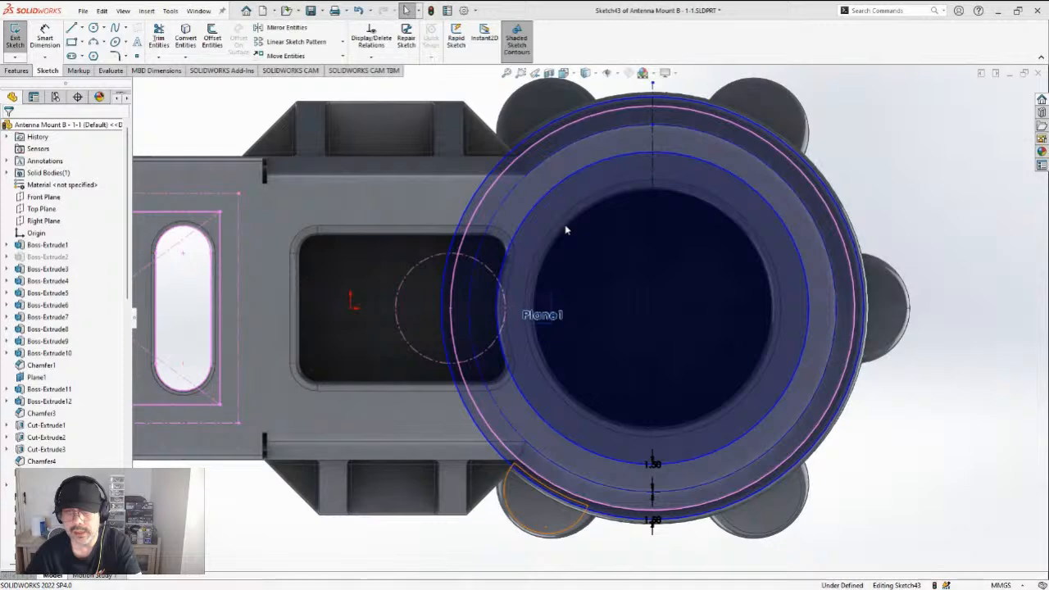
Switch from the antenna mount sketch to the weapon turret mount assembly and save it
{"action": "scroll", "coordinate": [605, 327], "scroll_direction": "up", "scroll_amount": 2}
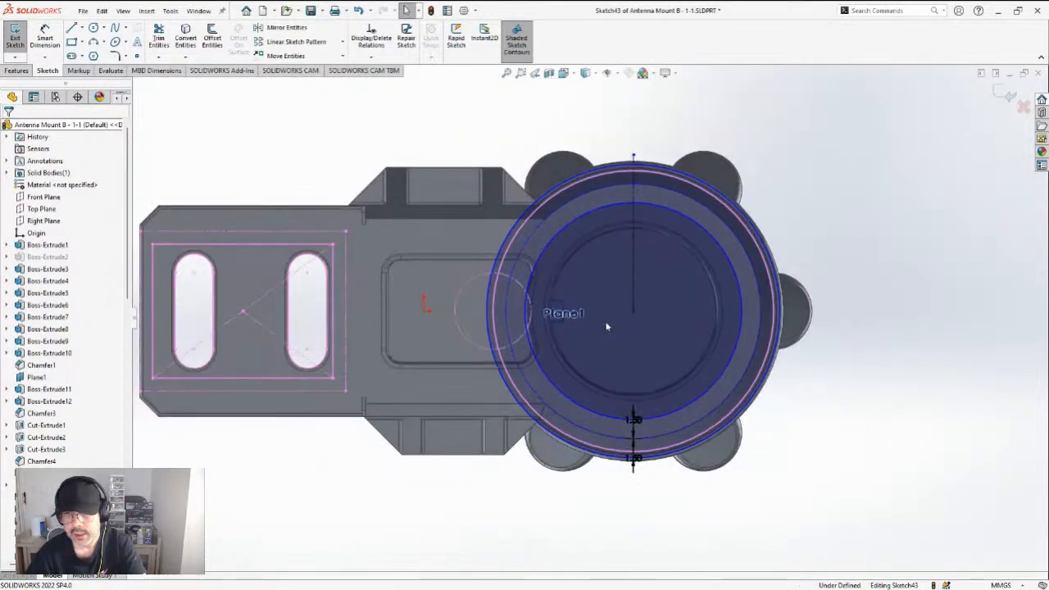
{"action": "middle_click_drag", "start_coordinate": [672, 254], "coordinate": [620, 213]}
{"action": "scroll", "coordinate": [616, 201], "scroll_direction": "down", "scroll_amount": 2}
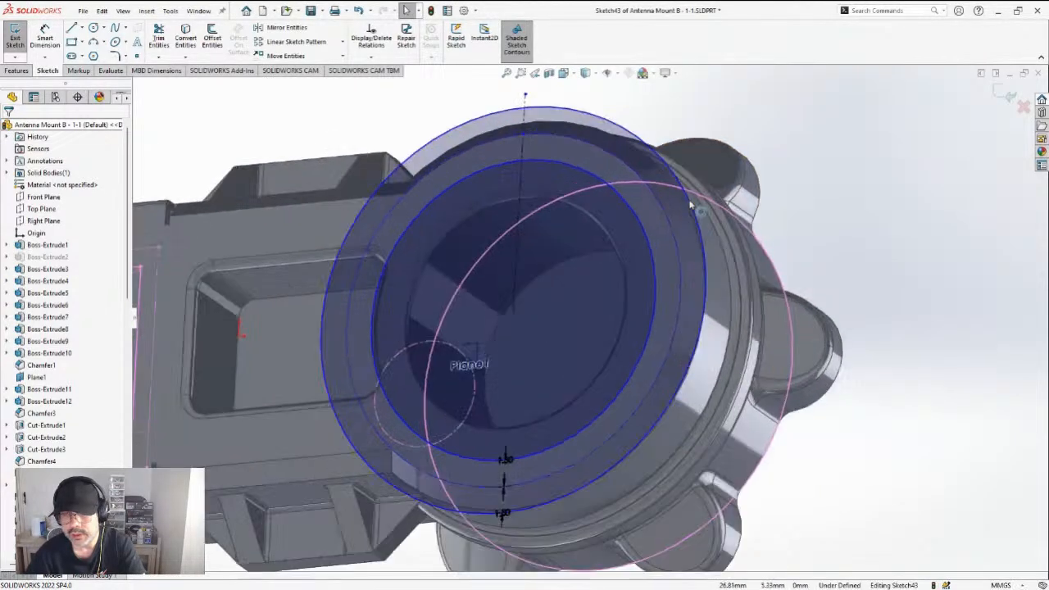
{"action": "scroll", "coordinate": [612, 186], "scroll_direction": "up", "scroll_amount": 1}
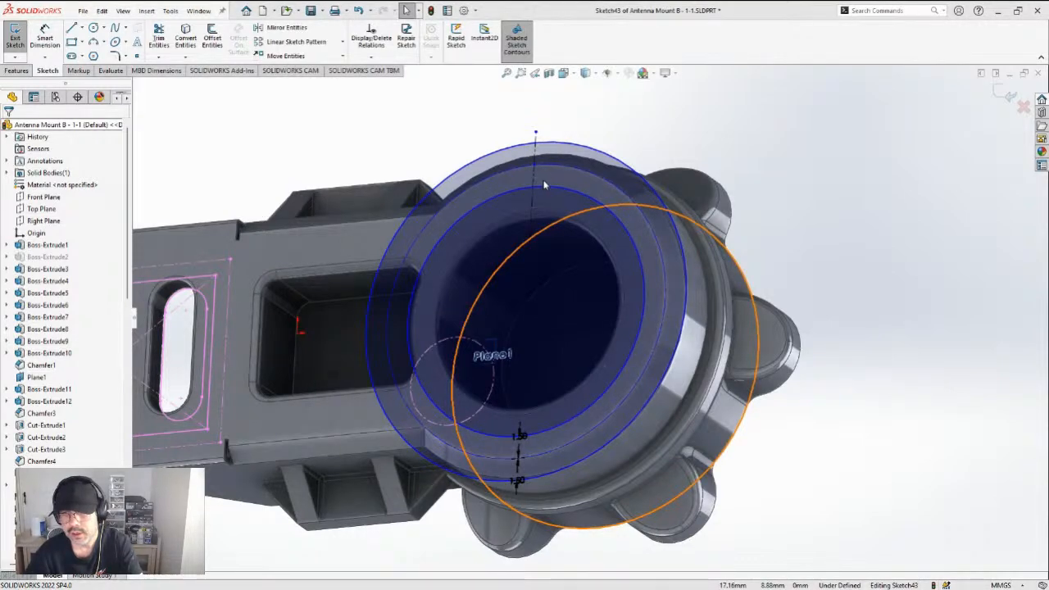
{"action": "key", "text": "ctrl+Tab"}
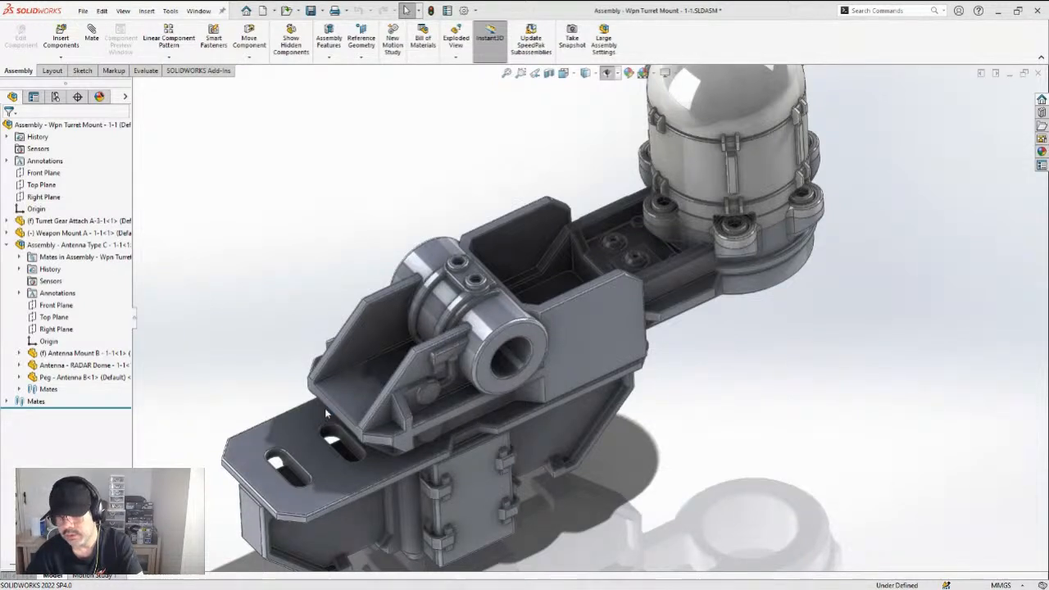
{"action": "key", "text": "ctrl+s"}
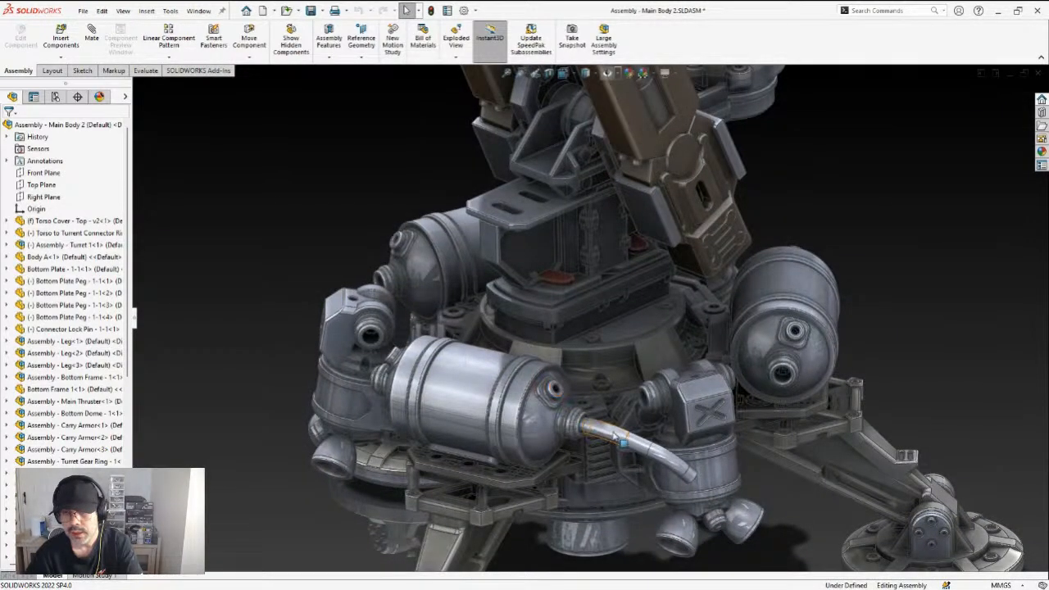
Inspect the curved hose on the power drum and its fit within the whole main body assembly
{"action": "left_click", "coordinate": [616, 434]}
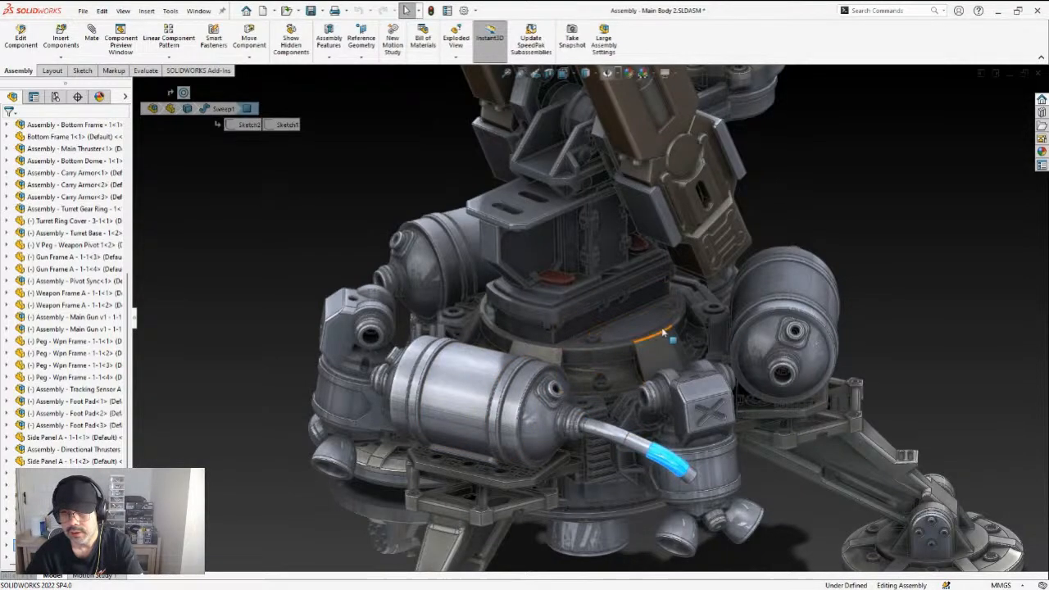
{"action": "scroll", "coordinate": [595, 343], "scroll_direction": "down", "scroll_amount": 3}
{"action": "scroll", "coordinate": [596, 342], "scroll_direction": "up", "scroll_amount": 10}
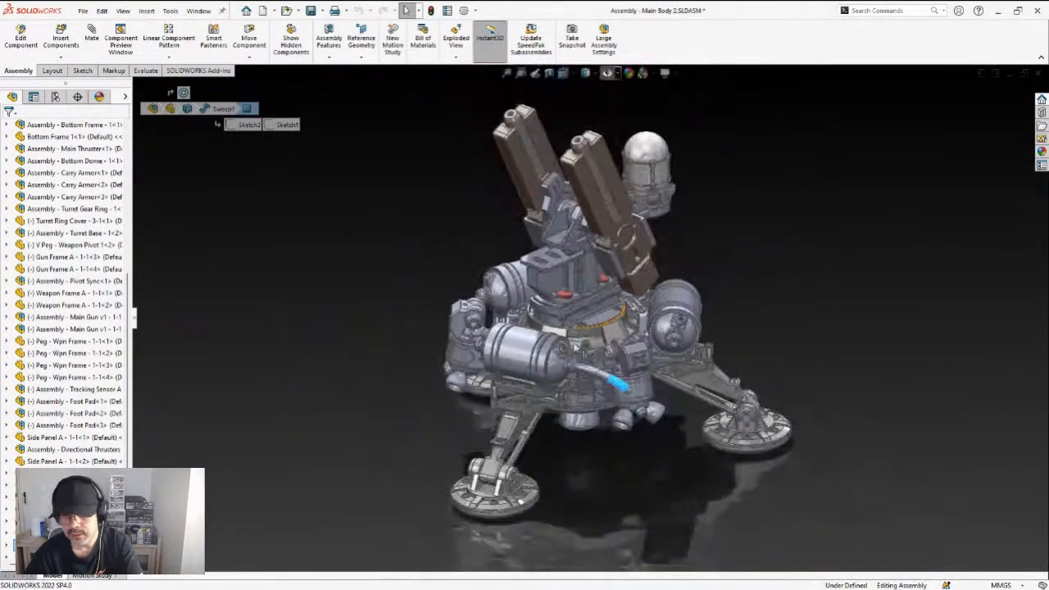
{"action": "scroll", "coordinate": [604, 373], "scroll_direction": "down", "scroll_amount": 3}
{"action": "scroll", "coordinate": [610, 352], "scroll_direction": "up", "scroll_amount": 2}
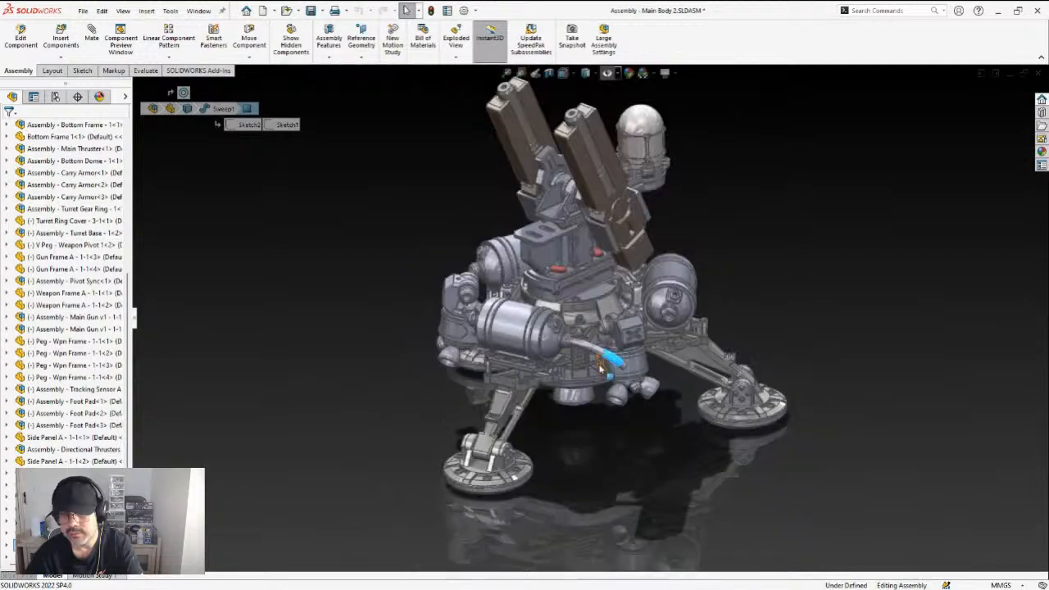
{"action": "mouse_move", "coordinate": [422, 359]}
{"action": "middle_mouse_down"}
{"action": "mouse_move", "coordinate": [394, 303]}
{"action": "mouse_move", "coordinate": [321, 325]}
{"action": "mouse_move", "coordinate": [336, 364]}
{"action": "mouse_move", "coordinate": [403, 344]}
{"action": "mouse_move", "coordinate": [429, 351]}
{"action": "middle_mouse_up"}
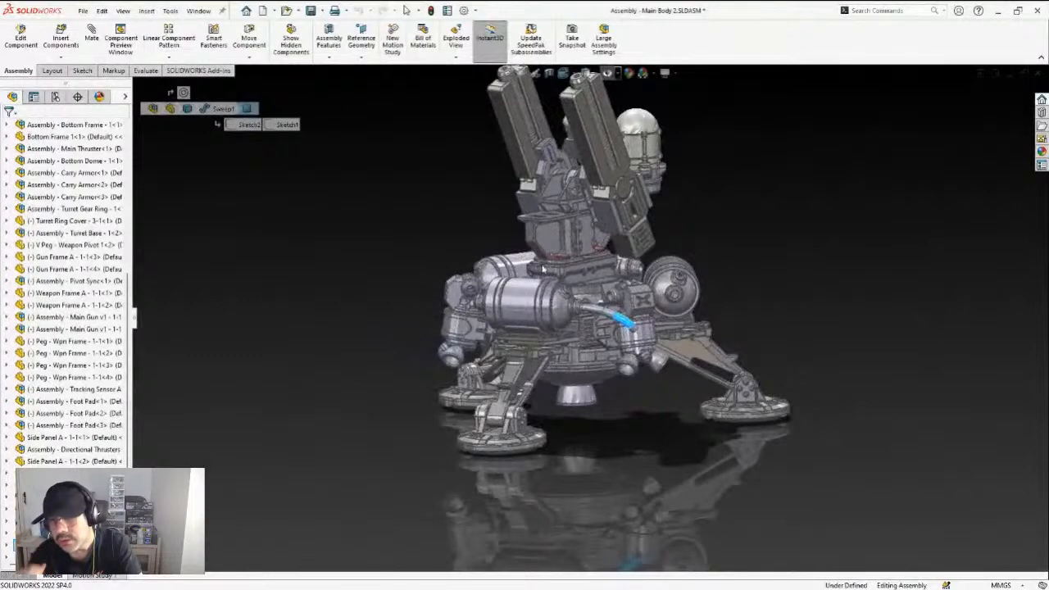
{"action": "scroll", "coordinate": [551, 225], "scroll_direction": "up", "scroll_amount": 1}
{"action": "scroll", "coordinate": [572, 224], "scroll_direction": "down", "scroll_amount": 1}
{"action": "scroll", "coordinate": [572, 225], "scroll_direction": "down", "scroll_amount": 3}
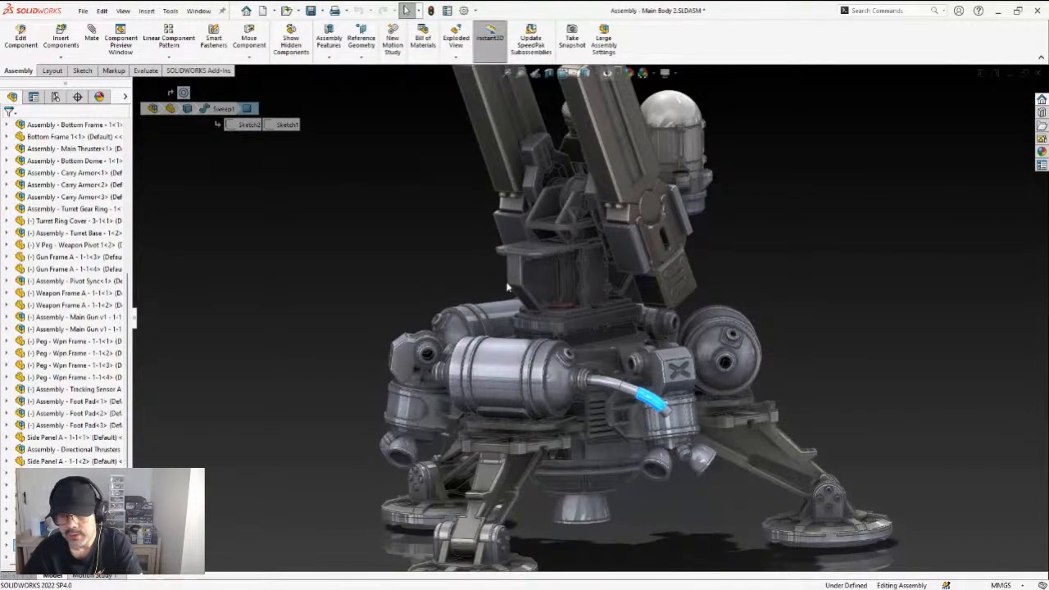
Examine the underside of the main body assembly, including the main thruster, foot pads, leg supports and directional thrusters
{"action": "scroll", "coordinate": [666, 217], "scroll_direction": "up", "scroll_amount": 2}
{"action": "middle_click_drag", "start_coordinate": [665, 217], "coordinate": [623, 82]}
{"action": "scroll", "coordinate": [625, 181], "scroll_direction": "up", "scroll_amount": 1}
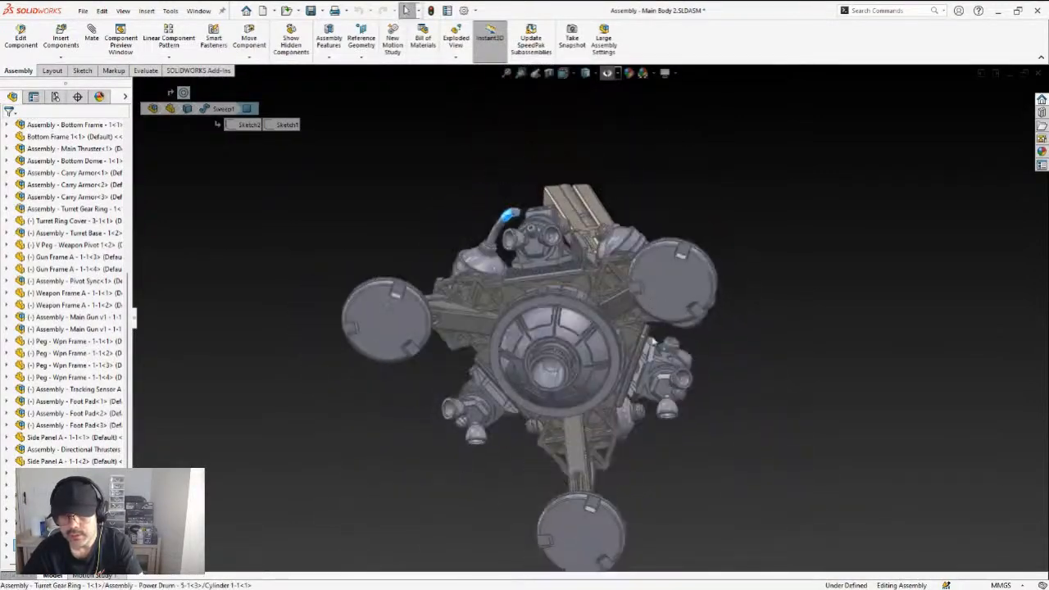
{"action": "scroll", "coordinate": [623, 406], "scroll_direction": "down", "scroll_amount": 1}
{"action": "middle_click_drag", "start_coordinate": [623, 406], "coordinate": [572, 265]}
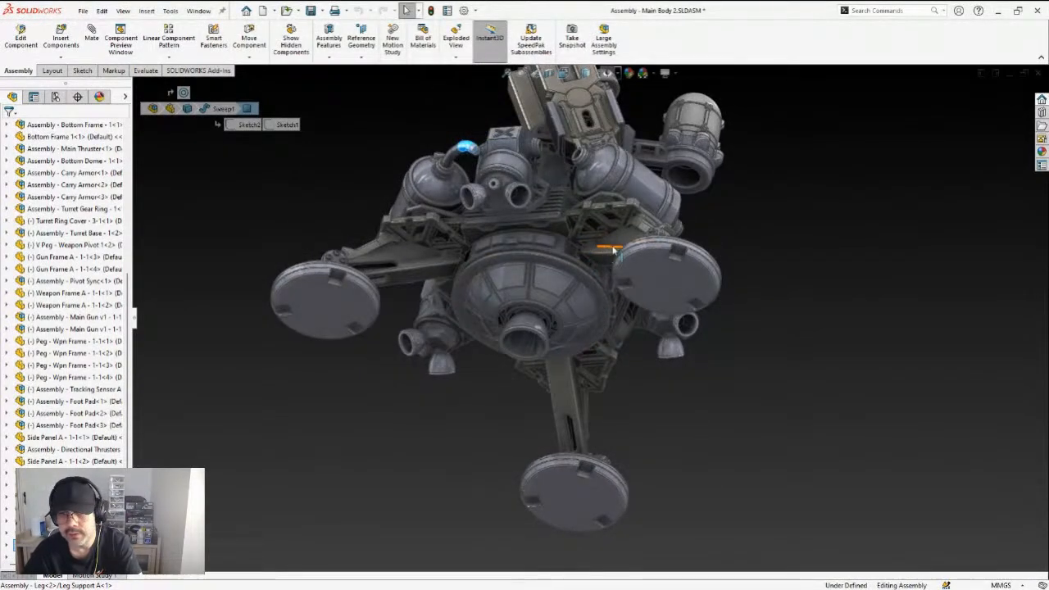
{"action": "middle_click_drag", "start_coordinate": [617, 244], "coordinate": [613, 236]}
{"action": "scroll", "coordinate": [613, 236], "scroll_direction": "down", "scroll_amount": 5}
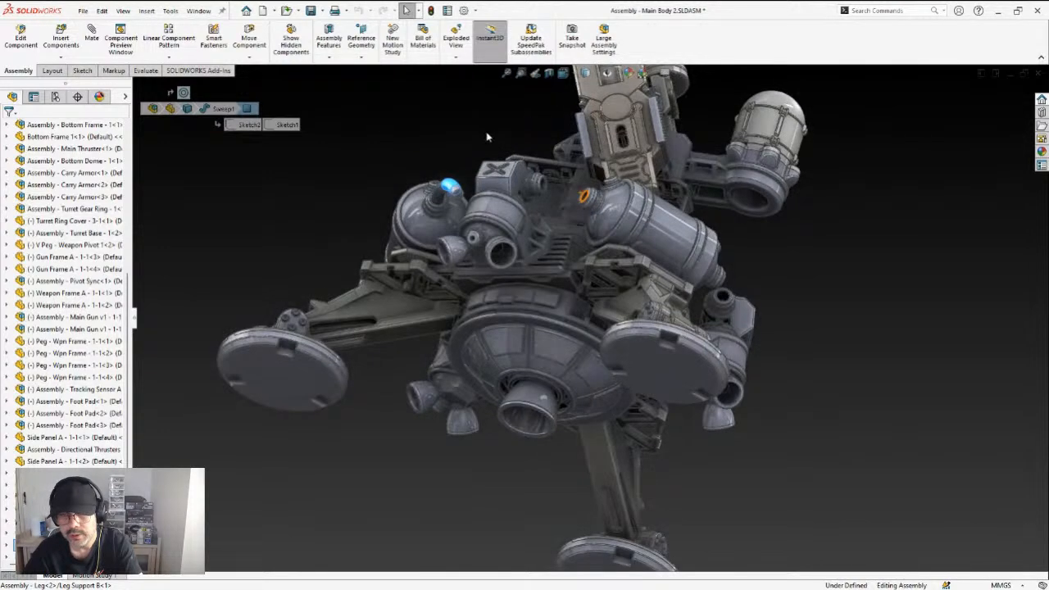
{"action": "middle_click_drag", "start_coordinate": [502, 146], "coordinate": [464, 147]}
{"action": "scroll", "coordinate": [464, 151], "scroll_direction": "down", "scroll_amount": 3}
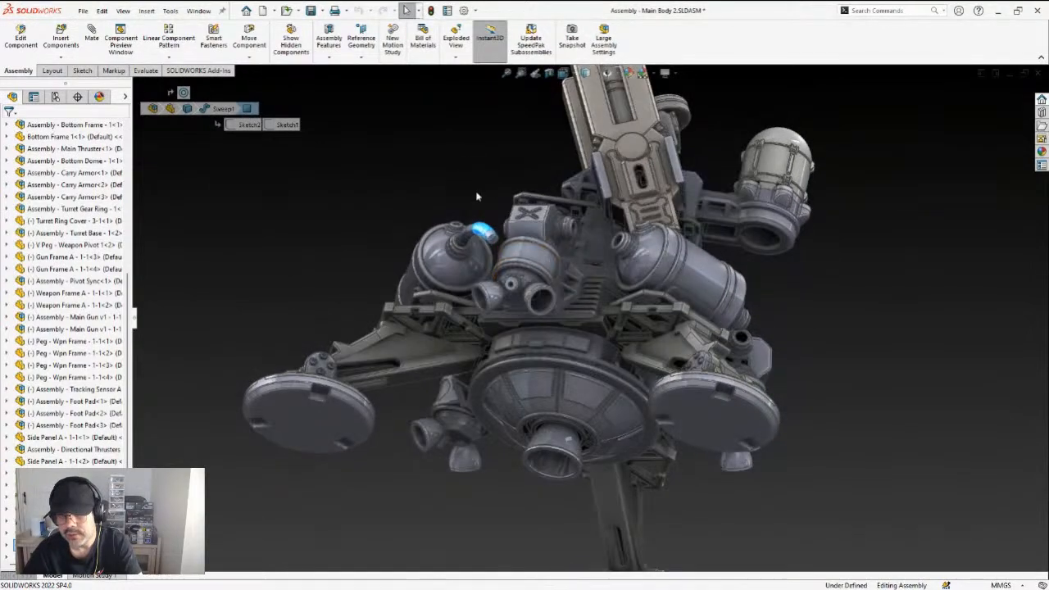
{"action": "middle_click_drag", "start_coordinate": [529, 232], "coordinate": [519, 253]}
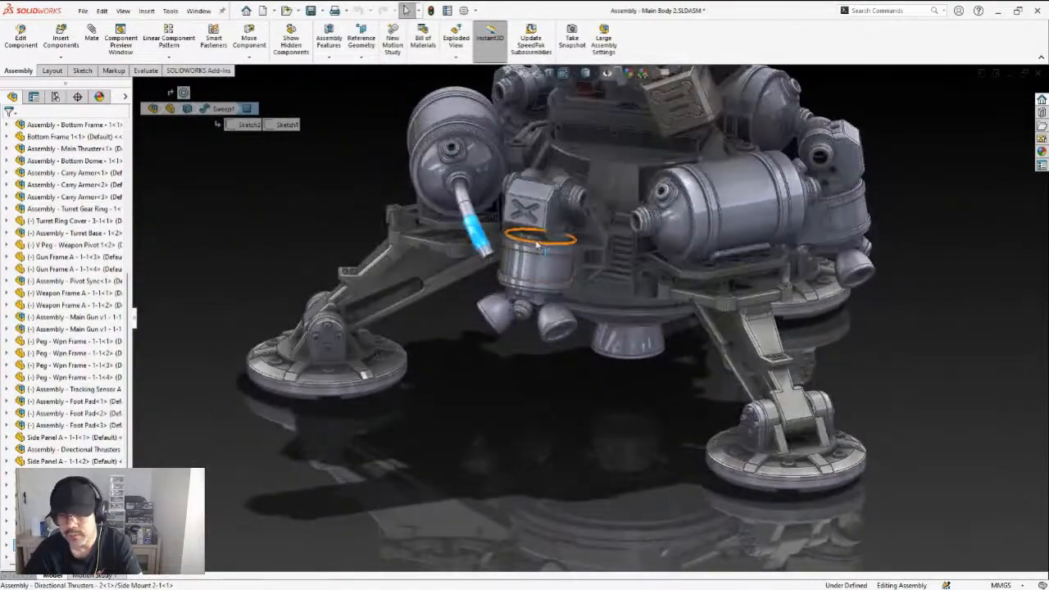
Examine the open ports on the power drums and directional thruster near the curved hose
{"action": "scroll", "coordinate": [568, 243], "scroll_direction": "down", "scroll_amount": 3}
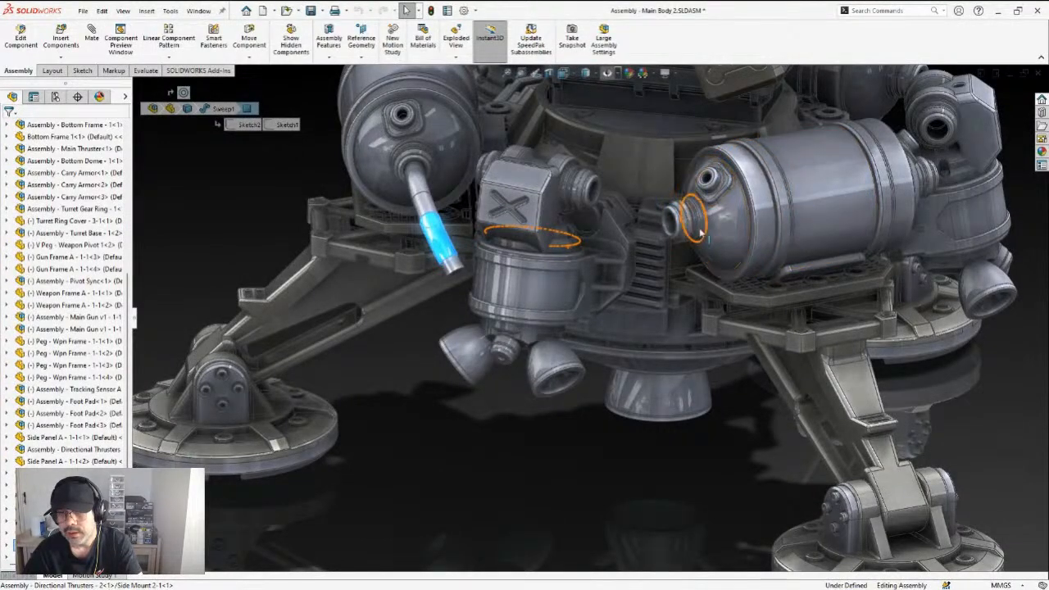
{"action": "scroll", "coordinate": [709, 236], "scroll_direction": "up", "scroll_amount": 3}
{"action": "scroll", "coordinate": [697, 237], "scroll_direction": "down", "scroll_amount": 2}
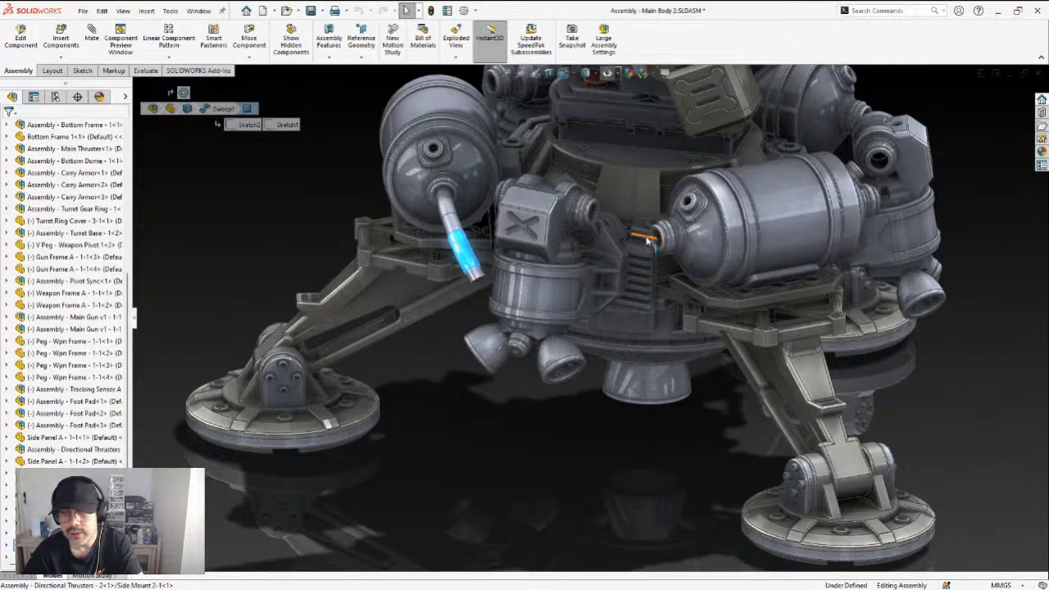
{"action": "middle_click_drag", "start_coordinate": [618, 237], "coordinate": [644, 241]}
{"action": "scroll", "coordinate": [561, 171], "scroll_direction": "down", "scroll_amount": 2}
{"action": "scroll", "coordinate": [561, 172], "scroll_direction": "up", "scroll_amount": 1}
{"action": "scroll", "coordinate": [562, 173], "scroll_direction": "up", "scroll_amount": 2}
{"action": "scroll", "coordinate": [579, 175], "scroll_direction": "up", "scroll_amount": 1}
{"action": "scroll", "coordinate": [579, 177], "scroll_direction": "down", "scroll_amount": 1}
{"action": "middle_click_drag", "start_coordinate": [679, 273], "coordinate": [690, 255]}
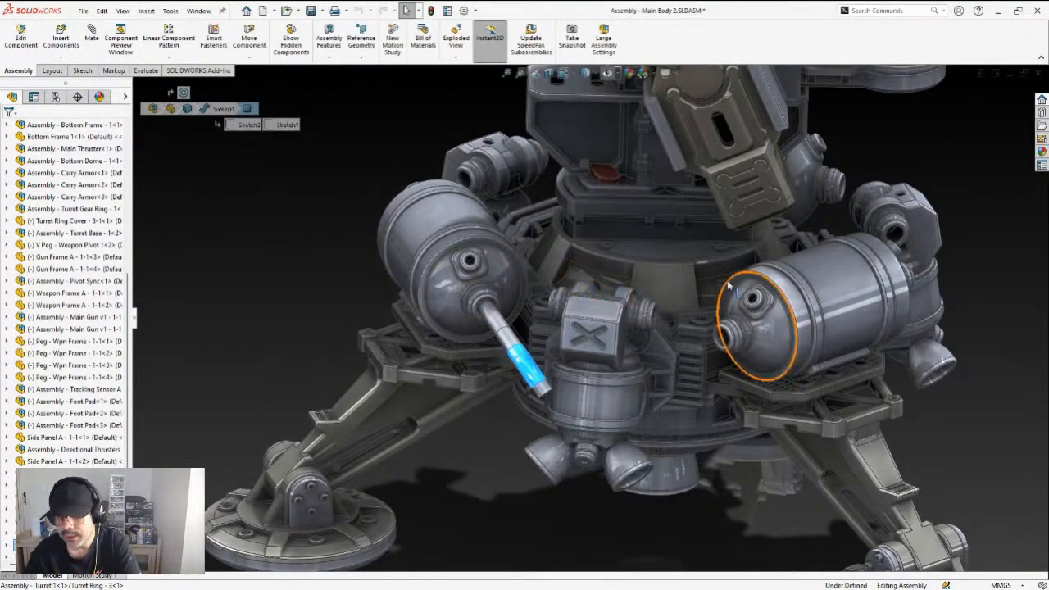
{"action": "scroll", "coordinate": [812, 257], "scroll_direction": "up", "scroll_amount": 3}
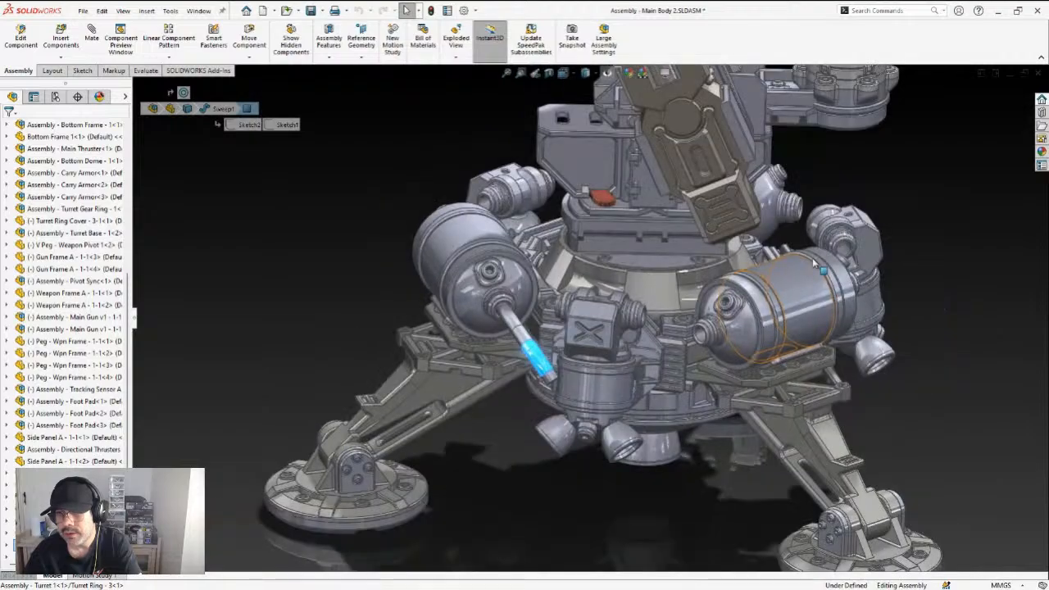
Examine the opposite side of the assembly, comparing the hose-free power drum ports, the thruster between them and the turret above
{"action": "middle_click_drag", "start_coordinate": [578, 205], "coordinate": [718, 253]}
{"action": "scroll", "coordinate": [484, 285], "scroll_direction": "up", "scroll_amount": 1}
{"action": "scroll", "coordinate": [481, 284], "scroll_direction": "down", "scroll_amount": 1}
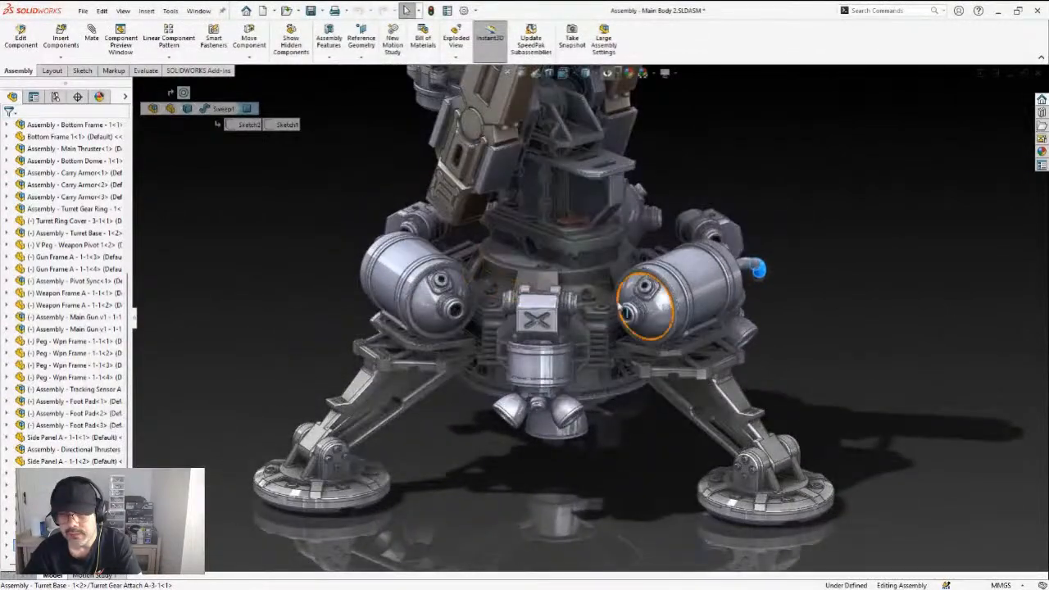
{"action": "scroll", "coordinate": [610, 281], "scroll_direction": "down", "scroll_amount": 2}
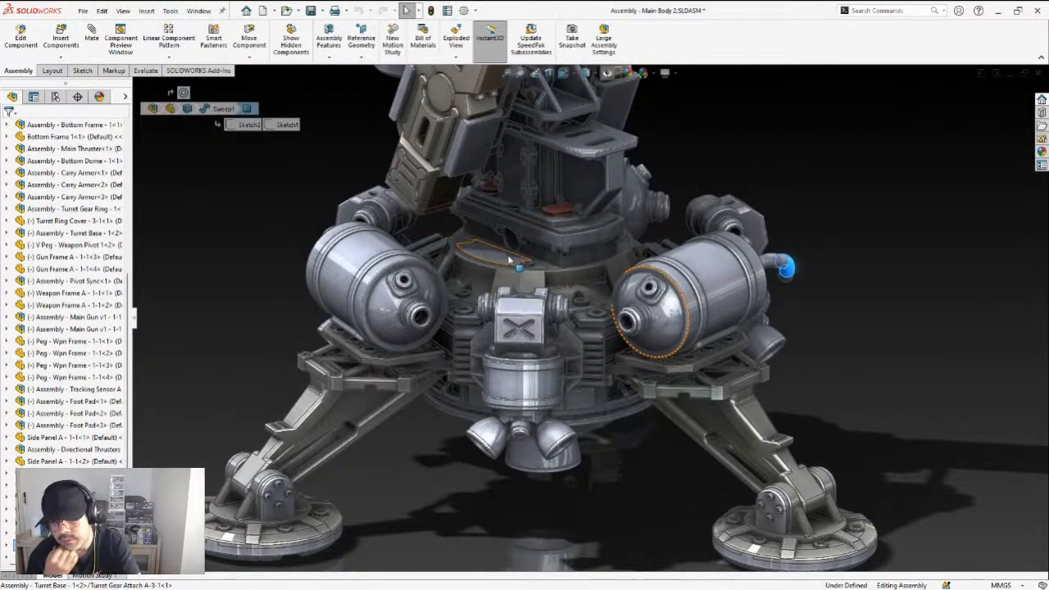
{"action": "scroll", "coordinate": [500, 261], "scroll_direction": "up", "scroll_amount": 4}
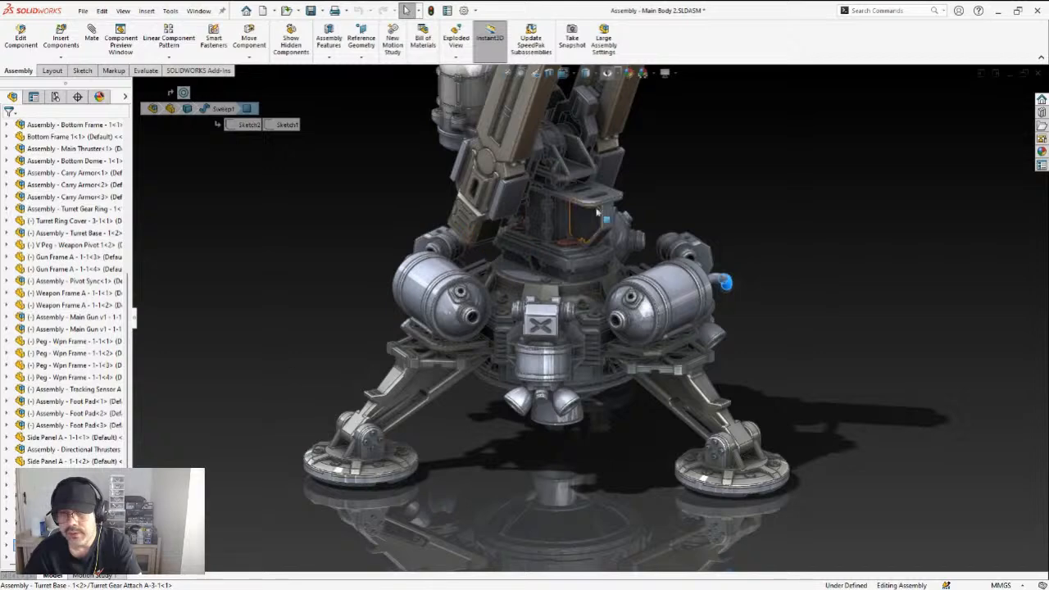
{"action": "scroll", "coordinate": [579, 137], "scroll_direction": "down", "scroll_amount": 2}
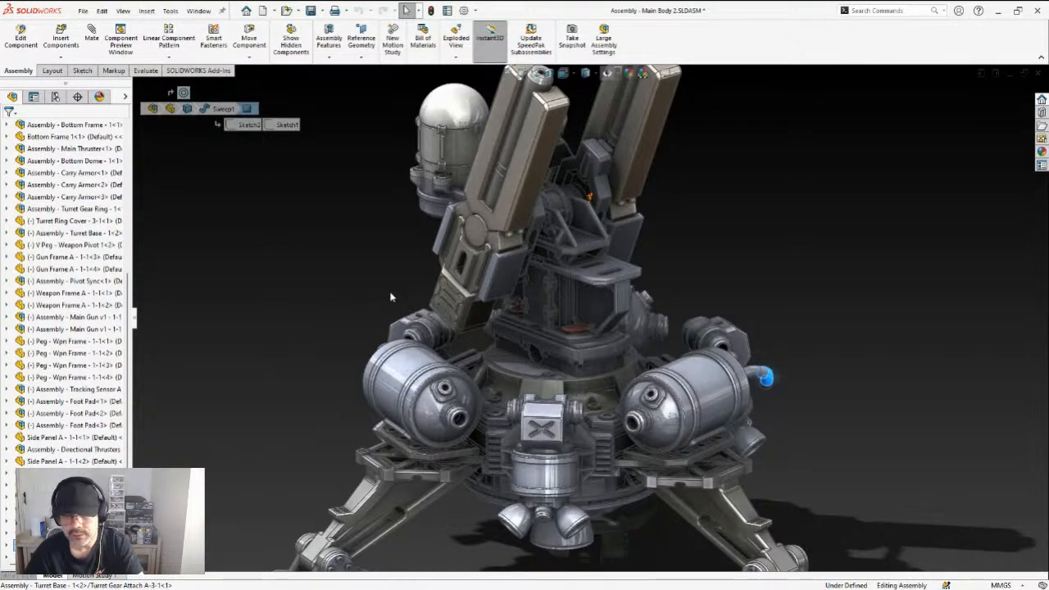
{"action": "scroll", "coordinate": [536, 348], "scroll_direction": "down", "scroll_amount": 3}
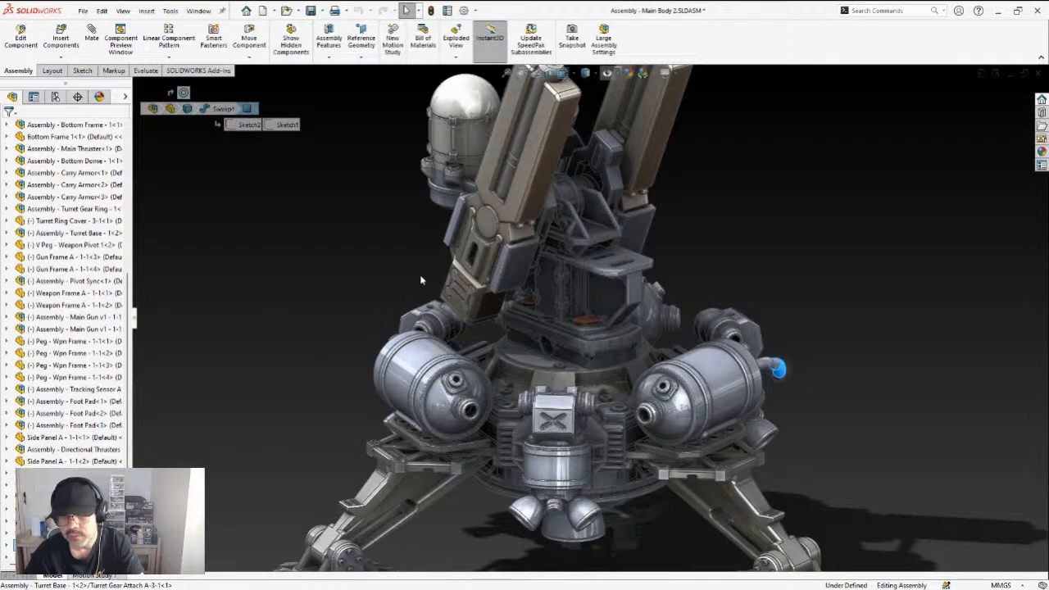
{"action": "middle_click_drag", "start_coordinate": [427, 270], "coordinate": [531, 283]}
{"action": "middle_click_drag", "start_coordinate": [392, 255], "coordinate": [525, 236]}
{"action": "middle_click_drag", "start_coordinate": [648, 249], "coordinate": [643, 209]}
{"action": "middle_click_drag", "start_coordinate": [547, 245], "coordinate": [514, 241]}
{"action": "scroll", "coordinate": [379, 206], "scroll_direction": "up", "scroll_amount": 2}
{"action": "scroll", "coordinate": [383, 205], "scroll_direction": "down", "scroll_amount": 3}
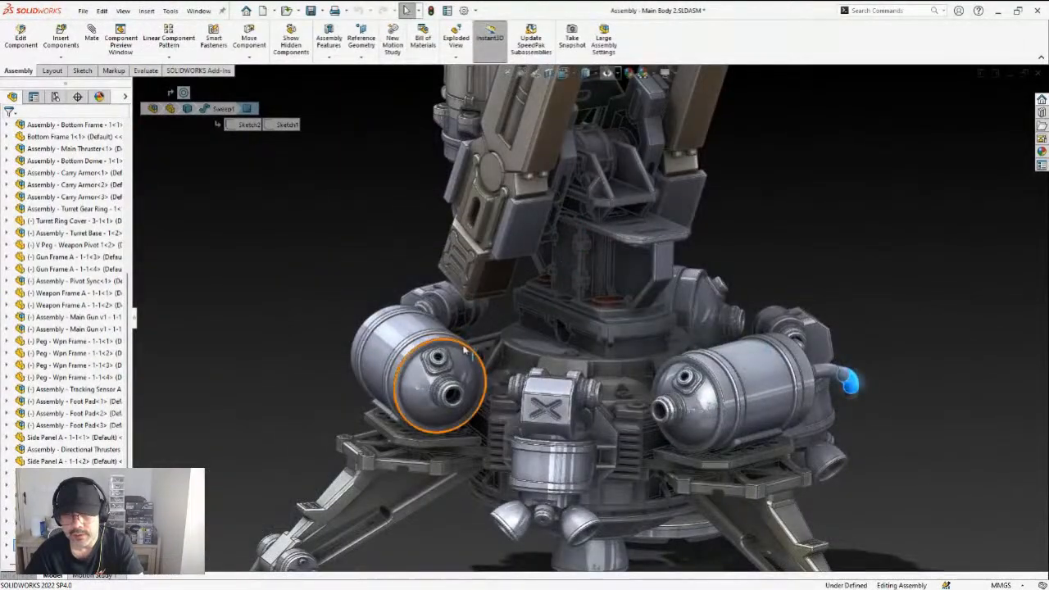
Highlight the cylindrical bodies of the two power drums flanking the X-marked thruster one after the other, and clear the selection
{"action": "scroll", "coordinate": [465, 350], "scroll_direction": "down", "scroll_amount": 2}
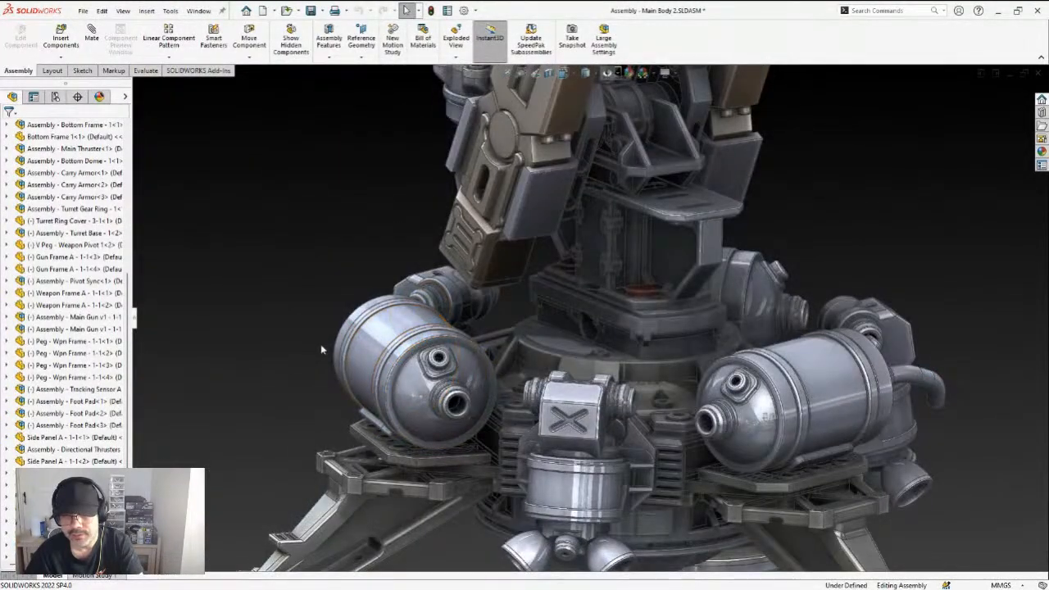
{"action": "left_click", "coordinate": [765, 399]}
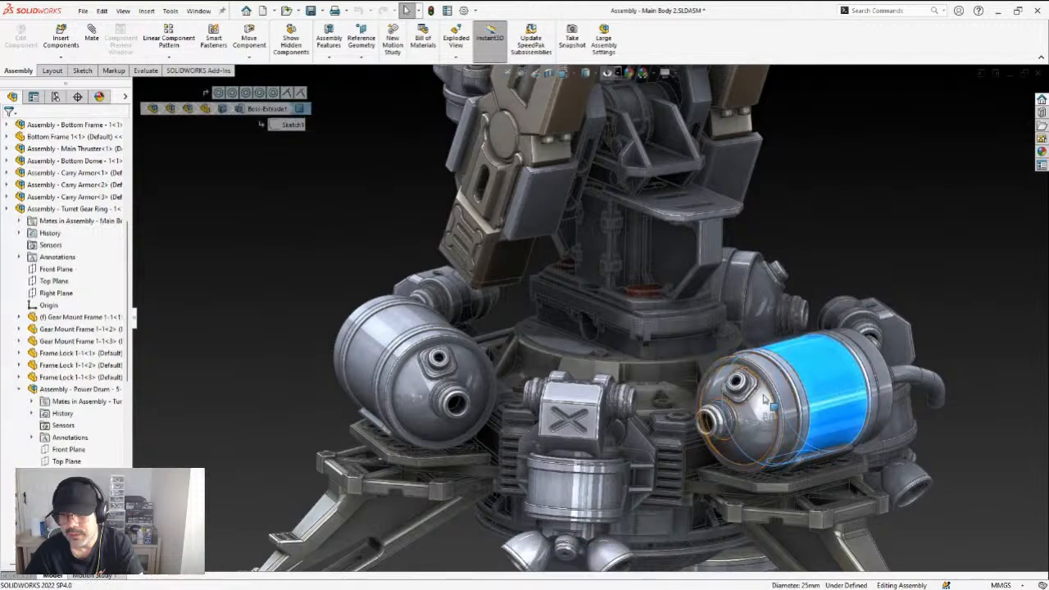
{"action": "left_click", "coordinate": [373, 353]}
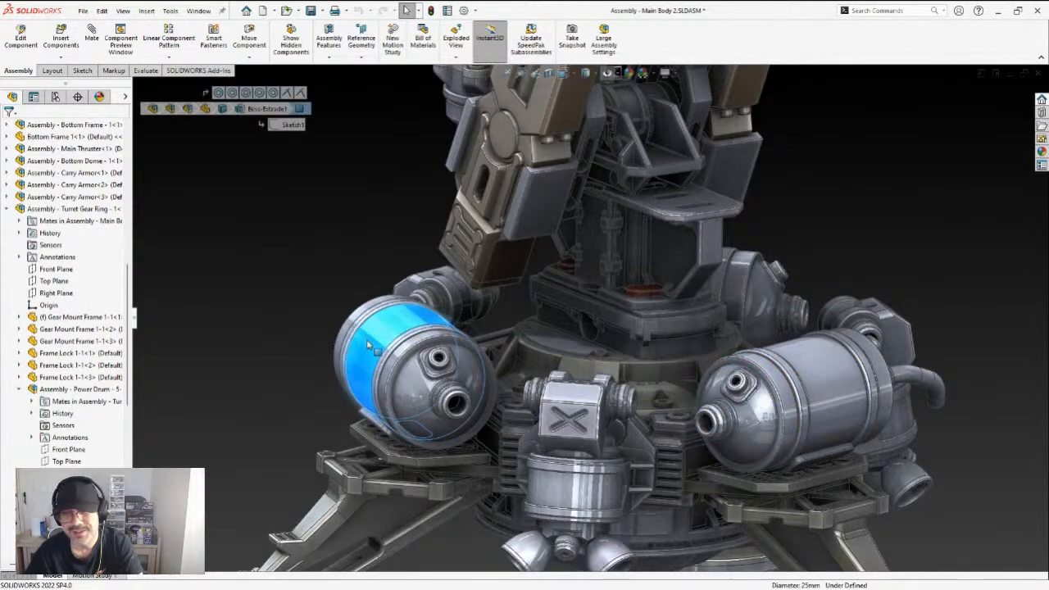
{"action": "left_click", "coordinate": [312, 284]}
{"action": "scroll", "coordinate": [577, 176], "scroll_direction": "up", "scroll_amount": 3}
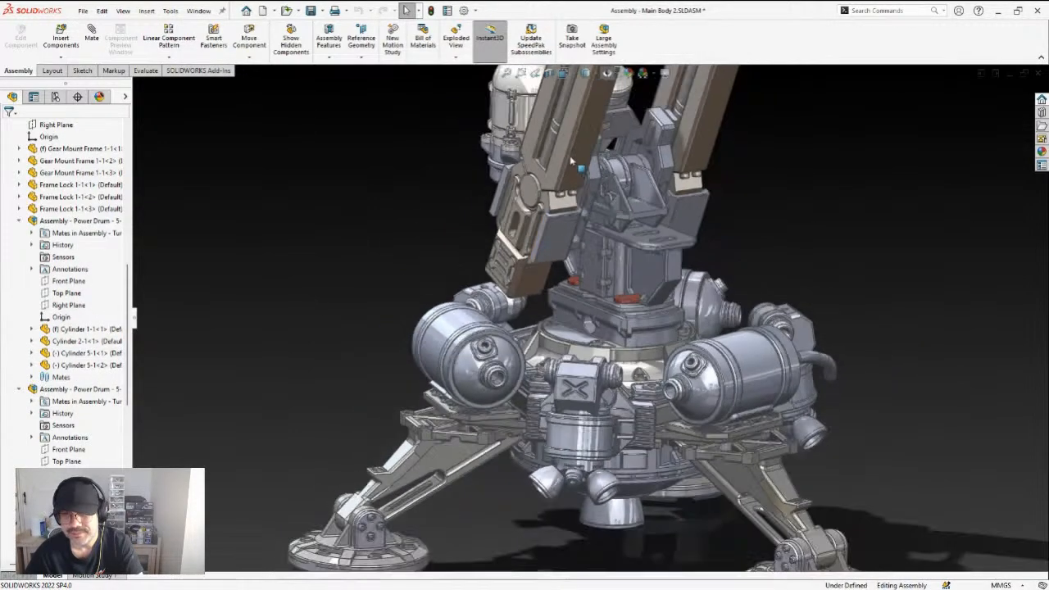
Swivel the turret back and forth on its base by moving the turret gear attachment
{"action": "scroll", "coordinate": [571, 162], "scroll_direction": "up", "scroll_amount": 2}
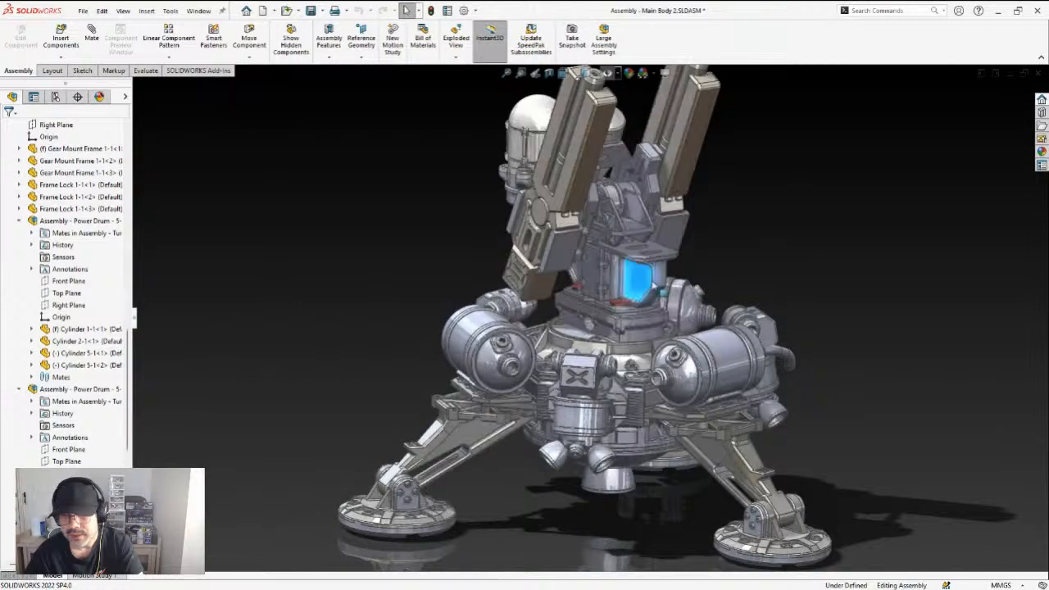
{"action": "mouse_move", "coordinate": [653, 284]}
{"action": "left_mouse_down"}
{"action": "mouse_move", "coordinate": [717, 290]}
{"action": "mouse_move", "coordinate": [770, 271]}
{"action": "mouse_move", "coordinate": [734, 268]}
{"action": "mouse_move", "coordinate": [738, 275]}
{"action": "mouse_move", "coordinate": [708, 290]}
{"action": "left_mouse_up"}
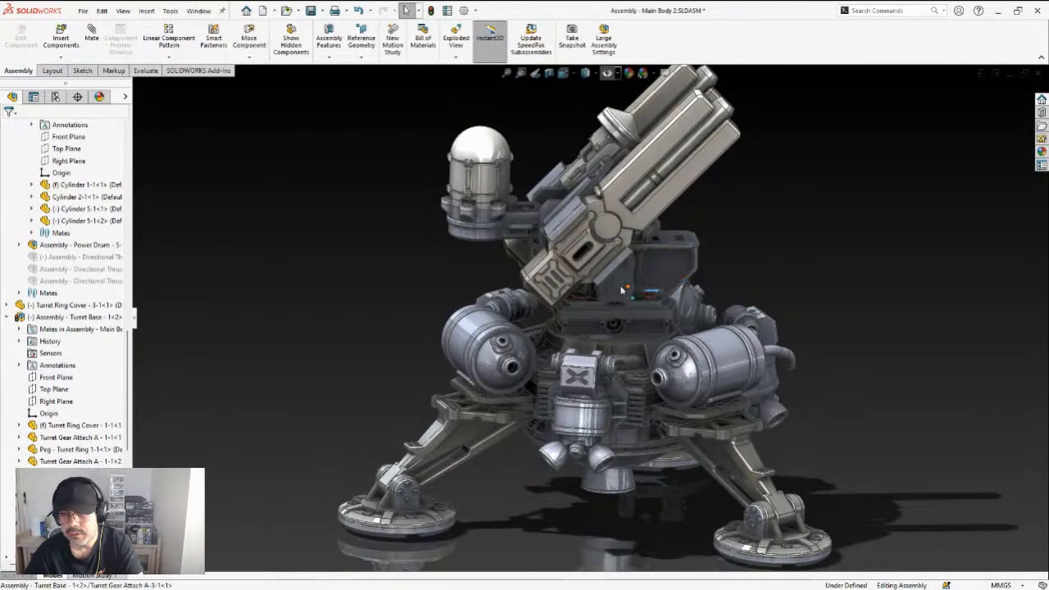
{"action": "left_click_drag", "start_coordinate": [621, 290], "coordinate": [588, 289]}
{"action": "scroll", "coordinate": [631, 268], "scroll_direction": "down", "scroll_amount": 1}
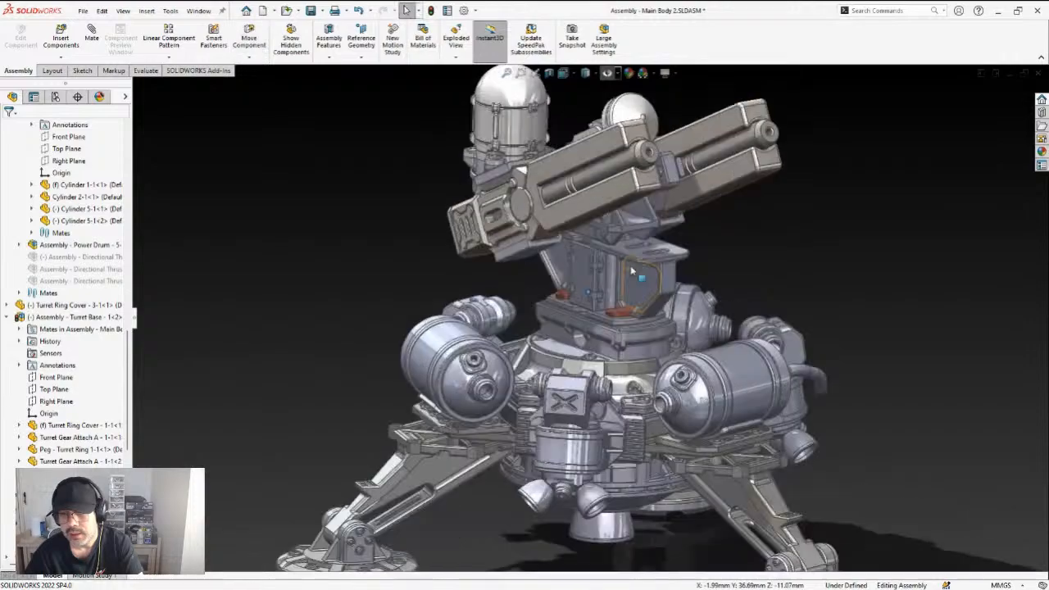
Pitch the twin main guns down to level and swivel the turret so the guns point sideways
{"action": "middle_click_drag", "start_coordinate": [680, 276], "coordinate": [652, 265]}
{"action": "scroll", "coordinate": [656, 267], "scroll_direction": "down", "scroll_amount": 3}
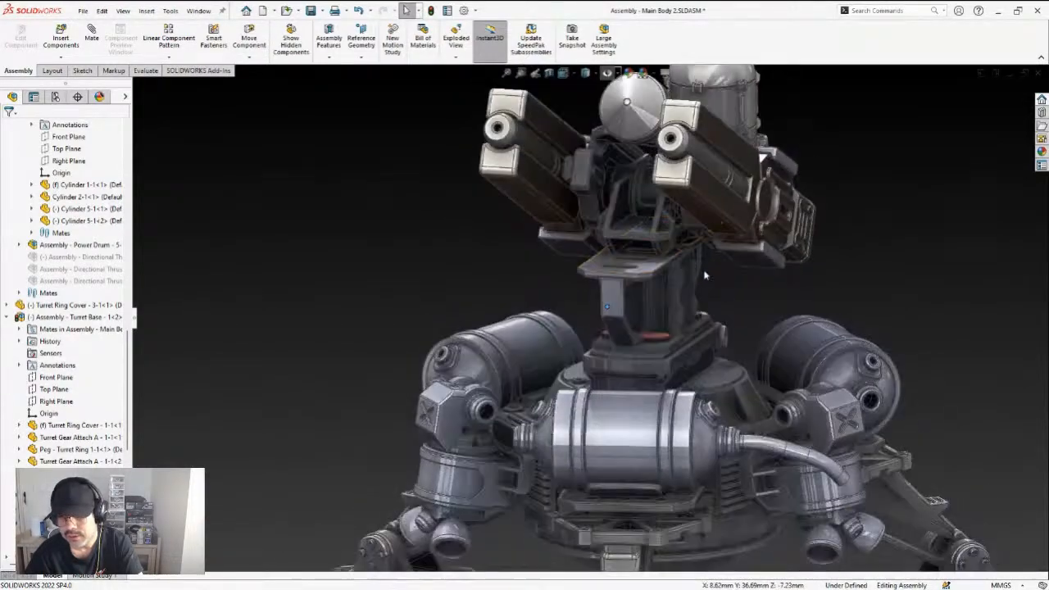
{"action": "scroll", "coordinate": [663, 219], "scroll_direction": "up", "scroll_amount": 3}
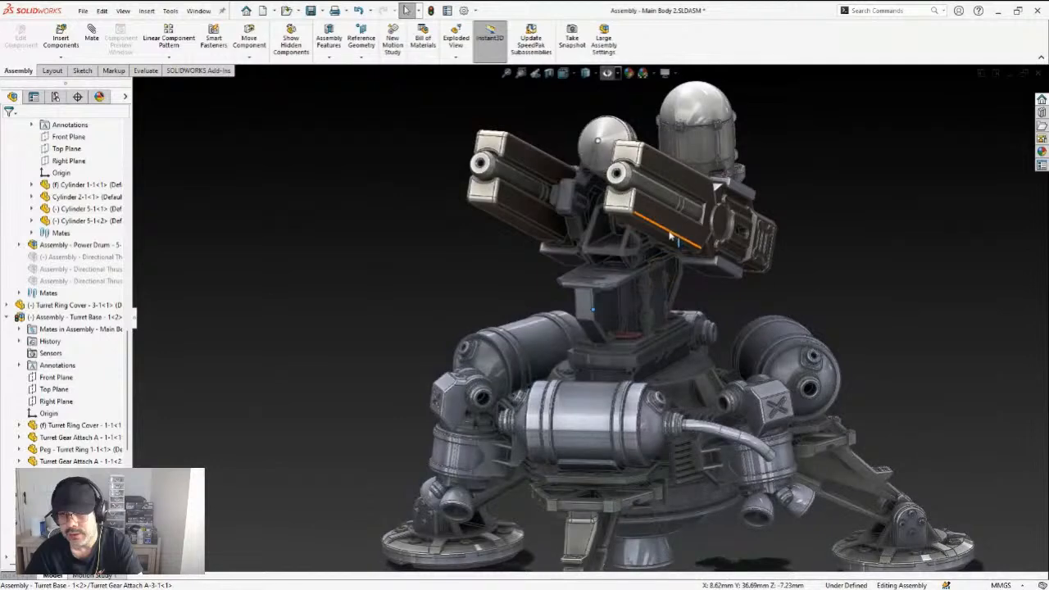
{"action": "left_click", "coordinate": [664, 219]}
{"action": "left_click_drag", "start_coordinate": [664, 219], "coordinate": [681, 262]}
{"action": "mouse_move", "coordinate": [662, 300]}
{"action": "left_mouse_down"}
{"action": "mouse_move", "coordinate": [725, 298]}
{"action": "mouse_move", "coordinate": [661, 312]}
{"action": "mouse_move", "coordinate": [635, 301]}
{"action": "left_mouse_up"}
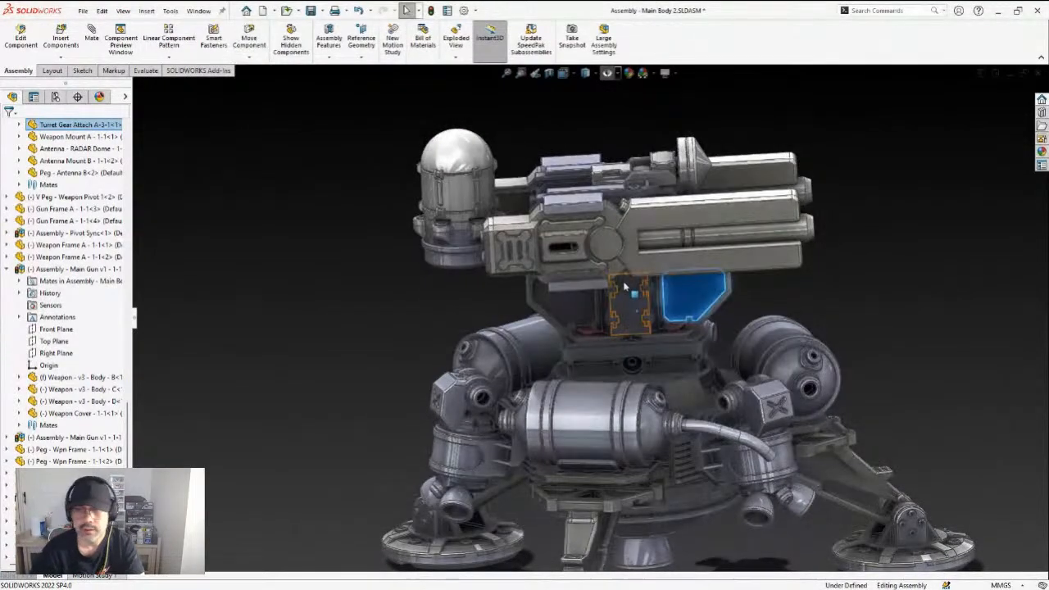
Clear the selection and examine the whole assembly from a three-quarter view, including the landing legs, power drums and thrusters
{"action": "scroll", "coordinate": [639, 297], "scroll_direction": "up", "scroll_amount": 1}
{"action": "mouse_move", "coordinate": [656, 307]}
{"action": "middle_mouse_down"}
{"action": "mouse_move", "coordinate": [749, 336]}
{"action": "mouse_move", "coordinate": [725, 343]}
{"action": "mouse_move", "coordinate": [739, 340]}
{"action": "middle_mouse_up"}
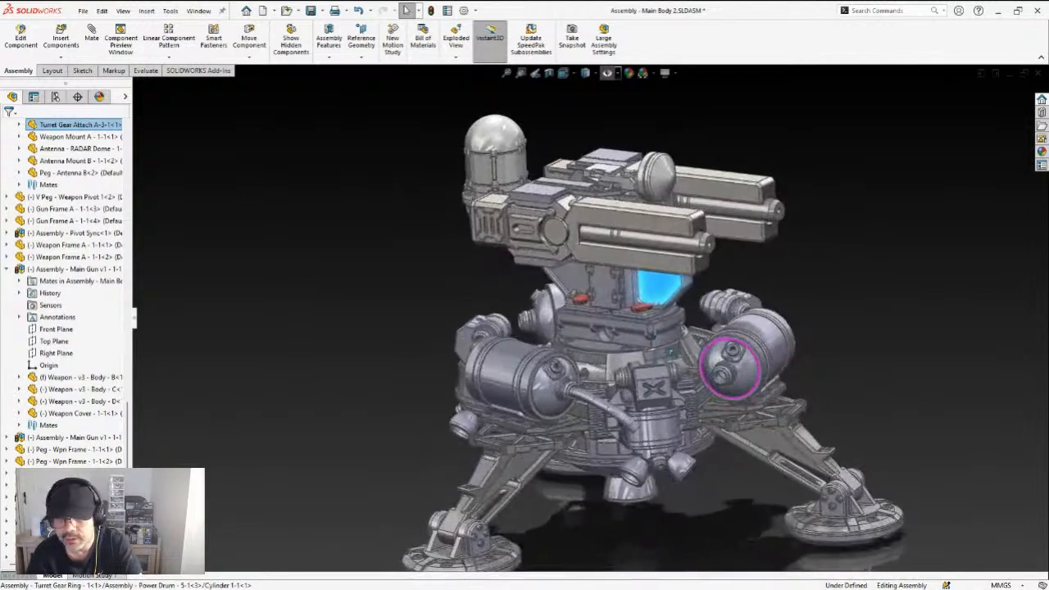
{"action": "scroll", "coordinate": [739, 337], "scroll_direction": "up", "scroll_amount": 1}
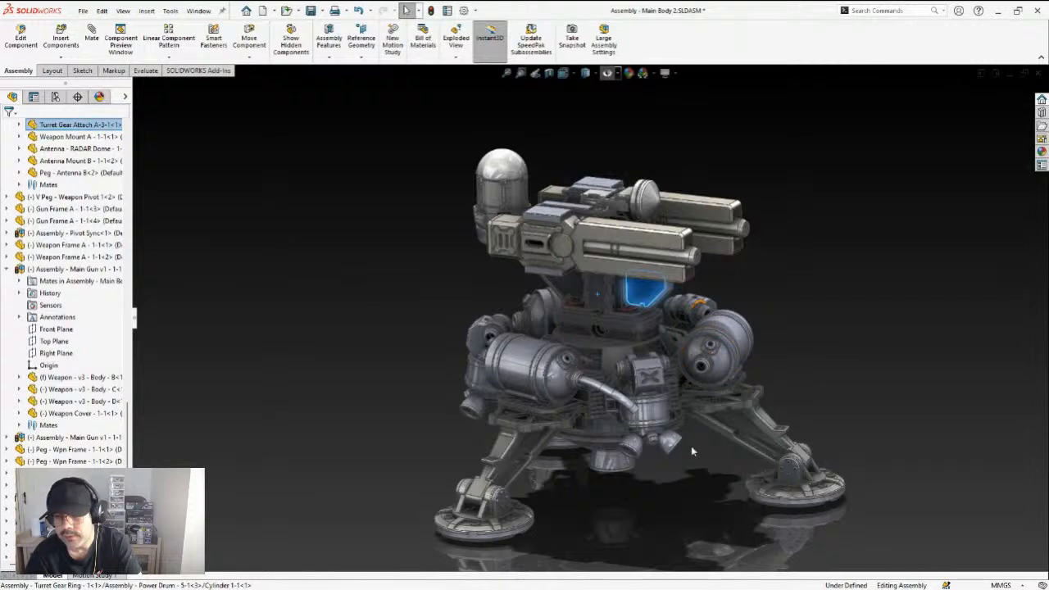
{"action": "left_click", "coordinate": [712, 475]}
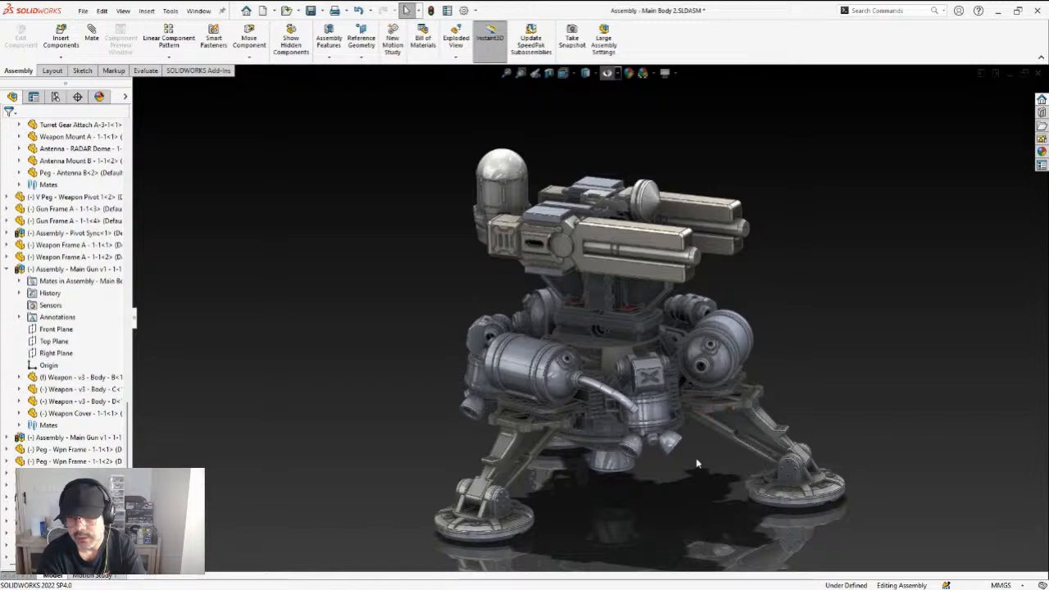
{"action": "scroll", "coordinate": [693, 479], "scroll_direction": "down", "scroll_amount": 3}
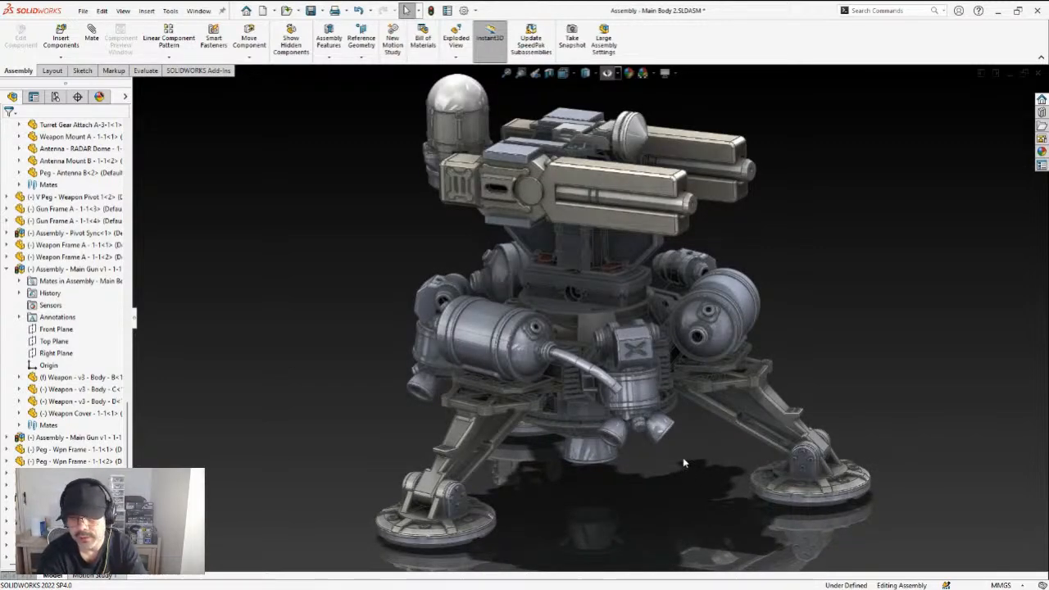
{"action": "scroll", "coordinate": [682, 457], "scroll_direction": "up", "scroll_amount": 2}
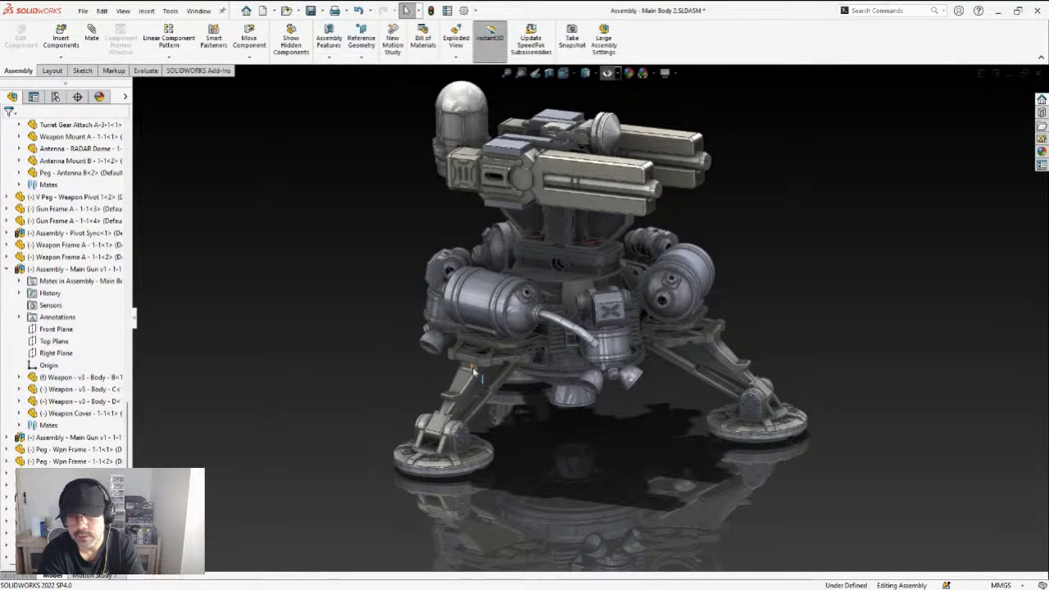
{"action": "scroll", "coordinate": [719, 334], "scroll_direction": "down", "scroll_amount": 2}
{"action": "scroll", "coordinate": [718, 335], "scroll_direction": "up", "scroll_amount": 2}
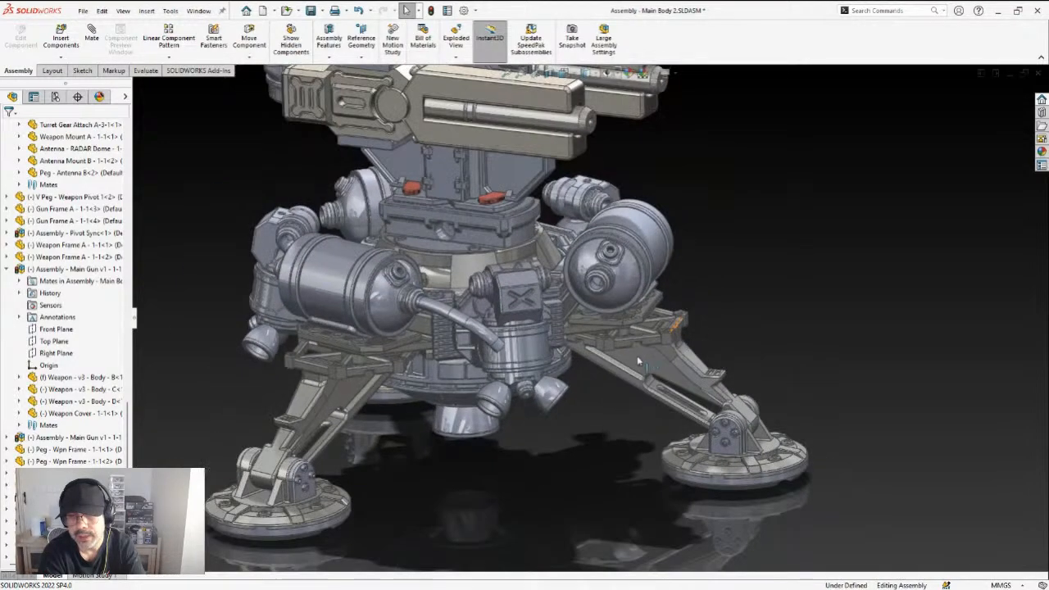
{"action": "scroll", "coordinate": [613, 354], "scroll_direction": "down", "scroll_amount": 3}
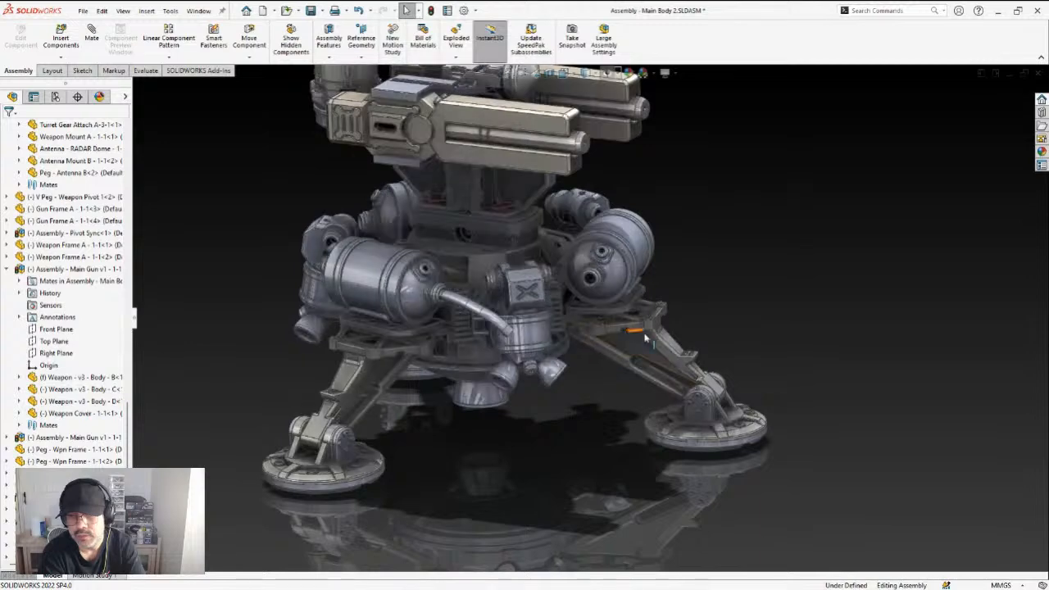
{"action": "scroll", "coordinate": [621, 349], "scroll_direction": "up", "scroll_amount": 3}
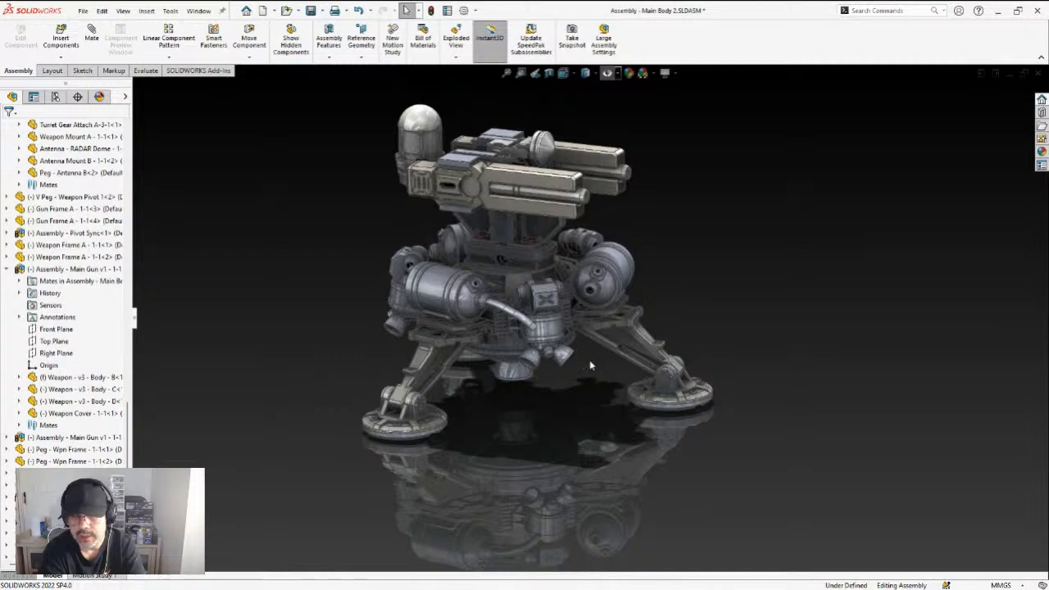
{"action": "scroll", "coordinate": [590, 365], "scroll_direction": "down", "scroll_amount": 2}
{"action": "scroll", "coordinate": [590, 365], "scroll_direction": "up", "scroll_amount": 4}
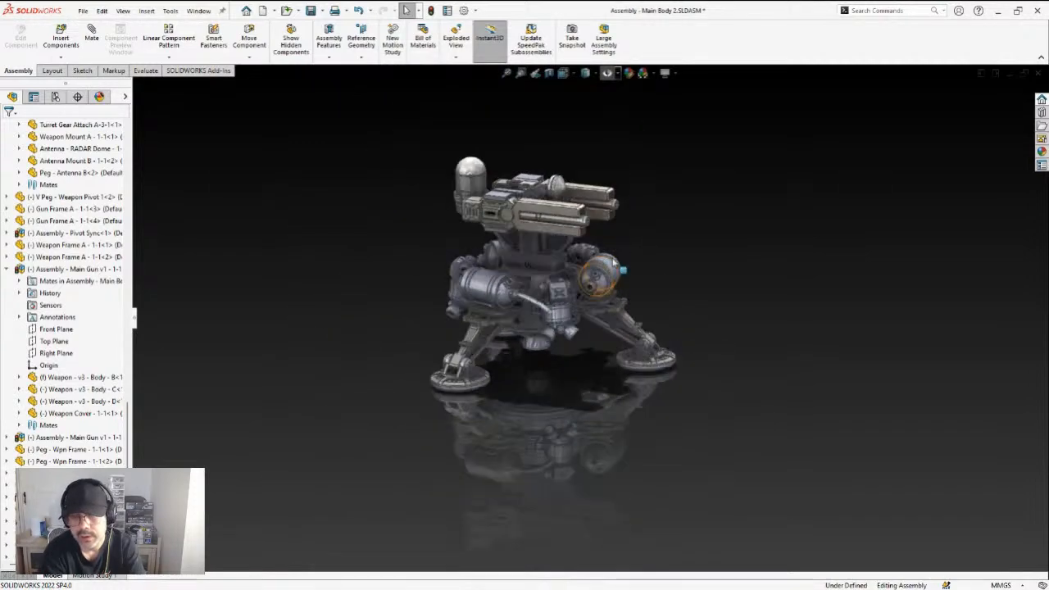
{"action": "left_click", "coordinate": [490, 57]}
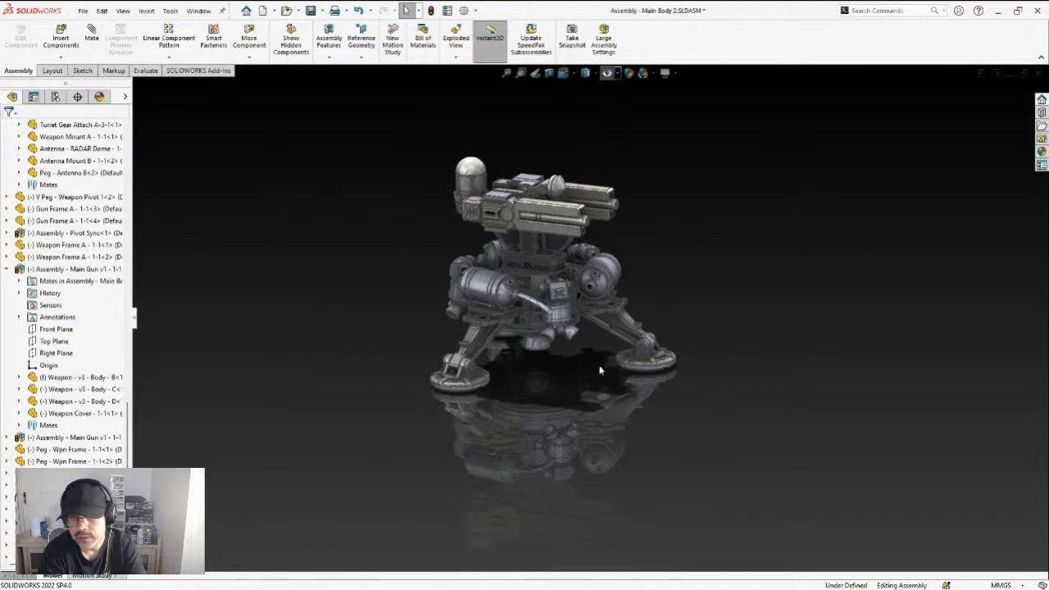
Pitch the twin main guns steeply upward by moving the near gun's body, working from the side near the radar dome
{"action": "scroll", "coordinate": [609, 304], "scroll_direction": "down", "scroll_amount": 3}
{"action": "middle_click_drag", "start_coordinate": [562, 321], "coordinate": [407, 326]}
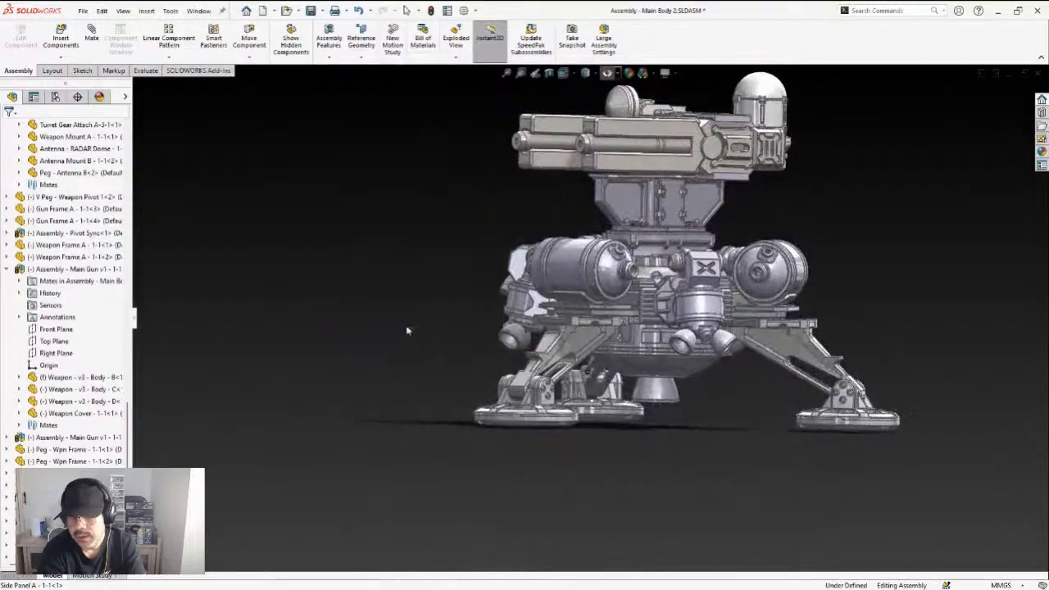
{"action": "scroll", "coordinate": [752, 182], "scroll_direction": "down", "scroll_amount": 4}
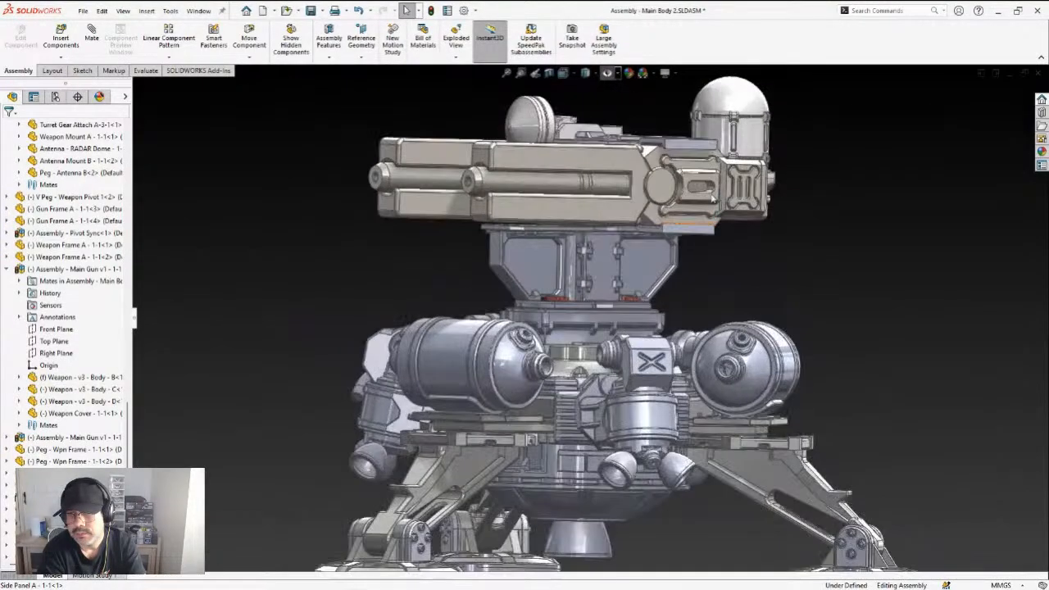
{"action": "middle_click_drag", "start_coordinate": [752, 182], "coordinate": [573, 173]}
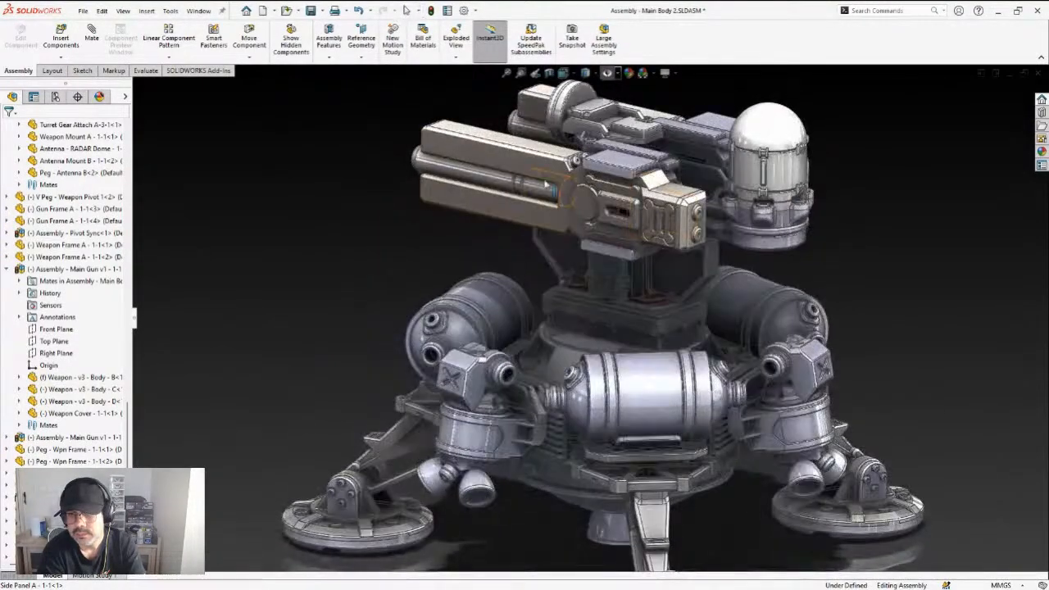
{"action": "left_click", "coordinate": [548, 172]}
{"action": "left_click_drag", "start_coordinate": [546, 172], "coordinate": [542, 195]}
{"action": "scroll", "coordinate": [574, 168], "scroll_direction": "up", "scroll_amount": 3}
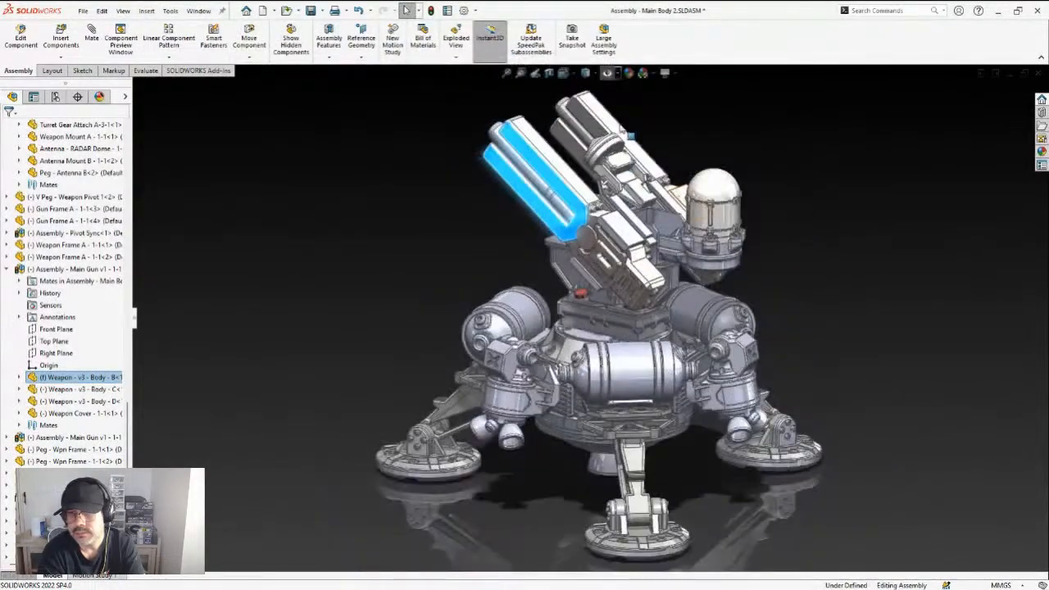
Examine the raised guns from the front, underside and both sides, including the pivot frame between them and the tracking sensor dome
{"action": "scroll", "coordinate": [609, 143], "scroll_direction": "down", "scroll_amount": 4}
{"action": "middle_click_drag", "start_coordinate": [524, 190], "coordinate": [571, 204]}
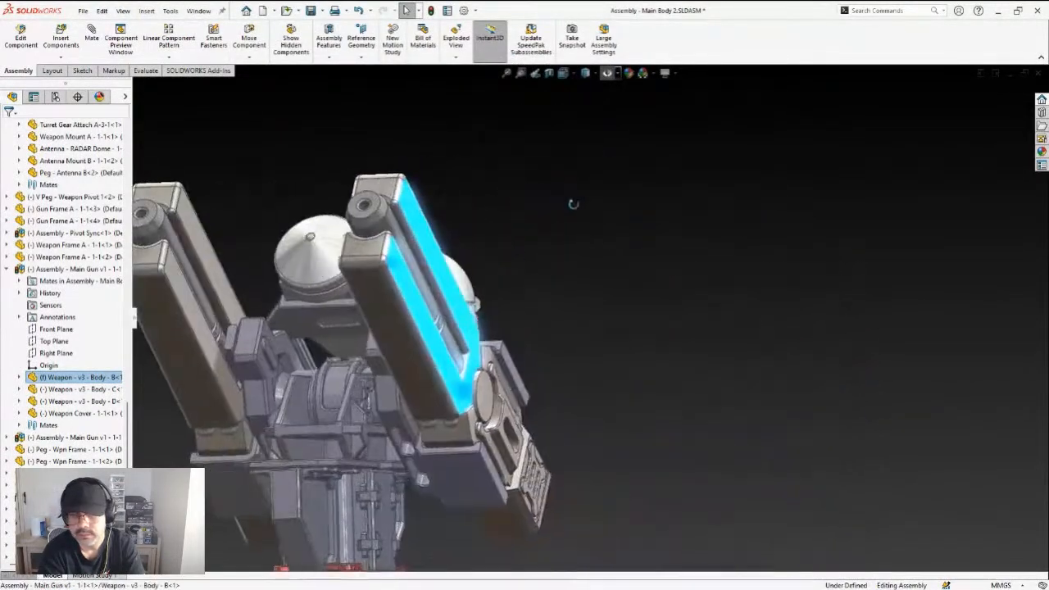
{"action": "scroll", "coordinate": [334, 381], "scroll_direction": "up", "scroll_amount": 2}
{"action": "scroll", "coordinate": [331, 388], "scroll_direction": "down", "scroll_amount": 1}
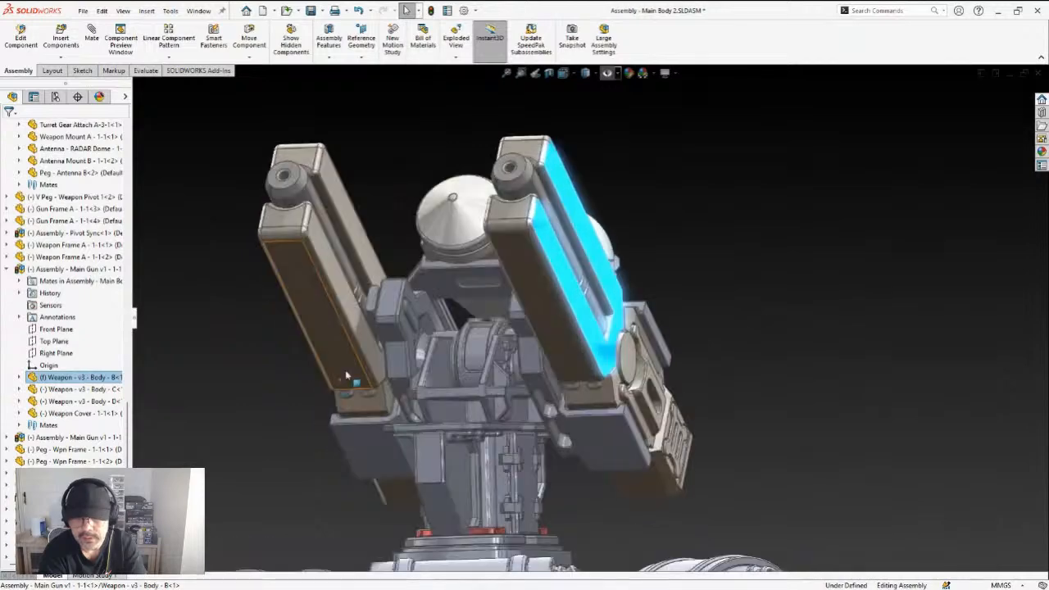
{"action": "middle_click_drag", "start_coordinate": [449, 329], "coordinate": [506, 342]}
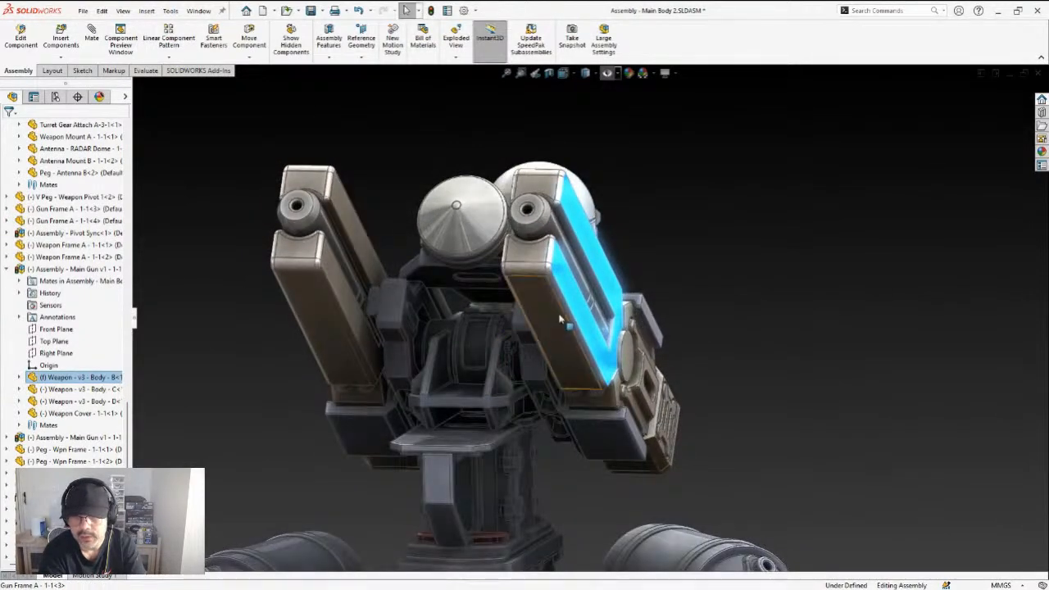
{"action": "mouse_move", "coordinate": [560, 320]}
{"action": "left_mouse_down"}
{"action": "mouse_move", "coordinate": [587, 297]}
{"action": "mouse_move", "coordinate": [584, 367]}
{"action": "mouse_move", "coordinate": [559, 300]}
{"action": "left_mouse_up"}
{"action": "scroll", "coordinate": [330, 378], "scroll_direction": "up", "scroll_amount": 2}
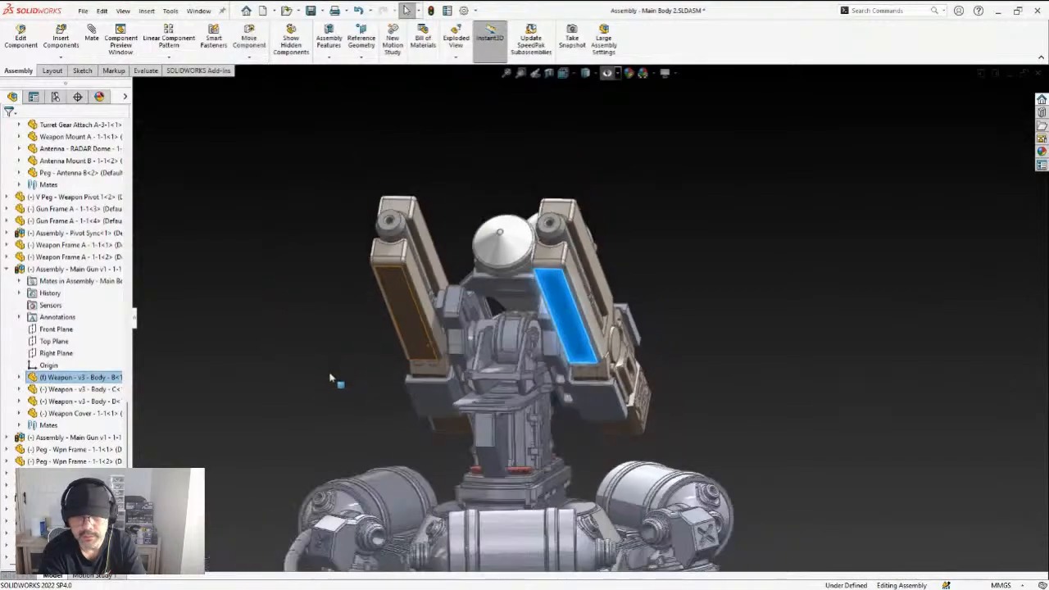
{"action": "scroll", "coordinate": [336, 377], "scroll_direction": "down", "scroll_amount": 3}
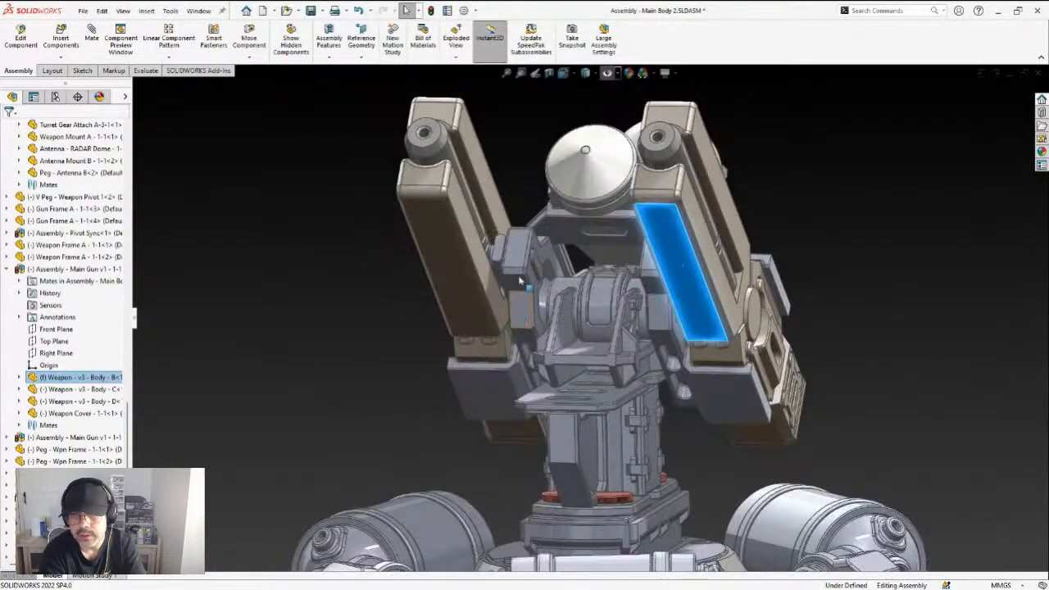
{"action": "middle_click_drag", "start_coordinate": [368, 270], "coordinate": [416, 279]}
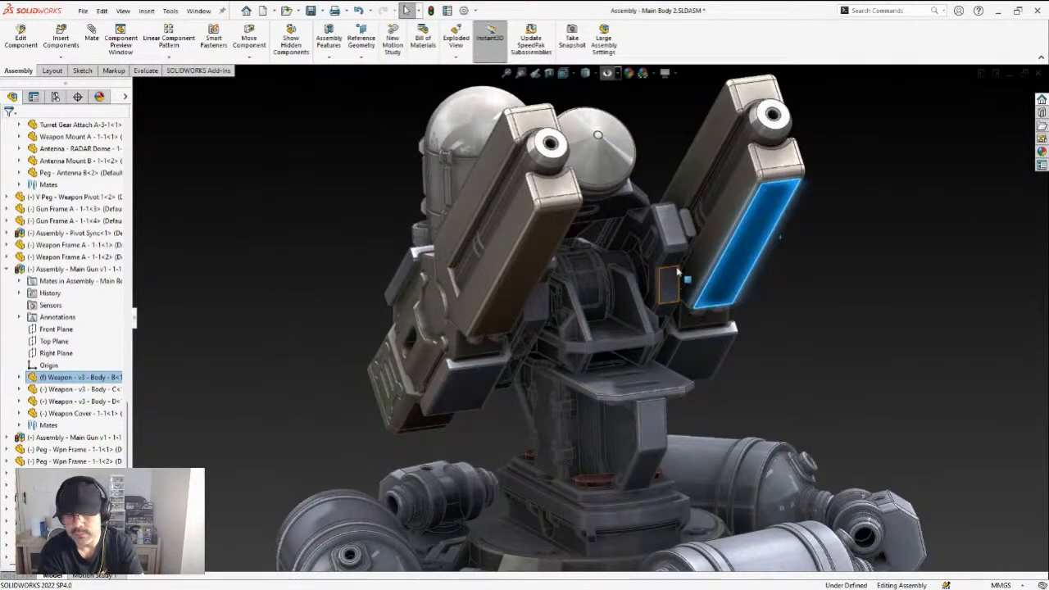
{"action": "mouse_move", "coordinate": [677, 273]}
{"action": "middle_mouse_down"}
{"action": "mouse_move", "coordinate": [584, 228]}
{"action": "mouse_move", "coordinate": [557, 234]}
{"action": "middle_mouse_up"}
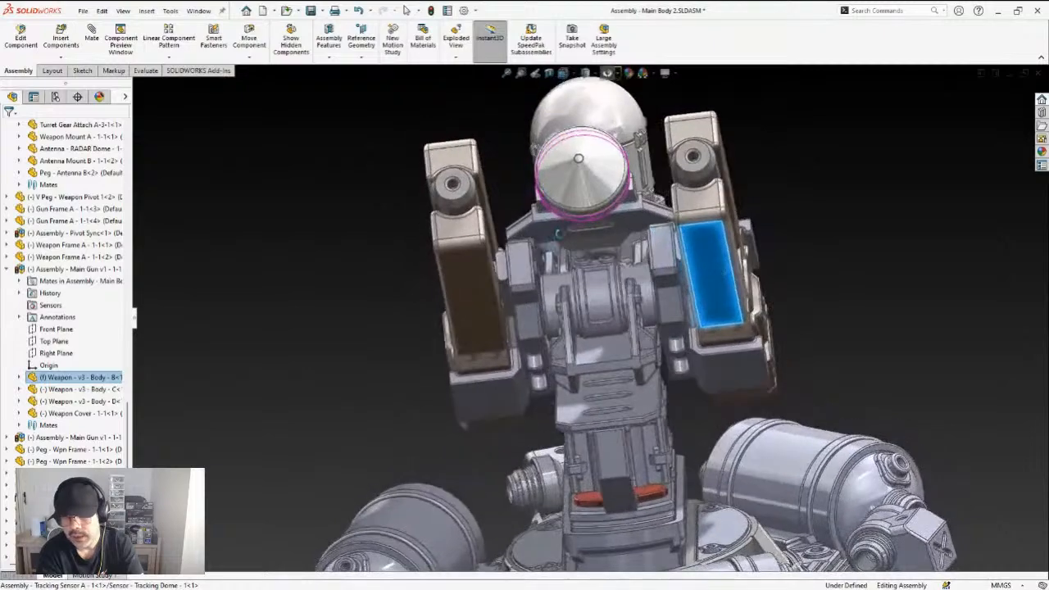
{"action": "middle_click_drag", "start_coordinate": [723, 201], "coordinate": [913, 231]}
{"action": "scroll", "coordinate": [913, 232], "scroll_direction": "up", "scroll_amount": 3}
{"action": "middle_click_drag", "start_coordinate": [856, 357], "coordinate": [823, 364]}
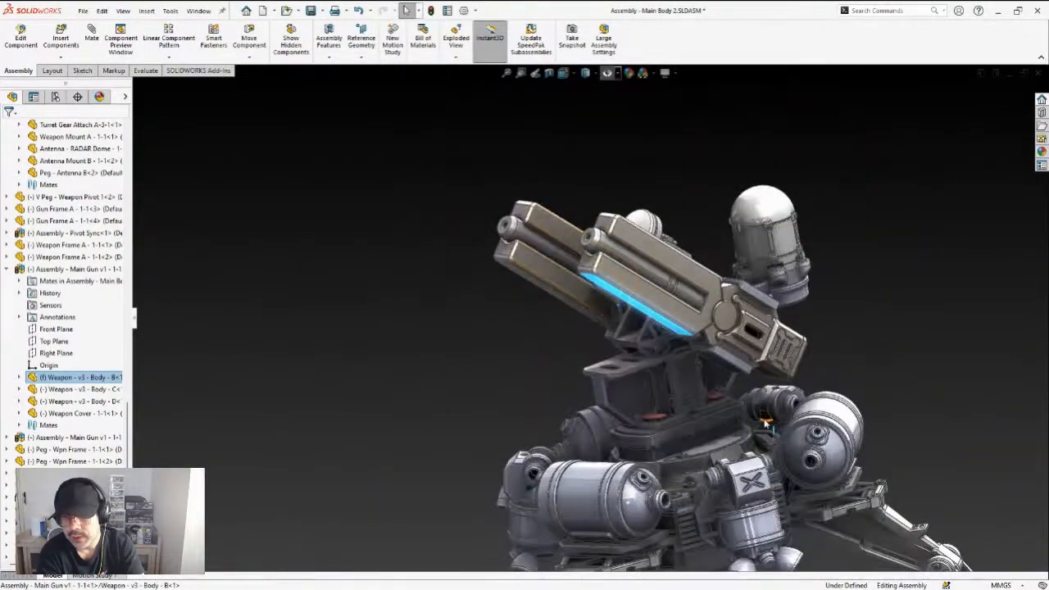
Lower the twin main guns to level by moving the near gun's body
{"action": "scroll", "coordinate": [674, 257], "scroll_direction": "down", "scroll_amount": 3}
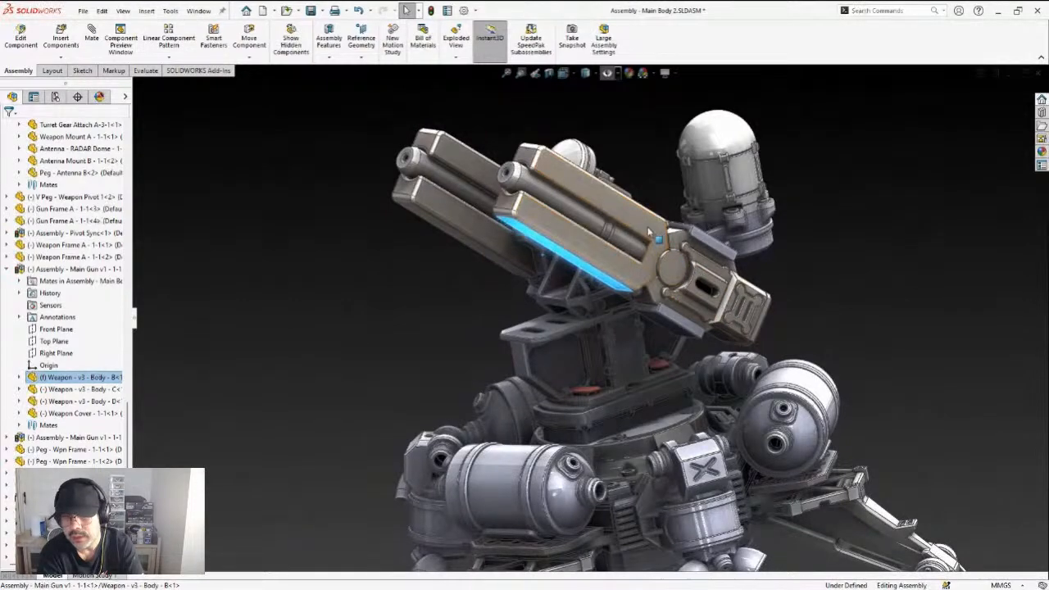
{"action": "left_click_drag", "start_coordinate": [649, 232], "coordinate": [506, 264]}
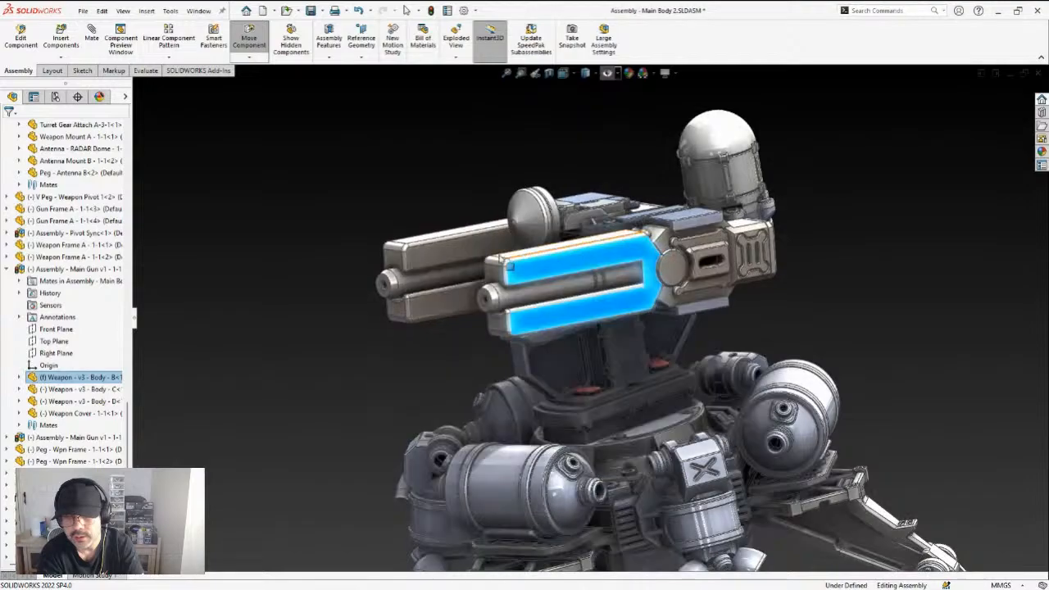
{"action": "scroll", "coordinate": [504, 264], "scroll_direction": "down", "scroll_amount": 3}
{"action": "middle_click_drag", "start_coordinate": [502, 264], "coordinate": [578, 318]}
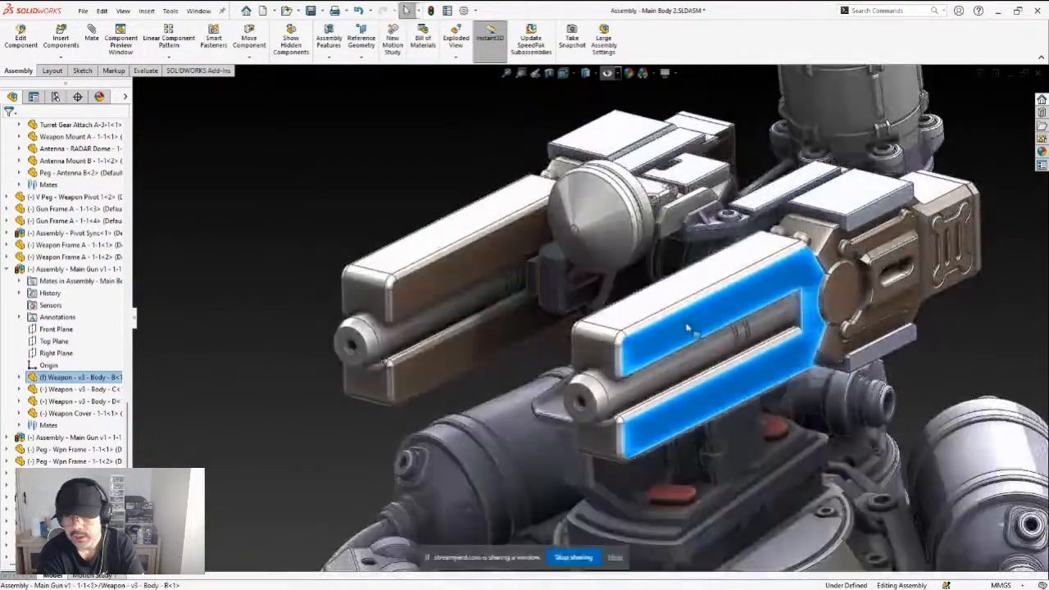
{"action": "left_click_drag", "start_coordinate": [687, 328], "coordinate": [681, 347]}
{"action": "middle_click_drag", "start_coordinate": [681, 348], "coordinate": [516, 283]}
{"action": "scroll", "coordinate": [600, 292], "scroll_direction": "up", "scroll_amount": 3}
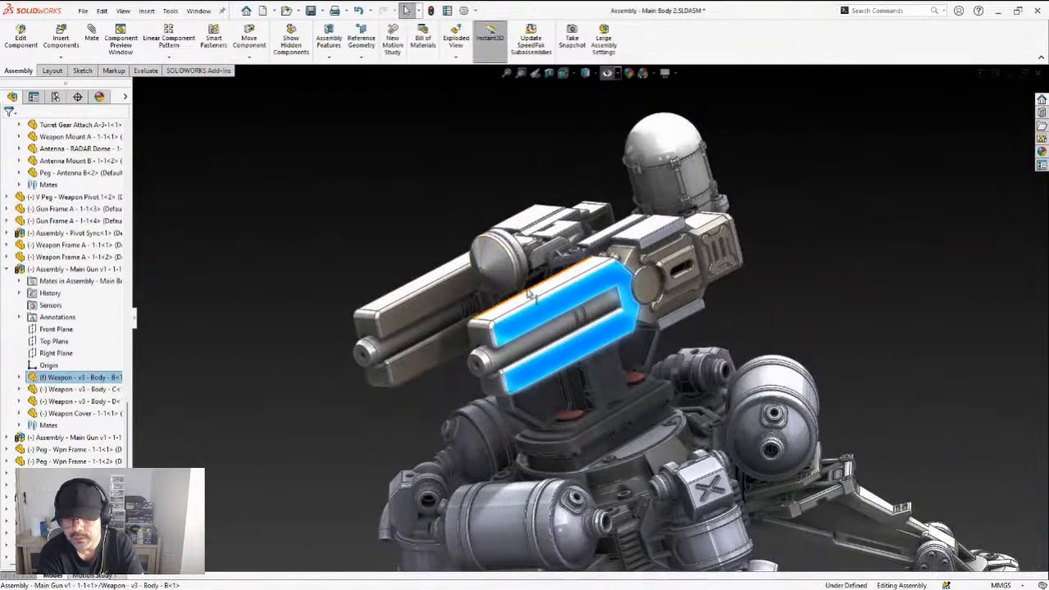
Examine the space around the tracking sensor dome between the guns, picking faces of the weapon mount, near gun body and weapon frame
{"action": "scroll", "coordinate": [532, 299], "scroll_direction": "down", "scroll_amount": 6}
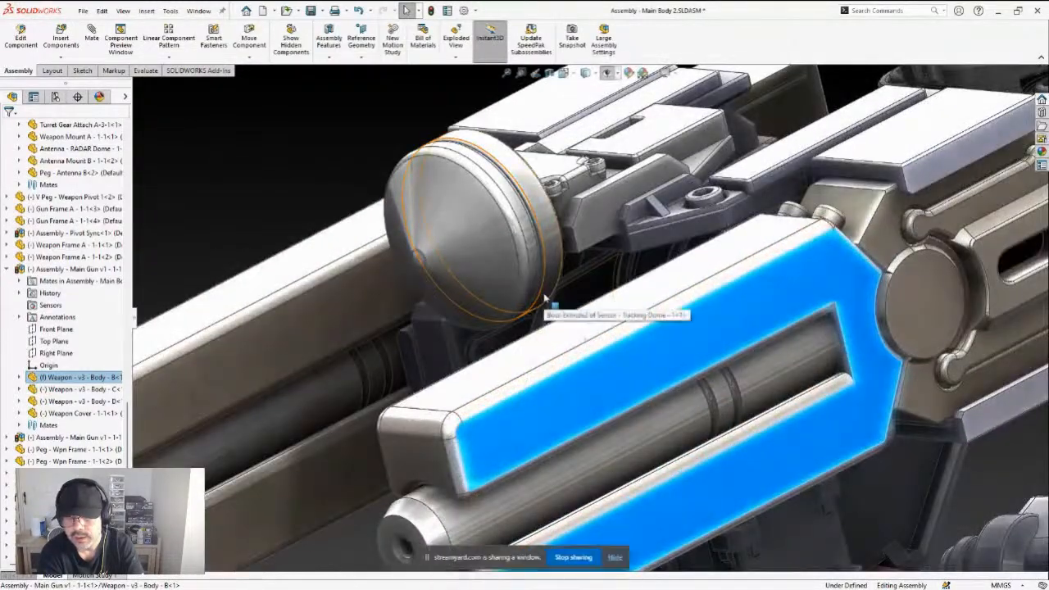
{"action": "left_click", "coordinate": [545, 300]}
{"action": "left_click", "coordinate": [576, 303]}
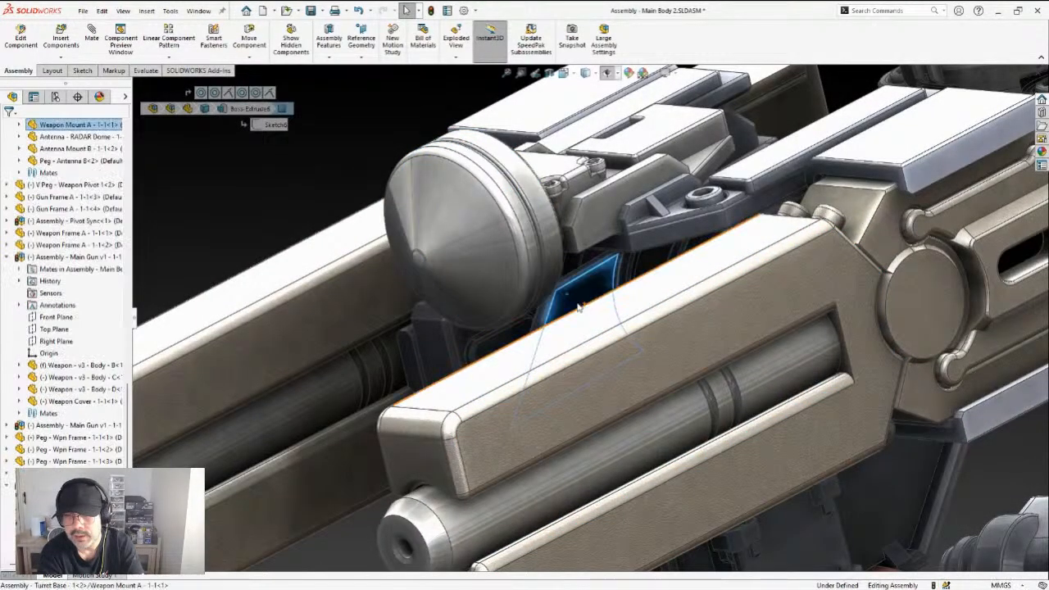
{"action": "middle_click_drag", "start_coordinate": [577, 306], "coordinate": [650, 348]}
{"action": "left_click", "coordinate": [598, 357]}
{"action": "scroll", "coordinate": [585, 408], "scroll_direction": "up", "scroll_amount": 5}
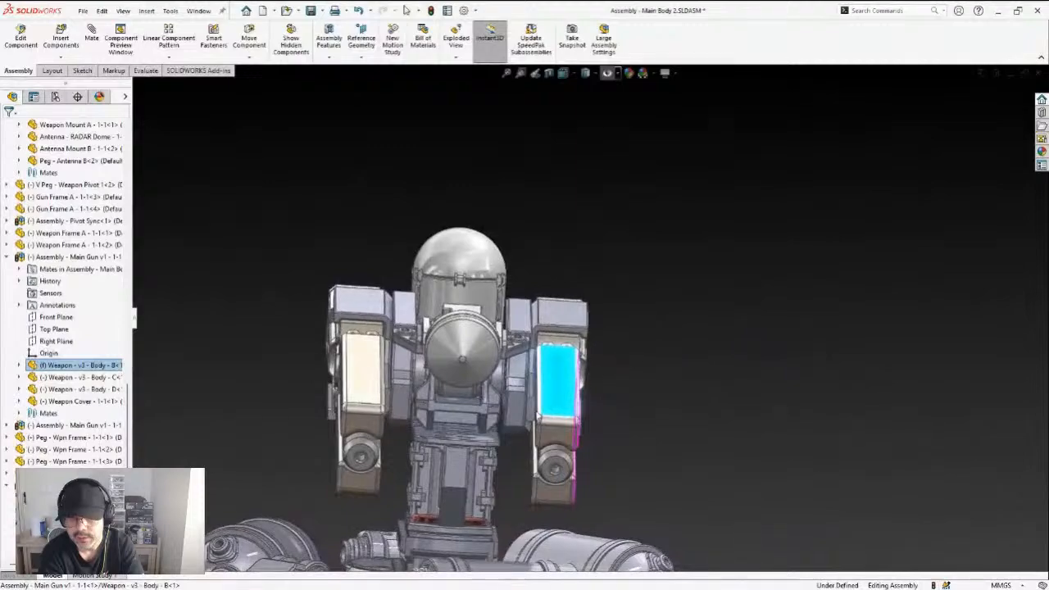
{"action": "left_click", "coordinate": [529, 407]}
{"action": "middle_click_drag", "start_coordinate": [534, 408], "coordinate": [443, 446]}
{"action": "scroll", "coordinate": [504, 448], "scroll_direction": "down", "scroll_amount": 4}
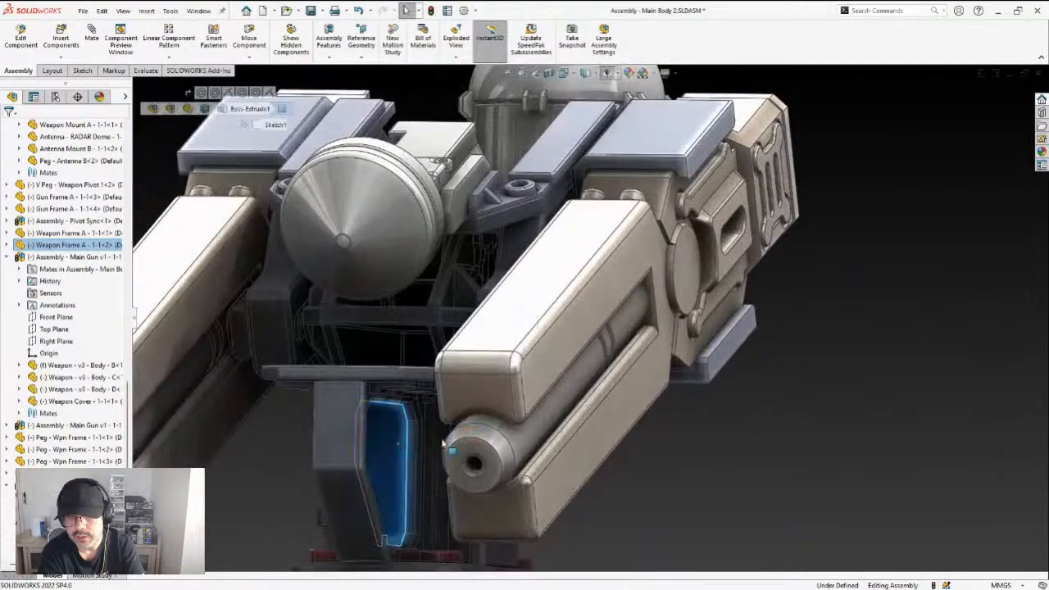
Pitch the twin main guns back up to a steep angle above the turret
{"action": "left_click_drag", "start_coordinate": [572, 337], "coordinate": [599, 148]}
{"action": "left_click_drag", "start_coordinate": [626, 318], "coordinate": [618, 262]}
{"action": "scroll", "coordinate": [597, 347], "scroll_direction": "up", "scroll_amount": 4}
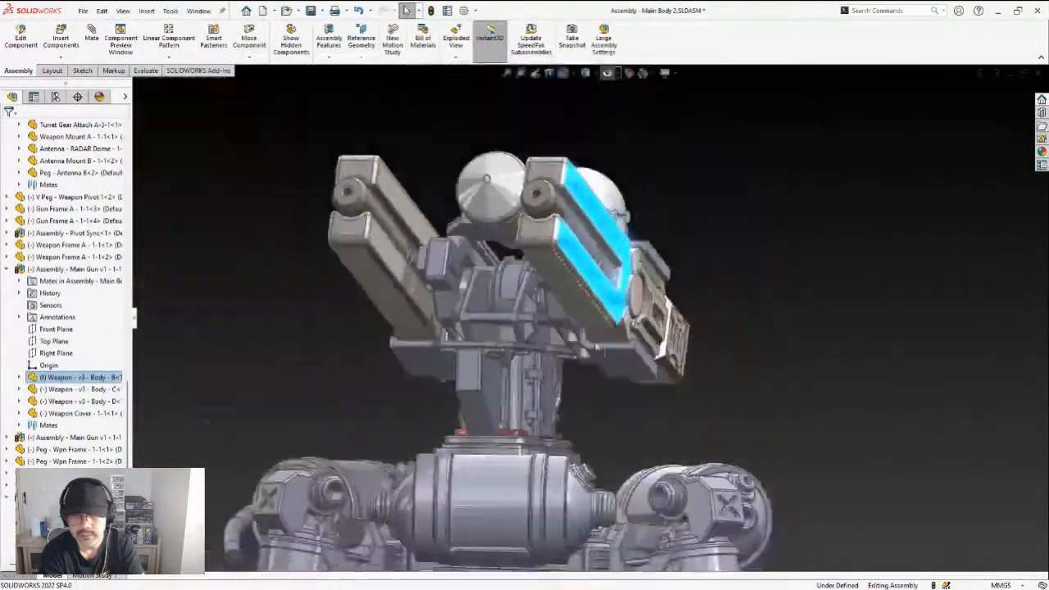
{"action": "scroll", "coordinate": [598, 348], "scroll_direction": "up", "scroll_amount": 2}
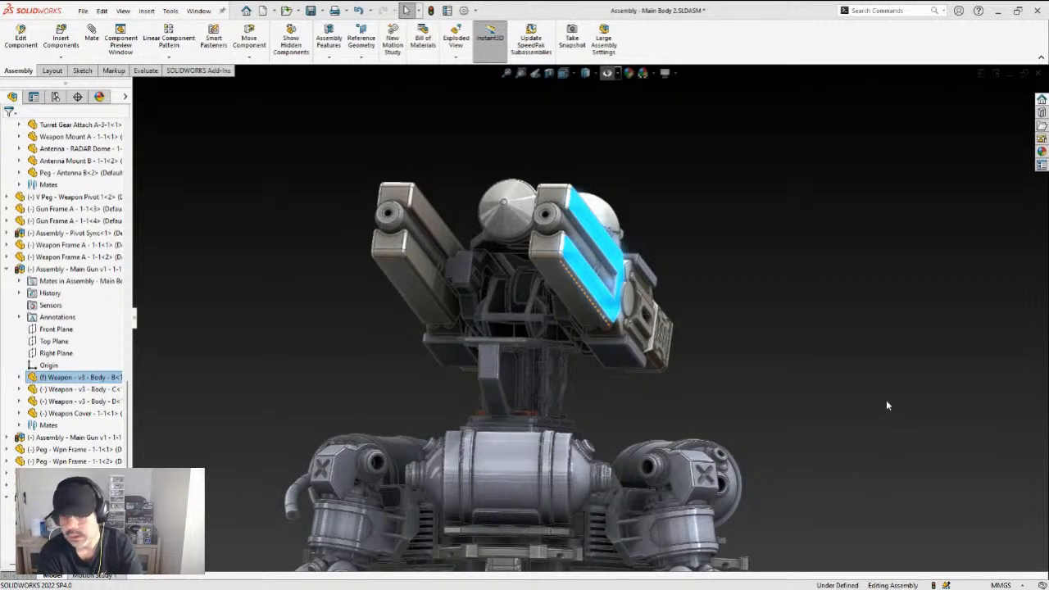
Switch to the Greeble Turret Attach B - 2-1 part, examine its handle and end blocks, and return to the main body assembly
{"action": "key", "text": "ctrl+Tab"}
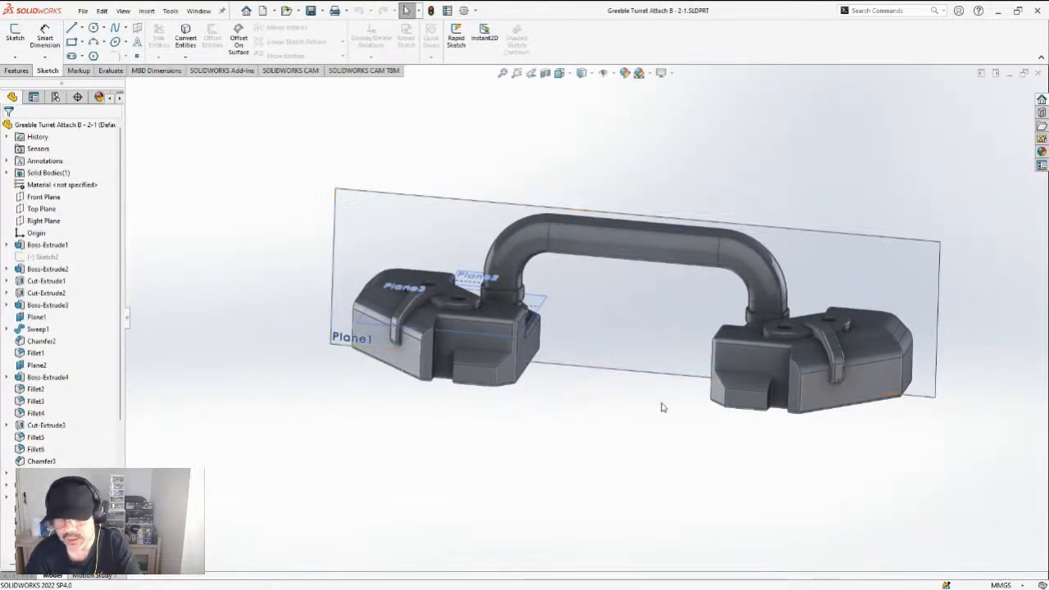
{"action": "middle_click_drag", "start_coordinate": [653, 385], "coordinate": [641, 415]}
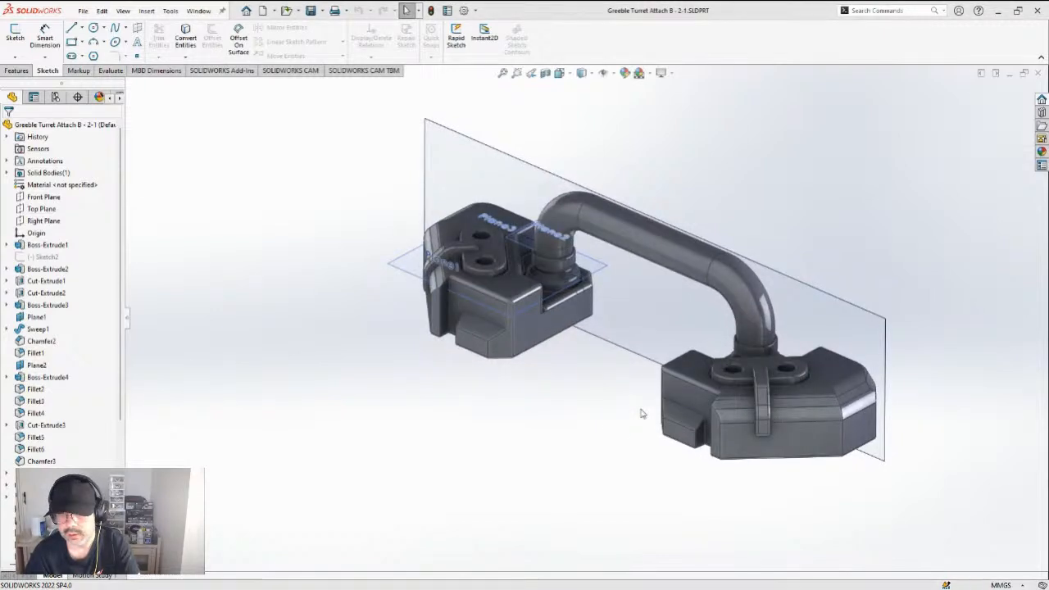
{"action": "key", "text": "ctrl+Tab"}
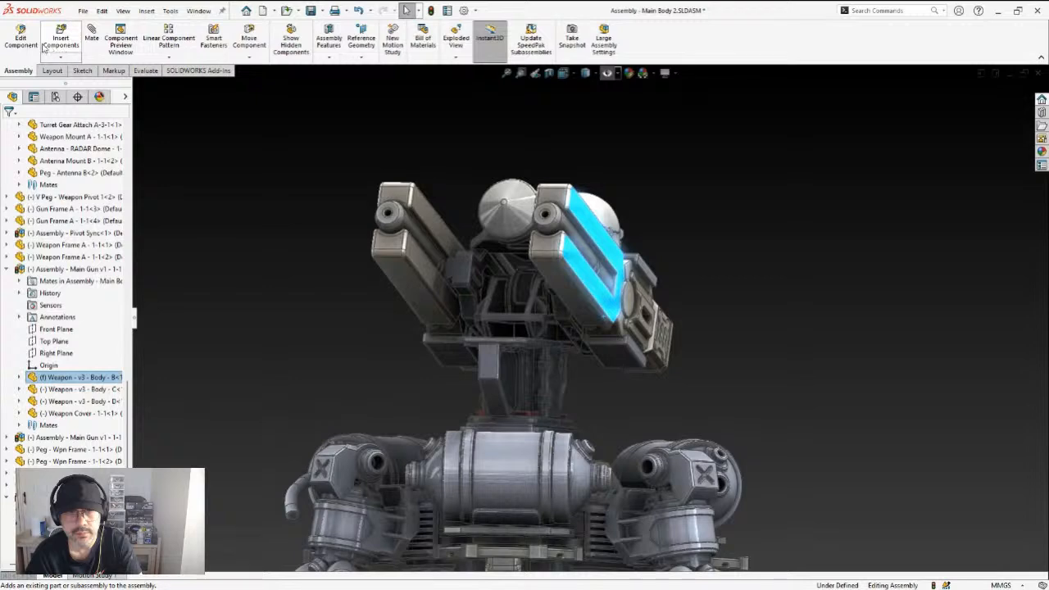
Insert two copies of the Greeble Turret Attach B - 2-1 part, placing one on each side of the turret
{"action": "left_click", "coordinate": [91, 39]}
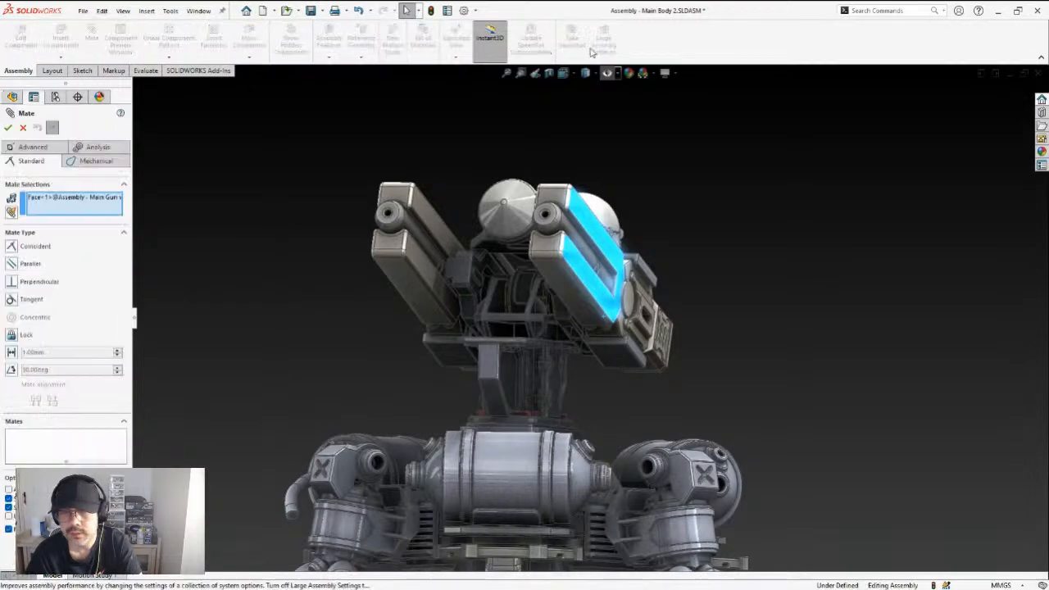
{"action": "left_click", "coordinate": [23, 129]}
{"action": "left_click", "coordinate": [60, 37]}
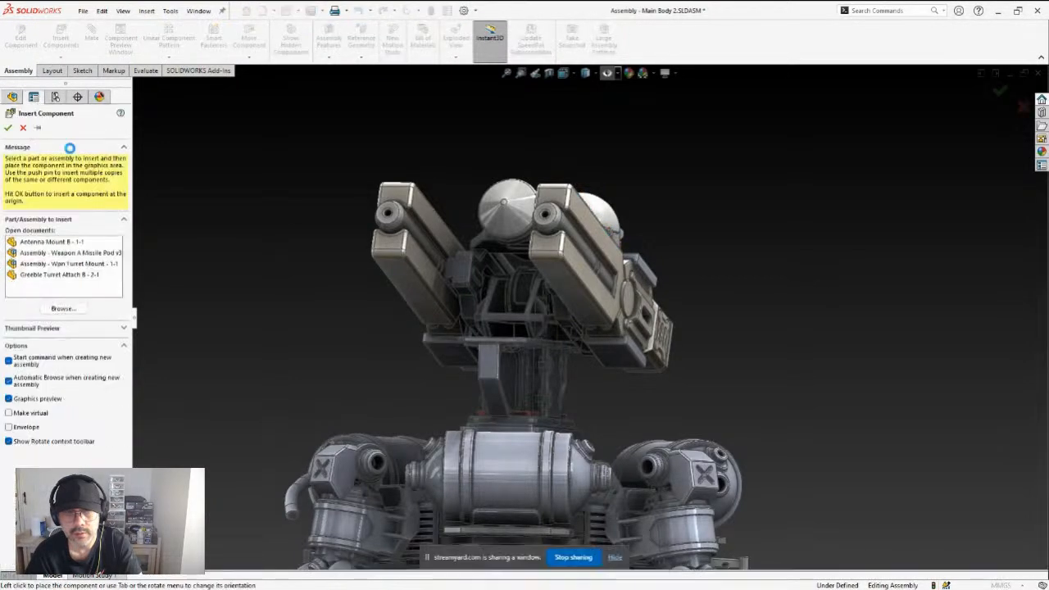
{"action": "left_click", "coordinate": [59, 275]}
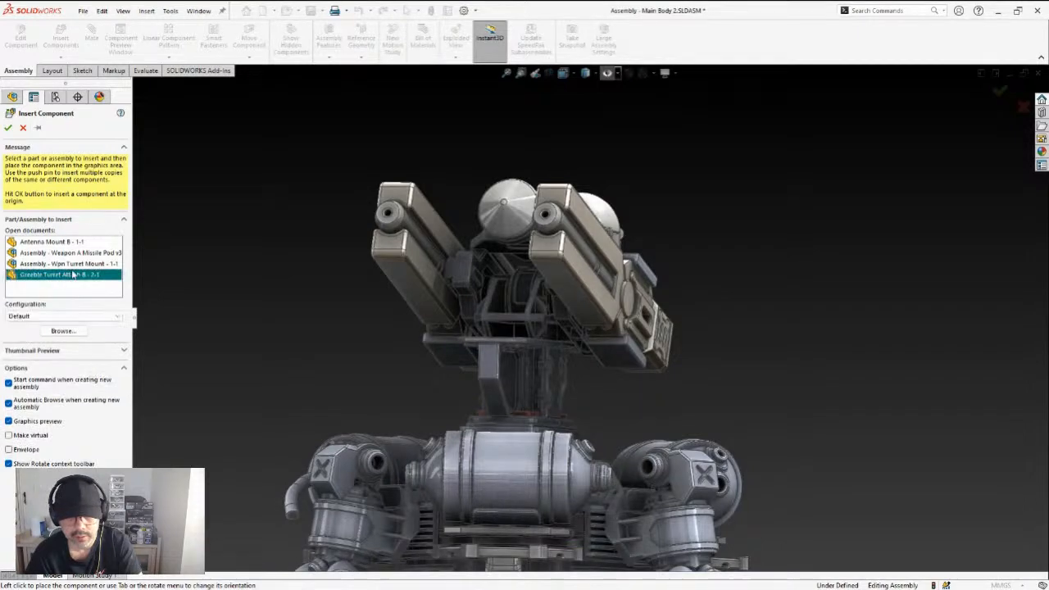
{"action": "left_click", "coordinate": [770, 378]}
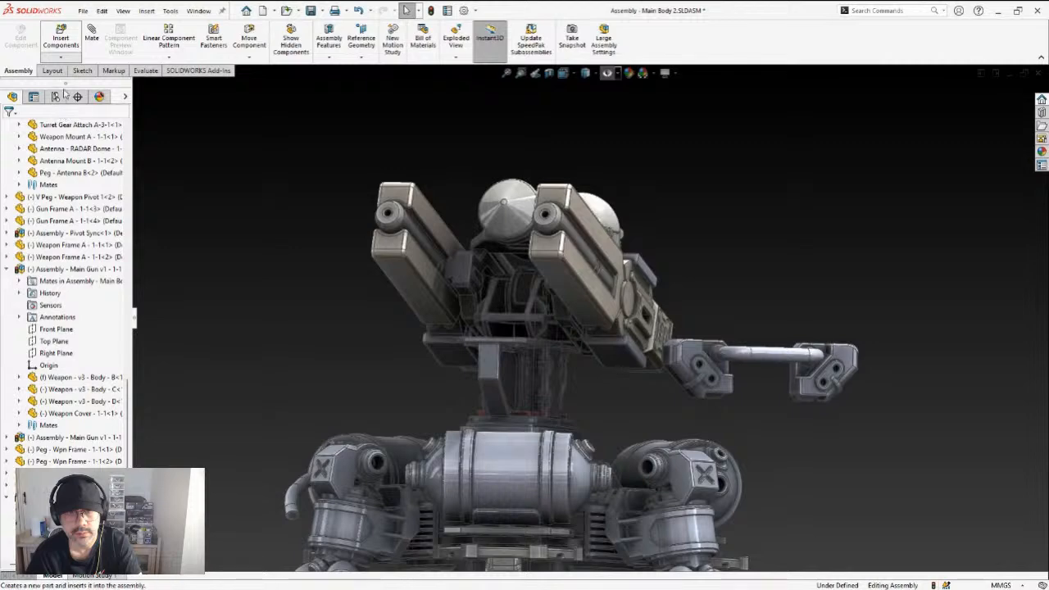
{"action": "left_click", "coordinate": [60, 38]}
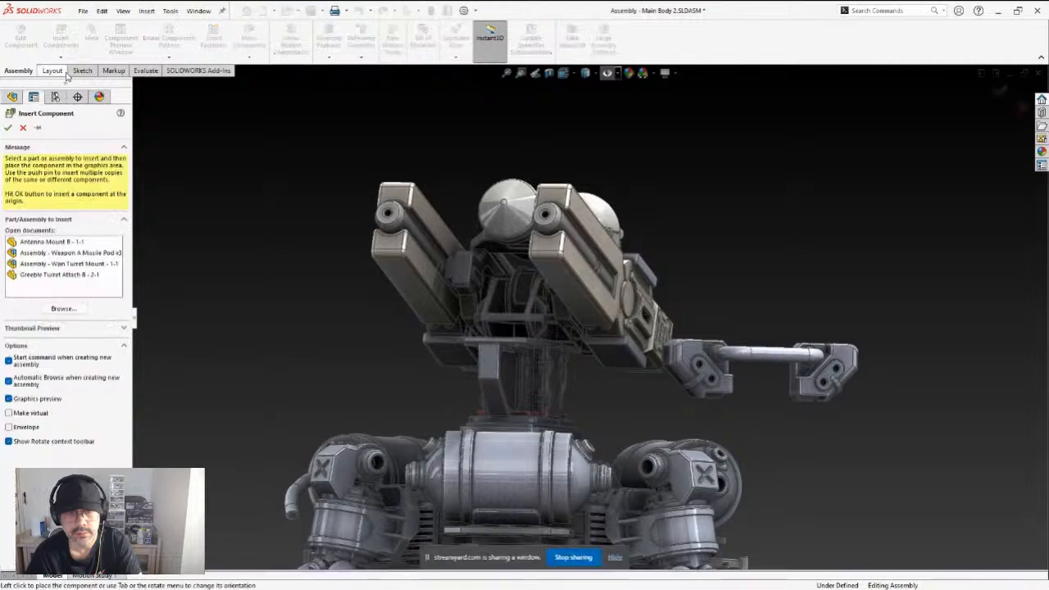
{"action": "left_click", "coordinate": [44, 275]}
{"action": "left_click", "coordinate": [272, 239]}
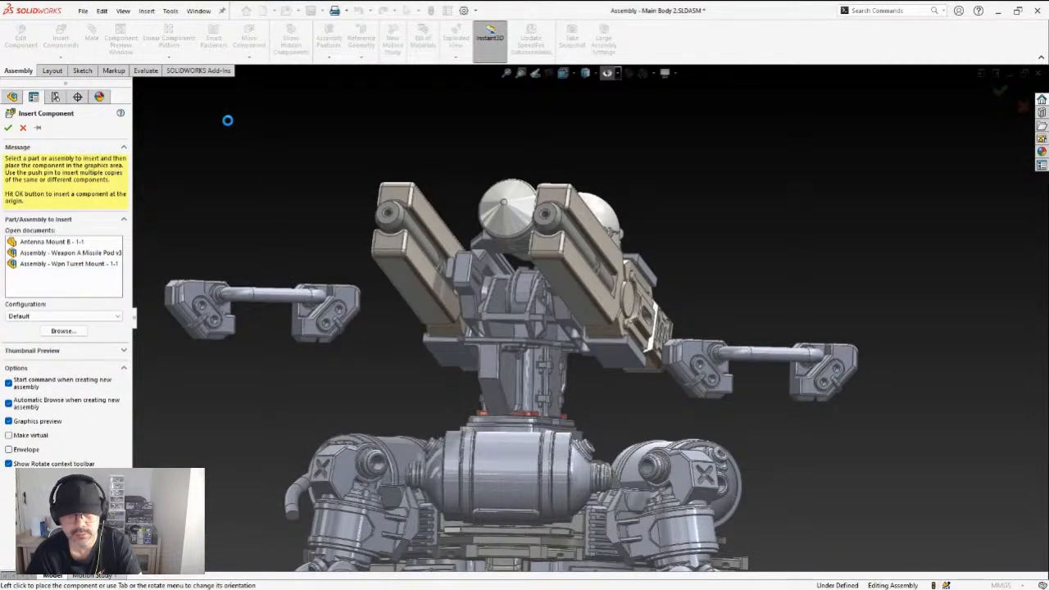
Rotate both greeble copies freely so their flat mounting faces turn towards the turret
{"action": "left_click", "coordinate": [249, 57]}
{"action": "left_click", "coordinate": [264, 81]}
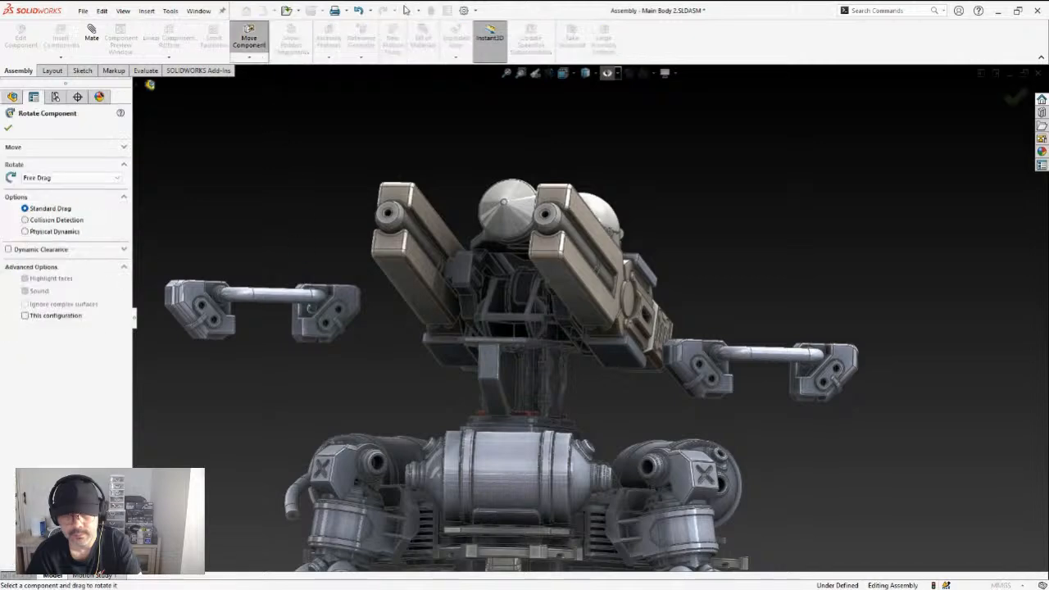
{"action": "left_click_drag", "start_coordinate": [344, 306], "coordinate": [633, 364]}
{"action": "left_click_drag", "start_coordinate": [703, 366], "coordinate": [811, 364]}
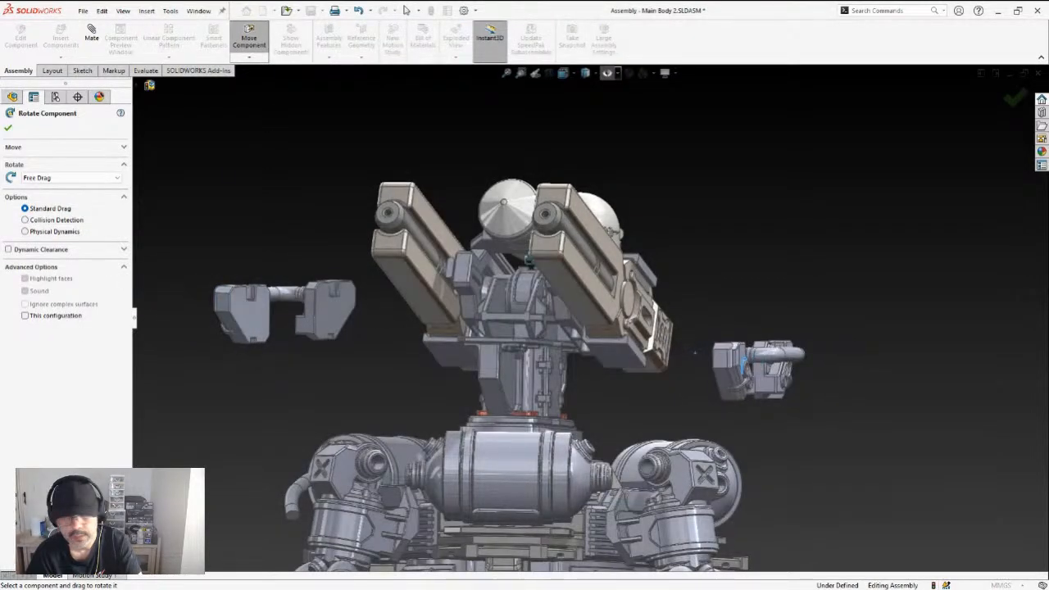
{"action": "left_click", "coordinate": [9, 129]}
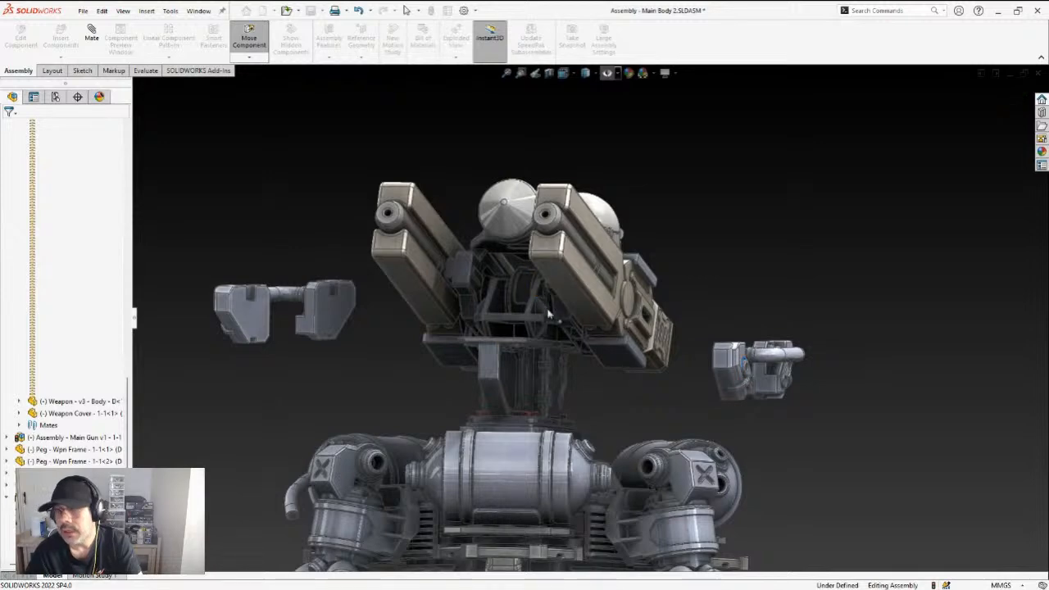
Create a 0.25 mm distance mate between the Turret Gear Attach side face and the flat end-block face of one greeble copy
{"action": "scroll", "coordinate": [606, 351], "scroll_direction": "up", "scroll_amount": 3}
{"action": "scroll", "coordinate": [677, 372], "scroll_direction": "down", "scroll_amount": 6}
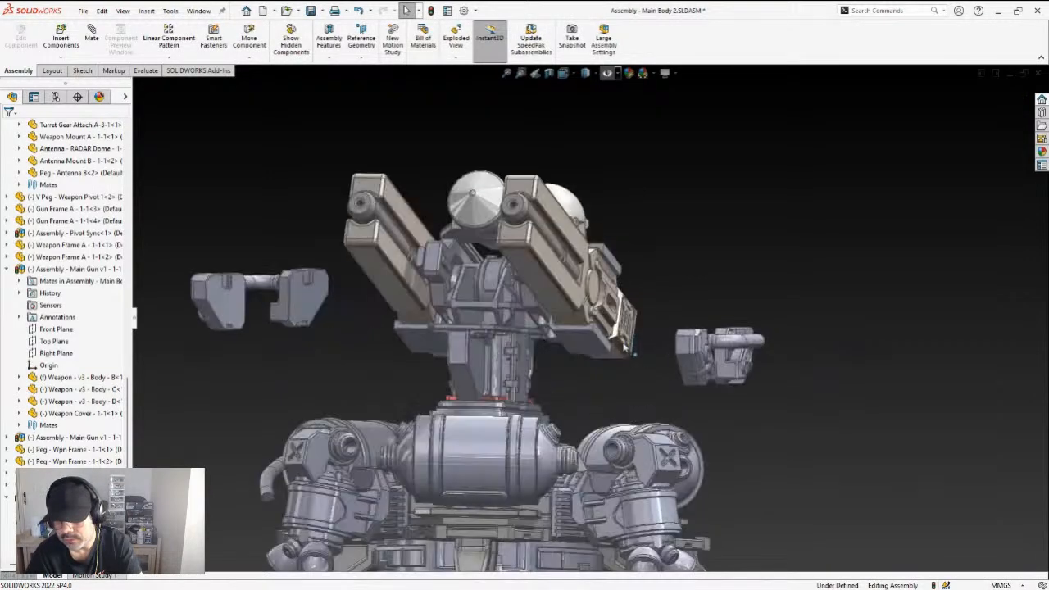
{"action": "left_click", "coordinate": [91, 34]}
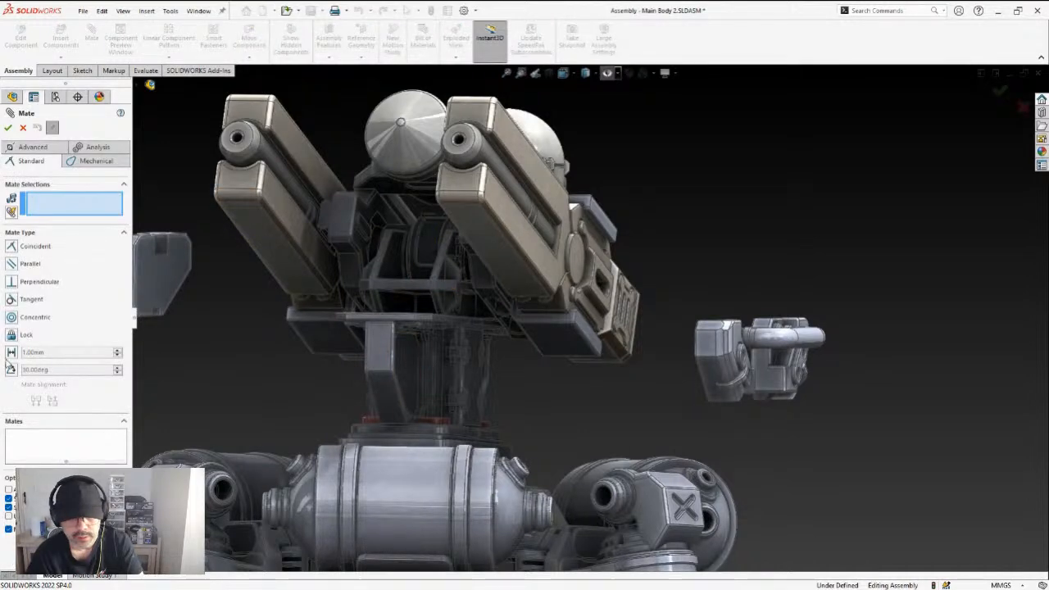
{"action": "left_click", "coordinate": [10, 353]}
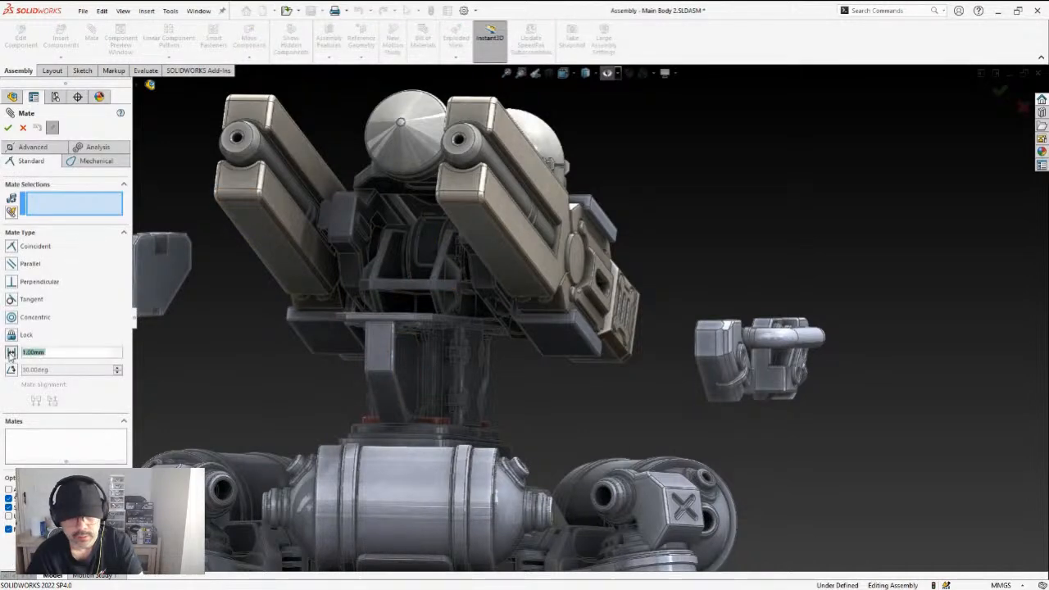
{"action": "left_click", "coordinate": [54, 352]}
{"action": "double_click", "coordinate": [38, 351]}
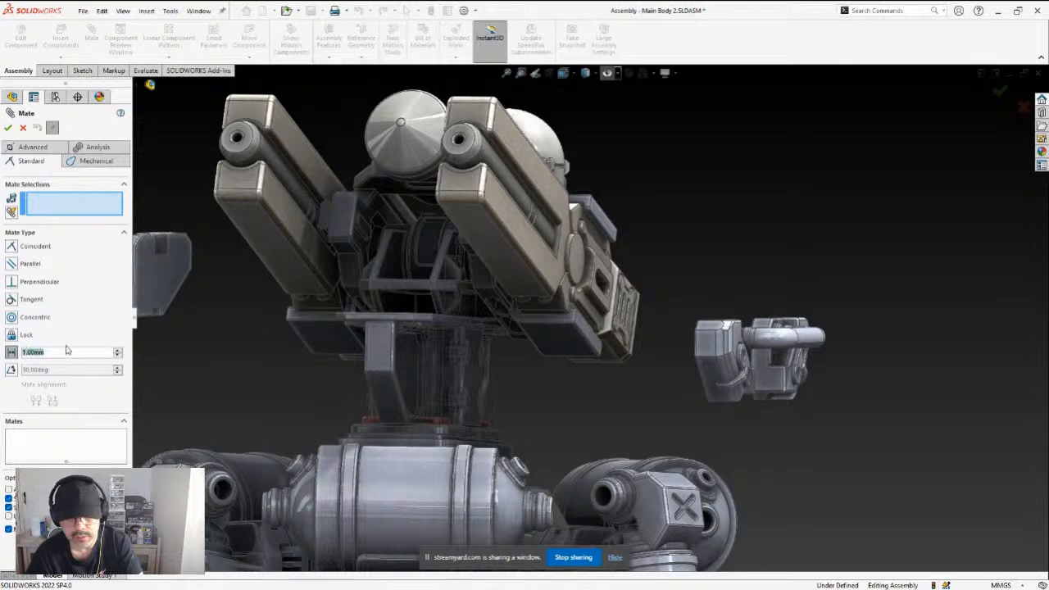
{"action": "type", "text": "0."}
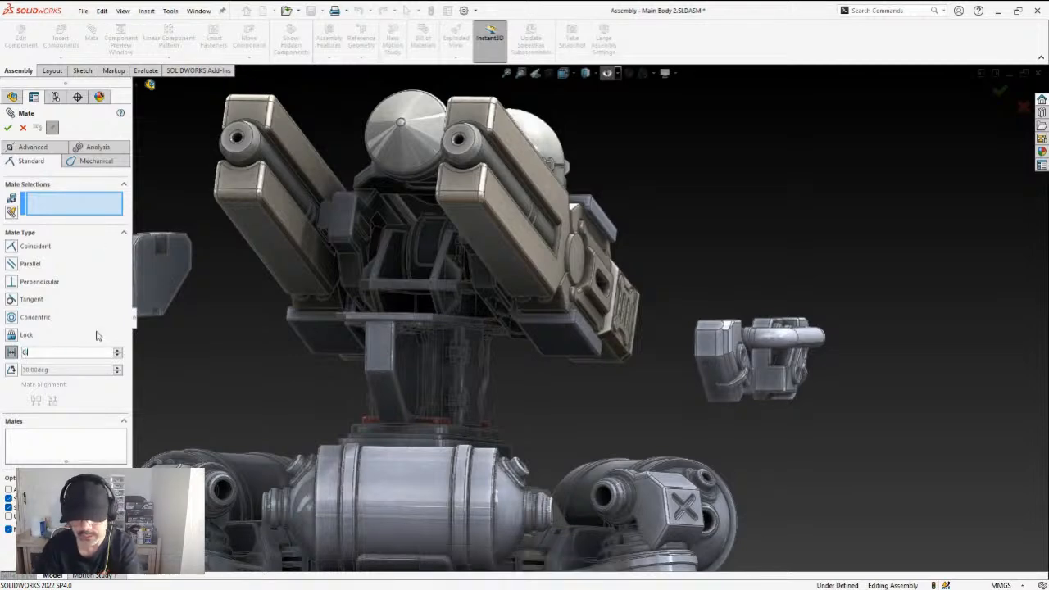
{"action": "type", "text": "4"}
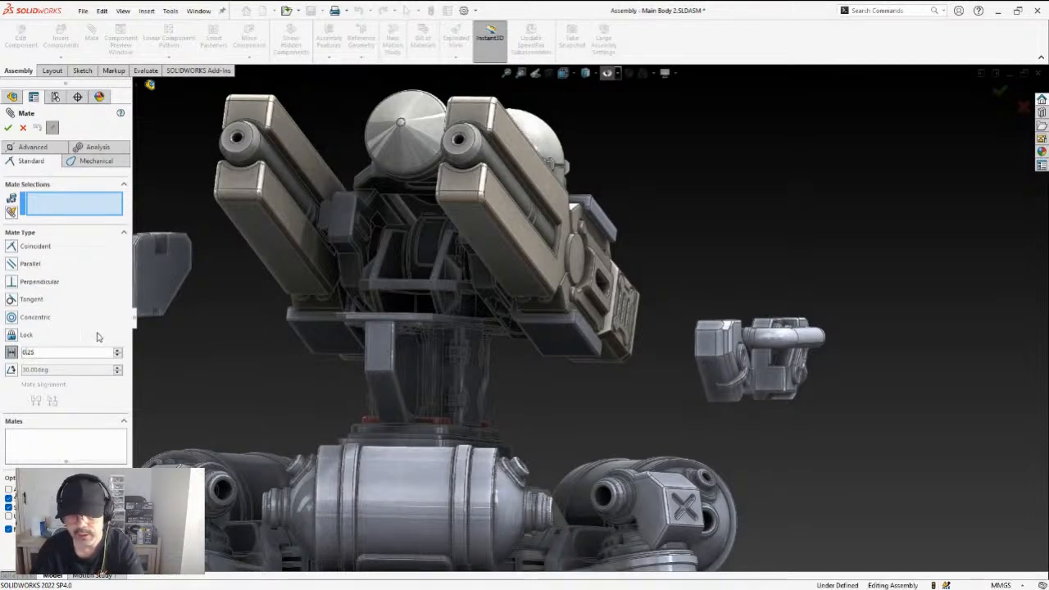
{"action": "left_click", "coordinate": [406, 369]}
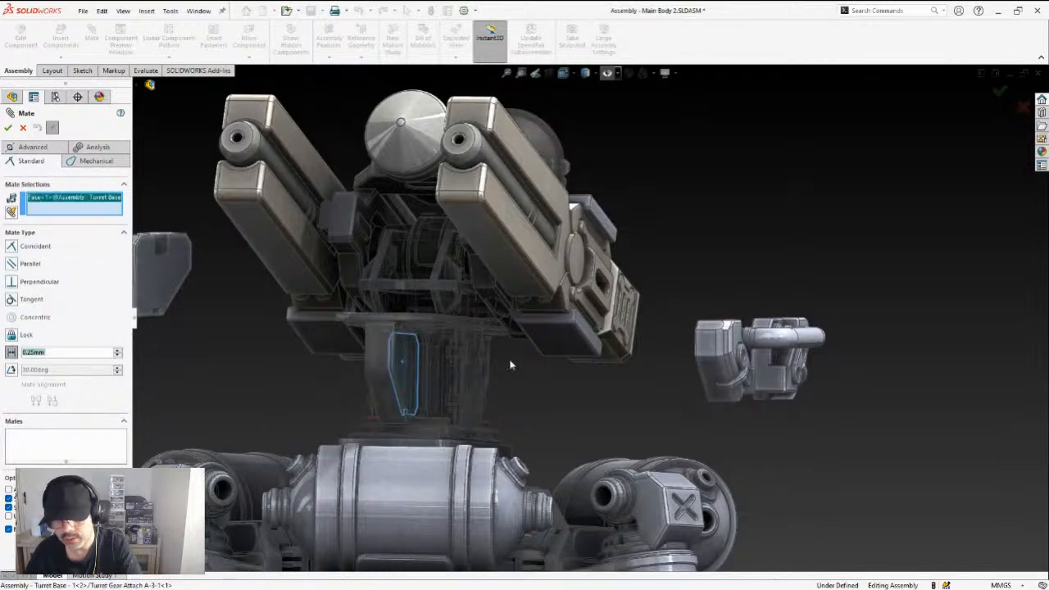
{"action": "middle_click_drag", "start_coordinate": [566, 364], "coordinate": [682, 351]}
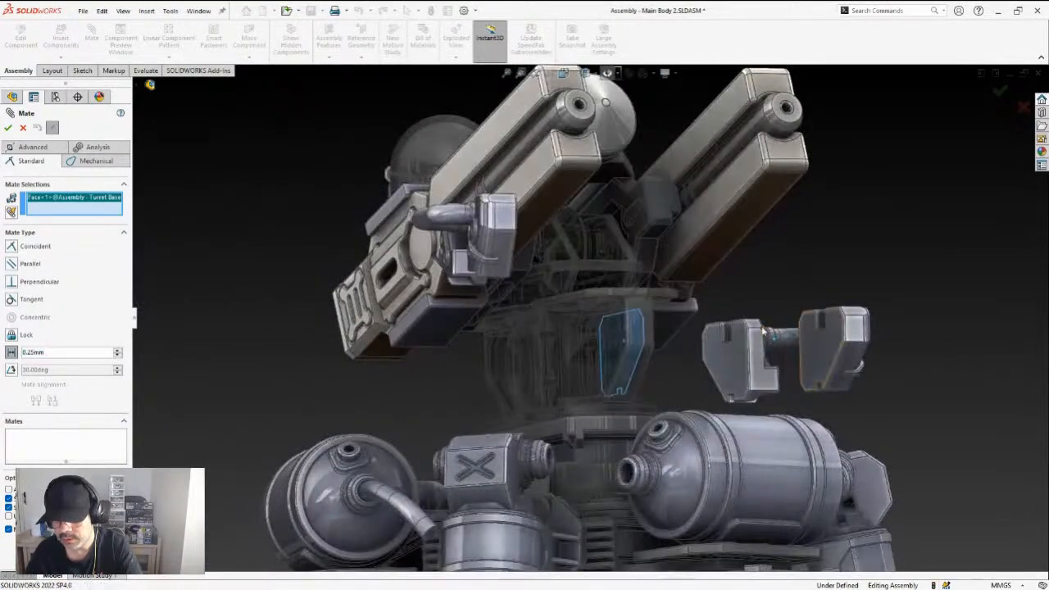
{"action": "left_click", "coordinate": [822, 352]}
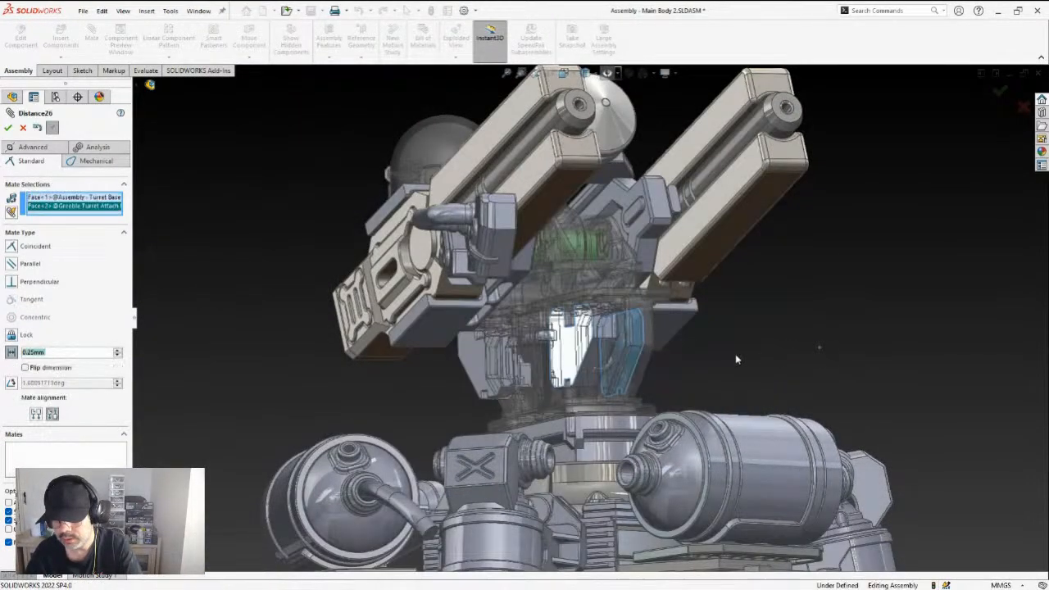
Flip the dimension direction of the greeble's distance mate and accept the mate
{"action": "middle_click_drag", "start_coordinate": [822, 353], "coordinate": [616, 449]}
{"action": "scroll", "coordinate": [670, 346], "scroll_direction": "down", "scroll_amount": 5}
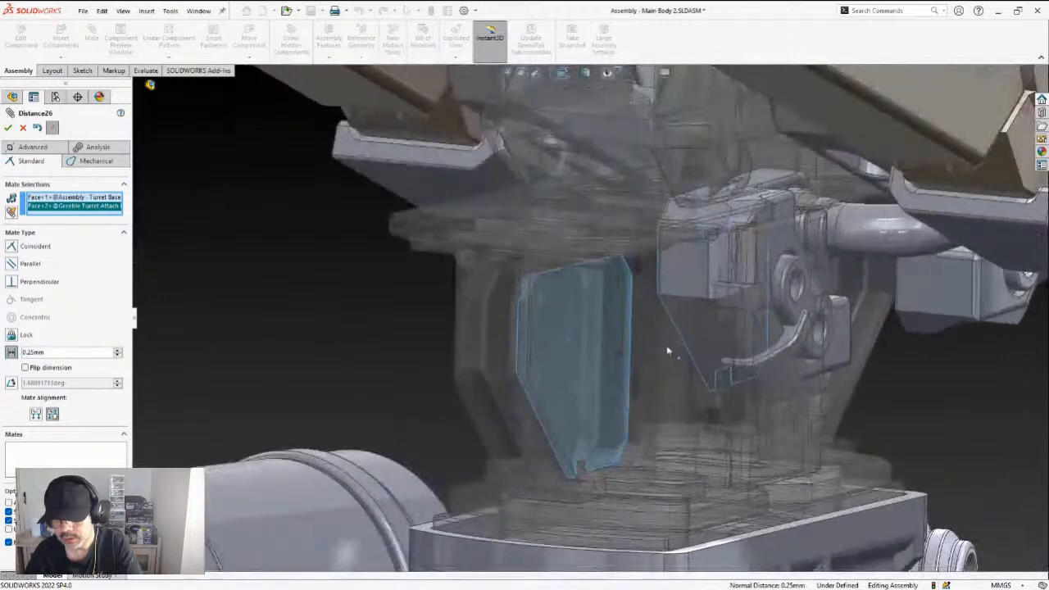
{"action": "middle_click_drag", "start_coordinate": [669, 350], "coordinate": [689, 295]}
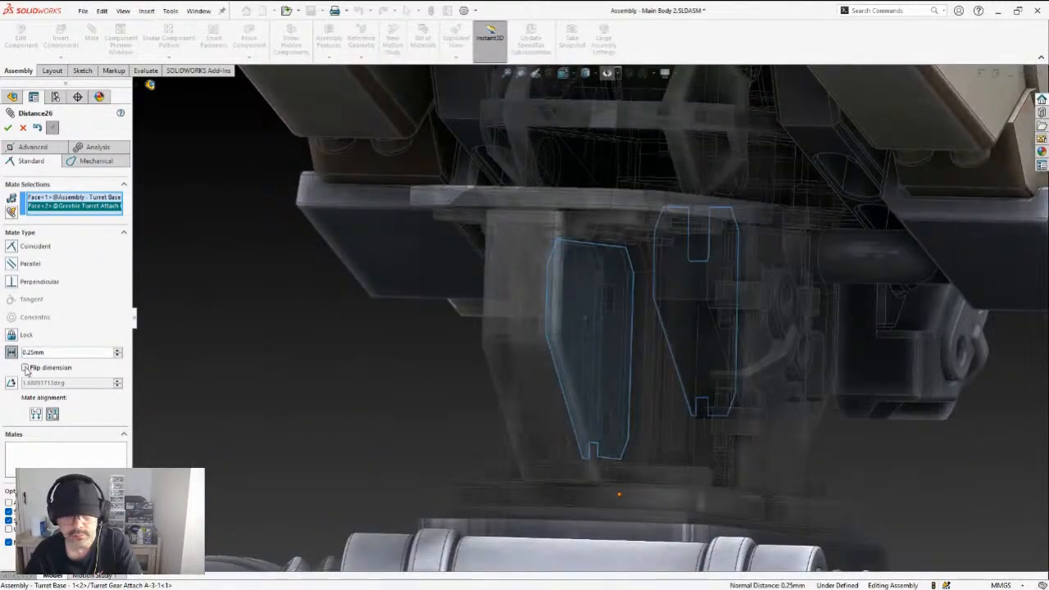
{"action": "left_click", "coordinate": [25, 368]}
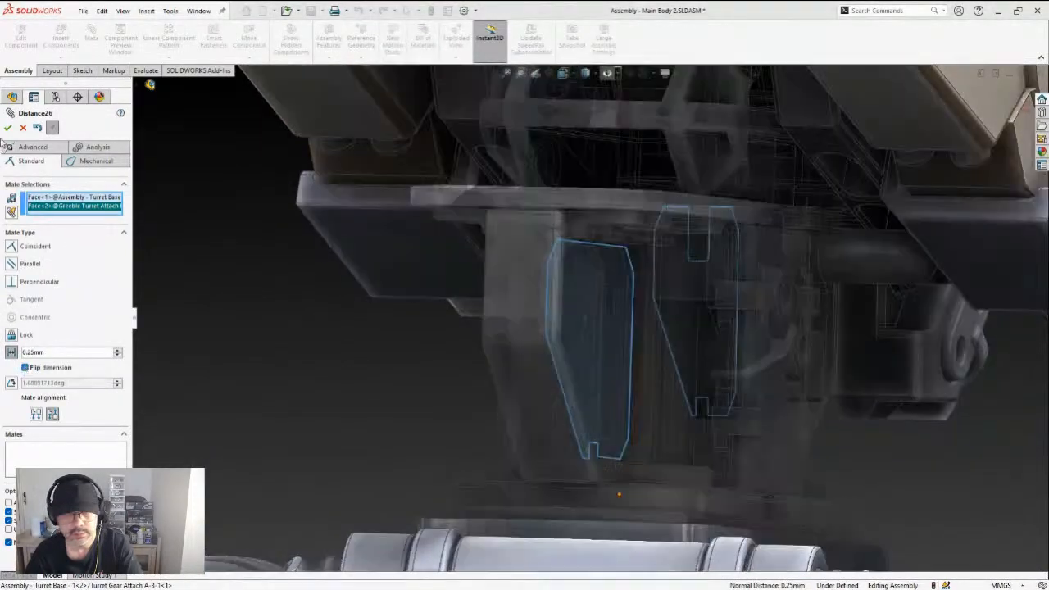
{"action": "left_click", "coordinate": [8, 127]}
Add a 0.25 mm distance mate between the other greeble copy's flat end-block face and the recessed side face on the turret base
{"action": "scroll", "coordinate": [604, 281], "scroll_direction": "up", "scroll_amount": 6}
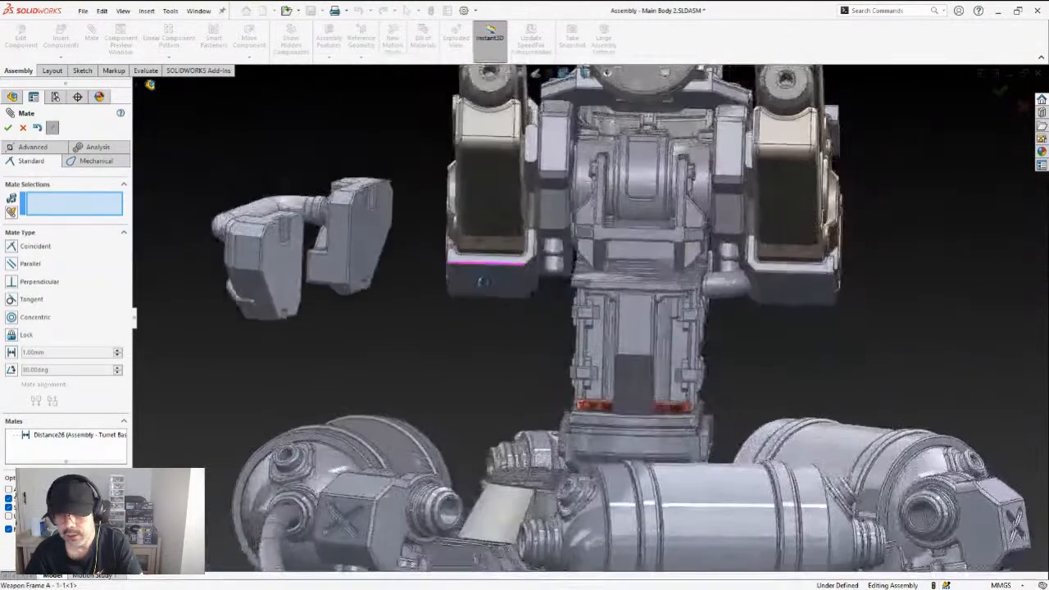
{"action": "middle_click_drag", "start_coordinate": [484, 282], "coordinate": [478, 284]}
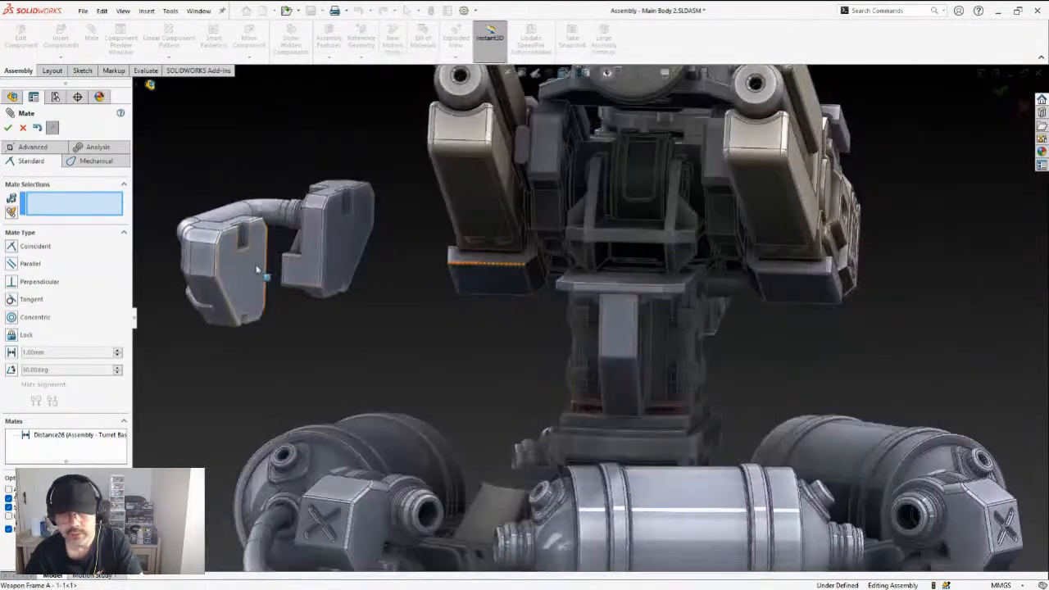
{"action": "left_click", "coordinate": [253, 267]}
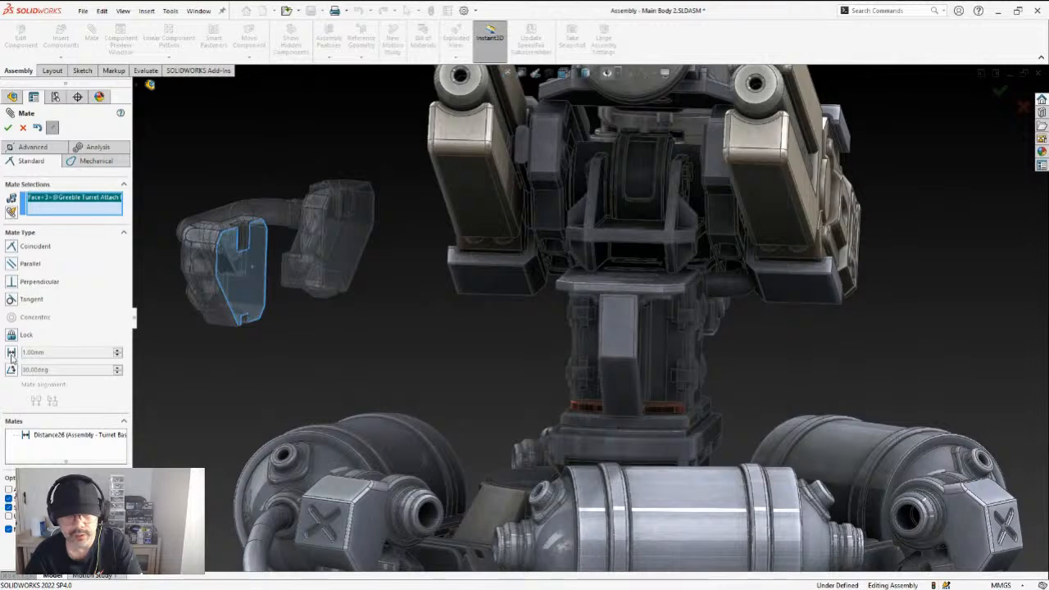
{"action": "left_click", "coordinate": [12, 355]}
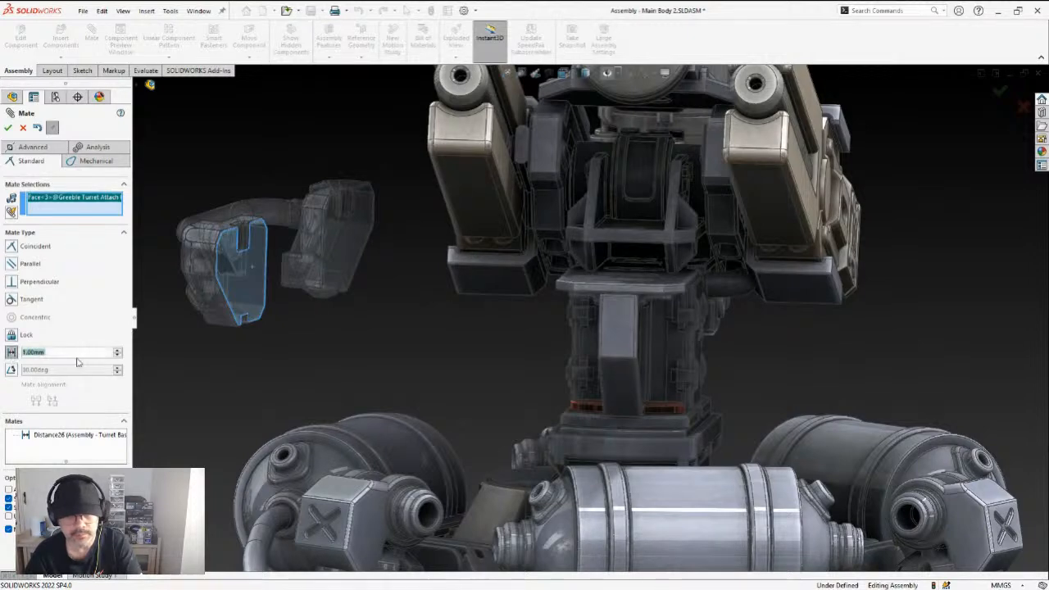
{"action": "left_click", "coordinate": [80, 352]}
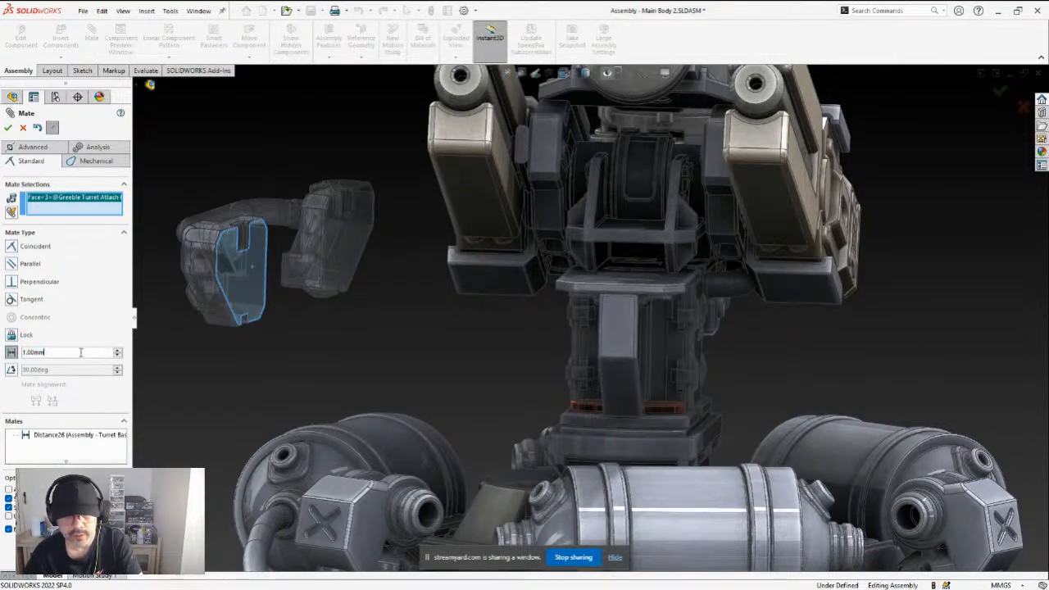
{"action": "type", "text": "0"}
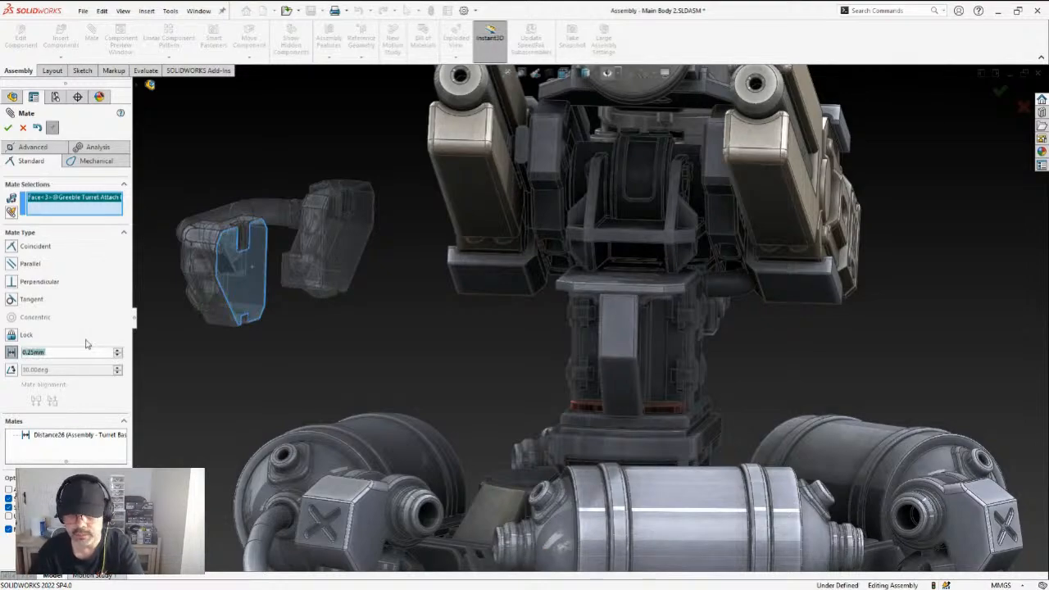
{"action": "middle_click_drag", "start_coordinate": [383, 342], "coordinate": [452, 339]}
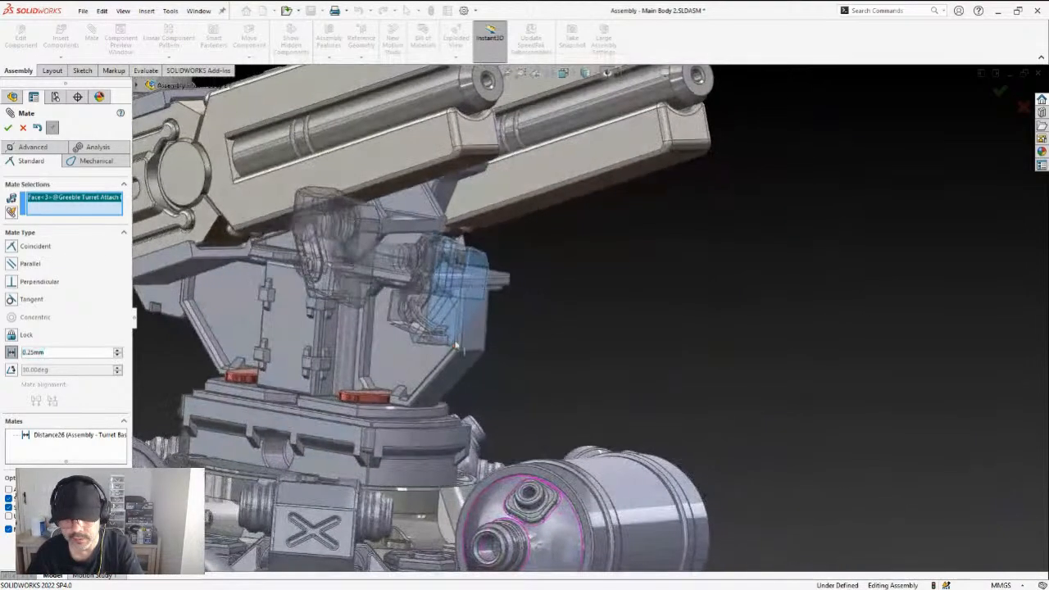
{"action": "left_click", "coordinate": [404, 359]}
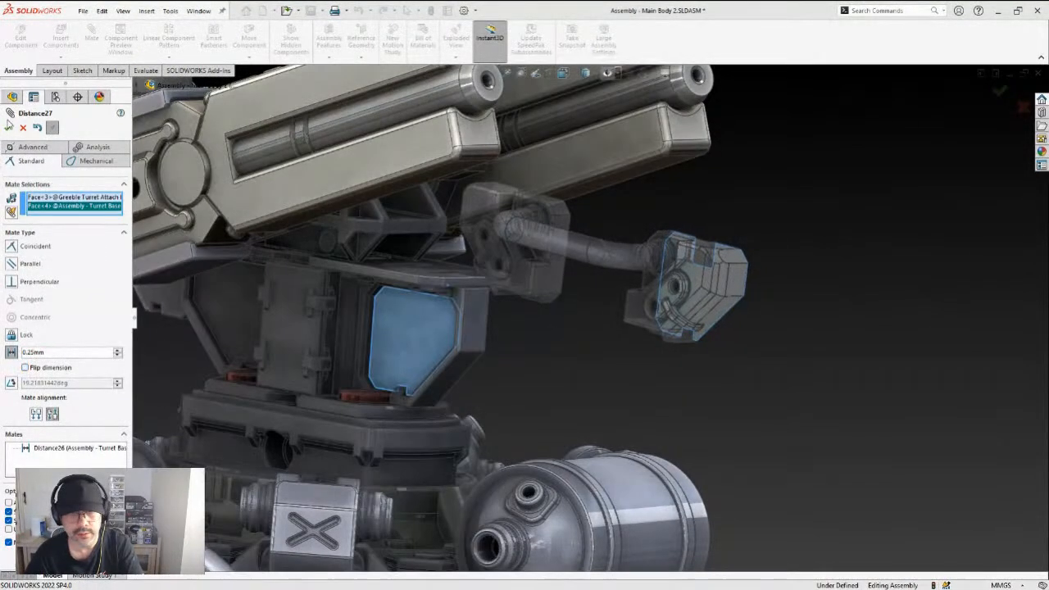
{"action": "left_click", "coordinate": [9, 126]}
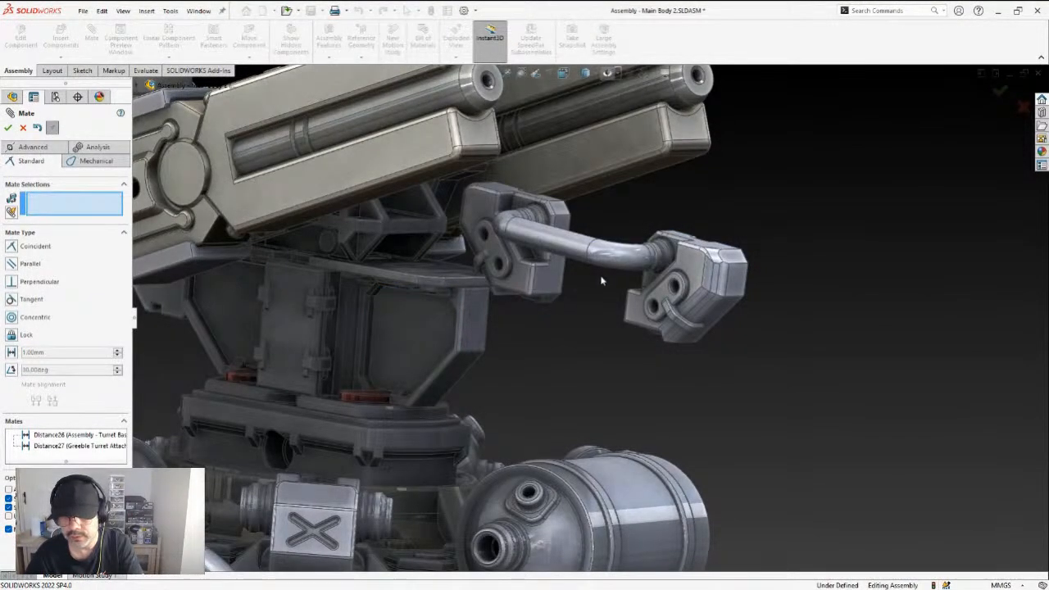
Add a 0.25 mm distance mate between the greeble's upper end-block face and the recess's upper inner face on the turret base, with the dimension unflipped
{"action": "middle_click_drag", "start_coordinate": [614, 255], "coordinate": [596, 275]}
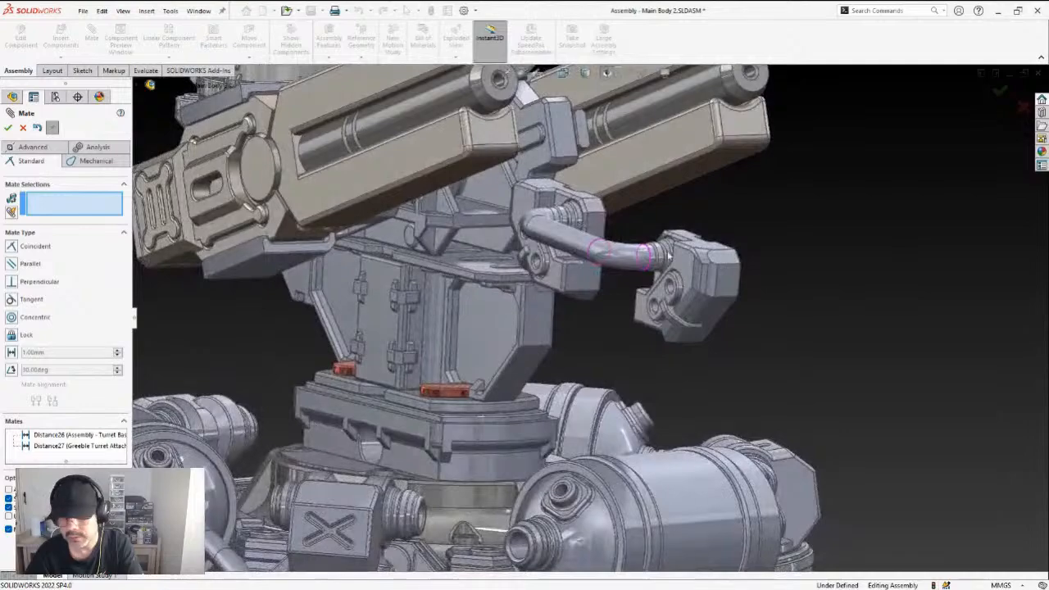
{"action": "scroll", "coordinate": [684, 259], "scroll_direction": "down", "scroll_amount": 4}
{"action": "left_click", "coordinate": [673, 270]}
{"action": "scroll", "coordinate": [542, 324], "scroll_direction": "up", "scroll_amount": 4}
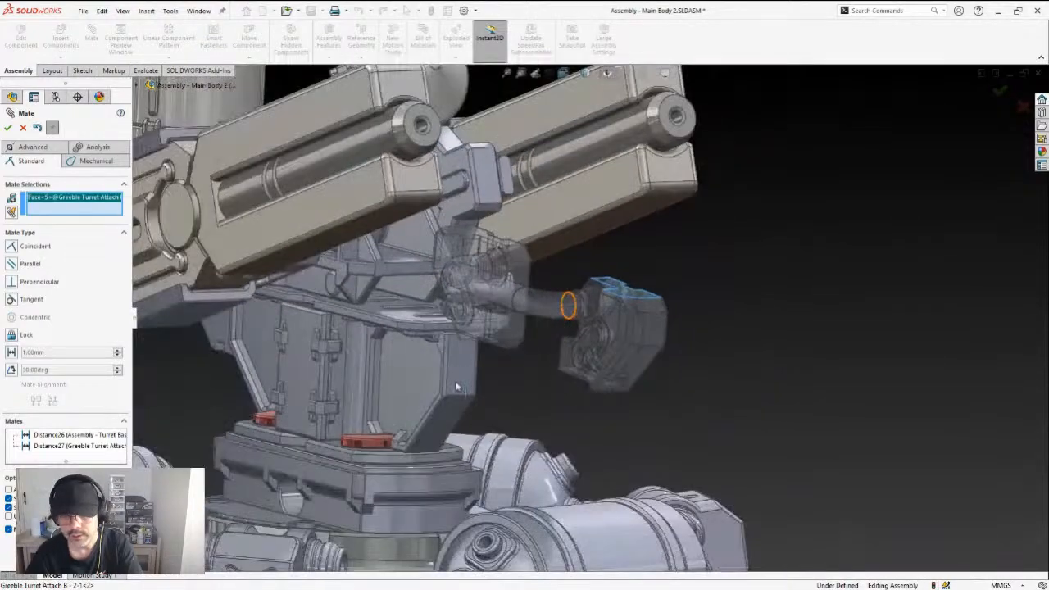
{"action": "middle_click_drag", "start_coordinate": [457, 387], "coordinate": [460, 320]}
{"action": "left_click", "coordinate": [11, 352]}
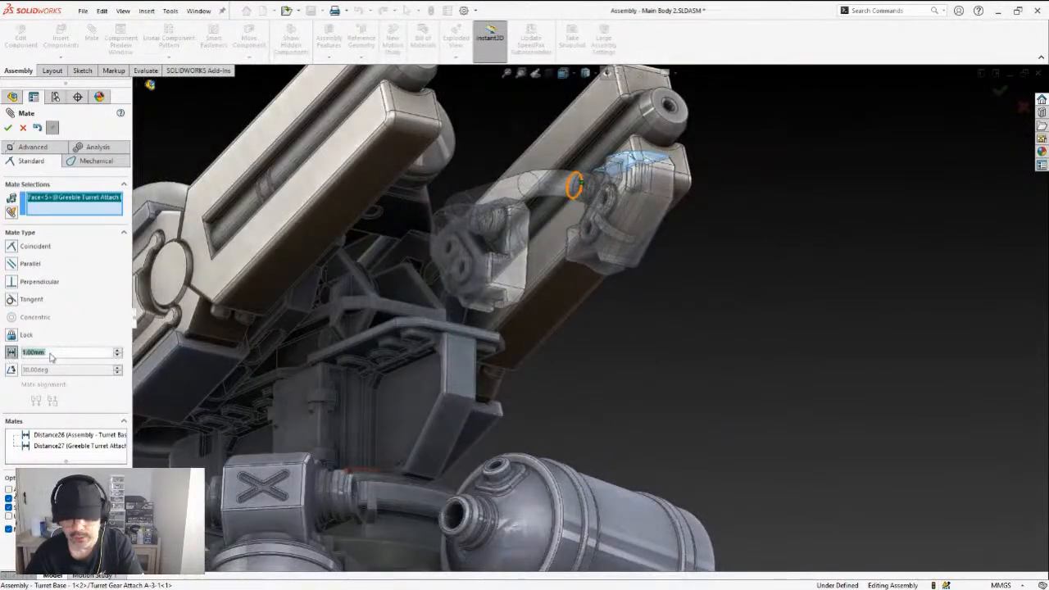
{"action": "type", "text": "0"}
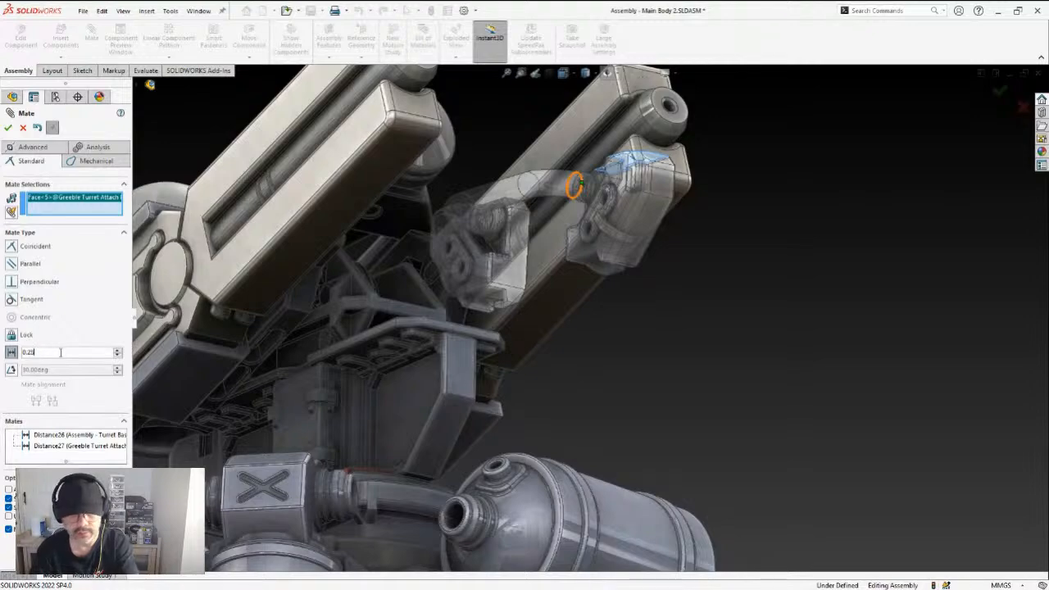
{"action": "scroll", "coordinate": [406, 388], "scroll_direction": "down", "scroll_amount": 4}
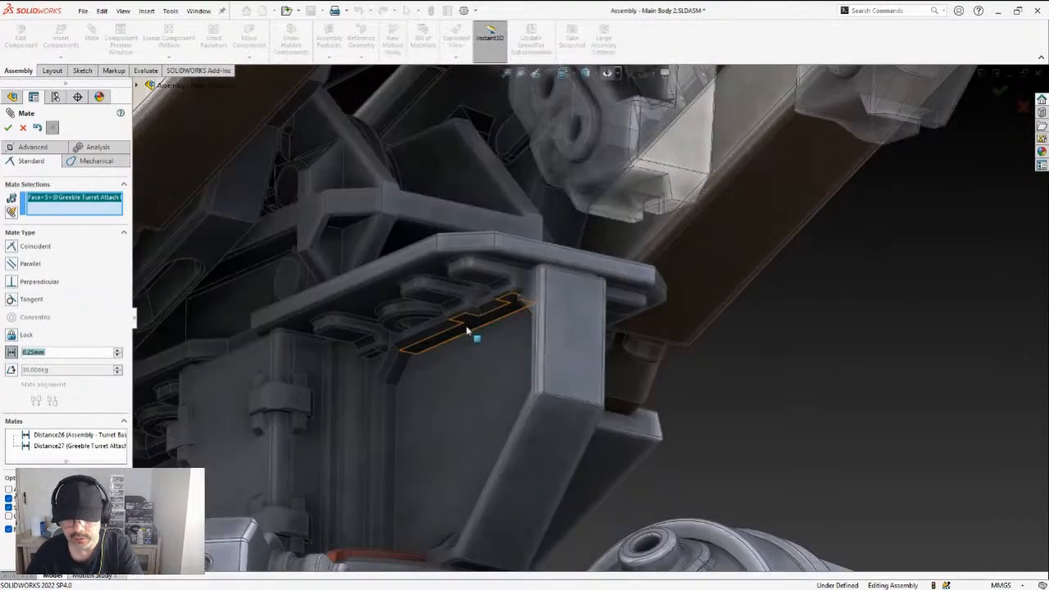
{"action": "left_click", "coordinate": [467, 330]}
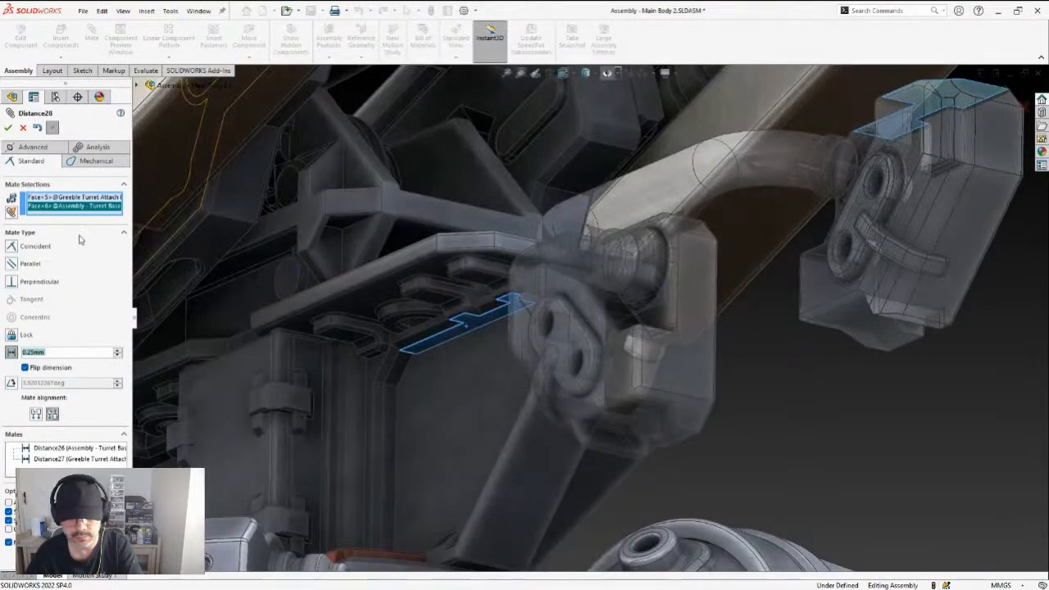
{"action": "left_click", "coordinate": [40, 370]}
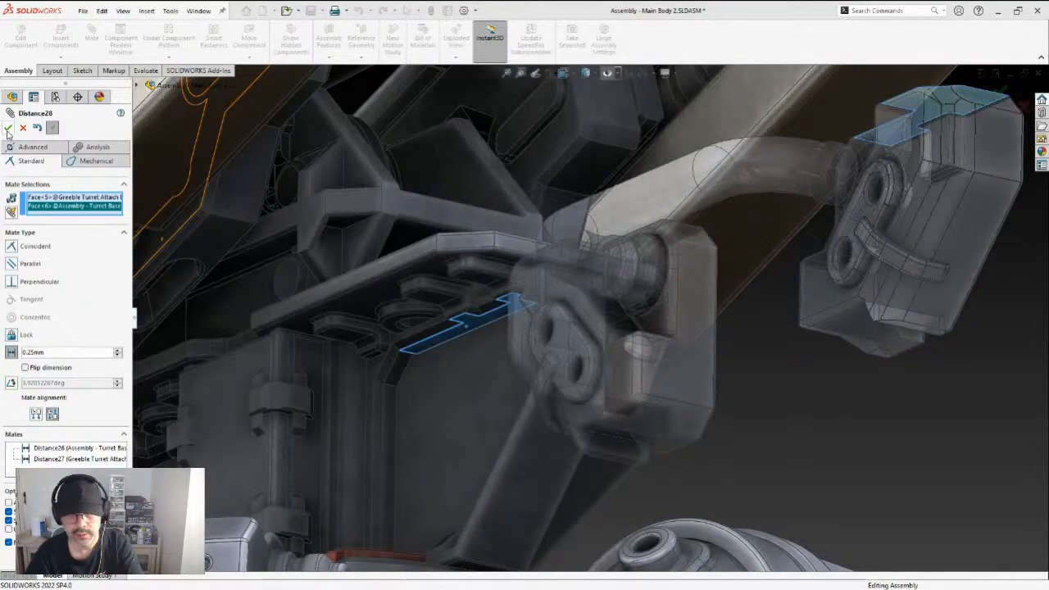
{"action": "left_click", "coordinate": [8, 127]}
Add a 0.25 mm distance mate between the same greeble's outer end-block side face and the vertical inner side face of the turret base recess
{"action": "scroll", "coordinate": [555, 316], "scroll_direction": "down", "scroll_amount": 3}
{"action": "middle_click_drag", "start_coordinate": [559, 320], "coordinate": [712, 328]}
{"action": "scroll", "coordinate": [598, 332], "scroll_direction": "up", "scroll_amount": 4}
{"action": "scroll", "coordinate": [801, 260], "scroll_direction": "down", "scroll_amount": 2}
{"action": "left_click", "coordinate": [839, 268]}
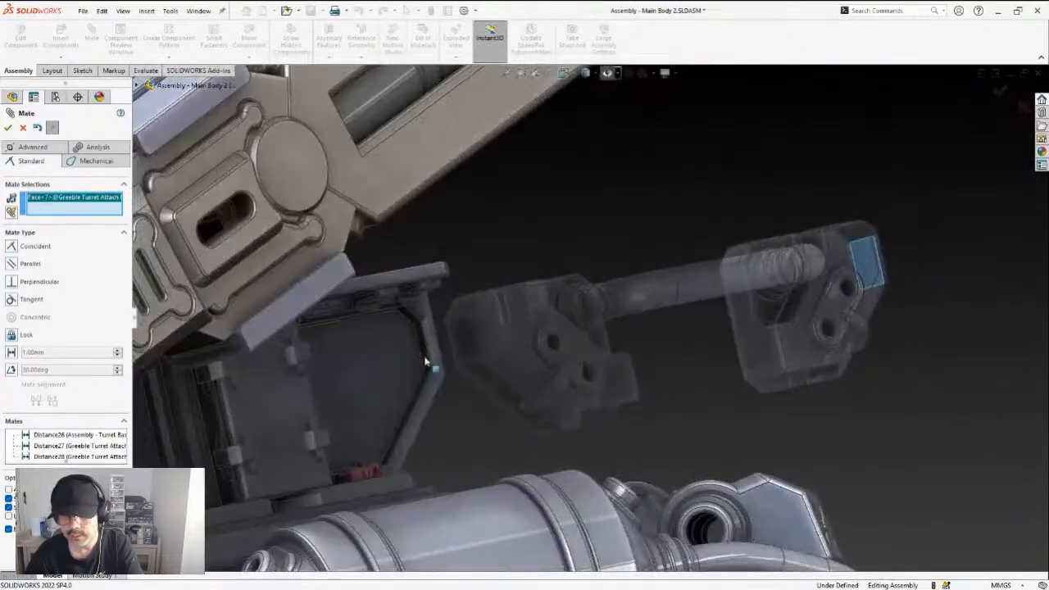
{"action": "left_click", "coordinate": [10, 351]}
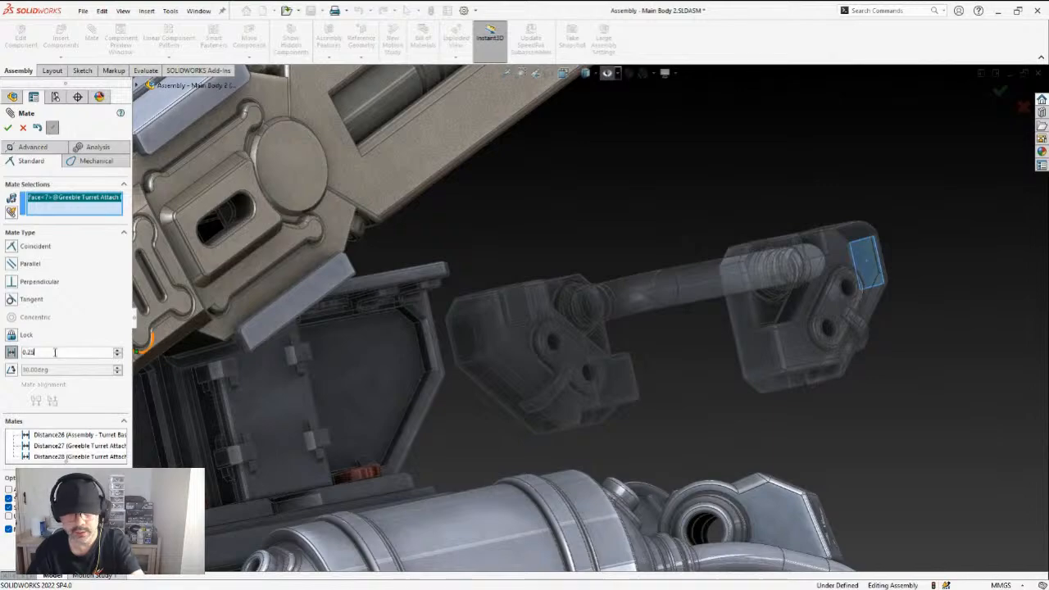
{"action": "left_click", "coordinate": [422, 340]}
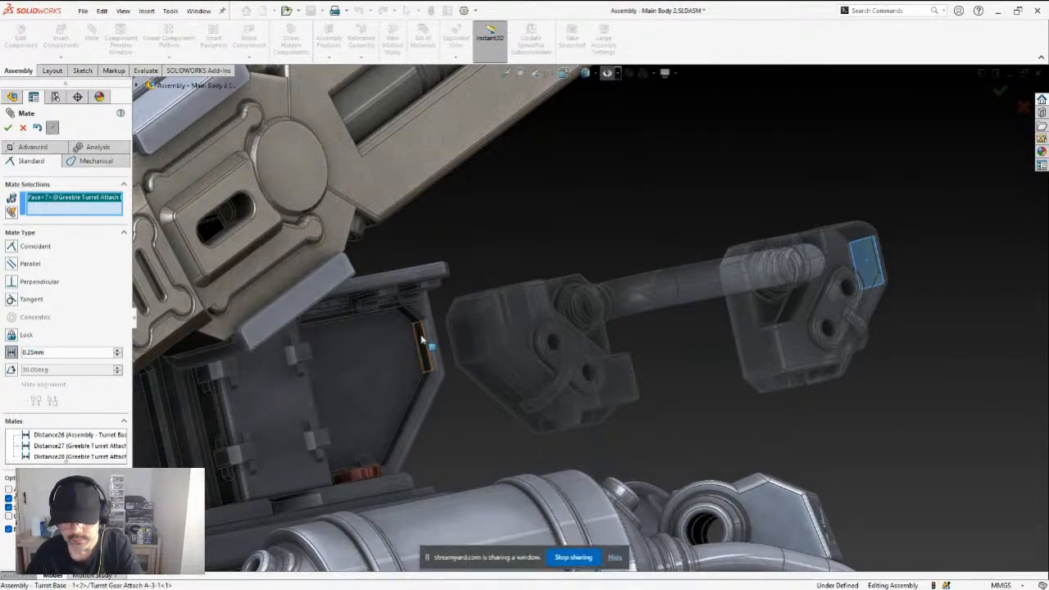
Flip the dimension direction of the side-face distance mate, accept it and finish mating
{"action": "scroll", "coordinate": [497, 320], "scroll_direction": "down", "scroll_amount": 8}
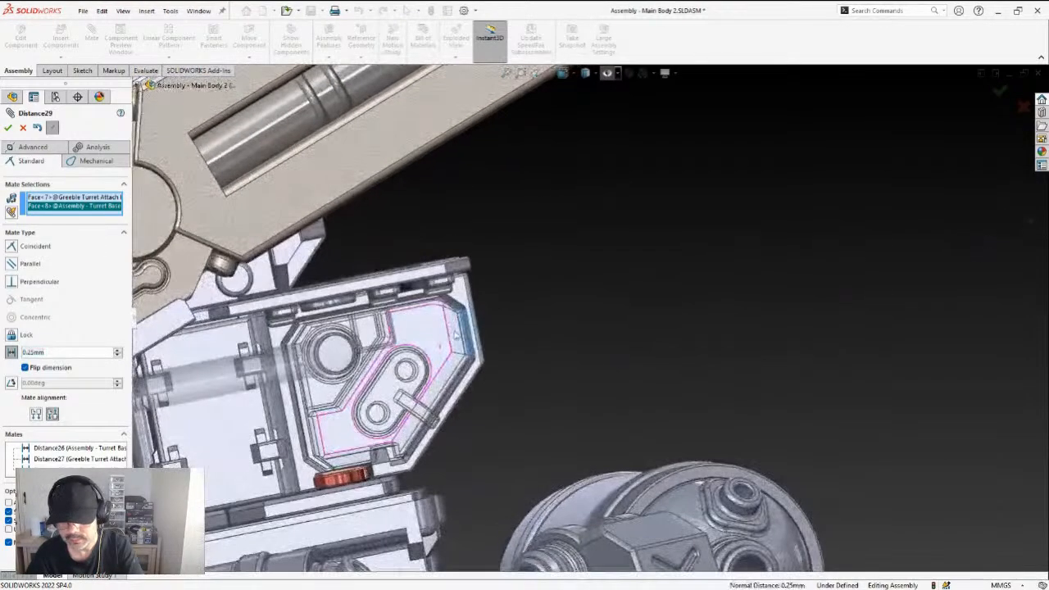
{"action": "middle_click_drag", "start_coordinate": [495, 328], "coordinate": [476, 321]}
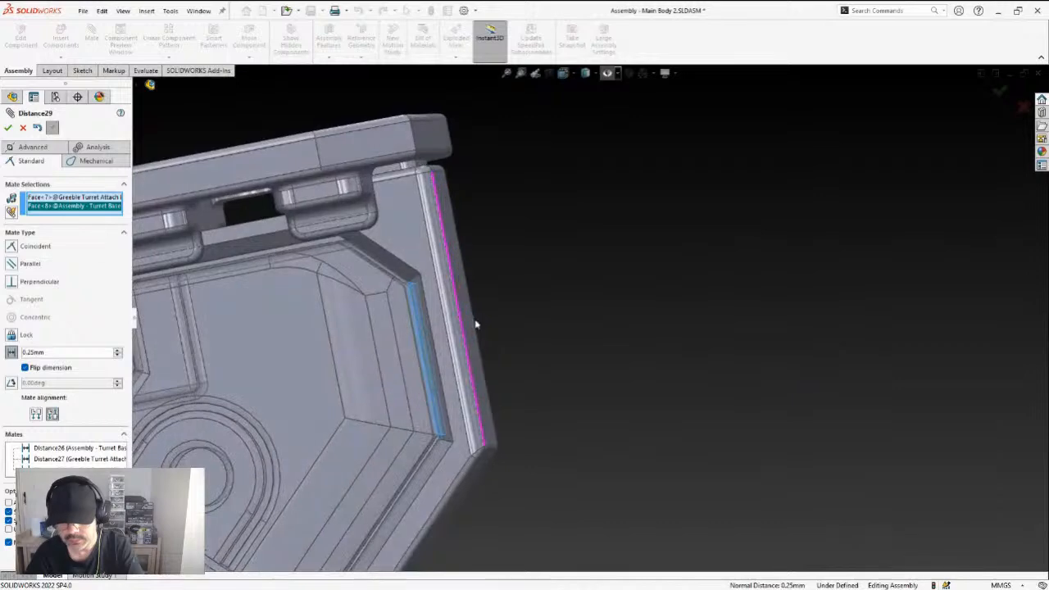
{"action": "left_click", "coordinate": [31, 369]}
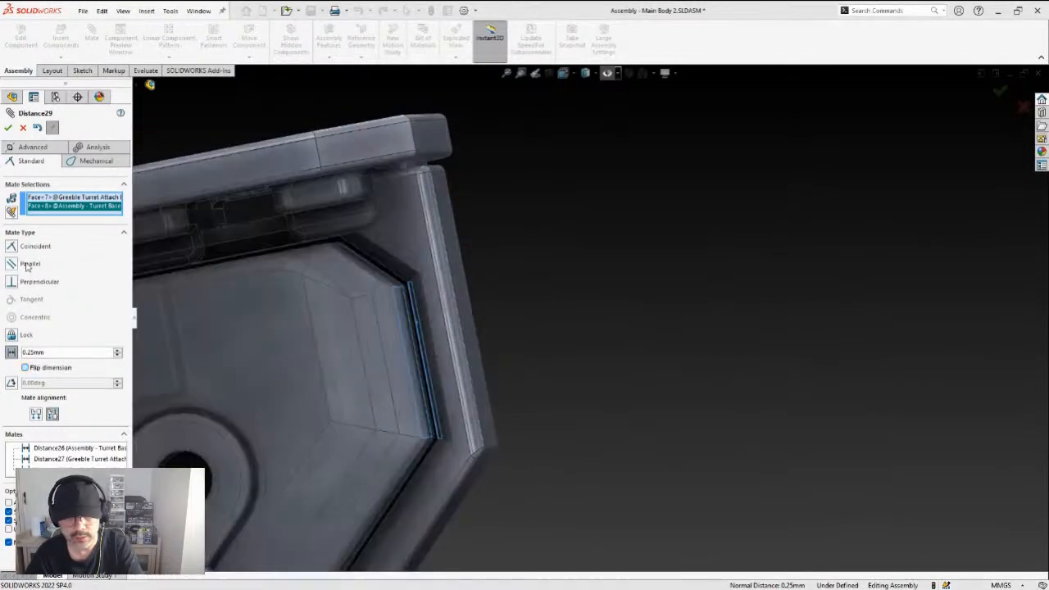
{"action": "left_click", "coordinate": [8, 129]}
{"action": "left_click", "coordinate": [8, 129]}
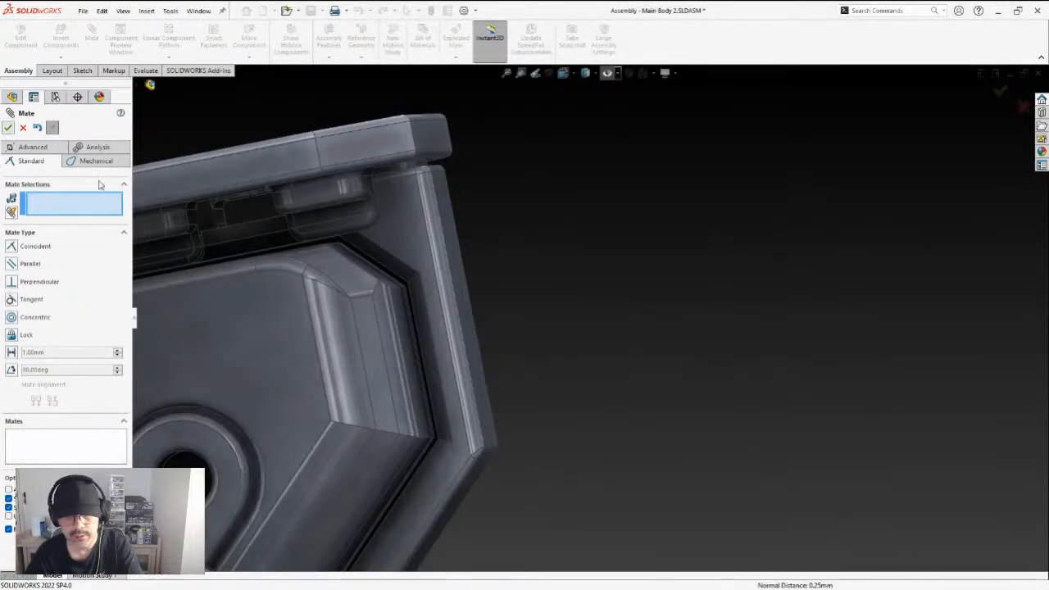
Inspect the mated greeble's fit in the turret base recess and its bent pipe faces from several angles
{"action": "scroll", "coordinate": [590, 311], "scroll_direction": "up", "scroll_amount": 3}
{"action": "scroll", "coordinate": [590, 310], "scroll_direction": "up", "scroll_amount": 1}
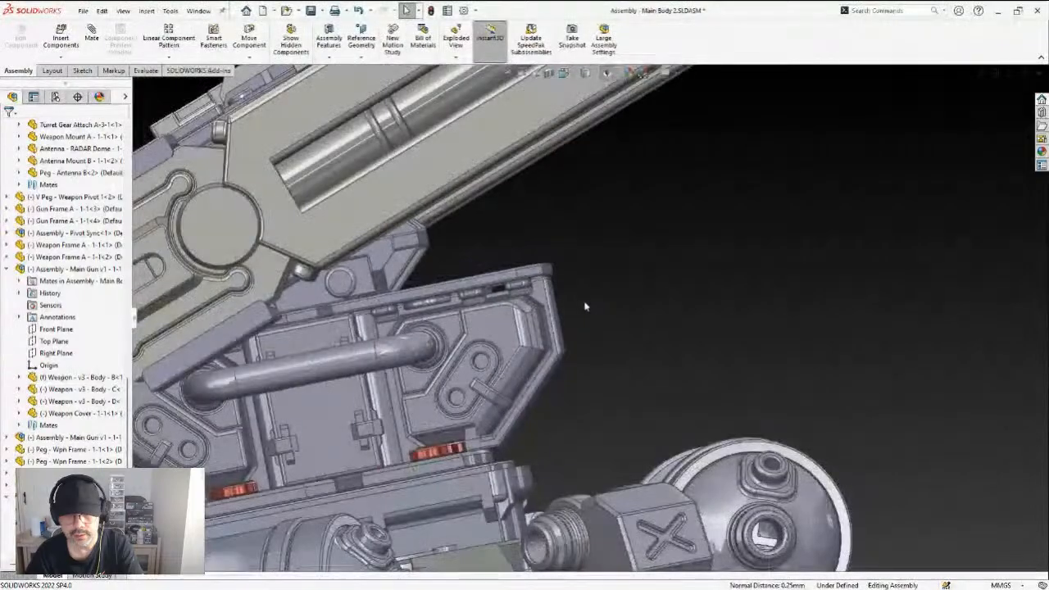
{"action": "middle_click_drag", "start_coordinate": [559, 316], "coordinate": [477, 340]}
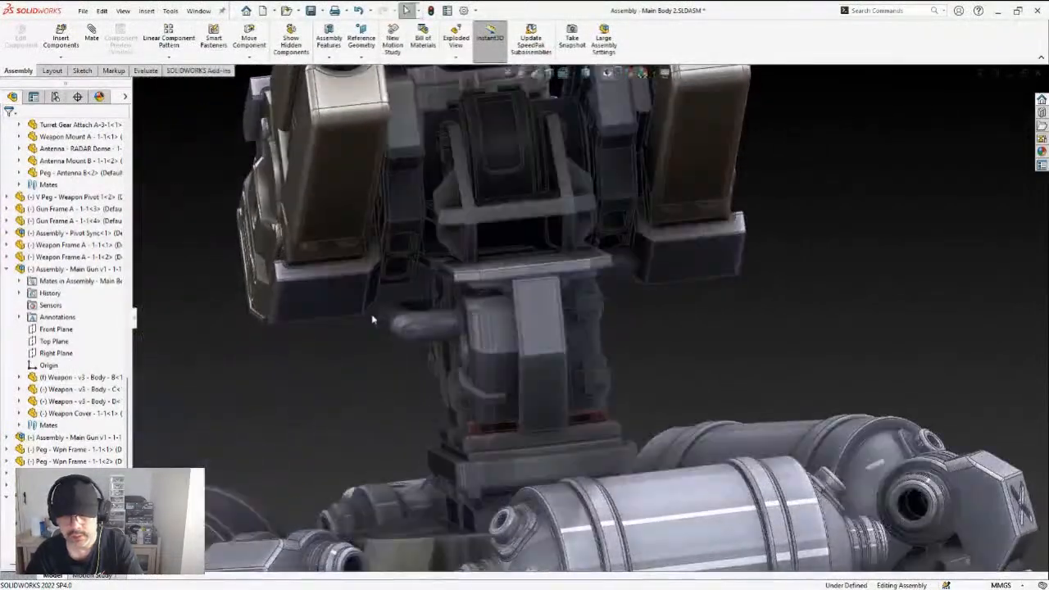
{"action": "scroll", "coordinate": [491, 344], "scroll_direction": "down", "scroll_amount": 6}
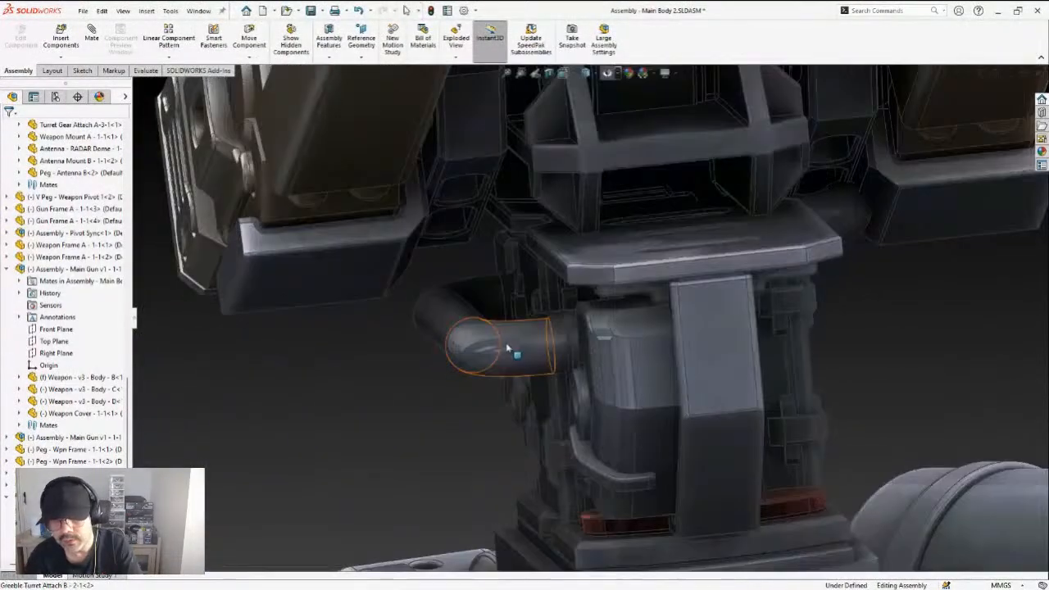
{"action": "left_click", "coordinate": [507, 350]}
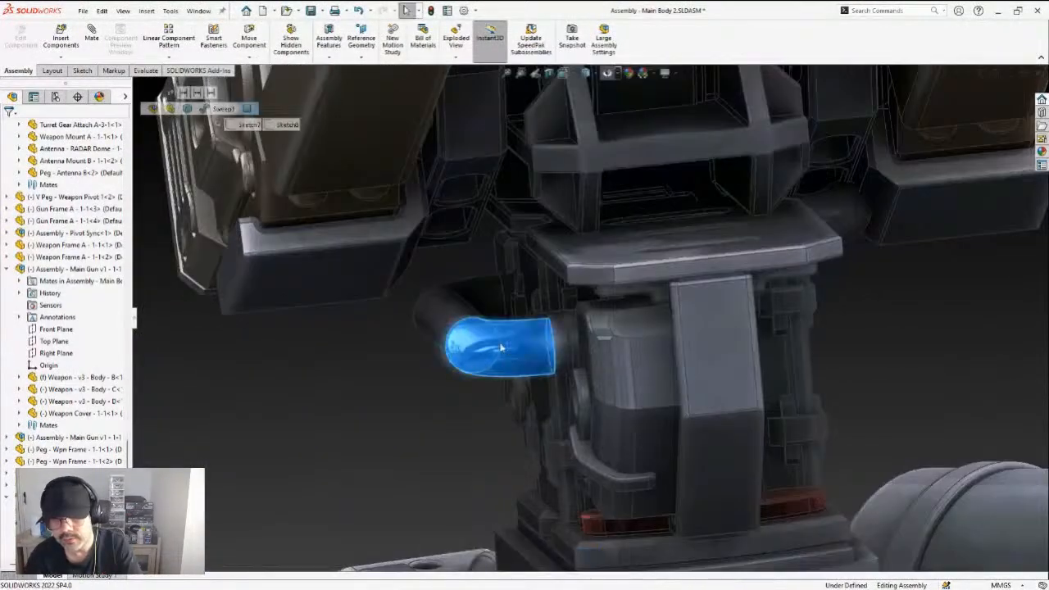
{"action": "left_click", "coordinate": [440, 307]}
{"action": "left_click", "coordinate": [453, 292]}
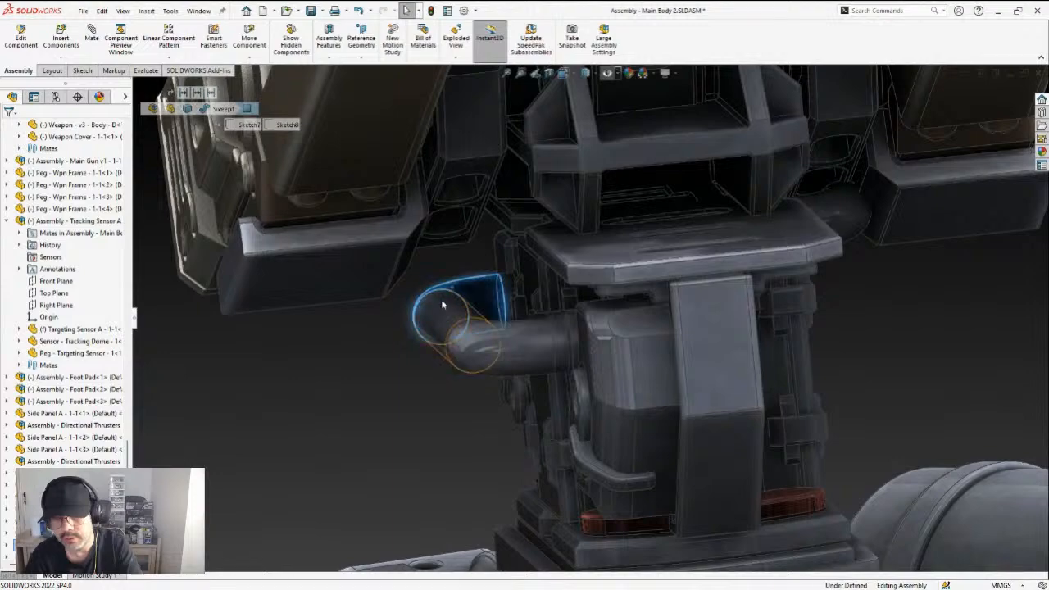
{"action": "middle_click_drag", "start_coordinate": [404, 366], "coordinate": [385, 371]}
{"action": "scroll", "coordinate": [399, 379], "scroll_direction": "up", "scroll_amount": 3}
{"action": "scroll", "coordinate": [544, 353], "scroll_direction": "down", "scroll_amount": 2}
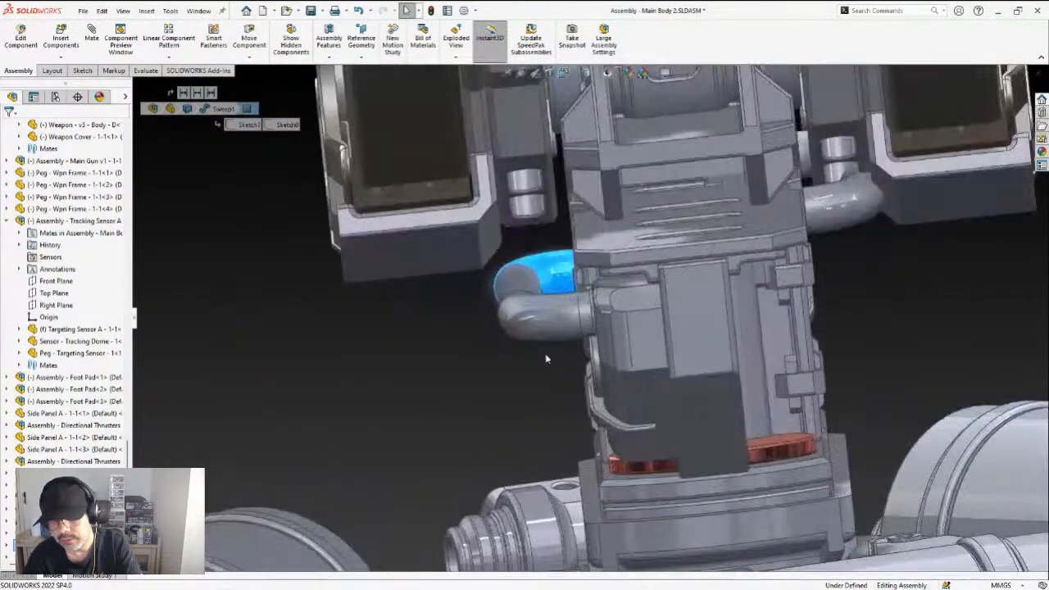
{"action": "middle_click_drag", "start_coordinate": [520, 324], "coordinate": [715, 349]}
{"action": "scroll", "coordinate": [597, 356], "scroll_direction": "down", "scroll_amount": 2}
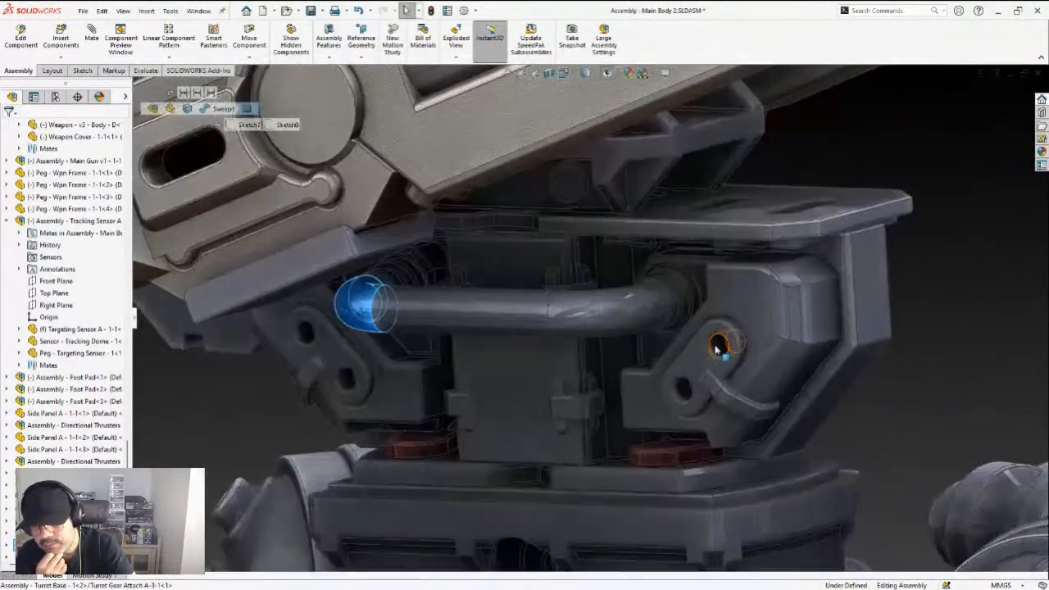
Examine the round holes in both end blocks of the mated greeble up close and against the whole turret
{"action": "left_click", "coordinate": [715, 349]}
{"action": "left_click", "coordinate": [685, 388]}
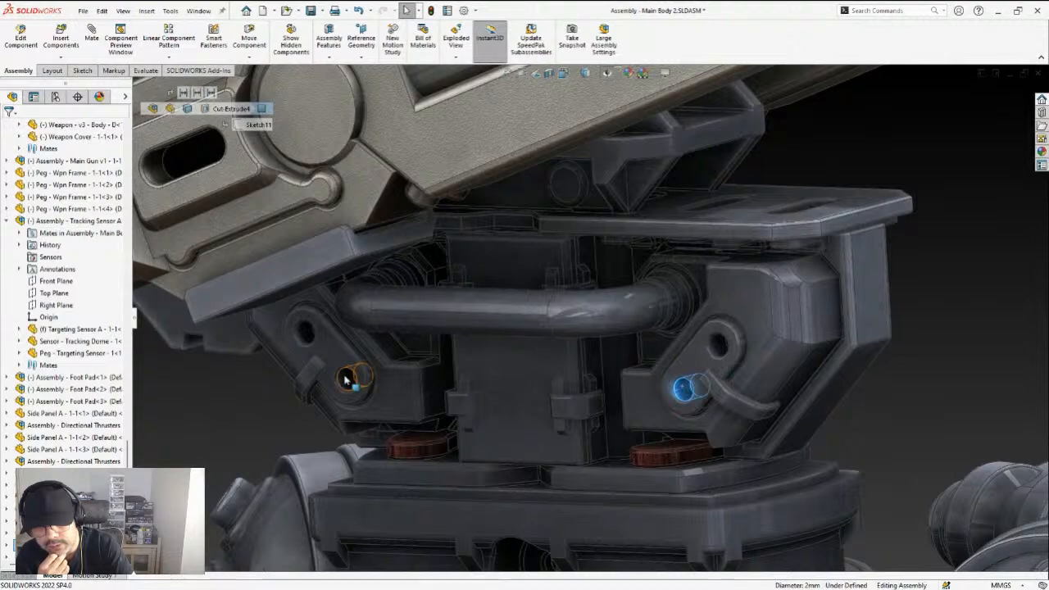
{"action": "left_click", "coordinate": [307, 333]}
{"action": "scroll", "coordinate": [477, 401], "scroll_direction": "up", "scroll_amount": 5}
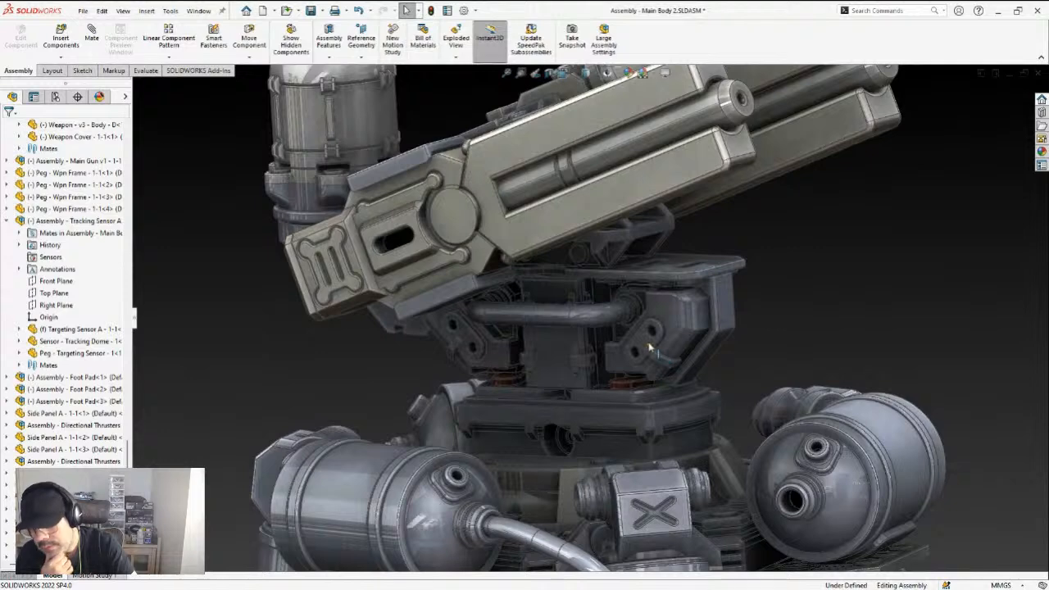
{"action": "scroll", "coordinate": [641, 336], "scroll_direction": "down", "scroll_amount": 5}
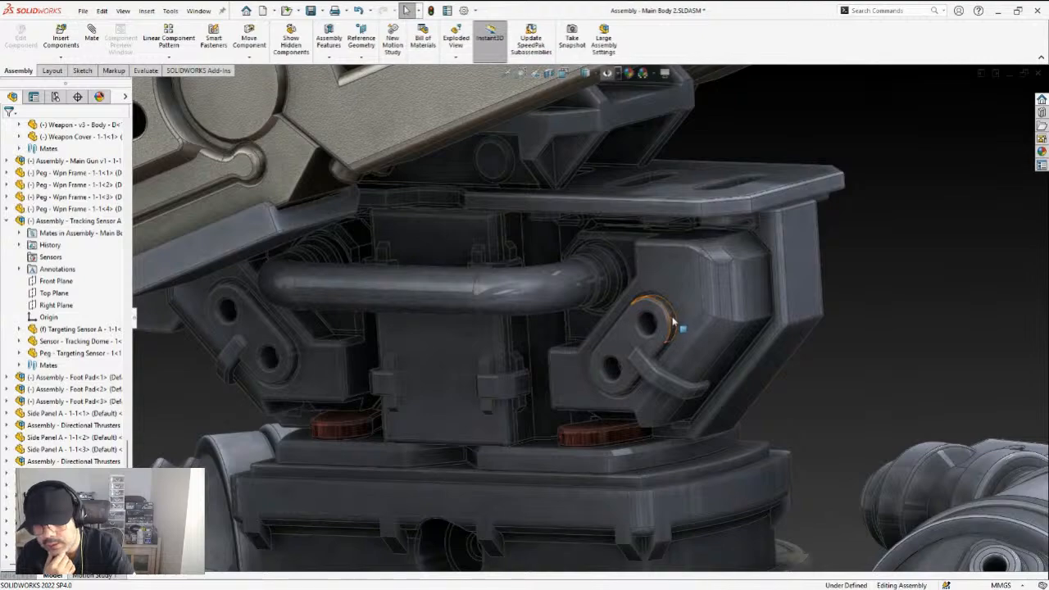
{"action": "scroll", "coordinate": [583, 338], "scroll_direction": "up", "scroll_amount": 2}
{"action": "scroll", "coordinate": [583, 338], "scroll_direction": "down", "scroll_amount": 3}
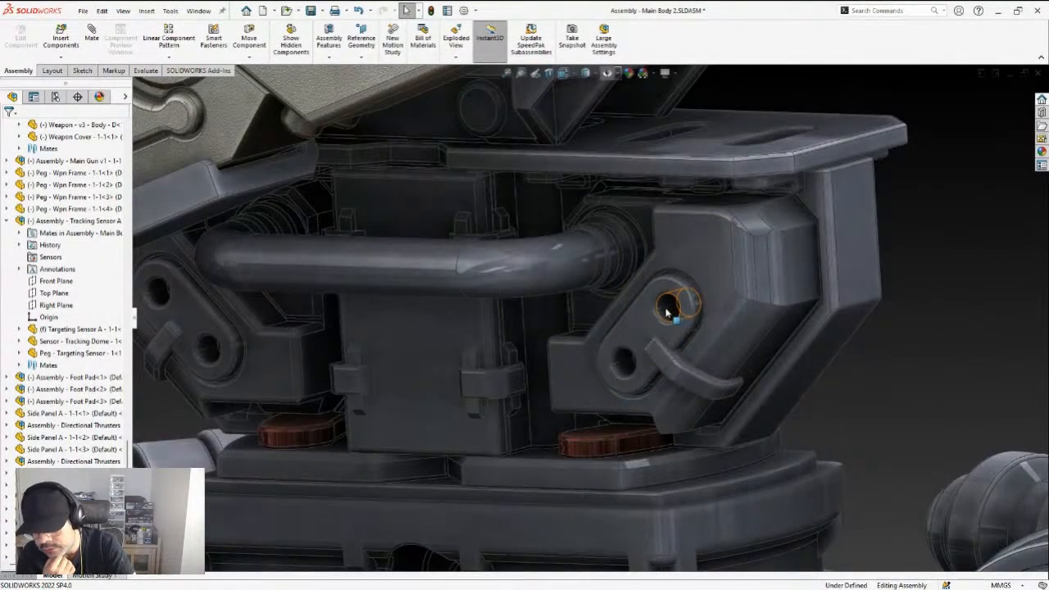
{"action": "scroll", "coordinate": [655, 323], "scroll_direction": "up", "scroll_amount": 2}
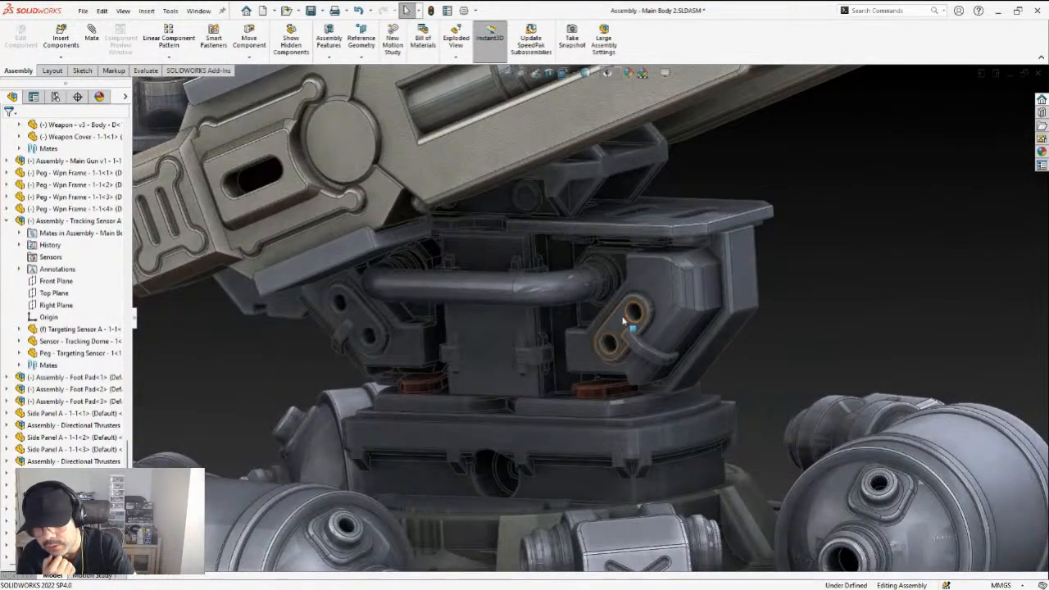
{"action": "scroll", "coordinate": [655, 318], "scroll_direction": "down", "scroll_amount": 2}
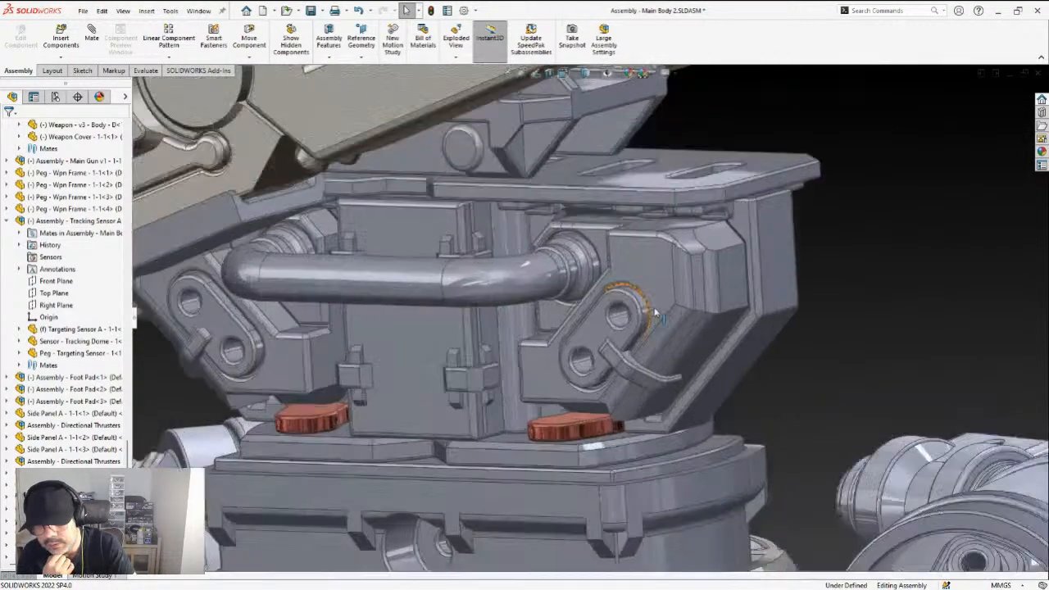
{"action": "mouse_move", "coordinate": [658, 298]}
{"action": "middle_mouse_down"}
{"action": "mouse_move", "coordinate": [634, 304]}
{"action": "mouse_move", "coordinate": [669, 293]}
{"action": "middle_mouse_up"}
{"action": "scroll", "coordinate": [672, 292], "scroll_direction": "up", "scroll_amount": 5}
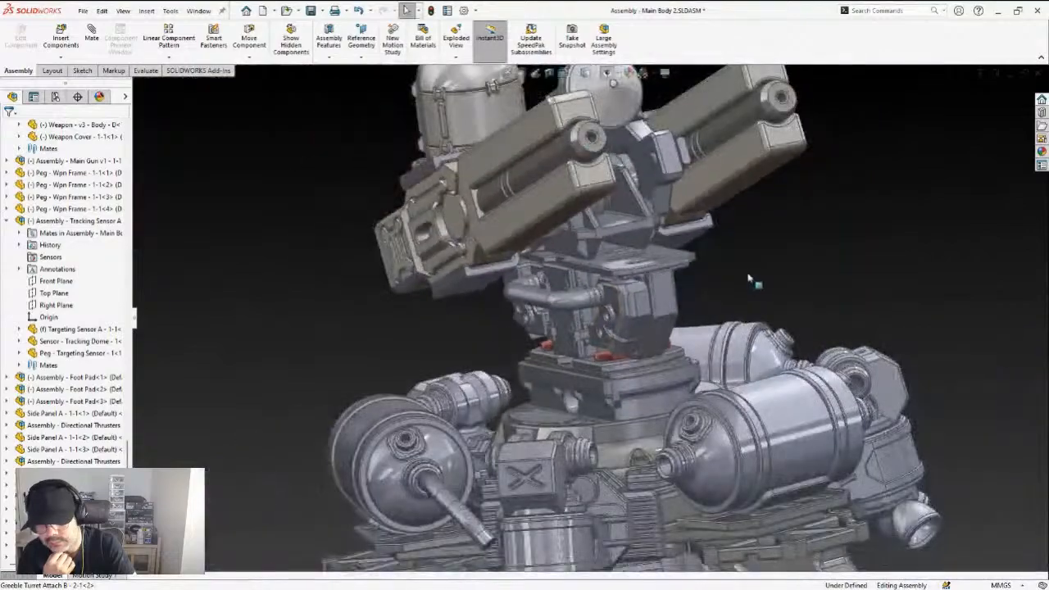
Move the second greeble copy clear of the guns on the opposite side of the turret
{"action": "middle_click_drag", "start_coordinate": [634, 374], "coordinate": [673, 270]}
{"action": "scroll", "coordinate": [774, 265], "scroll_direction": "up", "scroll_amount": 2}
{"action": "scroll", "coordinate": [732, 290], "scroll_direction": "down", "scroll_amount": 2}
{"action": "left_click_drag", "start_coordinate": [674, 270], "coordinate": [929, 259]}
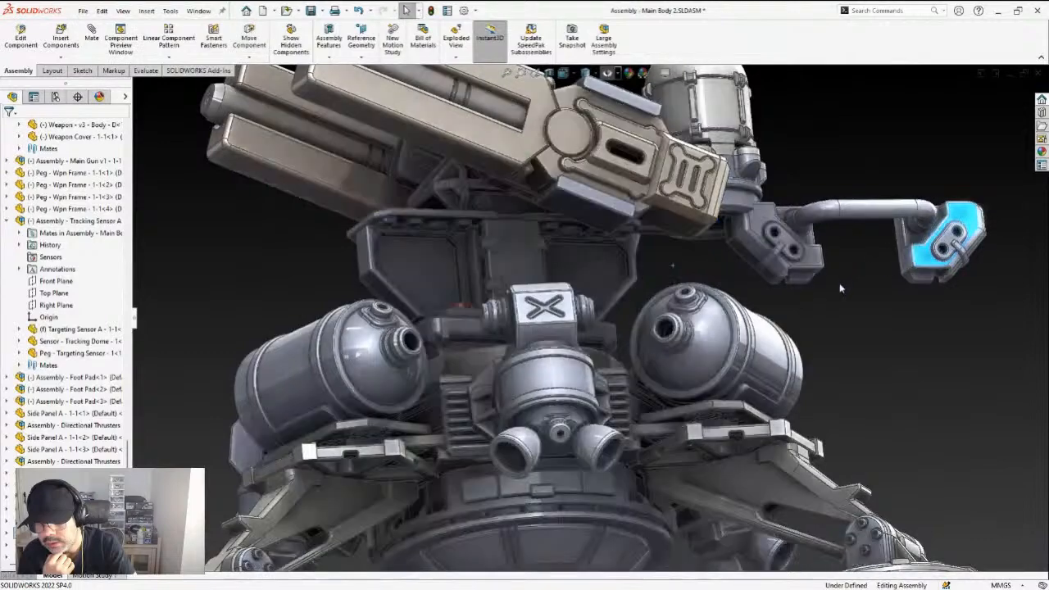
{"action": "left_click", "coordinate": [837, 282]}
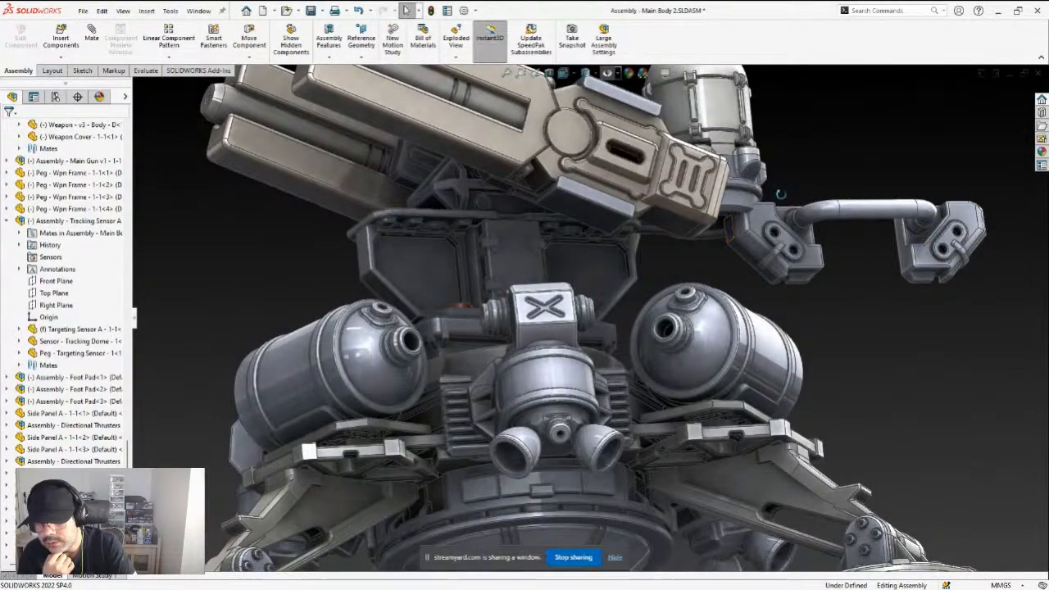
Start a 0.25 mm distance mate between the second greeble's top face and the upper inner face of the turret base recess
{"action": "middle_click_drag", "start_coordinate": [778, 193], "coordinate": [774, 231]}
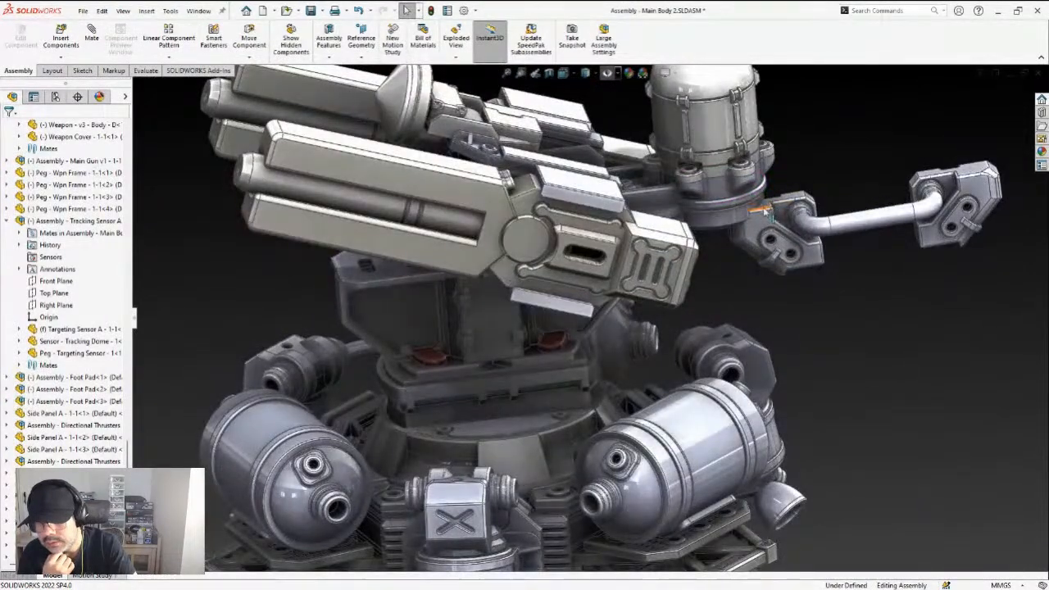
{"action": "left_click", "coordinate": [764, 202]}
{"action": "middle_click_drag", "start_coordinate": [400, 325], "coordinate": [388, 275]}
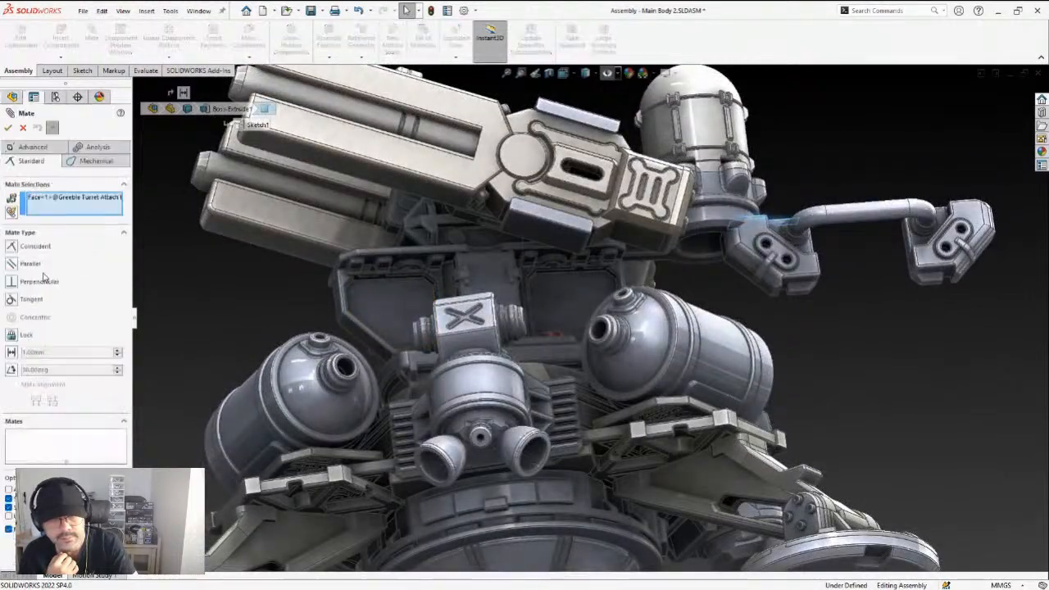
{"action": "left_click", "coordinate": [12, 352]}
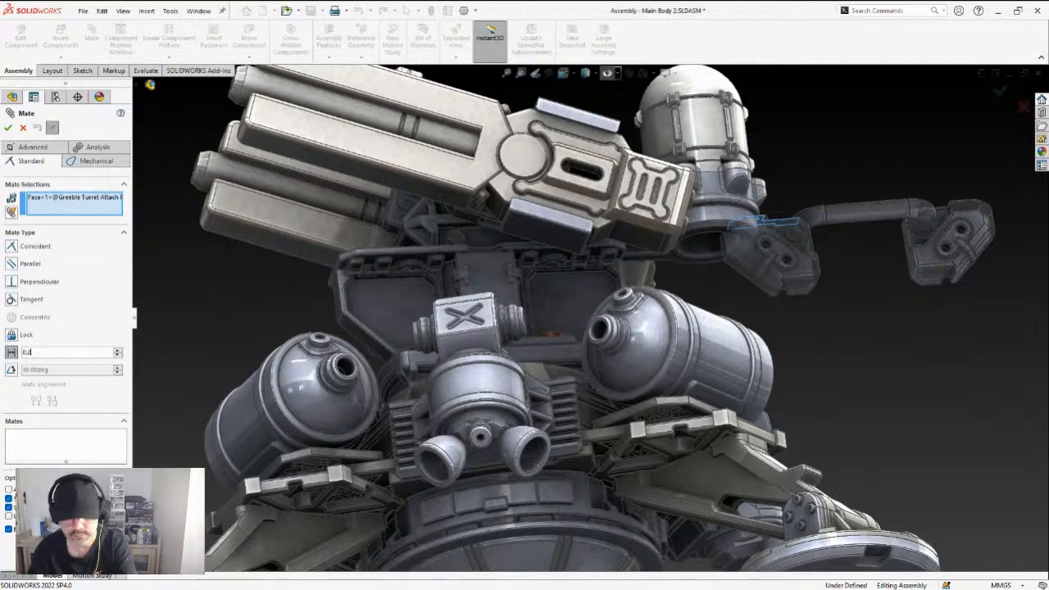
{"action": "scroll", "coordinate": [487, 279], "scroll_direction": "down", "scroll_amount": 6}
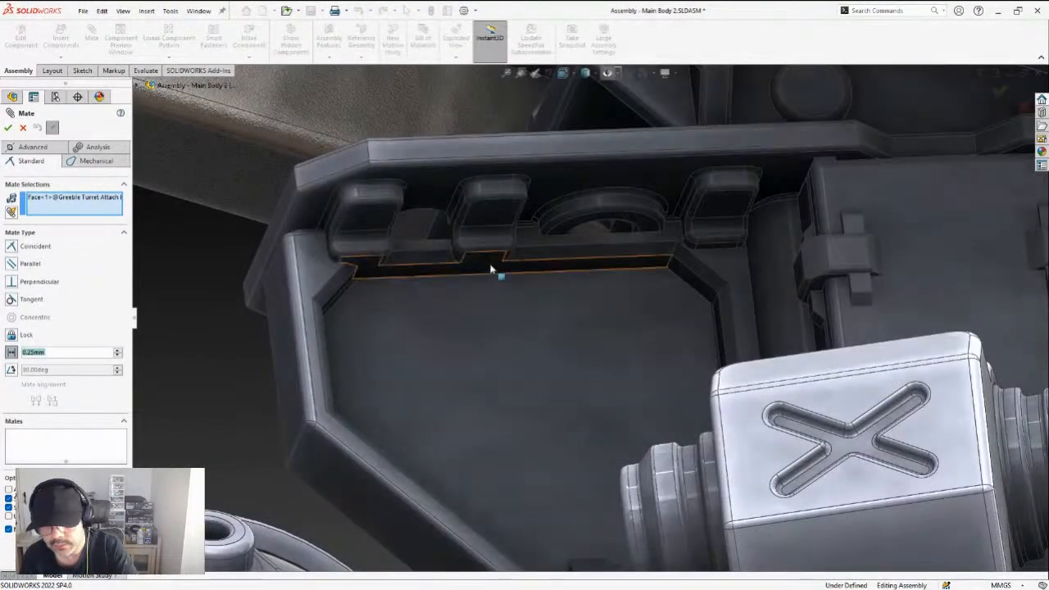
{"action": "left_click", "coordinate": [492, 268]}
{"action": "scroll", "coordinate": [526, 296], "scroll_direction": "up", "scroll_amount": 5}
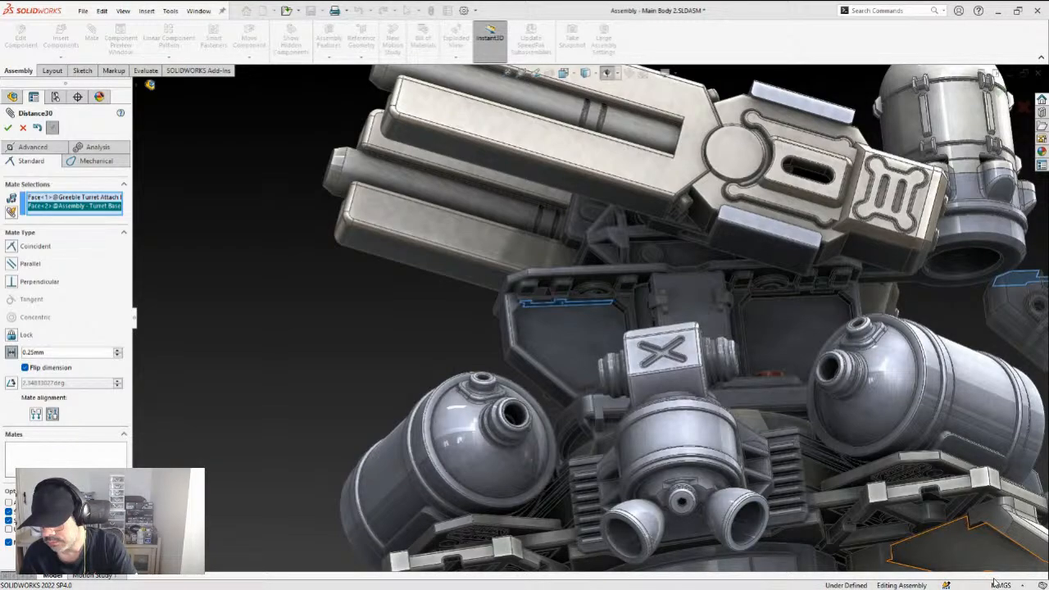
Turn off the flipped dimension direction of the top-face distance mate and accept it
{"action": "middle_click_drag", "start_coordinate": [640, 305], "coordinate": [723, 376]}
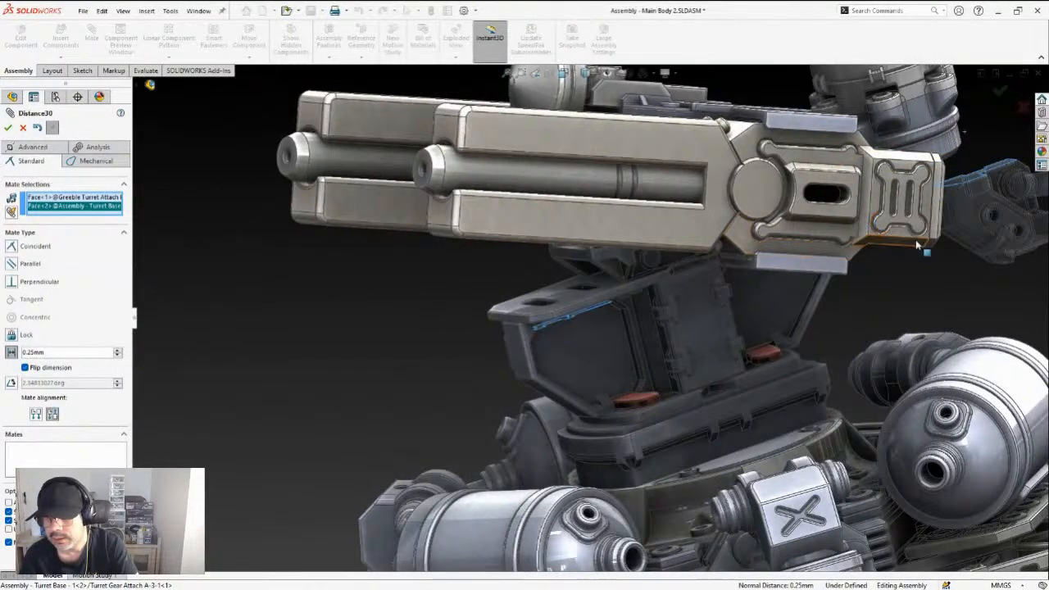
{"action": "left_click", "coordinate": [26, 367]}
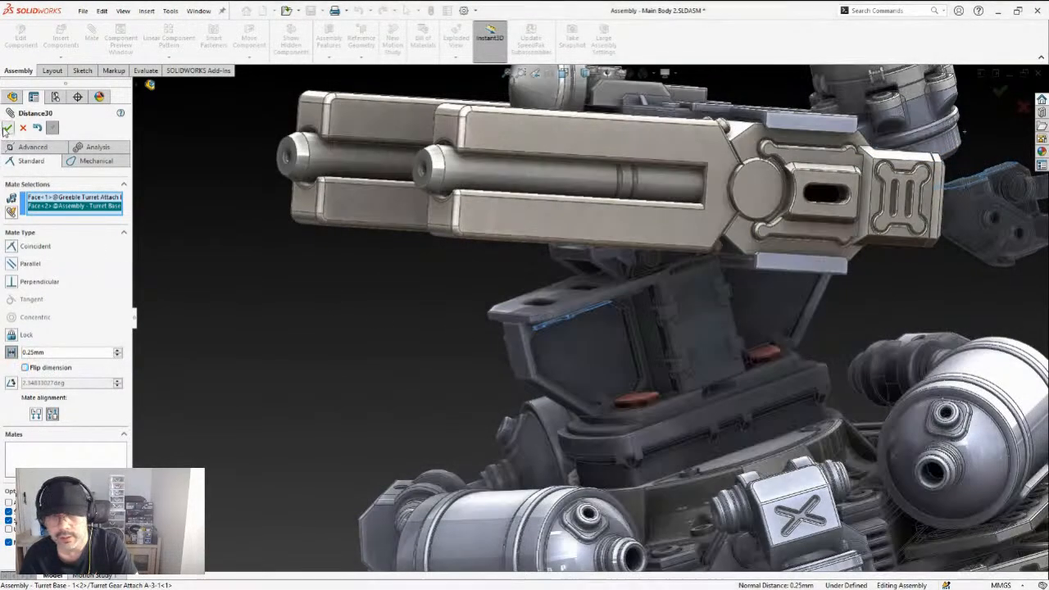
{"action": "left_click", "coordinate": [8, 128]}
Add a 0.25 mm distance mate between the second greeble's side face and the vertical side wall of the turret base recess
{"action": "scroll", "coordinate": [839, 292], "scroll_direction": "up", "scroll_amount": 3}
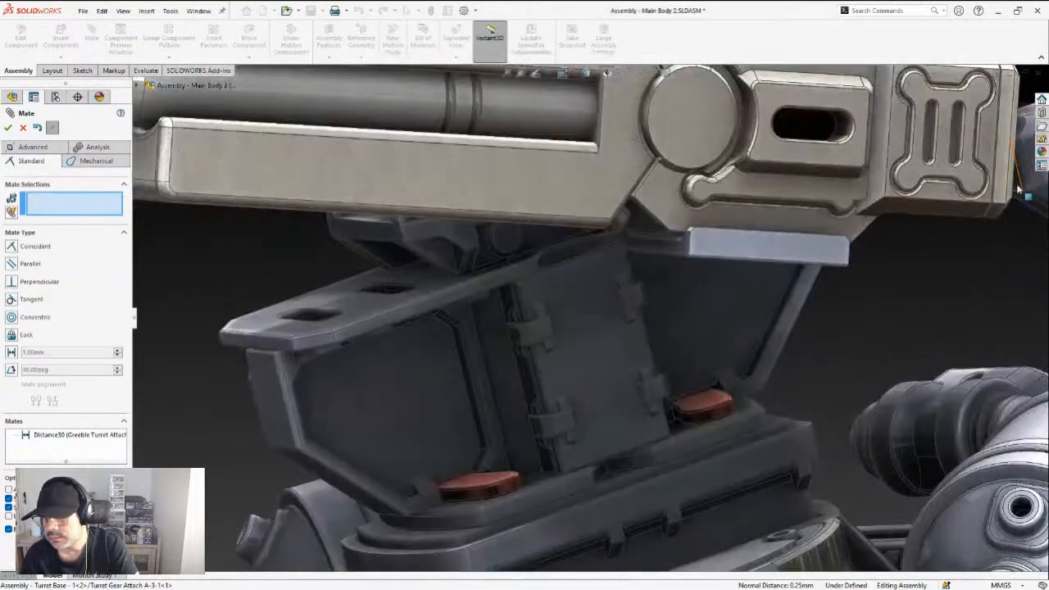
{"action": "left_click", "coordinate": [1018, 189]}
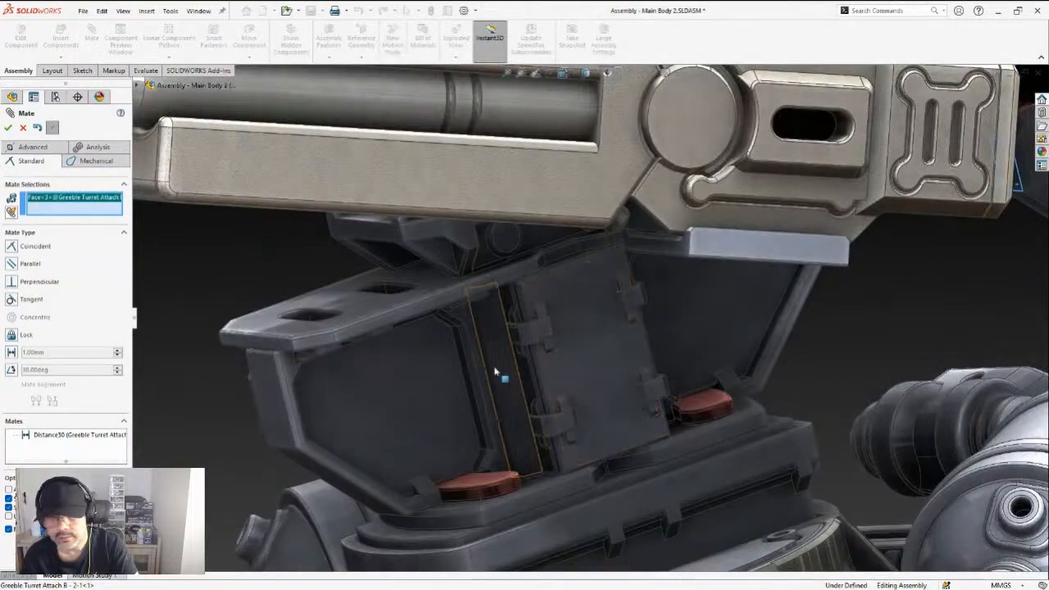
{"action": "scroll", "coordinate": [499, 372], "scroll_direction": "down", "scroll_amount": 4}
{"action": "middle_click_drag", "start_coordinate": [499, 372], "coordinate": [366, 407]}
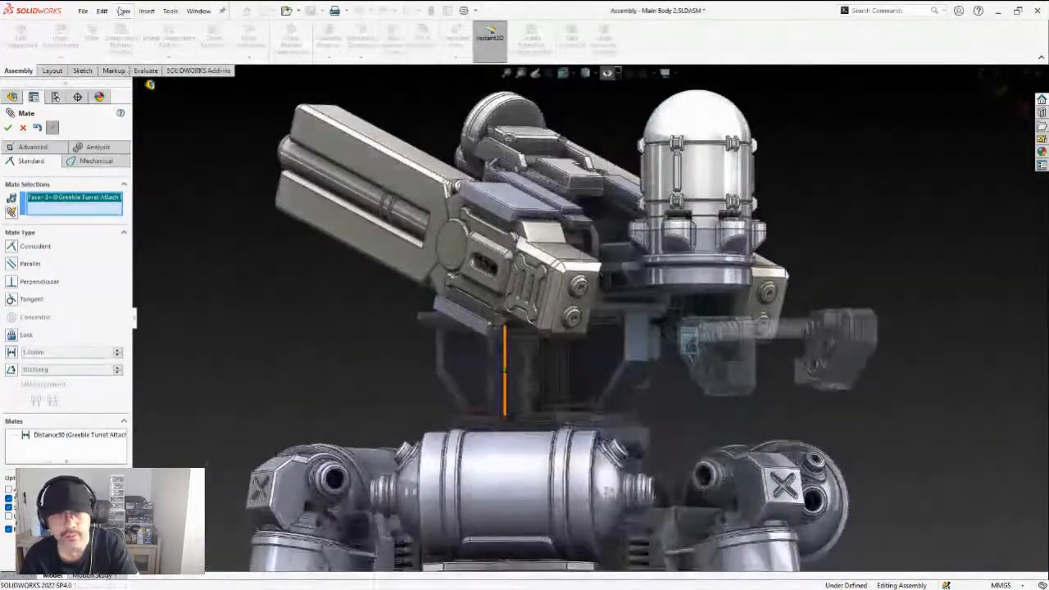
{"action": "scroll", "coordinate": [469, 350], "scroll_direction": "up", "scroll_amount": 5}
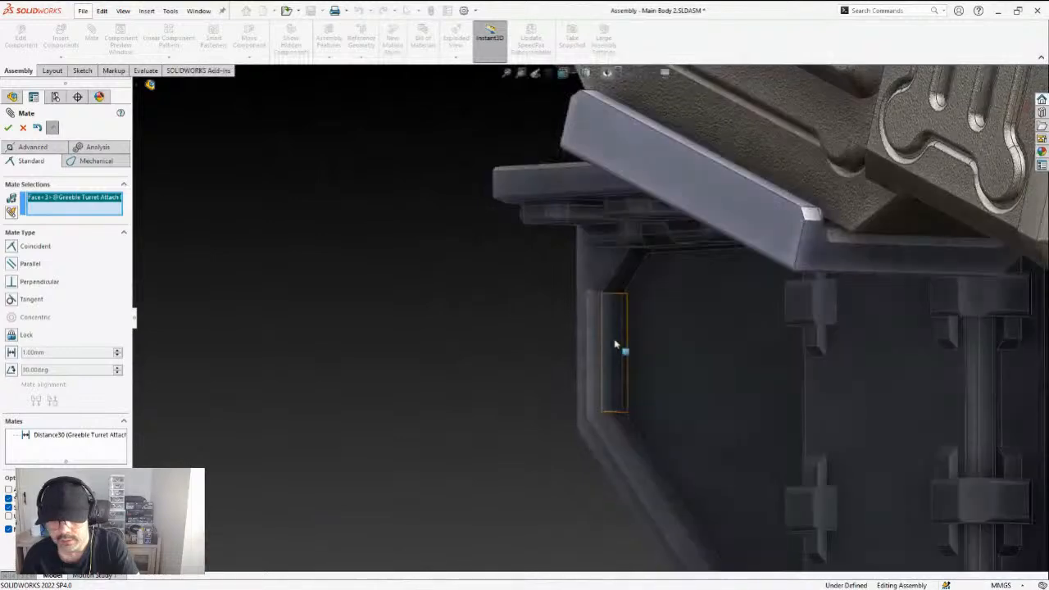
{"action": "left_click", "coordinate": [11, 352]}
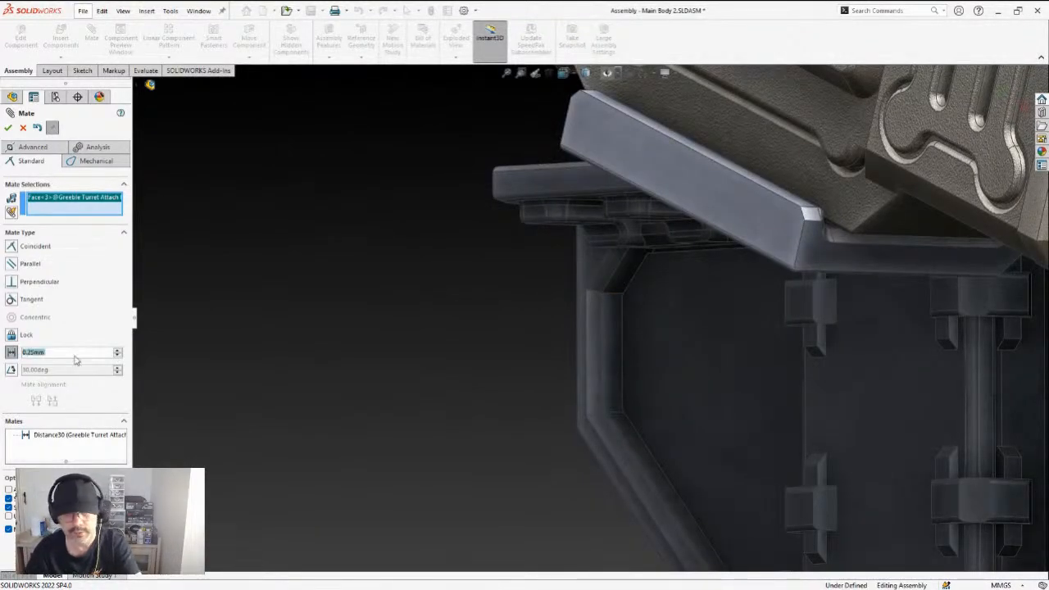
{"action": "left_click", "coordinate": [614, 367]}
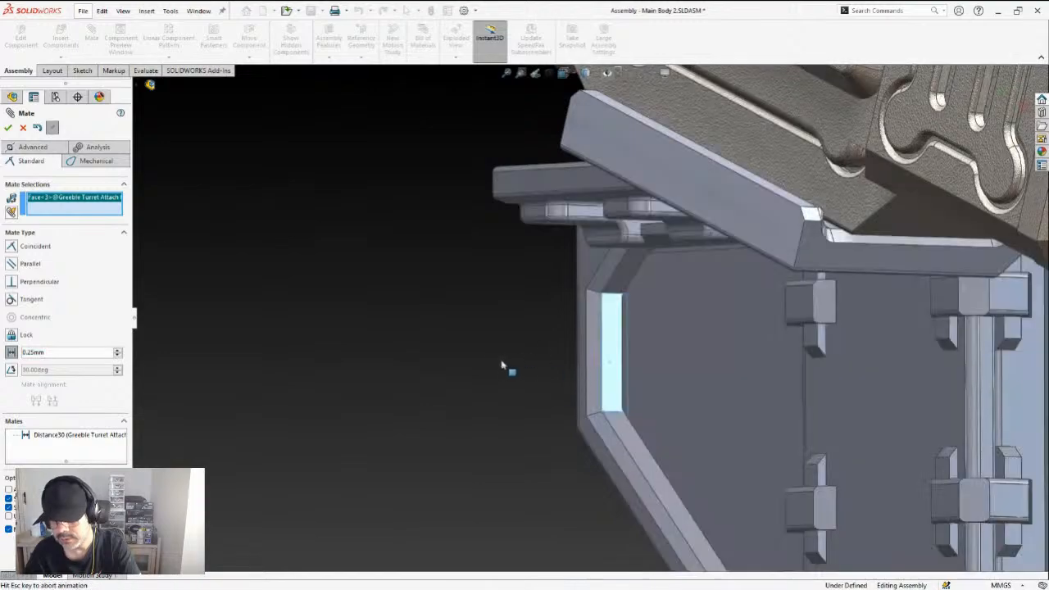
Check the second greeble's fit in the recess from several angles, accept the side-face distance mate and finish mating
{"action": "scroll", "coordinate": [454, 295], "scroll_direction": "down", "scroll_amount": 5}
{"action": "middle_click_drag", "start_coordinate": [555, 290], "coordinate": [568, 329]}
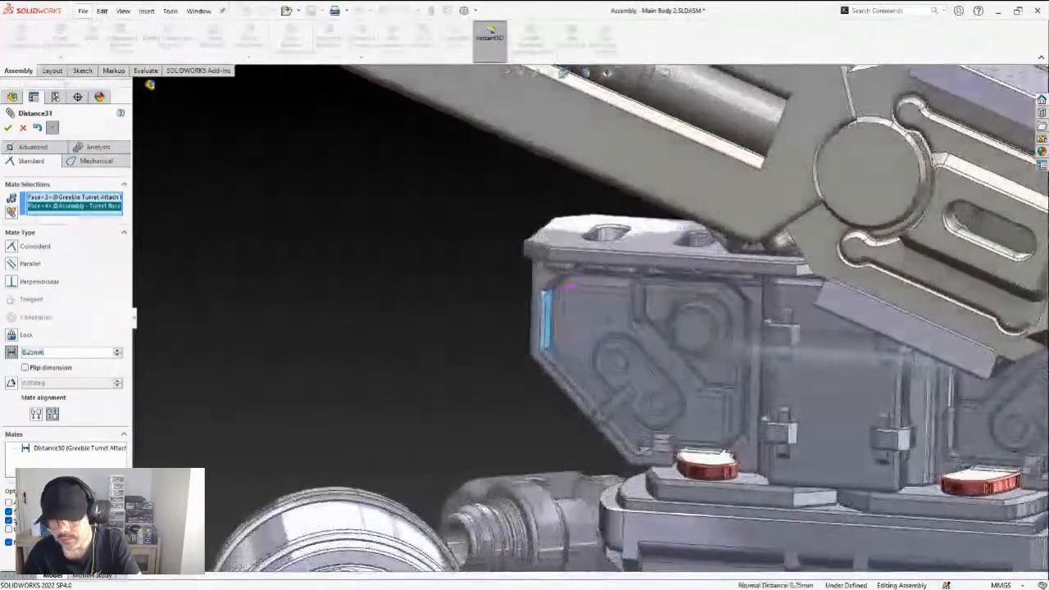
{"action": "scroll", "coordinate": [568, 329], "scroll_direction": "up", "scroll_amount": 3}
{"action": "scroll", "coordinate": [568, 328], "scroll_direction": "up", "scroll_amount": 4}
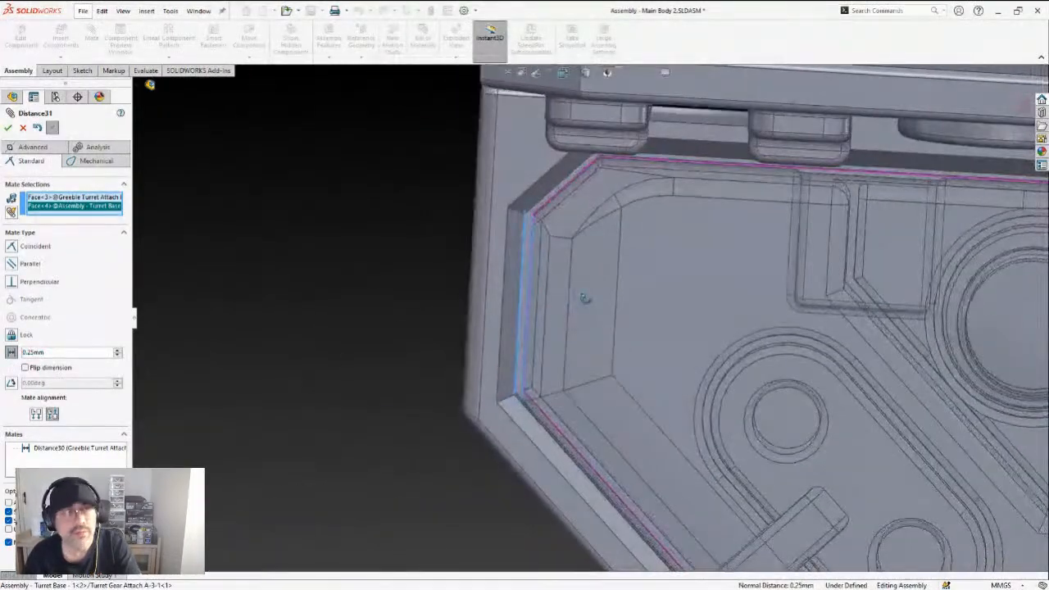
{"action": "middle_click_drag", "start_coordinate": [590, 304], "coordinate": [595, 267]}
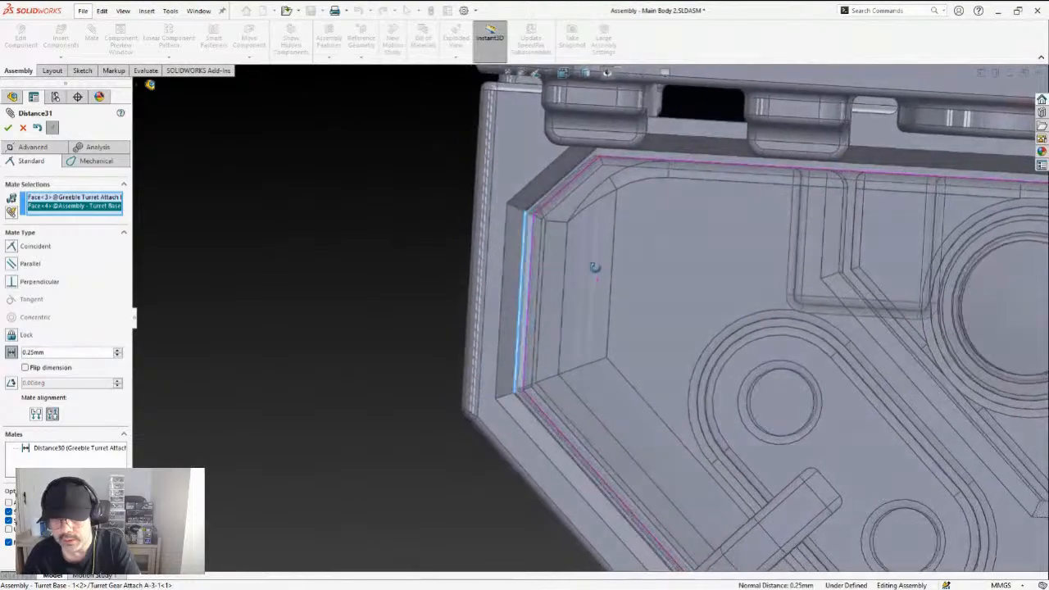
{"action": "scroll", "coordinate": [628, 321], "scroll_direction": "down", "scroll_amount": 5}
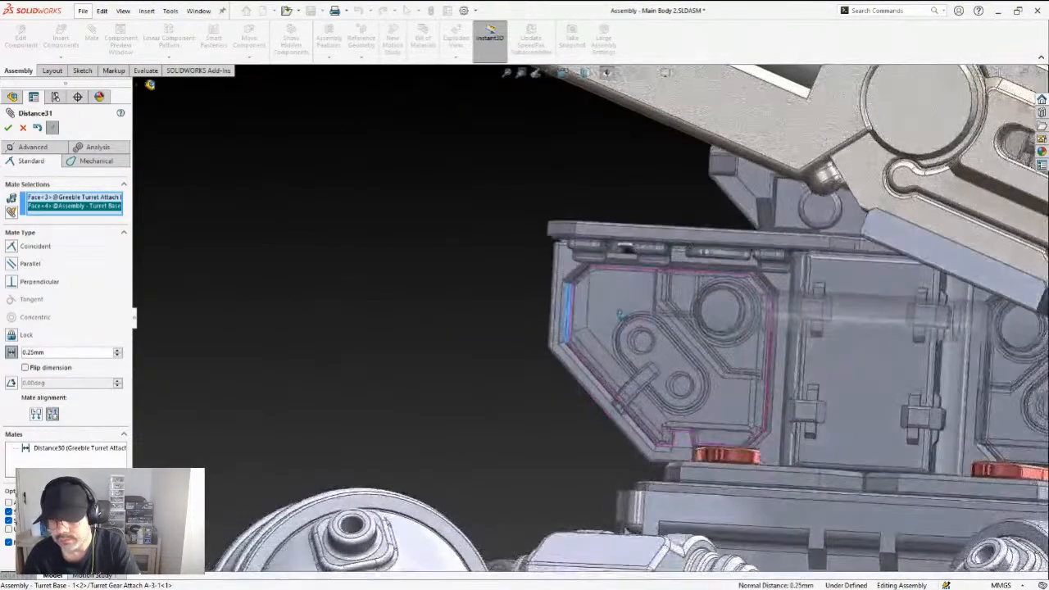
{"action": "scroll", "coordinate": [633, 326], "scroll_direction": "down", "scroll_amount": 8}
{"action": "middle_click_drag", "start_coordinate": [634, 325], "coordinate": [671, 344]}
{"action": "scroll", "coordinate": [668, 344], "scroll_direction": "up", "scroll_amount": 5}
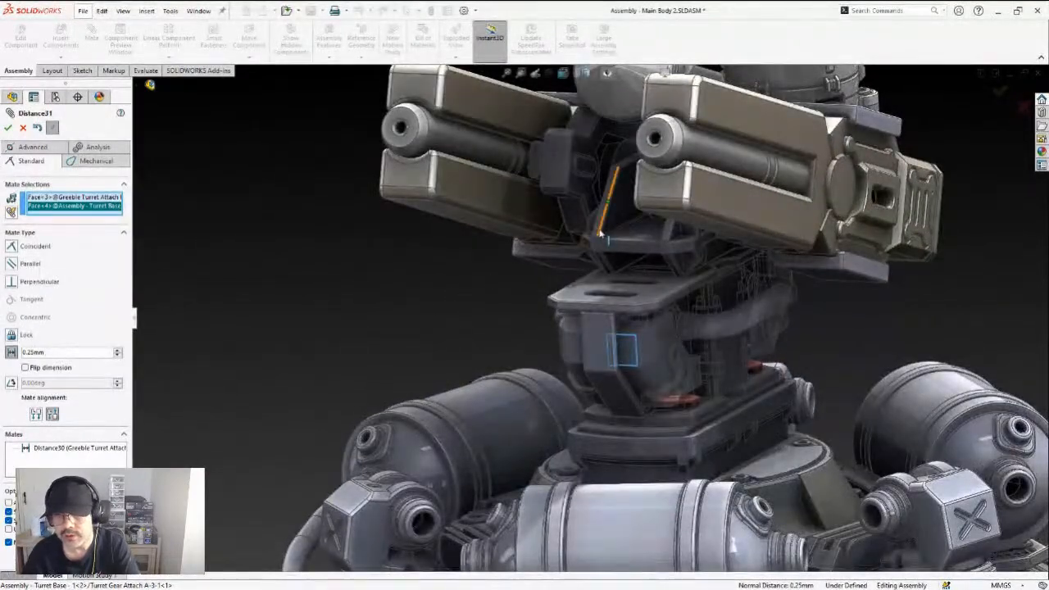
{"action": "scroll", "coordinate": [601, 234], "scroll_direction": "down", "scroll_amount": 2}
{"action": "scroll", "coordinate": [659, 152], "scroll_direction": "up", "scroll_amount": 2}
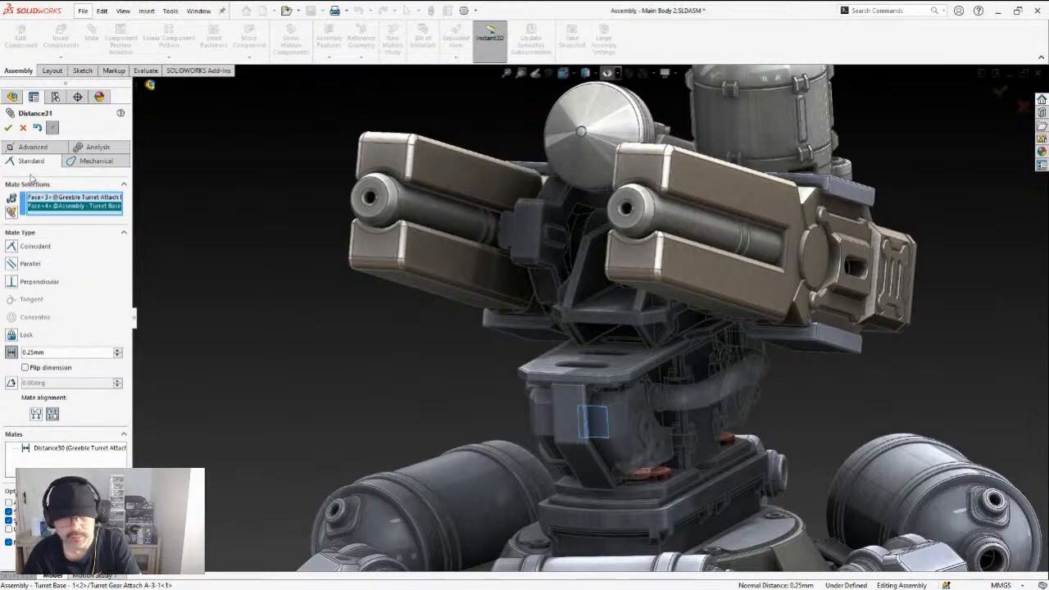
{"action": "left_click", "coordinate": [9, 128]}
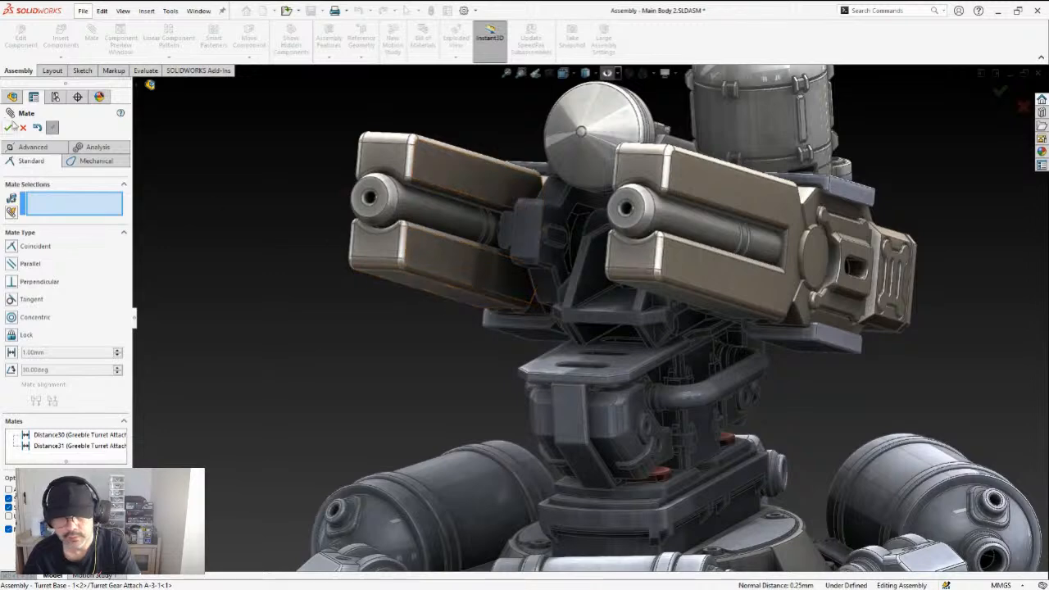
{"action": "left_click", "coordinate": [6, 129]}
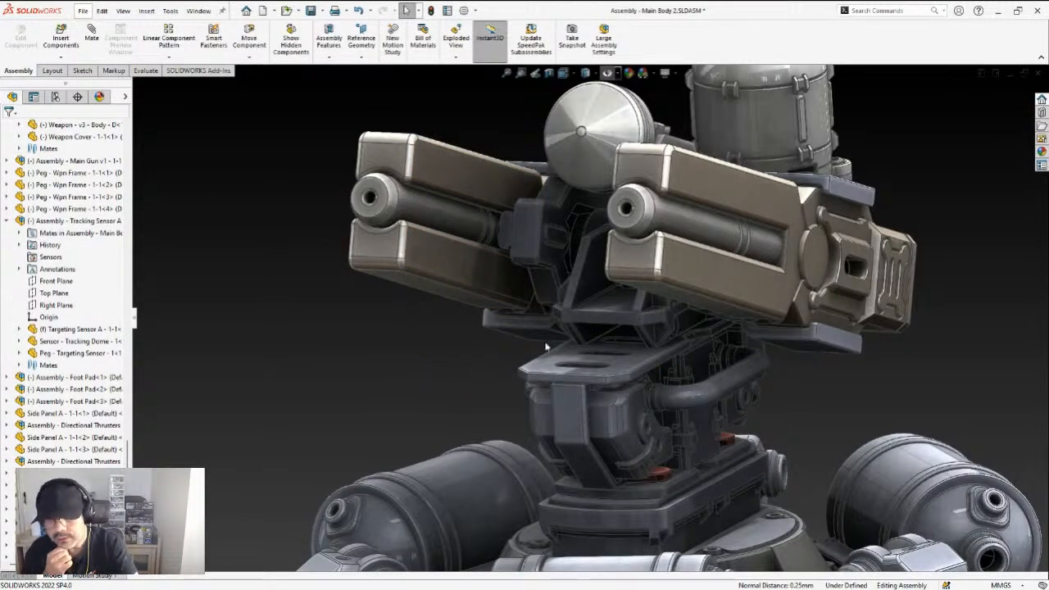
Inspect the second greeble seated in the turret base, up close and against the whole turret
{"action": "scroll", "coordinate": [655, 334], "scroll_direction": "up", "scroll_amount": 3}
{"action": "mouse_move", "coordinate": [703, 349]}
{"action": "middle_mouse_down"}
{"action": "mouse_move", "coordinate": [673, 340]}
{"action": "mouse_move", "coordinate": [687, 359]}
{"action": "middle_mouse_up"}
{"action": "scroll", "coordinate": [709, 299], "scroll_direction": "down", "scroll_amount": 3}
{"action": "scroll", "coordinate": [624, 266], "scroll_direction": "up", "scroll_amount": 3}
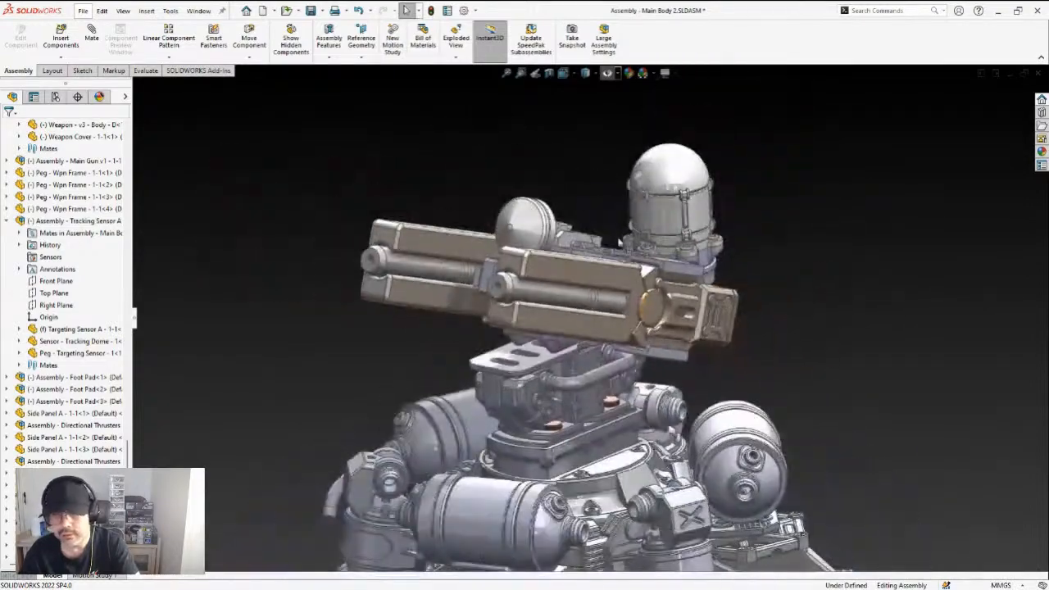
{"action": "scroll", "coordinate": [579, 197], "scroll_direction": "down", "scroll_amount": 2}
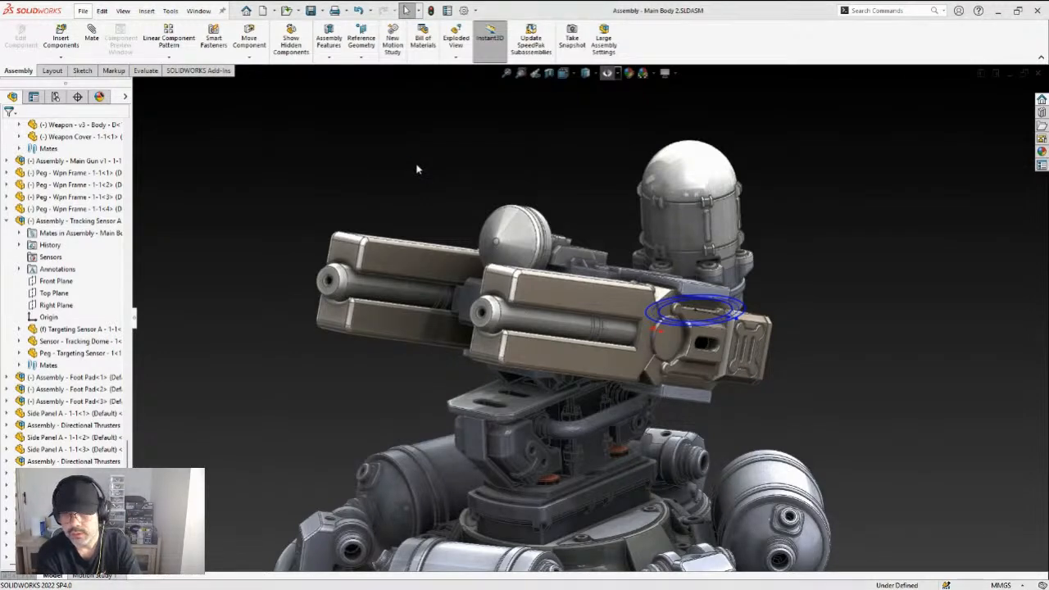
Switch to the Wpn Turret Mount assembly, view it as a whole and highlight its radar dome
{"action": "key", "text": "ctrl+Tab"}
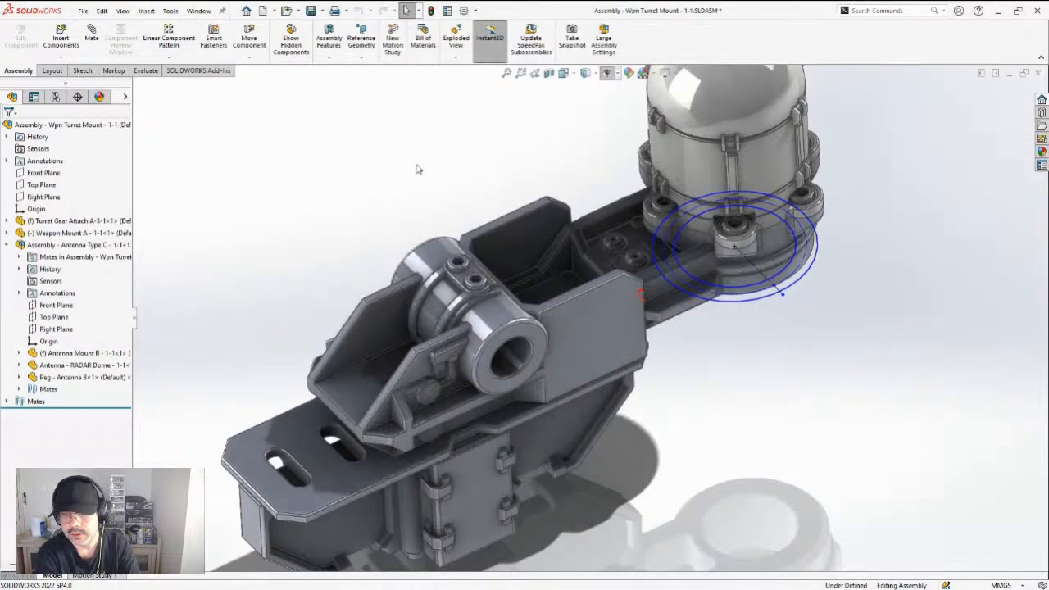
{"action": "scroll", "coordinate": [692, 435], "scroll_direction": "up", "scroll_amount": 5}
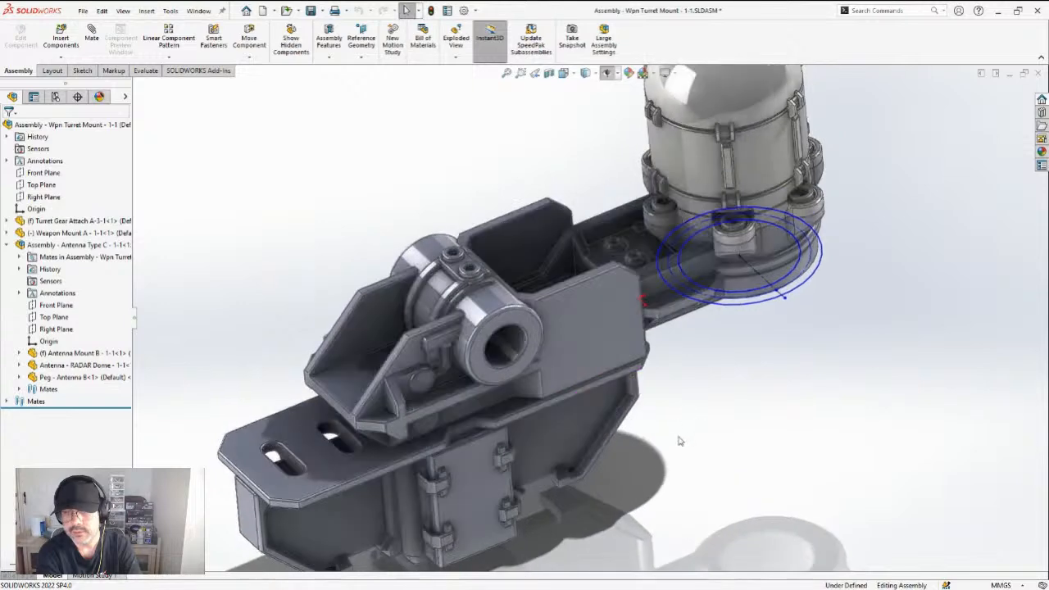
{"action": "scroll", "coordinate": [596, 466], "scroll_direction": "down", "scroll_amount": 5}
{"action": "middle_click_drag", "start_coordinate": [594, 418], "coordinate": [645, 227]}
{"action": "scroll", "coordinate": [622, 225], "scroll_direction": "up", "scroll_amount": 3}
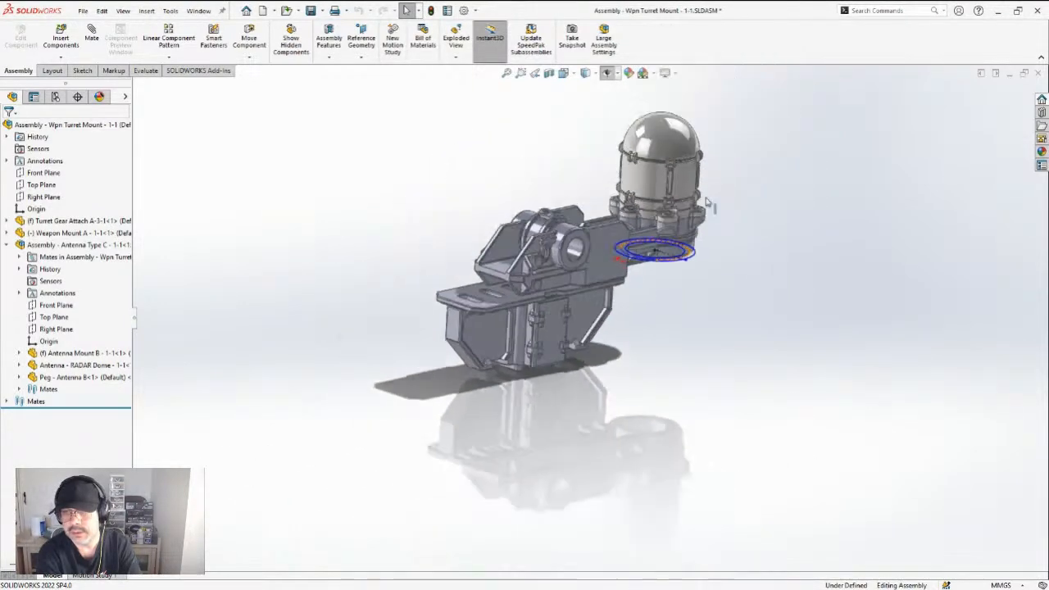
{"action": "scroll", "coordinate": [639, 213], "scroll_direction": "down", "scroll_amount": 3}
{"action": "left_click", "coordinate": [646, 199]}
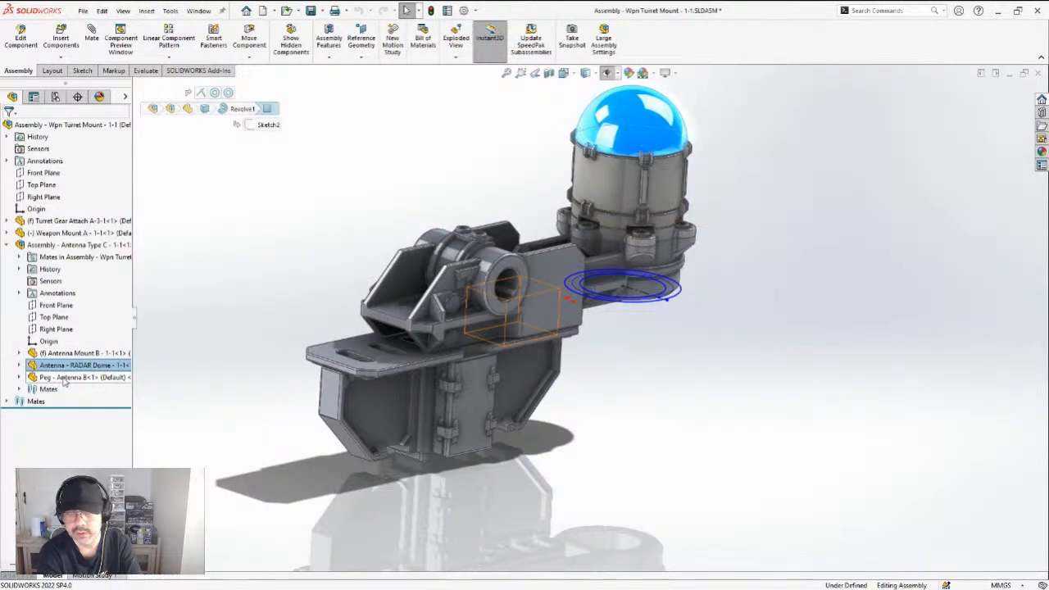
Highlight the Turret Gear Attach A, Weapon Mount A and Antenna Mount B parts in turn to identify them in the model
{"action": "left_click", "coordinate": [56, 221]}
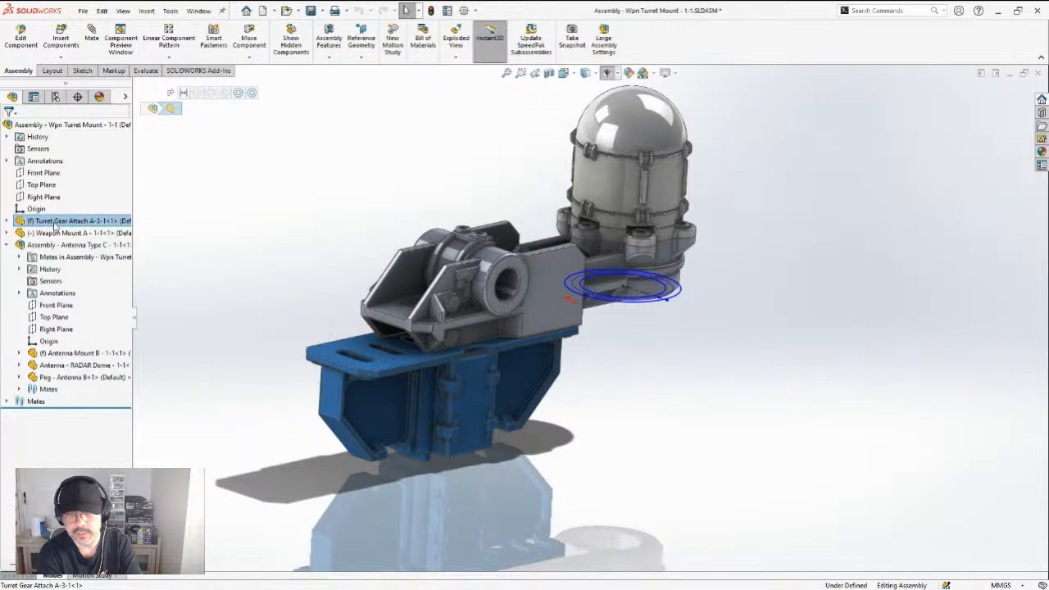
{"action": "left_click", "coordinate": [59, 233]}
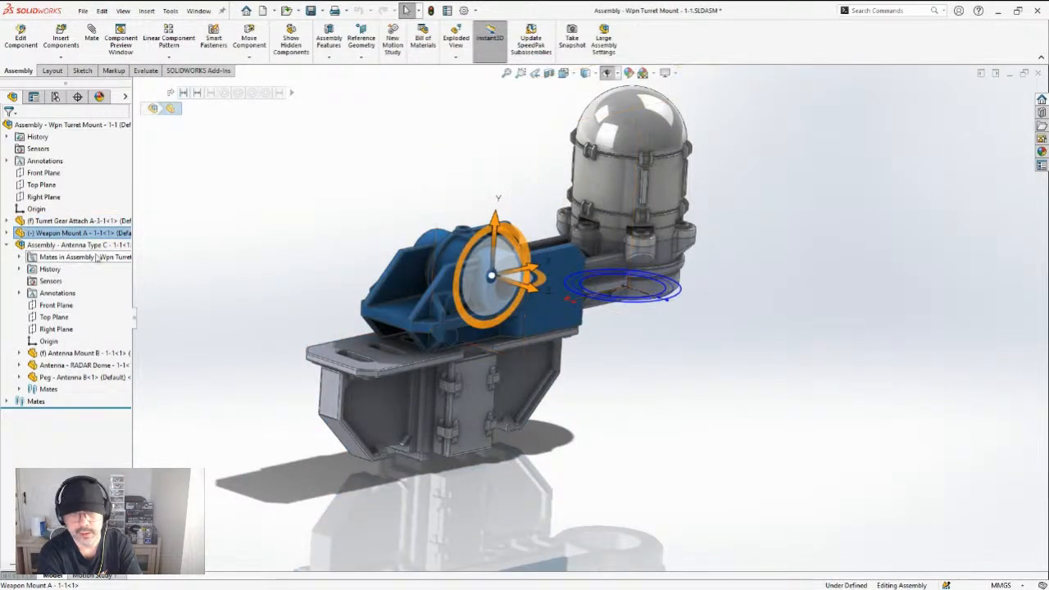
{"action": "middle_click_drag", "start_coordinate": [267, 224], "coordinate": [259, 275]}
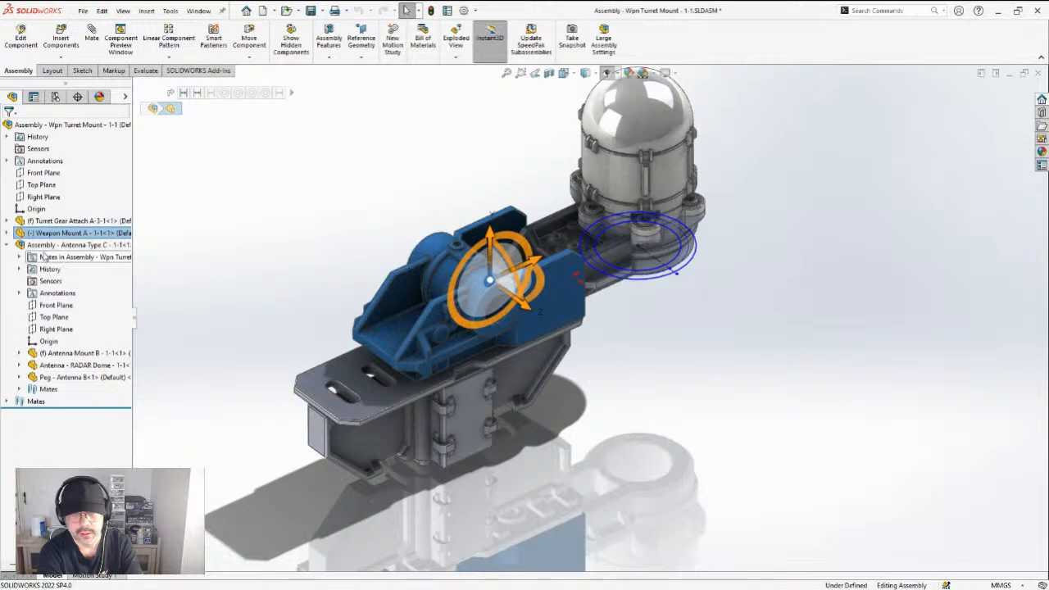
{"action": "left_click", "coordinate": [58, 353]}
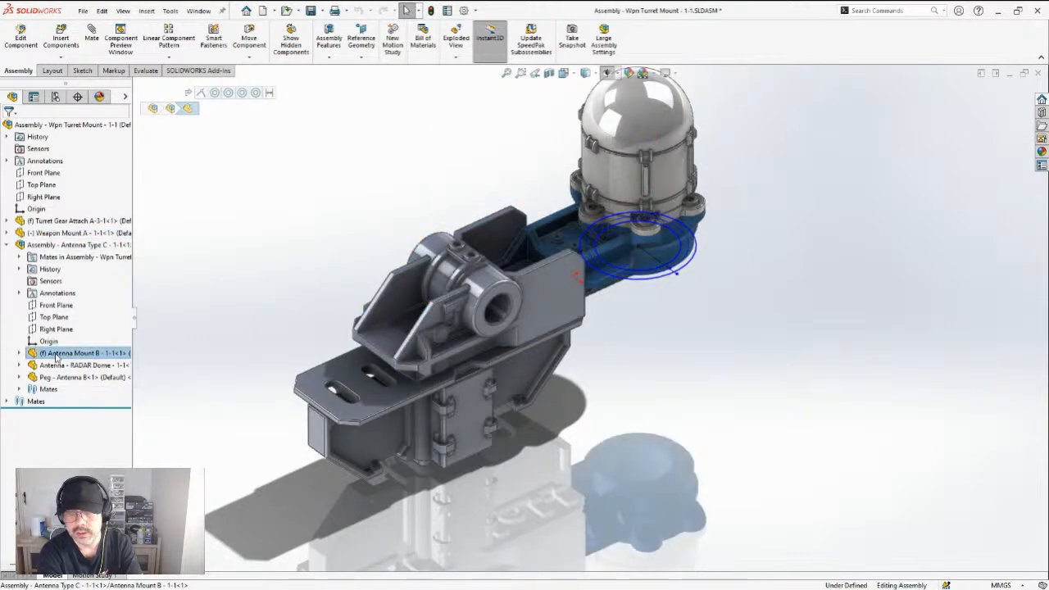
{"action": "scroll", "coordinate": [373, 230], "scroll_direction": "down", "scroll_amount": 4}
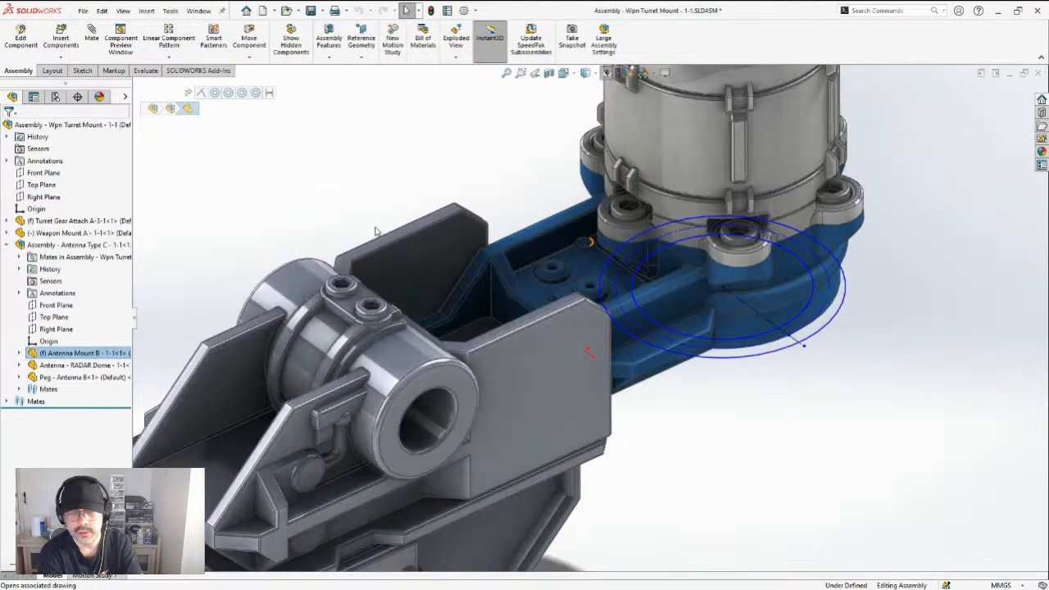
{"action": "middle_click_drag", "start_coordinate": [377, 231], "coordinate": [382, 277]}
Highlight the RADAR Dome and the Peg - Antenna B part and examine where each sits on the turret mount
{"action": "left_click", "coordinate": [71, 364]}
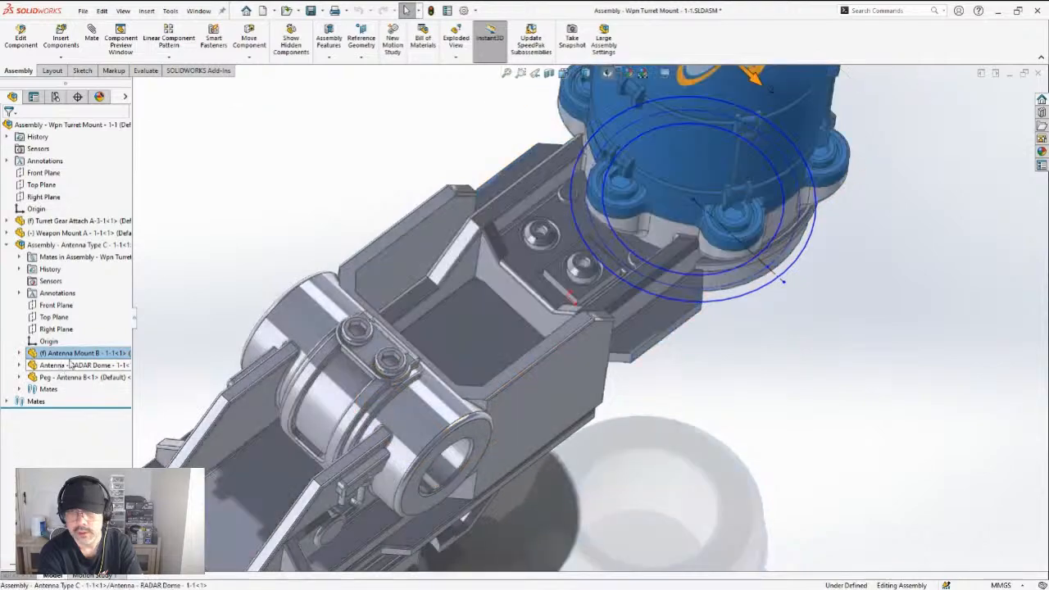
{"action": "middle_click_drag", "start_coordinate": [369, 321], "coordinate": [360, 218]}
{"action": "scroll", "coordinate": [487, 265], "scroll_direction": "up", "scroll_amount": 3}
{"action": "middle_click_drag", "start_coordinate": [487, 265], "coordinate": [264, 295]}
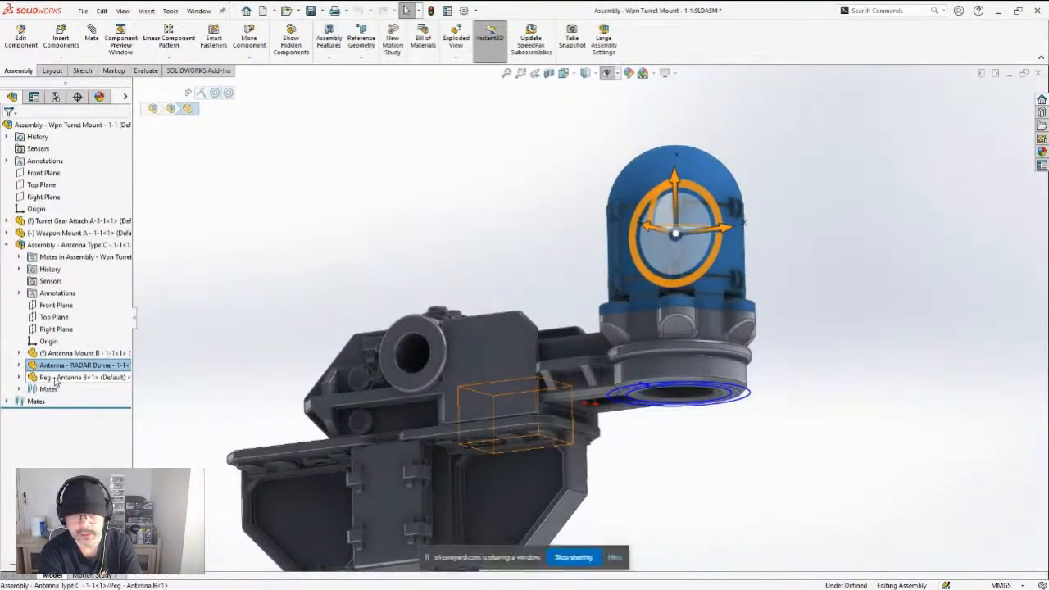
{"action": "left_click", "coordinate": [56, 379]}
{"action": "middle_click_drag", "start_coordinate": [454, 194], "coordinate": [484, 361]}
{"action": "scroll", "coordinate": [532, 401], "scroll_direction": "down", "scroll_amount": 4}
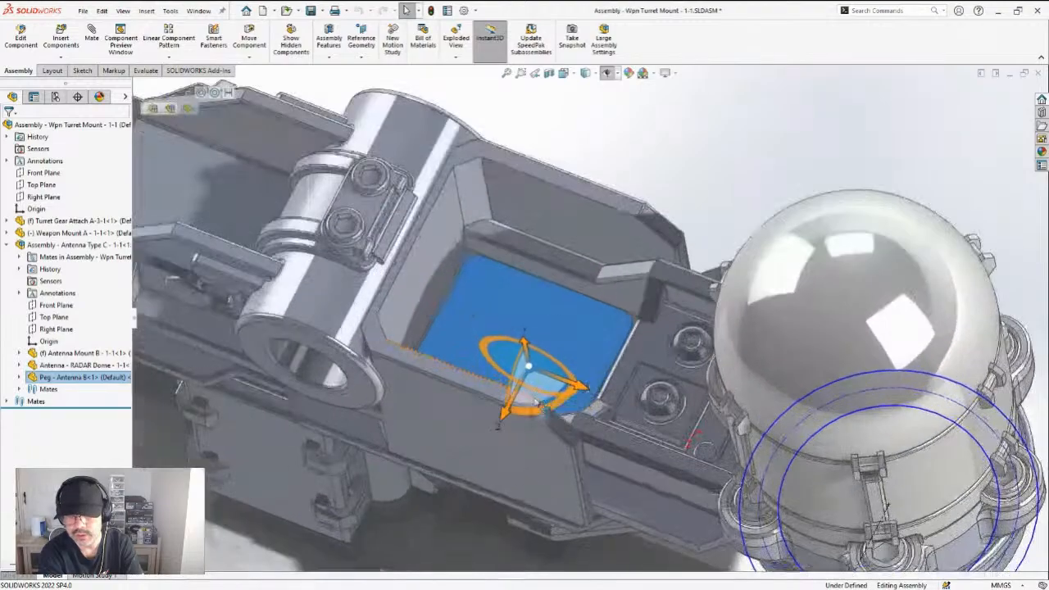
Examine the underside of the antenna mount, highlighting its bottom face and the floor of its rectangular pocket beside the round bore
{"action": "middle_click_drag", "start_coordinate": [535, 402], "coordinate": [588, 193]}
{"action": "scroll", "coordinate": [533, 378], "scroll_direction": "up", "scroll_amount": 4}
{"action": "scroll", "coordinate": [536, 385], "scroll_direction": "up", "scroll_amount": 3}
{"action": "middle_click_drag", "start_coordinate": [651, 348], "coordinate": [617, 288]}
{"action": "scroll", "coordinate": [662, 354], "scroll_direction": "down", "scroll_amount": 5}
{"action": "scroll", "coordinate": [620, 310], "scroll_direction": "down", "scroll_amount": 2}
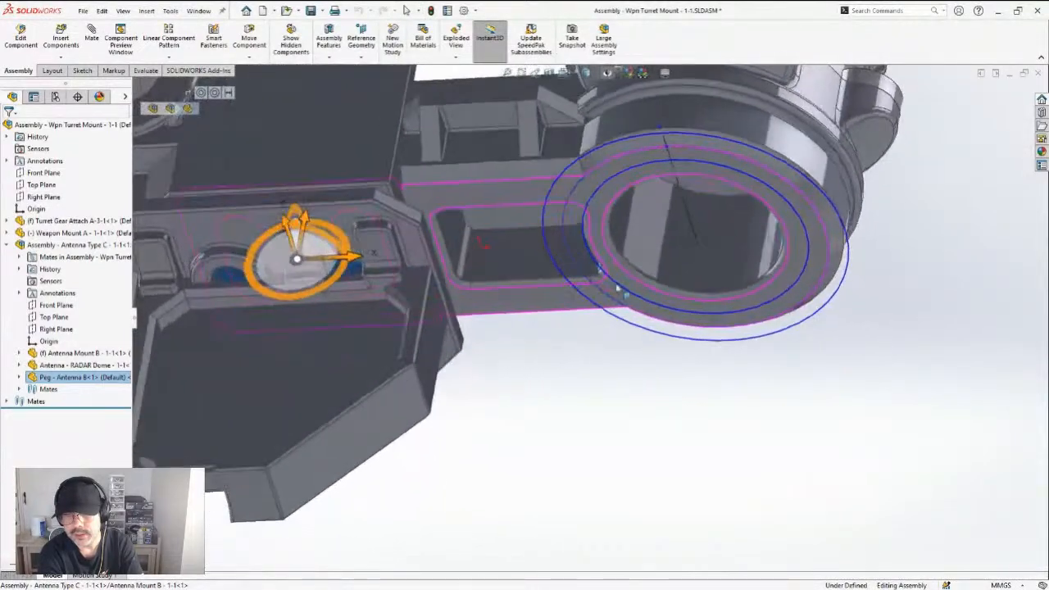
{"action": "left_click", "coordinate": [568, 234]}
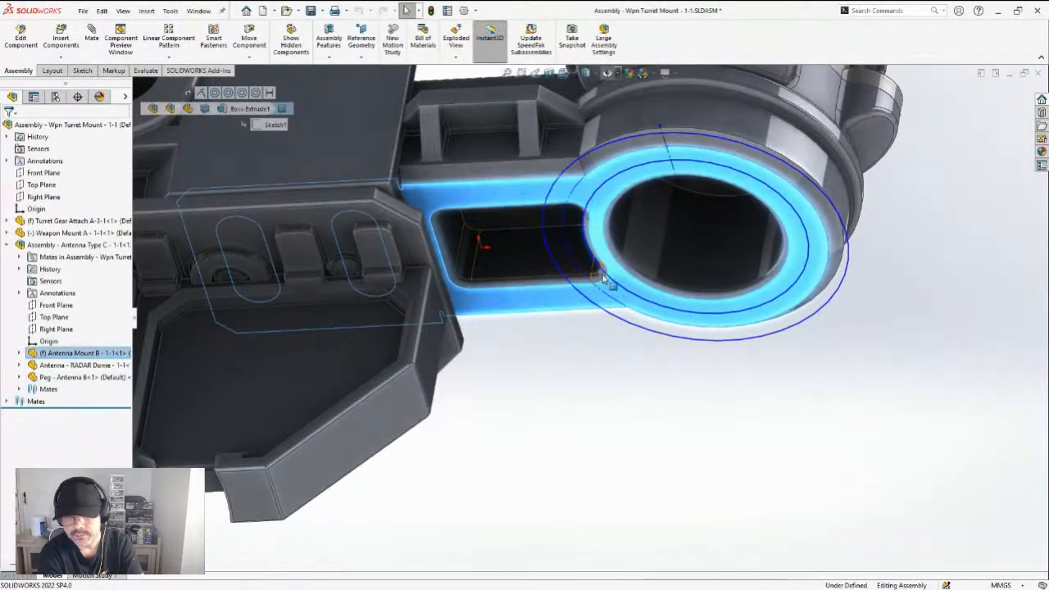
{"action": "left_click", "coordinate": [660, 256]}
{"action": "left_click", "coordinate": [529, 267]}
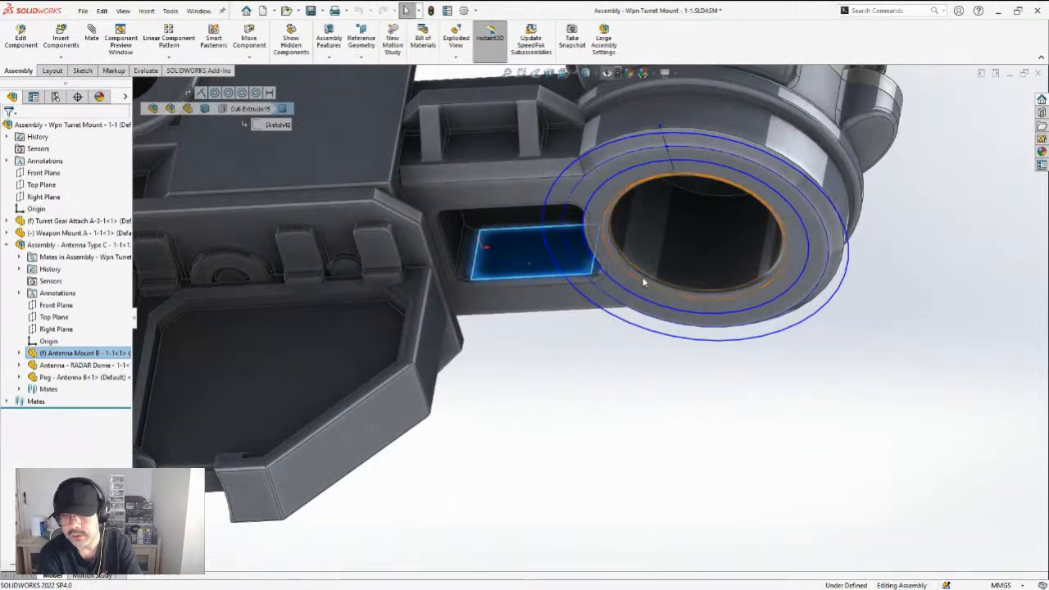
{"action": "left_click", "coordinate": [660, 274]}
{"action": "left_click", "coordinate": [525, 271]}
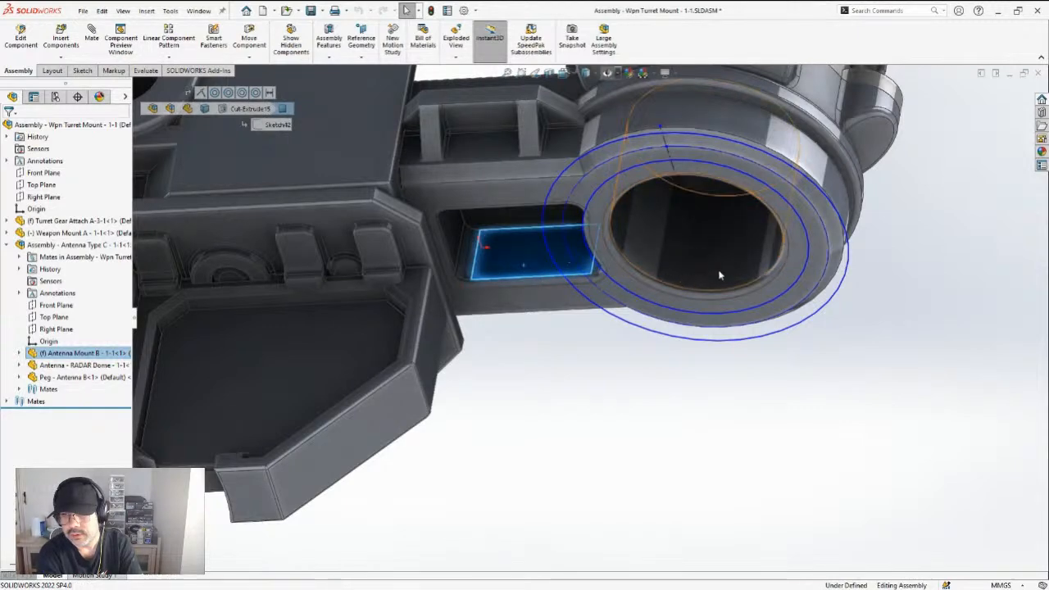
{"action": "left_click", "coordinate": [808, 229]}
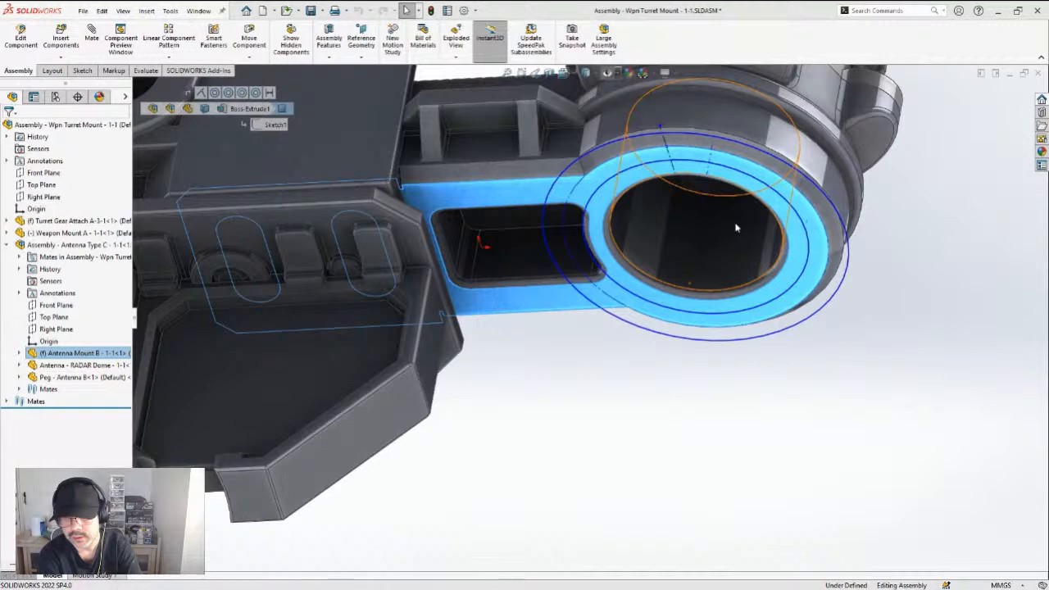
Switch to the Antenna Mount B part and exit its open sketch, leaving nothing selected
{"action": "key", "text": "ctrl+Tab"}
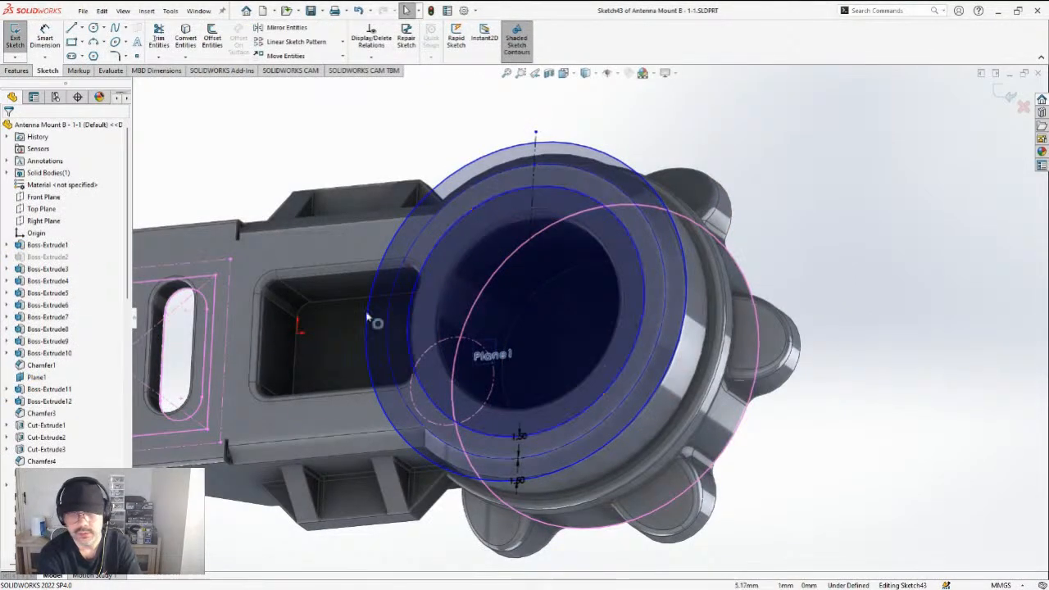
{"action": "middle_click_drag", "start_coordinate": [368, 318], "coordinate": [419, 297]}
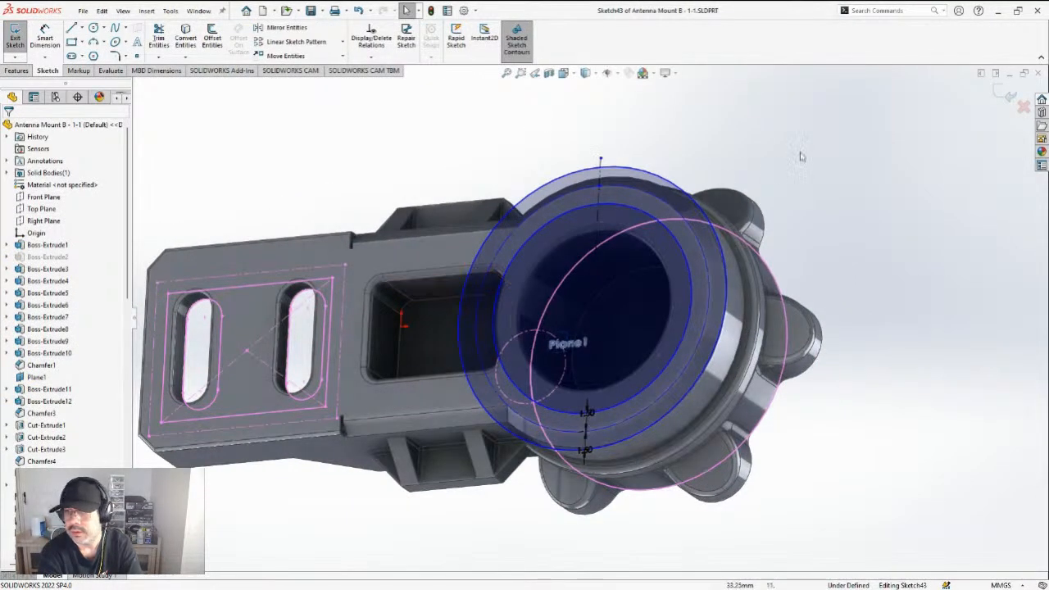
{"action": "left_click", "coordinate": [1004, 93]}
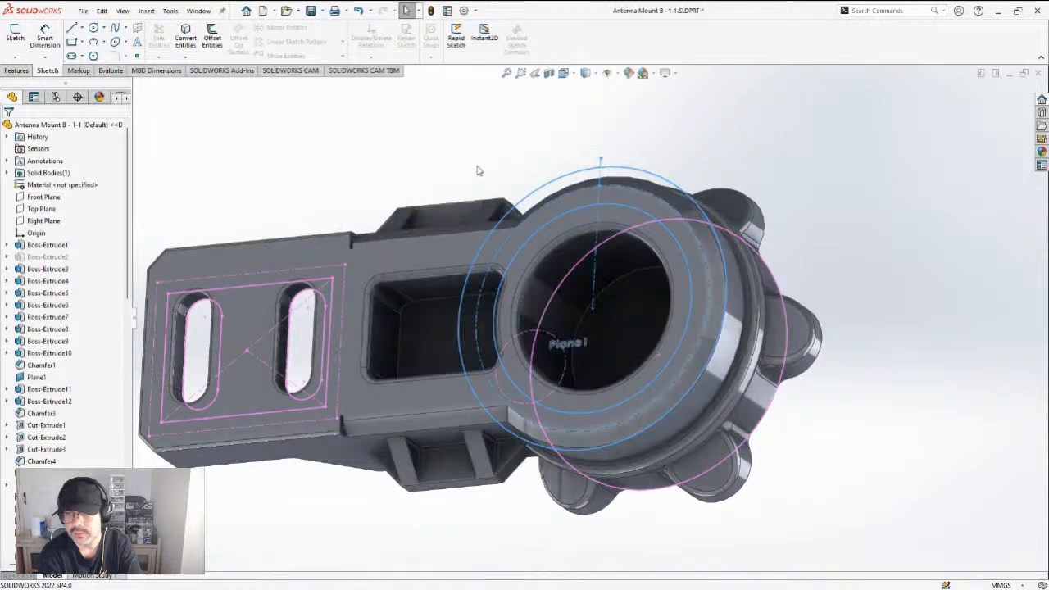
{"action": "left_click", "coordinate": [479, 170]}
Suppress the round bore cut Cut-Extrude14 and the rectangular pocket cut on the underside of the mount
{"action": "left_click_drag", "start_coordinate": [127, 288], "coordinate": [127, 539]}
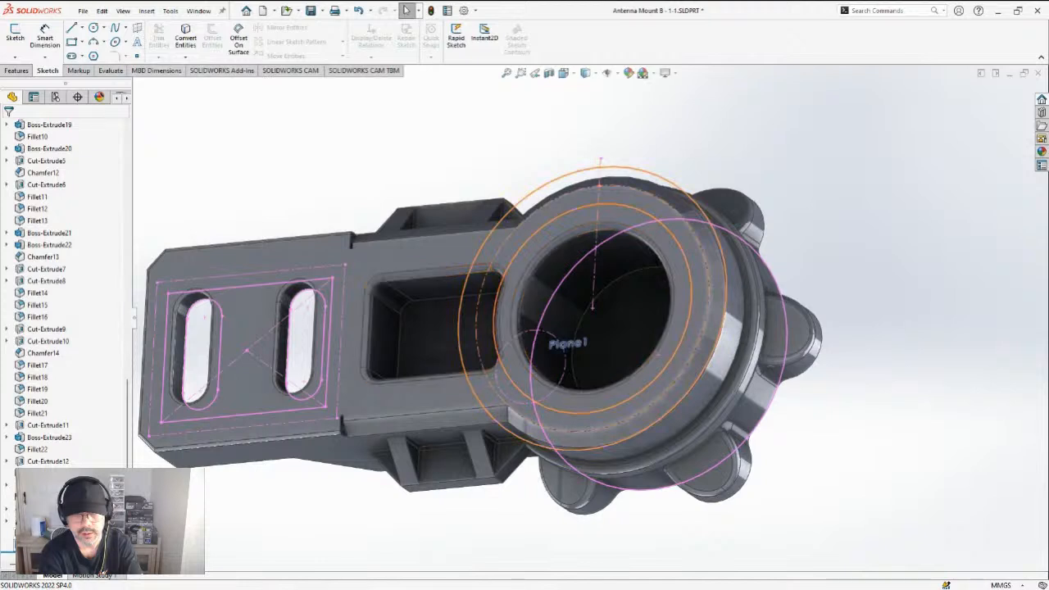
{"action": "left_click", "coordinate": [38, 533]}
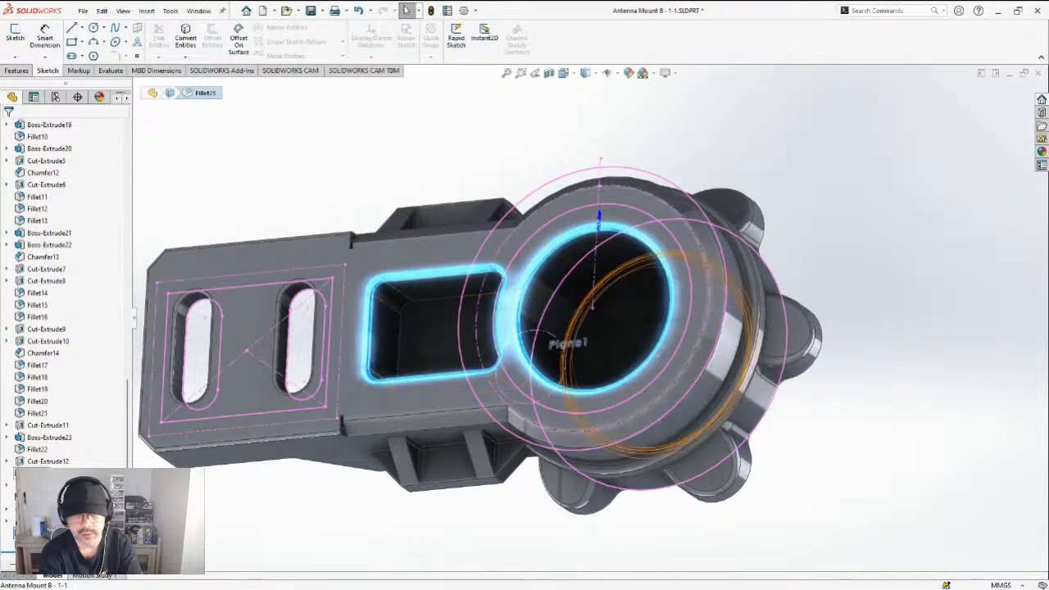
{"action": "left_click", "coordinate": [43, 438]}
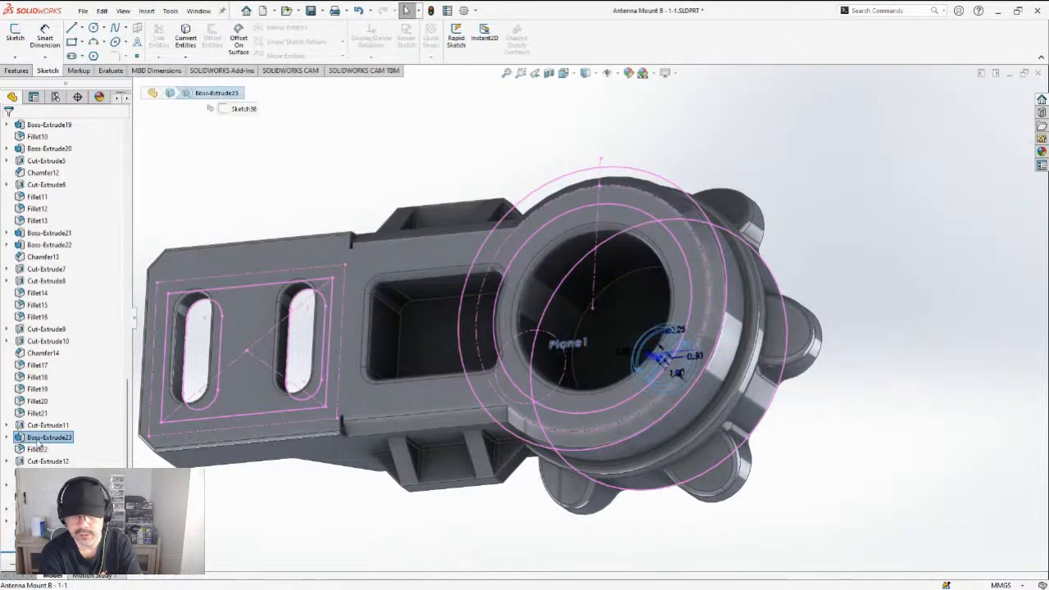
{"action": "left_click", "coordinate": [47, 485]}
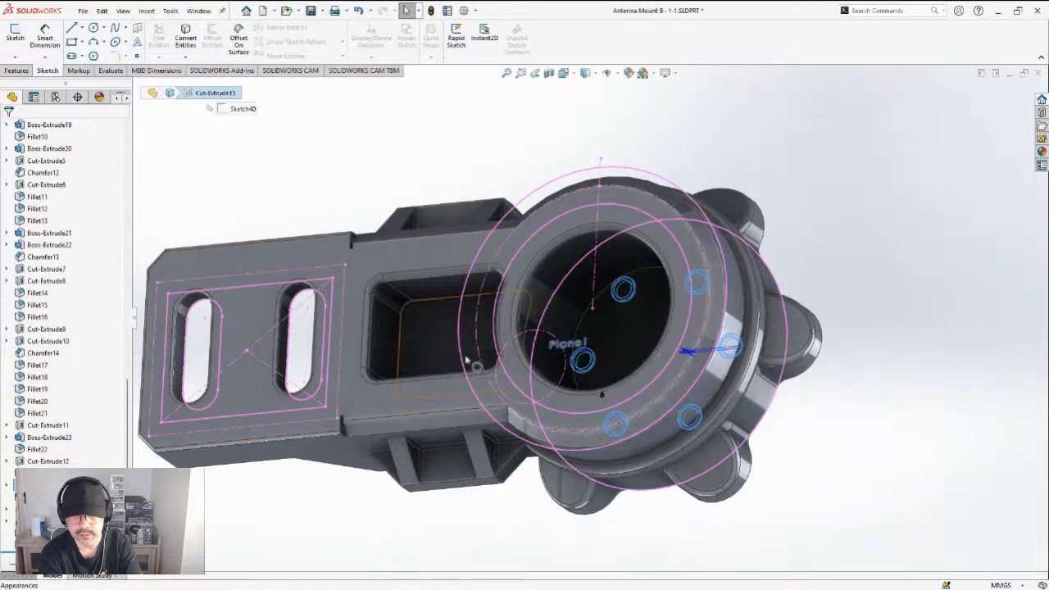
{"action": "left_click", "coordinate": [528, 296]}
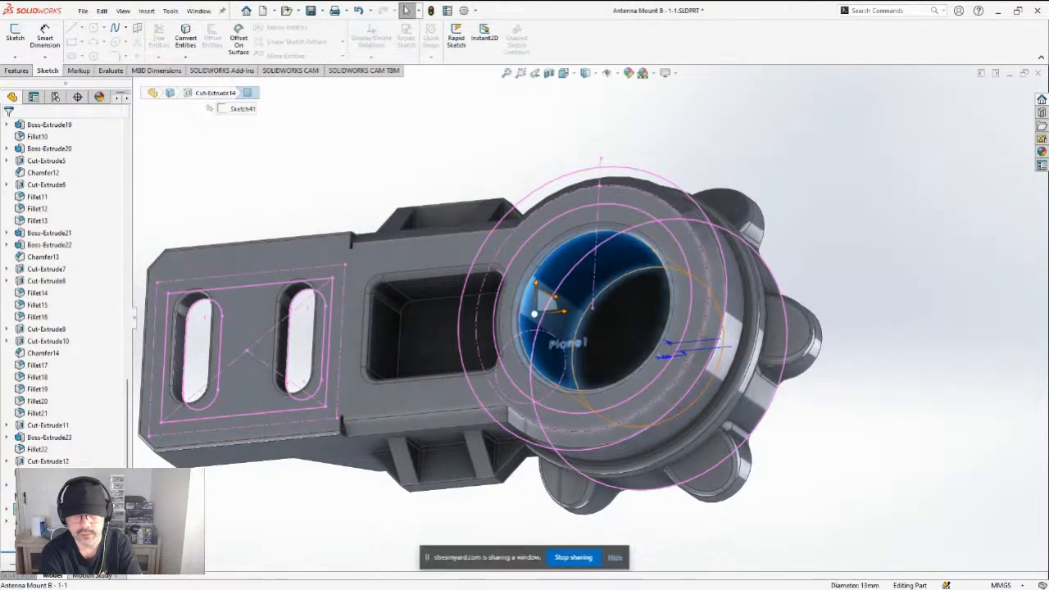
{"action": "right_click", "coordinate": [51, 509]}
{"action": "left_click", "coordinate": [89, 331]}
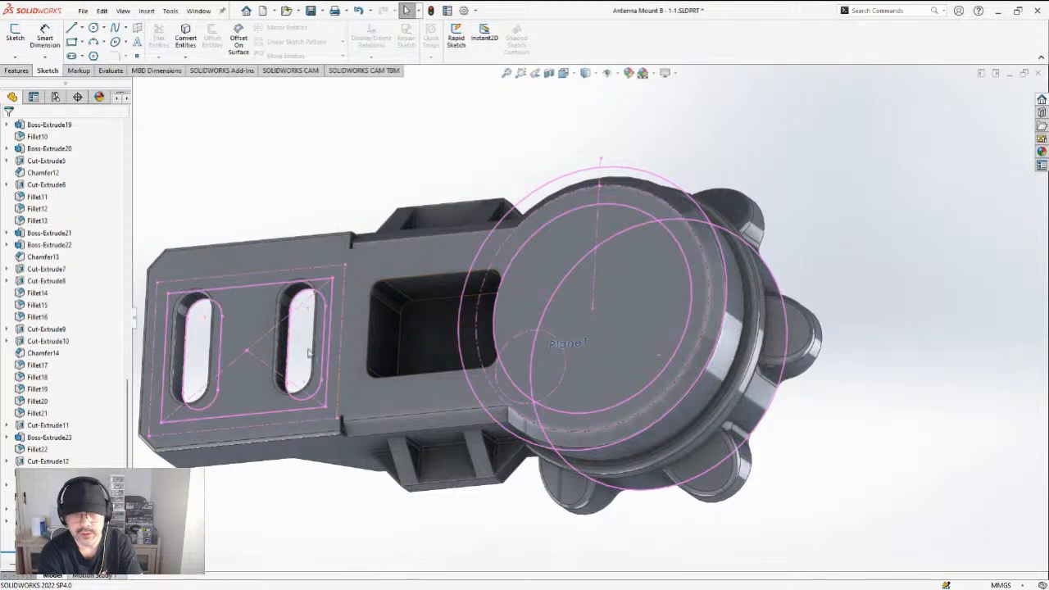
{"action": "left_click", "coordinate": [405, 315]}
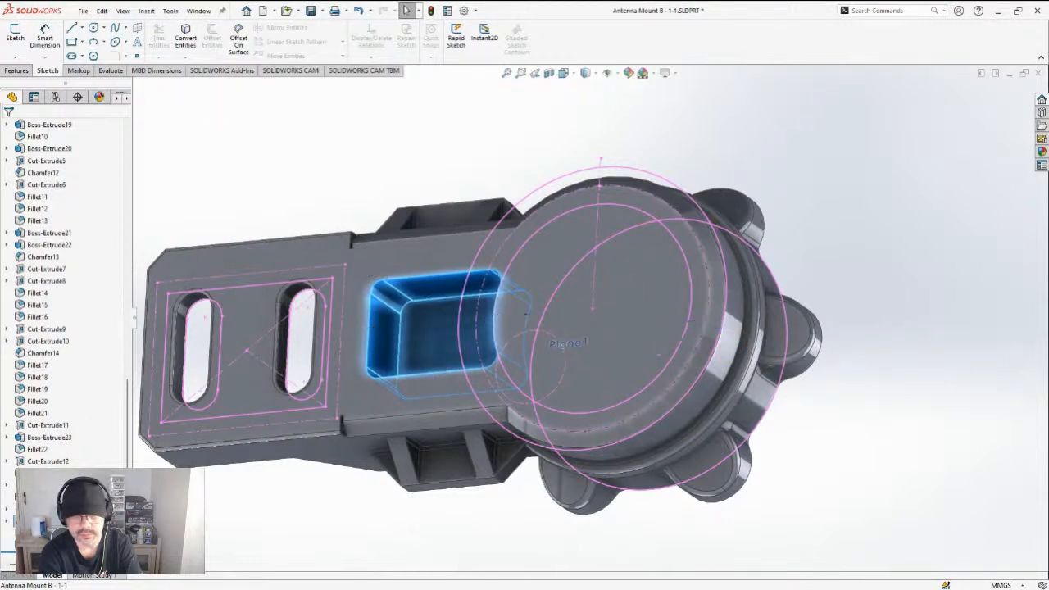
{"action": "key", "text": "Delete"}
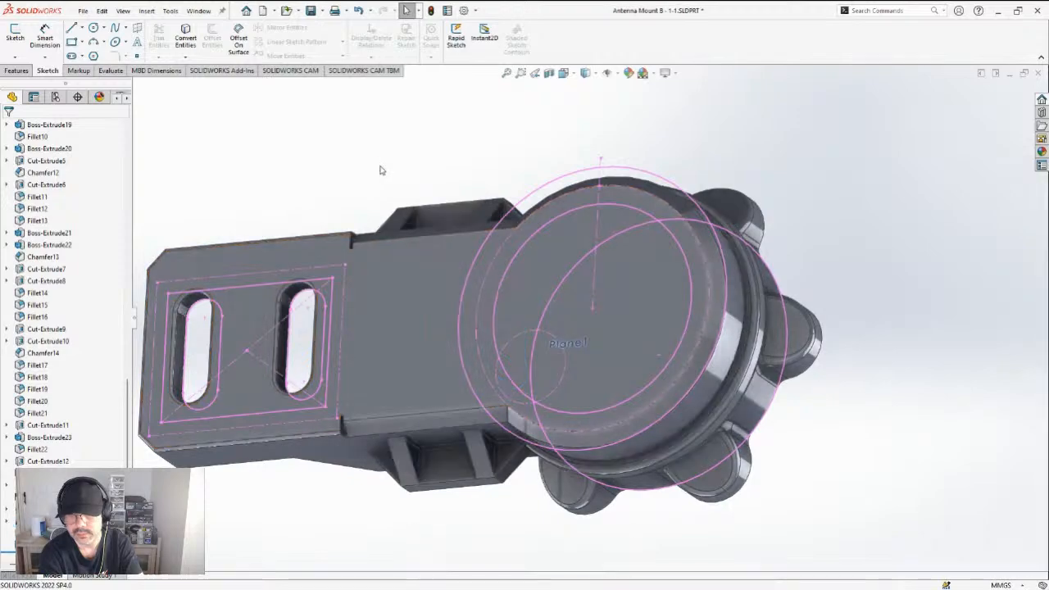
Examine the mount's solid underside from several angles and highlight its flat bottom face
{"action": "scroll", "coordinate": [476, 436], "scroll_direction": "up", "scroll_amount": 1}
{"action": "middle_click_drag", "start_coordinate": [476, 437], "coordinate": [464, 285]}
{"action": "left_click", "coordinate": [461, 282]}
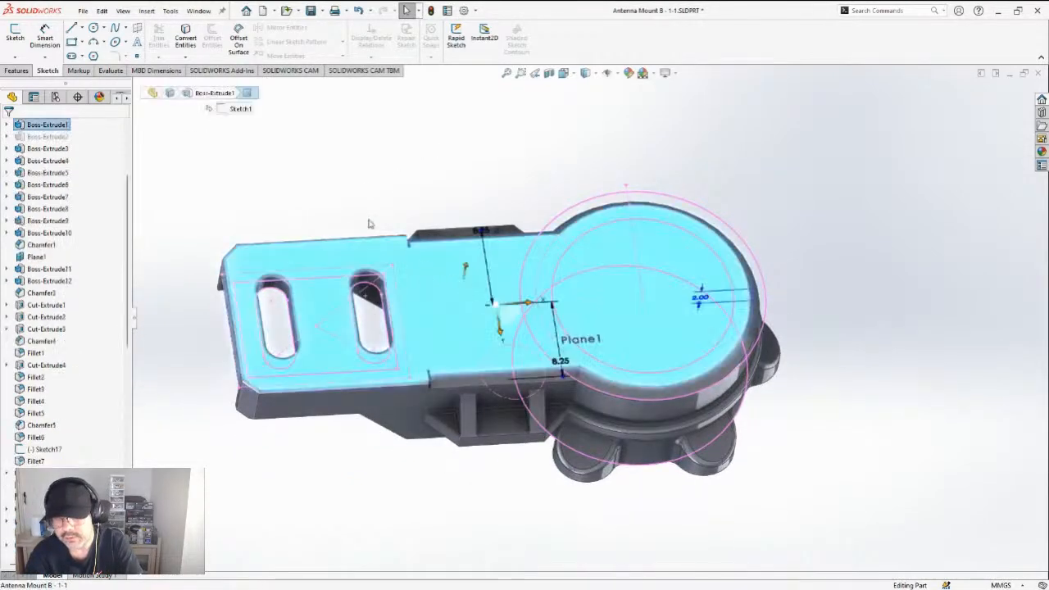
{"action": "middle_click_drag", "start_coordinate": [368, 223], "coordinate": [418, 330]}
{"action": "scroll", "coordinate": [455, 367], "scroll_direction": "up", "scroll_amount": 3}
{"action": "middle_click_drag", "start_coordinate": [455, 366], "coordinate": [578, 384]}
{"action": "scroll", "coordinate": [515, 387], "scroll_direction": "down", "scroll_amount": 3}
{"action": "scroll", "coordinate": [616, 265], "scroll_direction": "down", "scroll_amount": 2}
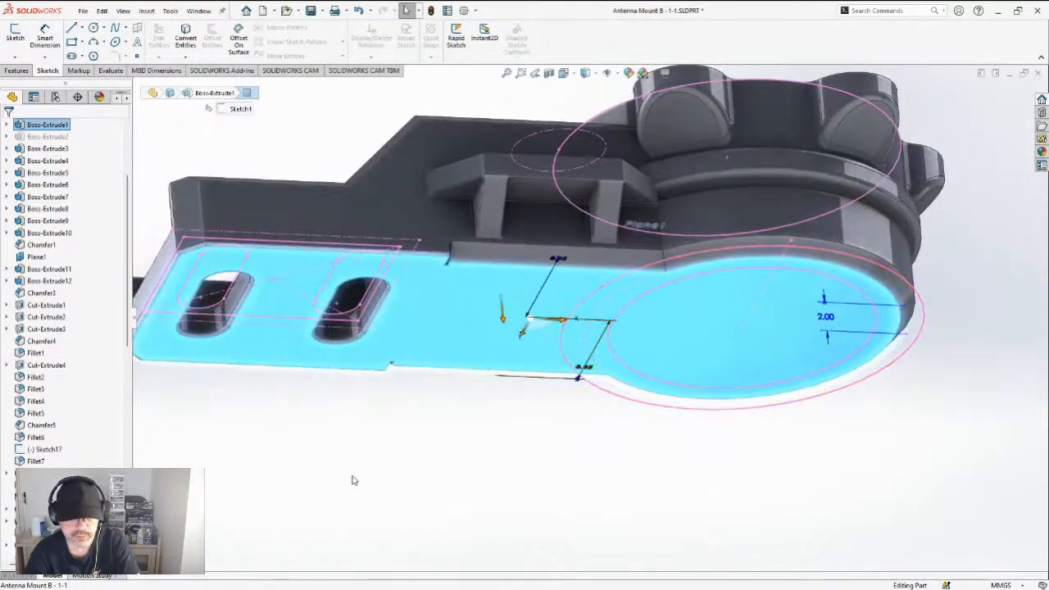
Unsuppress the round bore cut Cut-Extrude14 in the mount's circular end
{"action": "left_click_drag", "start_coordinate": [128, 342], "coordinate": [151, 565]}
{"action": "key", "text": "Escape"}
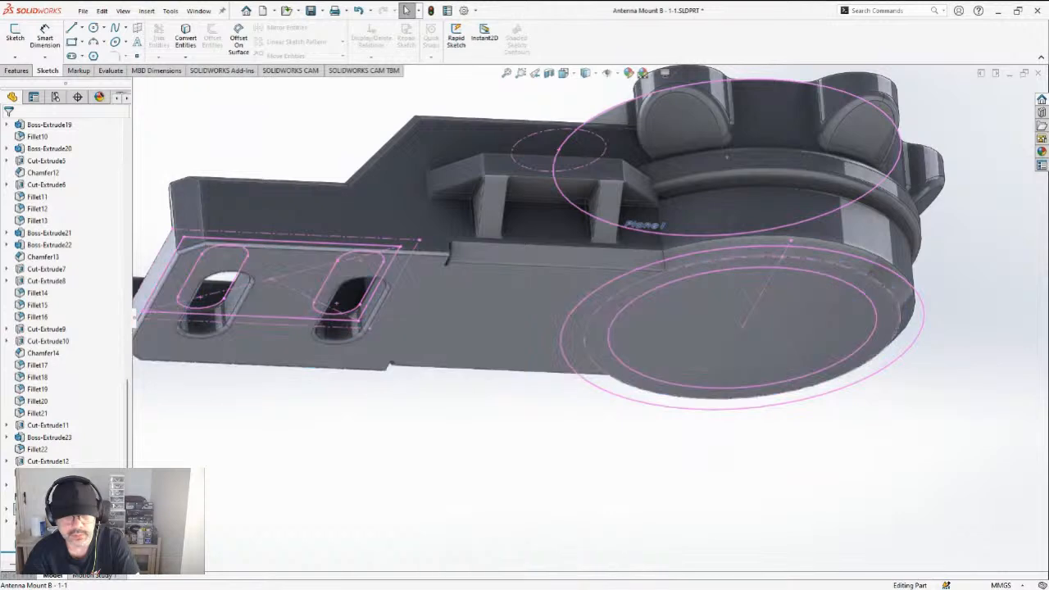
{"action": "left_click", "coordinate": [76, 331]}
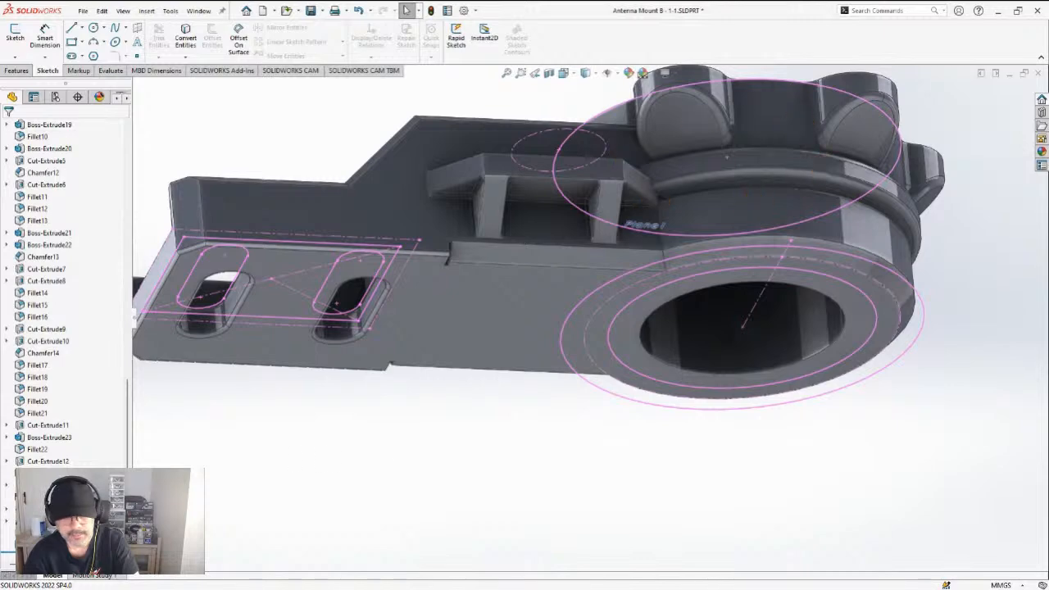
Edit the round bore cut and set its offset from the surface to 0.25 mm
{"action": "middle_click_drag", "start_coordinate": [578, 432], "coordinate": [548, 318]}
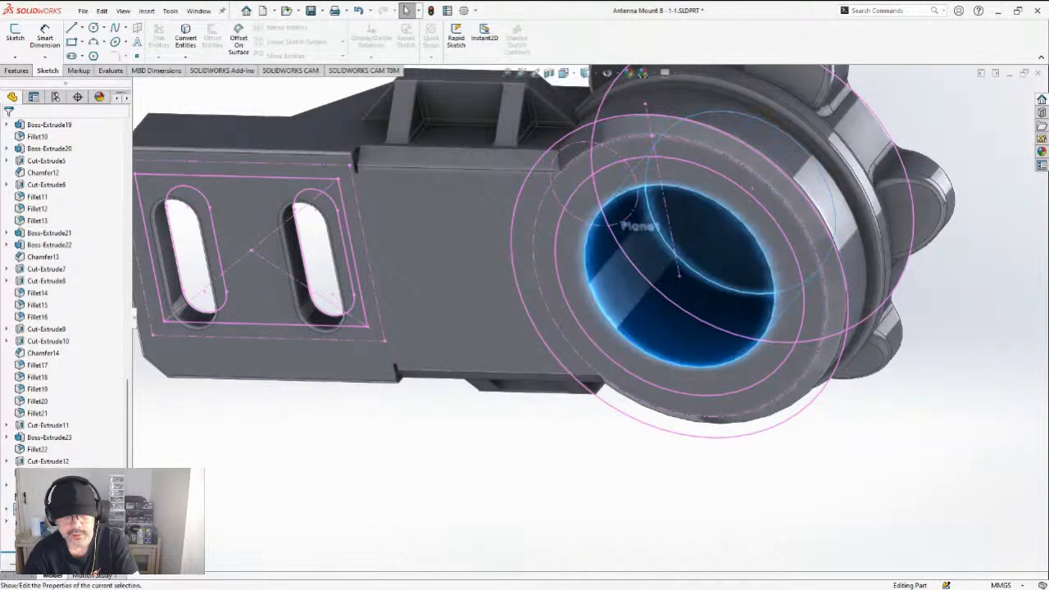
{"action": "left_click", "coordinate": [63, 333]}
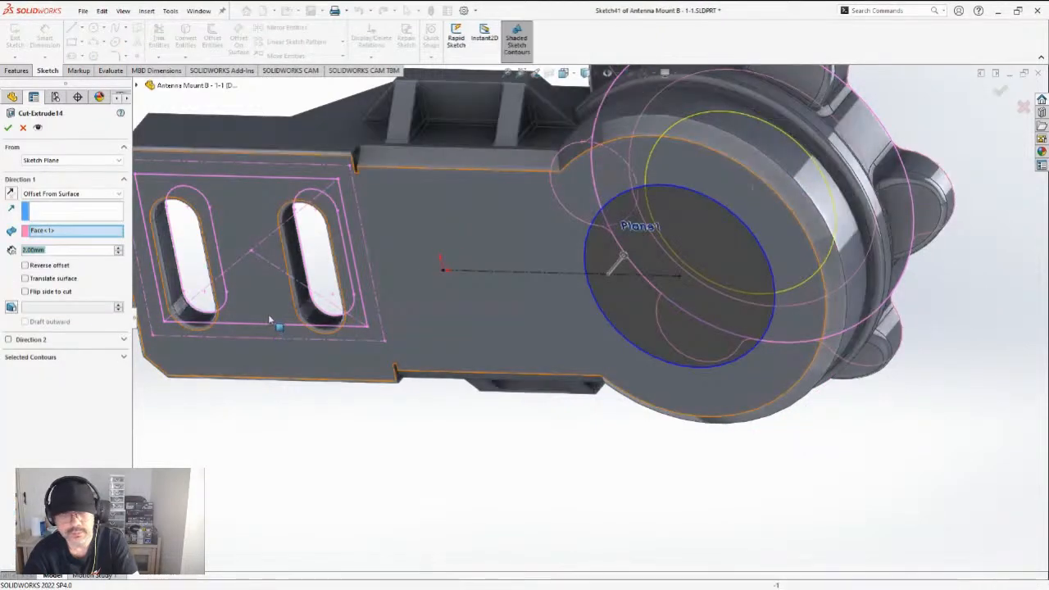
{"action": "left_click", "coordinate": [77, 249]}
{"action": "double_click", "coordinate": [30, 250]}
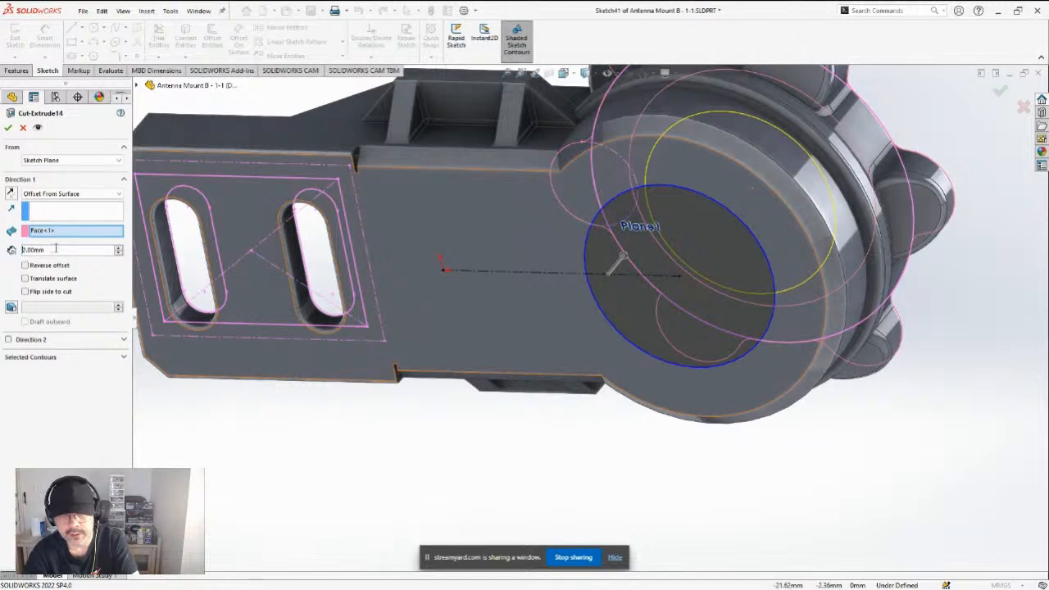
{"action": "left_click_drag", "start_coordinate": [55, 249], "coordinate": [11, 254]}
{"action": "type", "text": "0"}
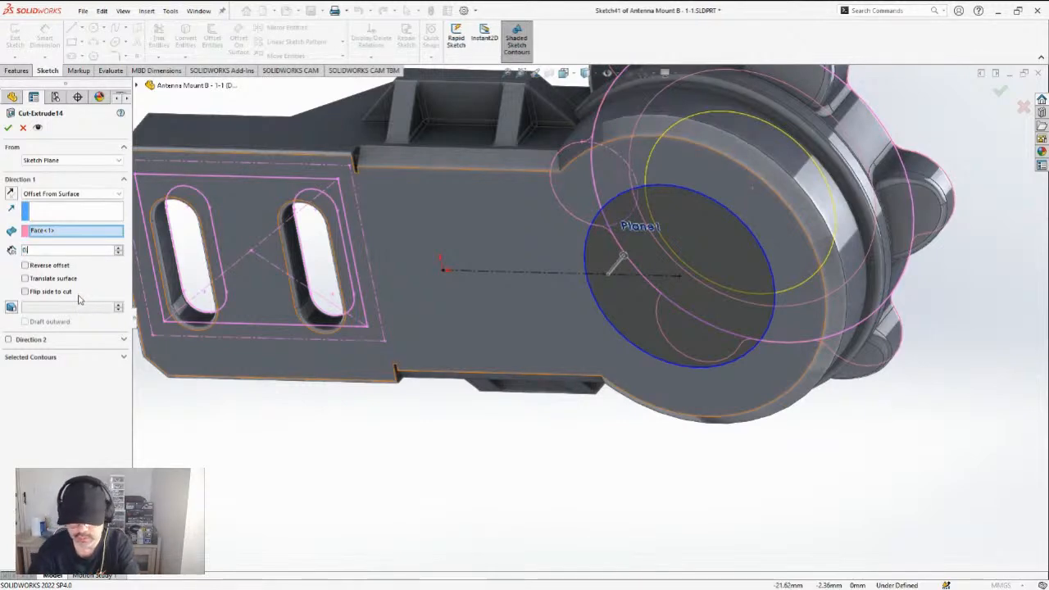
{"action": "type", "text": ".25"}
{"action": "key", "text": "Return"}
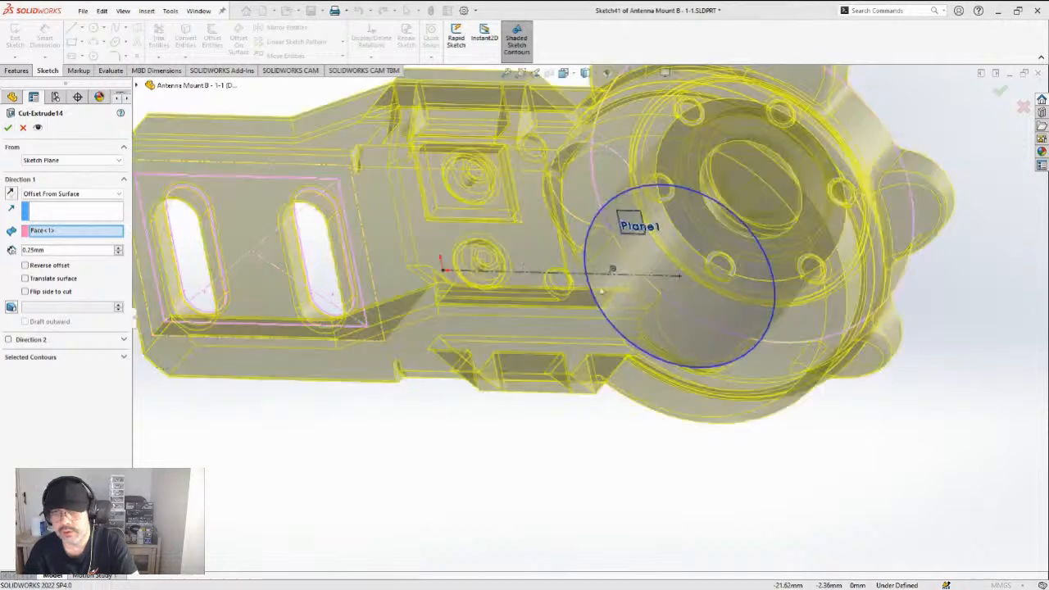
{"action": "left_click", "coordinate": [9, 127]}
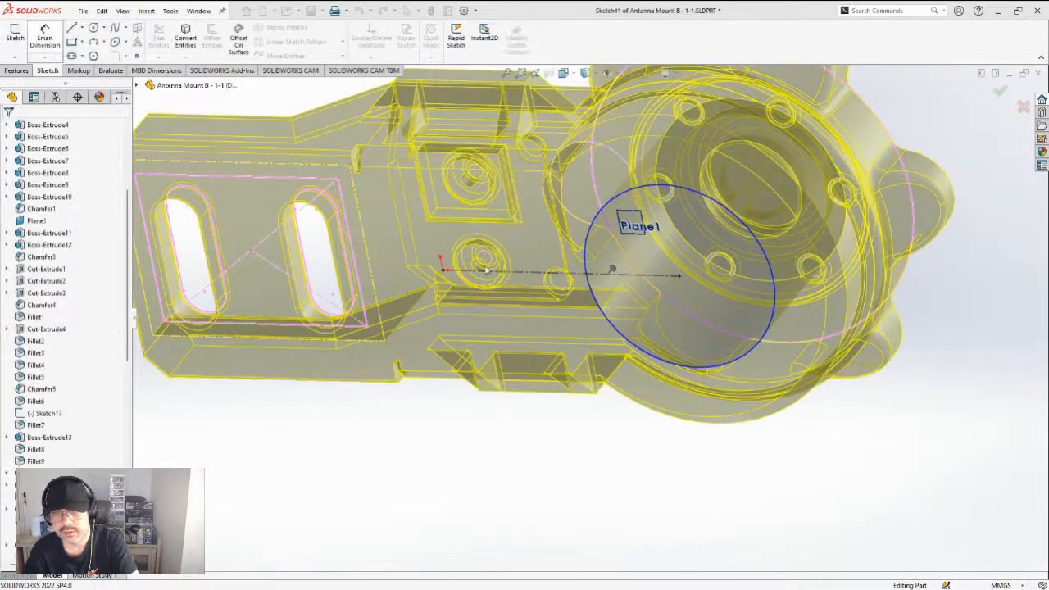
Inspect the inside of the round bore and undo the last offset change
{"action": "middle_click_drag", "start_coordinate": [608, 295], "coordinate": [605, 282]}
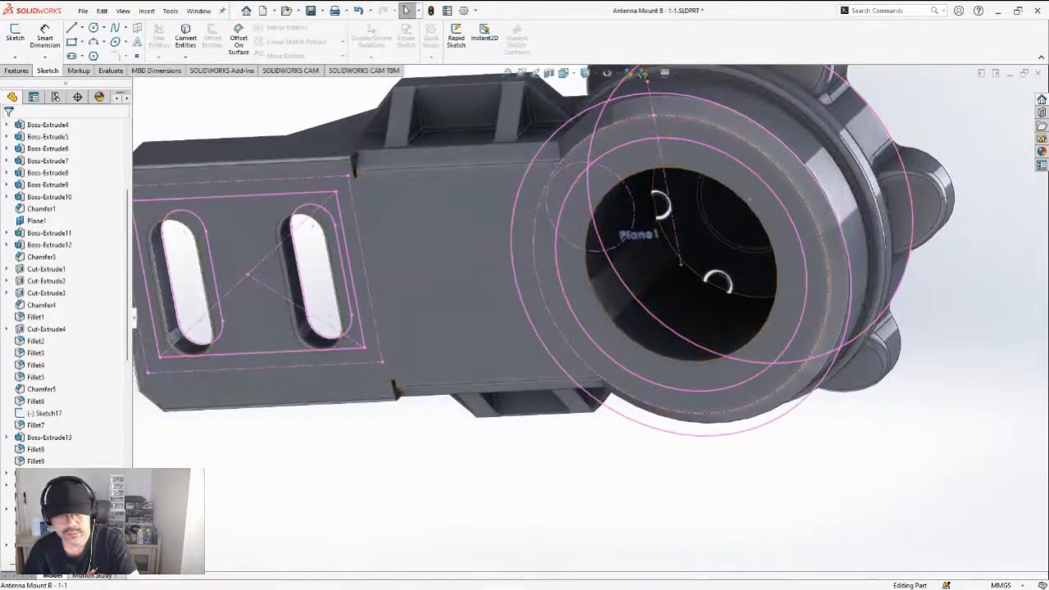
{"action": "scroll", "coordinate": [66, 295], "scroll_direction": "down", "scroll_amount": 14}
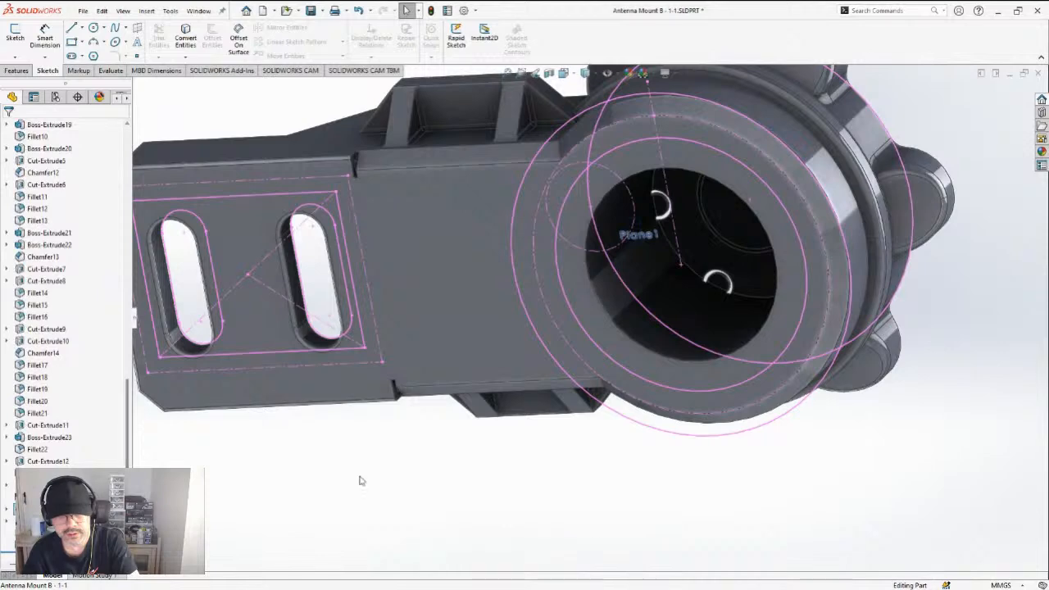
{"action": "key", "text": "ctrl+a"}
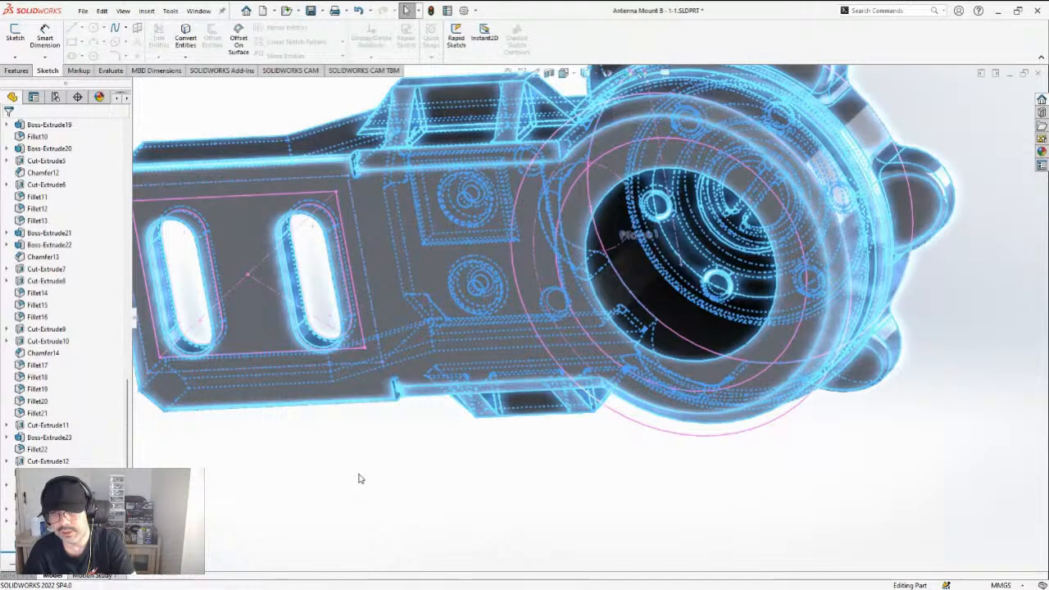
{"action": "left_click", "coordinate": [358, 479]}
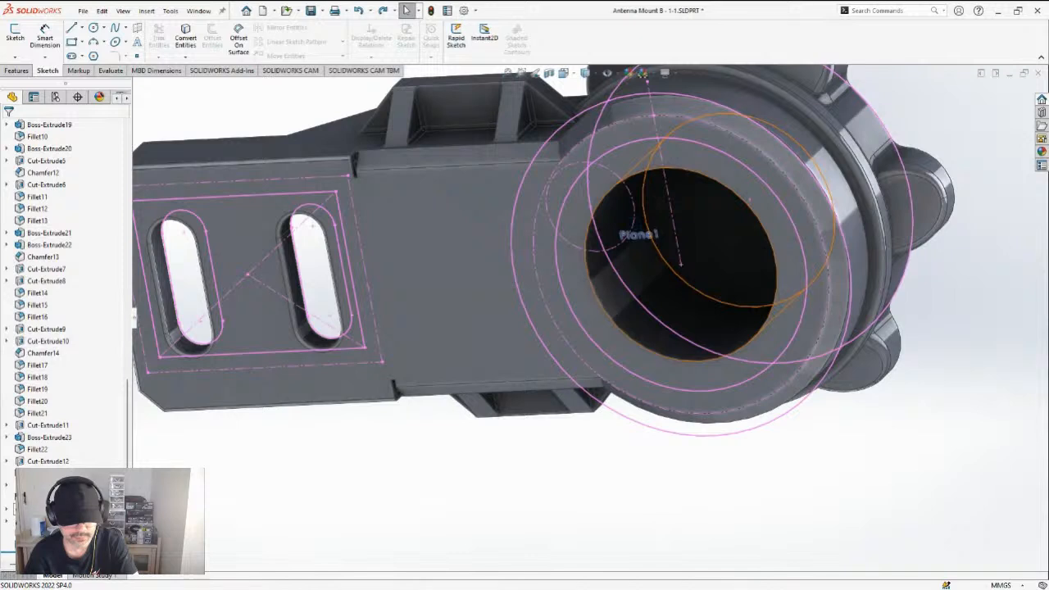
Edit the round bore cut Cut-Extrude14 to a blind depth of 0.25 mm
{"action": "left_click", "coordinate": [49, 521]}
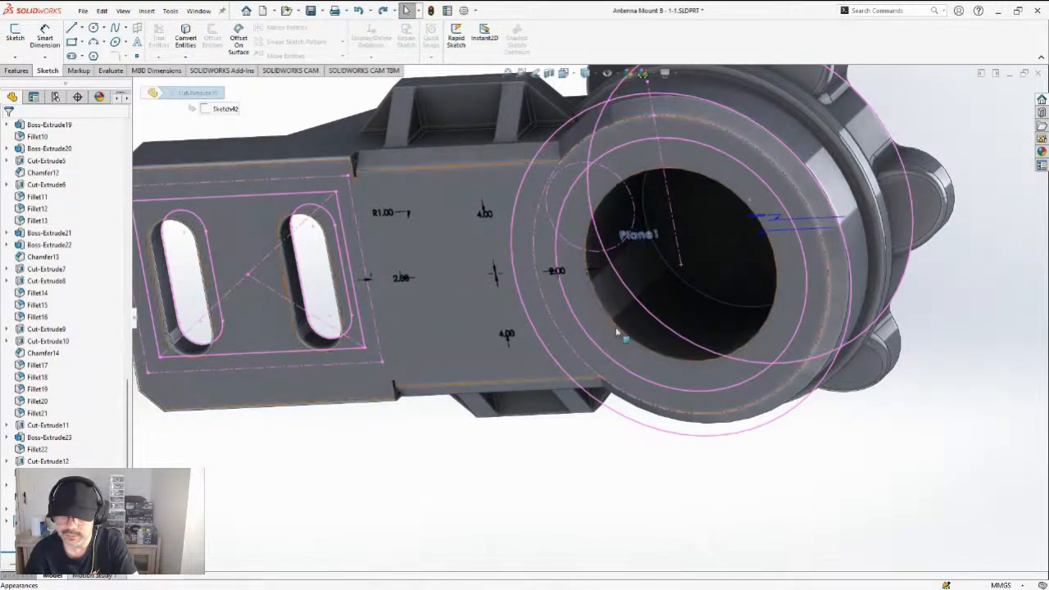
{"action": "left_click", "coordinate": [610, 269]}
{"action": "left_click", "coordinate": [40, 509]}
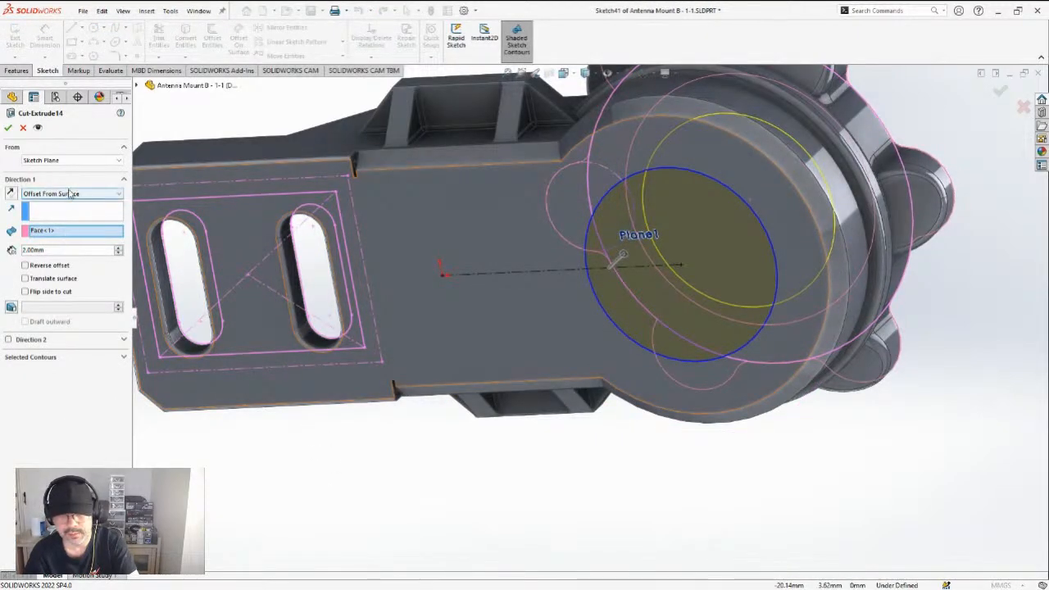
{"action": "left_click", "coordinate": [70, 195]}
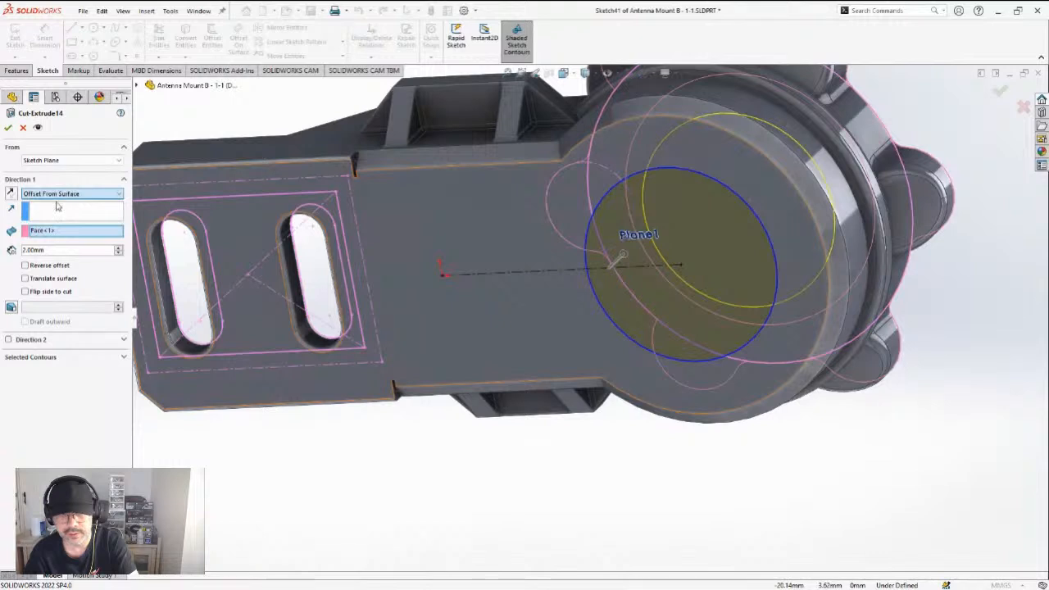
{"action": "left_click", "coordinate": [58, 206]}
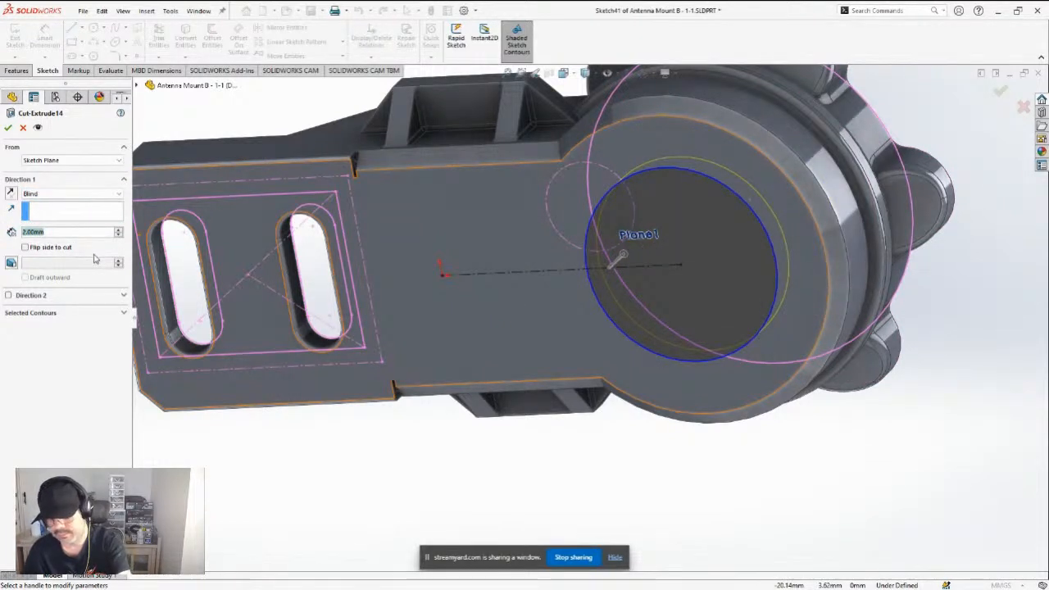
{"action": "type", "text": "4"}
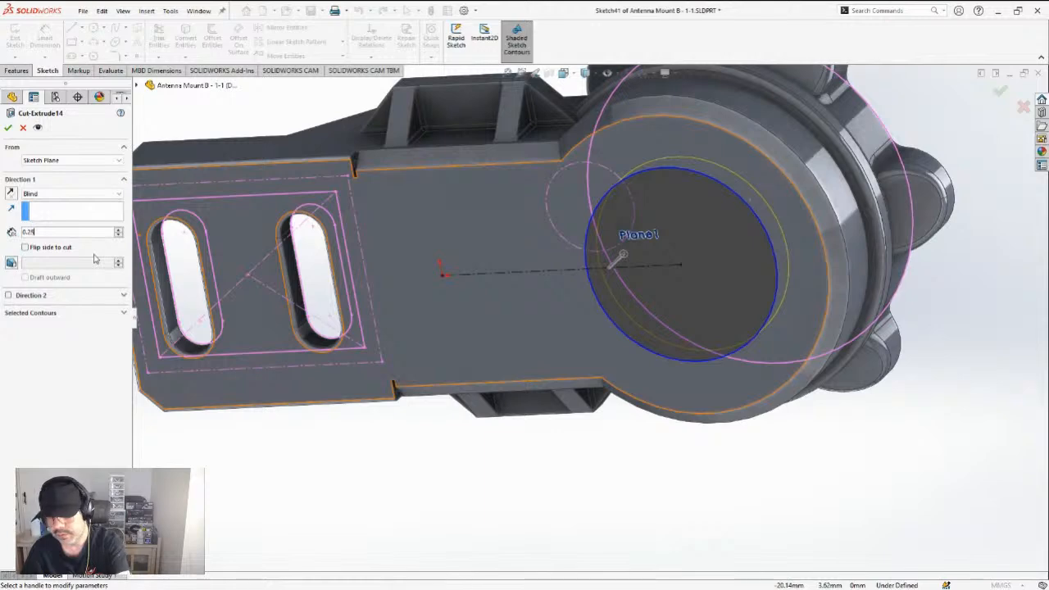
{"action": "key", "text": "Return"}
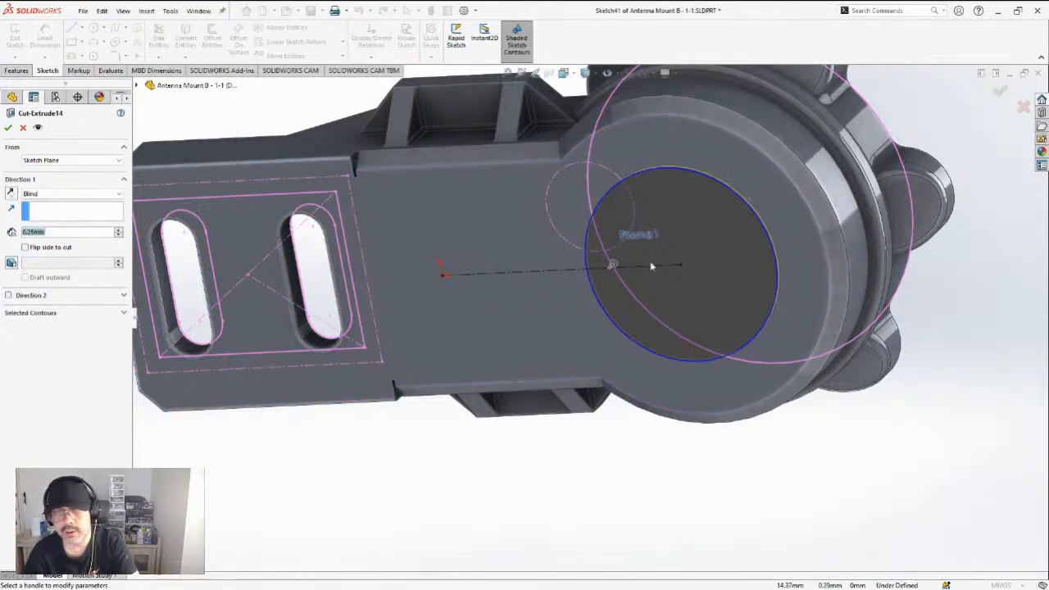
{"action": "middle_click_drag", "start_coordinate": [652, 266], "coordinate": [616, 241]}
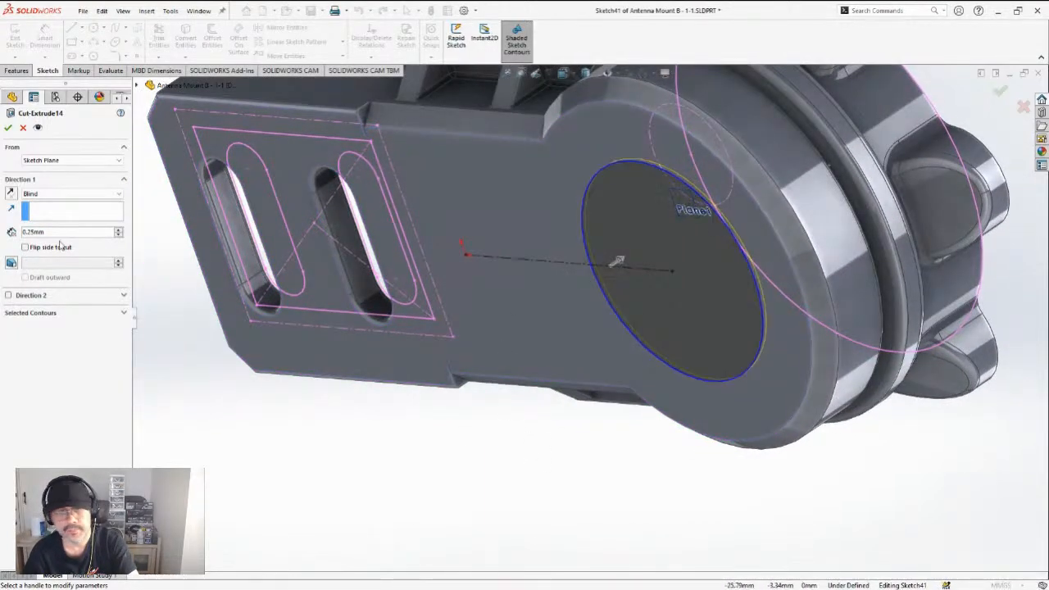
{"action": "left_click", "coordinate": [7, 128]}
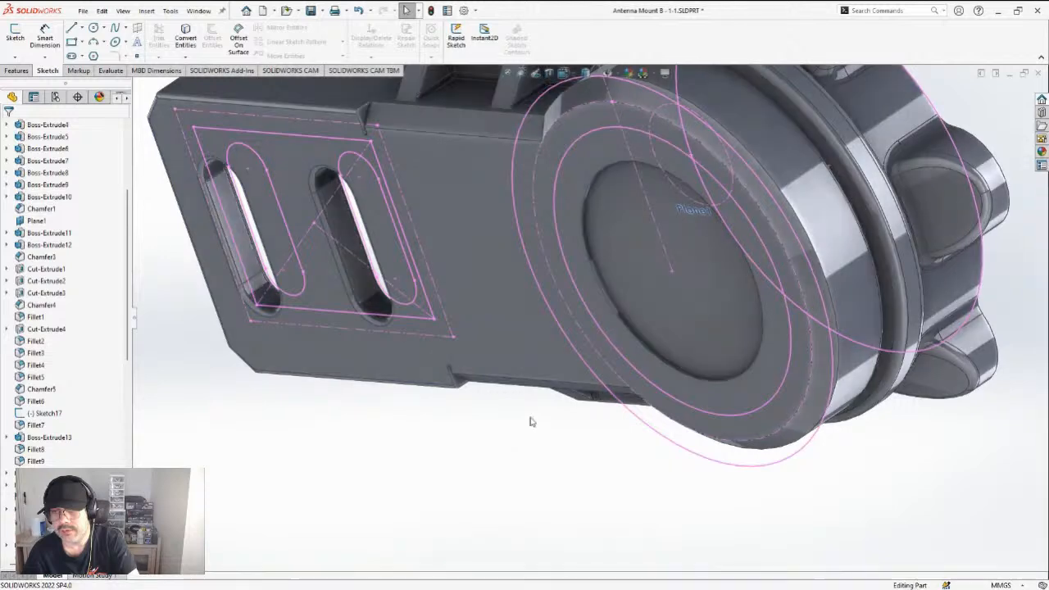
Examine the shallow round recess from several angles, highlighting the flat underside face and the recess floor
{"action": "middle_click_drag", "start_coordinate": [529, 421], "coordinate": [603, 301]}
{"action": "scroll", "coordinate": [630, 252], "scroll_direction": "down", "scroll_amount": 3}
{"action": "middle_click_drag", "start_coordinate": [612, 259], "coordinate": [569, 326]}
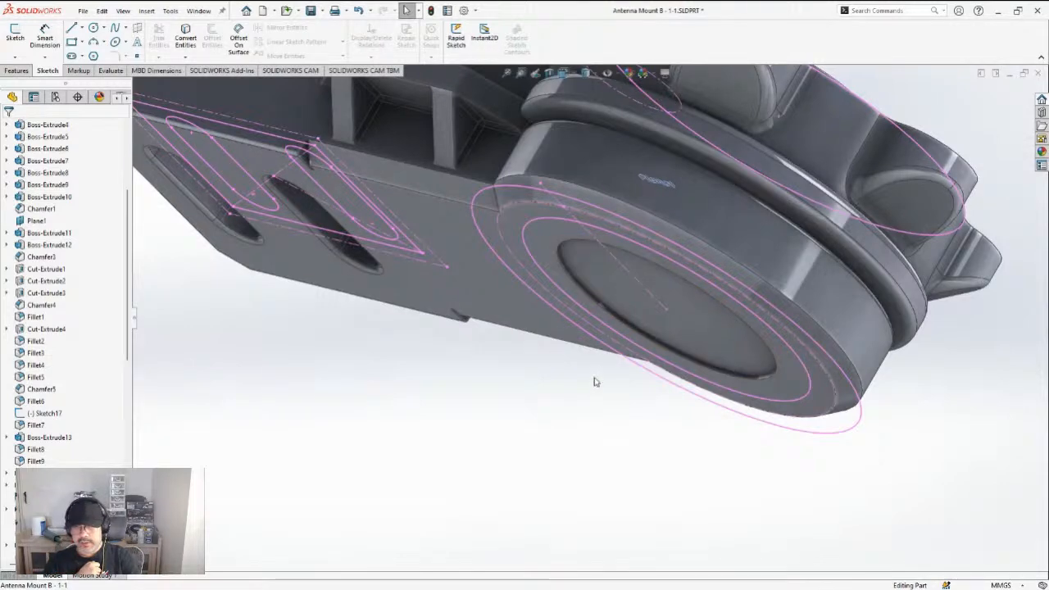
{"action": "middle_click_drag", "start_coordinate": [596, 382], "coordinate": [630, 350]}
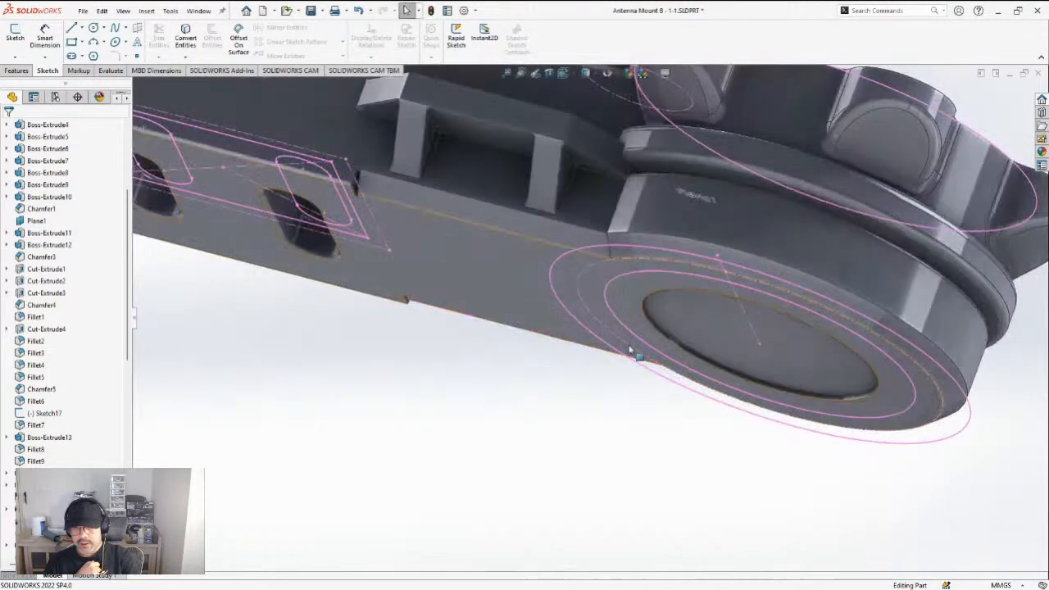
{"action": "left_click", "coordinate": [536, 324]}
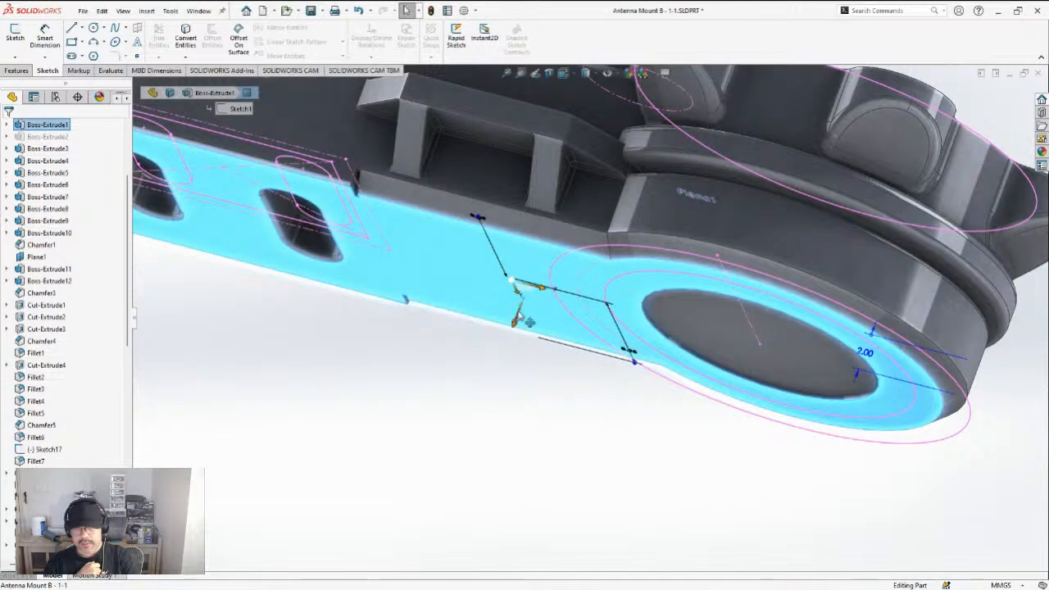
{"action": "left_click", "coordinate": [692, 323]}
{"action": "scroll", "coordinate": [679, 377], "scroll_direction": "down", "scroll_amount": 2}
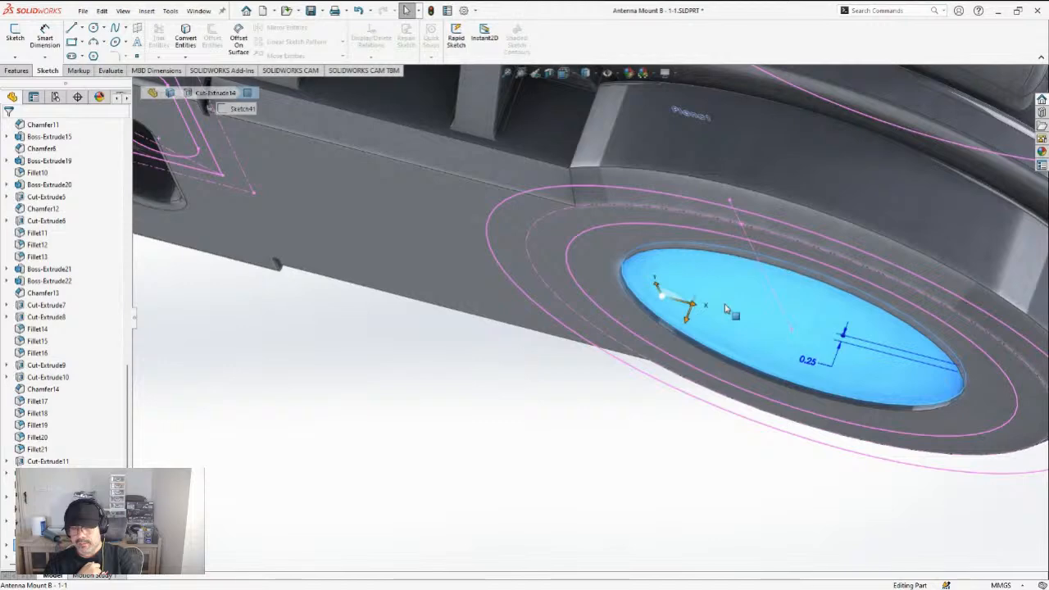
{"action": "mouse_move", "coordinate": [725, 308]}
{"action": "middle_mouse_down"}
{"action": "mouse_move", "coordinate": [744, 334]}
{"action": "mouse_move", "coordinate": [735, 318]}
{"action": "middle_mouse_up"}
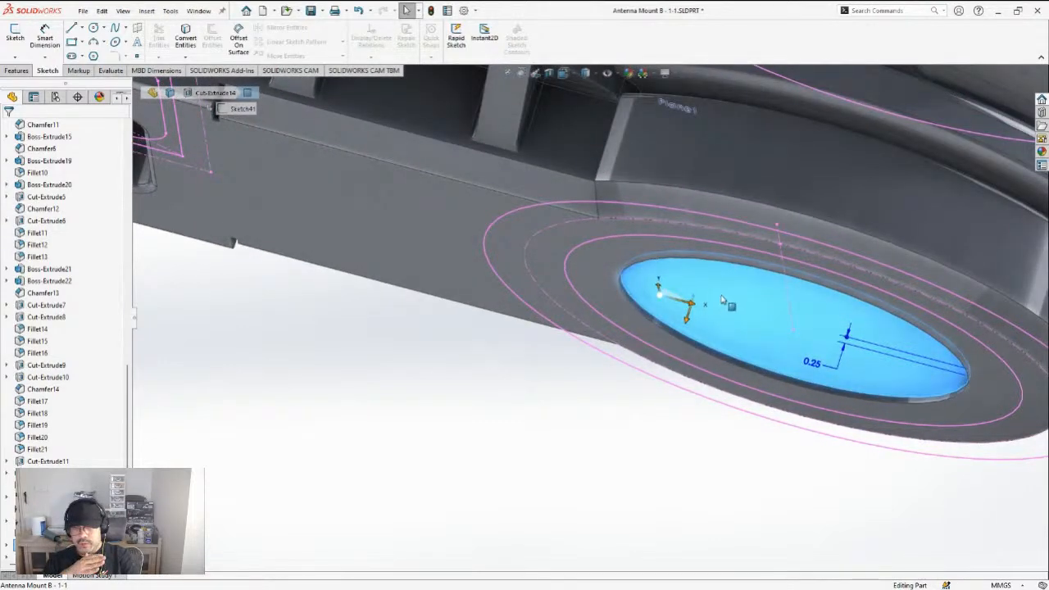
{"action": "middle_click_drag", "start_coordinate": [715, 295], "coordinate": [713, 268]}
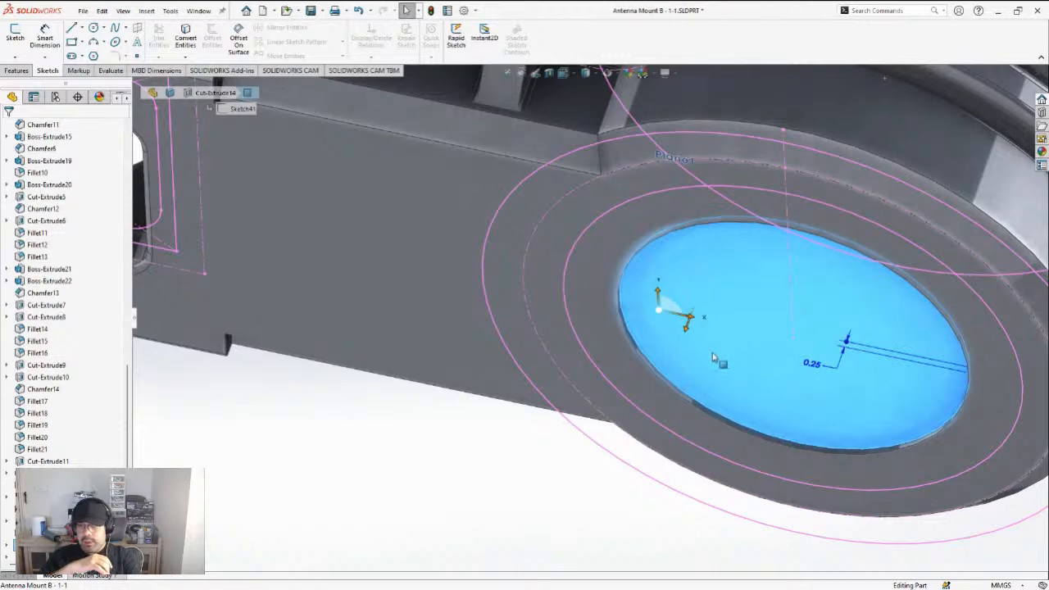
{"action": "middle_click_drag", "start_coordinate": [714, 361], "coordinate": [707, 390]}
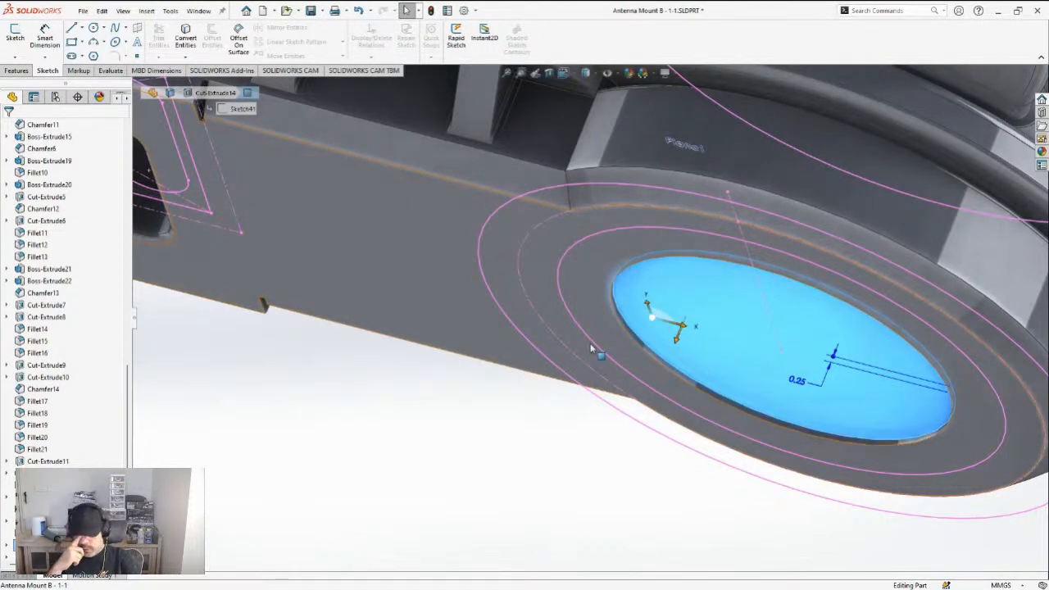
{"action": "scroll", "coordinate": [609, 331], "scroll_direction": "up", "scroll_amount": 4}
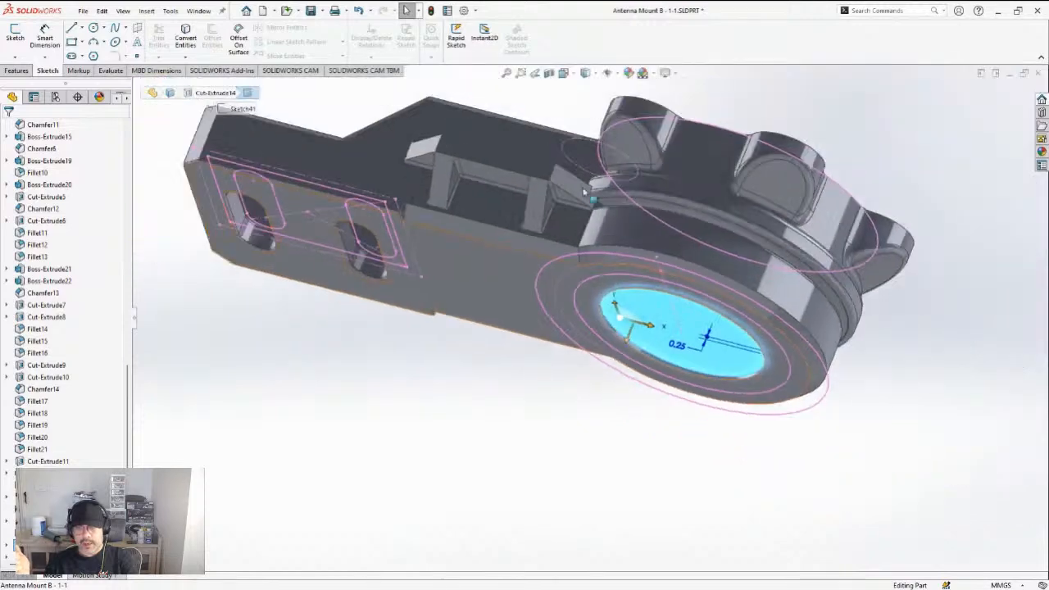
{"action": "scroll", "coordinate": [587, 194], "scroll_direction": "down", "scroll_amount": 2}
{"action": "scroll", "coordinate": [653, 396], "scroll_direction": "down", "scroll_amount": 3}
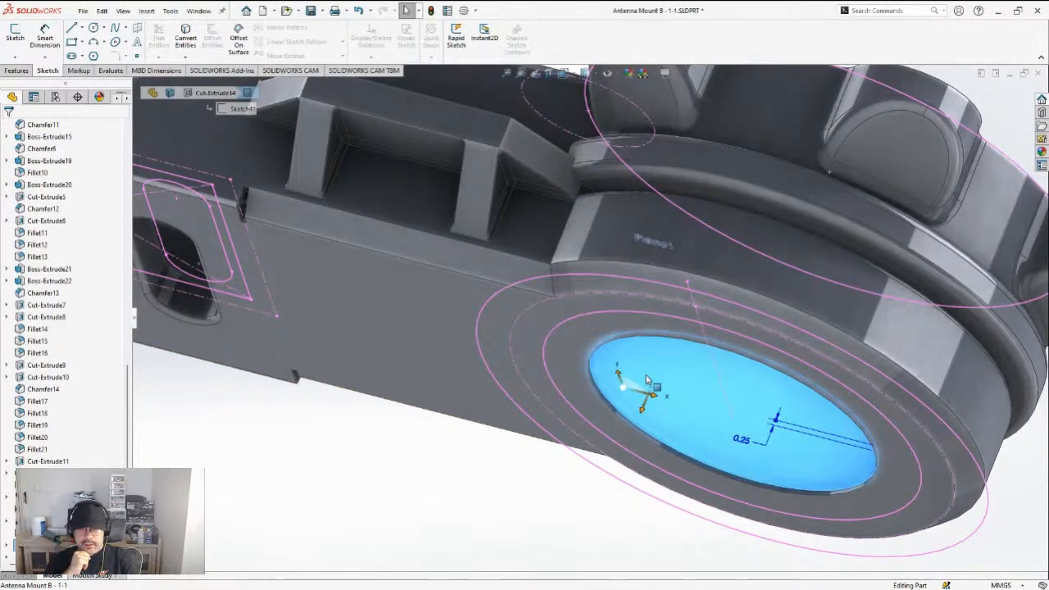
{"action": "middle_click_drag", "start_coordinate": [658, 374], "coordinate": [648, 350]}
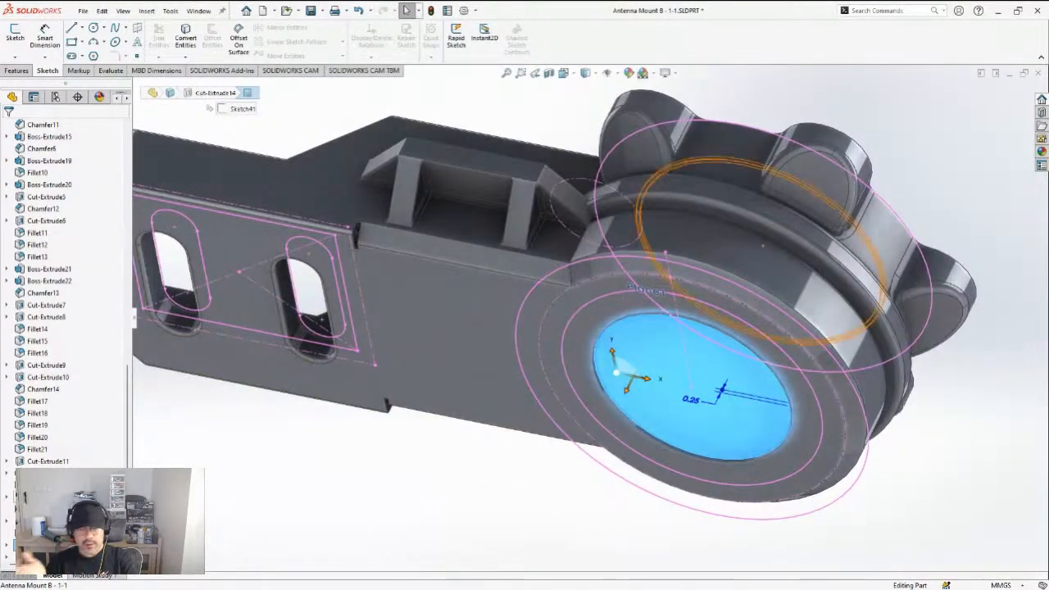
{"action": "scroll", "coordinate": [621, 415], "scroll_direction": "up", "scroll_amount": 1}
{"action": "scroll", "coordinate": [721, 396], "scroll_direction": "down", "scroll_amount": 2}
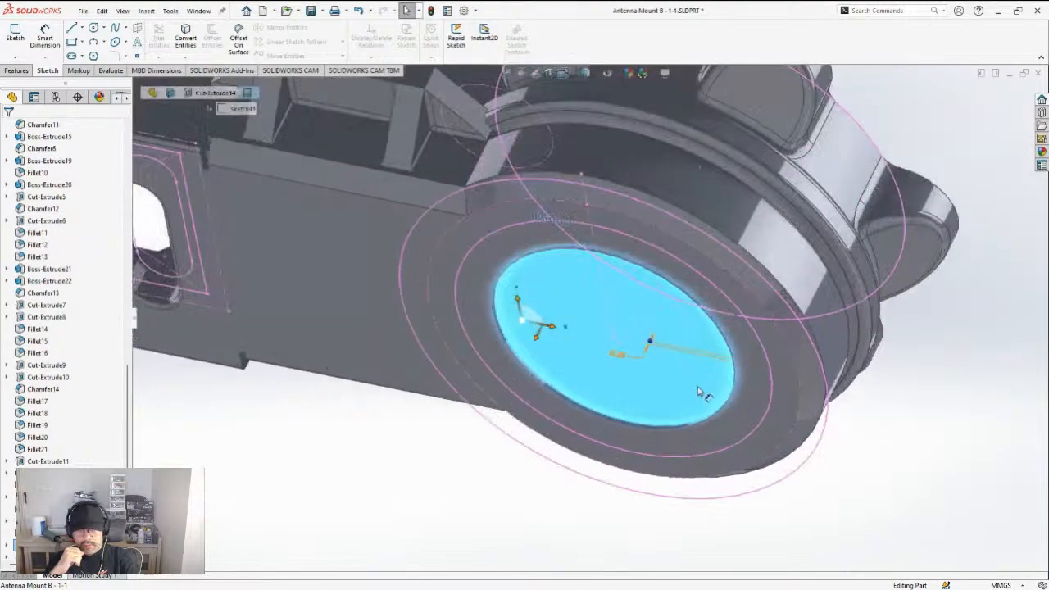
{"action": "middle_click_drag", "start_coordinate": [628, 382], "coordinate": [607, 314]}
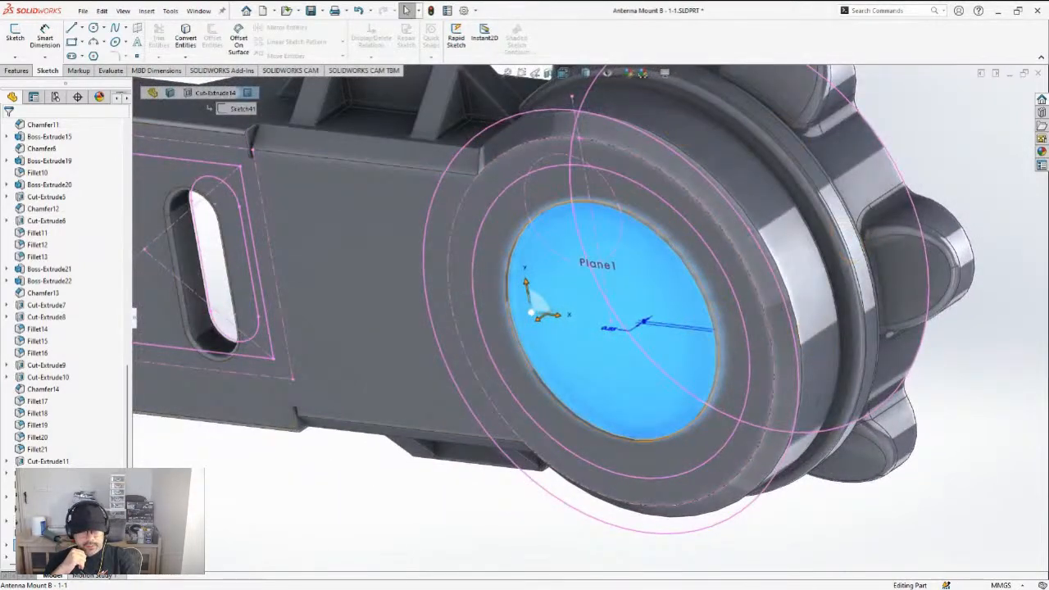
Edit the round bore cut to end at an offset from a surface, with a 2 mm offset
{"action": "right_click", "coordinate": [51, 545]}
{"action": "left_click", "coordinate": [58, 334]}
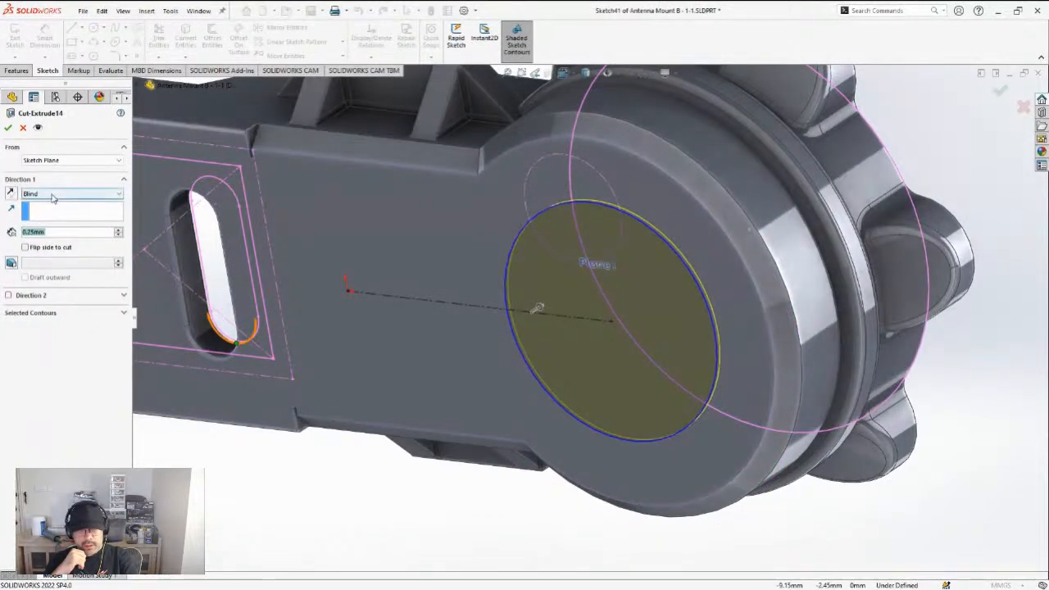
{"action": "left_click", "coordinate": [51, 196]}
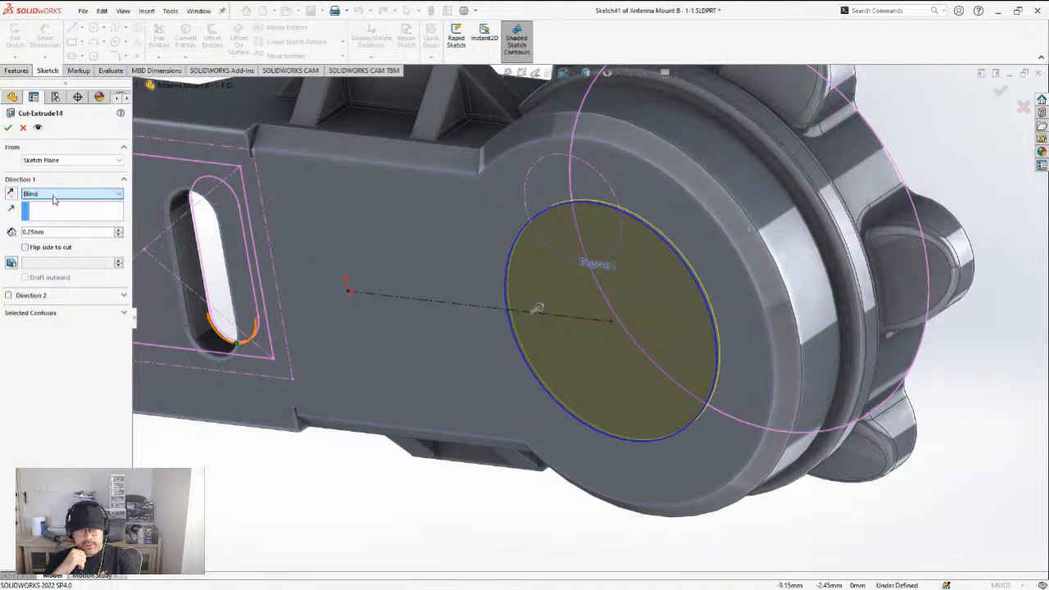
{"action": "left_click", "coordinate": [43, 249]}
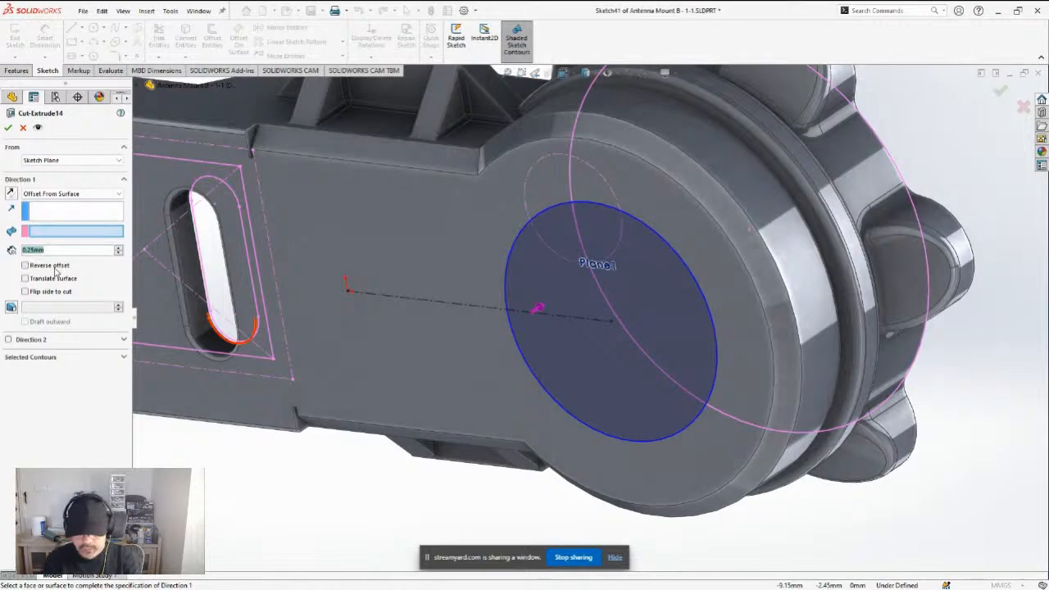
{"action": "type", "text": "2"}
{"action": "key", "text": "Return"}
Choose the flat face around the small round holes on the mount's opposite side as the offset surface and accept the cut
{"action": "scroll", "coordinate": [629, 251], "scroll_direction": "up", "scroll_amount": 3}
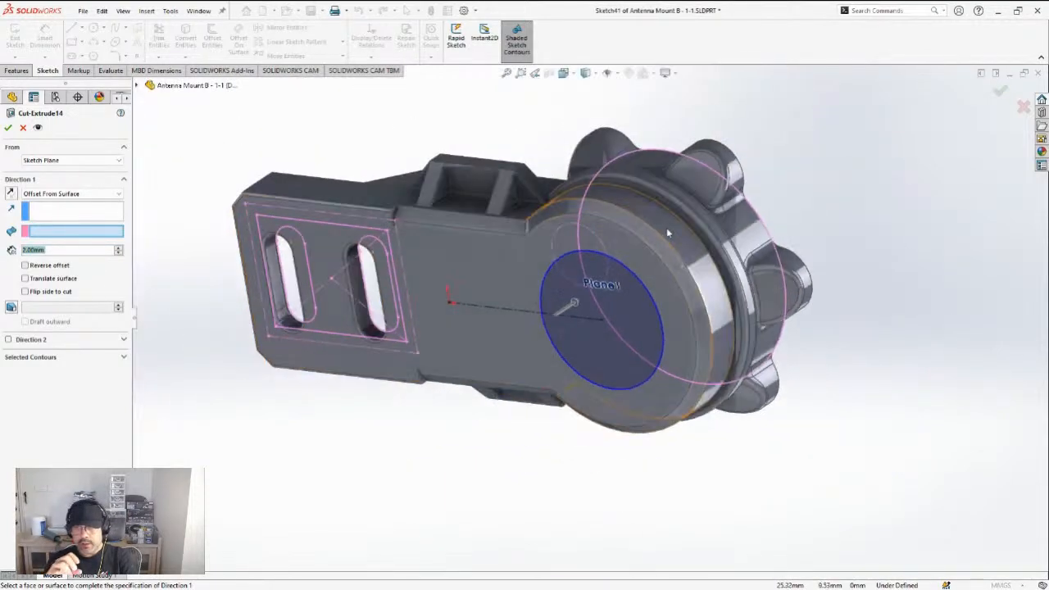
{"action": "middle_click_drag", "start_coordinate": [666, 227], "coordinate": [549, 279]}
{"action": "scroll", "coordinate": [496, 263], "scroll_direction": "down", "scroll_amount": 5}
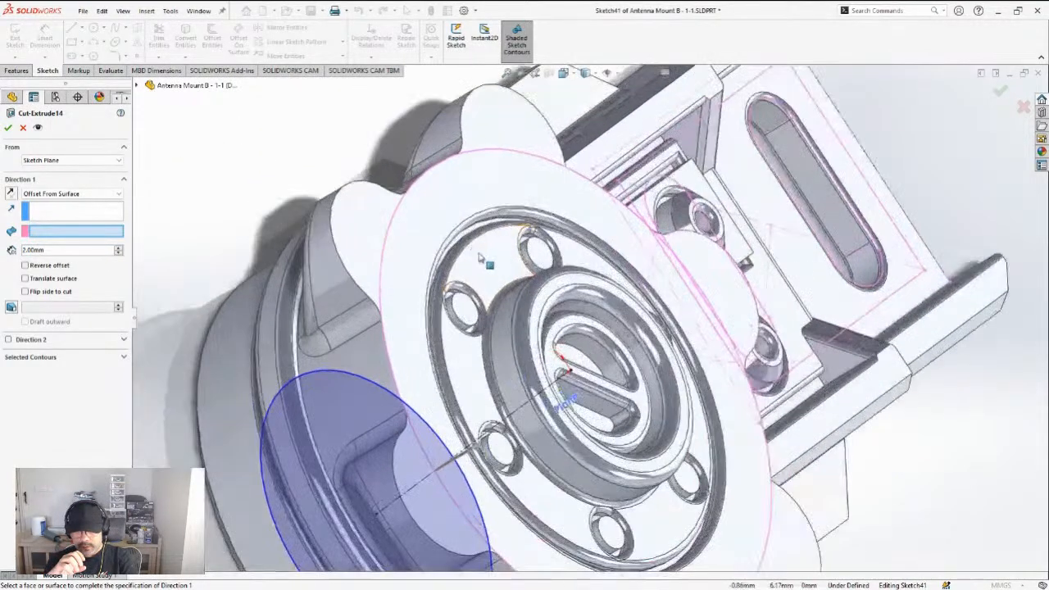
{"action": "left_click", "coordinate": [468, 301]}
{"action": "middle_click_drag", "start_coordinate": [467, 301], "coordinate": [488, 324]}
{"action": "scroll", "coordinate": [480, 293], "scroll_direction": "up", "scroll_amount": 5}
{"action": "scroll", "coordinate": [538, 416], "scroll_direction": "down", "scroll_amount": 5}
{"action": "middle_click_drag", "start_coordinate": [538, 416], "coordinate": [550, 335]}
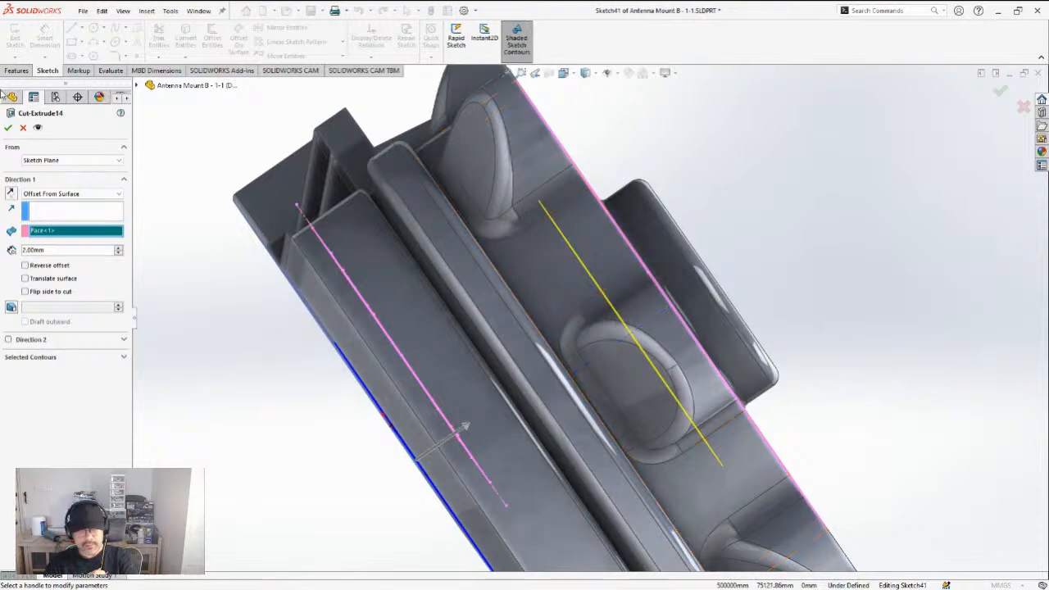
{"action": "left_click", "coordinate": [8, 128]}
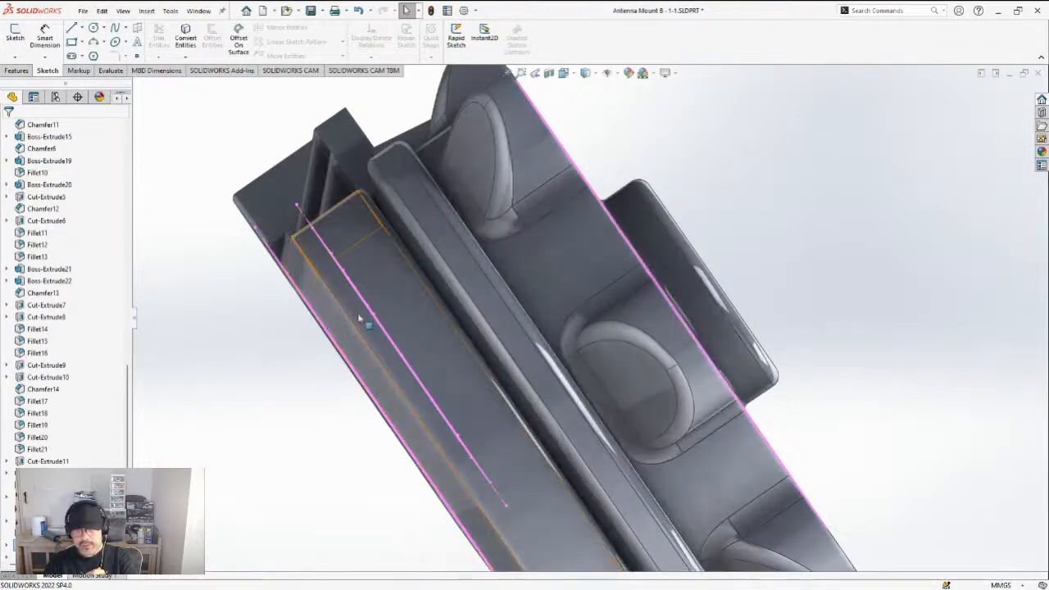
Inspect the inside of the deep round bore from several angles and highlight its floor face
{"action": "middle_click_drag", "start_coordinate": [356, 316], "coordinate": [616, 303]}
{"action": "scroll", "coordinate": [399, 275], "scroll_direction": "up", "scroll_amount": 2}
{"action": "left_click", "coordinate": [604, 347]}
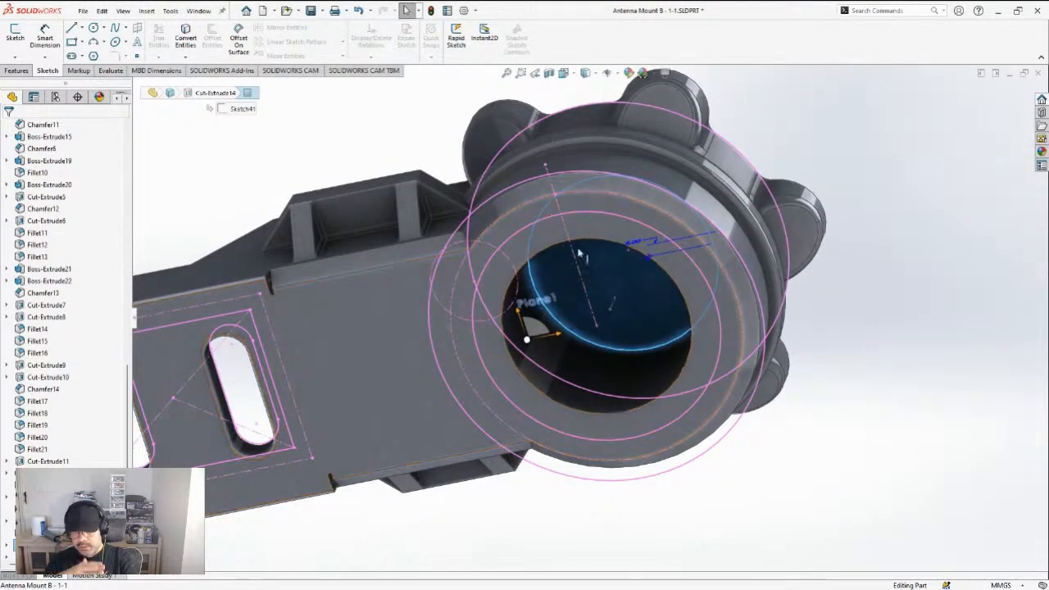
{"action": "mouse_move", "coordinate": [576, 226]}
{"action": "middle_mouse_down"}
{"action": "mouse_move", "coordinate": [573, 283]}
{"action": "mouse_move", "coordinate": [566, 231]}
{"action": "mouse_move", "coordinate": [524, 311]}
{"action": "mouse_move", "coordinate": [573, 217]}
{"action": "mouse_move", "coordinate": [602, 192]}
{"action": "mouse_move", "coordinate": [566, 172]}
{"action": "middle_mouse_up"}
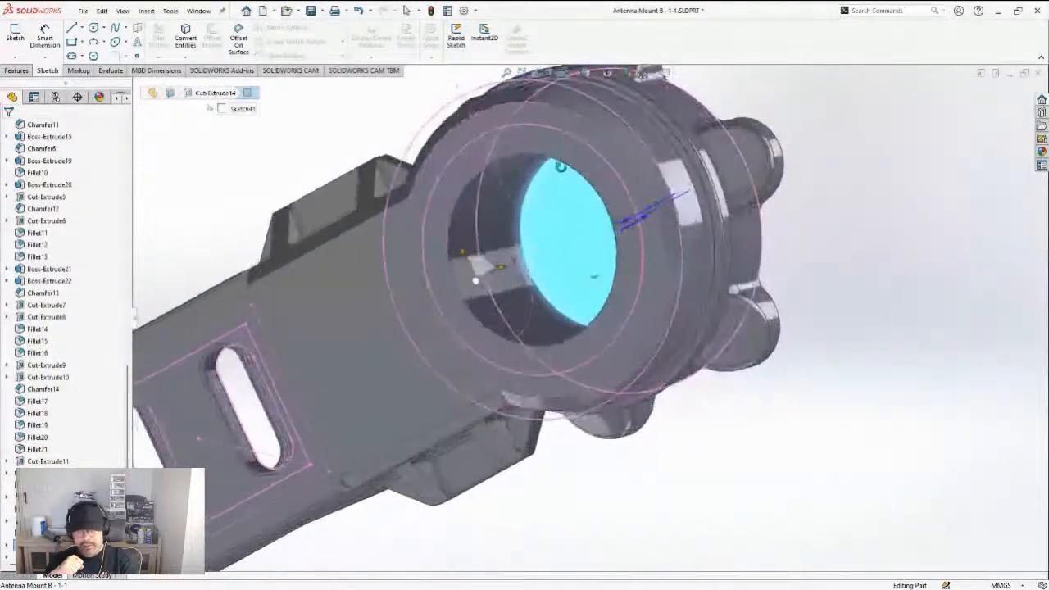
{"action": "middle_click_drag", "start_coordinate": [483, 264], "coordinate": [465, 277]}
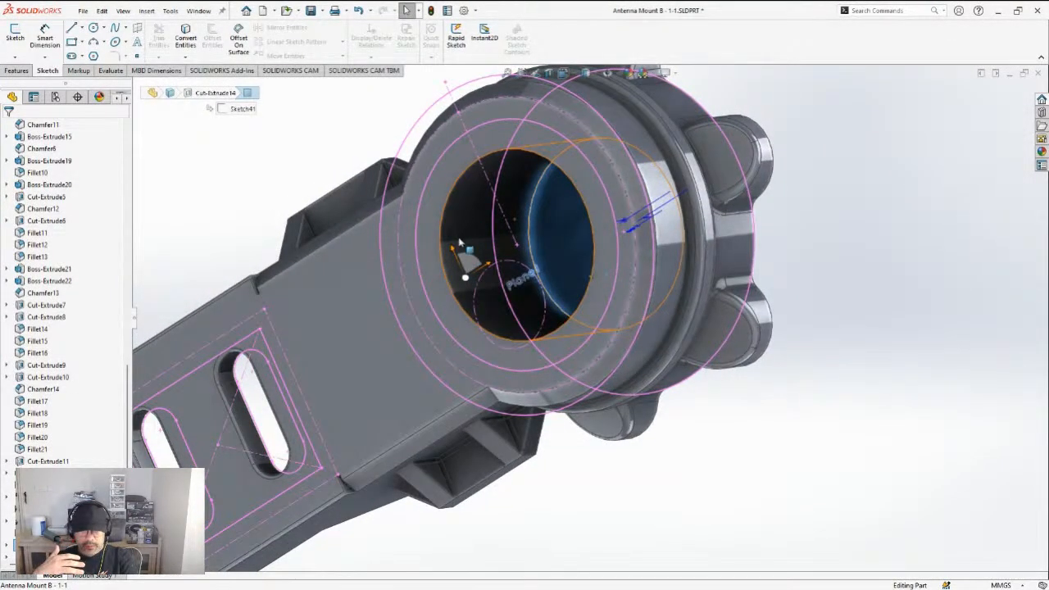
{"action": "middle_click_drag", "start_coordinate": [477, 220], "coordinate": [396, 347]}
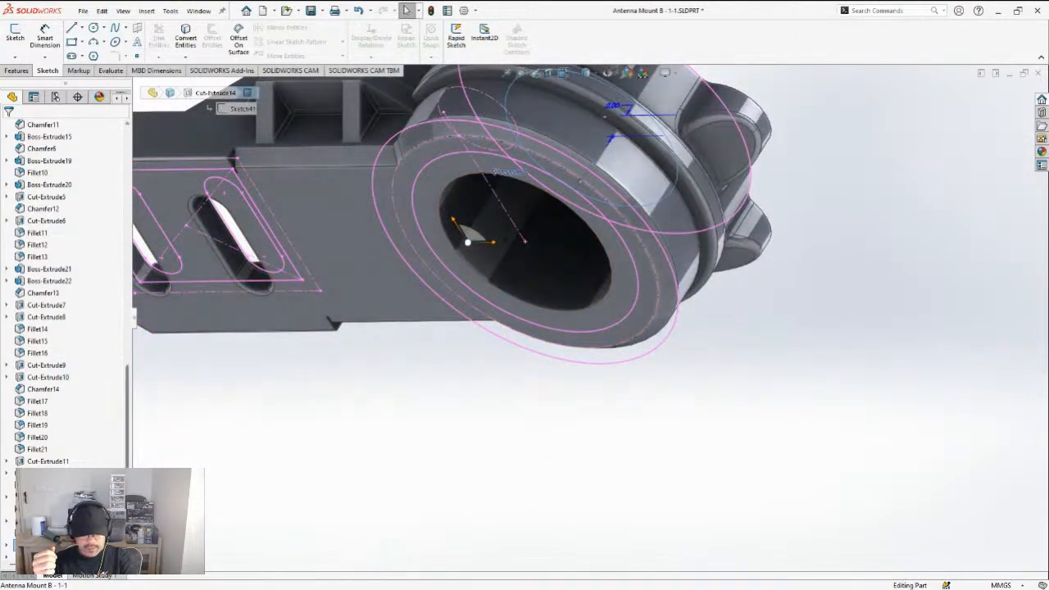
Restore the underside pocket between the slots and the round bore, and select the fillet along its slot-side edge
{"action": "left_click_drag", "start_coordinate": [127, 495], "coordinate": [127, 510]}
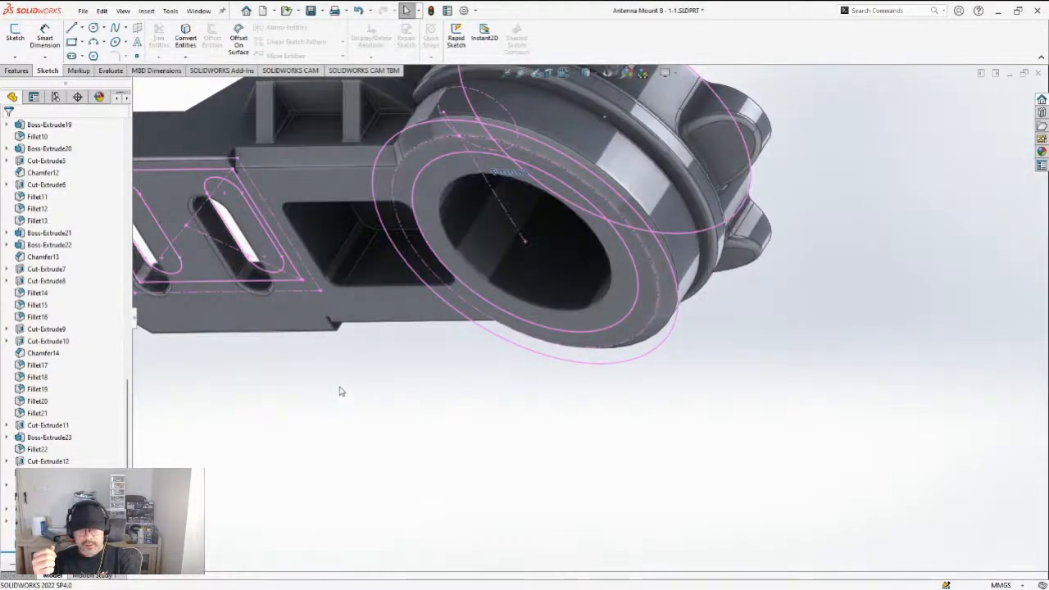
{"action": "scroll", "coordinate": [384, 291], "scroll_direction": "up", "scroll_amount": 3}
{"action": "scroll", "coordinate": [416, 320], "scroll_direction": "down", "scroll_amount": 4}
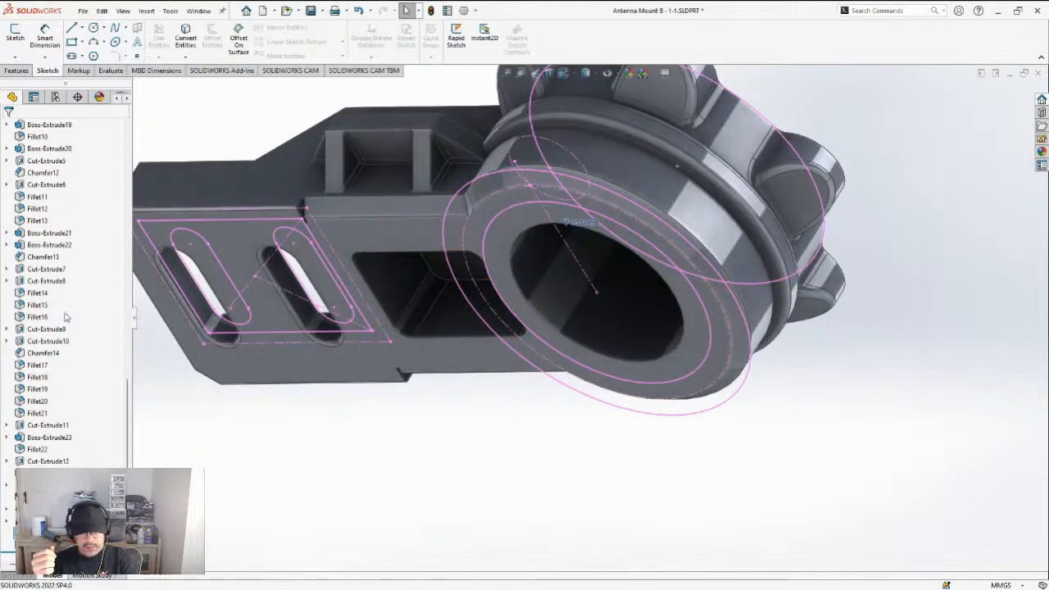
{"action": "scroll", "coordinate": [481, 480], "scroll_direction": "up", "scroll_amount": 2}
{"action": "scroll", "coordinate": [426, 330], "scroll_direction": "down", "scroll_amount": 5}
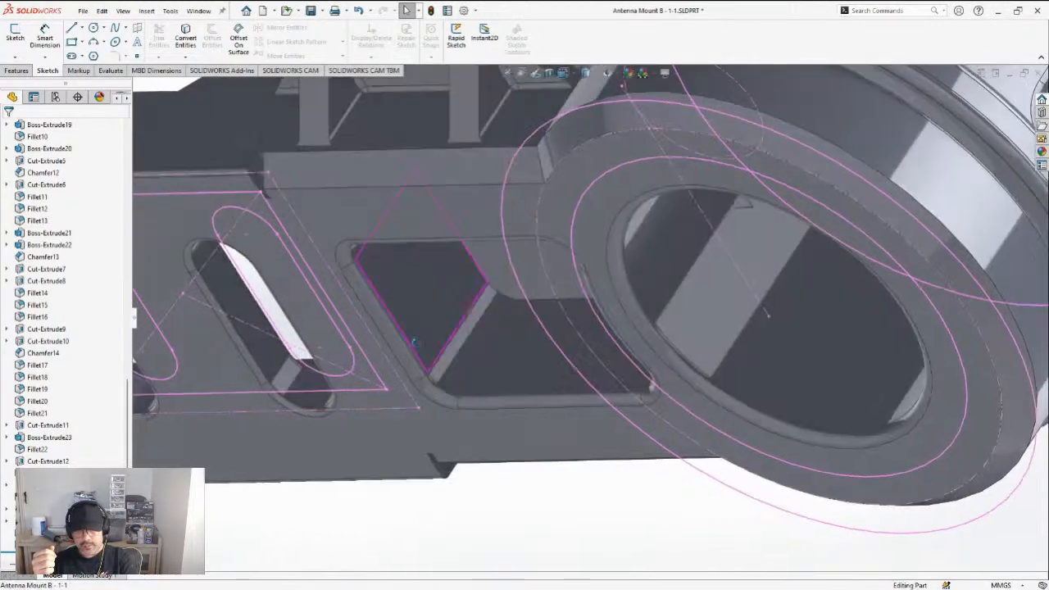
{"action": "left_click", "coordinate": [401, 344]}
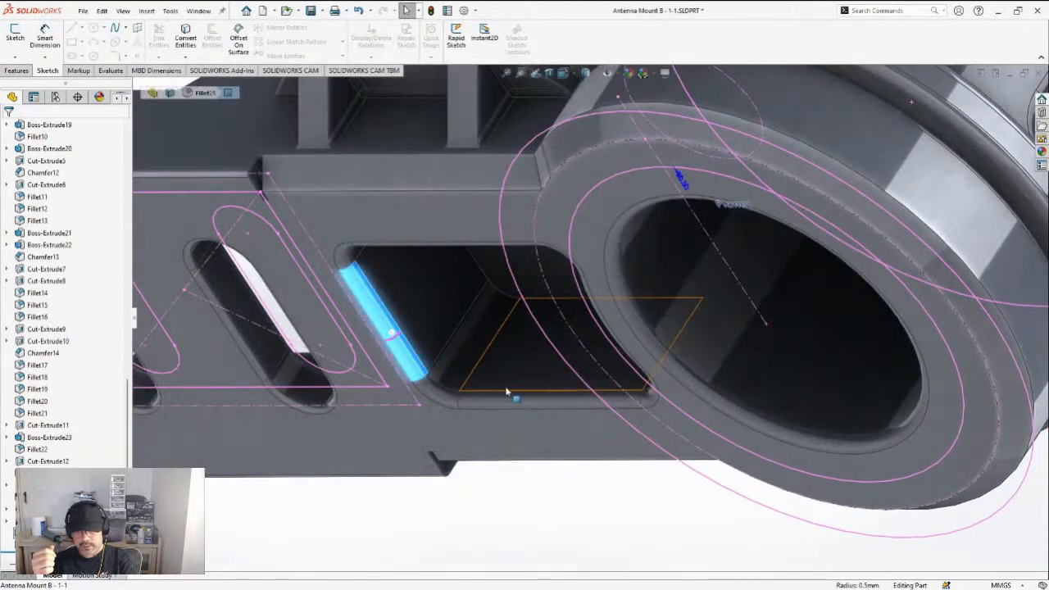
Examine the rim fillet around the deep round bore and the surrounding ring face from several angles
{"action": "left_click", "coordinate": [555, 402]}
{"action": "left_click", "coordinate": [705, 400]}
{"action": "middle_click_drag", "start_coordinate": [705, 399], "coordinate": [660, 428]}
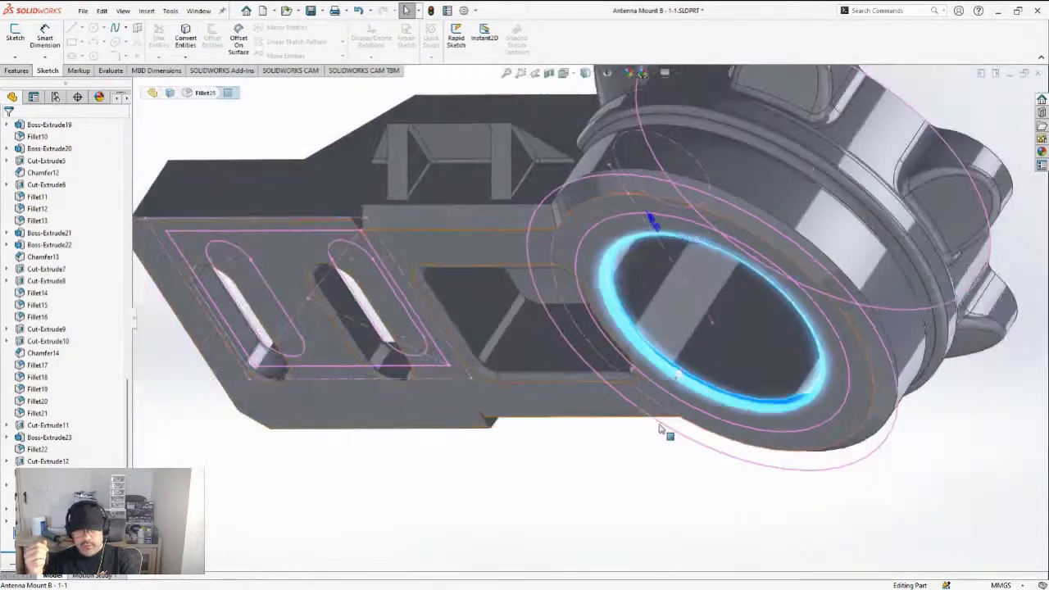
{"action": "scroll", "coordinate": [667, 300], "scroll_direction": "up", "scroll_amount": 1}
{"action": "scroll", "coordinate": [666, 300], "scroll_direction": "down", "scroll_amount": 3}
{"action": "middle_click_drag", "start_coordinate": [637, 319], "coordinate": [635, 378]}
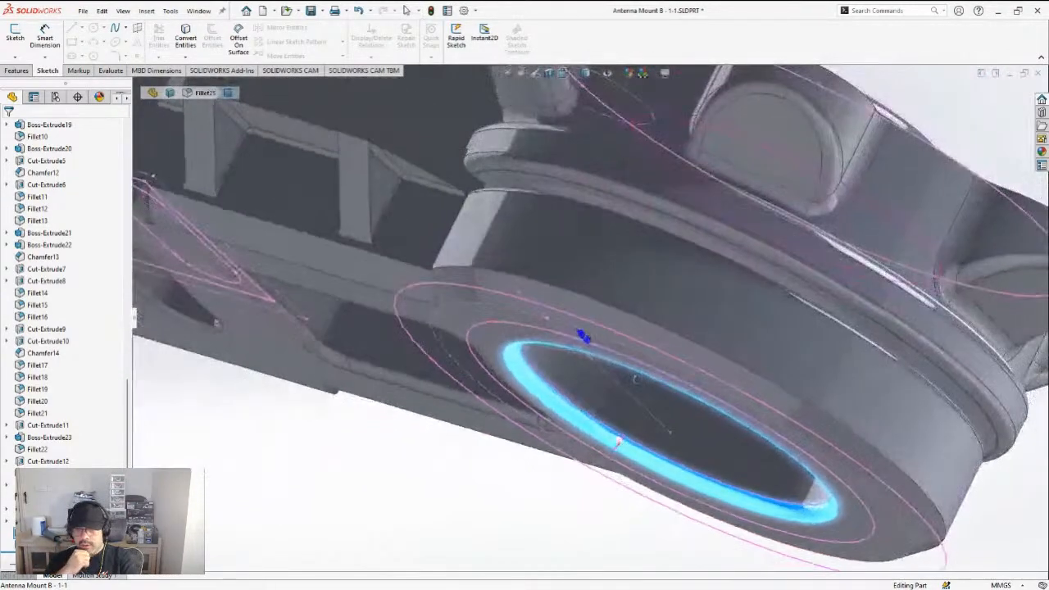
{"action": "middle_click_drag", "start_coordinate": [634, 501], "coordinate": [616, 484]}
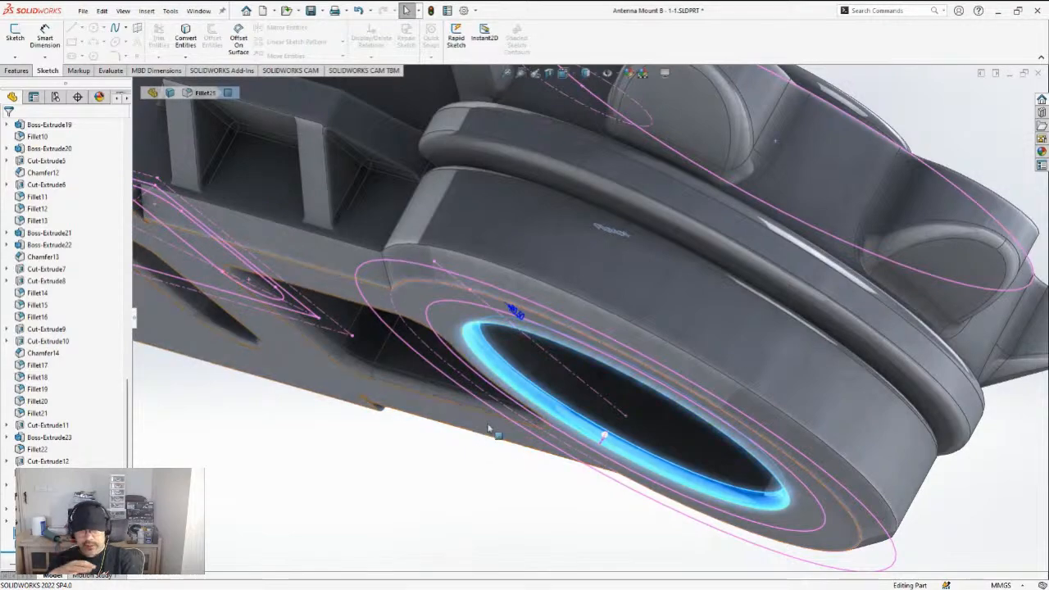
{"action": "middle_click_drag", "start_coordinate": [535, 388], "coordinate": [510, 373]}
{"action": "middle_click_drag", "start_coordinate": [511, 372], "coordinate": [513, 375]}
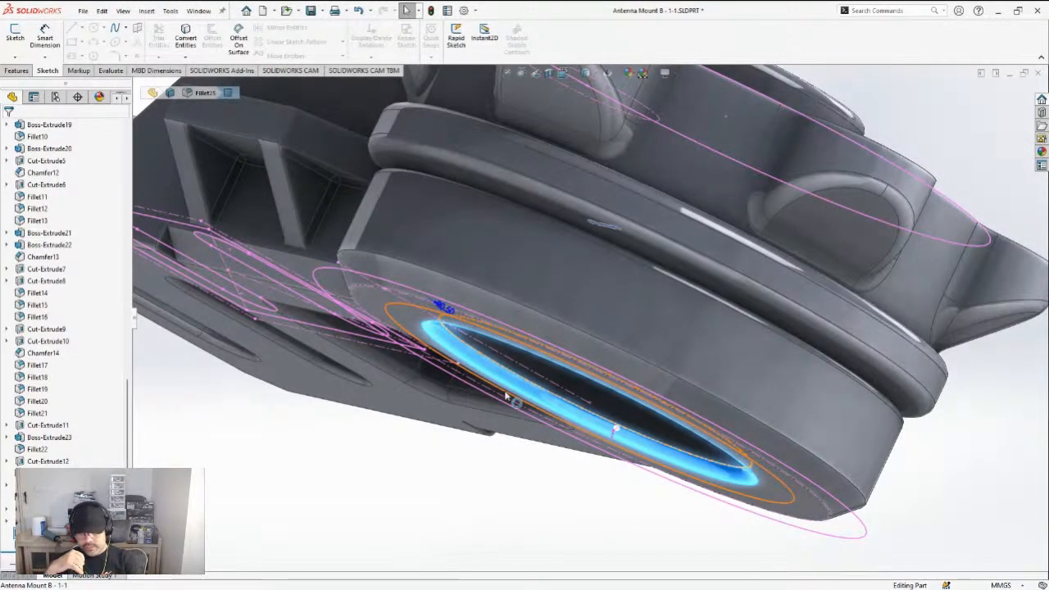
{"action": "middle_click_drag", "start_coordinate": [507, 396], "coordinate": [490, 332]}
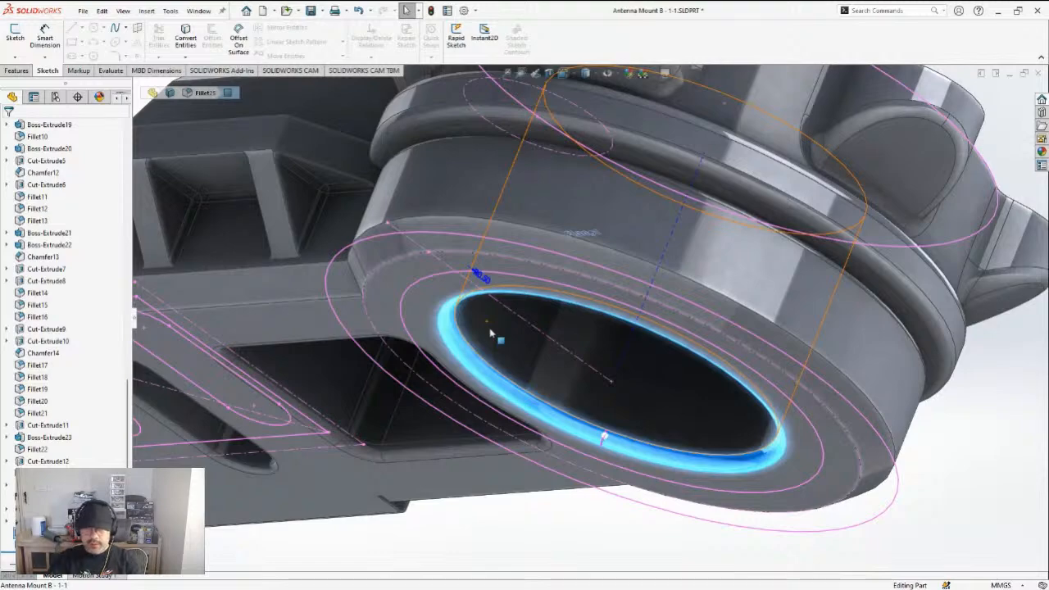
{"action": "scroll", "coordinate": [561, 438], "scroll_direction": "down", "scroll_amount": 6}
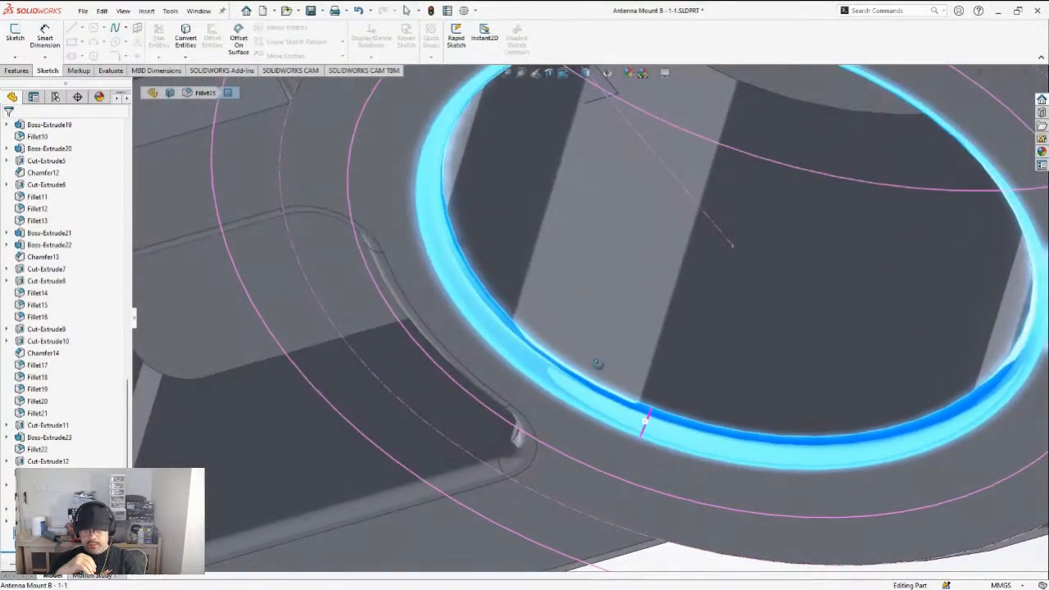
{"action": "middle_click_drag", "start_coordinate": [597, 364], "coordinate": [660, 431]}
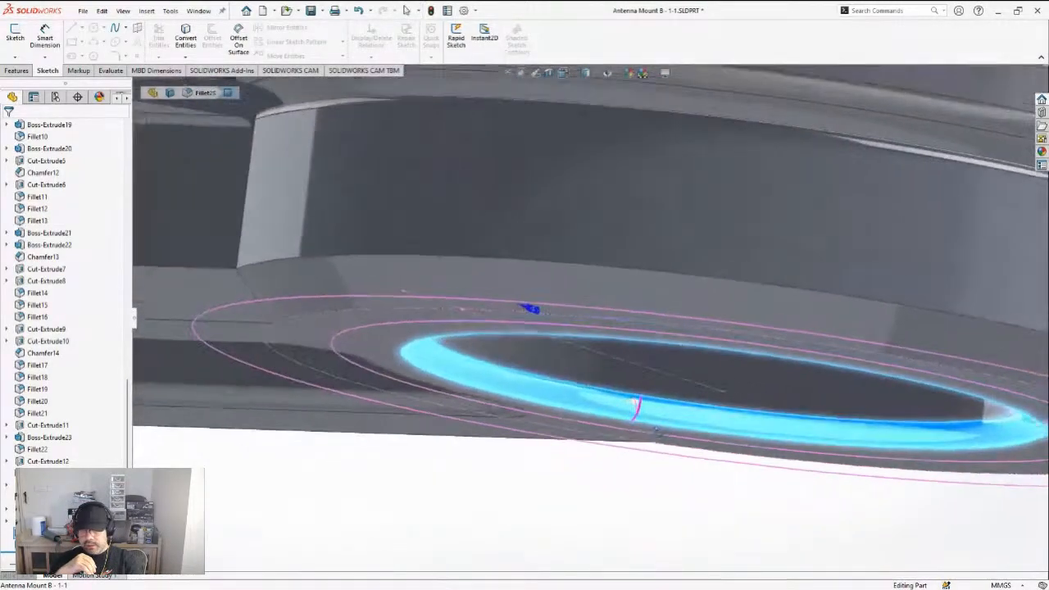
{"action": "scroll", "coordinate": [661, 430], "scroll_direction": "up", "scroll_amount": 2}
{"action": "scroll", "coordinate": [646, 394], "scroll_direction": "up", "scroll_amount": 1}
{"action": "scroll", "coordinate": [632, 334], "scroll_direction": "down", "scroll_amount": 1}
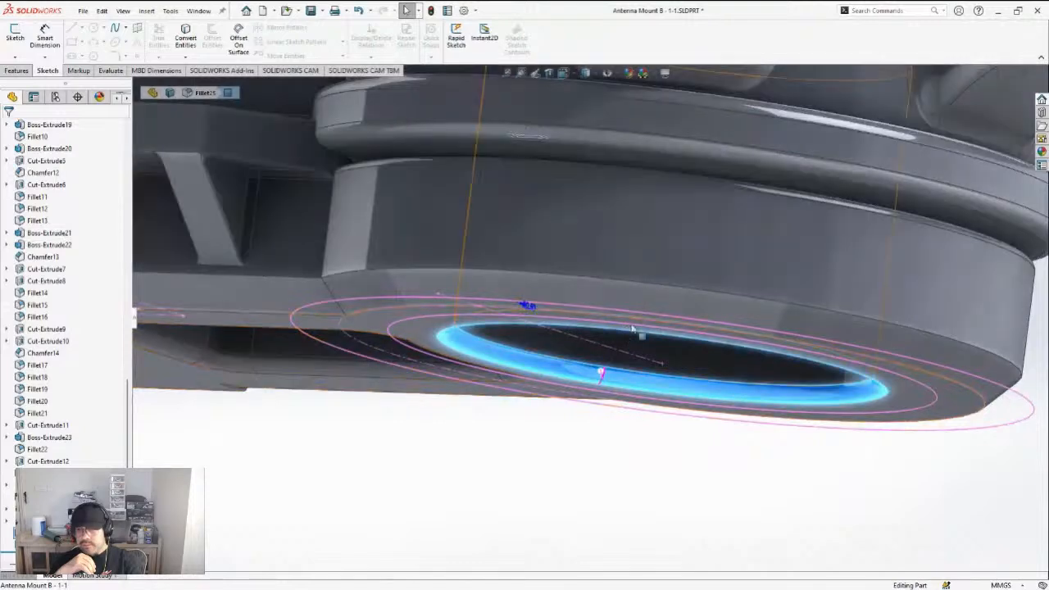
{"action": "middle_click_drag", "start_coordinate": [807, 213], "coordinate": [435, 245]}
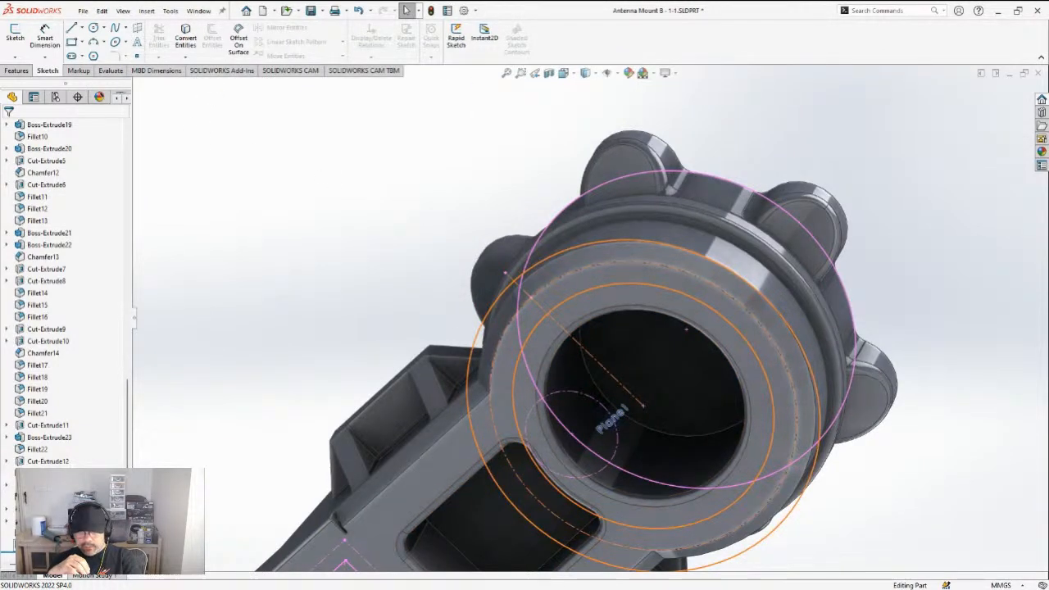
Open the sketch with the concentric circles around the round bore for editing, viewed face-on
{"action": "right_click", "coordinate": [41, 544]}
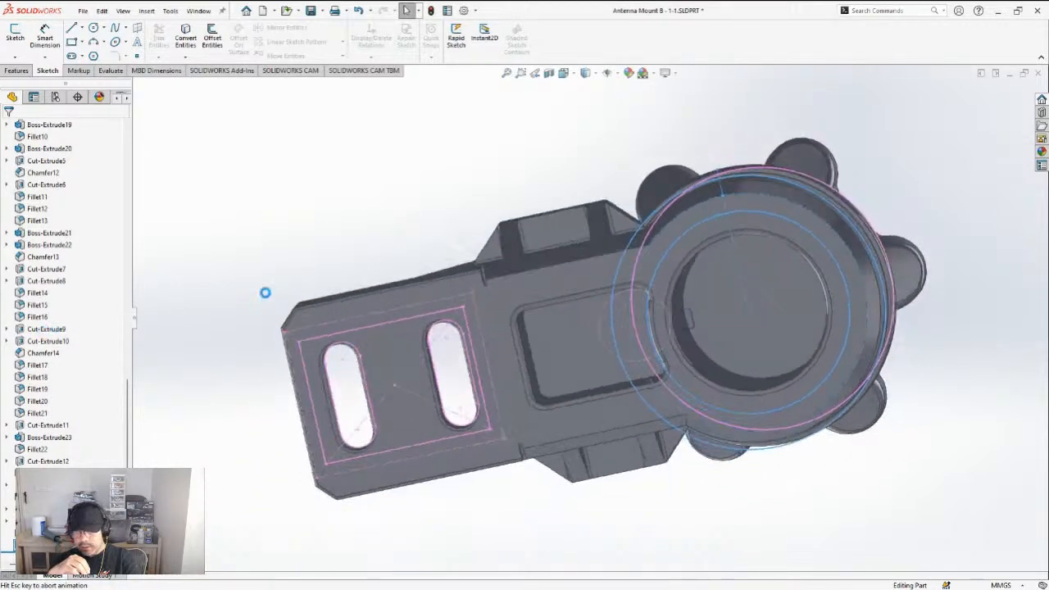
{"action": "scroll", "coordinate": [502, 230], "scroll_direction": "down", "scroll_amount": 3}
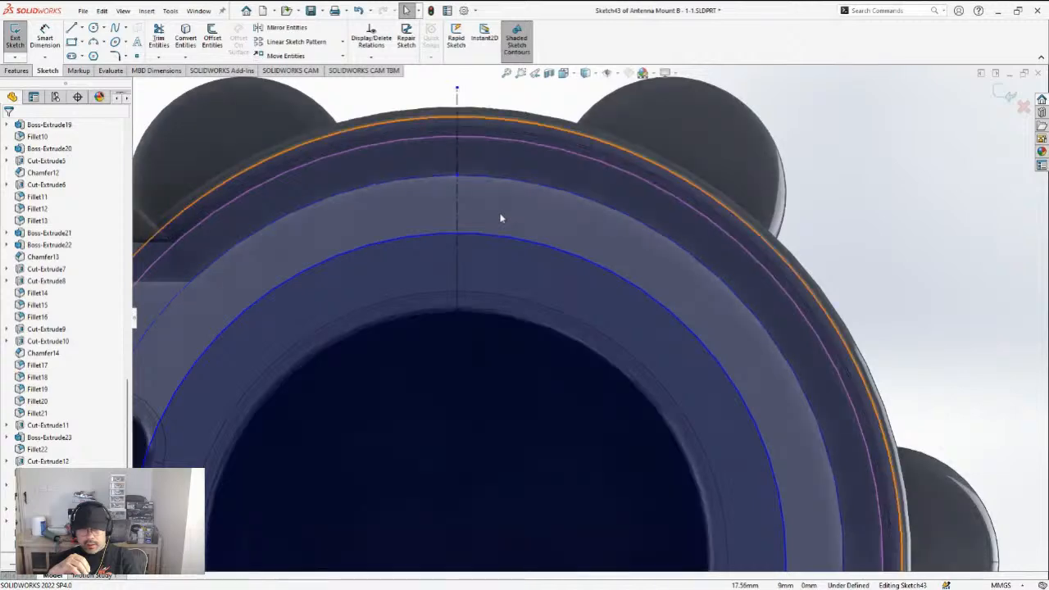
{"action": "scroll", "coordinate": [549, 211], "scroll_direction": "up", "scroll_amount": 2}
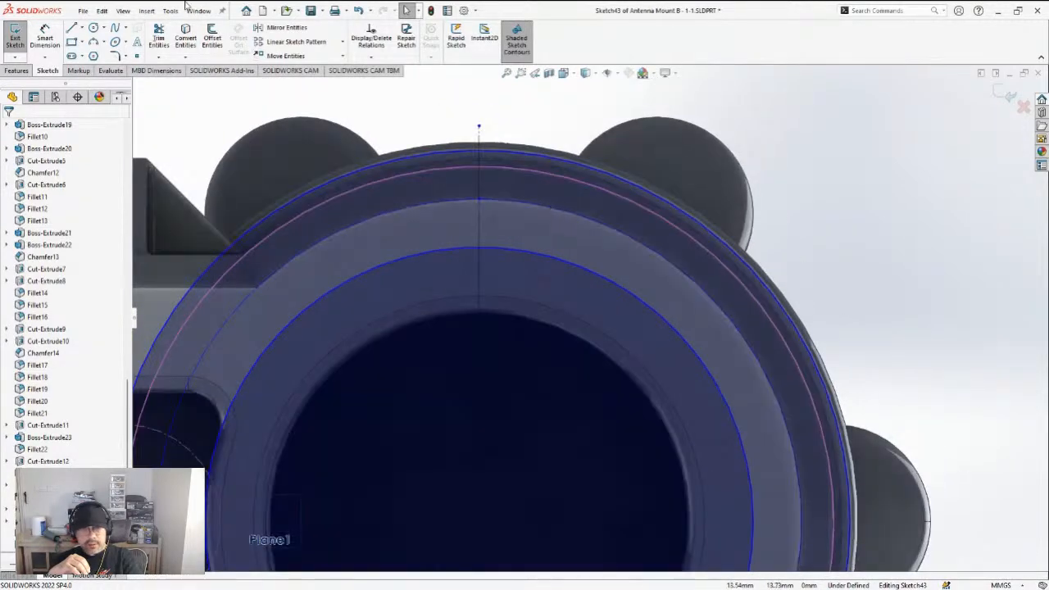
{"action": "left_click", "coordinate": [82, 30]}
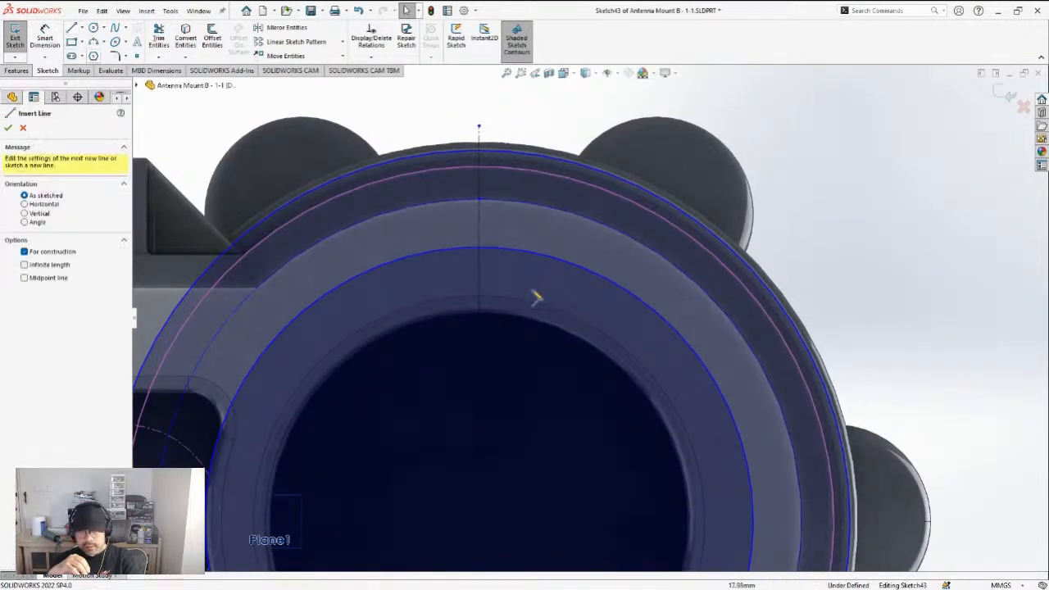
{"action": "left_click", "coordinate": [479, 313]}
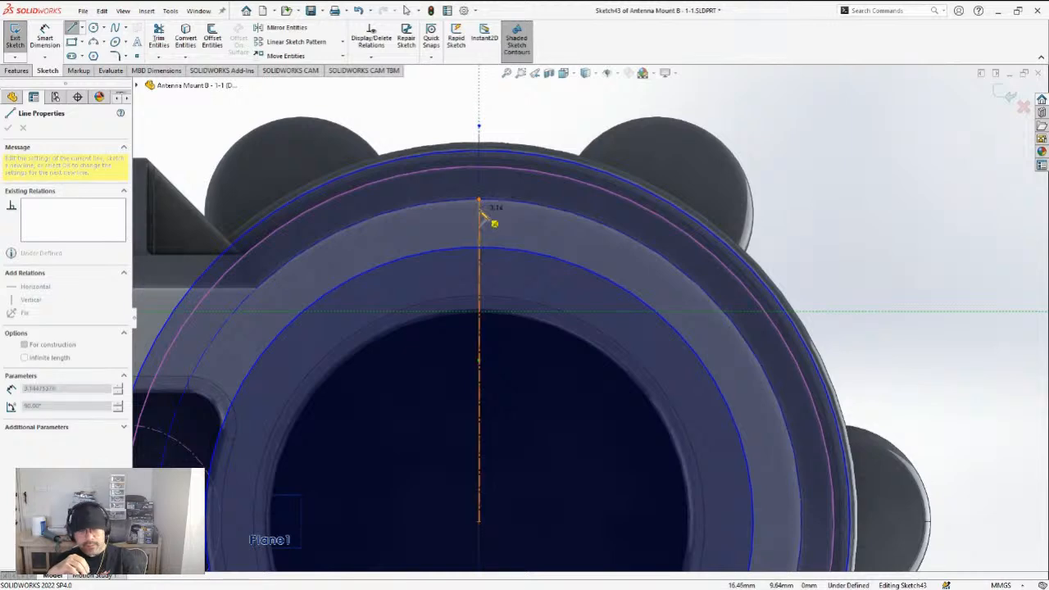
{"action": "key", "text": "Escape"}
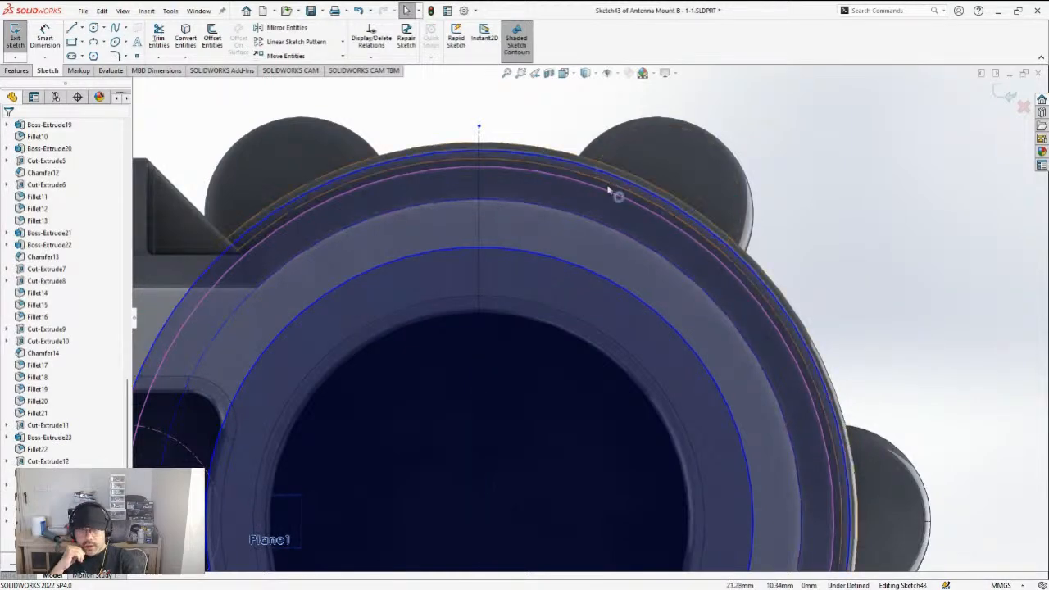
{"action": "left_click", "coordinate": [479, 172]}
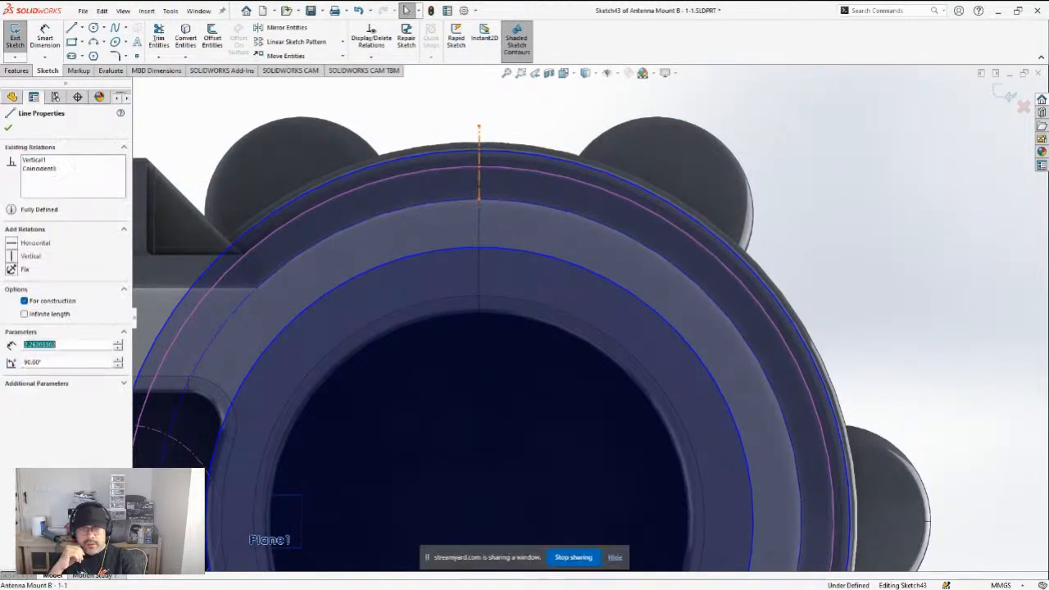
{"action": "left_click", "coordinate": [378, 116]}
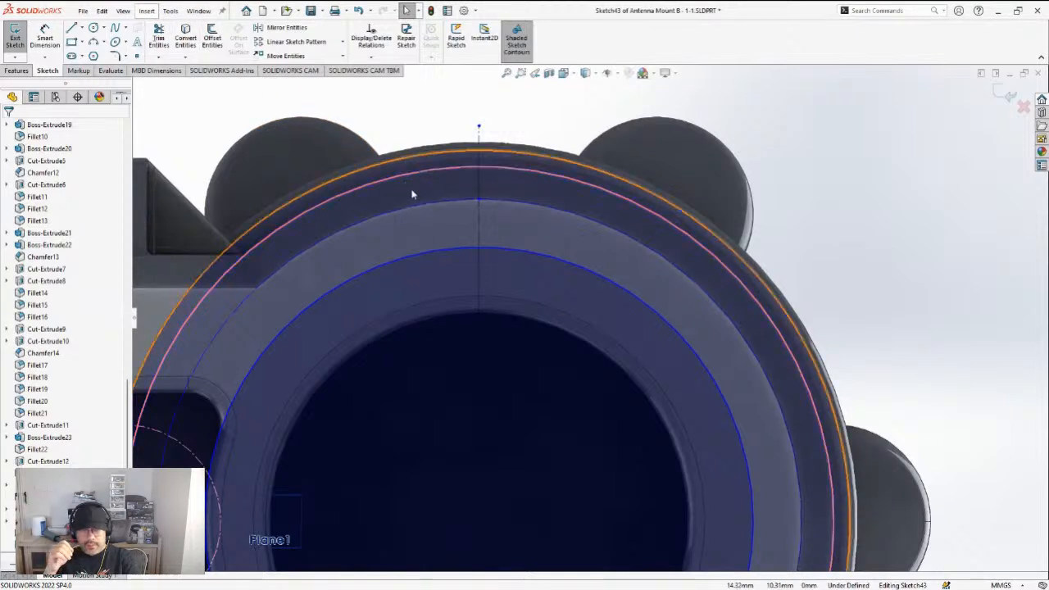
Offset both segments of the vertical centerline through the round bore bi-directionally by 2 mm
{"action": "left_click", "coordinate": [212, 38]}
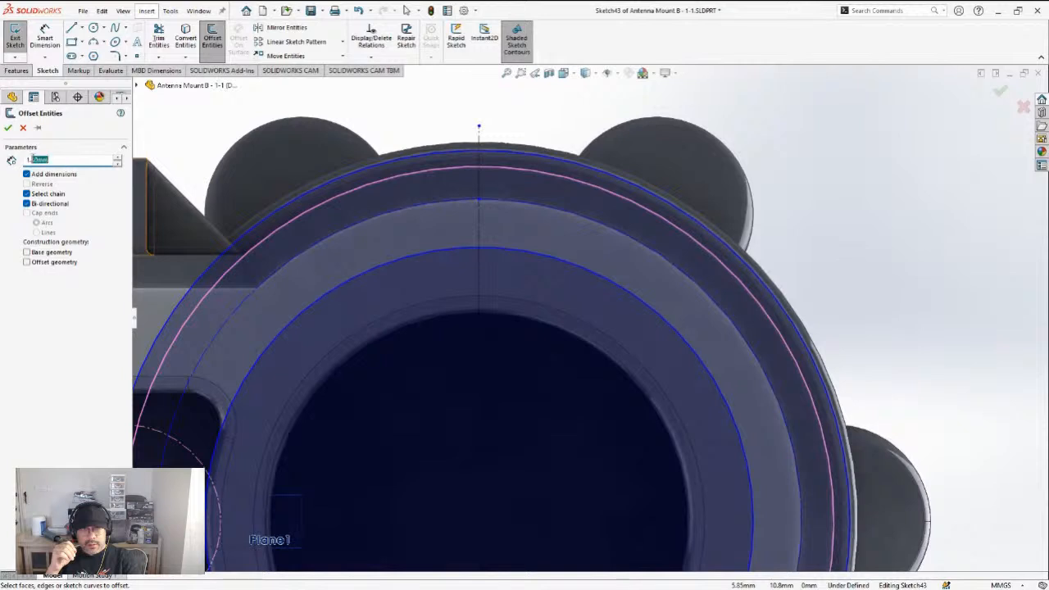
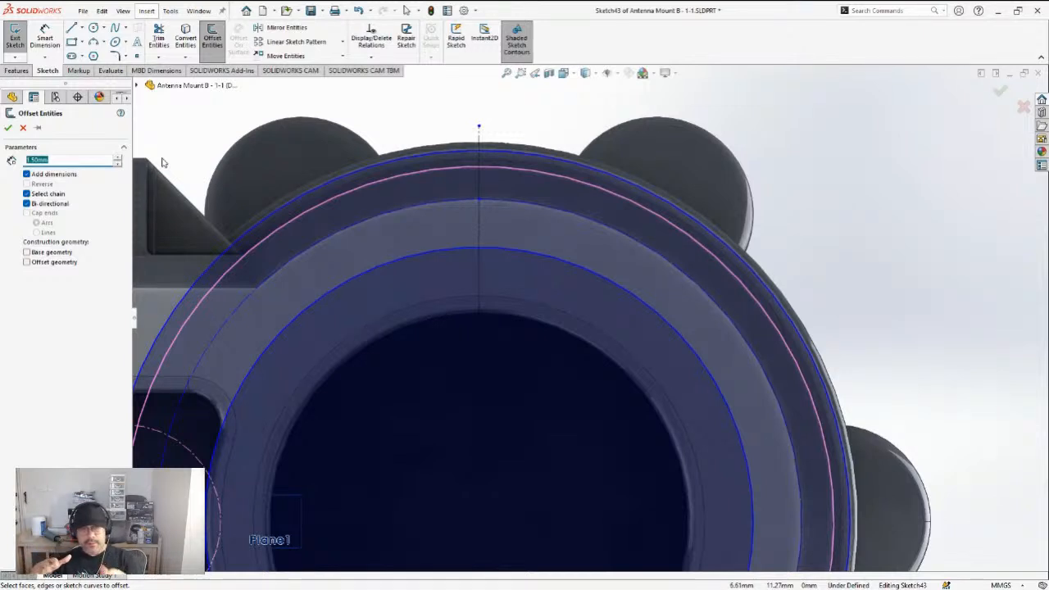
{"action": "scroll", "coordinate": [472, 181], "scroll_direction": "down", "scroll_amount": 2}
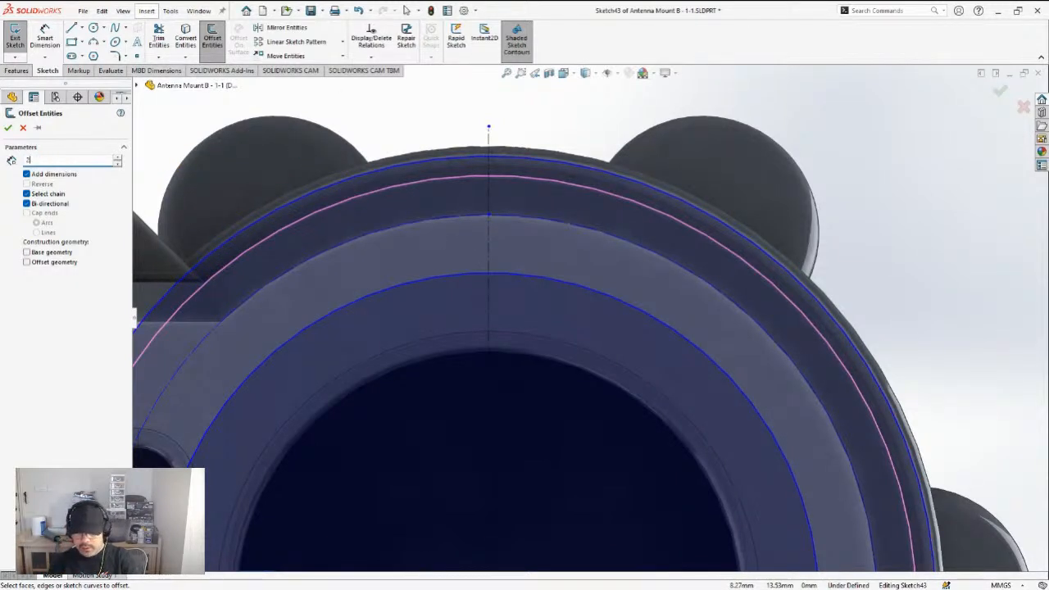
{"action": "key", "text": "Return"}
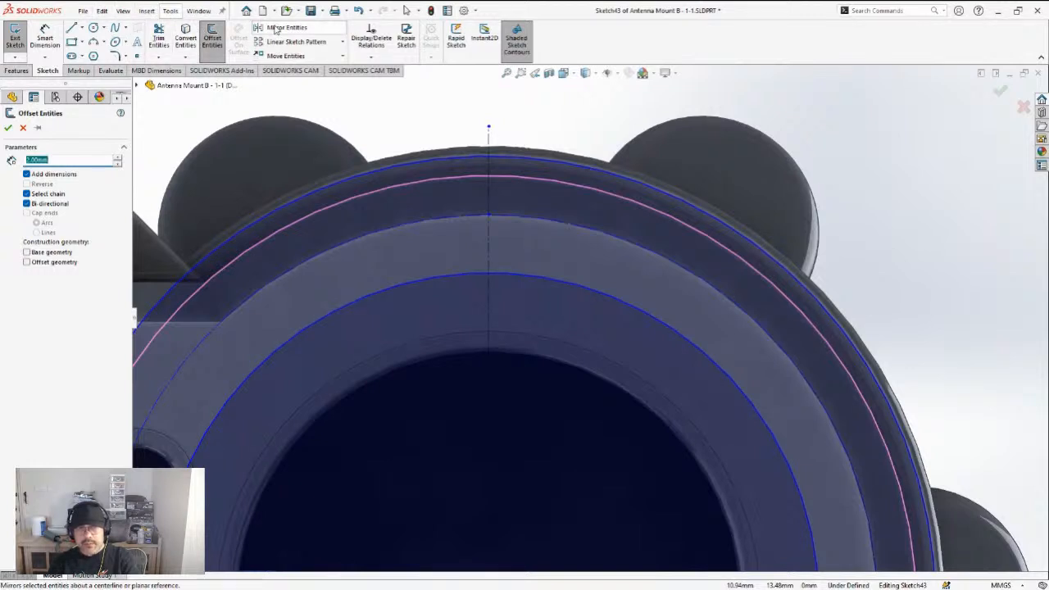
{"action": "left_click", "coordinate": [489, 137]}
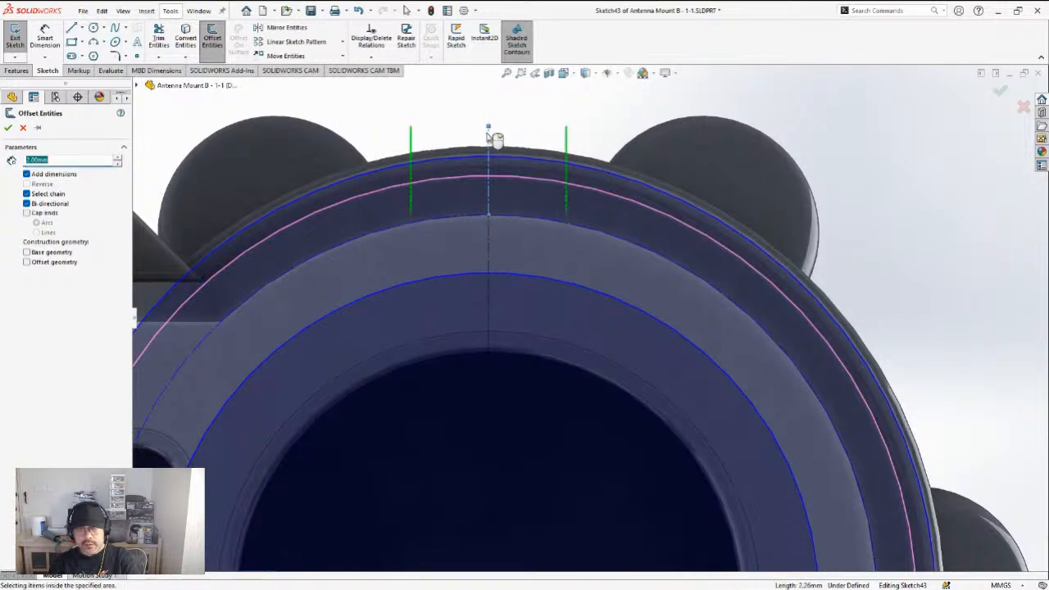
{"action": "left_click", "coordinate": [489, 235]}
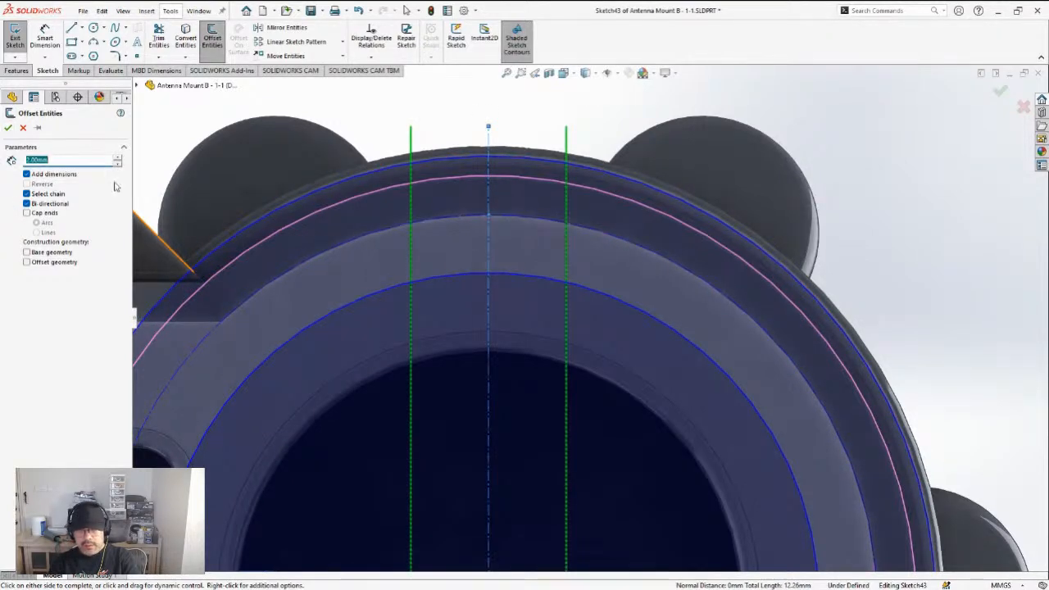
{"action": "scroll", "coordinate": [516, 320], "scroll_direction": "up", "scroll_amount": 3}
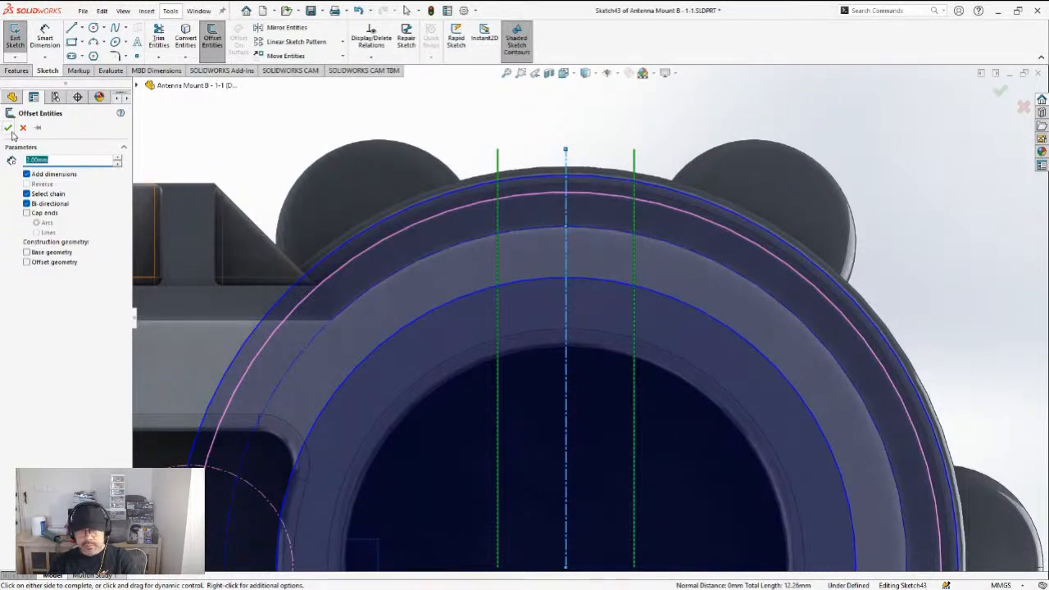
{"action": "left_click_drag", "start_coordinate": [48, 158], "coordinate": [23, 160]}
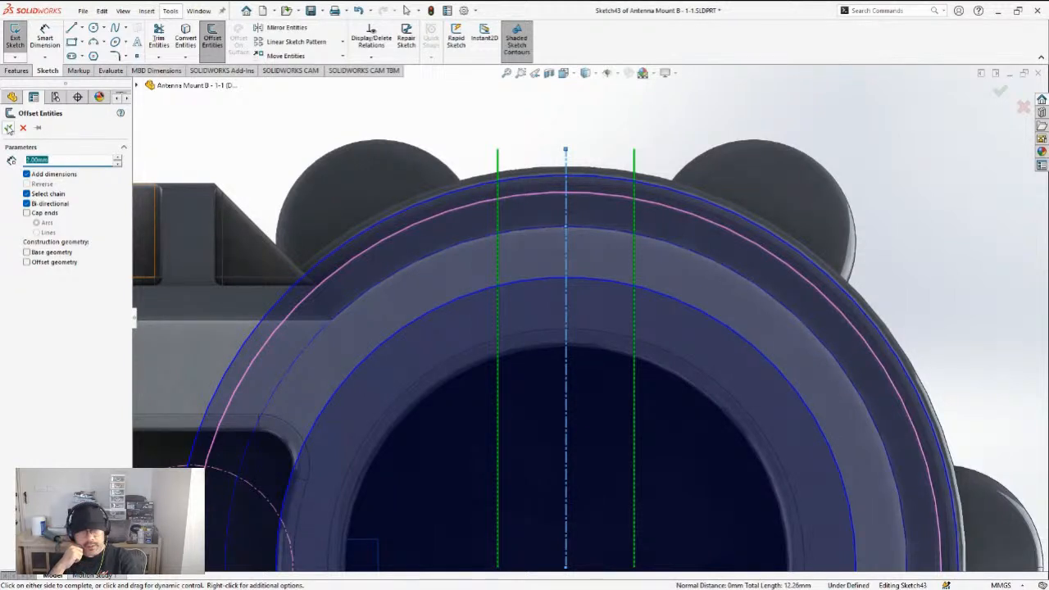
{"action": "left_click", "coordinate": [9, 127]}
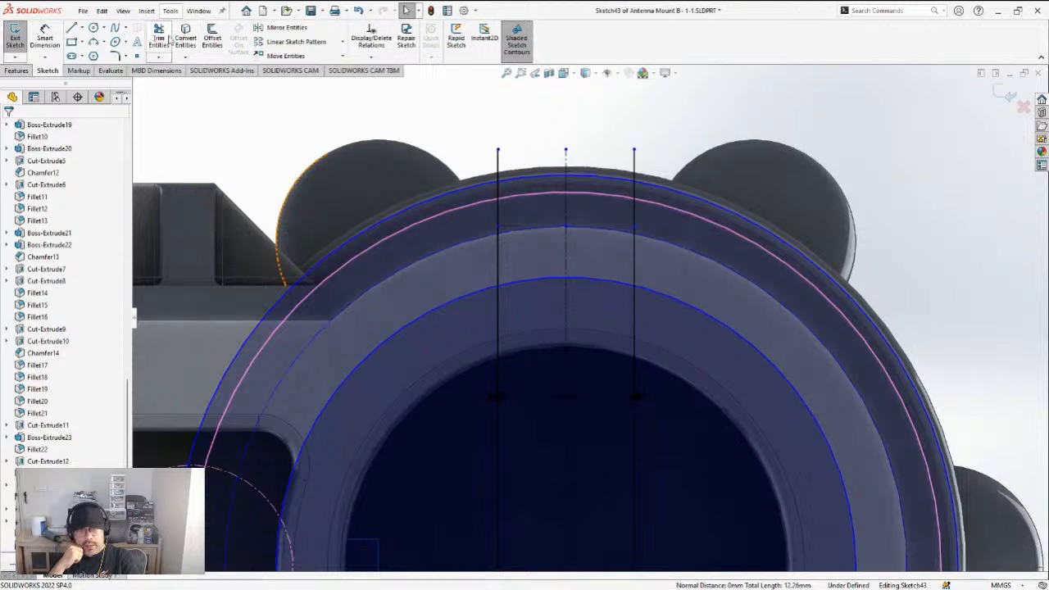
Trim the two offset lines and the inner and outer circles to a closed four-sided profile above the round bore
{"action": "left_click", "coordinate": [166, 39]}
{"action": "left_click", "coordinate": [499, 164]}
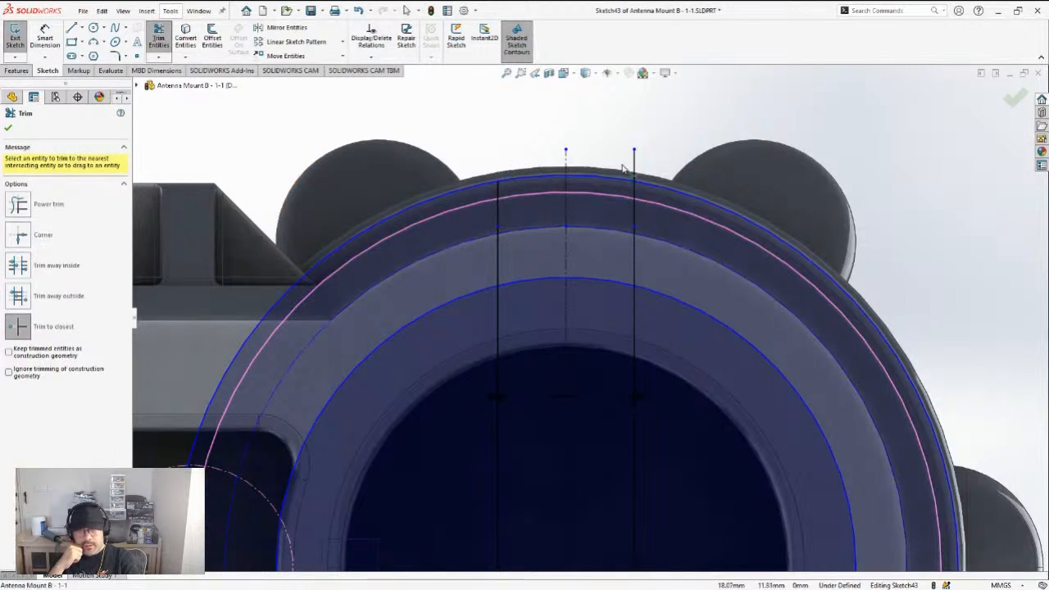
{"action": "left_click", "coordinate": [634, 163]}
{"action": "left_click", "coordinate": [650, 185]}
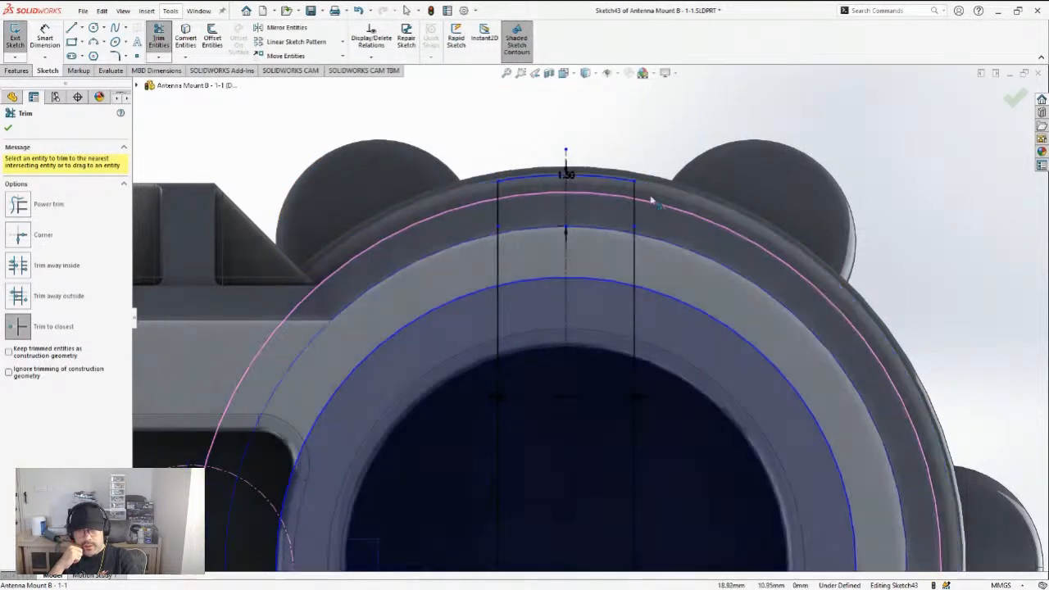
{"action": "left_click", "coordinate": [654, 297]}
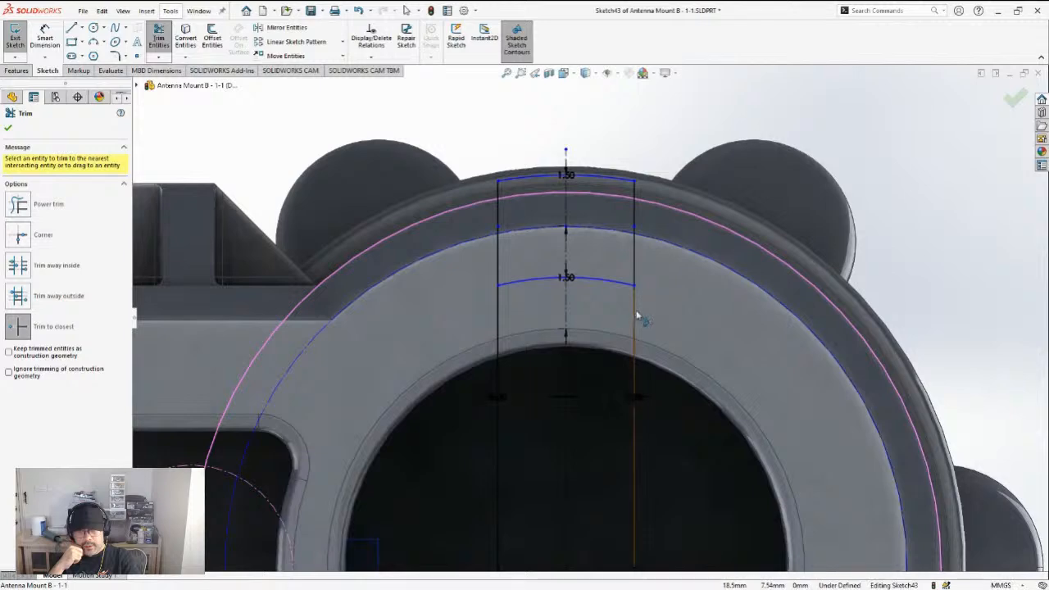
{"action": "left_click", "coordinate": [635, 316]}
{"action": "left_click", "coordinate": [499, 340]}
{"action": "scroll", "coordinate": [549, 402], "scroll_direction": "up", "scroll_amount": 3}
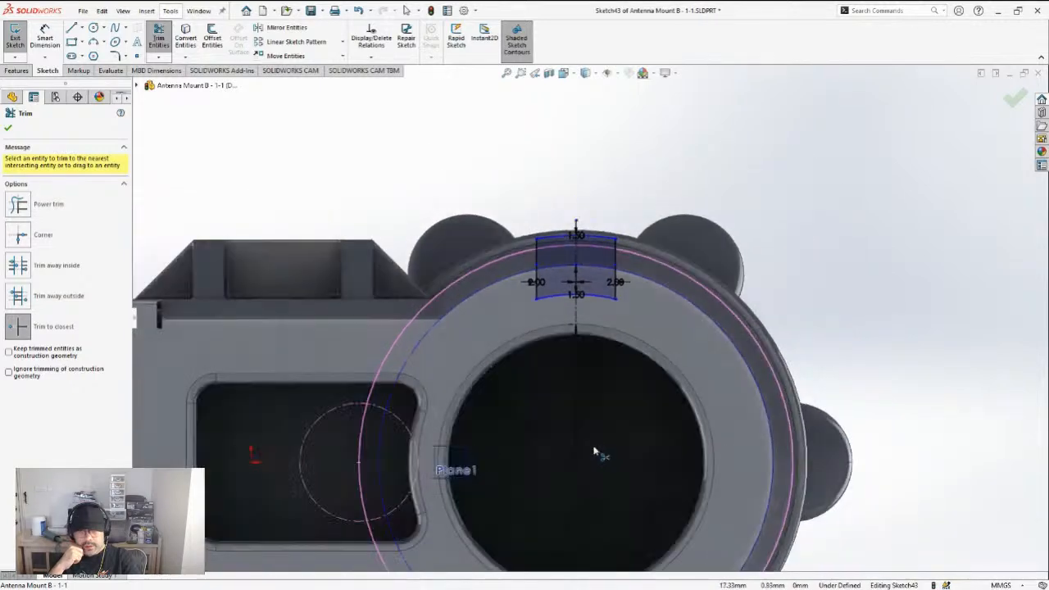
Round the two corners of the closed profile nearest the bore with 0.75 mm sketch fillets
{"action": "scroll", "coordinate": [598, 450], "scroll_direction": "down", "scroll_amount": 8}
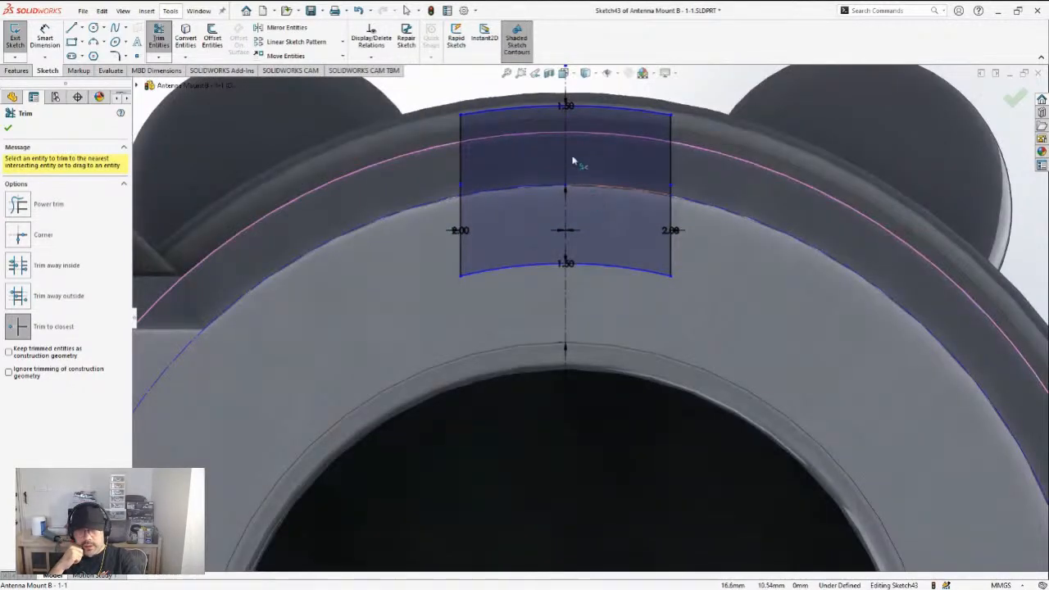
{"action": "scroll", "coordinate": [568, 157], "scroll_direction": "down", "scroll_amount": 2}
{"action": "scroll", "coordinate": [502, 215], "scroll_direction": "up", "scroll_amount": 2}
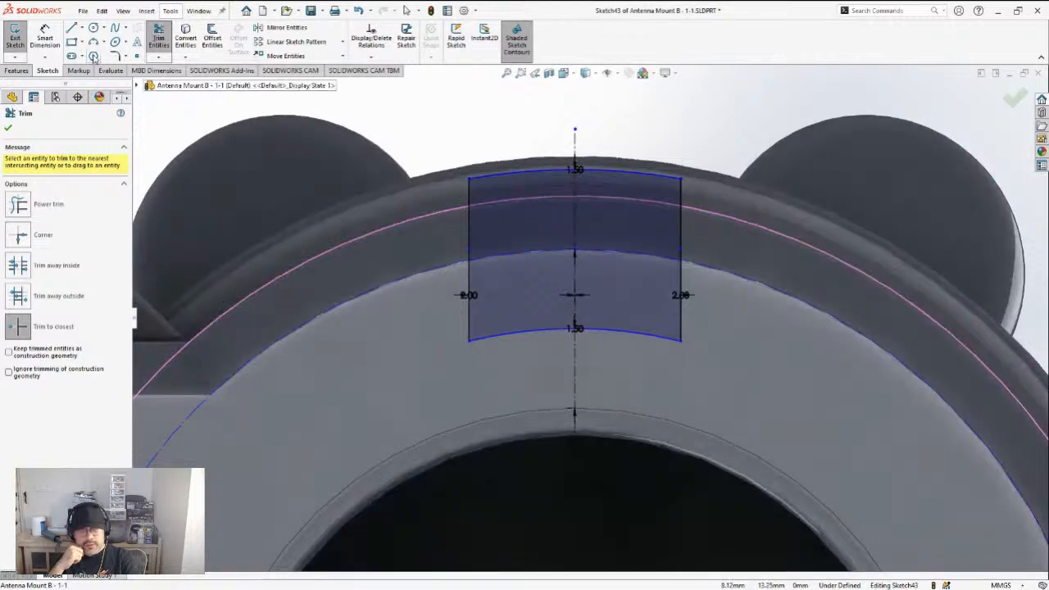
{"action": "left_click", "coordinate": [116, 58]}
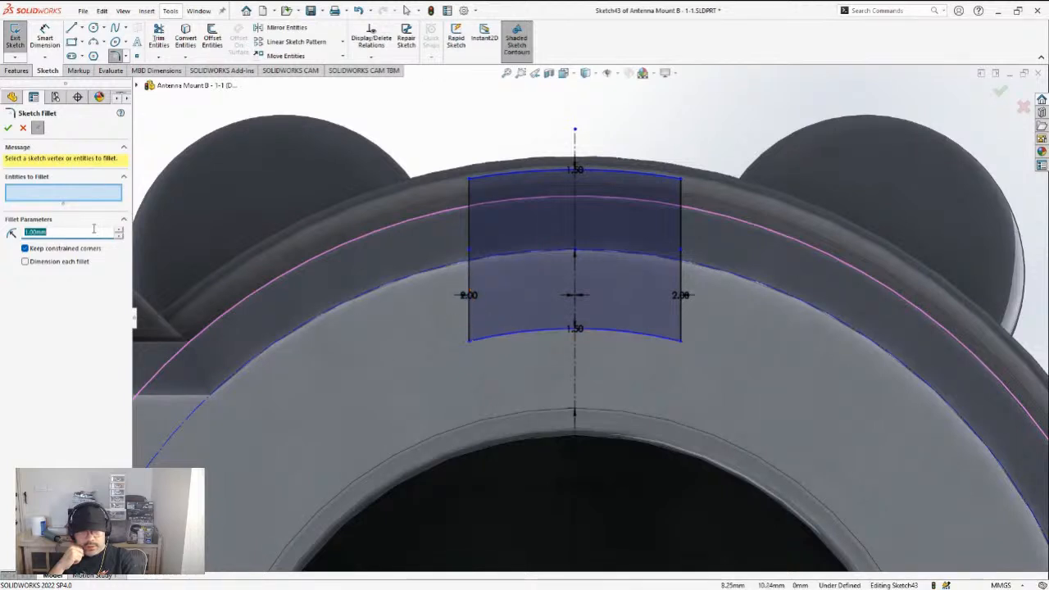
{"action": "type", "text": "0"}
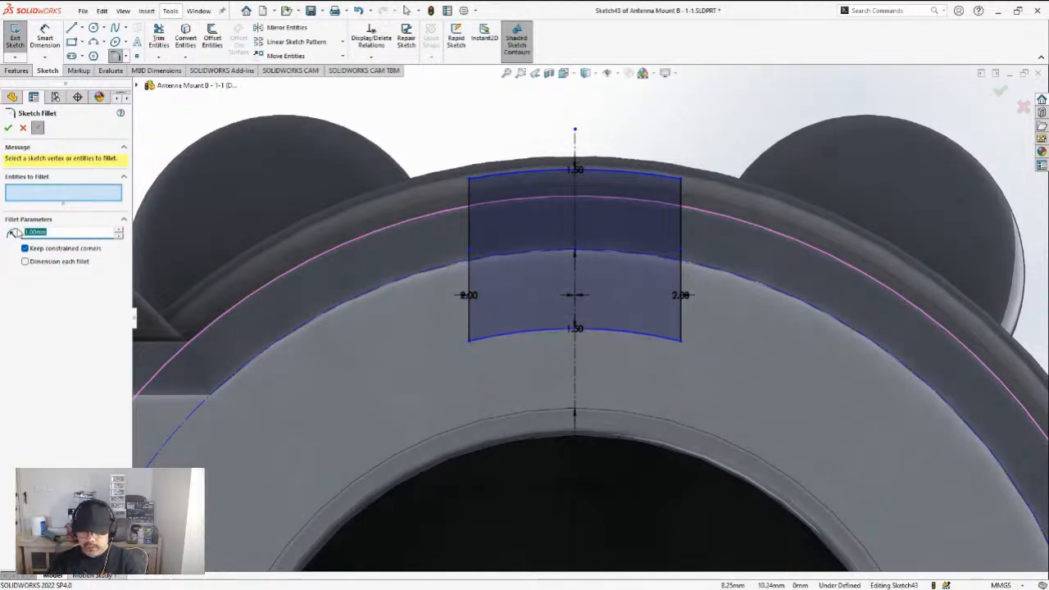
{"action": "type", "text": ".75"}
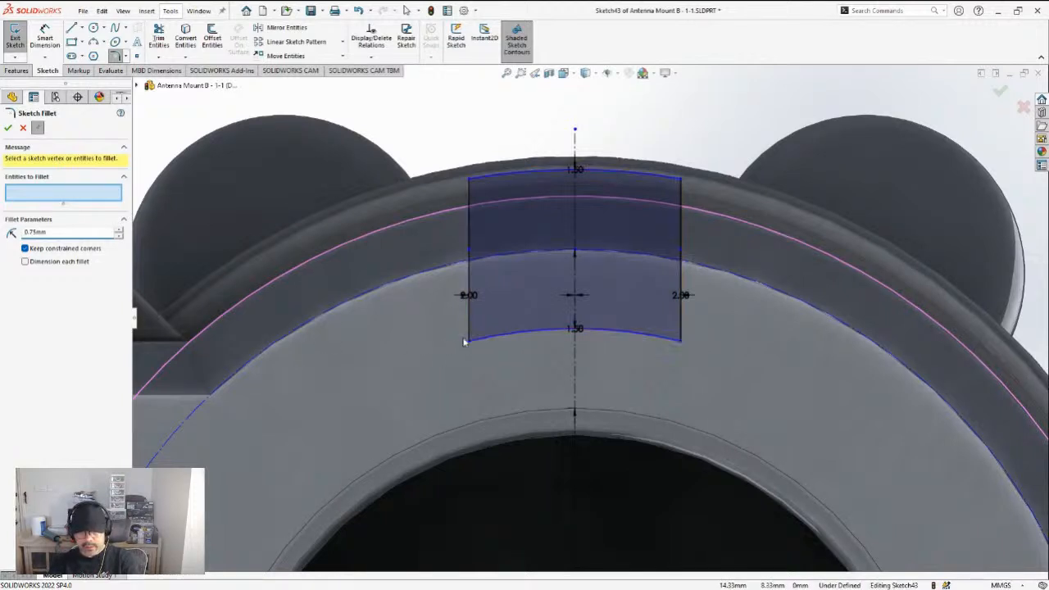
{"action": "left_click", "coordinate": [470, 338]}
{"action": "left_click", "coordinate": [677, 337]}
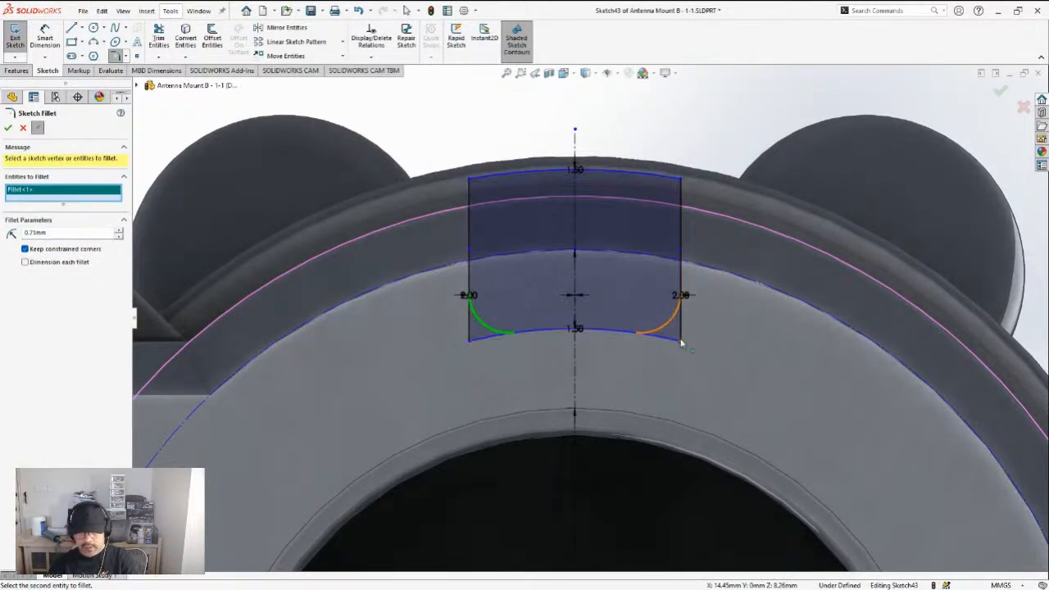
{"action": "left_click", "coordinate": [8, 127]}
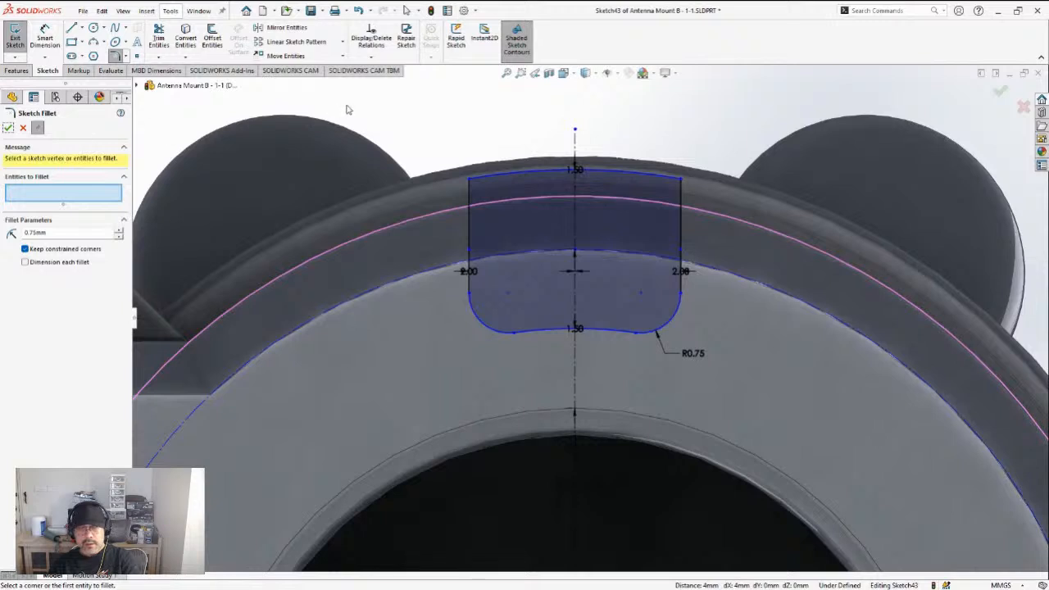
{"action": "left_click", "coordinate": [7, 128]}
Set up a circular sketch pattern of the whole rounded profile, centered on the round bore's center point
{"action": "scroll", "coordinate": [579, 311], "scroll_direction": "up", "scroll_amount": 2}
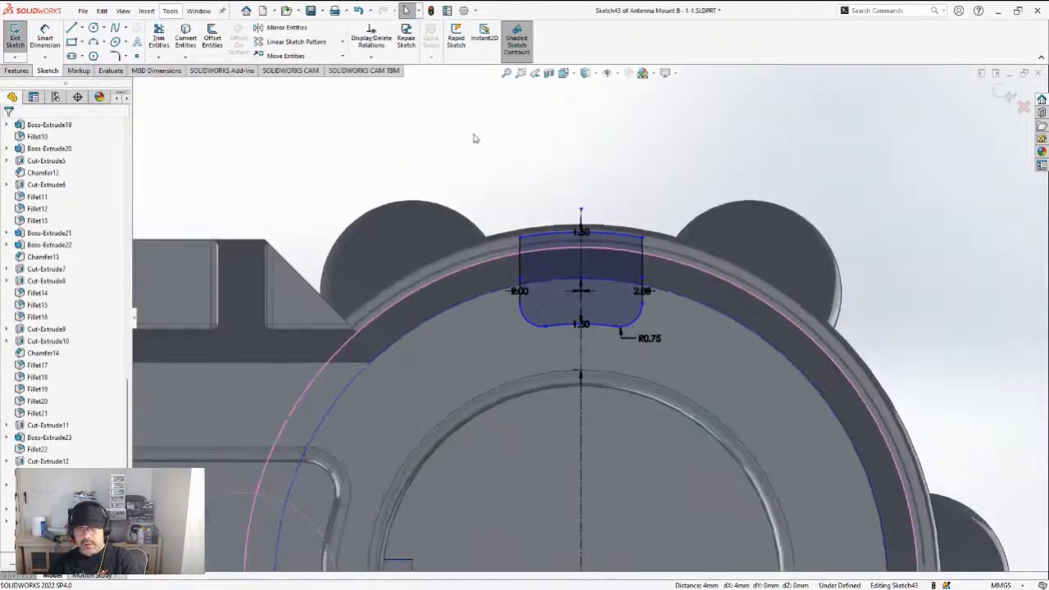
{"action": "left_click_drag", "start_coordinate": [487, 160], "coordinate": [660, 334]}
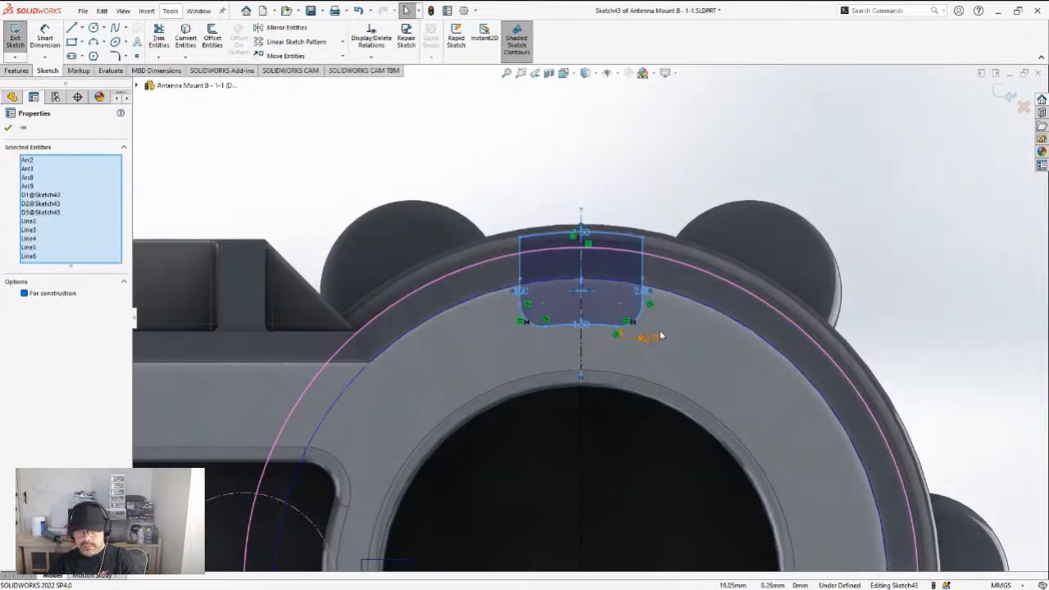
{"action": "left_click", "coordinate": [342, 41]}
{"action": "left_click", "coordinate": [295, 72]}
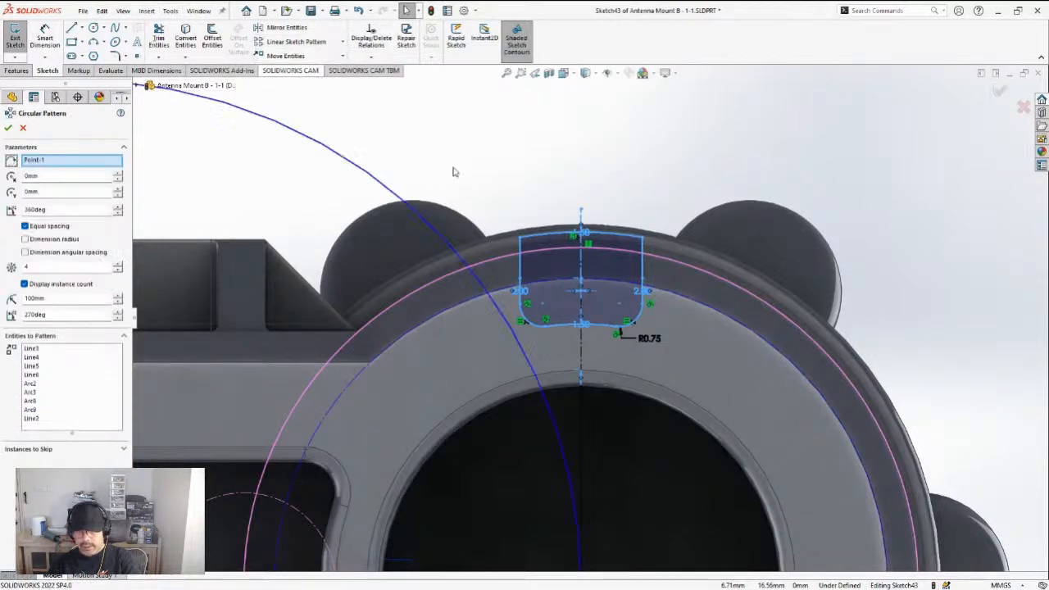
{"action": "scroll", "coordinate": [594, 325], "scroll_direction": "up", "scroll_amount": 3}
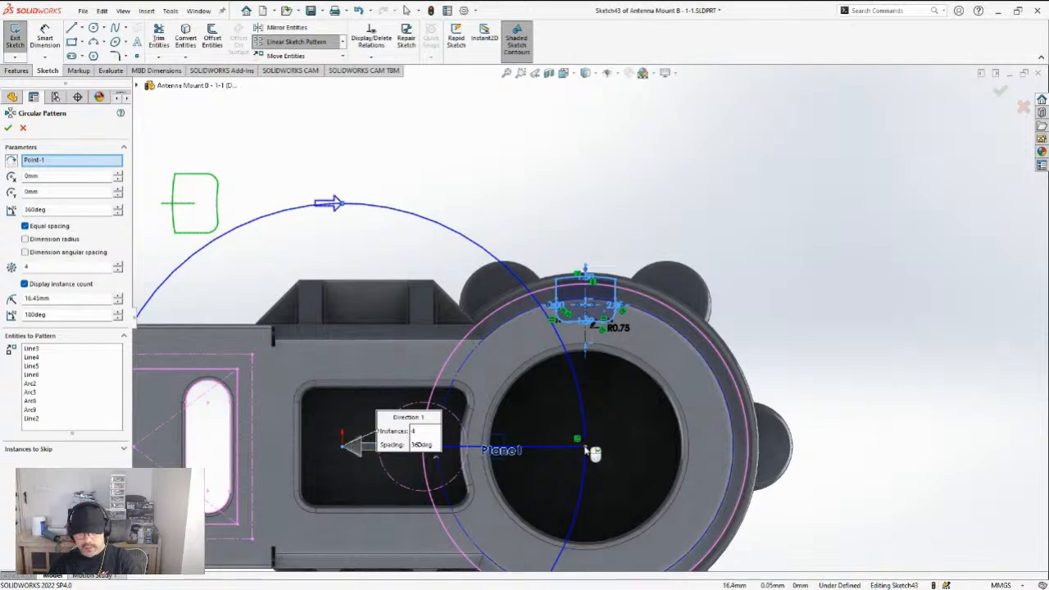
{"action": "left_click", "coordinate": [82, 162]}
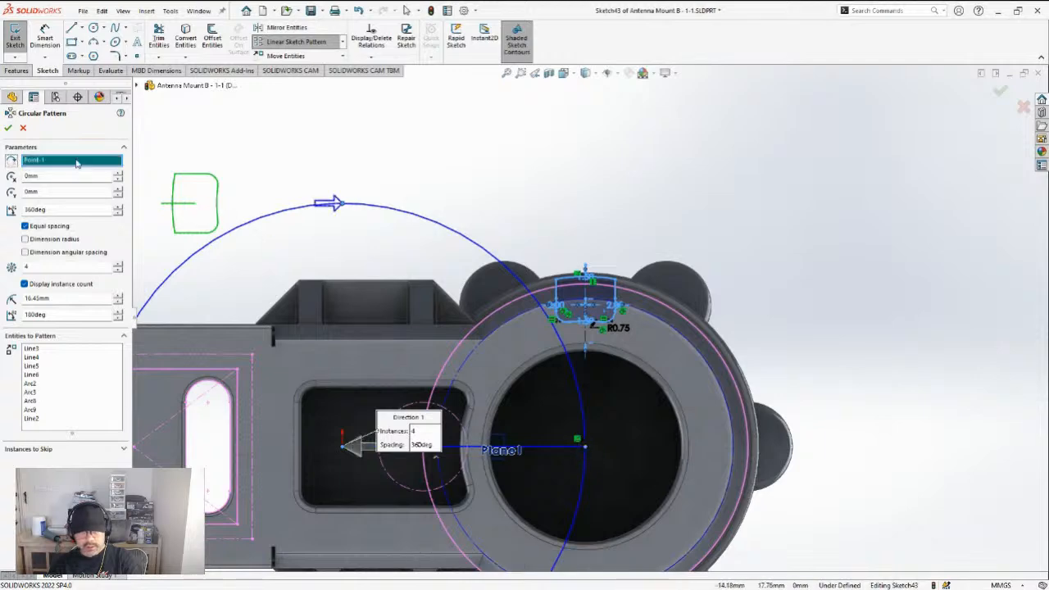
{"action": "left_click", "coordinate": [587, 446]}
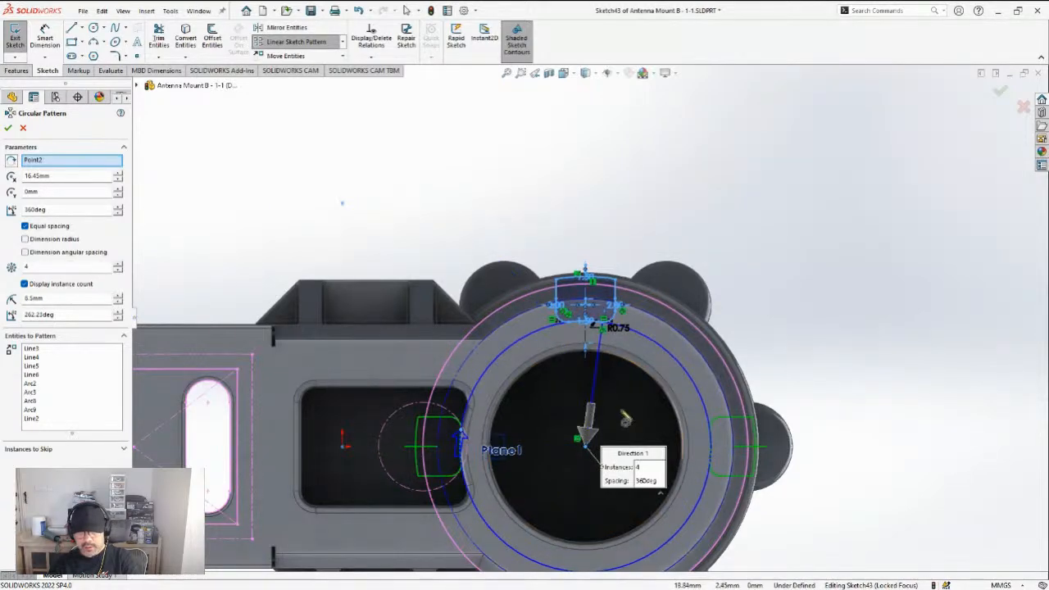
Set the circular pattern around the bore to 6 instances and check how the copies sit on the ring
{"action": "scroll", "coordinate": [671, 426], "scroll_direction": "down", "scroll_amount": 4}
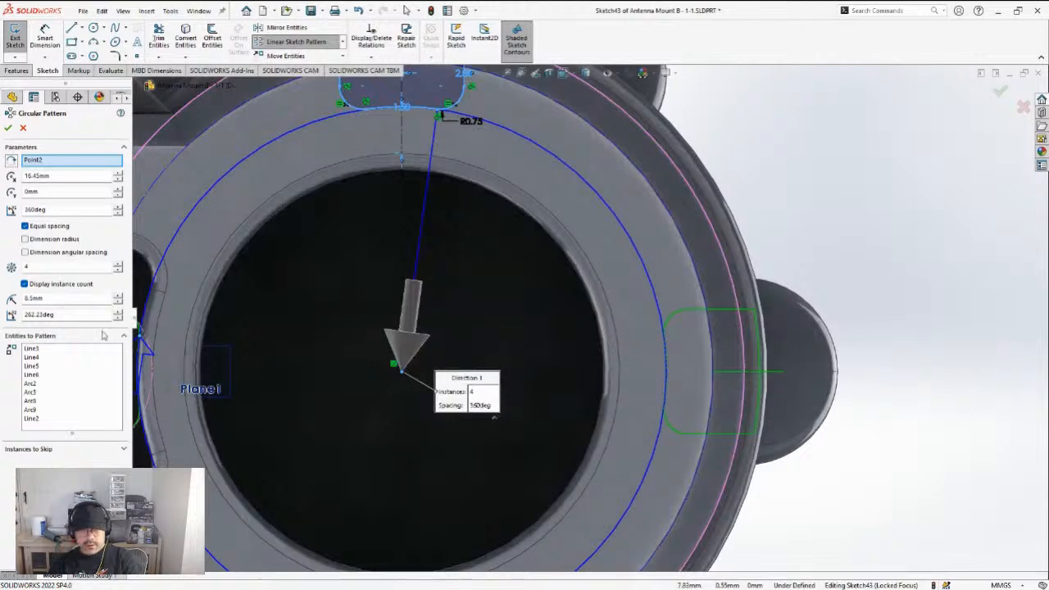
{"action": "middle_click_drag", "start_coordinate": [415, 279], "coordinate": [376, 325]}
{"action": "scroll", "coordinate": [377, 325], "scroll_direction": "up", "scroll_amount": 3}
{"action": "middle_click_drag", "start_coordinate": [461, 335], "coordinate": [467, 337]}
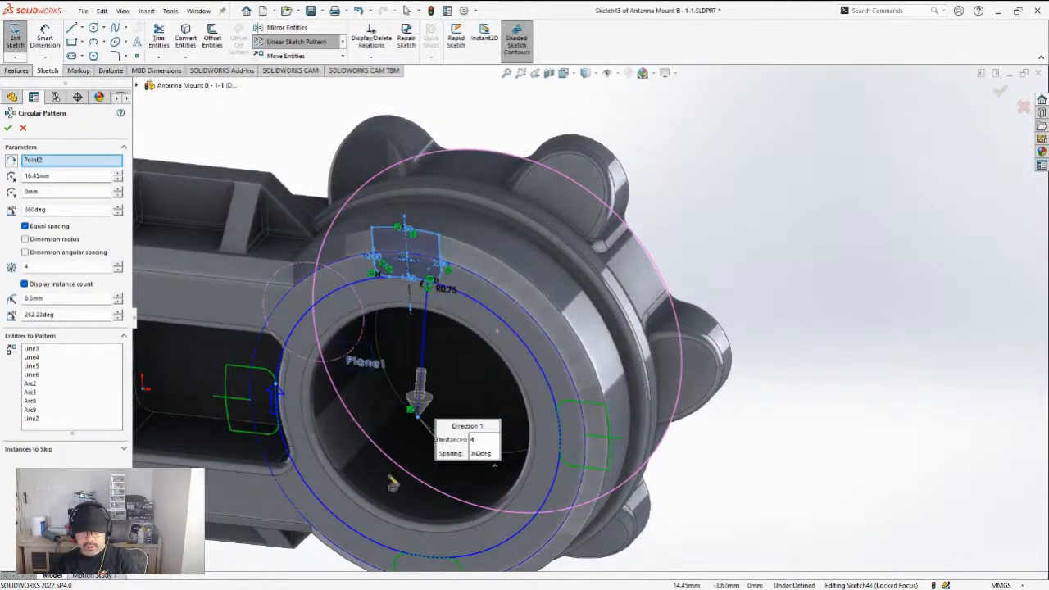
{"action": "scroll", "coordinate": [392, 483], "scroll_direction": "up", "scroll_amount": 1}
{"action": "scroll", "coordinate": [388, 485], "scroll_direction": "down", "scroll_amount": 2}
{"action": "scroll", "coordinate": [382, 483], "scroll_direction": "up", "scroll_amount": 1}
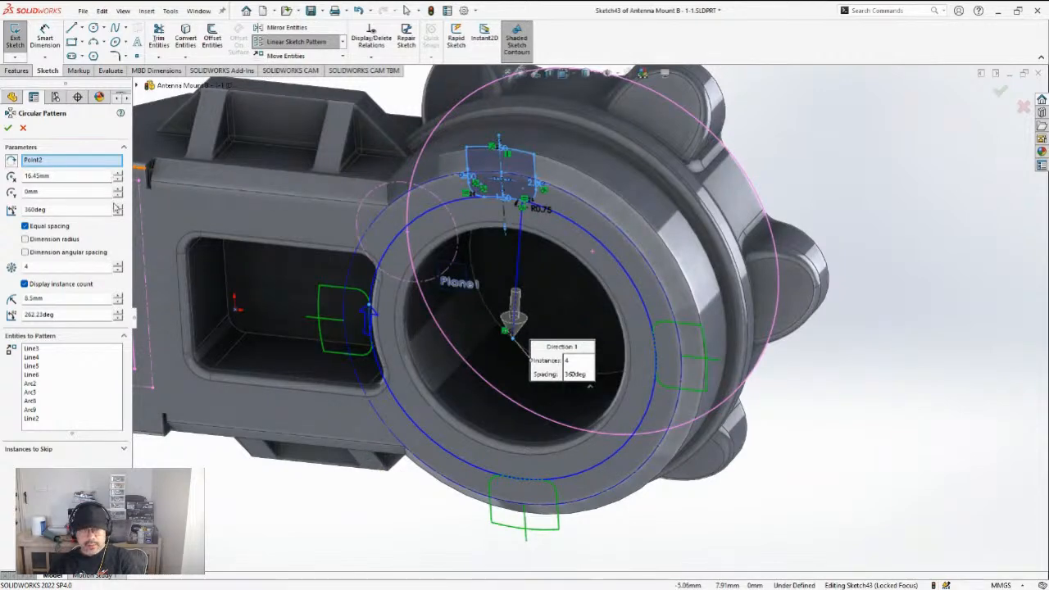
{"action": "left_click", "coordinate": [118, 264]}
{"action": "left_click", "coordinate": [118, 263]}
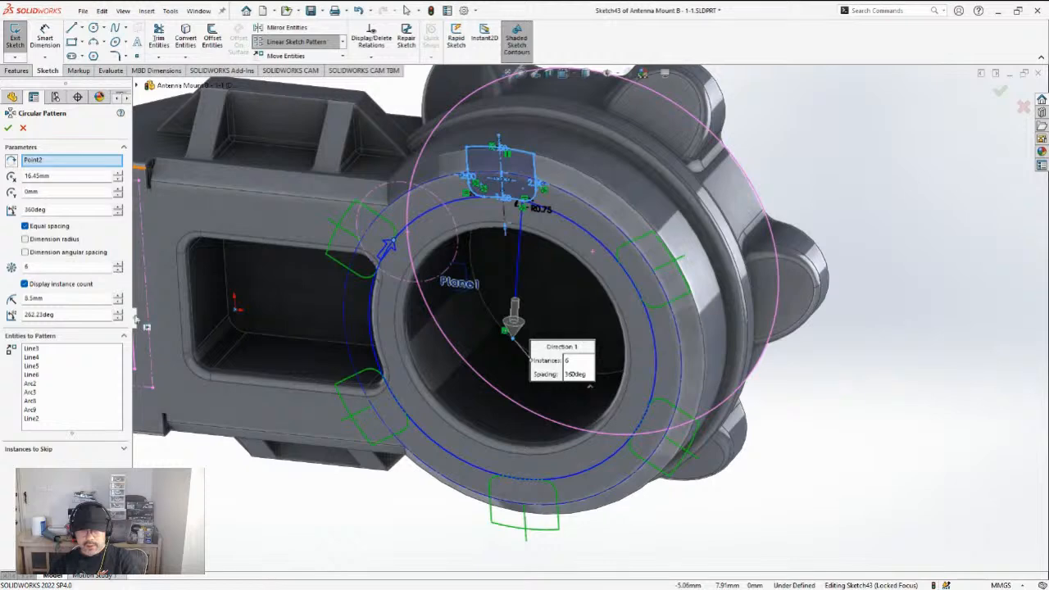
{"action": "middle_click_drag", "start_coordinate": [195, 290], "coordinate": [221, 244]}
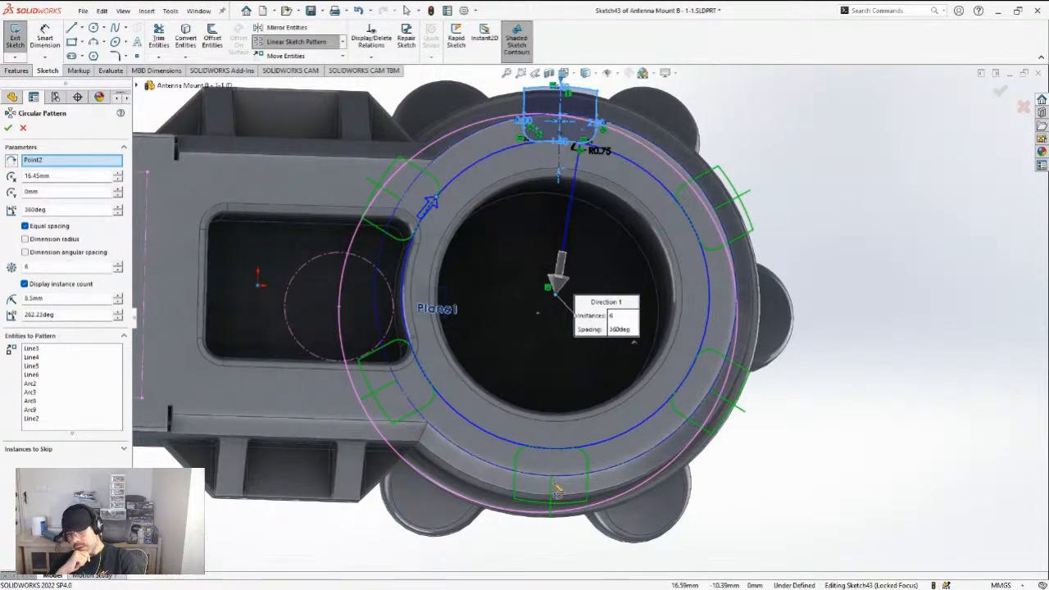
{"action": "mouse_move", "coordinate": [592, 401]}
{"action": "middle_mouse_down"}
{"action": "mouse_move", "coordinate": [603, 382]}
{"action": "mouse_move", "coordinate": [585, 415]}
{"action": "middle_mouse_up"}
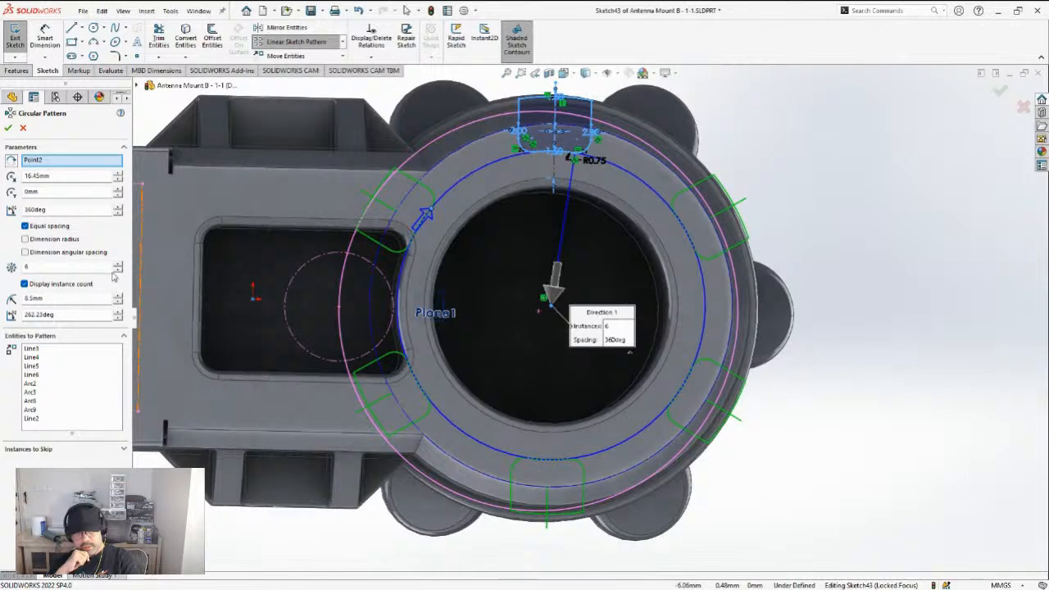
Compare 5, 4 and 3 instances around the ring and create the circular pattern with 6 equally spaced instances over 360°
{"action": "left_click", "coordinate": [116, 273]}
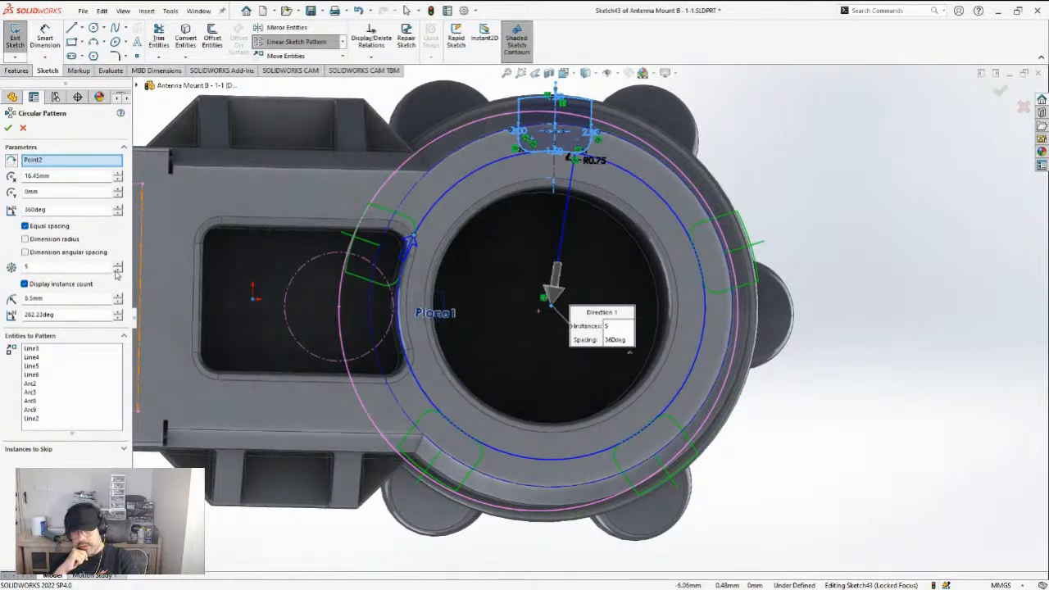
{"action": "left_click", "coordinate": [116, 272]}
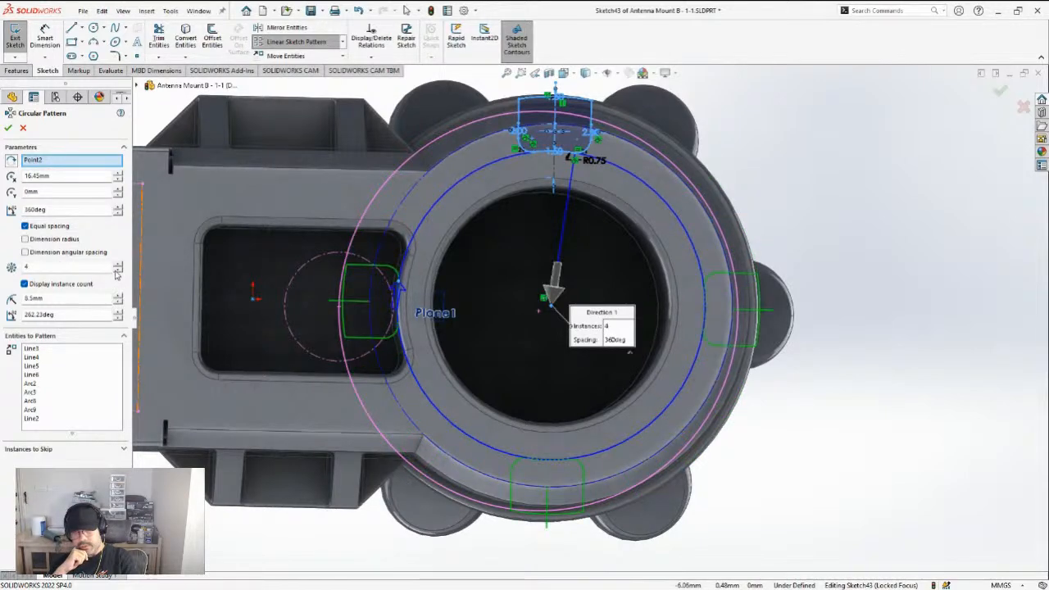
{"action": "left_click", "coordinate": [116, 273]}
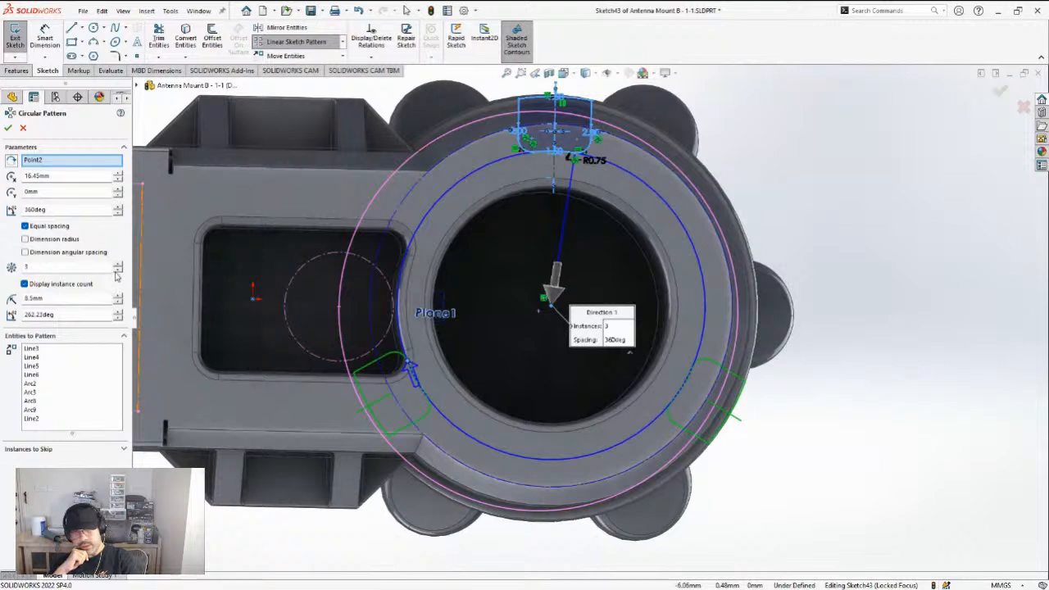
{"action": "left_click", "coordinate": [117, 265]}
{"action": "left_click", "coordinate": [117, 266]}
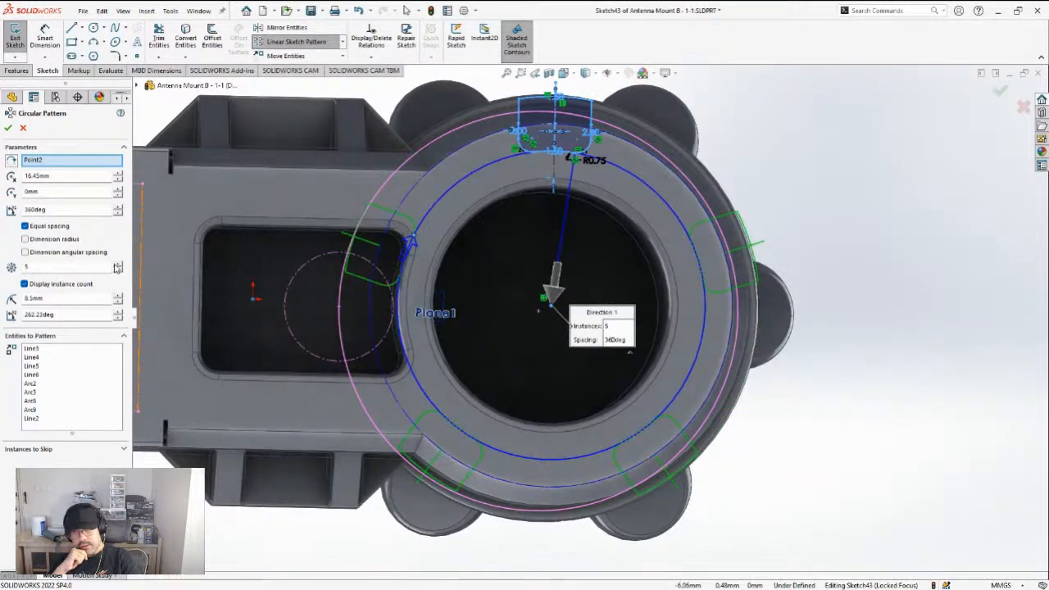
{"action": "left_click", "coordinate": [117, 265]}
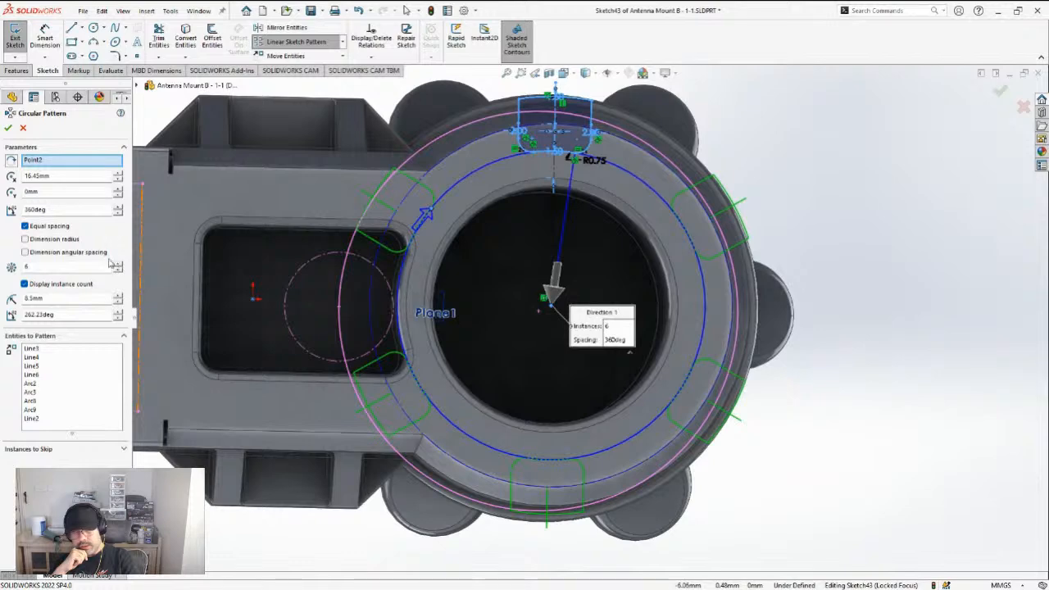
{"action": "left_click", "coordinate": [9, 129]}
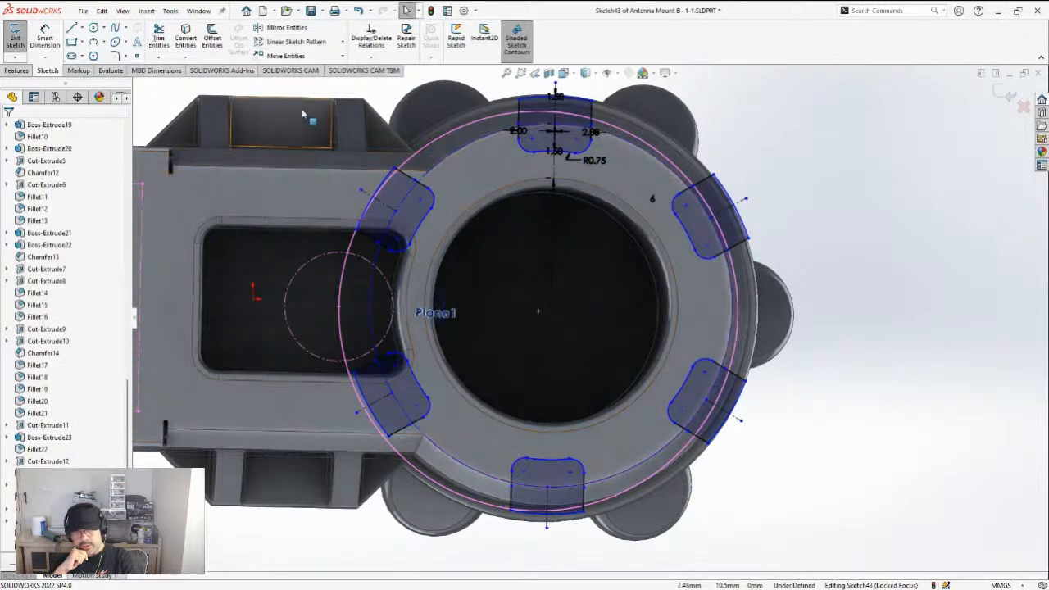
Convert the two patterned profiles that overlap the arm beside the rectangular pocket to construction geometry
{"action": "scroll", "coordinate": [557, 311], "scroll_direction": "up", "scroll_amount": 3}
{"action": "mouse_move", "coordinate": [307, 113]}
{"action": "left_mouse_down"}
{"action": "mouse_move", "coordinate": [475, 361]}
{"action": "mouse_move", "coordinate": [492, 409]}
{"action": "mouse_move", "coordinate": [483, 412]}
{"action": "left_mouse_up"}
{"action": "left_click", "coordinate": [55, 461]}
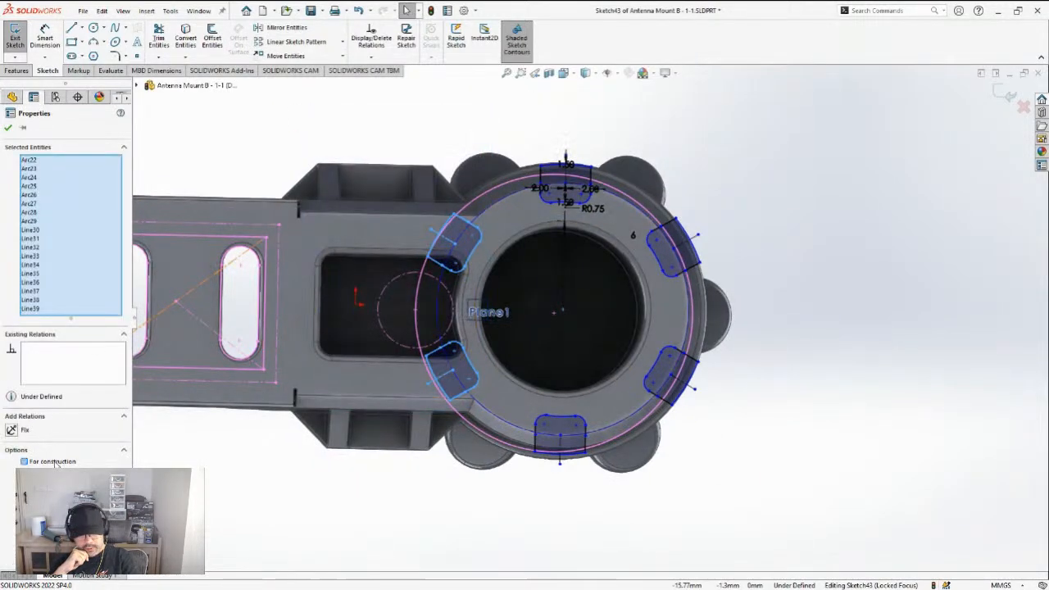
{"action": "left_click", "coordinate": [55, 461]}
{"action": "left_click", "coordinate": [8, 128]}
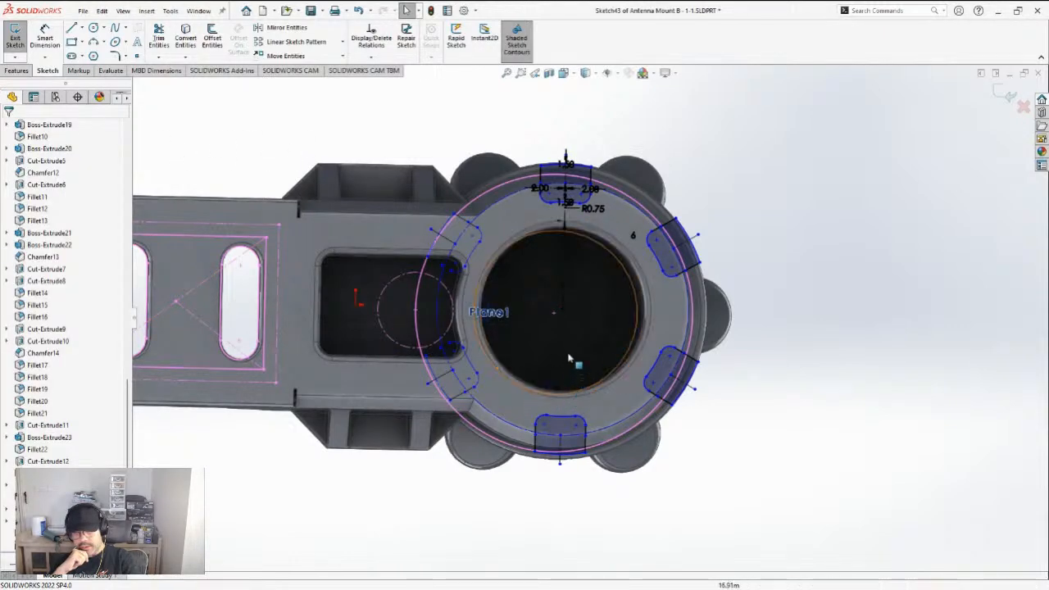
Cut-extrude the four remaining rounded profiles into the ring face with a blind depth of 1.25 mm
{"action": "middle_click_drag", "start_coordinate": [573, 358], "coordinate": [536, 363]}
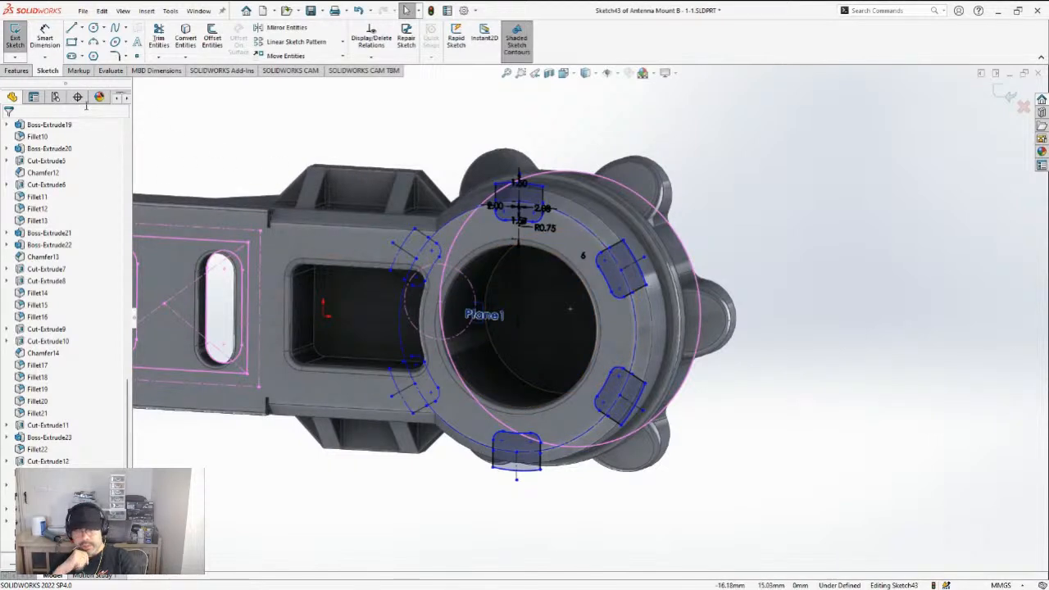
{"action": "left_click", "coordinate": [27, 72]}
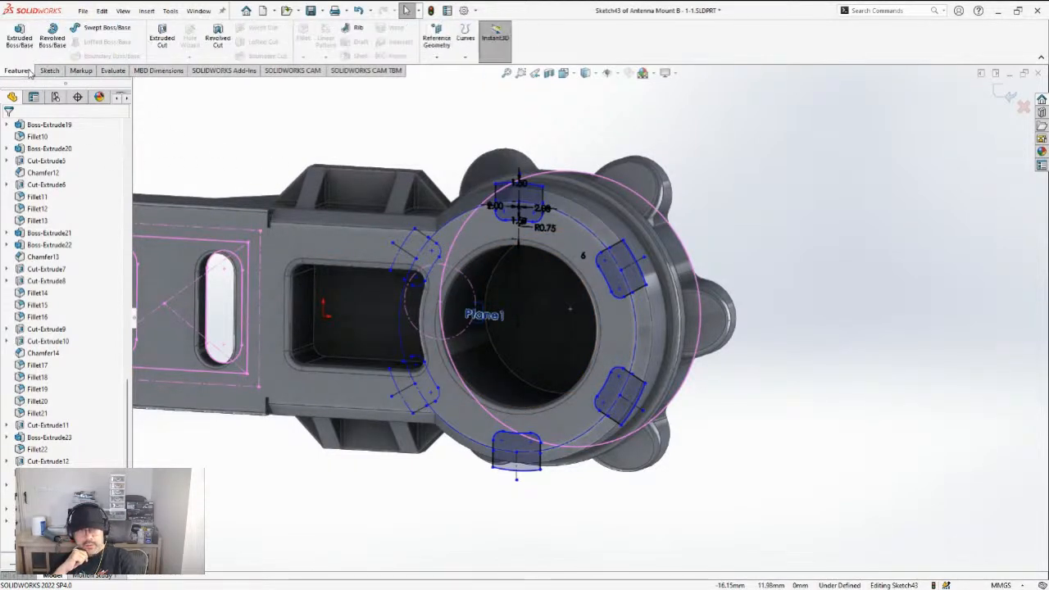
{"action": "left_click", "coordinate": [166, 49]}
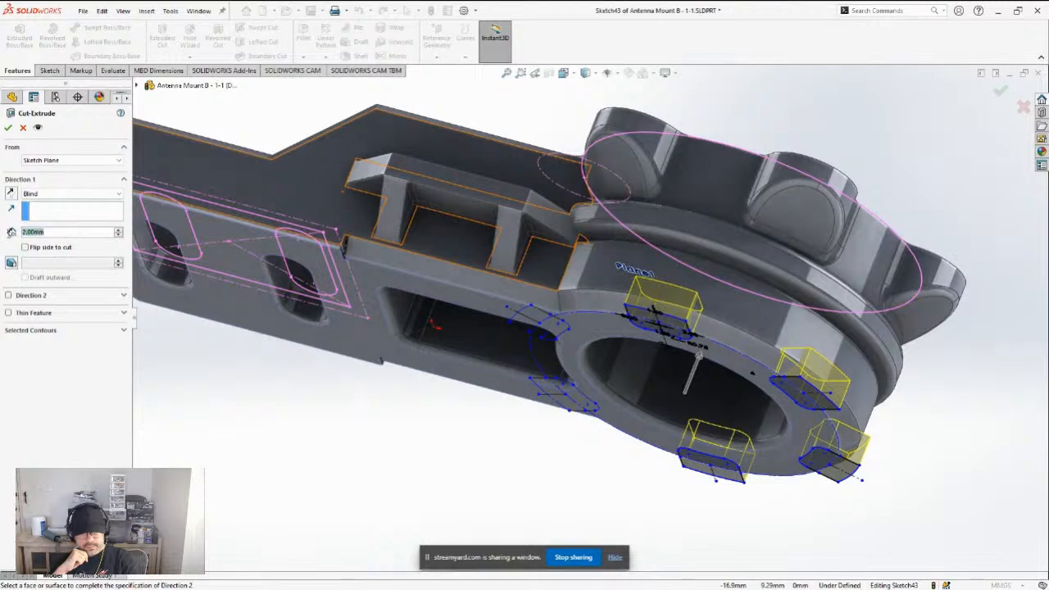
{"action": "type", "text": "1.25"}
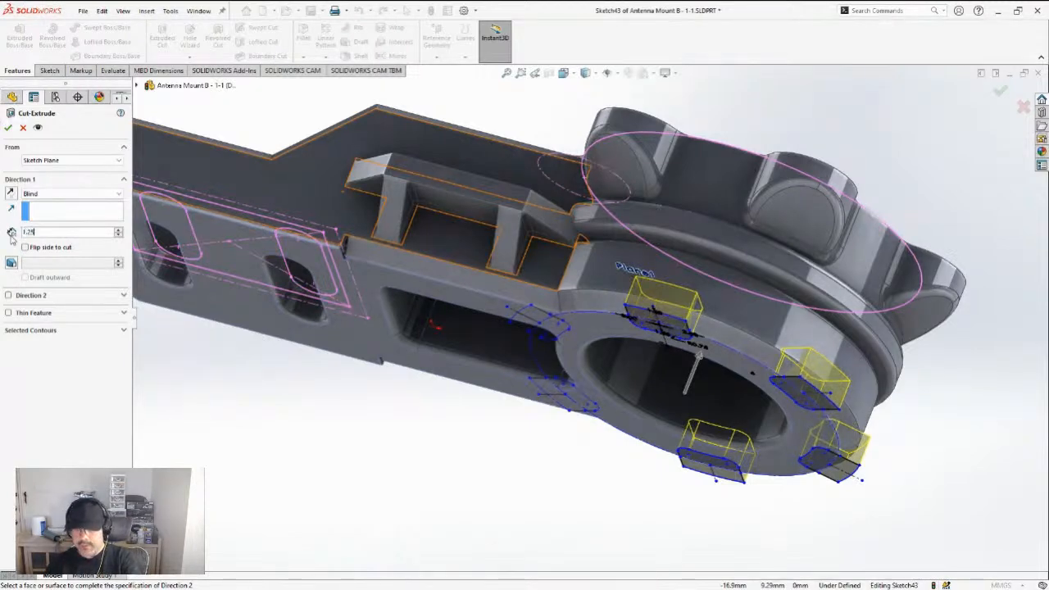
{"action": "key", "text": "Return"}
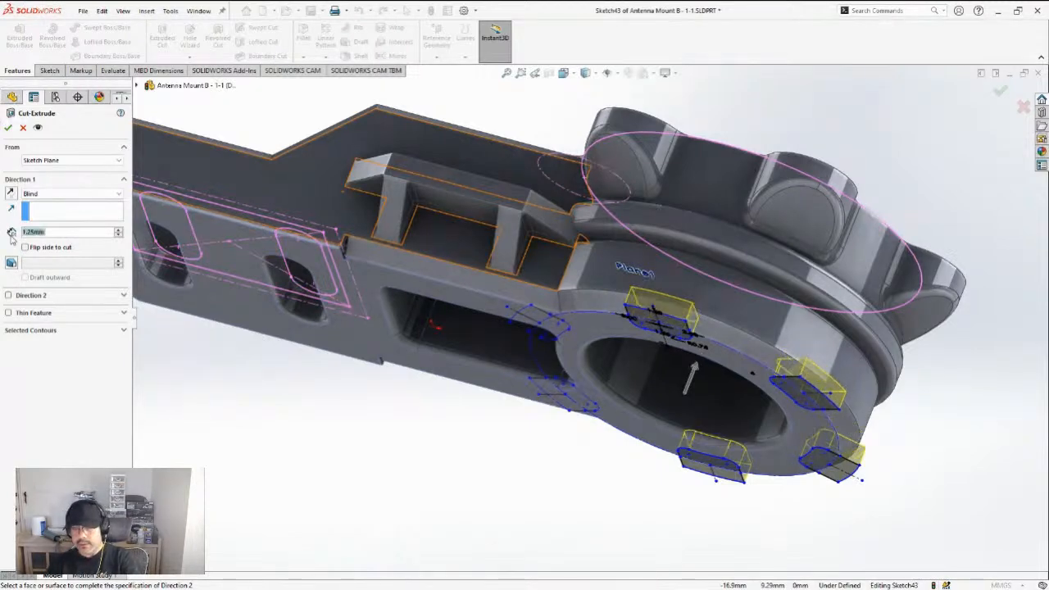
{"action": "left_click", "coordinate": [8, 128]}
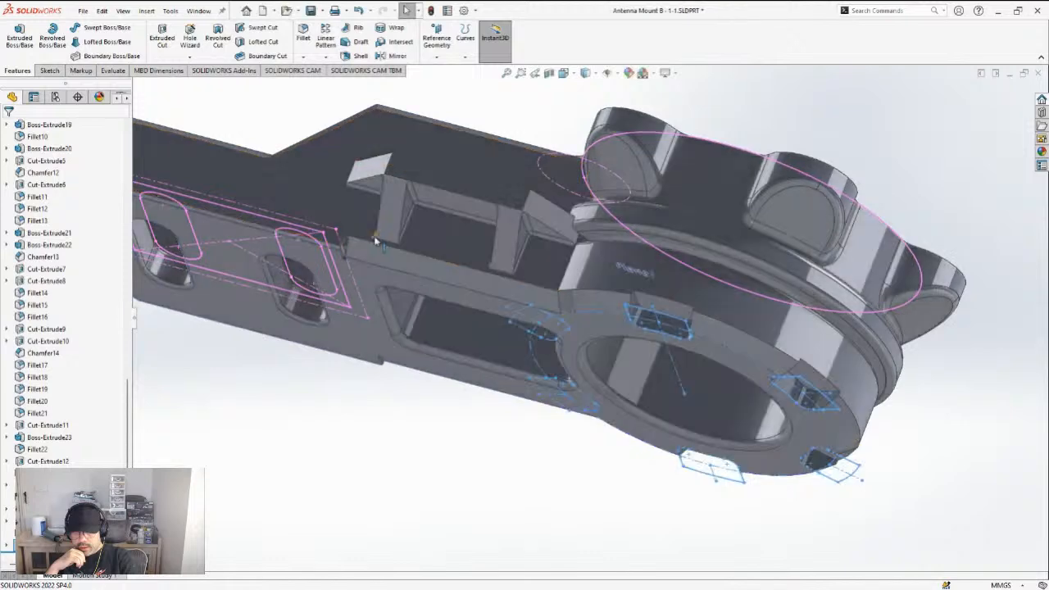
Start a fillet with a 0.25 mm radius and select the floor faces of the four notches in the bore ring
{"action": "middle_click_drag", "start_coordinate": [468, 264], "coordinate": [439, 283]}
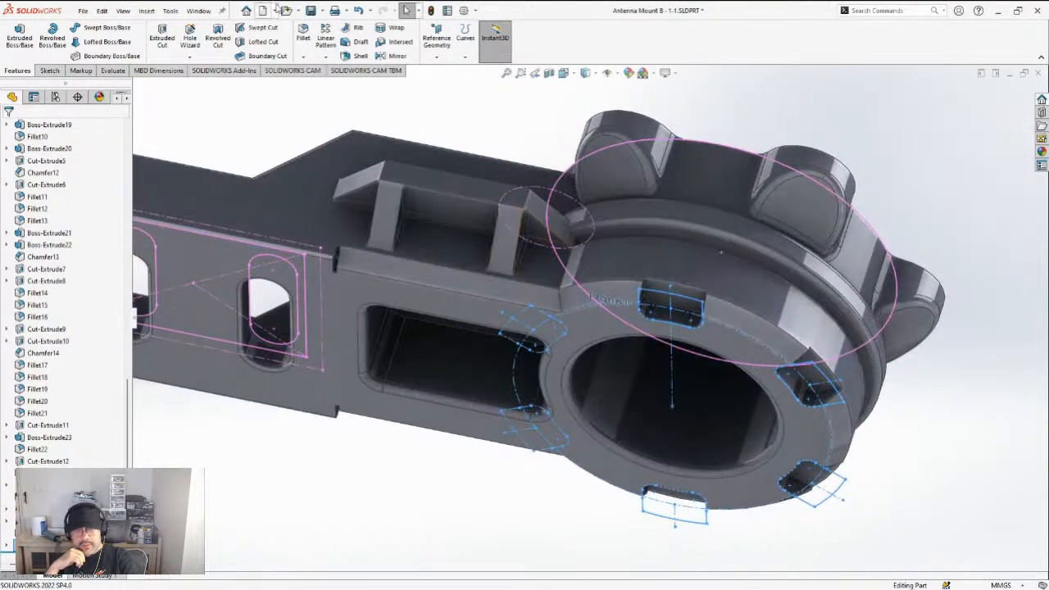
{"action": "left_click", "coordinate": [302, 35]}
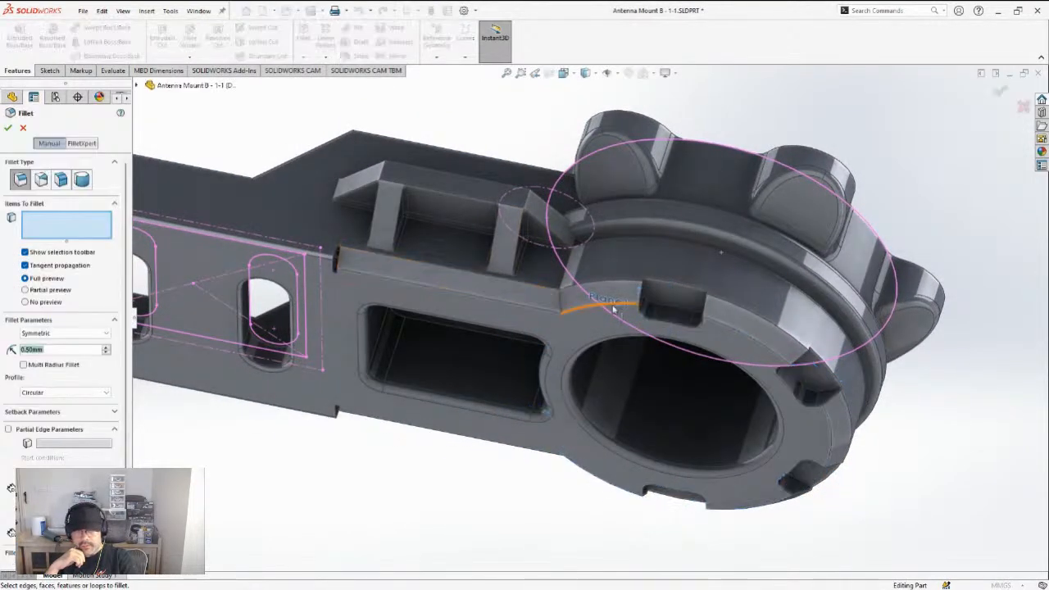
{"action": "scroll", "coordinate": [699, 330], "scroll_direction": "down", "scroll_amount": 3}
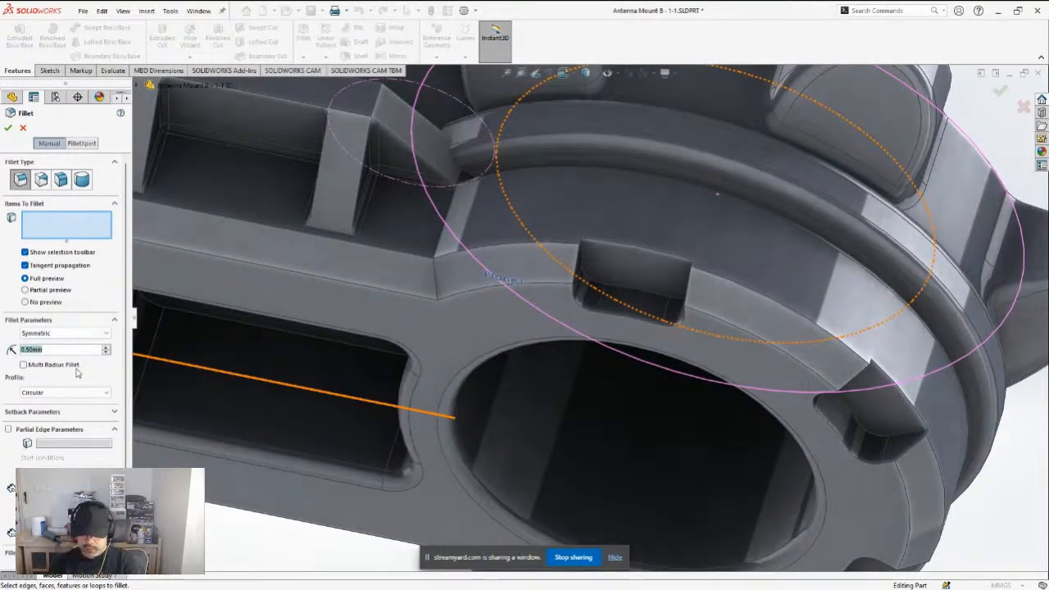
{"action": "type", "text": "0.25"}
{"action": "key", "text": "Return"}
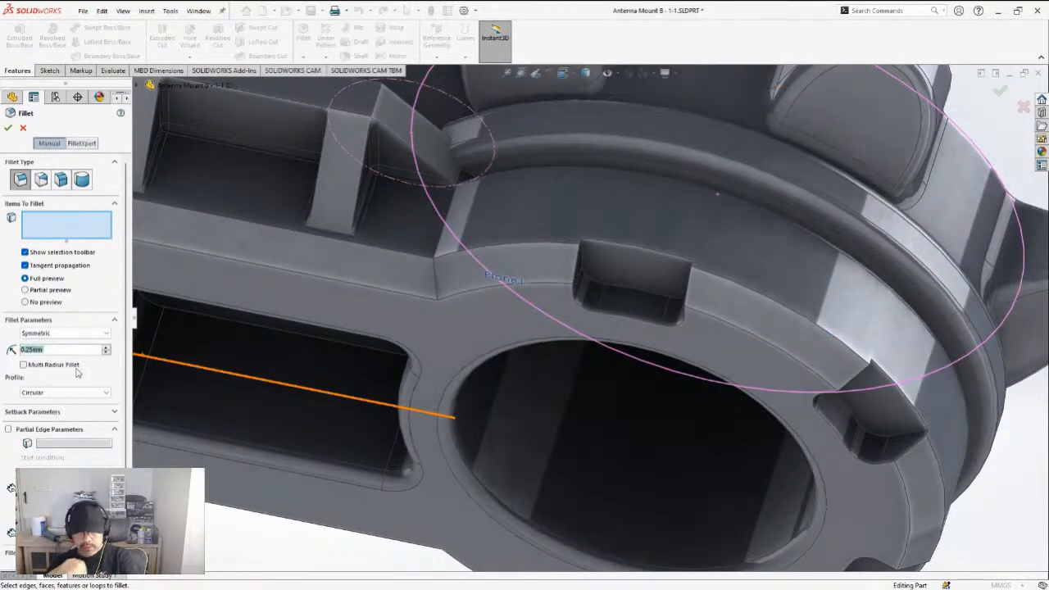
{"action": "left_click", "coordinate": [672, 276]}
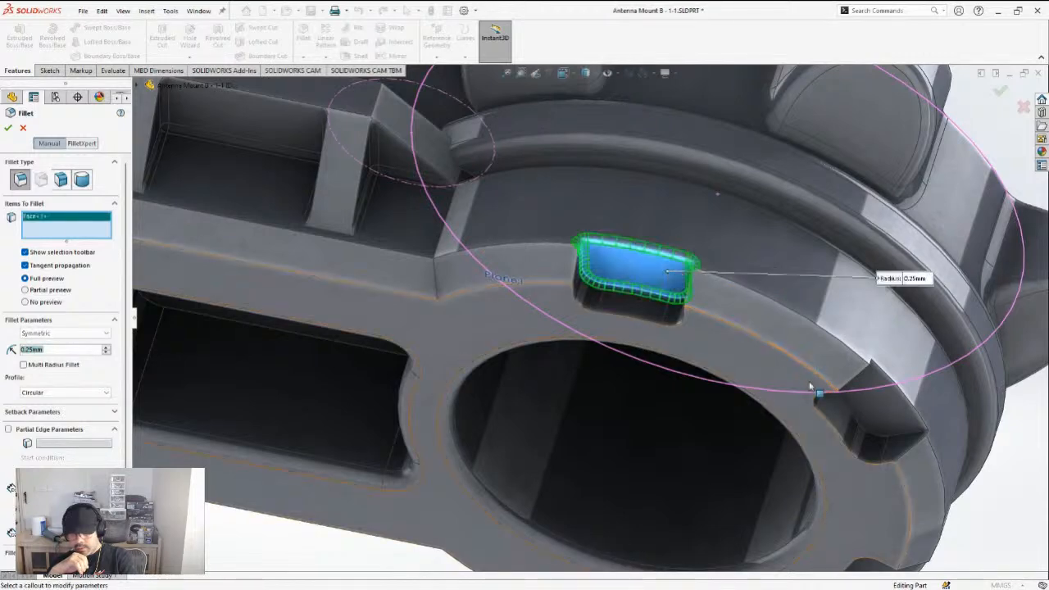
{"action": "left_click", "coordinate": [858, 409]}
{"action": "middle_click_drag", "start_coordinate": [861, 415], "coordinate": [658, 395]}
{"action": "left_click", "coordinate": [658, 394]}
{"action": "left_click", "coordinate": [417, 427]}
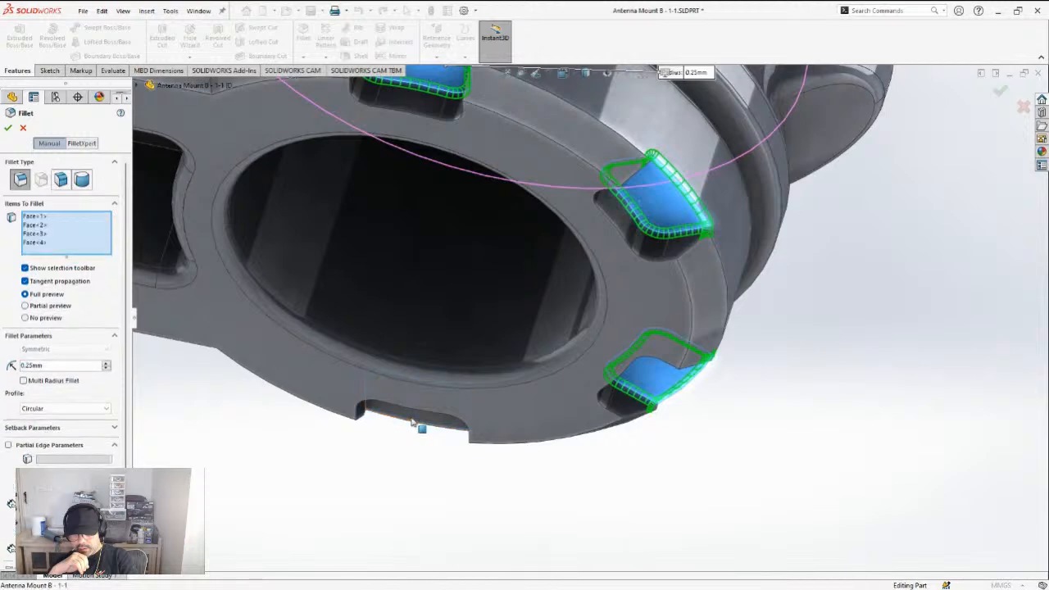
Add the inner wall faces of the four ring notches to the 0.25 mm fillet selection
{"action": "middle_click_drag", "start_coordinate": [391, 416], "coordinate": [446, 197]}
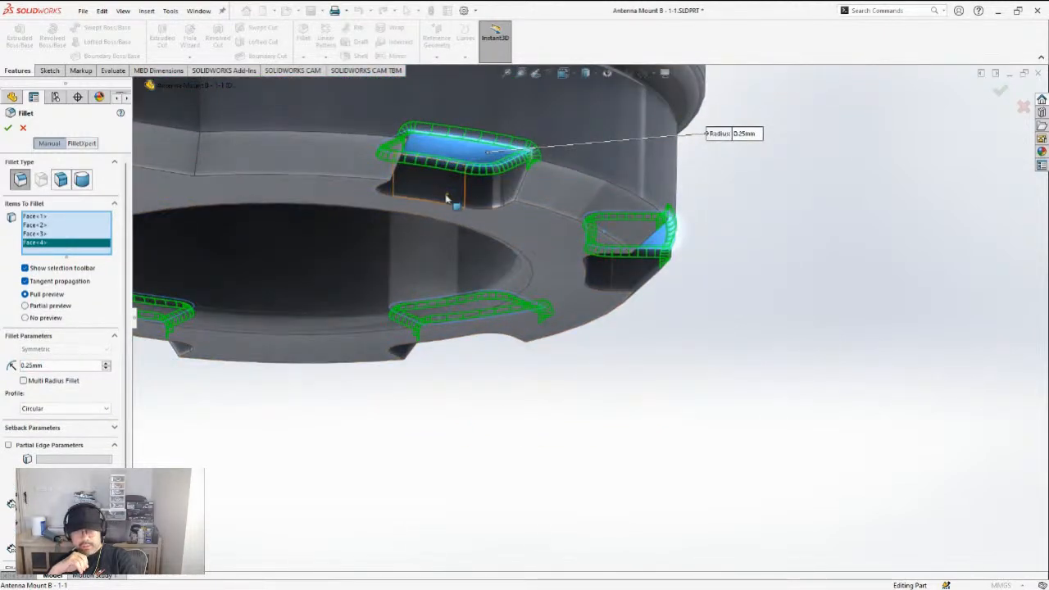
{"action": "left_click", "coordinate": [447, 197]}
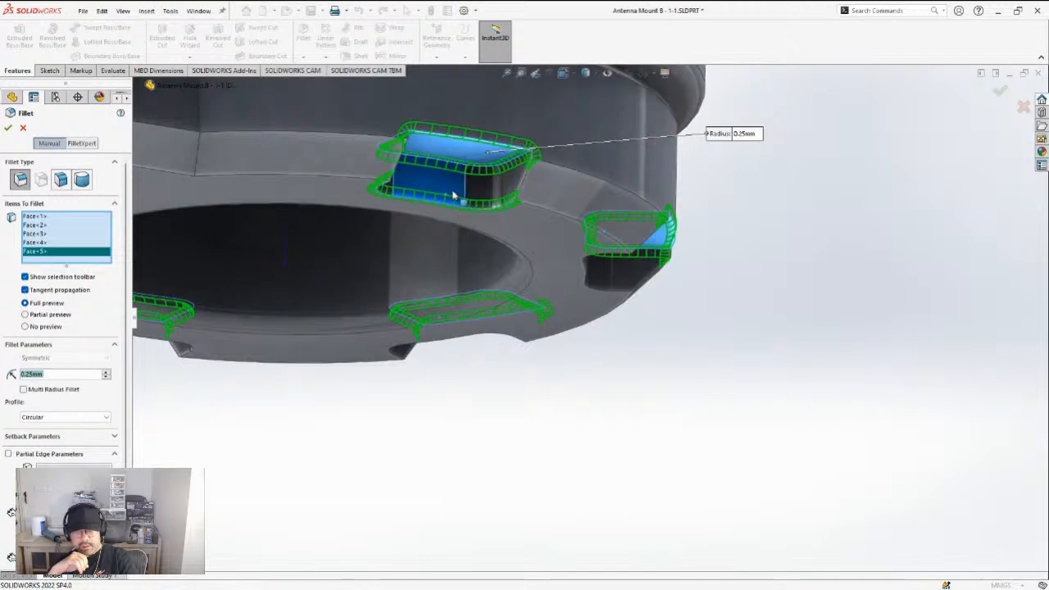
{"action": "middle_click_drag", "start_coordinate": [460, 201], "coordinate": [438, 168]}
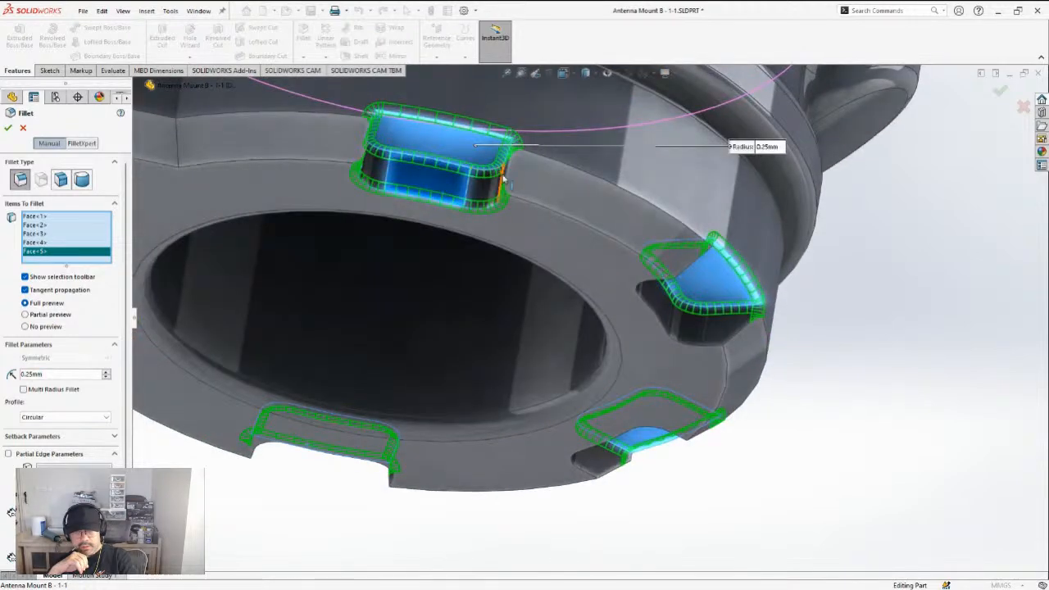
{"action": "left_click", "coordinate": [654, 306]}
{"action": "middle_click_drag", "start_coordinate": [654, 307], "coordinate": [585, 359]}
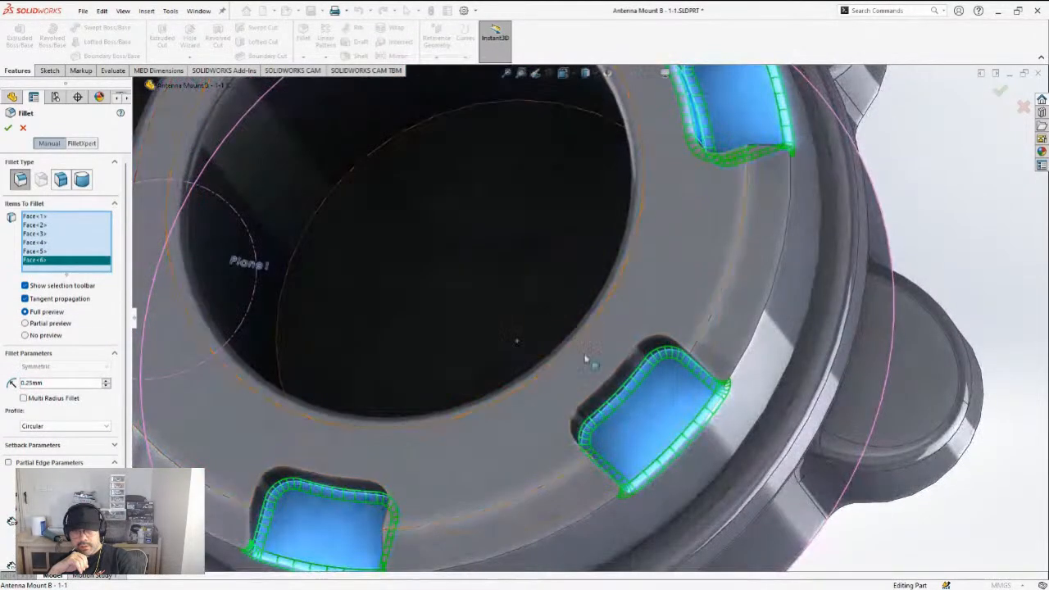
{"action": "left_click", "coordinate": [612, 395]}
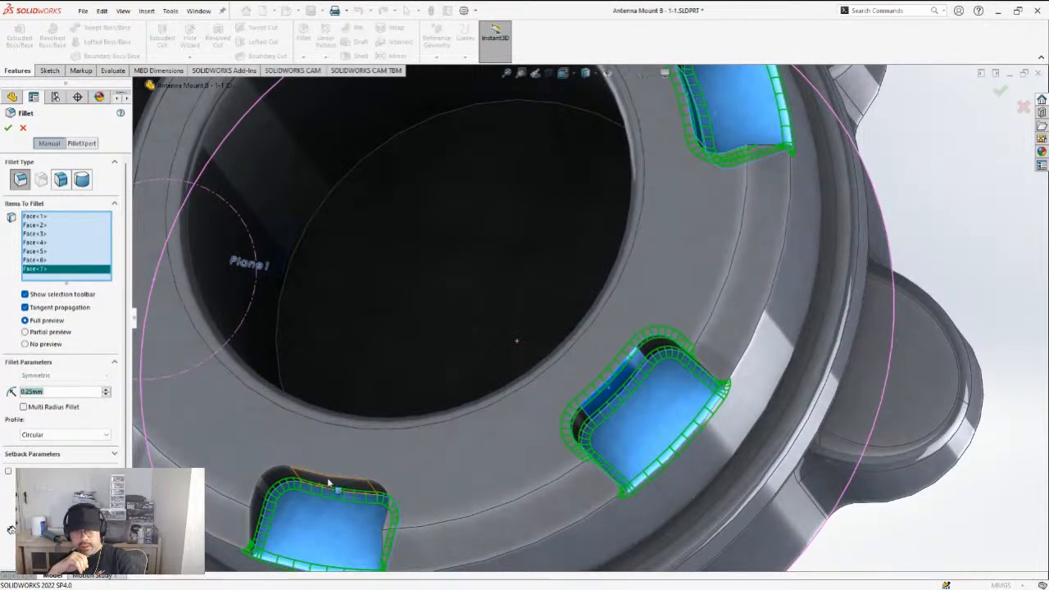
{"action": "left_click", "coordinate": [328, 484]}
Try to include the side edge of the notch nearest the arm in the fillet, and reselect that notch's inner wall face
{"action": "scroll", "coordinate": [328, 491], "scroll_direction": "down", "scroll_amount": 5}
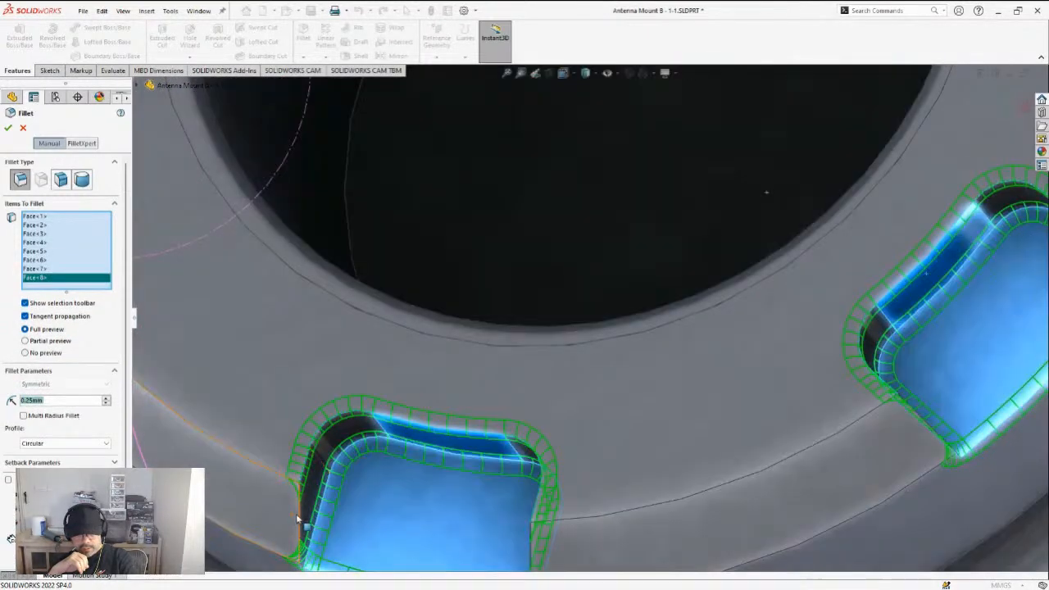
{"action": "left_click", "coordinate": [305, 507]}
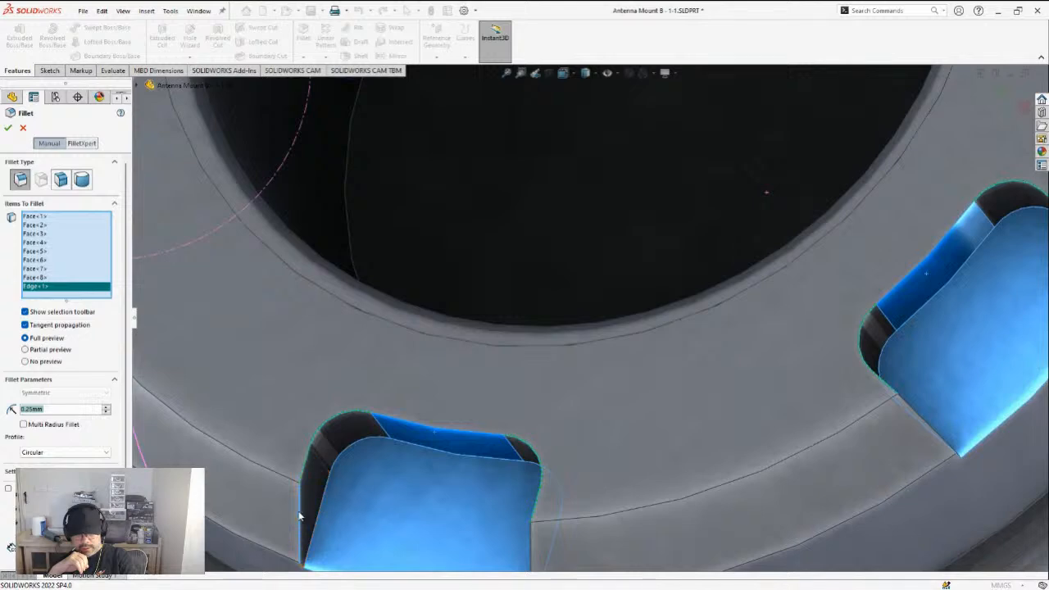
{"action": "scroll", "coordinate": [313, 501], "scroll_direction": "up", "scroll_amount": 4}
{"action": "scroll", "coordinate": [430, 495], "scroll_direction": "down", "scroll_amount": 3}
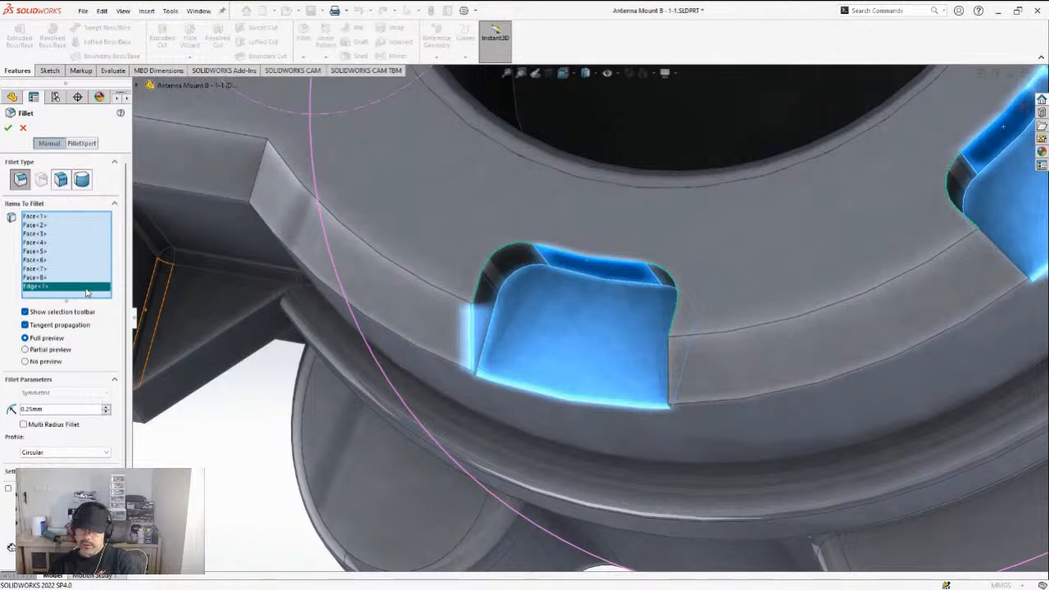
{"action": "key", "text": "Delete"}
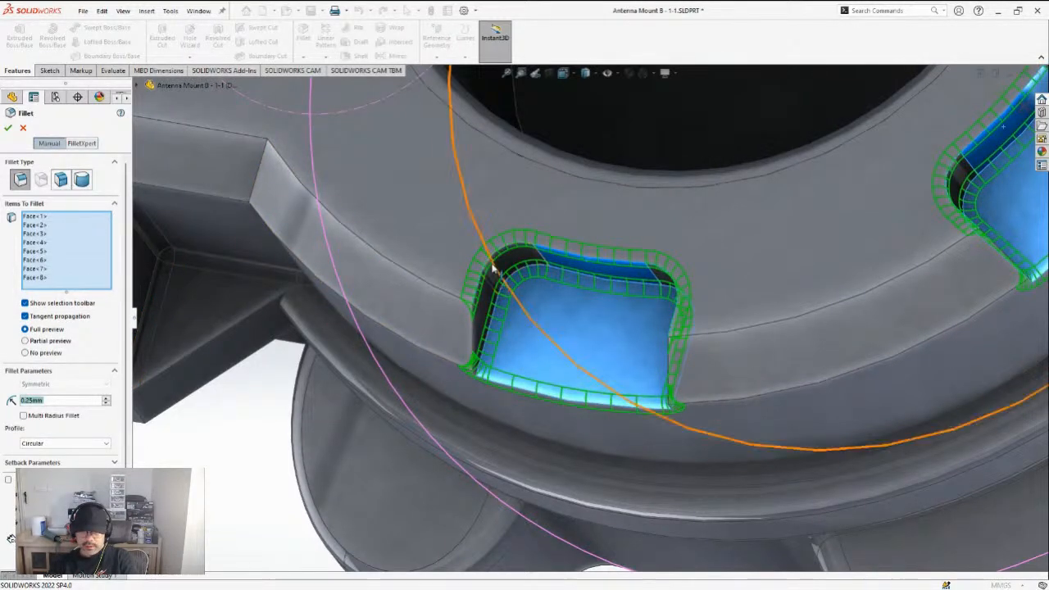
{"action": "left_click", "coordinate": [563, 256]}
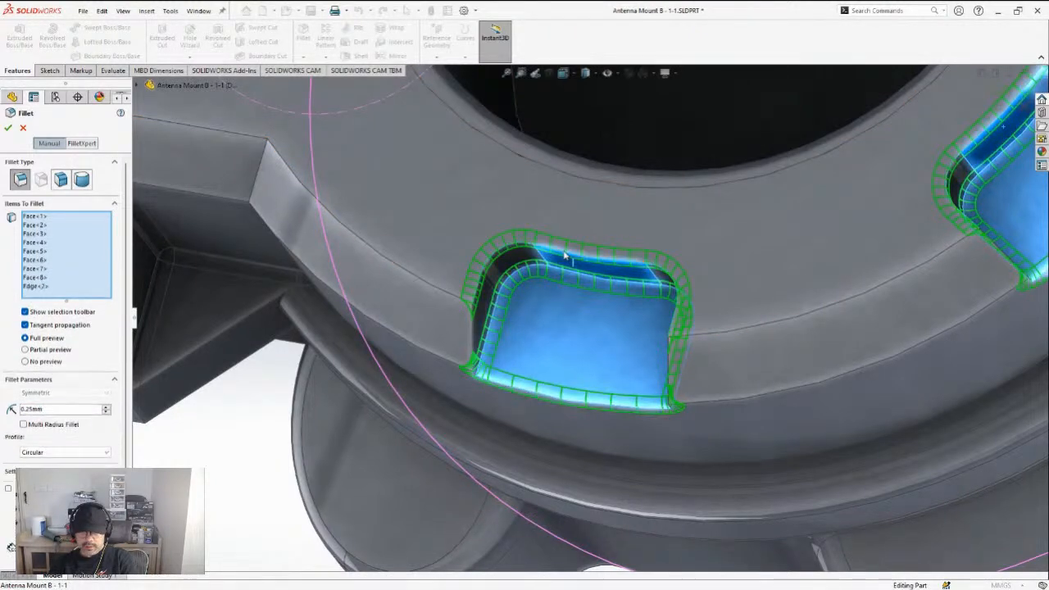
{"action": "left_click", "coordinate": [562, 256]}
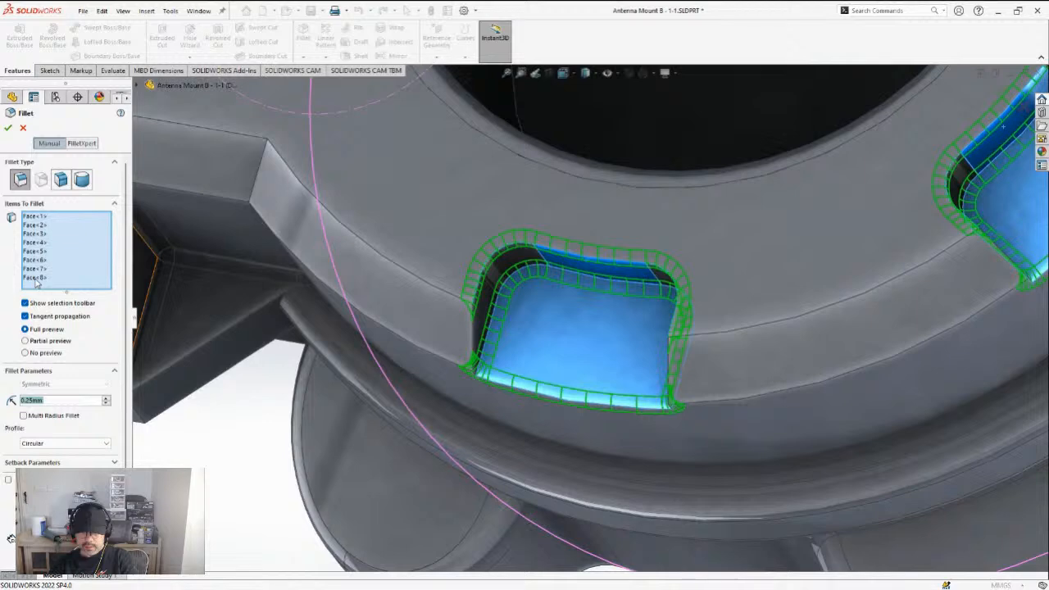
{"action": "left_click", "coordinate": [36, 277]}
{"action": "key", "text": "Delete"}
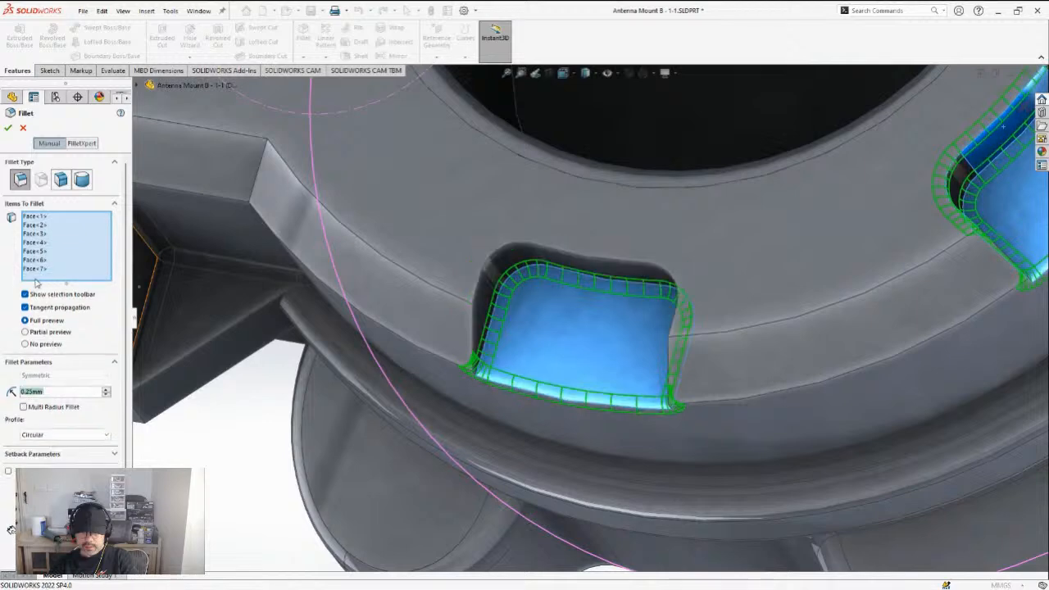
{"action": "left_click", "coordinate": [553, 259]}
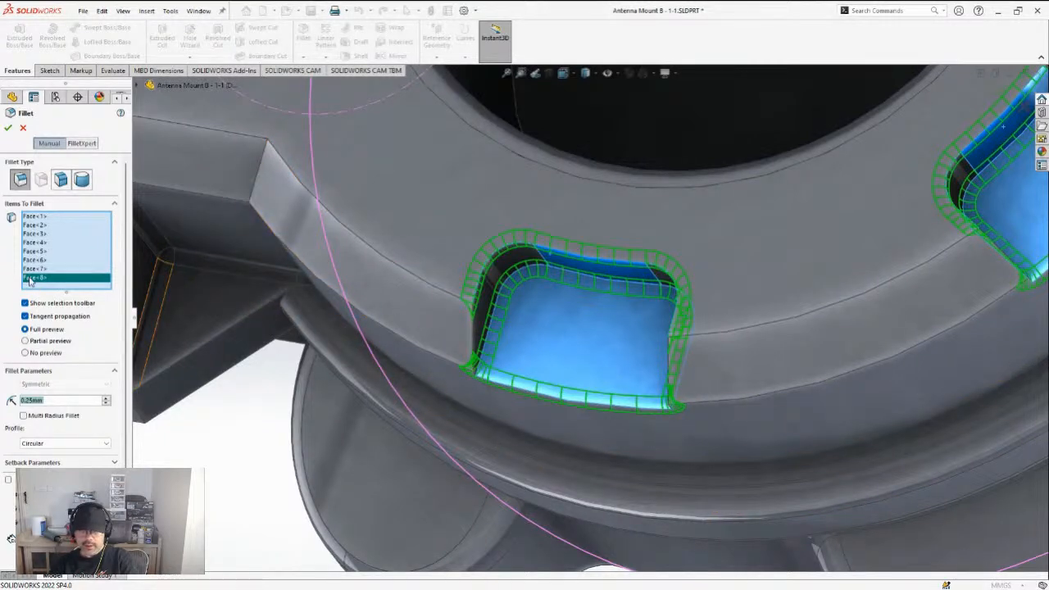
Inspect the fillet preview around the notches and apply the 0.25 mm fillet to the selected floor and wall faces
{"action": "scroll", "coordinate": [469, 278], "scroll_direction": "up", "scroll_amount": 3}
{"action": "scroll", "coordinate": [483, 291], "scroll_direction": "down", "scroll_amount": 2}
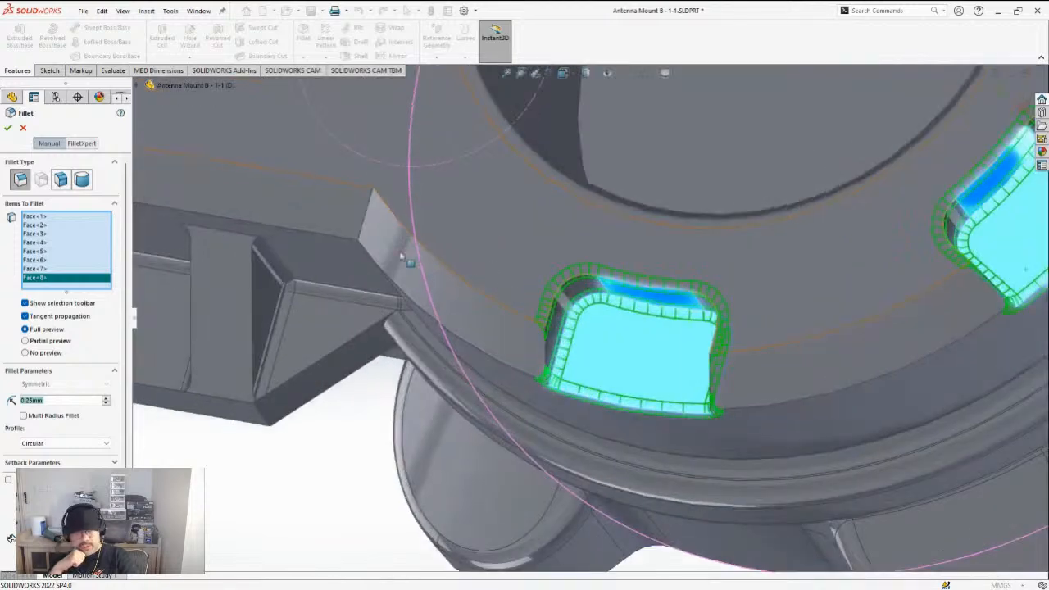
{"action": "middle_click_drag", "start_coordinate": [401, 255], "coordinate": [472, 303]}
{"action": "scroll", "coordinate": [334, 277], "scroll_direction": "up", "scroll_amount": 4}
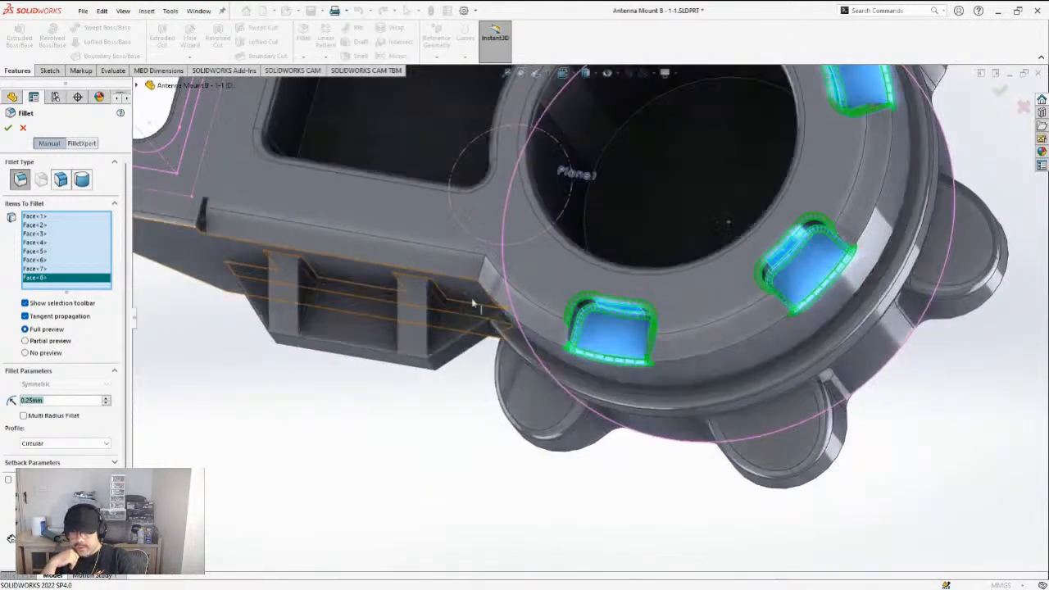
{"action": "middle_click_drag", "start_coordinate": [620, 293], "coordinate": [688, 260]}
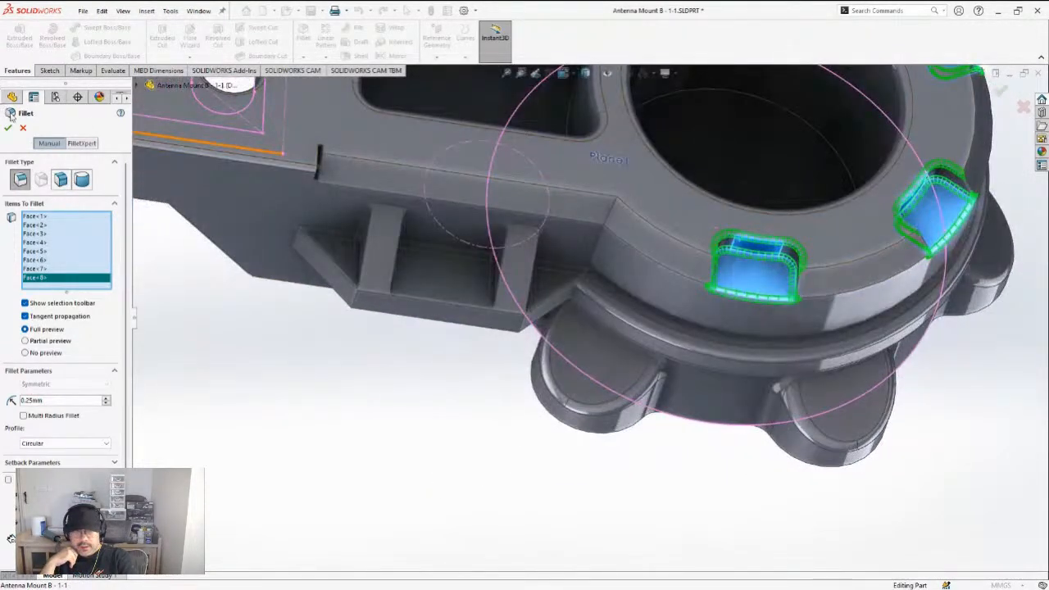
{"action": "left_click", "coordinate": [9, 128]}
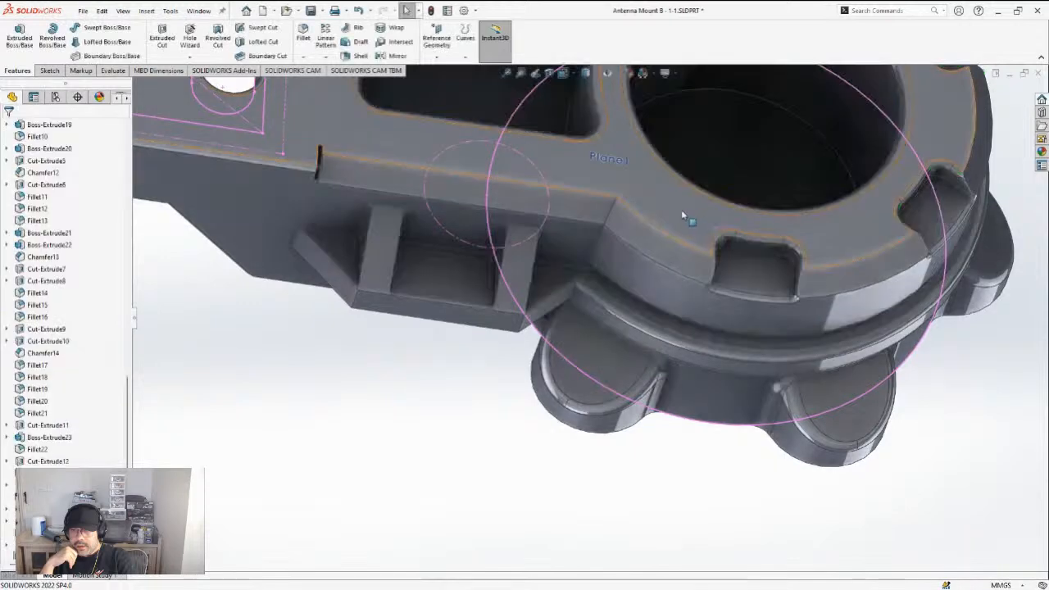
Start another 0.25 mm fillet on both chamfer-side edges of the notch nearest the arm and one on the neighbouring notch
{"action": "left_click", "coordinate": [303, 32]}
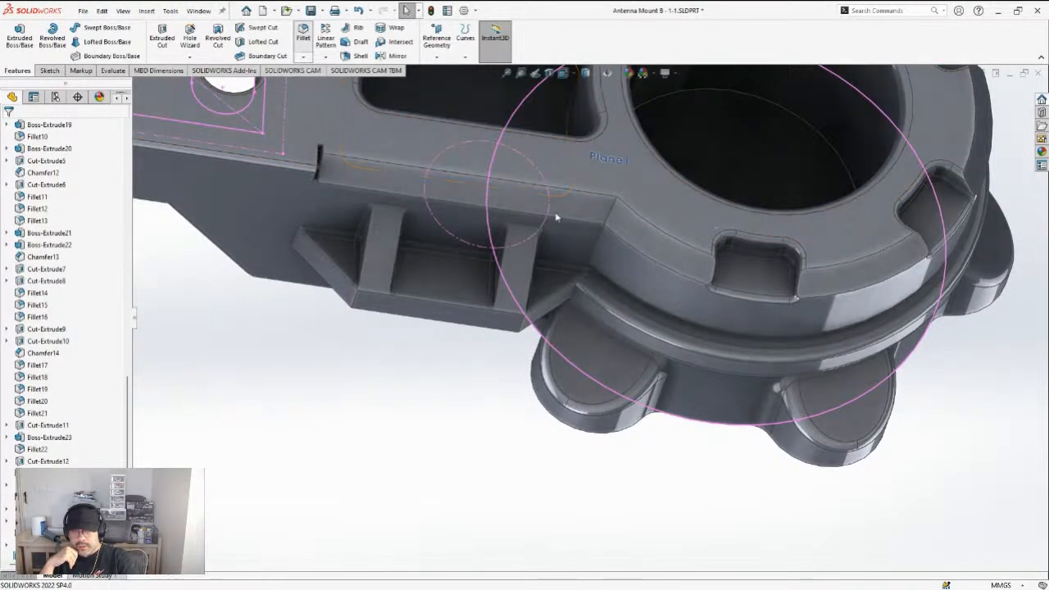
{"action": "scroll", "coordinate": [770, 287], "scroll_direction": "down", "scroll_amount": 5}
{"action": "middle_click_drag", "start_coordinate": [741, 273], "coordinate": [635, 242]}
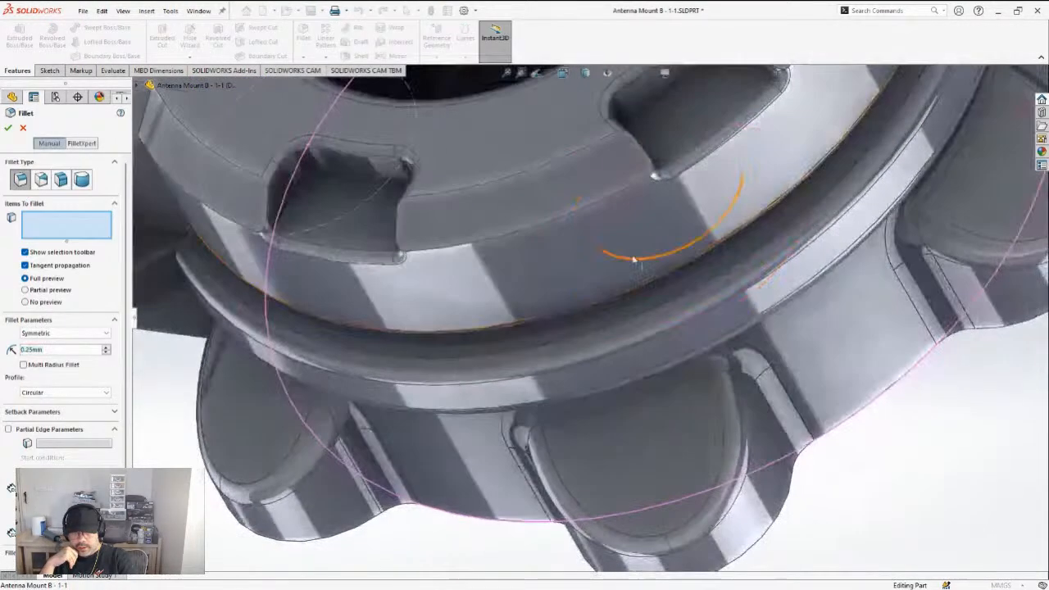
{"action": "left_click", "coordinate": [269, 209]}
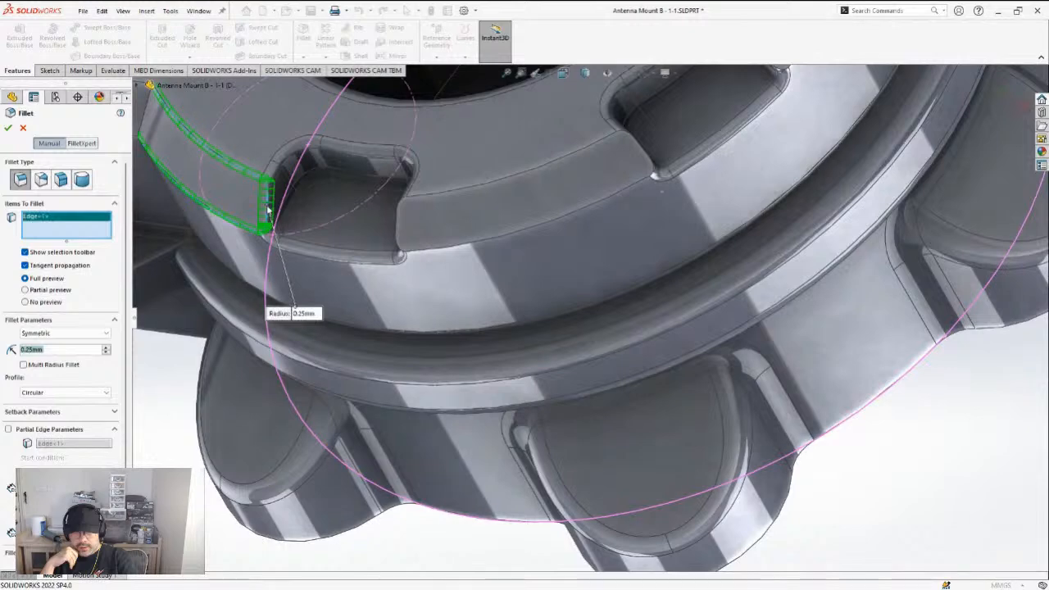
{"action": "left_click", "coordinate": [397, 230]}
{"action": "middle_click_drag", "start_coordinate": [637, 187], "coordinate": [714, 179]}
{"action": "scroll", "coordinate": [715, 179], "scroll_direction": "down", "scroll_amount": 5}
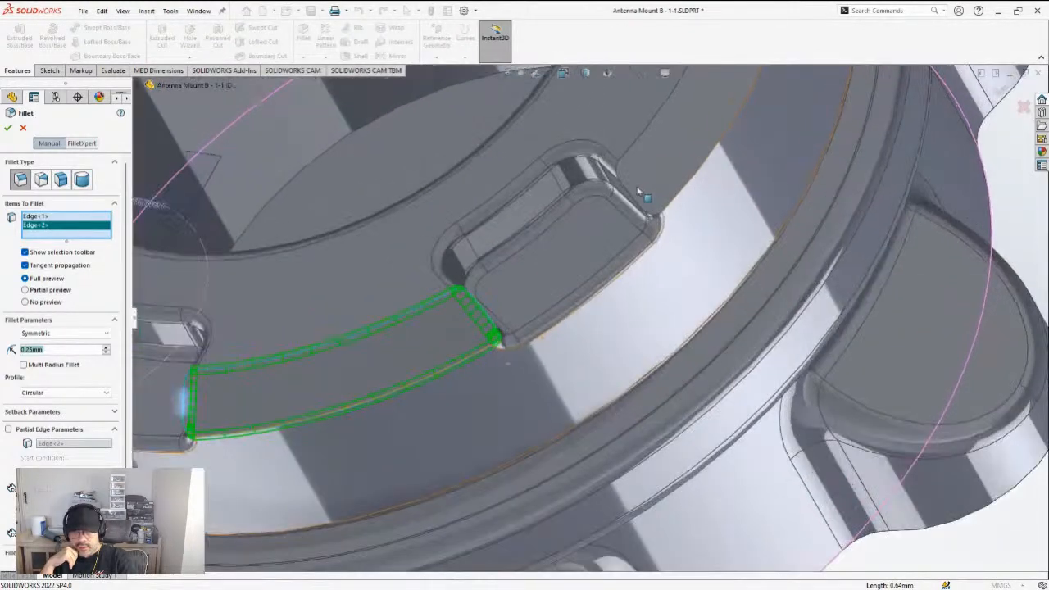
{"action": "left_click", "coordinate": [630, 193]}
Add the chamfer-side edges at the remaining notches around the ring and apply the 0.25 mm fillet
{"action": "scroll", "coordinate": [627, 190], "scroll_direction": "up", "scroll_amount": 6}
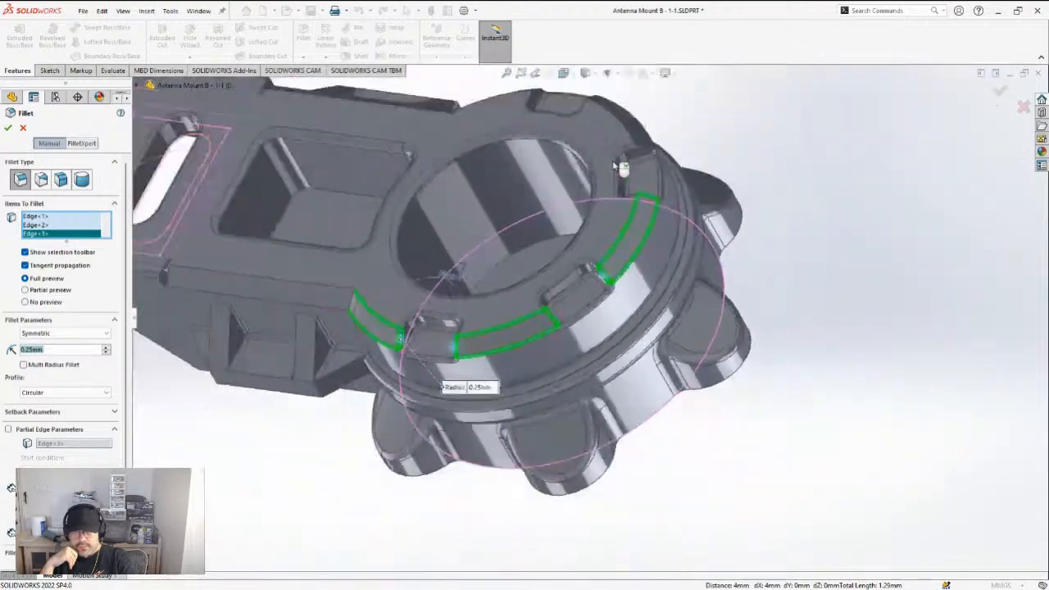
{"action": "scroll", "coordinate": [622, 164], "scroll_direction": "down", "scroll_amount": 4}
{"action": "left_click", "coordinate": [674, 168]}
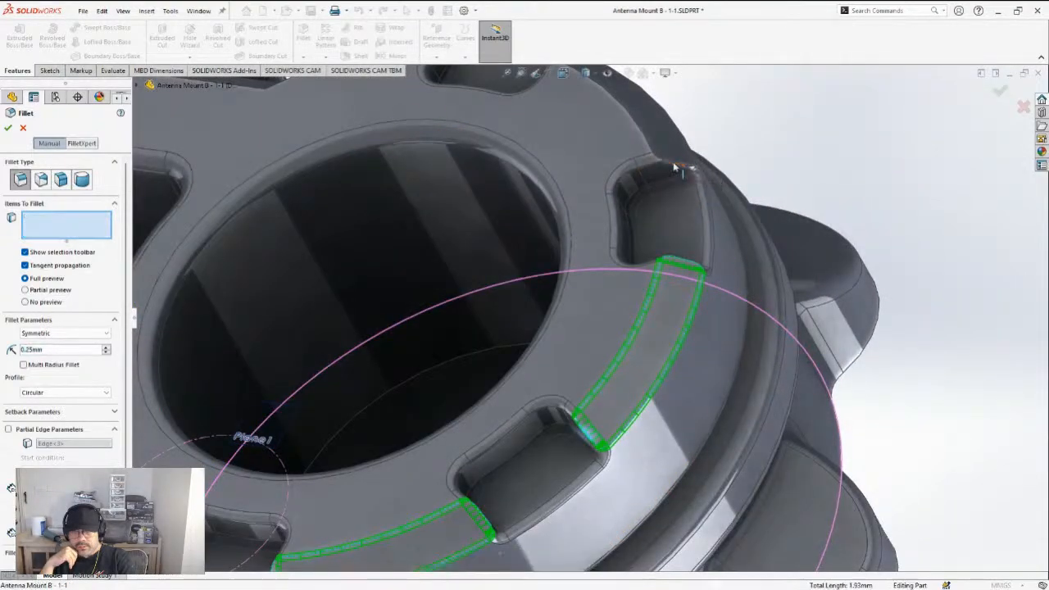
{"action": "middle_click_drag", "start_coordinate": [674, 167], "coordinate": [482, 234]}
{"action": "scroll", "coordinate": [492, 158], "scroll_direction": "up", "scroll_amount": 3}
{"action": "scroll", "coordinate": [461, 169], "scroll_direction": "down", "scroll_amount": 5}
{"action": "middle_click_drag", "start_coordinate": [463, 160], "coordinate": [489, 204]}
{"action": "left_click", "coordinate": [489, 185]}
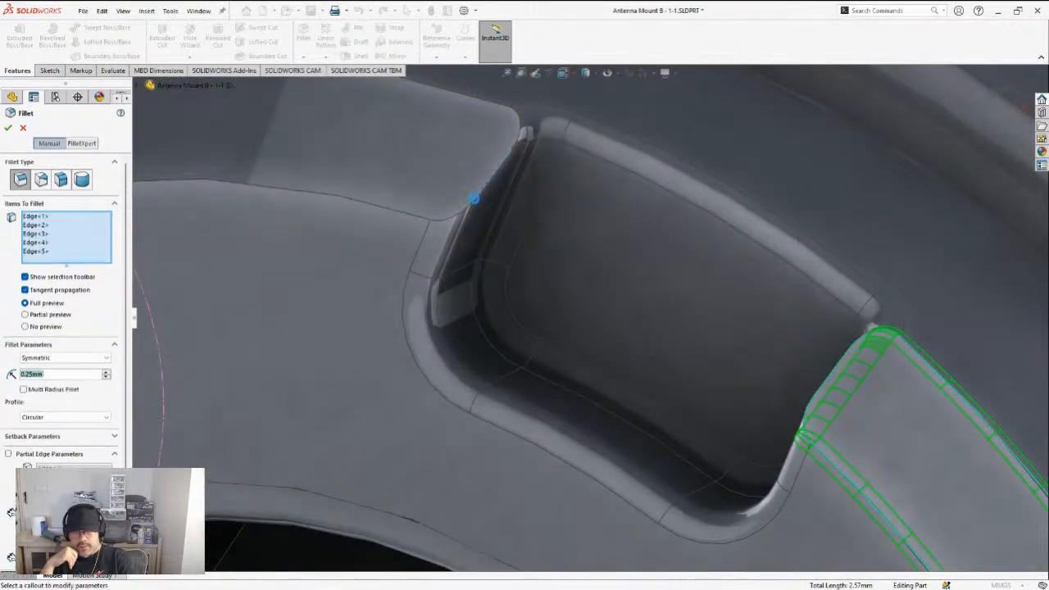
{"action": "scroll", "coordinate": [347, 268], "scroll_direction": "up", "scroll_amount": 4}
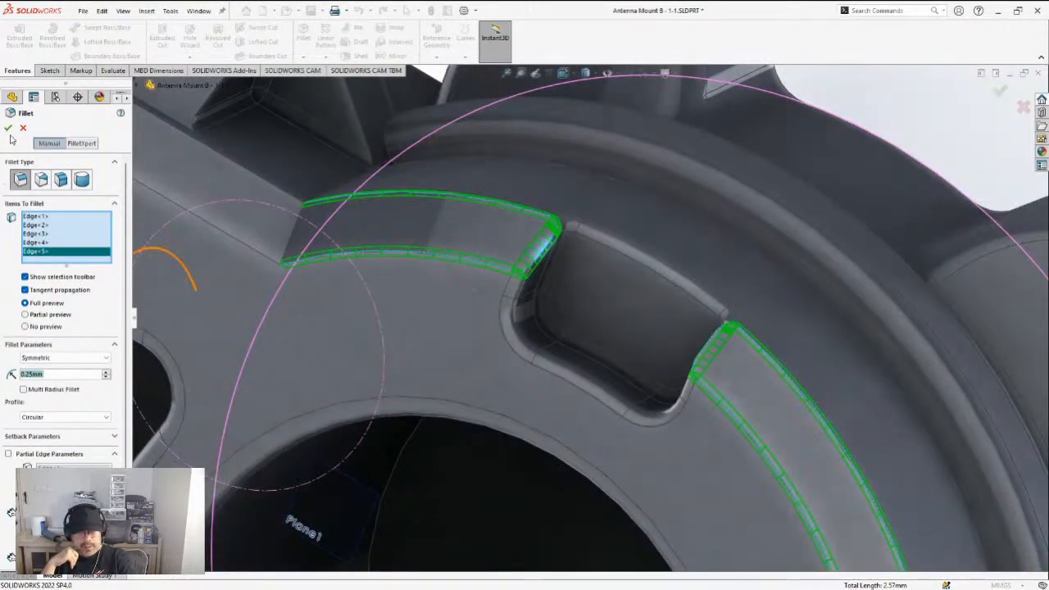
{"action": "left_click", "coordinate": [8, 128]}
Examine the whole antenna mount from the side, including the arm, lobed ring and filleted notches along its lower rim
{"action": "middle_click_drag", "start_coordinate": [386, 311], "coordinate": [471, 332]}
{"action": "scroll", "coordinate": [555, 350], "scroll_direction": "up", "scroll_amount": 6}
{"action": "middle_click_drag", "start_coordinate": [557, 368], "coordinate": [463, 383]}
{"action": "scroll", "coordinate": [234, 321], "scroll_direction": "up", "scroll_amount": 1}
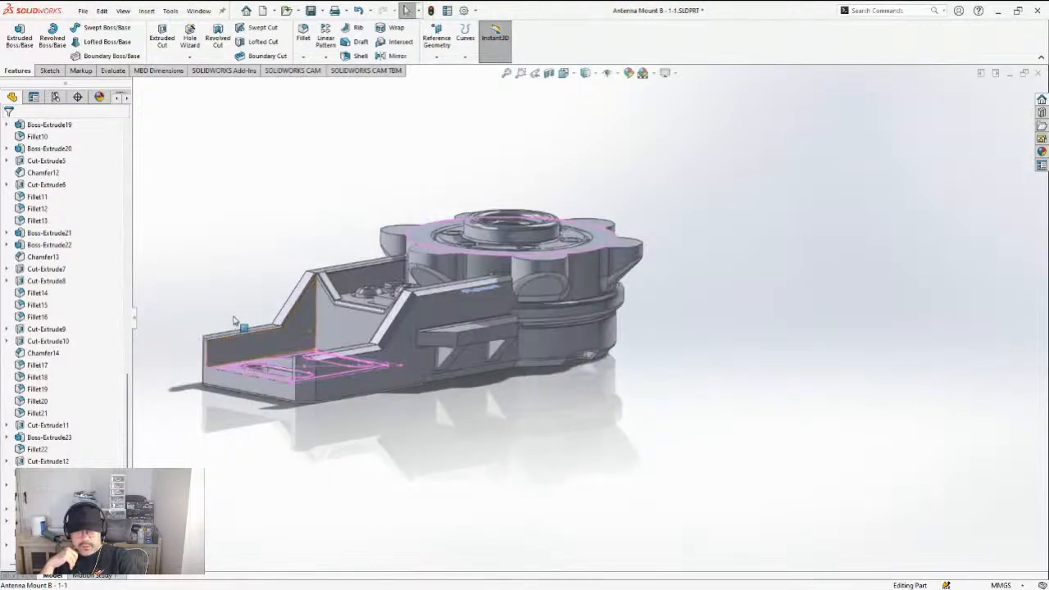
{"action": "scroll", "coordinate": [240, 320], "scroll_direction": "down", "scroll_amount": 3}
{"action": "middle_click_drag", "start_coordinate": [238, 321], "coordinate": [498, 304]}
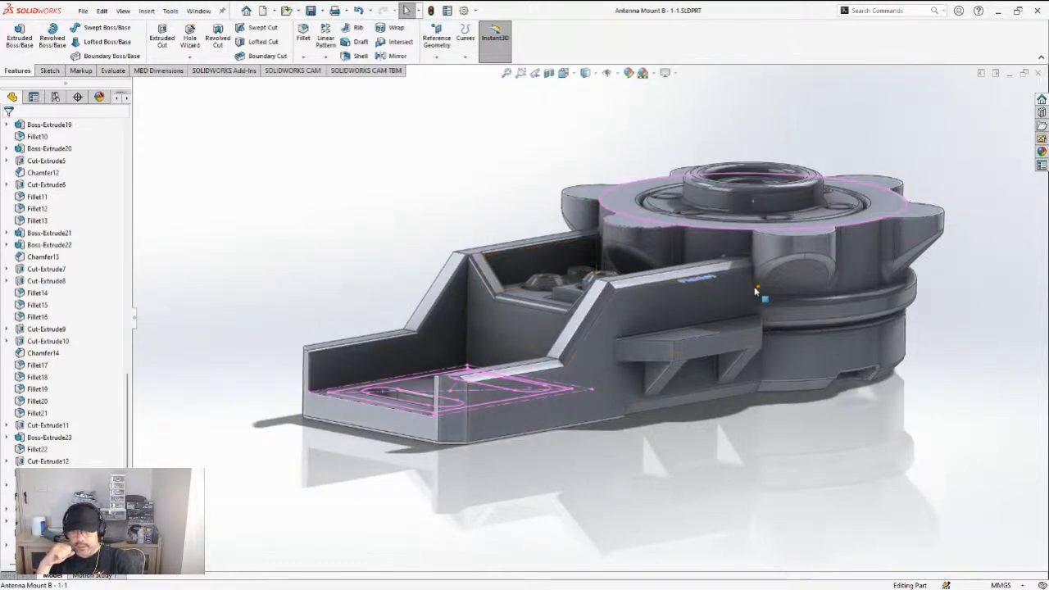
{"action": "scroll", "coordinate": [753, 291], "scroll_direction": "up", "scroll_amount": 2}
{"action": "scroll", "coordinate": [684, 275], "scroll_direction": "down", "scroll_amount": 2}
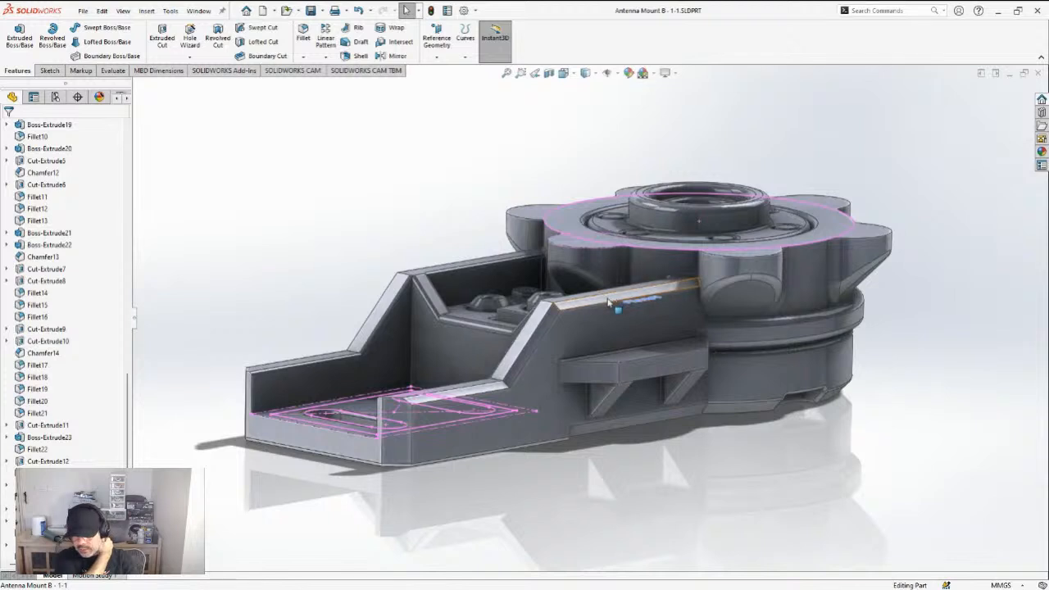
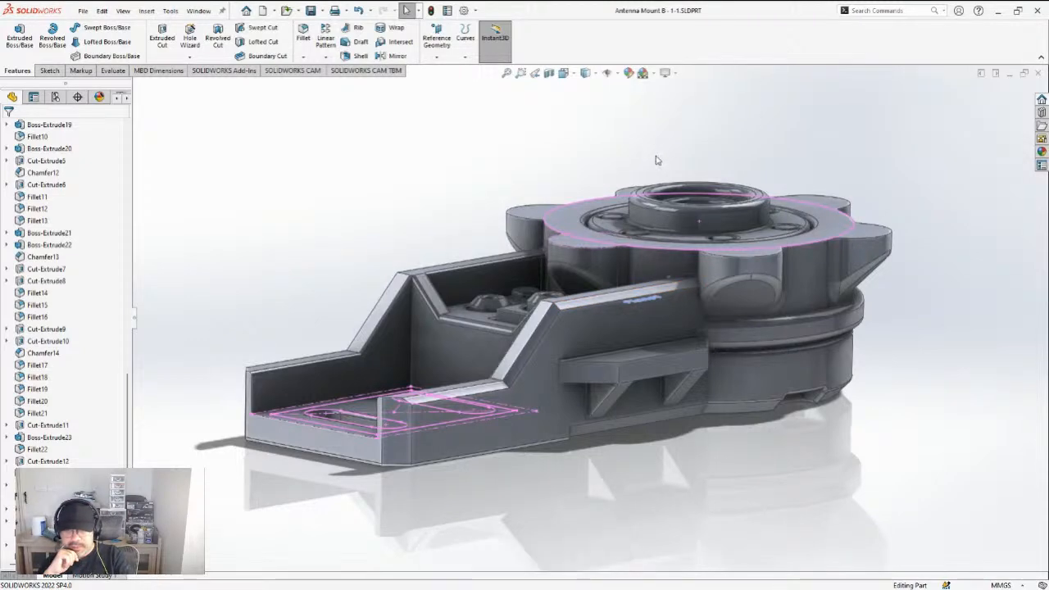
Examine the antenna mount from above, including the slotted arm floor, the bolt bosses and the lobed ring
{"action": "middle_click_drag", "start_coordinate": [496, 188], "coordinate": [484, 241]}
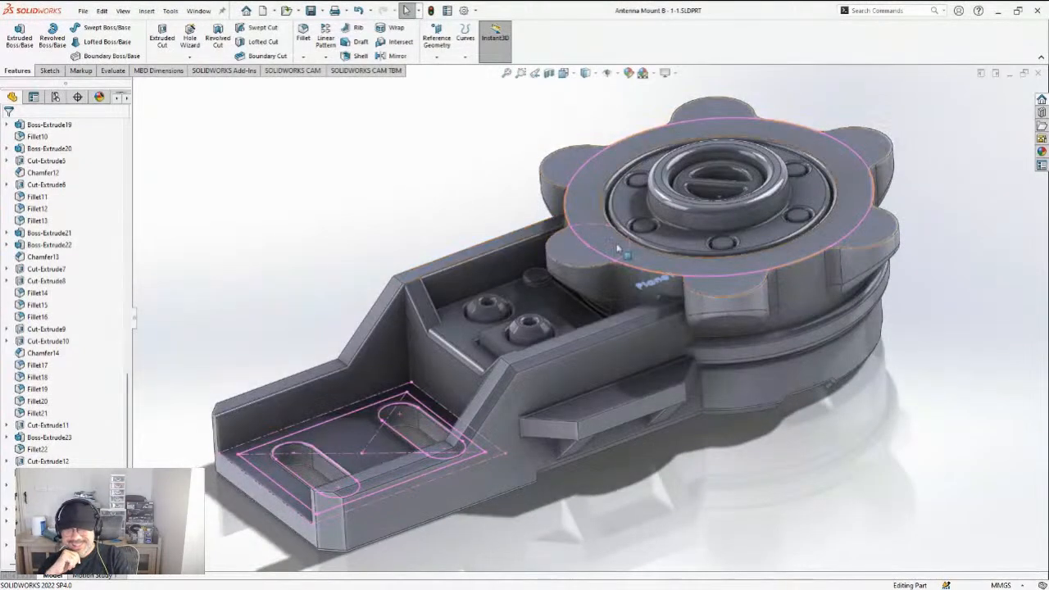
{"action": "scroll", "coordinate": [647, 278], "scroll_direction": "up", "scroll_amount": 3}
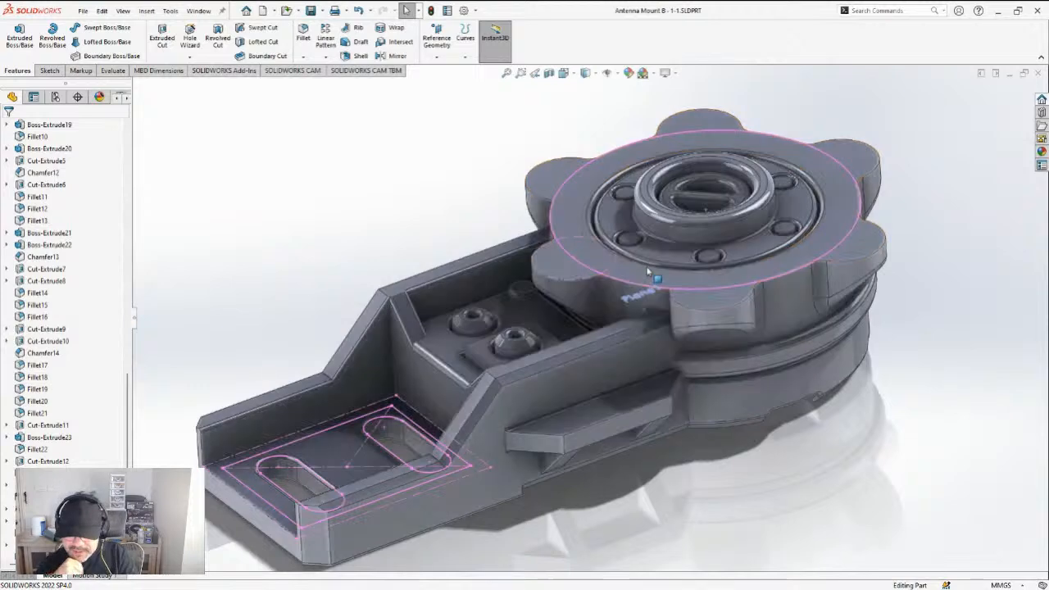
{"action": "scroll", "coordinate": [598, 355], "scroll_direction": "down", "scroll_amount": 1}
{"action": "scroll", "coordinate": [592, 362], "scroll_direction": "up", "scroll_amount": 1}
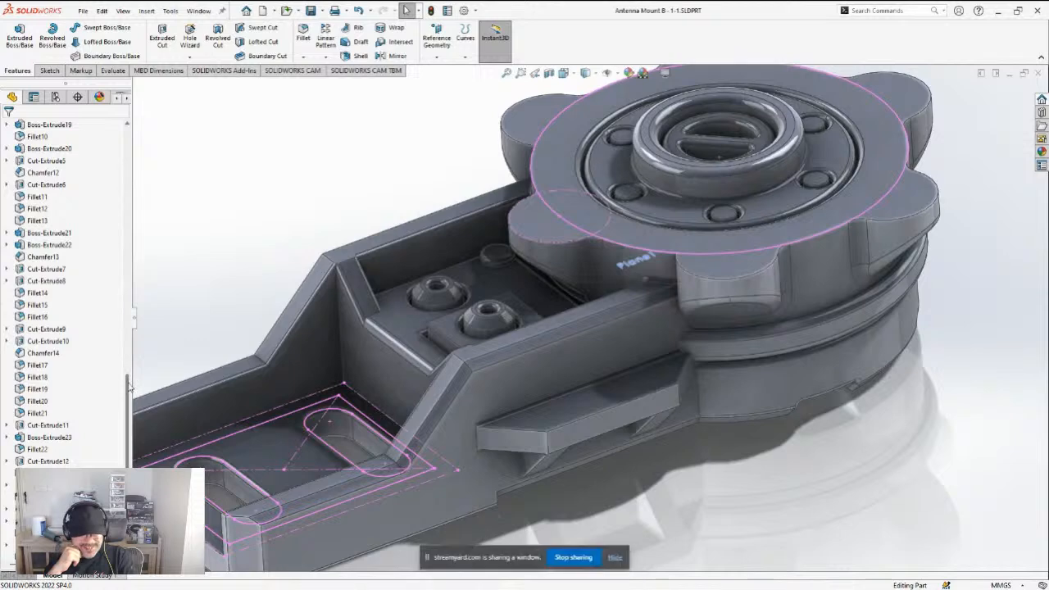
{"action": "scroll", "coordinate": [125, 414], "scroll_direction": "down", "scroll_amount": 1}
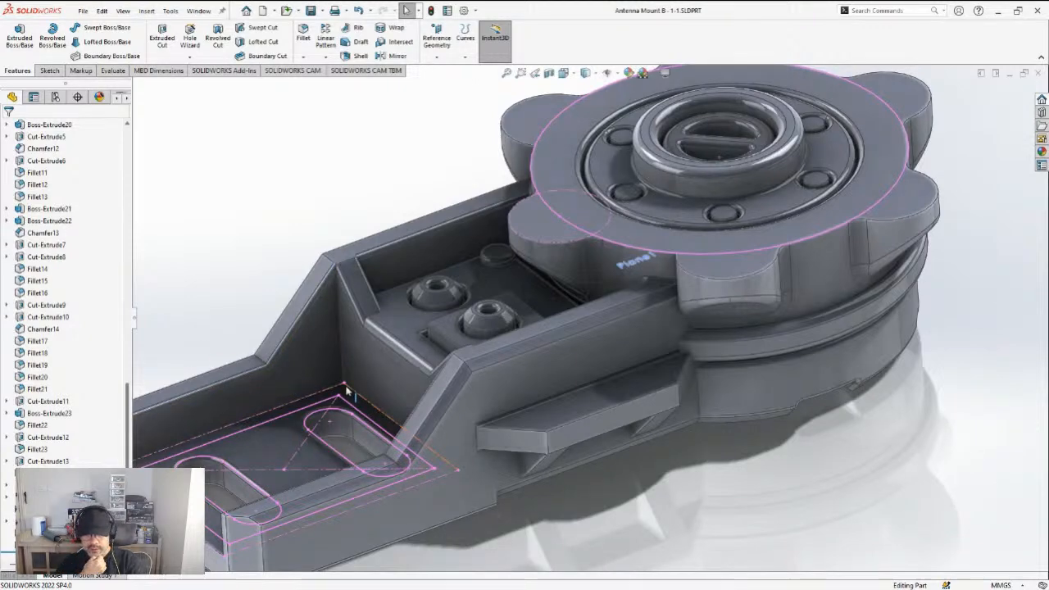
{"action": "scroll", "coordinate": [264, 334], "scroll_direction": "up", "scroll_amount": 1}
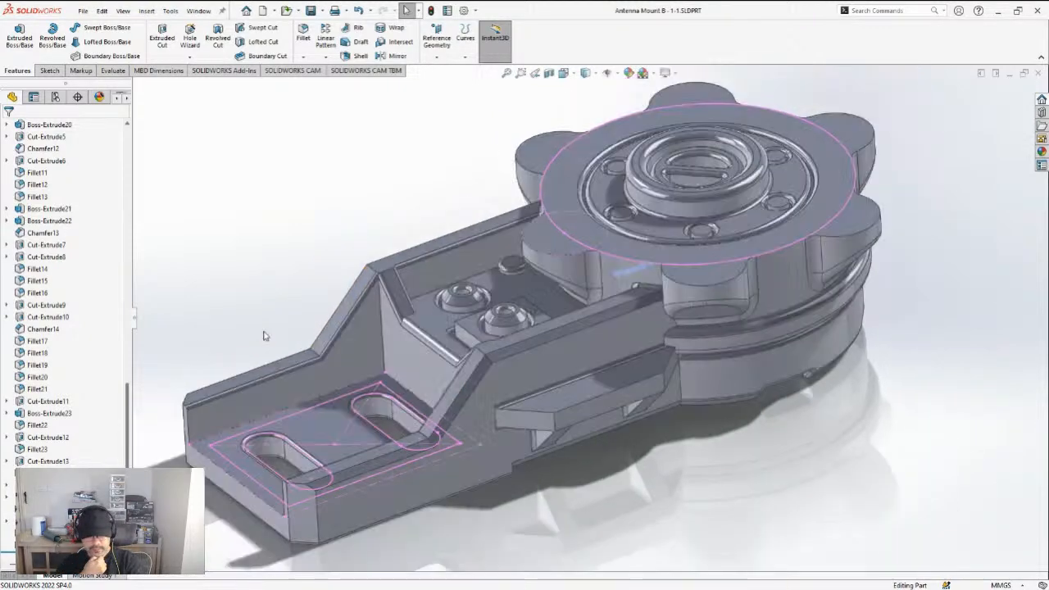
{"action": "scroll", "coordinate": [390, 450], "scroll_direction": "down", "scroll_amount": 1}
{"action": "scroll", "coordinate": [580, 330], "scroll_direction": "up", "scroll_amount": 1}
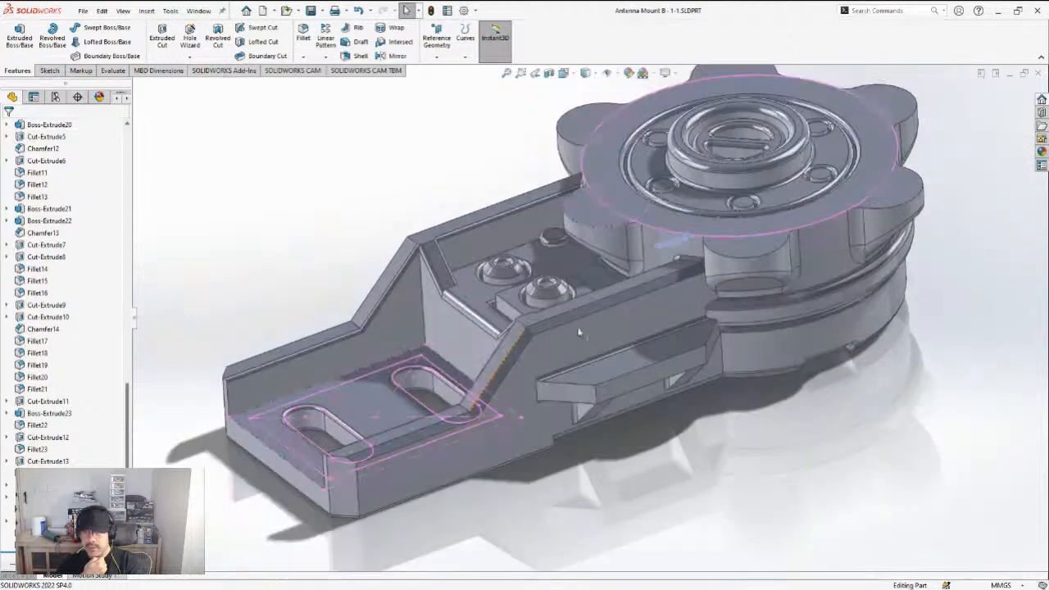
{"action": "scroll", "coordinate": [663, 245], "scroll_direction": "up", "scroll_amount": 1}
{"action": "scroll", "coordinate": [665, 245], "scroll_direction": "down", "scroll_amount": 1}
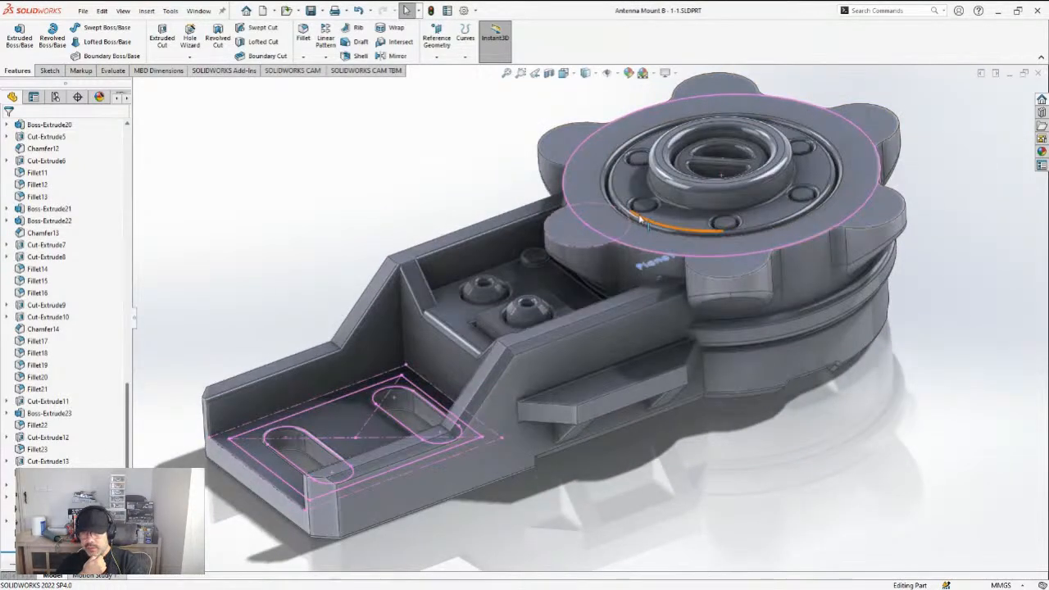
{"action": "scroll", "coordinate": [590, 230], "scroll_direction": "down", "scroll_amount": 1}
{"action": "scroll", "coordinate": [565, 223], "scroll_direction": "down", "scroll_amount": 1}
{"action": "scroll", "coordinate": [602, 232], "scroll_direction": "down", "scroll_amount": 1}
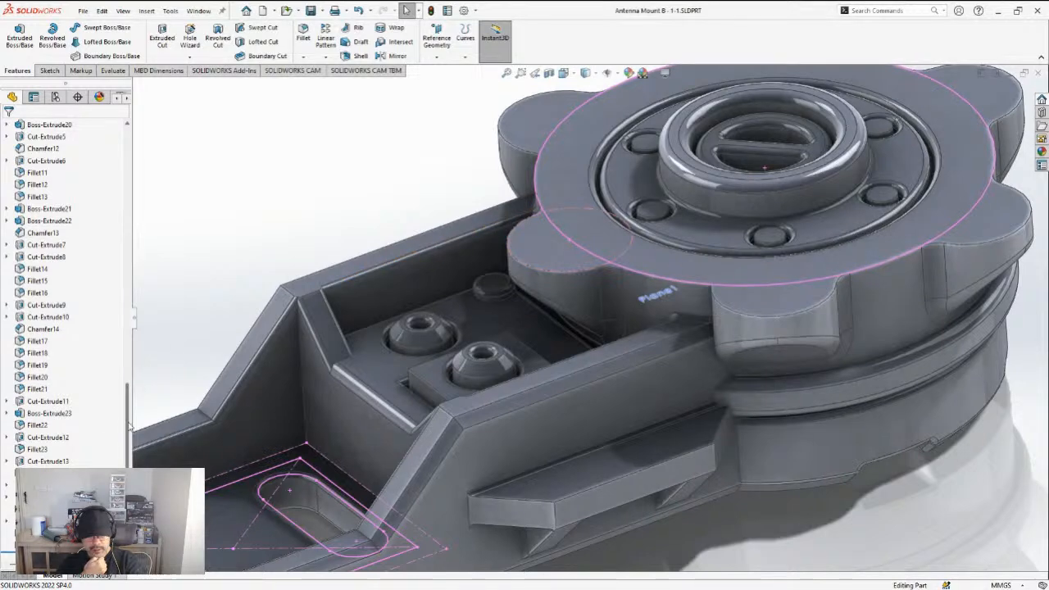
Locate the slotted floor's outline, Sketch22, in the feature history and examine the arm geometry around it
{"action": "scroll", "coordinate": [72, 304], "scroll_direction": "up", "scroll_amount": 8}
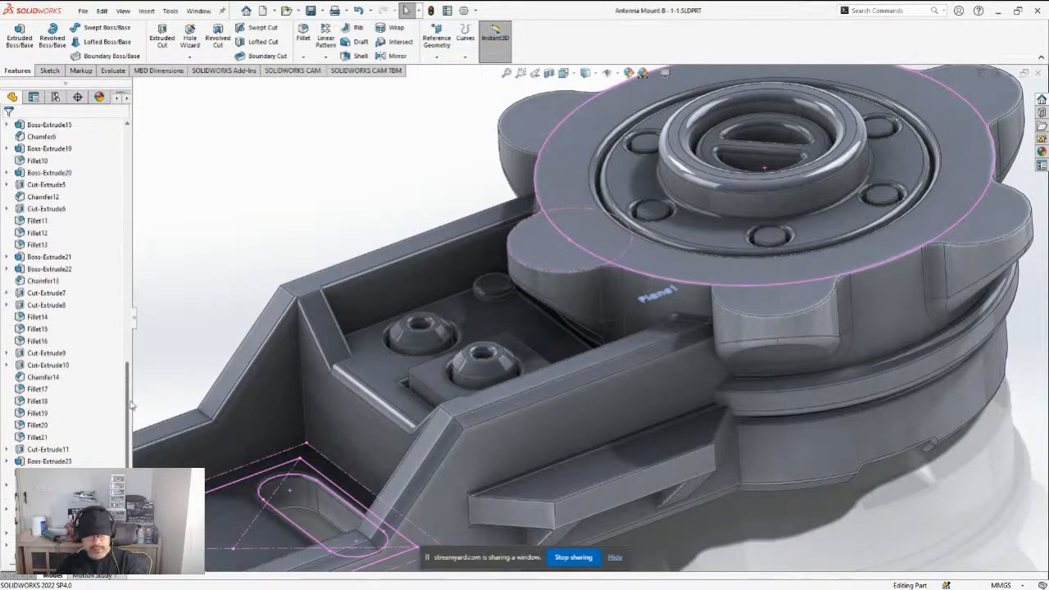
{"action": "left_click", "coordinate": [50, 270]}
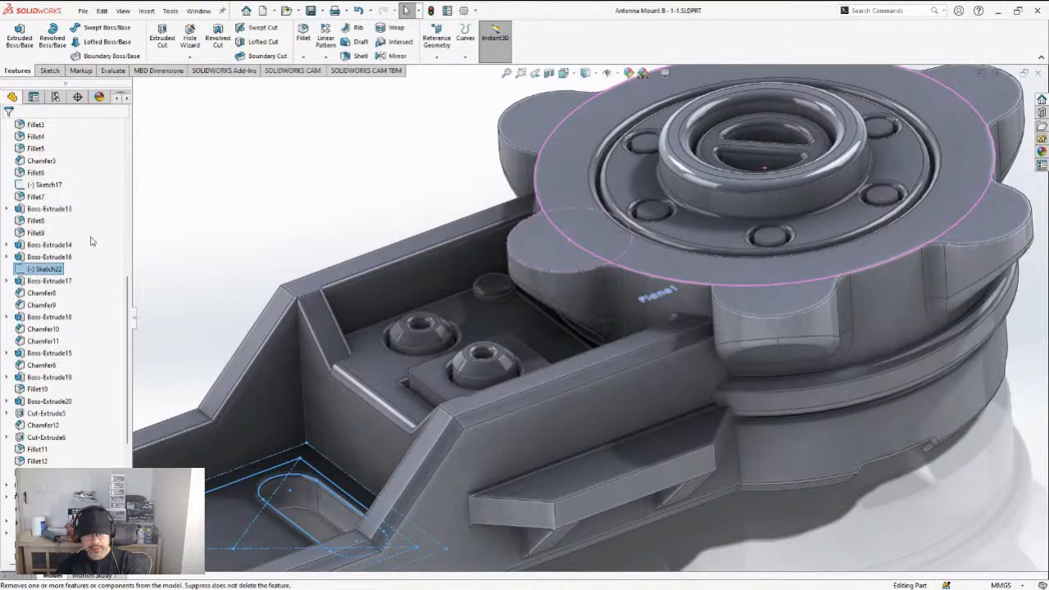
{"action": "left_click", "coordinate": [286, 215]}
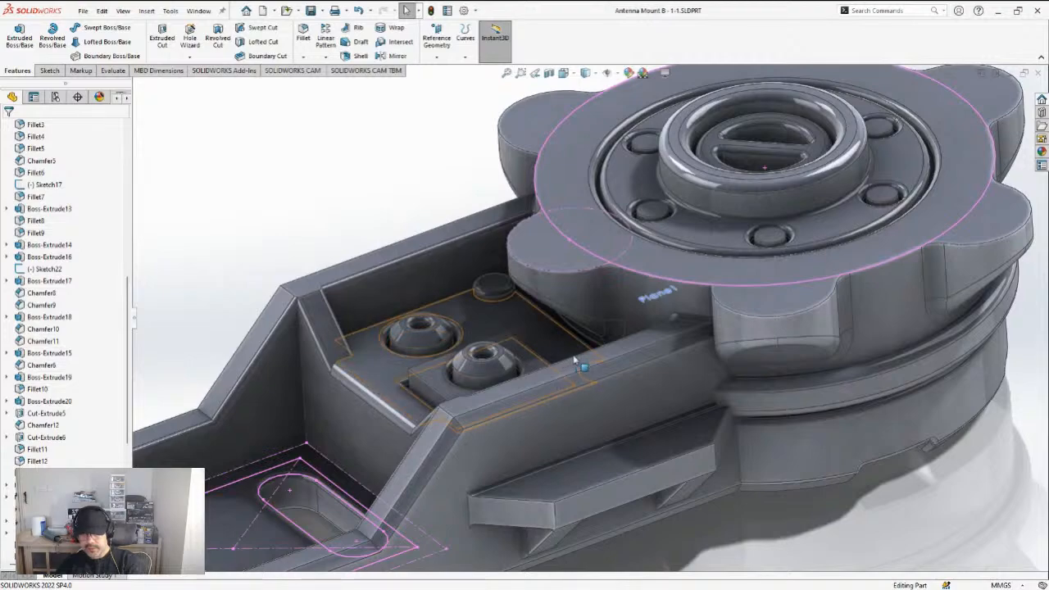
{"action": "scroll", "coordinate": [570, 362], "scroll_direction": "up", "scroll_amount": 3}
{"action": "scroll", "coordinate": [426, 480], "scroll_direction": "down", "scroll_amount": 3}
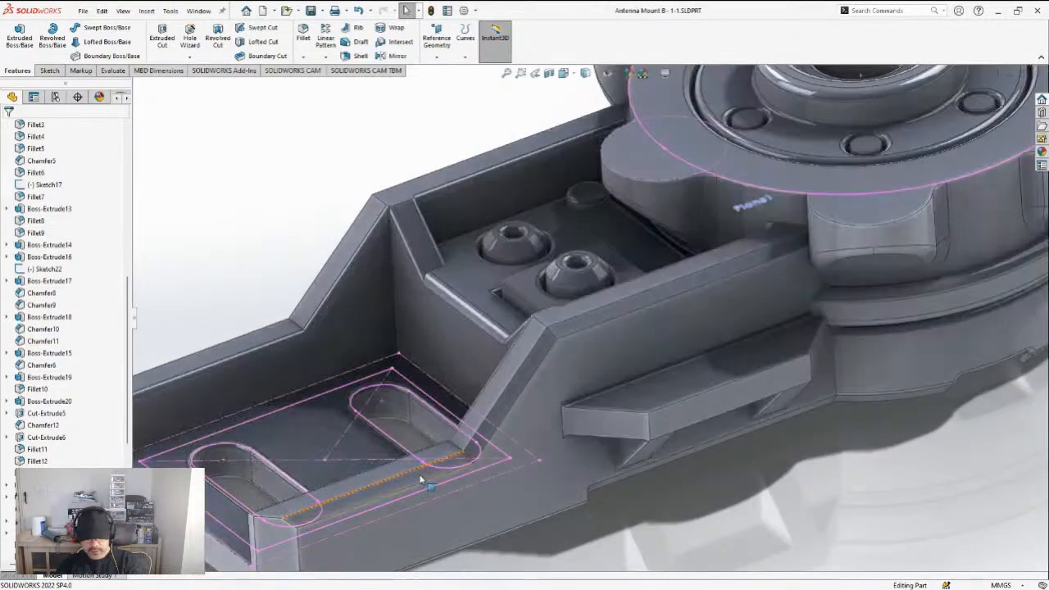
{"action": "scroll", "coordinate": [422, 480], "scroll_direction": "up", "scroll_amount": 3}
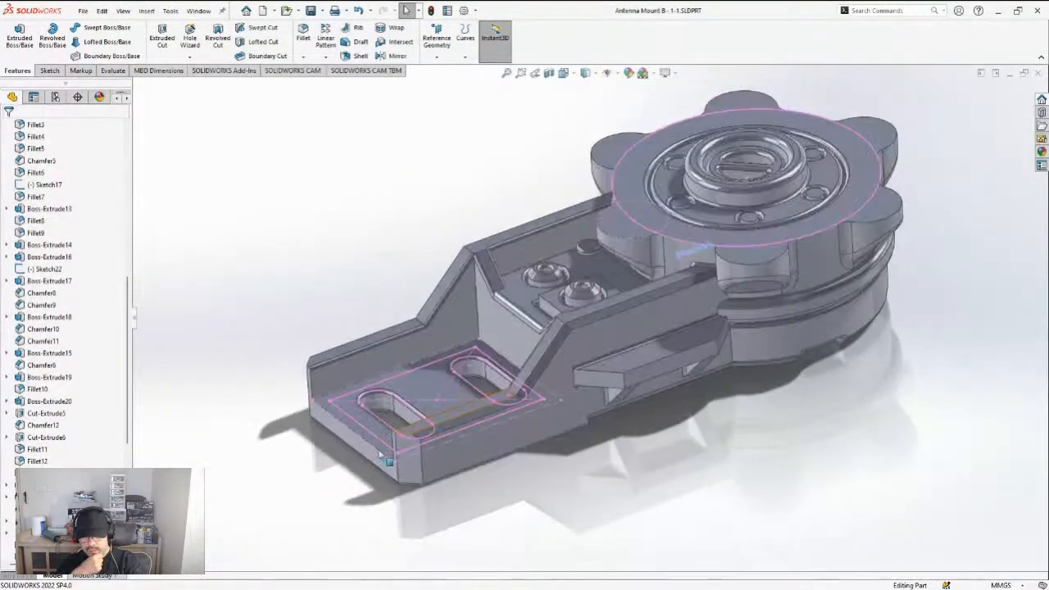
{"action": "scroll", "coordinate": [443, 413], "scroll_direction": "down", "scroll_amount": 3}
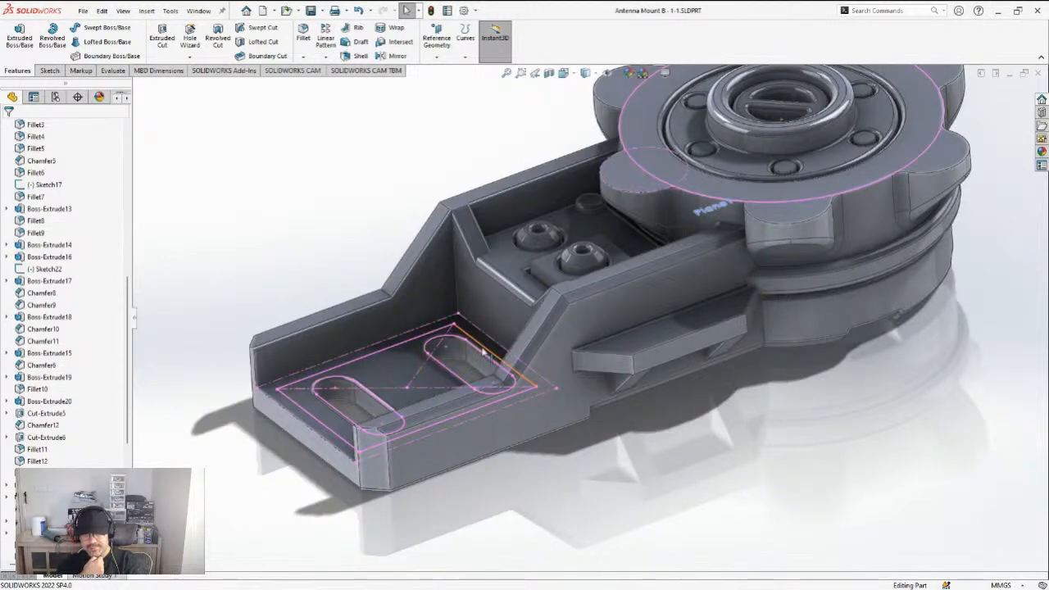
{"action": "left_click", "coordinate": [775, 203]}
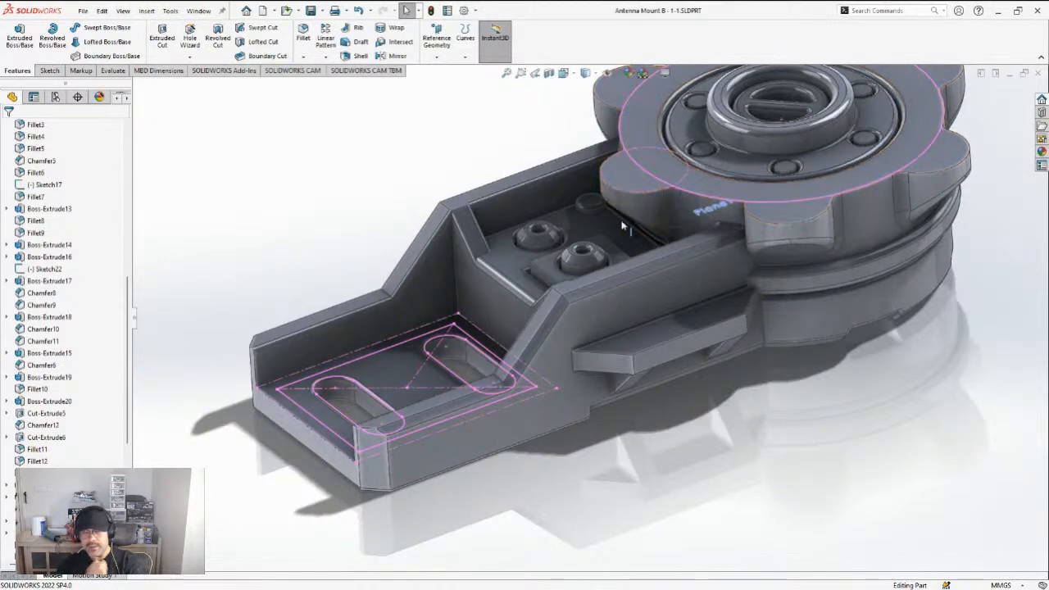
{"action": "scroll", "coordinate": [605, 234], "scroll_direction": "up", "scroll_amount": 4}
{"action": "scroll", "coordinate": [605, 234], "scroll_direction": "down", "scroll_amount": 5}
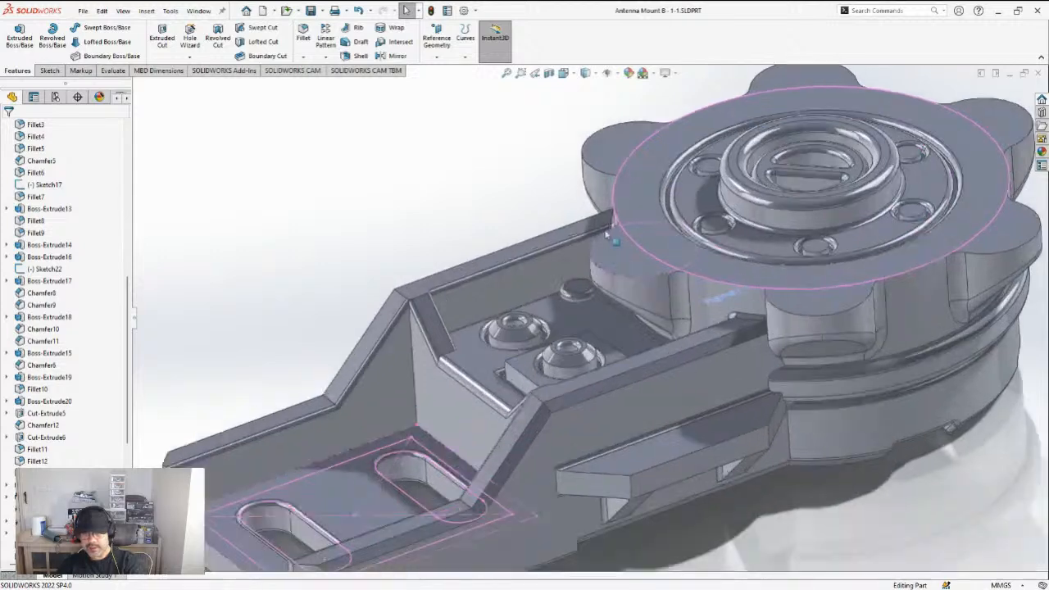
Highlight Sketch17 and Sketch22 in turn to check which outlines they hold, and inspect the ring's lobes up close
{"action": "left_click", "coordinate": [41, 186]}
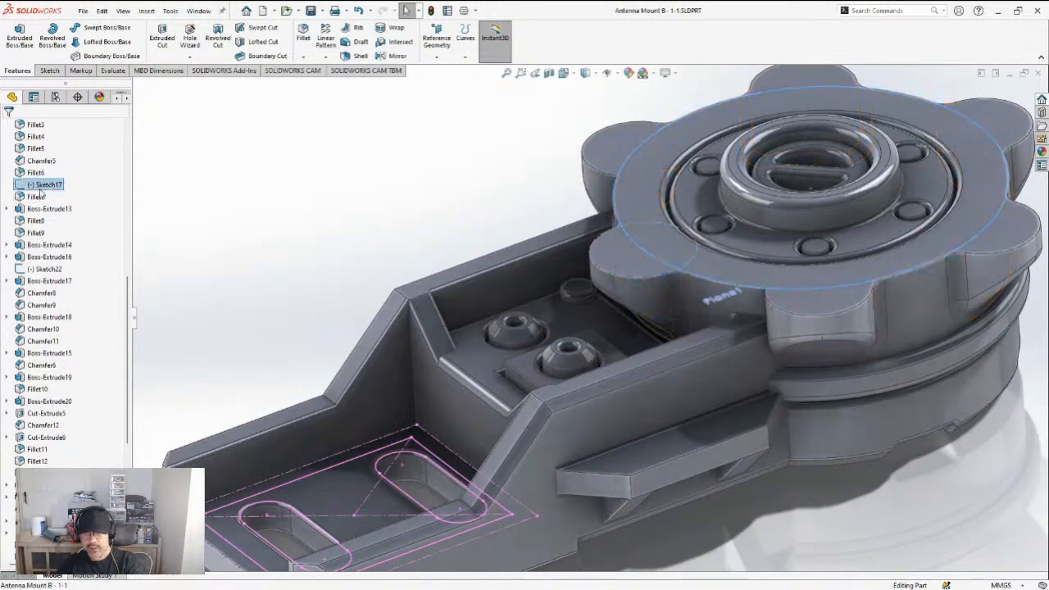
{"action": "left_click", "coordinate": [41, 270]}
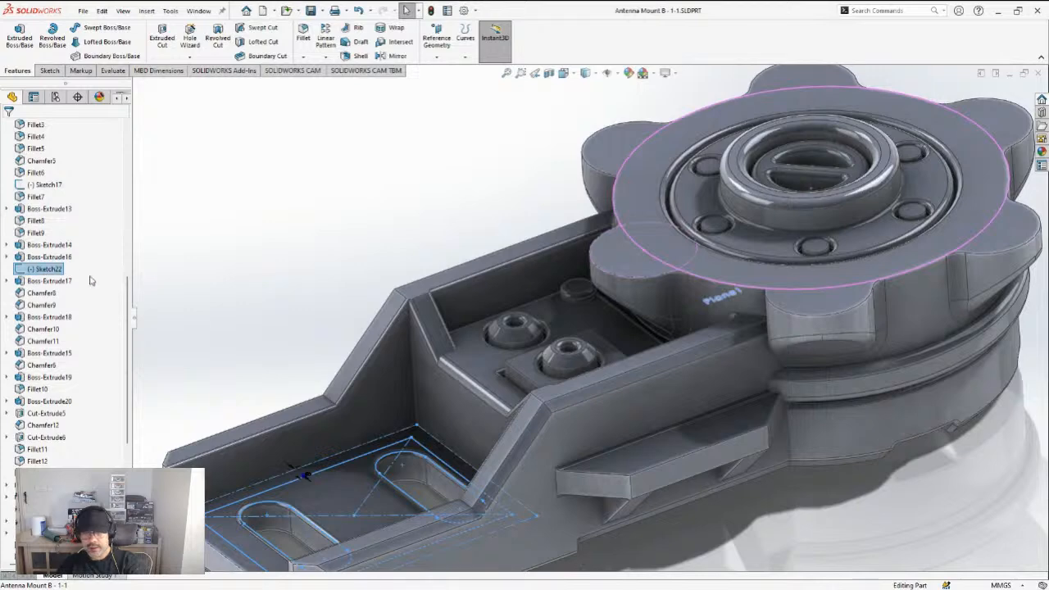
{"action": "left_click", "coordinate": [261, 267]}
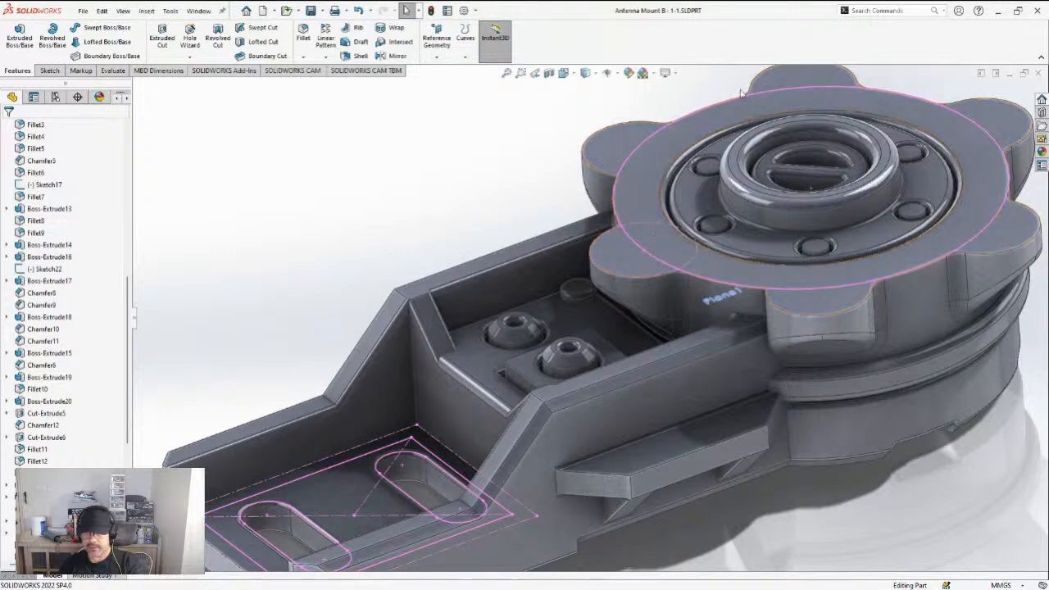
{"action": "scroll", "coordinate": [668, 225], "scroll_direction": "down", "scroll_amount": 4}
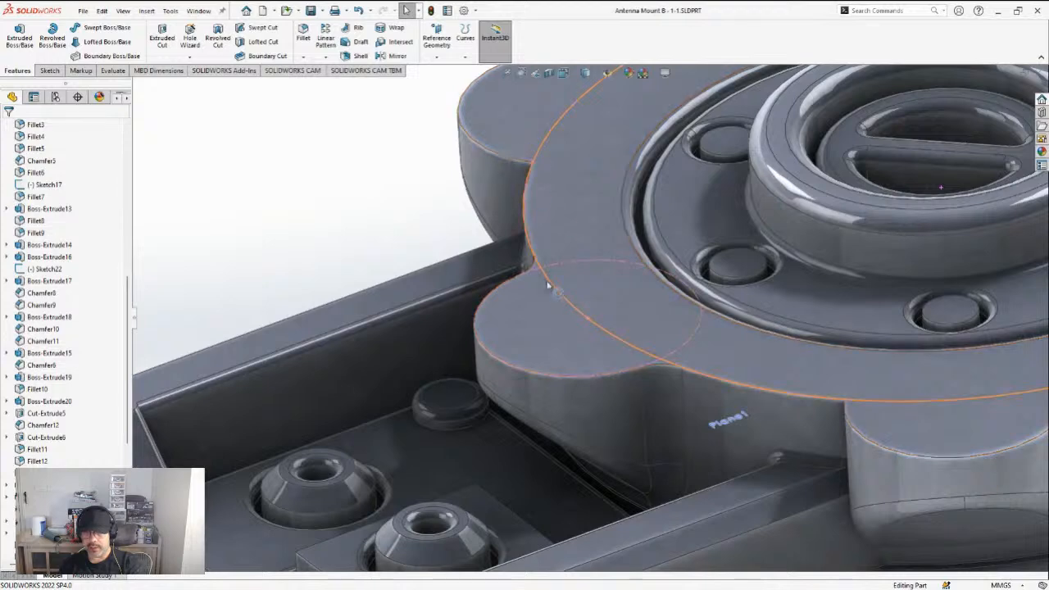
{"action": "scroll", "coordinate": [583, 283], "scroll_direction": "up", "scroll_amount": 4}
{"action": "middle_click_drag", "start_coordinate": [607, 244], "coordinate": [602, 287]}
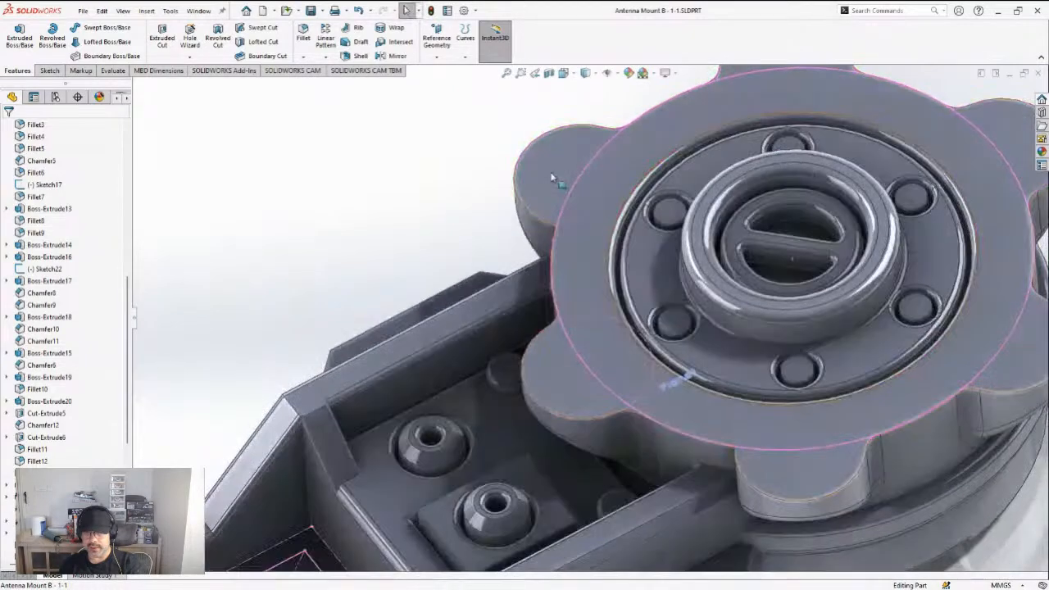
Open Sketch22 for editing, copy its two slots and surrounding rectangles, and leave the sketch without modifying it
{"action": "left_click", "coordinate": [45, 271]}
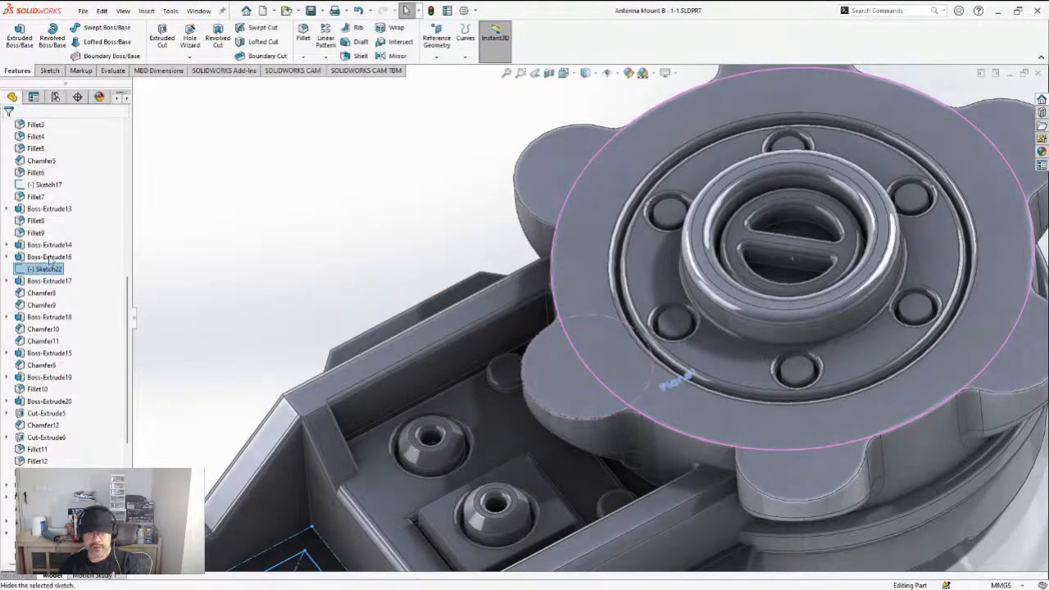
{"action": "key", "text": "ctrl+8"}
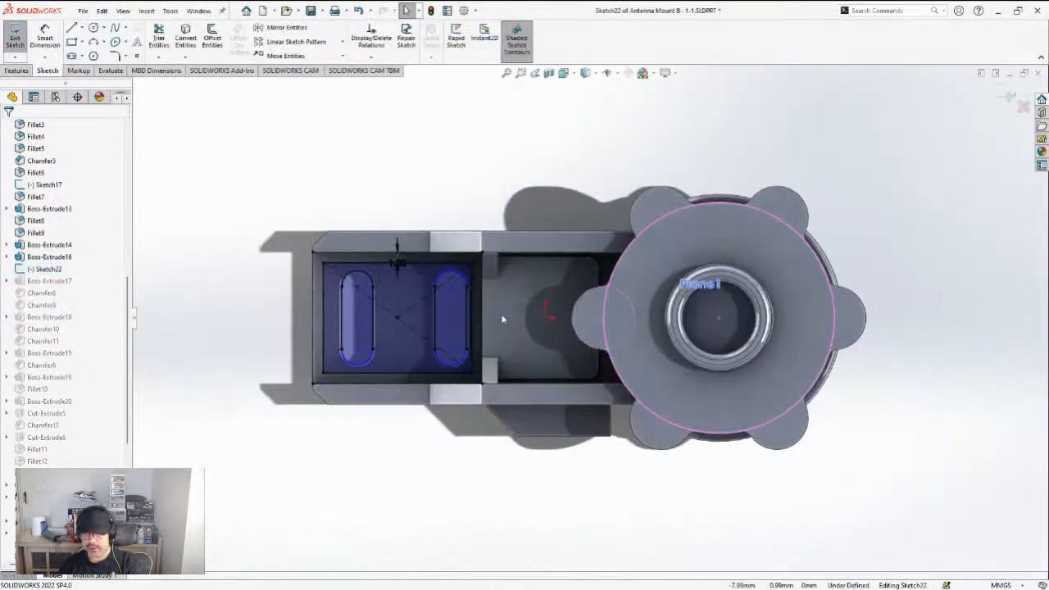
{"action": "scroll", "coordinate": [759, 402], "scroll_direction": "down", "scroll_amount": 2}
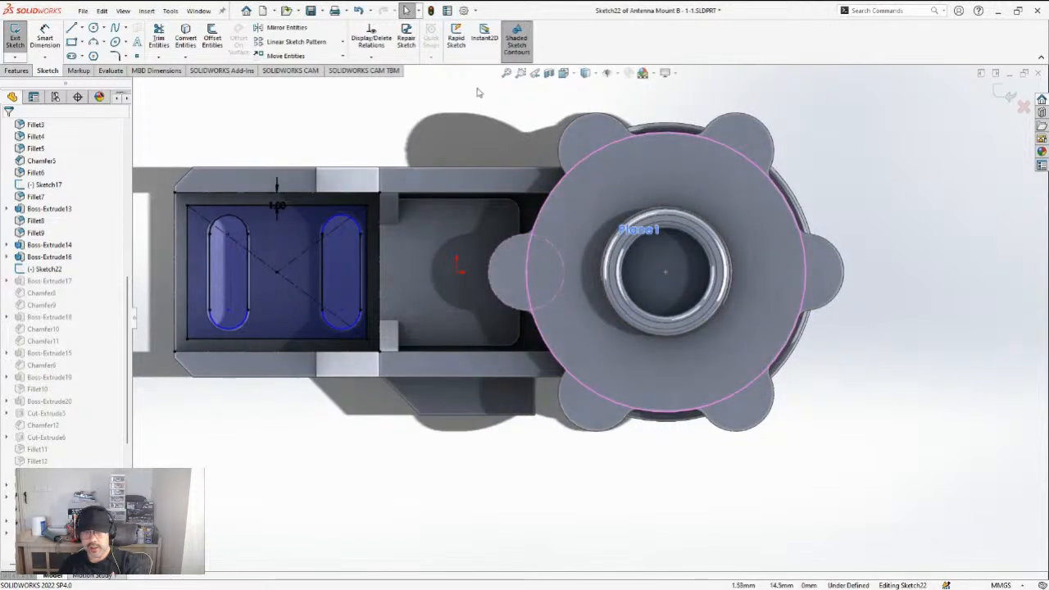
{"action": "left_click_drag", "start_coordinate": [474, 83], "coordinate": [738, 288]}
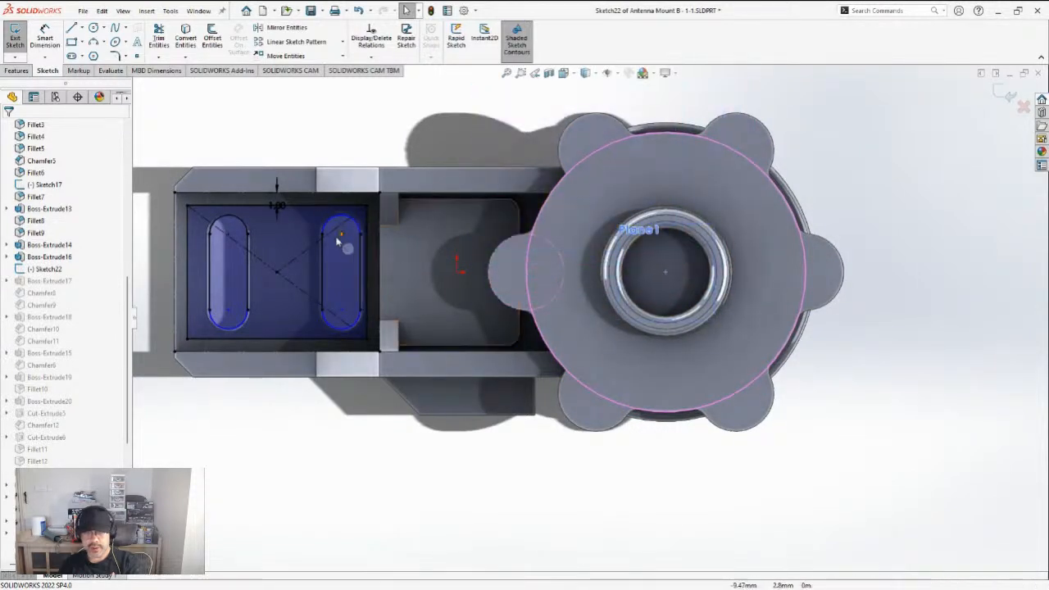
{"action": "left_click", "coordinate": [316, 243]}
{"action": "left_click", "coordinate": [237, 150]}
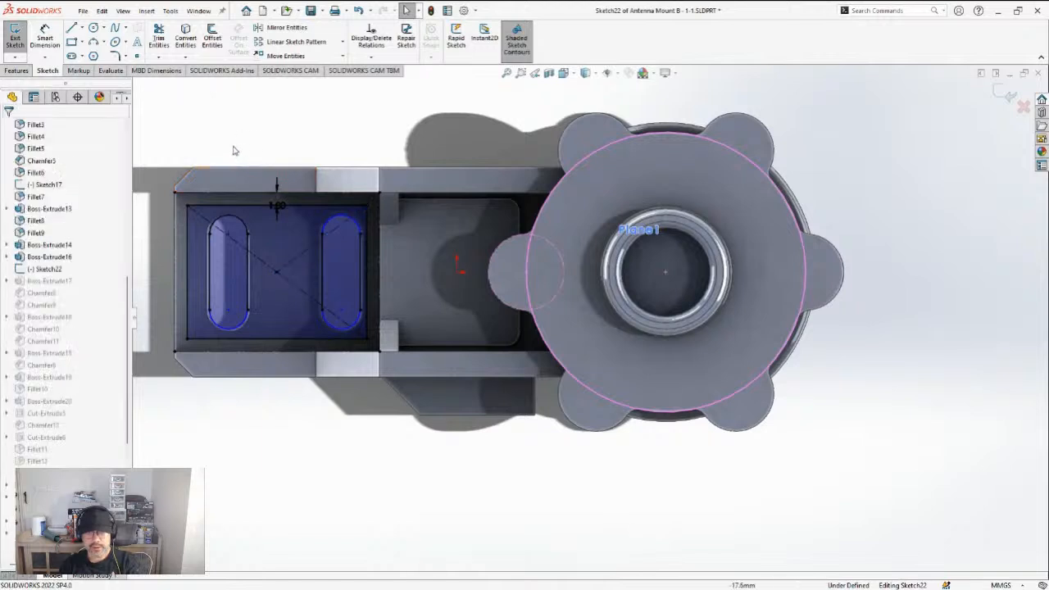
{"action": "mouse_move", "coordinate": [161, 134]}
{"action": "left_mouse_down"}
{"action": "mouse_move", "coordinate": [402, 345]}
{"action": "mouse_move", "coordinate": [416, 374]}
{"action": "left_mouse_up"}
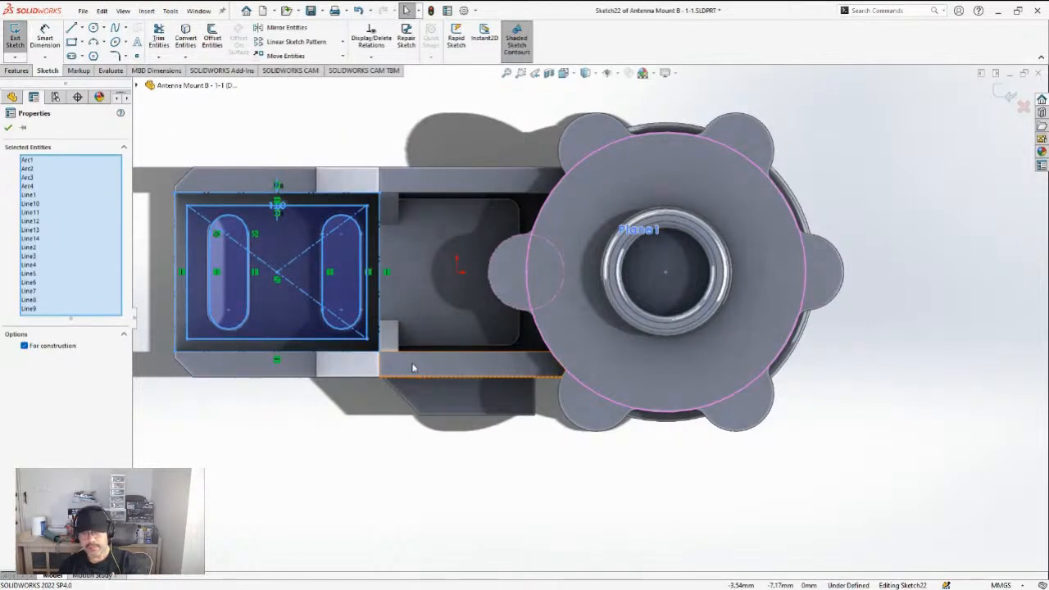
{"action": "left_click", "coordinate": [1021, 107]}
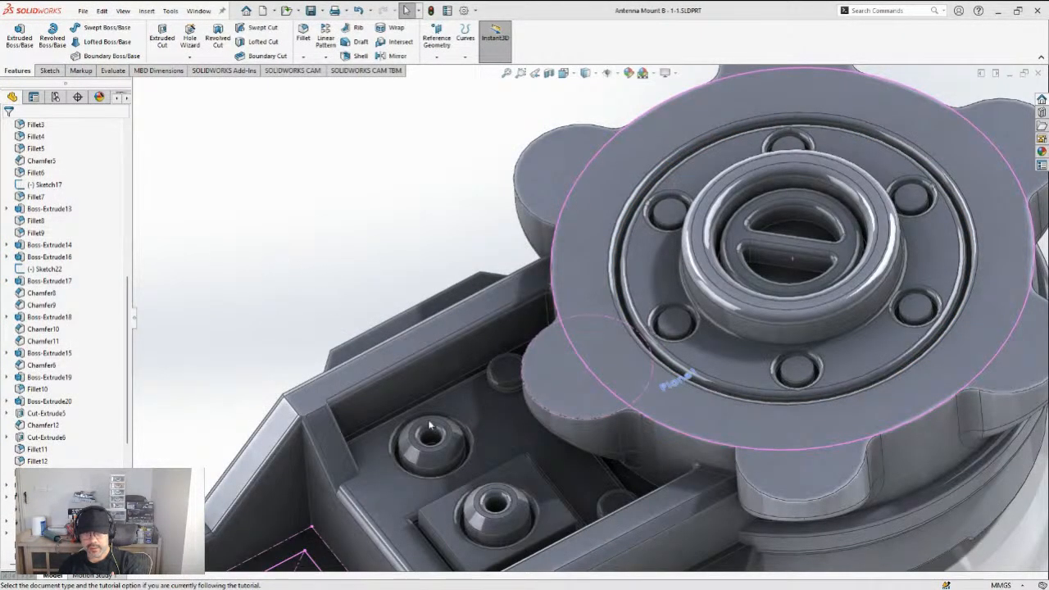
Create a new part and paste the copied slot and rectangle outlines into a new sketch on the Top Plane
{"action": "key", "text": "ctrl+n"}
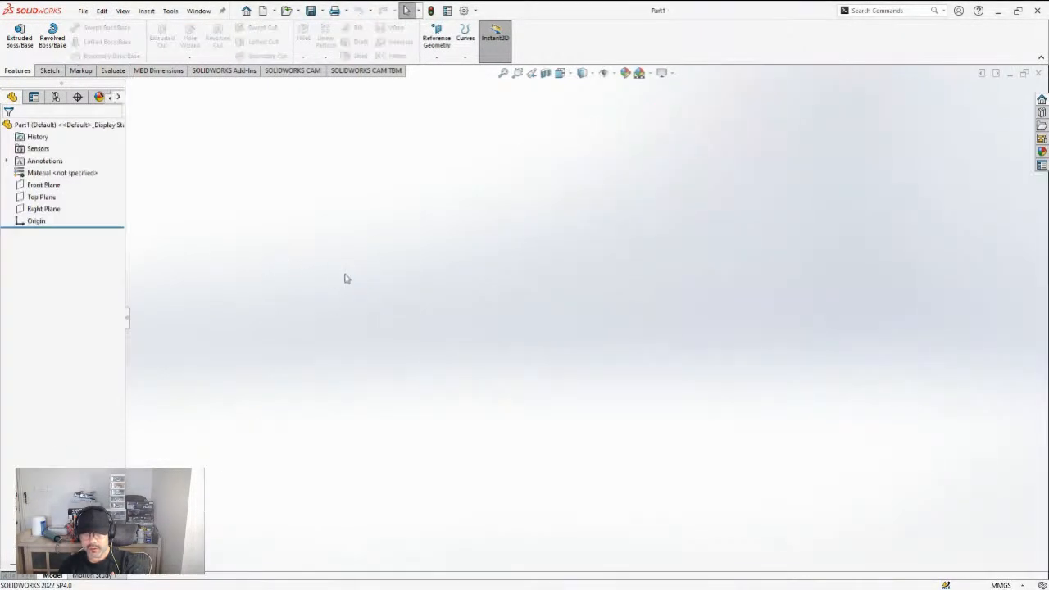
{"action": "left_click", "coordinate": [41, 196]}
{"action": "left_click", "coordinate": [56, 71]}
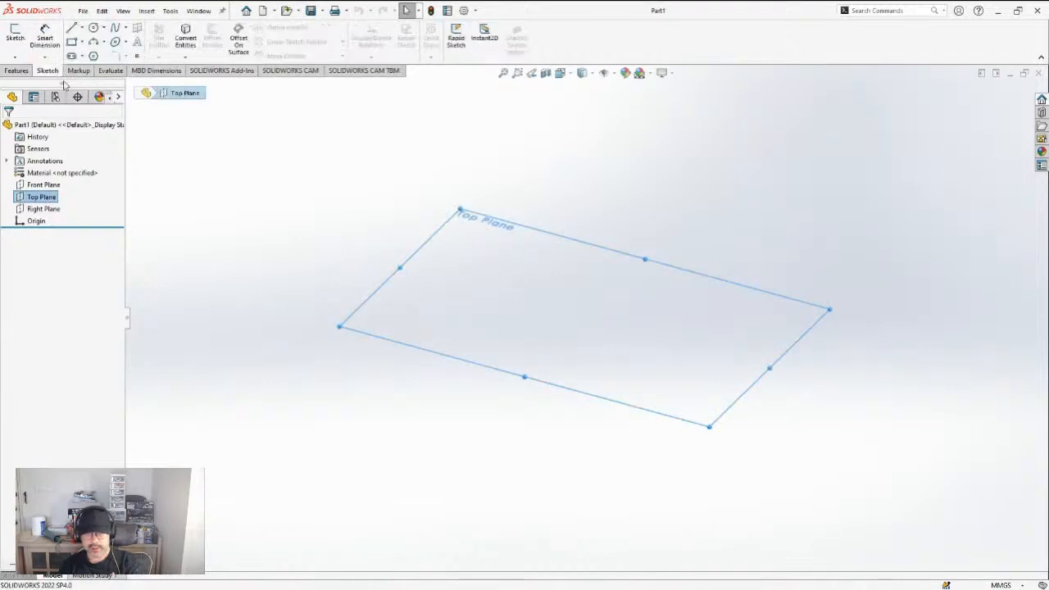
{"action": "left_click", "coordinate": [15, 33]}
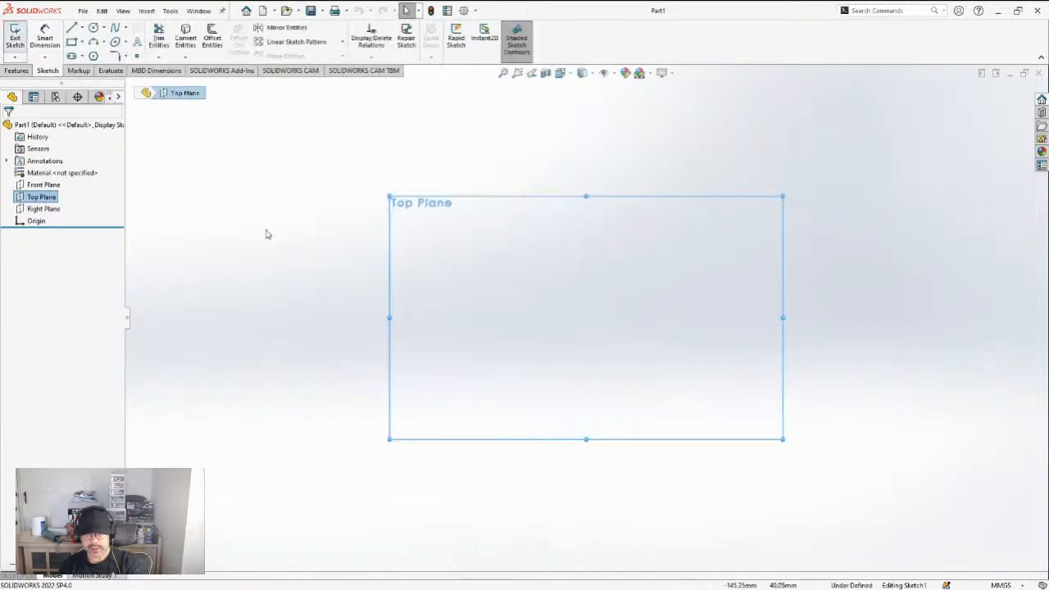
{"action": "key", "text": "ctrl+v"}
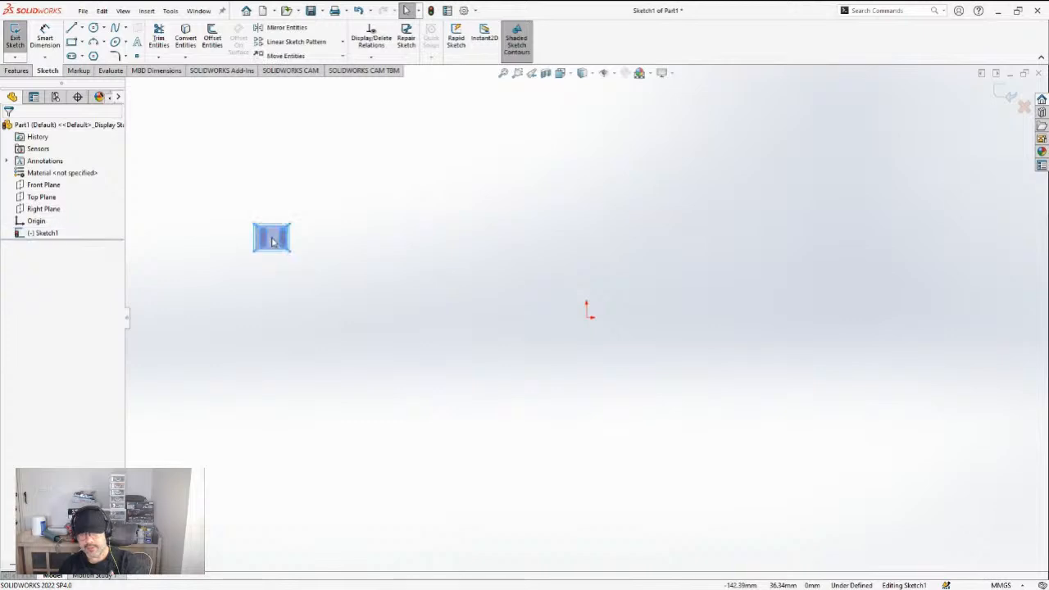
Move the pasted slots and rectangles together so that the rectangles' centre lies on the sketch origin
{"action": "scroll", "coordinate": [288, 236], "scroll_direction": "down", "scroll_amount": 4}
{"action": "scroll", "coordinate": [311, 259], "scroll_direction": "down", "scroll_amount": 1}
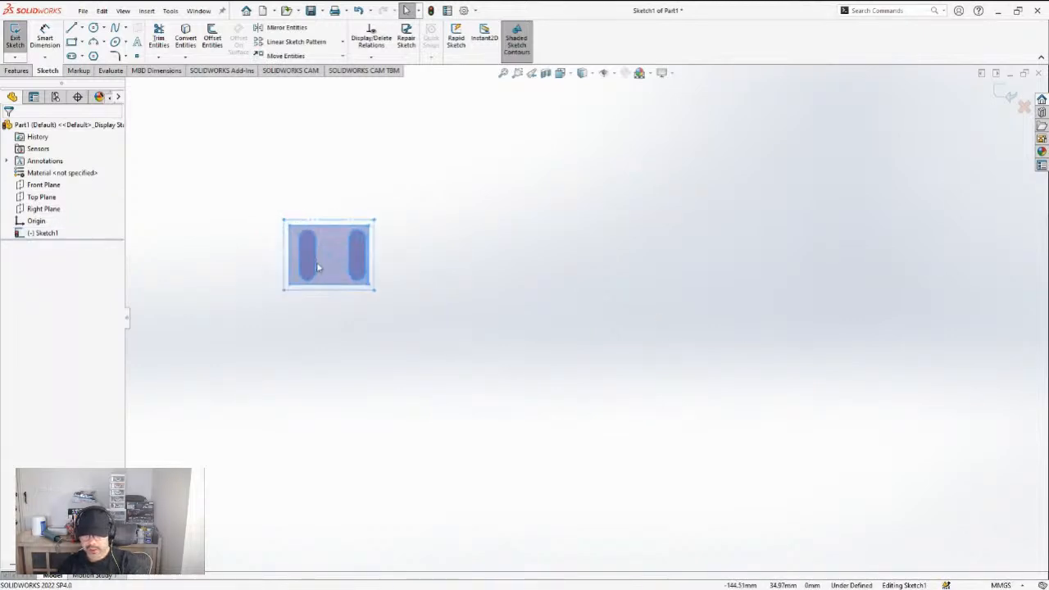
{"action": "mouse_move", "coordinate": [328, 256]}
{"action": "left_mouse_down"}
{"action": "mouse_move", "coordinate": [624, 368]}
{"action": "mouse_move", "coordinate": [885, 430]}
{"action": "left_mouse_up"}
{"action": "scroll", "coordinate": [909, 450], "scroll_direction": "up", "scroll_amount": 3}
{"action": "scroll", "coordinate": [908, 451], "scroll_direction": "down", "scroll_amount": 3}
{"action": "scroll", "coordinate": [770, 361], "scroll_direction": "down", "scroll_amount": 3}
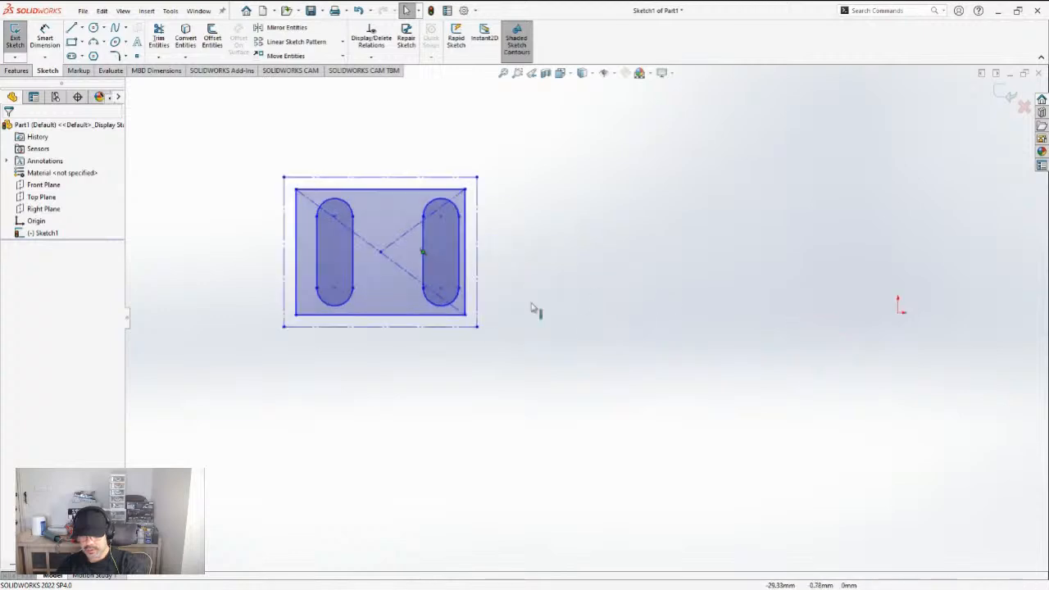
{"action": "left_click_drag", "start_coordinate": [258, 146], "coordinate": [537, 366]}
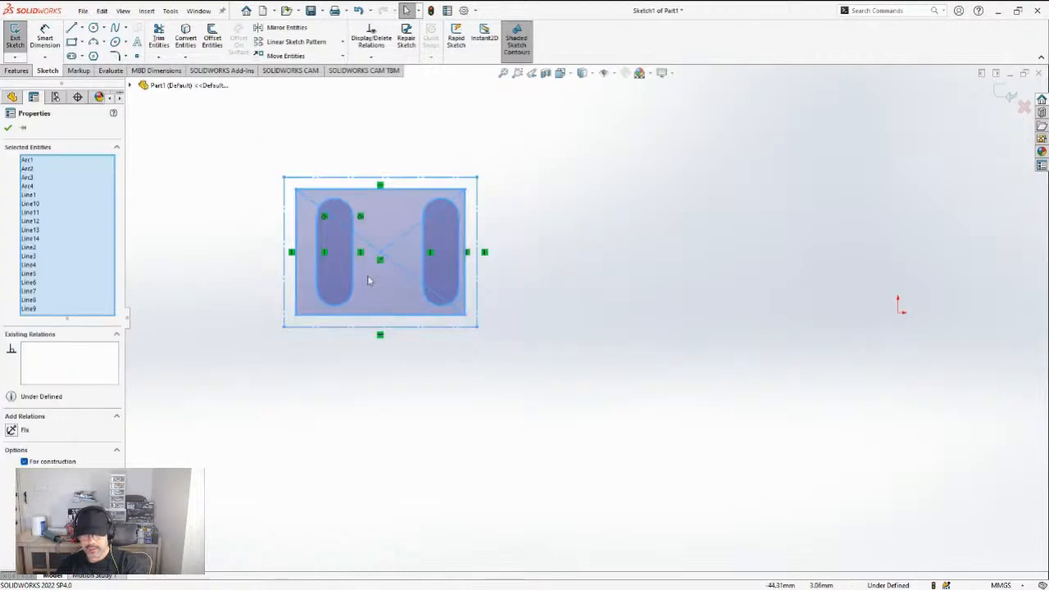
{"action": "mouse_move", "coordinate": [379, 252]}
{"action": "left_mouse_down", "text": "ctrl"}
{"action": "mouse_move", "coordinate": [812, 314]}
{"action": "mouse_move", "coordinate": [900, 316]}
{"action": "left_mouse_up", "text": "ctrl"}
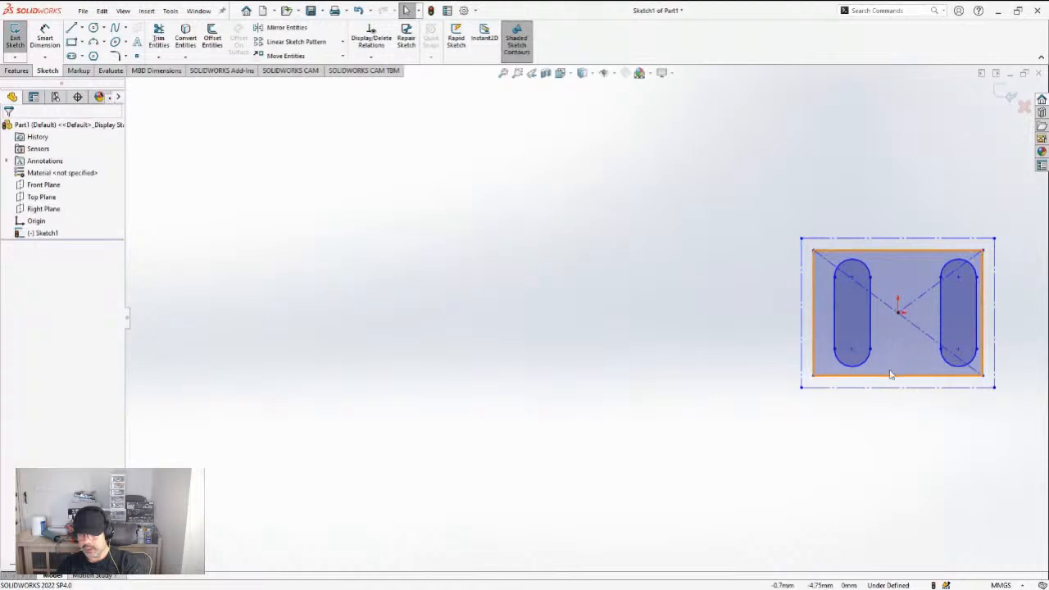
Check the size of one slot's end arc and leave the new sketch, discarding its contents
{"action": "mouse_move", "coordinate": [858, 396]}
{"action": "middle_mouse_down"}
{"action": "mouse_move", "coordinate": [751, 232]}
{"action": "mouse_move", "coordinate": [781, 224]}
{"action": "middle_mouse_up"}
{"action": "scroll", "coordinate": [782, 225], "scroll_direction": "up", "scroll_amount": 4}
{"action": "scroll", "coordinate": [705, 227], "scroll_direction": "down", "scroll_amount": 3}
{"action": "middle_click_drag", "start_coordinate": [483, 252], "coordinate": [629, 284]}
{"action": "scroll", "coordinate": [642, 291], "scroll_direction": "down", "scroll_amount": 5}
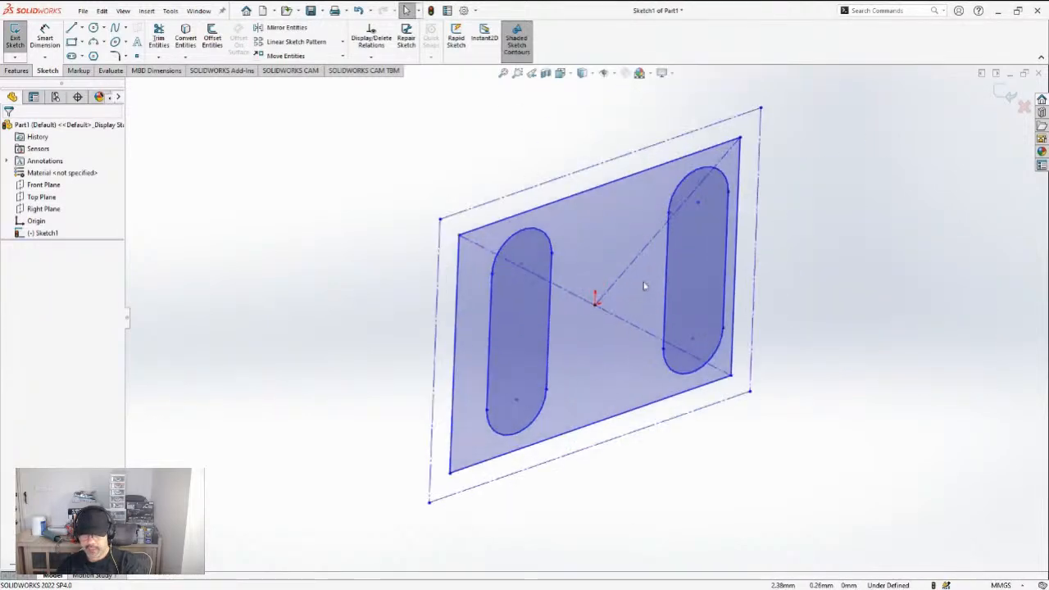
{"action": "left_click", "coordinate": [674, 204]}
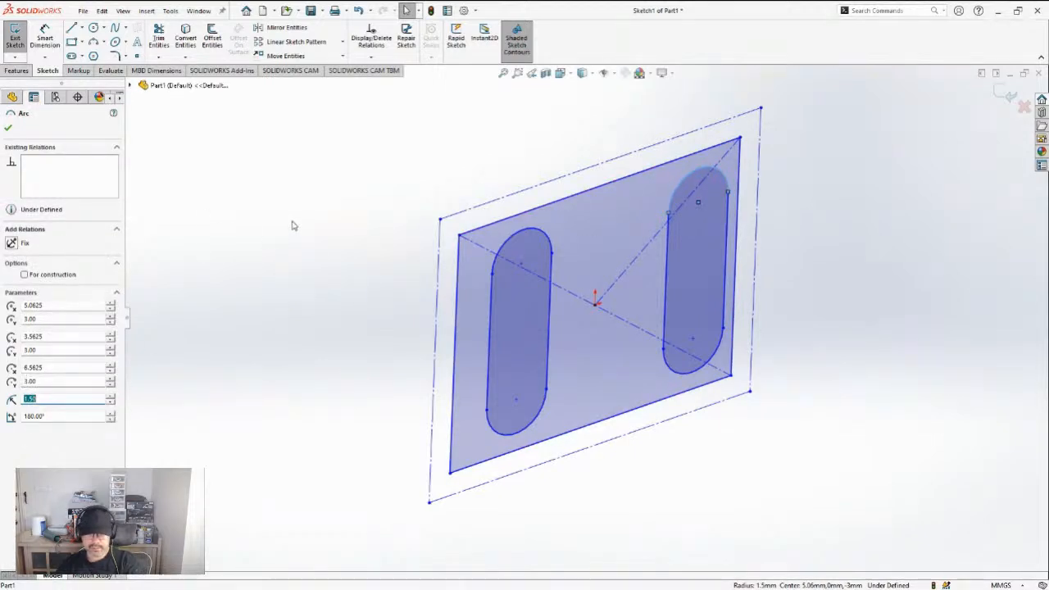
{"action": "left_click", "coordinate": [195, 257]}
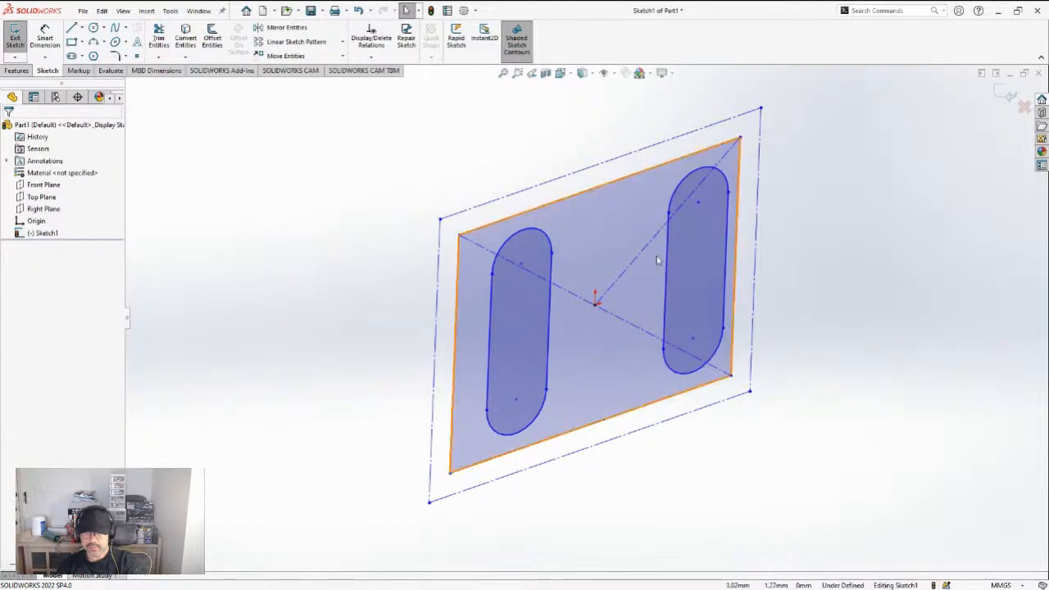
{"action": "left_click", "coordinate": [1023, 106]}
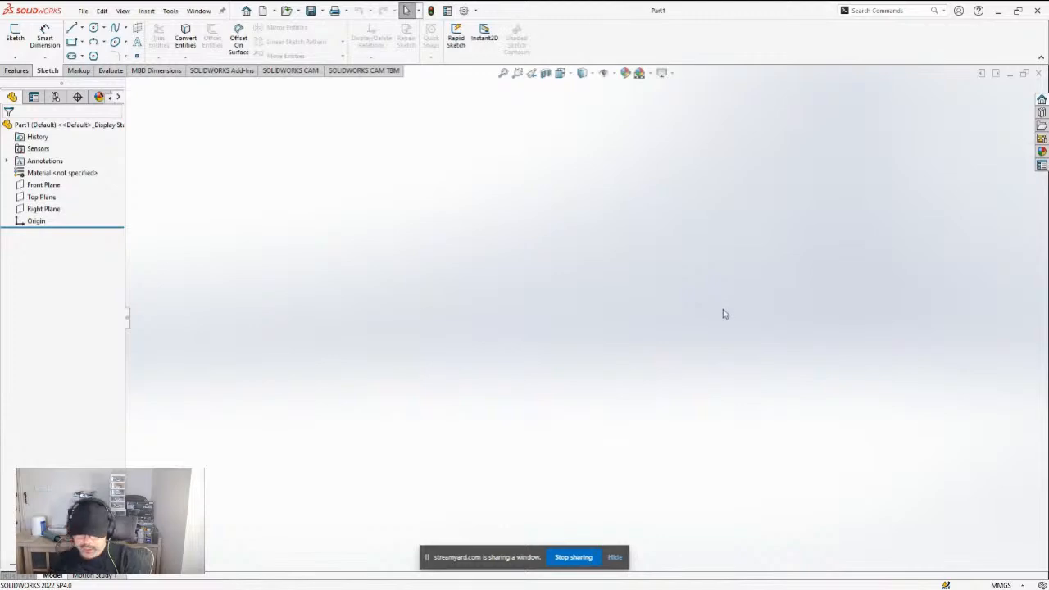
Switch back to the Antenna Mount B part and examine the slotted floor and the bores of the two round bosses beside it
{"action": "key", "text": "ctrl+Tab"}
{"action": "scroll", "coordinate": [616, 270], "scroll_direction": "up", "scroll_amount": 5}
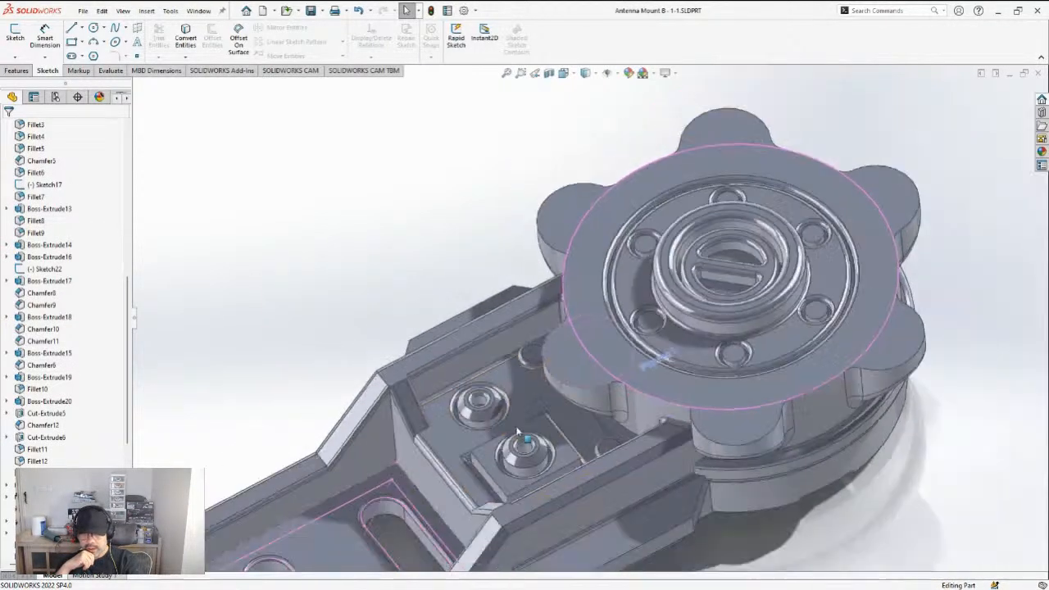
{"action": "scroll", "coordinate": [514, 442], "scroll_direction": "down", "scroll_amount": 5}
{"action": "scroll", "coordinate": [513, 442], "scroll_direction": "down", "scroll_amount": 4}
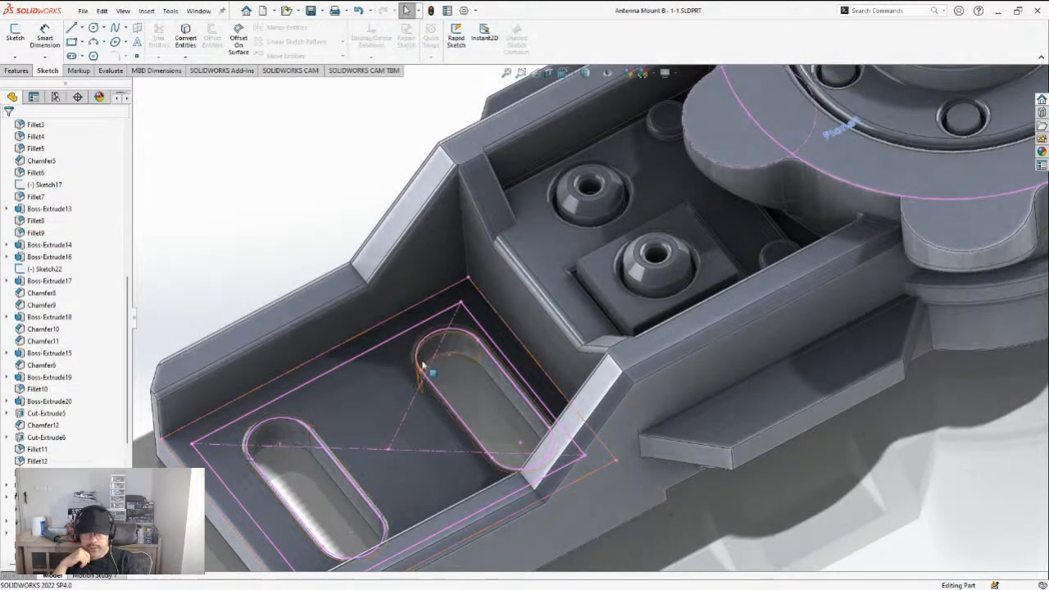
{"action": "left_click", "coordinate": [654, 259]}
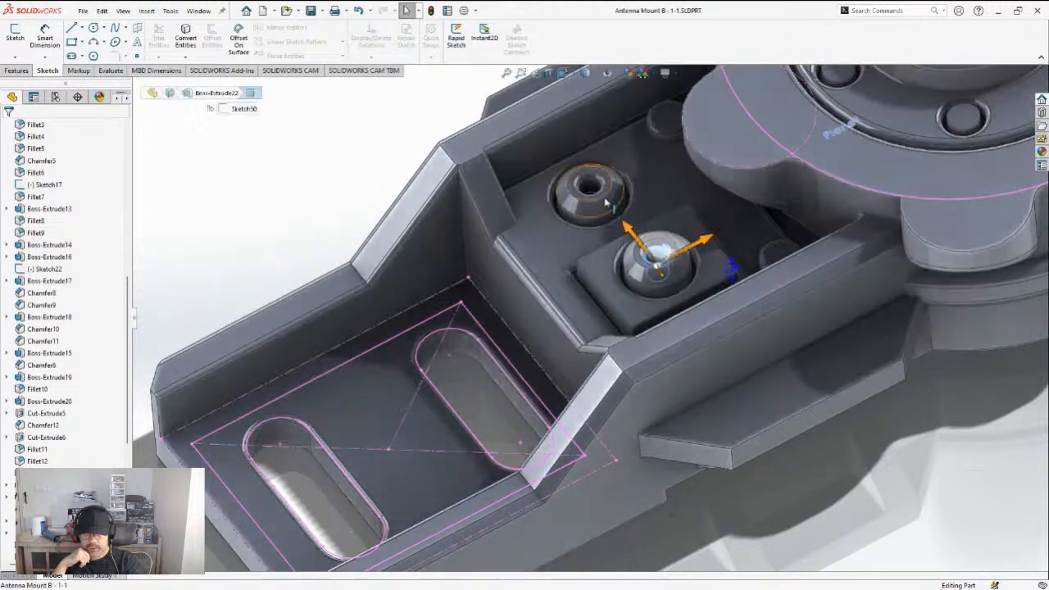
{"action": "left_click", "coordinate": [588, 187]}
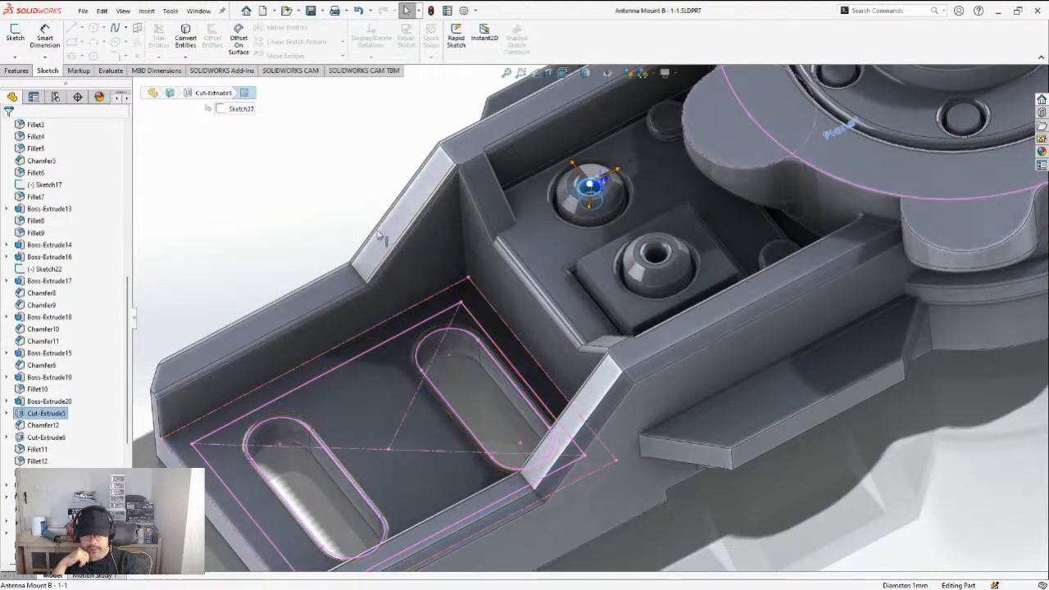
{"action": "key", "text": "Escape"}
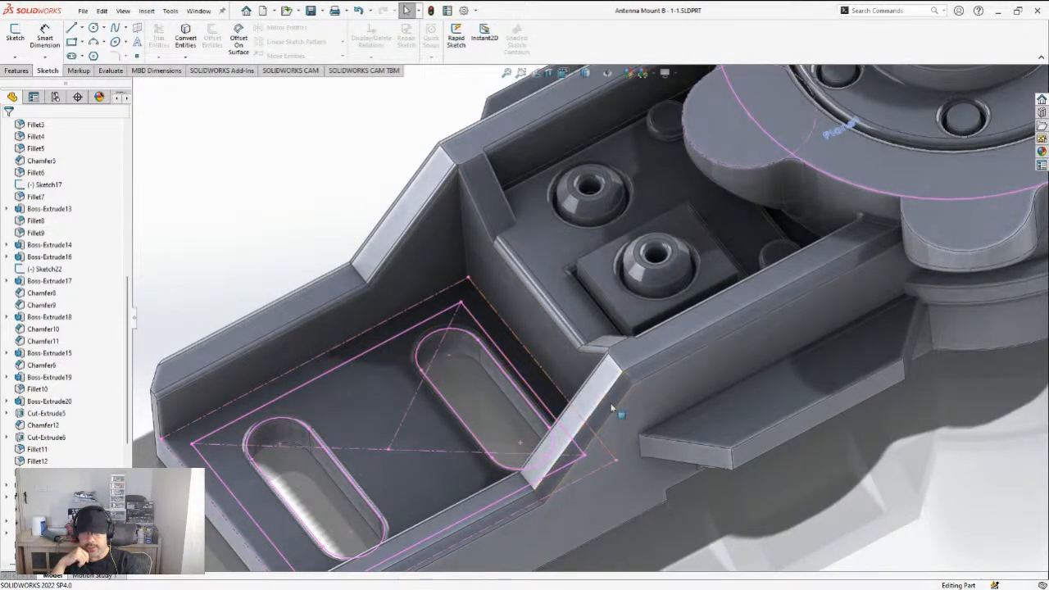
Fillet the inner end face of the round bore on the part's underside with a 1.5 mm radius
{"action": "scroll", "coordinate": [714, 351], "scroll_direction": "up", "scroll_amount": 4}
{"action": "middle_click", "coordinate": [709, 342]}
{"action": "middle_click_drag", "start_coordinate": [709, 342], "coordinate": [613, 201]}
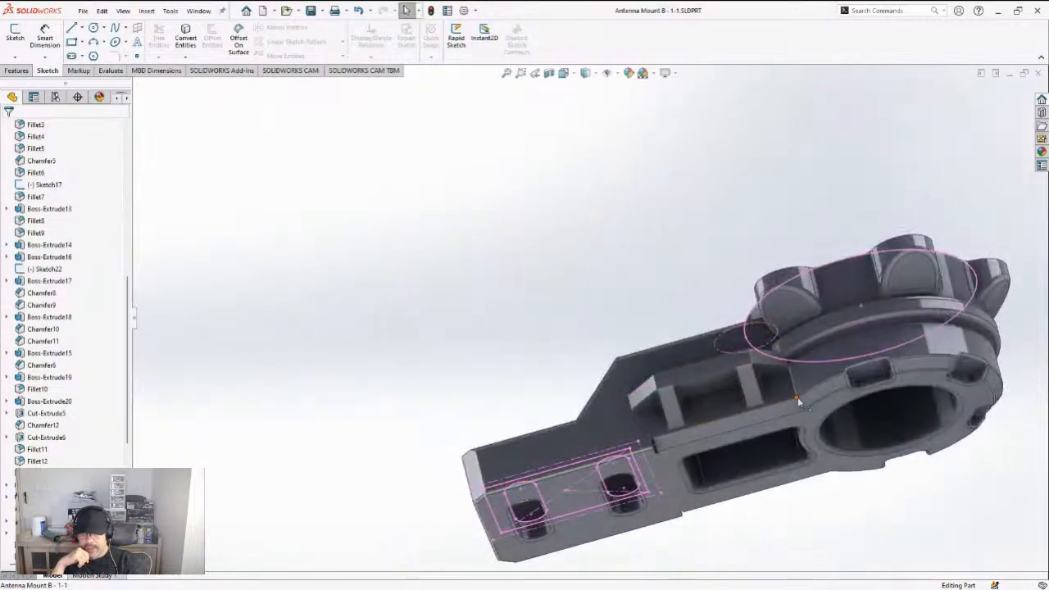
{"action": "scroll", "coordinate": [819, 416], "scroll_direction": "up", "scroll_amount": 2}
{"action": "scroll", "coordinate": [829, 422], "scroll_direction": "down", "scroll_amount": 4}
{"action": "middle_click_drag", "start_coordinate": [722, 388], "coordinate": [684, 309]}
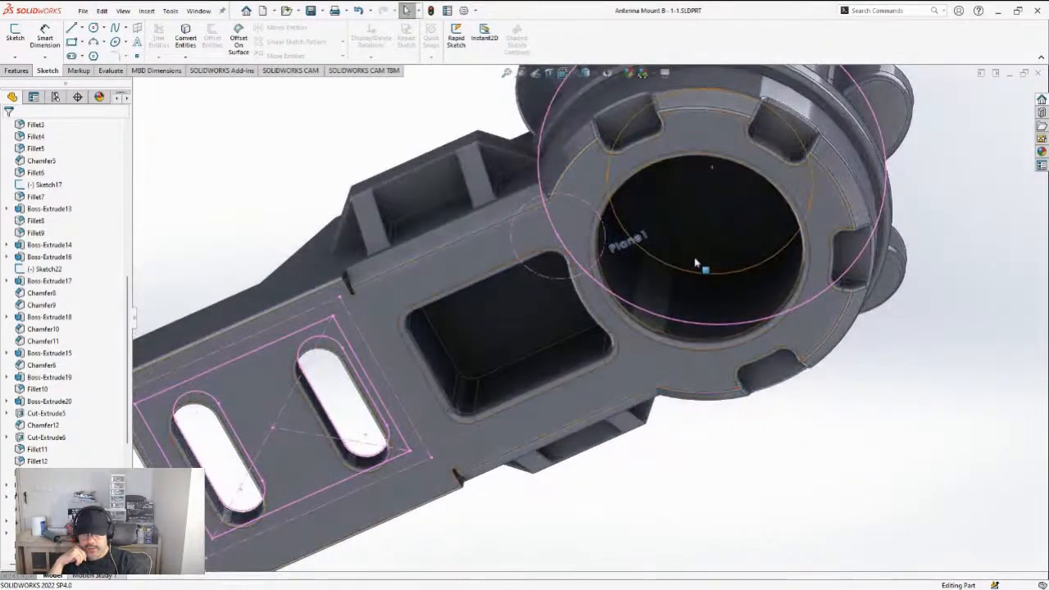
{"action": "left_click", "coordinate": [693, 261]}
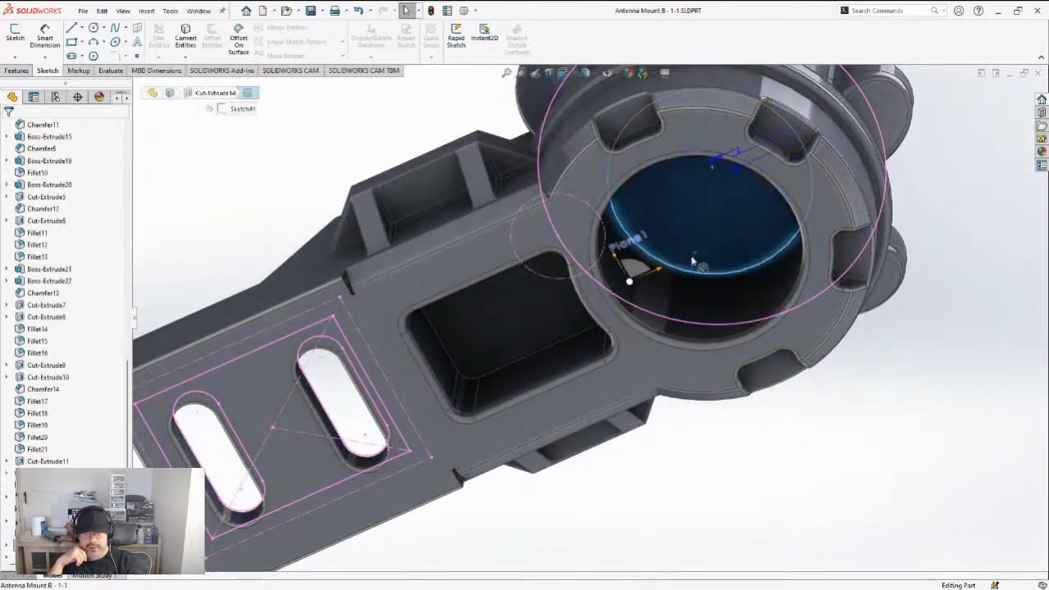
{"action": "left_click", "coordinate": [16, 71]}
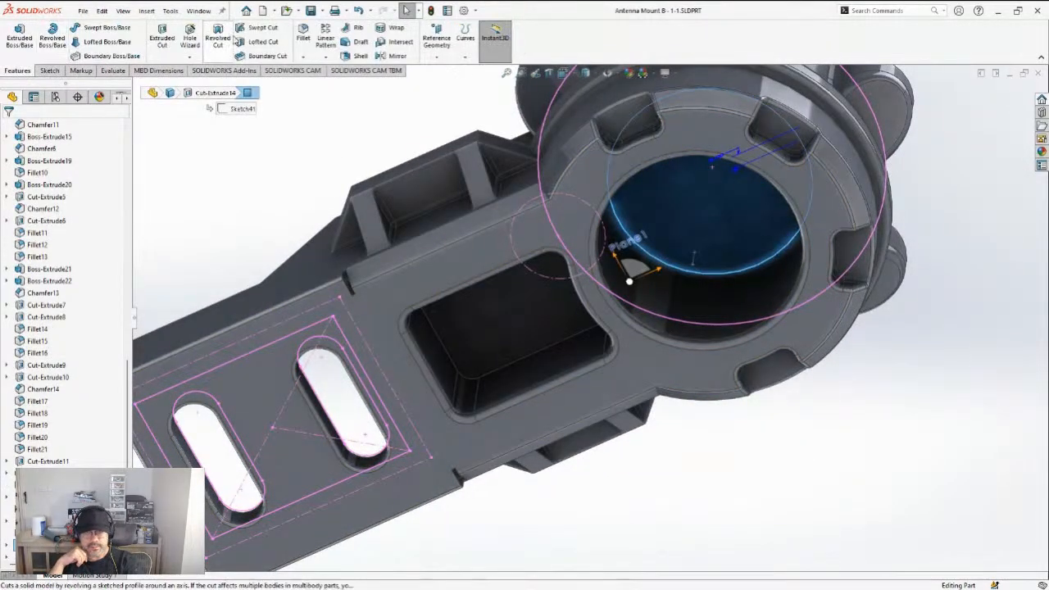
{"action": "left_click", "coordinate": [303, 37]}
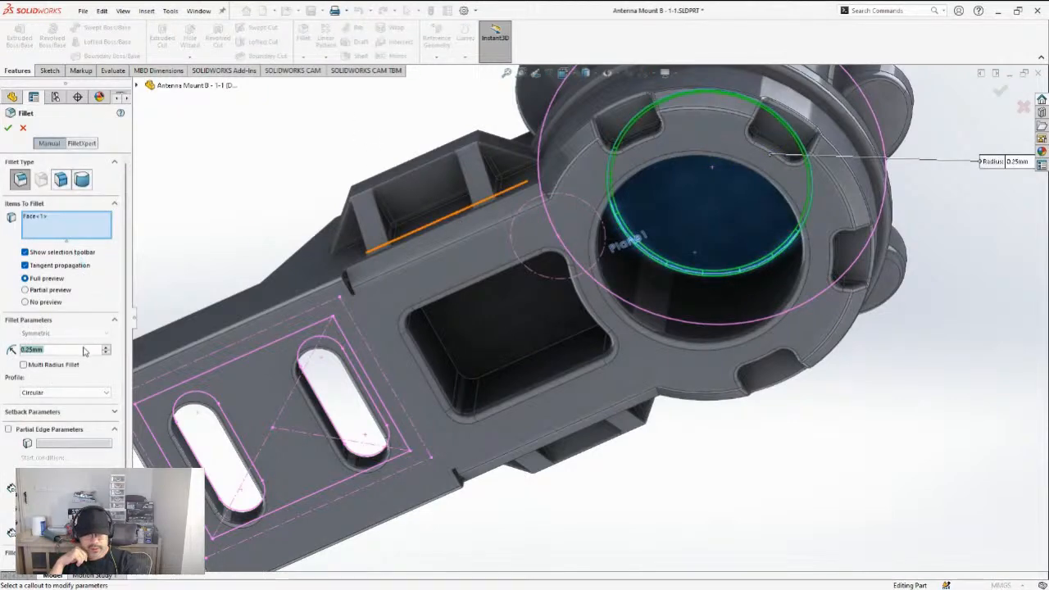
{"action": "left_click", "coordinate": [85, 349]}
{"action": "left_click_drag", "start_coordinate": [87, 349], "coordinate": [17, 350]}
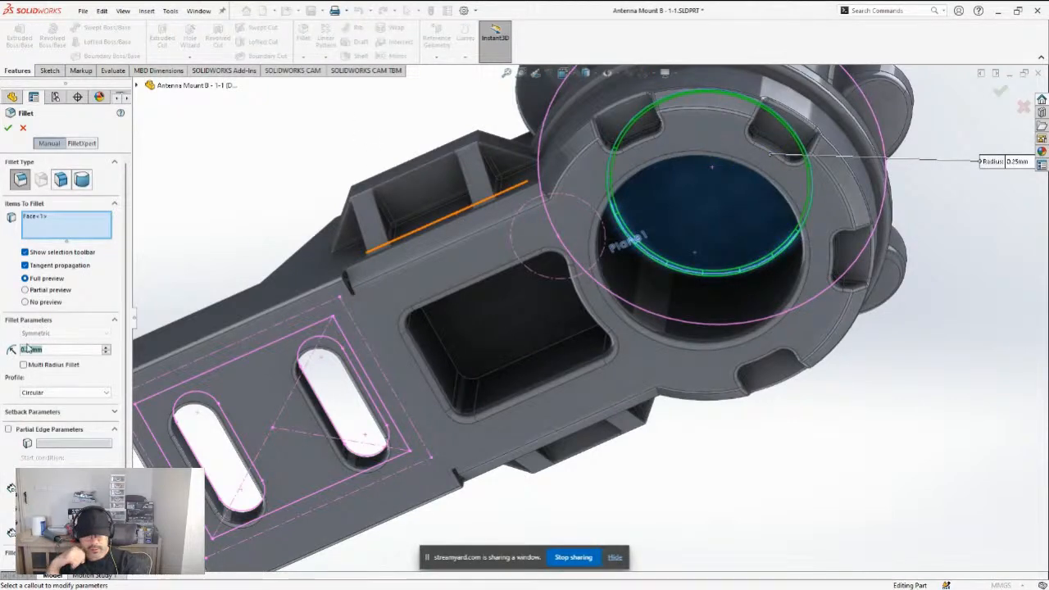
{"action": "type", "text": "1"}
{"action": "key", "text": "Return"}
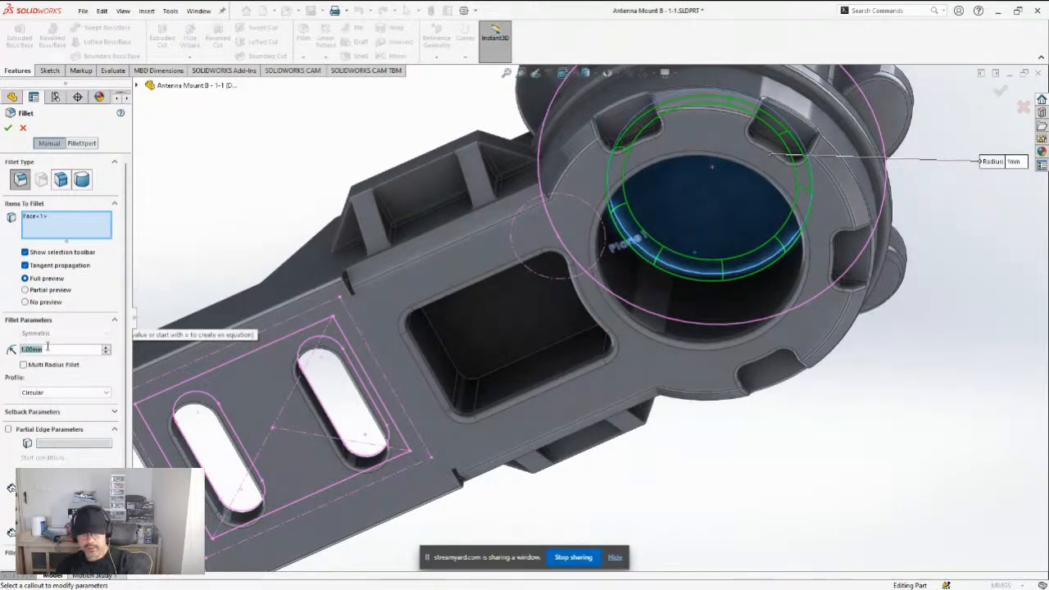
{"action": "type", "text": "1.5"}
{"action": "key", "text": "Return"}
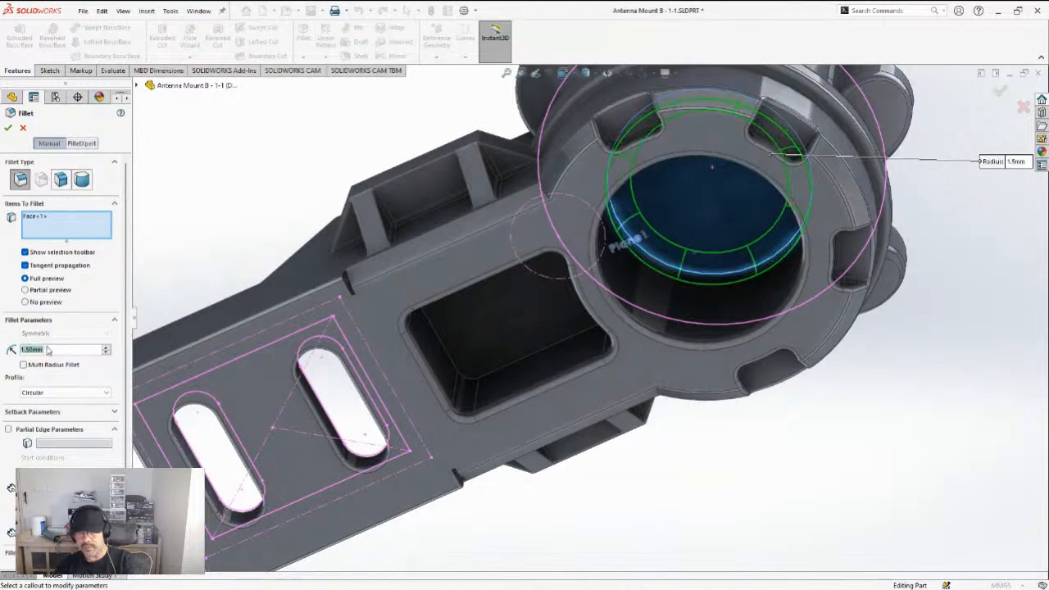
{"action": "middle_click_drag", "start_coordinate": [418, 295], "coordinate": [574, 234]}
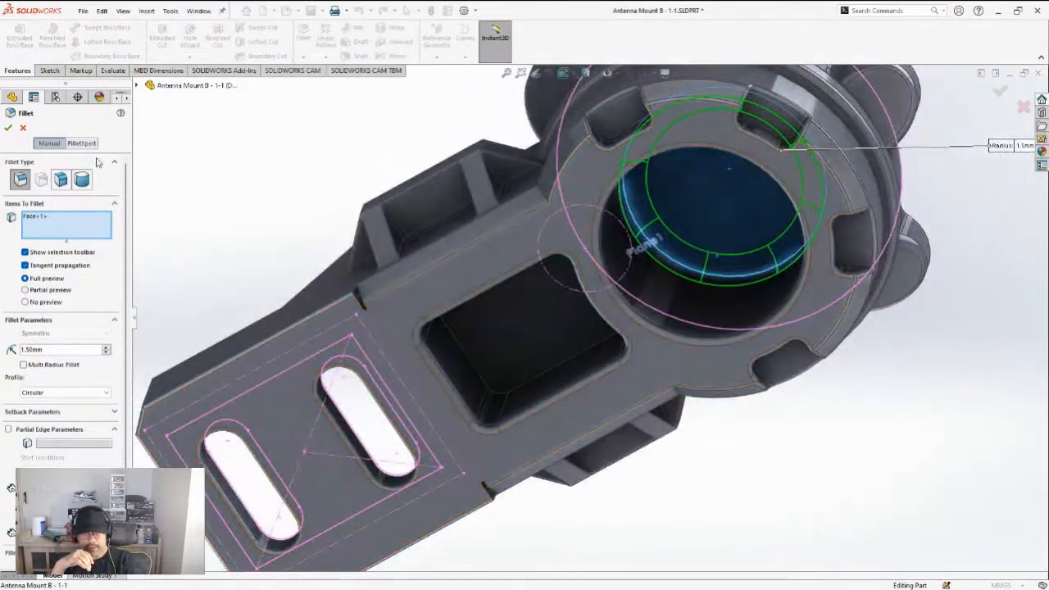
{"action": "left_click", "coordinate": [9, 129]}
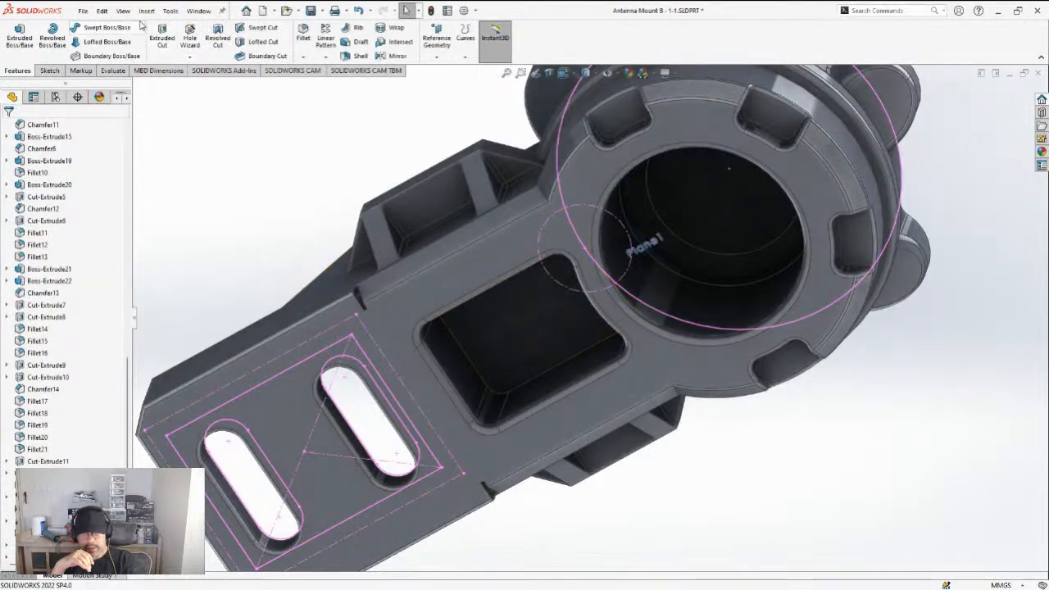
Fillet the floor of the rectangular pocket on the underside with a 1.5 mm radius
{"action": "left_click", "coordinate": [303, 37]}
{"action": "left_click", "coordinate": [511, 332]}
{"action": "middle_click_drag", "start_coordinate": [514, 360], "coordinate": [471, 195]}
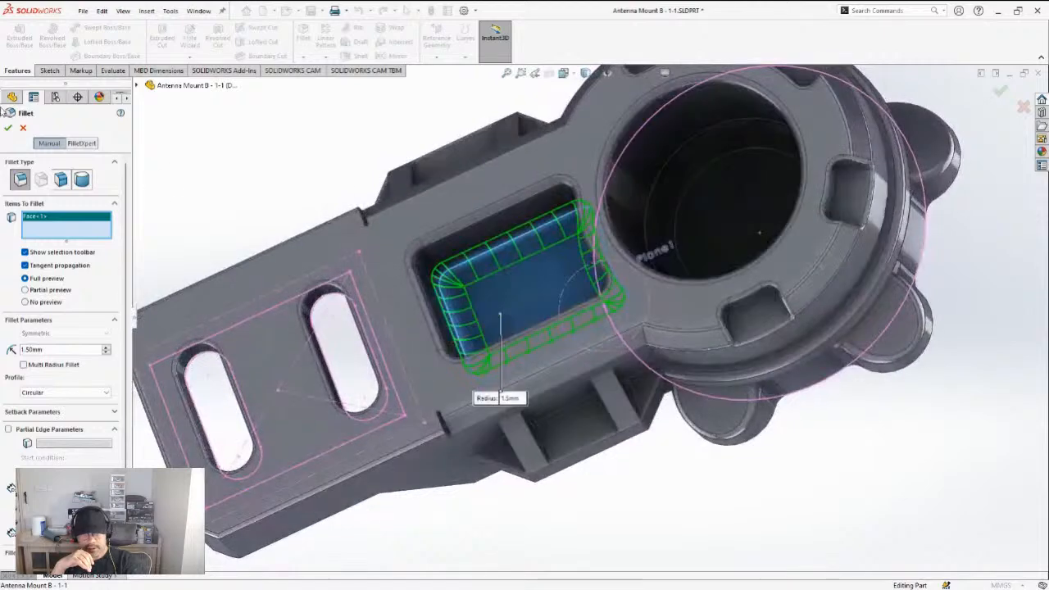
{"action": "left_click", "coordinate": [9, 129]}
Inspect the filleted bore and pocket floors, then examine the part from the side and above
{"action": "middle_click_drag", "start_coordinate": [377, 171], "coordinate": [498, 234]}
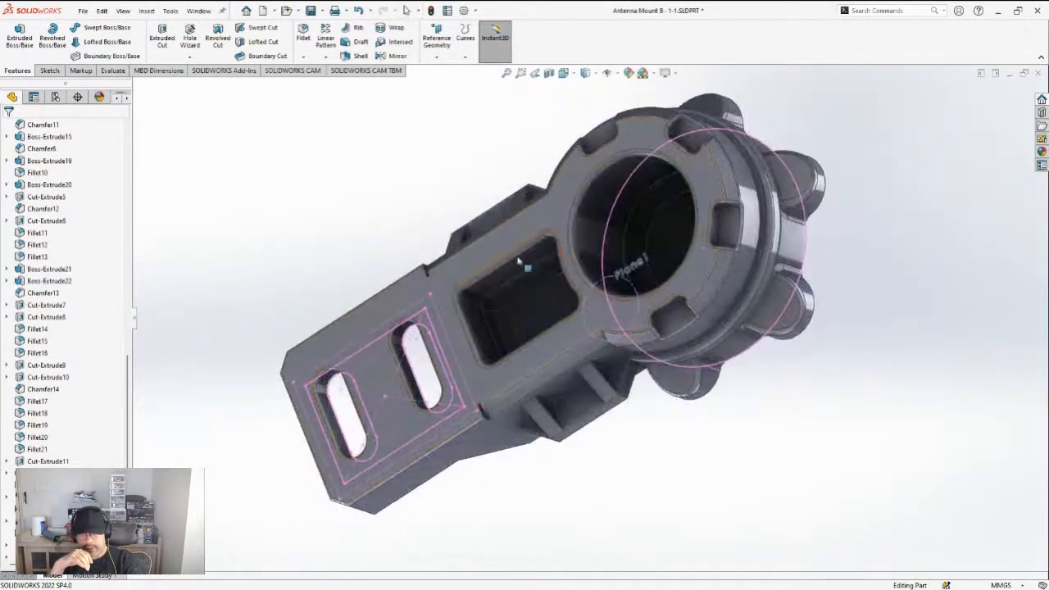
{"action": "middle_click_drag", "start_coordinate": [430, 170], "coordinate": [473, 188]}
{"action": "middle_click_drag", "start_coordinate": [554, 313], "coordinate": [523, 149]}
{"action": "scroll", "coordinate": [726, 336], "scroll_direction": "down", "scroll_amount": 3}
{"action": "left_click", "coordinate": [670, 328]}
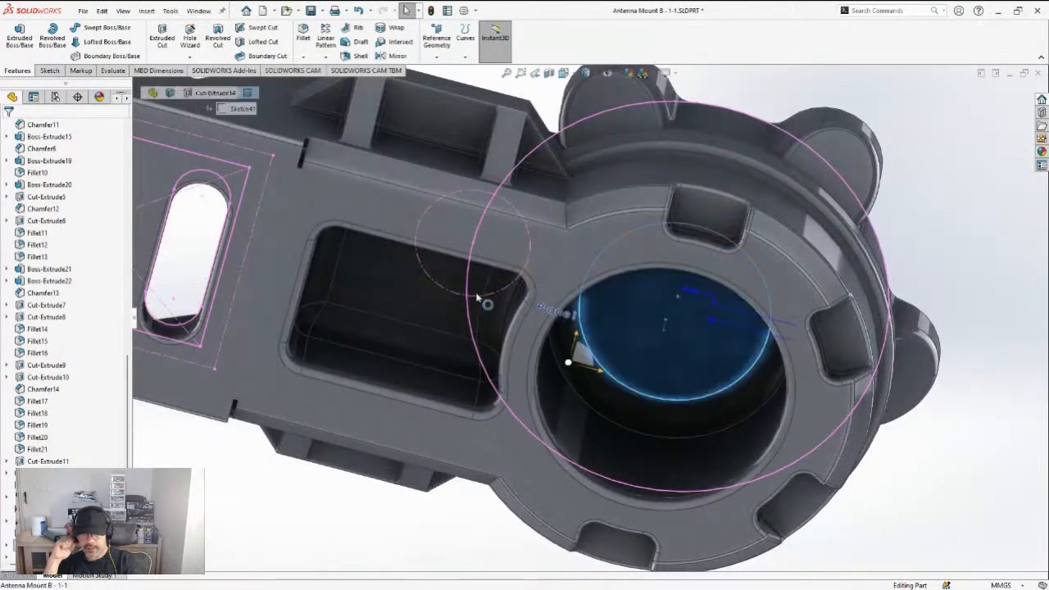
{"action": "left_click", "coordinate": [429, 297]}
{"action": "middle_click_drag", "start_coordinate": [390, 286], "coordinate": [501, 201]}
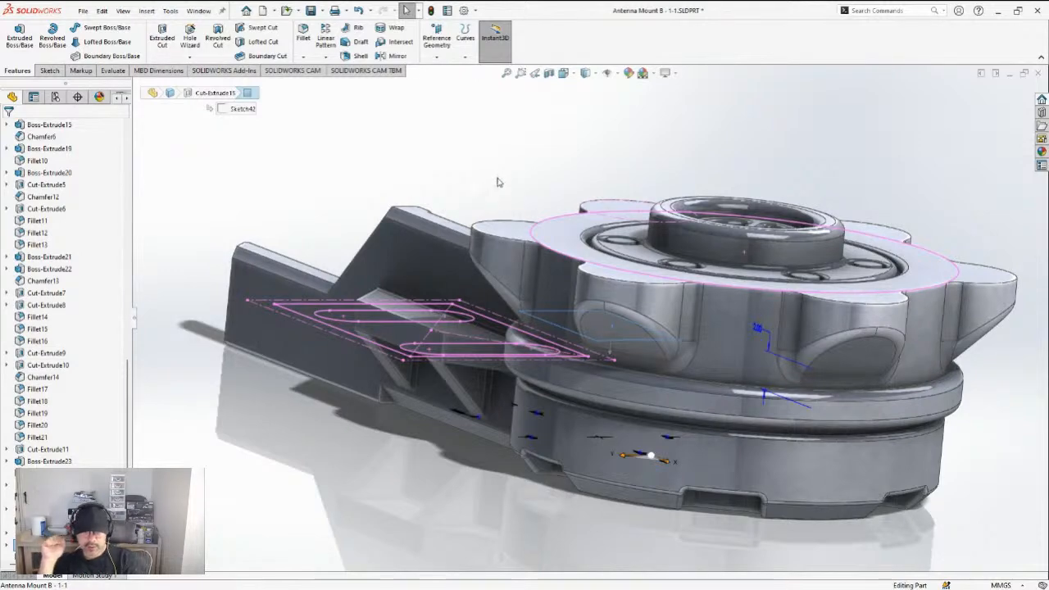
{"action": "middle_click_drag", "start_coordinate": [496, 182], "coordinate": [550, 240]}
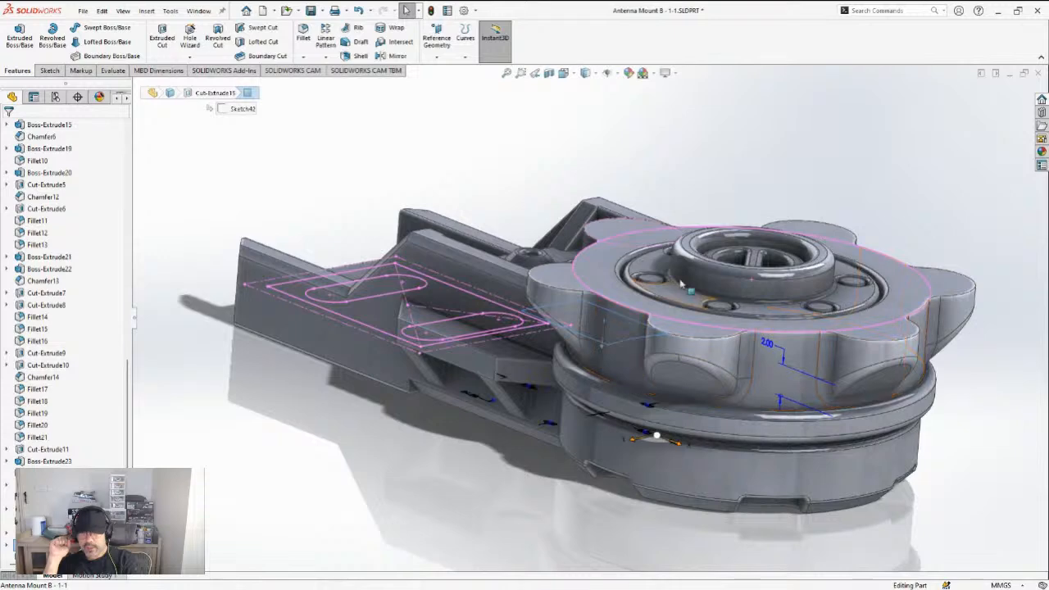
Save the Antenna Mount B part
{"action": "scroll", "coordinate": [590, 320], "scroll_direction": "up", "scroll_amount": 3}
{"action": "scroll", "coordinate": [628, 385], "scroll_direction": "down", "scroll_amount": 2}
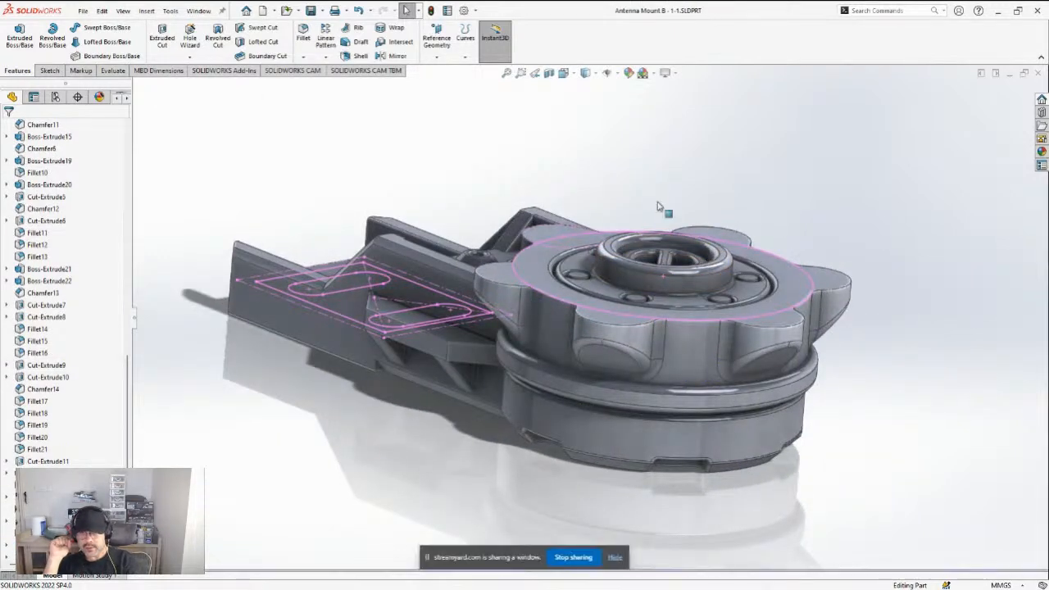
{"action": "left_click", "coordinate": [83, 12]}
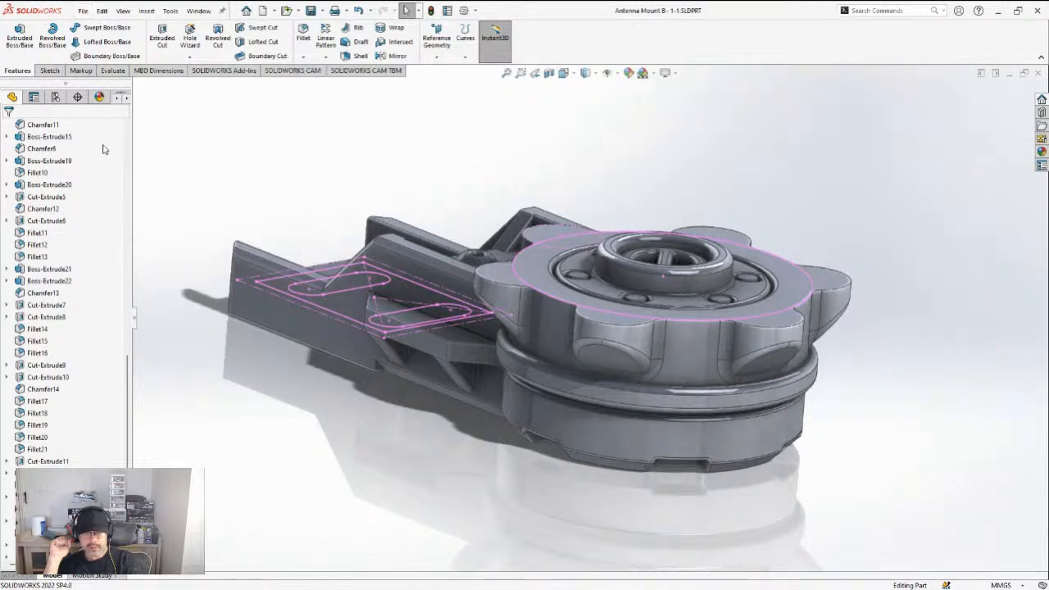
{"action": "left_click", "coordinate": [105, 150]}
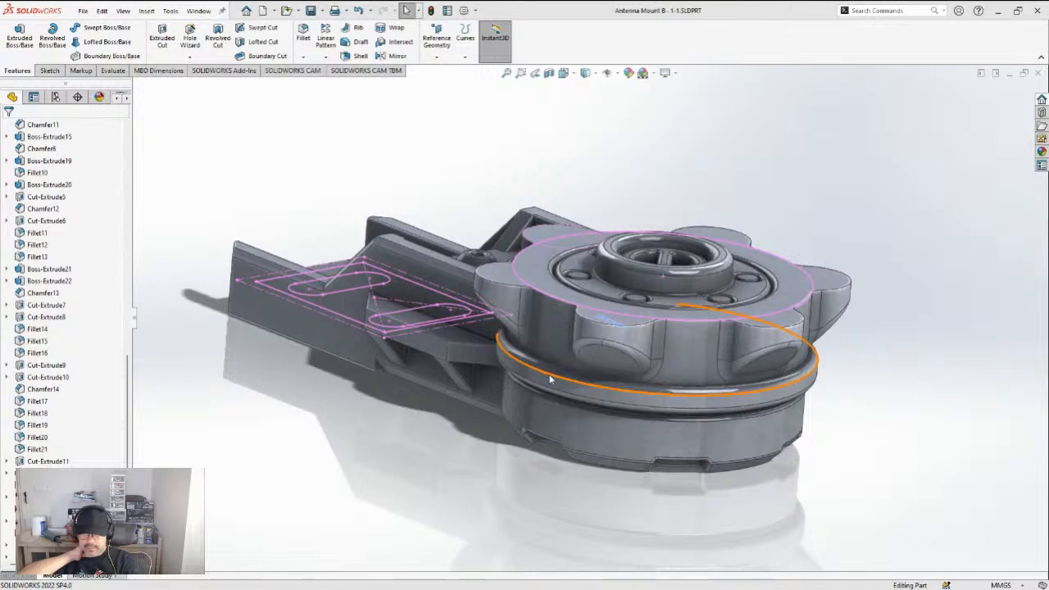
Switch to the Main Body 2 assembly and examine the front of the weapon turret and its base
{"action": "key", "text": "ctrl+Tab"}
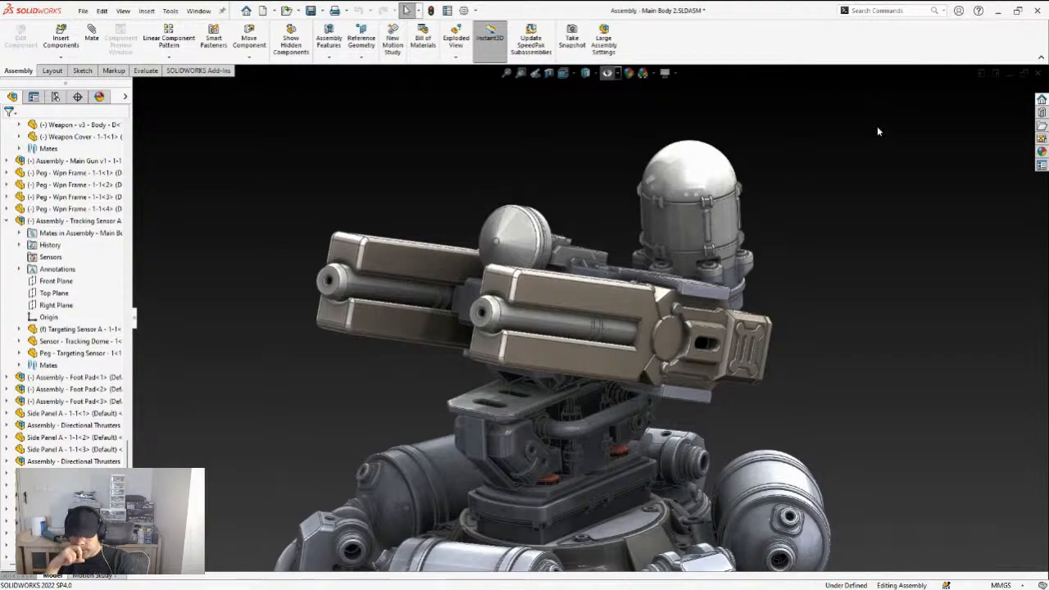
{"action": "middle_click_drag", "start_coordinate": [746, 371], "coordinate": [707, 401]}
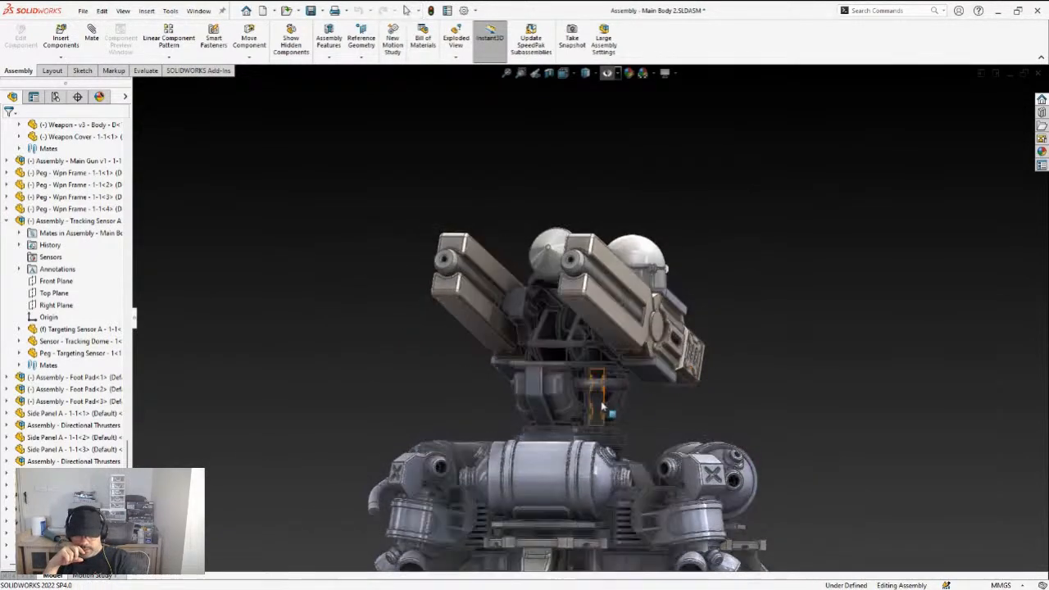
{"action": "scroll", "coordinate": [605, 399], "scroll_direction": "down", "scroll_amount": 3}
{"action": "middle_click_drag", "start_coordinate": [602, 398], "coordinate": [621, 391]}
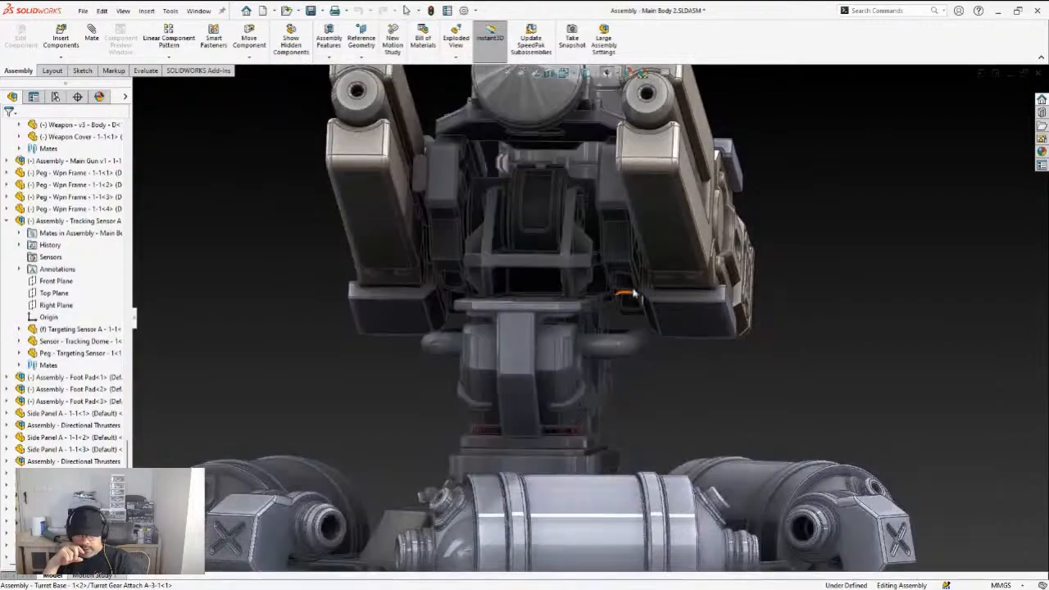
Swing the turret's main guns about their pivot and view the new pose from the side
{"action": "left_click_drag", "start_coordinate": [622, 259], "coordinate": [620, 383]}
{"action": "middle_click_drag", "start_coordinate": [620, 385], "coordinate": [546, 404]}
{"action": "left_click", "coordinate": [678, 445]}
{"action": "left_click_drag", "start_coordinate": [677, 446], "coordinate": [507, 297]}
{"action": "middle_click_drag", "start_coordinate": [604, 335], "coordinate": [443, 303]}
{"action": "scroll", "coordinate": [776, 333], "scroll_direction": "up", "scroll_amount": 1}
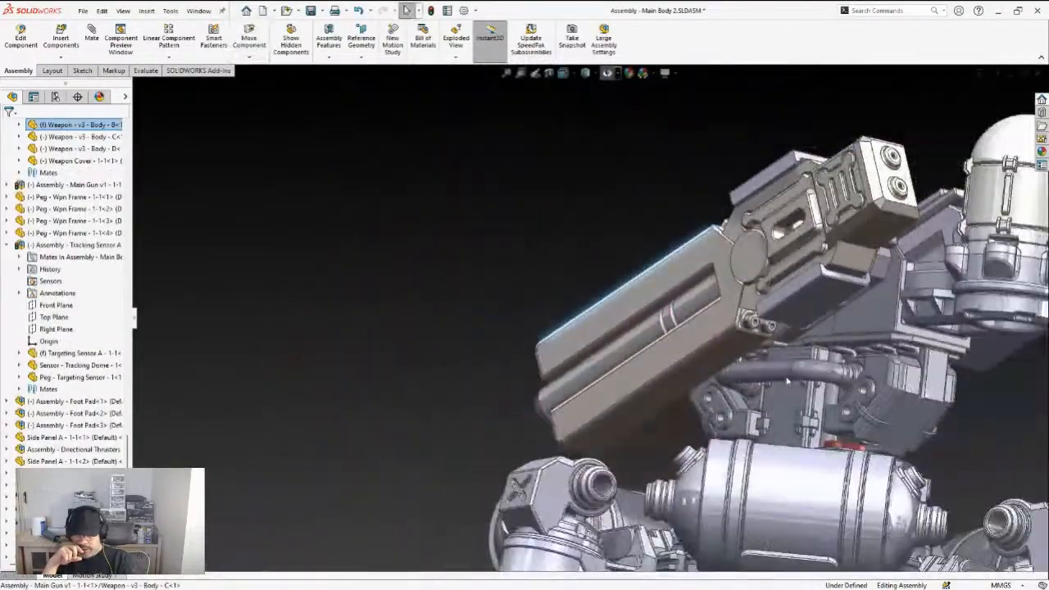
Nudge the main gun and examine its clearance from the curved pipe and the turret plate
{"action": "scroll", "coordinate": [774, 341], "scroll_direction": "down", "scroll_amount": 4}
{"action": "middle_click_drag", "start_coordinate": [761, 356], "coordinate": [693, 336]}
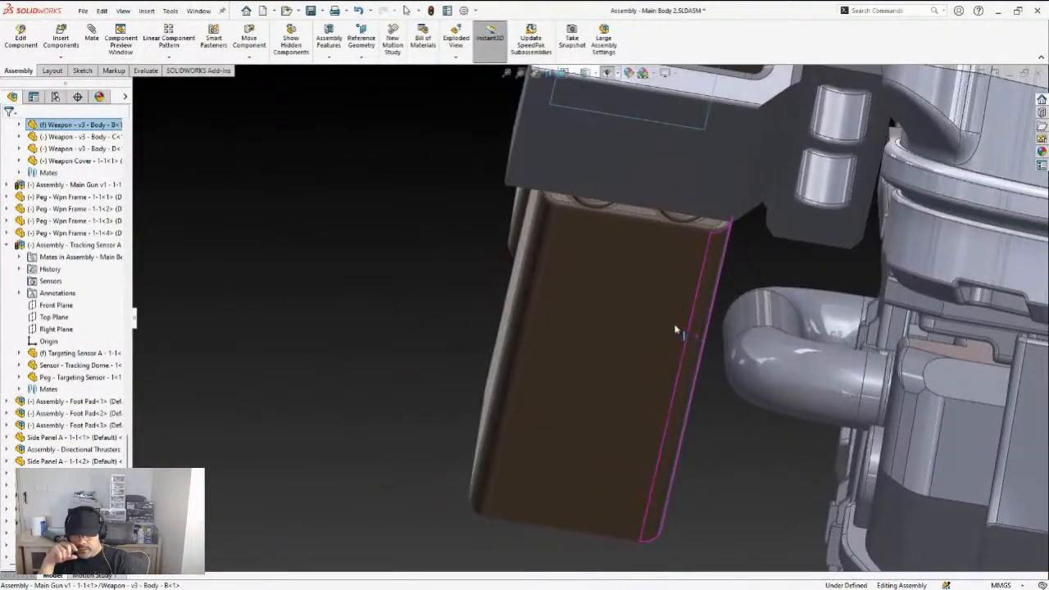
{"action": "mouse_move", "coordinate": [667, 329]}
{"action": "left_mouse_down"}
{"action": "mouse_move", "coordinate": [674, 356]}
{"action": "mouse_move", "coordinate": [653, 320]}
{"action": "left_mouse_up"}
{"action": "middle_click_drag", "start_coordinate": [653, 320], "coordinate": [611, 377]}
{"action": "scroll", "coordinate": [611, 377], "scroll_direction": "up", "scroll_amount": 3}
{"action": "scroll", "coordinate": [612, 379], "scroll_direction": "up", "scroll_amount": 2}
{"action": "scroll", "coordinate": [354, 347], "scroll_direction": "down", "scroll_amount": 2}
{"action": "middle_click_drag", "start_coordinate": [365, 347], "coordinate": [518, 250]}
{"action": "scroll", "coordinate": [518, 250], "scroll_direction": "down", "scroll_amount": 5}
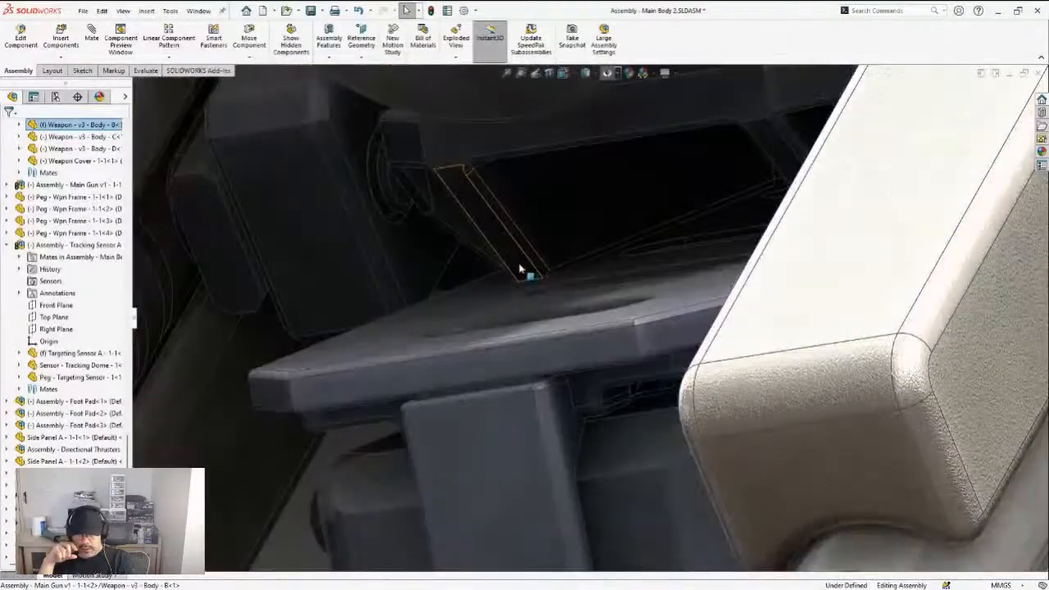
Try to move the weapon mount and the gun frame beside the tracking dome
{"action": "left_click", "coordinate": [517, 271]}
{"action": "left_click_drag", "start_coordinate": [513, 259], "coordinate": [533, 257]}
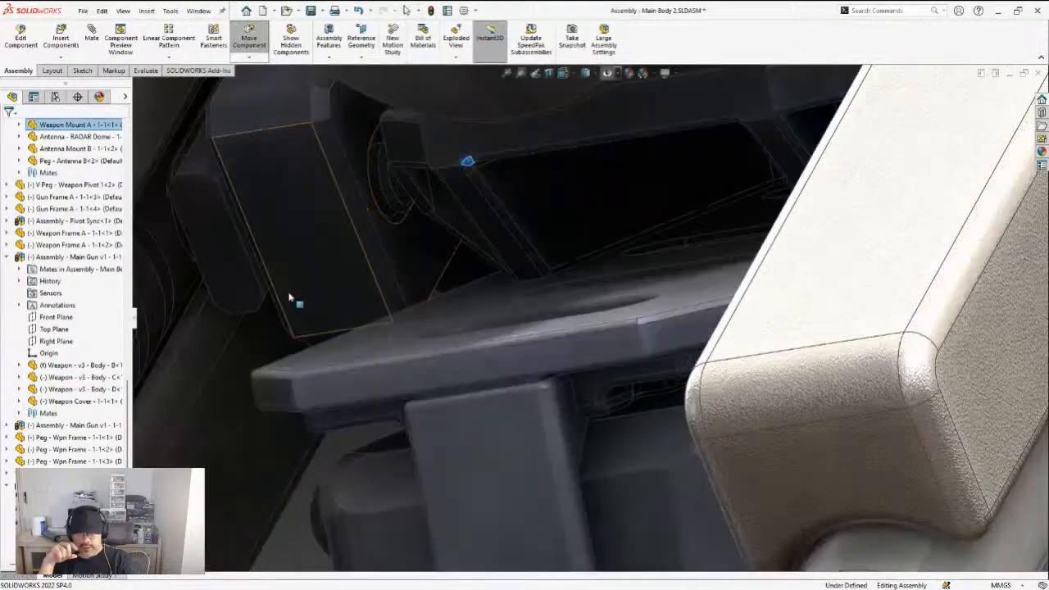
{"action": "left_click", "coordinate": [295, 279]}
{"action": "left_click_drag", "start_coordinate": [287, 246], "coordinate": [320, 214]}
{"action": "scroll", "coordinate": [347, 227], "scroll_direction": "up", "scroll_amount": 5}
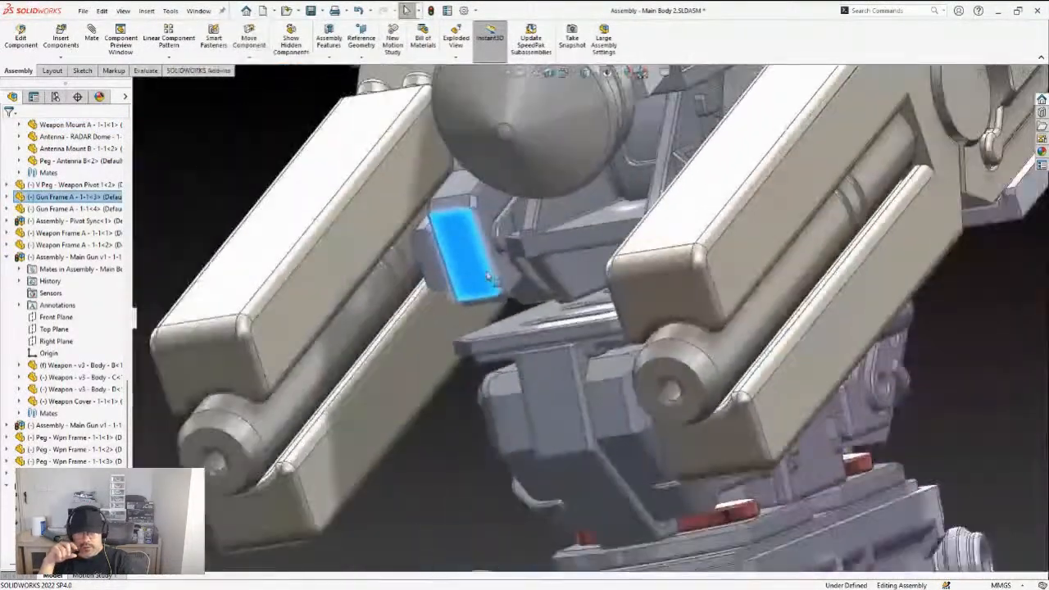
{"action": "left_click_drag", "start_coordinate": [489, 216], "coordinate": [473, 186]}
{"action": "scroll", "coordinate": [584, 198], "scroll_direction": "up", "scroll_amount": 5}
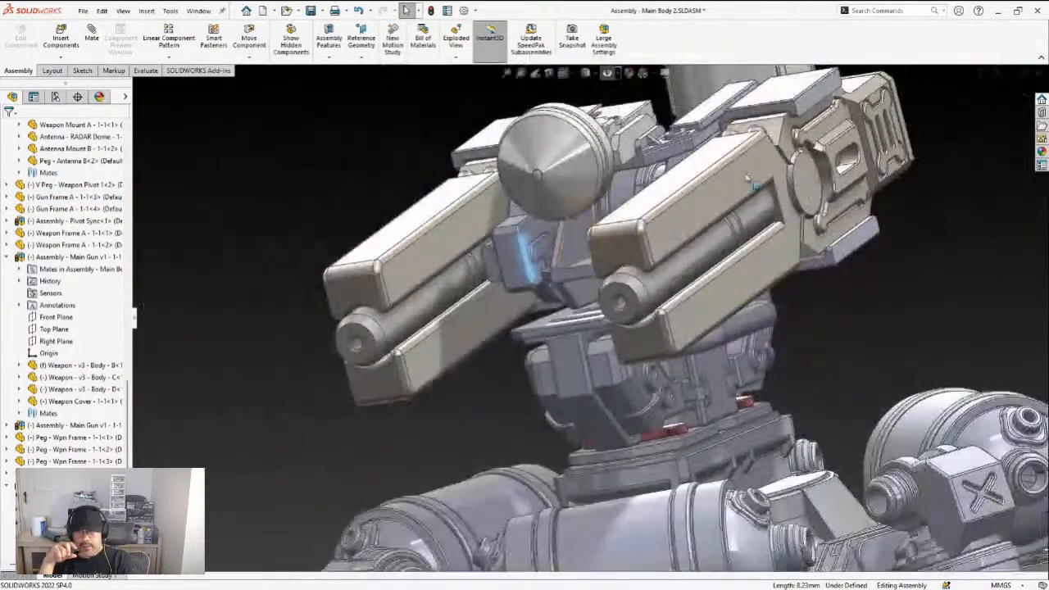
Create a section view from the main gun's outer side face, offset -17 mm, to examine the turret's inner pivot
{"action": "left_click", "coordinate": [713, 172]}
{"action": "left_click", "coordinate": [548, 74]}
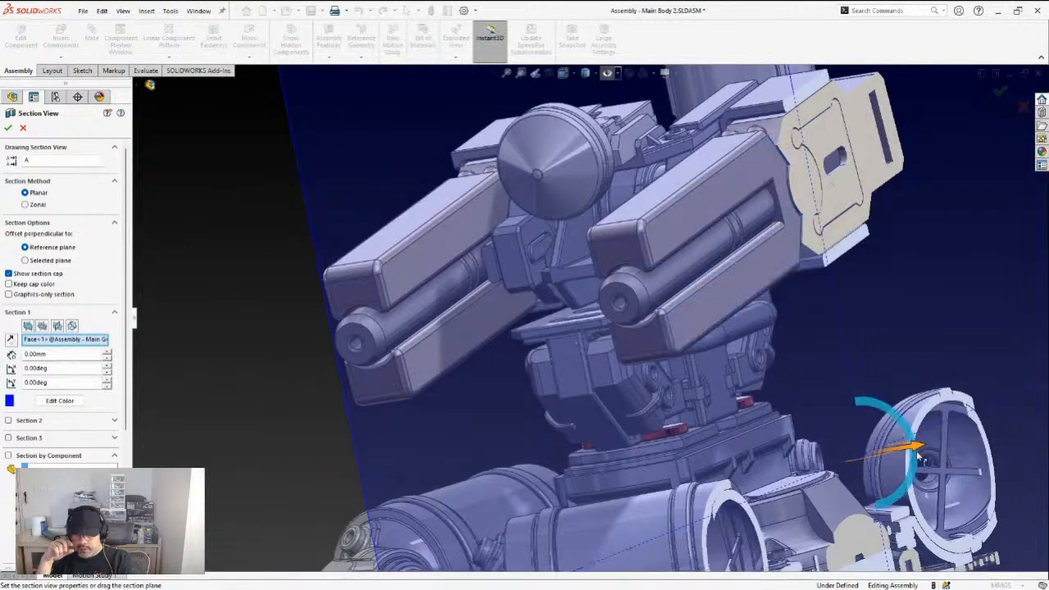
{"action": "left_click_drag", "start_coordinate": [918, 454], "coordinate": [817, 460]}
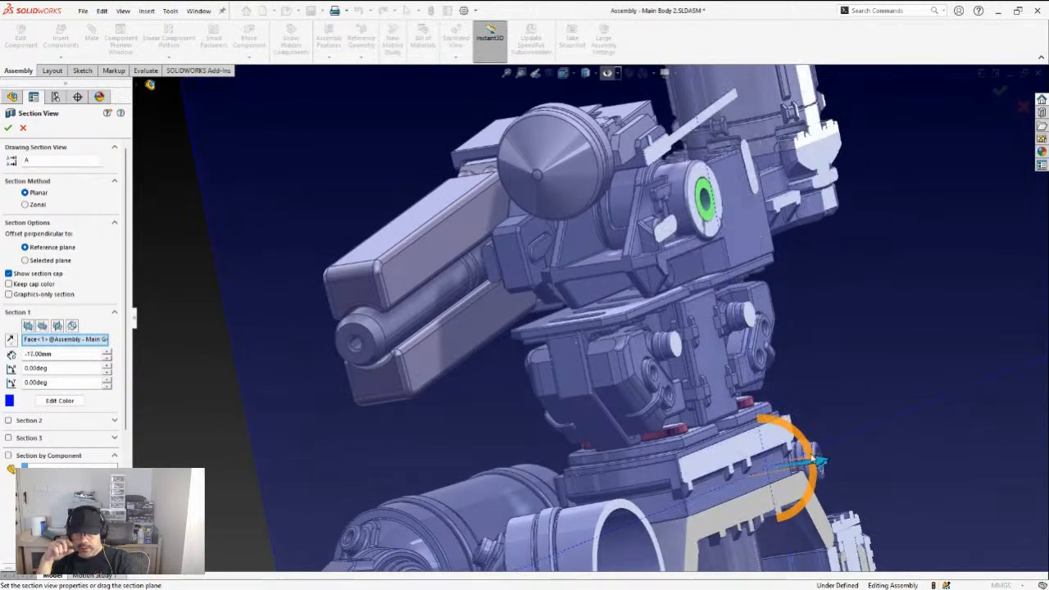
{"action": "scroll", "coordinate": [652, 244], "scroll_direction": "down", "scroll_amount": 2}
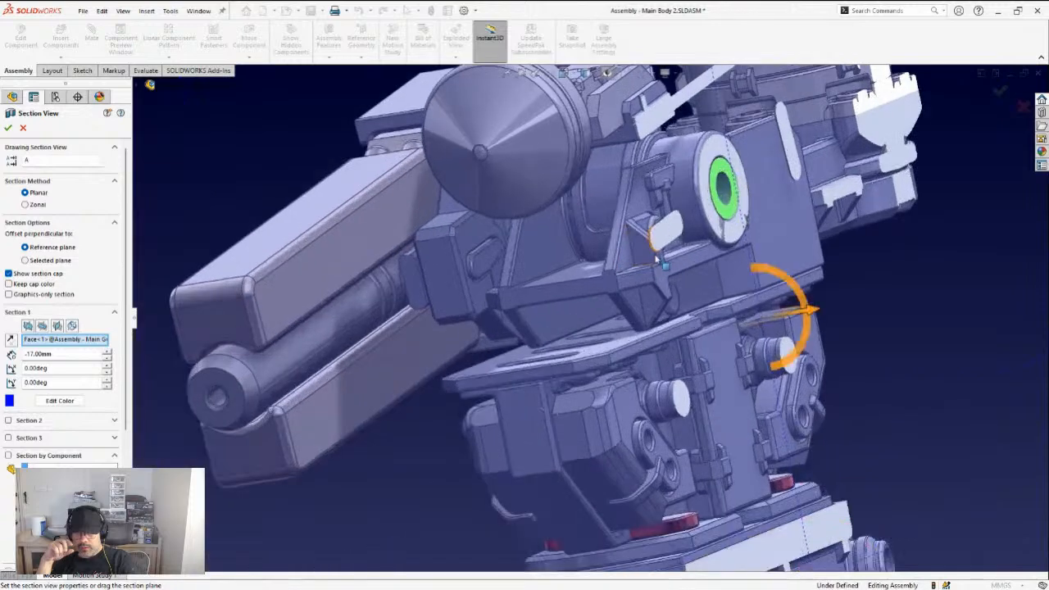
{"action": "scroll", "coordinate": [726, 328], "scroll_direction": "up", "scroll_amount": 2}
{"action": "scroll", "coordinate": [727, 329], "scroll_direction": "down", "scroll_amount": 2}
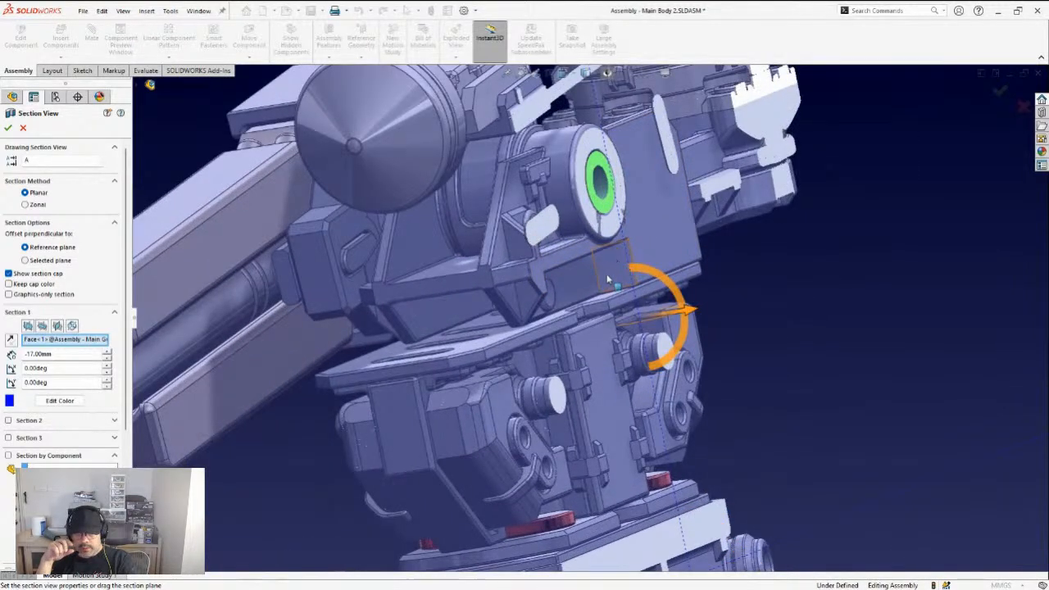
{"action": "left_click", "coordinate": [9, 128]}
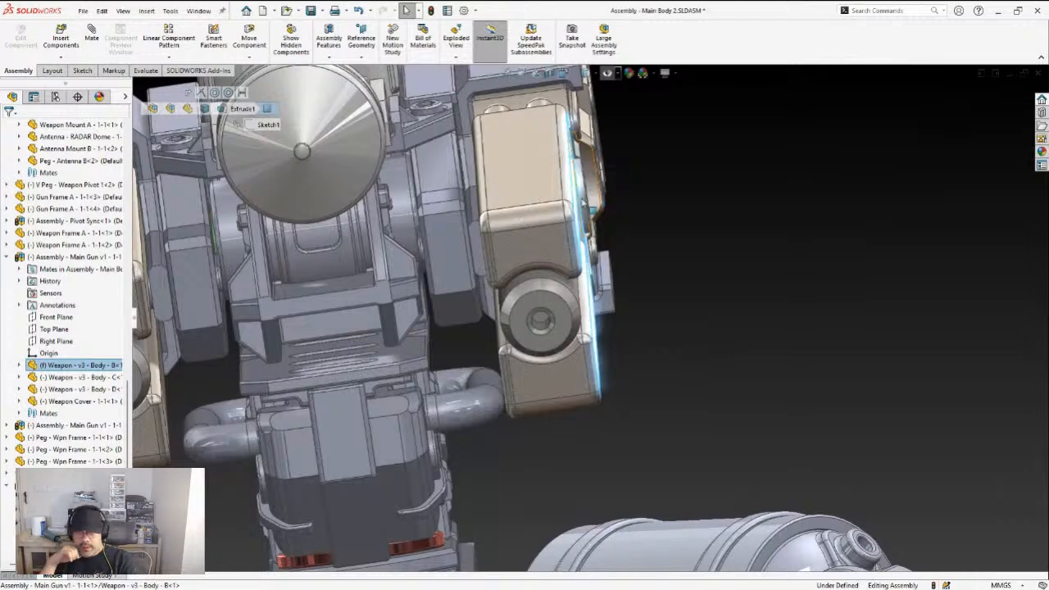
Save the Main Body 2 assembly
{"action": "scroll", "coordinate": [533, 236], "scroll_direction": "up", "scroll_amount": 1}
{"action": "scroll", "coordinate": [530, 232], "scroll_direction": "down", "scroll_amount": 2}
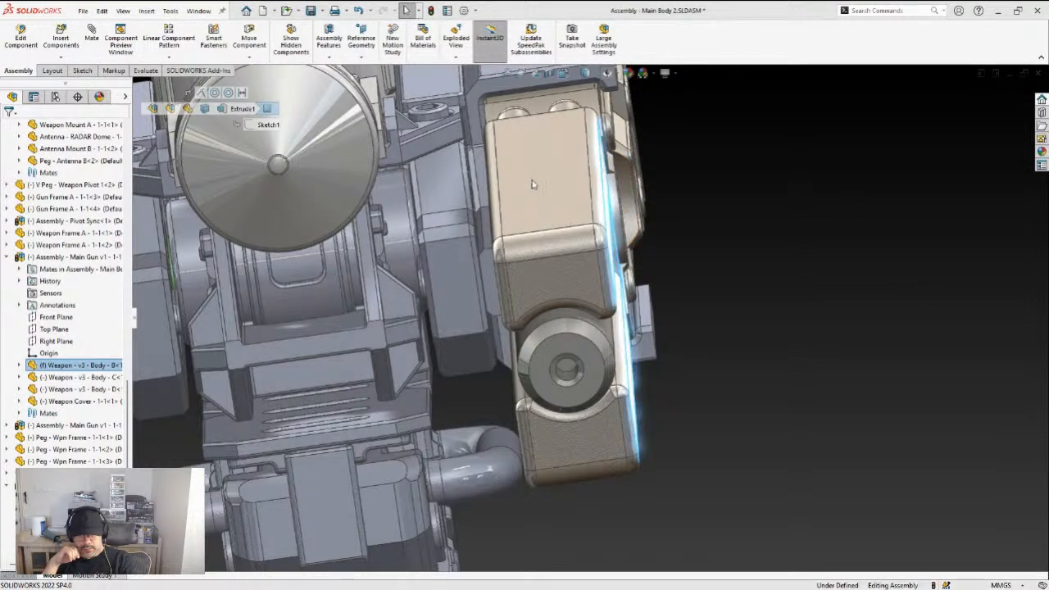
{"action": "key", "text": "ctrl+s"}
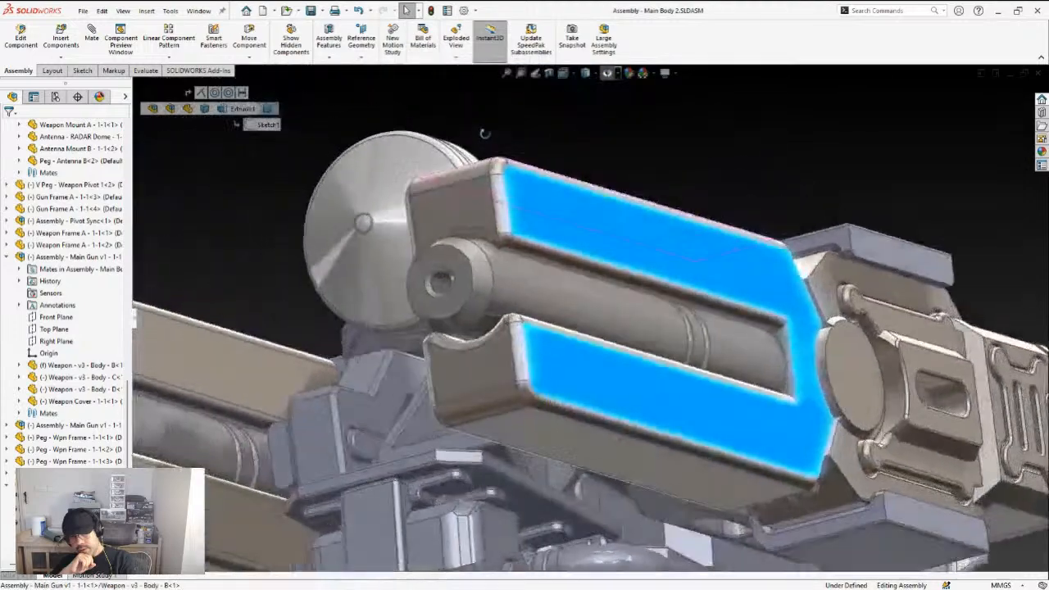
Examine the antenna mount beneath the radar dome, especially the round recess in its underside
{"action": "middle_click_drag", "start_coordinate": [484, 133], "coordinate": [484, 141]}
{"action": "scroll", "coordinate": [637, 276], "scroll_direction": "up", "scroll_amount": 4}
{"action": "middle_click_drag", "start_coordinate": [636, 276], "coordinate": [662, 325]}
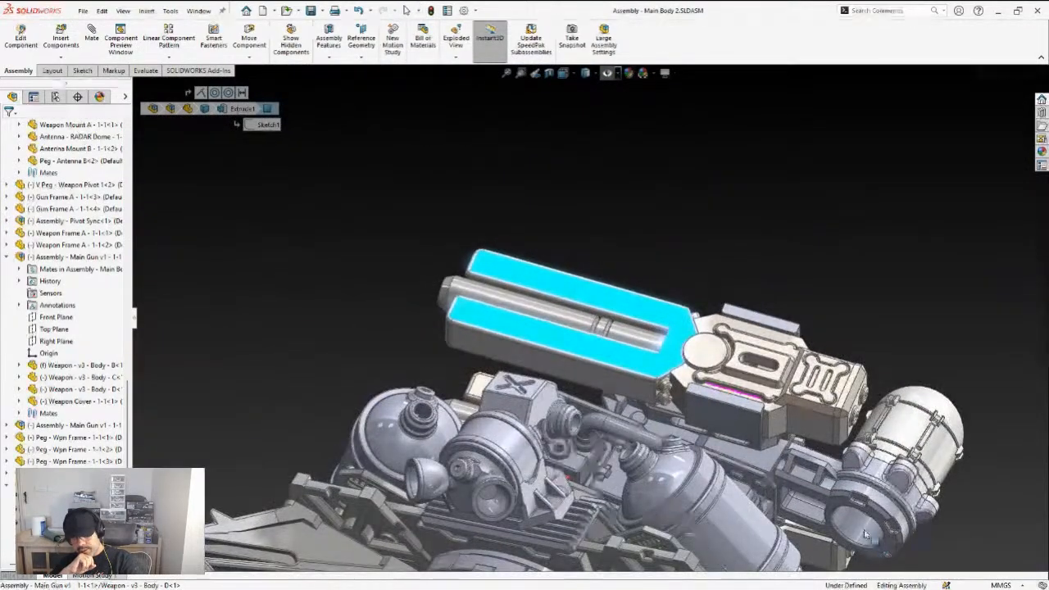
{"action": "scroll", "coordinate": [819, 510], "scroll_direction": "up", "scroll_amount": 3}
{"action": "middle_click_drag", "start_coordinate": [818, 511], "coordinate": [698, 370]}
{"action": "scroll", "coordinate": [637, 352], "scroll_direction": "down", "scroll_amount": 5}
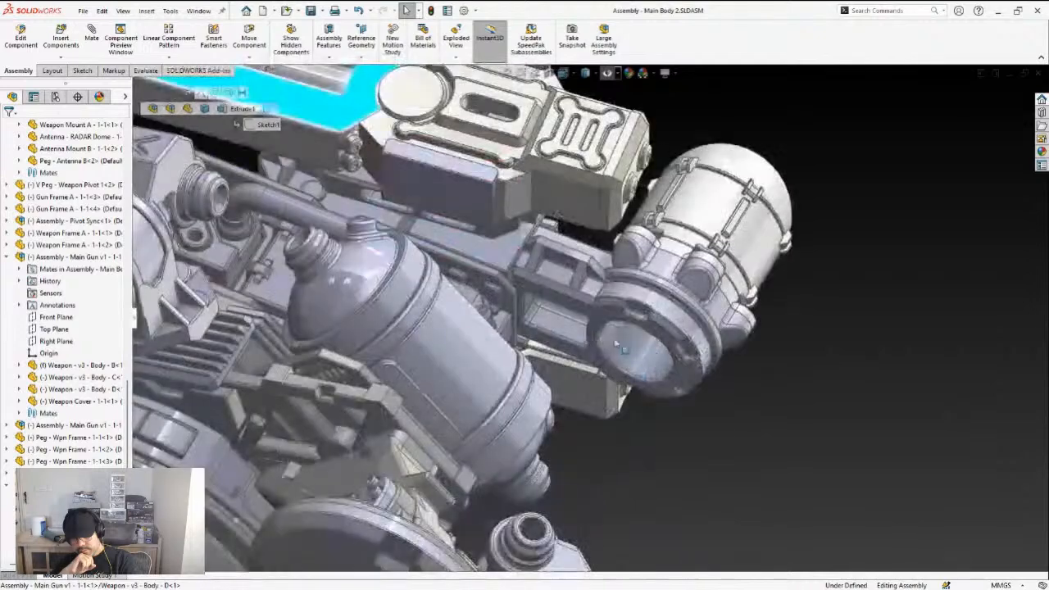
{"action": "scroll", "coordinate": [609, 342], "scroll_direction": "down", "scroll_amount": 4}
{"action": "middle_click_drag", "start_coordinate": [607, 339], "coordinate": [599, 294]}
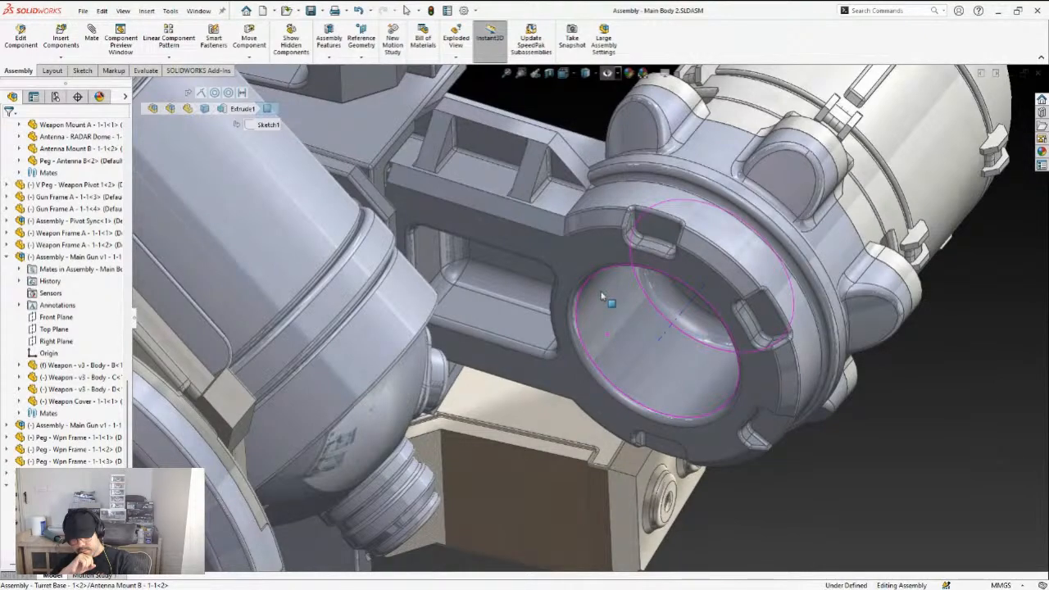
{"action": "middle_click_drag", "start_coordinate": [603, 299], "coordinate": [543, 378]}
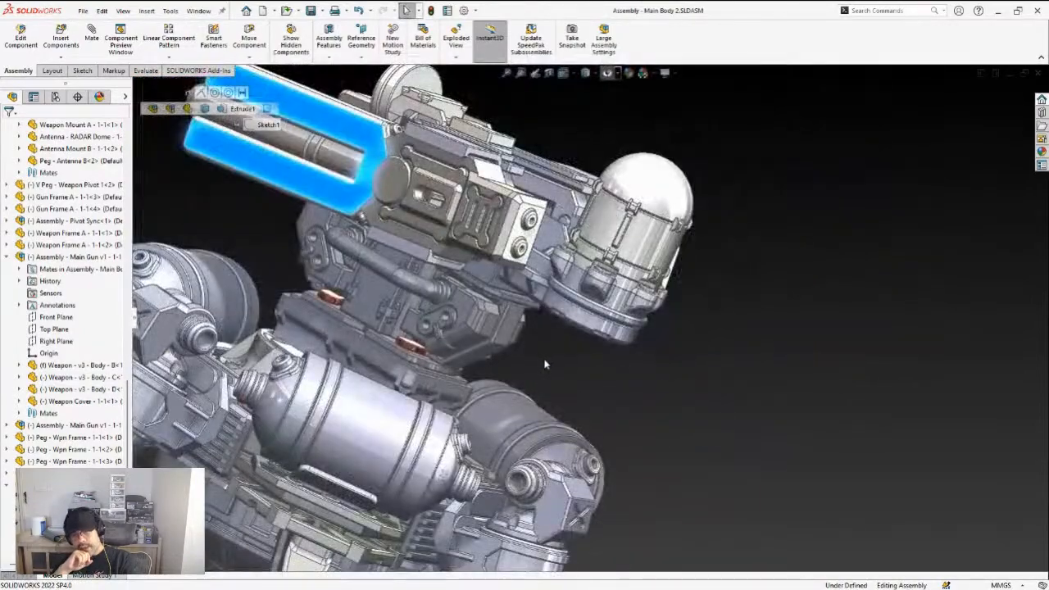
Examine the turret base, its side pipes and power drums, and the main gun above them
{"action": "scroll", "coordinate": [545, 364], "scroll_direction": "down", "scroll_amount": 2}
{"action": "middle_click_drag", "start_coordinate": [552, 359], "coordinate": [602, 291]}
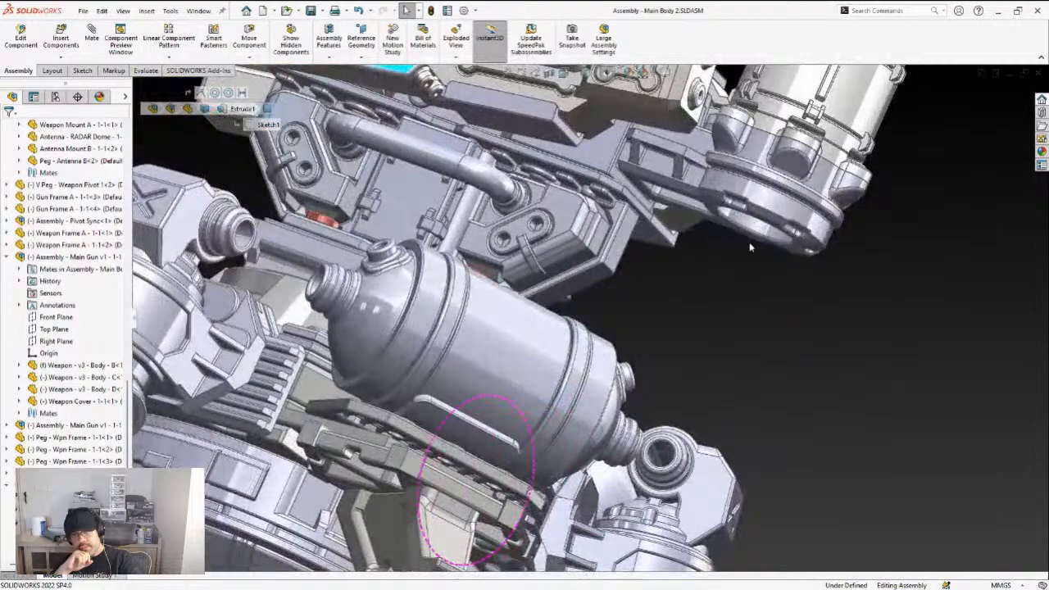
{"action": "middle_click_drag", "start_coordinate": [797, 257], "coordinate": [743, 235]}
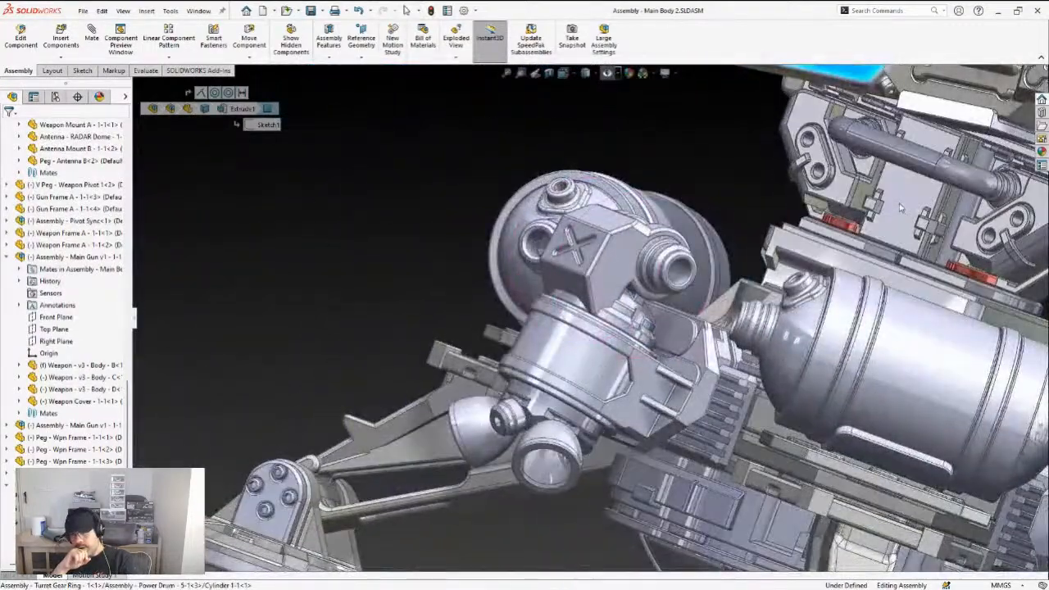
{"action": "scroll", "coordinate": [899, 208], "scroll_direction": "up", "scroll_amount": 5}
{"action": "scroll", "coordinate": [823, 209], "scroll_direction": "down", "scroll_amount": 6}
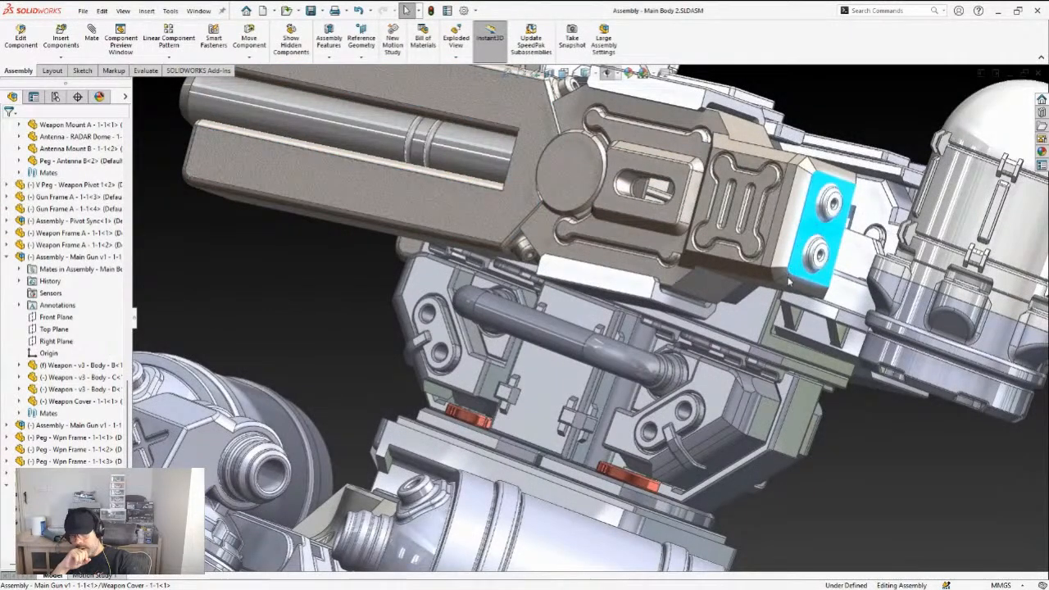
{"action": "left_click", "coordinate": [482, 190]}
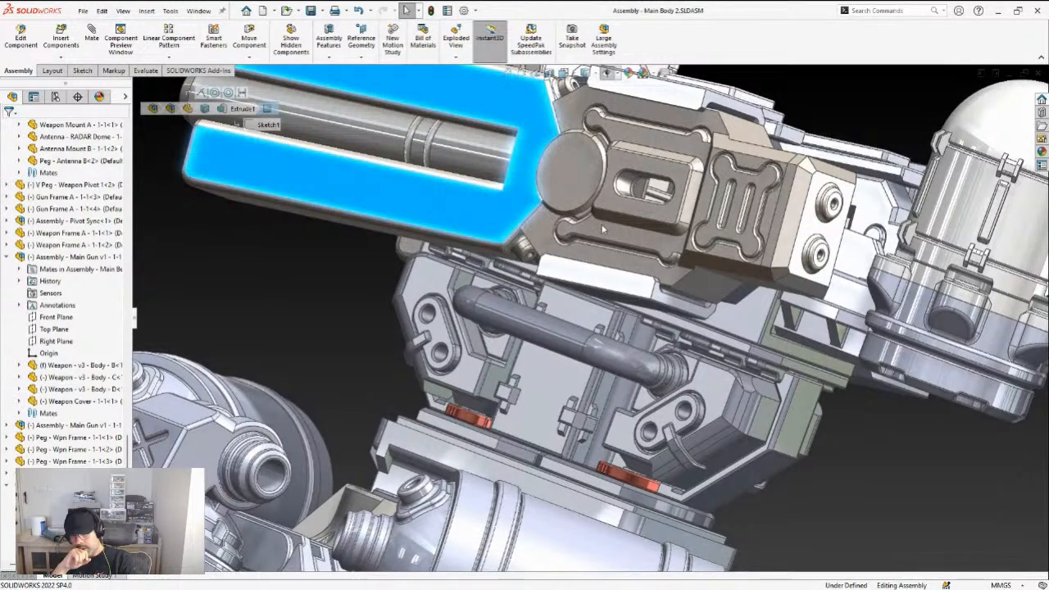
{"action": "scroll", "coordinate": [590, 318], "scroll_direction": "up", "scroll_amount": 2}
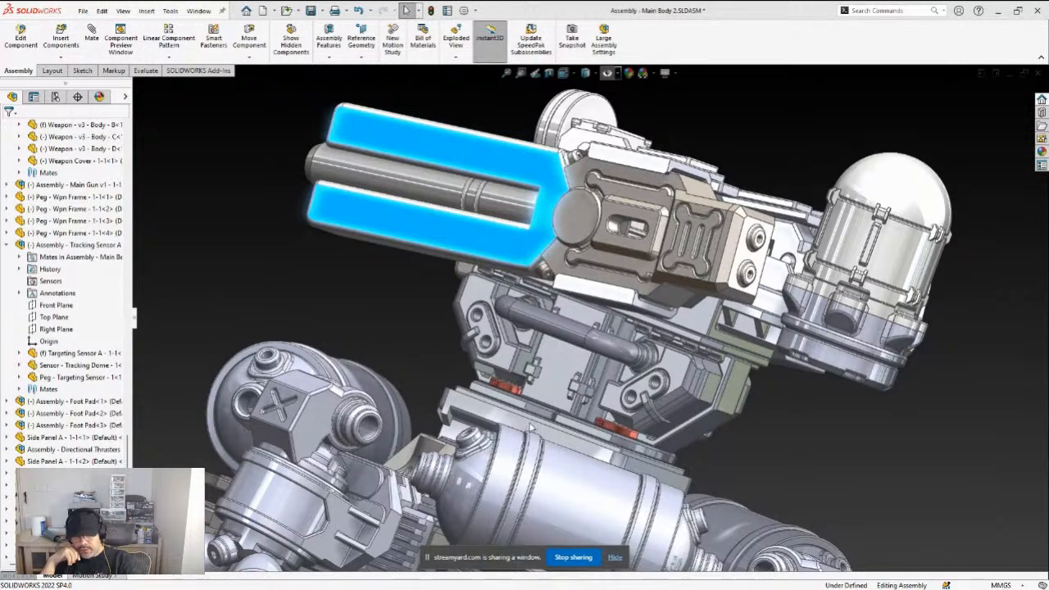
{"action": "left_click", "coordinate": [449, 372]}
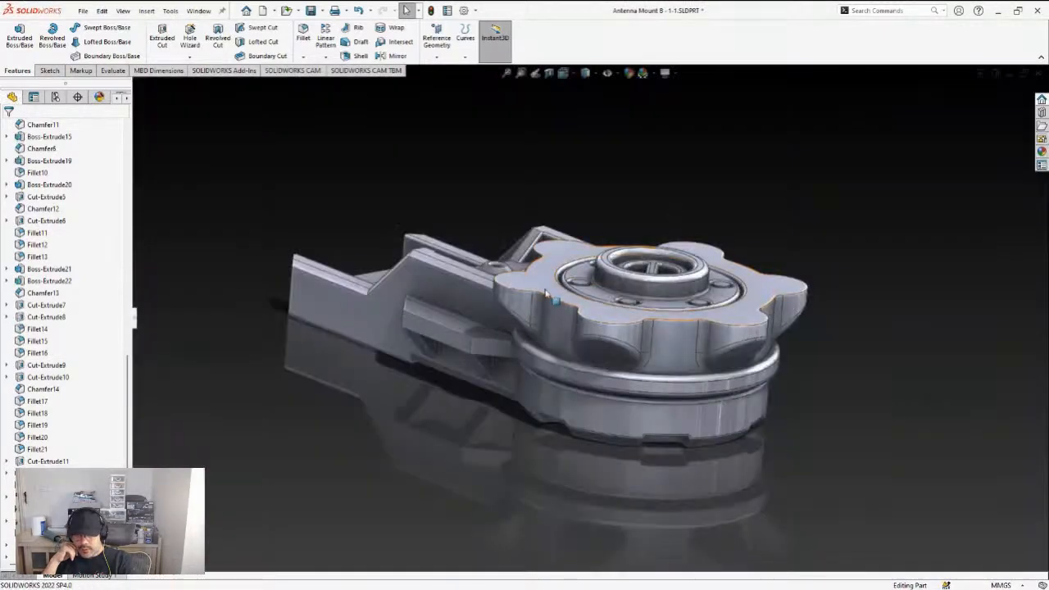
Examine the round bore and rectangular pocket under Antenna Mount B, both in its part file and in the assembly
{"action": "scroll", "coordinate": [574, 434], "scroll_direction": "down", "scroll_amount": 3}
{"action": "middle_click_drag", "start_coordinate": [575, 395], "coordinate": [590, 291]}
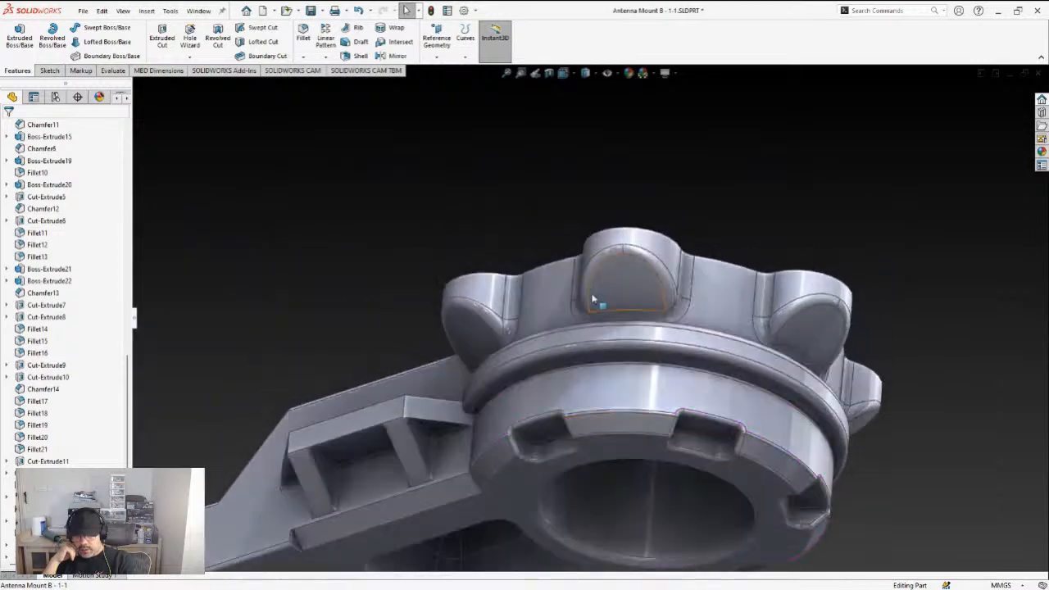
{"action": "scroll", "coordinate": [590, 293], "scroll_direction": "up", "scroll_amount": 3}
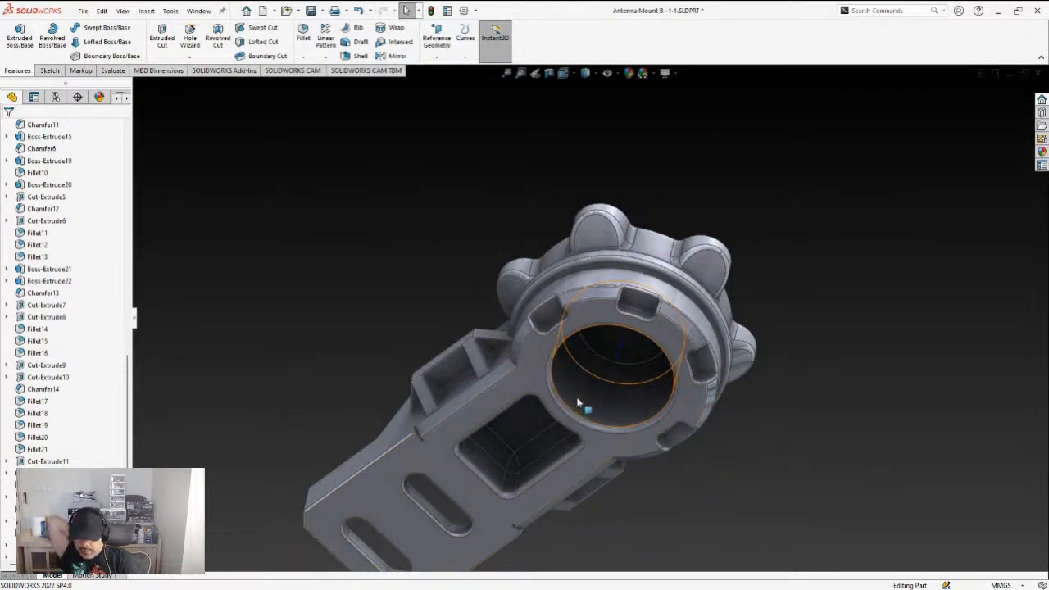
{"action": "mouse_move", "coordinate": [582, 421]}
{"action": "middle_mouse_down"}
{"action": "mouse_move", "coordinate": [594, 368]}
{"action": "mouse_move", "coordinate": [577, 382]}
{"action": "mouse_move", "coordinate": [587, 396]}
{"action": "mouse_move", "coordinate": [579, 440]}
{"action": "middle_mouse_up"}
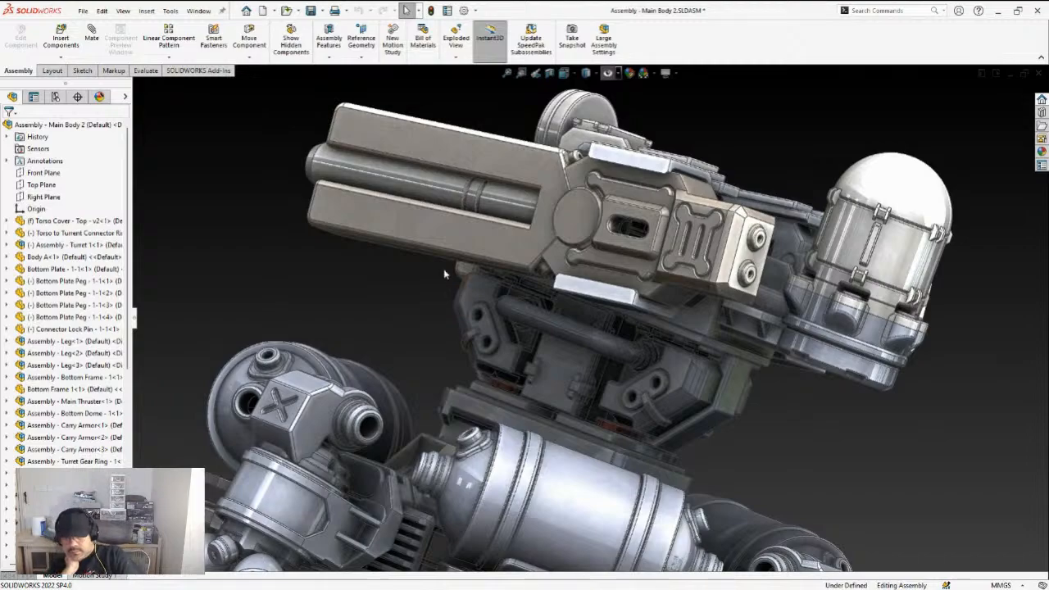
{"action": "middle_click_drag", "start_coordinate": [606, 344], "coordinate": [629, 217]}
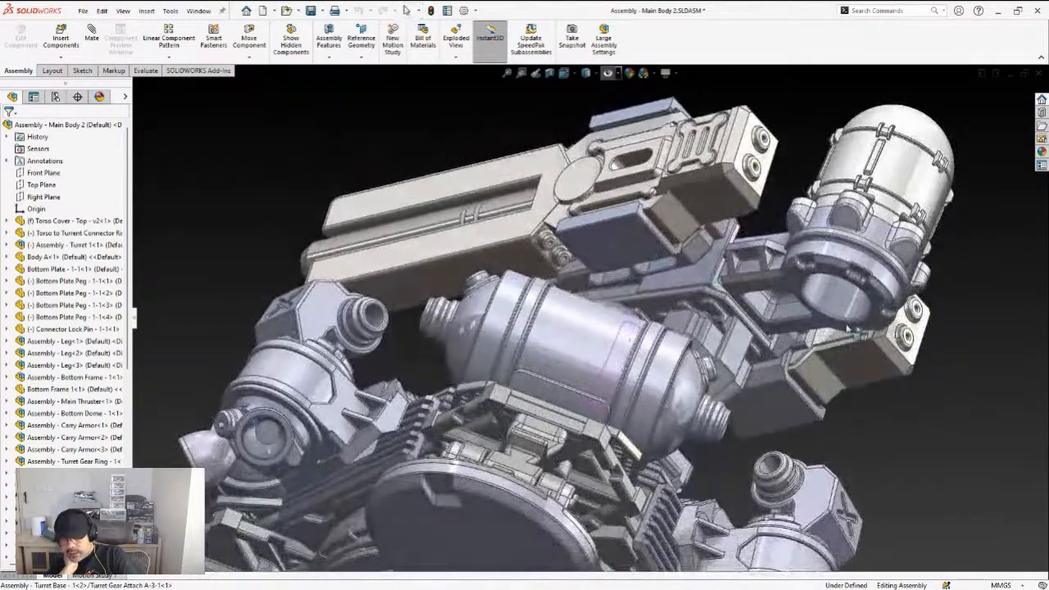
{"action": "scroll", "coordinate": [843, 344], "scroll_direction": "down", "scroll_amount": 3}
{"action": "middle_click_drag", "start_coordinate": [748, 291], "coordinate": [721, 235]}
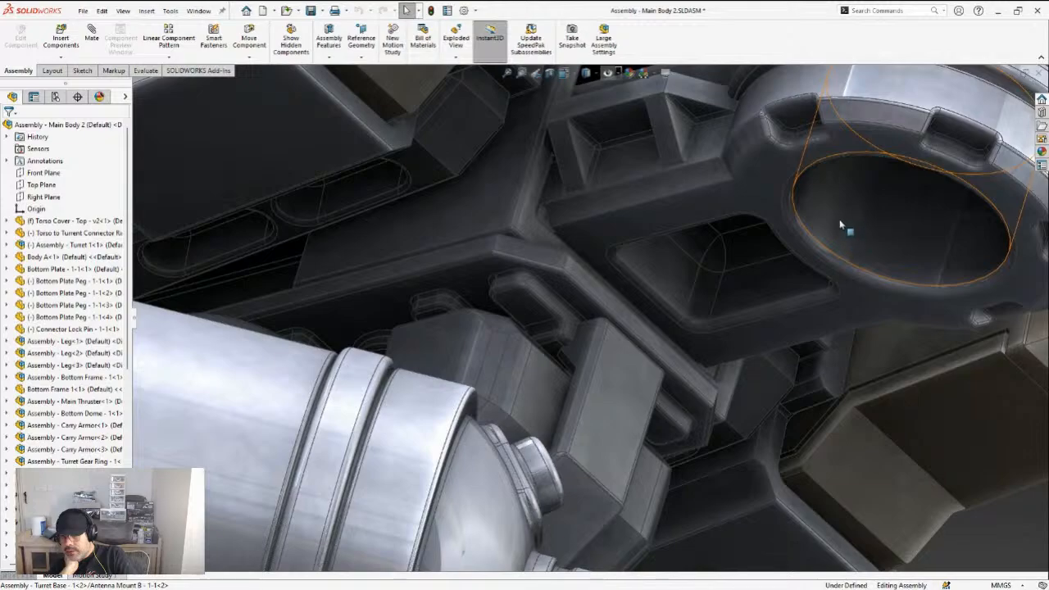
{"action": "middle_click_drag", "start_coordinate": [840, 230], "coordinate": [820, 221]}
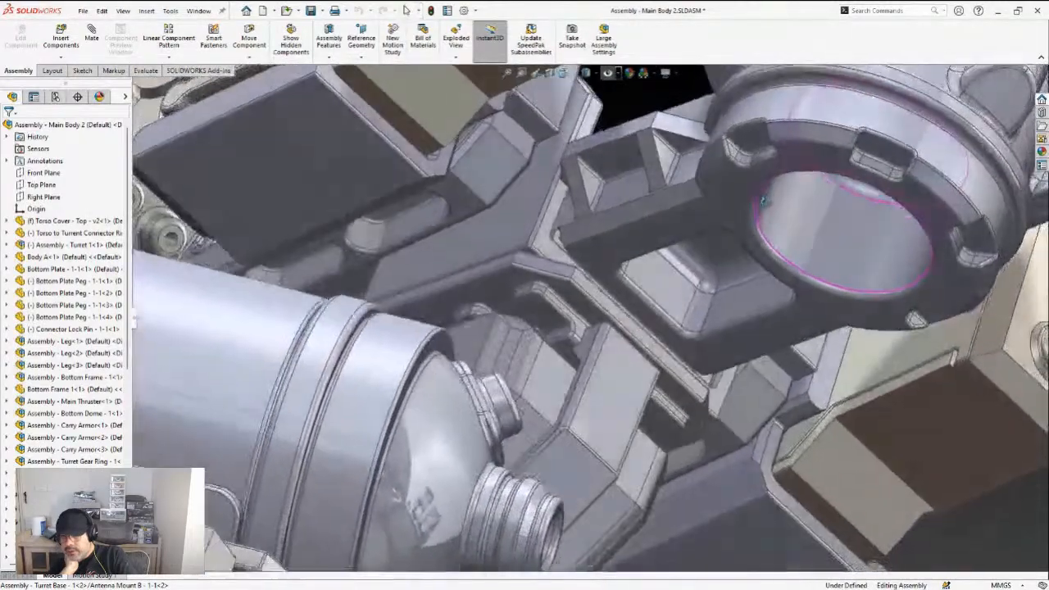
{"action": "middle_click_drag", "start_coordinate": [762, 199], "coordinate": [773, 141]}
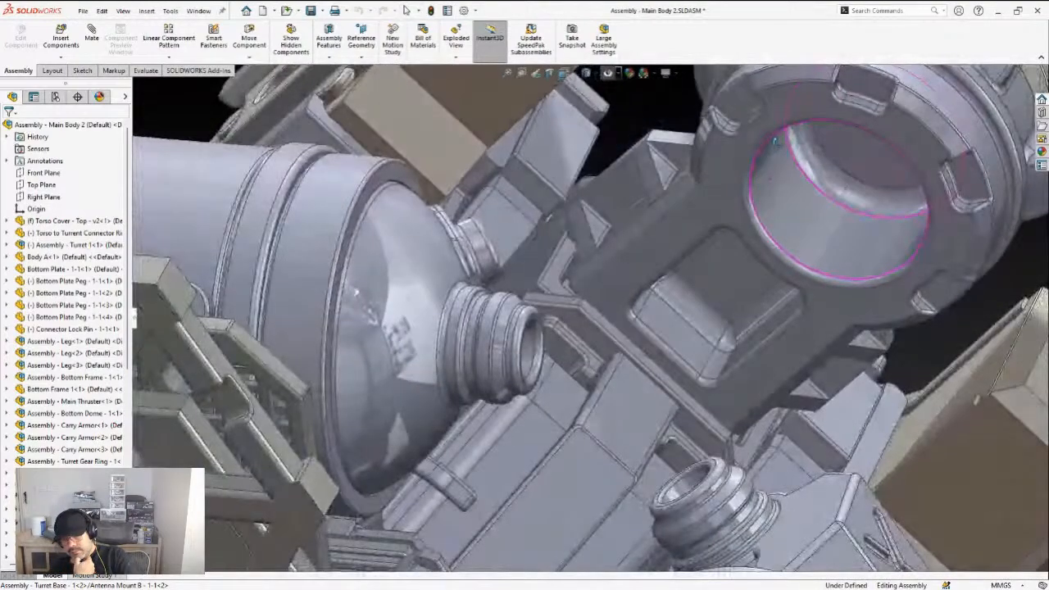
{"action": "mouse_move", "coordinate": [780, 148]}
{"action": "middle_mouse_down"}
{"action": "mouse_move", "coordinate": [762, 174]}
{"action": "mouse_move", "coordinate": [769, 281]}
{"action": "mouse_move", "coordinate": [754, 193]}
{"action": "mouse_move", "coordinate": [733, 195]}
{"action": "middle_mouse_up"}
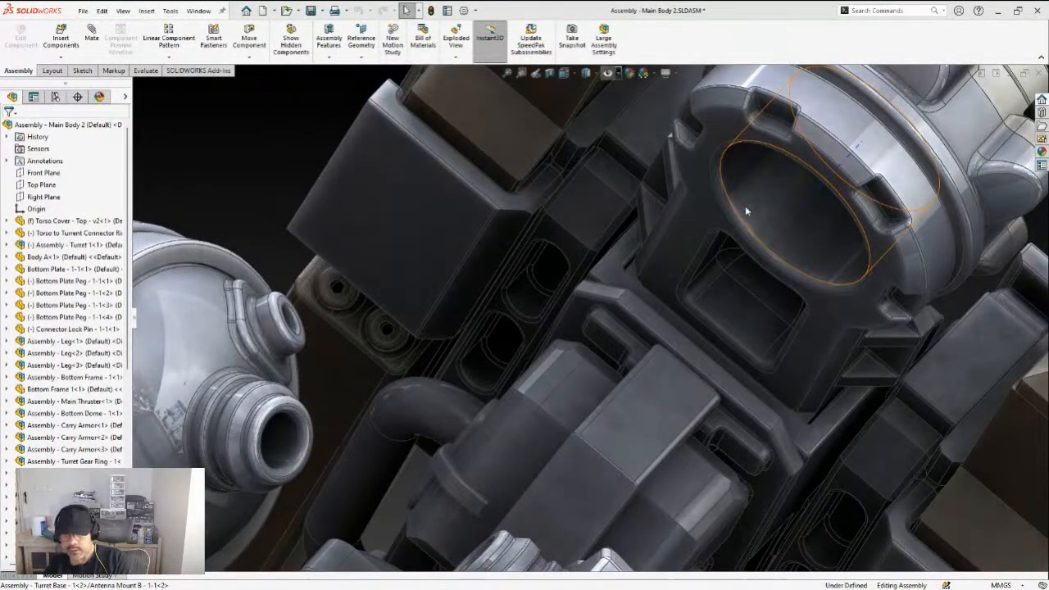
Switch to the Antenna Mount B part and examine the rectangular pocket in its underside
{"action": "key", "text": "ctrl+Tab"}
{"action": "middle_click_drag", "start_coordinate": [759, 222], "coordinate": [729, 270]}
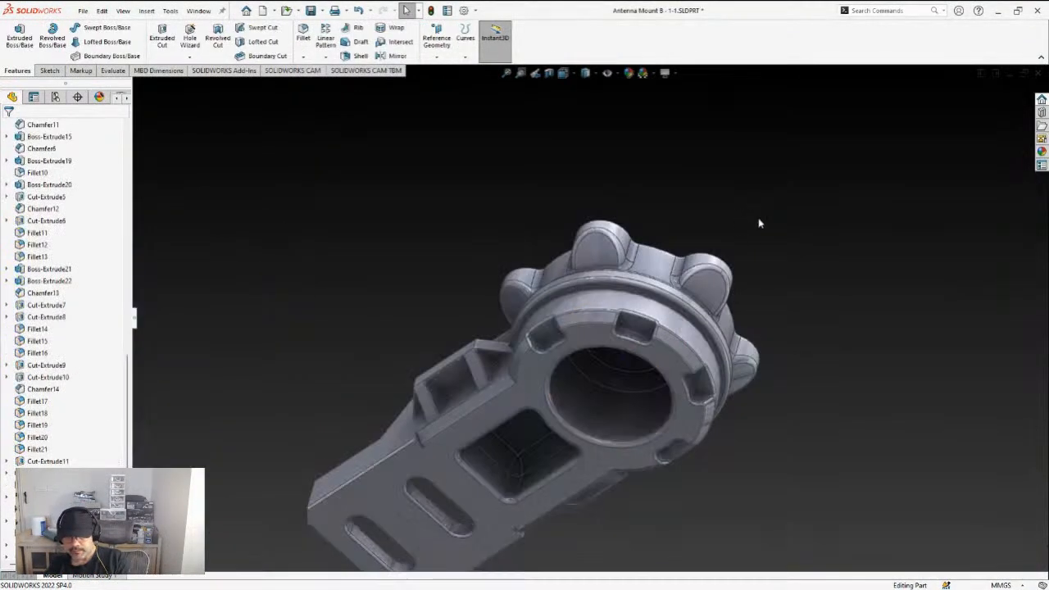
{"action": "middle_click_drag", "start_coordinate": [565, 447], "coordinate": [518, 469]}
{"action": "scroll", "coordinate": [518, 468], "scroll_direction": "down", "scroll_amount": 6}
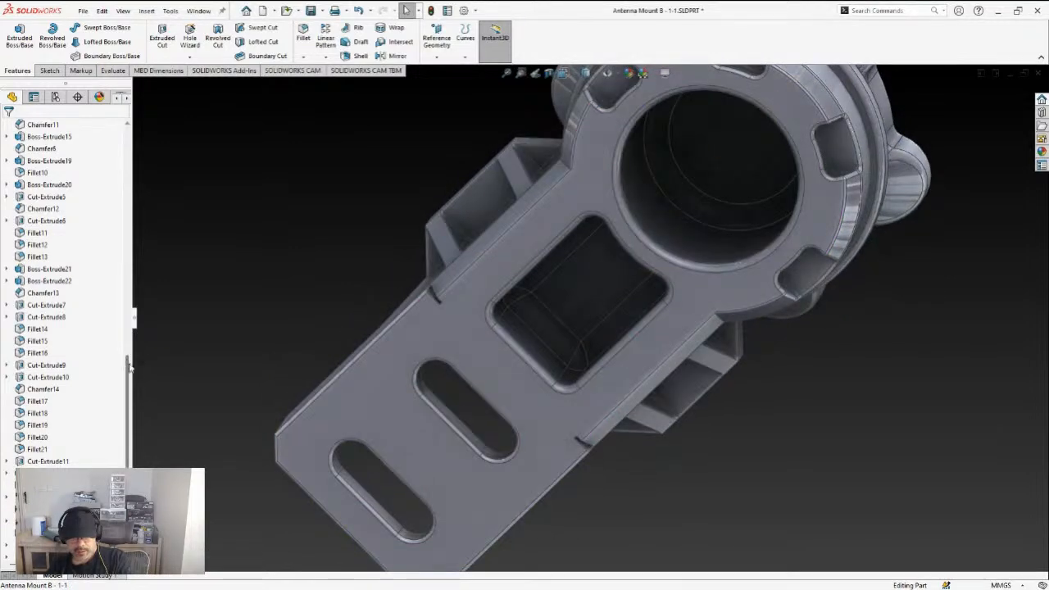
{"action": "scroll", "coordinate": [126, 459], "scroll_direction": "down", "scroll_amount": 3}
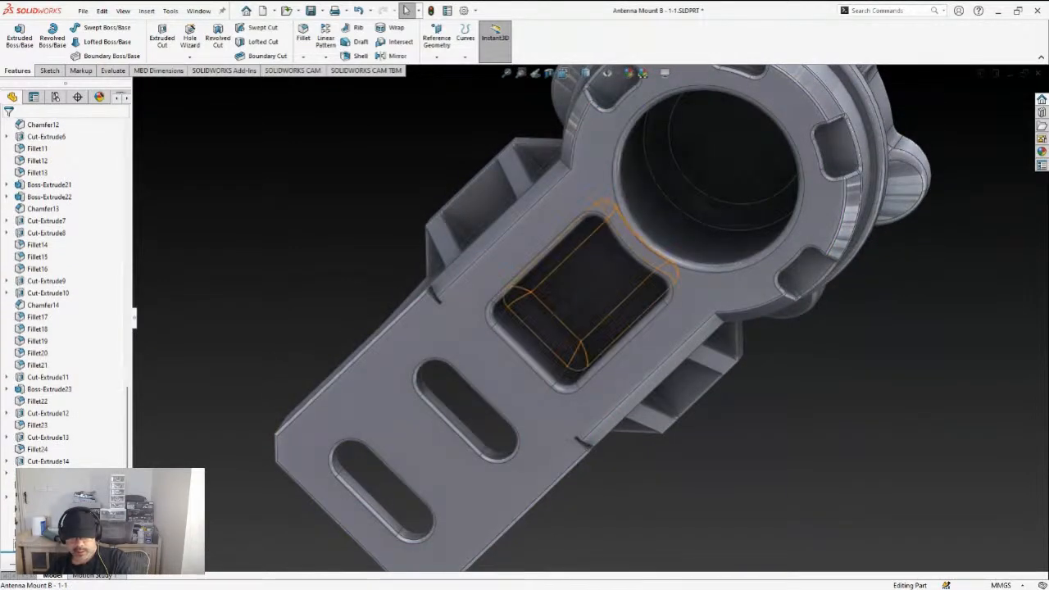
{"action": "left_click", "coordinate": [532, 283]}
{"action": "left_click", "coordinate": [552, 241]}
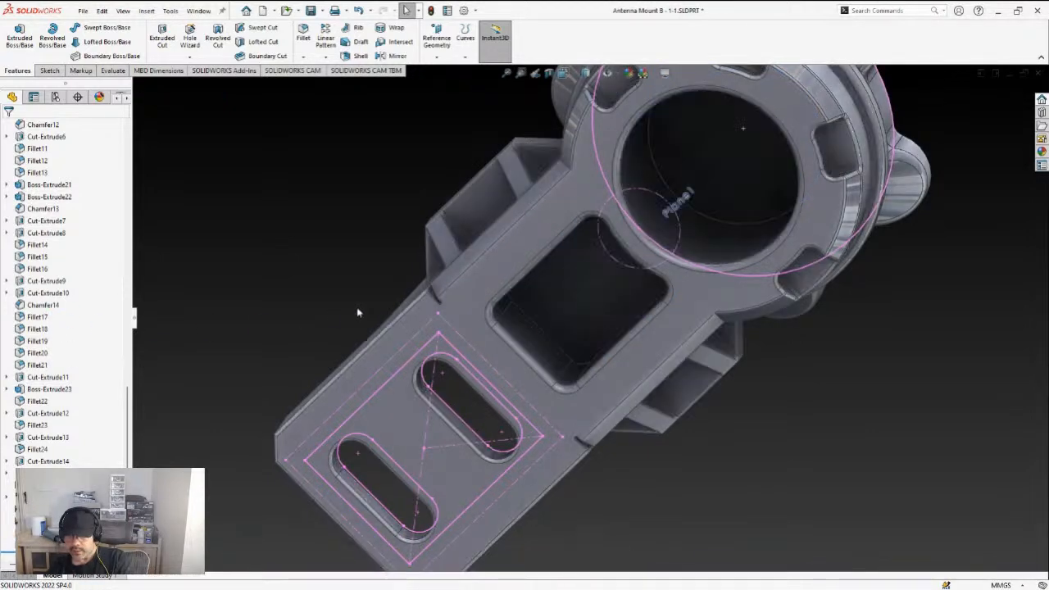
{"action": "scroll", "coordinate": [571, 323], "scroll_direction": "down", "scroll_amount": 4}
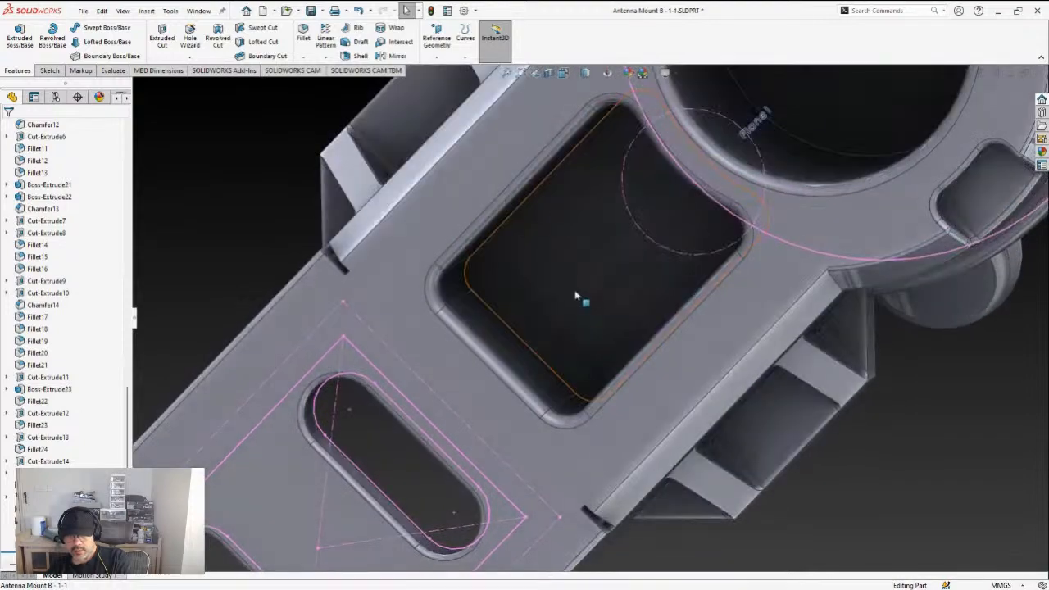
{"action": "left_click", "coordinate": [576, 297]}
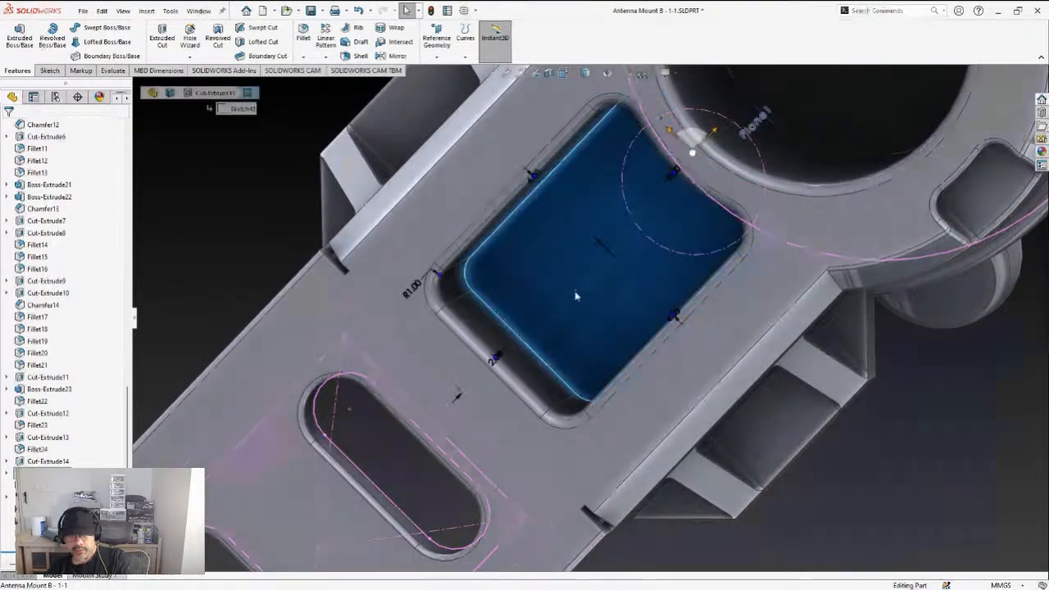
{"action": "left_click", "coordinate": [48, 70]}
{"action": "left_click", "coordinate": [18, 41]}
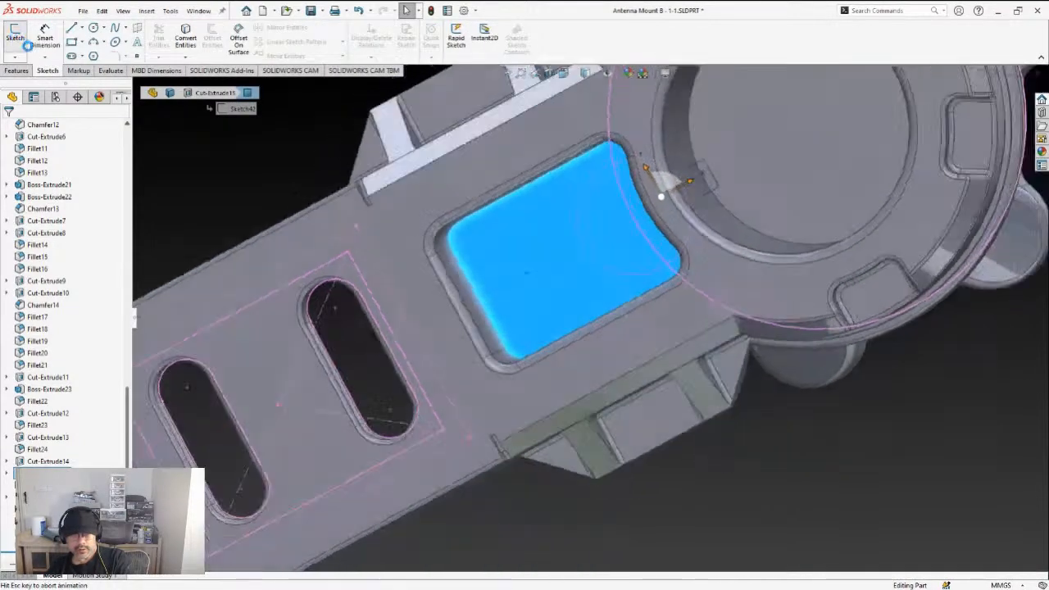
{"action": "left_click", "coordinate": [213, 41]}
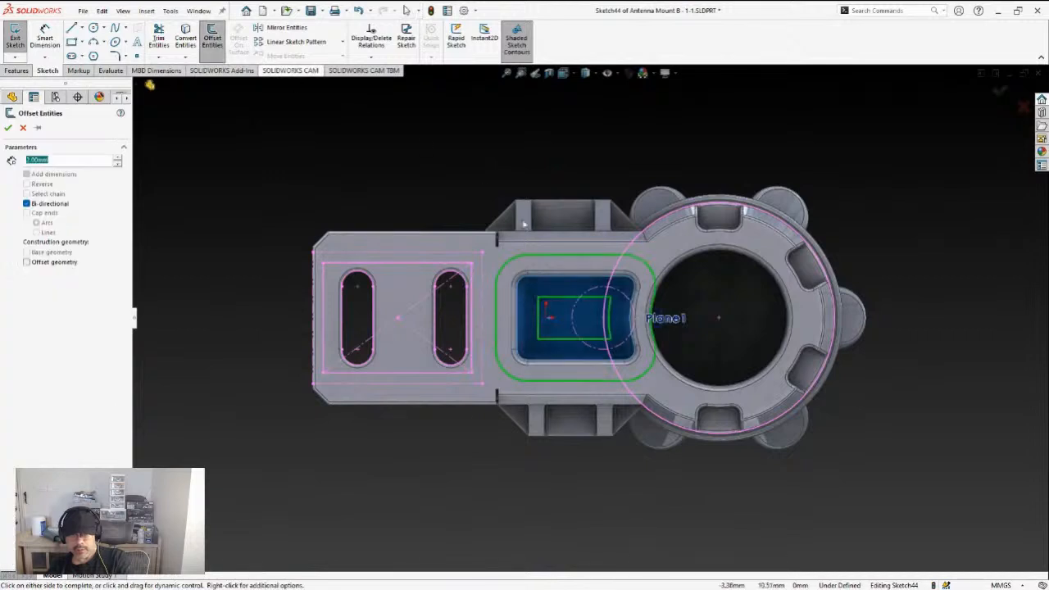
{"action": "left_click", "coordinate": [26, 204]}
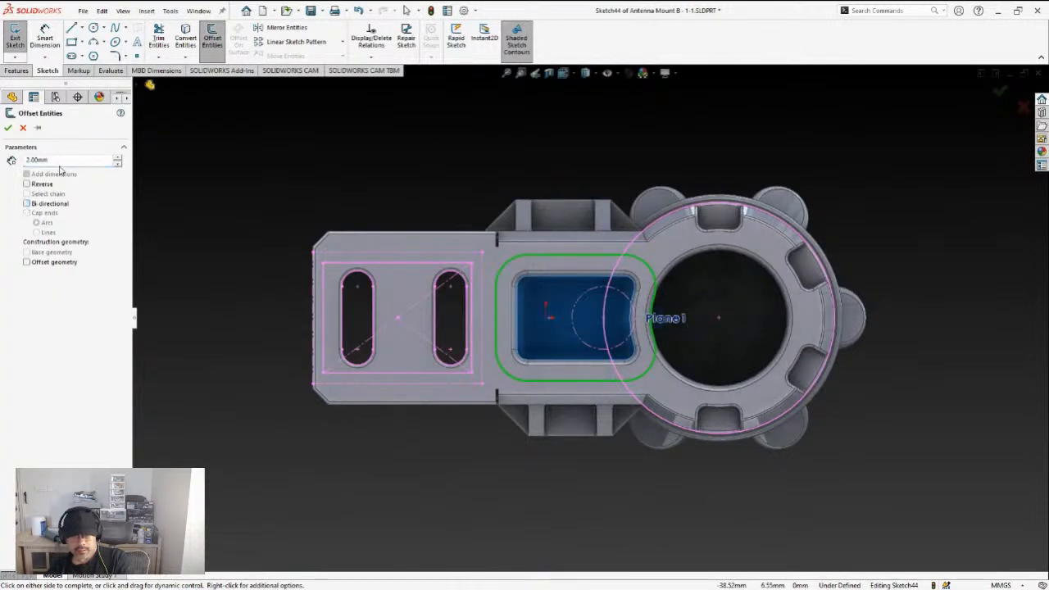
{"action": "double_click", "coordinate": [62, 159]}
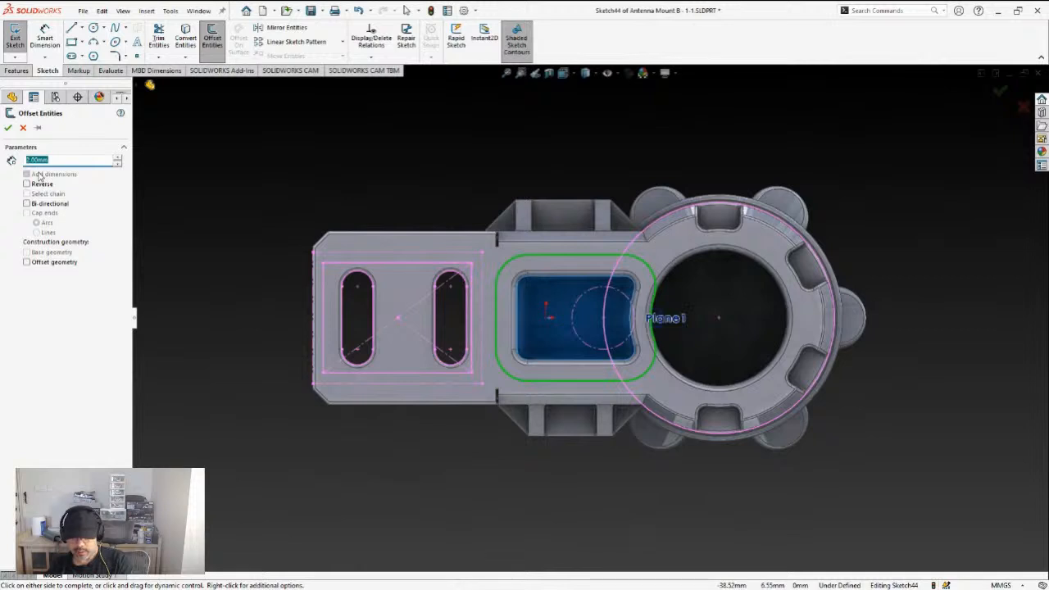
{"action": "type", "text": "1"}
{"action": "key", "text": "Return"}
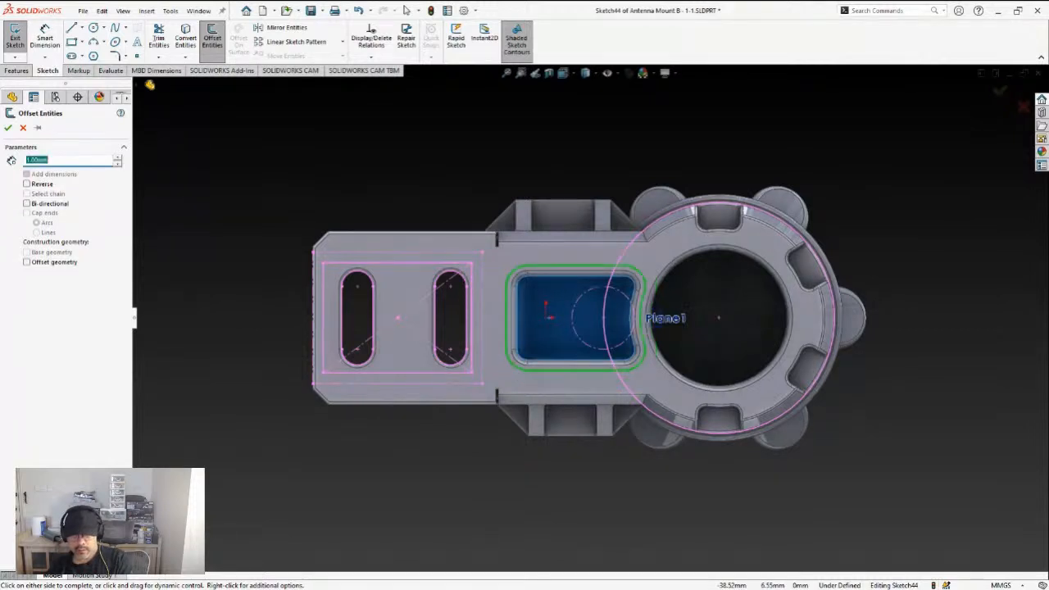
{"action": "type", "text": "0"}
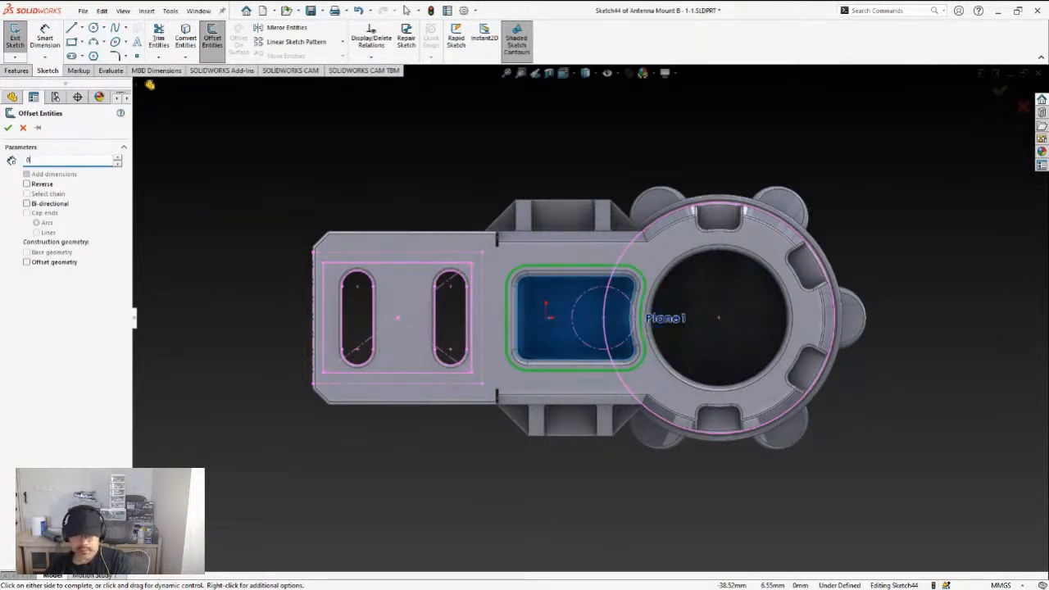
{"action": "type", "text": ".5"}
{"action": "key", "text": "Return"}
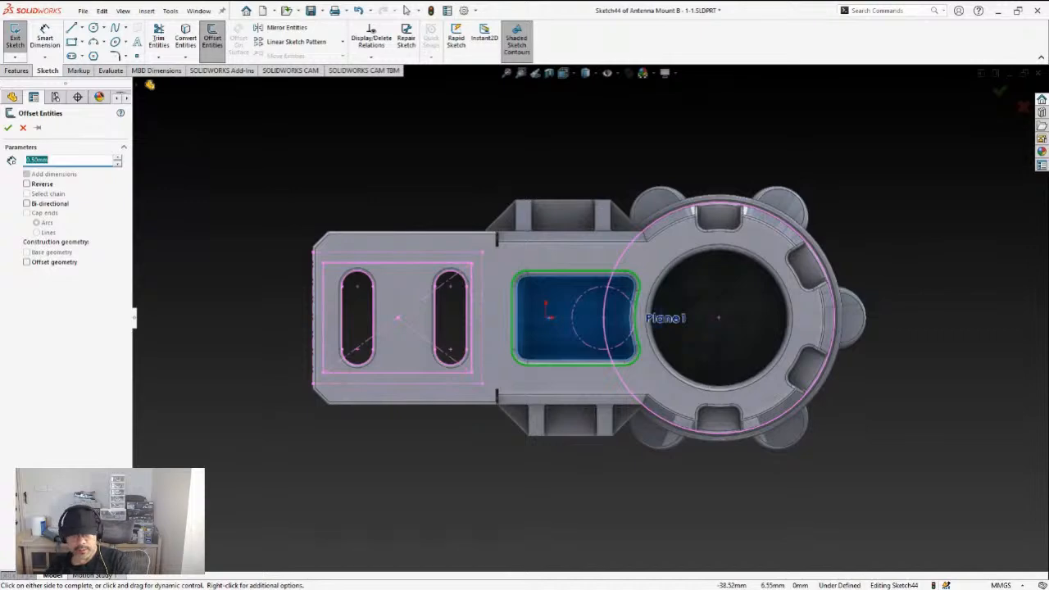
{"action": "left_click", "coordinate": [39, 186]}
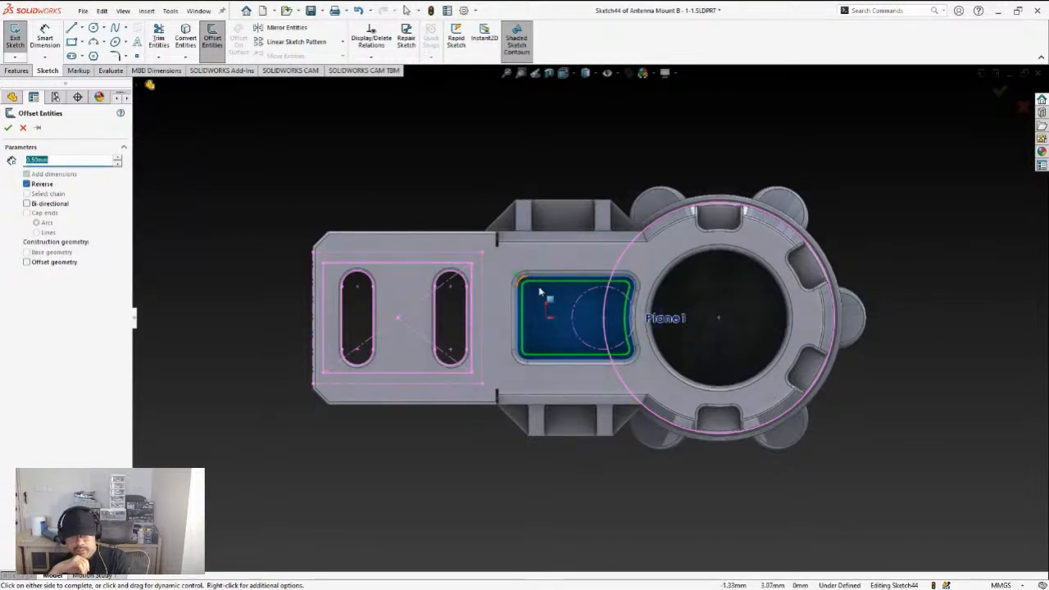
{"action": "scroll", "coordinate": [573, 291], "scroll_direction": "down", "scroll_amount": 3}
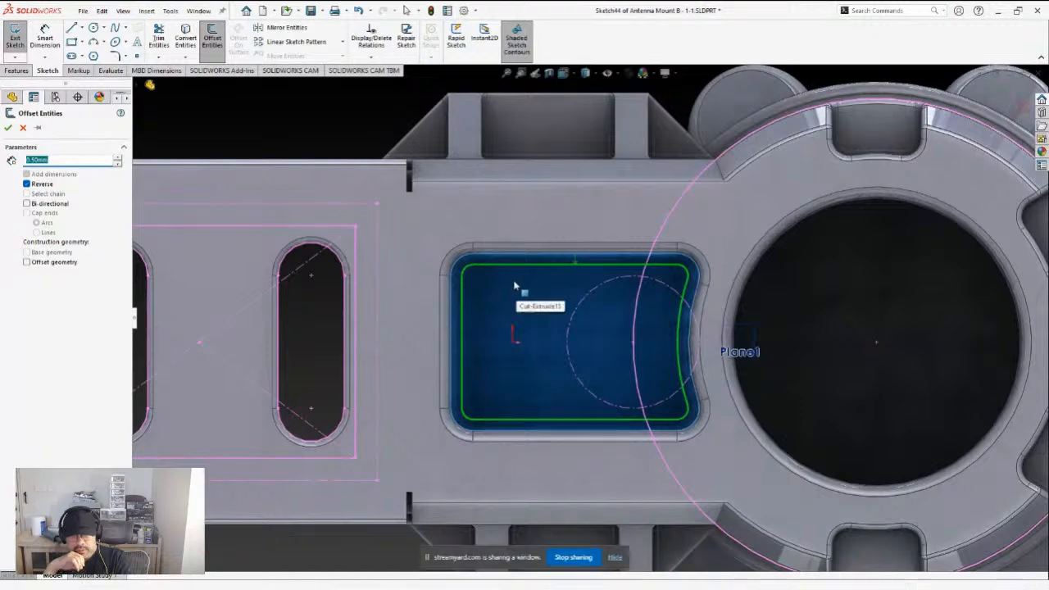
{"action": "middle_click_drag", "start_coordinate": [514, 285], "coordinate": [494, 253]}
{"action": "middle_click_drag", "start_coordinate": [261, 184], "coordinate": [240, 175]}
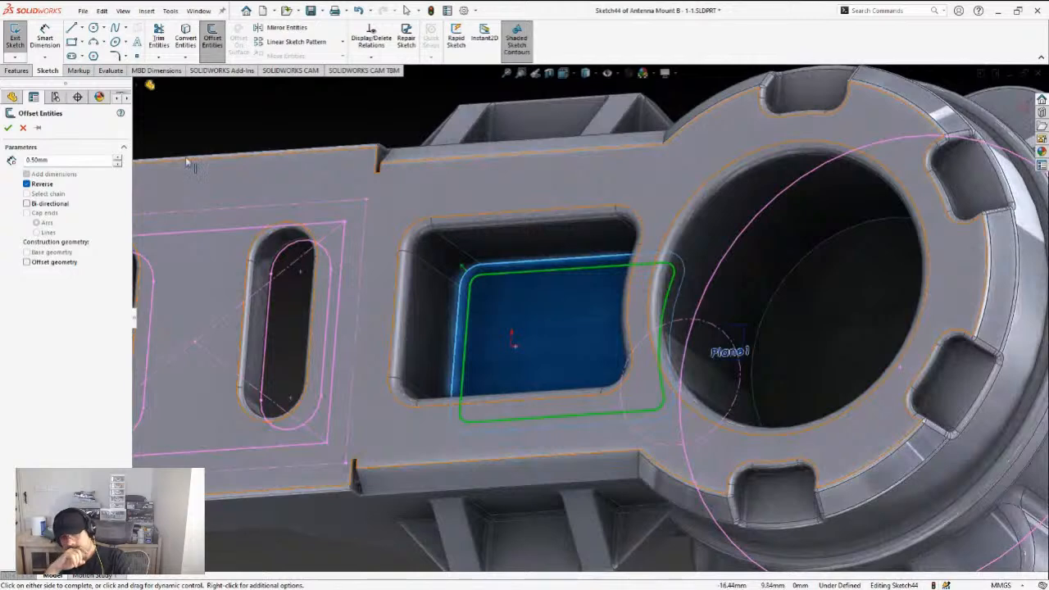
{"action": "left_click", "coordinate": [22, 128]}
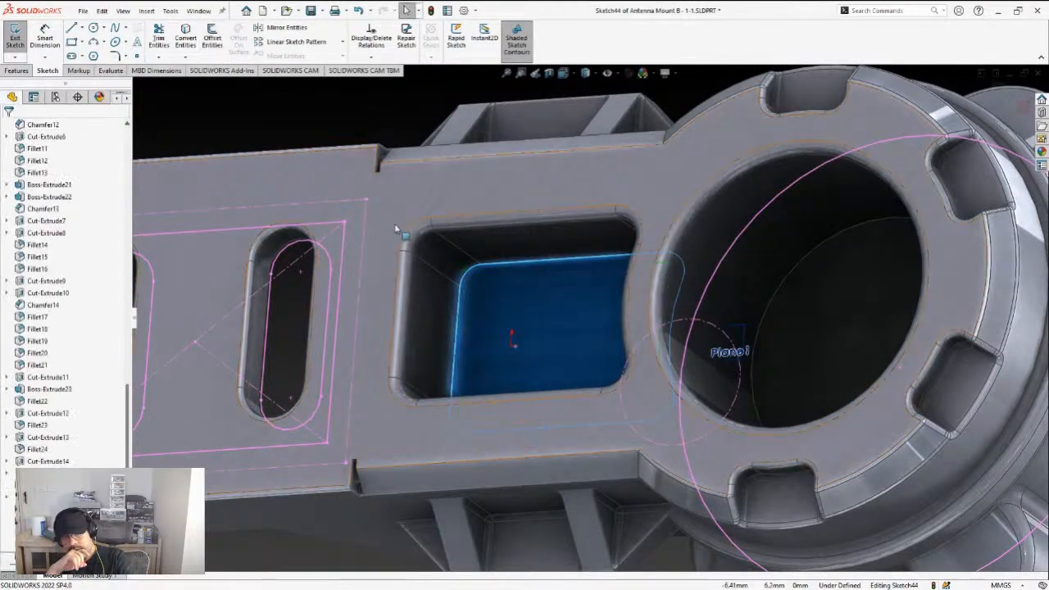
{"action": "left_click", "coordinate": [1011, 99]}
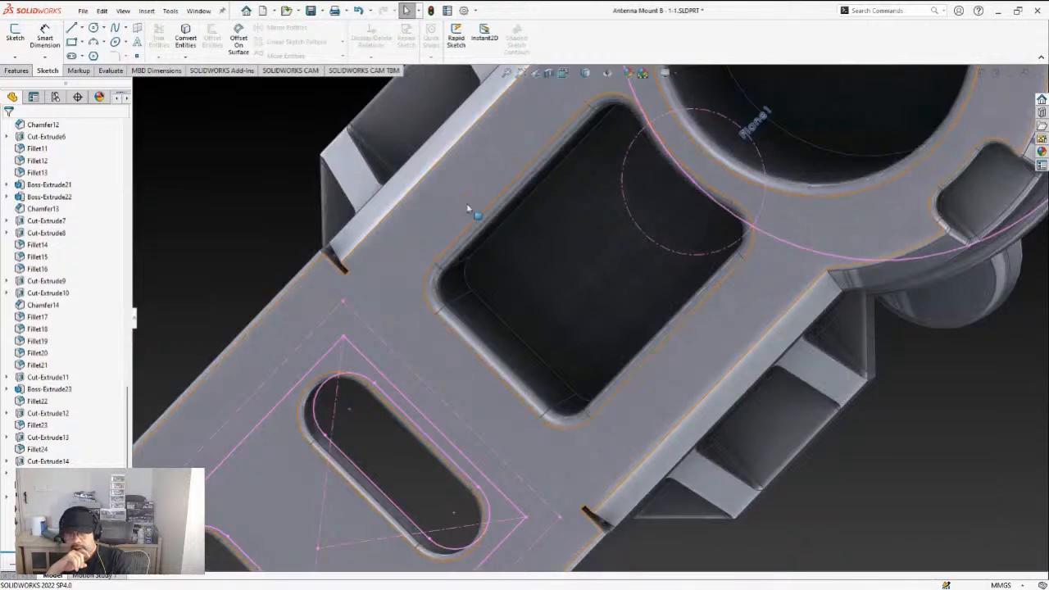
Reference a new offset plane to the mount's flat underside face and flip the offset towards the body
{"action": "left_click", "coordinate": [465, 205]}
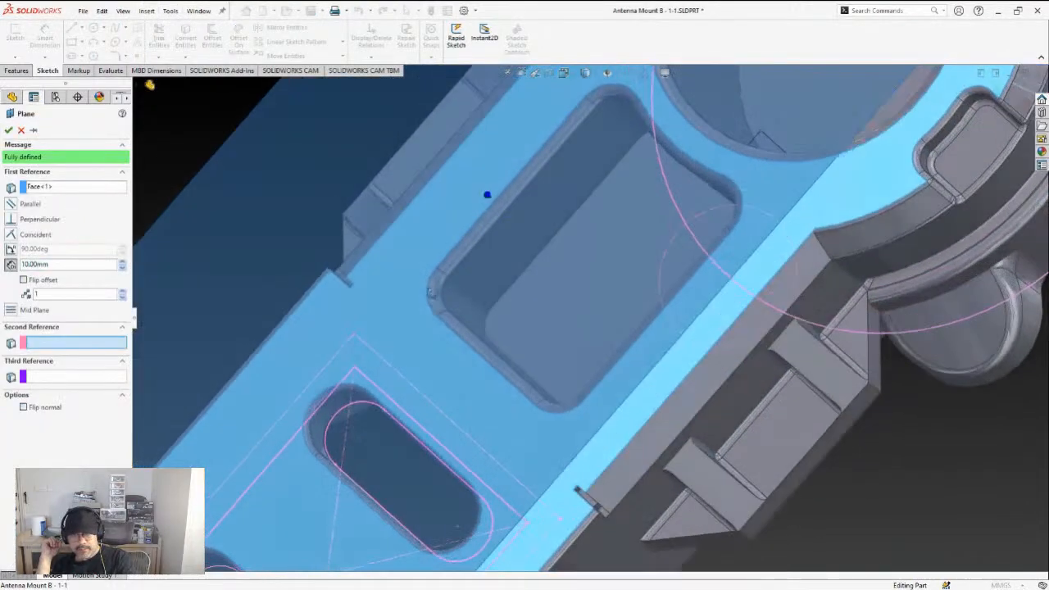
{"action": "middle_click_drag", "start_coordinate": [430, 293], "coordinate": [403, 199]}
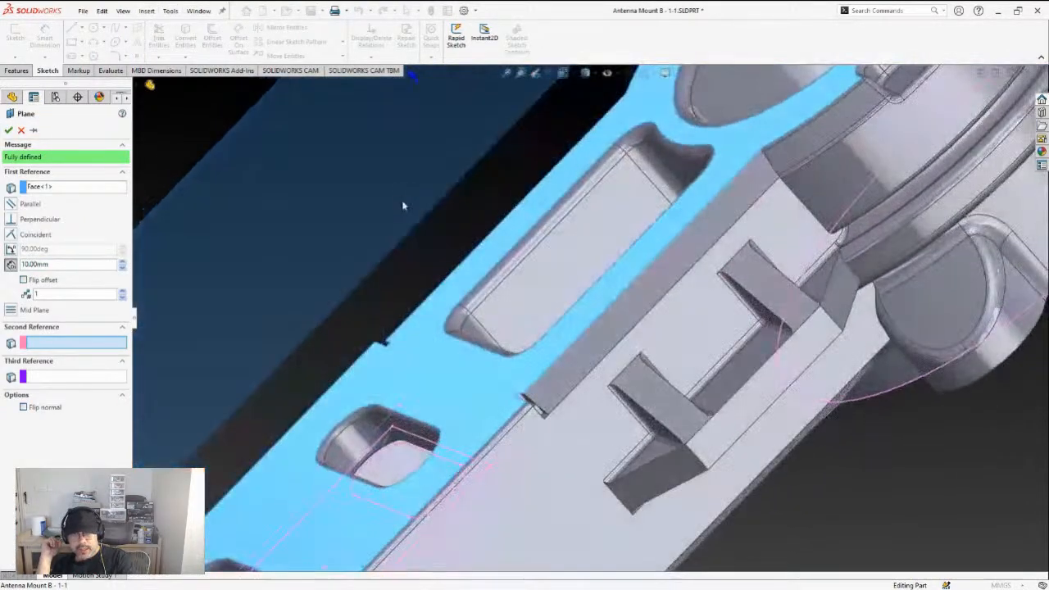
{"action": "scroll", "coordinate": [440, 292], "scroll_direction": "up", "scroll_amount": 2}
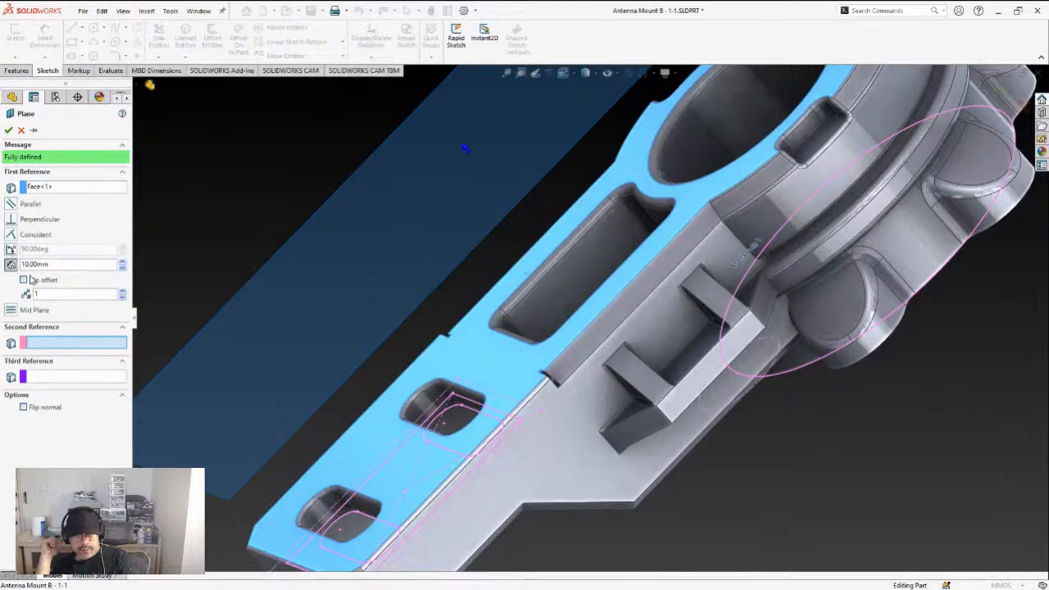
{"action": "left_click", "coordinate": [23, 279]}
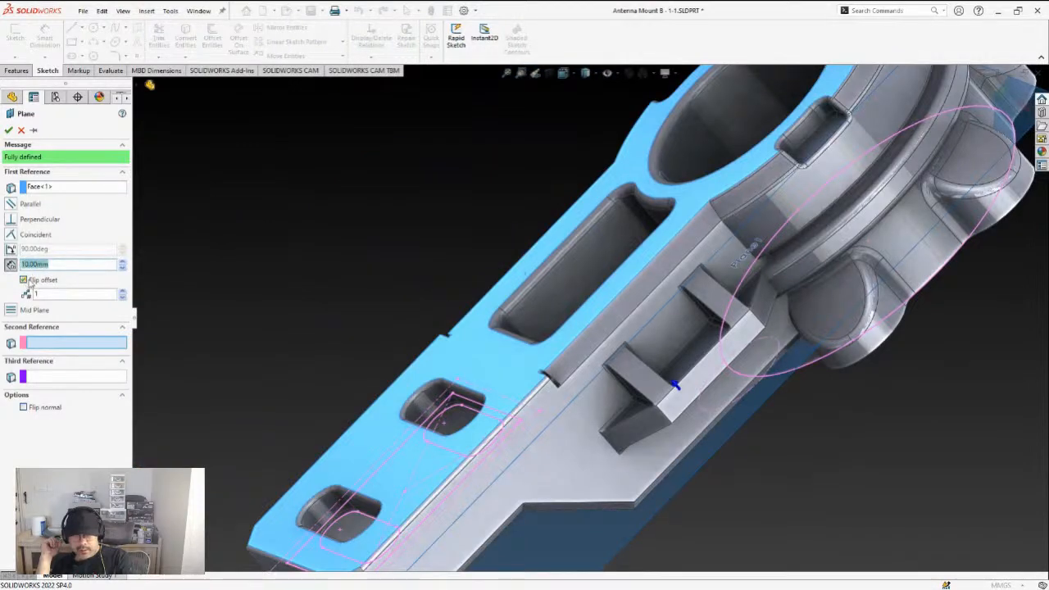
{"action": "scroll", "coordinate": [471, 292], "scroll_direction": "up", "scroll_amount": 2}
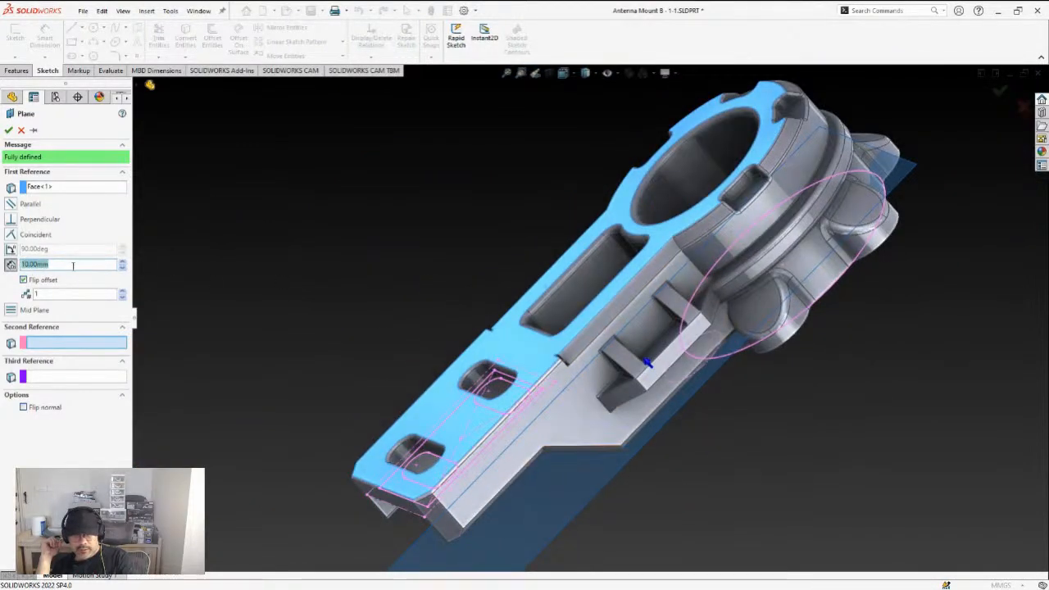
Set the reference plane's offset to 1.75 mm and create the plane
{"action": "left_click", "coordinate": [72, 265]}
{"action": "left_click_drag", "start_coordinate": [72, 265], "coordinate": [18, 265]}
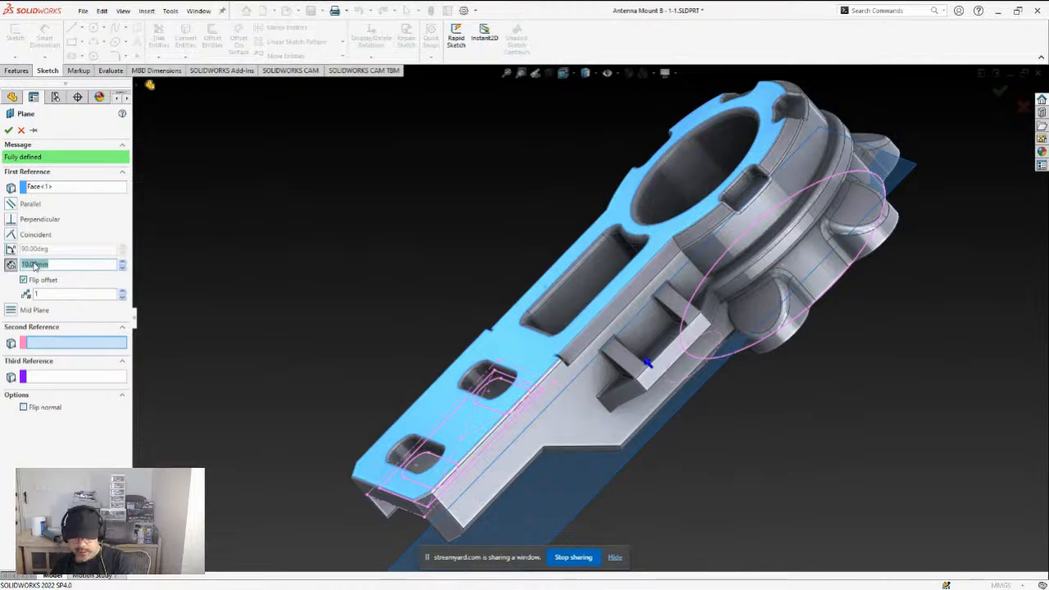
{"action": "type", "text": "1/"}
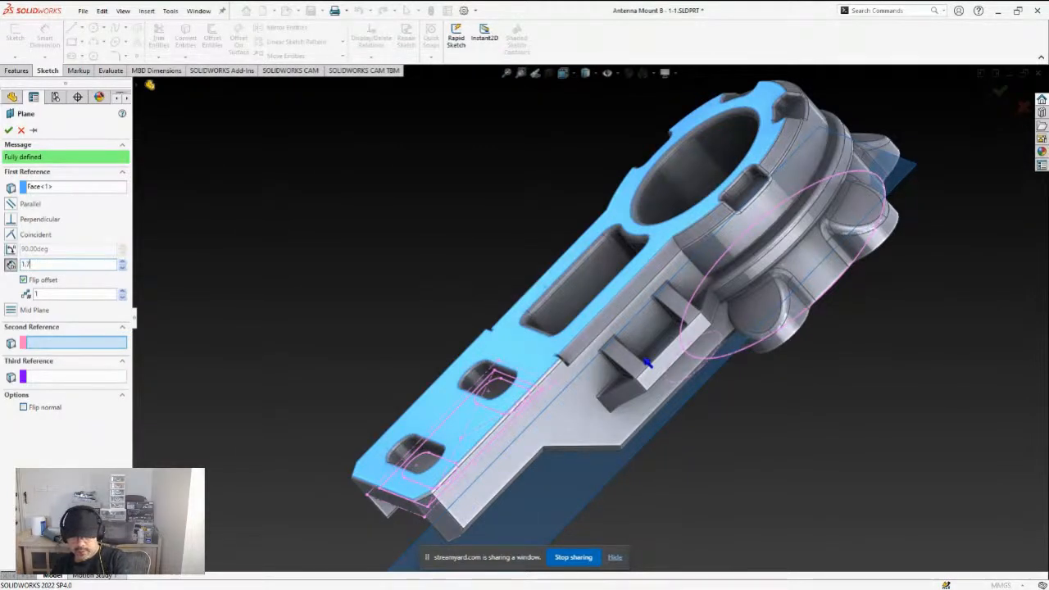
{"action": "type", "text": ".75"}
{"action": "key", "text": "Return"}
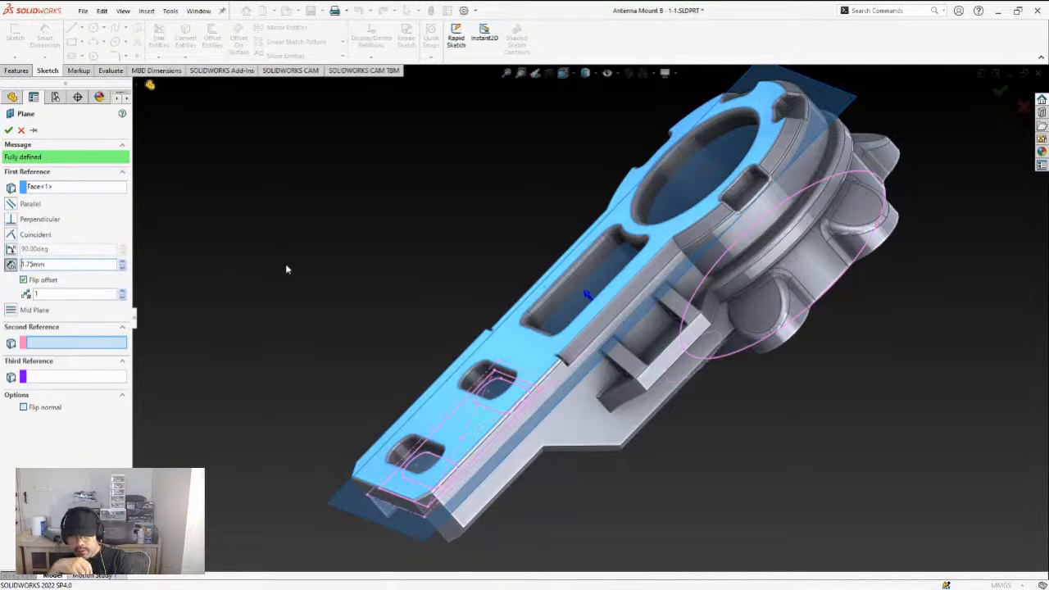
{"action": "scroll", "coordinate": [623, 315], "scroll_direction": "down", "scroll_amount": 5}
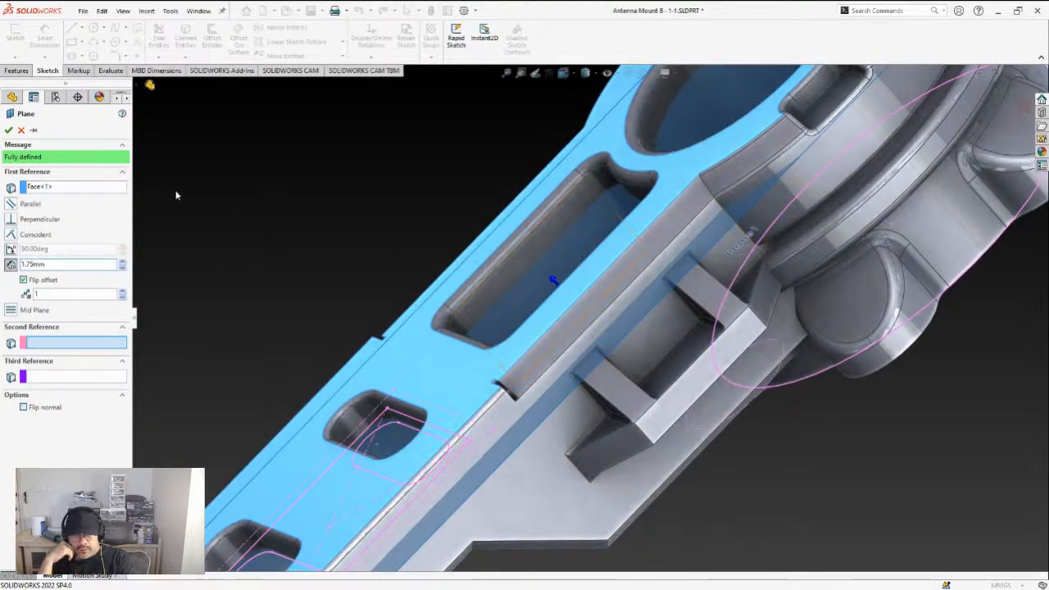
{"action": "scroll", "coordinate": [649, 158], "scroll_direction": "up", "scroll_amount": 2}
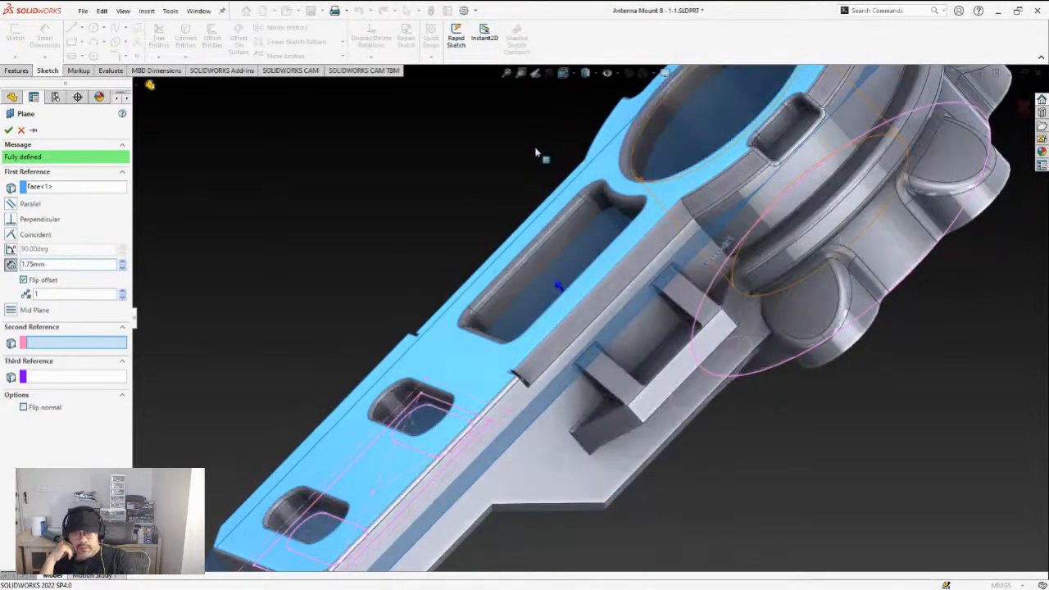
{"action": "left_click", "coordinate": [10, 130]}
Sketch on the new plane the outline of the rectangular pocket's floor, offset 0.5 mm inward
{"action": "mouse_move", "coordinate": [519, 279]}
{"action": "middle_mouse_down"}
{"action": "mouse_move", "coordinate": [578, 333]}
{"action": "mouse_move", "coordinate": [414, 214]}
{"action": "middle_mouse_up"}
{"action": "left_click", "coordinate": [479, 211]}
{"action": "left_click", "coordinate": [15, 37]}
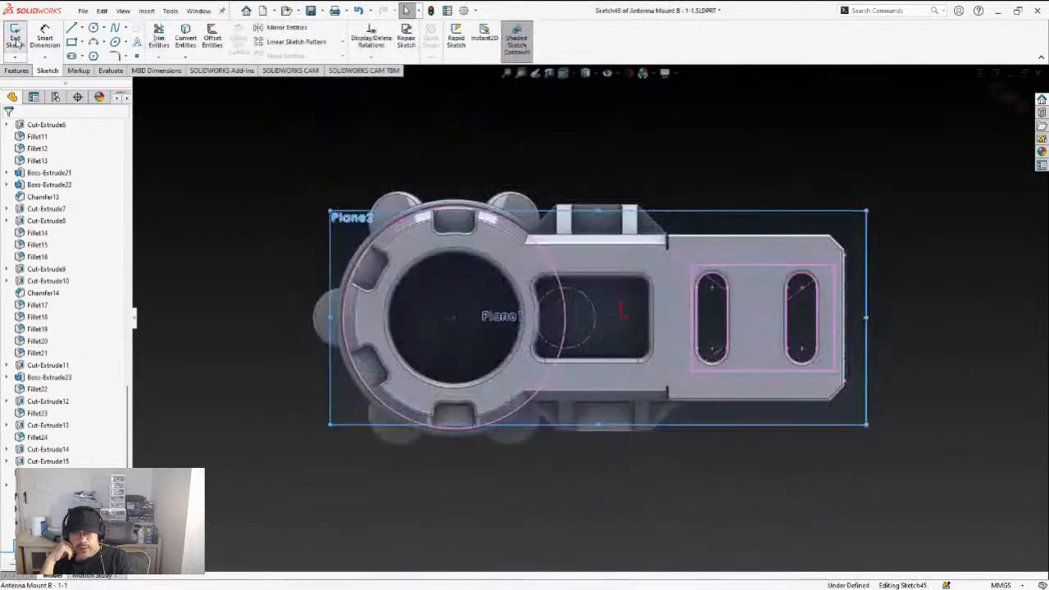
{"action": "left_click", "coordinate": [211, 37]}
{"action": "scroll", "coordinate": [614, 312], "scroll_direction": "down", "scroll_amount": 5}
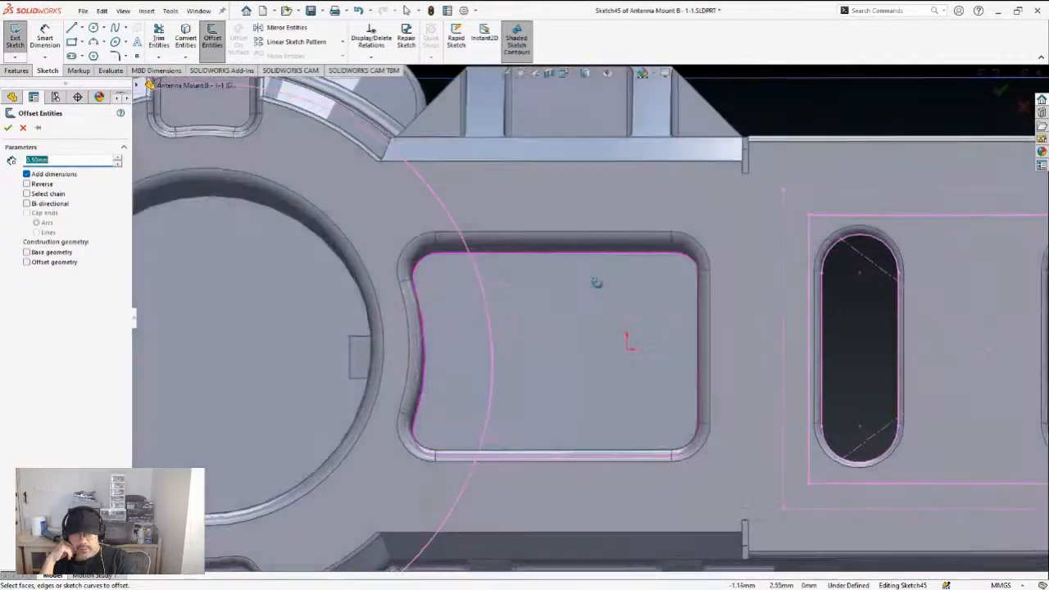
{"action": "middle_click_drag", "start_coordinate": [597, 287], "coordinate": [590, 264]}
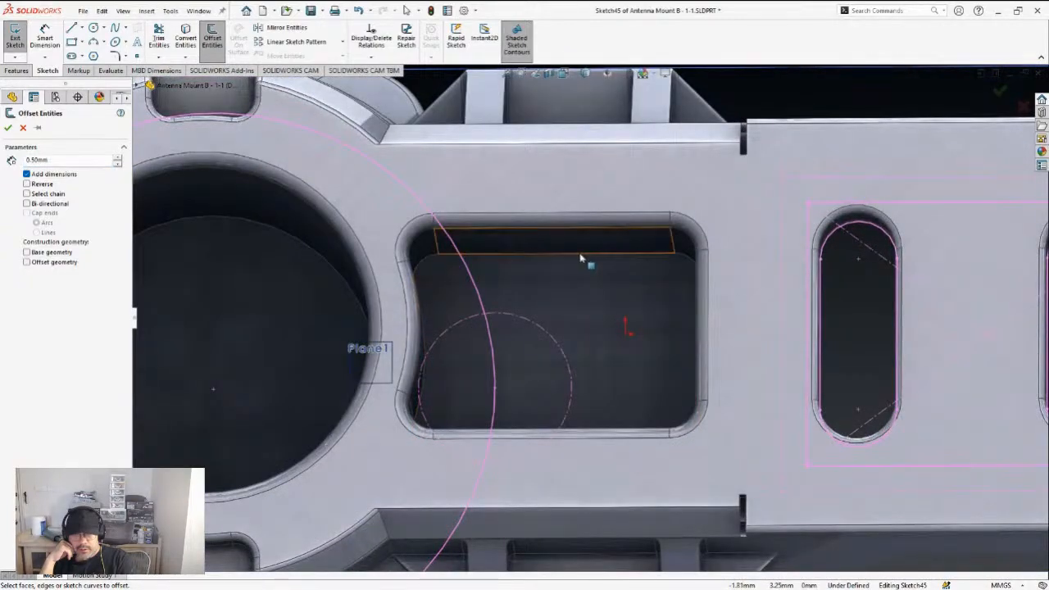
{"action": "left_click", "coordinate": [584, 254]}
{"action": "middle_click_drag", "start_coordinate": [584, 262], "coordinate": [673, 248]}
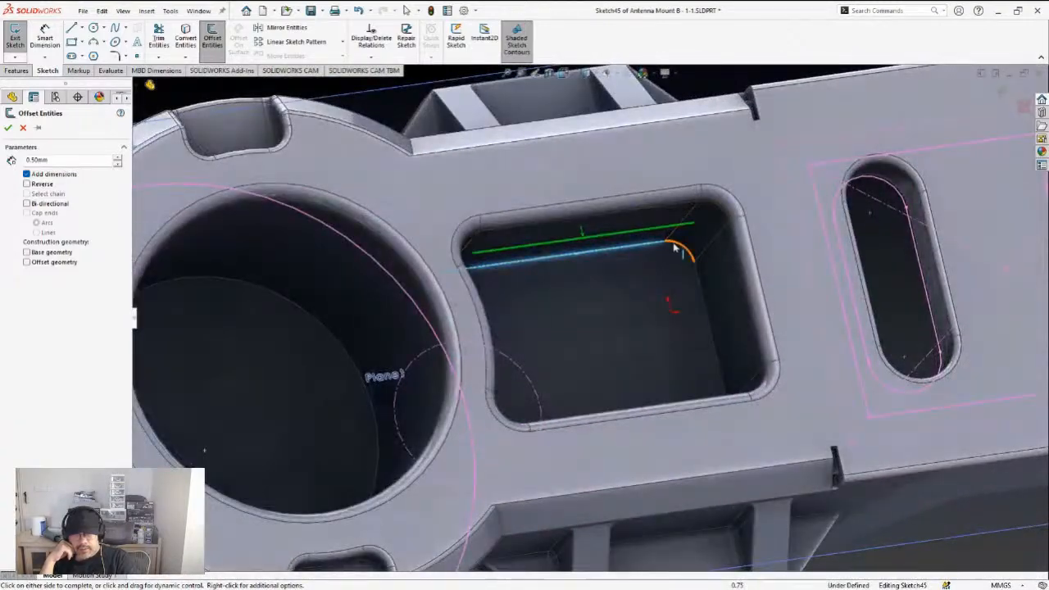
{"action": "left_click", "coordinate": [647, 248]}
{"action": "left_click", "coordinate": [644, 263]}
{"action": "middle_click_drag", "start_coordinate": [648, 264], "coordinate": [574, 235]}
{"action": "scroll", "coordinate": [603, 305], "scroll_direction": "up", "scroll_amount": 2}
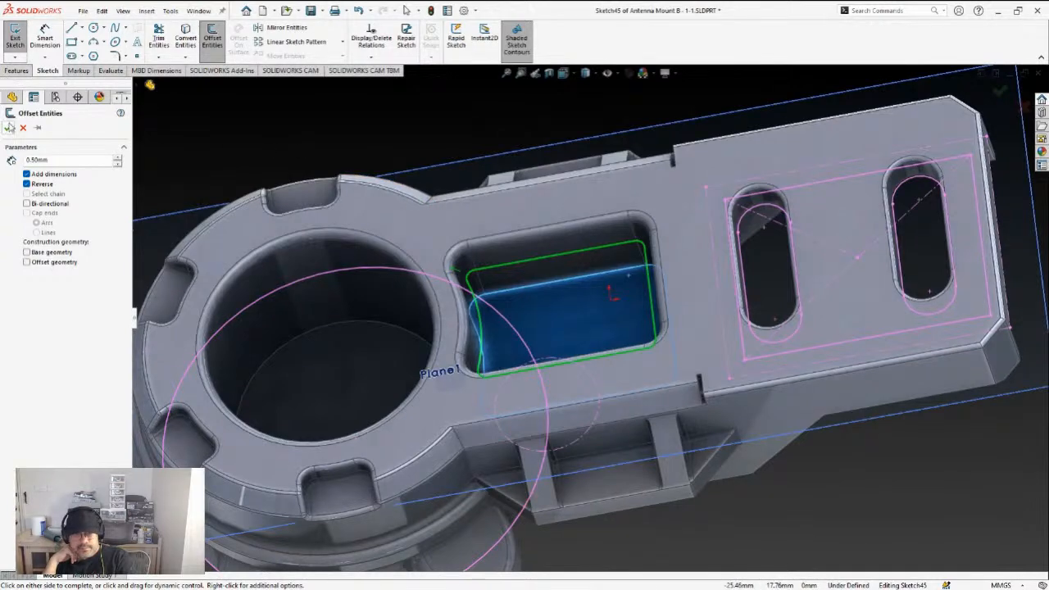
{"action": "left_click", "coordinate": [7, 127]}
Add a sketch circle offset 0.5 mm outward from the floor edge of the large round bore
{"action": "scroll", "coordinate": [449, 308], "scroll_direction": "up", "scroll_amount": 3}
{"action": "scroll", "coordinate": [449, 308], "scroll_direction": "down", "scroll_amount": 2}
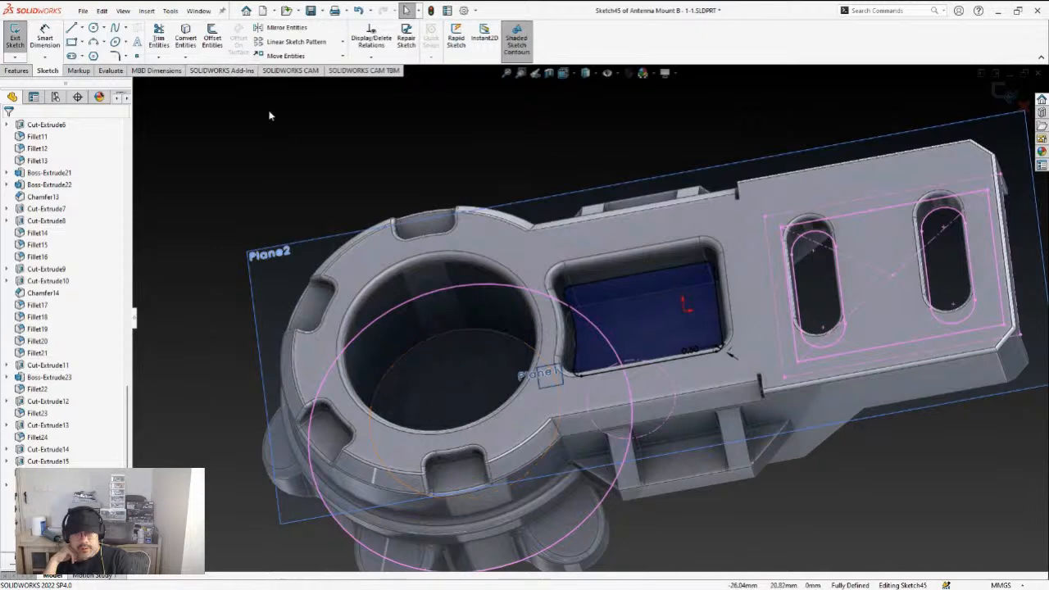
{"action": "left_click", "coordinate": [210, 40]}
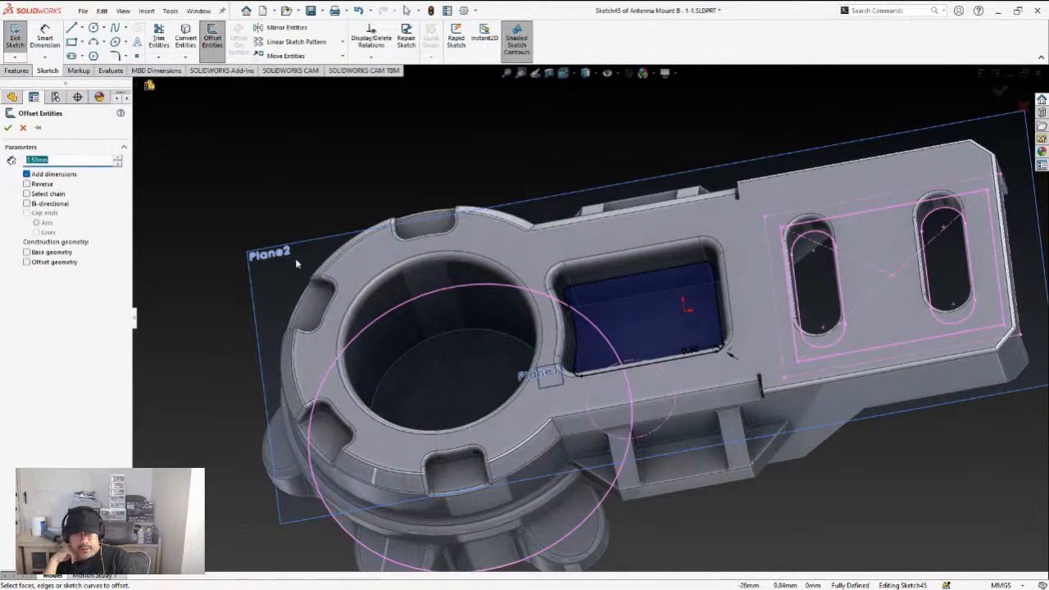
{"action": "left_click", "coordinate": [458, 366]}
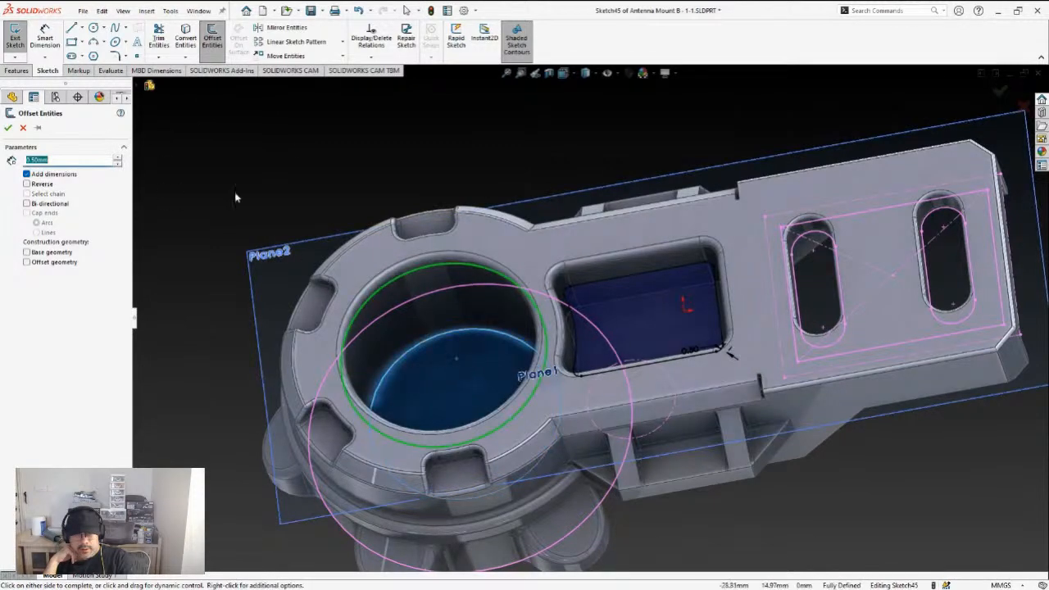
{"action": "left_click", "coordinate": [8, 128]}
Offset the complete sketched outline of the rectangular pocket 0.5 mm outward as a chain
{"action": "middle_click_drag", "start_coordinate": [374, 154], "coordinate": [462, 233]}
{"action": "scroll", "coordinate": [493, 283], "scroll_direction": "down", "scroll_amount": 3}
{"action": "middle_click_drag", "start_coordinate": [496, 287], "coordinate": [492, 274]}
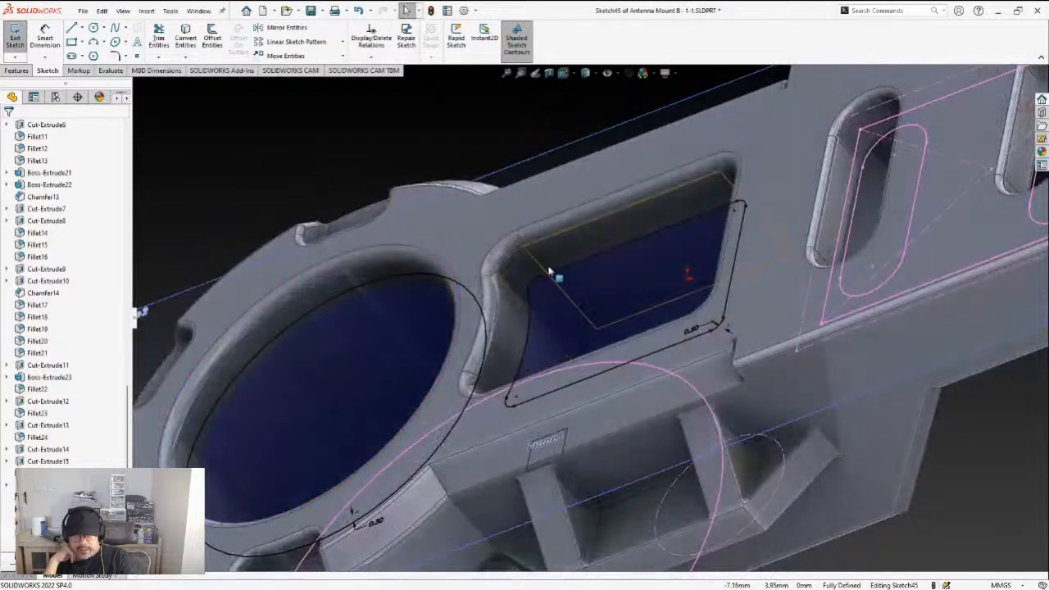
{"action": "left_click", "coordinate": [215, 38]}
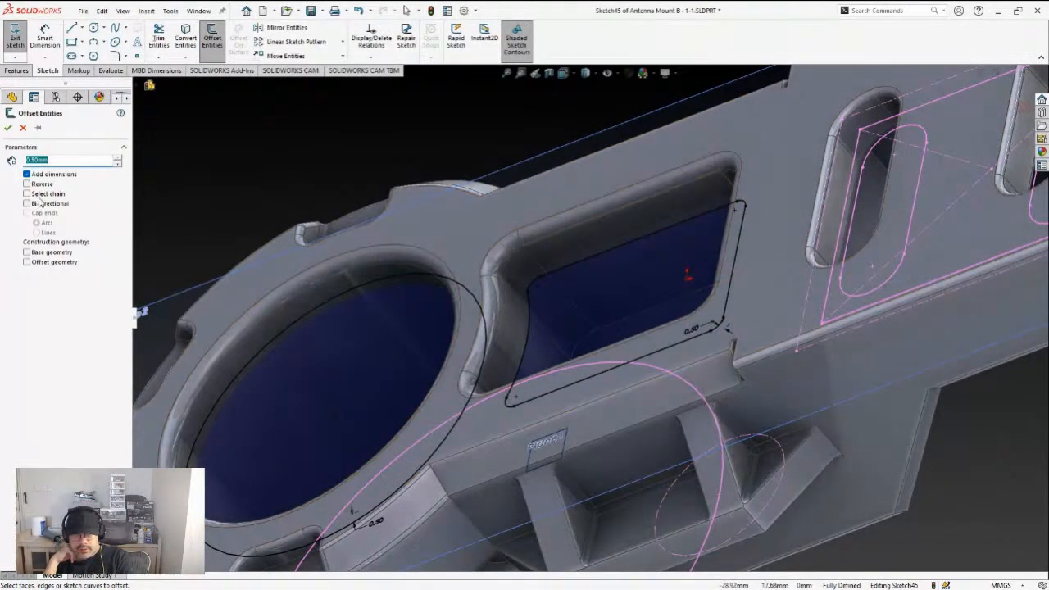
{"action": "left_click", "coordinate": [578, 264]}
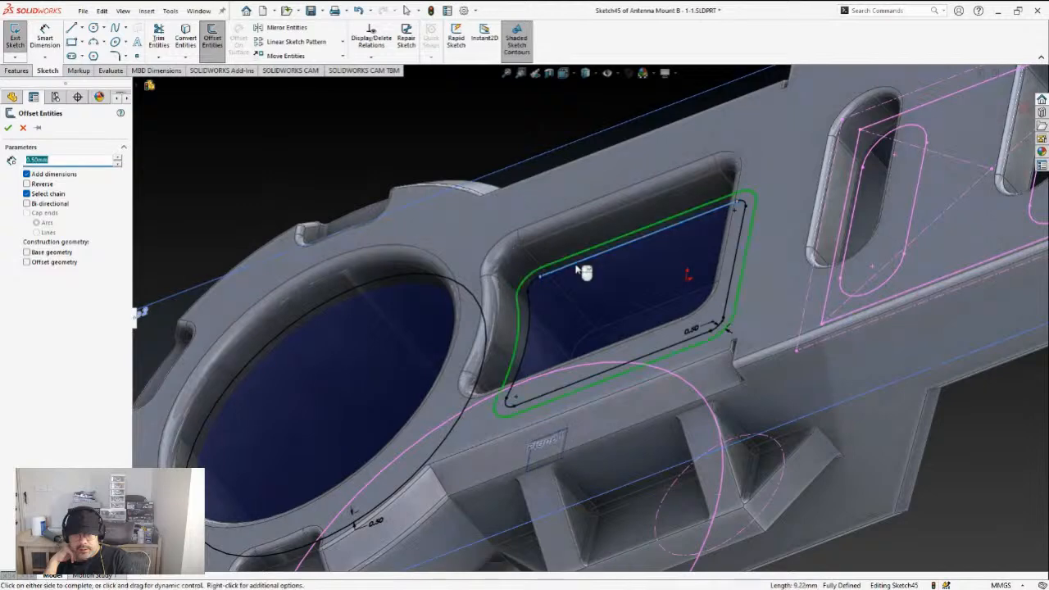
{"action": "middle_click_drag", "start_coordinate": [449, 250], "coordinate": [328, 261]}
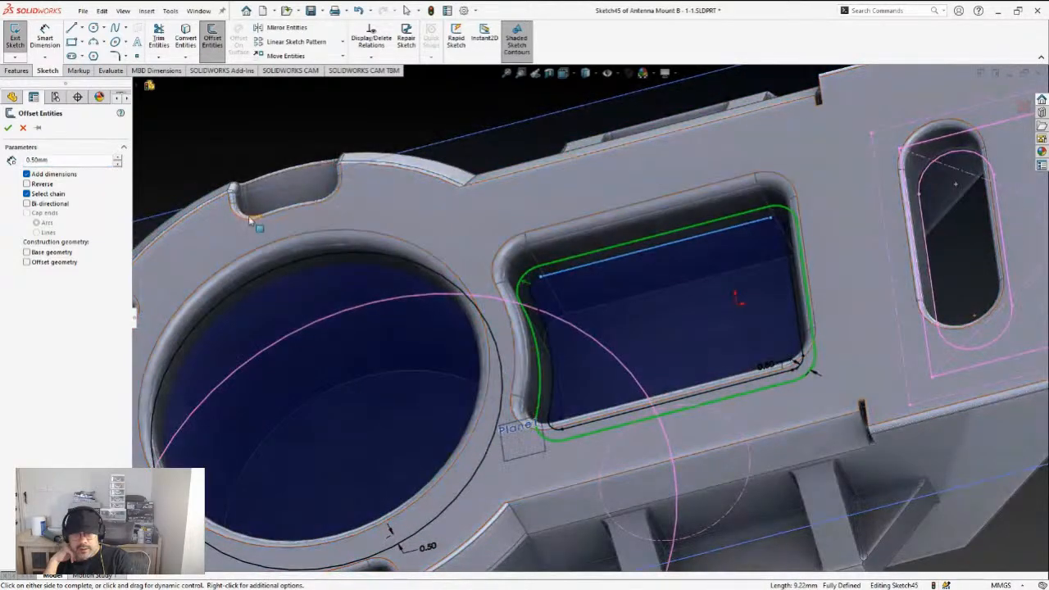
{"action": "left_click", "coordinate": [8, 128]}
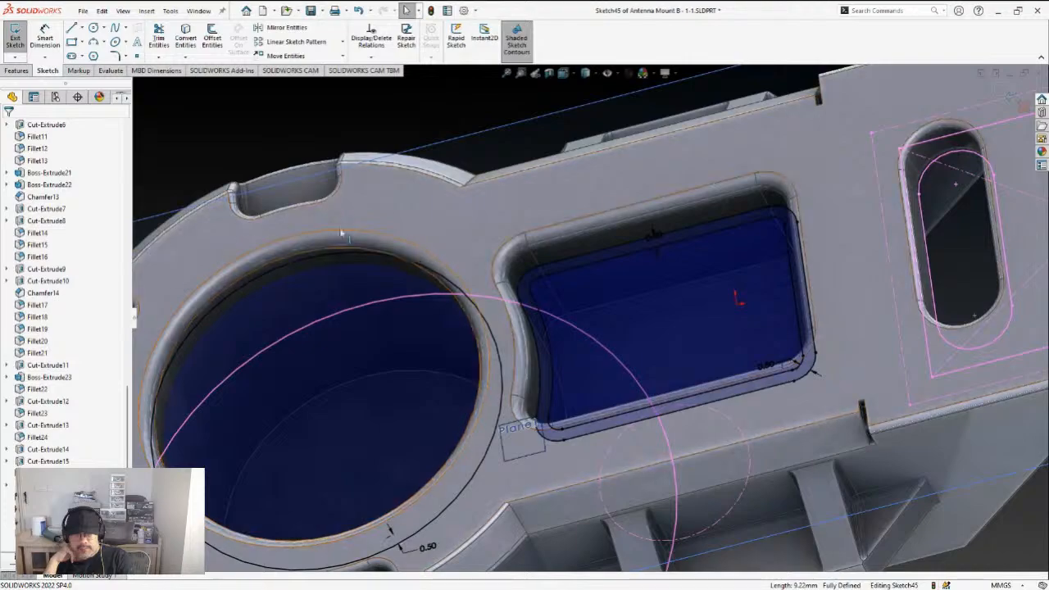
{"action": "left_click", "coordinate": [212, 39]}
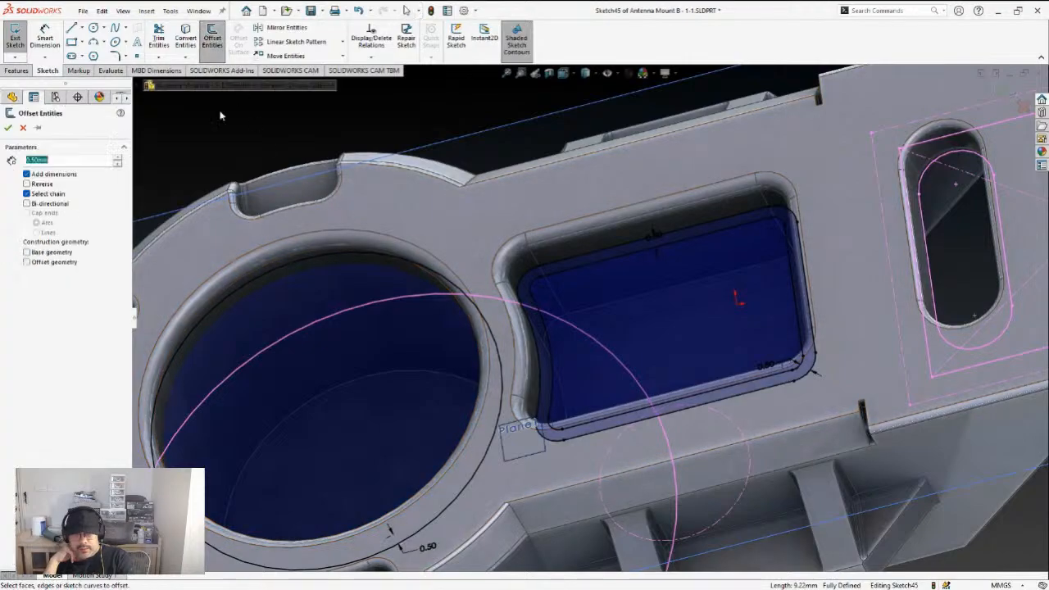
{"action": "left_click", "coordinate": [288, 273]}
{"action": "scroll", "coordinate": [288, 272], "scroll_direction": "down", "scroll_amount": 2}
{"action": "middle_click_drag", "start_coordinate": [292, 262], "coordinate": [274, 297]}
{"action": "left_click", "coordinate": [26, 185]}
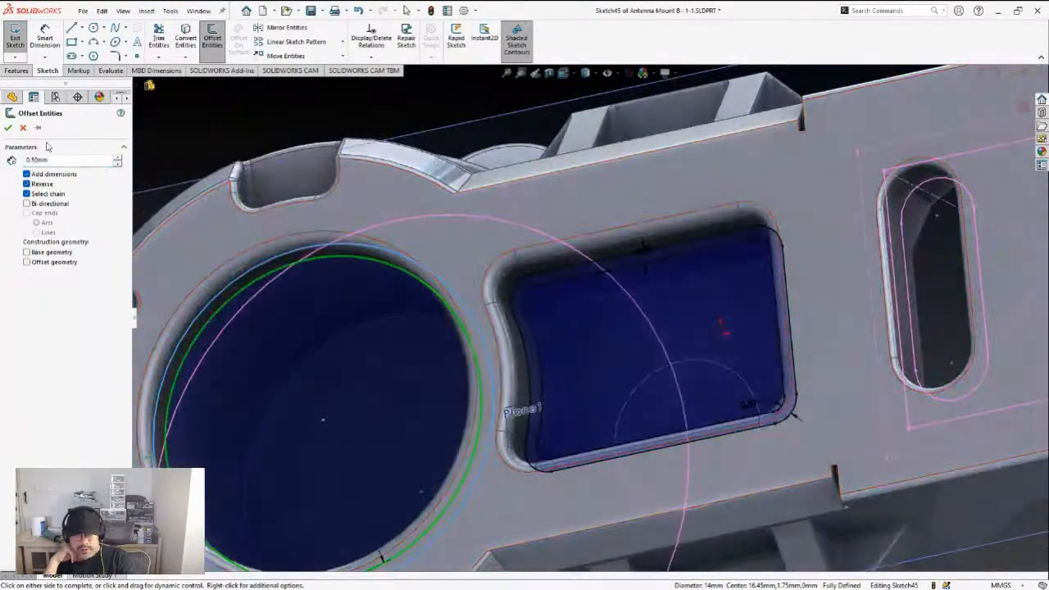
{"action": "left_click", "coordinate": [23, 129]}
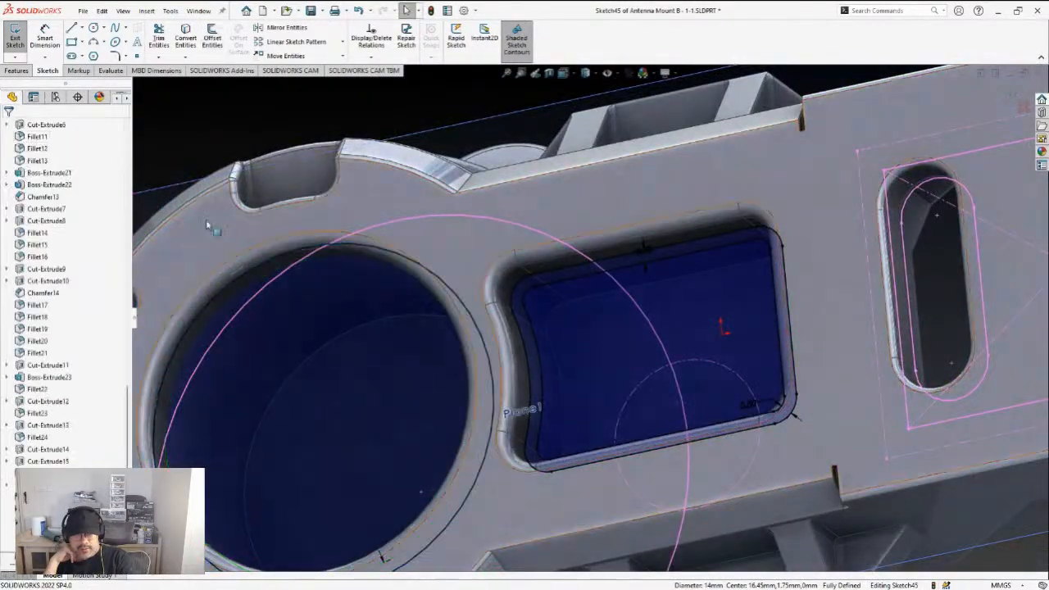
Replace the circle around the round bore with one offset 0.5 mm inward from the bore's floor edge
{"action": "left_click", "coordinate": [284, 249]}
{"action": "key", "text": "Escape"}
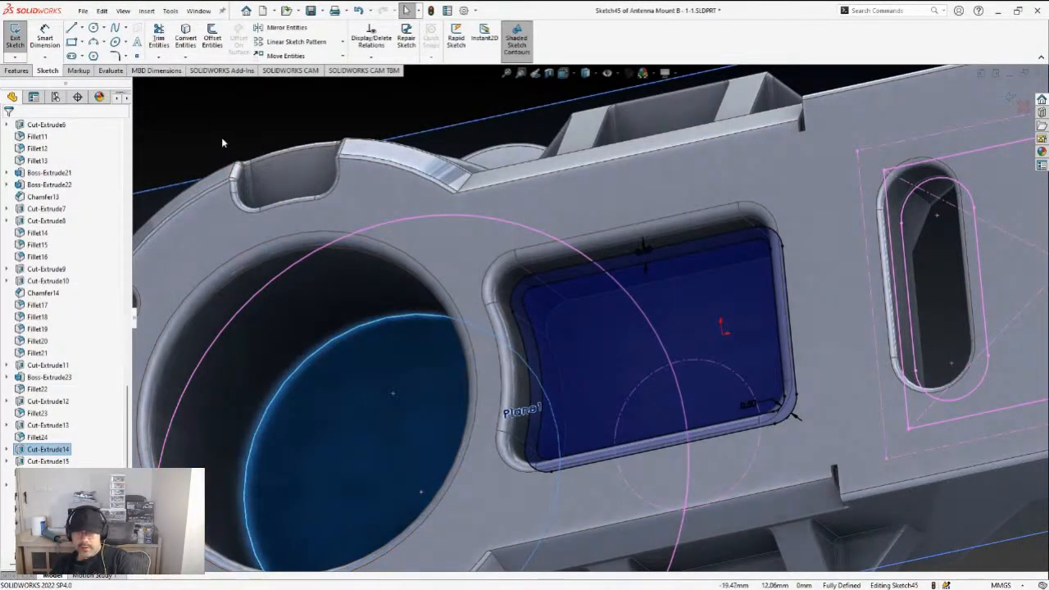
{"action": "left_click", "coordinate": [212, 37]}
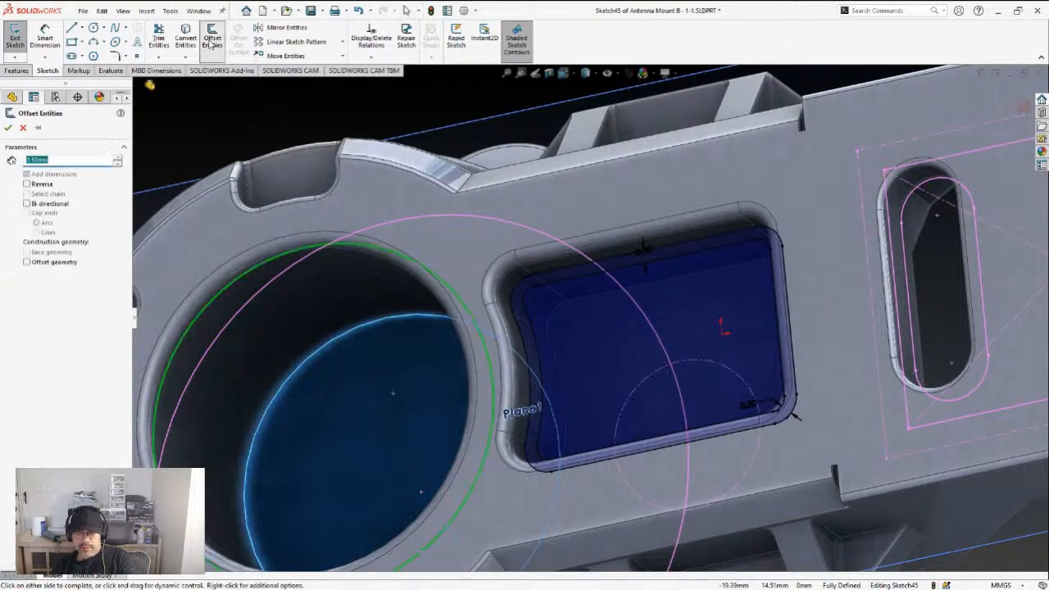
{"action": "left_click", "coordinate": [43, 185]}
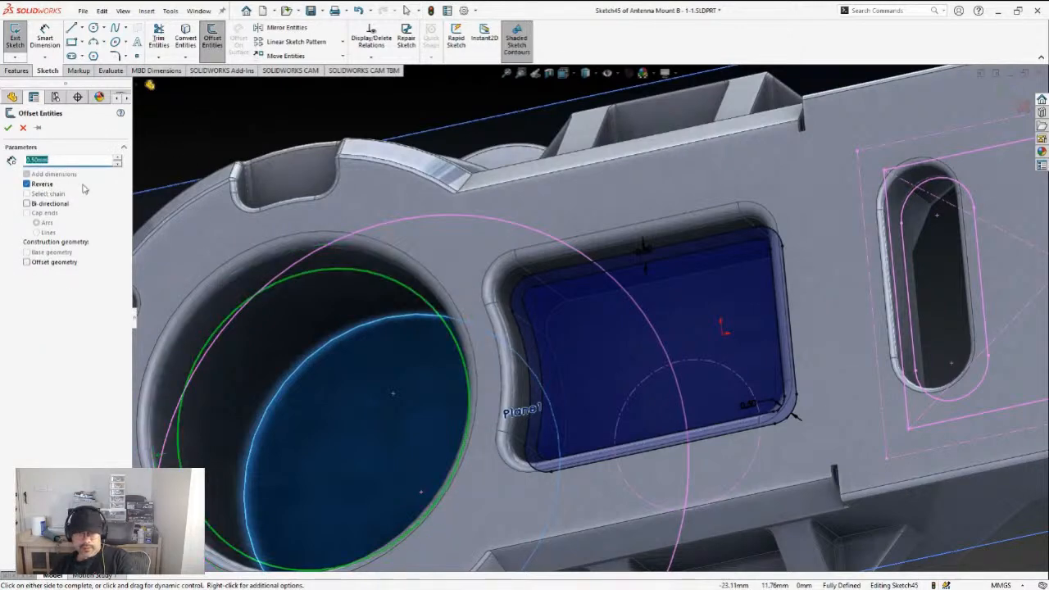
{"action": "left_click", "coordinate": [8, 128]}
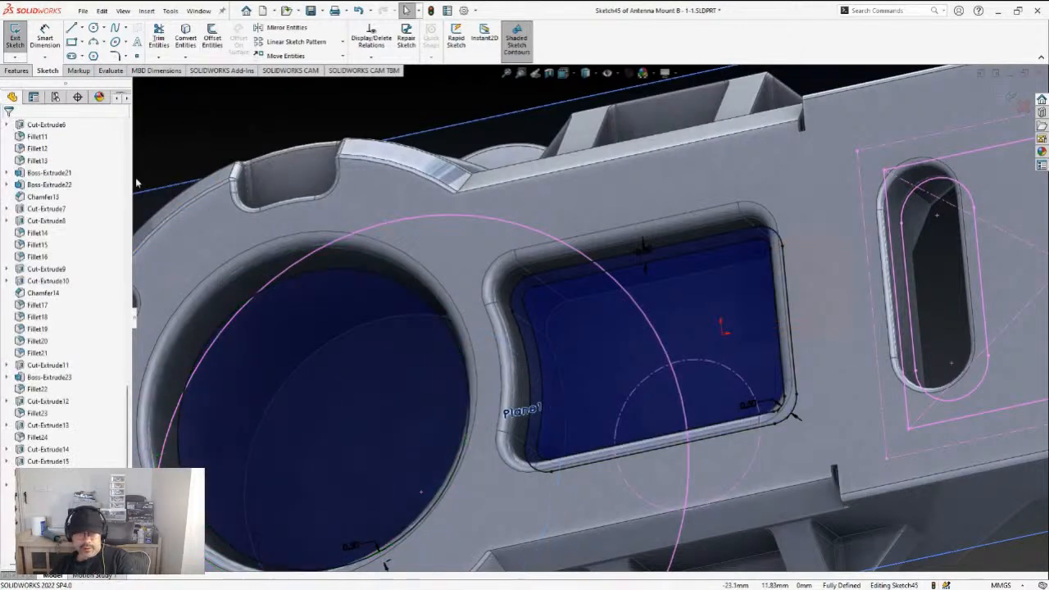
Offset the round bore's new sketch circle 0.5 mm outward to form a ring profile
{"action": "left_click", "coordinate": [281, 279]}
{"action": "left_click", "coordinate": [213, 36]}
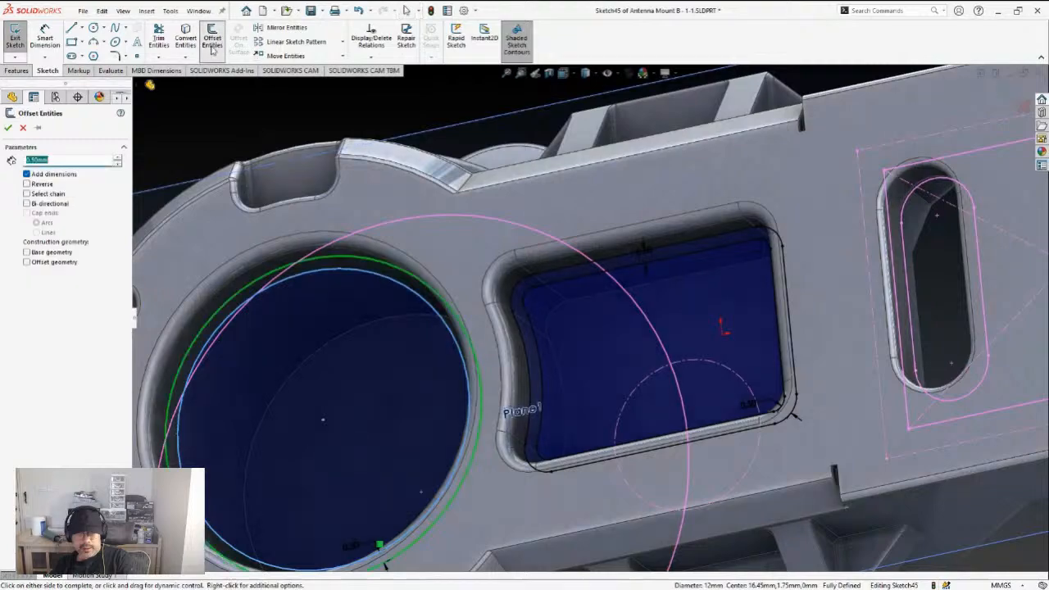
{"action": "left_click", "coordinate": [9, 129]}
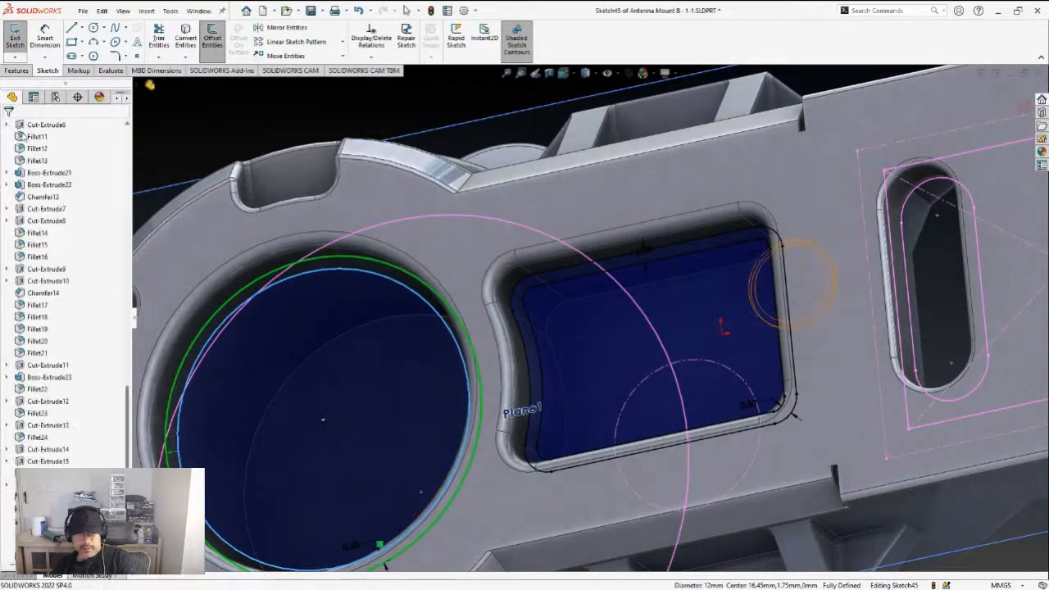
Extrude the ring and rectangular frame profiles 1.25 mm as merged bosses, with the direction reversed into the body
{"action": "middle_click_drag", "start_coordinate": [312, 300], "coordinate": [351, 281]}
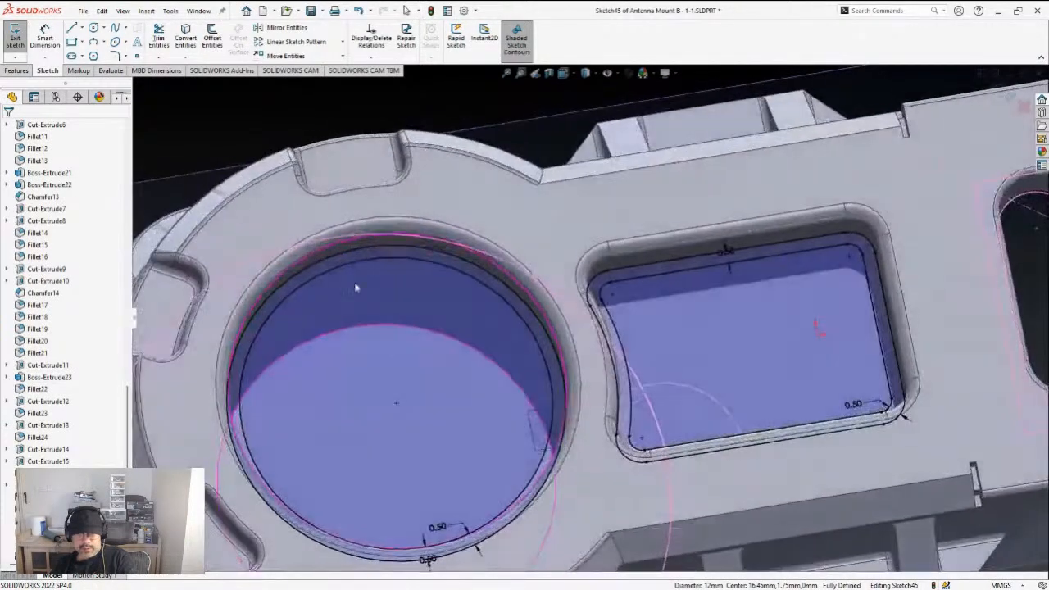
{"action": "middle_click_drag", "start_coordinate": [518, 310], "coordinate": [494, 312]}
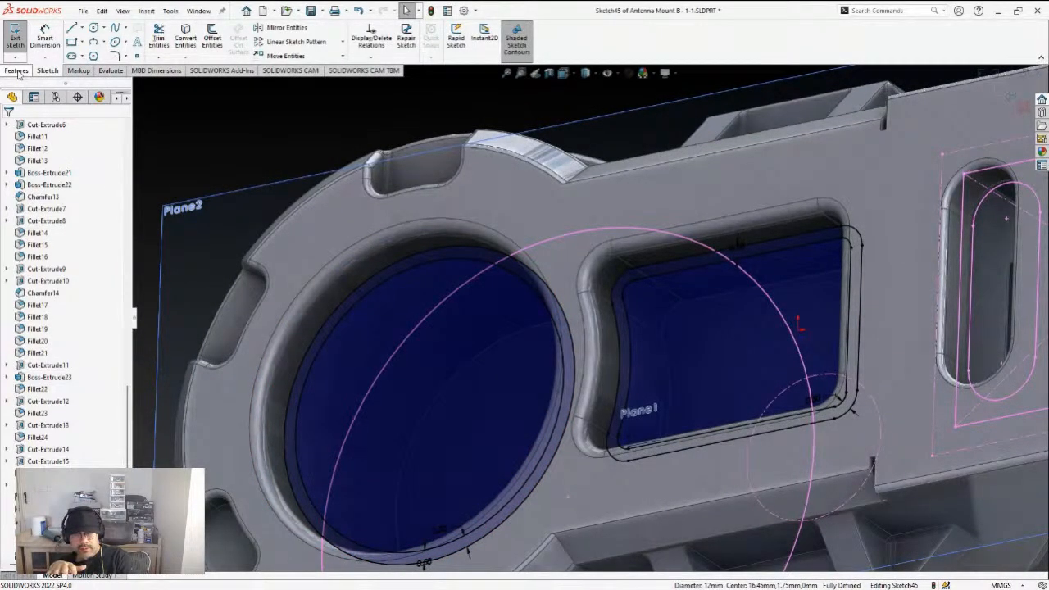
{"action": "mouse_move", "coordinate": [227, 154]}
{"action": "middle_mouse_down"}
{"action": "mouse_move", "coordinate": [238, 124]}
{"action": "mouse_move", "coordinate": [230, 137]}
{"action": "mouse_move", "coordinate": [223, 131]}
{"action": "middle_mouse_up"}
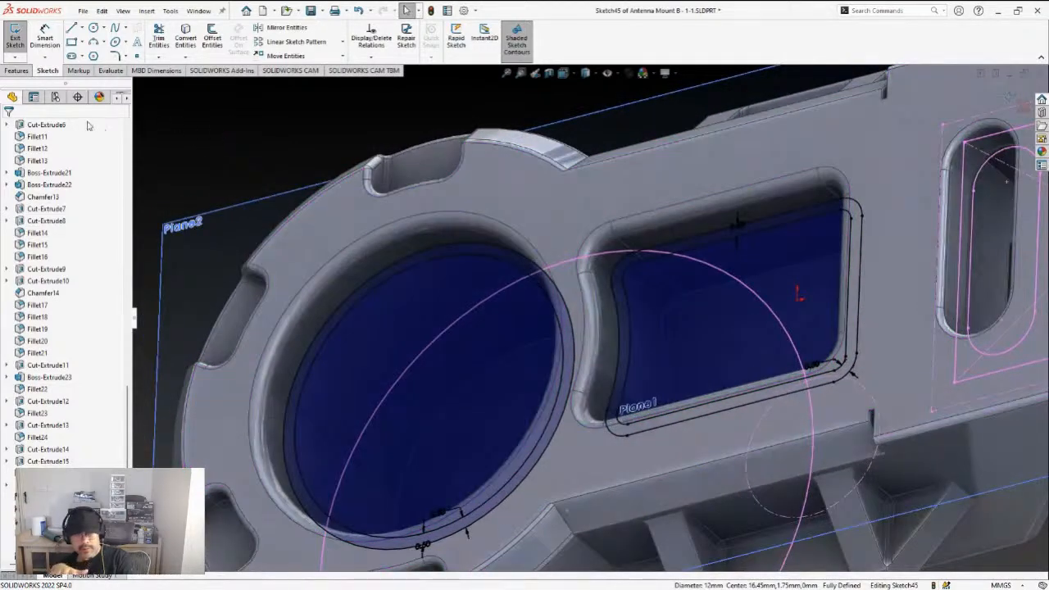
{"action": "left_click", "coordinate": [17, 70]}
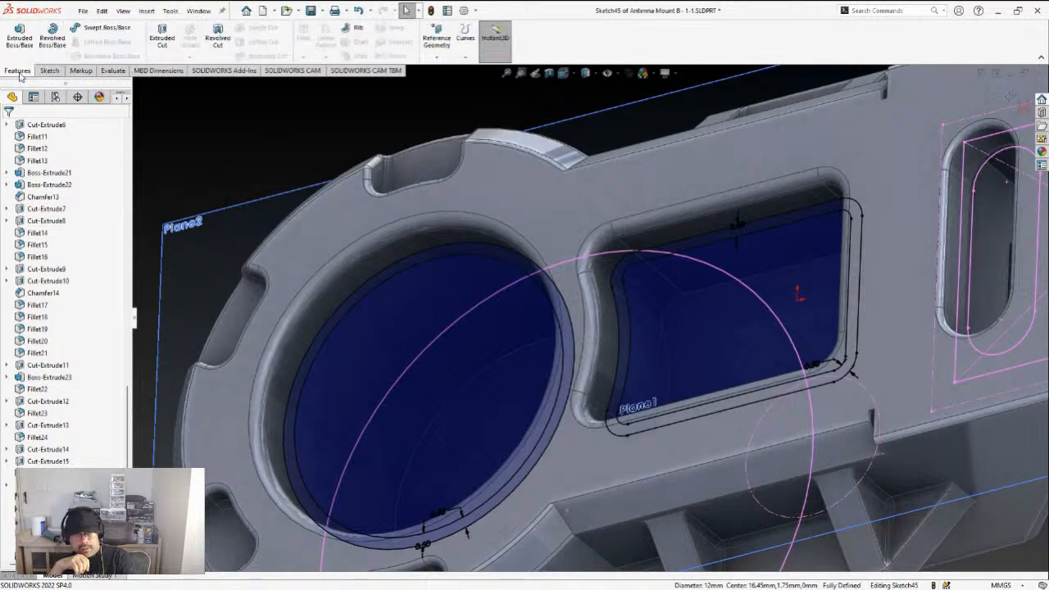
{"action": "left_click", "coordinate": [18, 37]}
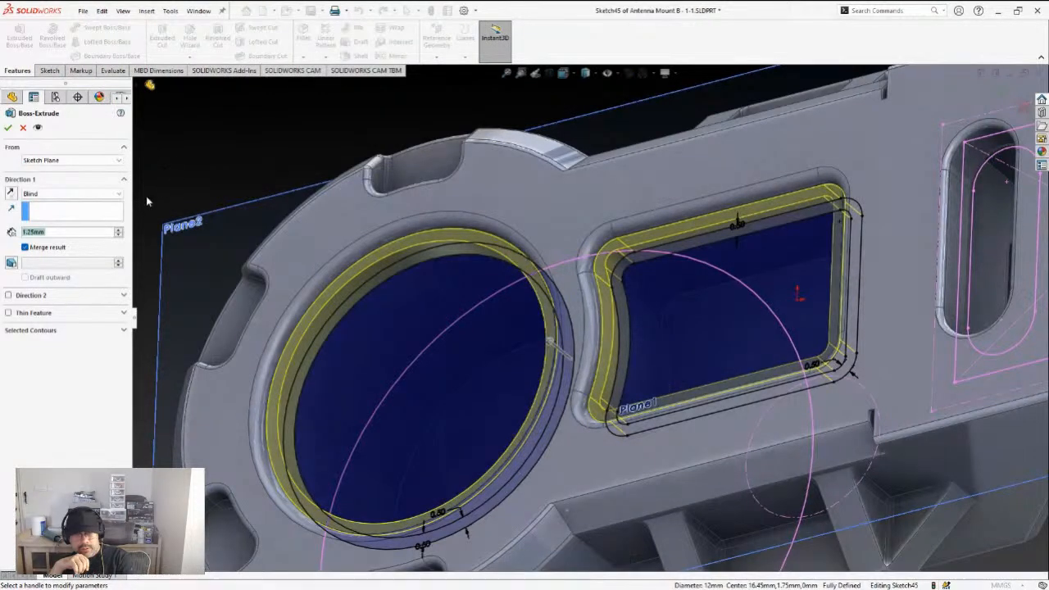
{"action": "left_click", "coordinate": [10, 193]}
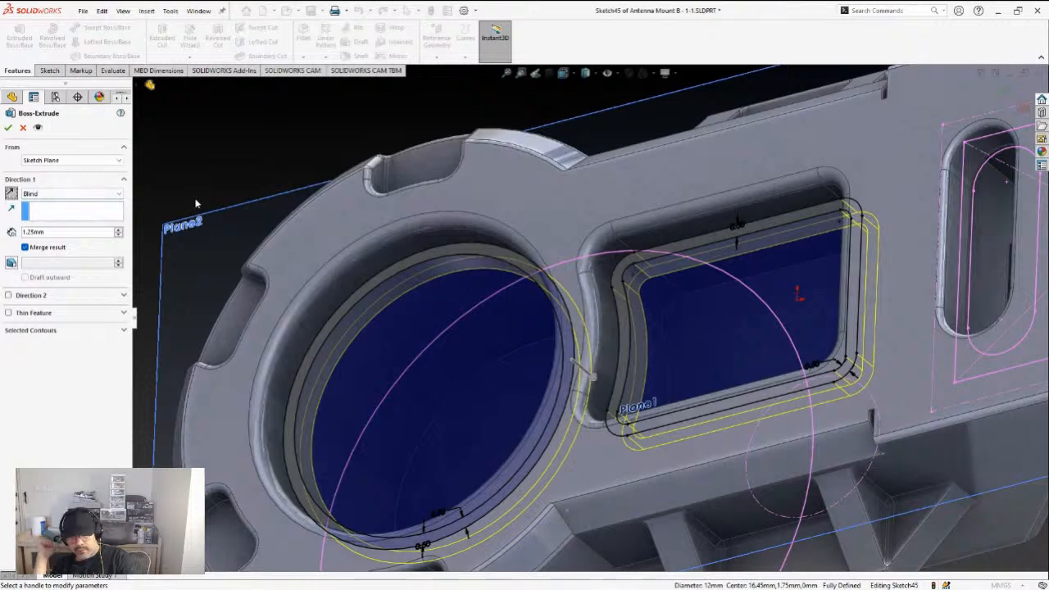
{"action": "left_click", "coordinate": [9, 129]}
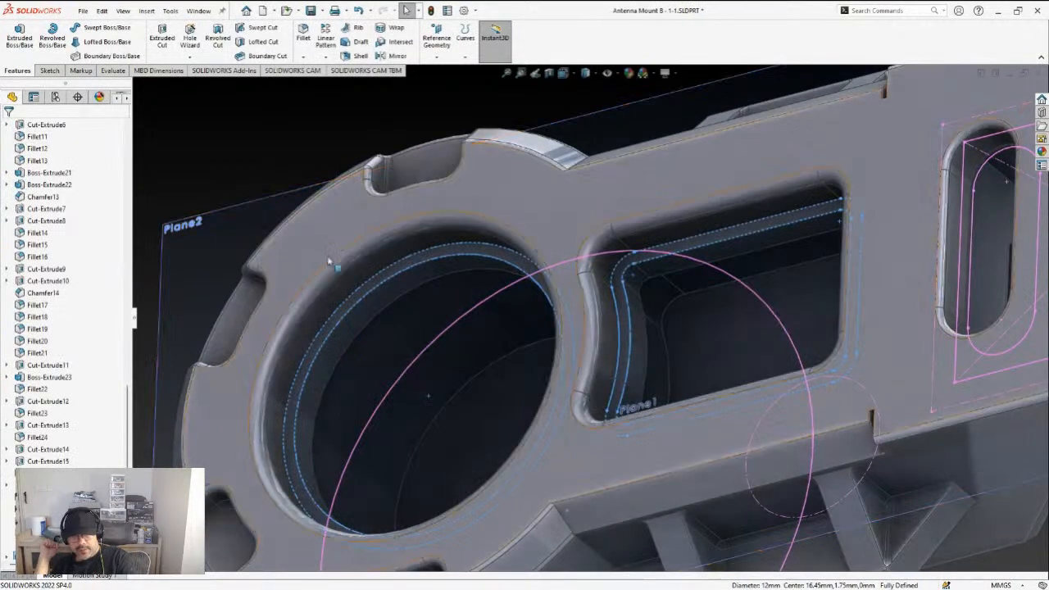
Fillet the inner rim edges of the new ledges in the round bore and rectangular pocket with a 0.5 mm radius
{"action": "middle_click_drag", "start_coordinate": [369, 276], "coordinate": [376, 185]}
{"action": "left_click", "coordinate": [303, 34]}
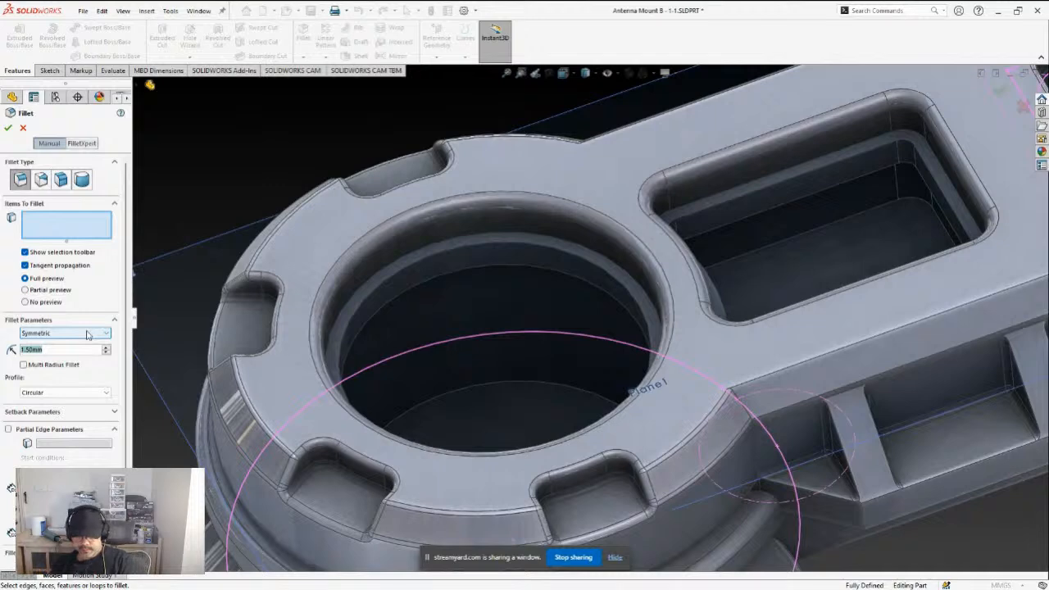
{"action": "type", "text": "4"}
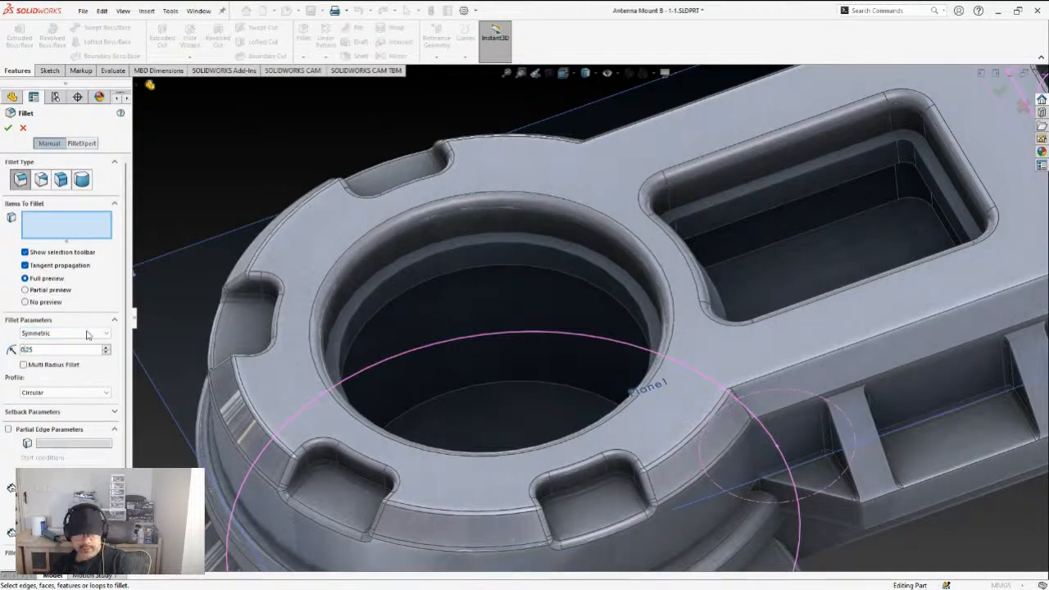
{"action": "type", "text": ".25"}
{"action": "key", "text": "Return"}
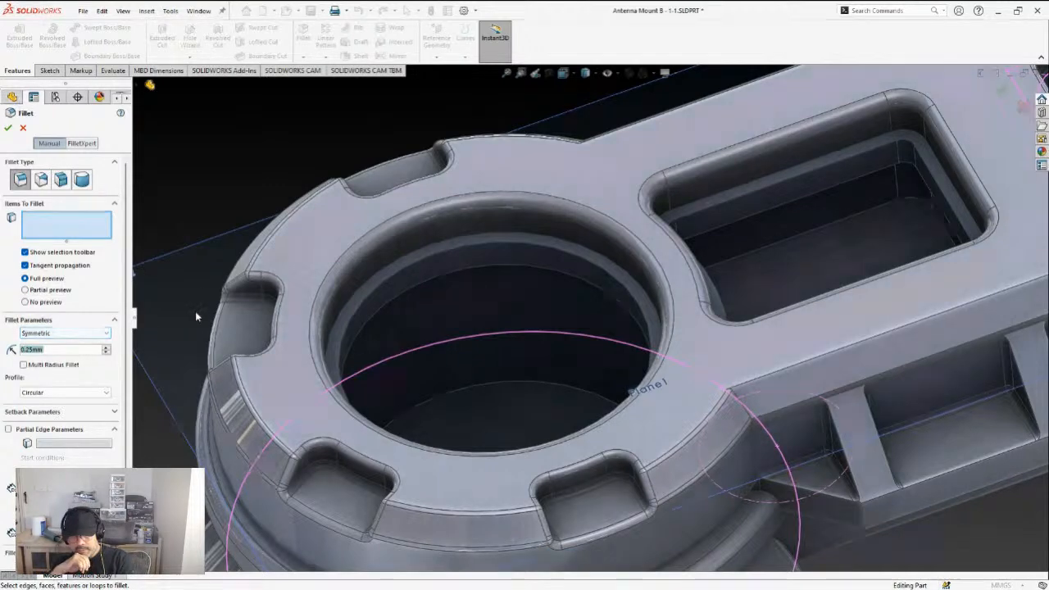
{"action": "left_click", "coordinate": [49, 350]}
{"action": "left_click_drag", "start_coordinate": [50, 351], "coordinate": [9, 352]}
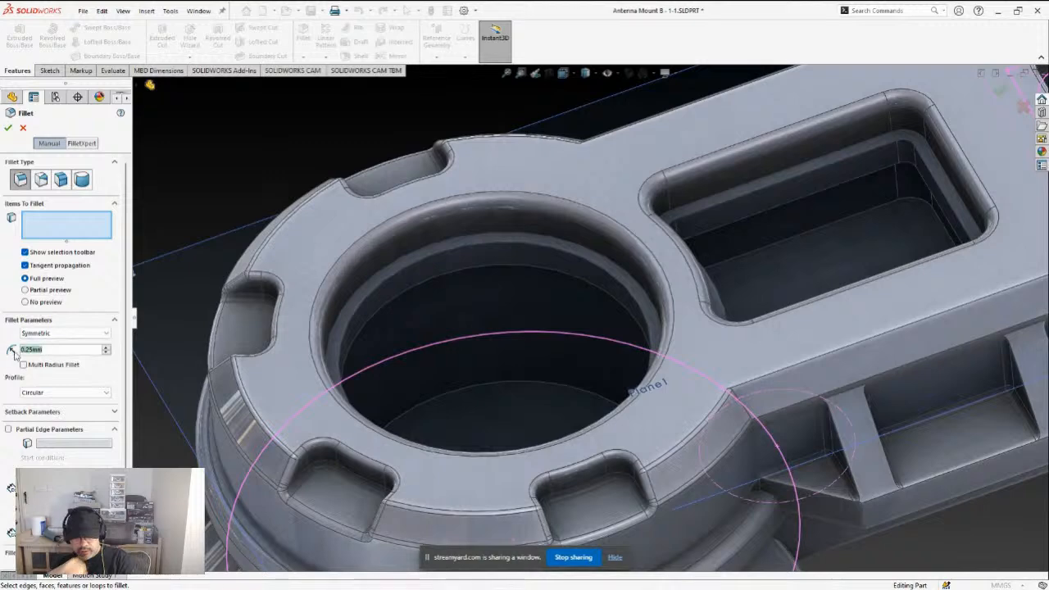
{"action": "type", "text": "0."}
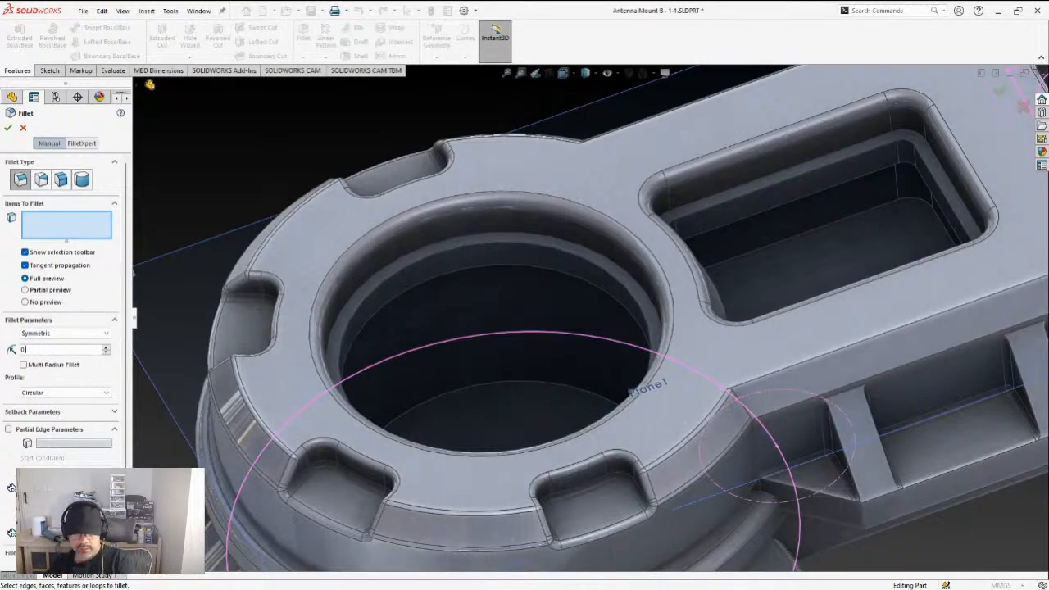
{"action": "left_click", "coordinate": [394, 281]}
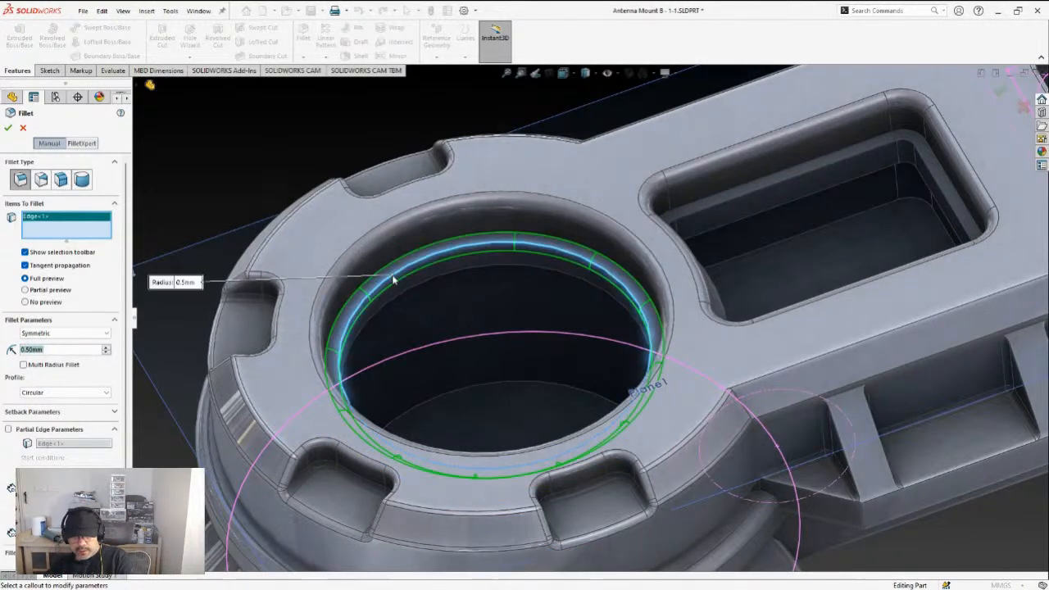
{"action": "left_click", "coordinate": [737, 204]}
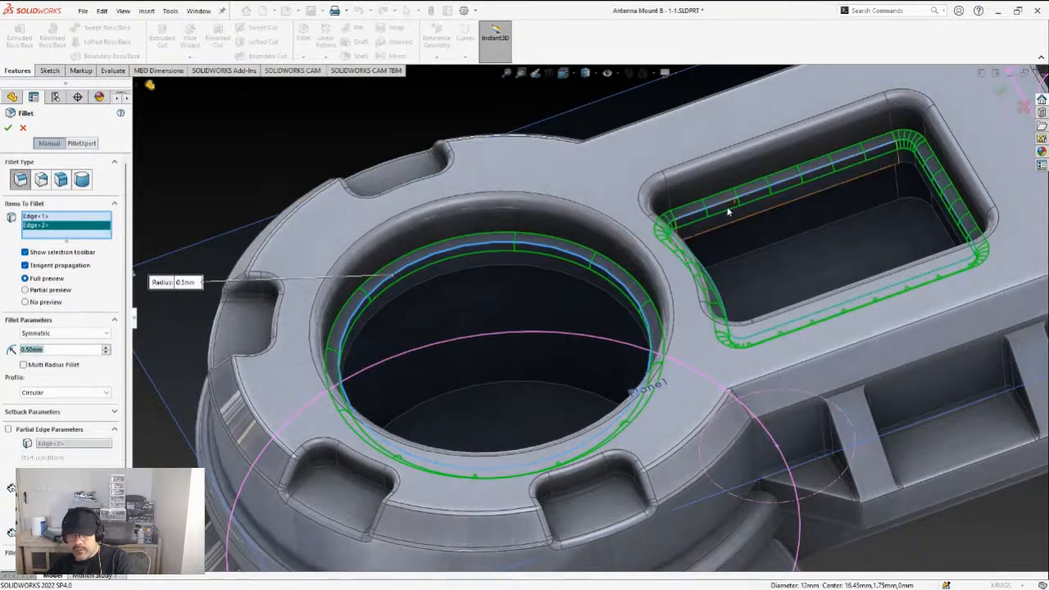
{"action": "left_click", "coordinate": [10, 129]}
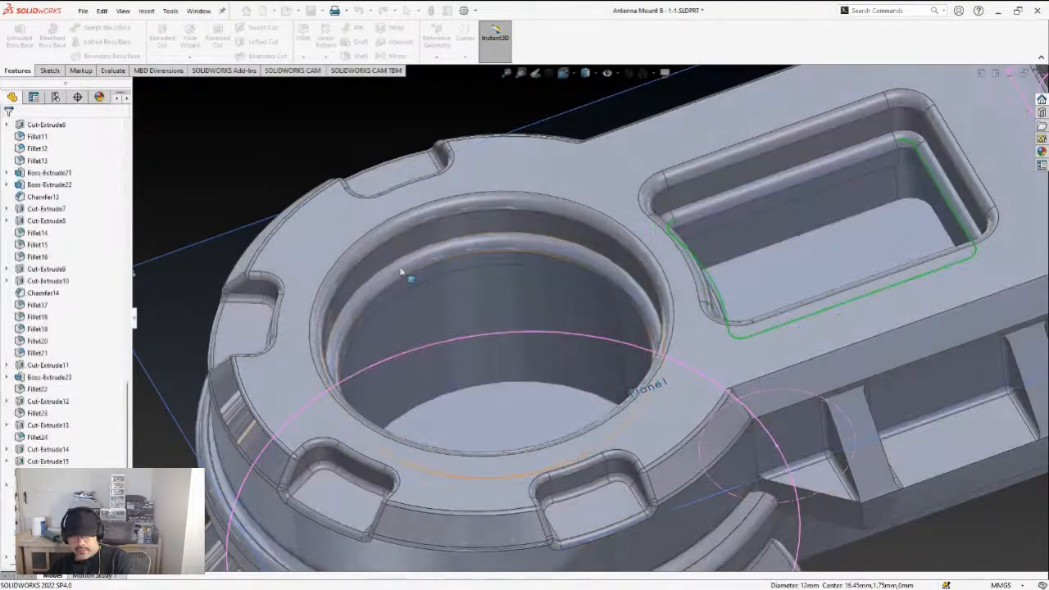
Examine the rounded ledges and fillets inside the round bore and rectangular pocket of the mount's underside
{"action": "mouse_move", "coordinate": [414, 259]}
{"action": "middle_mouse_down"}
{"action": "mouse_move", "coordinate": [394, 229]}
{"action": "mouse_move", "coordinate": [434, 257]}
{"action": "middle_mouse_up"}
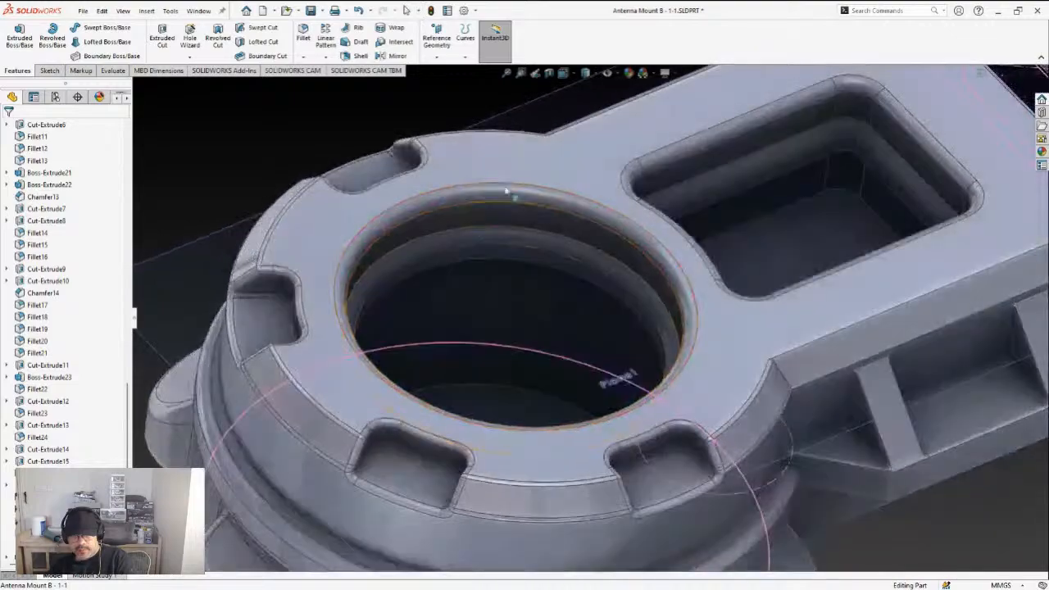
{"action": "middle_click_drag", "start_coordinate": [499, 169], "coordinate": [543, 194]}
{"action": "middle_click_drag", "start_coordinate": [453, 265], "coordinate": [489, 298]}
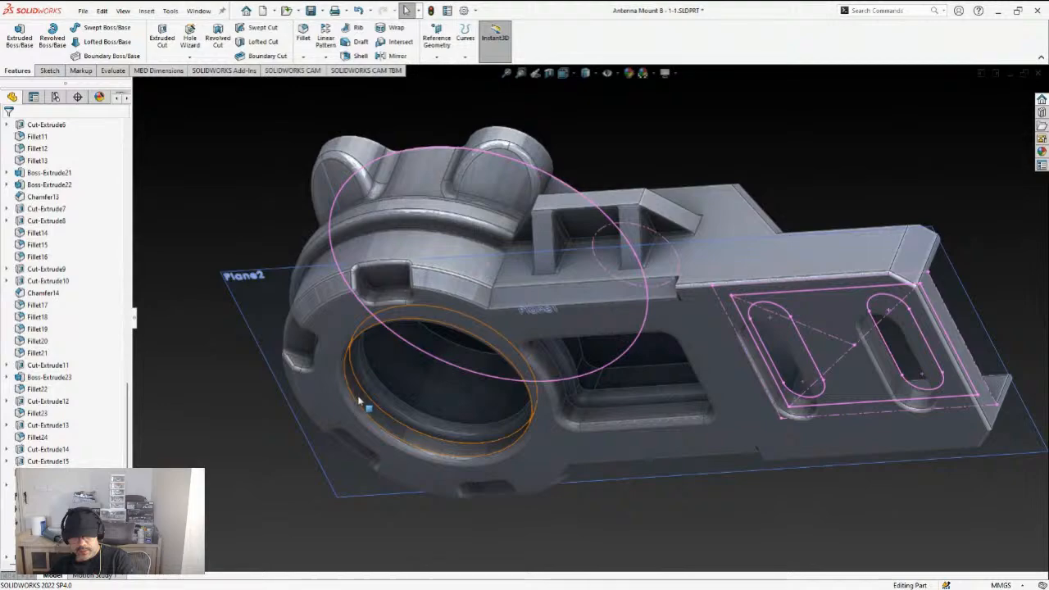
{"action": "left_click", "coordinate": [362, 413]}
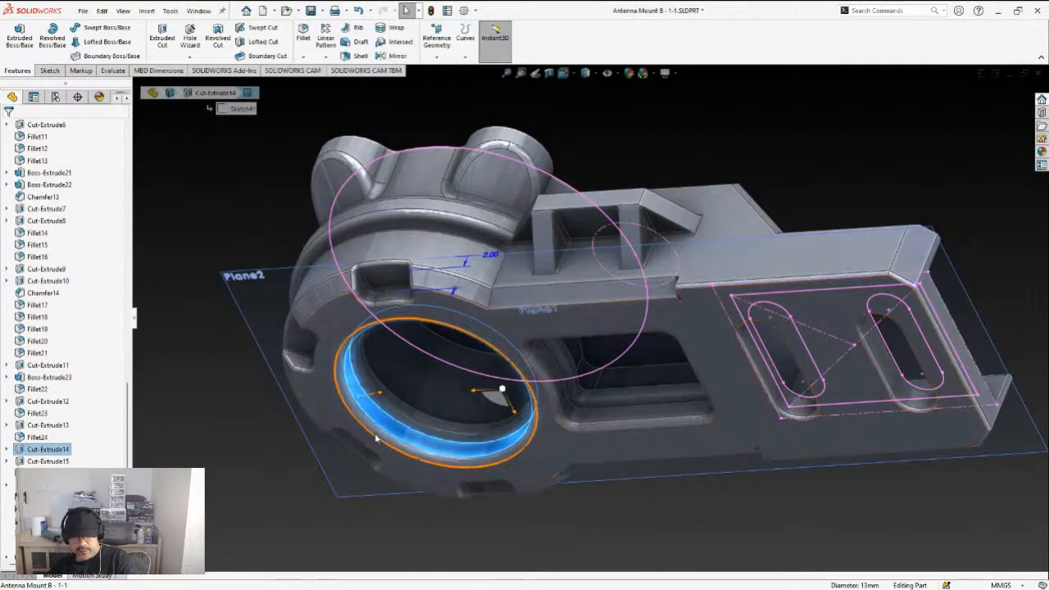
{"action": "left_click", "coordinate": [213, 204]}
{"action": "middle_click_drag", "start_coordinate": [416, 350], "coordinate": [499, 390]}
{"action": "scroll", "coordinate": [521, 363], "scroll_direction": "down", "scroll_amount": 2}
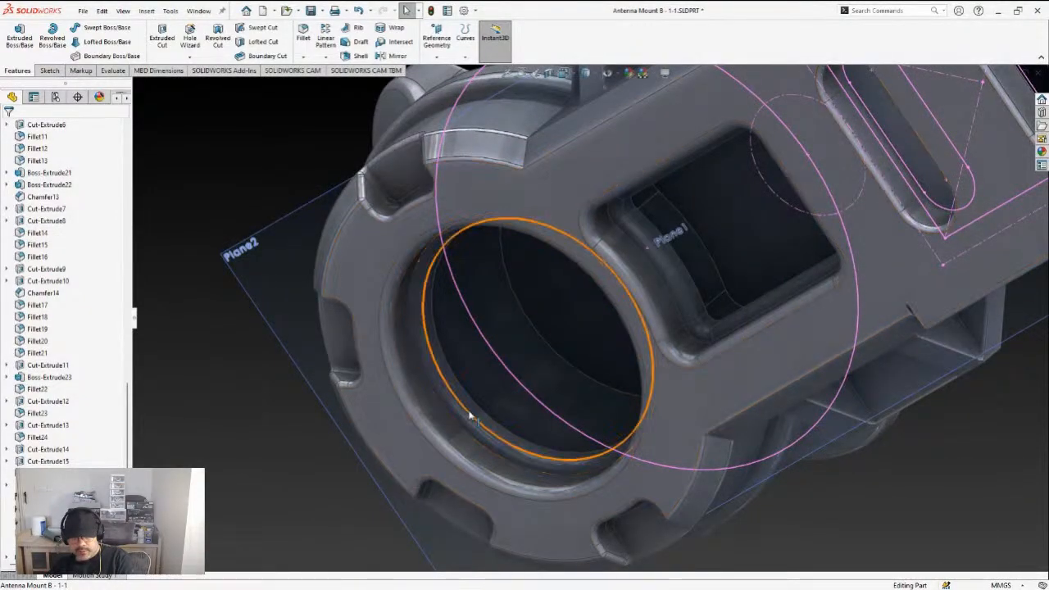
{"action": "middle_click_drag", "start_coordinate": [477, 414], "coordinate": [440, 281]}
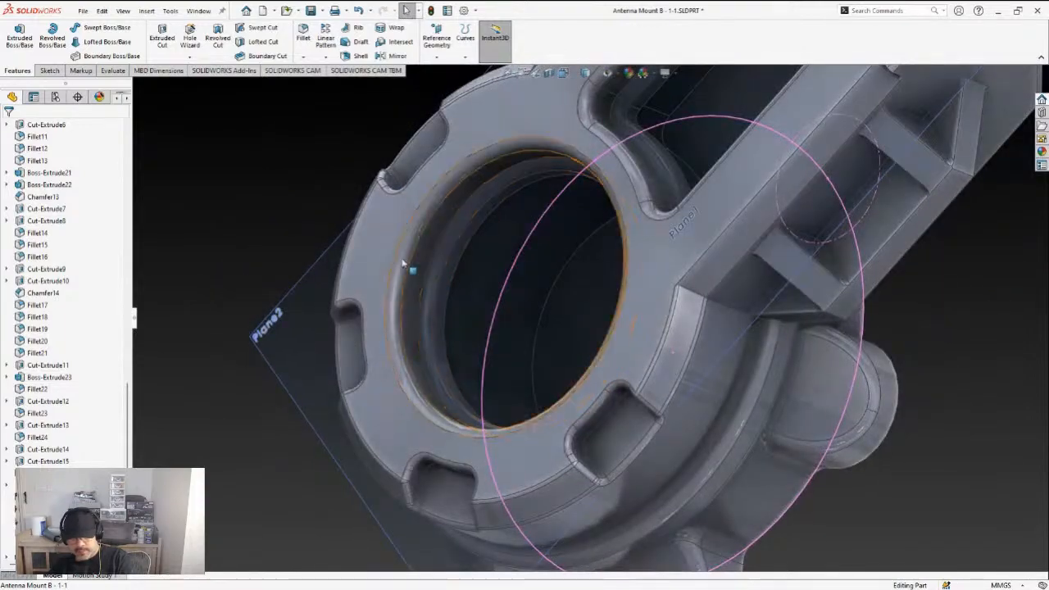
{"action": "mouse_move", "coordinate": [513, 300]}
{"action": "middle_mouse_down"}
{"action": "mouse_move", "coordinate": [544, 304]}
{"action": "mouse_move", "coordinate": [480, 311]}
{"action": "mouse_move", "coordinate": [495, 295]}
{"action": "mouse_move", "coordinate": [525, 307]}
{"action": "middle_mouse_up"}
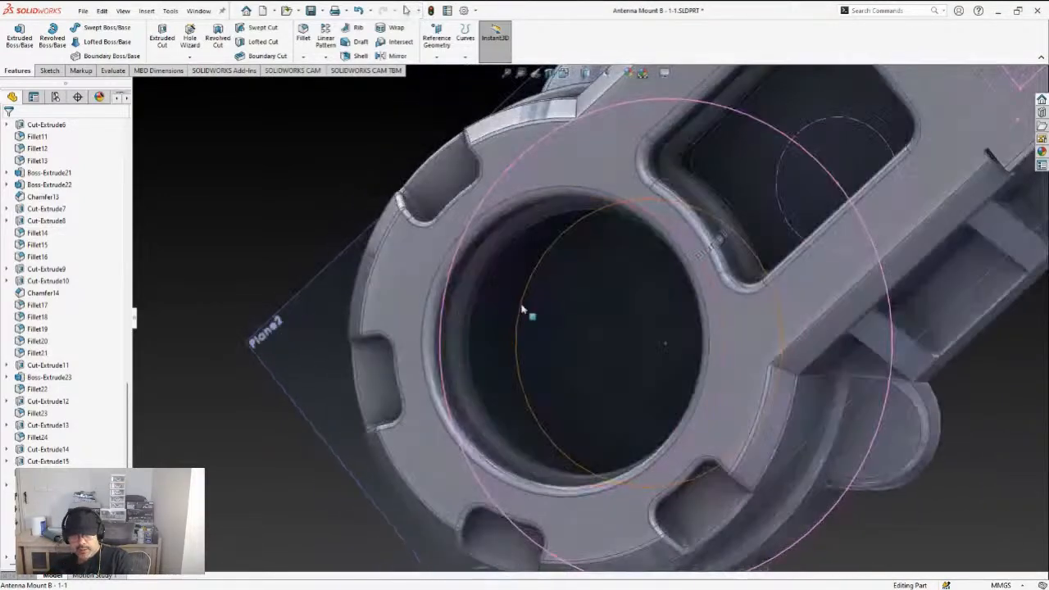
{"action": "left_click", "coordinate": [482, 260]}
{"action": "middle_click_drag", "start_coordinate": [482, 259], "coordinate": [564, 273]}
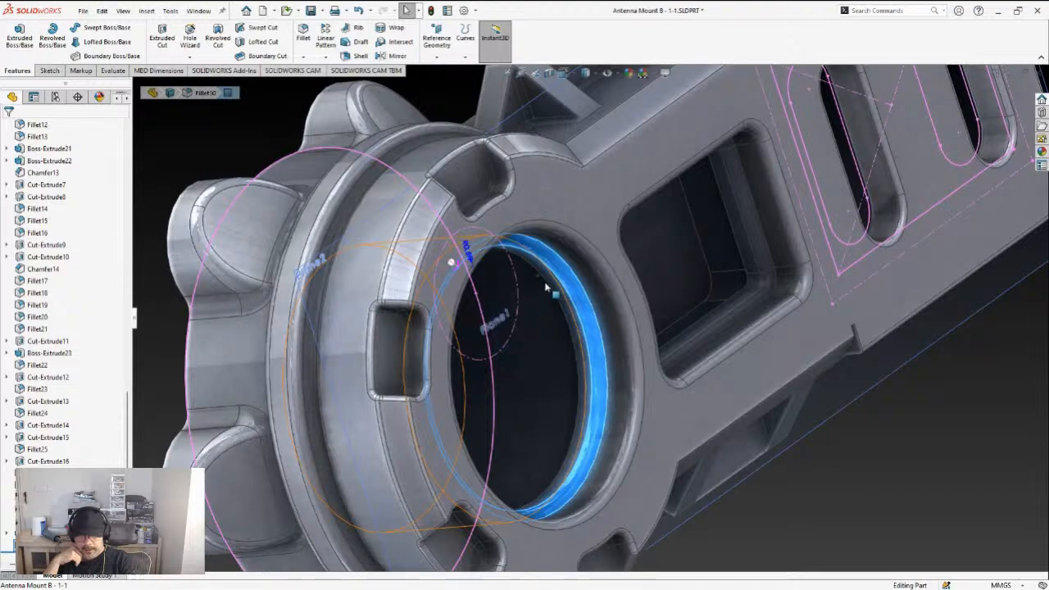
{"action": "scroll", "coordinate": [546, 287], "scroll_direction": "down", "scroll_amount": 2}
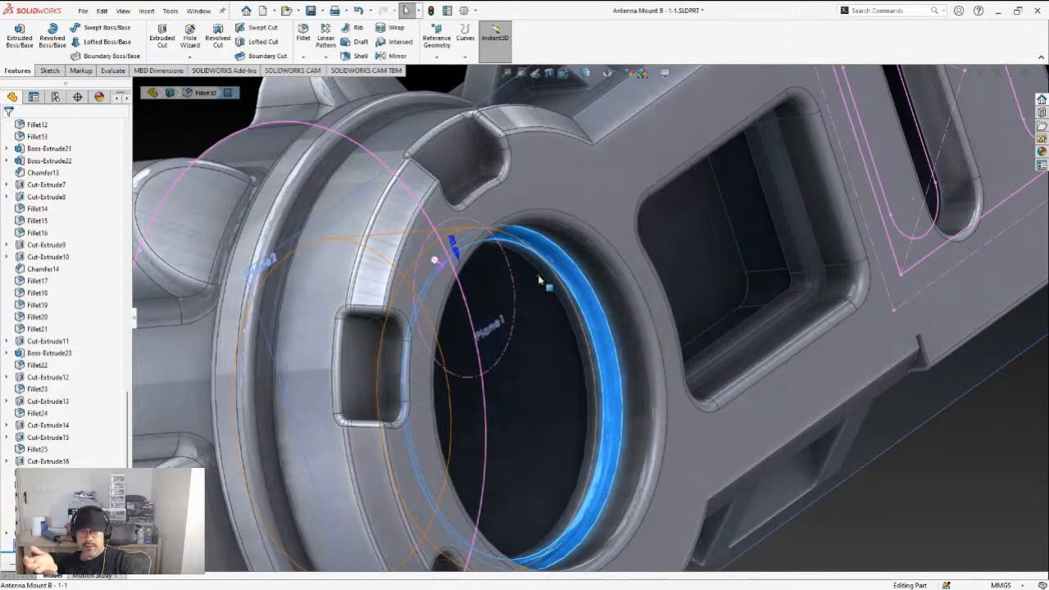
Section the mount along the round bore's floor face, with the cut direction reversed to expose the interior
{"action": "middle_click_drag", "start_coordinate": [544, 295], "coordinate": [390, 295]}
{"action": "left_click", "coordinate": [394, 299]}
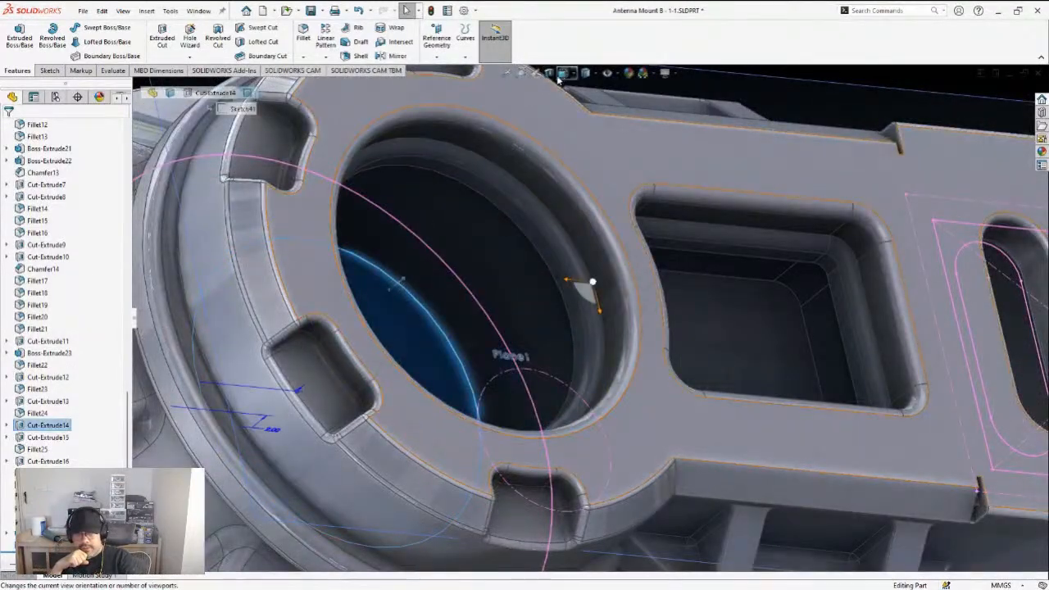
{"action": "left_click", "coordinate": [549, 73]}
{"action": "middle_click_drag", "start_coordinate": [464, 239], "coordinate": [606, 151]}
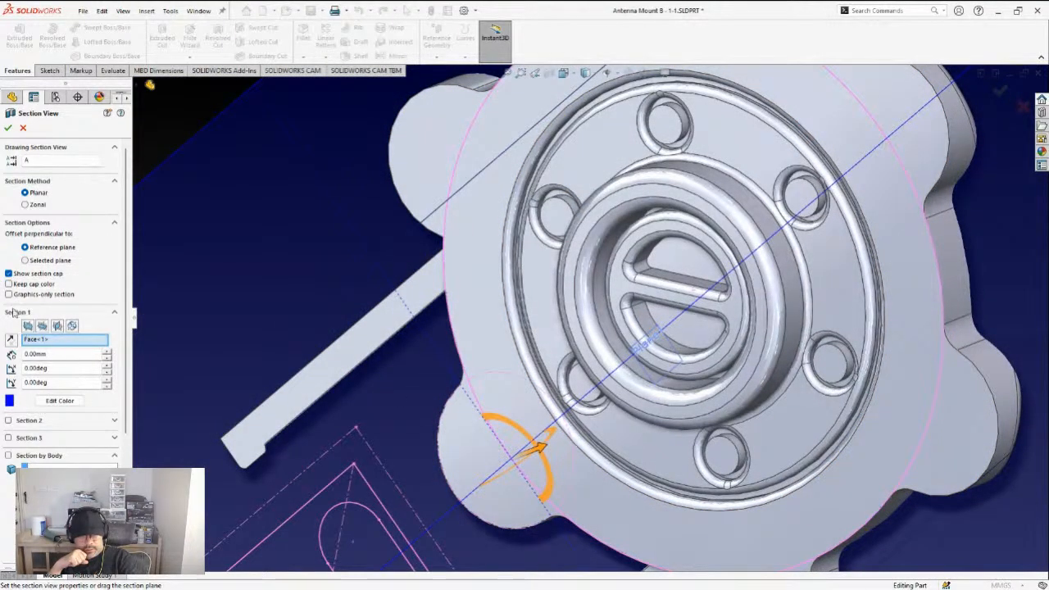
{"action": "scroll", "coordinate": [402, 369], "scroll_direction": "up", "scroll_amount": 4}
{"action": "scroll", "coordinate": [561, 422], "scroll_direction": "down", "scroll_amount": 3}
{"action": "middle_click_drag", "start_coordinate": [553, 422], "coordinate": [559, 250]}
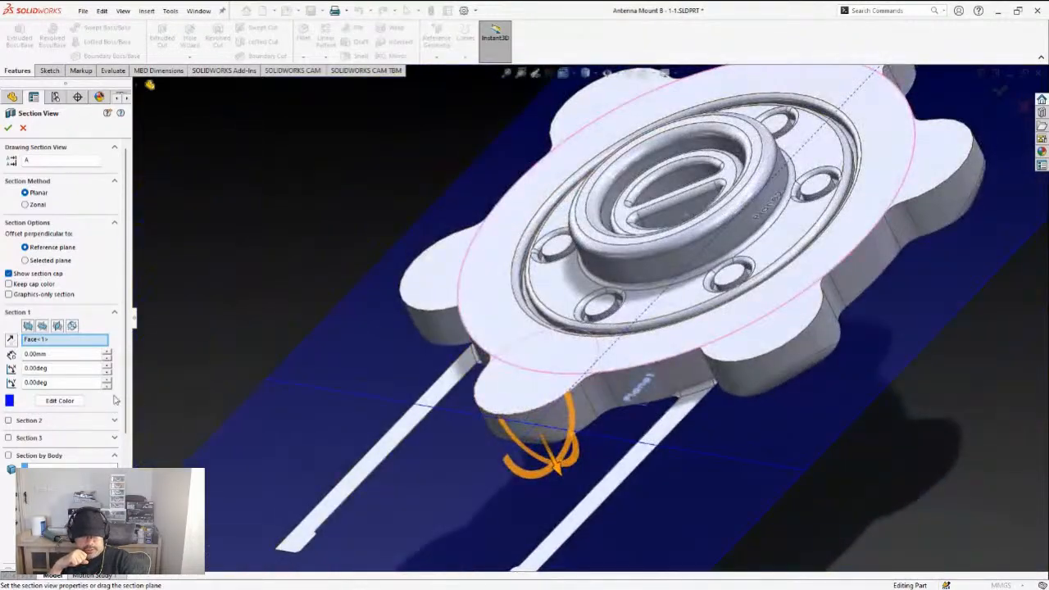
{"action": "scroll", "coordinate": [74, 432], "scroll_direction": "down", "scroll_amount": 3}
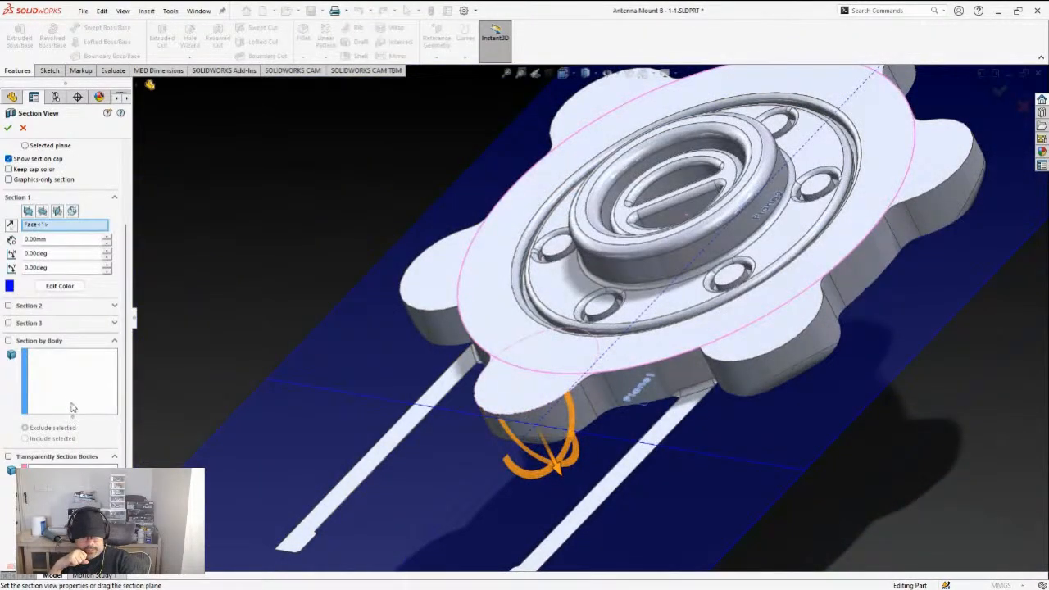
{"action": "left_click", "coordinate": [11, 226]}
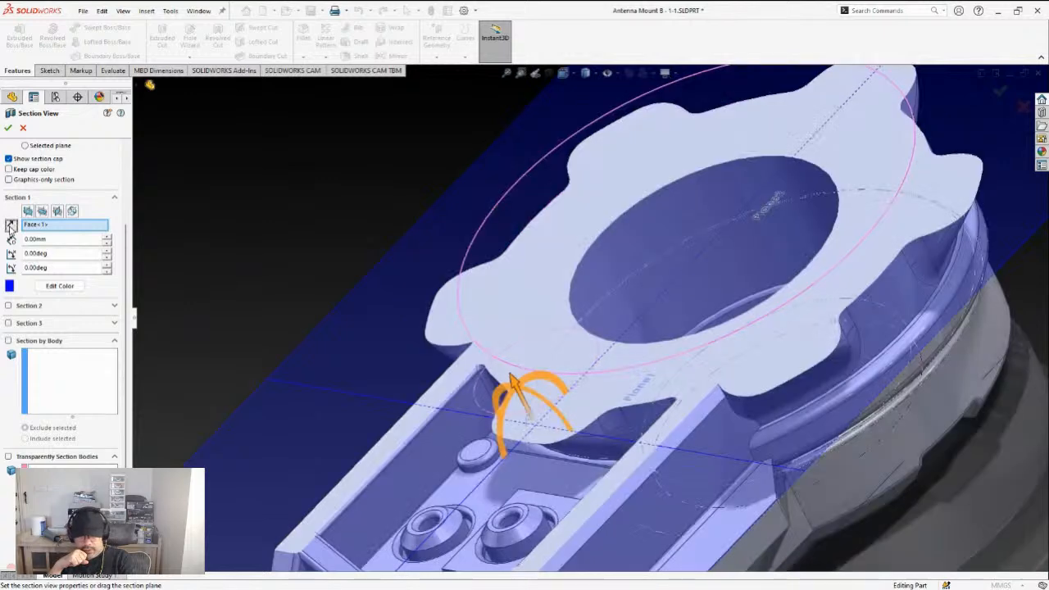
{"action": "left_click", "coordinate": [10, 130]}
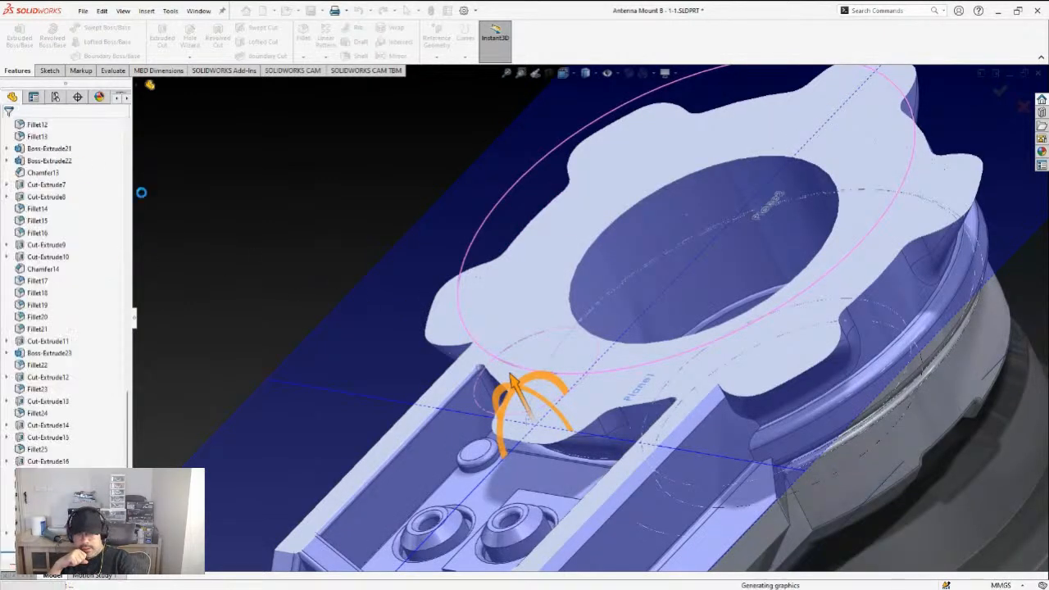
Fillet the far inner edge of the round bore's ledge with a 0.5 mm radius
{"action": "middle_click_drag", "start_coordinate": [611, 292], "coordinate": [675, 330]}
{"action": "scroll", "coordinate": [699, 326], "scroll_direction": "down", "scroll_amount": 4}
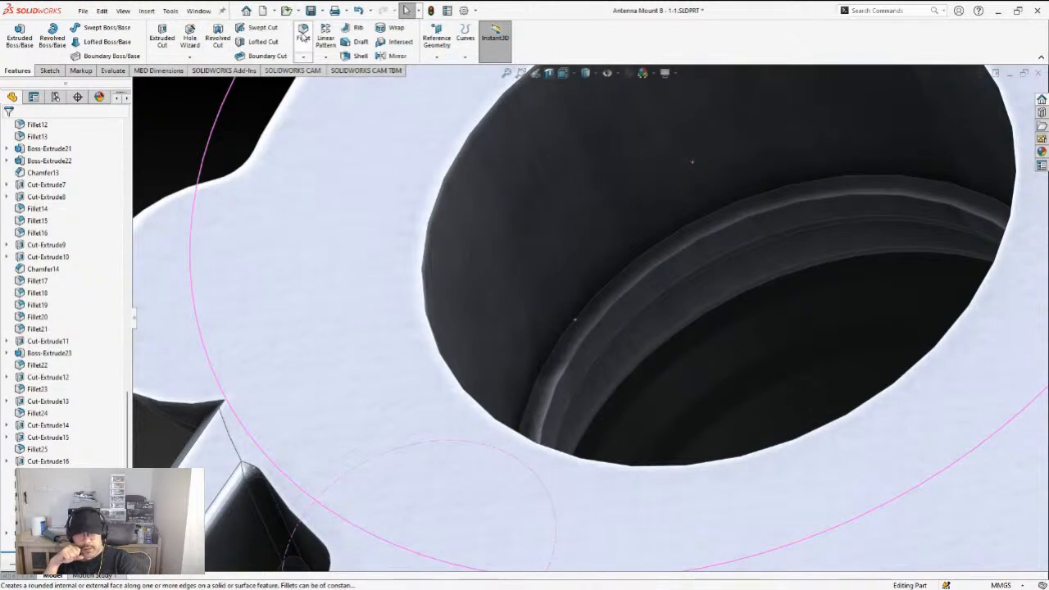
{"action": "left_click", "coordinate": [303, 36]}
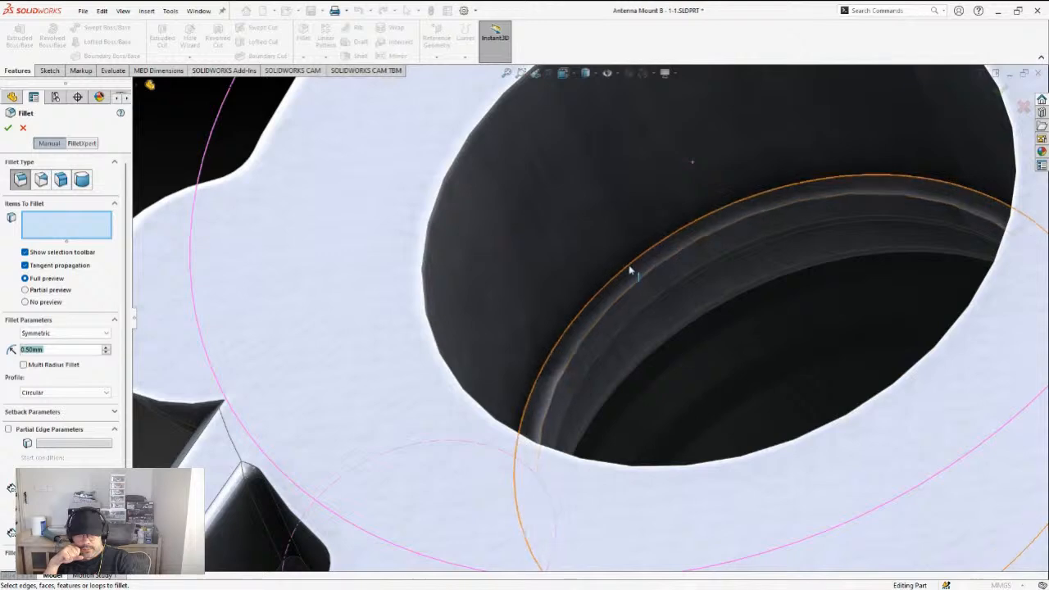
{"action": "left_click", "coordinate": [648, 278]}
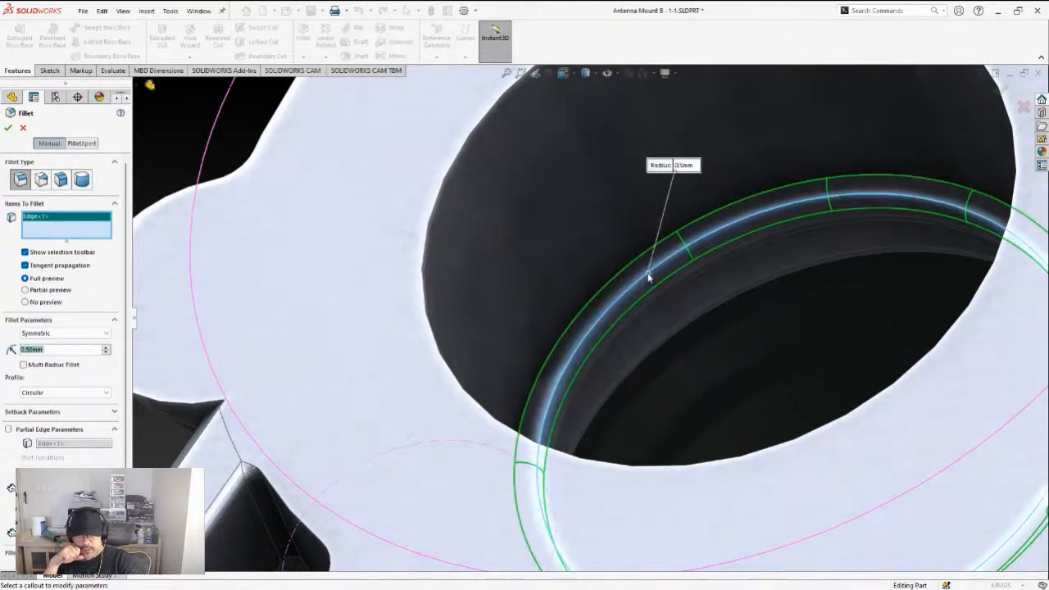
{"action": "left_click", "coordinate": [8, 129]}
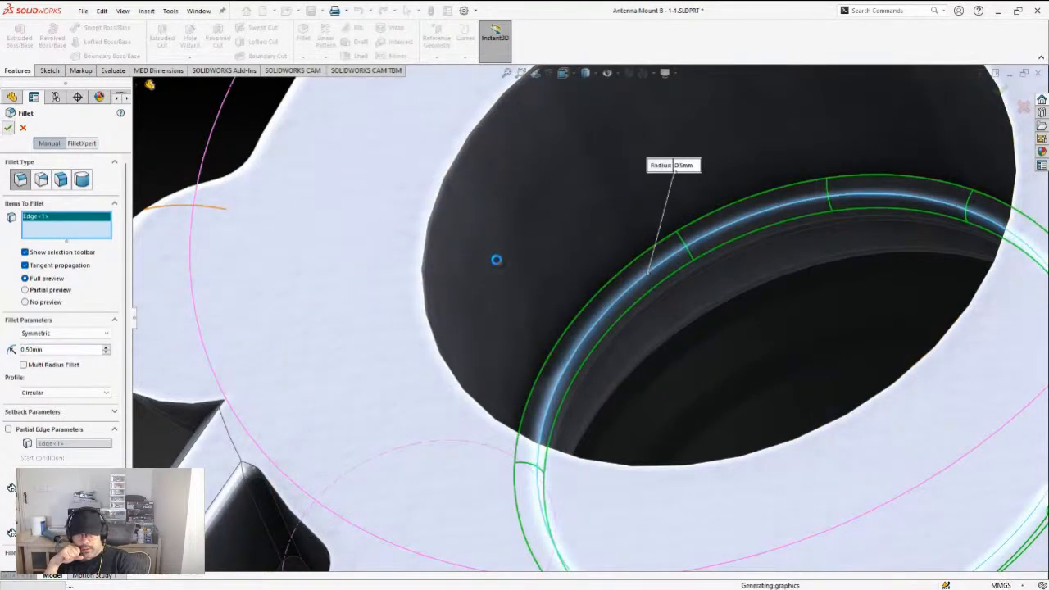
{"action": "scroll", "coordinate": [543, 274], "scroll_direction": "up", "scroll_amount": 5}
{"action": "middle_click_drag", "start_coordinate": [639, 376], "coordinate": [411, 216]}
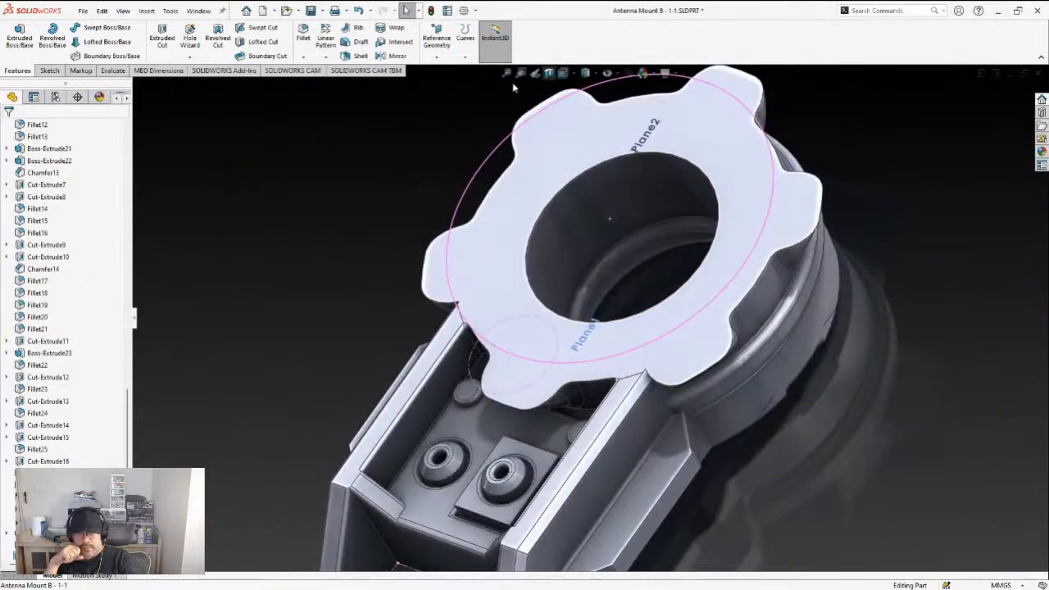
Replace the section view with one whose plane is offset to cut through both the round bore and rectangular pocket
{"action": "left_click", "coordinate": [551, 74]}
{"action": "scroll", "coordinate": [532, 432], "scroll_direction": "up", "scroll_amount": 3}
{"action": "scroll", "coordinate": [536, 432], "scroll_direction": "down", "scroll_amount": 1}
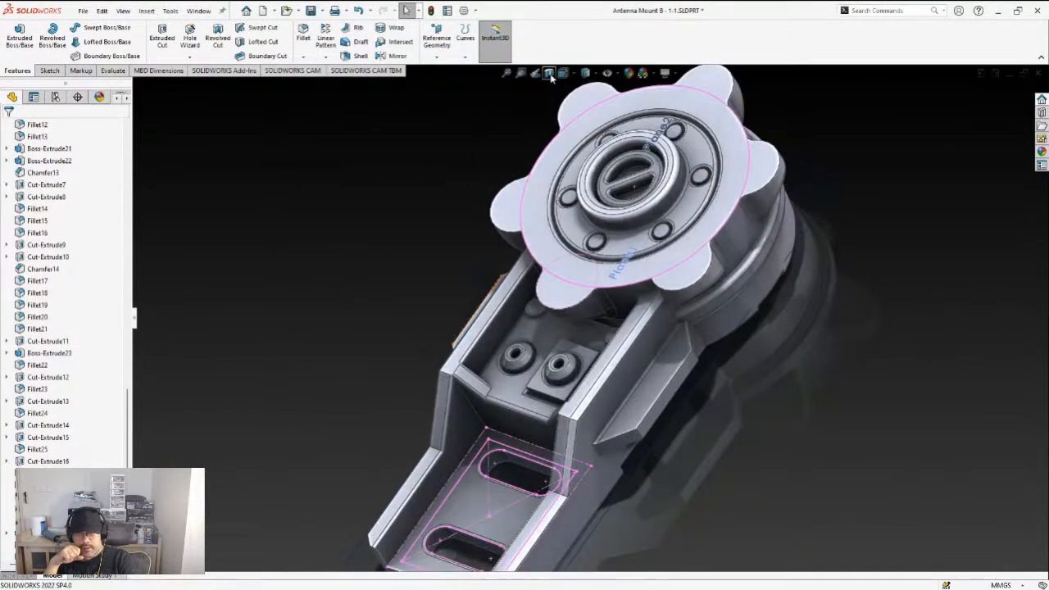
{"action": "left_click", "coordinate": [550, 74]}
{"action": "left_click_drag", "start_coordinate": [544, 270], "coordinate": [573, 308]}
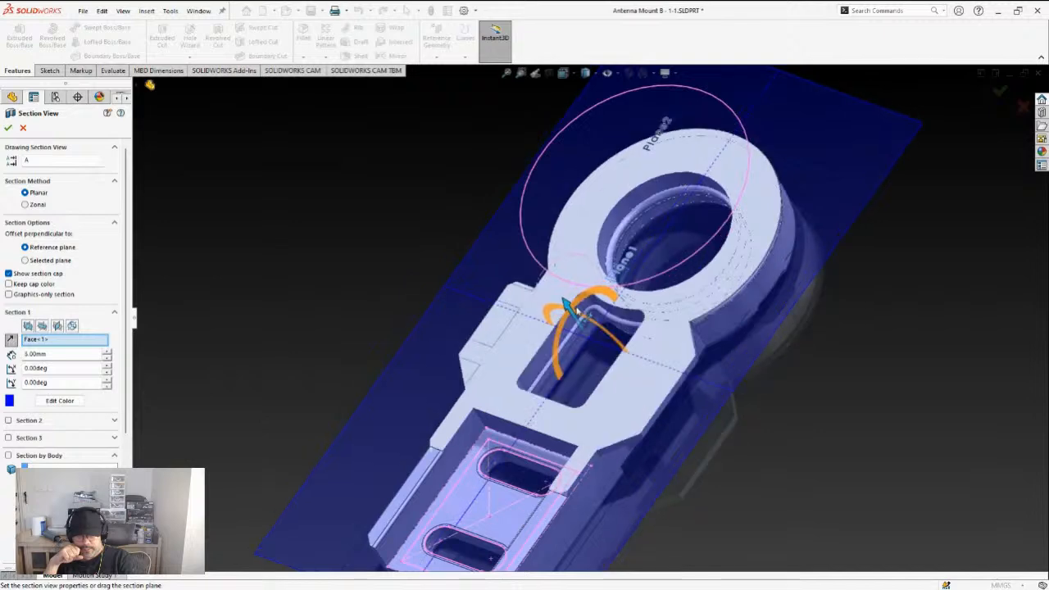
{"action": "left_click", "coordinate": [8, 128]}
Fillet the far inner edge loop of the rectangular pocket's ledge with a 0.5 mm radius and turn off the section view
{"action": "scroll", "coordinate": [475, 262], "scroll_direction": "down", "scroll_amount": 5}
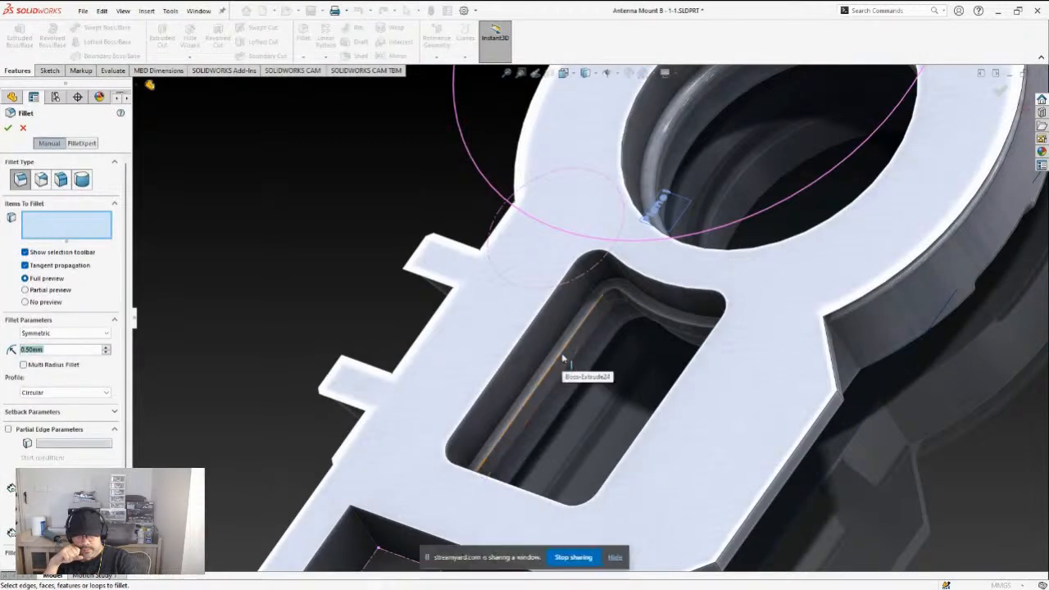
{"action": "left_click", "coordinate": [562, 356]}
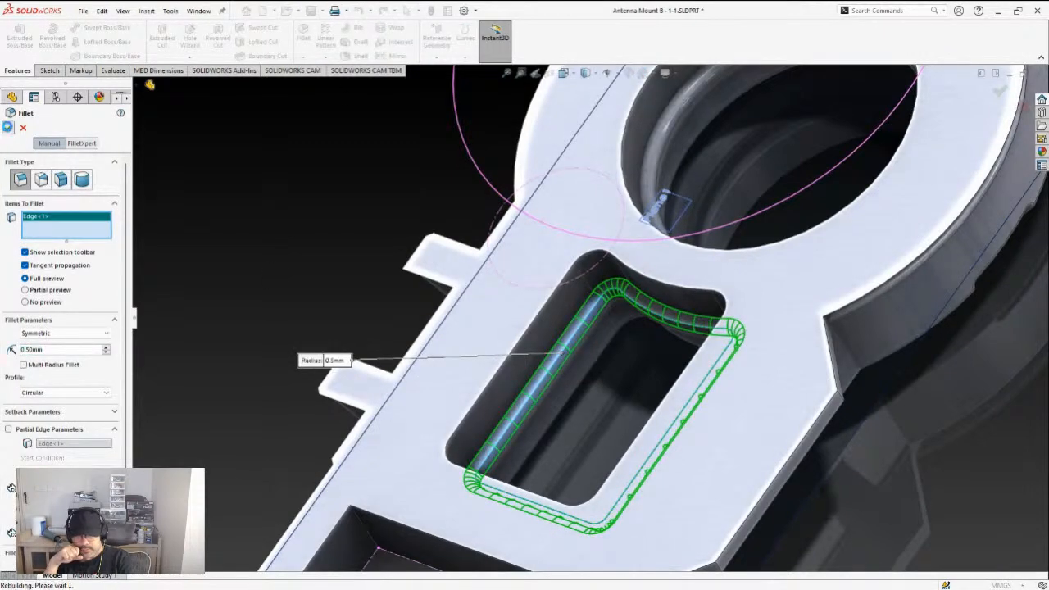
{"action": "left_click", "coordinate": [8, 129]}
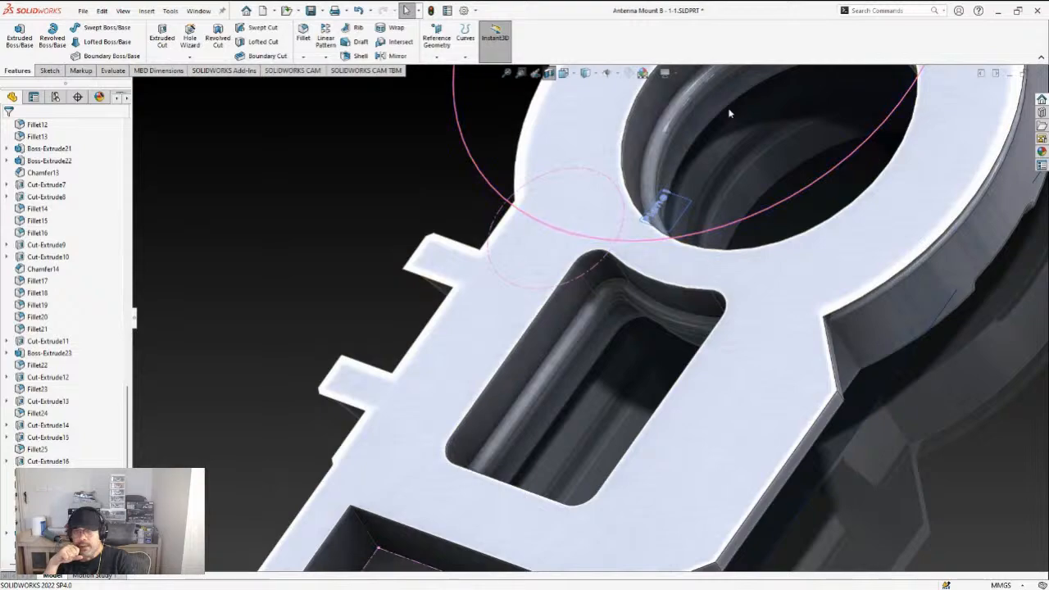
{"action": "left_click", "coordinate": [549, 74]}
Delete the earlier fillet features deep inside the round bore and the rectangular pocket
{"action": "scroll", "coordinate": [512, 283], "scroll_direction": "up", "scroll_amount": 4}
{"action": "middle_click_drag", "start_coordinate": [533, 356], "coordinate": [477, 199]}
{"action": "scroll", "coordinate": [721, 370], "scroll_direction": "down", "scroll_amount": 1}
{"action": "middle_click_drag", "start_coordinate": [609, 347], "coordinate": [621, 269]}
{"action": "scroll", "coordinate": [721, 370], "scroll_direction": "down", "scroll_amount": 2}
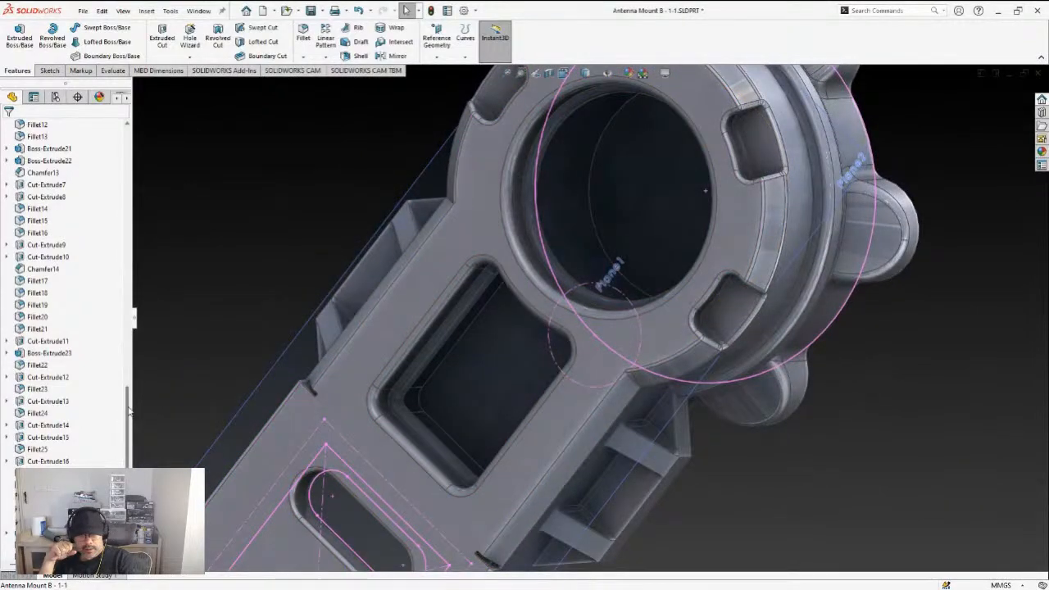
{"action": "scroll", "coordinate": [125, 414], "scroll_direction": "down", "scroll_amount": 1}
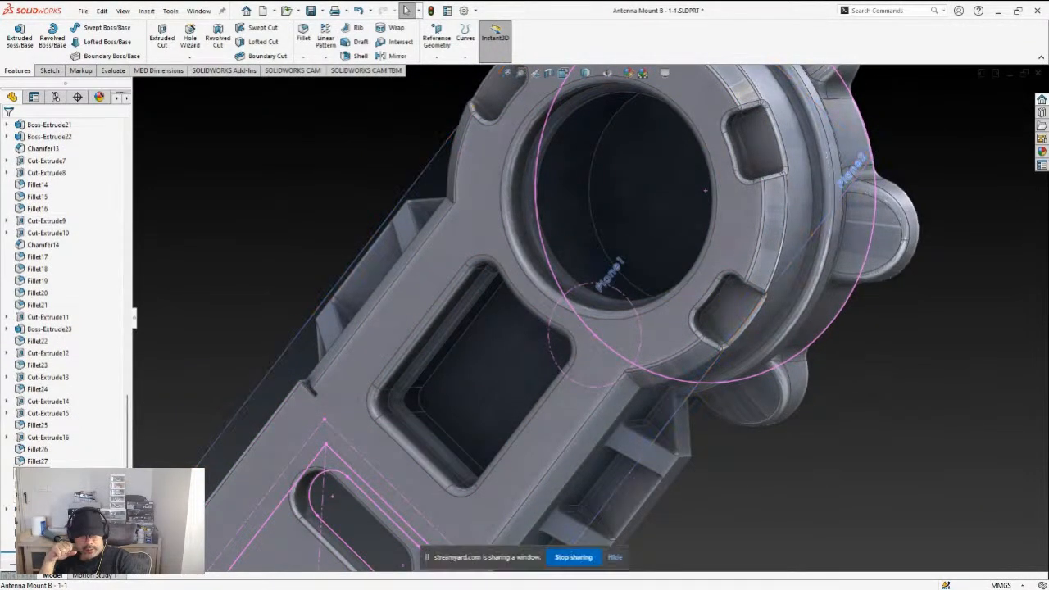
{"action": "left_click", "coordinate": [56, 316]}
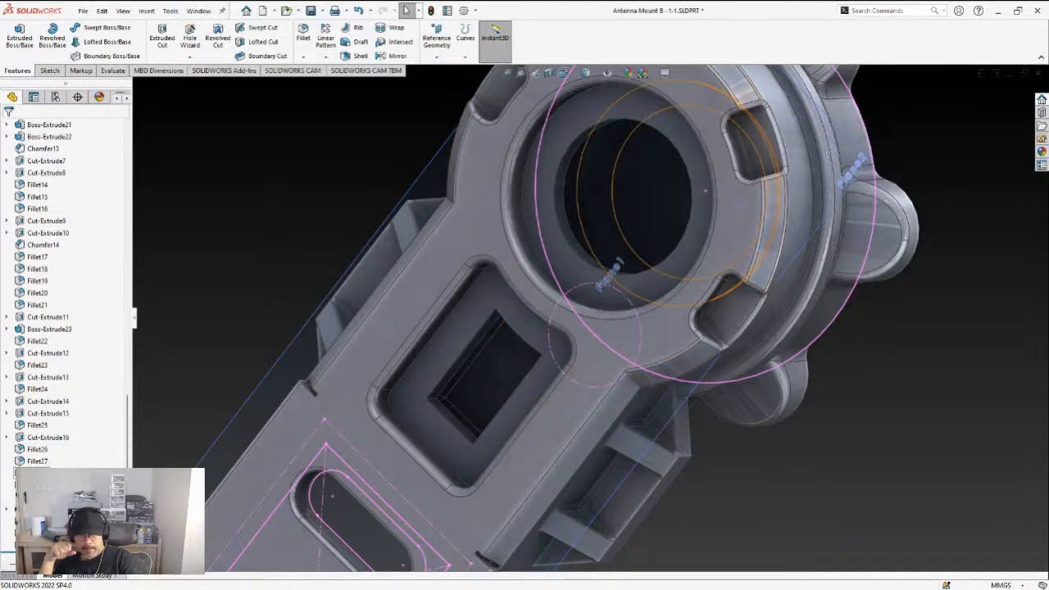
{"action": "left_click", "coordinate": [38, 473]}
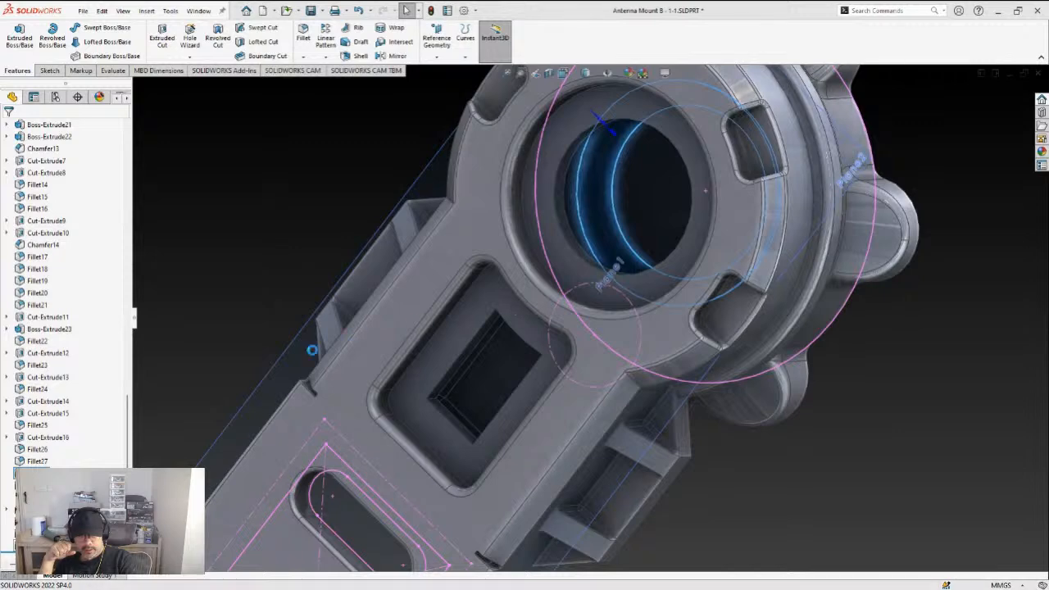
{"action": "key", "text": "Escape"}
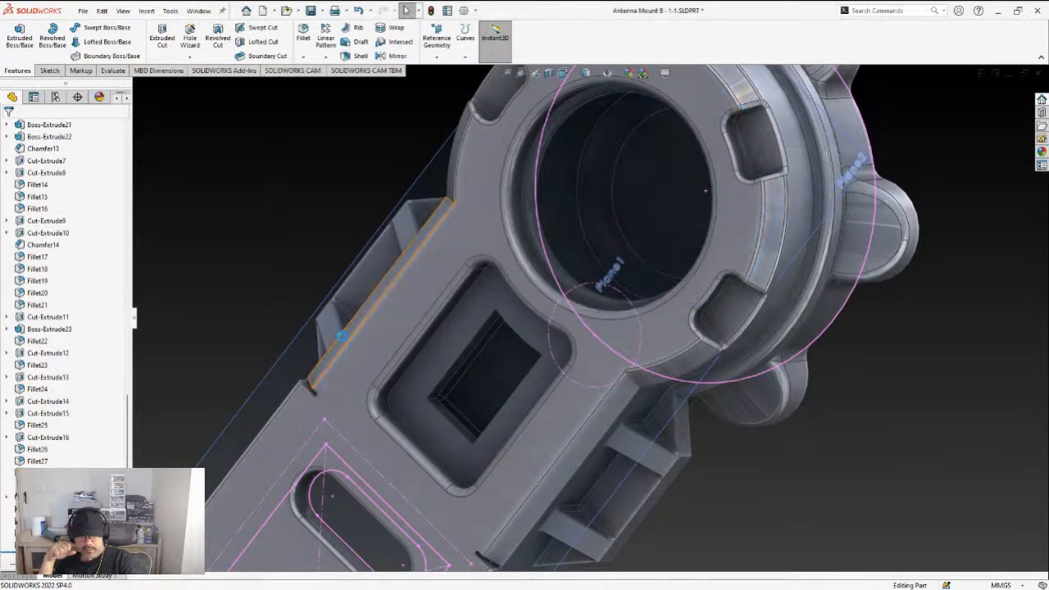
{"action": "left_click", "coordinate": [22, 473]}
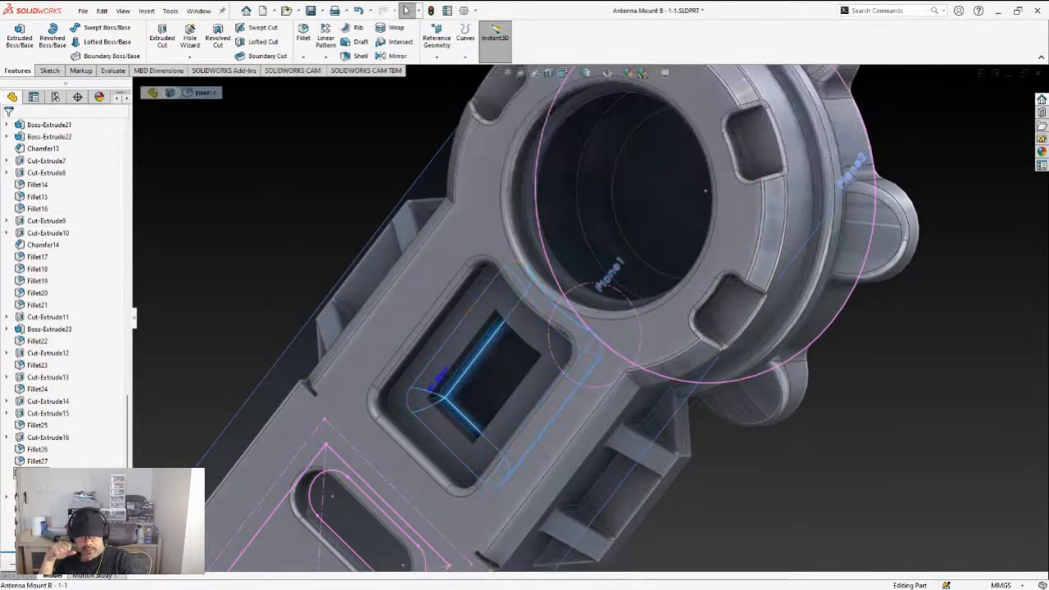
{"action": "key", "text": "Delete"}
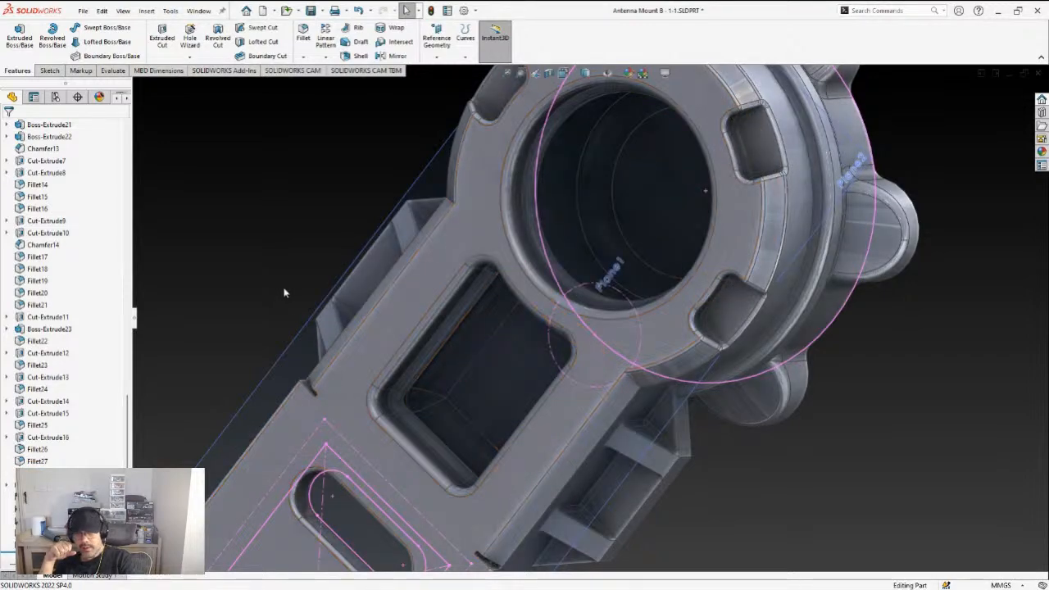
{"action": "middle_click_drag", "start_coordinate": [429, 402], "coordinate": [445, 258]}
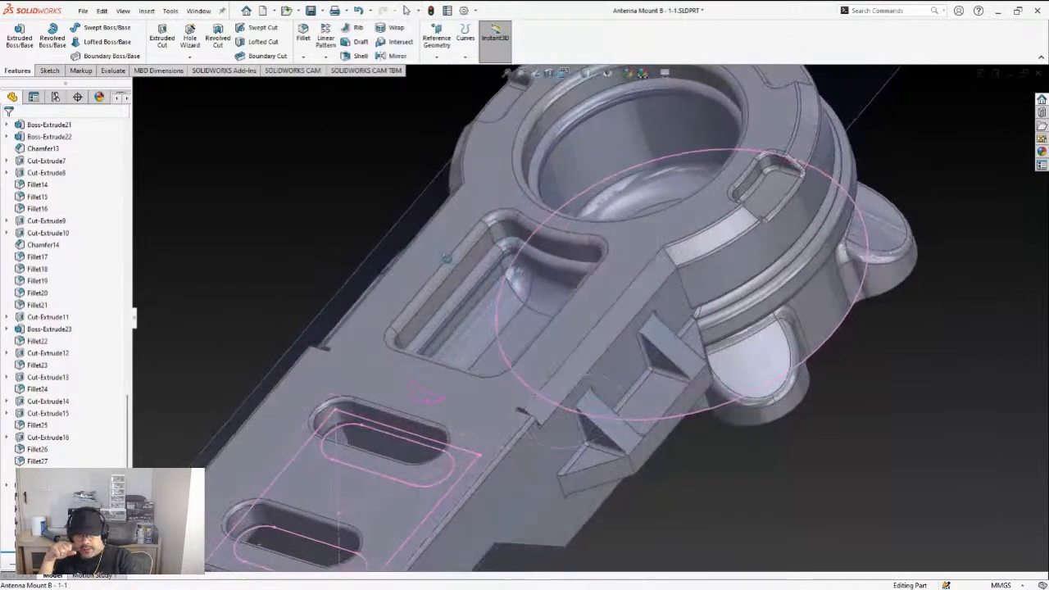
{"action": "scroll", "coordinate": [446, 258], "scroll_direction": "down", "scroll_amount": 5}
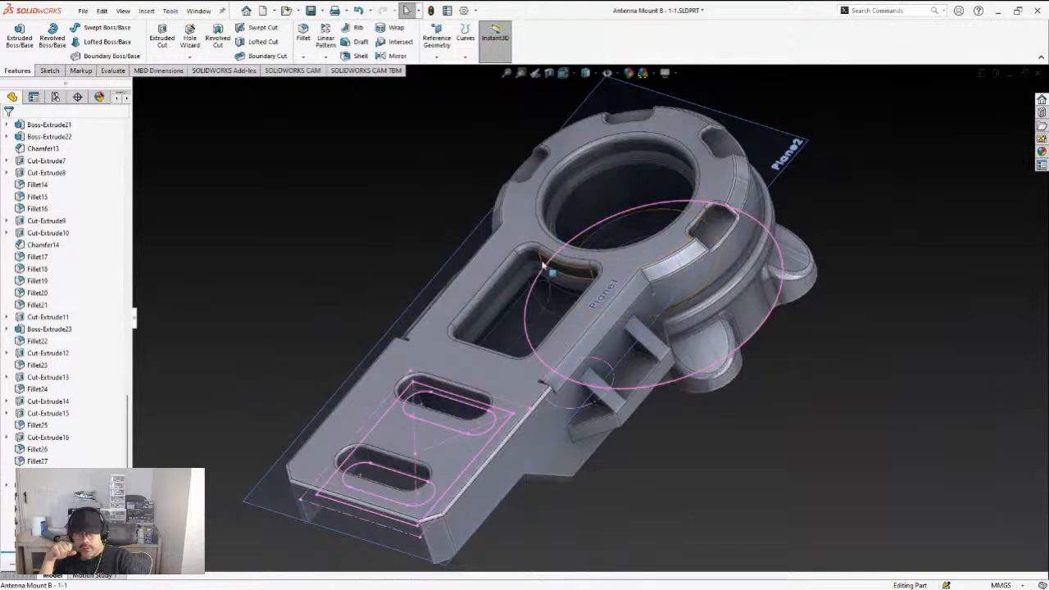
{"action": "scroll", "coordinate": [550, 270], "scroll_direction": "up", "scroll_amount": 3}
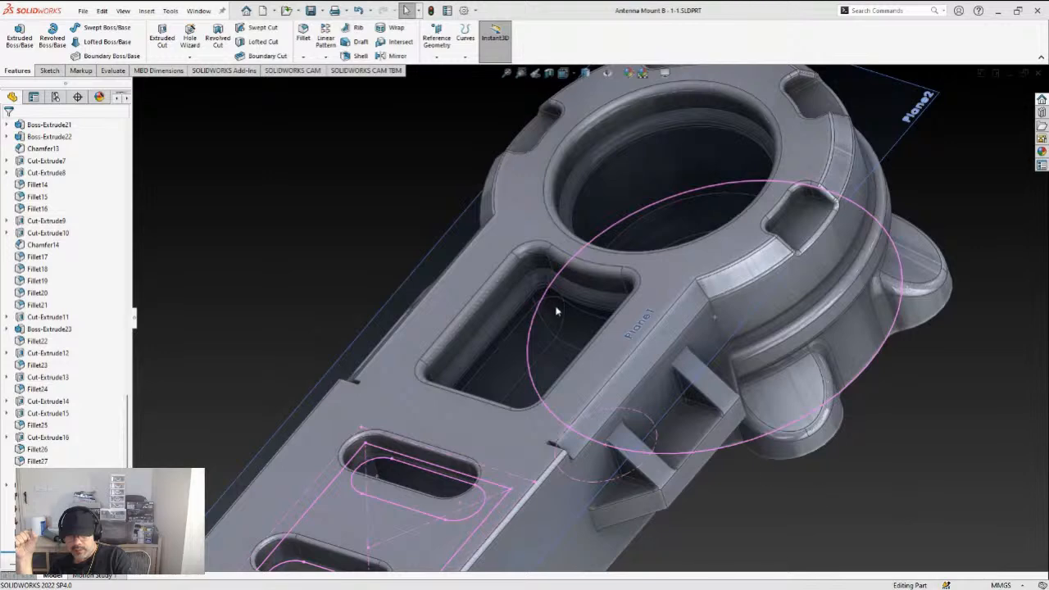
{"action": "middle_click_drag", "start_coordinate": [552, 307], "coordinate": [550, 306]}
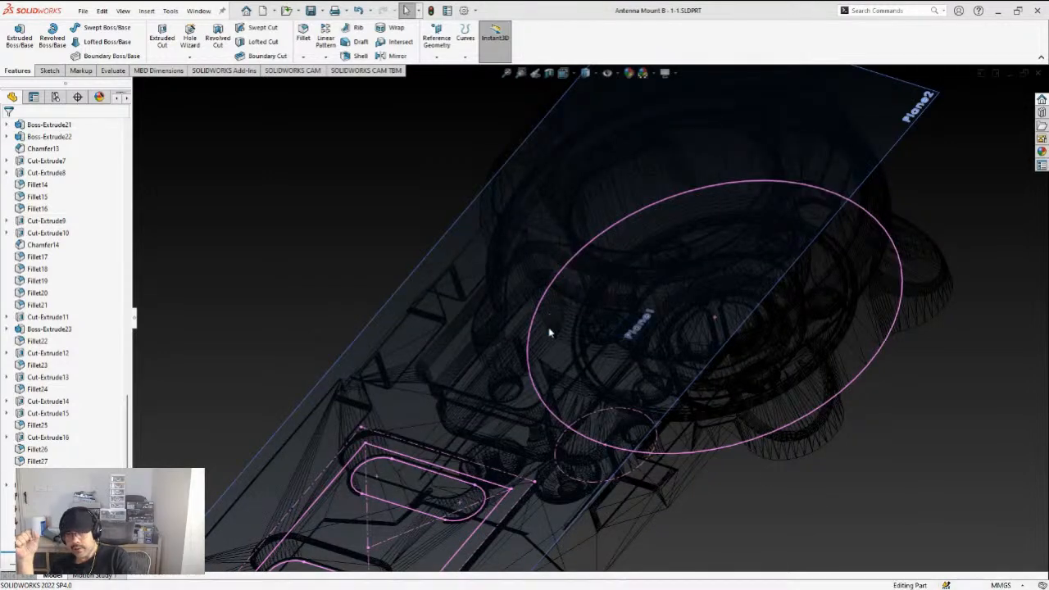
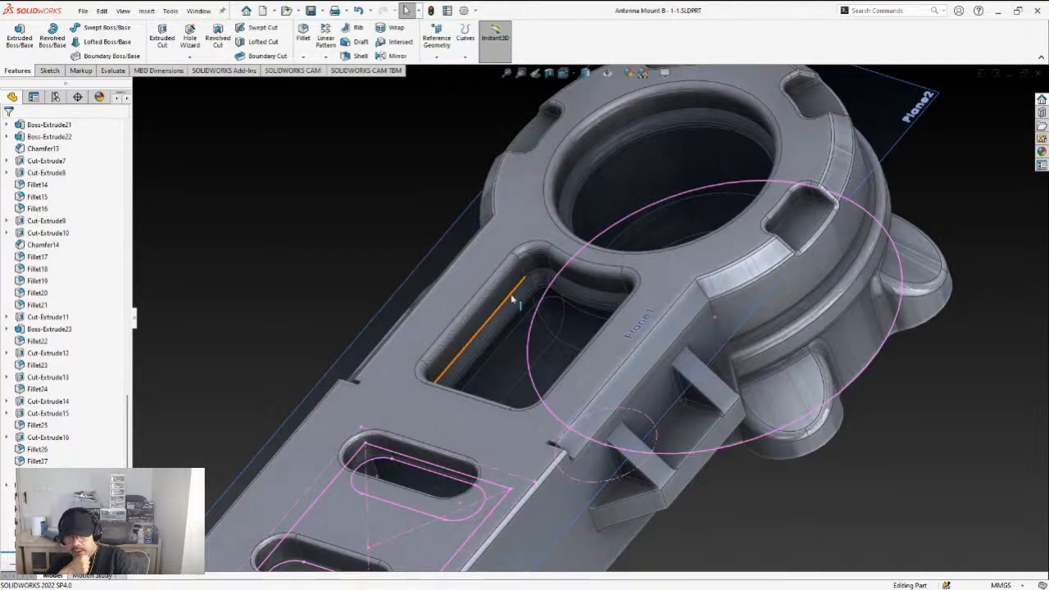
Examine the rectangular pocket's inner ledge on the underside and check which extrude feature forms it
{"action": "scroll", "coordinate": [503, 346], "scroll_direction": "down", "scroll_amount": 5}
{"action": "scroll", "coordinate": [537, 358], "scroll_direction": "up", "scroll_amount": 5}
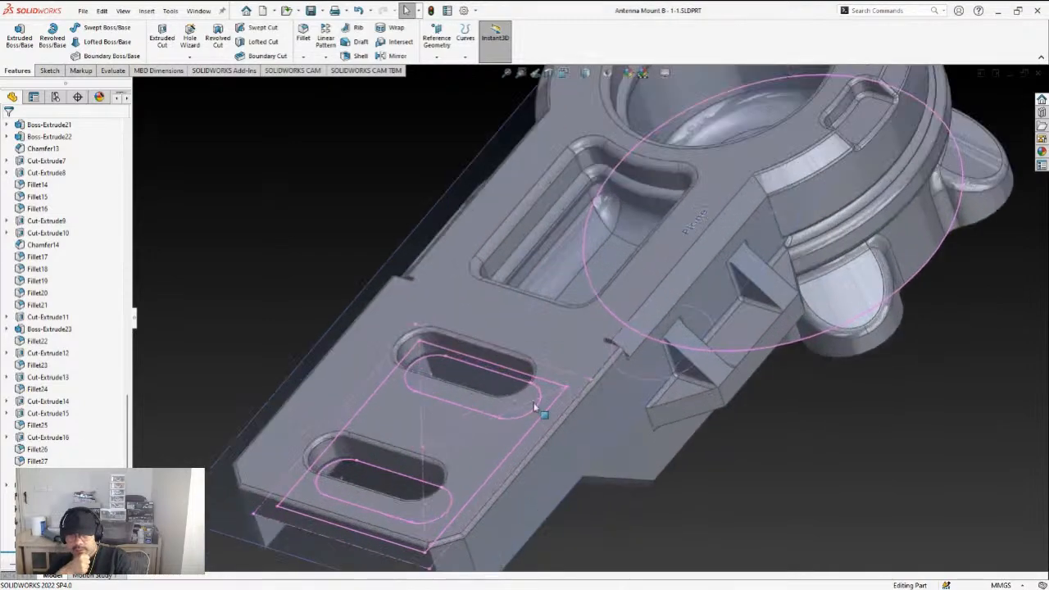
{"action": "scroll", "coordinate": [546, 346], "scroll_direction": "up", "scroll_amount": 8}
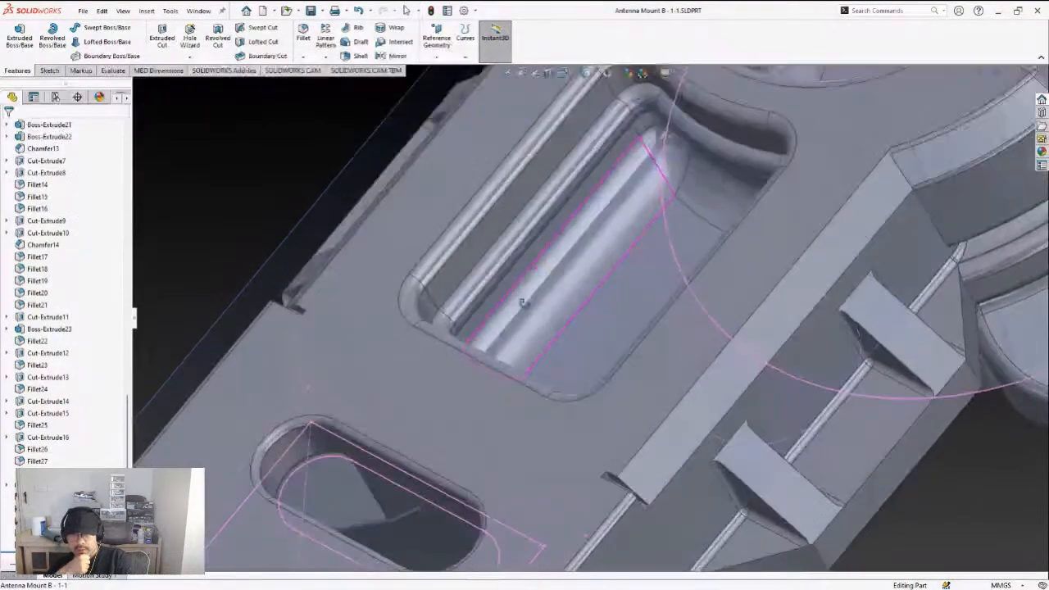
{"action": "scroll", "coordinate": [525, 307], "scroll_direction": "down", "scroll_amount": 3}
{"action": "middle_click_drag", "start_coordinate": [533, 317], "coordinate": [480, 253]}
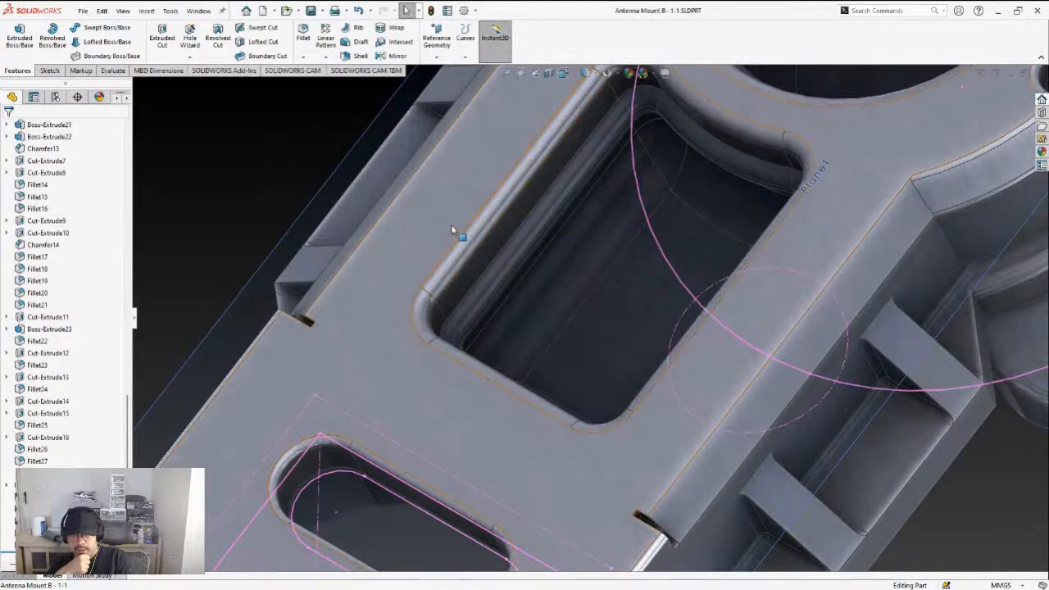
{"action": "left_click", "coordinate": [451, 230]}
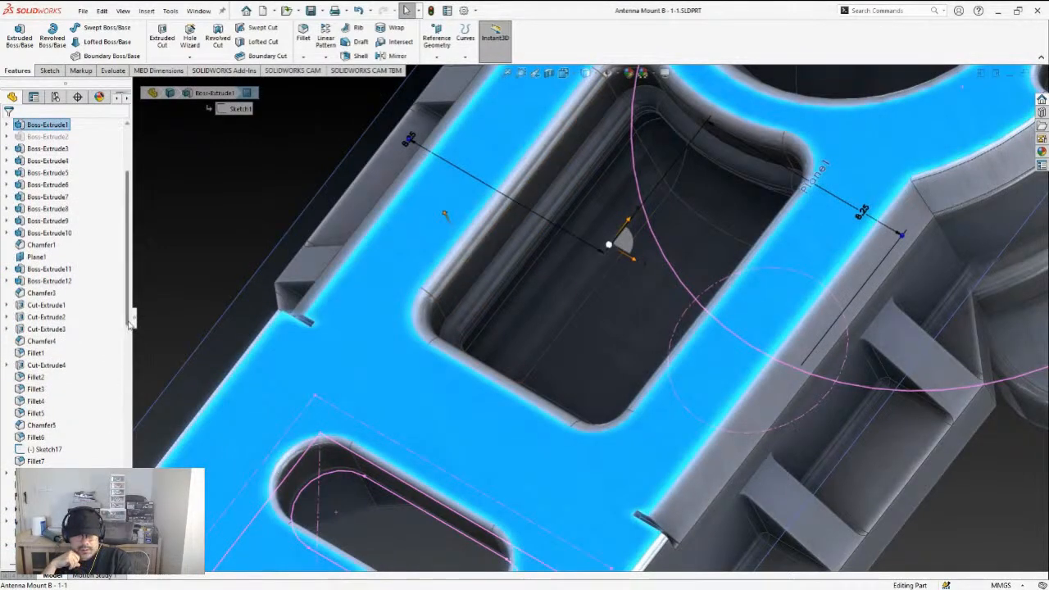
{"action": "scroll", "coordinate": [127, 379], "scroll_direction": "up", "scroll_amount": 5}
{"action": "scroll", "coordinate": [127, 379], "scroll_direction": "down", "scroll_amount": 8}
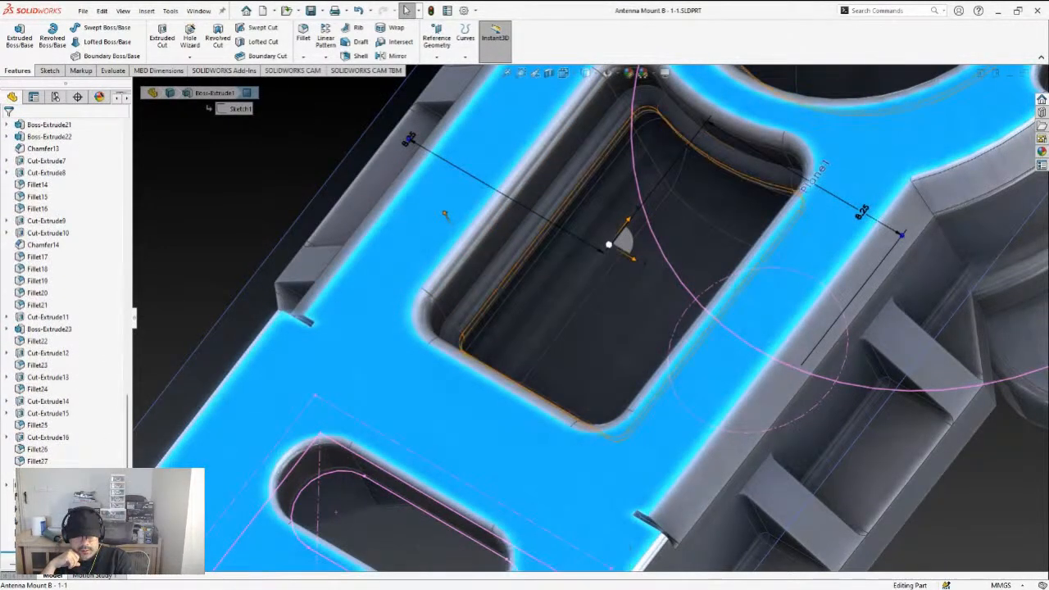
{"action": "left_click", "coordinate": [41, 438]}
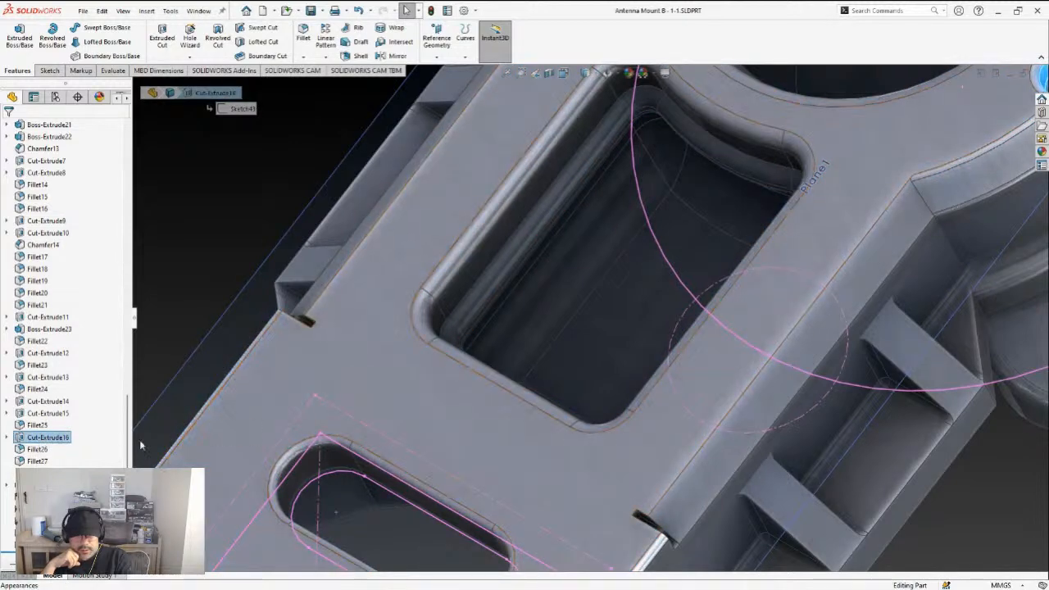
{"action": "left_click", "coordinate": [48, 485]}
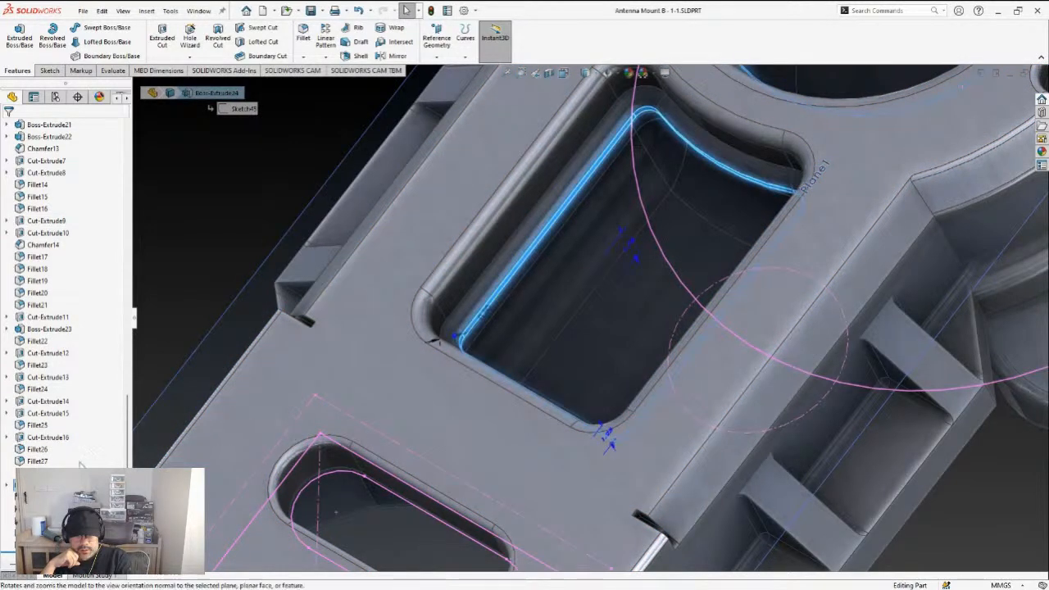
{"action": "scroll", "coordinate": [731, 250], "scroll_direction": "up", "scroll_amount": 3}
{"action": "scroll", "coordinate": [738, 238], "scroll_direction": "down", "scroll_amount": 2}
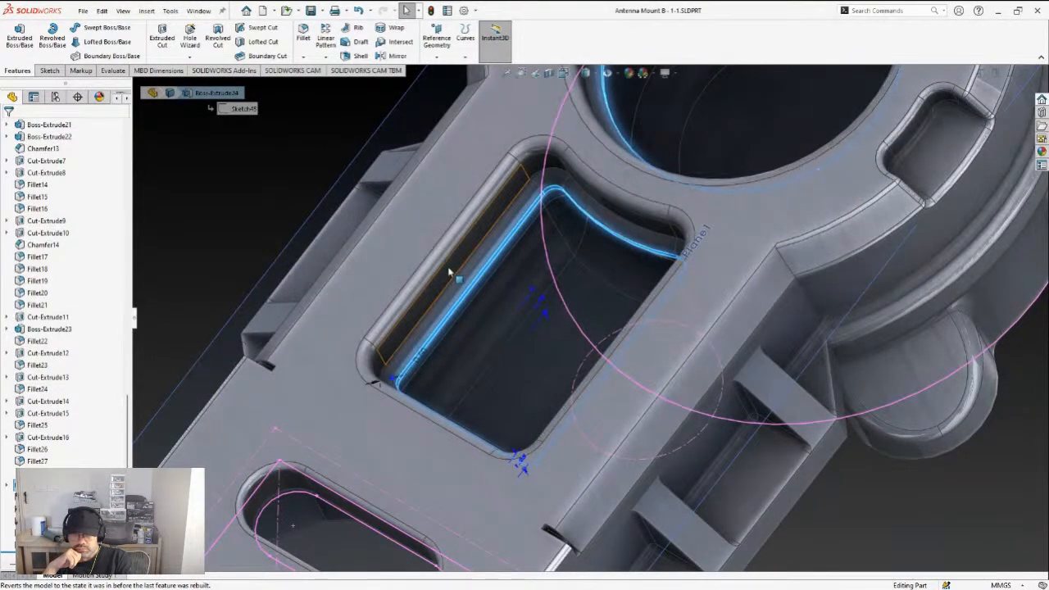
Copy all the round bore and rectangular pocket outlines from the sketch of the ledge's boss extrude, and exit that sketch
{"action": "right_click", "coordinate": [47, 485]}
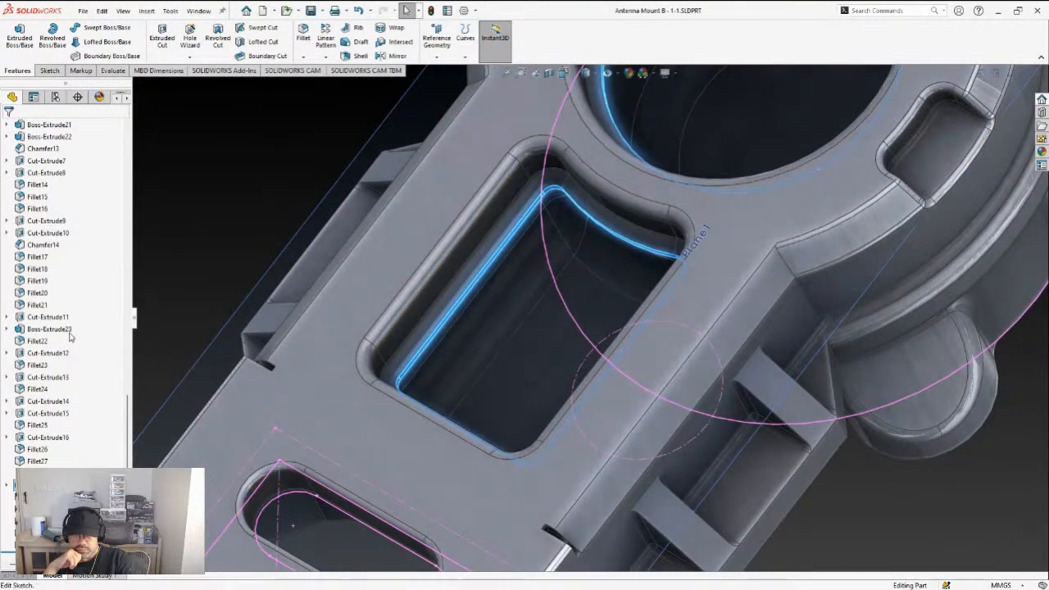
{"action": "left_click", "coordinate": [68, 332]}
{"action": "mouse_move", "coordinate": [295, 187]}
{"action": "left_mouse_down"}
{"action": "mouse_move", "coordinate": [730, 422]}
{"action": "mouse_move", "coordinate": [685, 443]}
{"action": "left_mouse_up"}
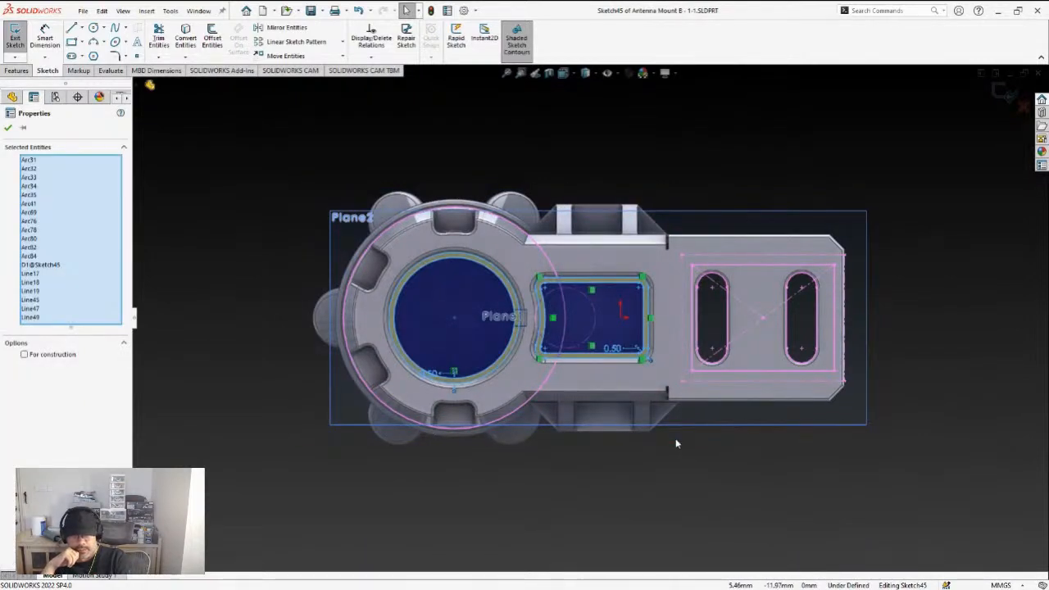
{"action": "key", "text": "Escape"}
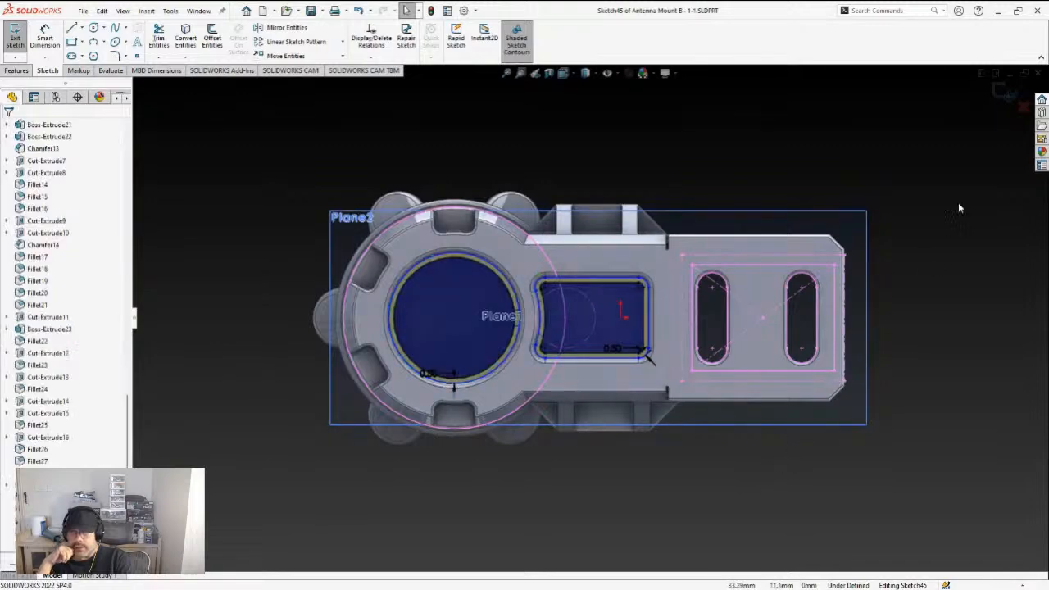
{"action": "left_click", "coordinate": [1010, 103]}
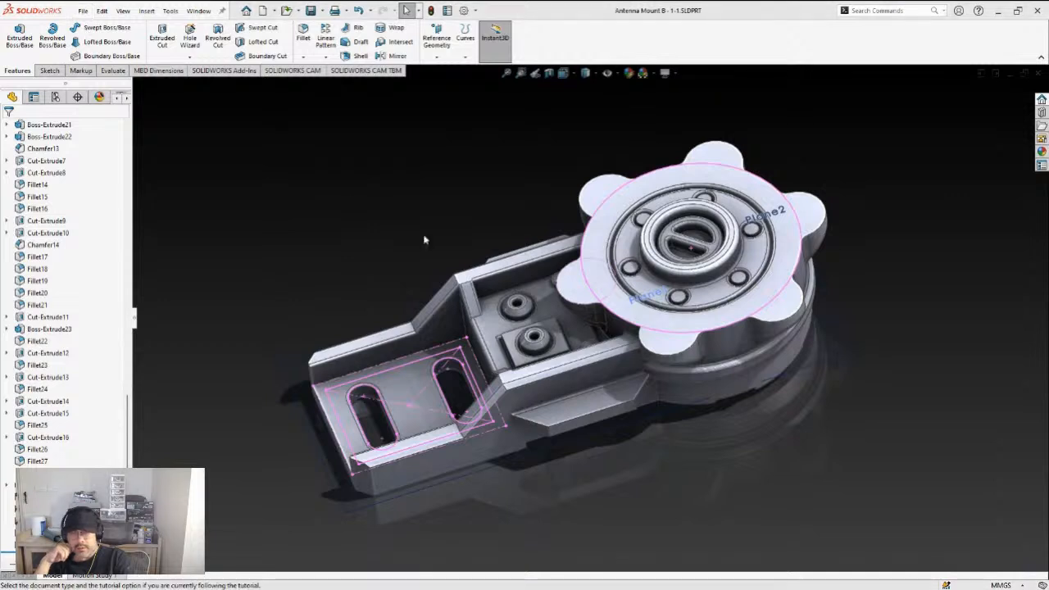
Create a new part and paste the copied bore and pocket outlines into a sketch on the Top Plane
{"action": "left_click", "coordinate": [428, 419]}
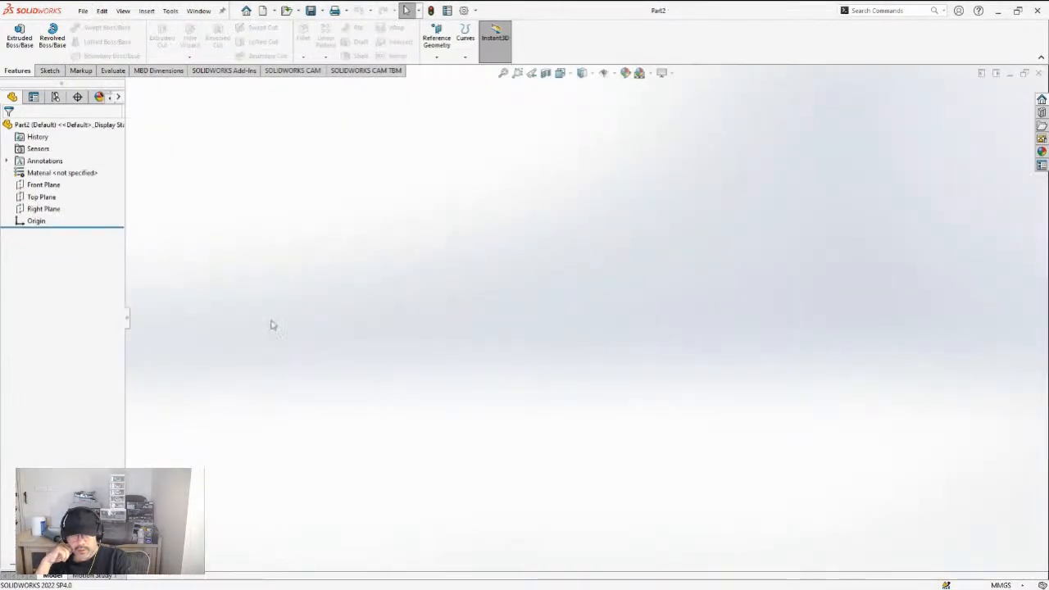
{"action": "left_click", "coordinate": [41, 197]}
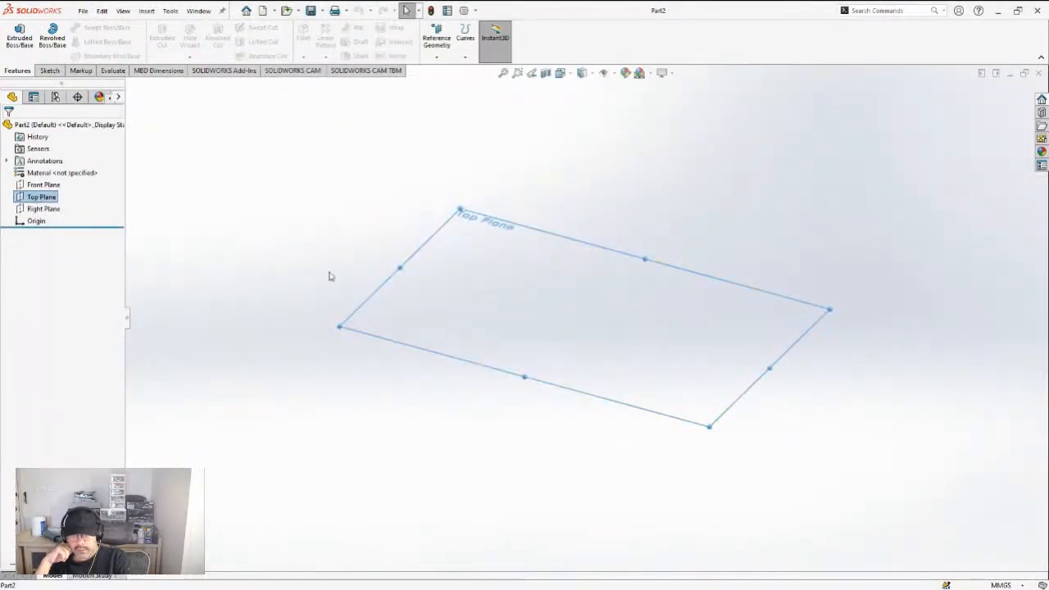
{"action": "left_click", "coordinate": [45, 72]}
{"action": "left_click", "coordinate": [15, 36]}
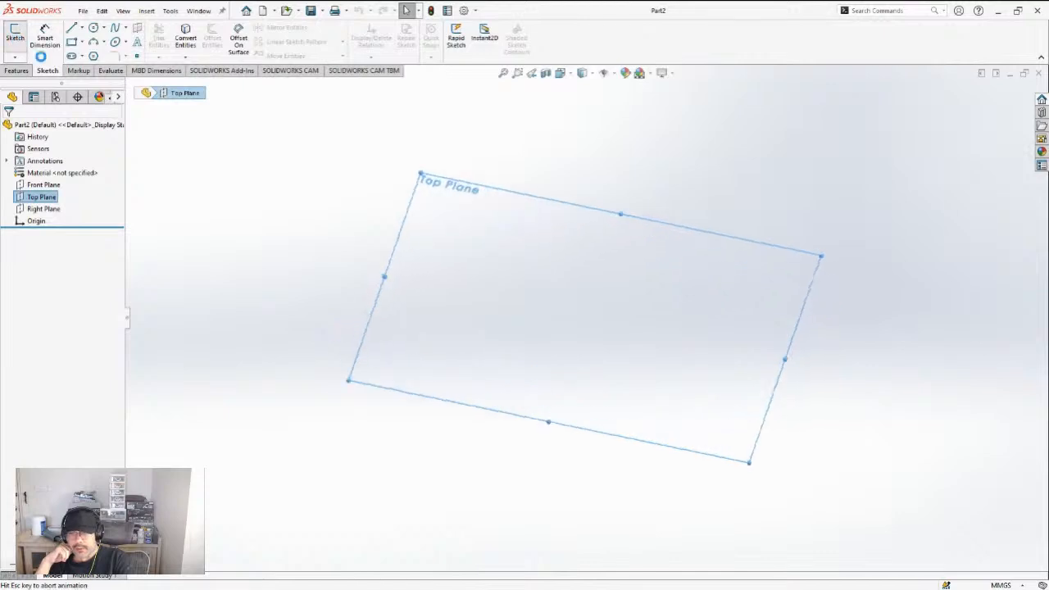
{"action": "key", "text": "ctrl+v"}
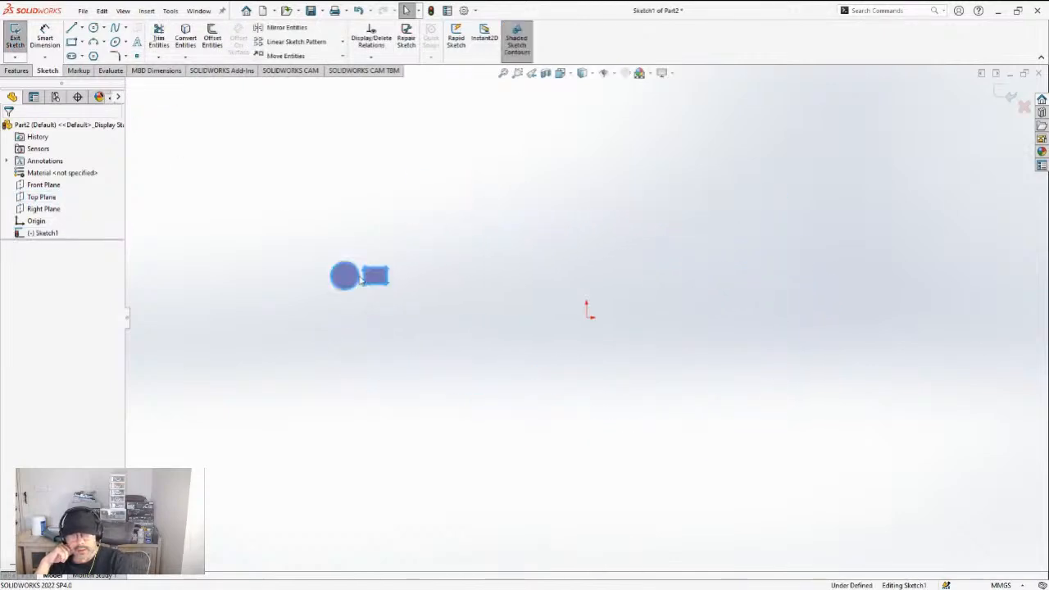
Move the pasted outlines so the concentric circles are centred on the origin, and cut the rectangular pocket outlines from the sketch
{"action": "scroll", "coordinate": [405, 304], "scroll_direction": "down", "scroll_amount": 5}
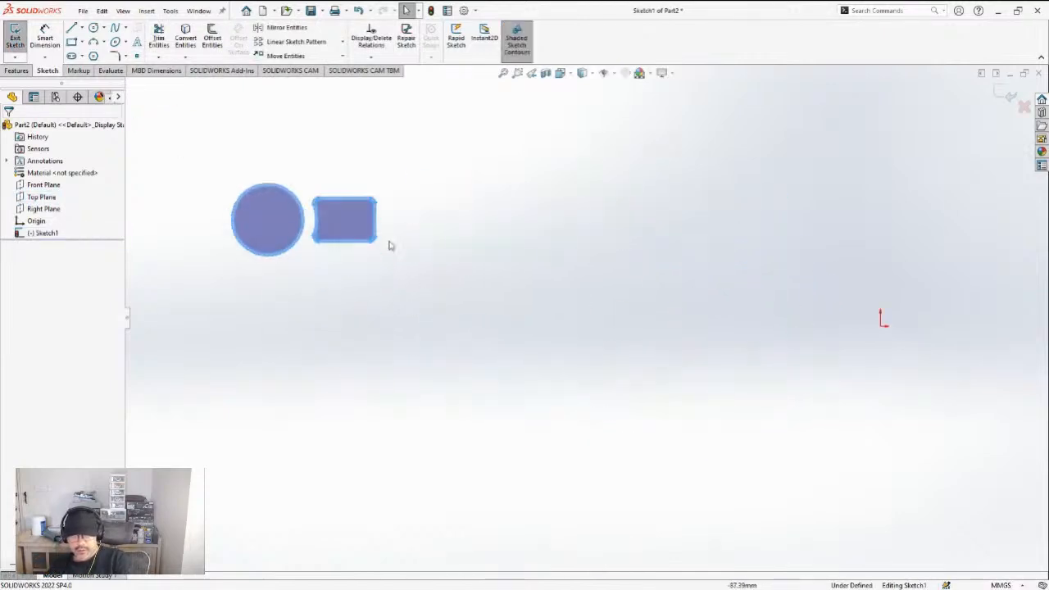
{"action": "left_click_drag", "start_coordinate": [198, 162], "coordinate": [407, 303]}
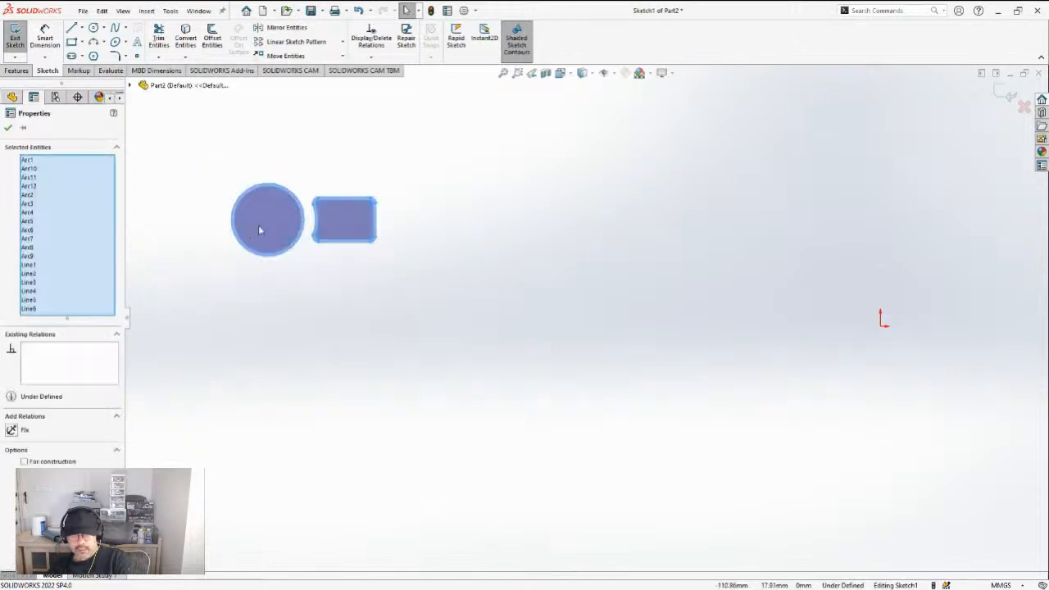
{"action": "left_click_drag", "start_coordinate": [267, 223], "coordinate": [883, 328]}
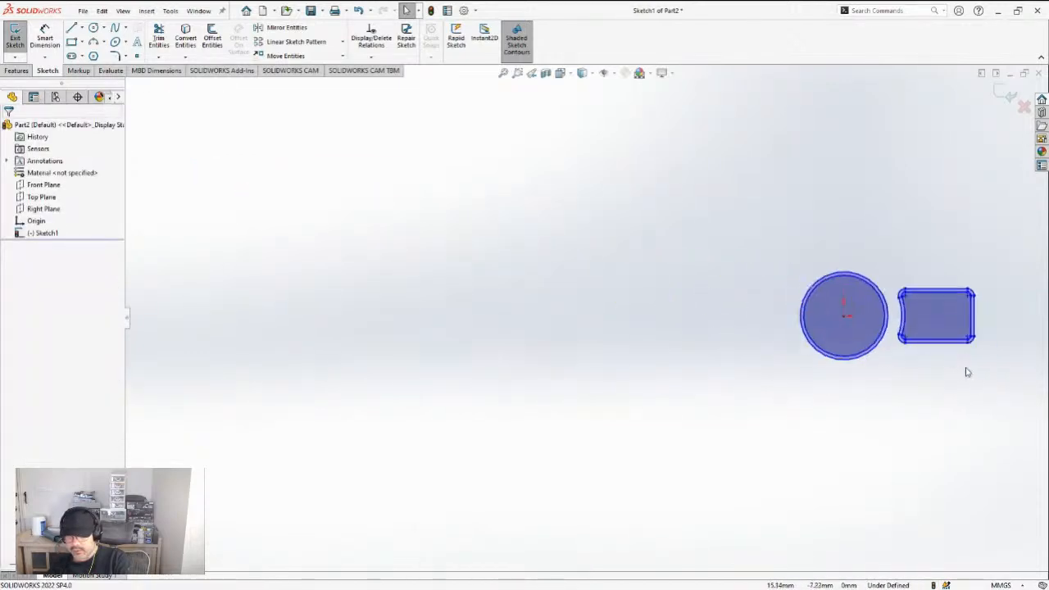
{"action": "key", "text": "f"}
{"action": "left_click_drag", "start_coordinate": [653, 114], "coordinate": [904, 337]}
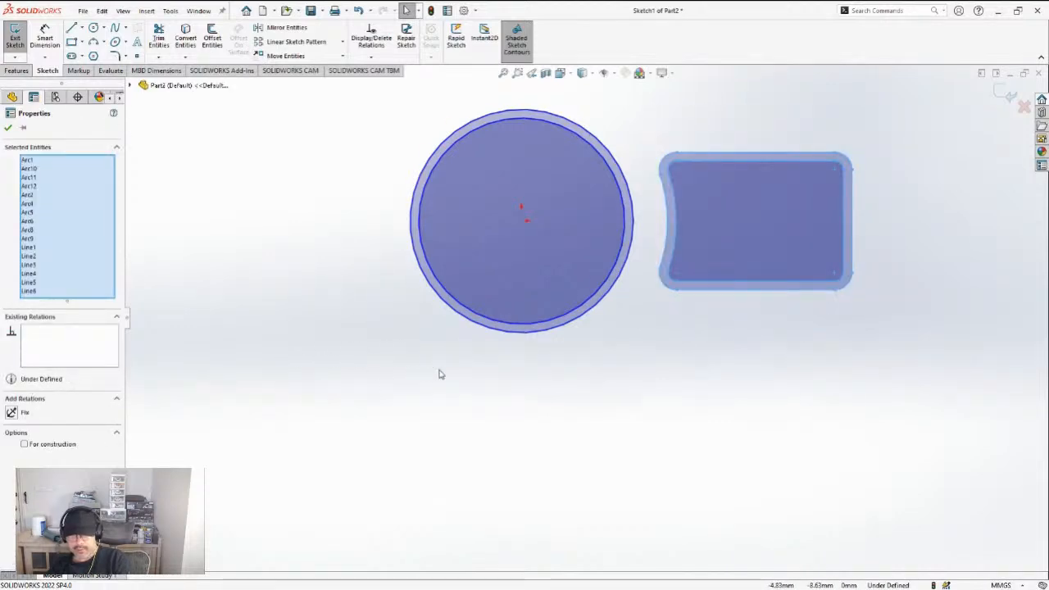
{"action": "key", "text": "Delete"}
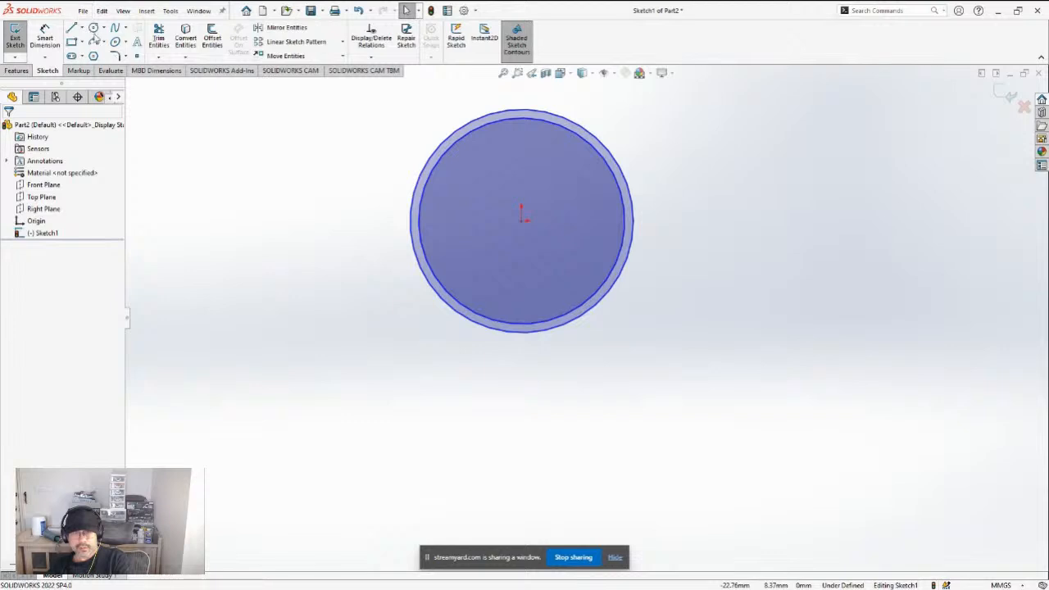
Create another new part and paste the cut pocket outlines into a sketch on its Top Plane
{"action": "left_click", "coordinate": [420, 426]}
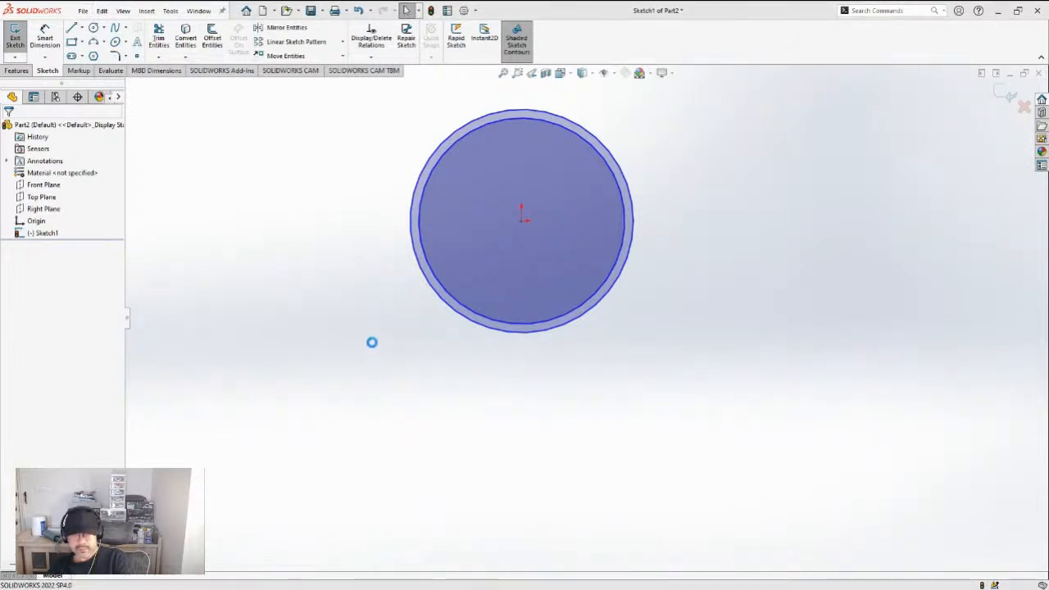
{"action": "left_click", "coordinate": [40, 197]}
{"action": "left_click", "coordinate": [15, 38]}
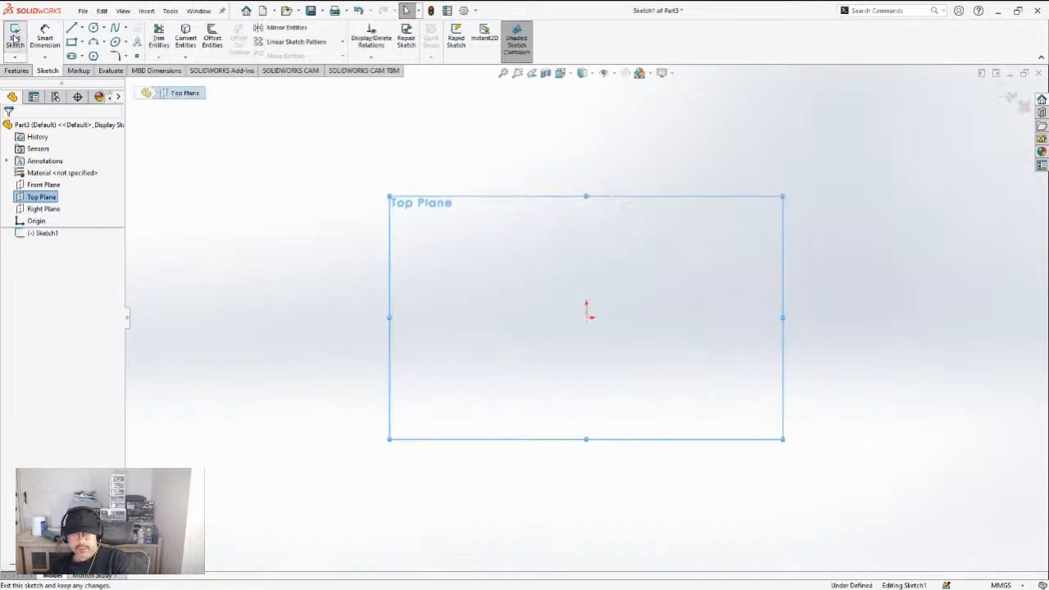
{"action": "left_click", "coordinate": [525, 331]}
{"action": "scroll", "coordinate": [559, 328], "scroll_direction": "down", "scroll_amount": 3}
{"action": "key", "text": "ctrl+v"}
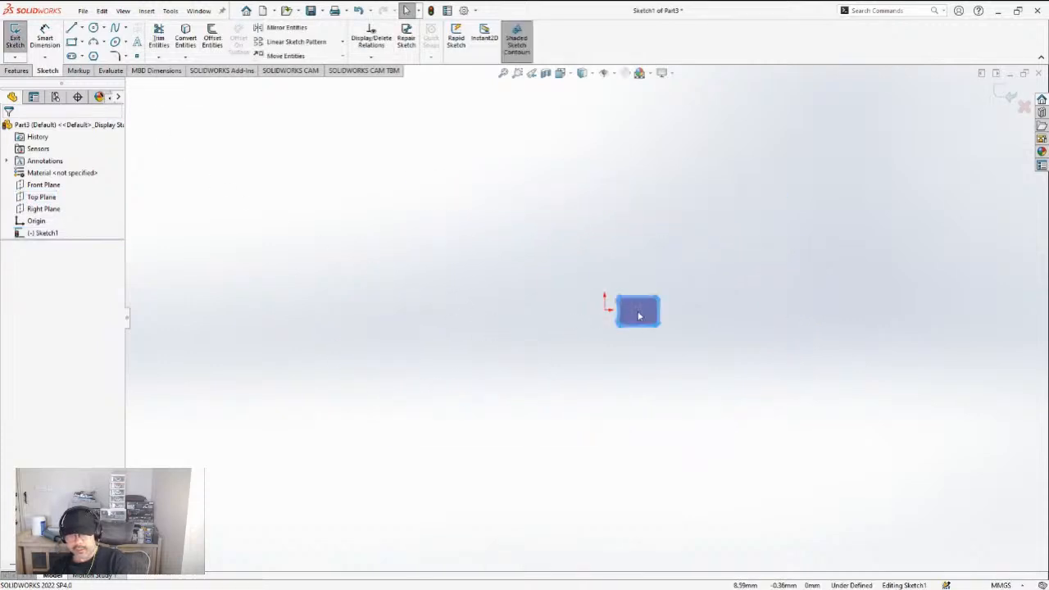
Draw construction lines between the pocket outline's corner-arc centres, meeting at the diagonal's midpoint, and move the whole outline so that midpoint lies on the origin
{"action": "scroll", "coordinate": [640, 316], "scroll_direction": "down", "scroll_amount": 5}
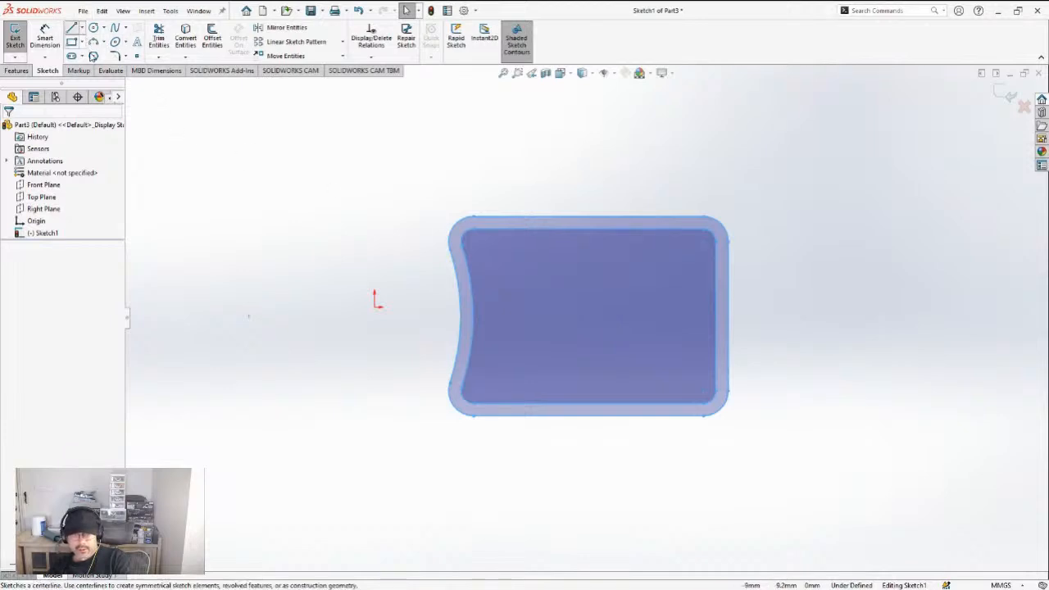
{"action": "left_click", "coordinate": [72, 27]}
{"action": "left_click", "coordinate": [473, 240]}
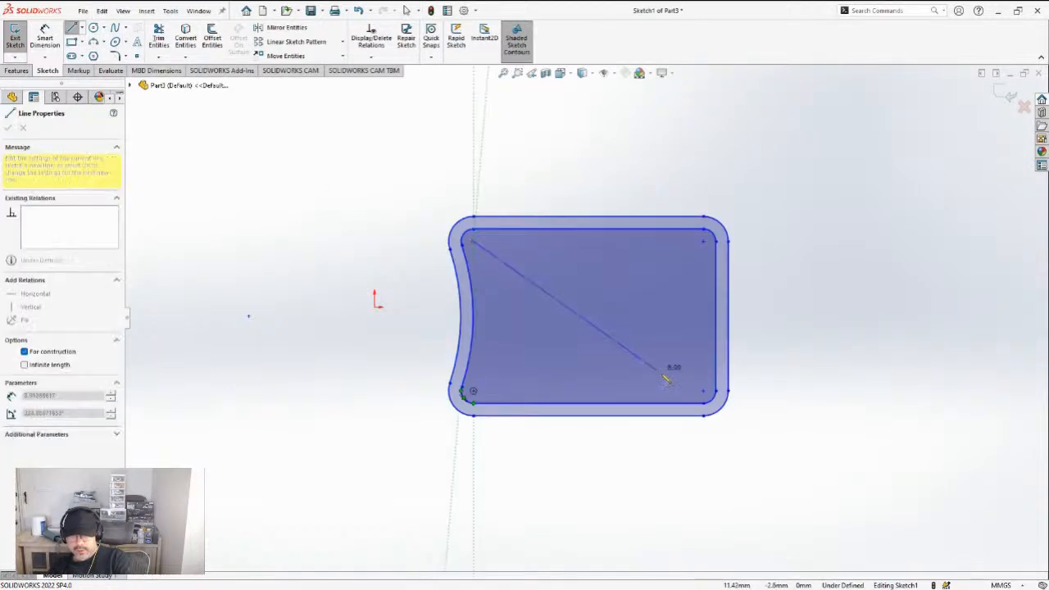
{"action": "left_click", "coordinate": [704, 392]}
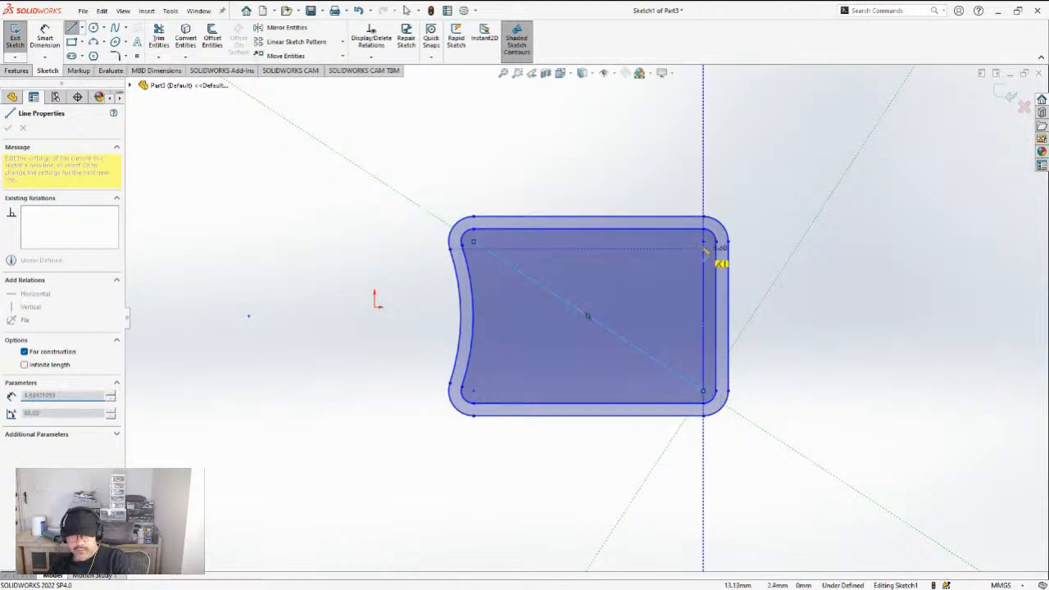
{"action": "left_click", "coordinate": [703, 241]}
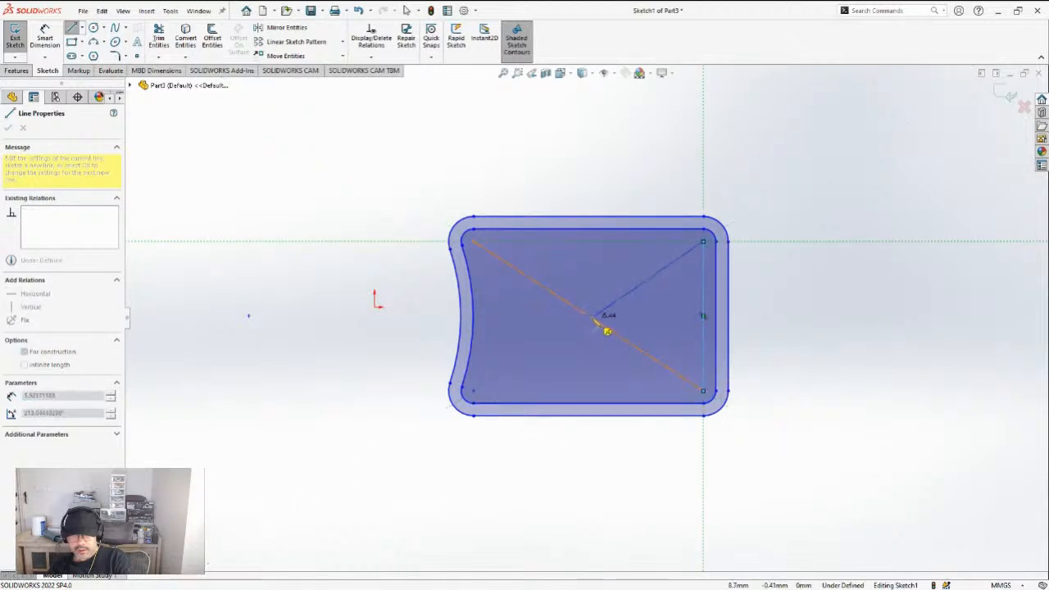
{"action": "key", "text": "Escape"}
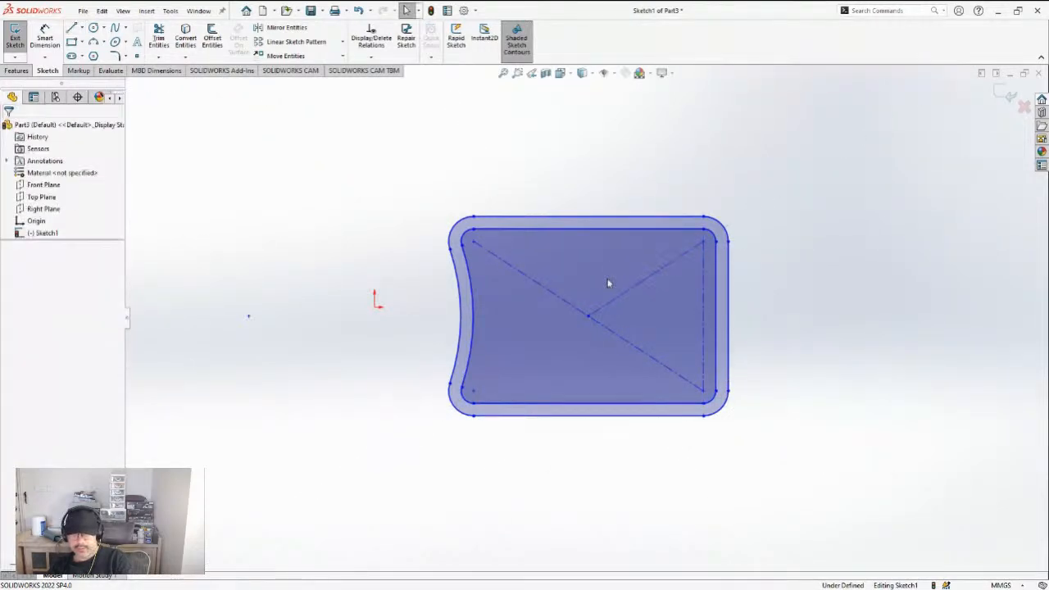
{"action": "mouse_move", "coordinate": [416, 184]}
{"action": "left_mouse_down"}
{"action": "mouse_move", "coordinate": [569, 334]}
{"action": "mouse_move", "coordinate": [750, 469]}
{"action": "left_mouse_up"}
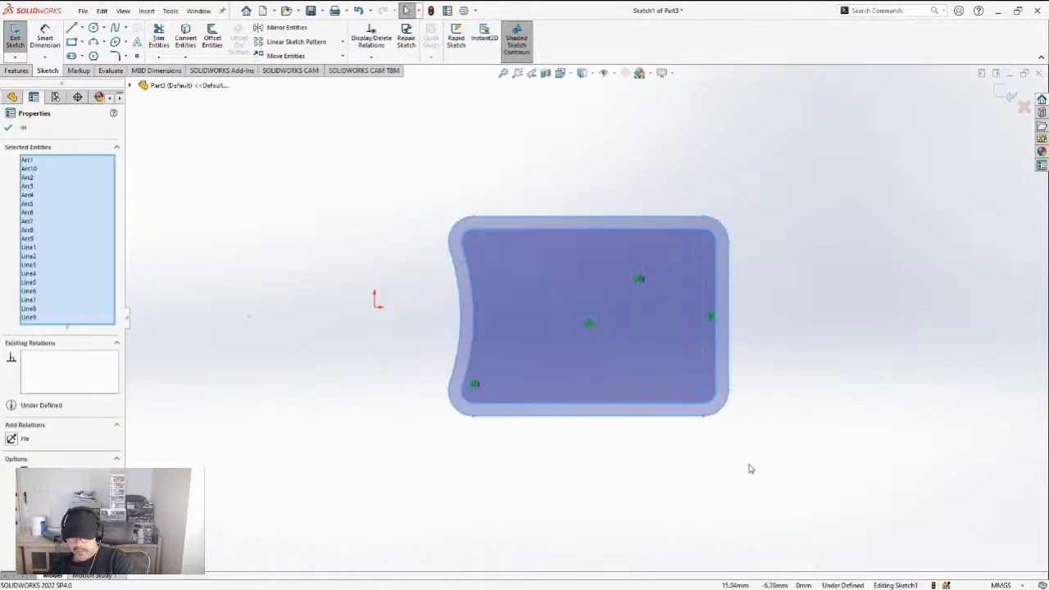
{"action": "left_click_drag", "start_coordinate": [587, 320], "coordinate": [374, 305]}
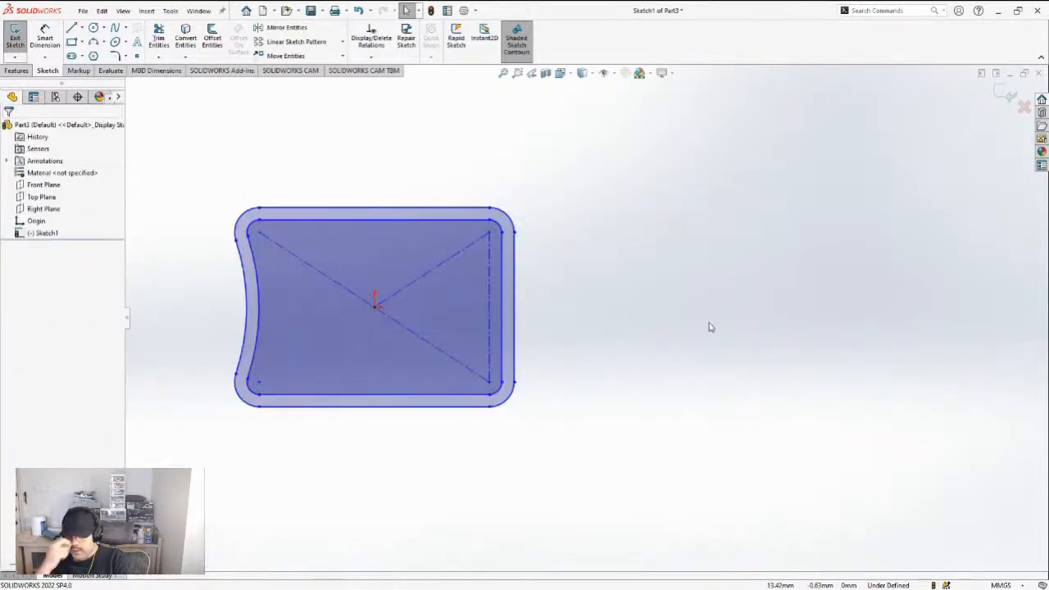
Switch to the Main Body 2 assembly and examine the turret, antenna mount and surrounding body from several angles
{"action": "key", "text": "ctrl+Tab"}
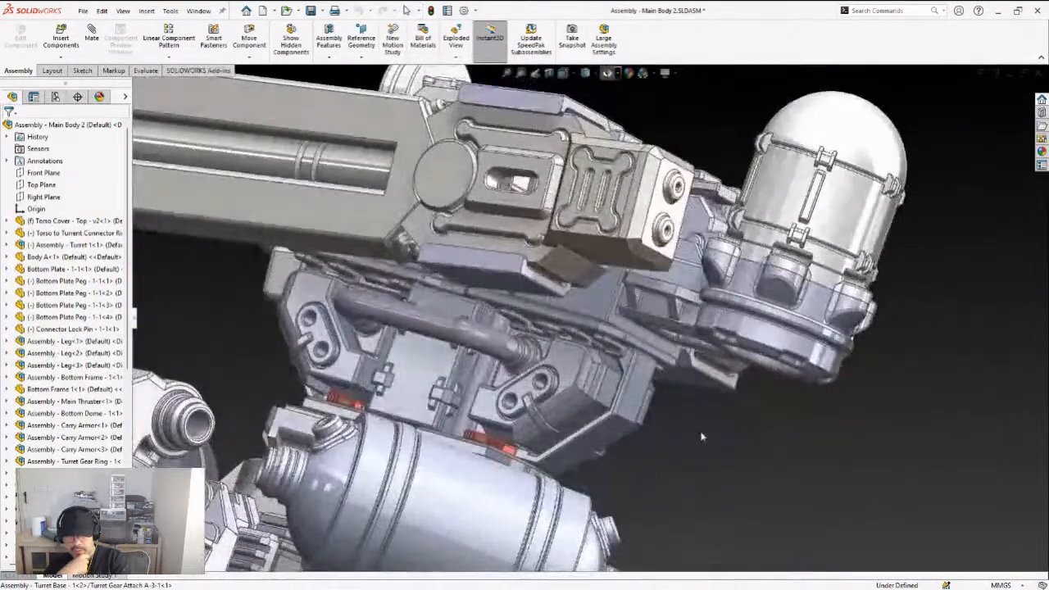
{"action": "middle_click_drag", "start_coordinate": [701, 436], "coordinate": [610, 534]}
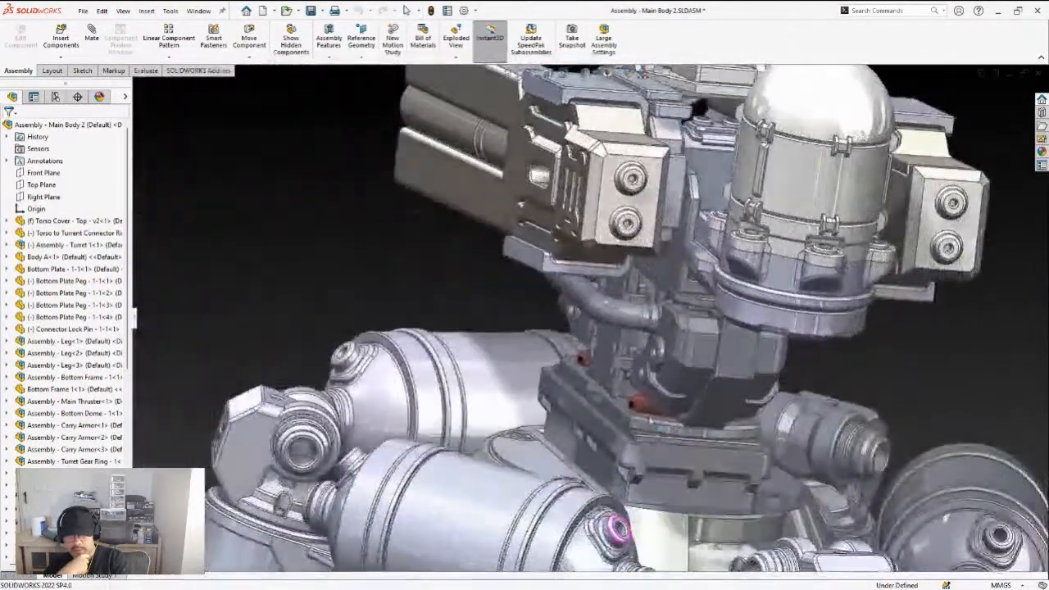
{"action": "scroll", "coordinate": [655, 419], "scroll_direction": "down", "scroll_amount": 3}
{"action": "scroll", "coordinate": [612, 388], "scroll_direction": "up", "scroll_amount": 3}
{"action": "middle_click_drag", "start_coordinate": [613, 390], "coordinate": [728, 351]}
{"action": "scroll", "coordinate": [729, 351], "scroll_direction": "up", "scroll_amount": 3}
{"action": "scroll", "coordinate": [678, 331], "scroll_direction": "down", "scroll_amount": 1}
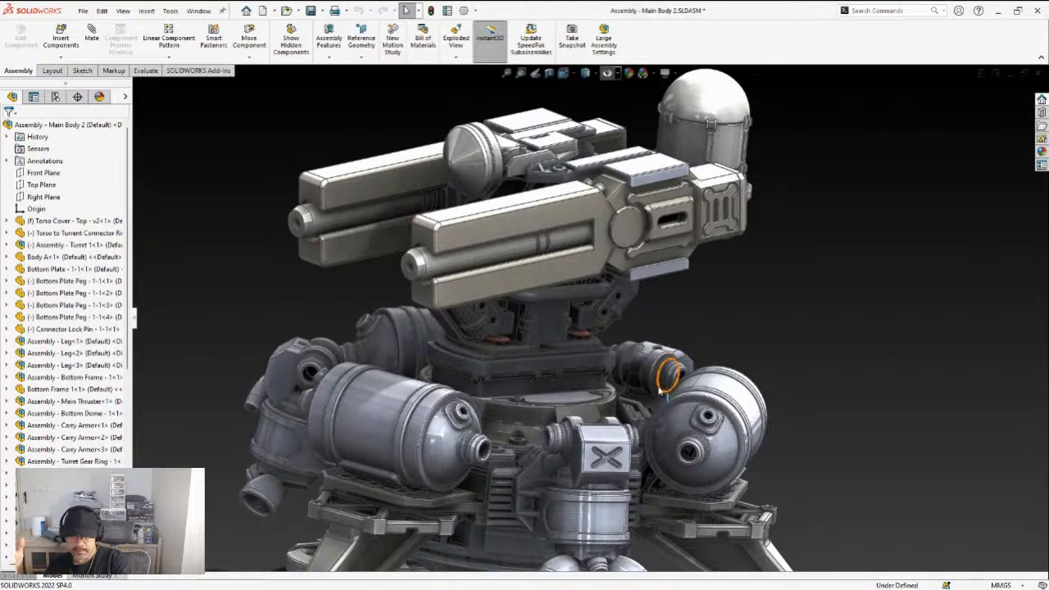
Examine the turret, twin guns and surrounding body of the robot assembly from several distances and angles
{"action": "scroll", "coordinate": [608, 267], "scroll_direction": "up", "scroll_amount": 2}
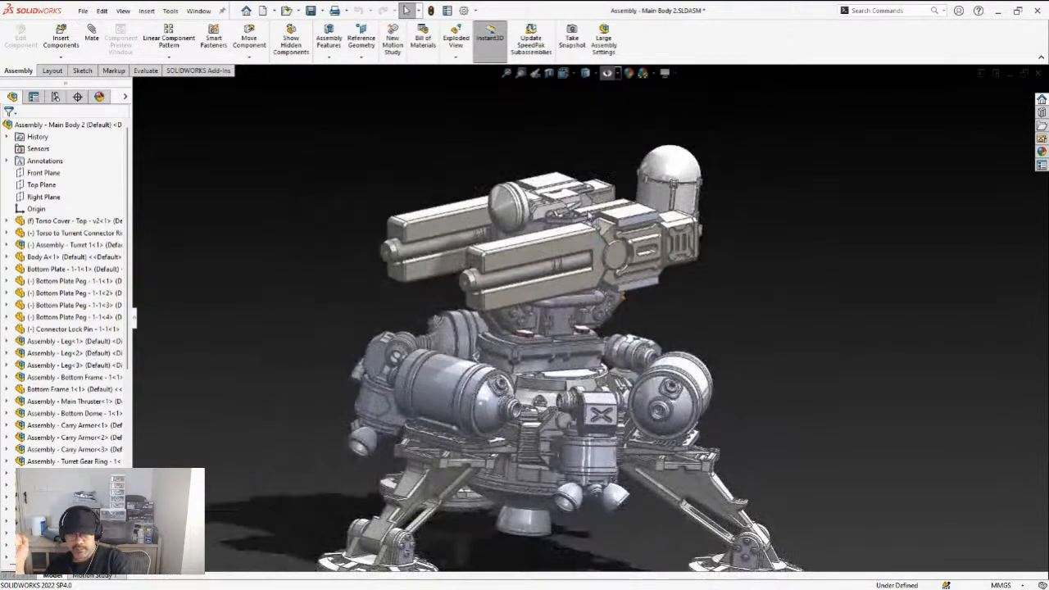
{"action": "scroll", "coordinate": [584, 213], "scroll_direction": "down", "scroll_amount": 2}
{"action": "middle_click_drag", "start_coordinate": [567, 310], "coordinate": [475, 367]}
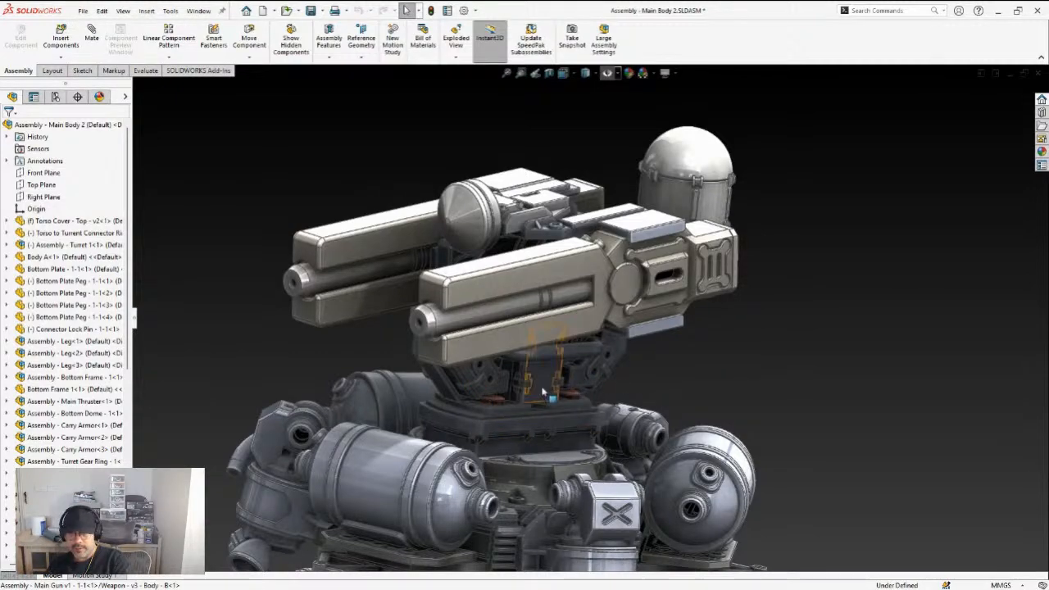
{"action": "middle_click_drag", "start_coordinate": [542, 391], "coordinate": [539, 400]}
{"action": "scroll", "coordinate": [539, 400], "scroll_direction": "up", "scroll_amount": 6}
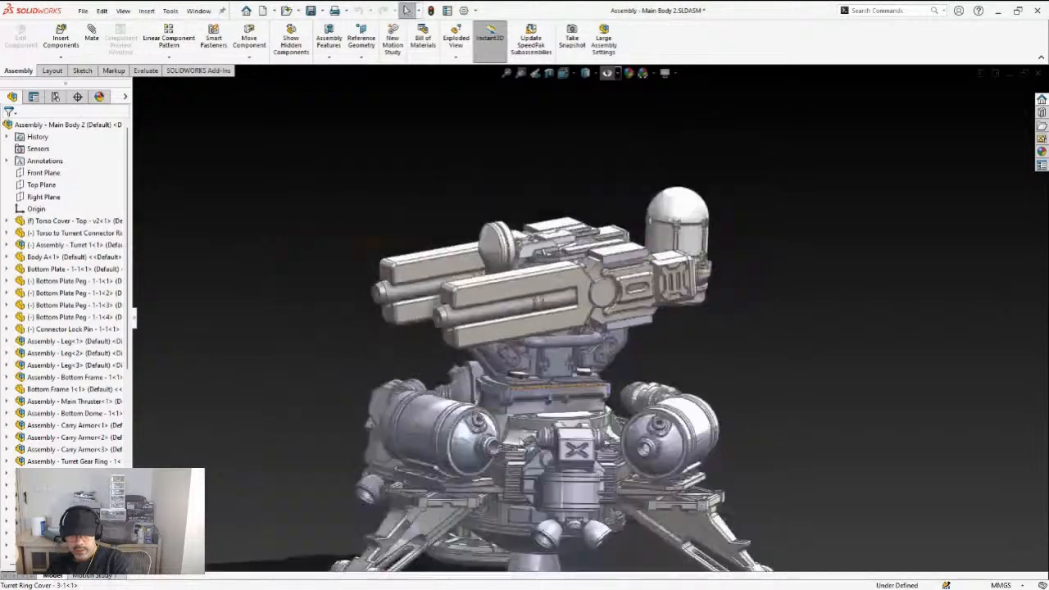
{"action": "scroll", "coordinate": [525, 464], "scroll_direction": "down", "scroll_amount": 3}
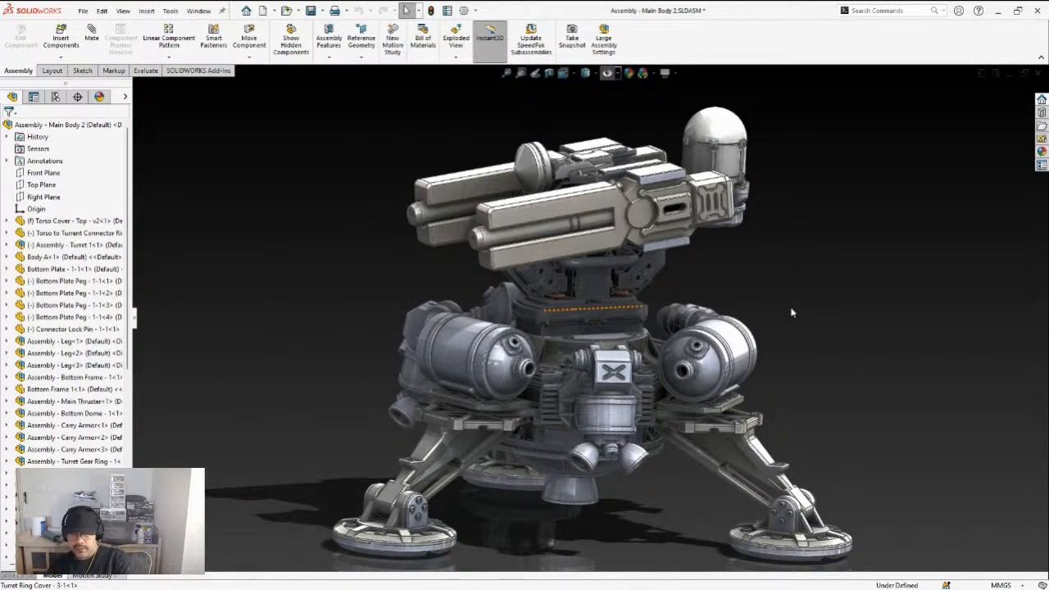
{"action": "middle_click_drag", "start_coordinate": [796, 297], "coordinate": [681, 240]}
Tilt the twin main guns so their barrels point upward
{"action": "scroll", "coordinate": [681, 238], "scroll_direction": "down", "scroll_amount": 3}
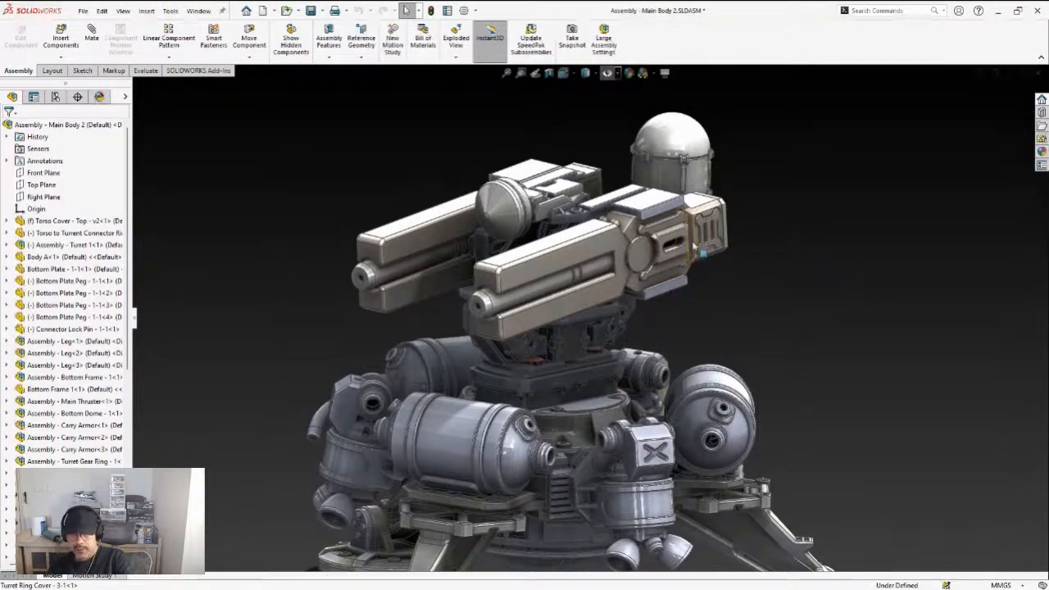
{"action": "left_click_drag", "start_coordinate": [623, 244], "coordinate": [619, 227]}
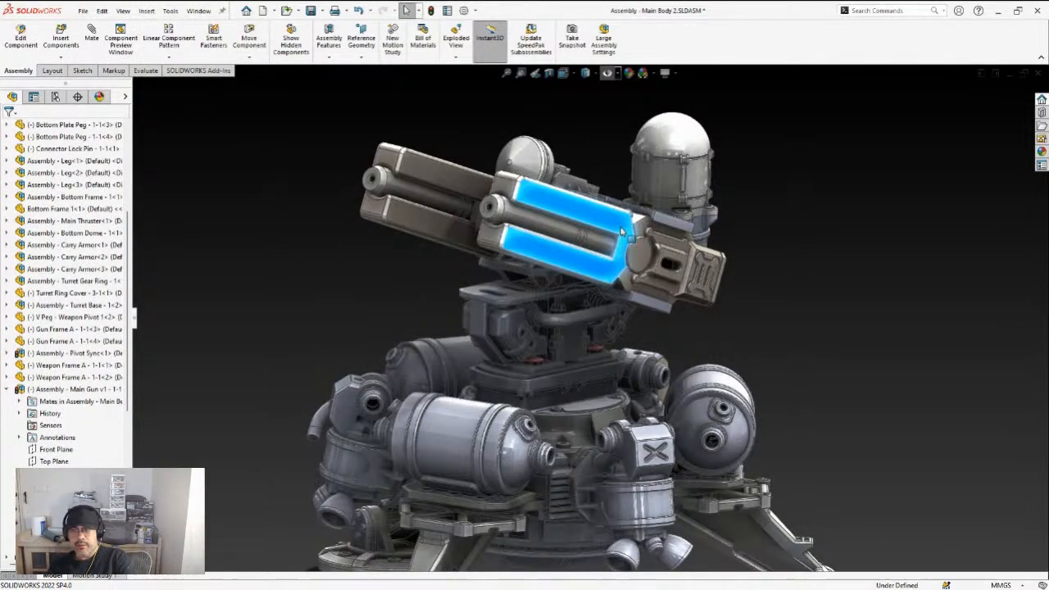
{"action": "left_click", "coordinate": [686, 333]}
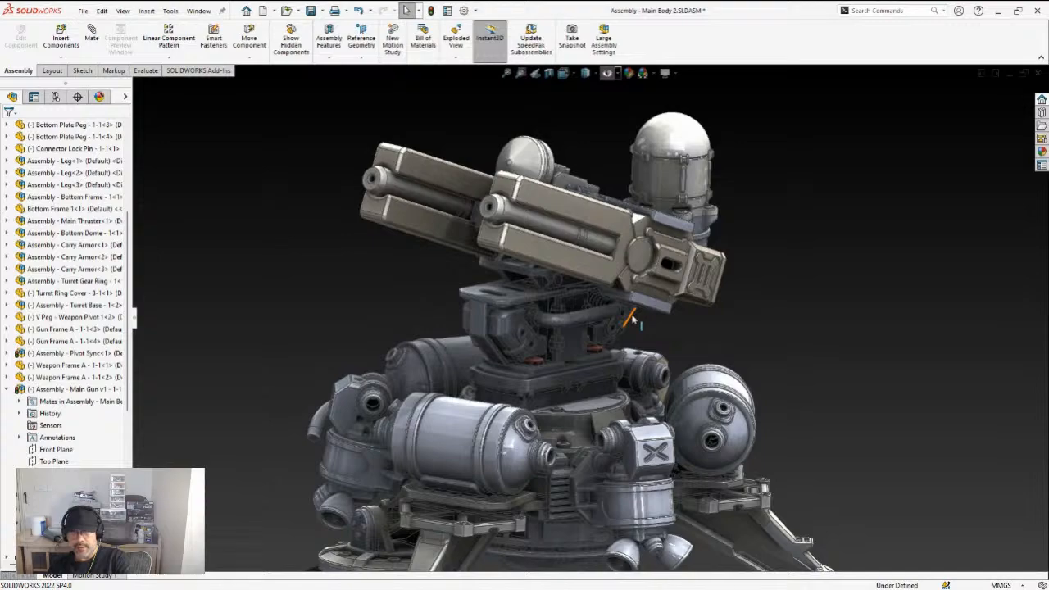
Examine the raised guns, turret supports and antenna area of the assembly from the front and both sides
{"action": "middle_click_drag", "start_coordinate": [391, 298], "coordinate": [528, 290]}
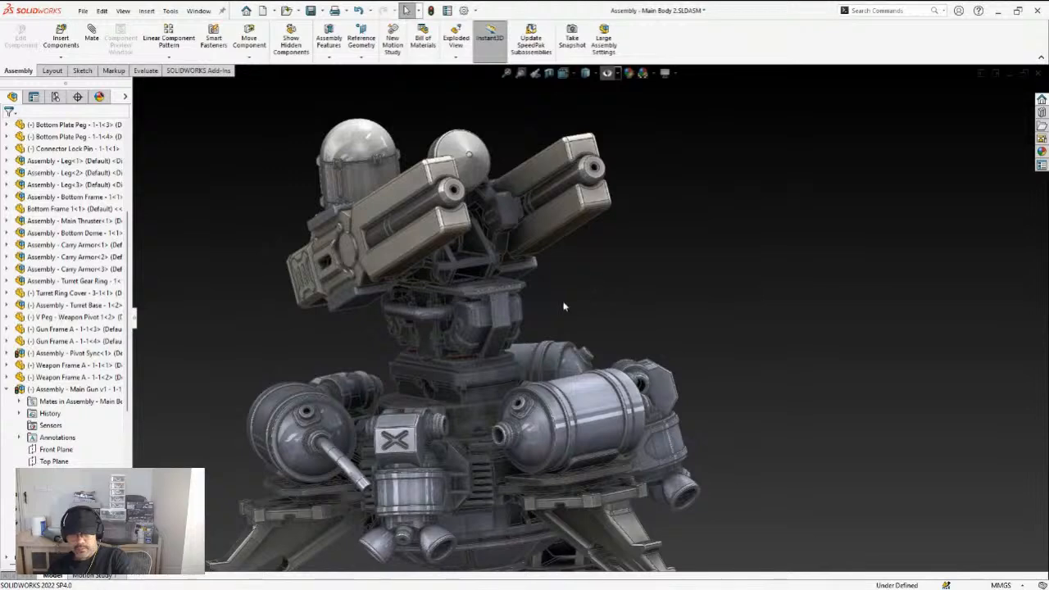
{"action": "scroll", "coordinate": [385, 351], "scroll_direction": "down", "scroll_amount": 3}
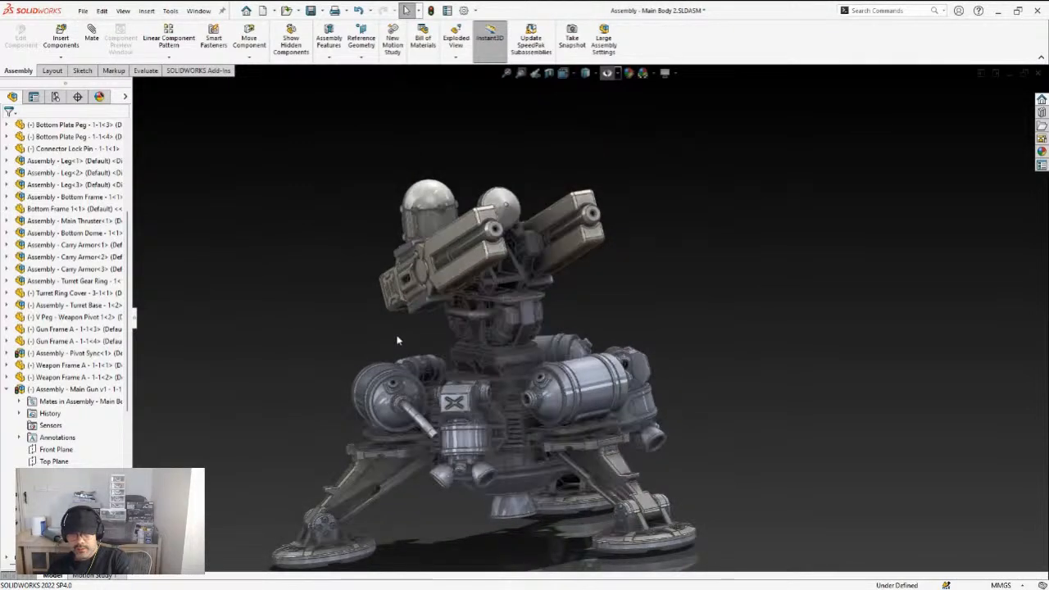
{"action": "scroll", "coordinate": [521, 343], "scroll_direction": "up", "scroll_amount": 5}
{"action": "scroll", "coordinate": [521, 343], "scroll_direction": "down", "scroll_amount": 1}
{"action": "scroll", "coordinate": [602, 261], "scroll_direction": "up", "scroll_amount": 1}
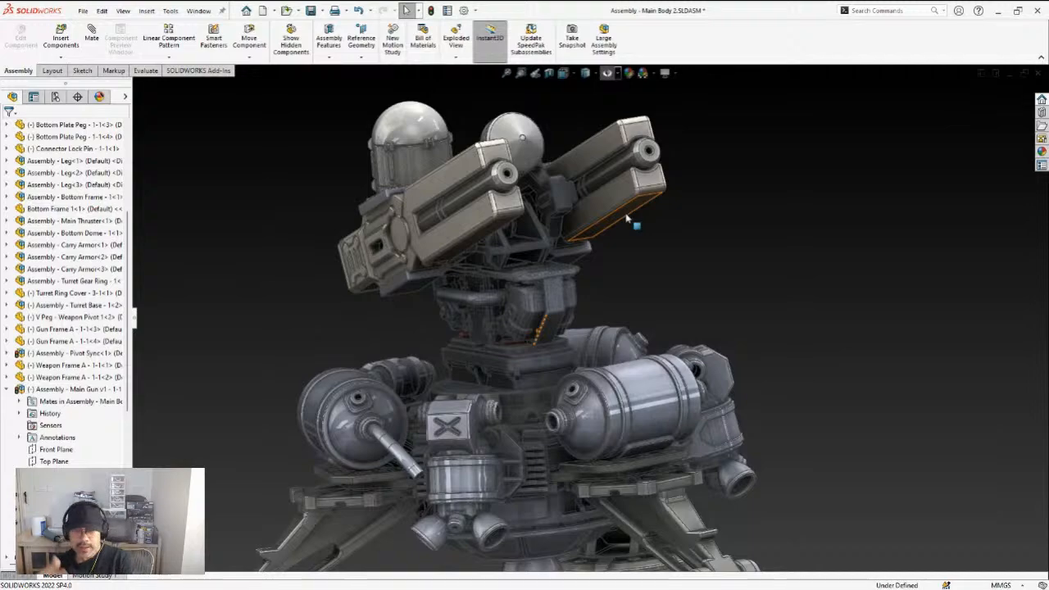
{"action": "scroll", "coordinate": [577, 288], "scroll_direction": "up", "scroll_amount": 3}
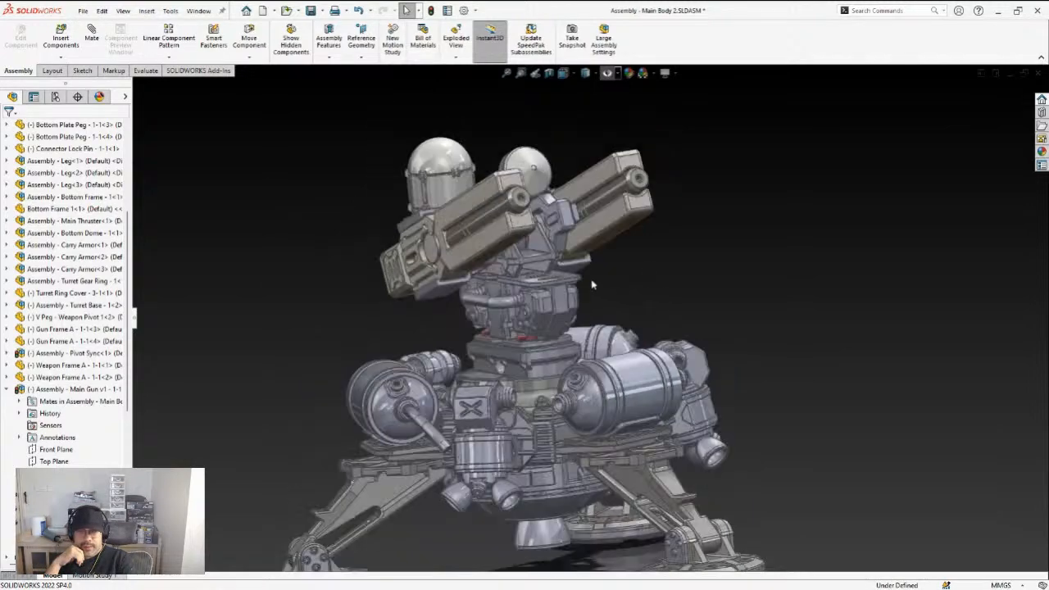
{"action": "middle_click_drag", "start_coordinate": [578, 288], "coordinate": [496, 304]}
{"action": "scroll", "coordinate": [587, 259], "scroll_direction": "up", "scroll_amount": 2}
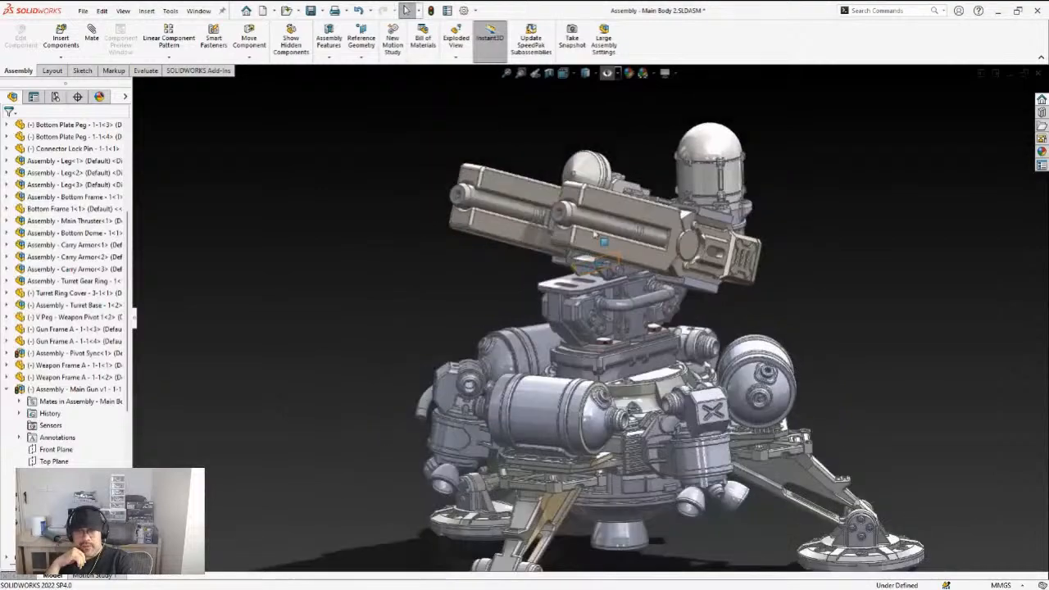
{"action": "scroll", "coordinate": [606, 234], "scroll_direction": "down", "scroll_amount": 3}
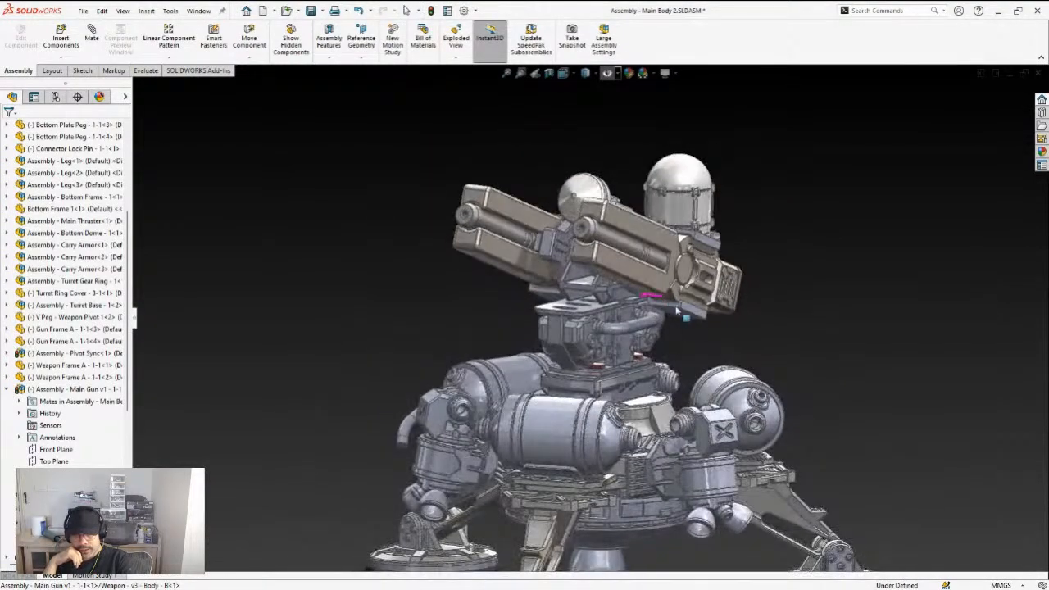
{"action": "scroll", "coordinate": [685, 310], "scroll_direction": "down", "scroll_amount": 2}
{"action": "scroll", "coordinate": [689, 291], "scroll_direction": "up", "scroll_amount": 3}
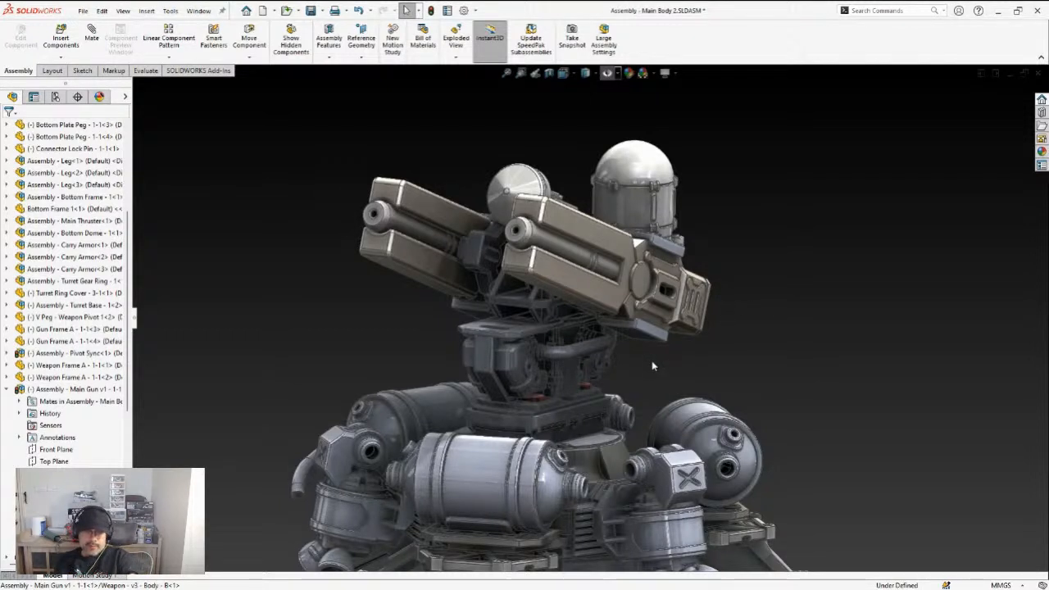
{"action": "scroll", "coordinate": [647, 359], "scroll_direction": "down", "scroll_amount": 1}
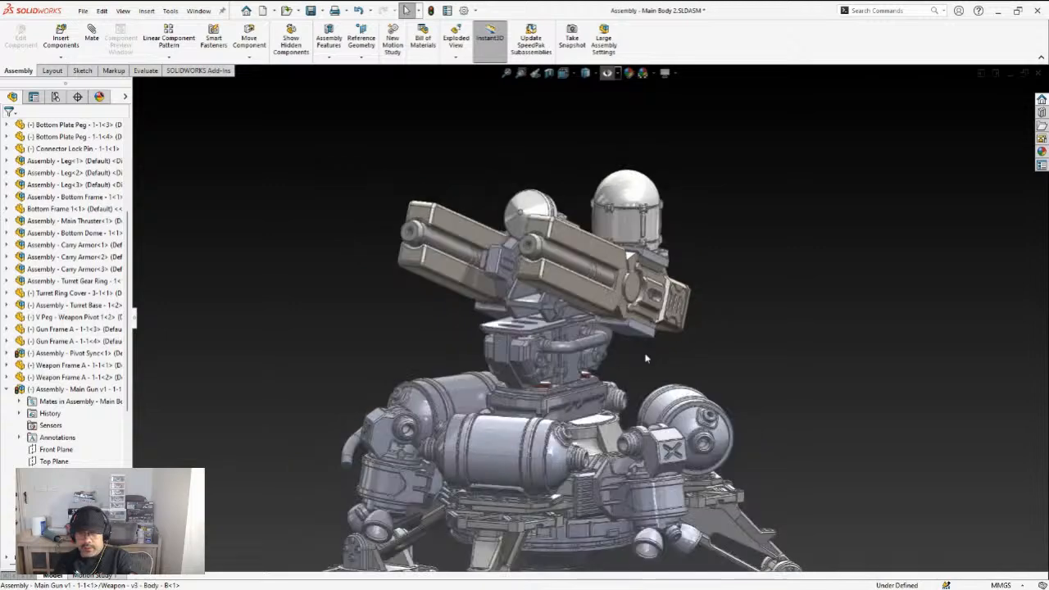
{"action": "scroll", "coordinate": [615, 348], "scroll_direction": "down", "scroll_amount": 2}
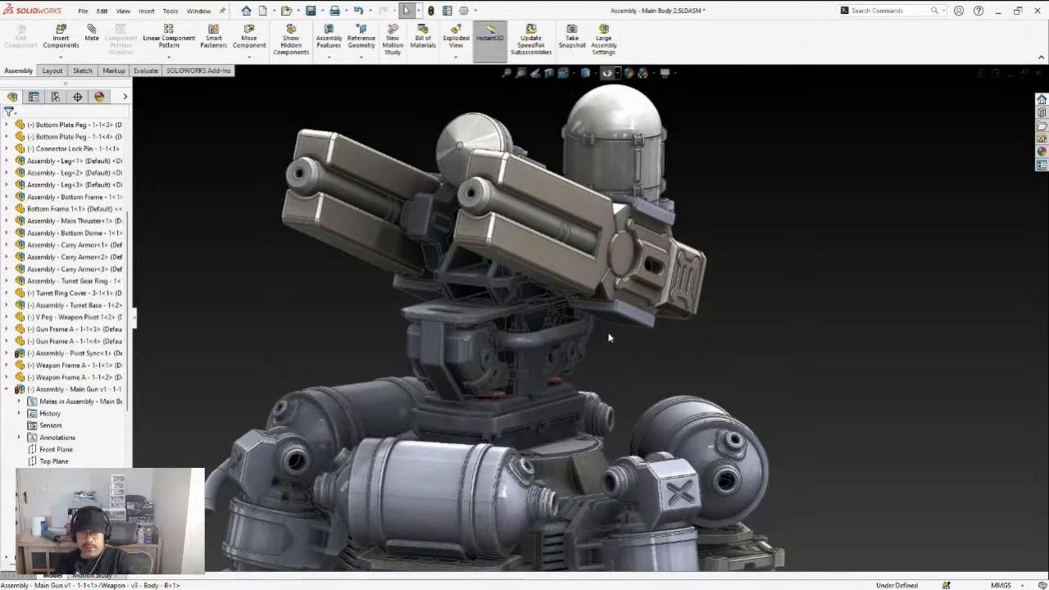
{"action": "middle_click_drag", "start_coordinate": [607, 336], "coordinate": [617, 312]}
{"action": "scroll", "coordinate": [614, 316], "scroll_direction": "up", "scroll_amount": 2}
{"action": "scroll", "coordinate": [599, 340], "scroll_direction": "down", "scroll_amount": 2}
{"action": "scroll", "coordinate": [596, 369], "scroll_direction": "up", "scroll_amount": 2}
{"action": "scroll", "coordinate": [596, 395], "scroll_direction": "down", "scroll_amount": 2}
{"action": "scroll", "coordinate": [597, 352], "scroll_direction": "down", "scroll_amount": 3}
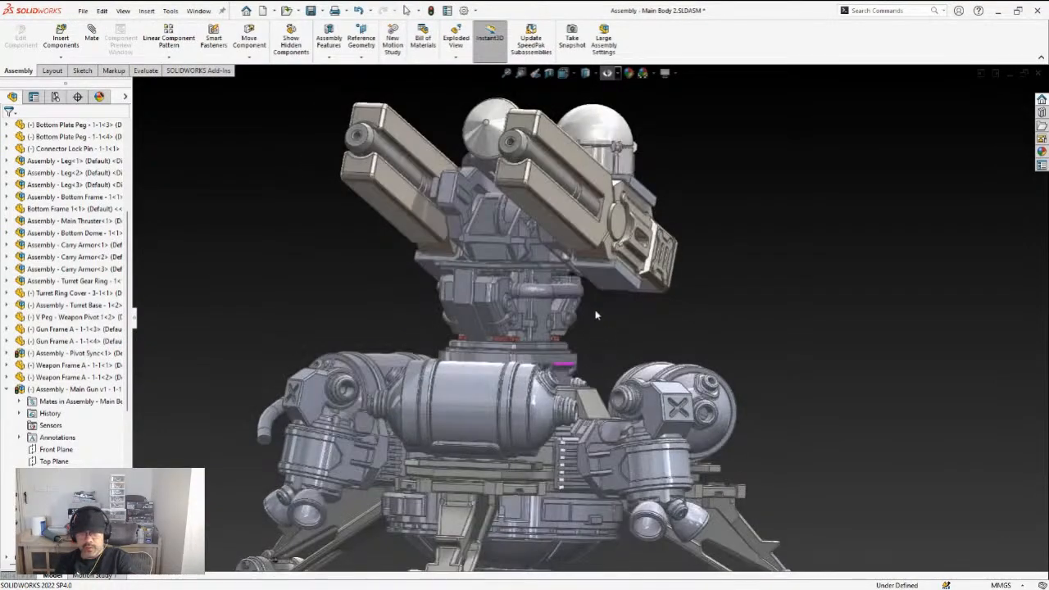
{"action": "scroll", "coordinate": [597, 314], "scroll_direction": "up", "scroll_amount": 3}
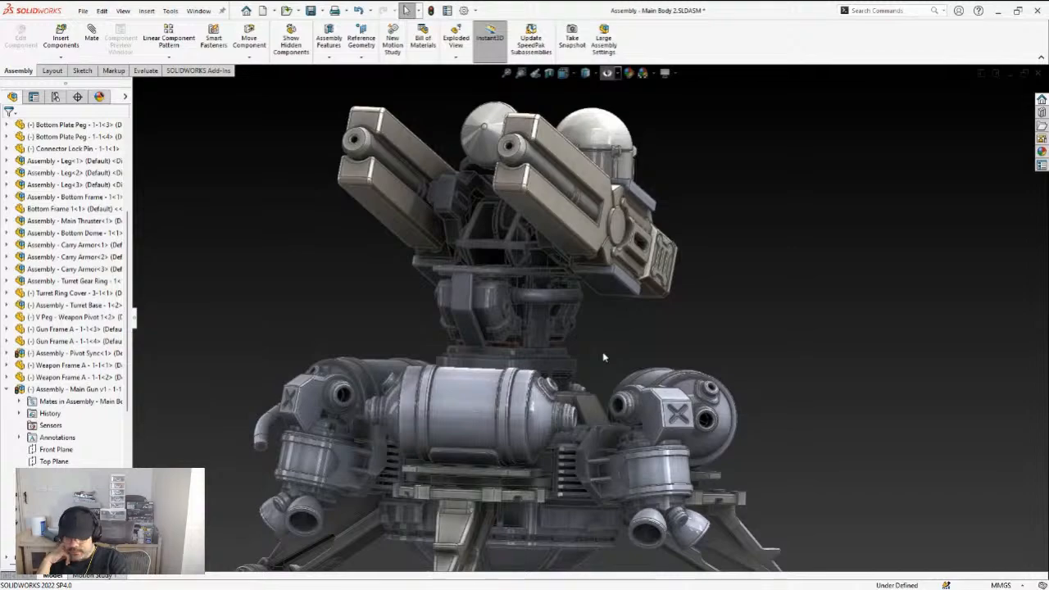
{"action": "mouse_move", "coordinate": [597, 348]}
{"action": "middle_mouse_down"}
{"action": "mouse_move", "coordinate": [585, 347]}
{"action": "mouse_move", "coordinate": [597, 361]}
{"action": "middle_mouse_up"}
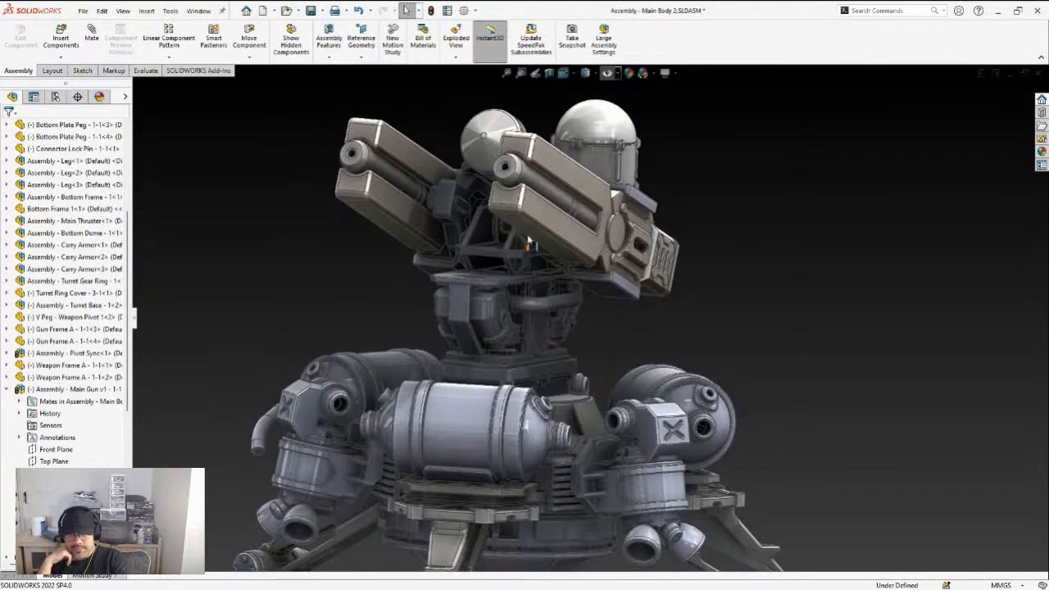
{"action": "scroll", "coordinate": [573, 328], "scroll_direction": "up", "scroll_amount": 2}
{"action": "scroll", "coordinate": [572, 313], "scroll_direction": "down", "scroll_amount": 4}
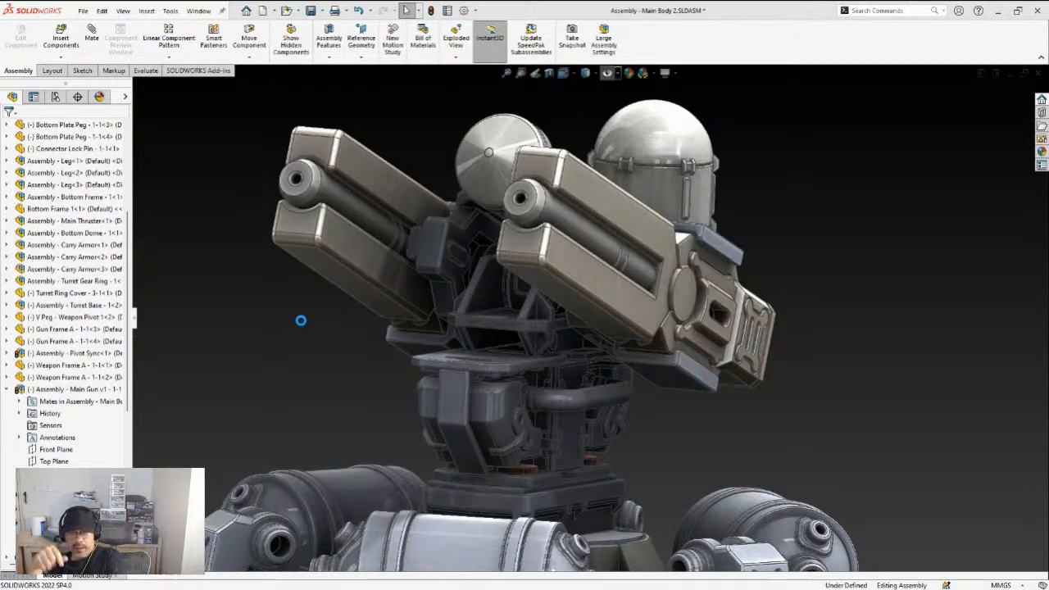
Save the Main Body 2 assembly, then switch to the Antenna Mount B part and inspect the recess around its central hub
{"action": "key", "text": "ctrl+s"}
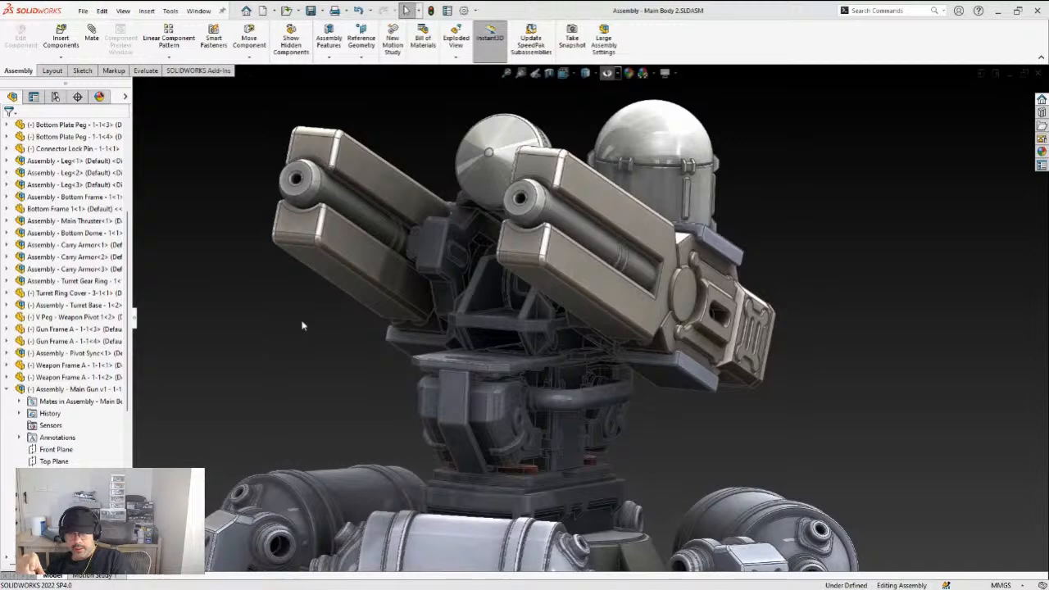
{"action": "key", "text": "ctrl+Tab"}
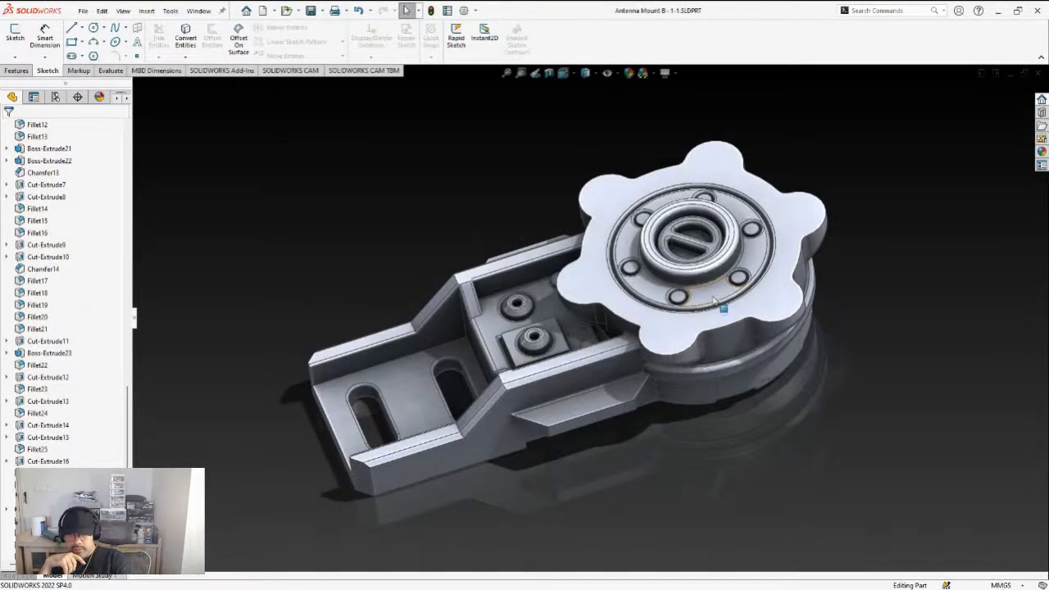
{"action": "left_click", "coordinate": [714, 301]}
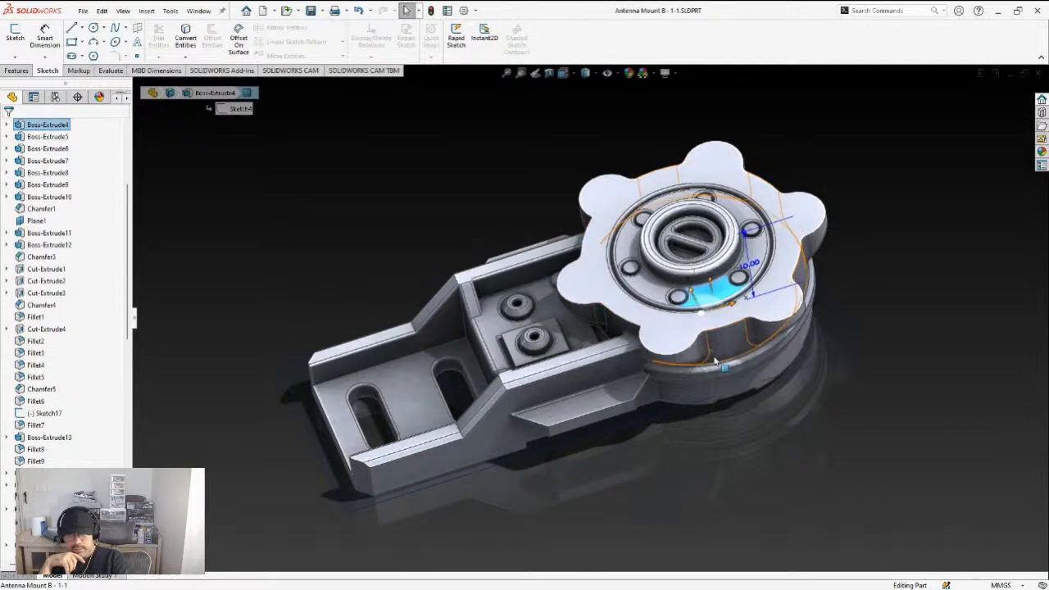
{"action": "scroll", "coordinate": [693, 281], "scroll_direction": "up", "scroll_amount": 1}
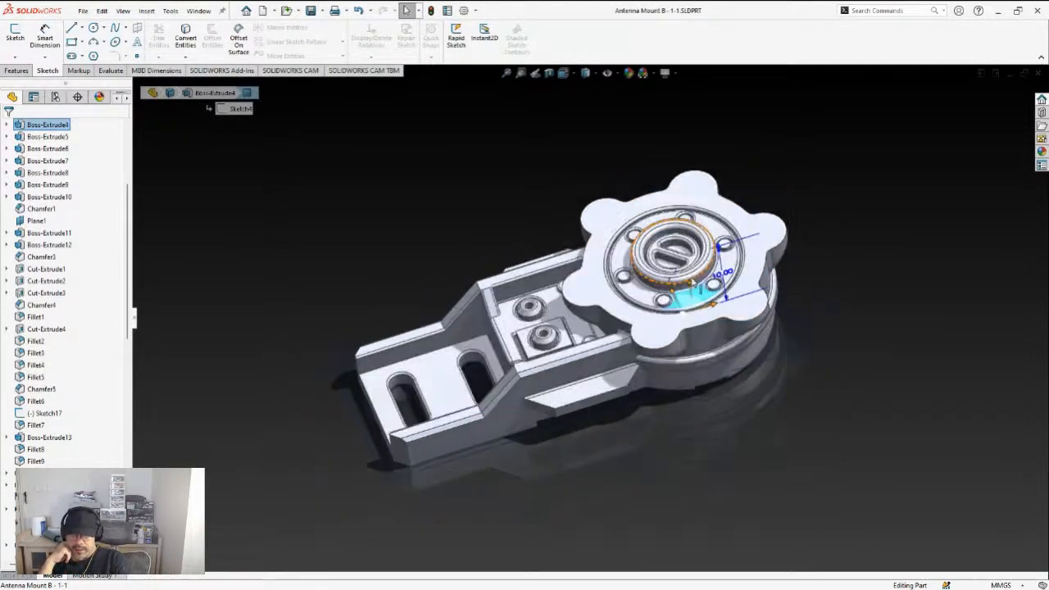
{"action": "scroll", "coordinate": [693, 282], "scroll_direction": "down", "scroll_amount": 3}
{"action": "middle_click_drag", "start_coordinate": [653, 274], "coordinate": [649, 257]}
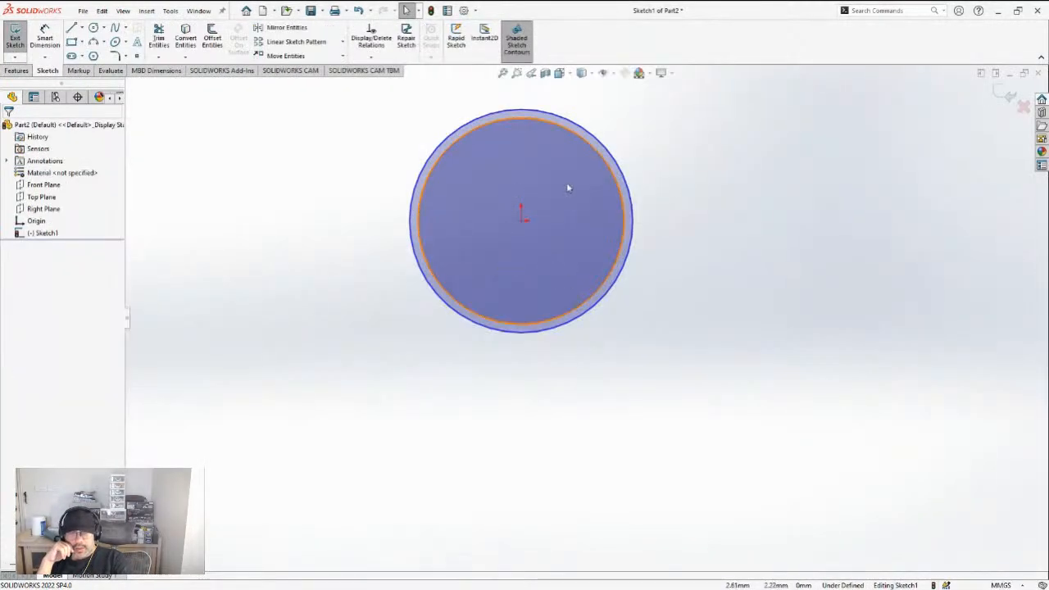
In the Part2 sketch, offset the outer circle 0.125 mm inward and convert the original circle to construction geometry
{"action": "scroll", "coordinate": [535, 199], "scroll_direction": "down", "scroll_amount": 3}
{"action": "left_click", "coordinate": [672, 204]}
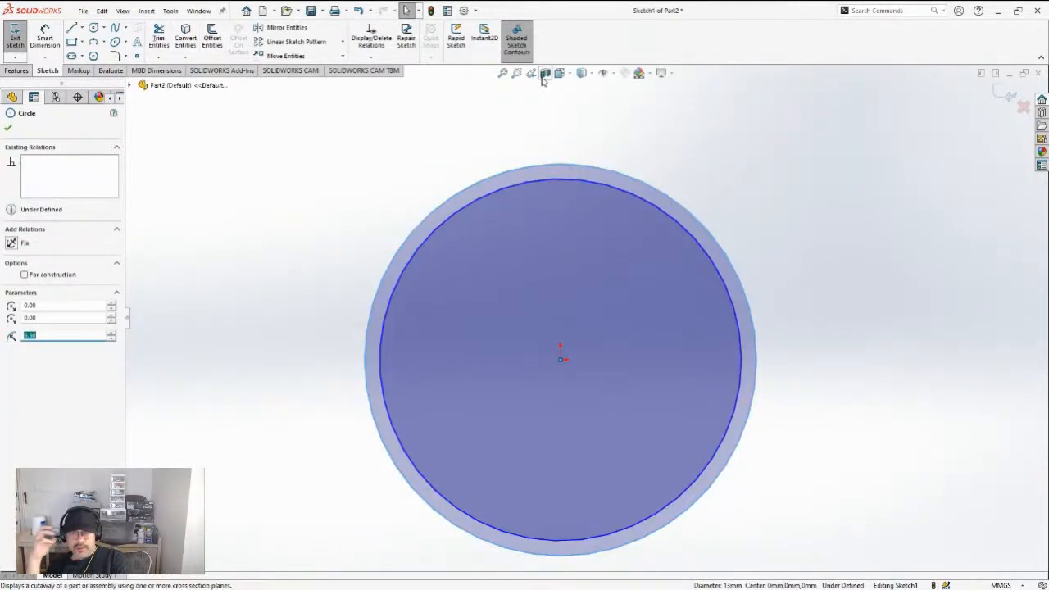
{"action": "left_click", "coordinate": [212, 39]}
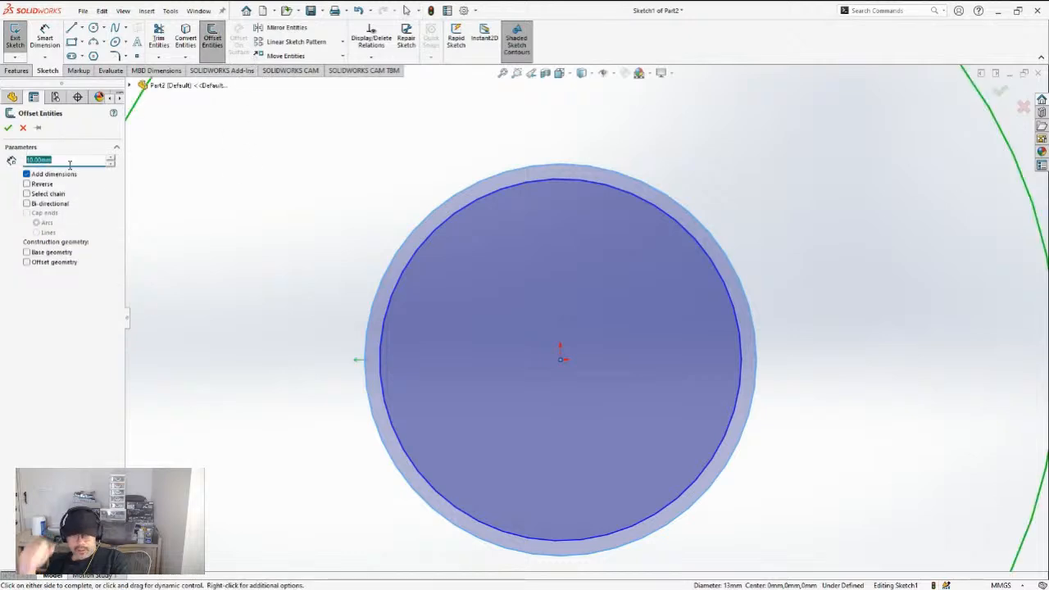
{"action": "type", "text": "0.125"}
{"action": "key", "text": "Return"}
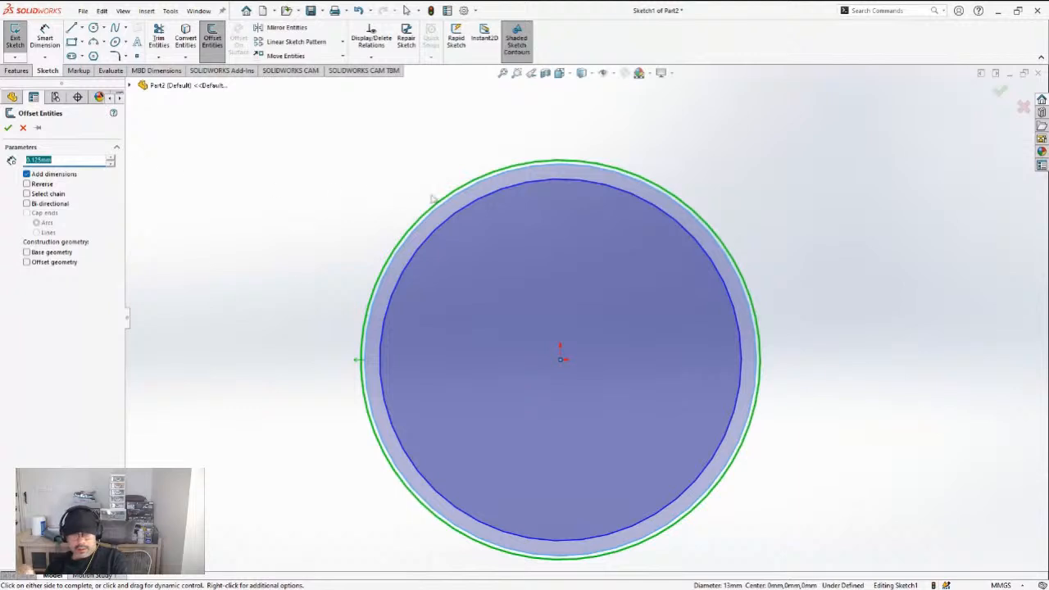
{"action": "scroll", "coordinate": [421, 293], "scroll_direction": "down", "scroll_amount": 3}
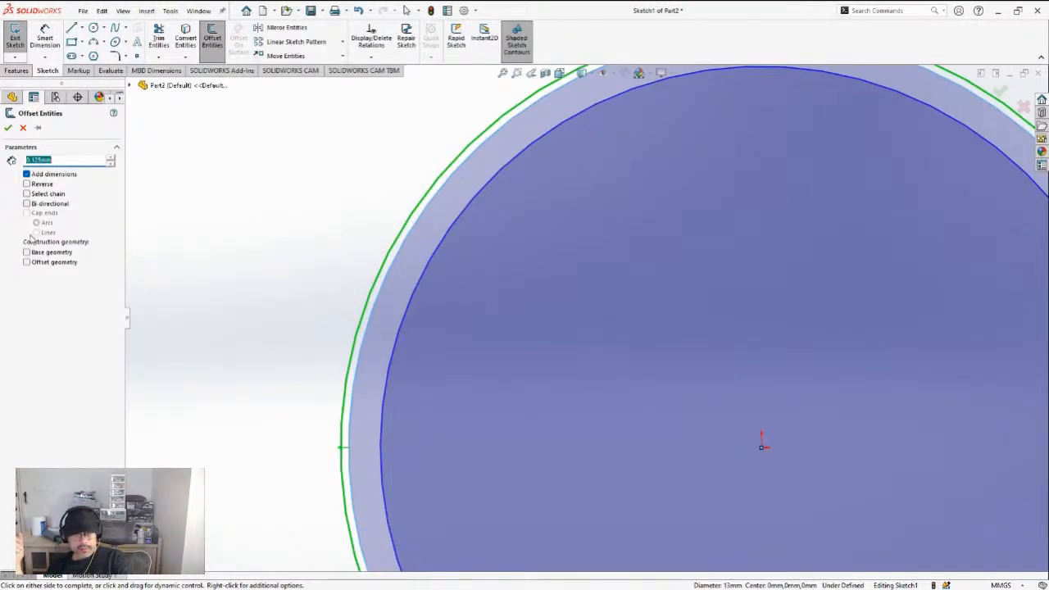
{"action": "left_click", "coordinate": [27, 252]}
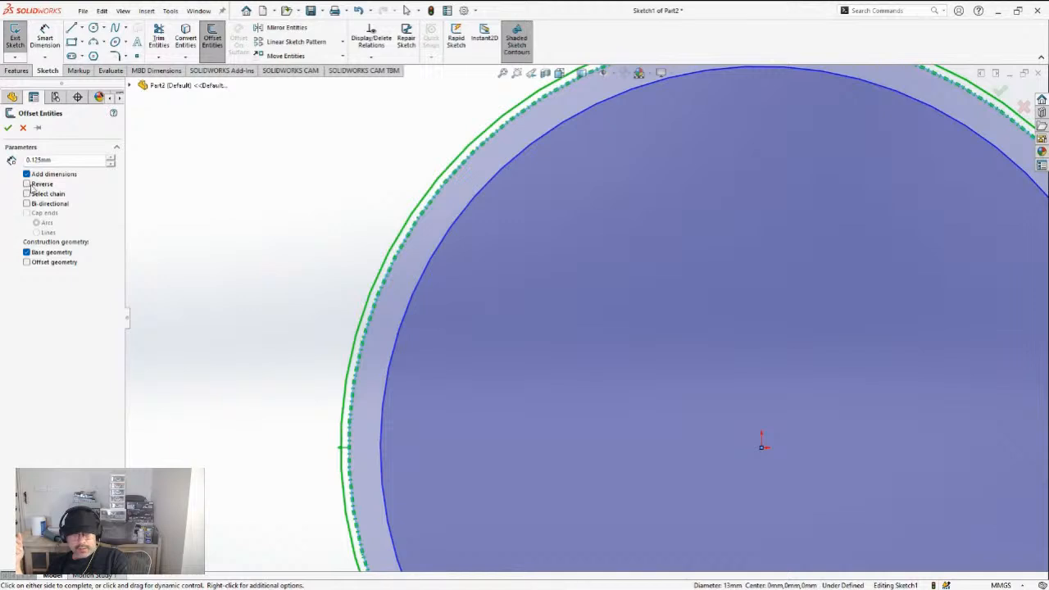
{"action": "scroll", "coordinate": [427, 225], "scroll_direction": "down", "scroll_amount": 2}
{"action": "scroll", "coordinate": [451, 229], "scroll_direction": "down", "scroll_amount": 1}
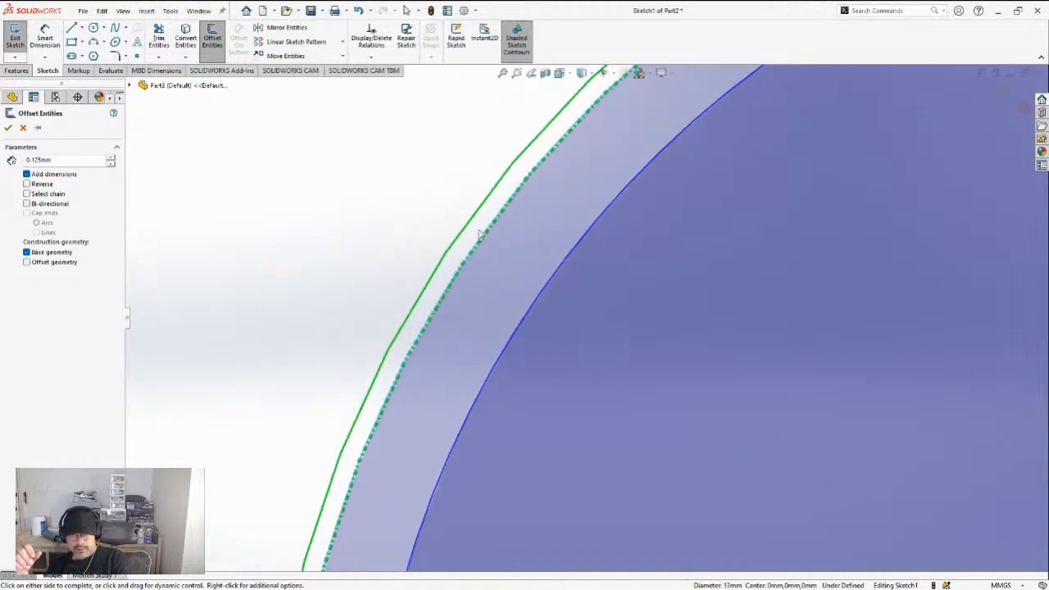
{"action": "left_click", "coordinate": [27, 184]}
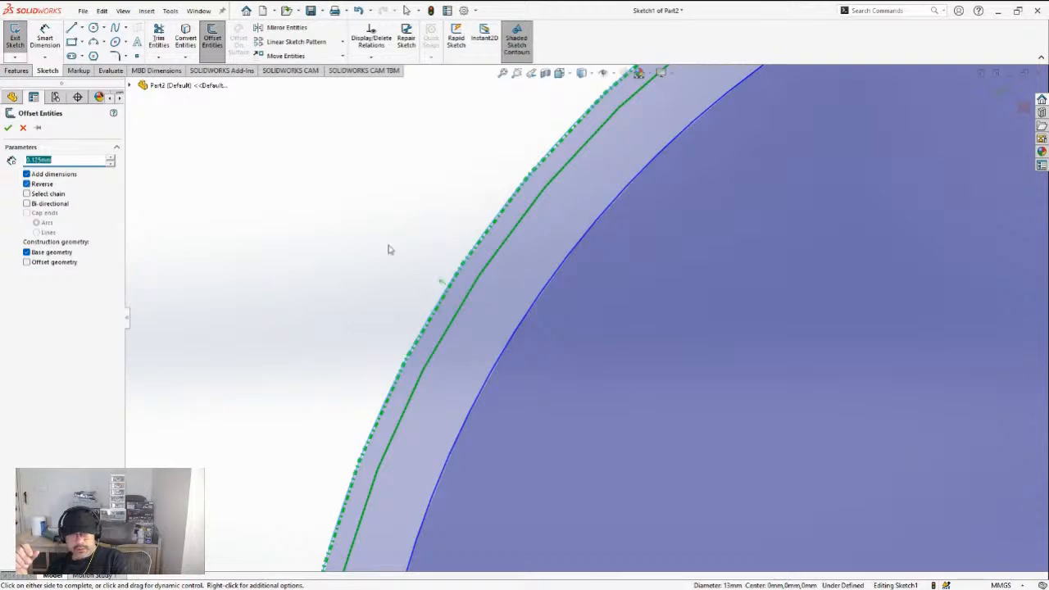
{"action": "left_click", "coordinate": [9, 128]}
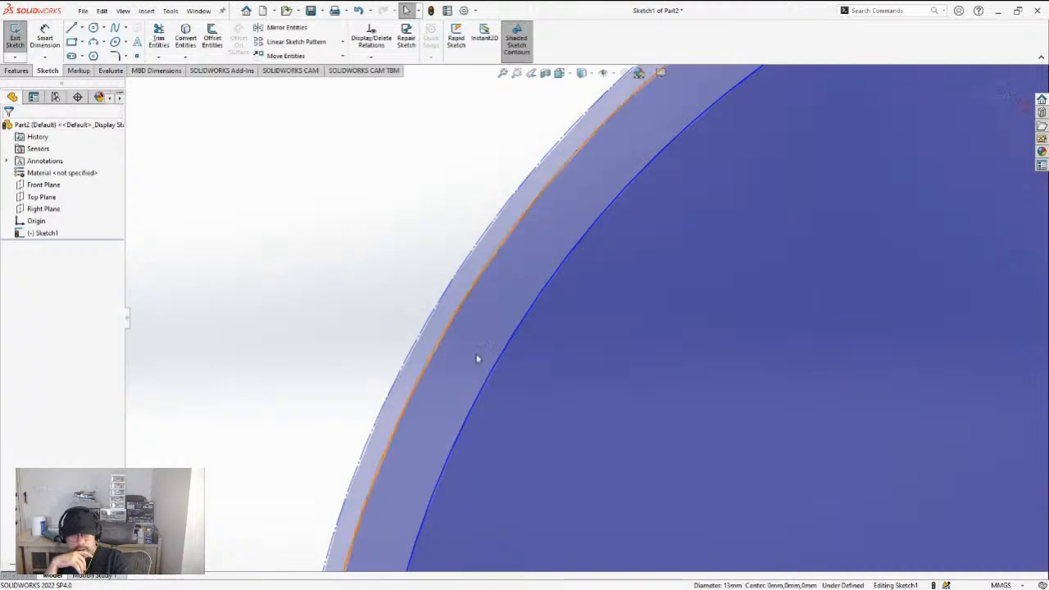
{"action": "scroll", "coordinate": [492, 366], "scroll_direction": "down", "scroll_amount": 10}
{"action": "scroll", "coordinate": [400, 316], "scroll_direction": "up", "scroll_amount": 5}
{"action": "middle_click_drag", "start_coordinate": [401, 317], "coordinate": [350, 256]}
{"action": "scroll", "coordinate": [309, 185], "scroll_direction": "up", "scroll_amount": 5}
{"action": "scroll", "coordinate": [308, 185], "scroll_direction": "down", "scroll_amount": 5}
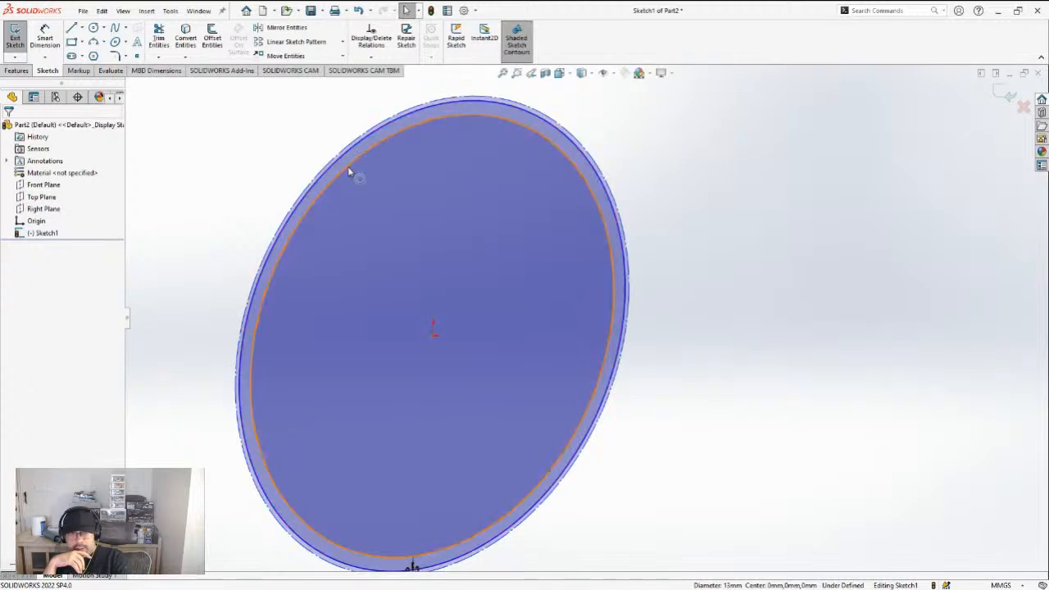
{"action": "left_click", "coordinate": [348, 168]}
{"action": "middle_click_drag", "start_coordinate": [347, 247], "coordinate": [320, 224]}
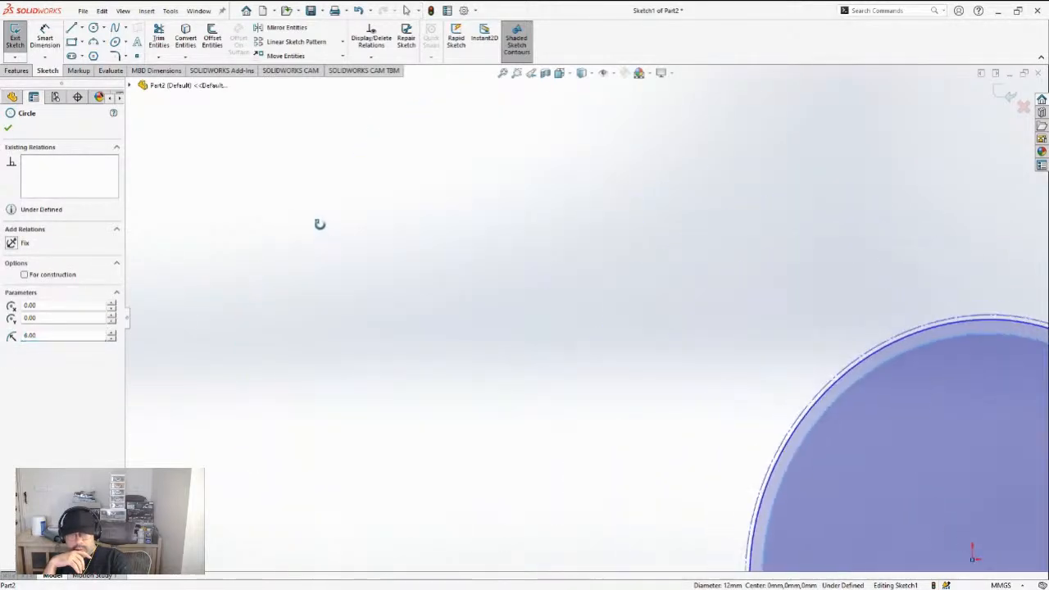
{"action": "scroll", "coordinate": [759, 381], "scroll_direction": "up", "scroll_amount": 1}
{"action": "left_click", "coordinate": [212, 39]}
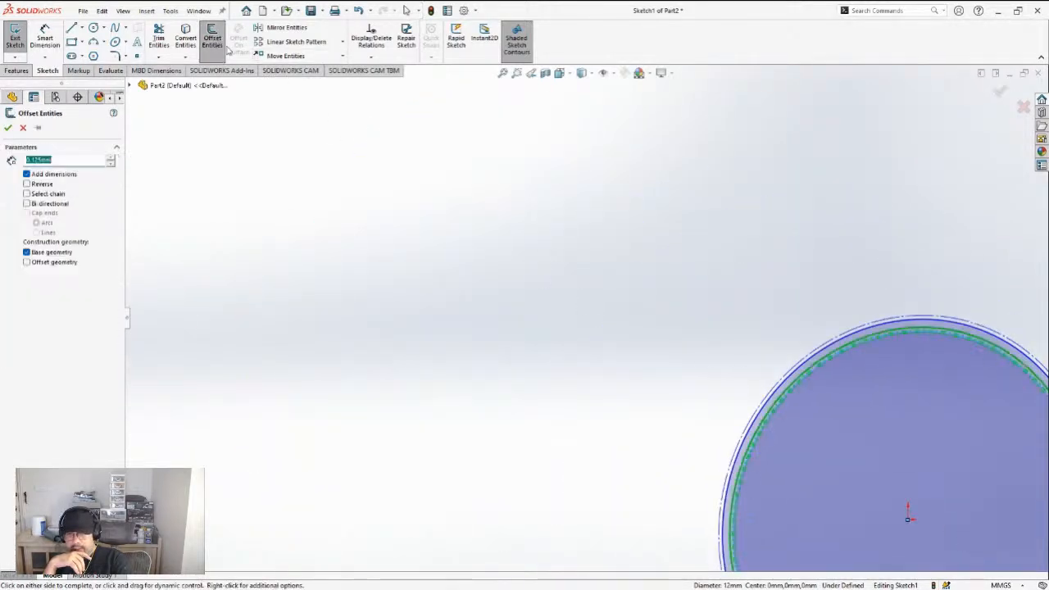
{"action": "left_click", "coordinate": [39, 185]}
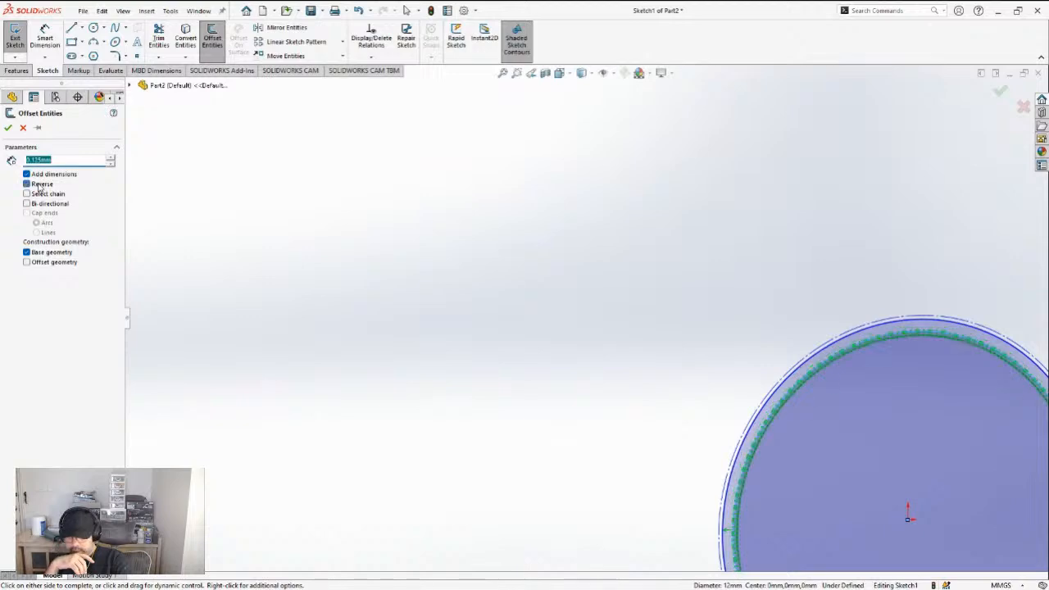
{"action": "middle_click_drag", "start_coordinate": [831, 385], "coordinate": [899, 414]}
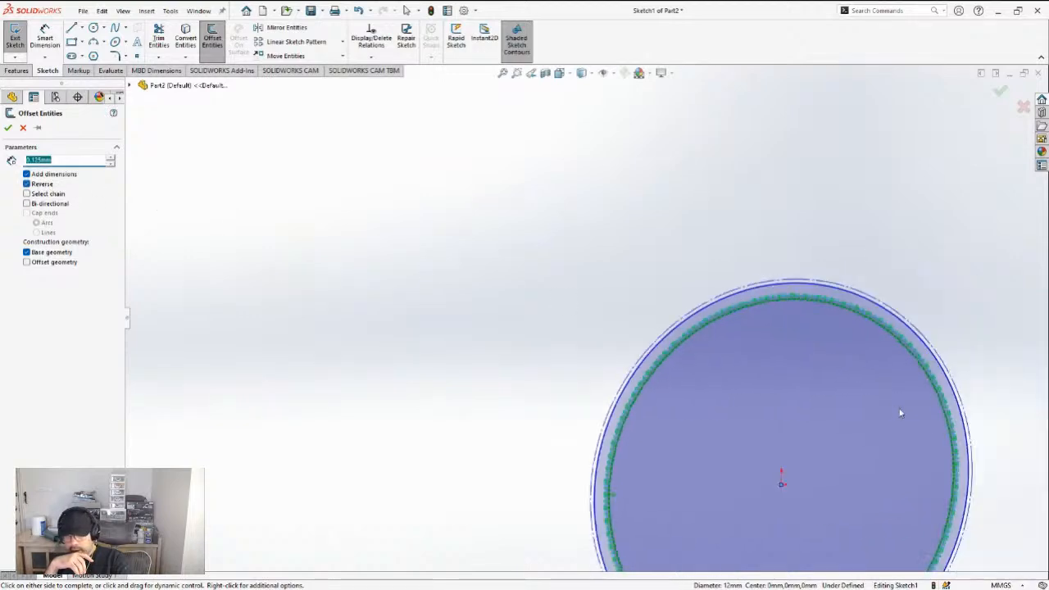
{"action": "left_click", "coordinate": [23, 128]}
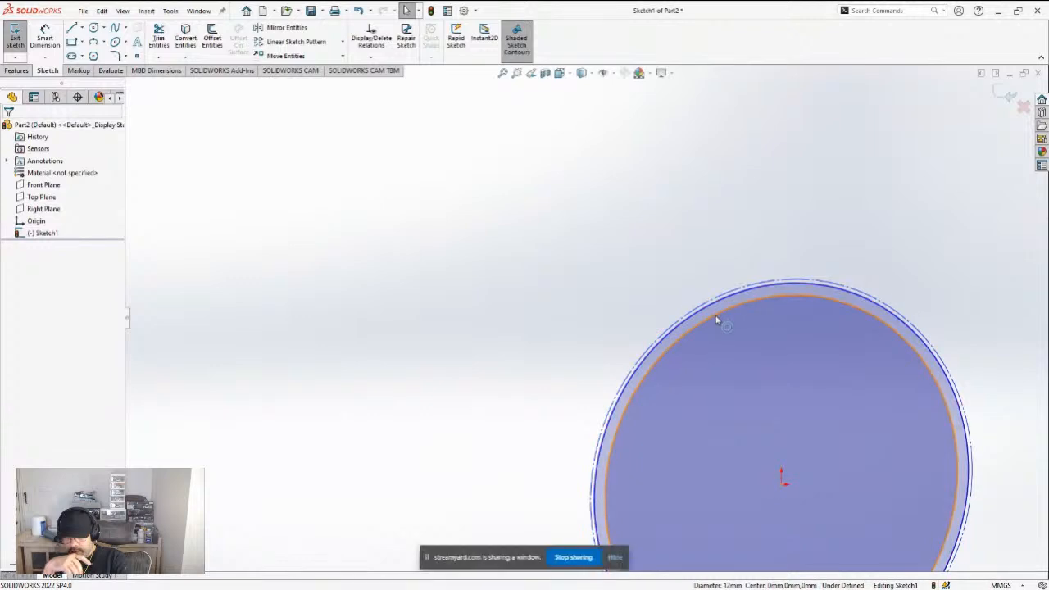
Convert the inner 12 mm diameter circle to construction geometry
{"action": "left_click", "coordinate": [716, 320]}
{"action": "left_click", "coordinate": [34, 275]}
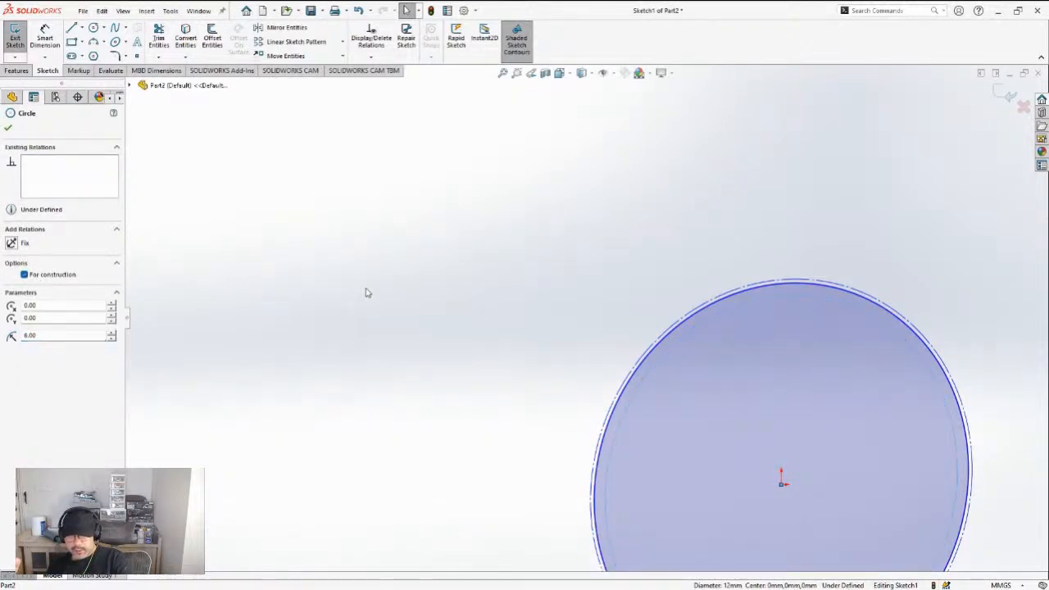
{"action": "left_click", "coordinate": [366, 293]}
Offset the outer solid circle 1.5 mm inward, keeping the base circle as solid geometry
{"action": "left_click", "coordinate": [683, 329]}
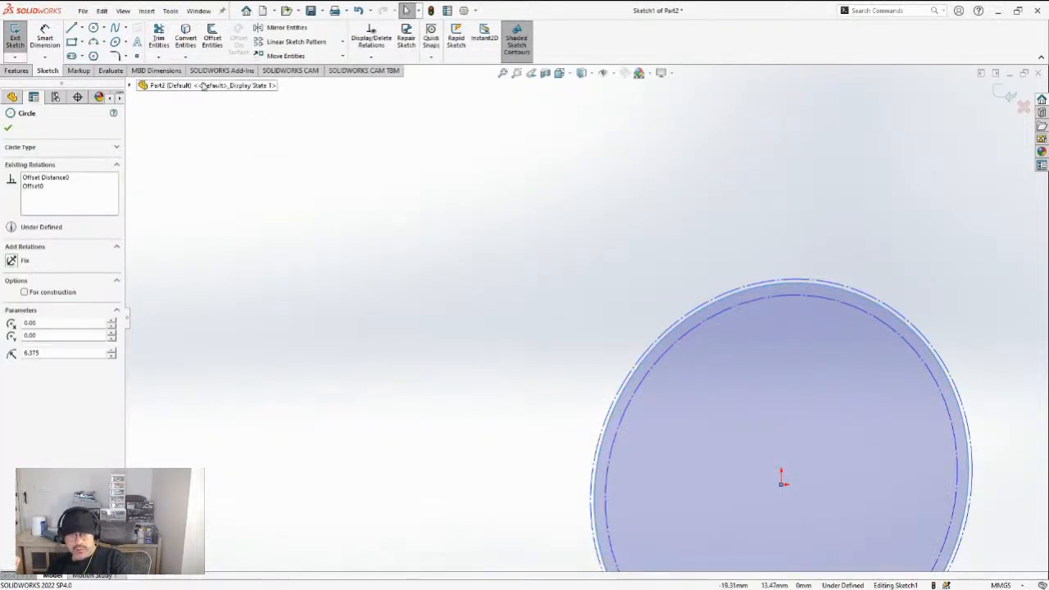
{"action": "left_click", "coordinate": [211, 39]}
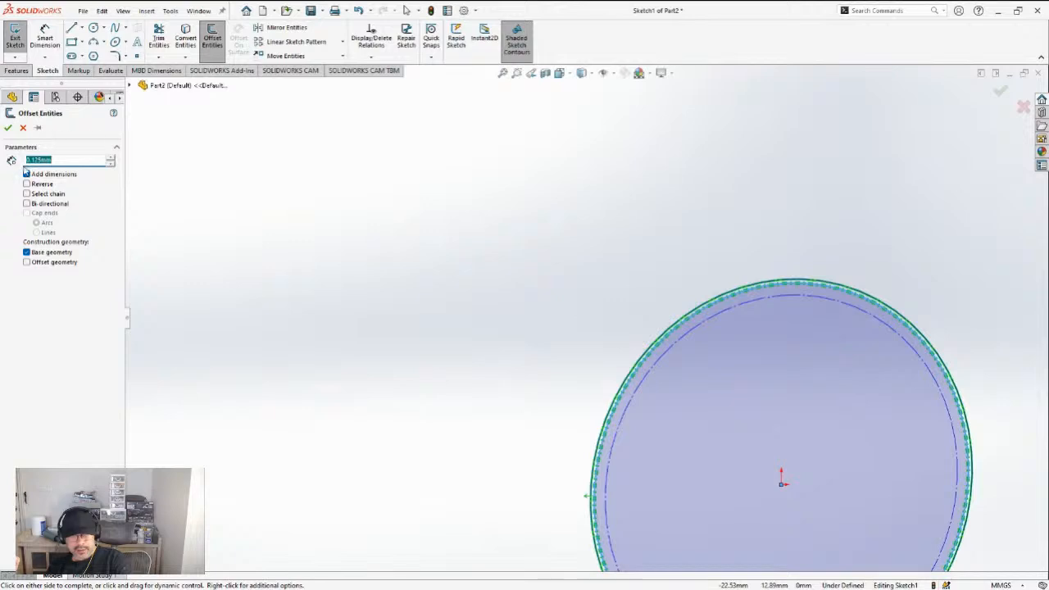
{"action": "left_click", "coordinate": [28, 254]}
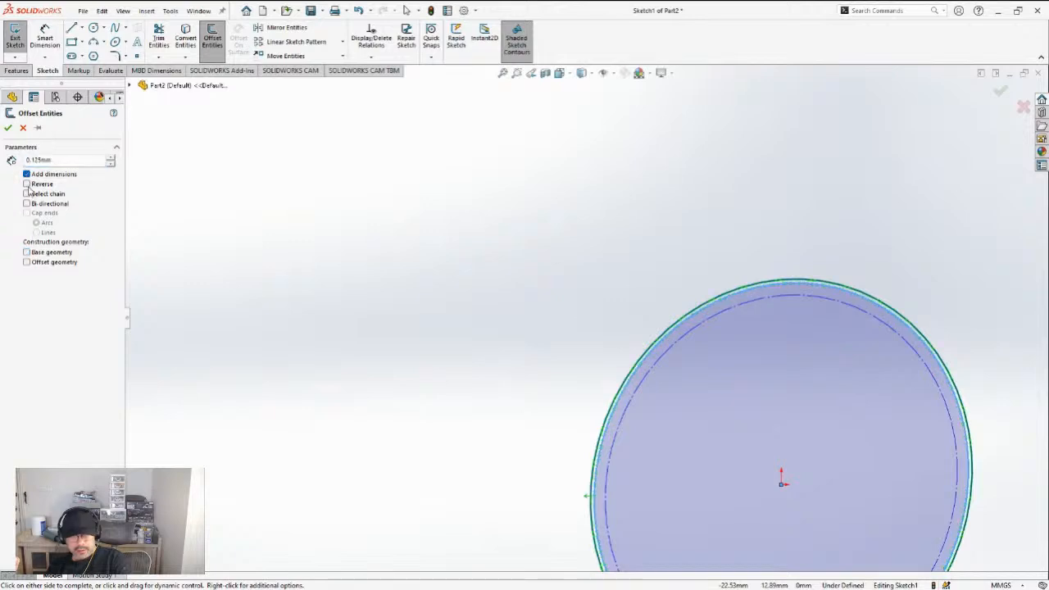
{"action": "left_click", "coordinate": [28, 185]}
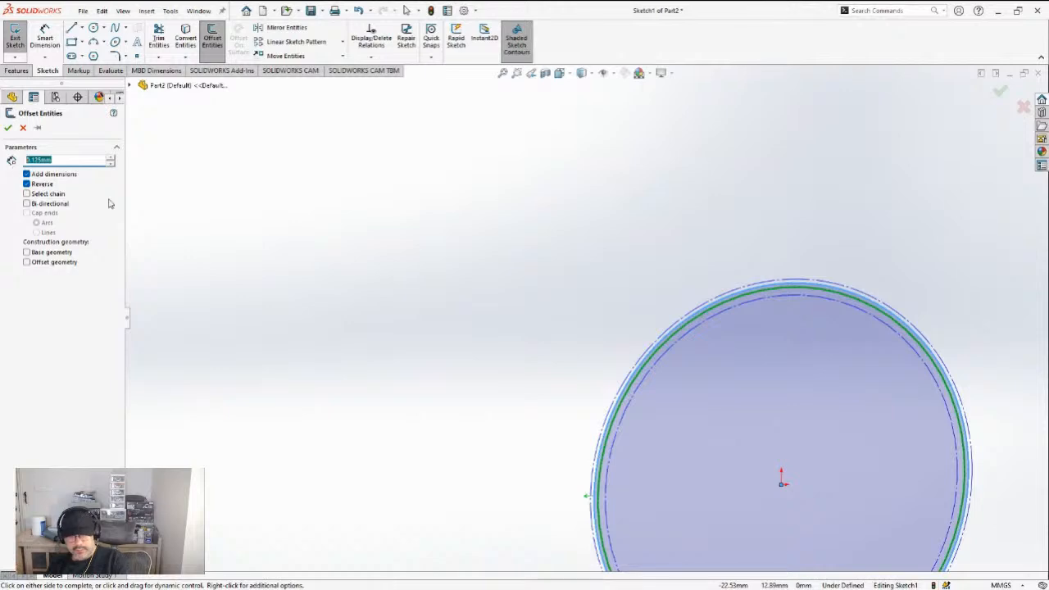
{"action": "type", "text": "1"}
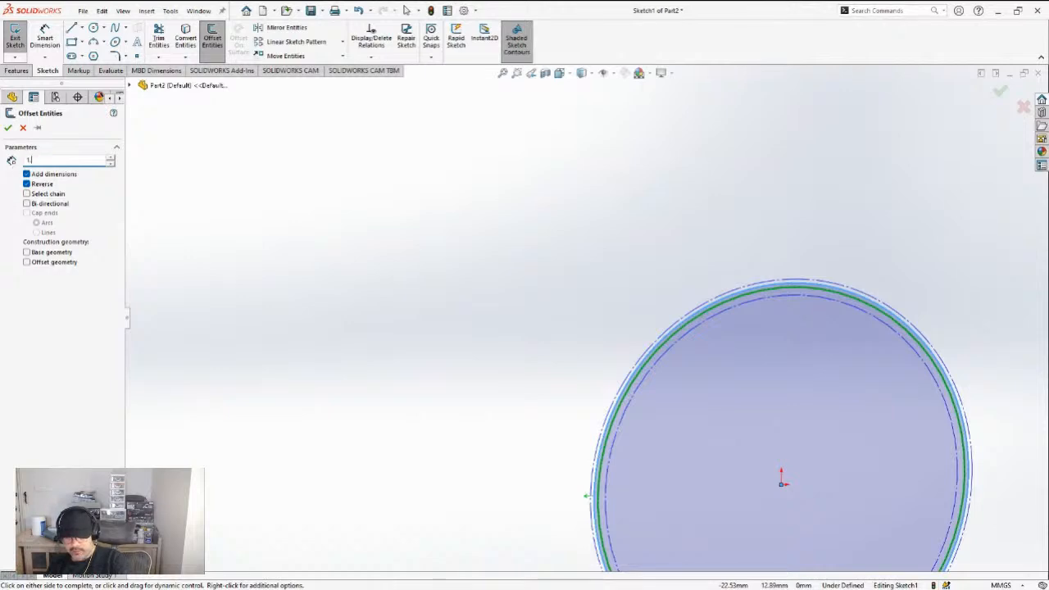
{"action": "type", "text": ".5"}
{"action": "key", "text": "Return"}
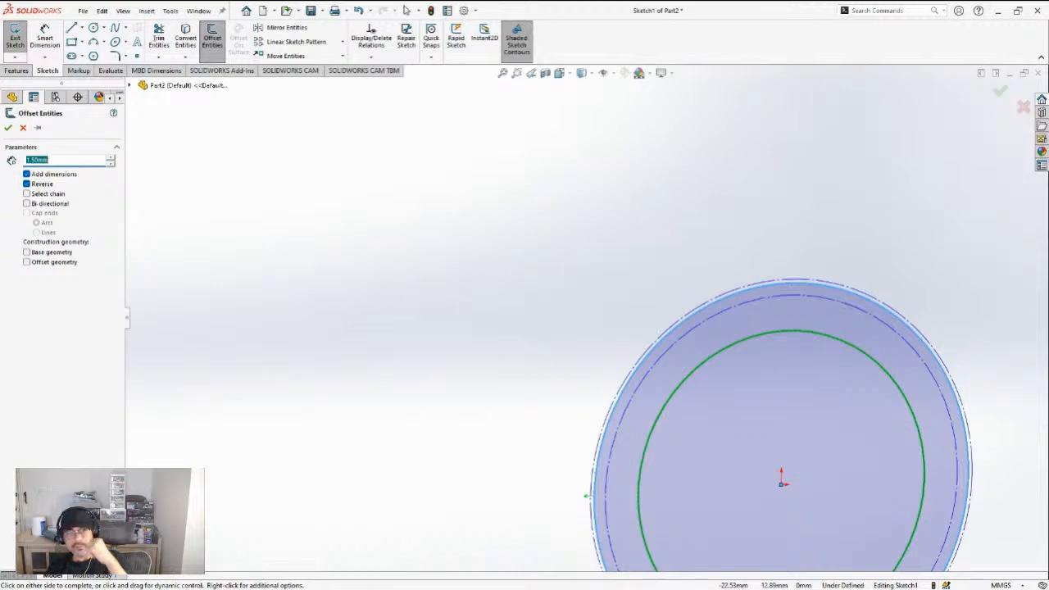
{"action": "left_click", "coordinate": [7, 128]}
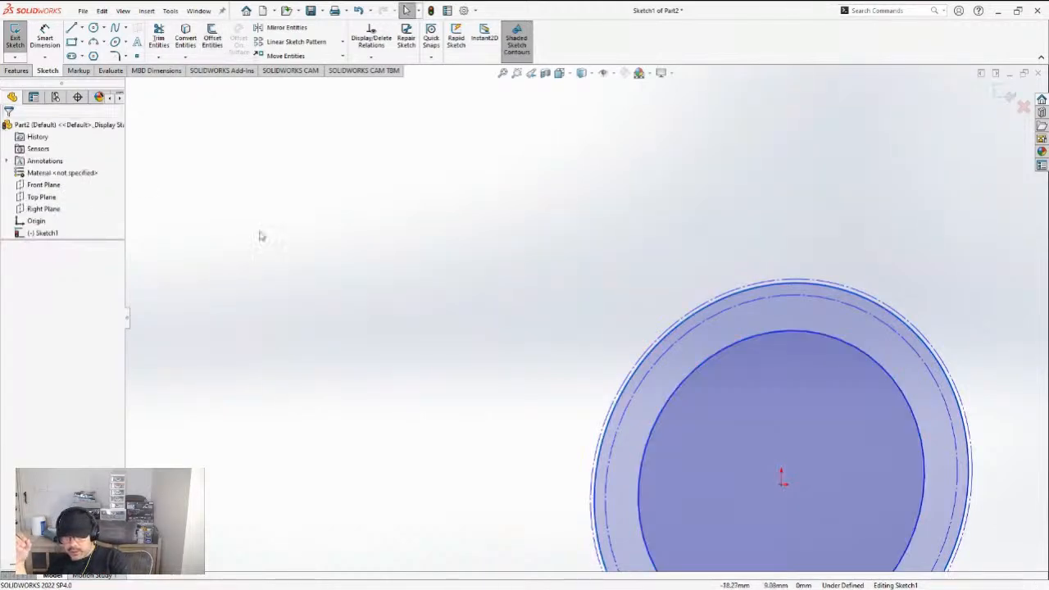
Extrude the ring profile between the two solid circles to a blind depth of 1.5 mm
{"action": "left_click", "coordinate": [18, 71]}
{"action": "left_click", "coordinate": [18, 37]}
{"action": "middle_click_drag", "start_coordinate": [490, 249], "coordinate": [516, 178]}
{"action": "scroll", "coordinate": [629, 344], "scroll_direction": "up", "scroll_amount": 4}
{"action": "middle_click_drag", "start_coordinate": [661, 385], "coordinate": [517, 290]}
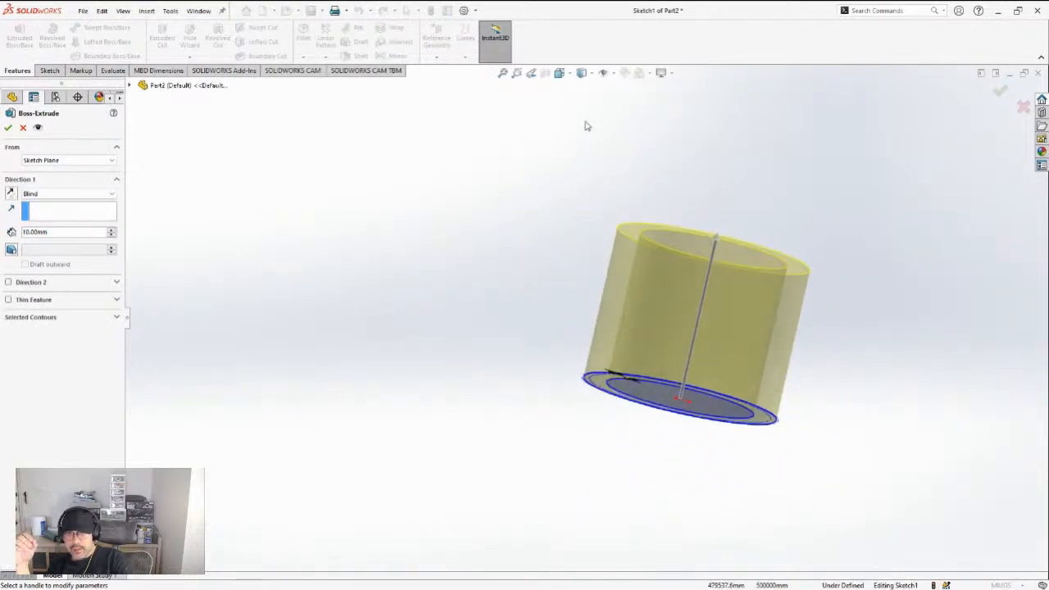
{"action": "left_click", "coordinate": [560, 73]}
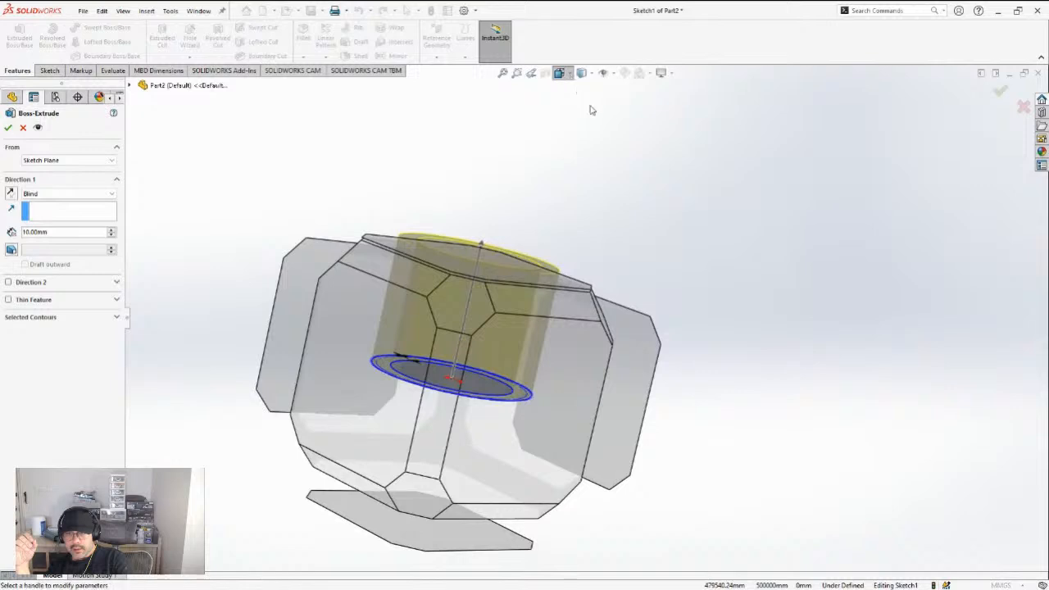
{"action": "left_click", "coordinate": [619, 107]}
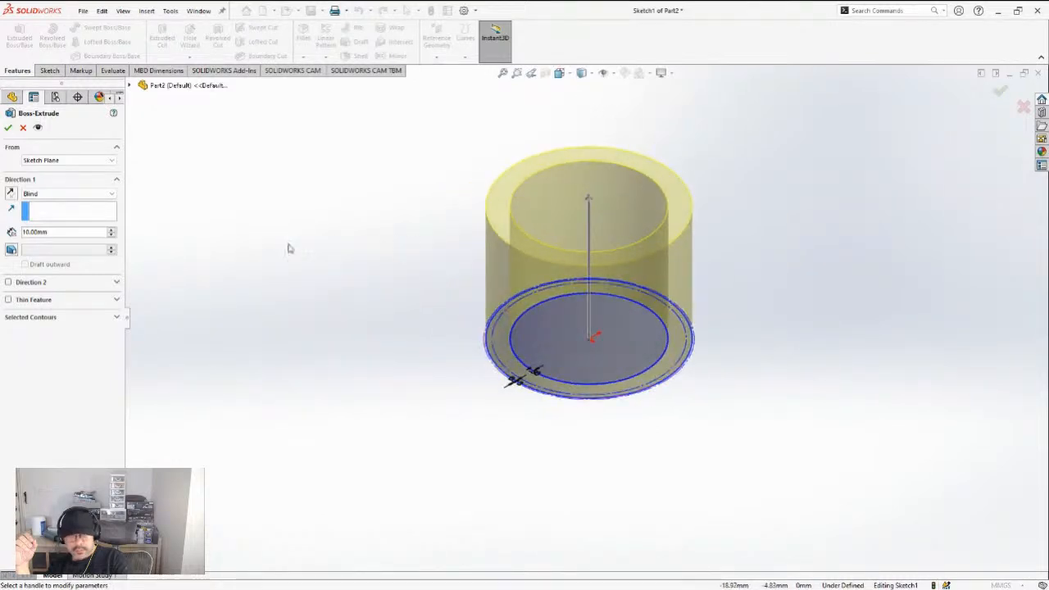
{"action": "left_click_drag", "start_coordinate": [60, 232], "coordinate": [22, 233]}
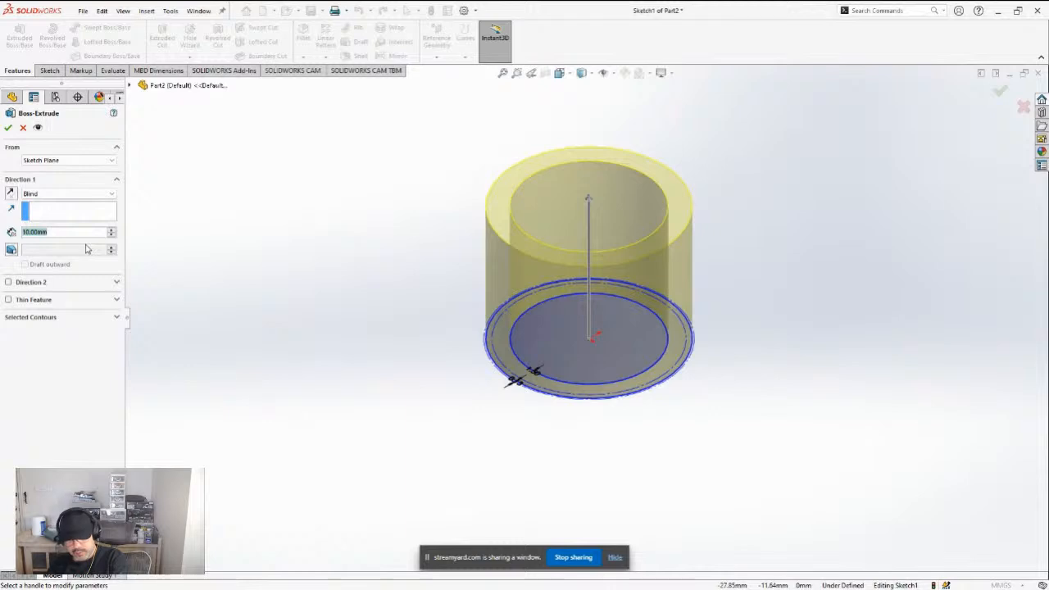
{"action": "type", "text": "1.5"}
{"action": "key", "text": "Return"}
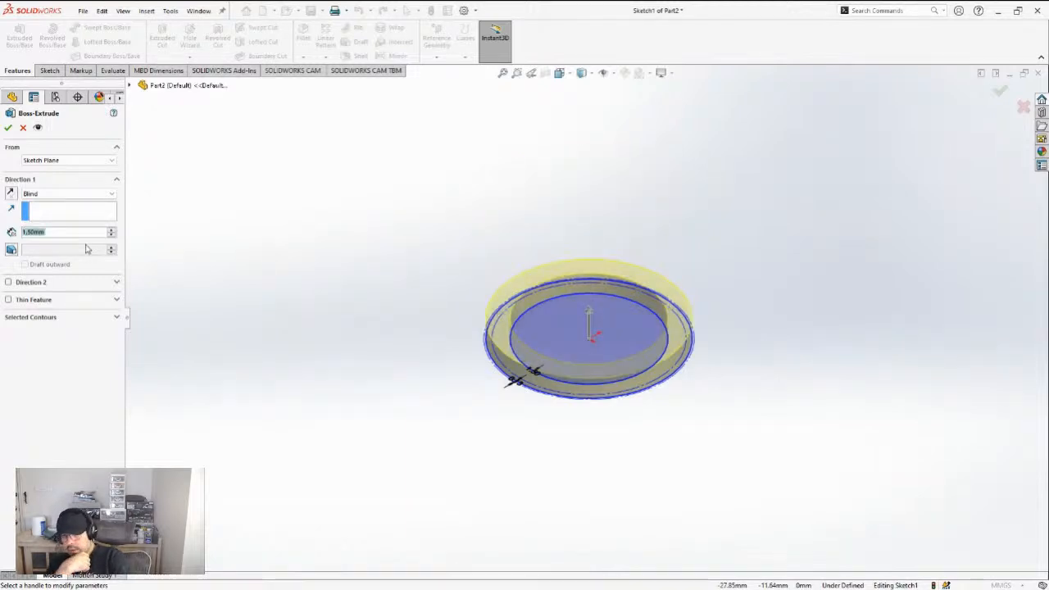
{"action": "left_click", "coordinate": [8, 128]}
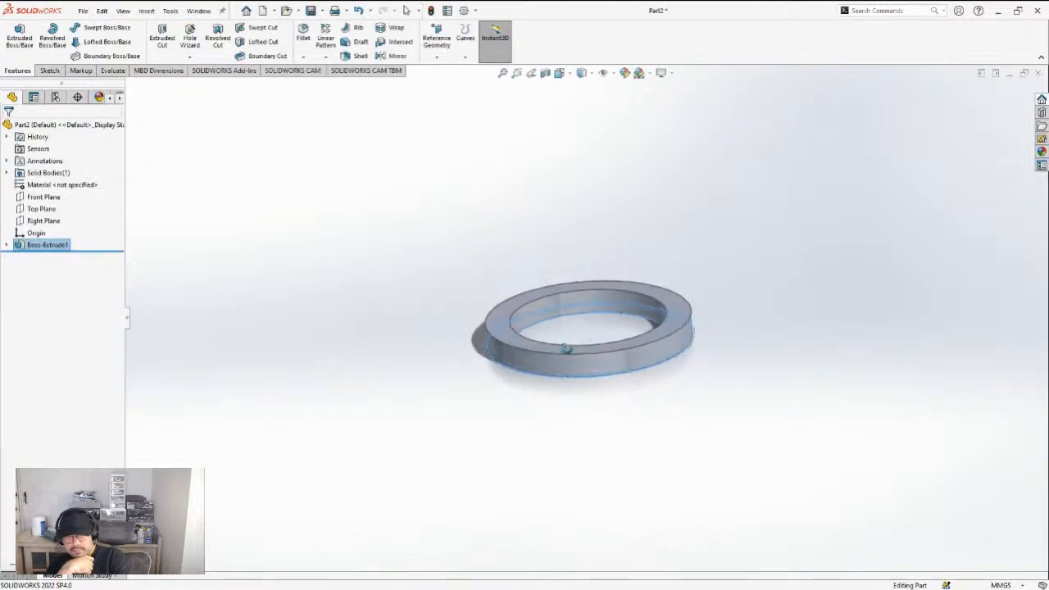
Fillet the outer edge of the ring's top face with a 0.5 mm radius
{"action": "left_click", "coordinate": [303, 35]}
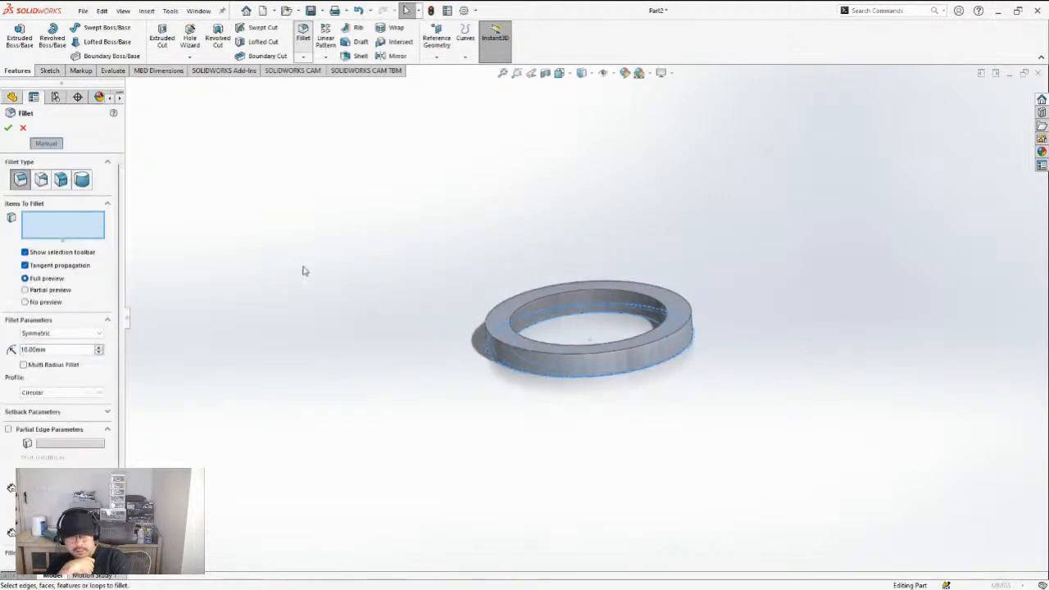
{"action": "left_click_drag", "start_coordinate": [55, 350], "coordinate": [2, 349]}
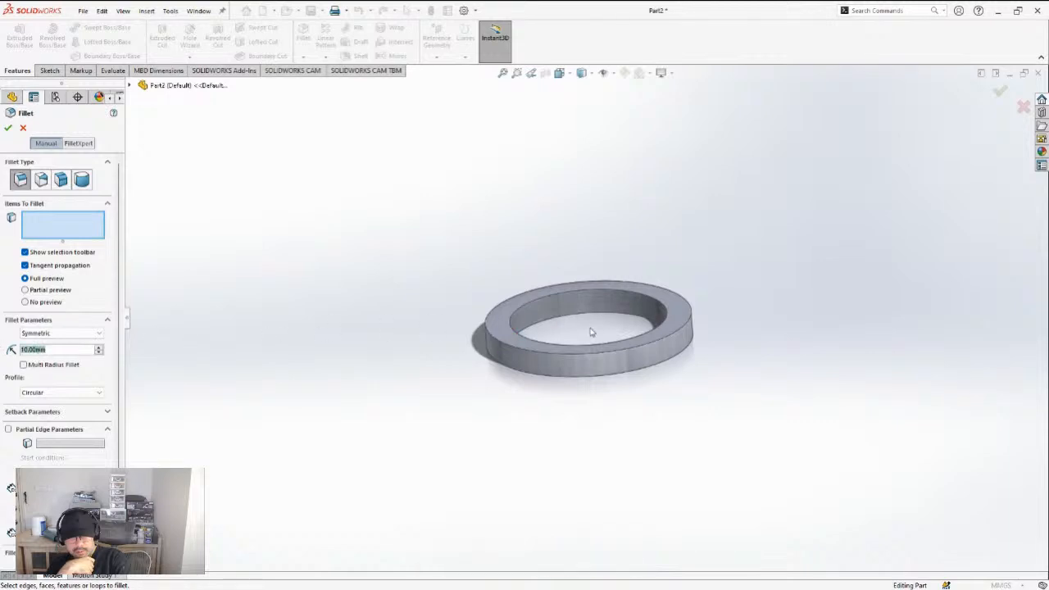
{"action": "scroll", "coordinate": [590, 330], "scroll_direction": "down", "scroll_amount": 5}
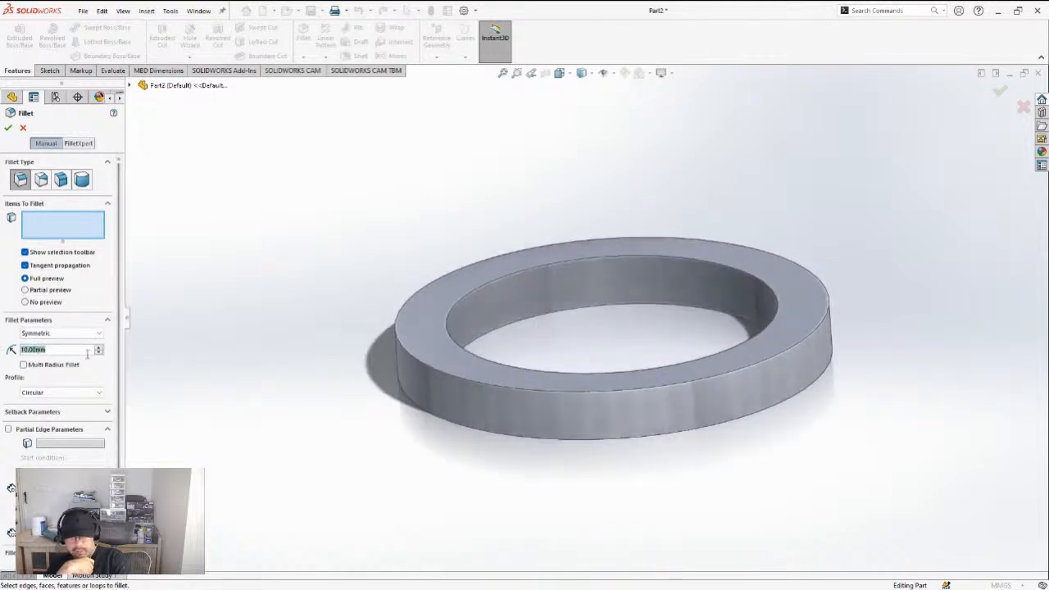
{"action": "type", "text": "0.5"}
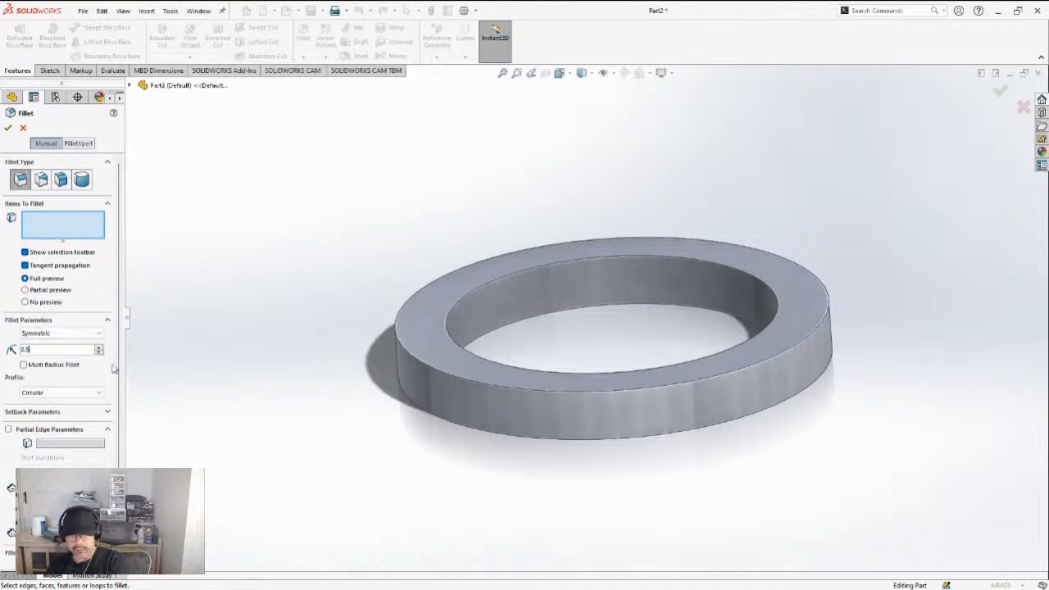
{"action": "key", "text": "Return"}
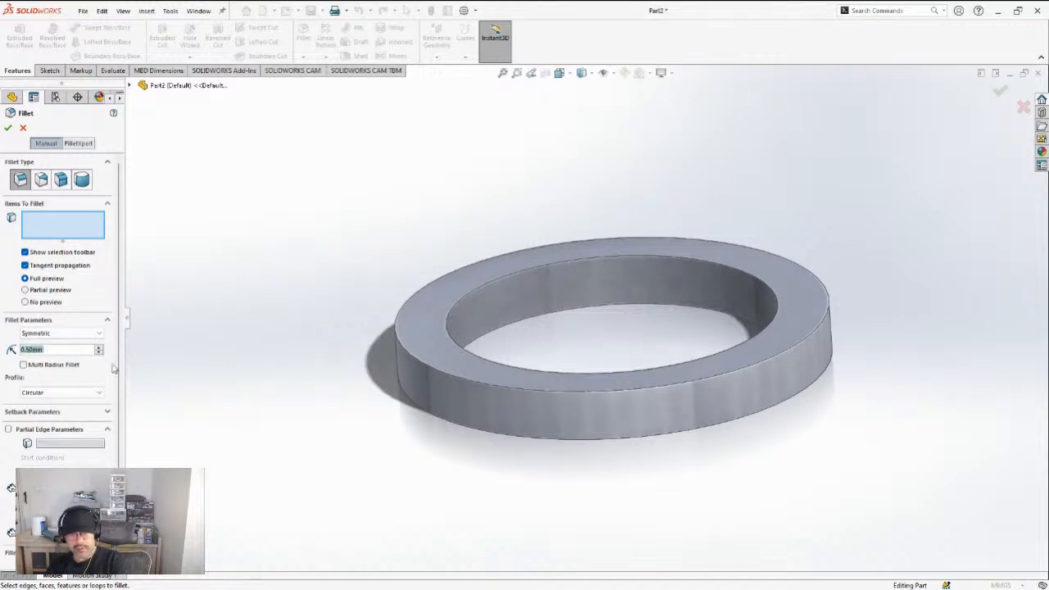
{"action": "left_click", "coordinate": [416, 362]}
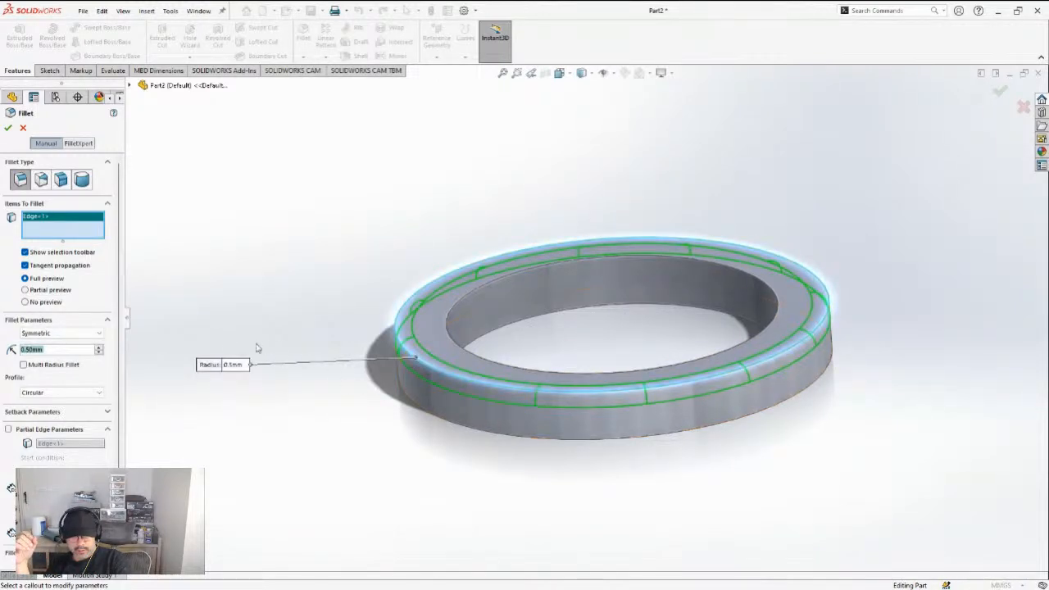
{"action": "middle_click_drag", "start_coordinate": [289, 314], "coordinate": [276, 279]}
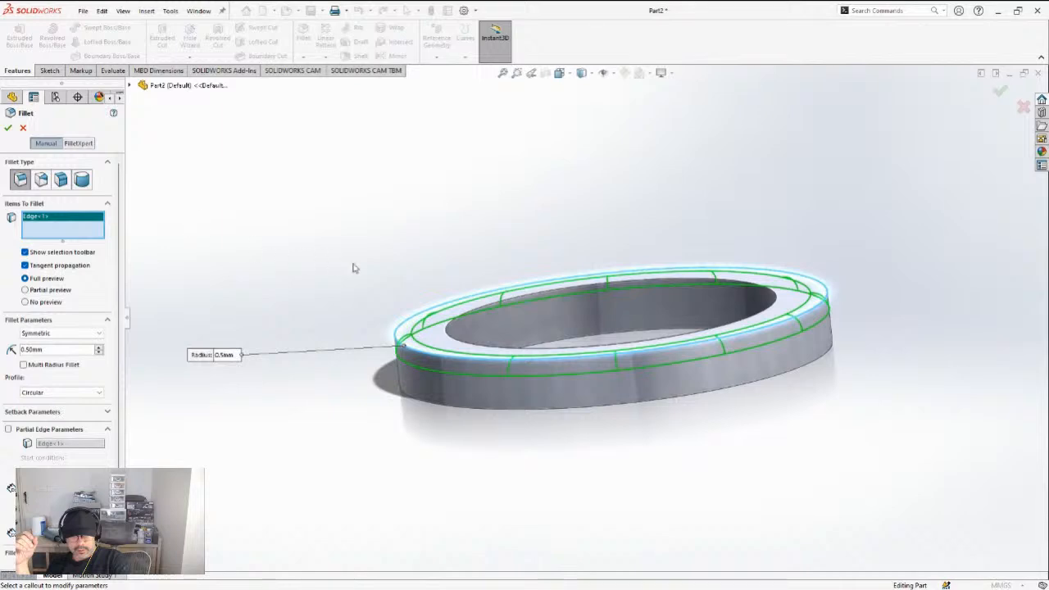
{"action": "left_click", "coordinate": [8, 130]}
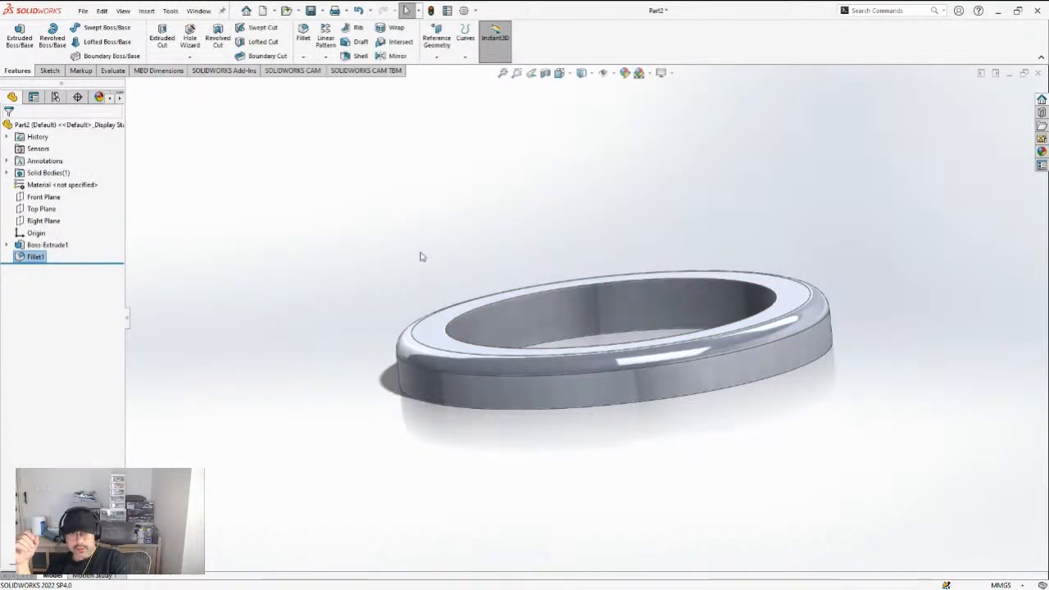
Fillet the inner edge of the ring's top face with a 0.25 mm radius
{"action": "left_click", "coordinate": [303, 37]}
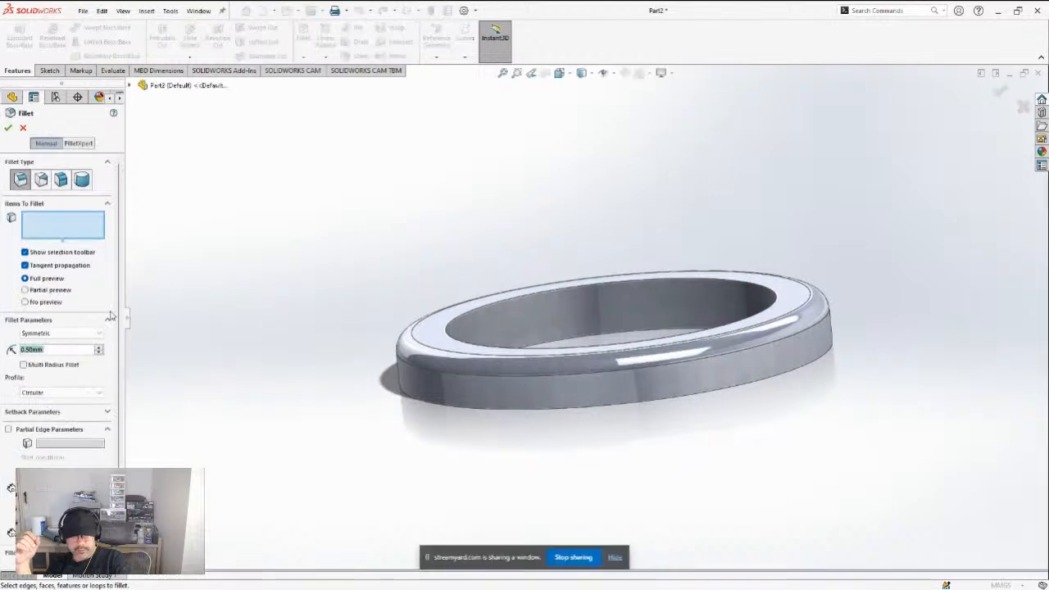
{"action": "left_click", "coordinate": [52, 349]}
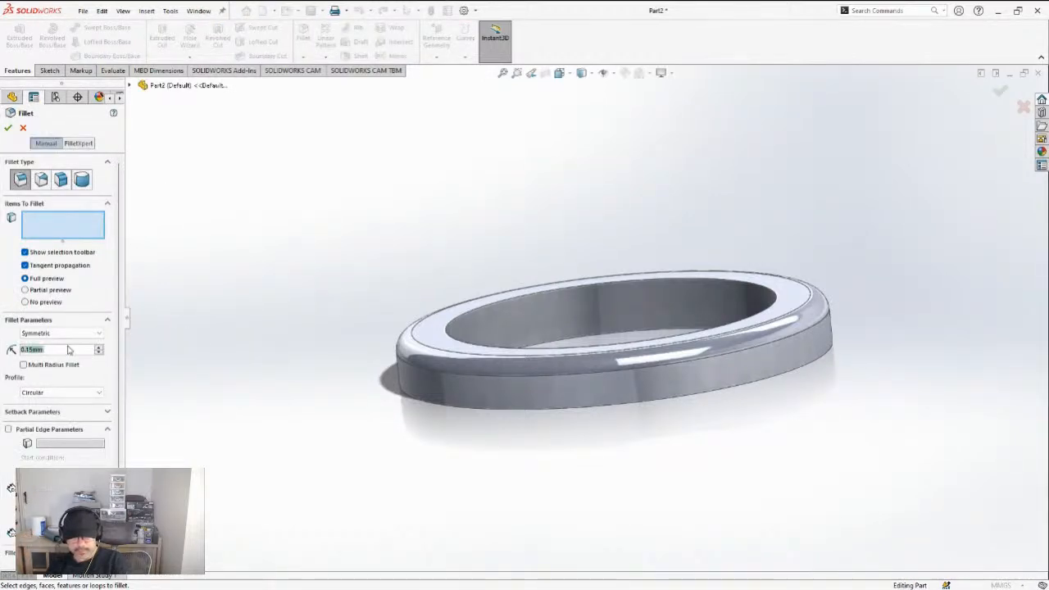
{"action": "left_click", "coordinate": [68, 350]}
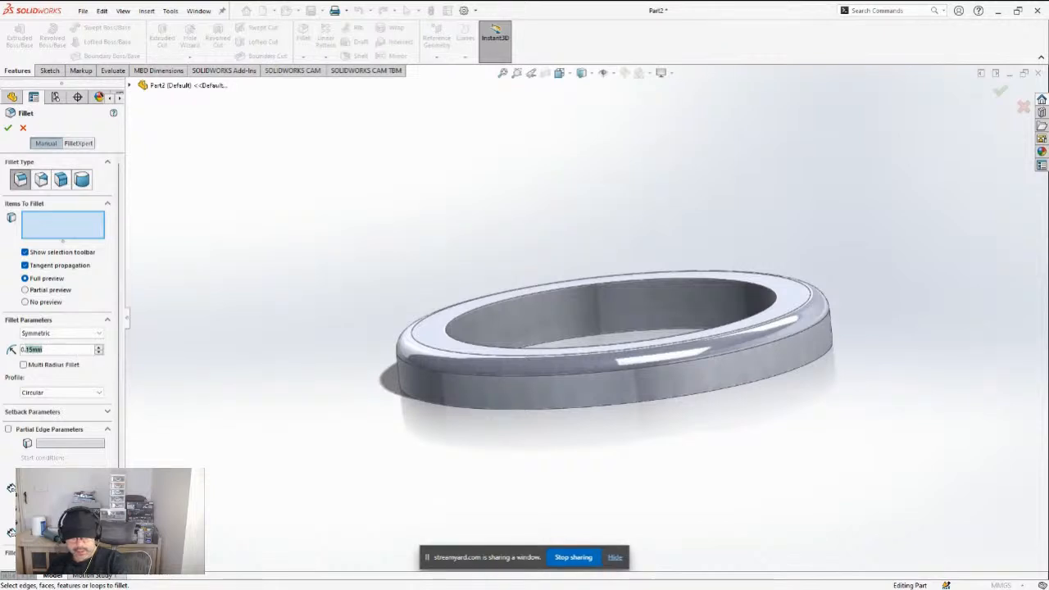
{"action": "type", "text": "0.25"}
{"action": "key", "text": "Return"}
{"action": "left_click", "coordinate": [562, 294]}
{"action": "left_click", "coordinate": [8, 130]}
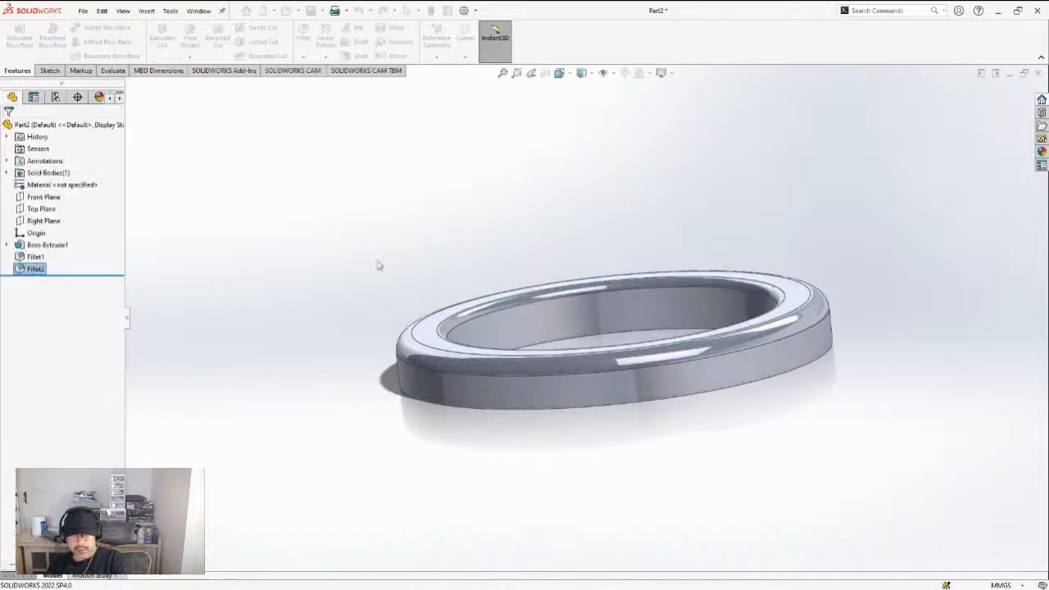
Sketch a circle on the ring's unfilleted flat face, centred on the origin and reaching the outer edge at a radius of 6.375 mm
{"action": "middle_click_drag", "start_coordinate": [434, 218], "coordinate": [347, 299]}
{"action": "left_click", "coordinate": [347, 300]}
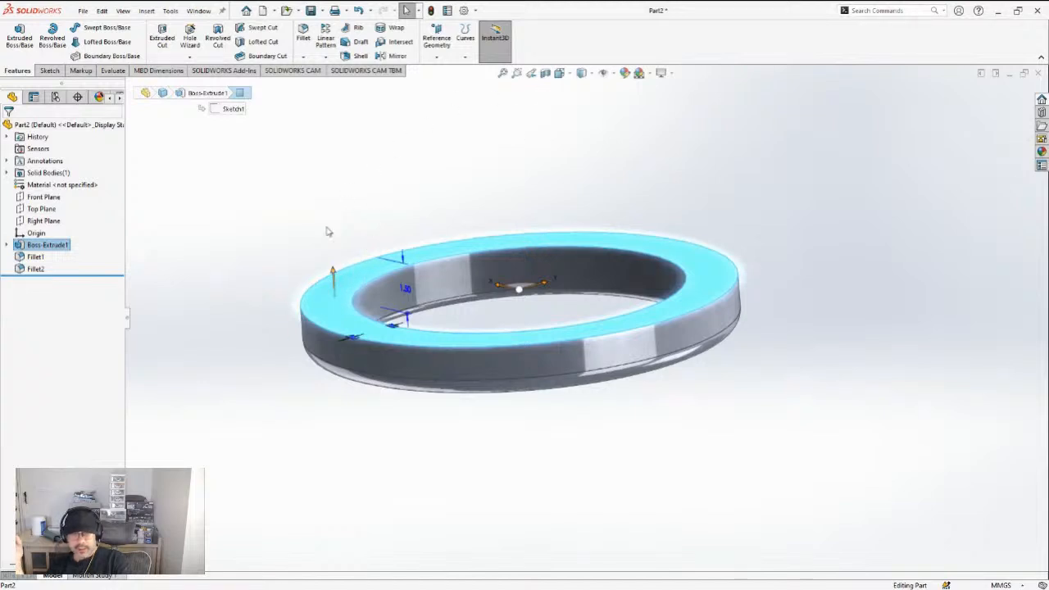
{"action": "left_click", "coordinate": [54, 72]}
{"action": "left_click", "coordinate": [15, 37]}
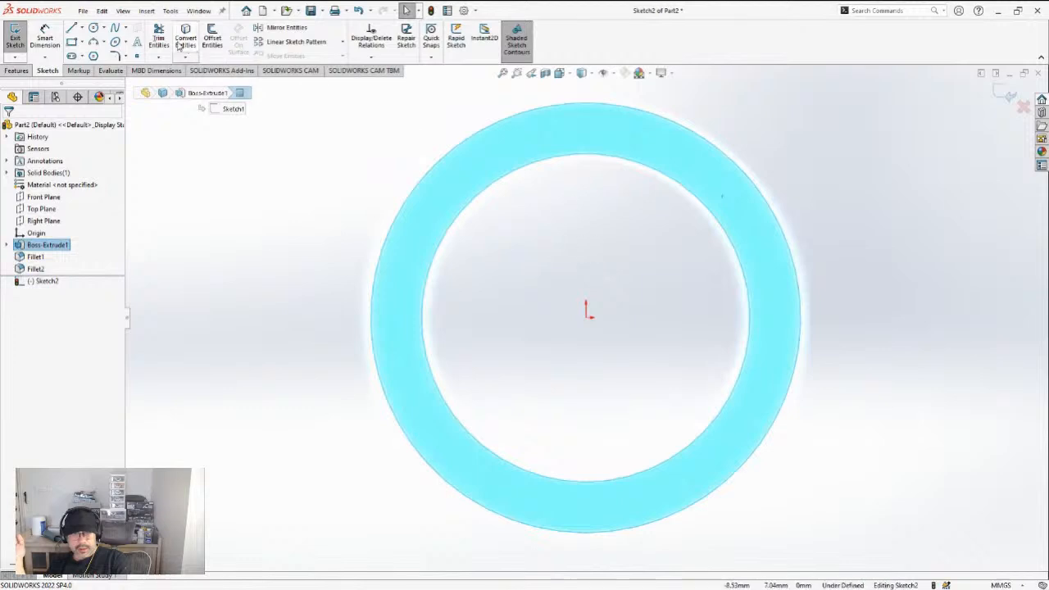
{"action": "left_click", "coordinate": [94, 27]}
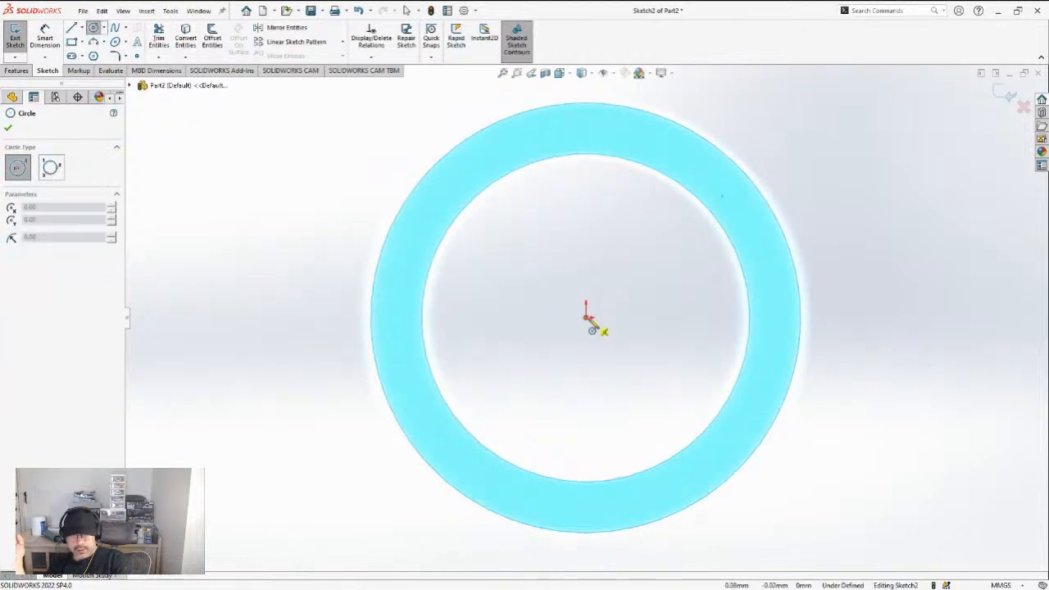
{"action": "left_click", "coordinate": [587, 316]}
{"action": "left_click", "coordinate": [465, 158]}
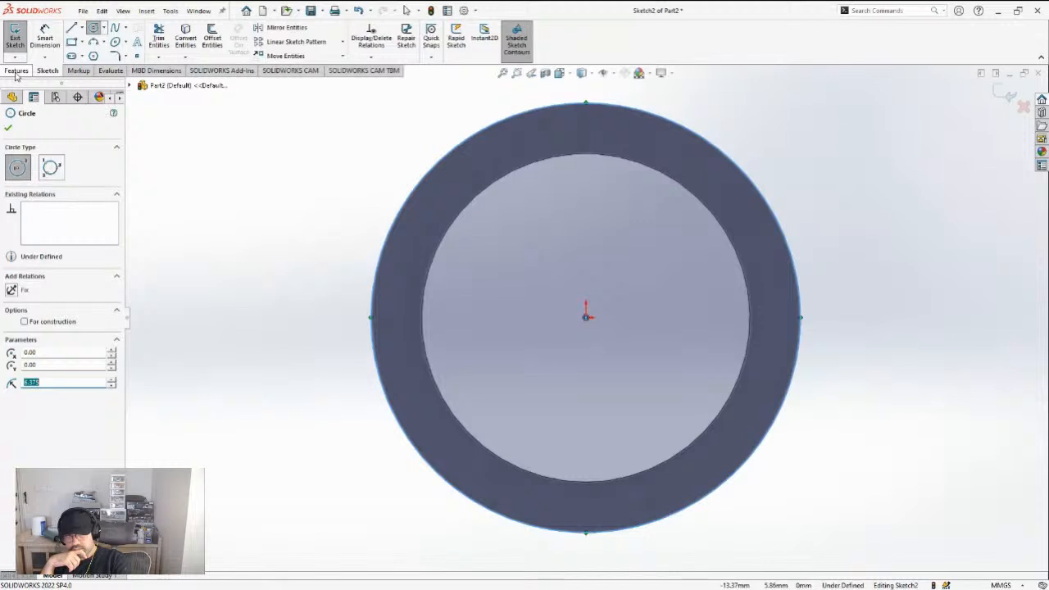
Extrude the circle toward the filleted side using Offset From Surface, 0.25 mm from the ring's top face, merging the result
{"action": "left_click", "coordinate": [16, 70]}
{"action": "left_click", "coordinate": [19, 36]}
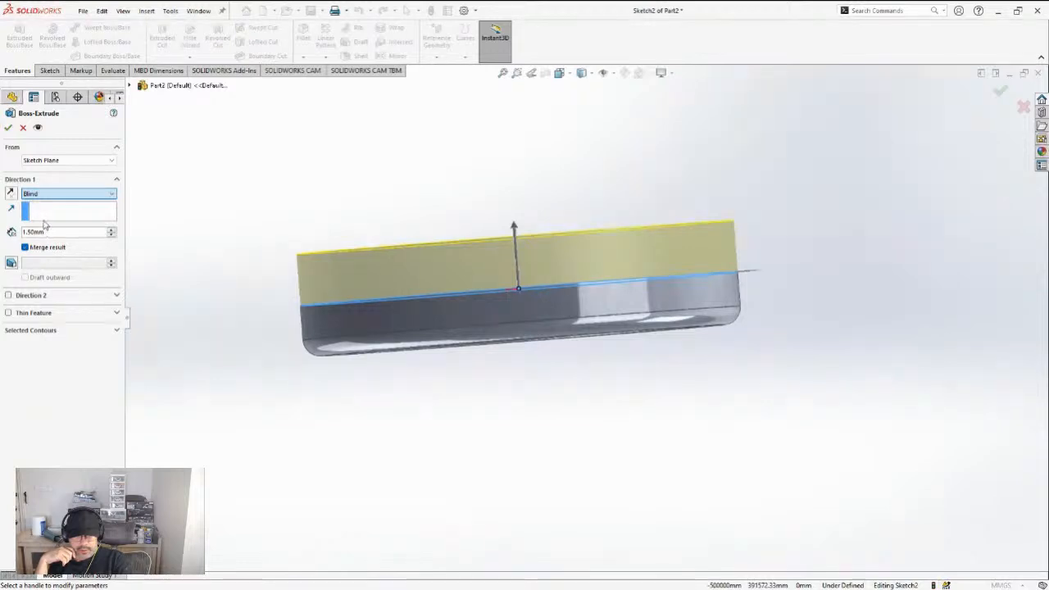
{"action": "left_click", "coordinate": [45, 224]}
{"action": "middle_click_drag", "start_coordinate": [283, 308], "coordinate": [292, 304]}
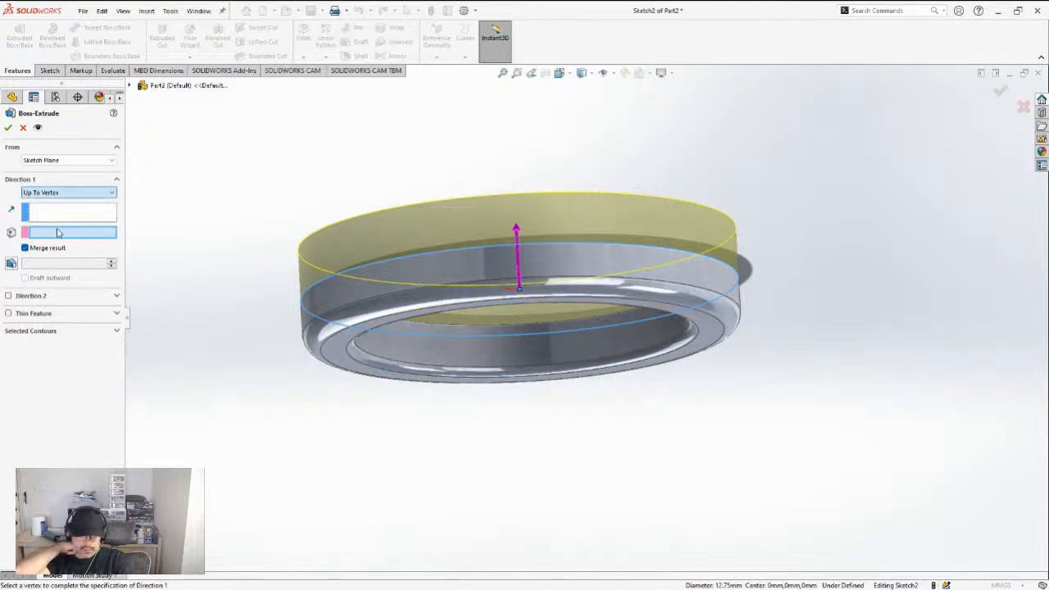
{"action": "key", "text": "Down"}
{"action": "key", "text": "Down"}
{"action": "left_click", "coordinate": [331, 342]}
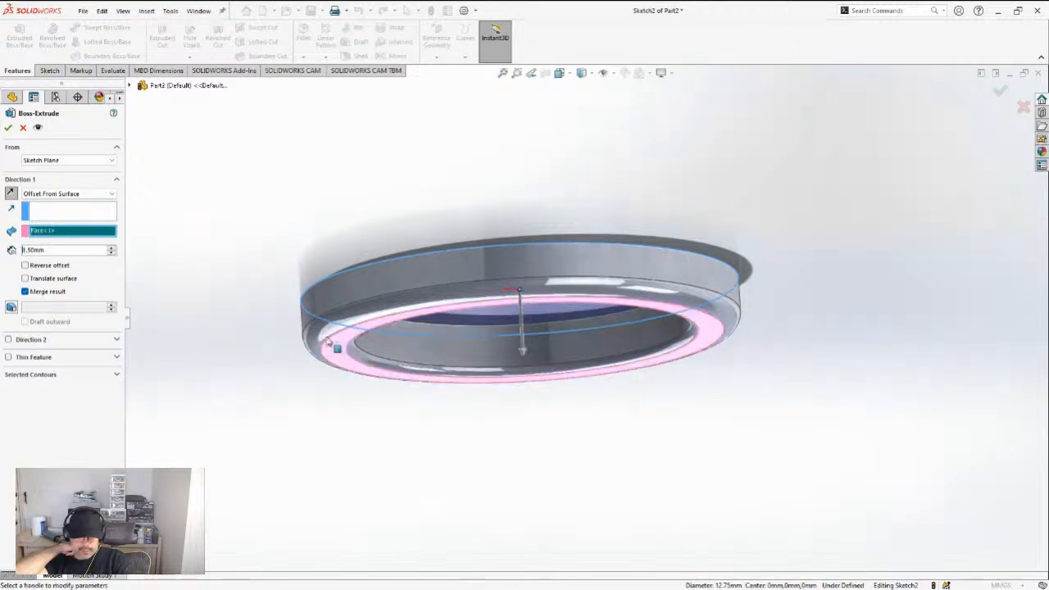
{"action": "left_click_drag", "start_coordinate": [44, 252], "coordinate": [25, 250]}
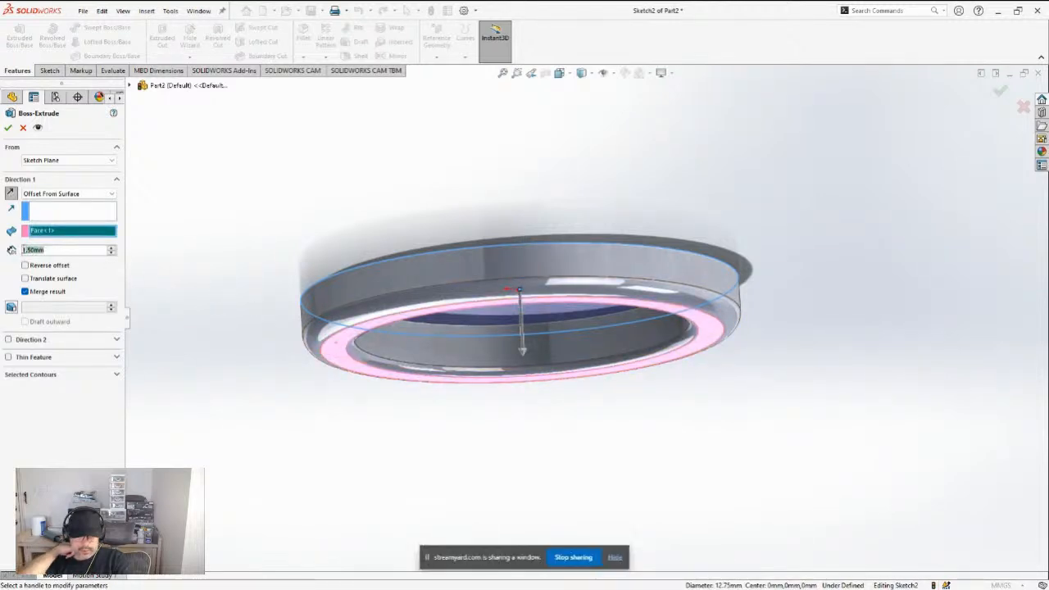
{"action": "type", "text": "0"}
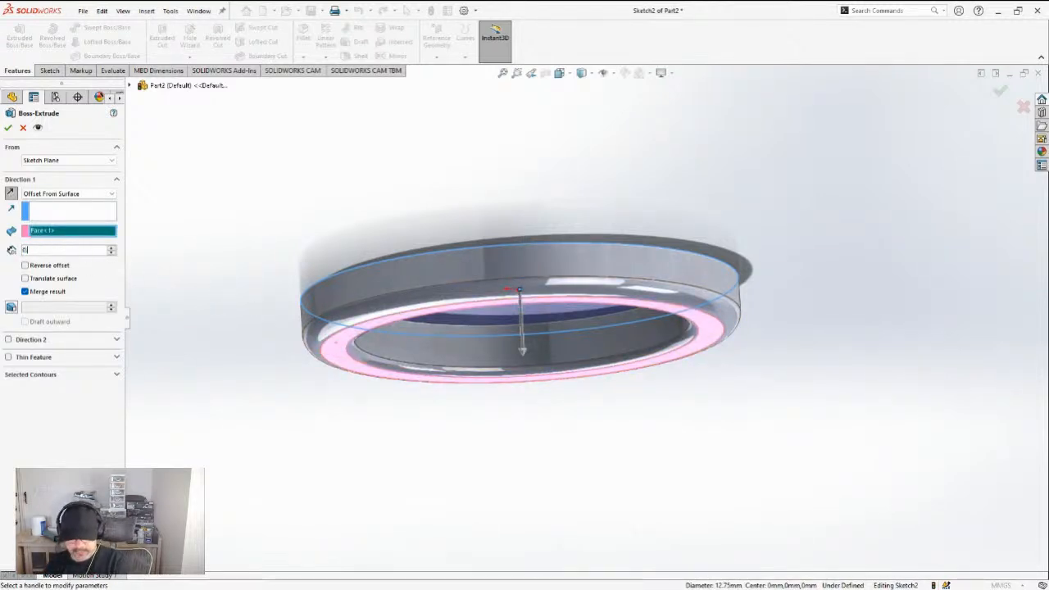
{"action": "key", "text": "Return"}
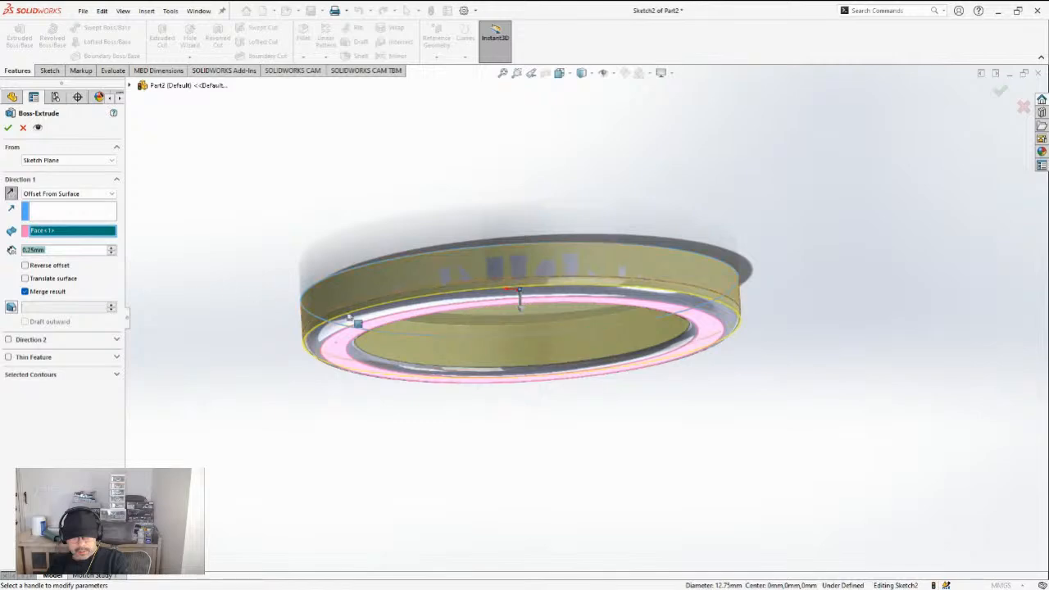
{"action": "scroll", "coordinate": [340, 321], "scroll_direction": "down", "scroll_amount": 2}
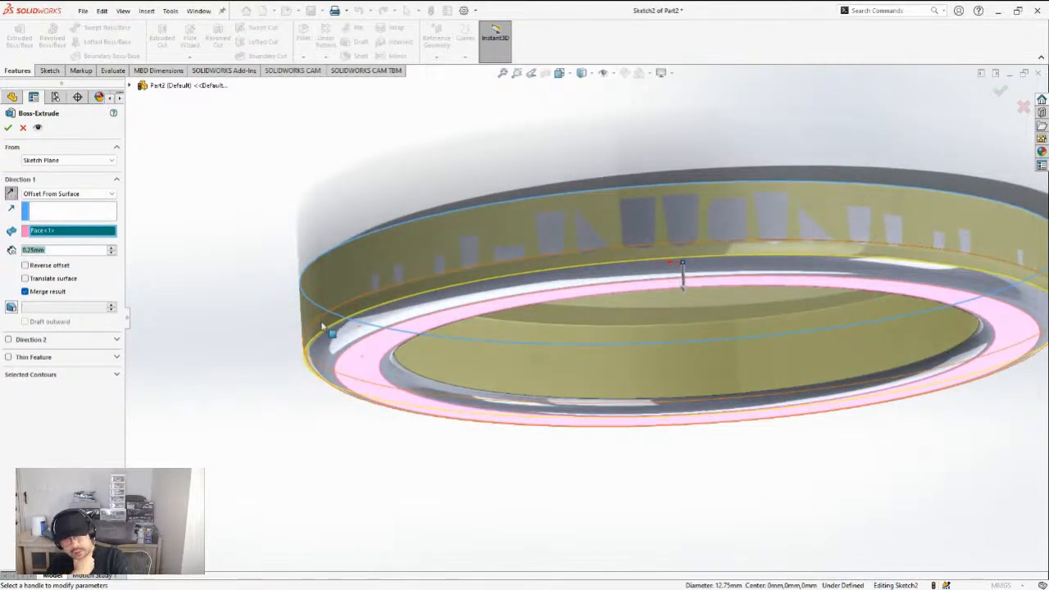
{"action": "mouse_move", "coordinate": [328, 334]}
{"action": "middle_mouse_down"}
{"action": "mouse_move", "coordinate": [325, 297]}
{"action": "mouse_move", "coordinate": [335, 323]}
{"action": "middle_mouse_up"}
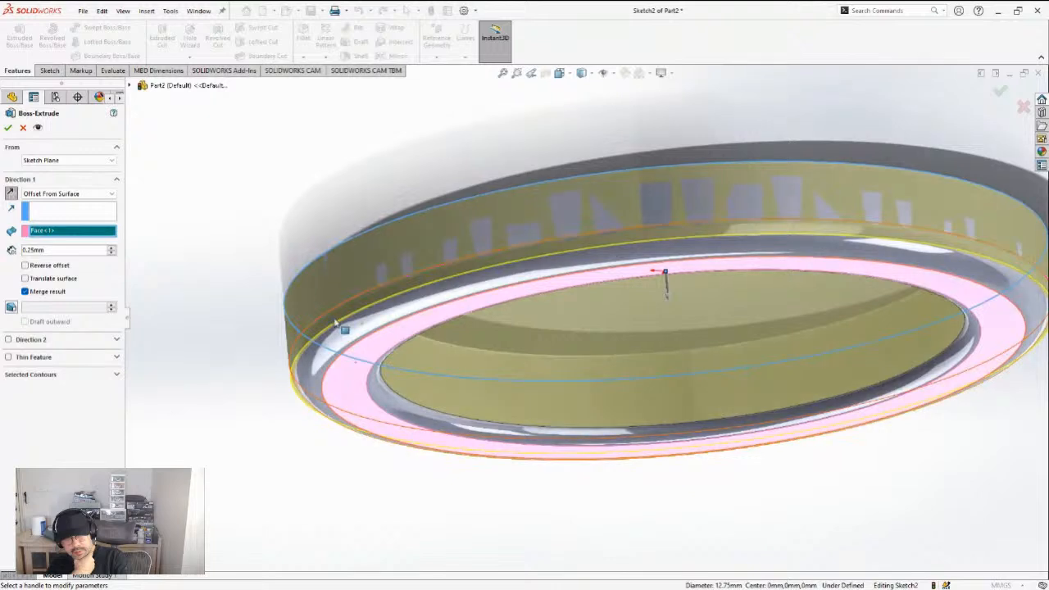
{"action": "left_click", "coordinate": [9, 129]}
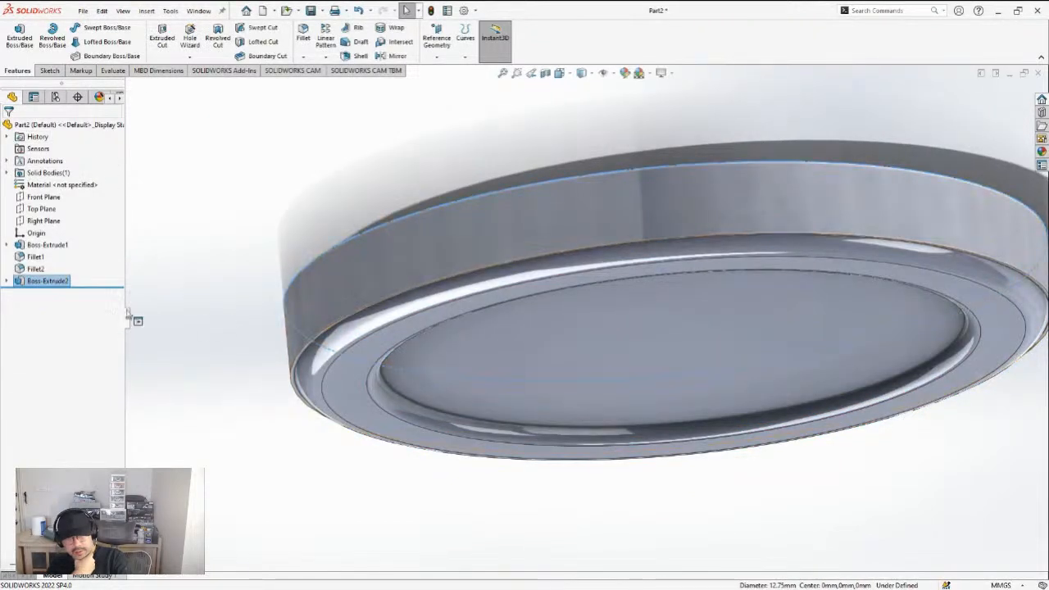
Reorder the features so that the second boss extrusion comes before both fillets
{"action": "left_click", "coordinate": [25, 271]}
{"action": "left_click_drag", "start_coordinate": [25, 280], "coordinate": [25, 272]}
{"action": "left_click", "coordinate": [21, 257]}
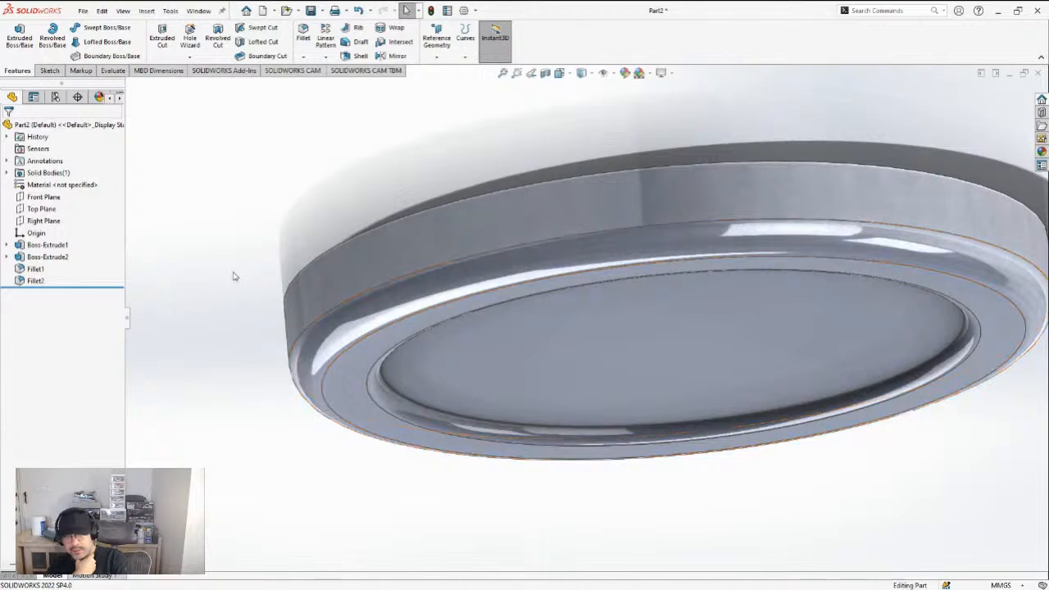
Sketch a circle with a radius of 6.375 mm on the disc's flat back face, centred on the origin and matching the outer edge
{"action": "middle_click_drag", "start_coordinate": [349, 276], "coordinate": [307, 301]}
{"action": "scroll", "coordinate": [425, 327], "scroll_direction": "up", "scroll_amount": 3}
{"action": "middle_click_drag", "start_coordinate": [426, 326], "coordinate": [464, 306]}
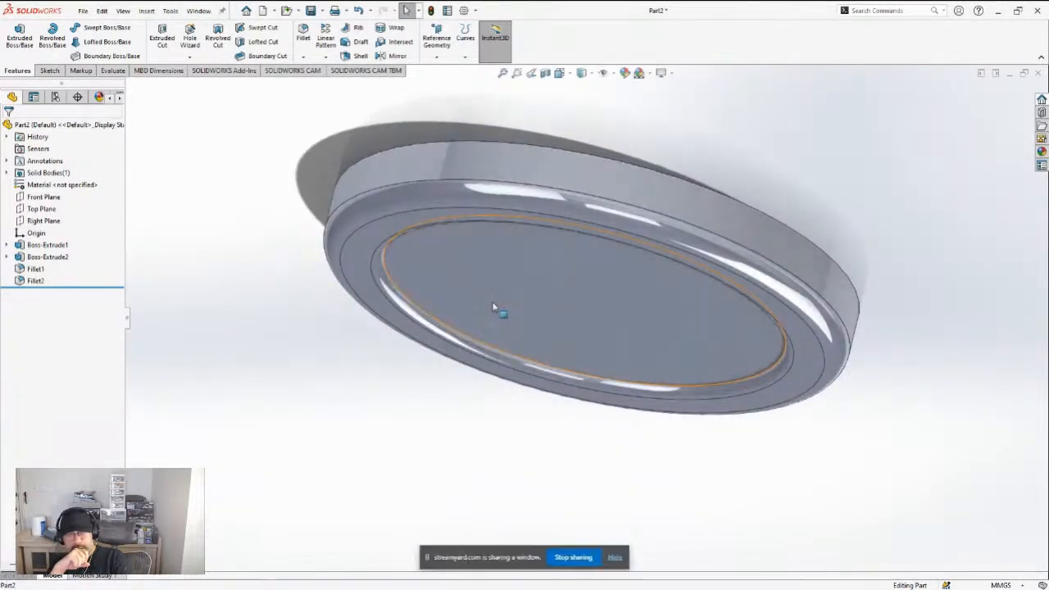
{"action": "left_click", "coordinate": [562, 299]}
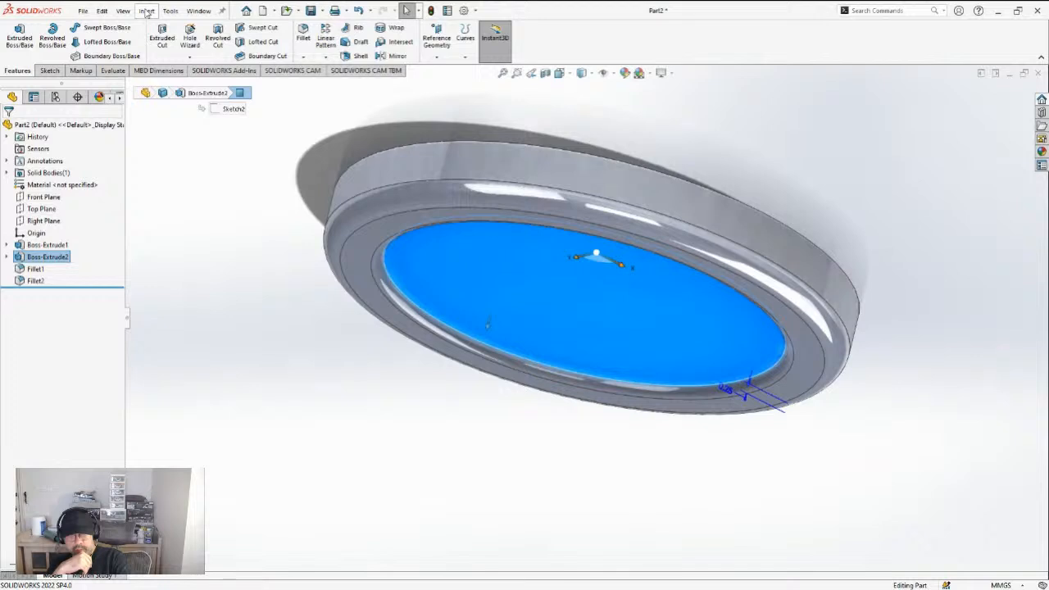
{"action": "left_click", "coordinate": [255, 170]}
{"action": "middle_click_drag", "start_coordinate": [293, 174], "coordinate": [290, 269]}
{"action": "left_click", "coordinate": [416, 236]}
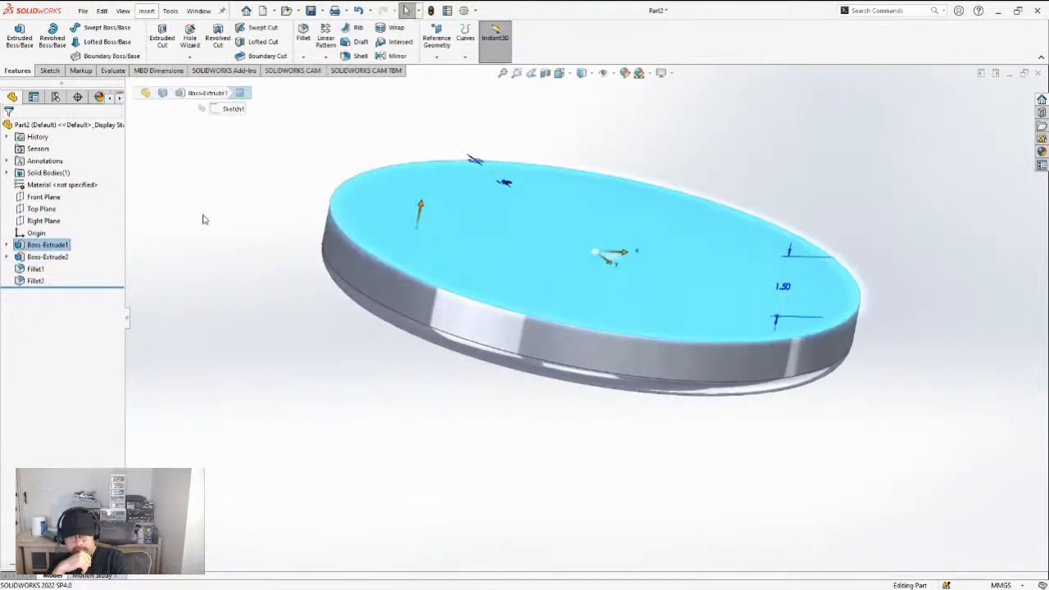
{"action": "left_click", "coordinate": [49, 70]}
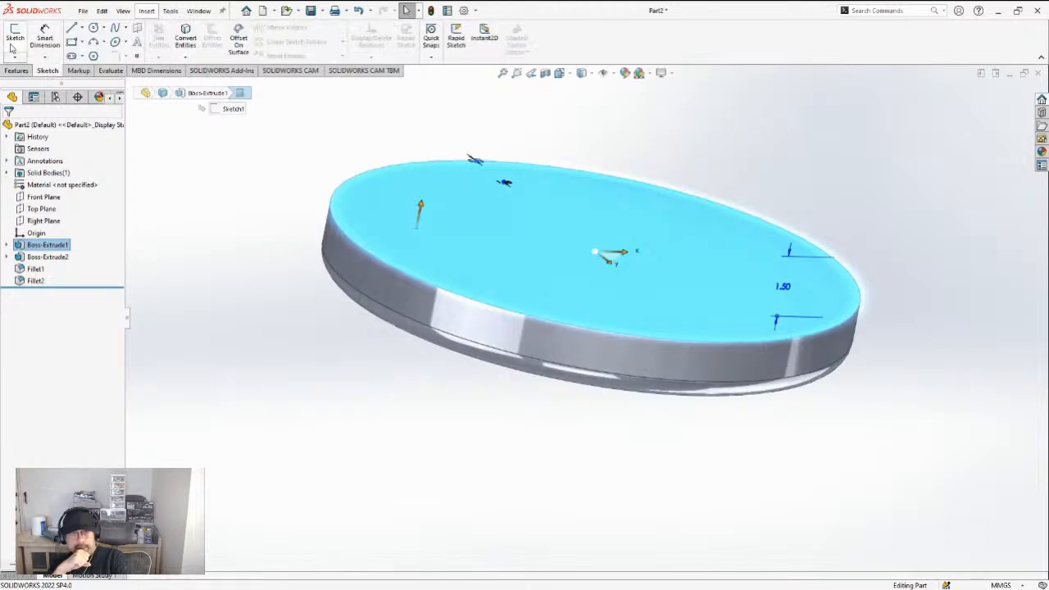
{"action": "left_click", "coordinate": [15, 36]}
{"action": "left_click", "coordinate": [94, 27]}
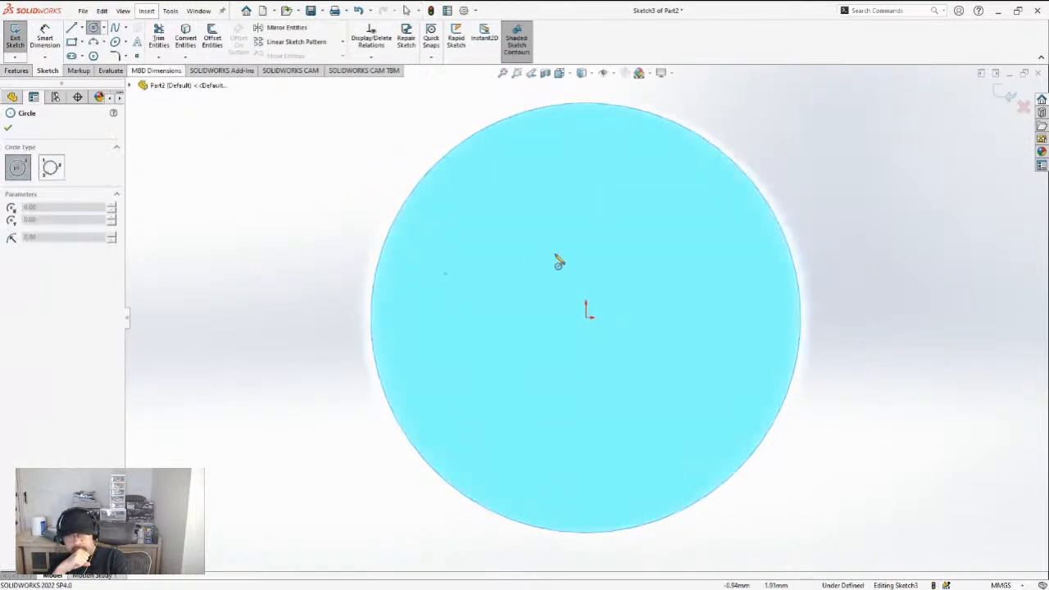
{"action": "left_click", "coordinate": [586, 312]}
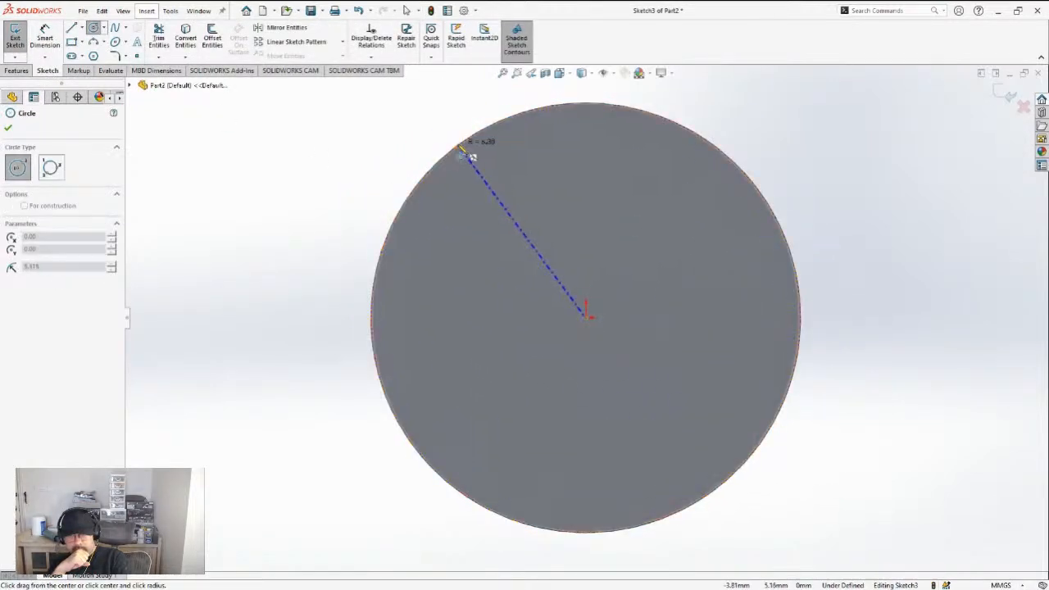
{"action": "left_click", "coordinate": [469, 154]}
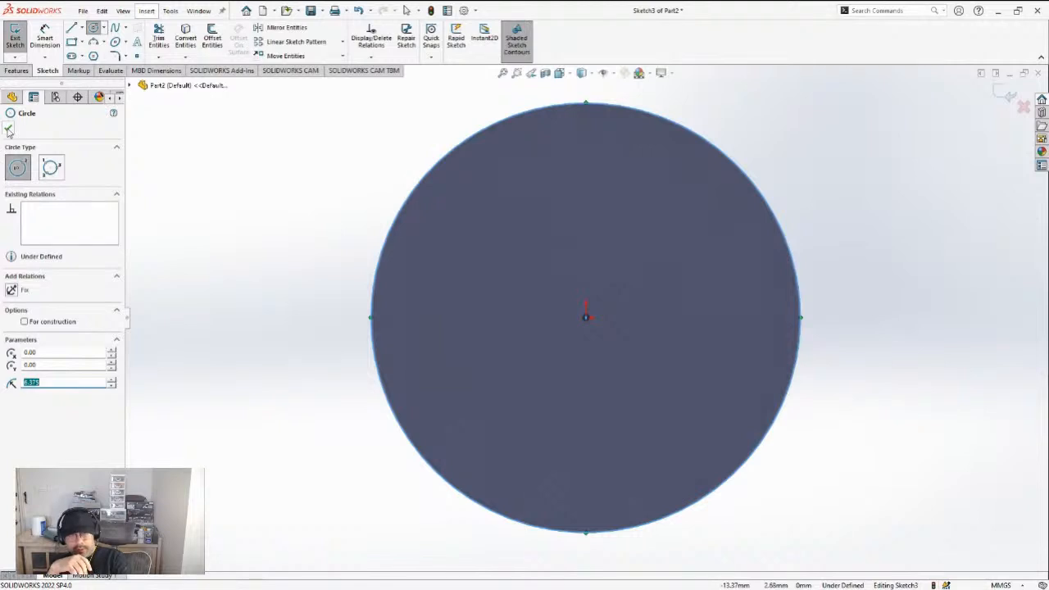
{"action": "left_click", "coordinate": [8, 130]}
Examine the sketch and extrusion settings of Antenna Mount B's raised central ring, leaving both without changes
{"action": "middle_click_drag", "start_coordinate": [408, 368], "coordinate": [427, 229]}
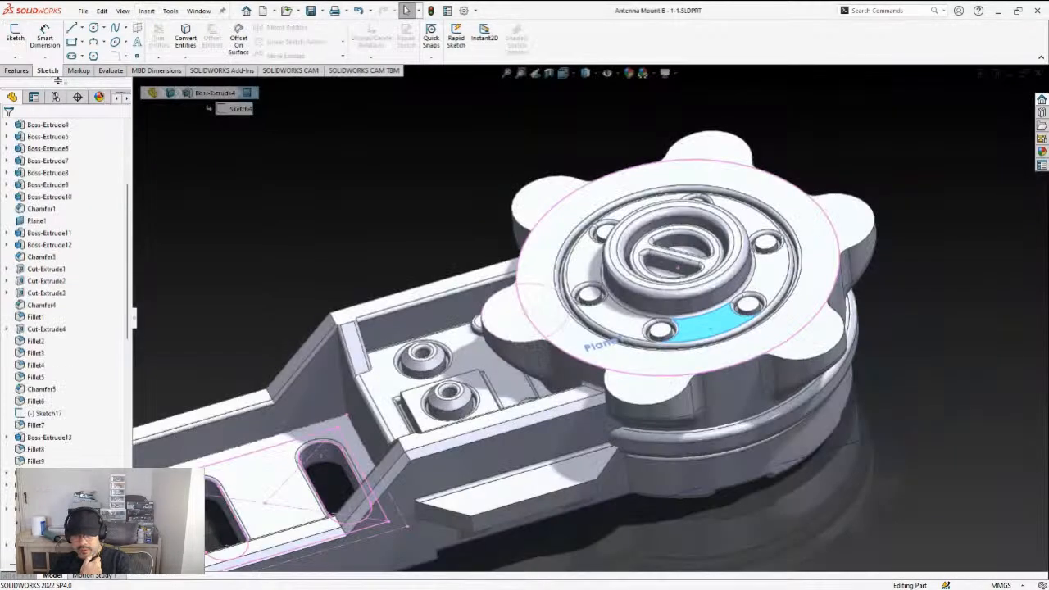
{"action": "left_click", "coordinate": [49, 436]}
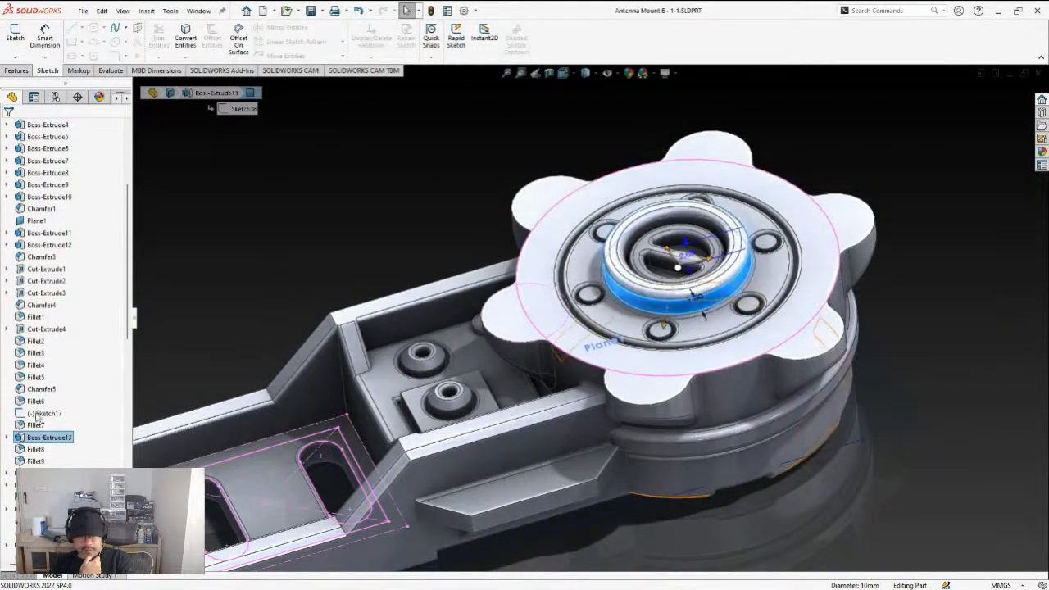
{"action": "left_click", "coordinate": [64, 326]}
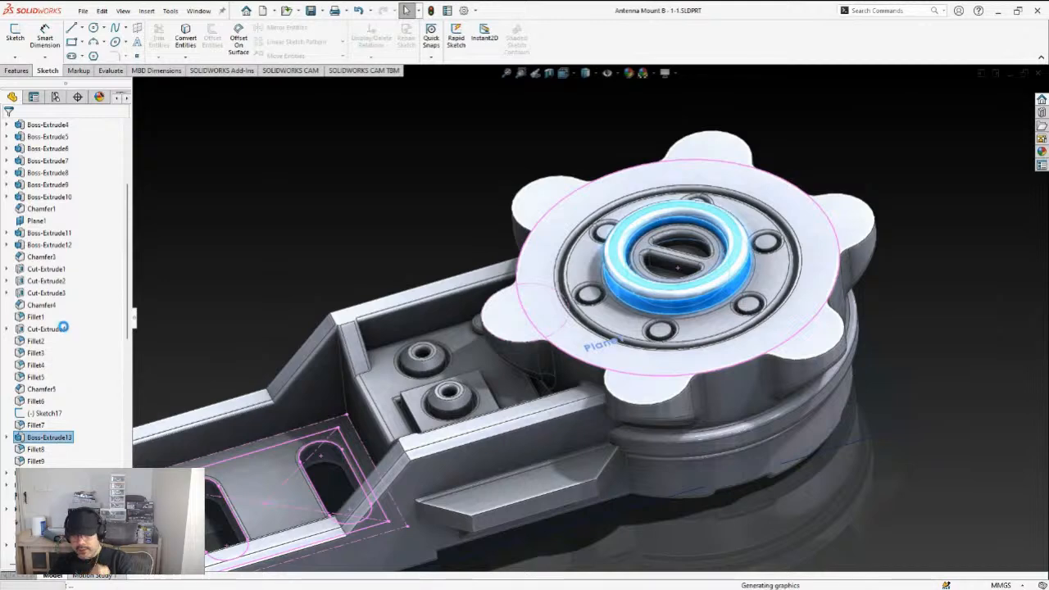
{"action": "scroll", "coordinate": [702, 344], "scroll_direction": "up", "scroll_amount": 5}
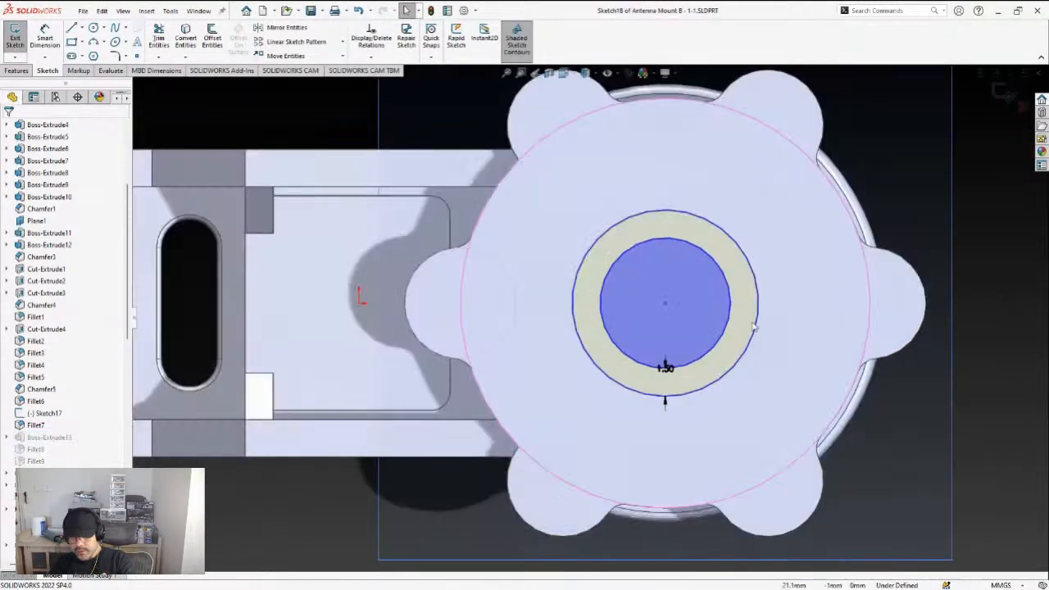
{"action": "scroll", "coordinate": [495, 217], "scroll_direction": "down", "scroll_amount": 2}
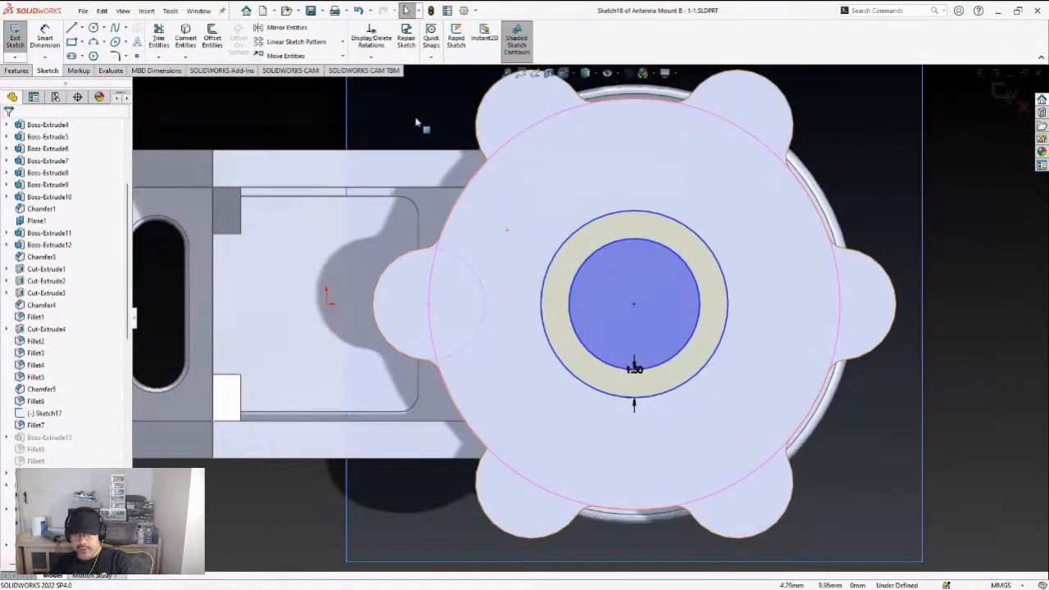
{"action": "left_click_drag", "start_coordinate": [312, 92], "coordinate": [758, 407]}
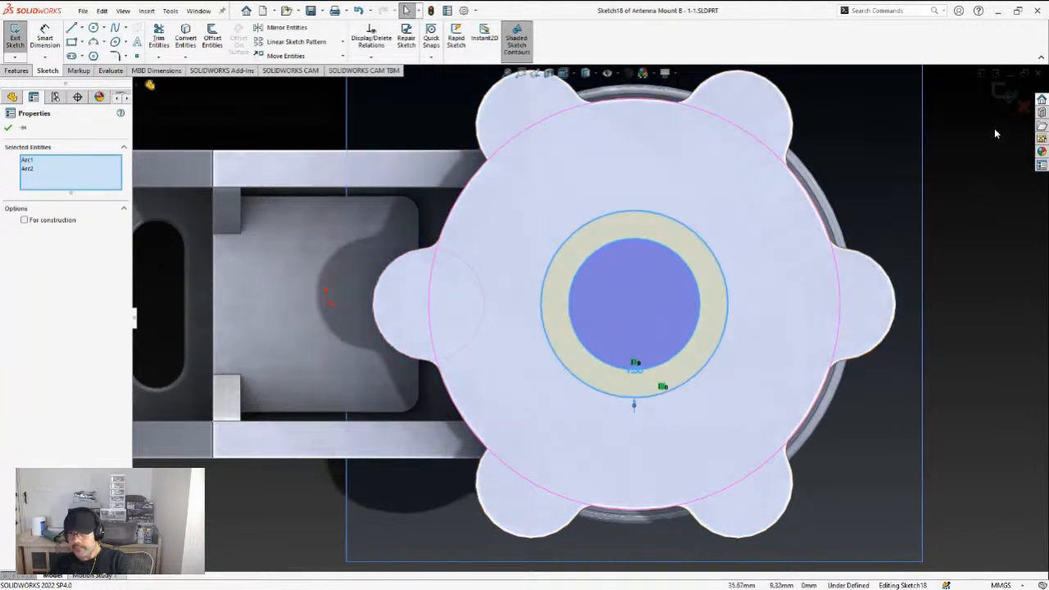
{"action": "left_click", "coordinate": [1022, 108]}
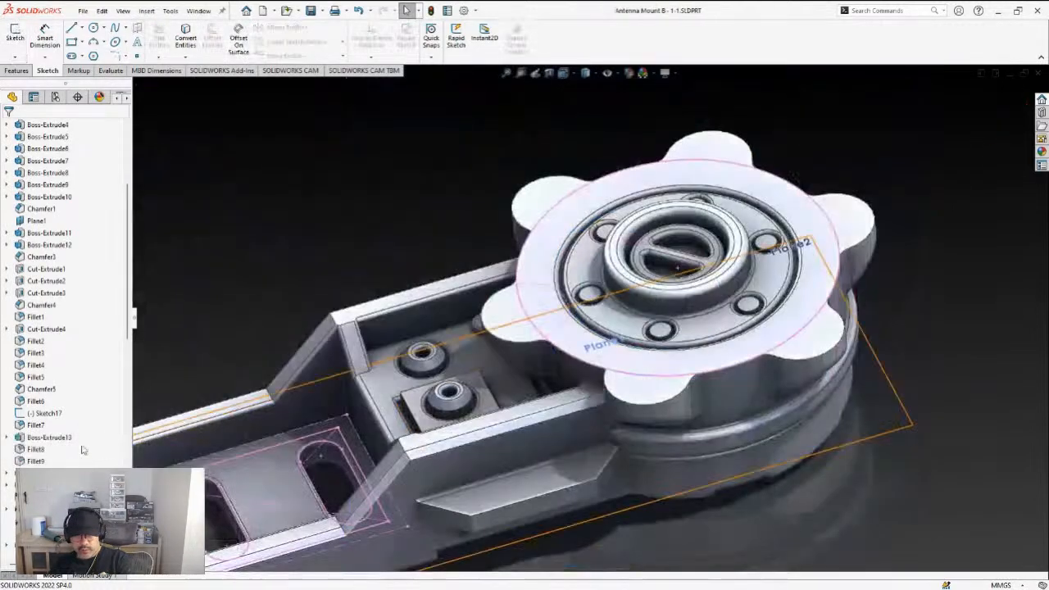
{"action": "left_click", "coordinate": [48, 437]}
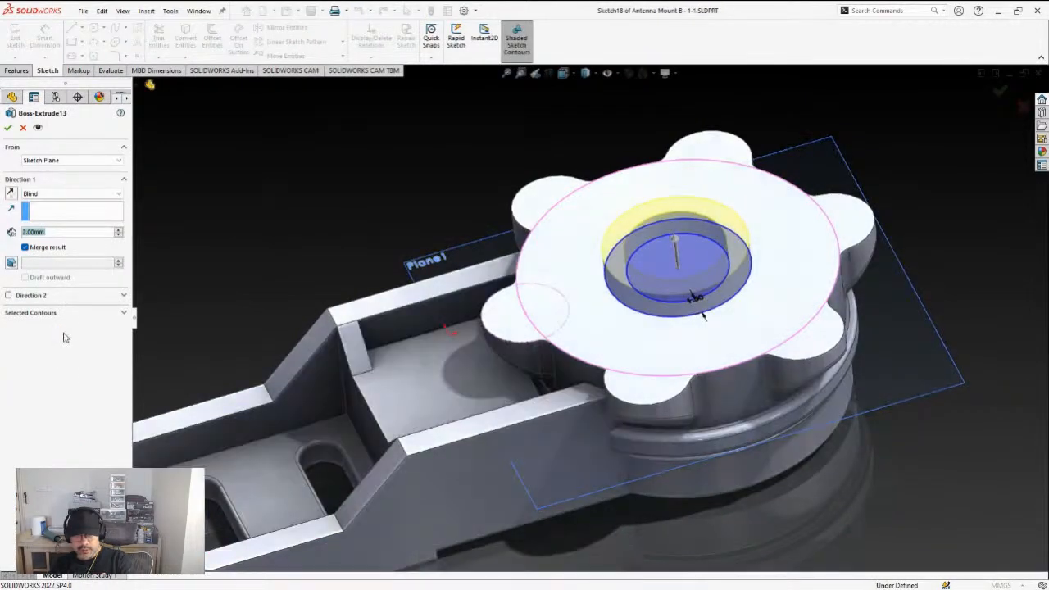
{"action": "left_click", "coordinate": [23, 128]}
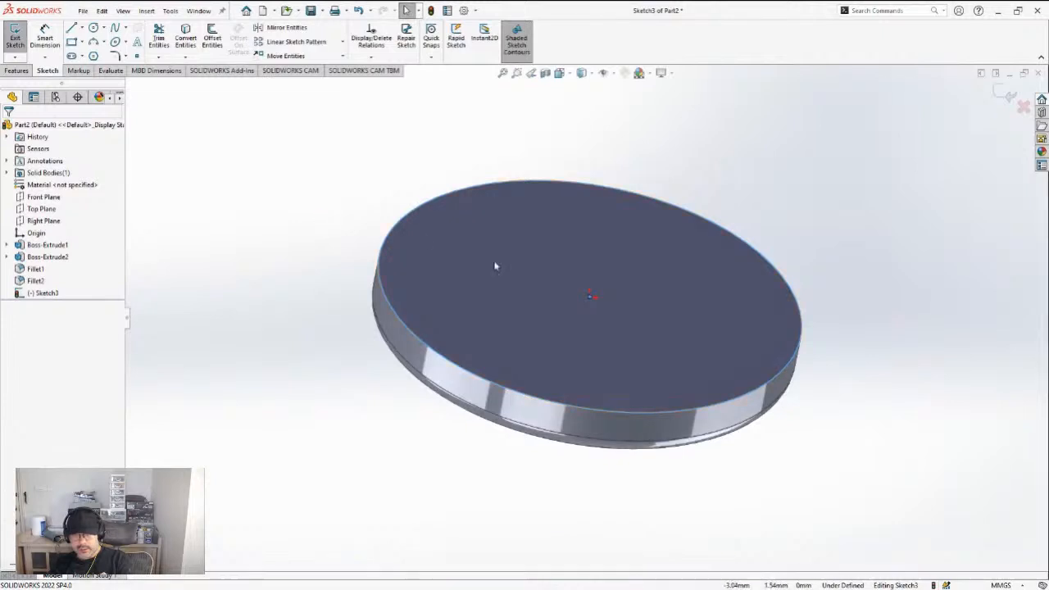
{"action": "left_click", "coordinate": [522, 290]}
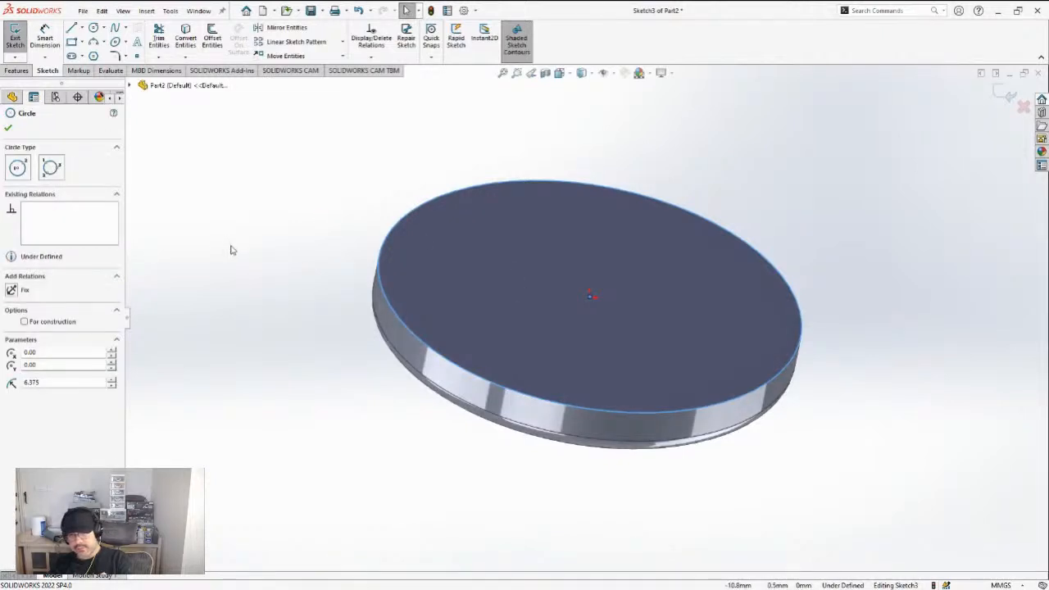
{"action": "left_click", "coordinate": [17, 70]}
{"action": "left_click", "coordinate": [19, 37]}
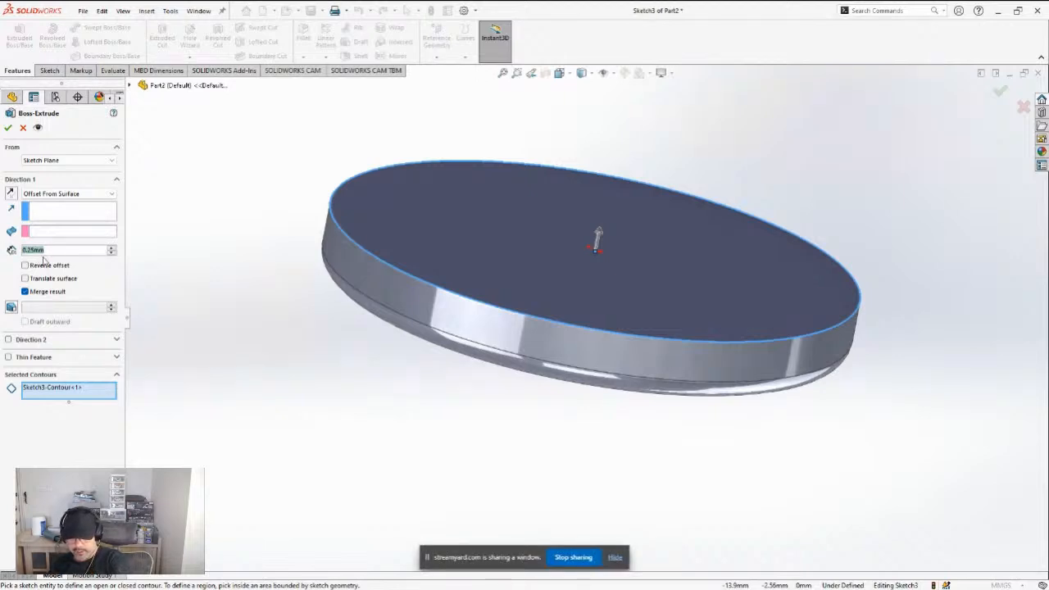
{"action": "type", "text": "0.5"}
{"action": "key", "text": "Return"}
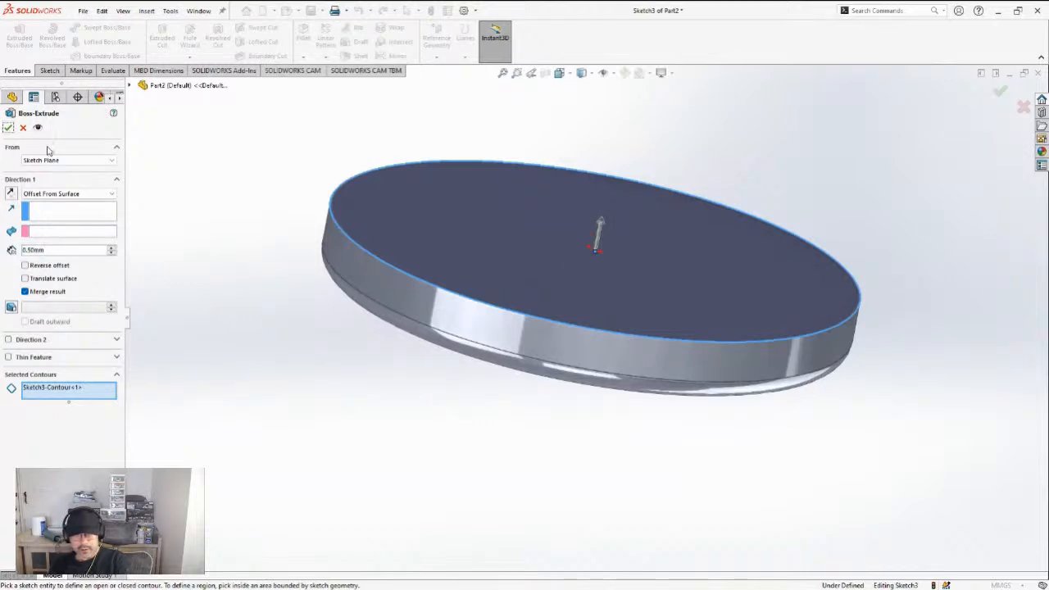
{"action": "left_click", "coordinate": [1022, 107]}
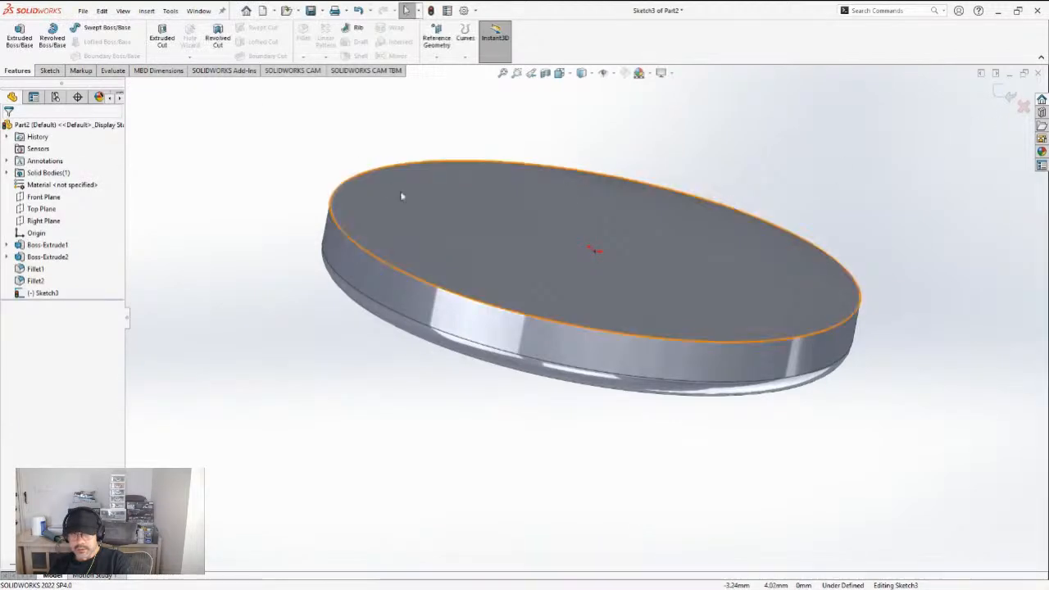
{"action": "left_click", "coordinate": [388, 184]}
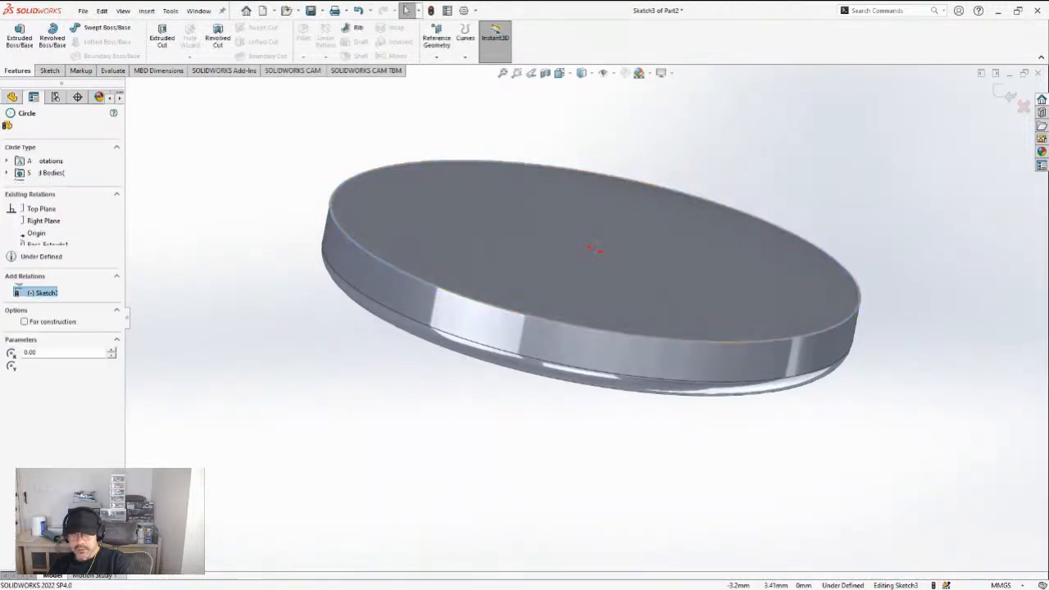
{"action": "left_click", "coordinate": [18, 41]}
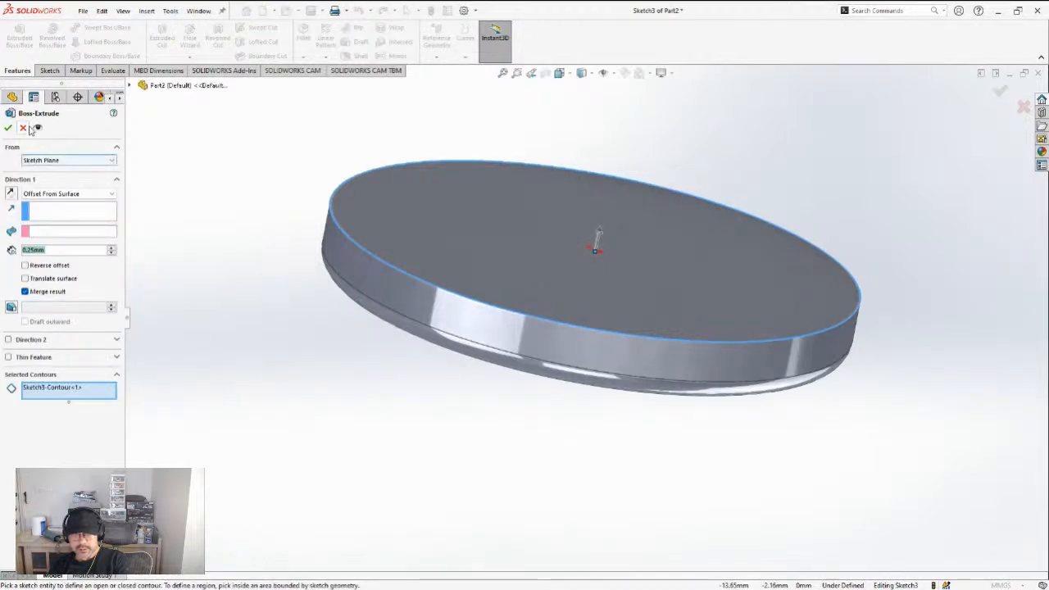
{"action": "left_click", "coordinate": [23, 127]}
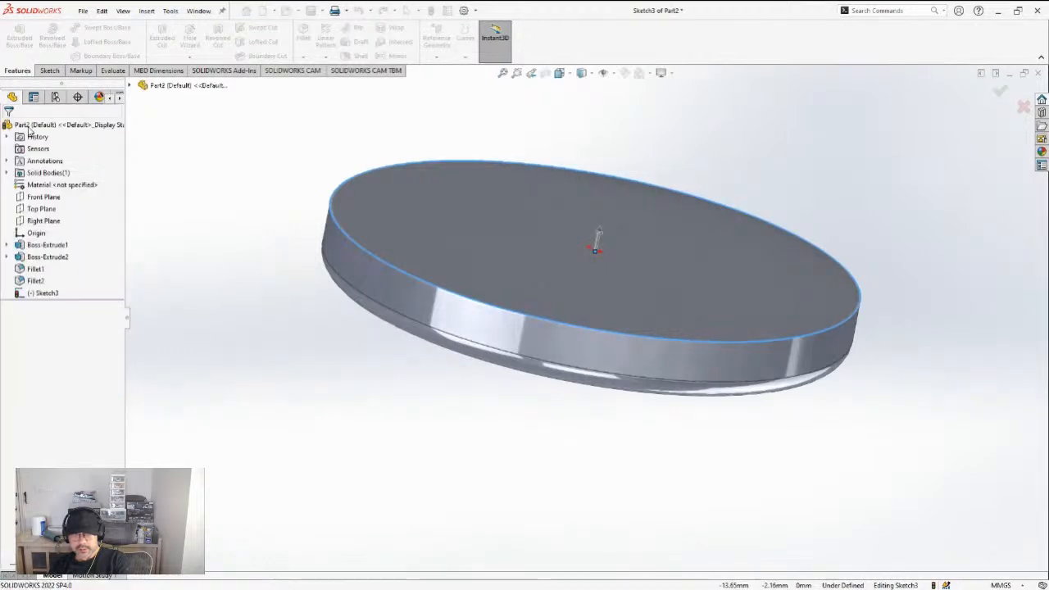
{"action": "left_click", "coordinate": [1005, 99]}
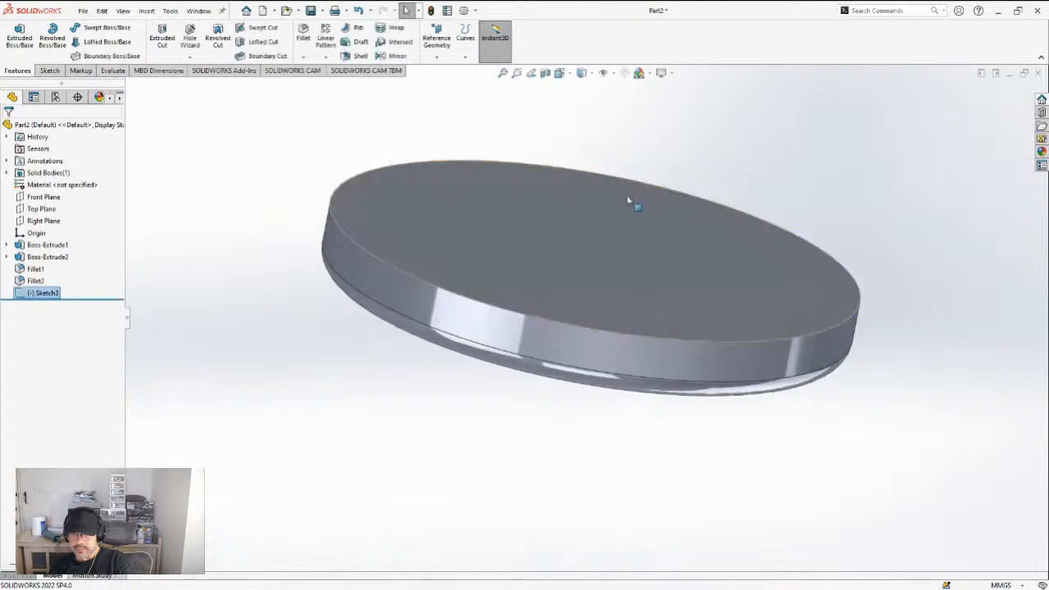
Extrude the back-face circle 0.5 mm outward as a Blind boss, merging the result with the disc
{"action": "left_click", "coordinate": [39, 291]}
{"action": "left_click", "coordinate": [47, 257]}
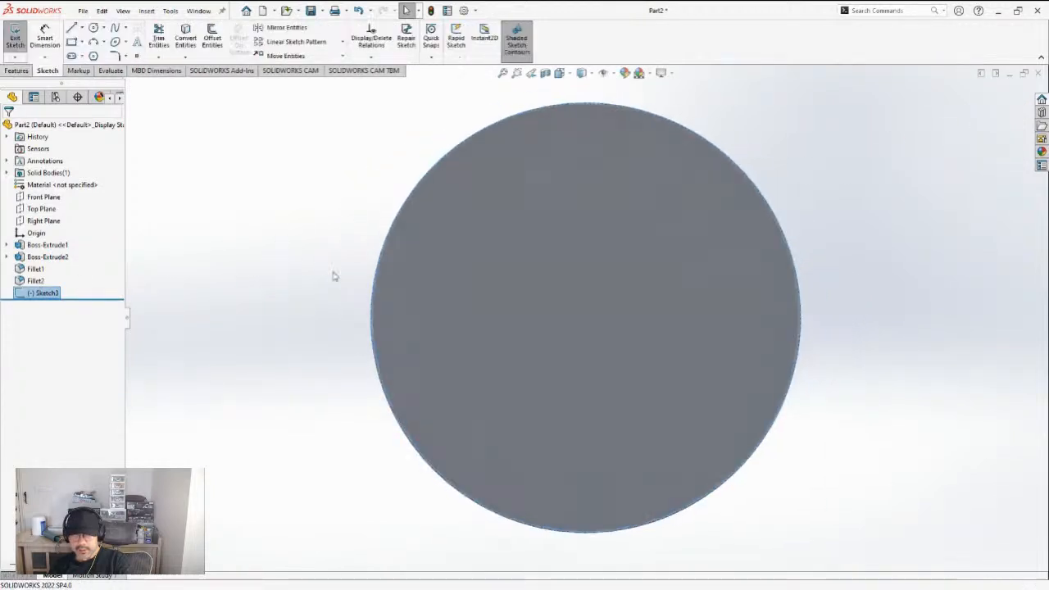
{"action": "left_click", "coordinate": [373, 295]}
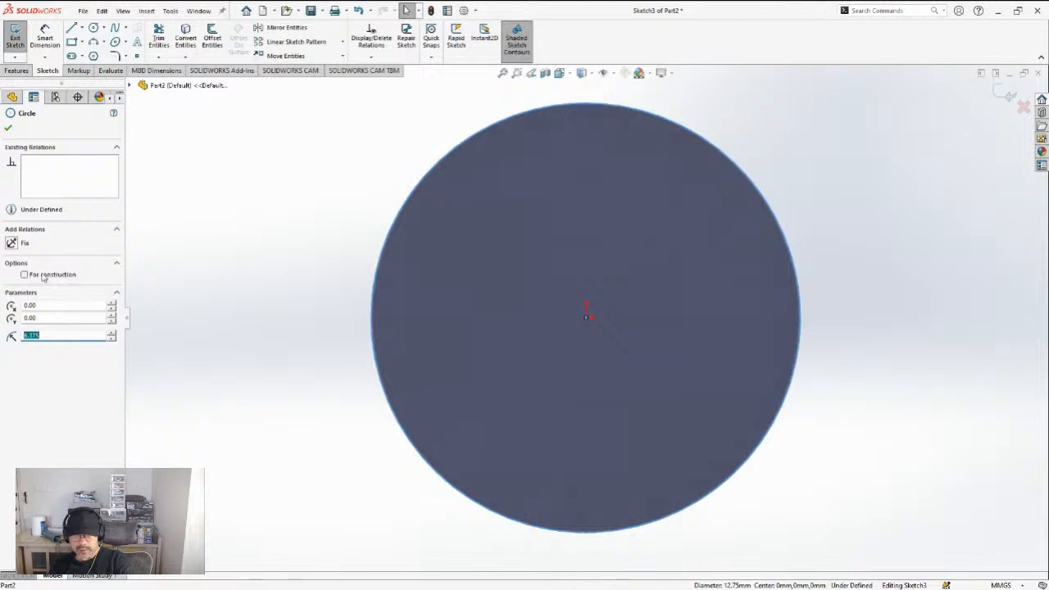
{"action": "middle_click_drag", "start_coordinate": [253, 356], "coordinate": [253, 192]}
{"action": "scroll", "coordinate": [340, 290], "scroll_direction": "down", "scroll_amount": 4}
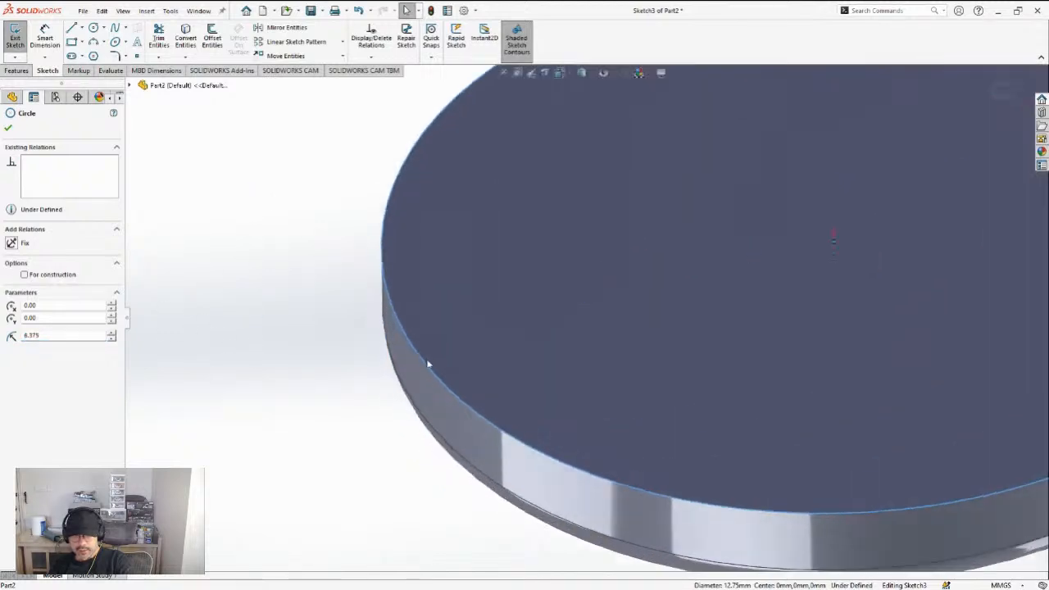
{"action": "middle_click_drag", "start_coordinate": [441, 298], "coordinate": [446, 292]}
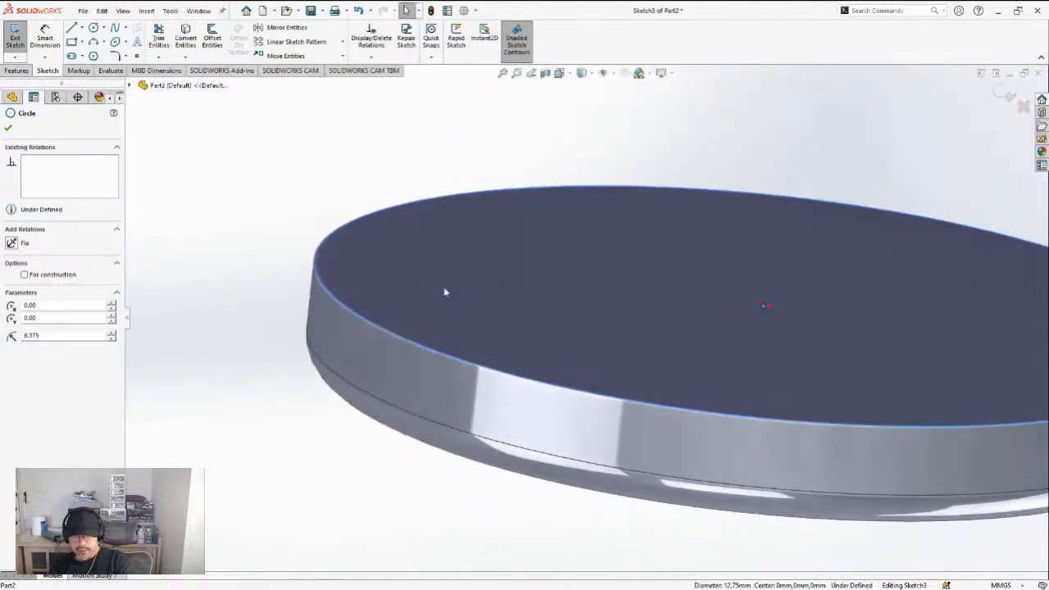
{"action": "left_click", "coordinate": [17, 72]}
{"action": "left_click", "coordinate": [27, 47]}
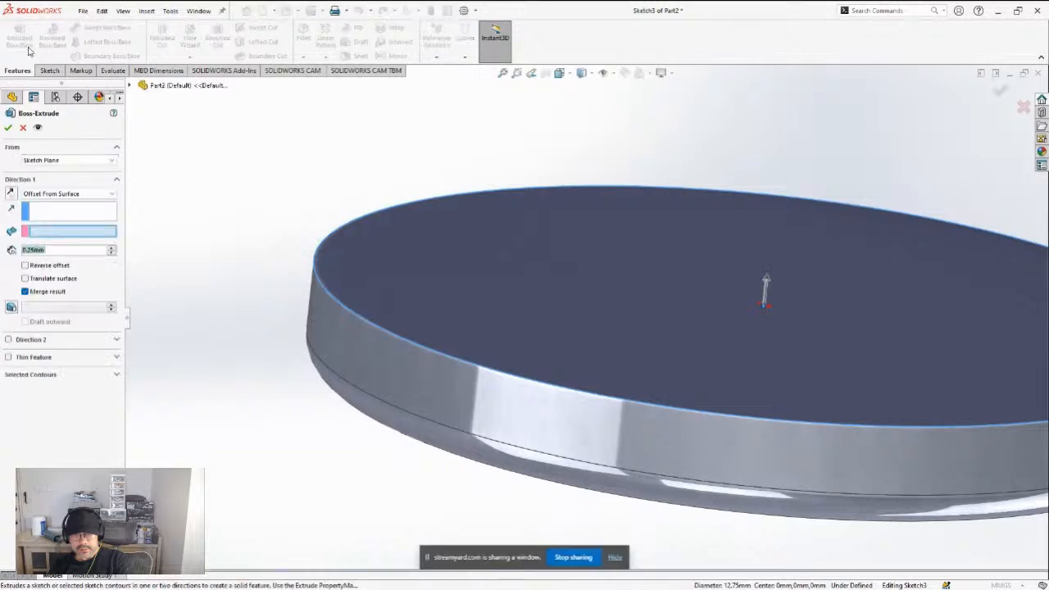
{"action": "left_click", "coordinate": [44, 204]}
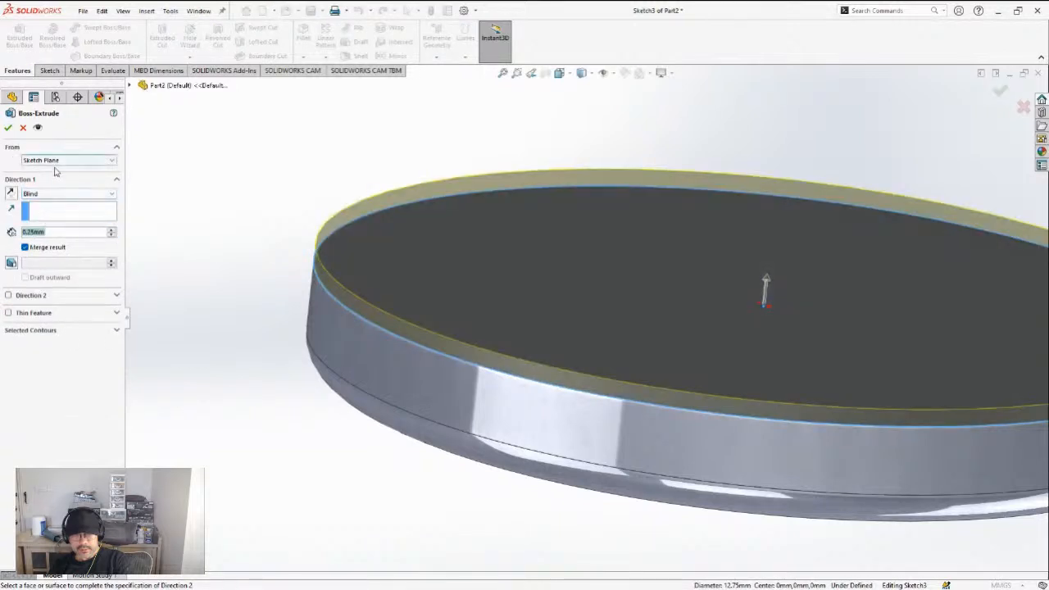
{"action": "type", "text": "0.5"}
{"action": "key", "text": "Return"}
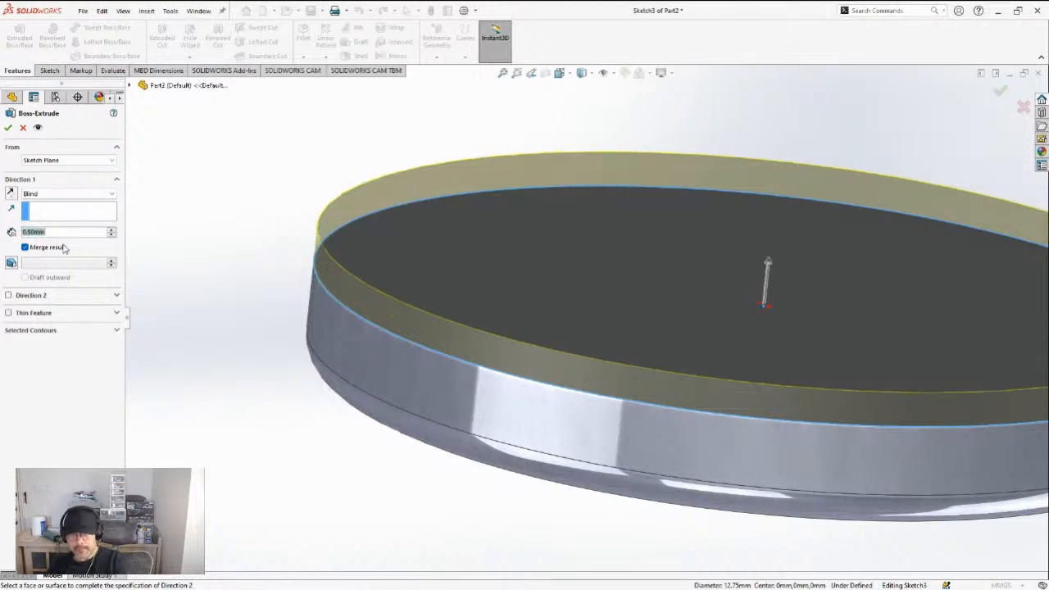
{"action": "left_click", "coordinate": [9, 127]}
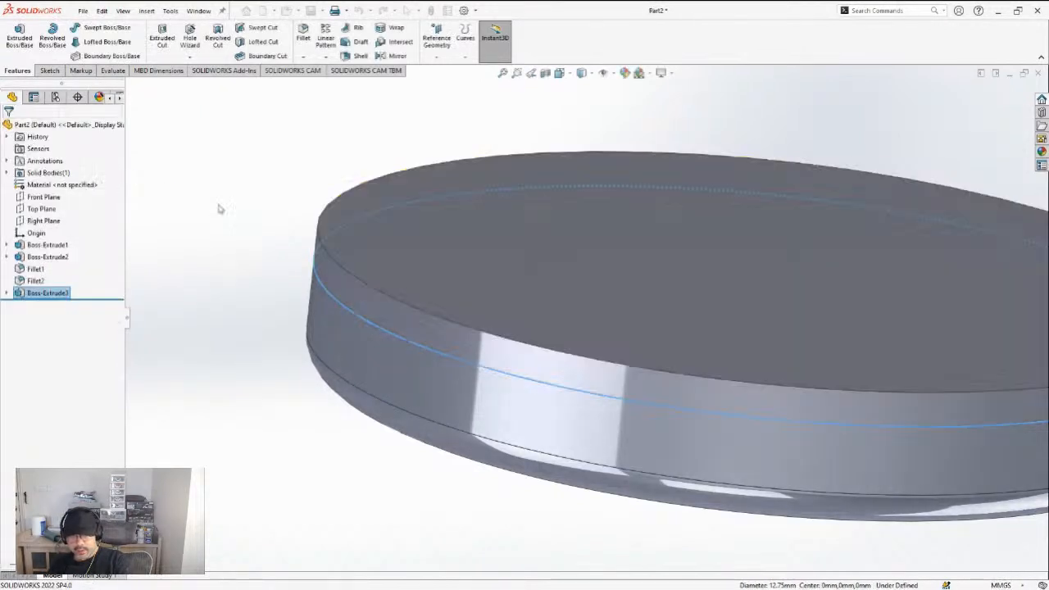
Chamfer the outer edge of the disc's flat back face by 0.5 mm at 45 degrees
{"action": "left_click", "coordinate": [606, 261]}
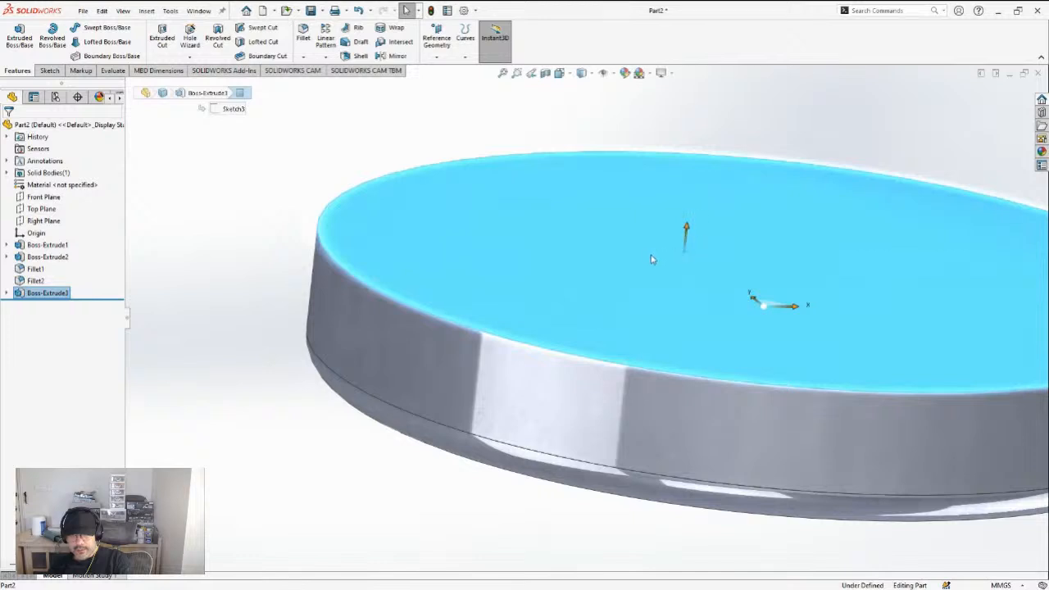
{"action": "left_click", "coordinate": [302, 86]}
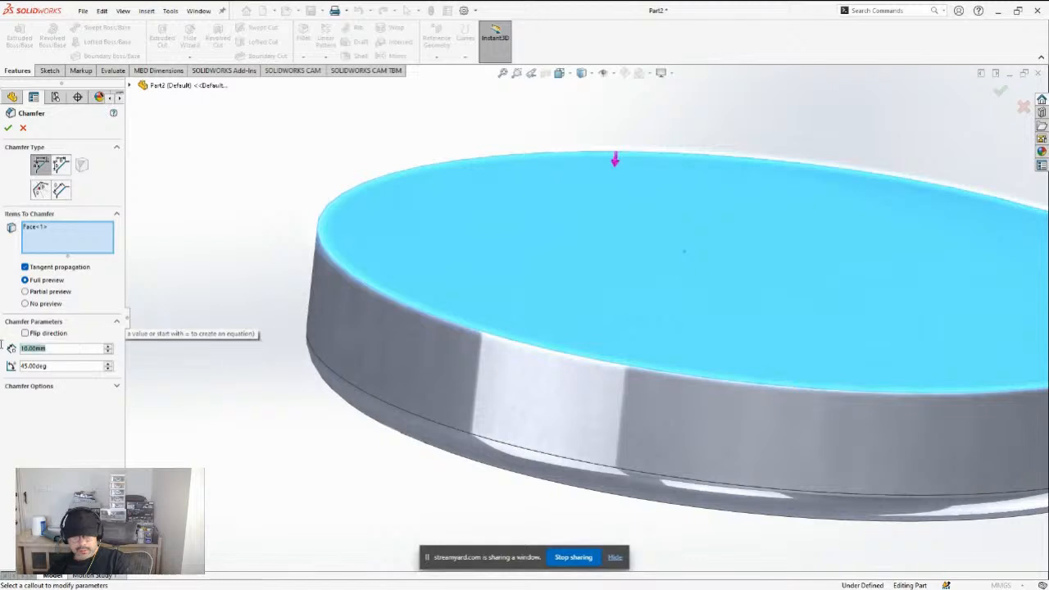
{"action": "type", "text": "1"}
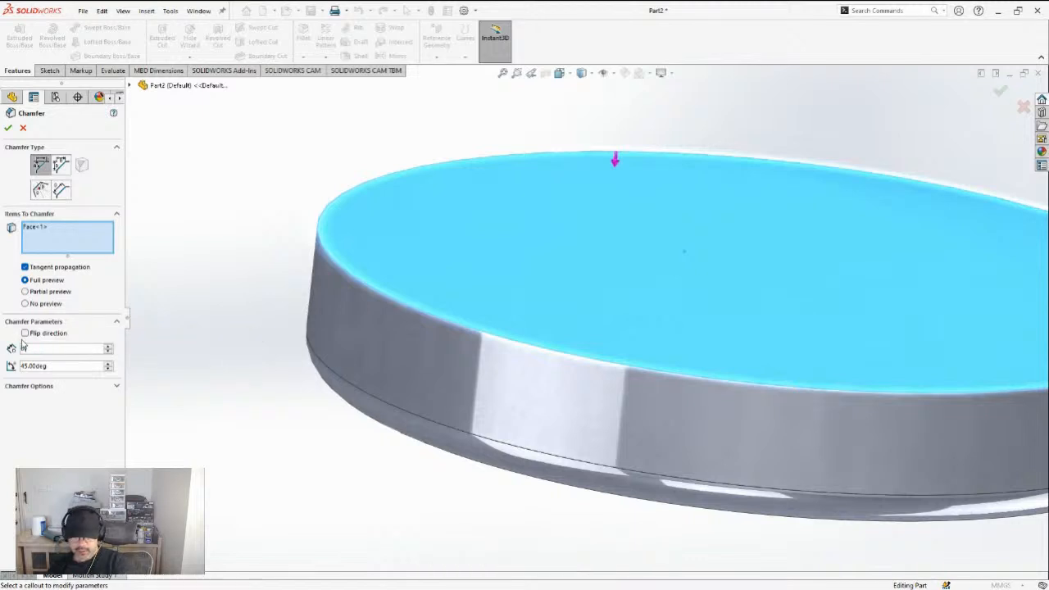
{"action": "key", "text": "Return"}
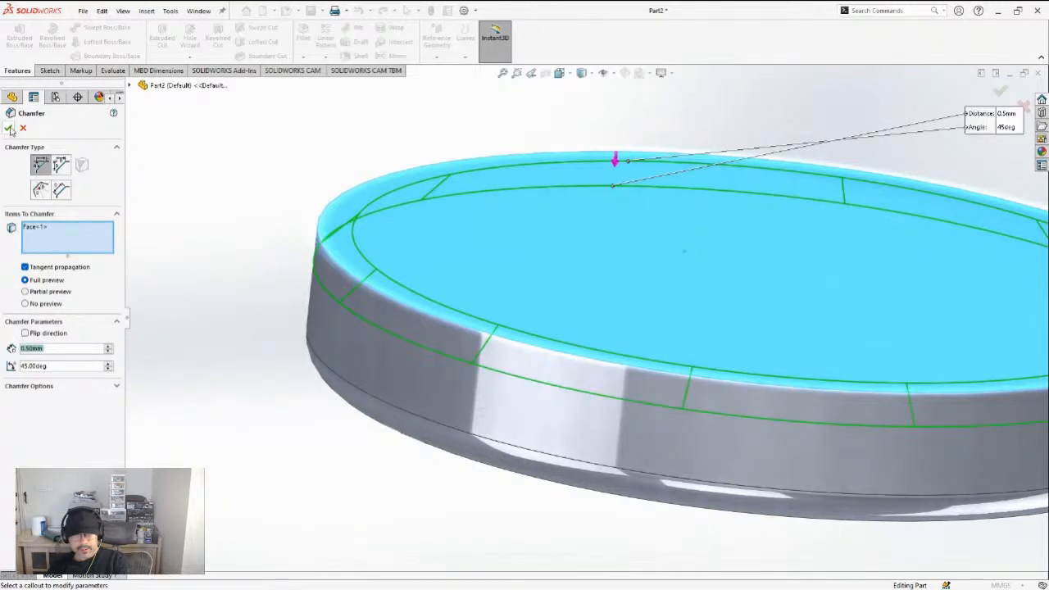
{"action": "left_click", "coordinate": [8, 129]}
Paste the two copied concentric circles into a new sketch on the disc's flat back face, centred on the origin
{"action": "left_click", "coordinate": [732, 262]}
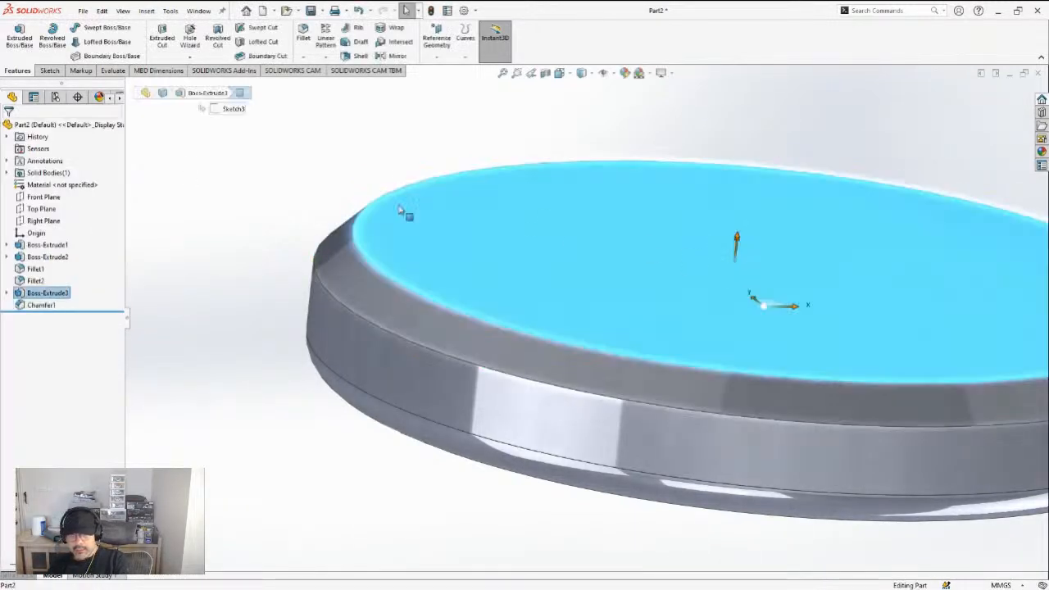
{"action": "left_click", "coordinate": [49, 70]}
{"action": "left_click", "coordinate": [15, 37]}
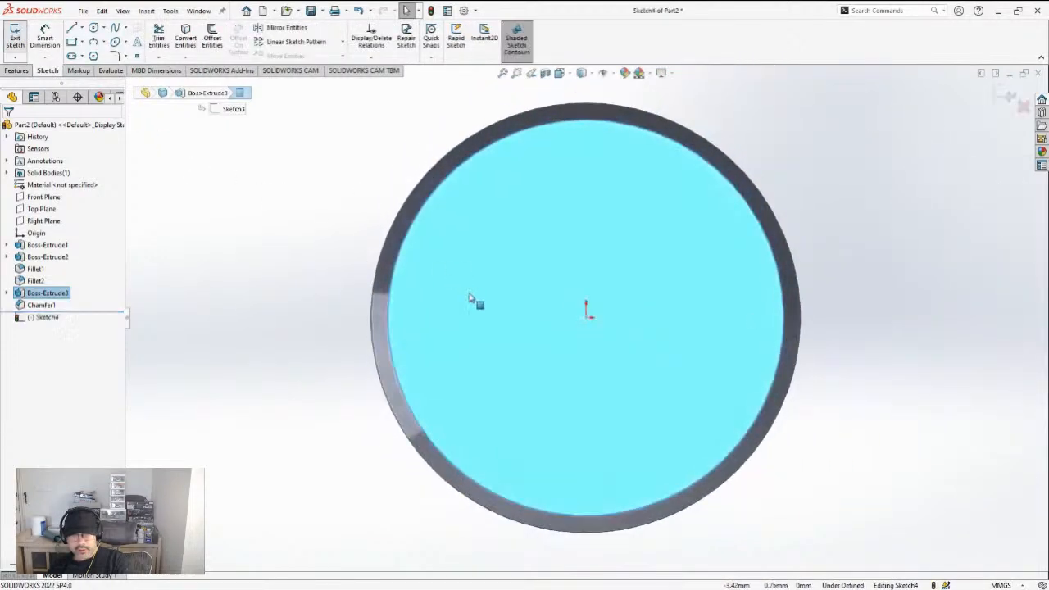
{"action": "left_click", "coordinate": [301, 283]}
{"action": "key", "text": "ctrl+v"}
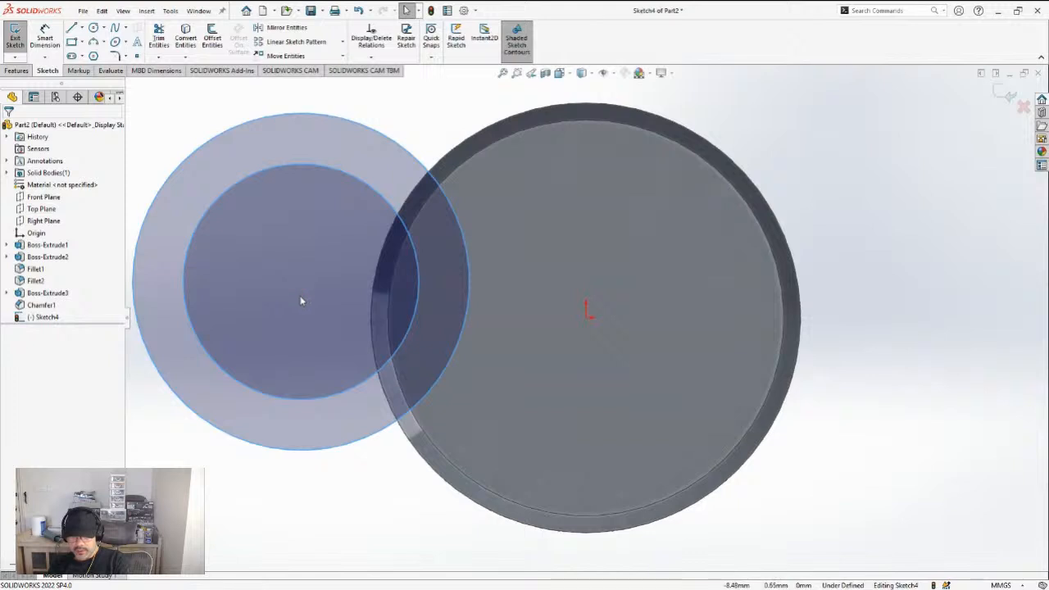
{"action": "left_click_drag", "start_coordinate": [301, 282], "coordinate": [586, 318]}
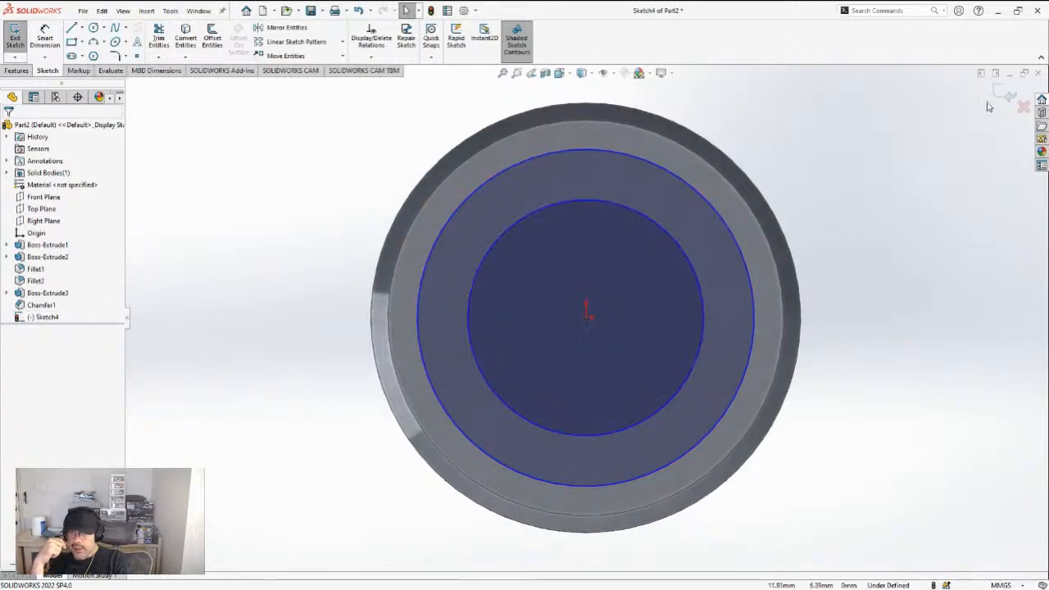
{"action": "left_click", "coordinate": [1010, 95]}
Delete the chamfer around the disc's back face
{"action": "left_click", "coordinate": [35, 306]}
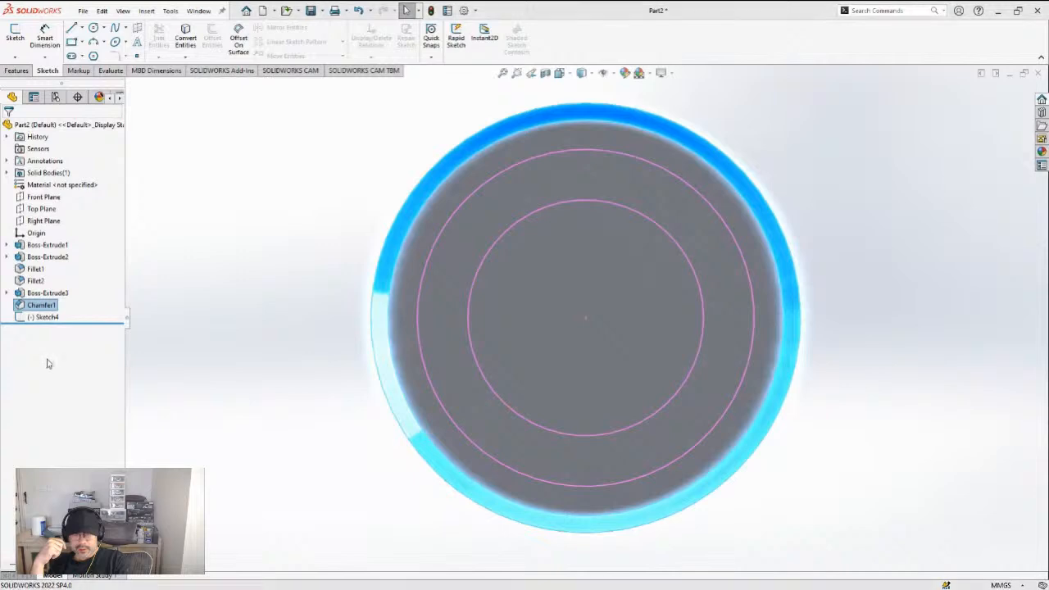
{"action": "key", "text": "Delete"}
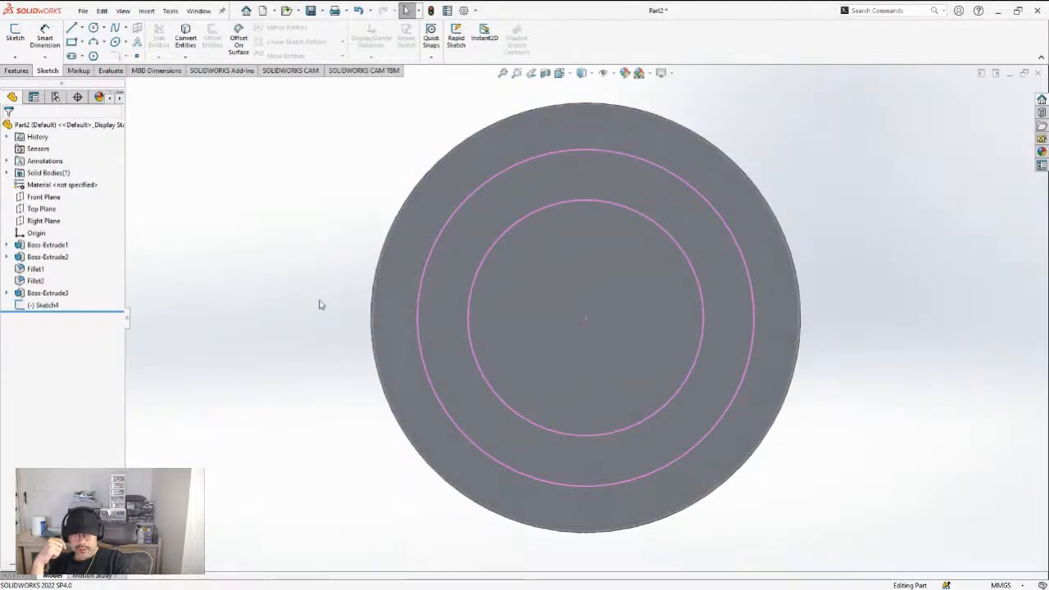
{"action": "middle_click_drag", "start_coordinate": [369, 378], "coordinate": [358, 290]}
Extrude the ring between the two concentric circles outward from the back face as a Blind boss, merging the result
{"action": "left_click", "coordinate": [43, 305]}
{"action": "left_click", "coordinate": [45, 269]}
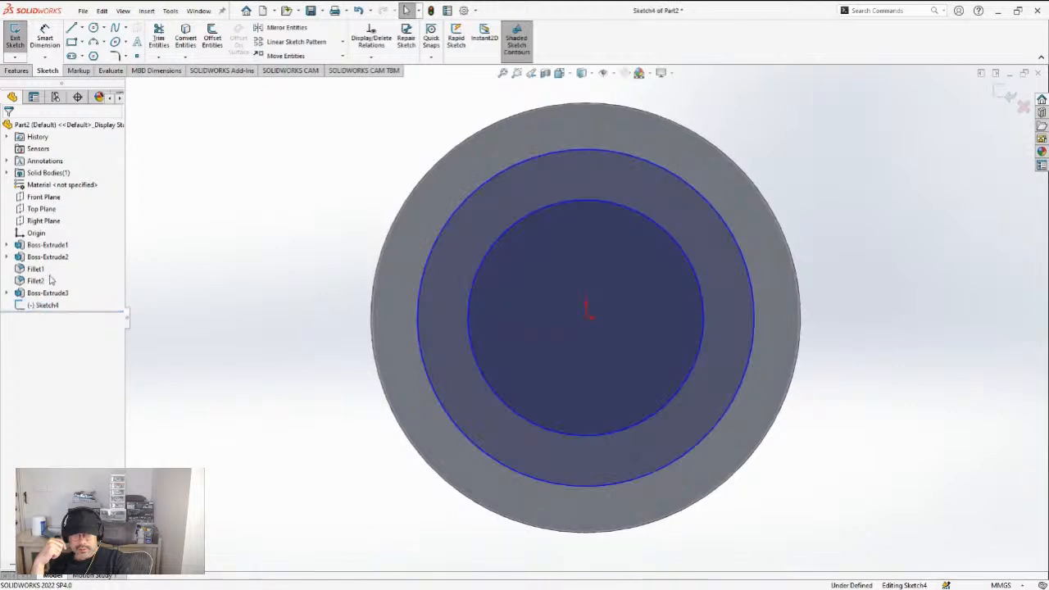
{"action": "left_click", "coordinate": [16, 70]}
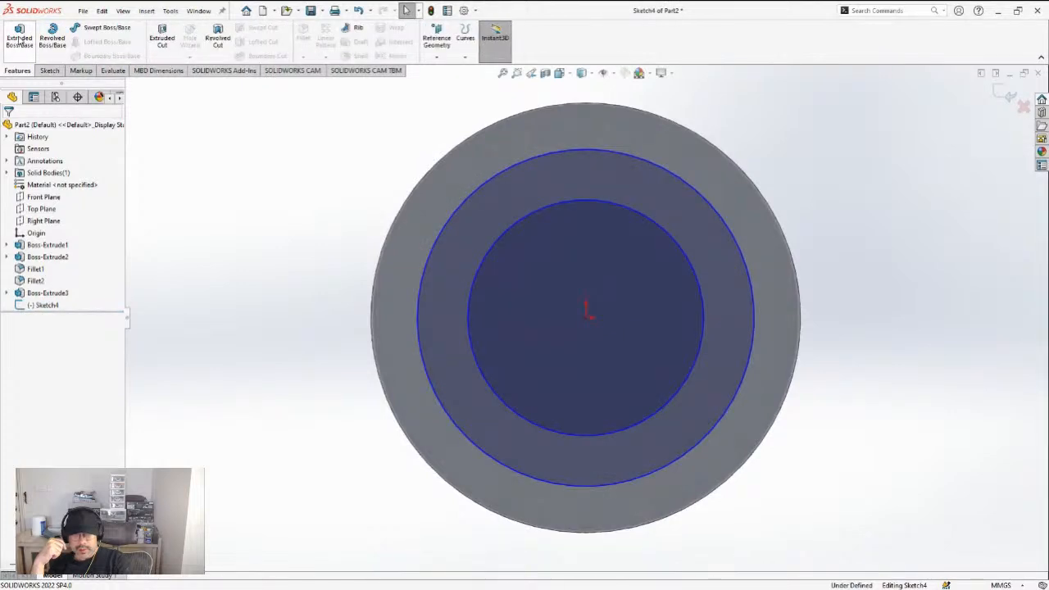
{"action": "left_click", "coordinate": [20, 38]}
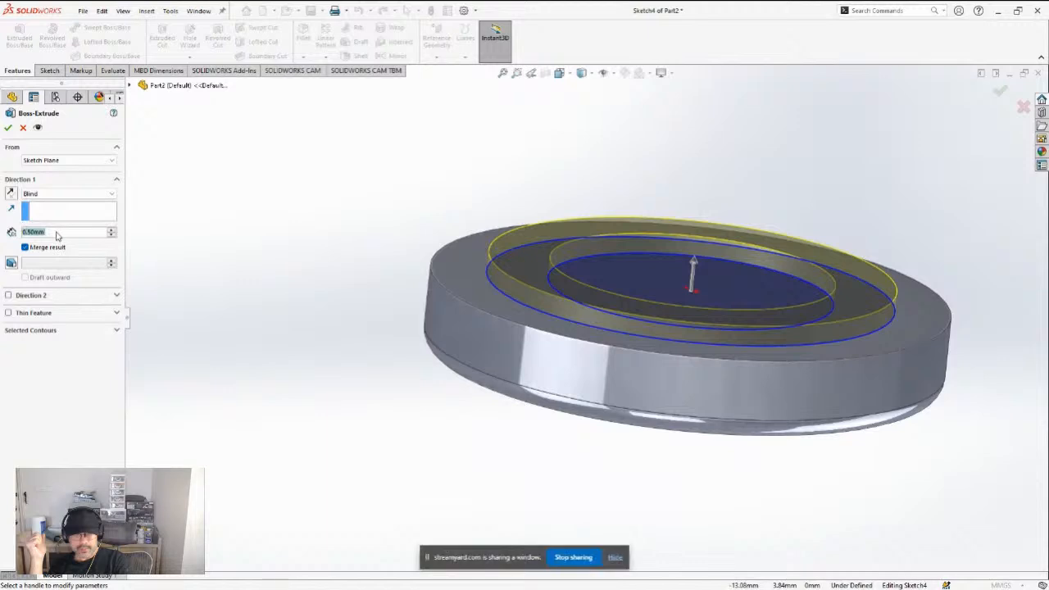
{"action": "type", "text": "1"}
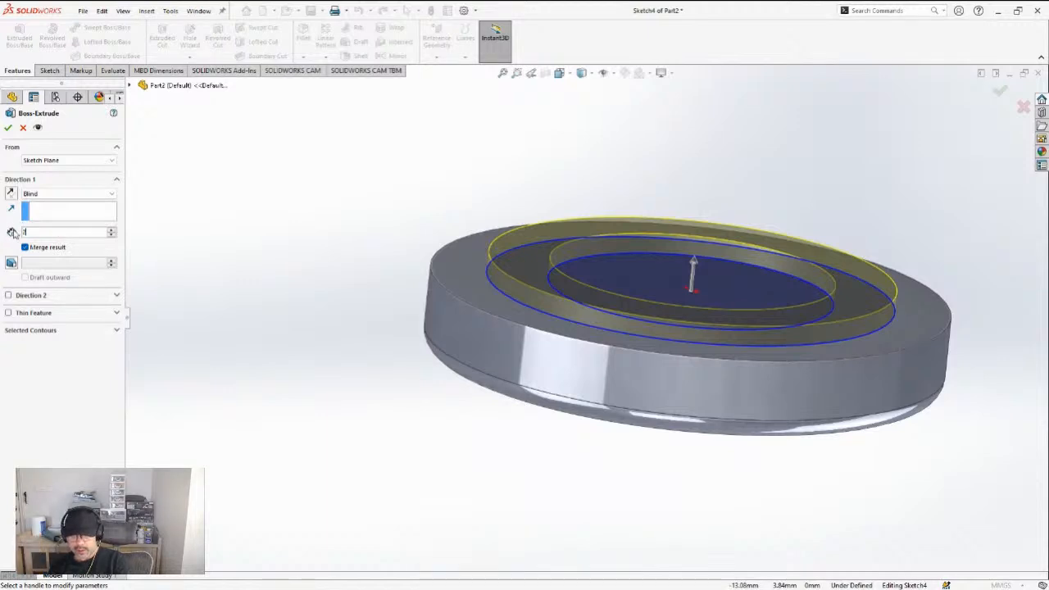
{"action": "key", "text": "Return"}
{"action": "left_click", "coordinate": [8, 128]}
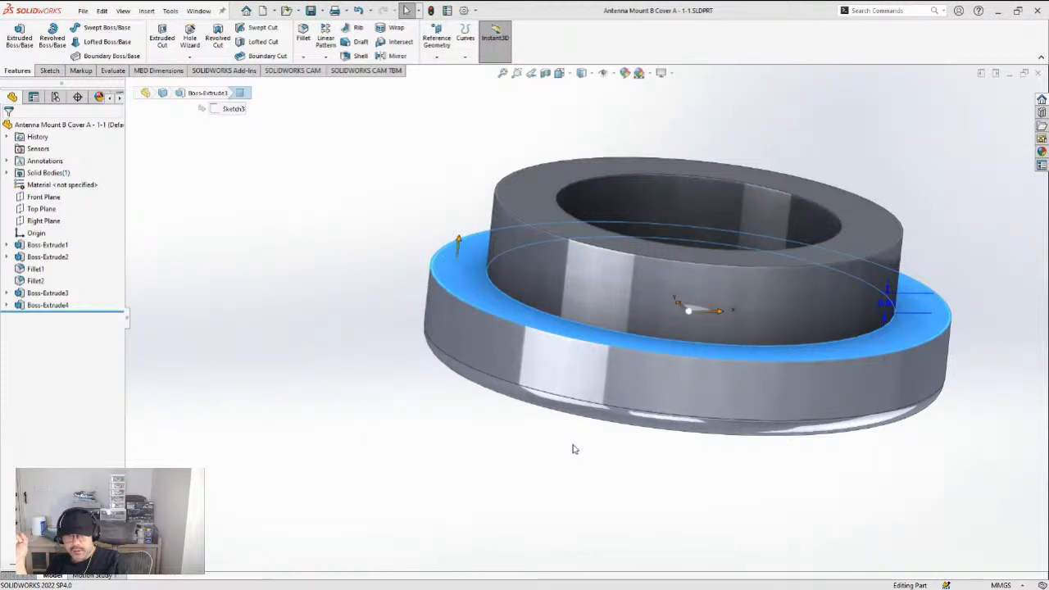
Switch to the weapon turret mount assembly and insert Antenna Mount B Cover A - 1-1 beside the antenna mount's round opening
{"action": "key", "text": "ctrl+Tab"}
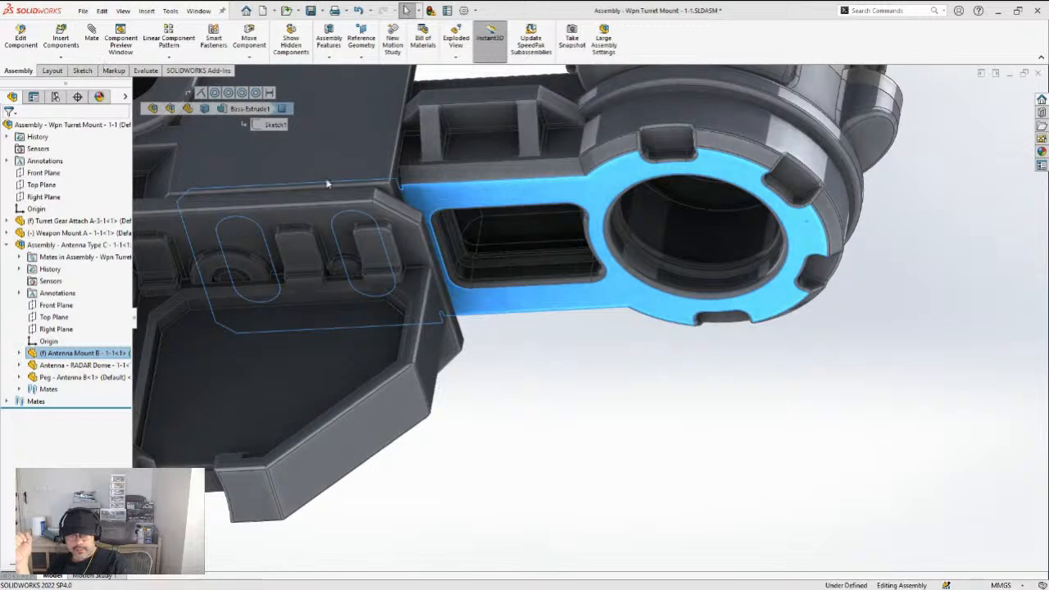
{"action": "scroll", "coordinate": [680, 352], "scroll_direction": "up", "scroll_amount": 4}
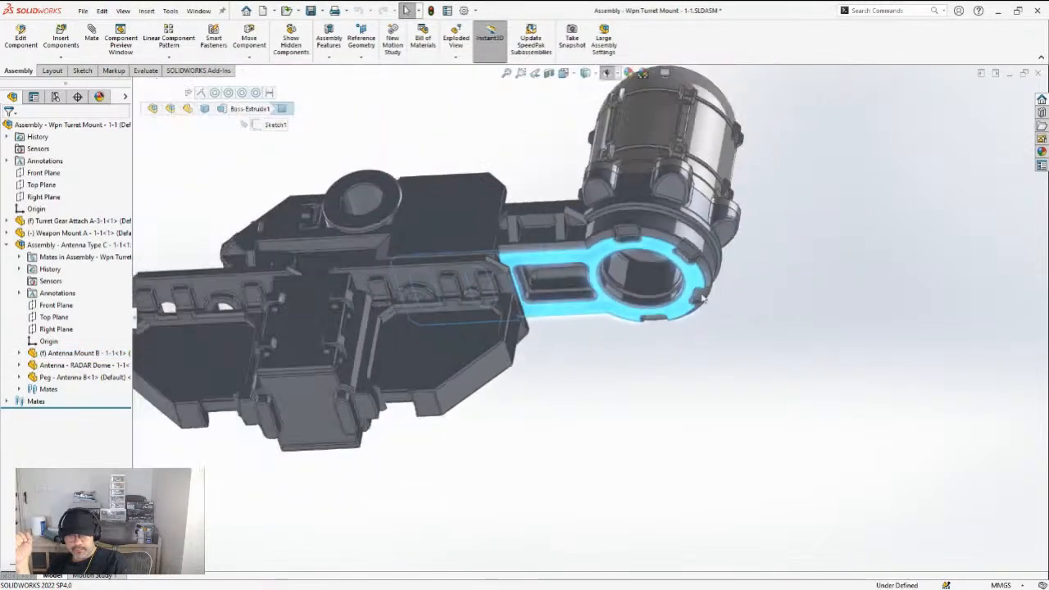
{"action": "scroll", "coordinate": [701, 300], "scroll_direction": "down", "scroll_amount": 3}
{"action": "middle_click_drag", "start_coordinate": [681, 325], "coordinate": [655, 380]}
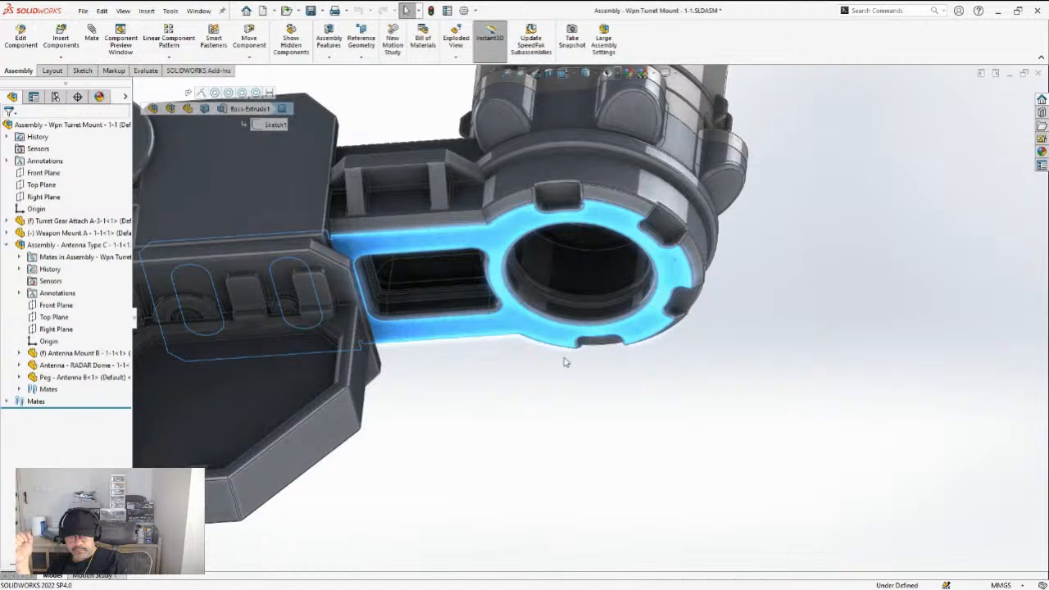
{"action": "left_click", "coordinate": [59, 37]}
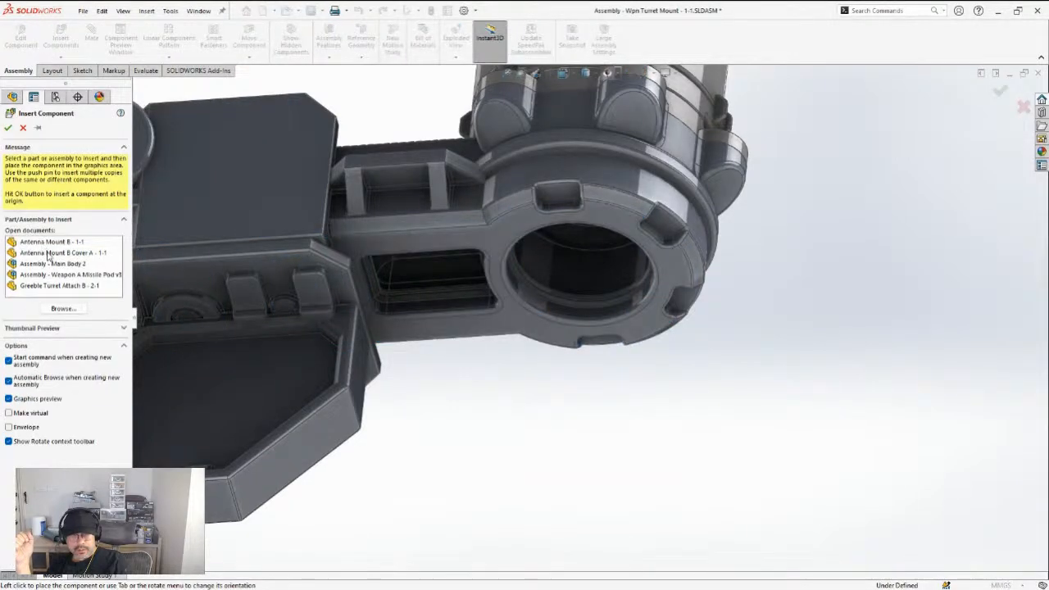
{"action": "left_click", "coordinate": [48, 254]}
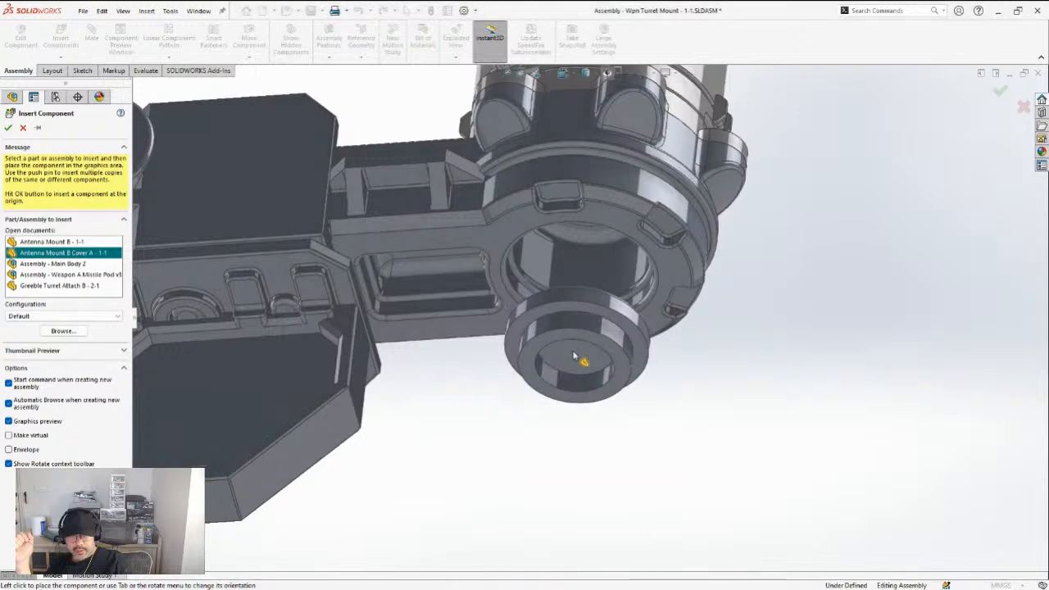
{"action": "left_click", "coordinate": [575, 357]}
Mate the cover's outer cylindrical face concentric with the antenna mount's bore and pull the cover clear of the opening
{"action": "scroll", "coordinate": [576, 336], "scroll_direction": "down", "scroll_amount": 5}
{"action": "left_click", "coordinate": [91, 34]}
{"action": "left_click", "coordinate": [512, 259]}
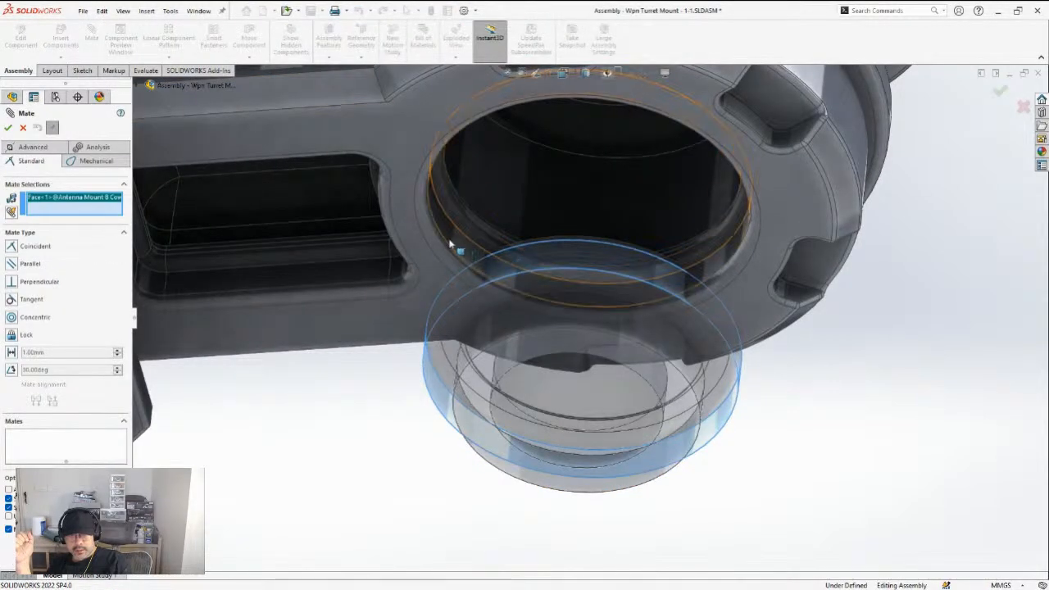
{"action": "left_click", "coordinate": [450, 243]}
{"action": "left_click", "coordinate": [8, 128]}
{"action": "left_click_drag", "start_coordinate": [492, 175], "coordinate": [498, 306]}
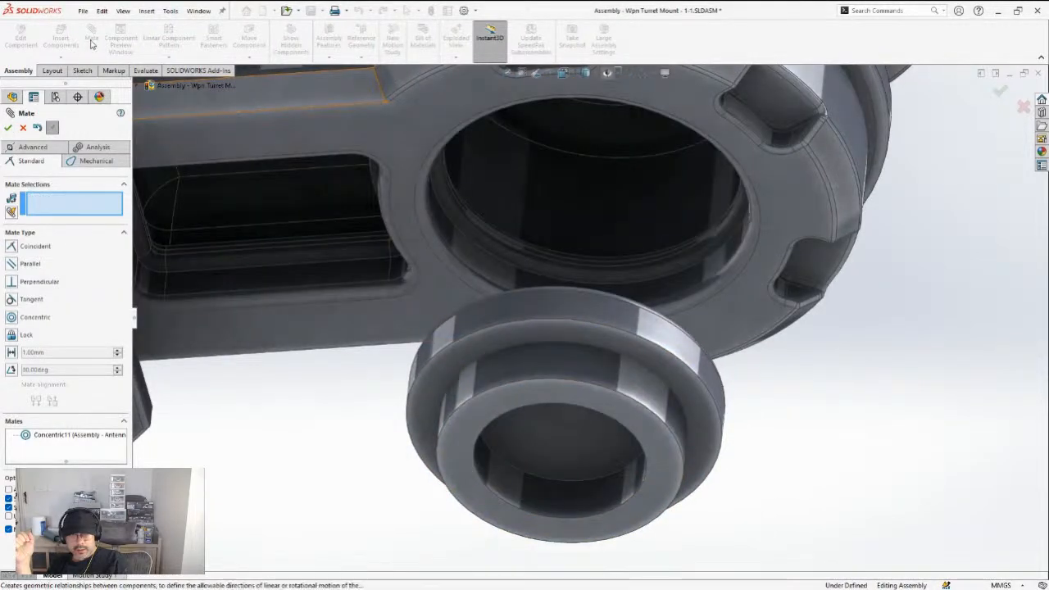
Mate the cover's flat front ring face coincident with the circular edge inside the antenna mount's opening
{"action": "middle_click_drag", "start_coordinate": [442, 221], "coordinate": [408, 406]}
{"action": "left_click", "coordinate": [252, 497]}
{"action": "middle_click_drag", "start_coordinate": [304, 430], "coordinate": [569, 136]}
{"action": "scroll", "coordinate": [570, 139], "scroll_direction": "down", "scroll_amount": 4}
{"action": "middle_click_drag", "start_coordinate": [557, 181], "coordinate": [491, 136]}
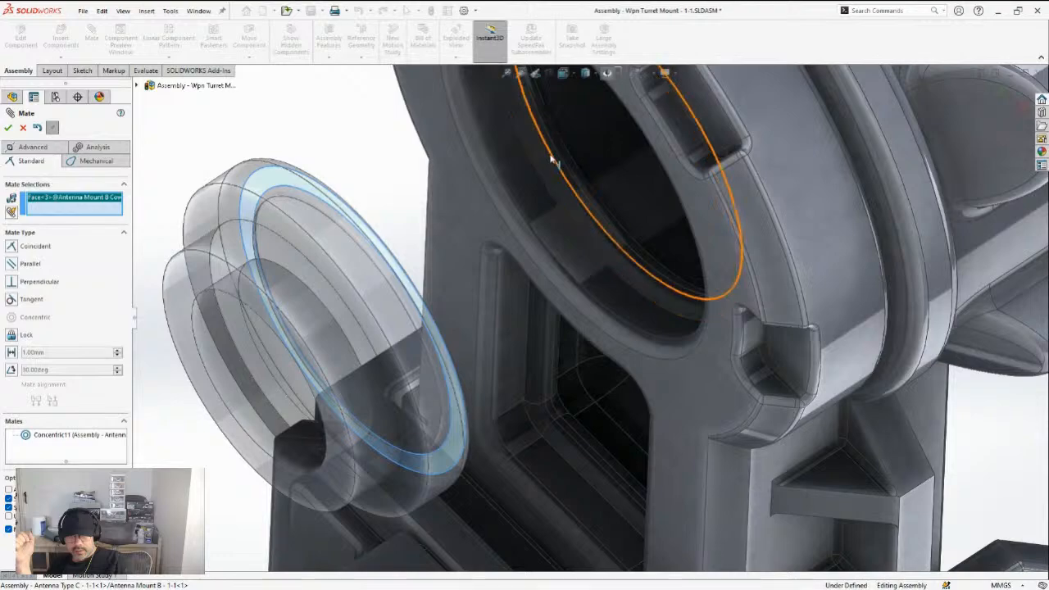
{"action": "left_click", "coordinate": [552, 159]}
{"action": "middle_click_drag", "start_coordinate": [560, 162], "coordinate": [210, 227]}
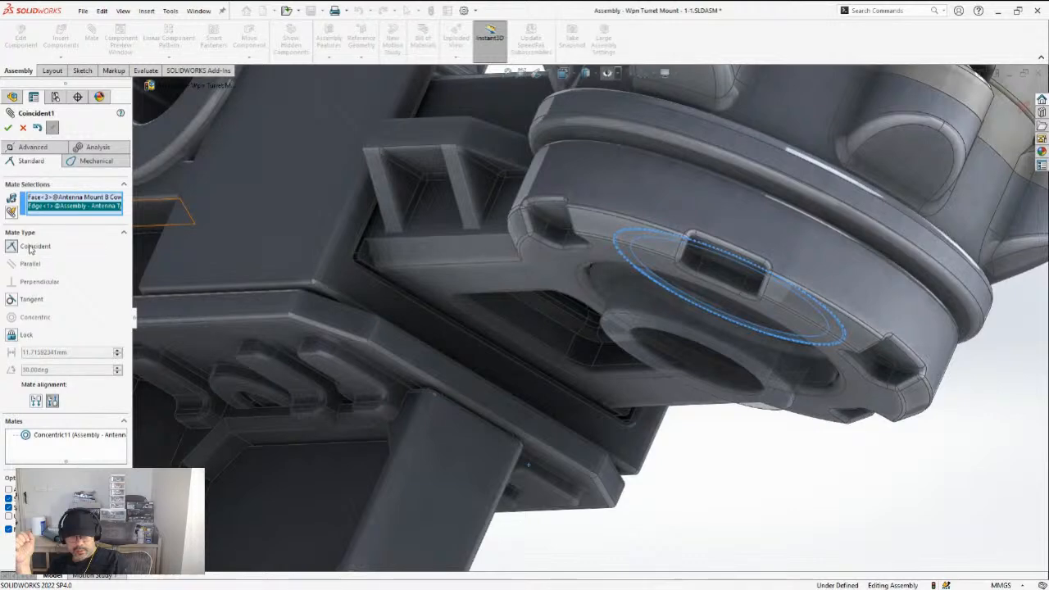
{"action": "left_click", "coordinate": [8, 128]}
{"action": "middle_click_drag", "start_coordinate": [604, 312], "coordinate": [534, 356]}
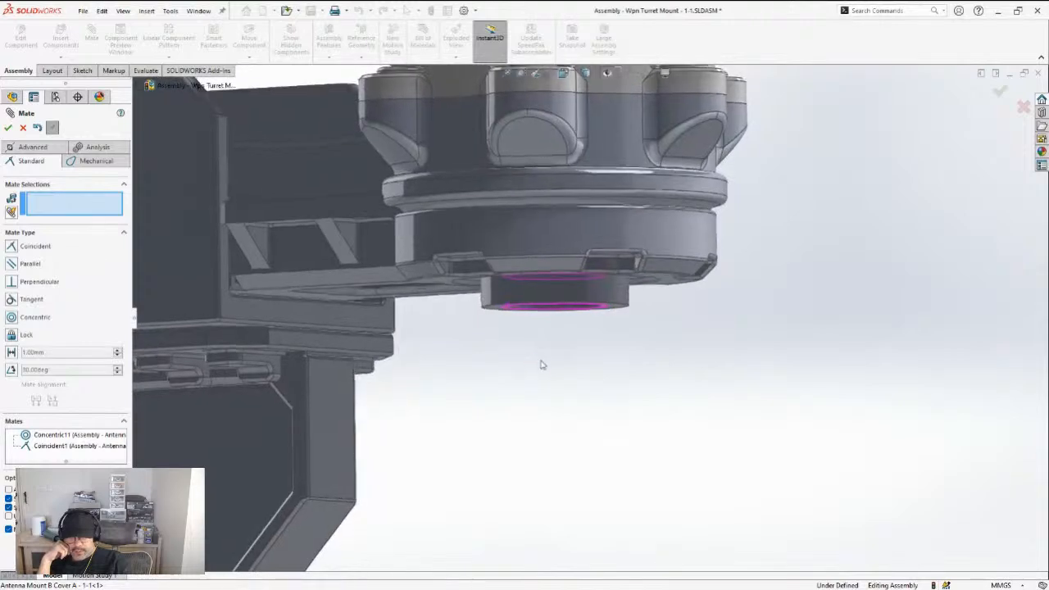
{"action": "middle_click_drag", "start_coordinate": [533, 306], "coordinate": [524, 240]}
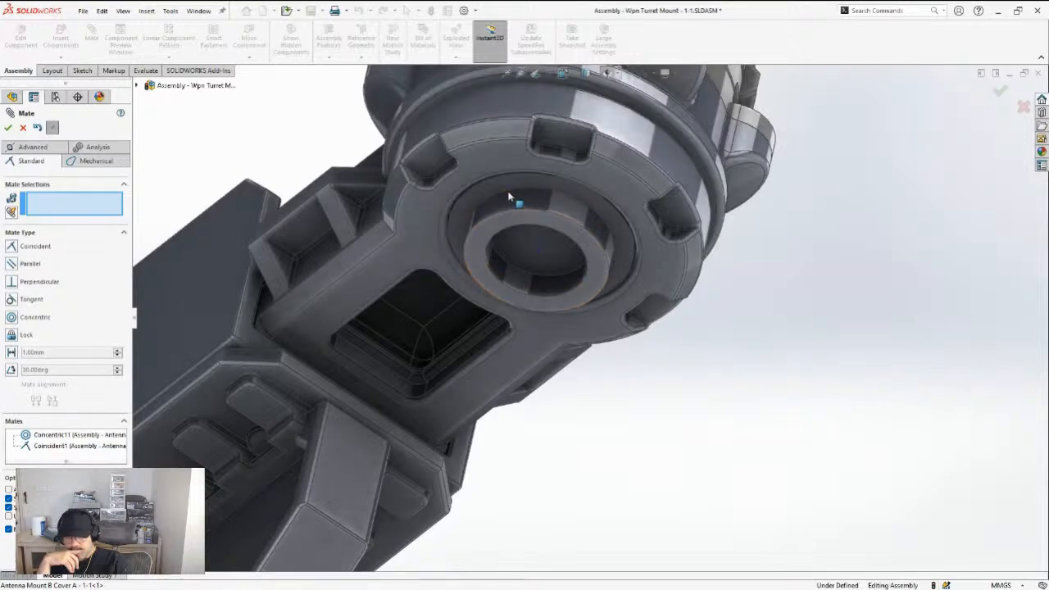
{"action": "middle_click_drag", "start_coordinate": [509, 198], "coordinate": [555, 238]}
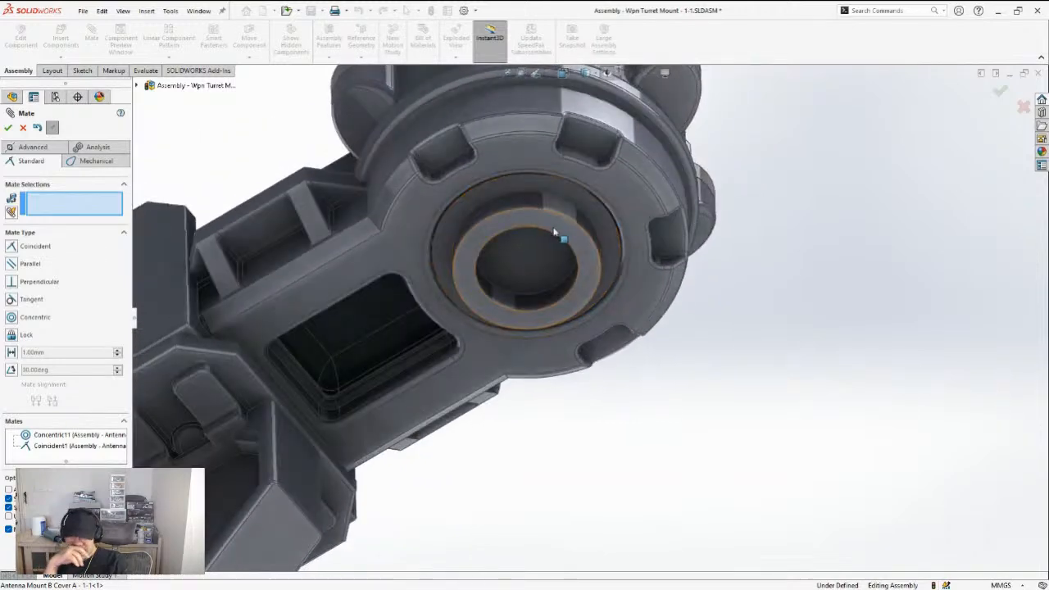
{"action": "left_click", "coordinate": [9, 128]}
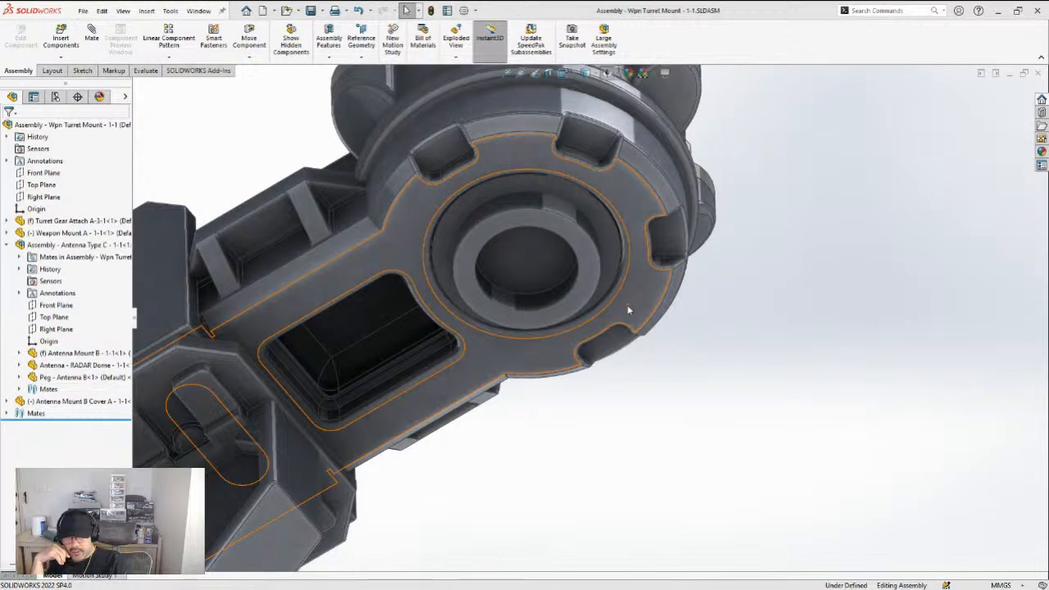
Switch to the Main Body 2 assembly and insert Antenna Mount B Cover A - 1-1 beside the antenna mount's round opening
{"action": "key", "text": "ctrl+Tab"}
{"action": "middle_click_drag", "start_coordinate": [765, 418], "coordinate": [508, 311]}
{"action": "left_click", "coordinate": [61, 37]}
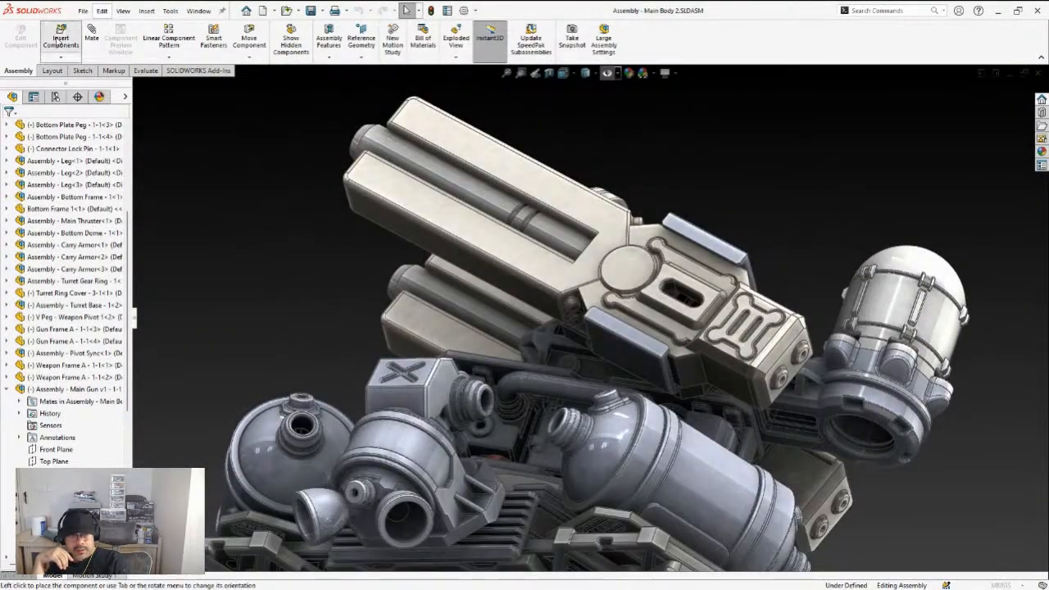
{"action": "left_click", "coordinate": [54, 255]}
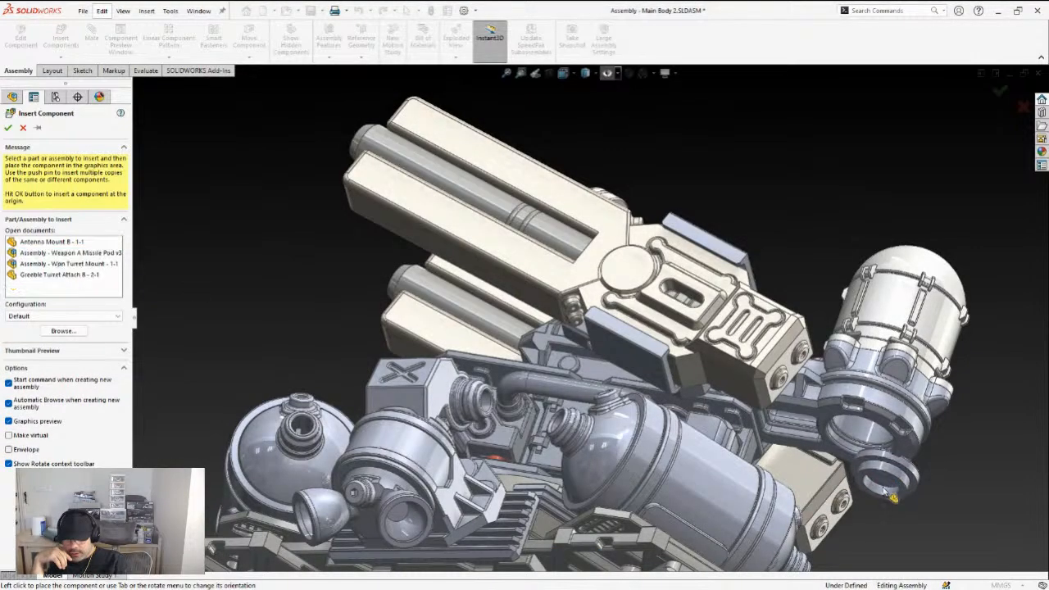
{"action": "left_click", "coordinate": [906, 490]}
{"action": "scroll", "coordinate": [852, 458], "scroll_direction": "down", "scroll_amount": 5}
{"action": "scroll", "coordinate": [810, 416], "scroll_direction": "down", "scroll_amount": 3}
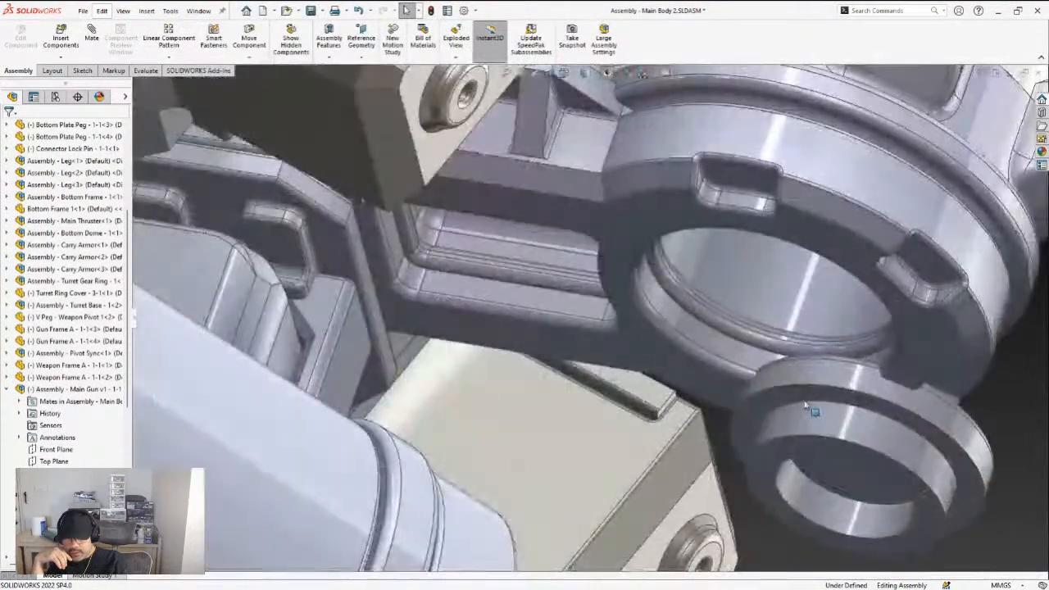
Mate the inserted cover's outer cylindrical face concentric with the antenna mount's bore and pull the cover out of the opening
{"action": "left_click", "coordinate": [814, 412]}
{"action": "left_click", "coordinate": [92, 37]}
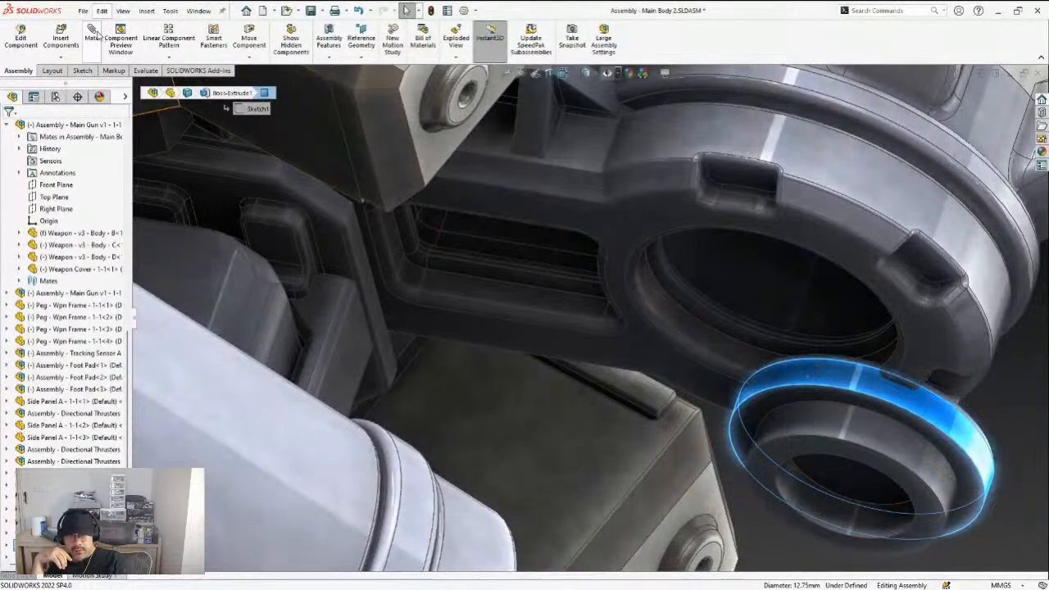
{"action": "left_click", "coordinate": [686, 324]}
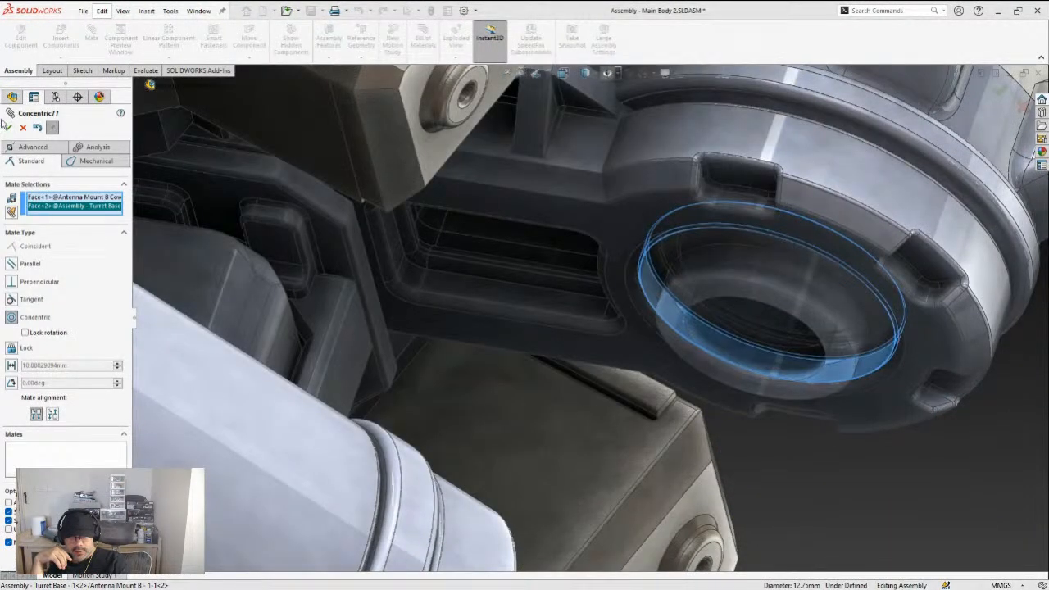
{"action": "left_click", "coordinate": [7, 128]}
{"action": "scroll", "coordinate": [684, 275], "scroll_direction": "down", "scroll_amount": 2}
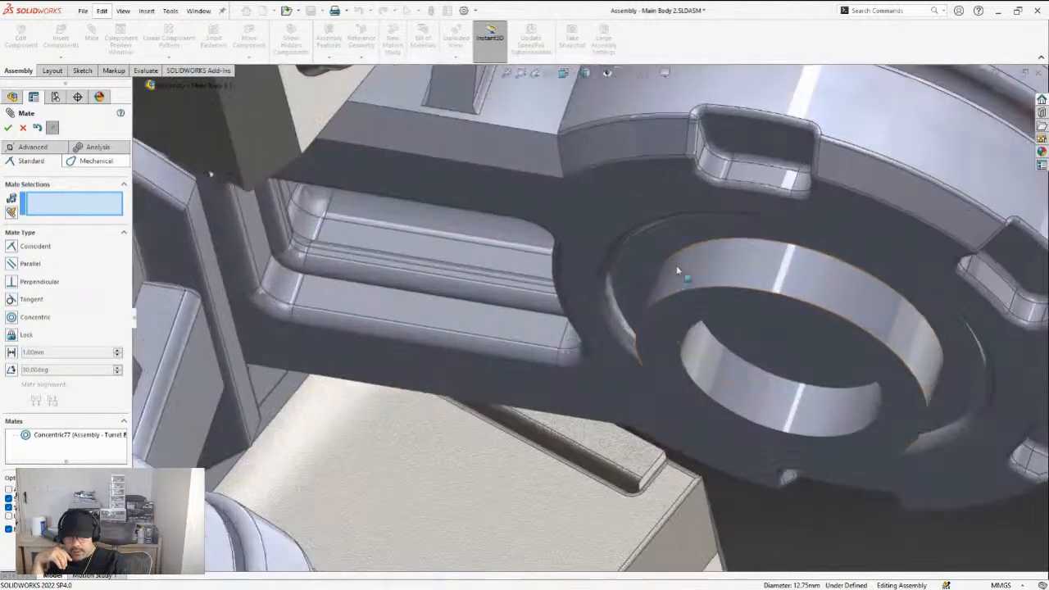
{"action": "left_click_drag", "start_coordinate": [659, 247], "coordinate": [628, 343]}
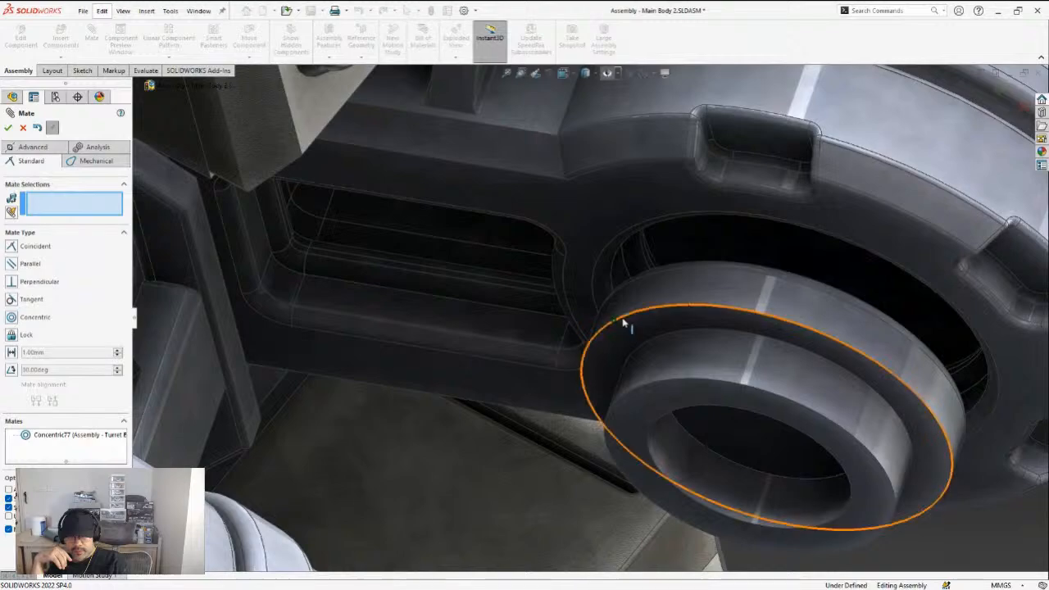
Seat the cover in the Main Body 2 antenna mount with a coincident mate between its front face and the bore's inner circular edge
{"action": "middle_click_drag", "start_coordinate": [637, 289], "coordinate": [680, 272]}
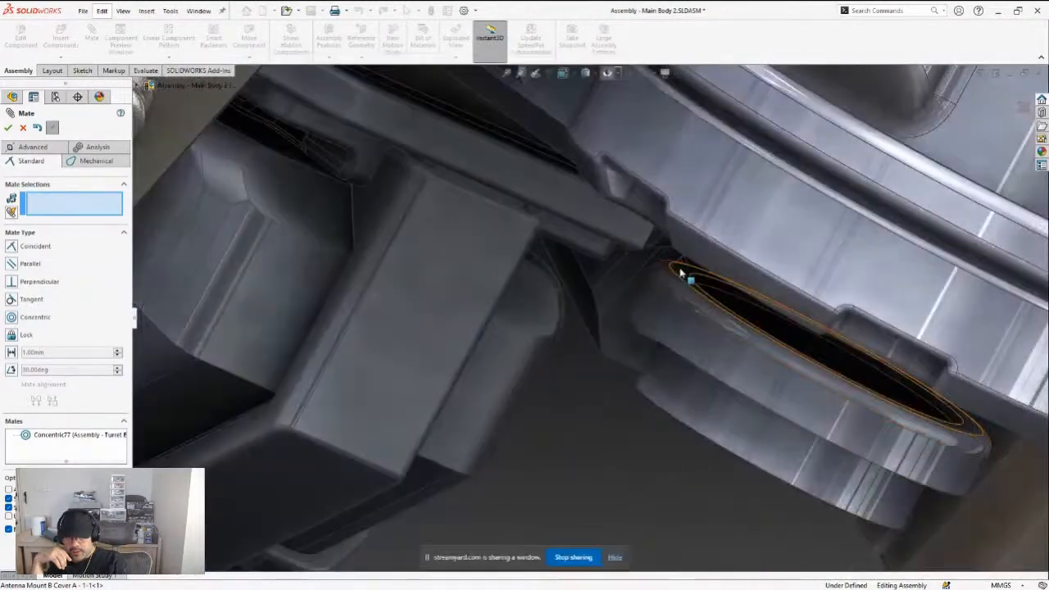
{"action": "left_click", "coordinate": [680, 269]}
{"action": "middle_click_drag", "start_coordinate": [641, 311], "coordinate": [718, 233]}
{"action": "left_click", "coordinate": [691, 227]}
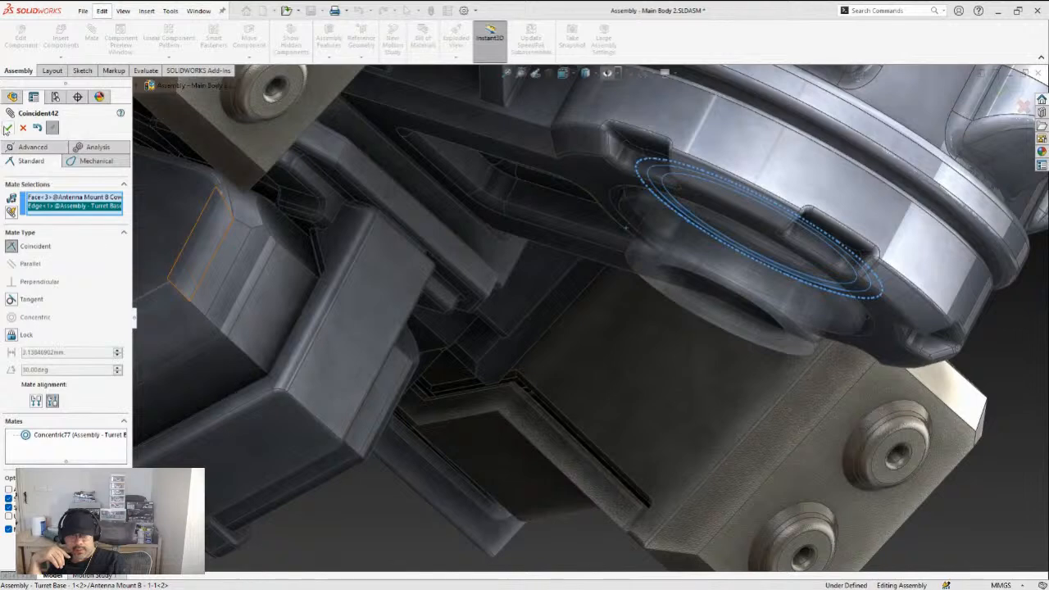
{"action": "left_click", "coordinate": [8, 129]}
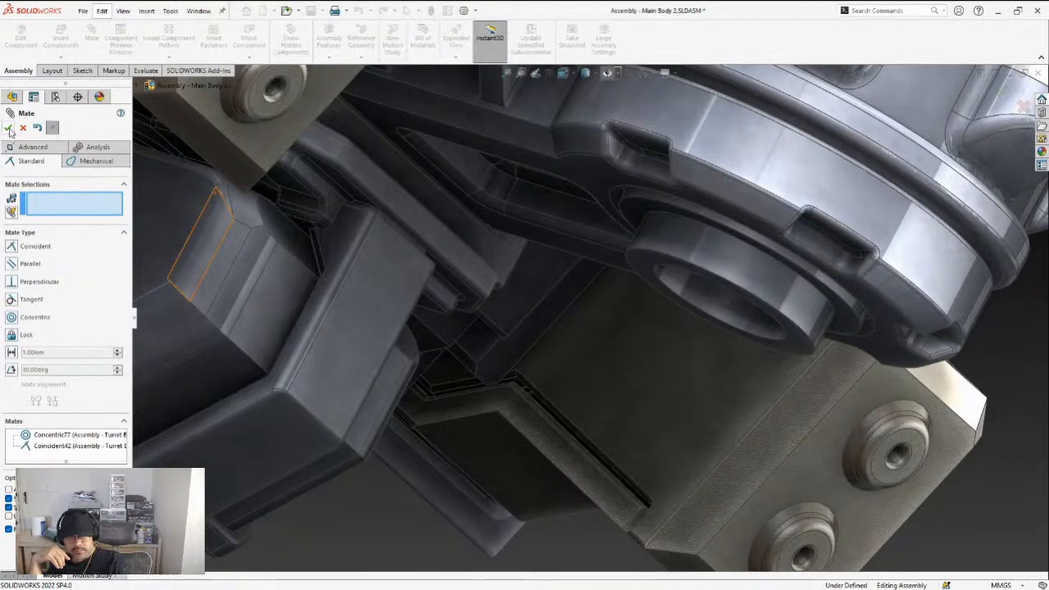
{"action": "left_click", "coordinate": [8, 128]}
{"action": "middle_click_drag", "start_coordinate": [565, 208], "coordinate": [606, 229]}
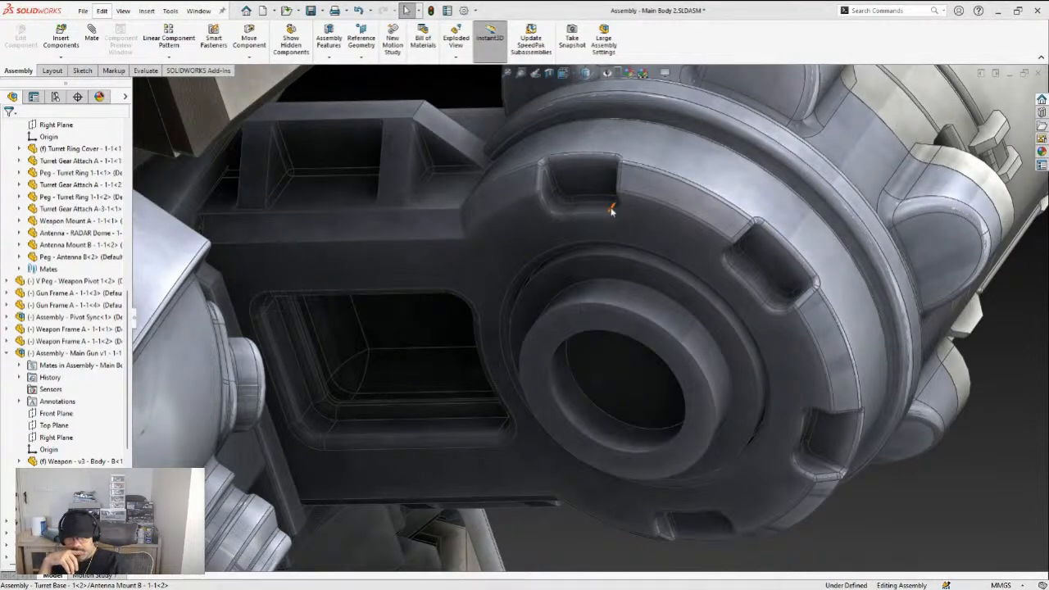
Switch to the Antenna Mount B part and copy all entities of the slotted disc's sketch inside the central ring, leaving the sketch unchanged
{"action": "key", "text": "ctrl+Tab"}
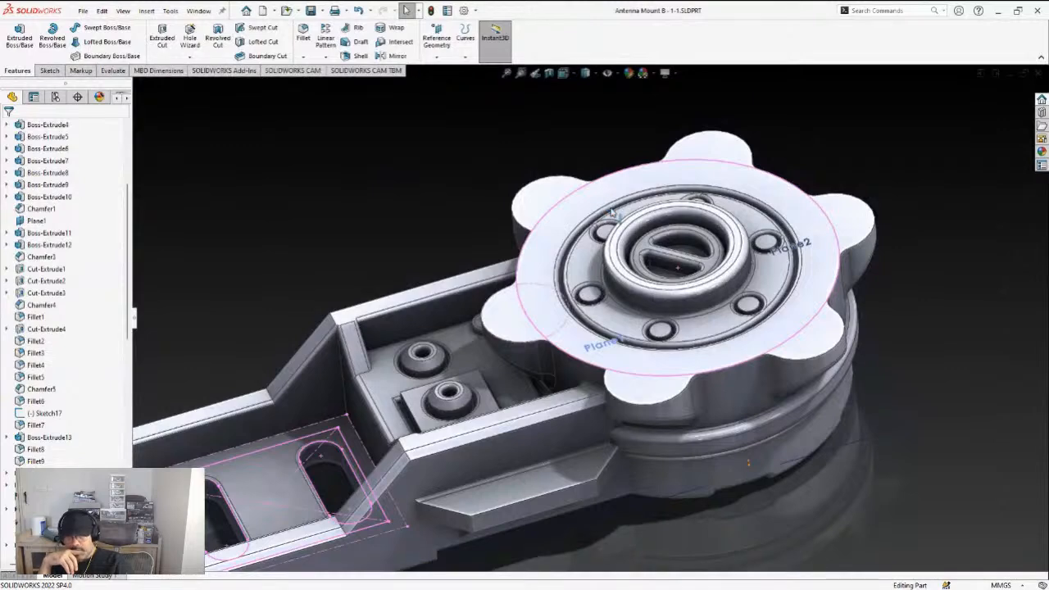
{"action": "scroll", "coordinate": [660, 253], "scroll_direction": "down", "scroll_amount": 3}
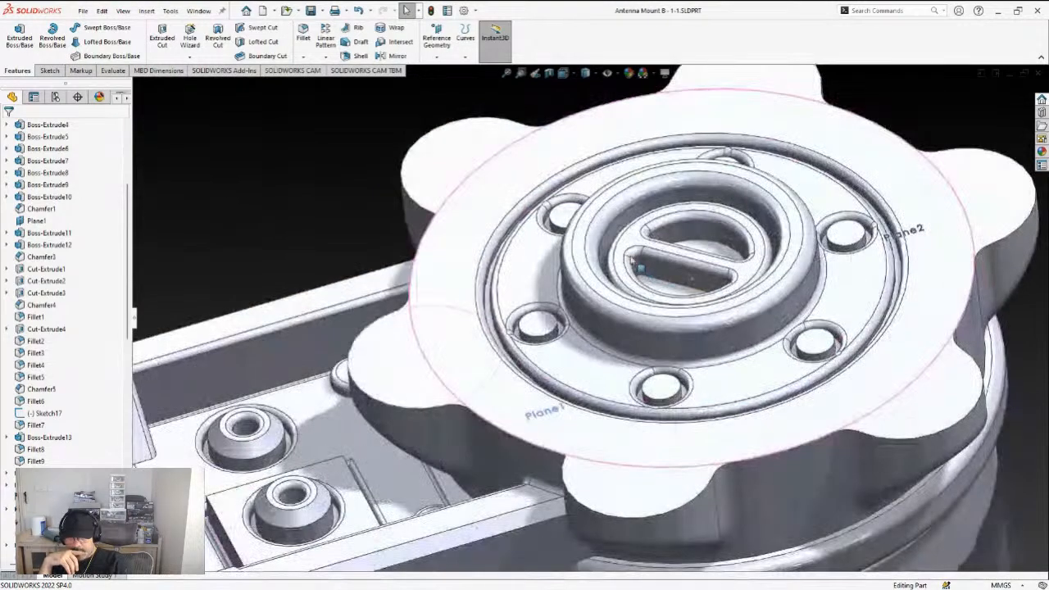
{"action": "left_click", "coordinate": [623, 258]}
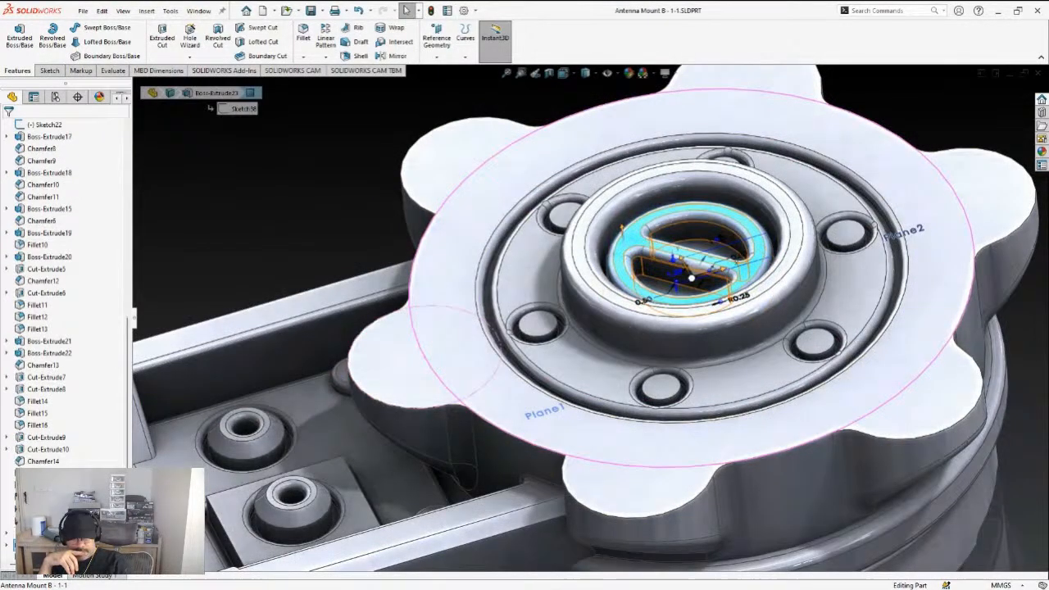
{"action": "right_click", "coordinate": [42, 544]}
{"action": "left_click", "coordinate": [59, 330]}
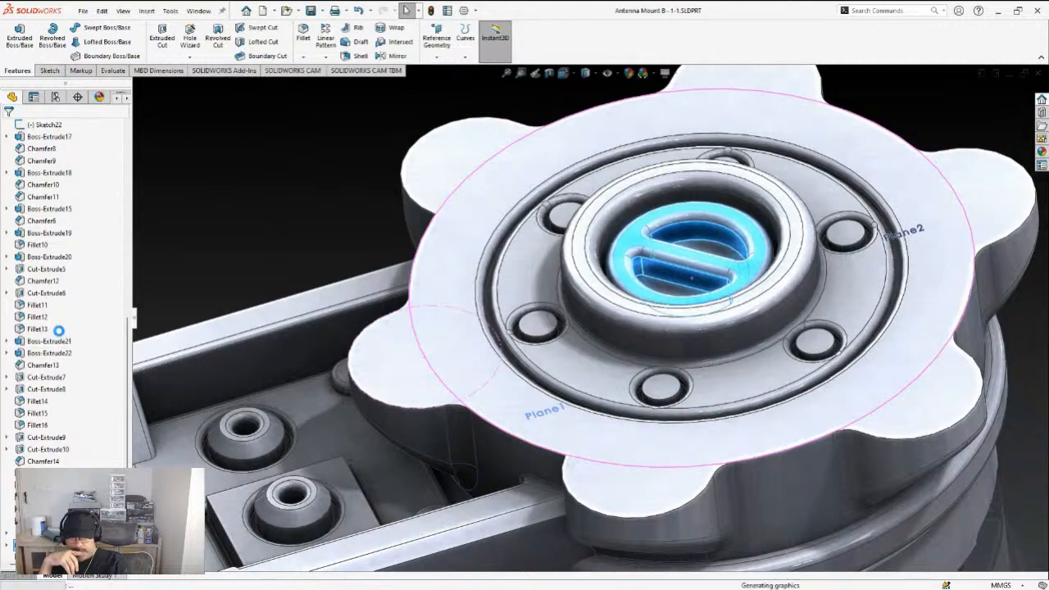
{"action": "mouse_move", "coordinate": [601, 172]}
{"action": "left_mouse_down"}
{"action": "mouse_move", "coordinate": [675, 268]}
{"action": "mouse_move", "coordinate": [800, 385]}
{"action": "left_mouse_up"}
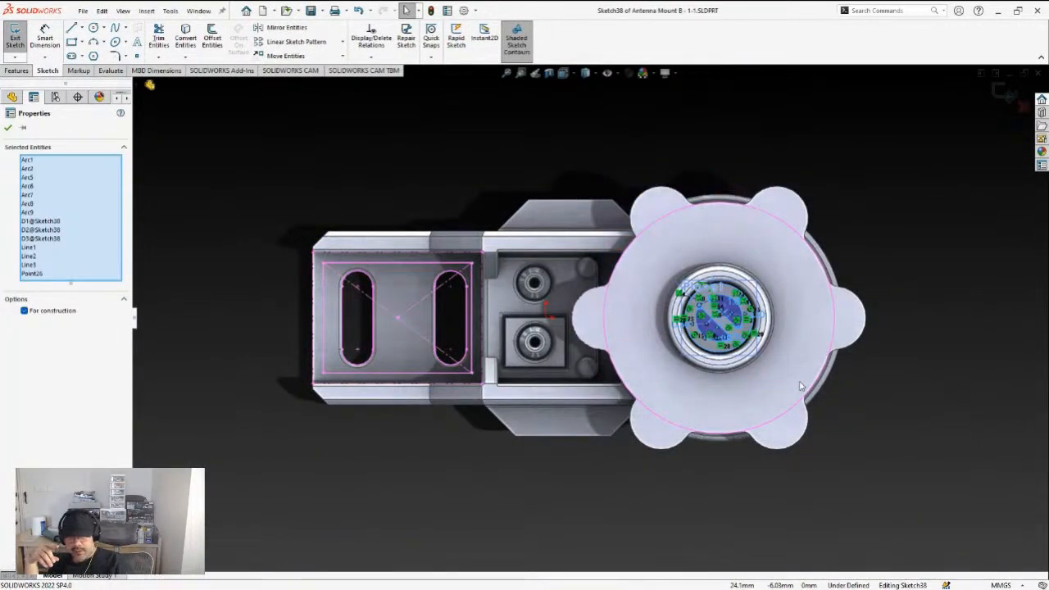
{"action": "left_click", "coordinate": [1024, 111]}
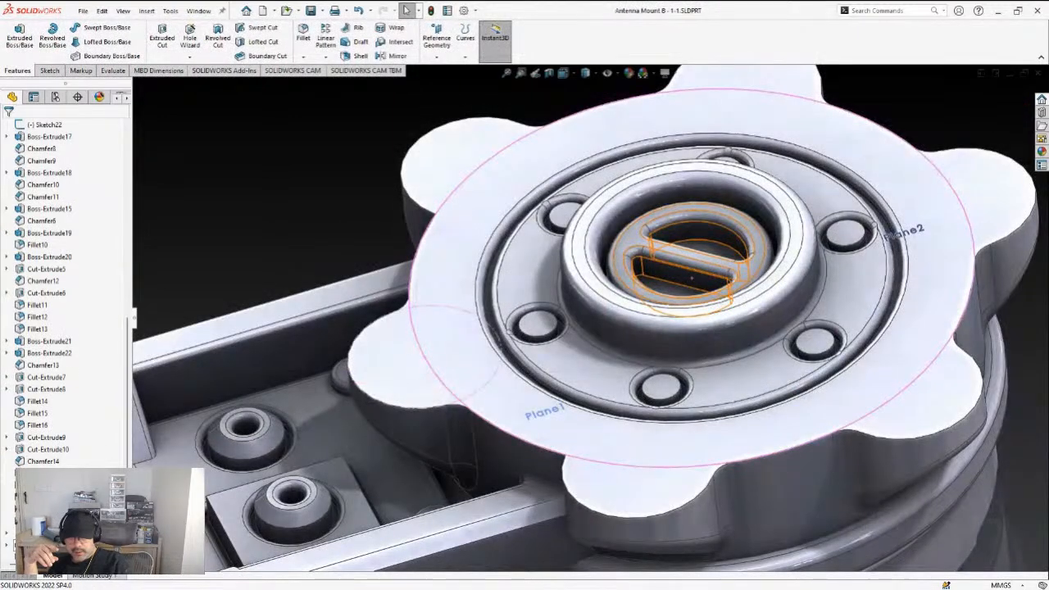
Check the extrusion depth of the slotted disc inside Antenna Mount B's central ring
{"action": "right_click", "coordinate": [48, 545]}
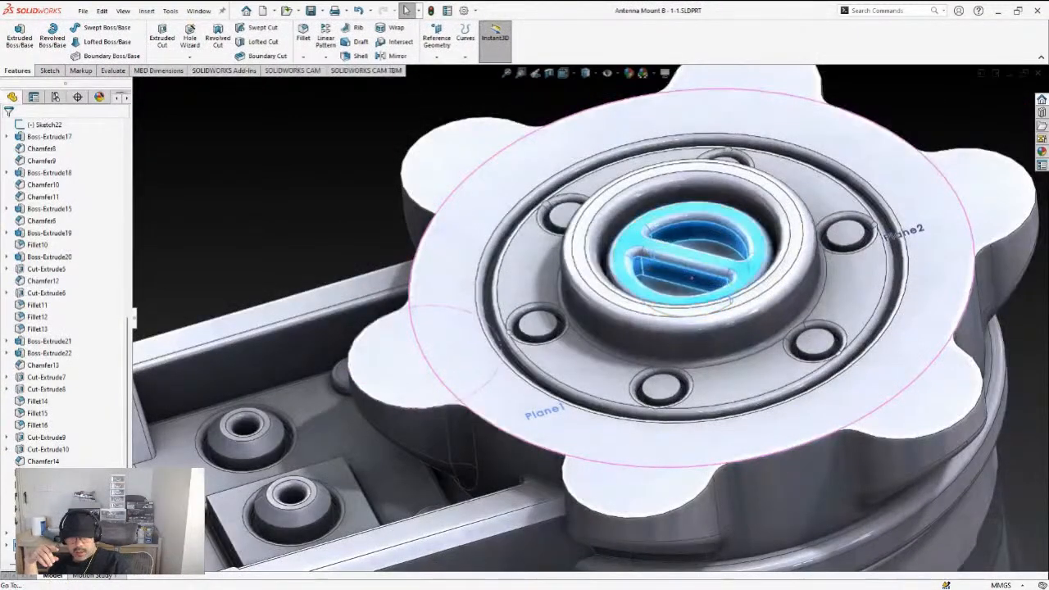
{"action": "left_click", "coordinate": [43, 329]}
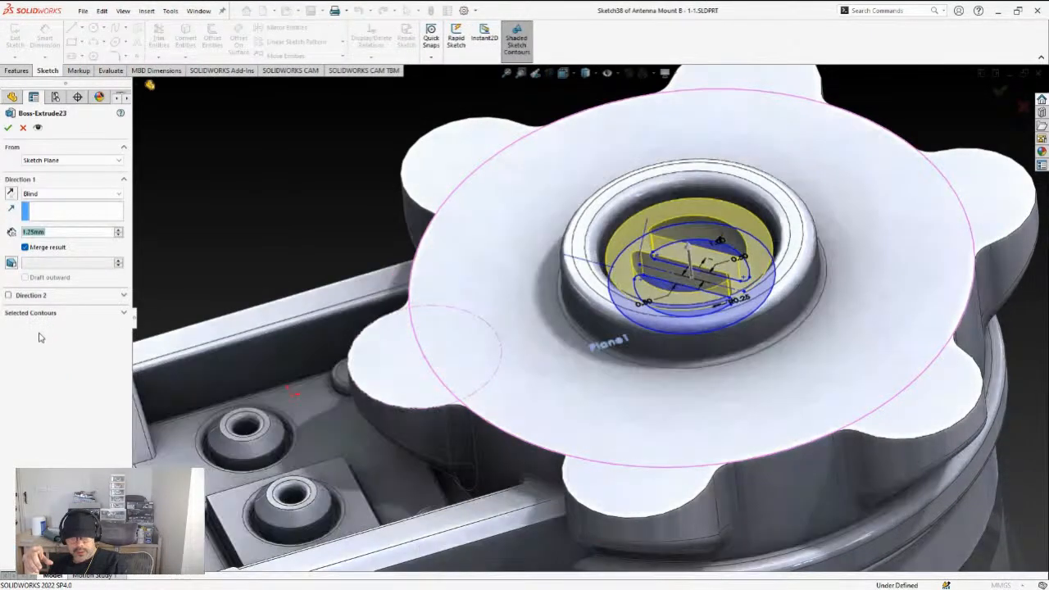
{"action": "left_click", "coordinate": [23, 130]}
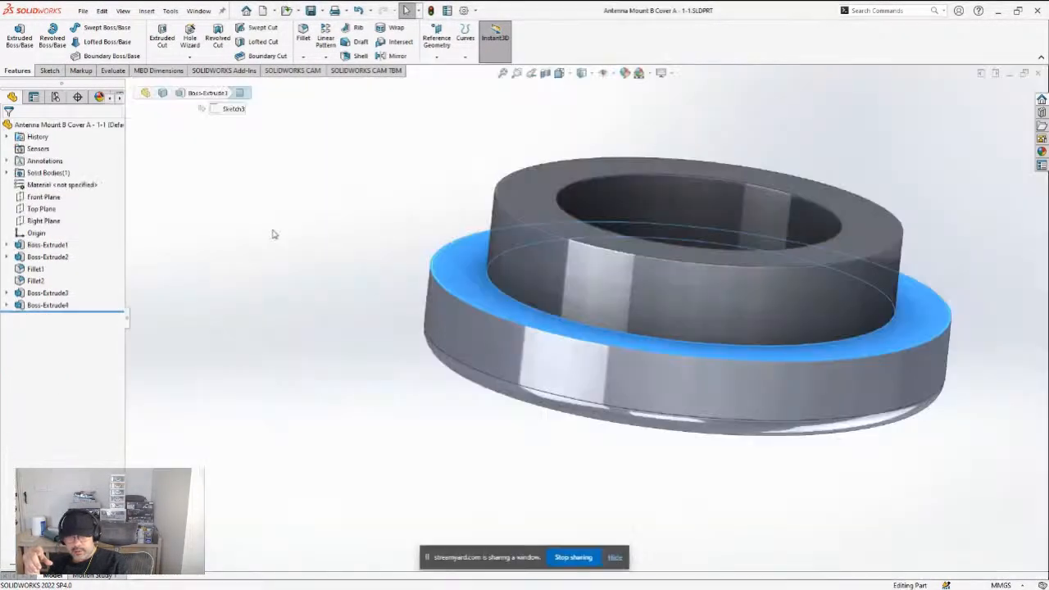
In Antenna Mount B Cover A - 1-1, sketch on the floor face inside the ring, paste the slotted disc profile and centre it on the origin
{"action": "middle_click_drag", "start_coordinate": [573, 205], "coordinate": [626, 279]}
{"action": "left_click", "coordinate": [626, 275]}
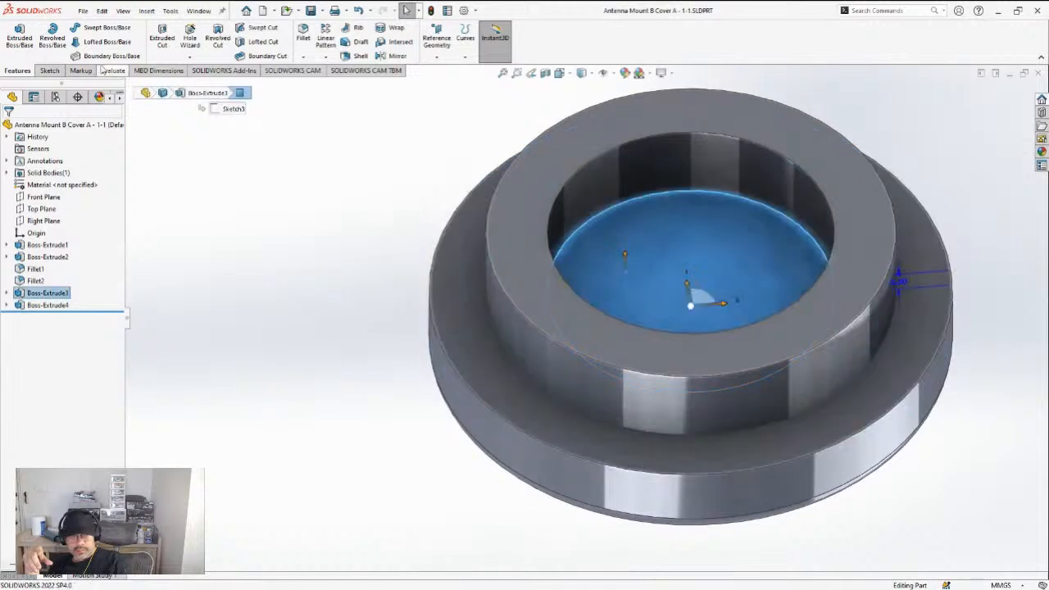
{"action": "left_click", "coordinate": [50, 70]}
{"action": "left_click", "coordinate": [14, 32]}
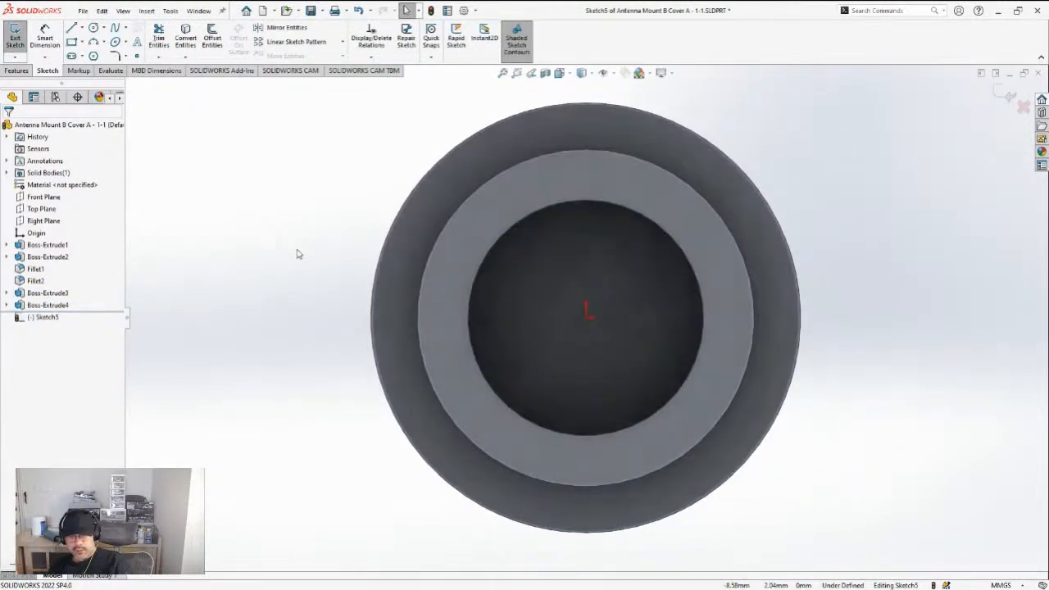
{"action": "key", "text": "ctrl+v"}
{"action": "left_click_drag", "start_coordinate": [297, 249], "coordinate": [587, 319]}
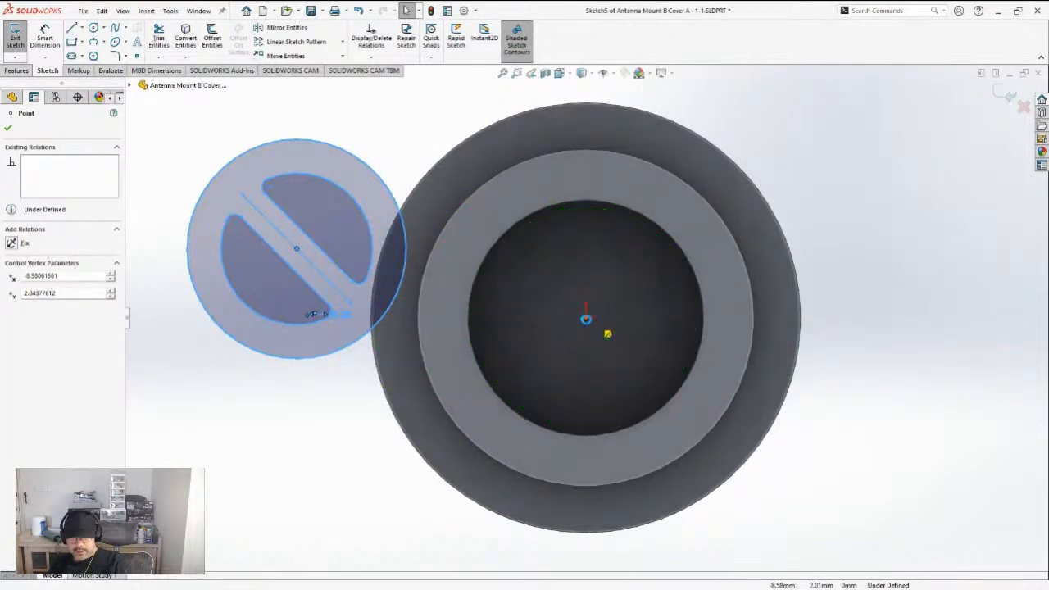
Extrude the pasted slotted disc profile 1.25 mm as a Blind boss, merging the result
{"action": "left_click", "coordinate": [17, 70]}
{"action": "left_click", "coordinate": [19, 37]}
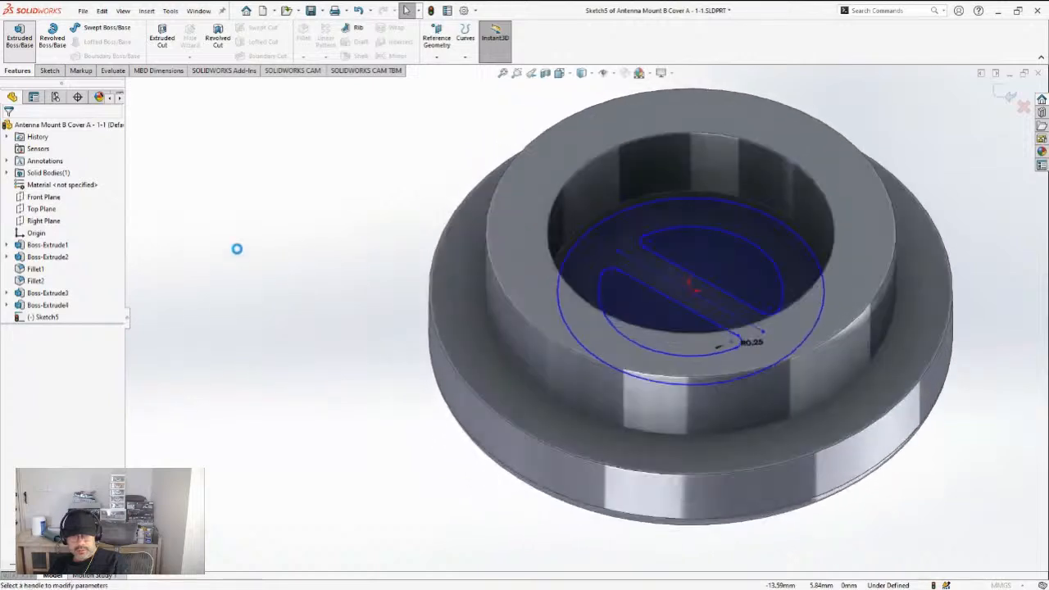
{"action": "type", "text": "1"}
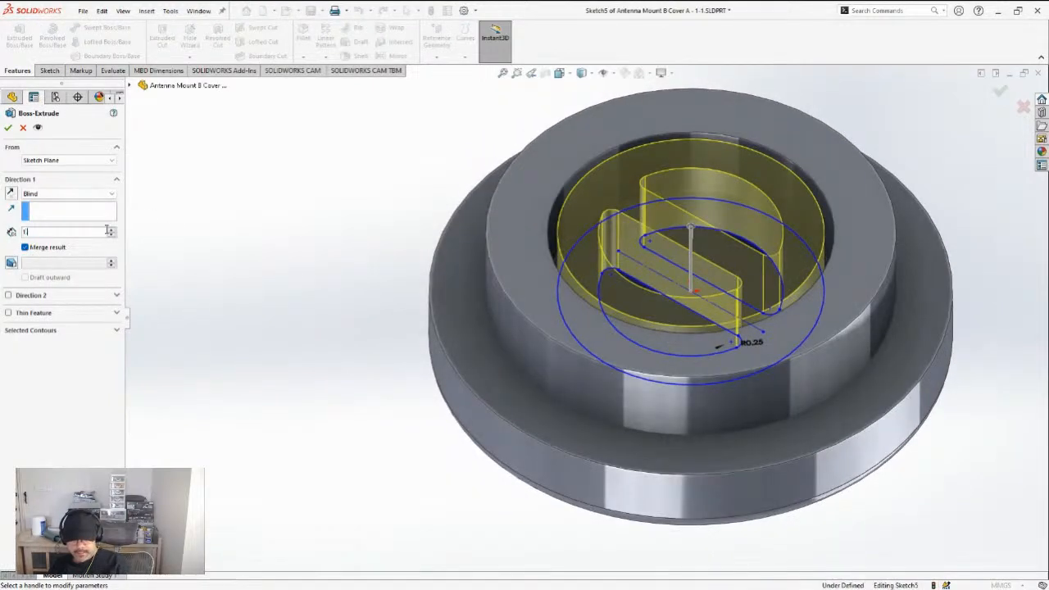
{"action": "type", "text": ".25"}
{"action": "key", "text": "Return"}
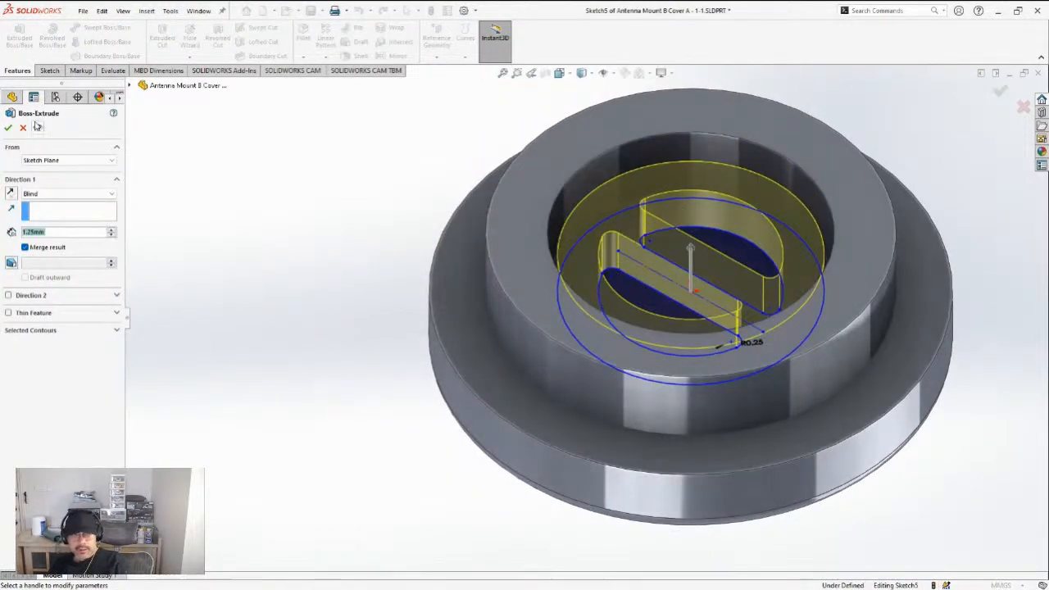
{"action": "left_click", "coordinate": [9, 128]}
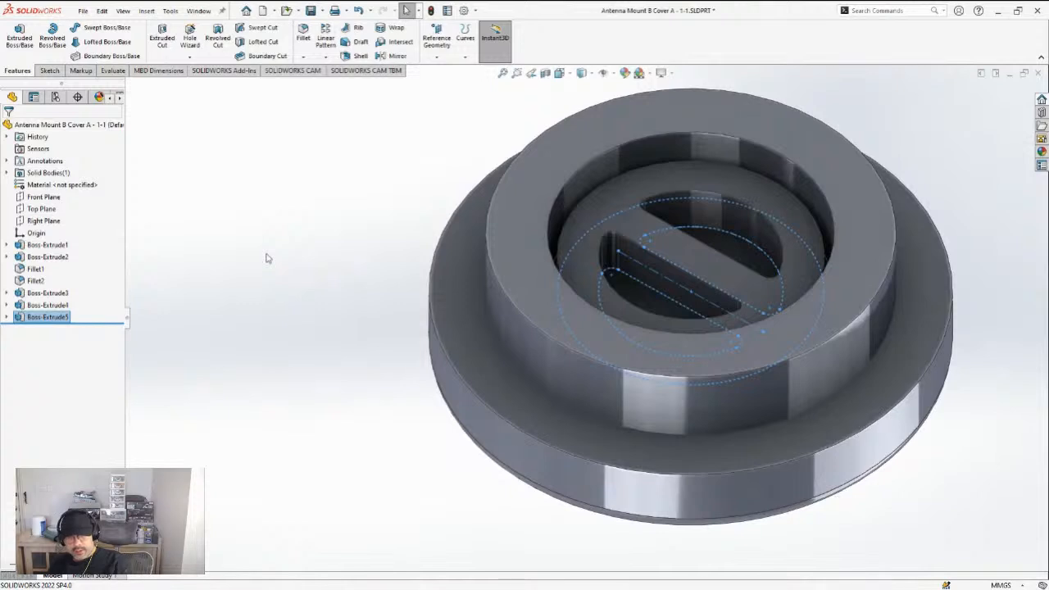
Fillet the edges of the slotted disc's top face inside the ring with a symmetric 0.25 mm radius
{"action": "middle_click_drag", "start_coordinate": [341, 275], "coordinate": [359, 306]}
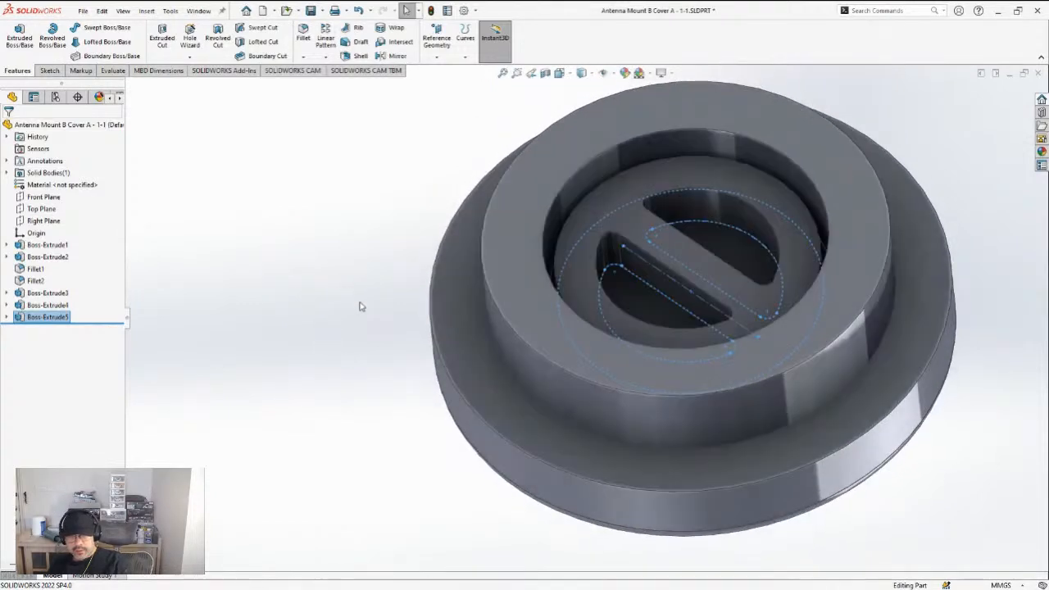
{"action": "left_click", "coordinate": [303, 37]}
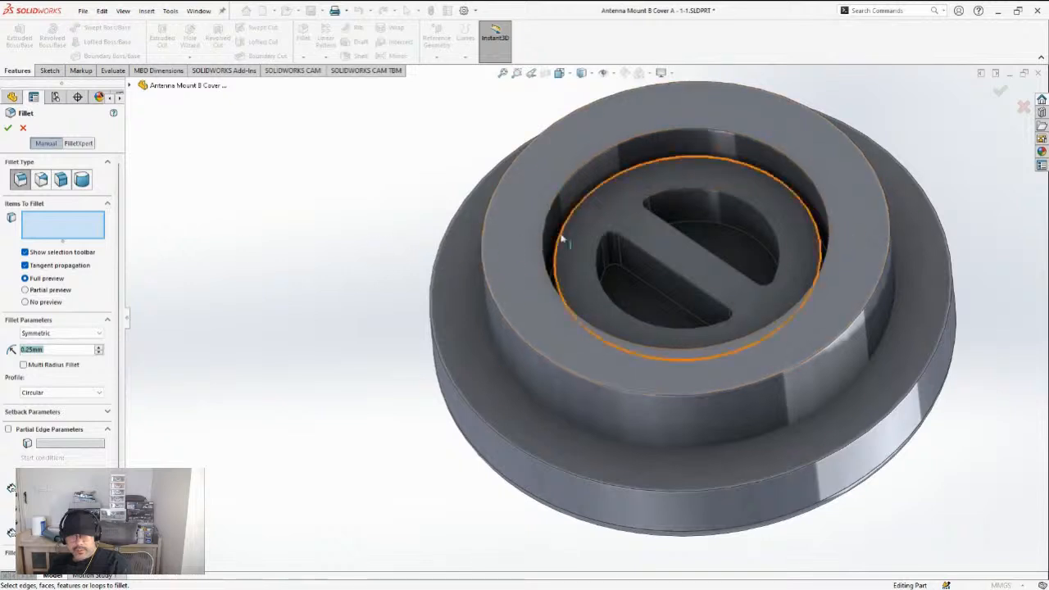
{"action": "left_click", "coordinate": [587, 229]}
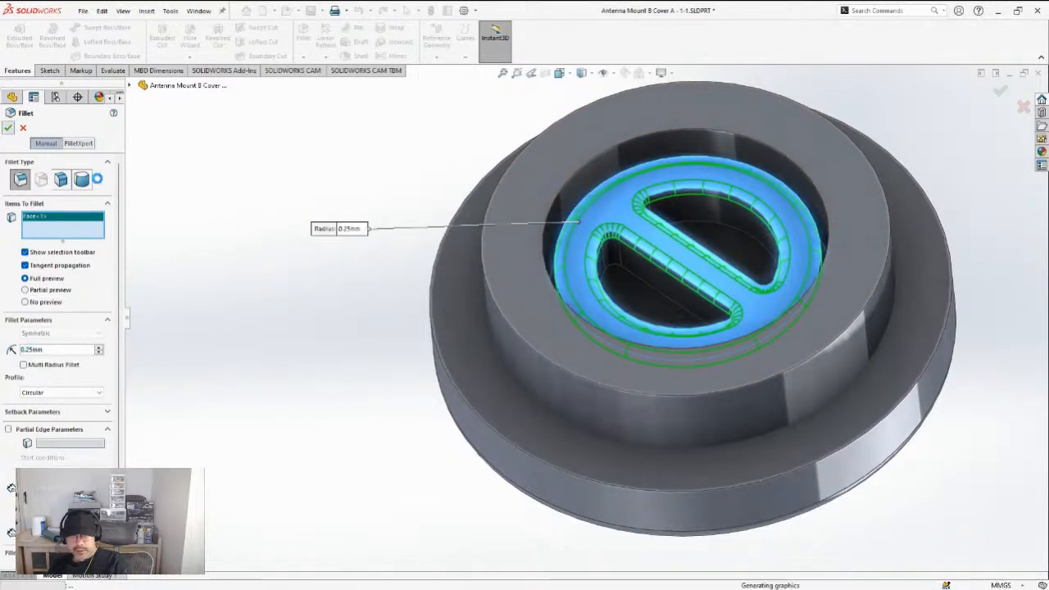
{"action": "left_click", "coordinate": [8, 129]}
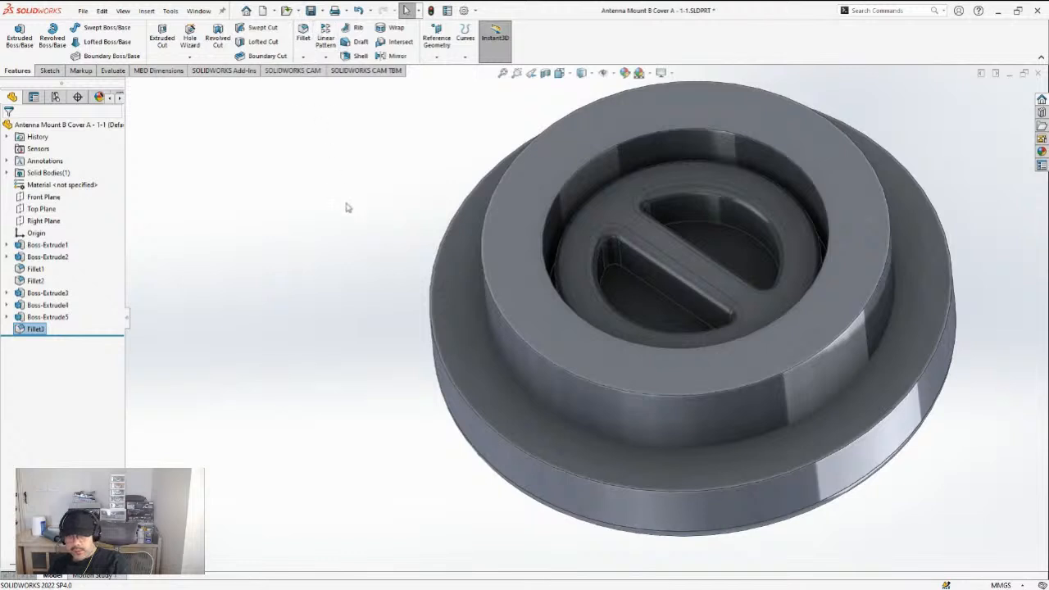
{"action": "left_click", "coordinate": [464, 281]}
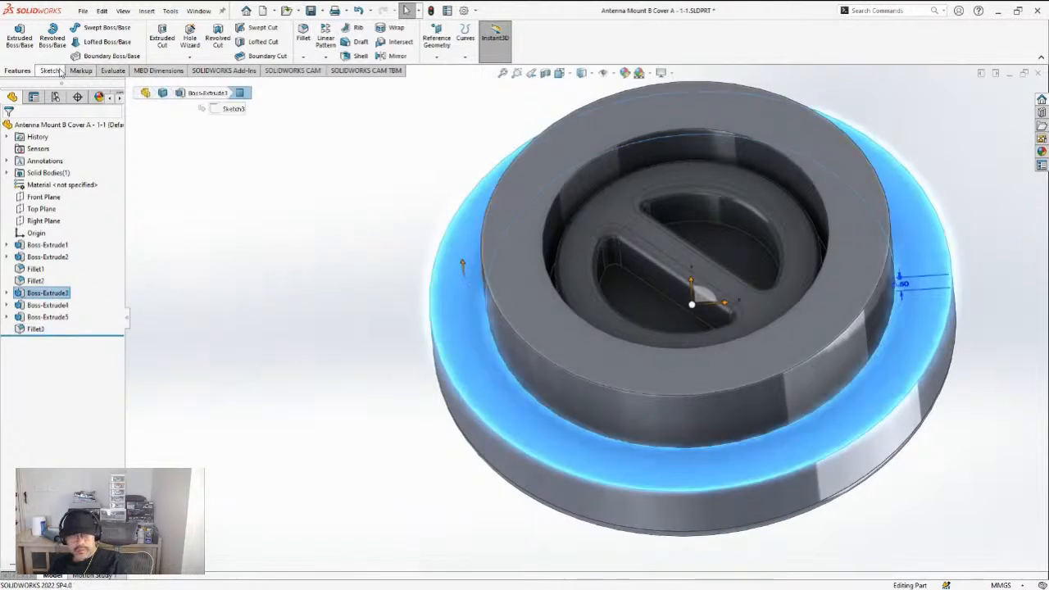
{"action": "left_click", "coordinate": [50, 71]}
{"action": "left_click", "coordinate": [16, 33]}
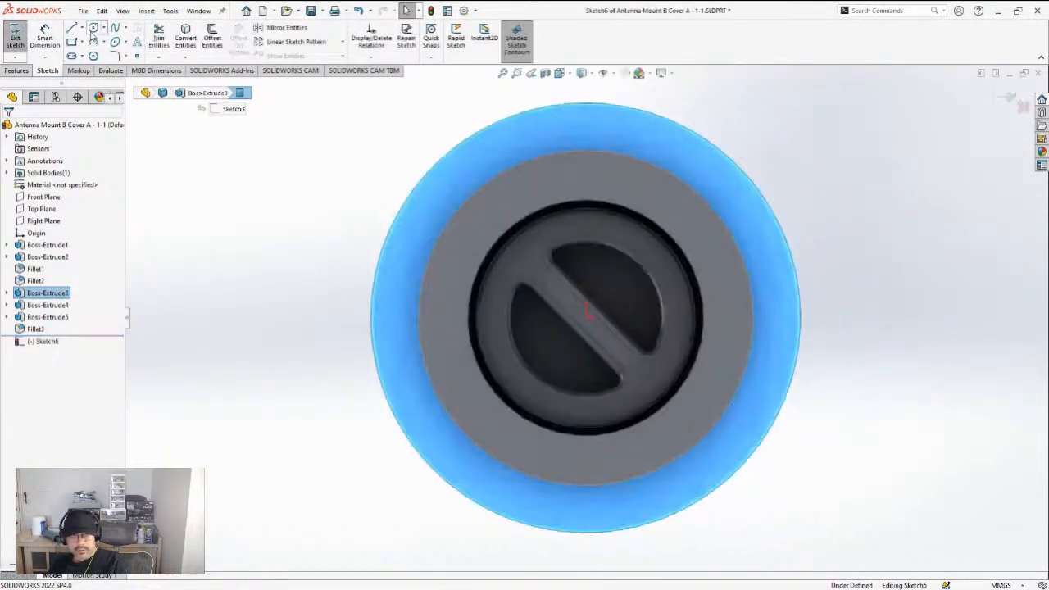
{"action": "left_click", "coordinate": [94, 28]}
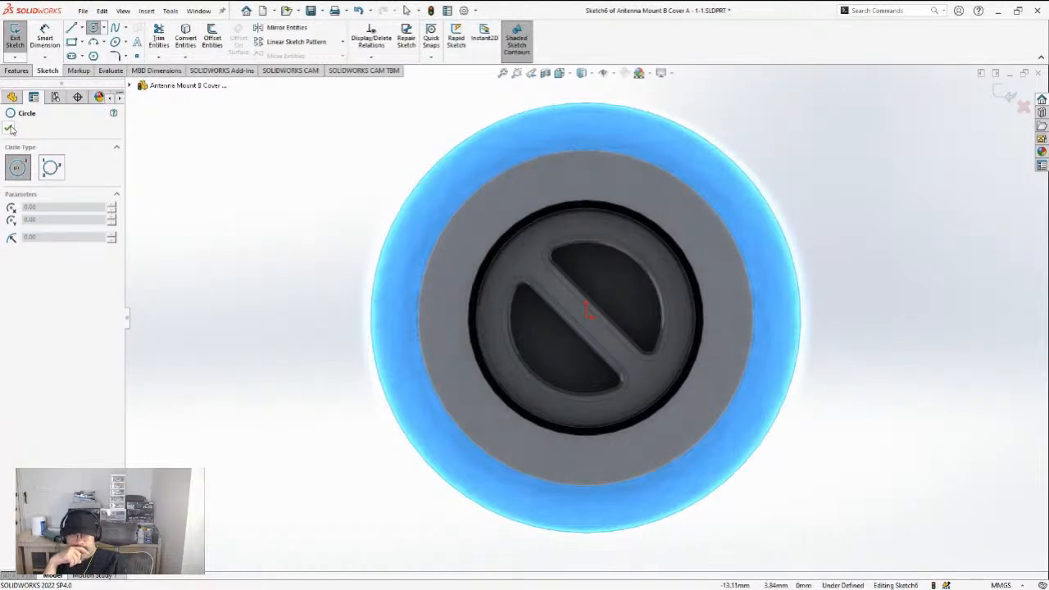
{"action": "left_click", "coordinate": [1005, 95]}
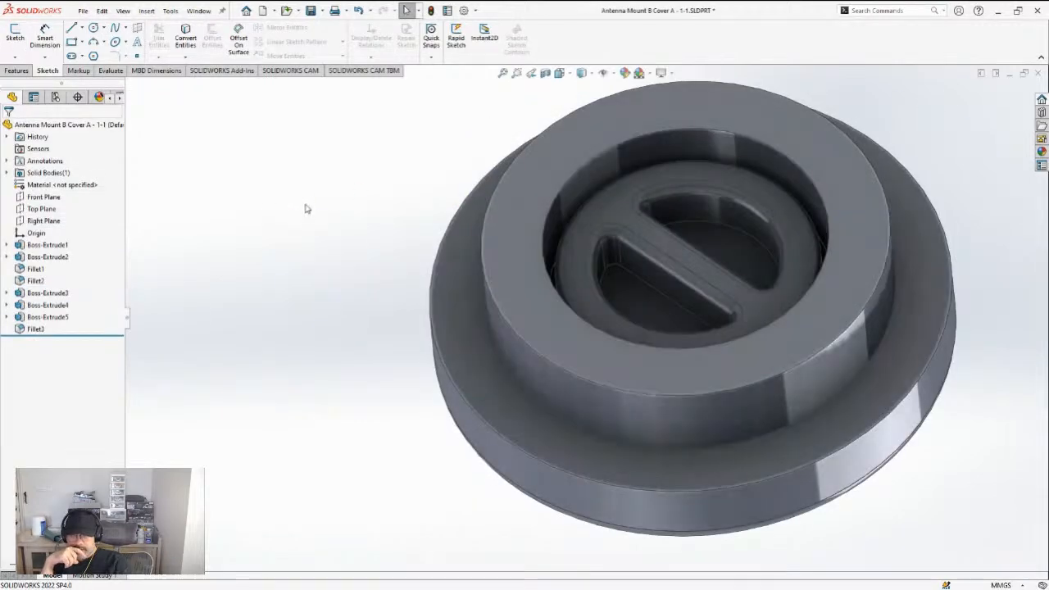
On the flange face around the raised ring, sketch two origin-centred circles, one at the ring's outer wall and one on the flange's outer edge
{"action": "left_click", "coordinate": [442, 309]}
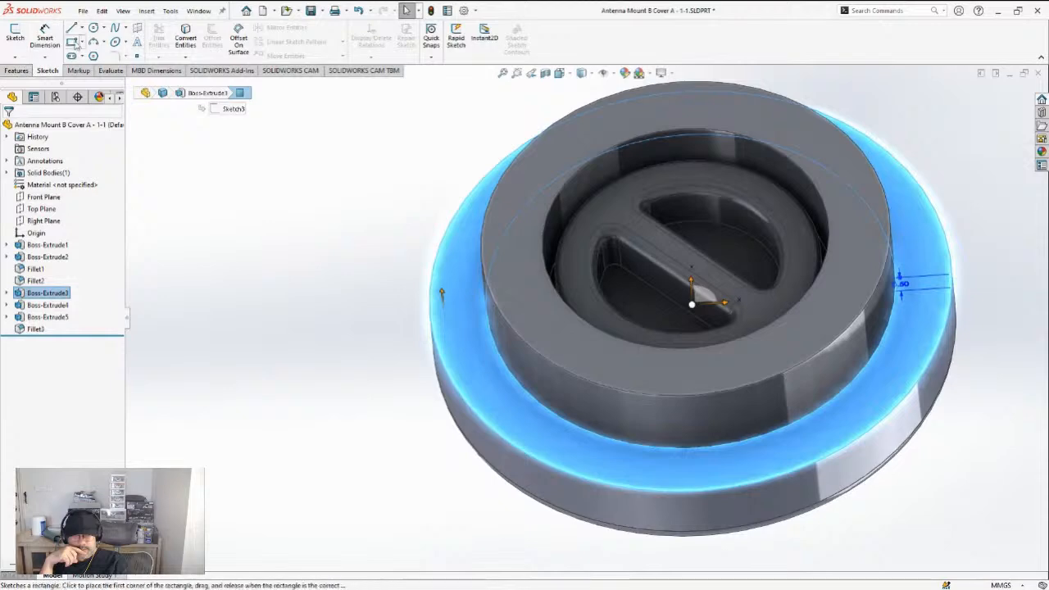
{"action": "left_click", "coordinate": [14, 32]}
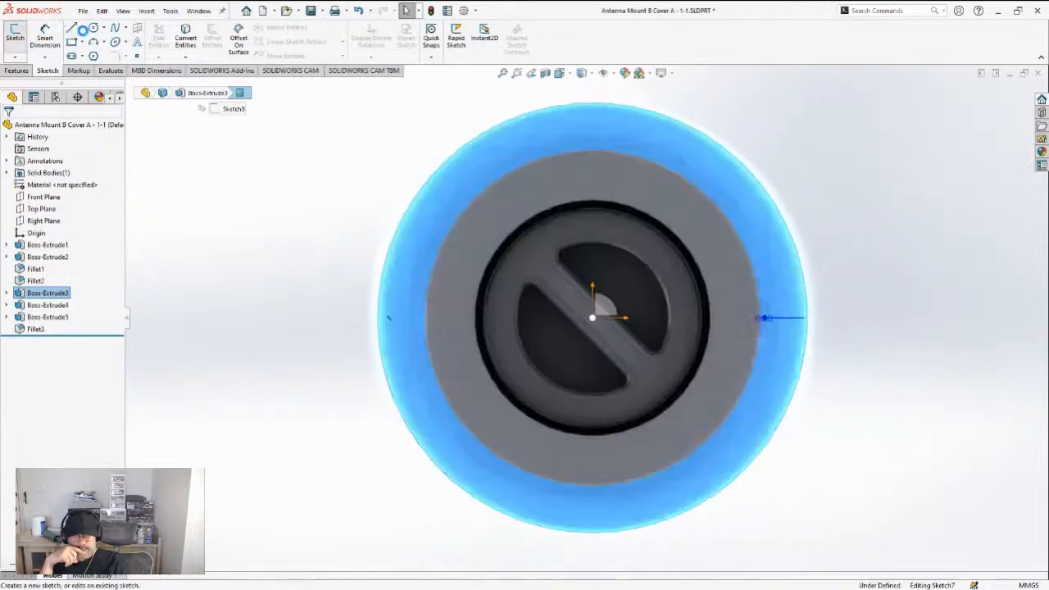
{"action": "left_click", "coordinate": [93, 27]}
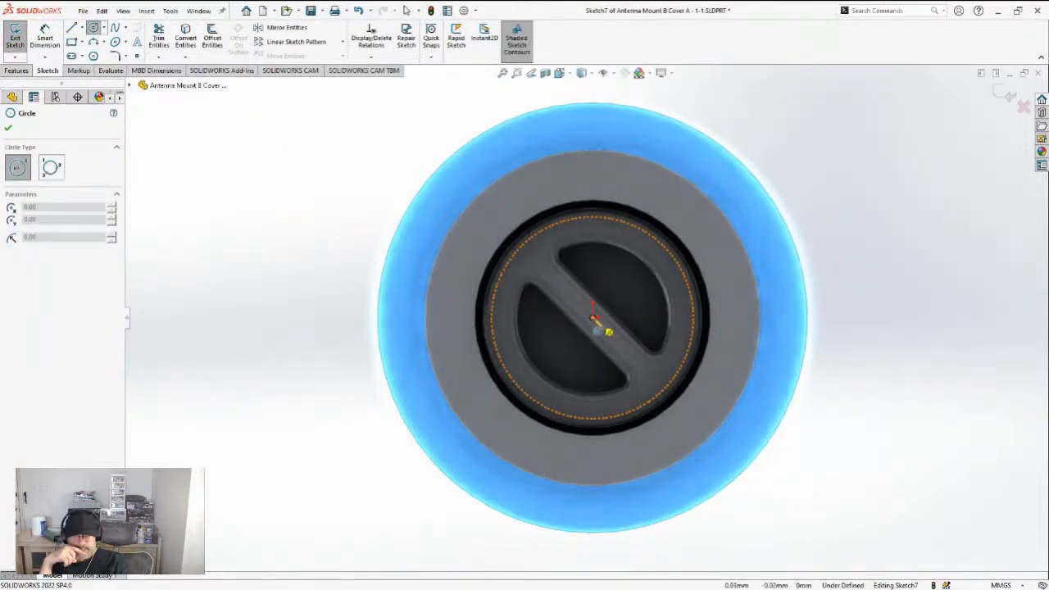
{"action": "left_click", "coordinate": [593, 320]}
{"action": "left_click", "coordinate": [483, 201]}
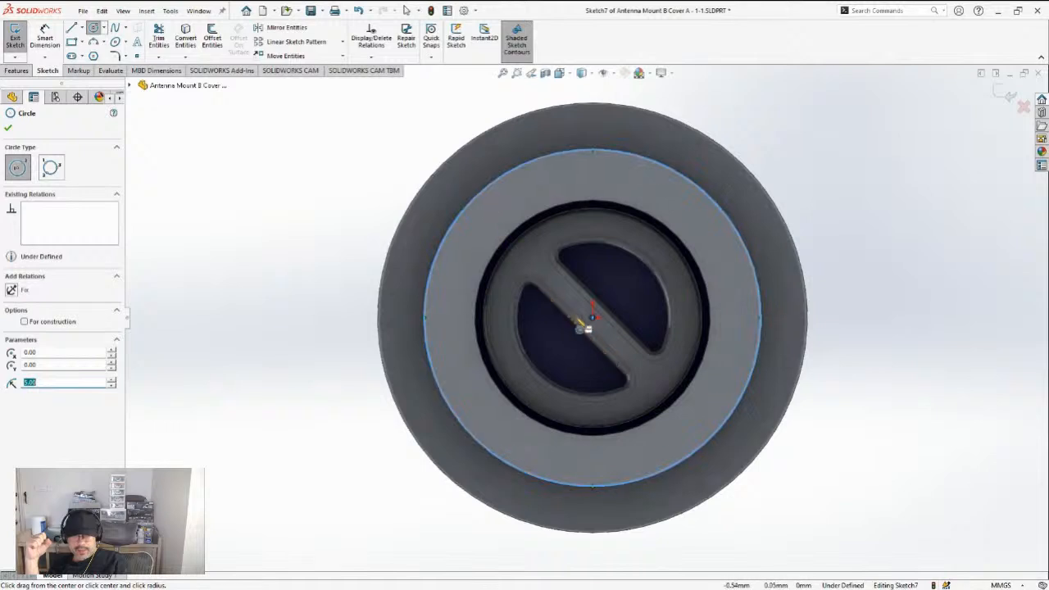
{"action": "left_click", "coordinate": [593, 318]}
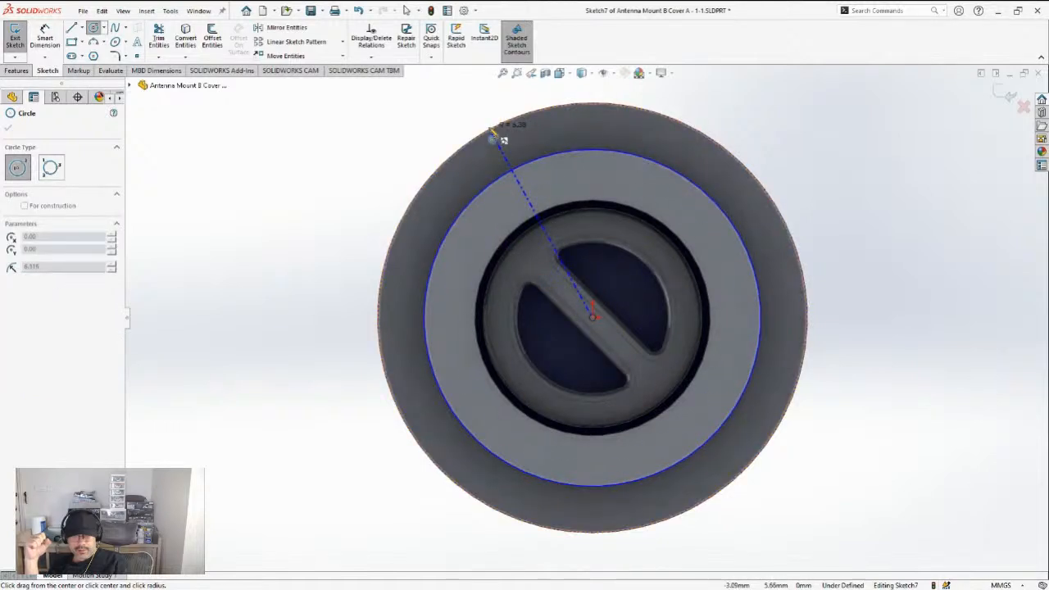
{"action": "left_click", "coordinate": [497, 138]}
{"action": "left_click", "coordinate": [82, 28]}
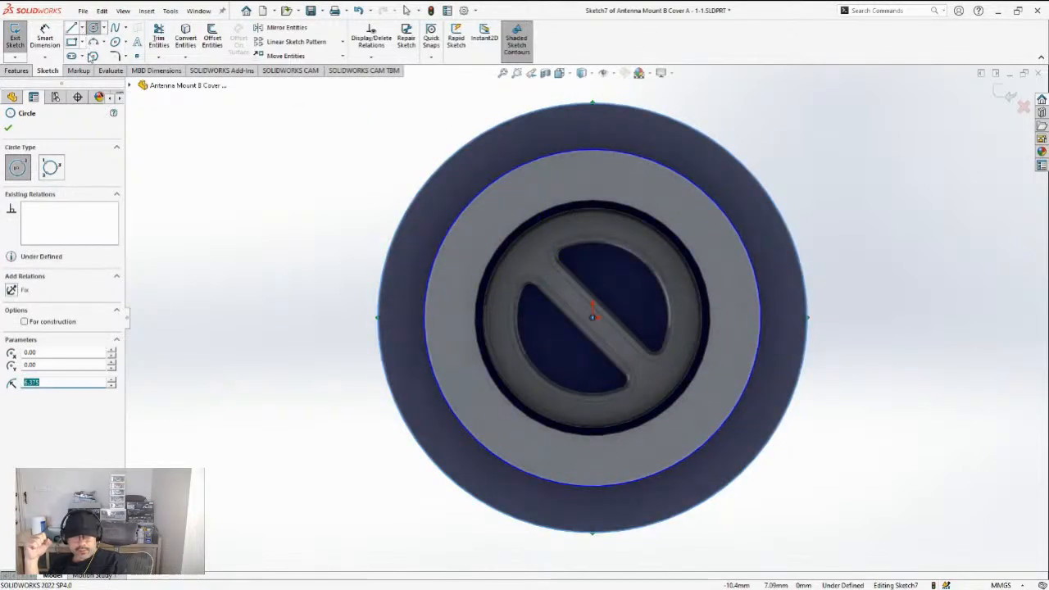
{"action": "left_click", "coordinate": [92, 56]}
{"action": "left_click", "coordinate": [593, 104]}
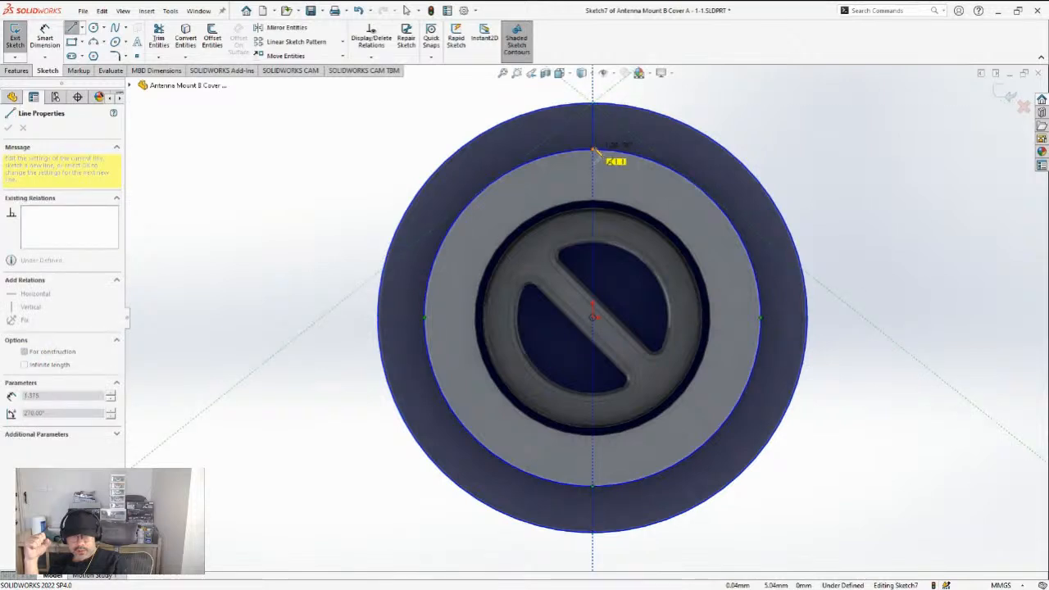
{"action": "key", "text": "Escape"}
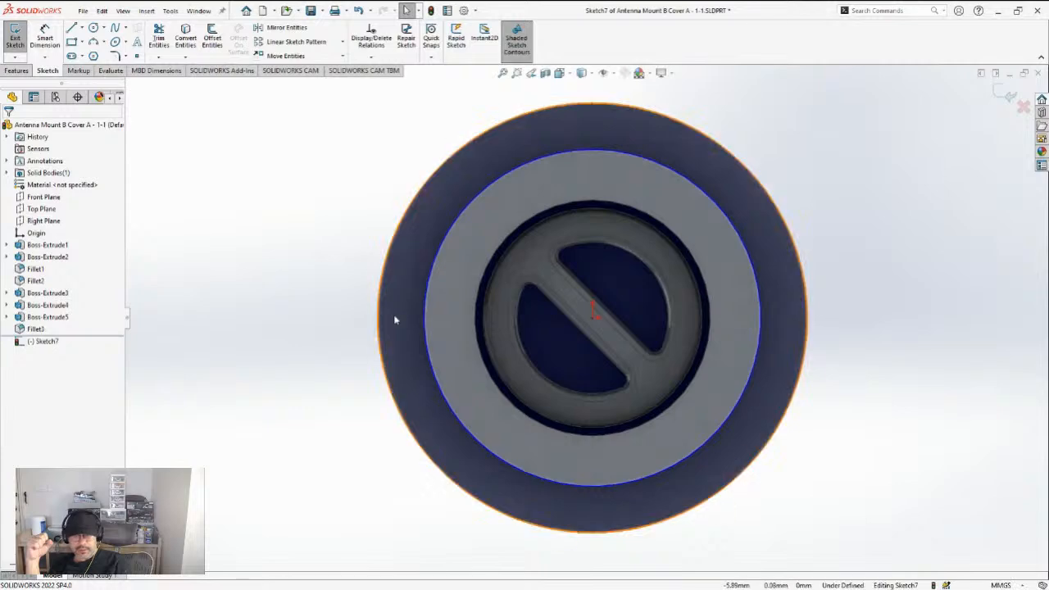
Extrude the two-circle profile with Offset From Surface, 1 mm below the raised ring's top face, merging the result
{"action": "middle_click_drag", "start_coordinate": [396, 320], "coordinate": [415, 227]}
{"action": "left_click", "coordinate": [18, 70]}
{"action": "left_click", "coordinate": [19, 37]}
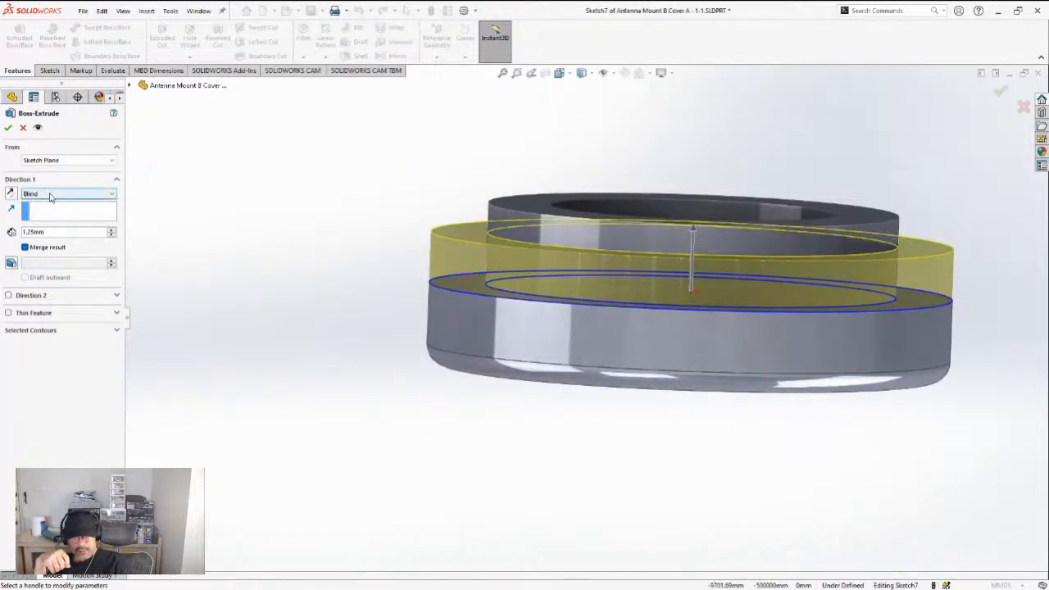
{"action": "left_click", "coordinate": [38, 235]}
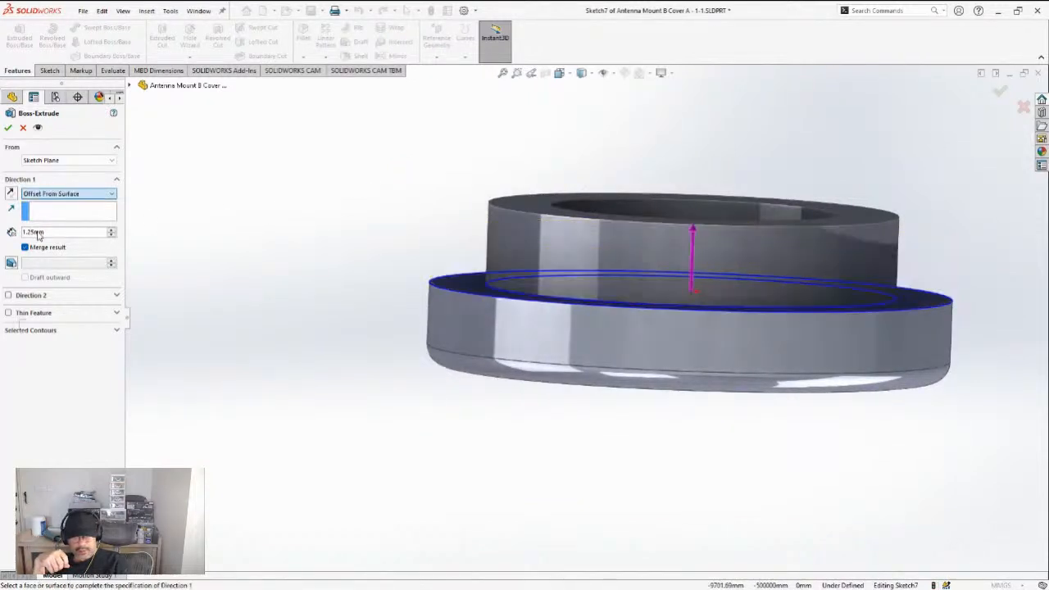
{"action": "left_click", "coordinate": [519, 206]}
{"action": "middle_click_drag", "start_coordinate": [301, 224], "coordinate": [285, 232]}
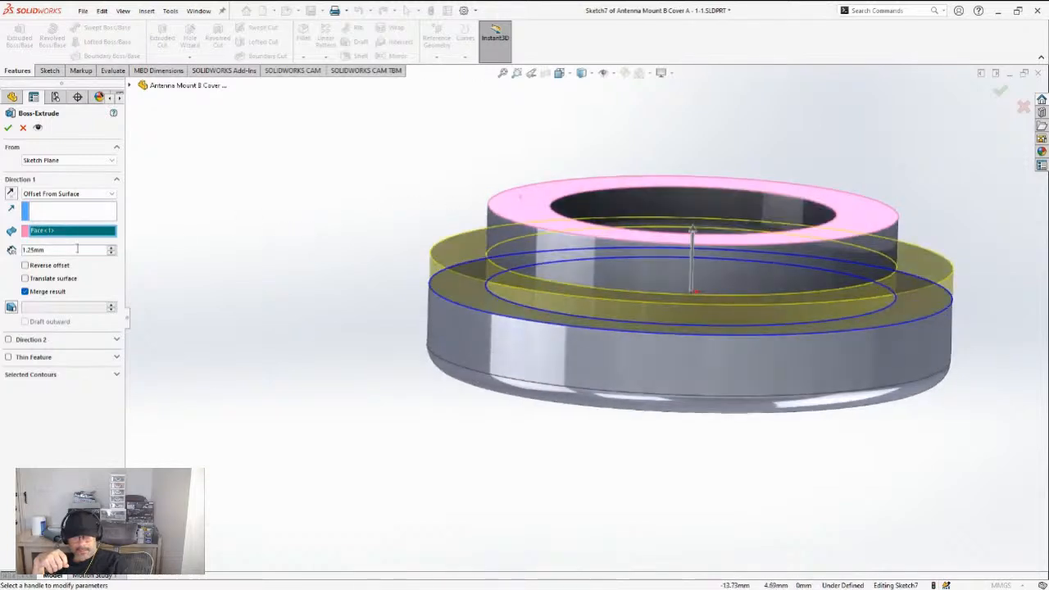
{"action": "left_click_drag", "start_coordinate": [77, 249], "coordinate": [8, 249]}
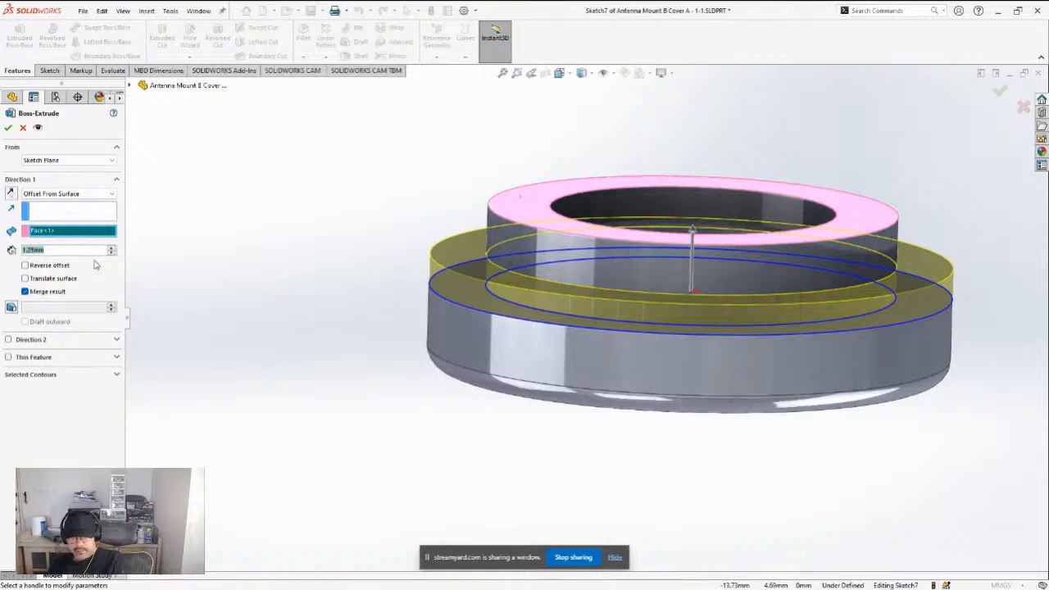
{"action": "type", "text": "1"}
{"action": "key", "text": "Return"}
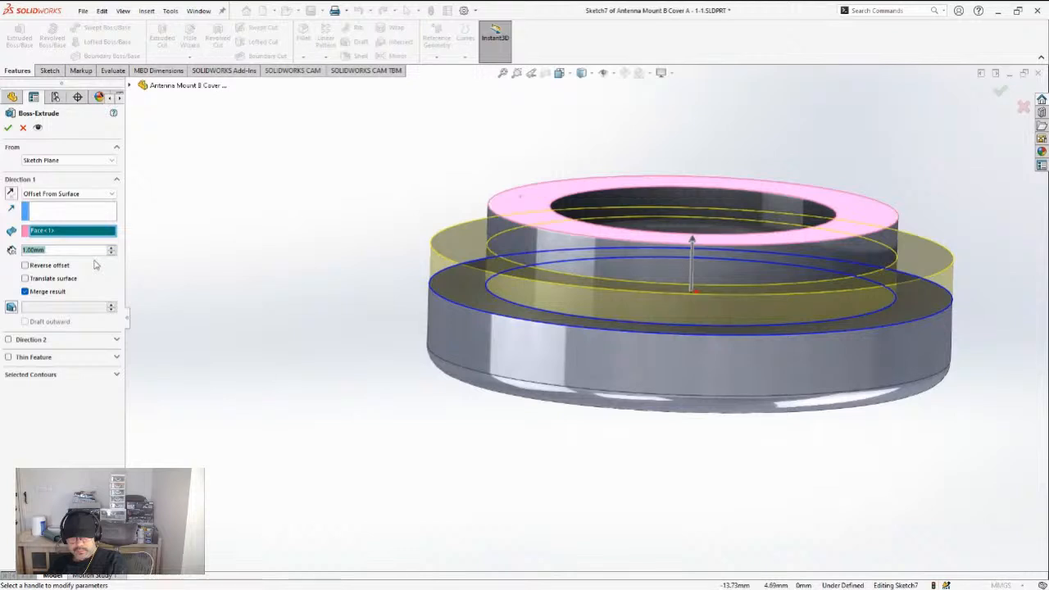
{"action": "left_click", "coordinate": [8, 127]}
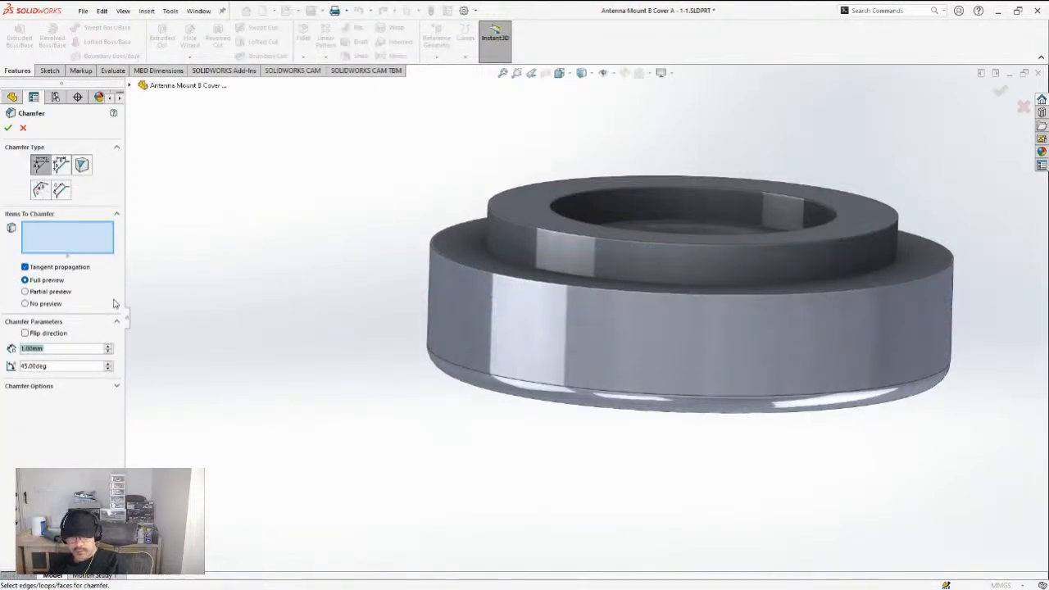
Chamfer the edge where the raised ring meets the surrounding step by 1.5 mm at 45 degrees
{"action": "left_click", "coordinate": [490, 255]}
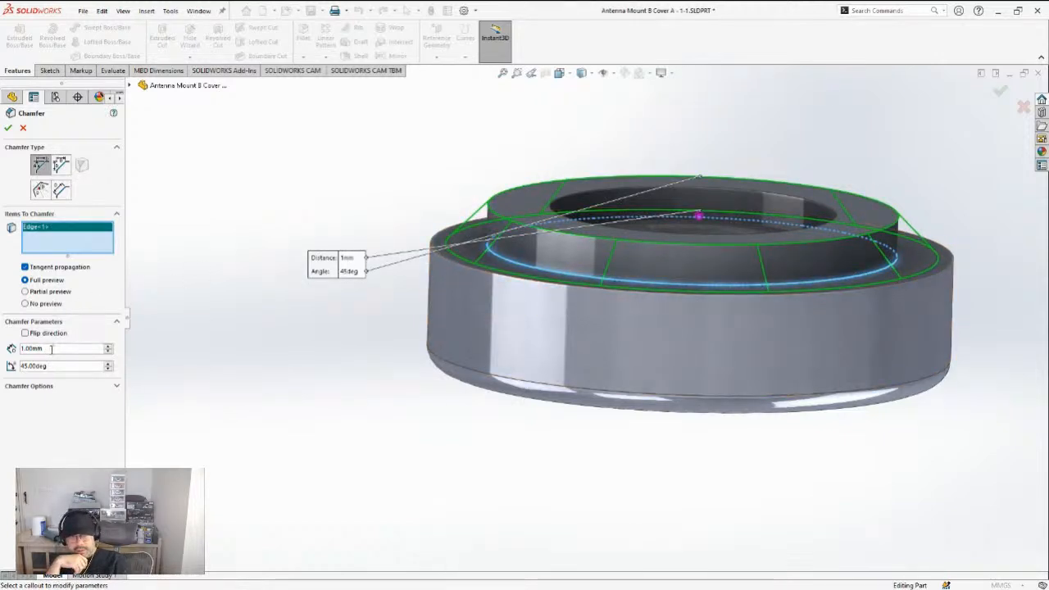
{"action": "left_click_drag", "start_coordinate": [51, 348], "coordinate": [16, 348]}
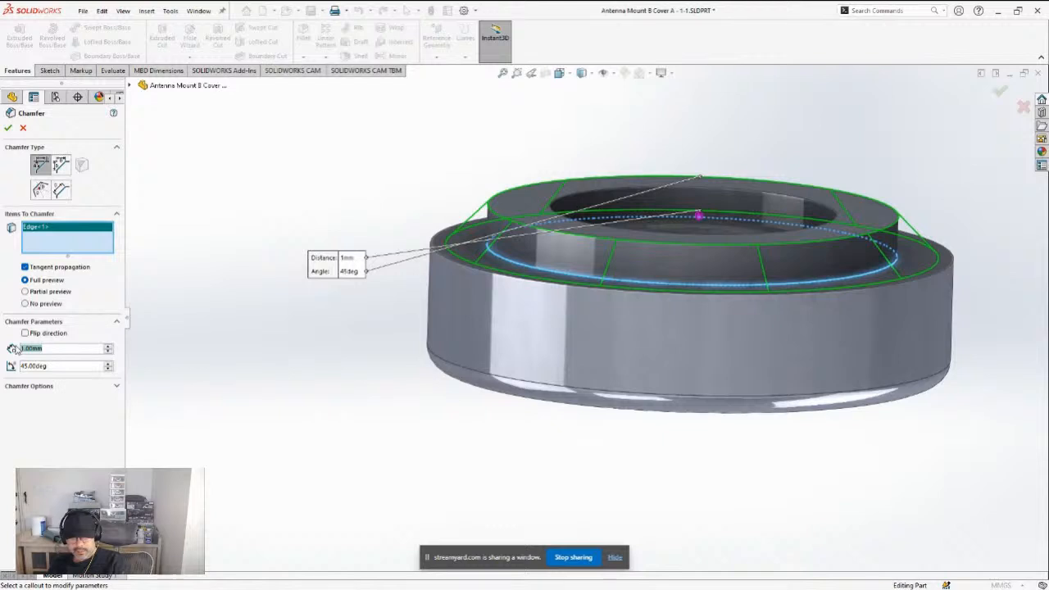
{"action": "type", "text": "1.5"}
{"action": "key", "text": "Return"}
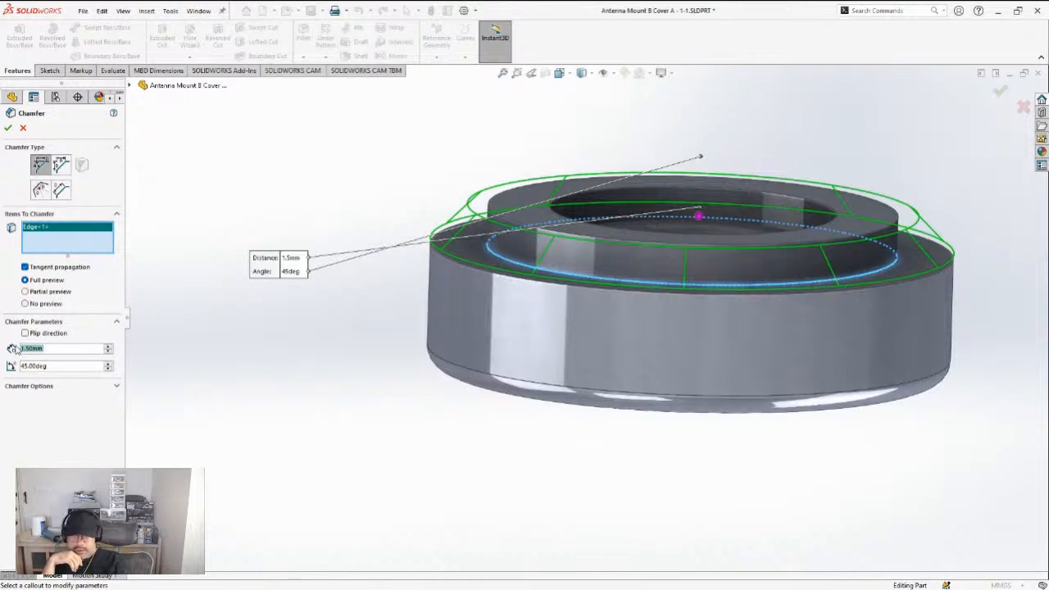
{"action": "left_click", "coordinate": [9, 131]}
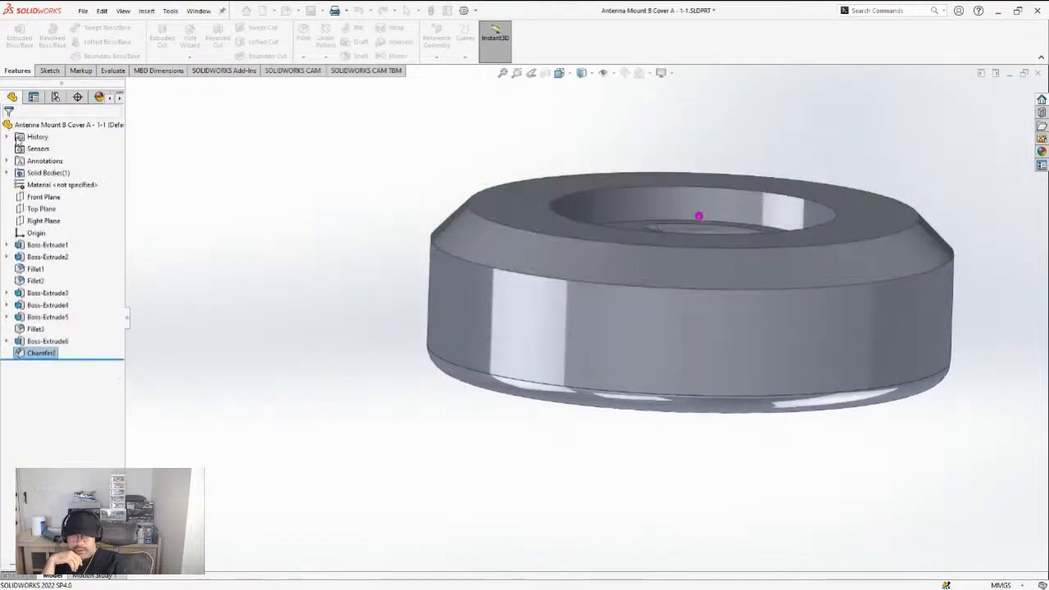
Compare the chamfered cover with the Antenna Mount B part and examine how it sits in the Main Body 2 assembly
{"action": "mouse_move", "coordinate": [361, 239]}
{"action": "middle_mouse_down"}
{"action": "mouse_move", "coordinate": [386, 218]}
{"action": "mouse_move", "coordinate": [358, 313]}
{"action": "mouse_move", "coordinate": [398, 253]}
{"action": "mouse_move", "coordinate": [484, 314]}
{"action": "mouse_move", "coordinate": [405, 368]}
{"action": "mouse_move", "coordinate": [456, 360]}
{"action": "middle_mouse_up"}
{"action": "key", "text": "ctrl+Tab"}
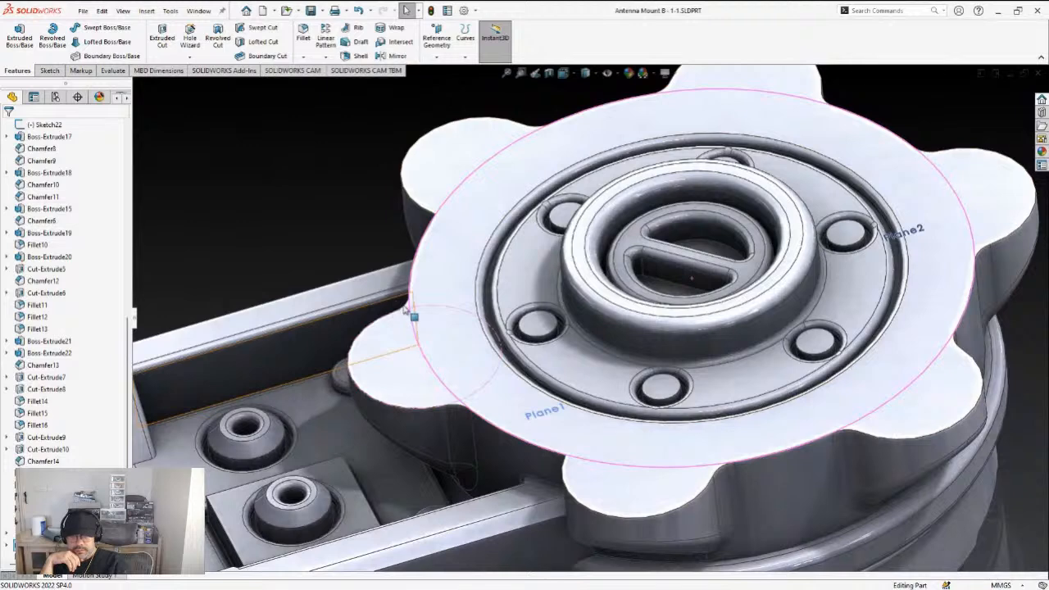
{"action": "key", "text": "ctrl+Tab"}
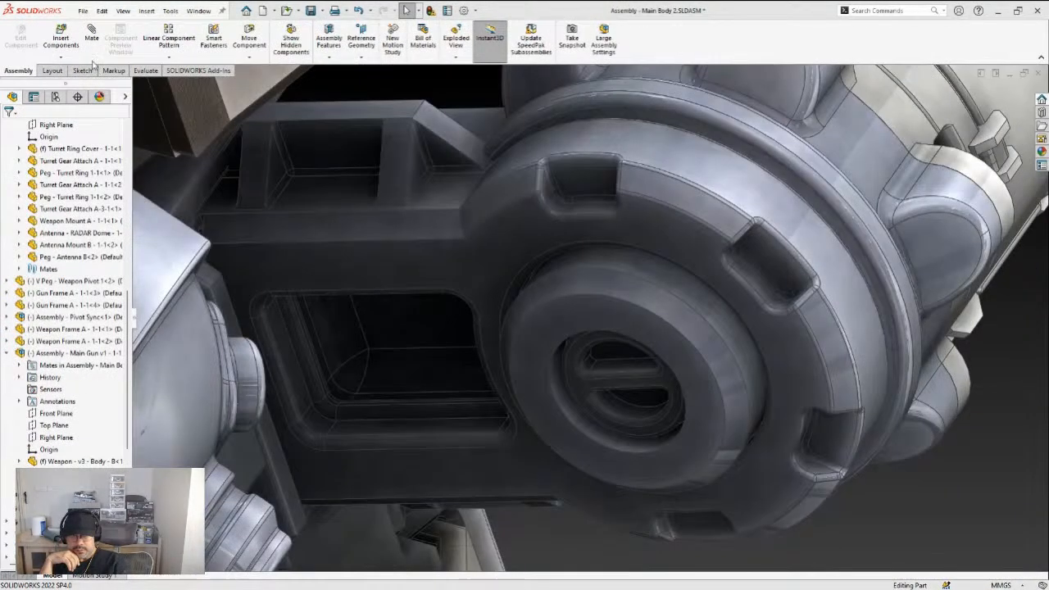
{"action": "middle_click_drag", "start_coordinate": [537, 292], "coordinate": [566, 315]}
{"action": "scroll", "coordinate": [529, 278], "scroll_direction": "up", "scroll_amount": 1}
{"action": "middle_click_drag", "start_coordinate": [564, 266], "coordinate": [449, 189]}
{"action": "scroll", "coordinate": [478, 297], "scroll_direction": "up", "scroll_amount": 3}
{"action": "key", "text": "ctrl+Tab"}
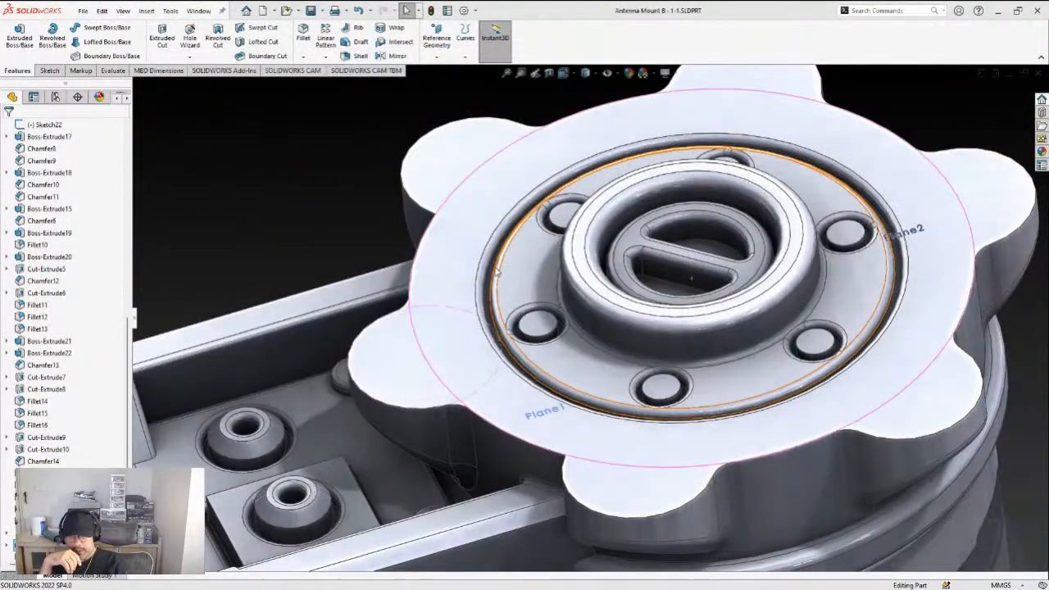
{"action": "key", "text": "ctrl+Tab"}
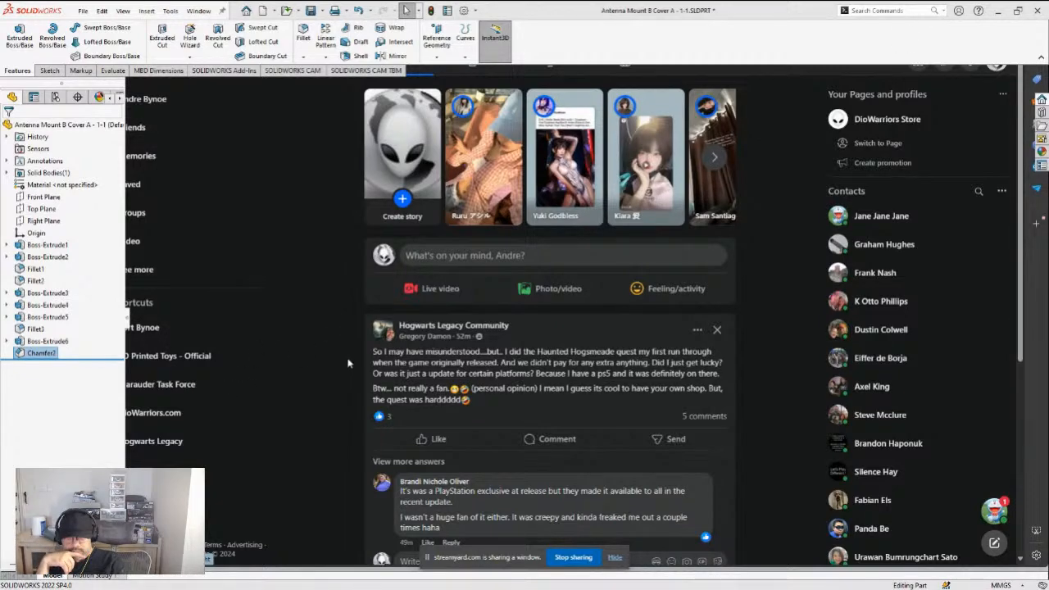
{"action": "left_click", "coordinate": [25, 440]}
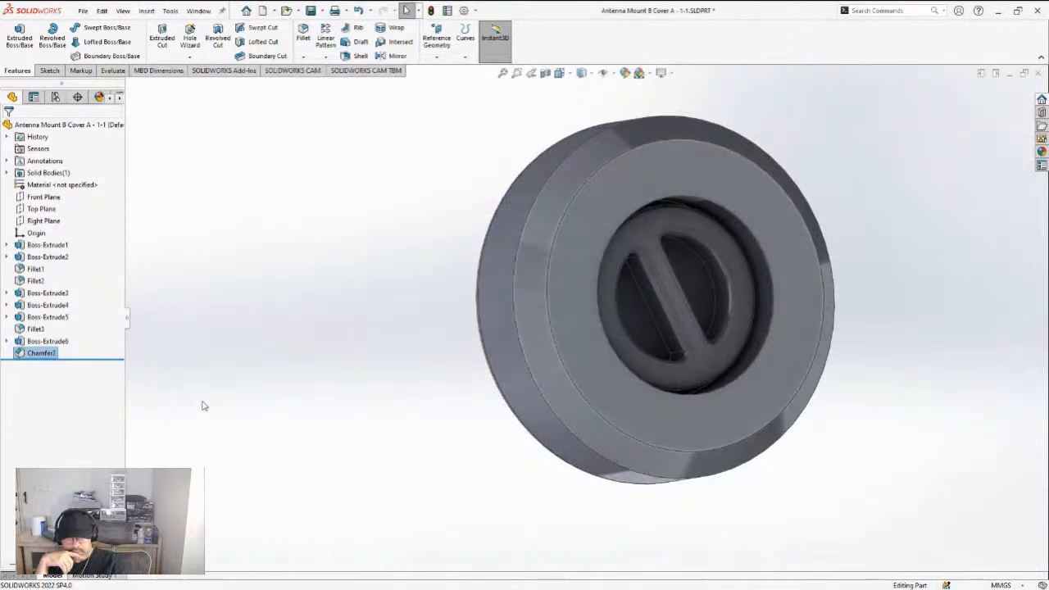
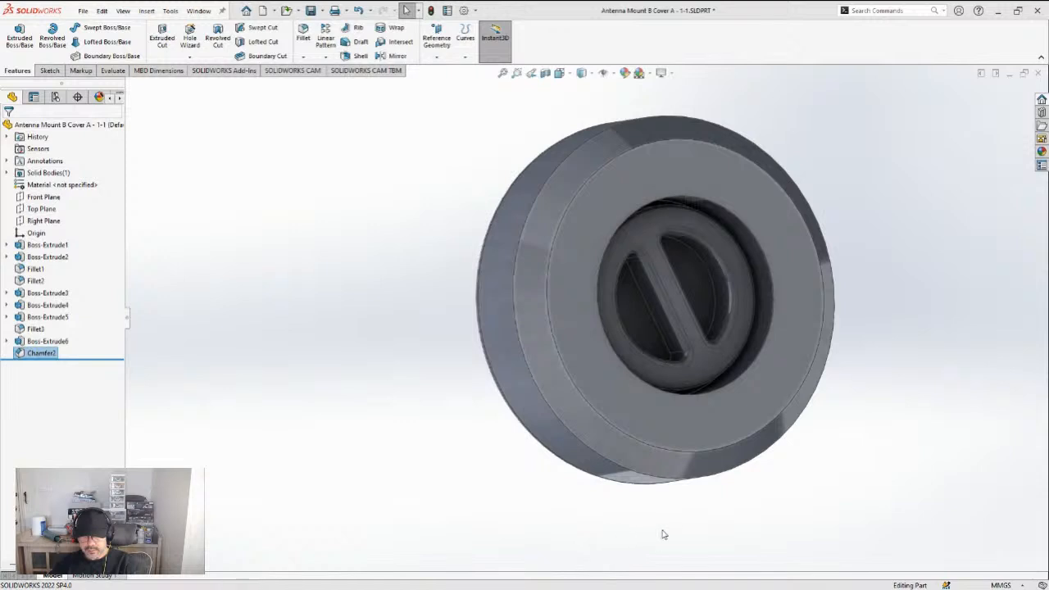
Save Assembly - Main Body 2 together with the modified cover and return to the Antenna Mount B Cover A part
{"action": "key", "text": "ctrl+Tab"}
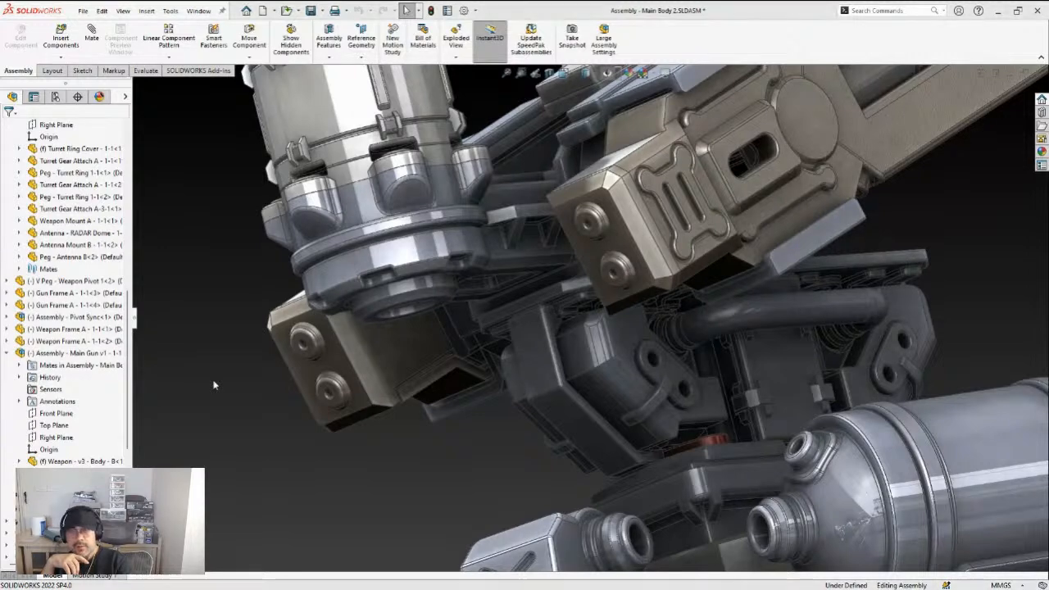
{"action": "key", "text": "ctrl+s"}
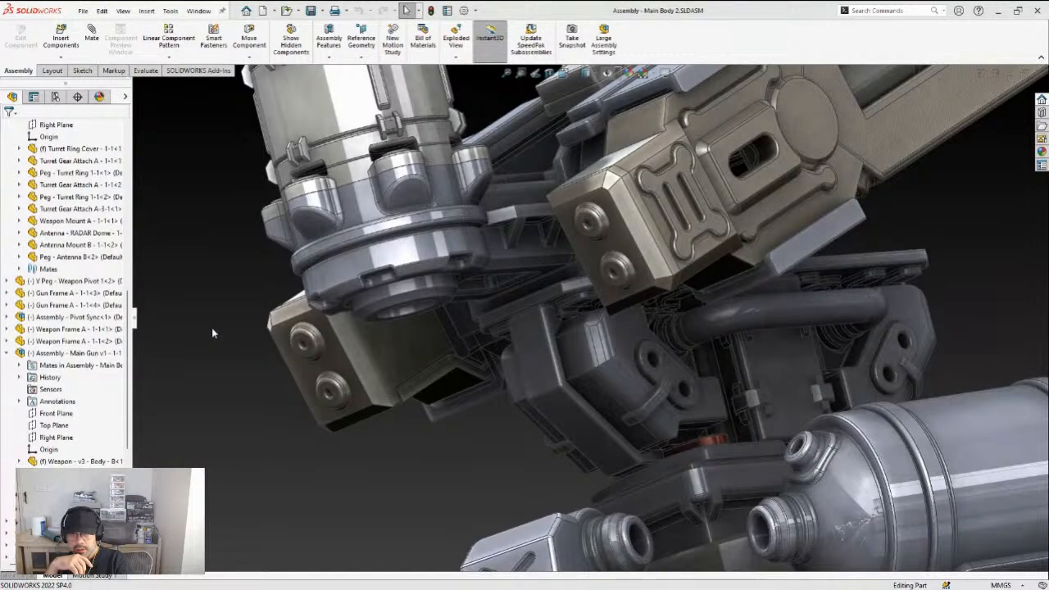
{"action": "key", "text": "ctrl+Tab"}
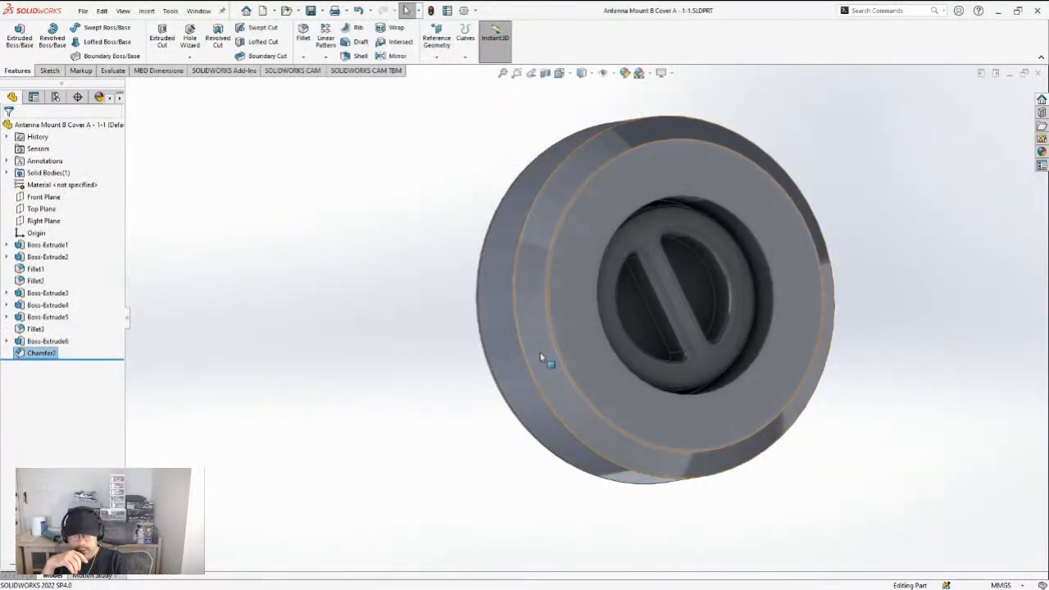
Start a sketch on the raised ring's top face and draw a circle centred on the origin, reaching the cover's outer edge
{"action": "left_click", "coordinate": [571, 325]}
{"action": "left_click", "coordinate": [50, 70]}
{"action": "left_click", "coordinate": [92, 27]}
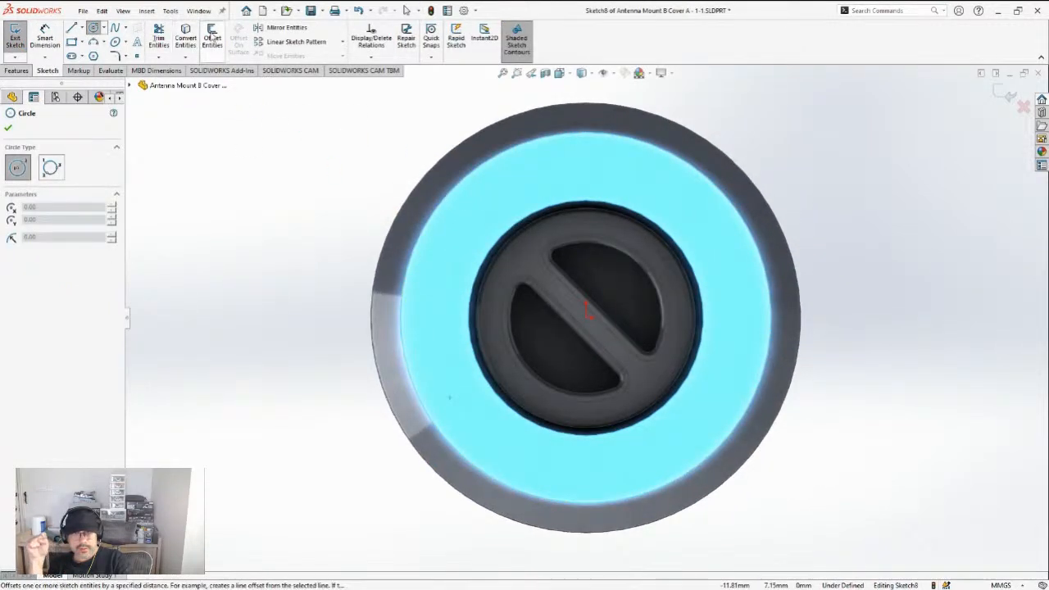
{"action": "left_click", "coordinate": [212, 37]}
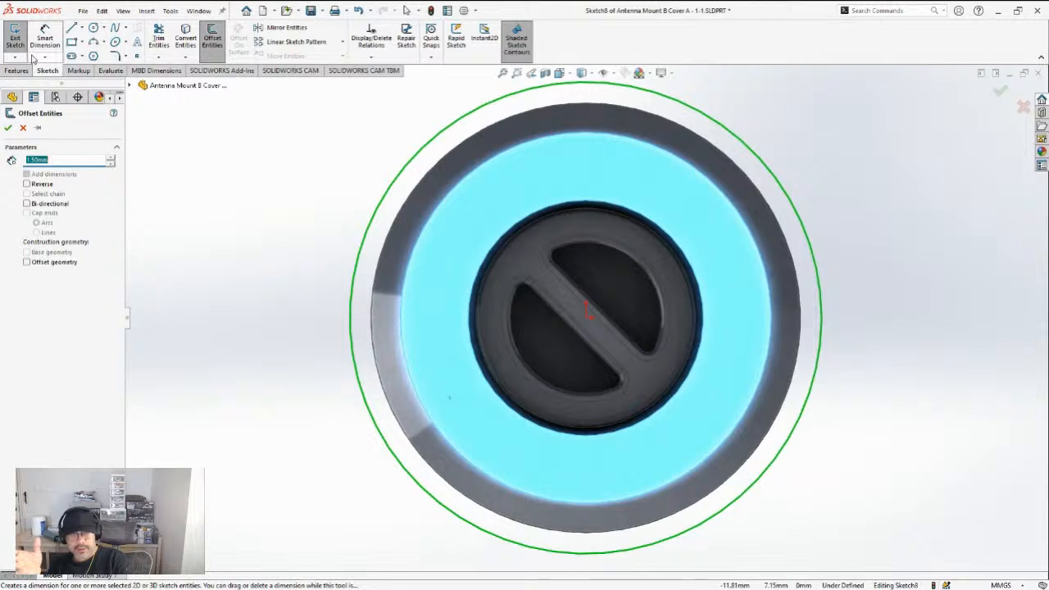
{"action": "left_click", "coordinate": [95, 32]}
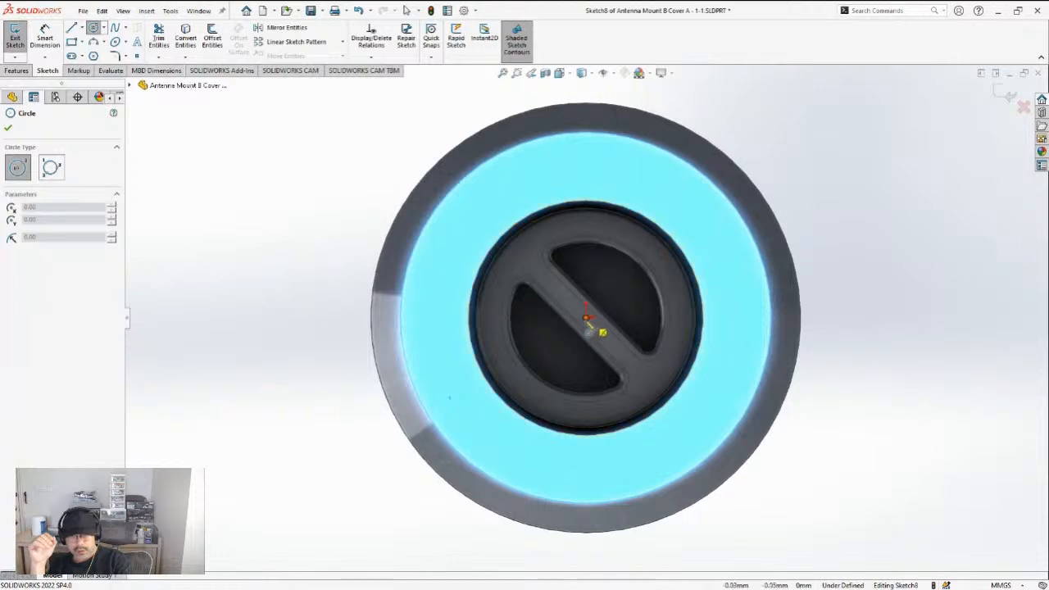
{"action": "left_click", "coordinate": [585, 310]}
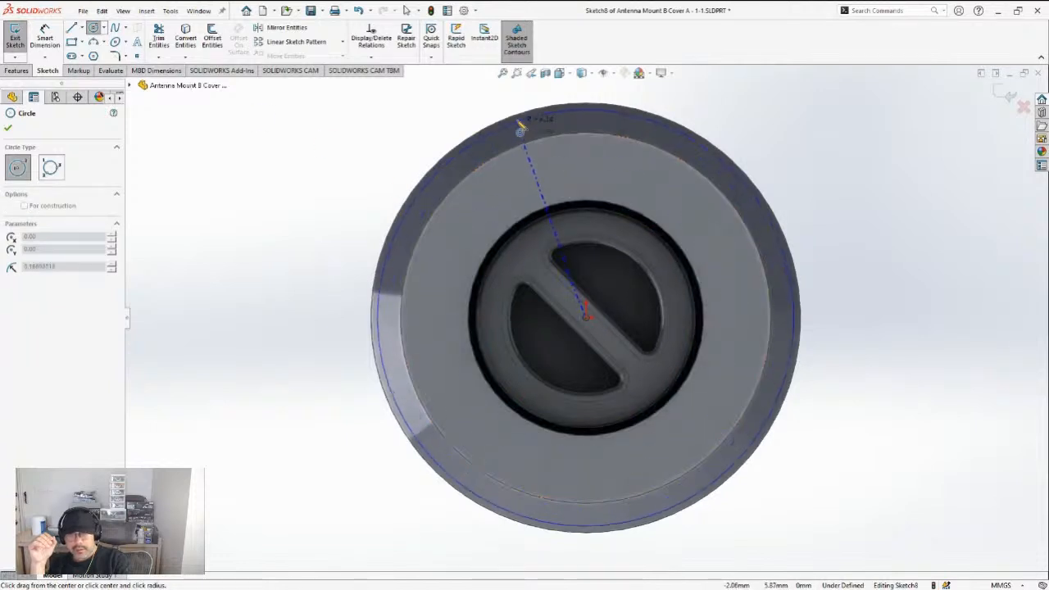
{"action": "left_click", "coordinate": [522, 120]}
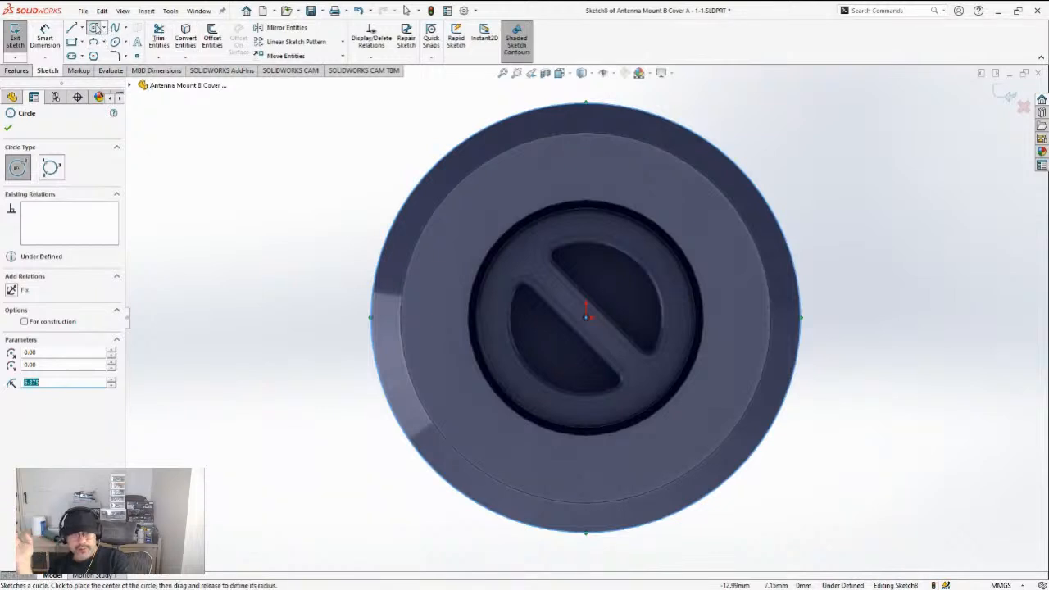
Draw a vertical construction line from the outer circle's upper quadrant through the ring face's outer edge to its inner edge
{"action": "left_click", "coordinate": [82, 29]}
{"action": "left_click", "coordinate": [92, 50]}
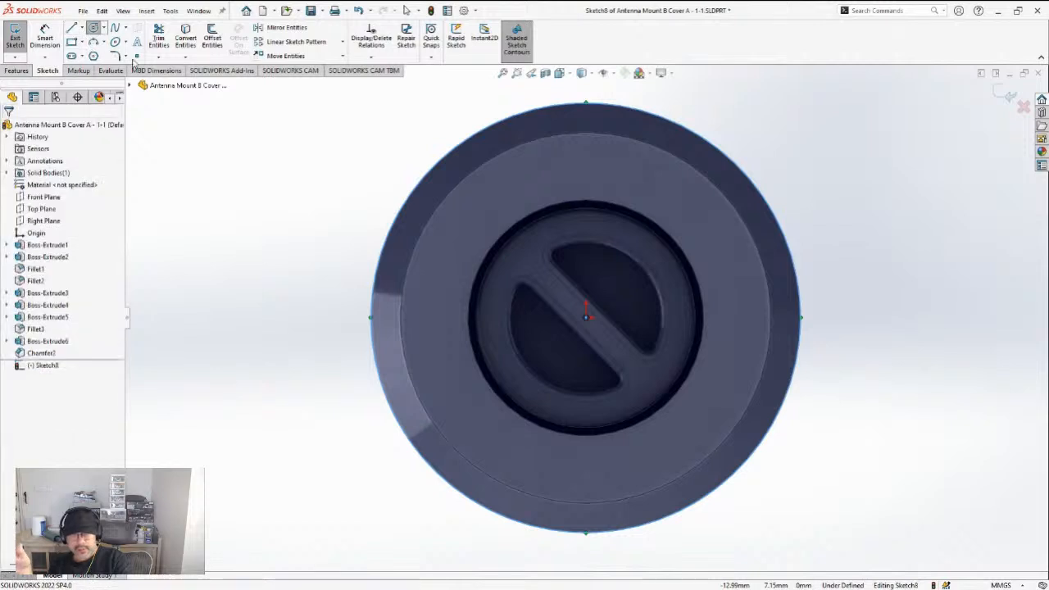
{"action": "left_click", "coordinate": [585, 105]}
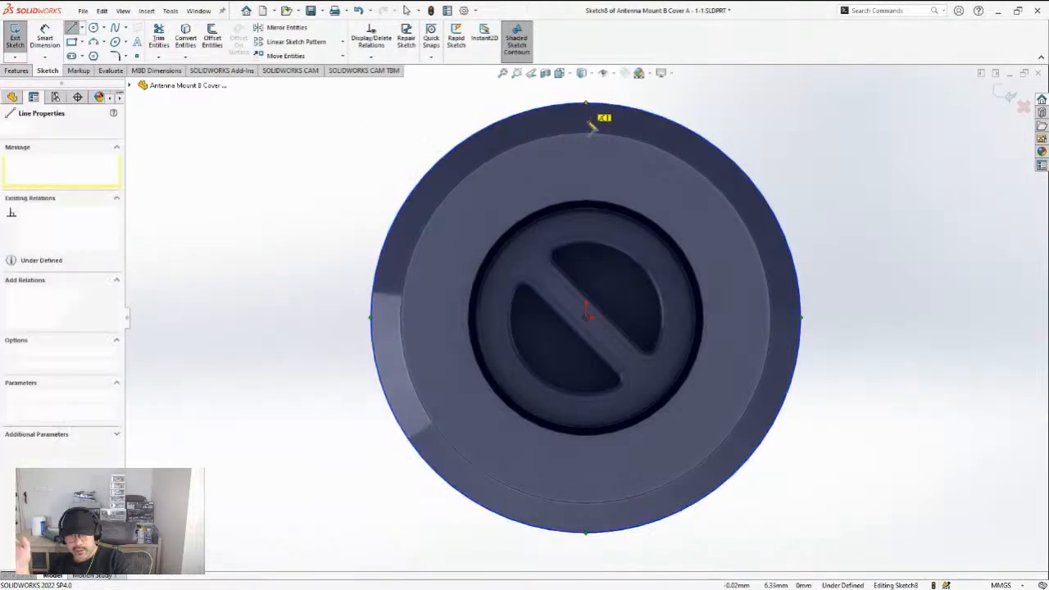
{"action": "left_click", "coordinate": [586, 133]}
{"action": "left_click", "coordinate": [587, 200]}
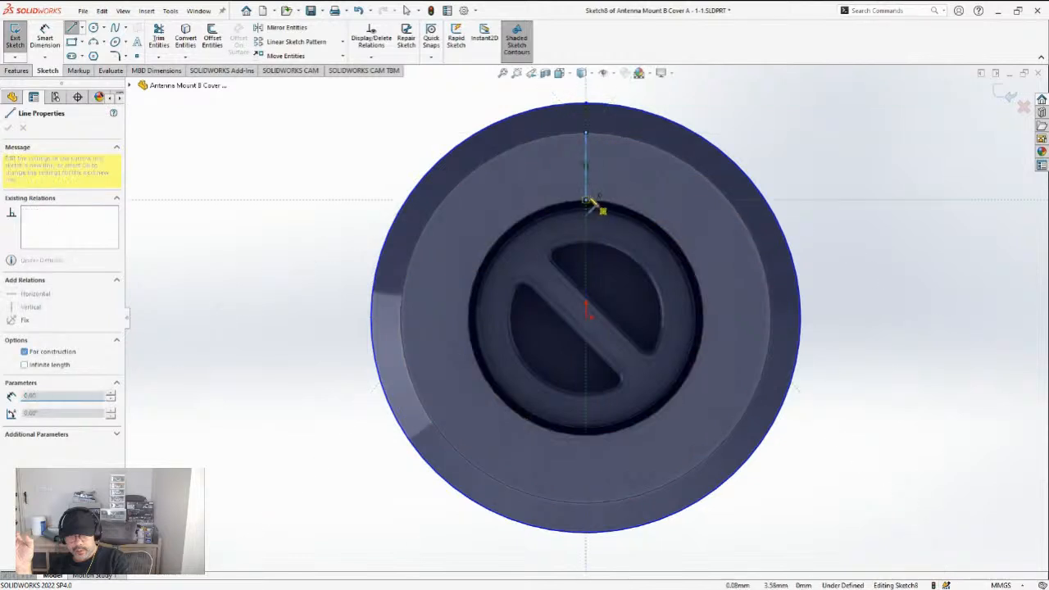
{"action": "key", "text": "Escape"}
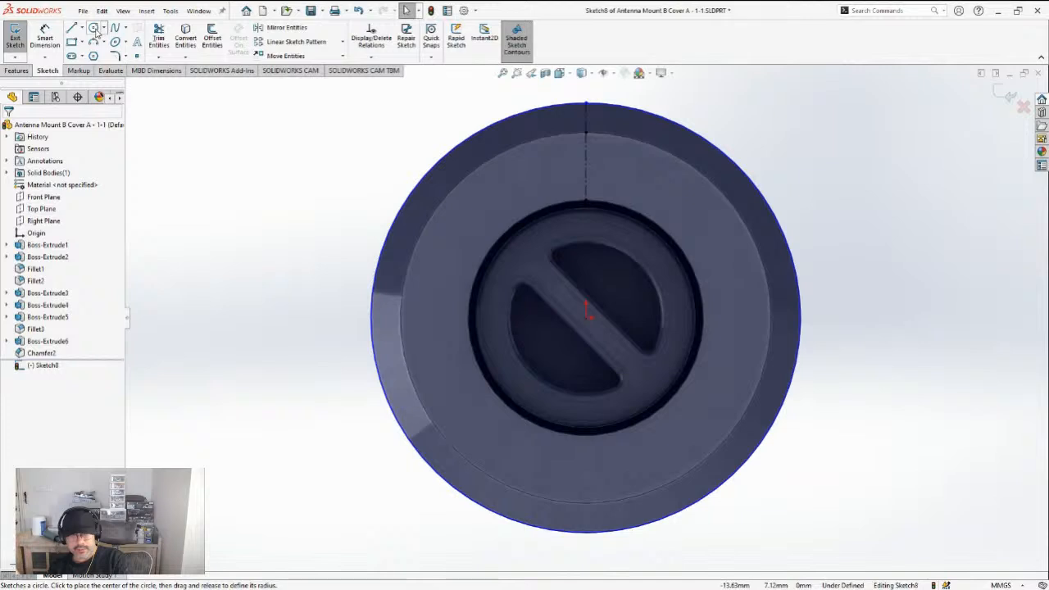
Draw a horizontal construction line from the midpoint of the vertical segment across the ring face, rightward past the outer circle
{"action": "left_click", "coordinate": [94, 28]}
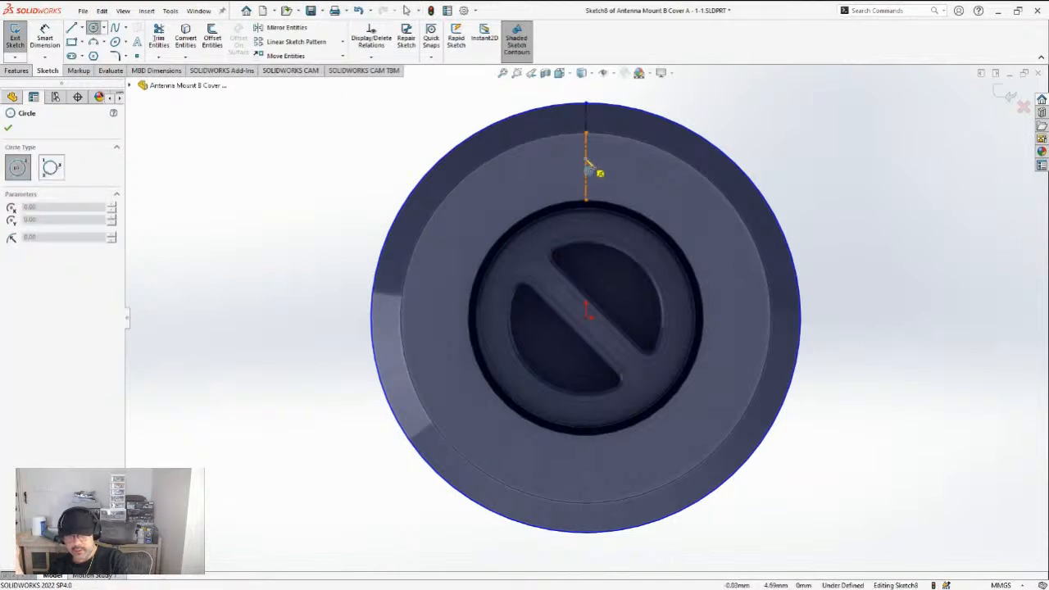
{"action": "left_click", "coordinate": [585, 134]}
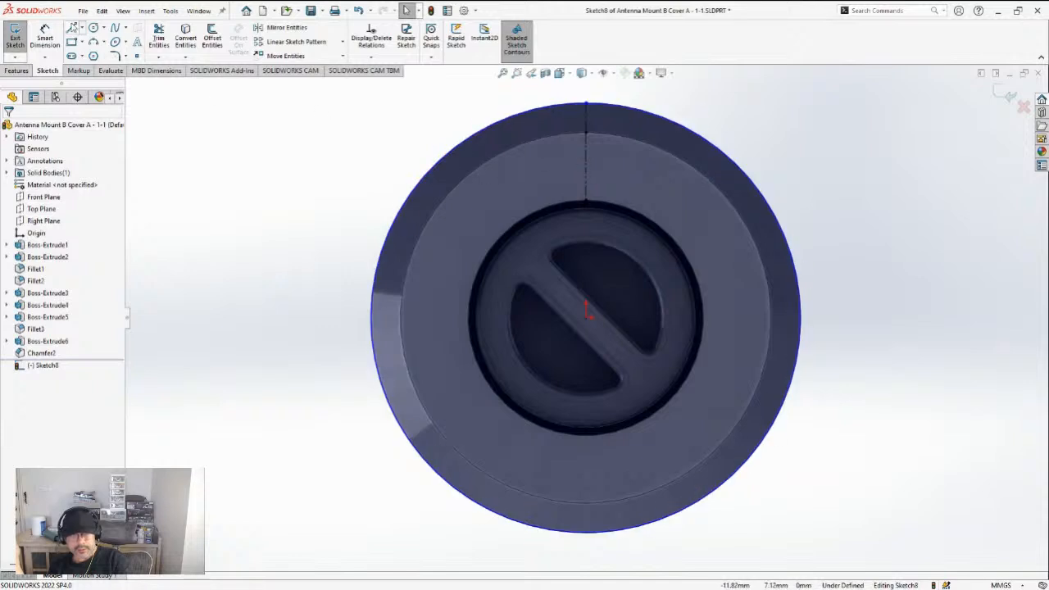
{"action": "left_click", "coordinate": [73, 28]}
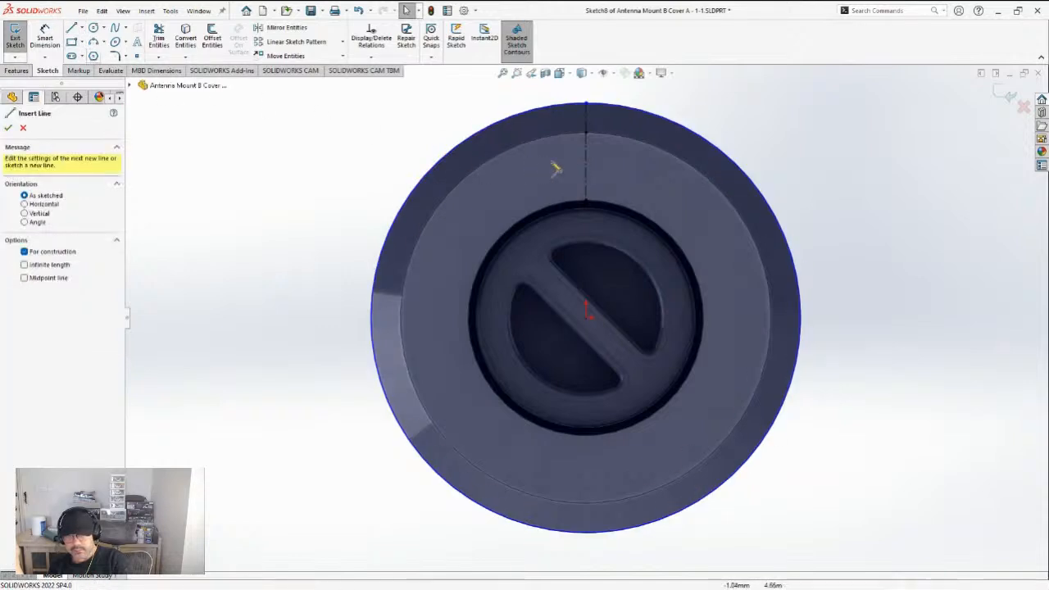
{"action": "left_click", "coordinate": [586, 166]}
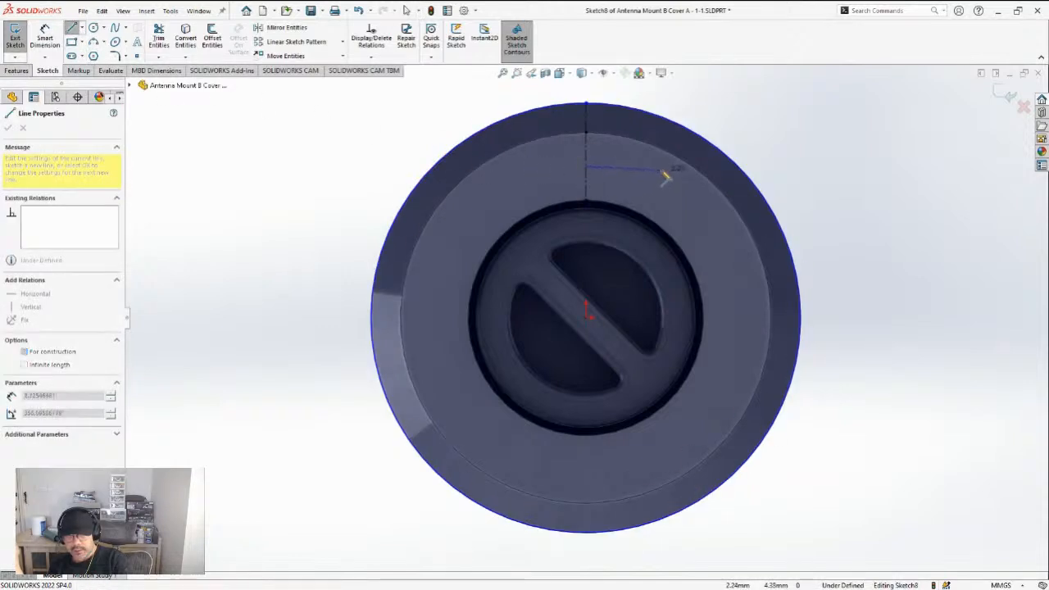
{"action": "double_click", "coordinate": [806, 167]}
{"action": "key", "text": "Escape"}
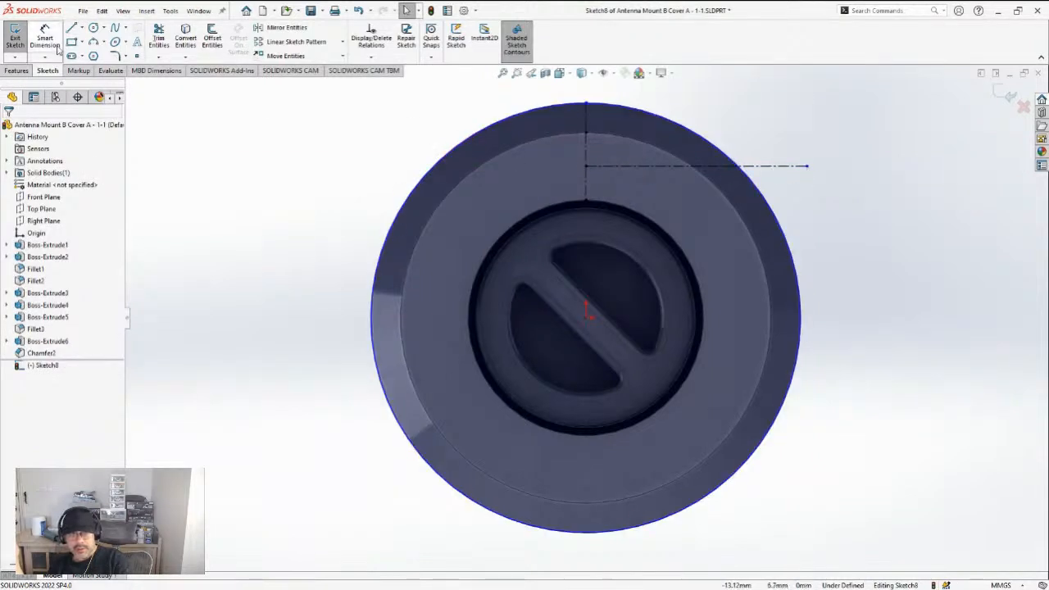
{"action": "left_click", "coordinate": [93, 28]}
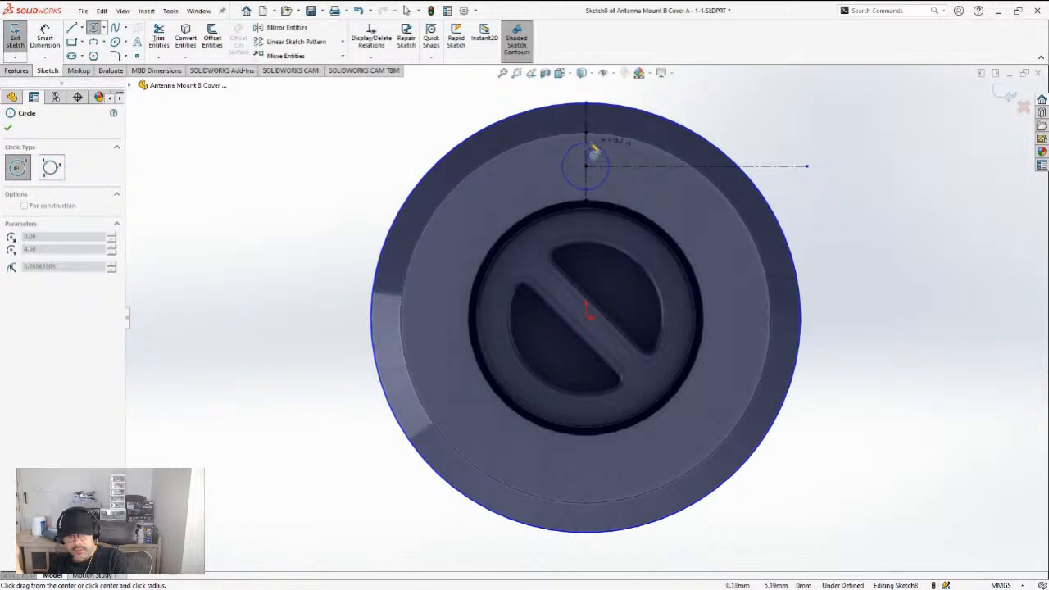
{"action": "key", "text": "Escape"}
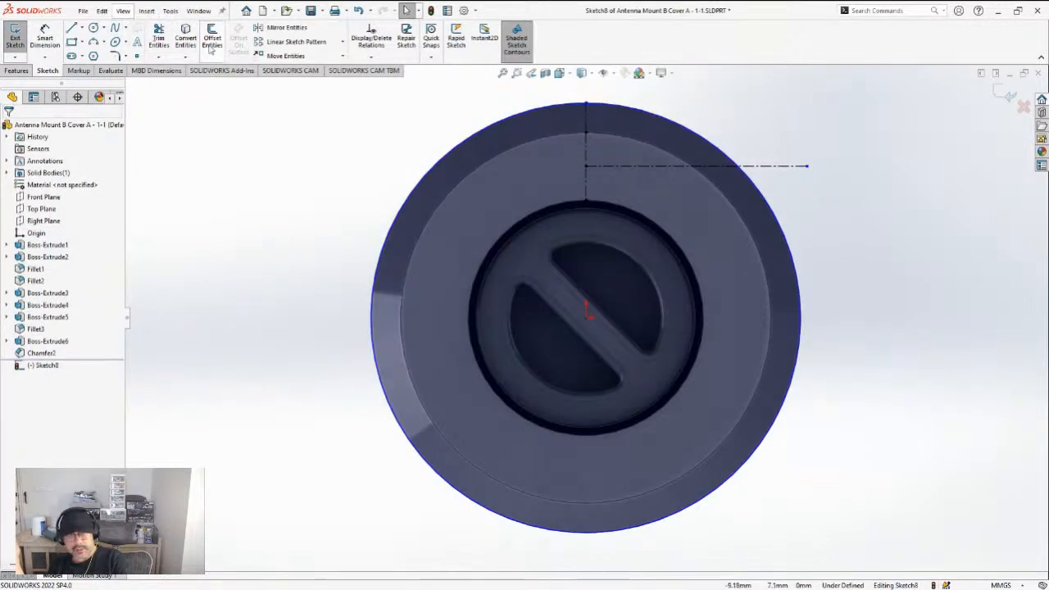
Trim the vertical construction line below the horizontal one and draw a leftward horizontal construction line, about 6 mm long, from the remaining segment's midpoint
{"action": "left_click", "coordinate": [158, 38]}
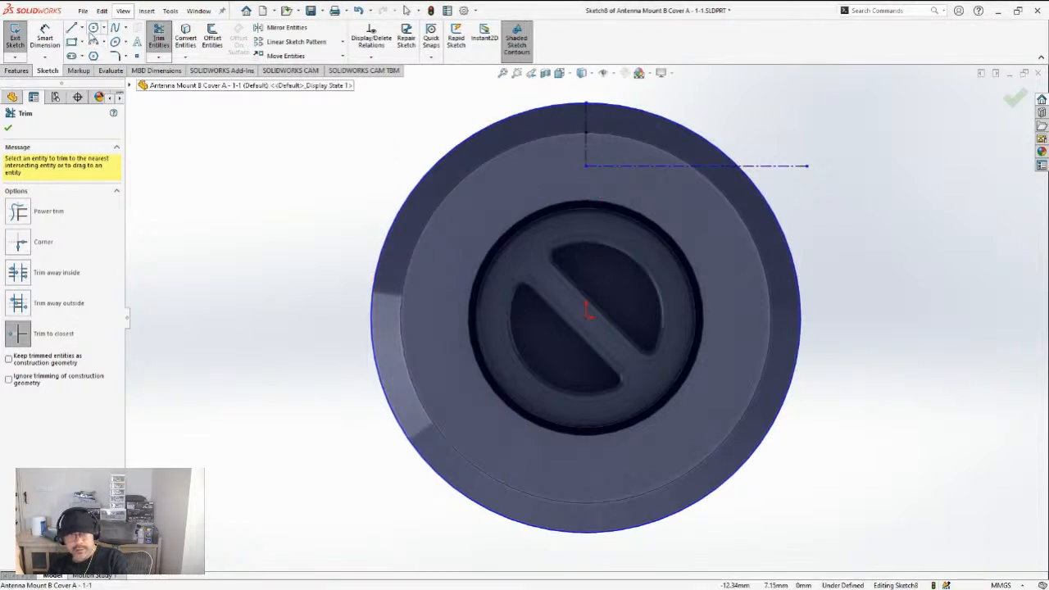
{"action": "left_click", "coordinate": [71, 29]}
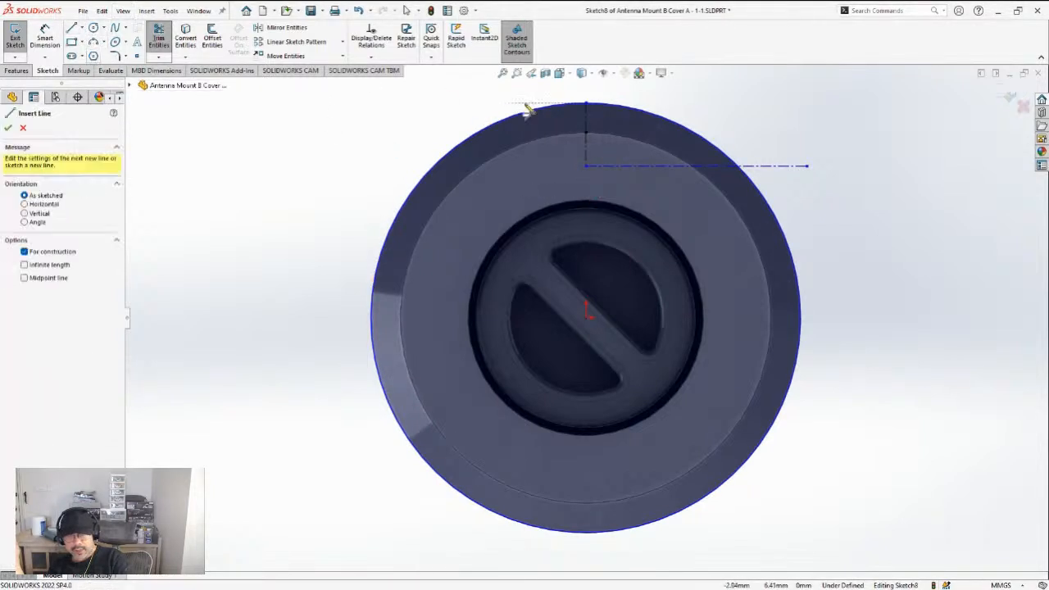
{"action": "left_click", "coordinate": [585, 149]}
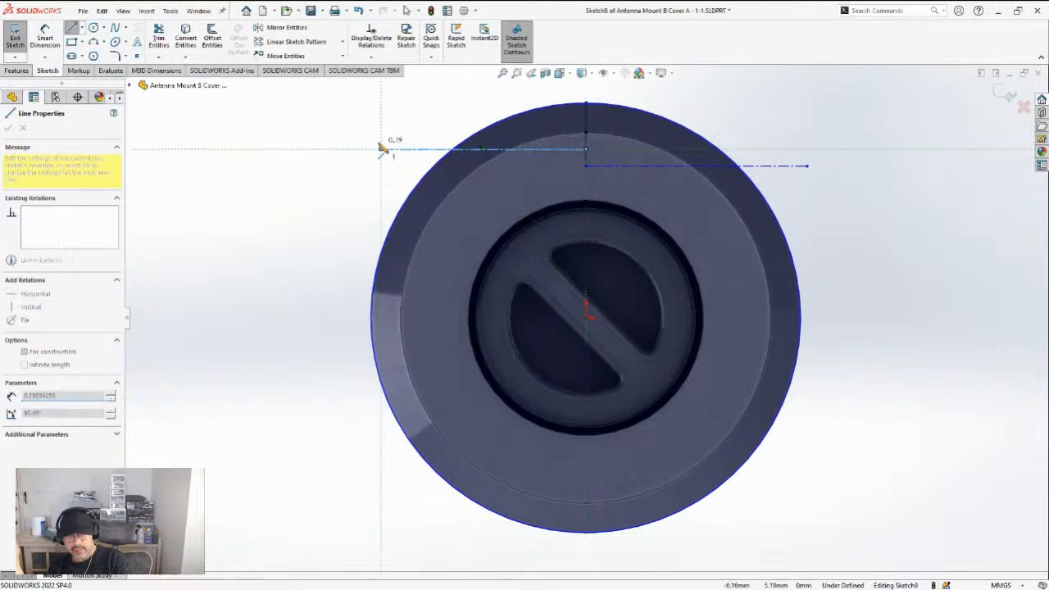
{"action": "left_click", "coordinate": [381, 148]}
{"action": "key", "text": "Escape"}
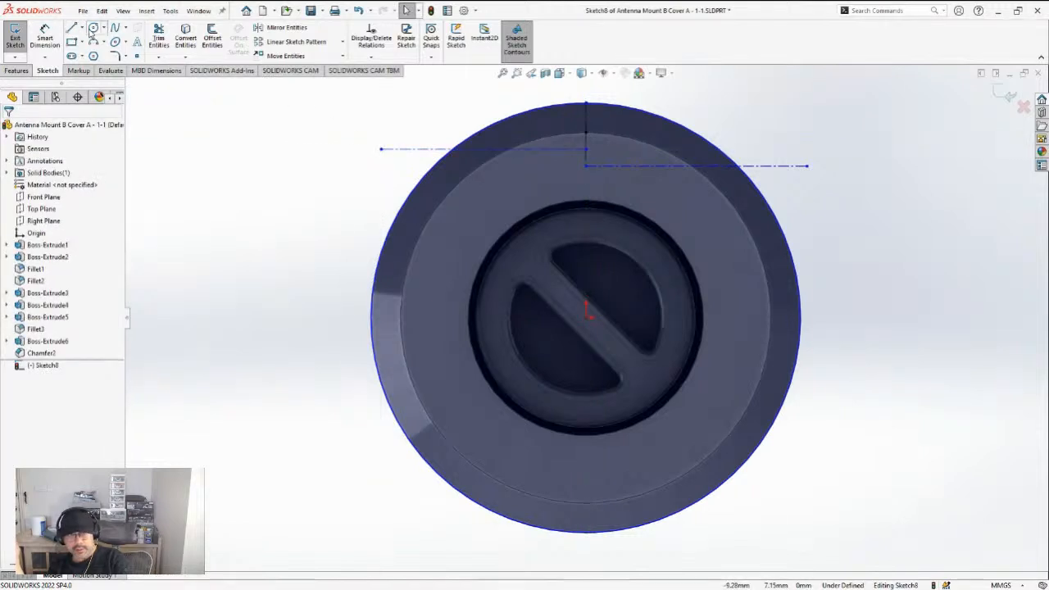
Draw a circle of 1 mm radius centred where the leftward construction line meets the vertical one
{"action": "left_click", "coordinate": [92, 28]}
{"action": "left_click", "coordinate": [585, 150]}
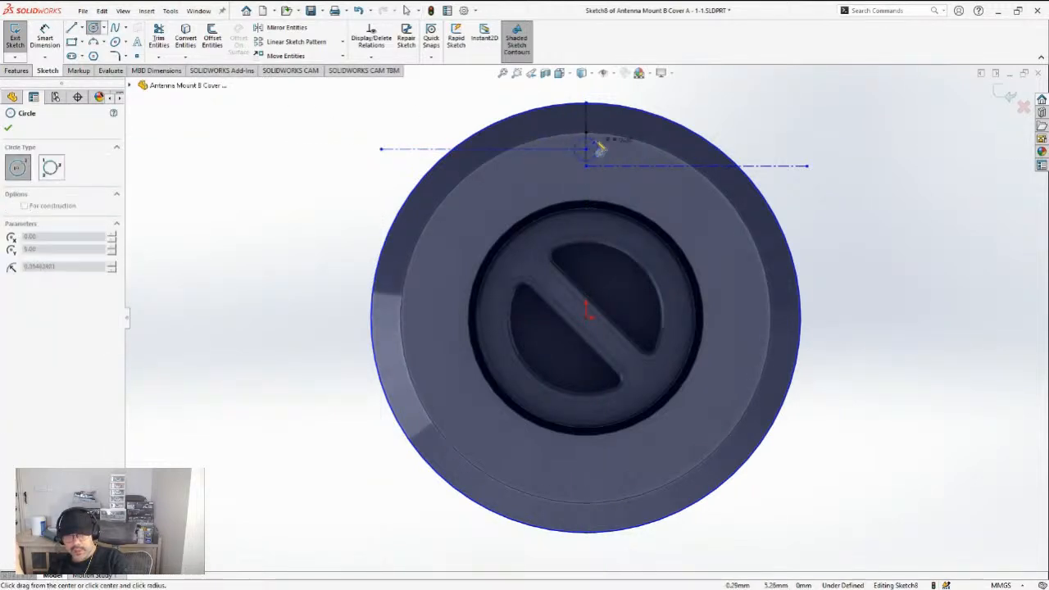
{"action": "left_click", "coordinate": [601, 186]}
{"action": "left_click", "coordinate": [85, 380]}
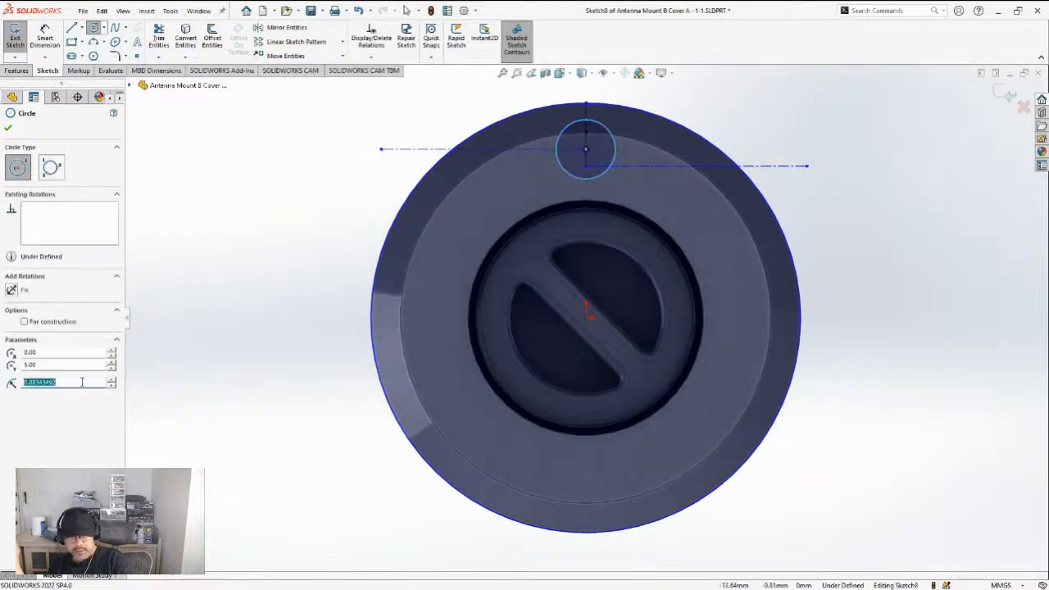
{"action": "type", "text": "1"}
{"action": "key", "text": "Return"}
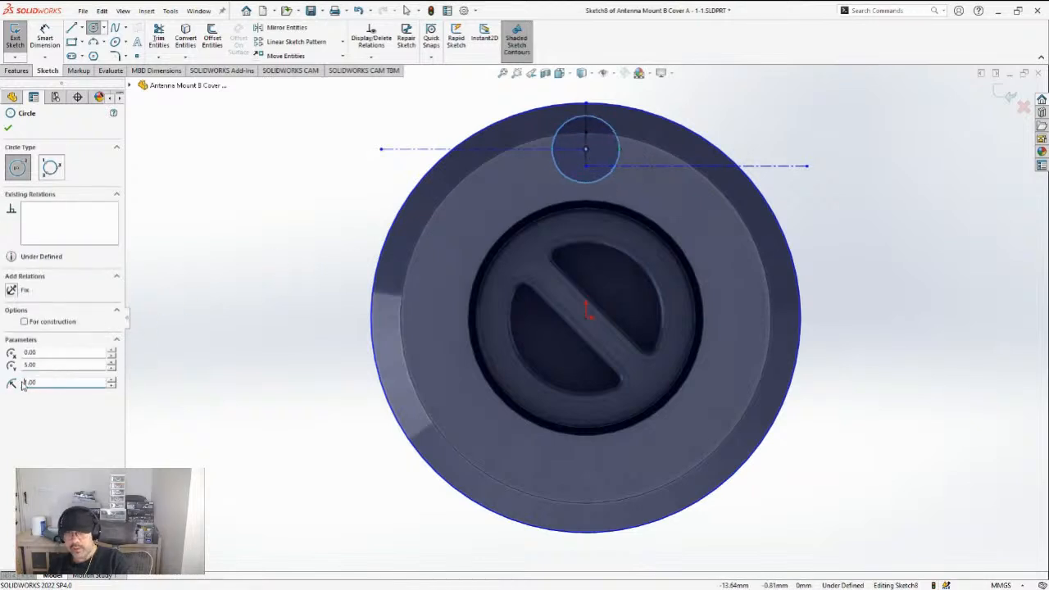
Draw vertical lines from the small circle's left and right quadrants upward past the outer circle
{"action": "left_click", "coordinate": [74, 30]}
{"action": "left_click", "coordinate": [554, 151]}
{"action": "left_click", "coordinate": [551, 91]}
{"action": "key", "text": "Escape"}
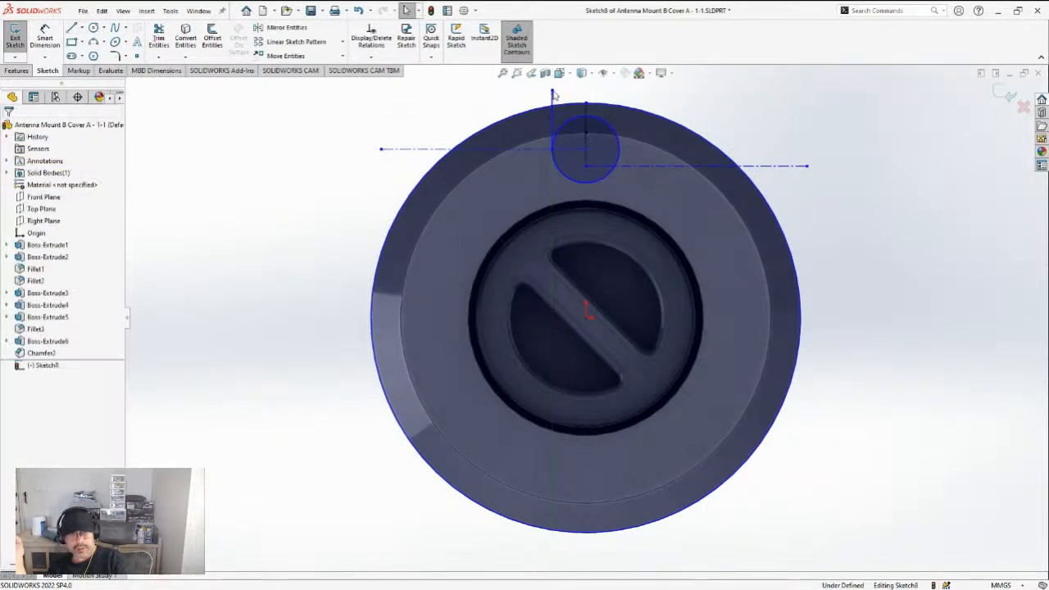
{"action": "left_click", "coordinate": [72, 28]}
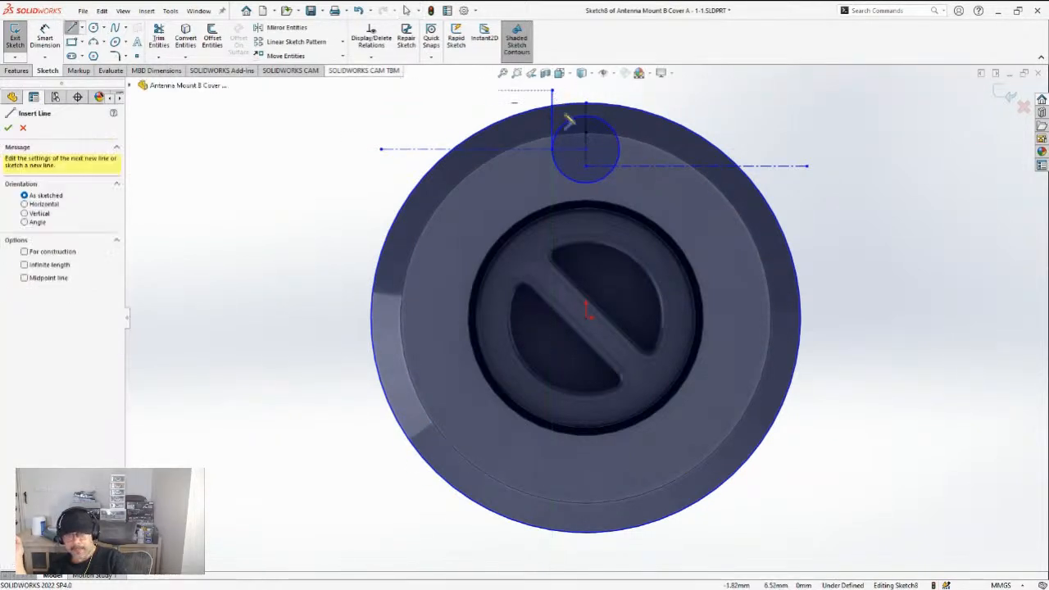
{"action": "left_click", "coordinate": [620, 152]}
{"action": "left_click", "coordinate": [619, 91]}
{"action": "key", "text": "Escape"}
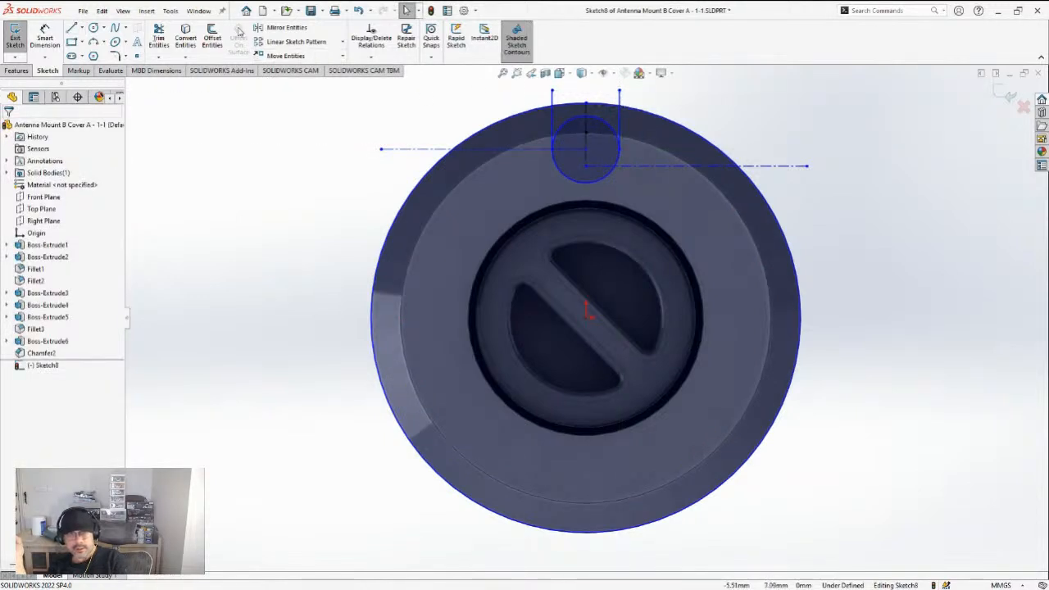
Trim the small circle's upper arc between the two vertical lines
{"action": "left_click", "coordinate": [159, 37]}
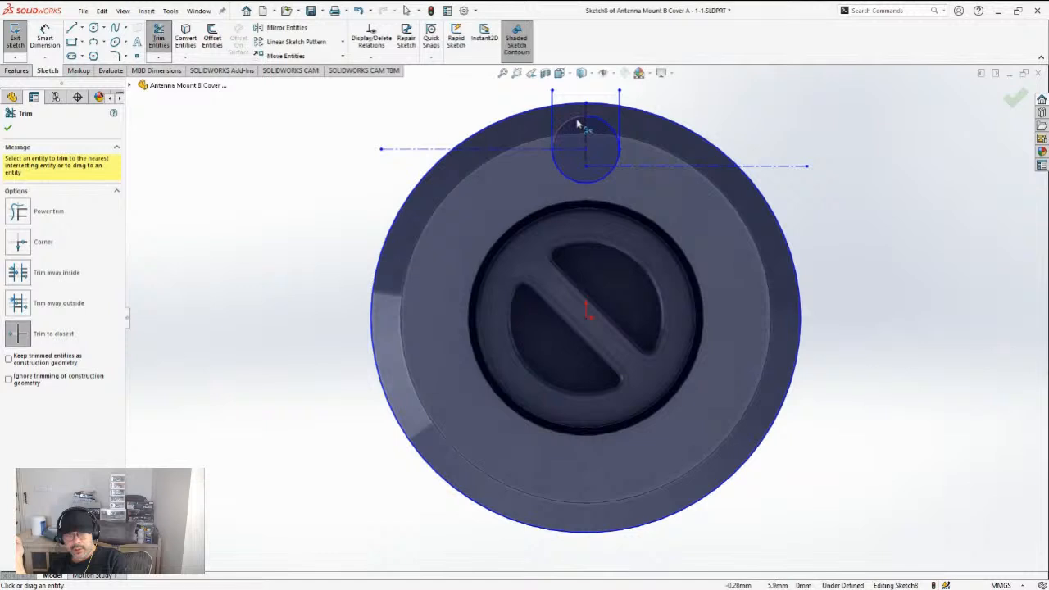
Trim the upper arc of the small circle and the side line ends that extend past the outer circle
{"action": "left_click", "coordinate": [604, 122]}
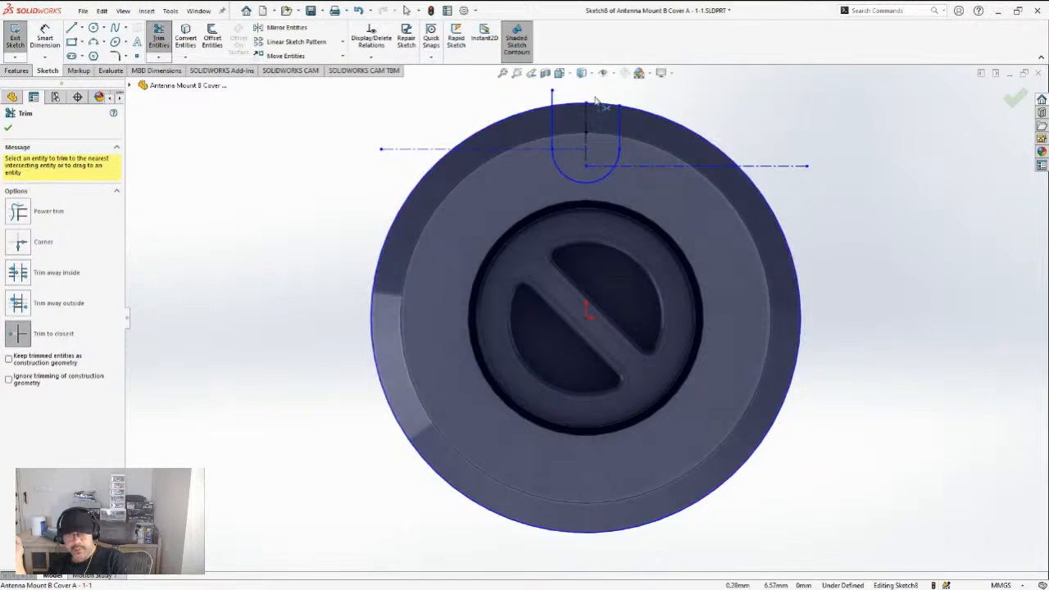
{"action": "left_click", "coordinate": [552, 96]}
{"action": "key", "text": "Escape"}
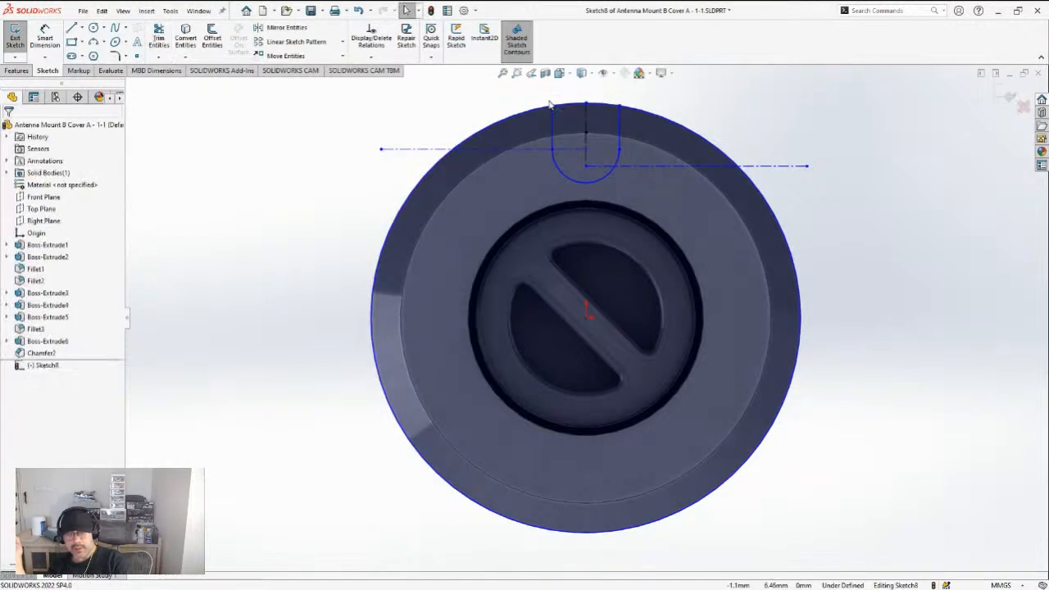
Delete the two horizontal construction lines and trim the outer circle outside the U-shaped notch profile
{"action": "left_click", "coordinate": [421, 150]}
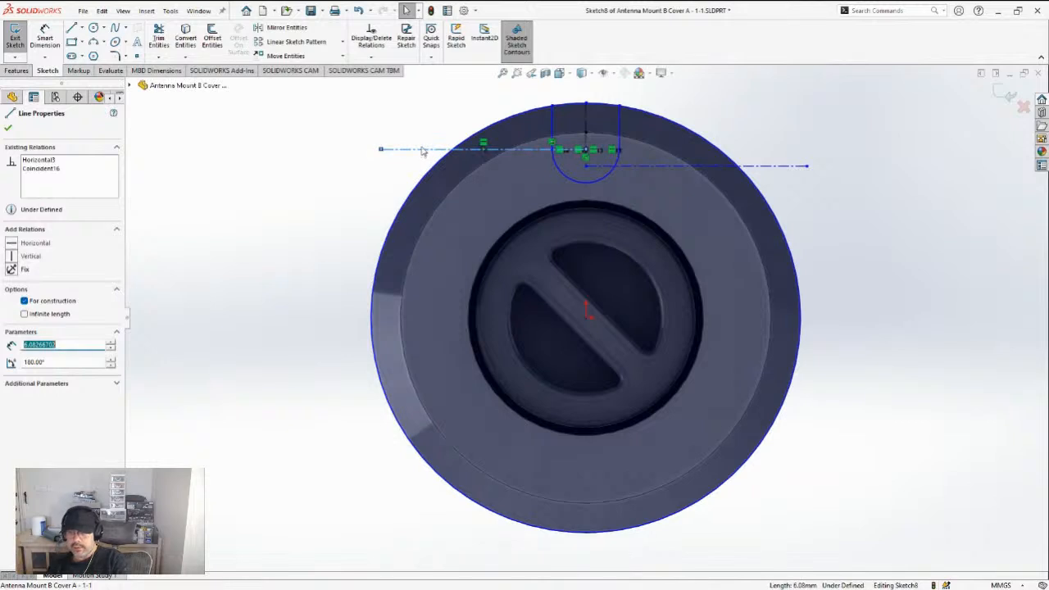
{"action": "key", "text": "Delete"}
{"action": "left_click", "coordinate": [758, 169]}
{"action": "key", "text": "Delete"}
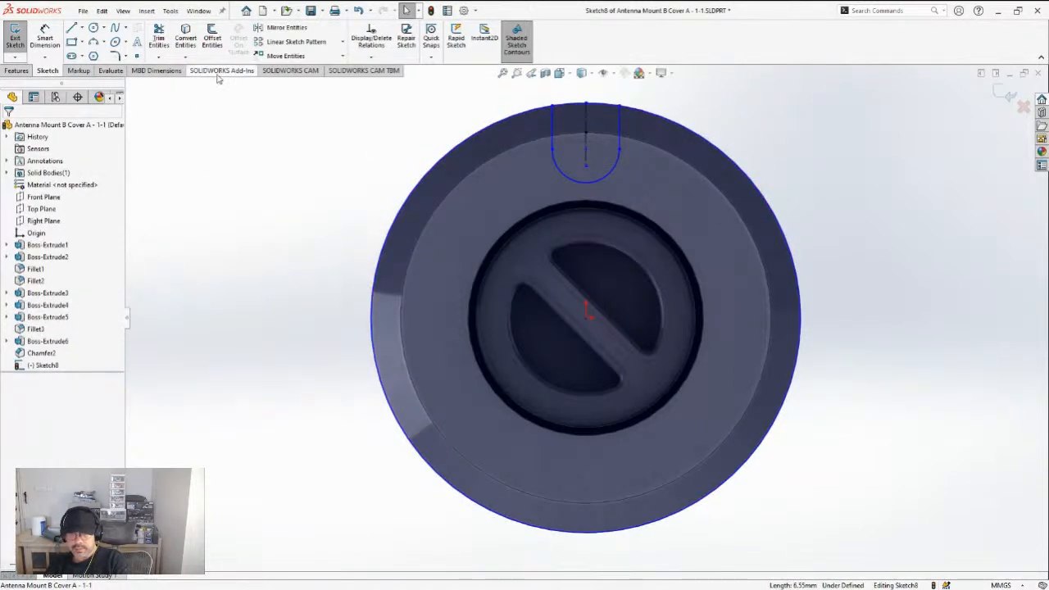
{"action": "left_click", "coordinate": [159, 37]}
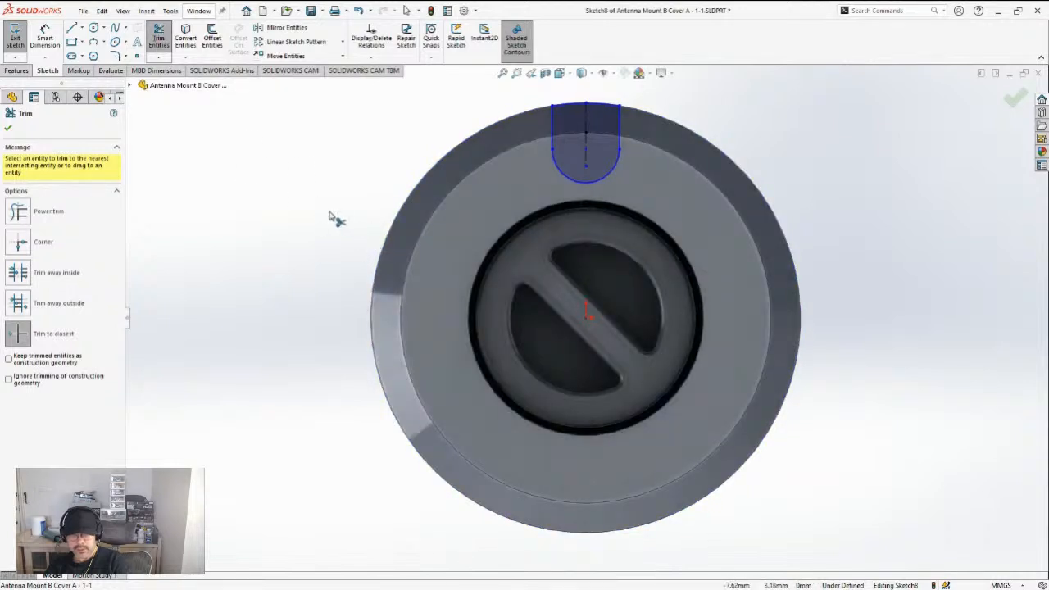
{"action": "key", "text": "Escape"}
Circular-pattern the notch profile without its centerlines around the origin as 5 equally spaced instances over 360 degrees
{"action": "mouse_move", "coordinate": [479, 105]}
{"action": "left_mouse_down"}
{"action": "mouse_move", "coordinate": [683, 164]}
{"action": "mouse_move", "coordinate": [684, 186]}
{"action": "left_mouse_up"}
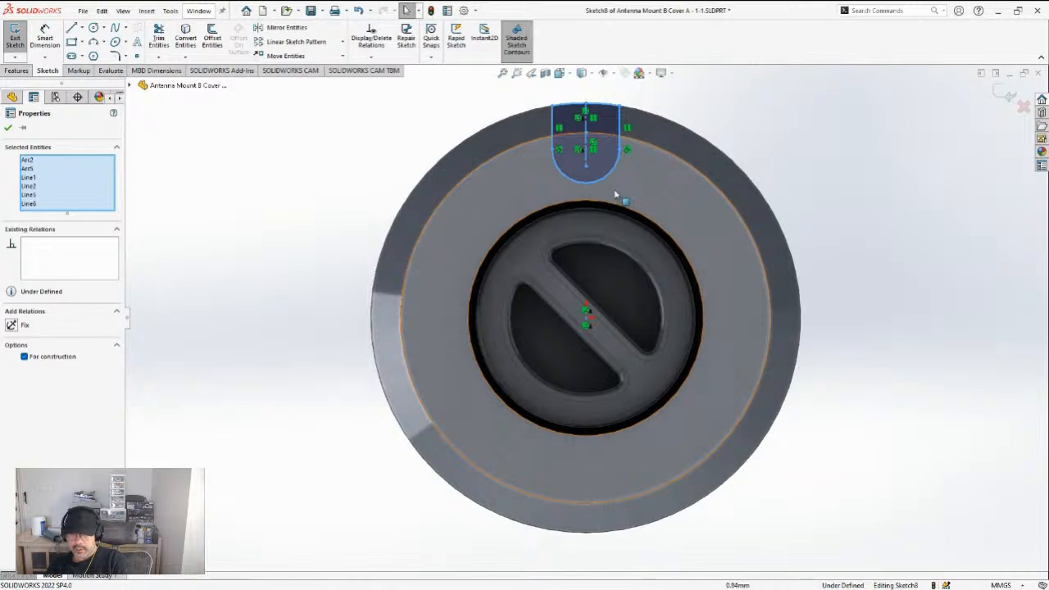
{"action": "left_click", "coordinate": [586, 123], "text": "ctrl"}
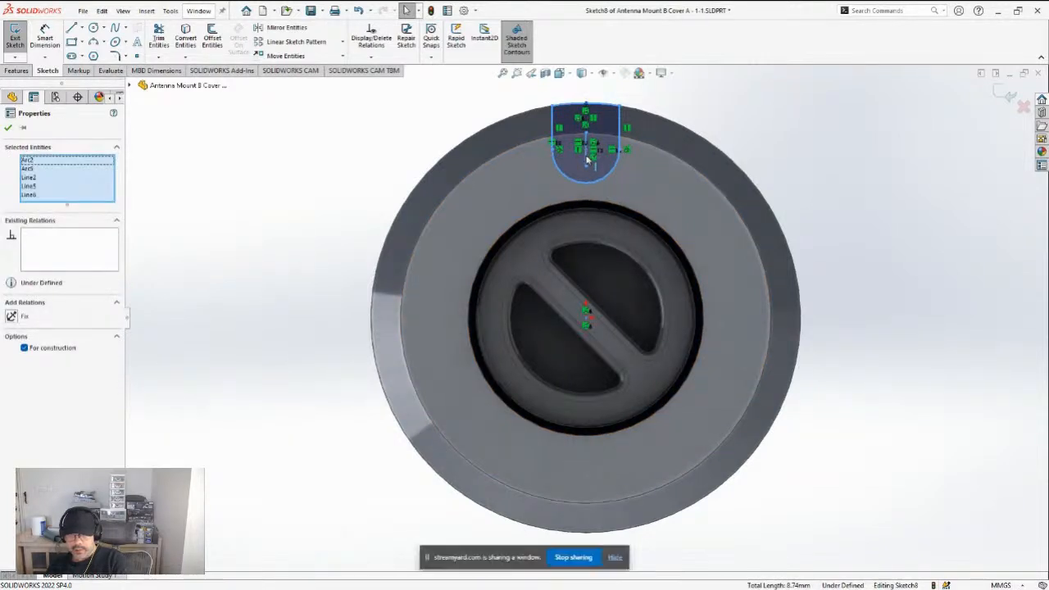
{"action": "left_click", "coordinate": [585, 158], "text": "ctrl"}
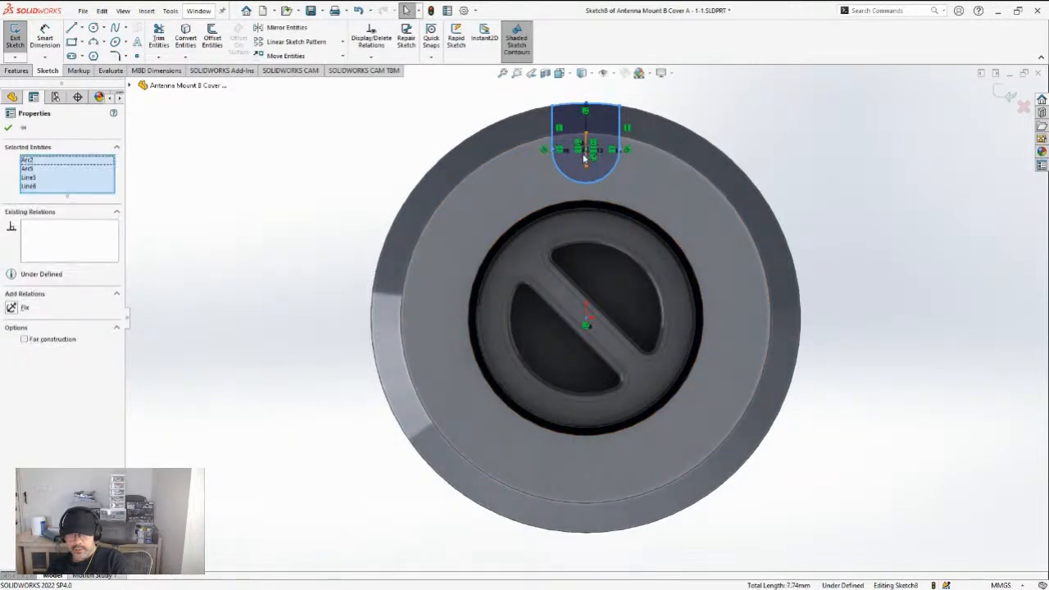
{"action": "left_click", "coordinate": [343, 58]}
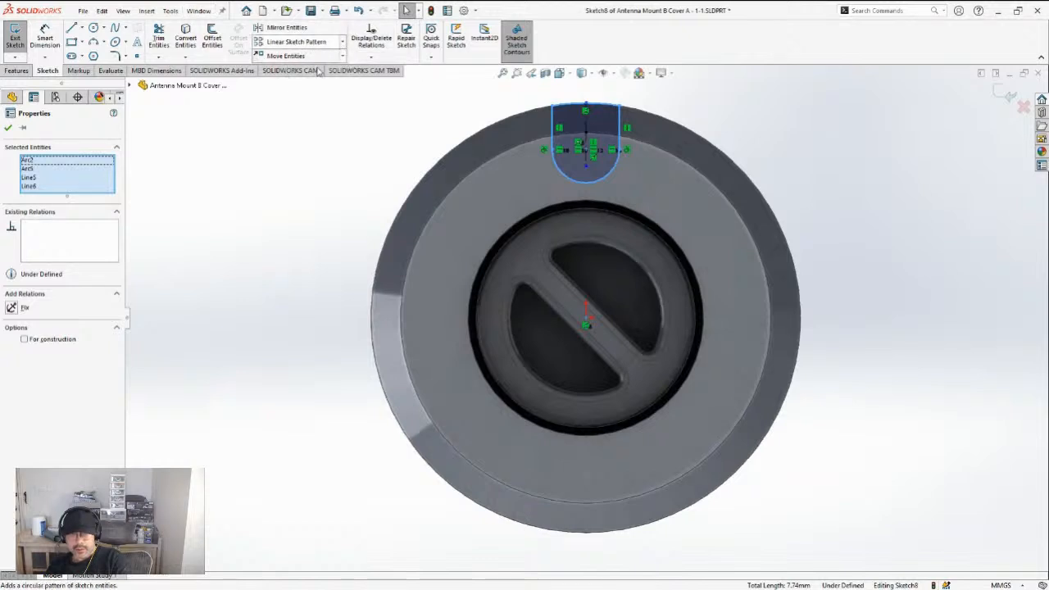
{"action": "left_click", "coordinate": [318, 71]}
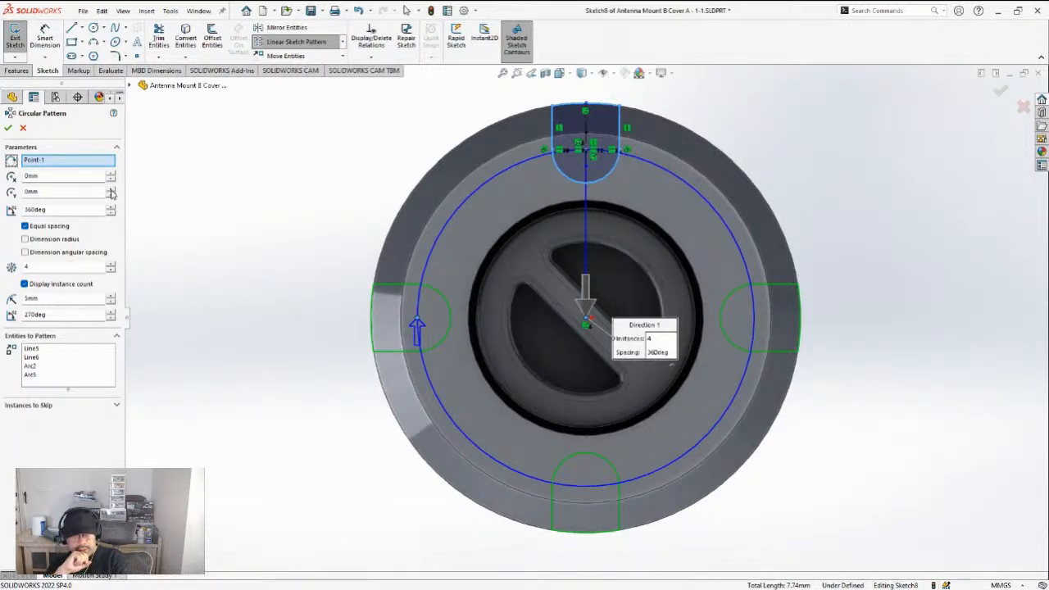
{"action": "left_click", "coordinate": [110, 265]}
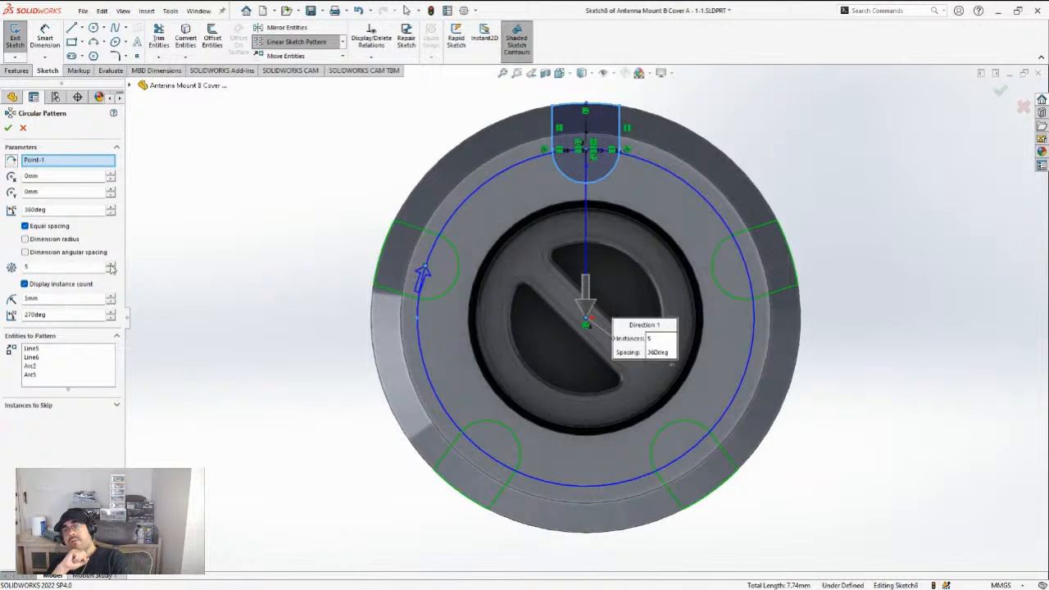
{"action": "left_click", "coordinate": [8, 128]}
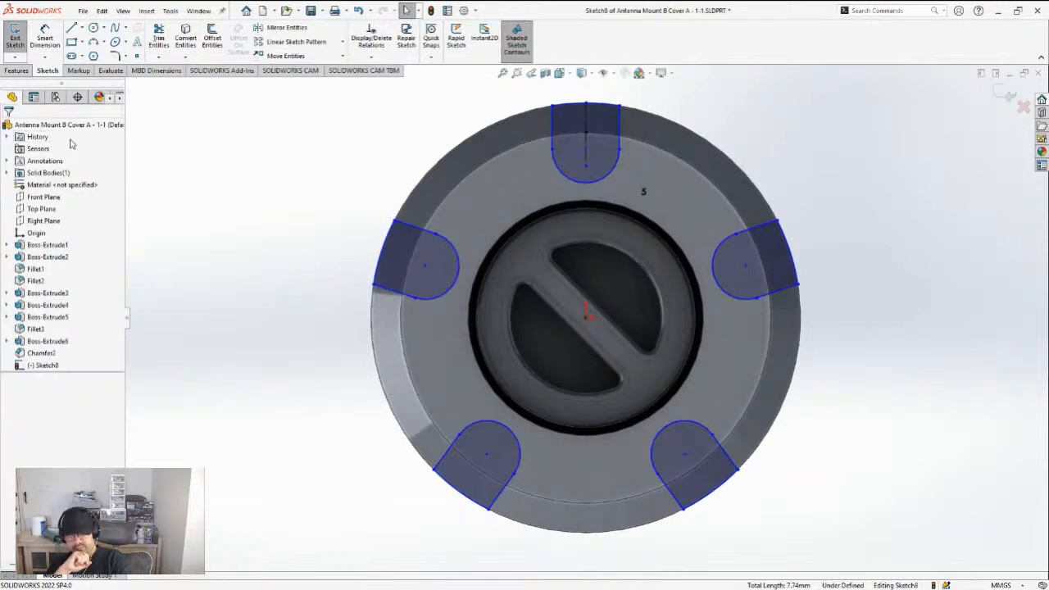
Cut the five notch profiles into the cover with a Blind extruded cut 1 mm deep
{"action": "left_click", "coordinate": [17, 70]}
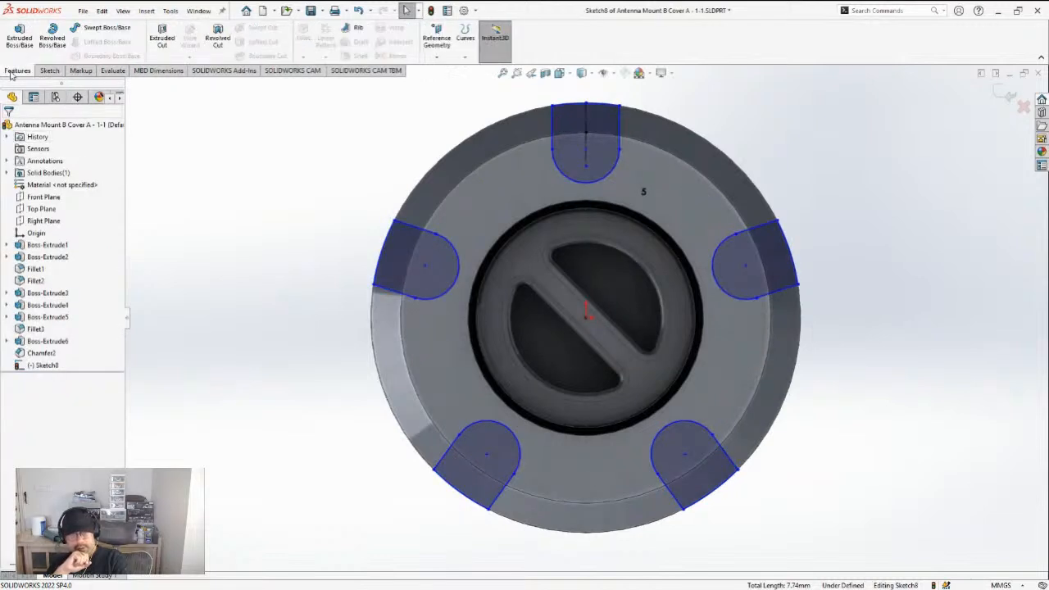
{"action": "left_click", "coordinate": [161, 41]}
{"action": "middle_click_drag", "start_coordinate": [218, 145], "coordinate": [483, 262]}
{"action": "scroll", "coordinate": [484, 262], "scroll_direction": "down", "scroll_amount": 3}
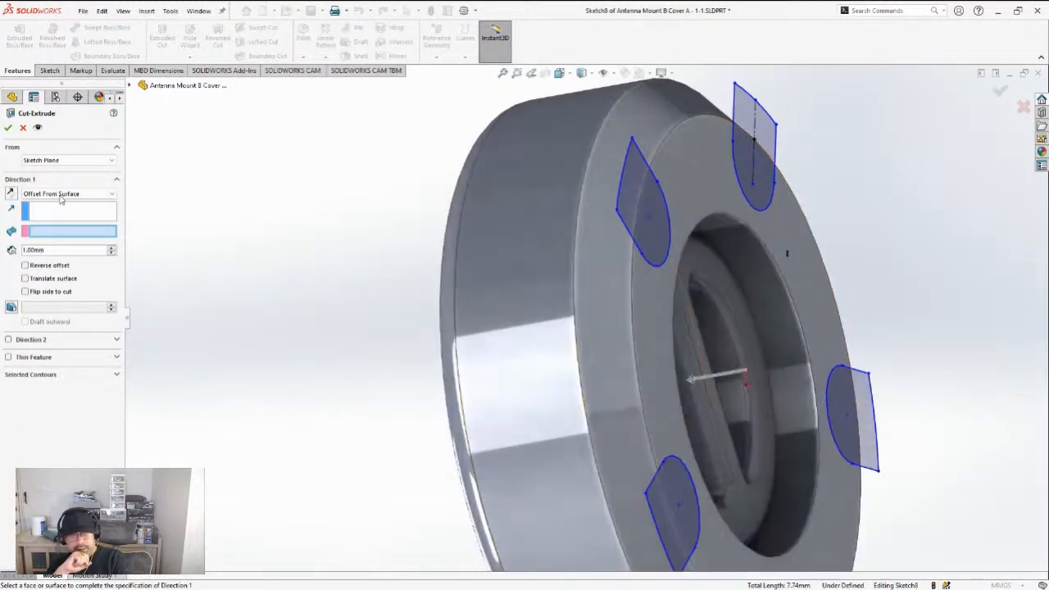
{"action": "left_click", "coordinate": [36, 234]}
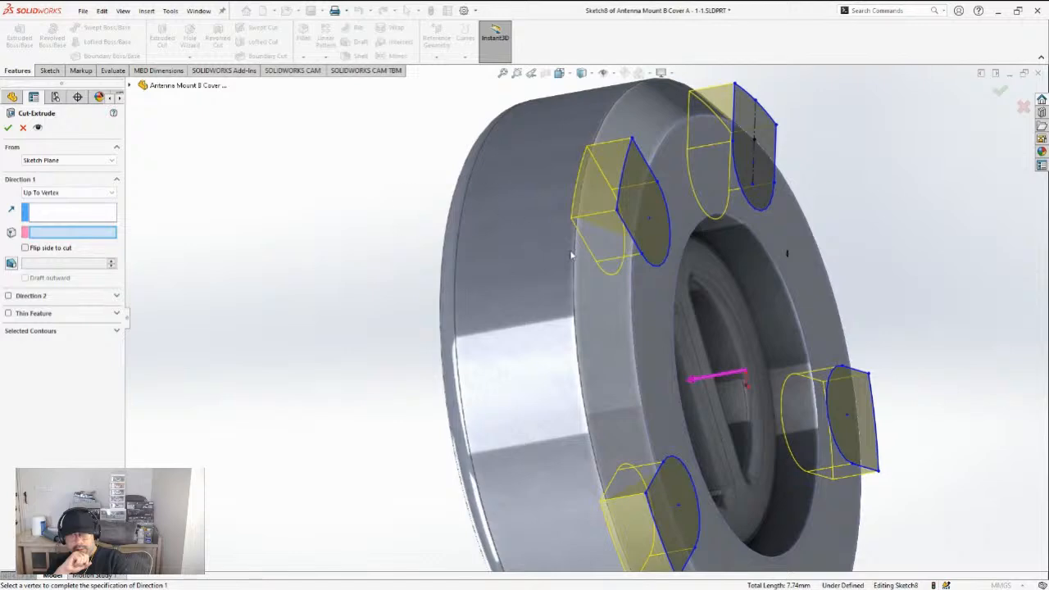
{"action": "middle_click_drag", "start_coordinate": [234, 273], "coordinate": [220, 215]}
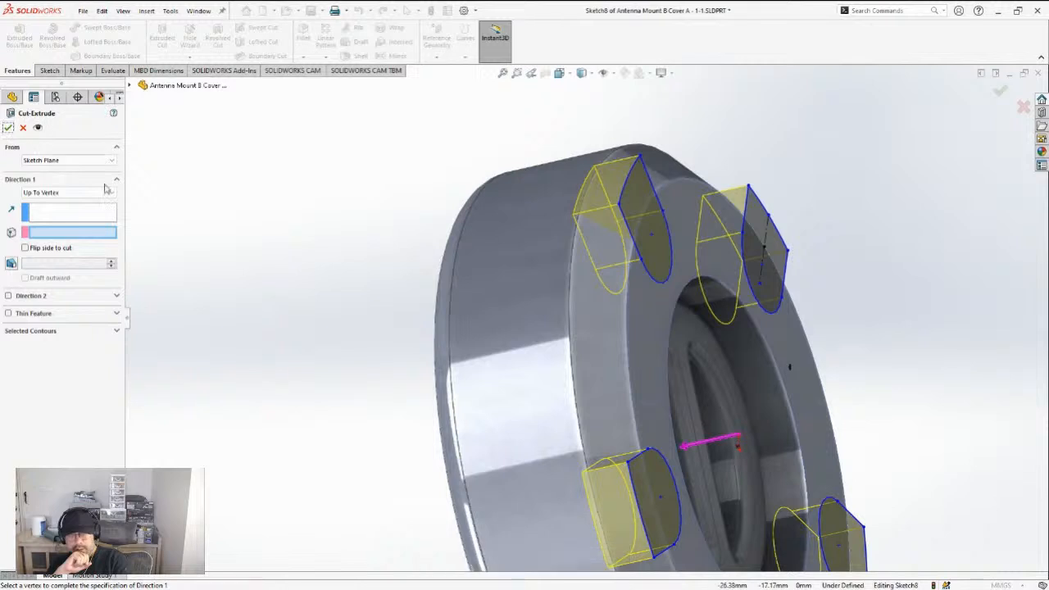
{"action": "middle_click_drag", "start_coordinate": [243, 300], "coordinate": [245, 270]}
{"action": "left_click", "coordinate": [54, 196]}
{"action": "left_click", "coordinate": [48, 202]}
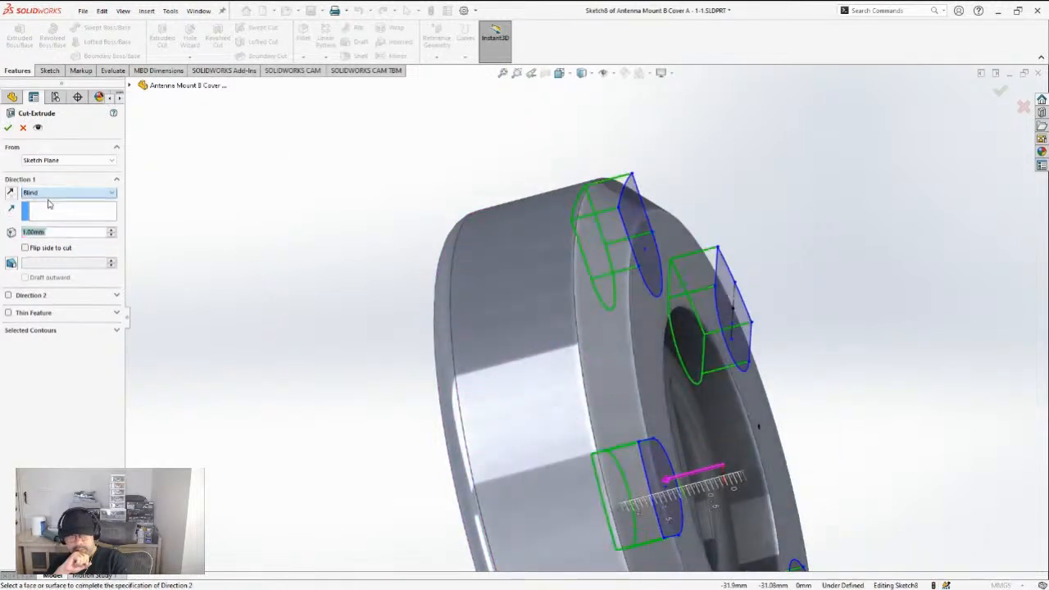
{"action": "left_click", "coordinate": [64, 195]}
{"action": "left_click", "coordinate": [47, 232]}
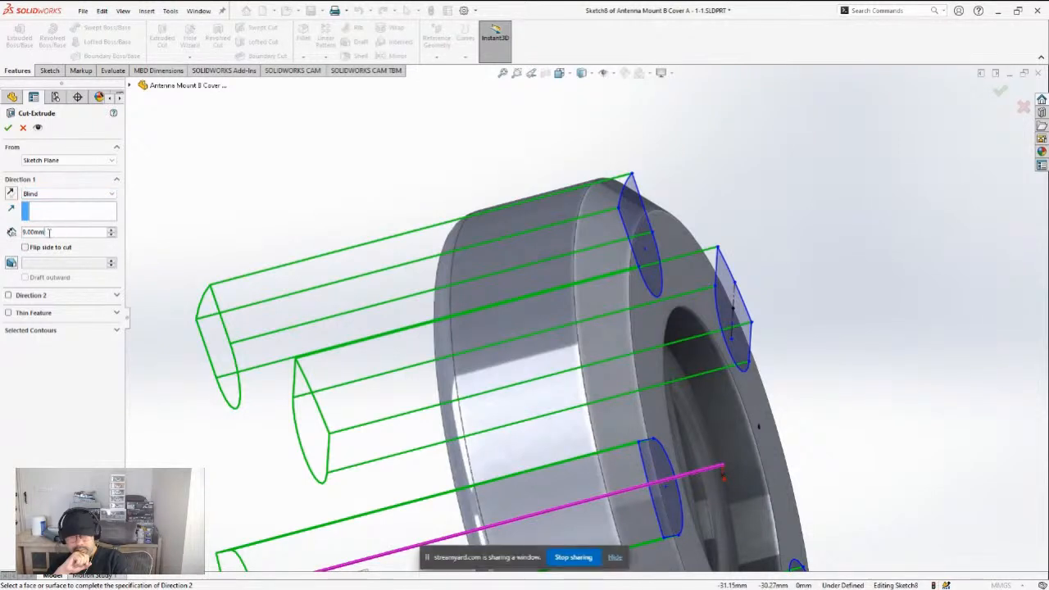
{"action": "type", "text": "1"}
{"action": "key", "text": "Return"}
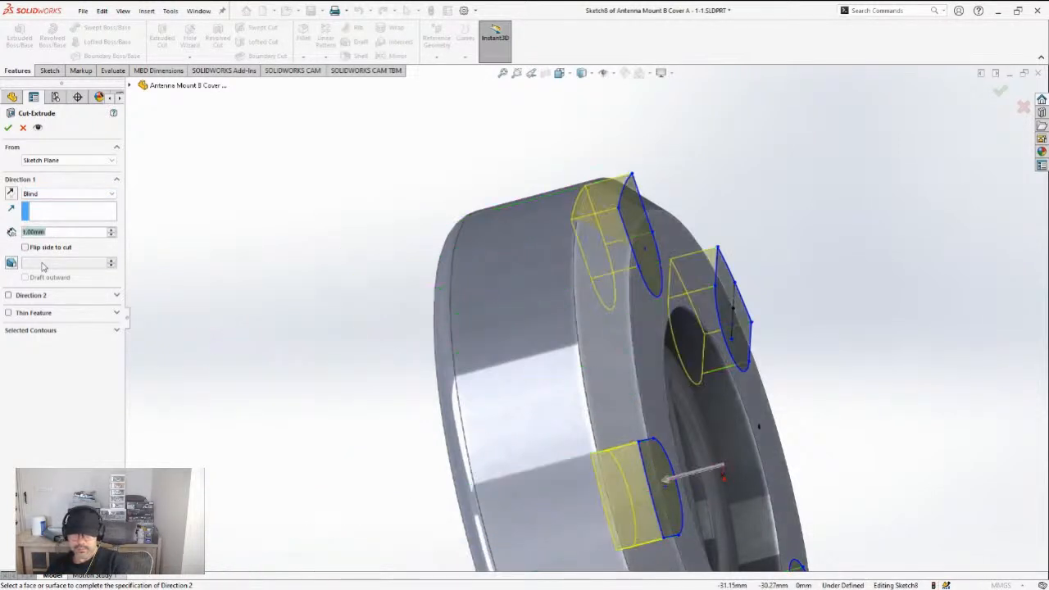
{"action": "left_click", "coordinate": [7, 128]}
{"action": "middle_click_drag", "start_coordinate": [356, 272], "coordinate": [325, 243]}
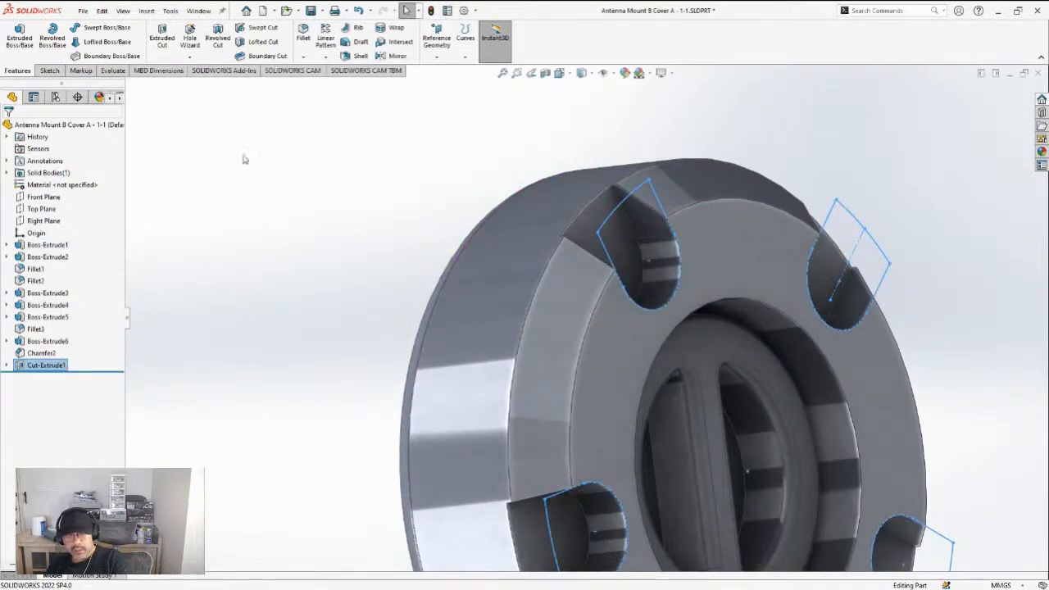
{"action": "left_click", "coordinate": [303, 37]}
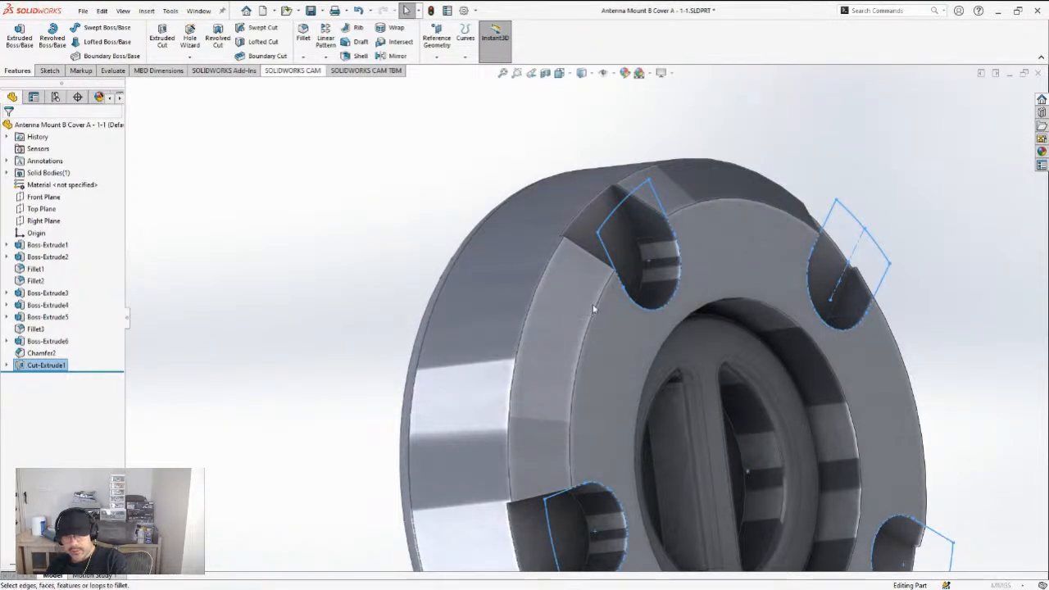
{"action": "left_click", "coordinate": [672, 249]}
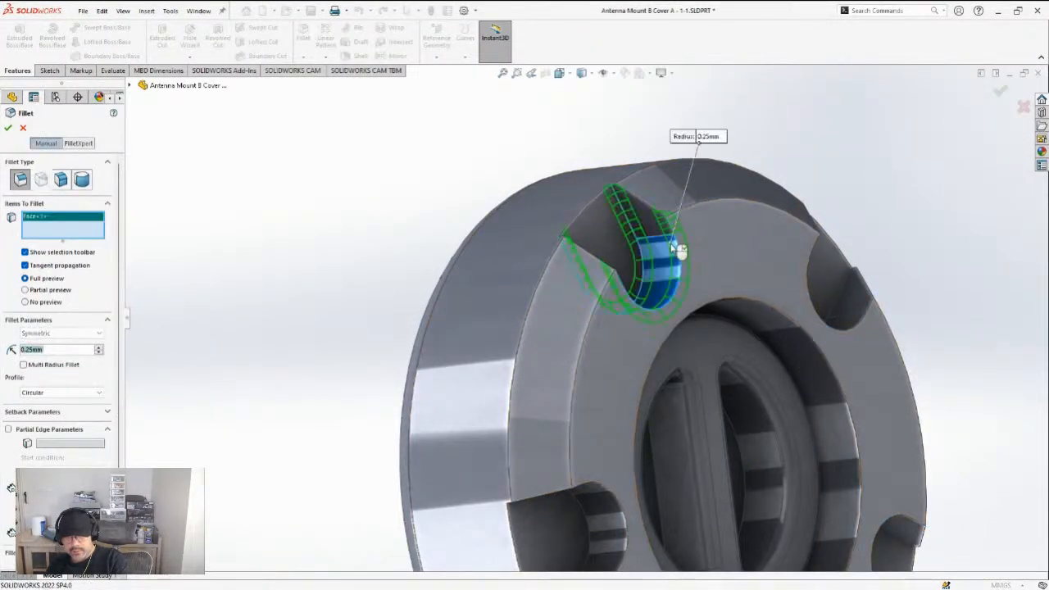
{"action": "left_click", "coordinate": [848, 312]}
{"action": "middle_click_drag", "start_coordinate": [807, 336], "coordinate": [770, 302]}
{"action": "scroll", "coordinate": [770, 300], "scroll_direction": "down", "scroll_amount": 2}
{"action": "left_click", "coordinate": [756, 309]}
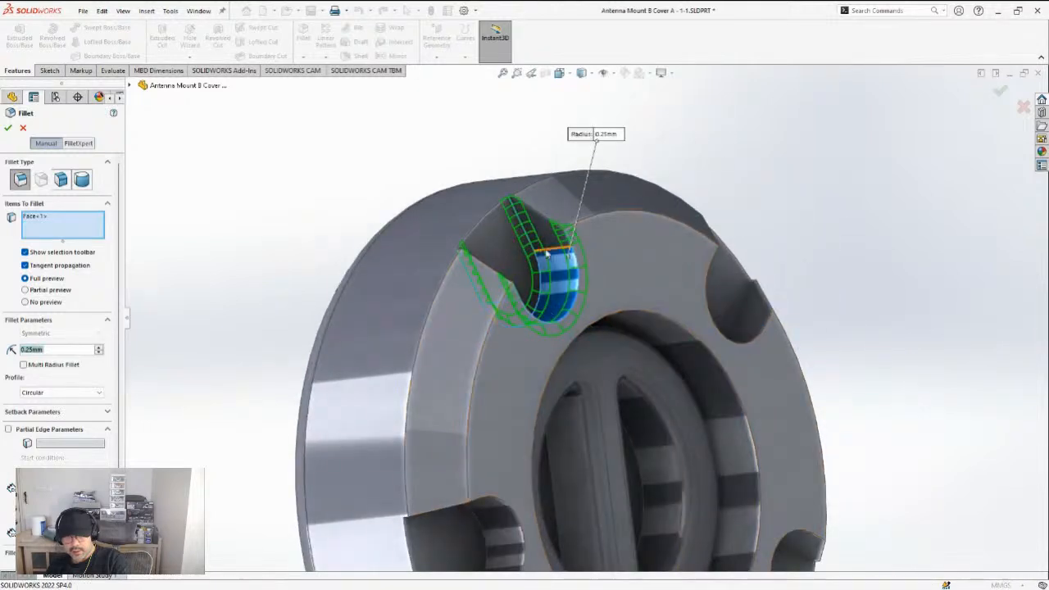
{"action": "left_click", "coordinate": [556, 272]}
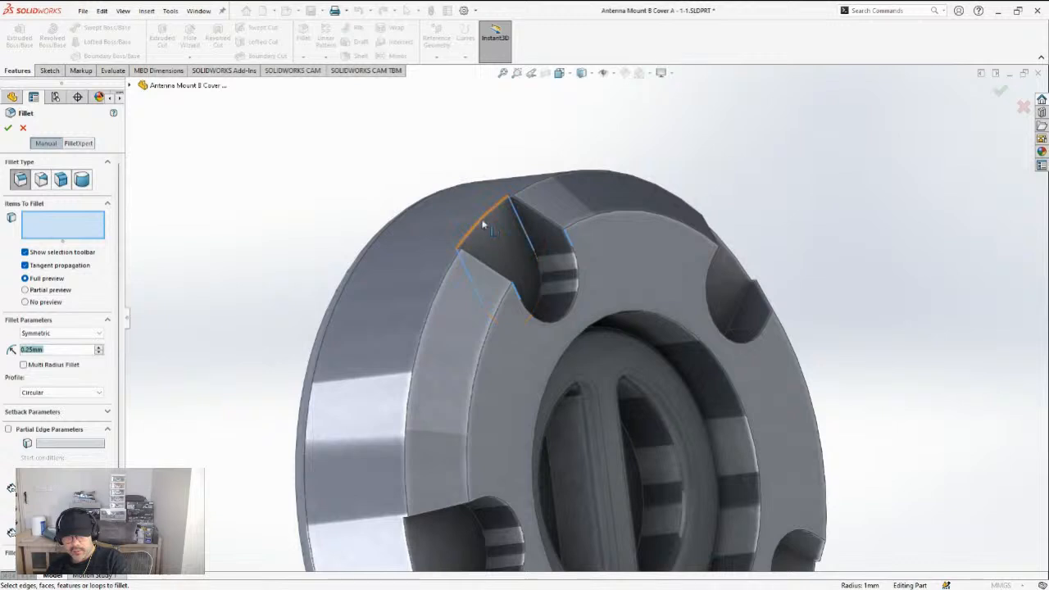
Fillet the outer floor edges of all five notches with a 0.5 mm radius
{"action": "left_click", "coordinate": [485, 225]}
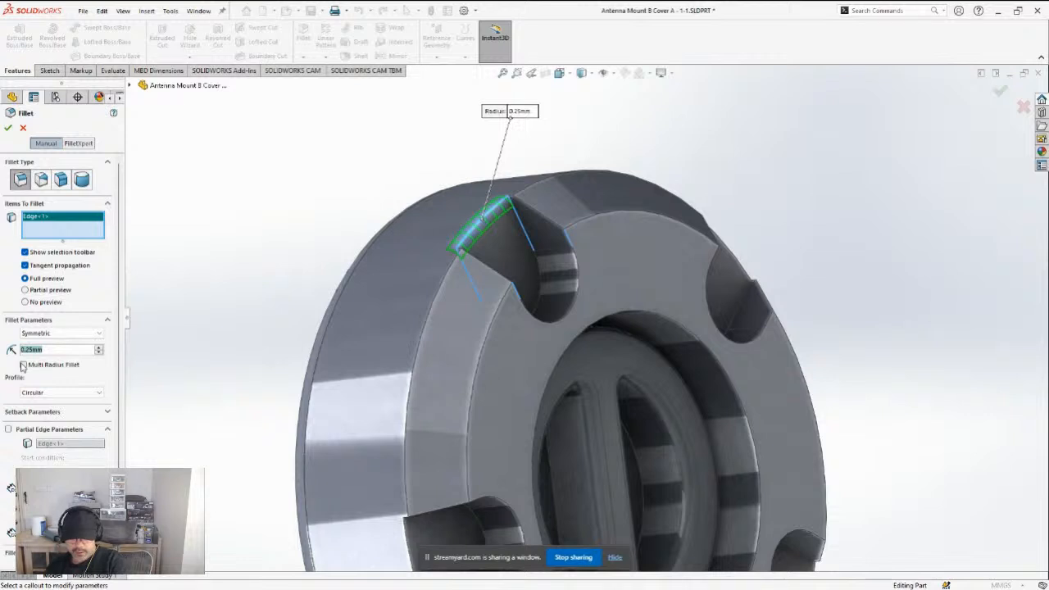
{"action": "type", "text": "0.5"}
{"action": "key", "text": "Return"}
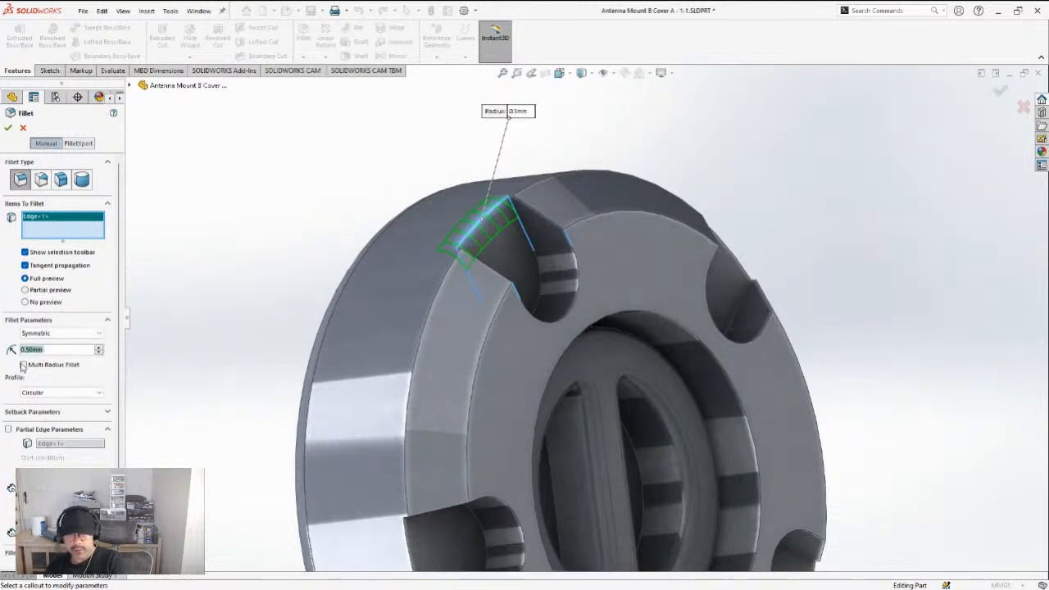
{"action": "left_click", "coordinate": [728, 279]}
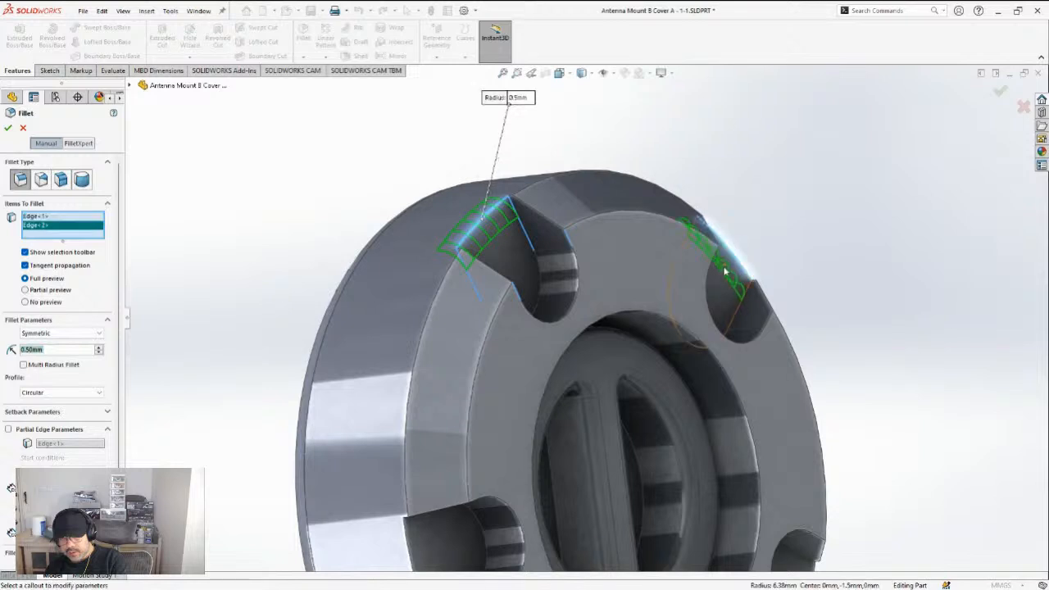
{"action": "left_click", "coordinate": [405, 536]}
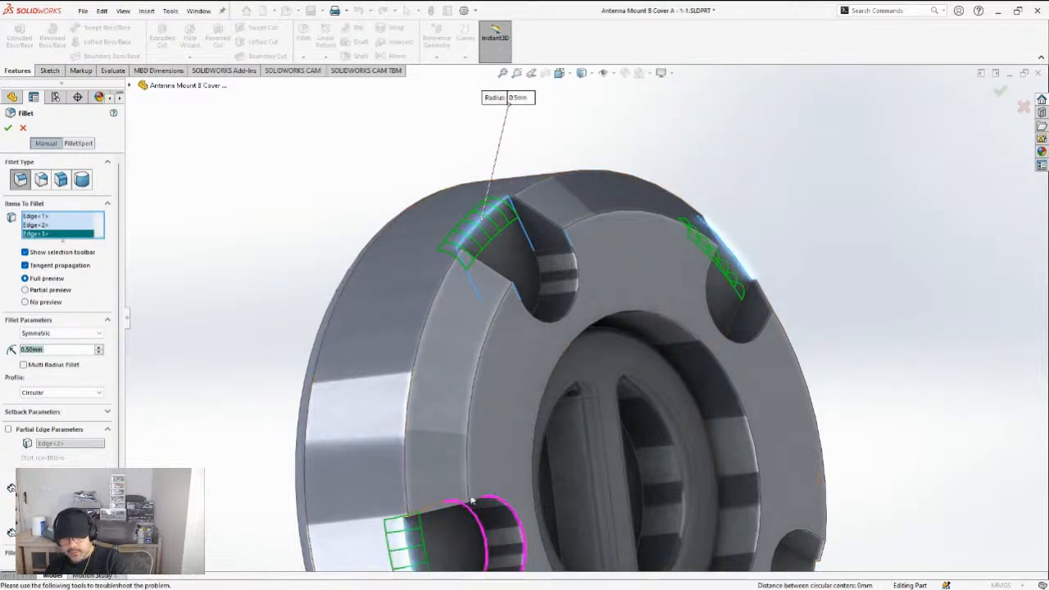
{"action": "scroll", "coordinate": [501, 461], "scroll_direction": "up", "scroll_amount": 4}
{"action": "scroll", "coordinate": [639, 486], "scroll_direction": "up", "scroll_amount": 4}
{"action": "scroll", "coordinate": [602, 484], "scroll_direction": "down", "scroll_amount": 6}
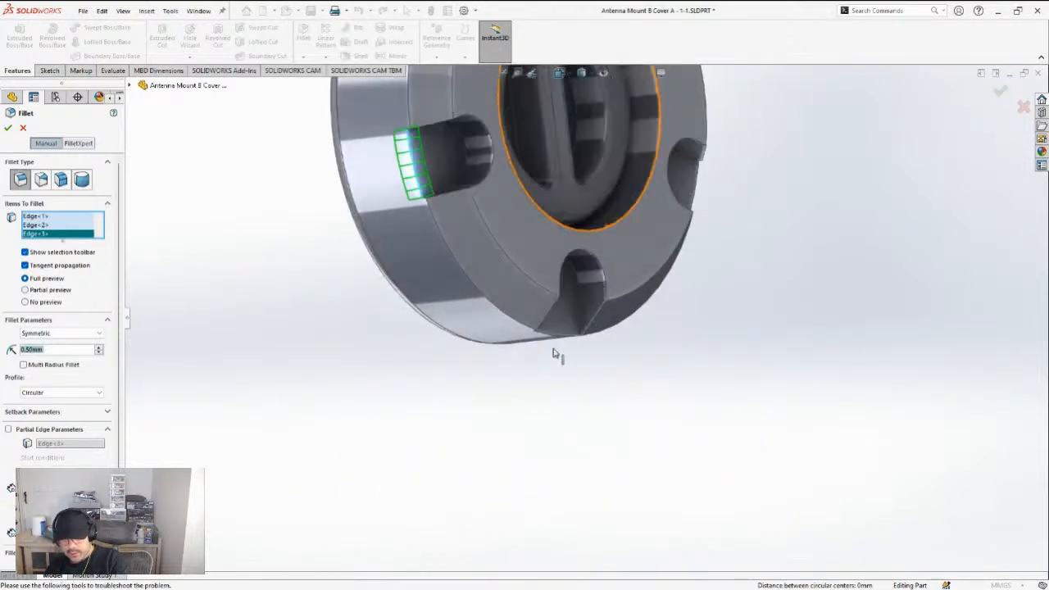
{"action": "left_click", "coordinate": [551, 341]}
{"action": "left_click", "coordinate": [692, 193]}
{"action": "left_click", "coordinate": [10, 129]}
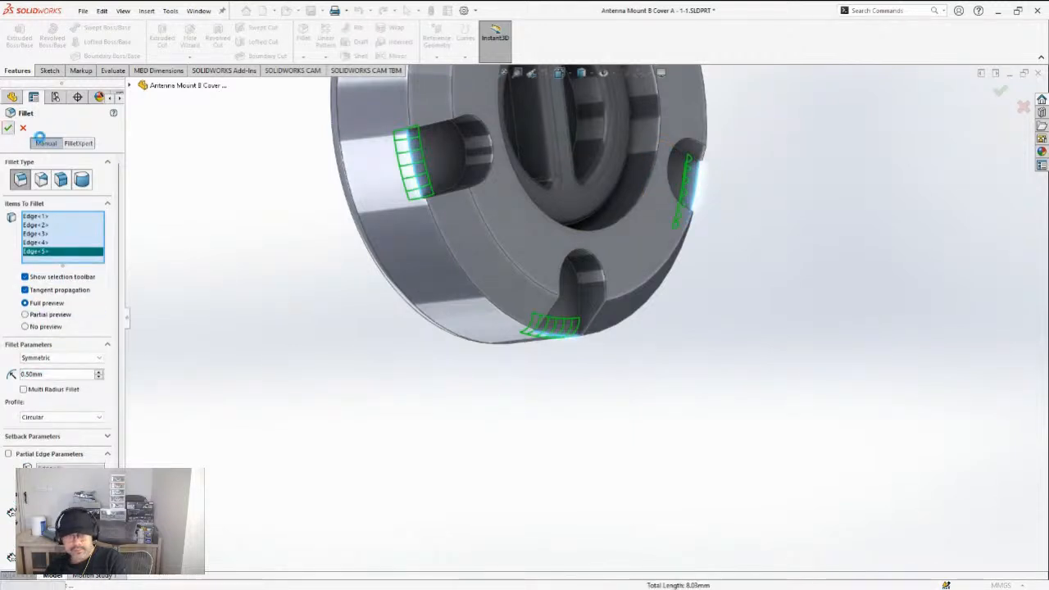
Fillet the edges of the curved side walls of all five notches with a 0.25 mm radius
{"action": "scroll", "coordinate": [567, 213], "scroll_direction": "up", "scroll_amount": 4}
{"action": "scroll", "coordinate": [572, 211], "scroll_direction": "down", "scroll_amount": 3}
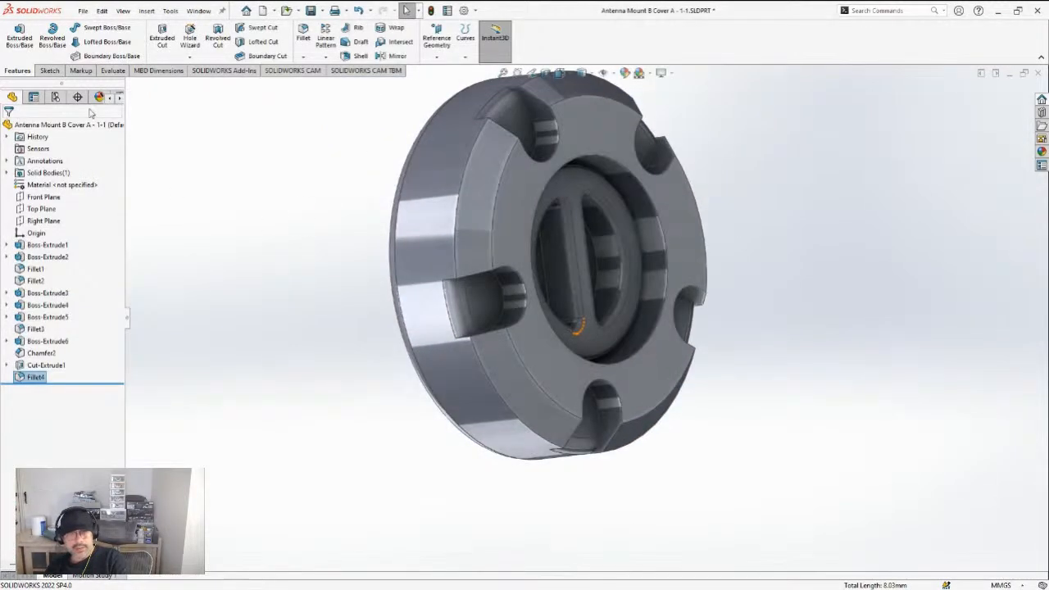
{"action": "left_click", "coordinate": [304, 39]}
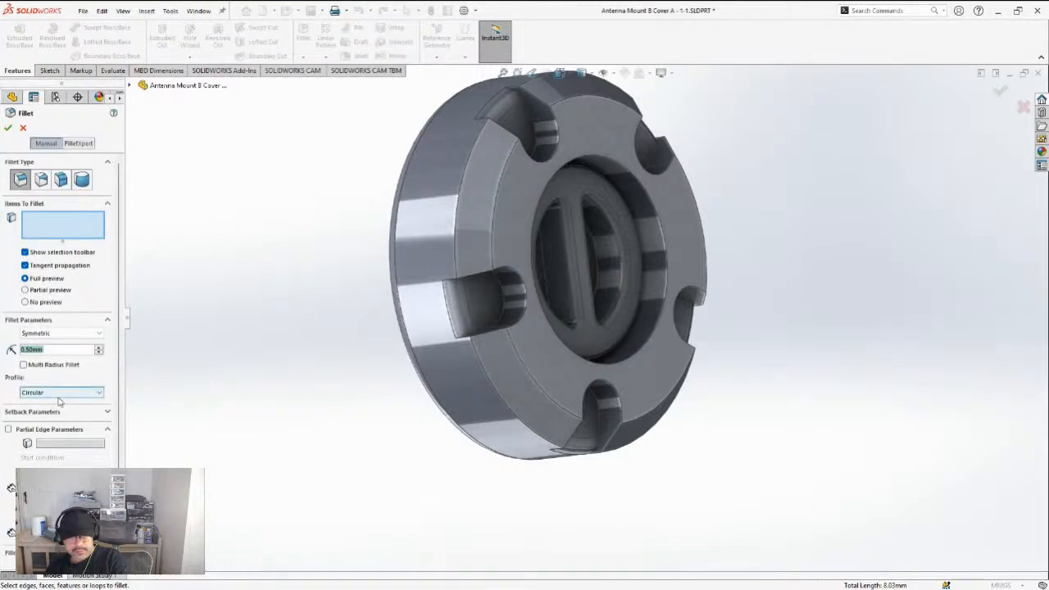
{"action": "type", "text": "0.2"}
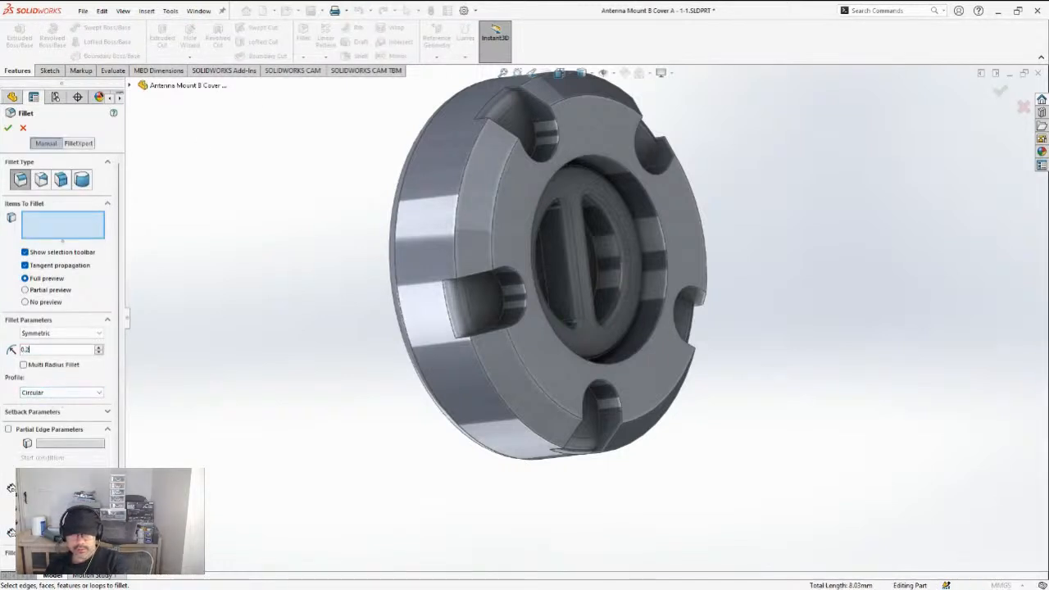
{"action": "key", "text": "Return"}
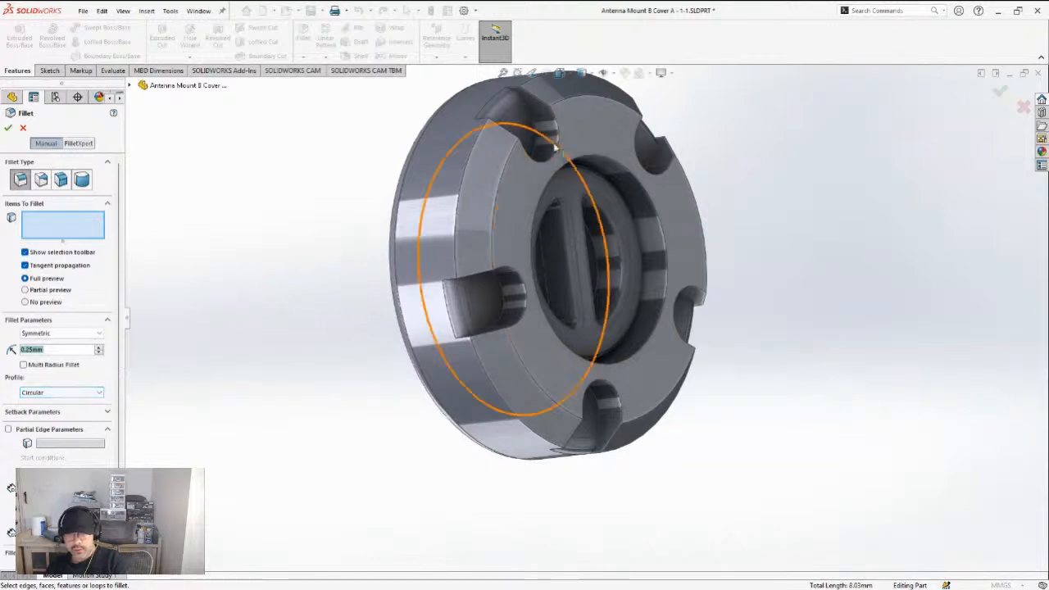
{"action": "left_click", "coordinate": [547, 127]}
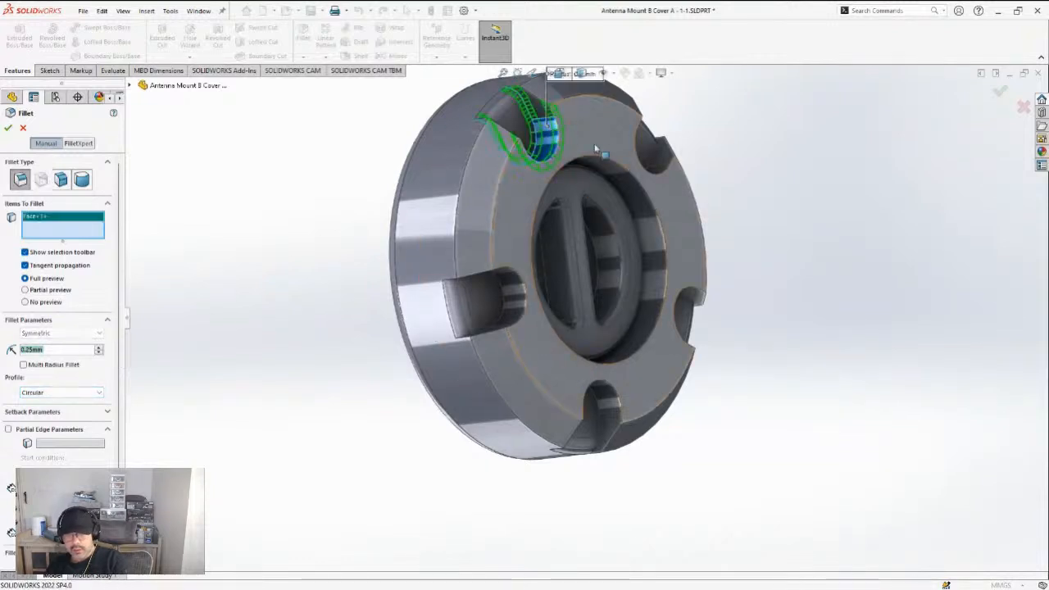
{"action": "left_click", "coordinate": [658, 172]}
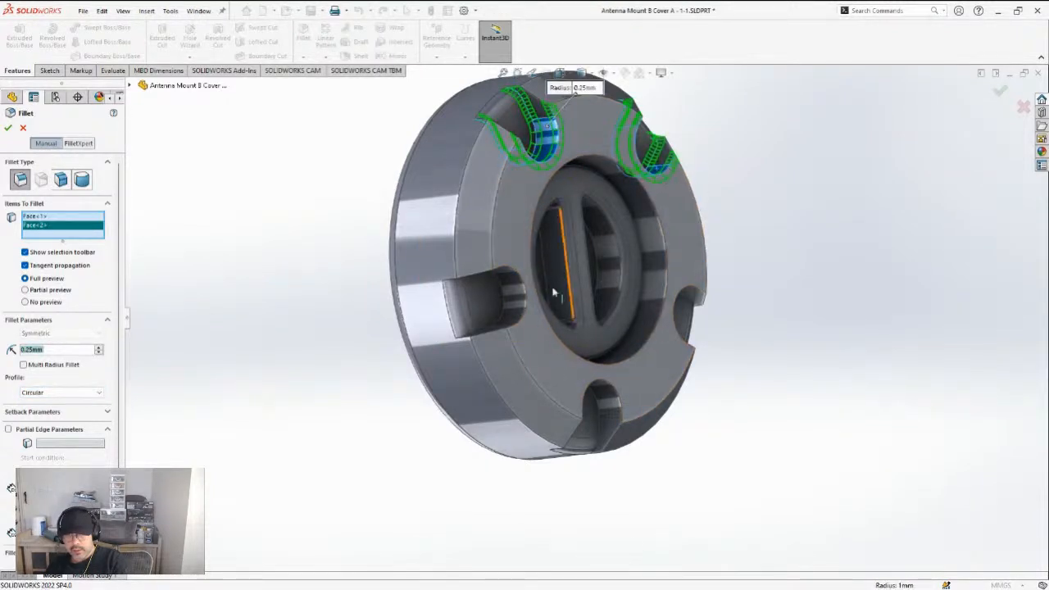
{"action": "left_click", "coordinate": [533, 333]}
{"action": "middle_click_drag", "start_coordinate": [661, 297], "coordinate": [605, 246]}
{"action": "left_click", "coordinate": [702, 314]}
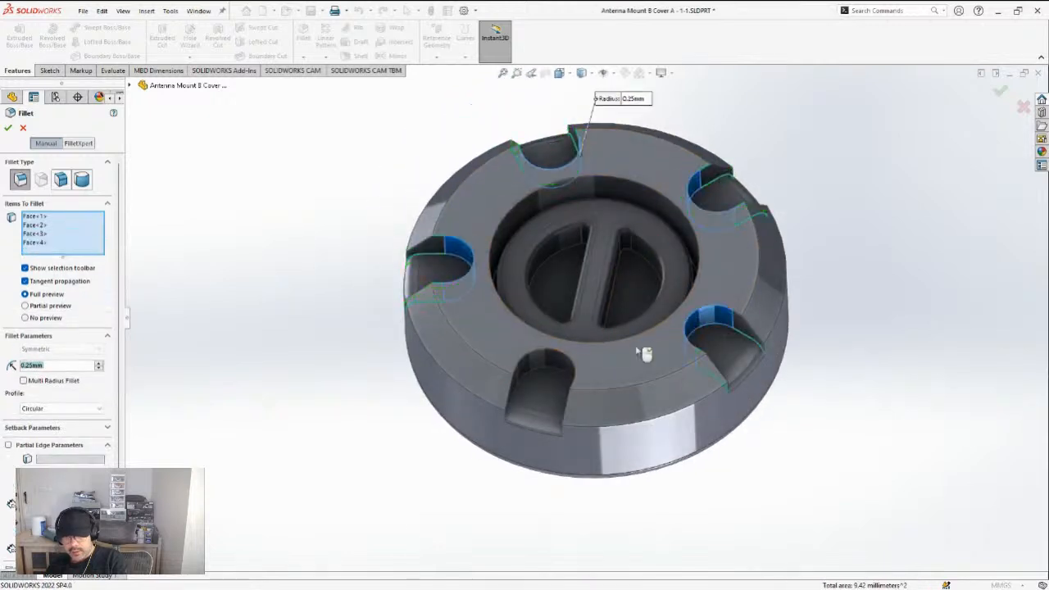
{"action": "left_click", "coordinate": [547, 367]}
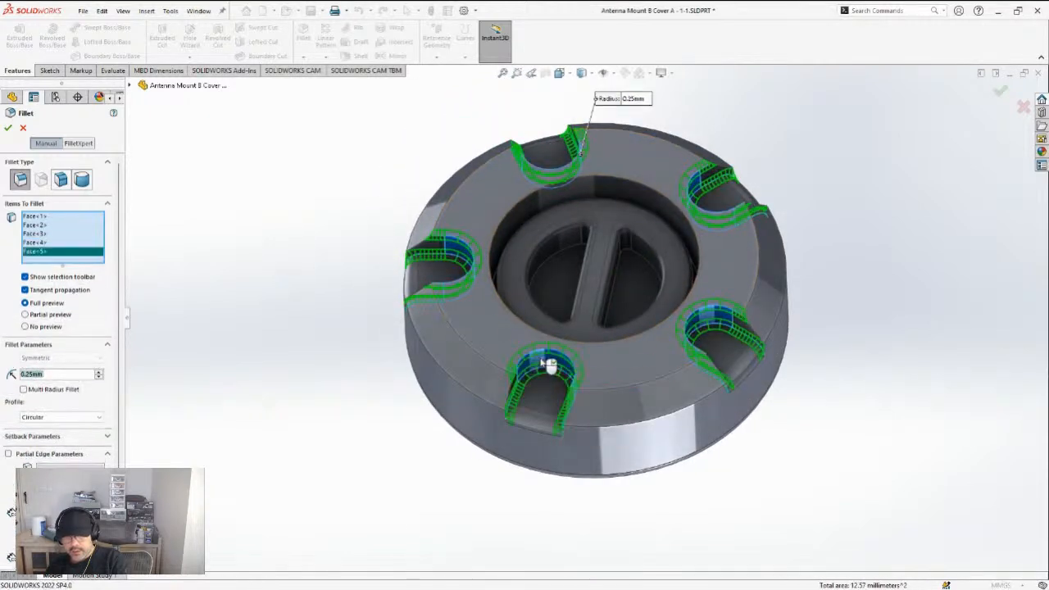
{"action": "left_click", "coordinate": [7, 126]}
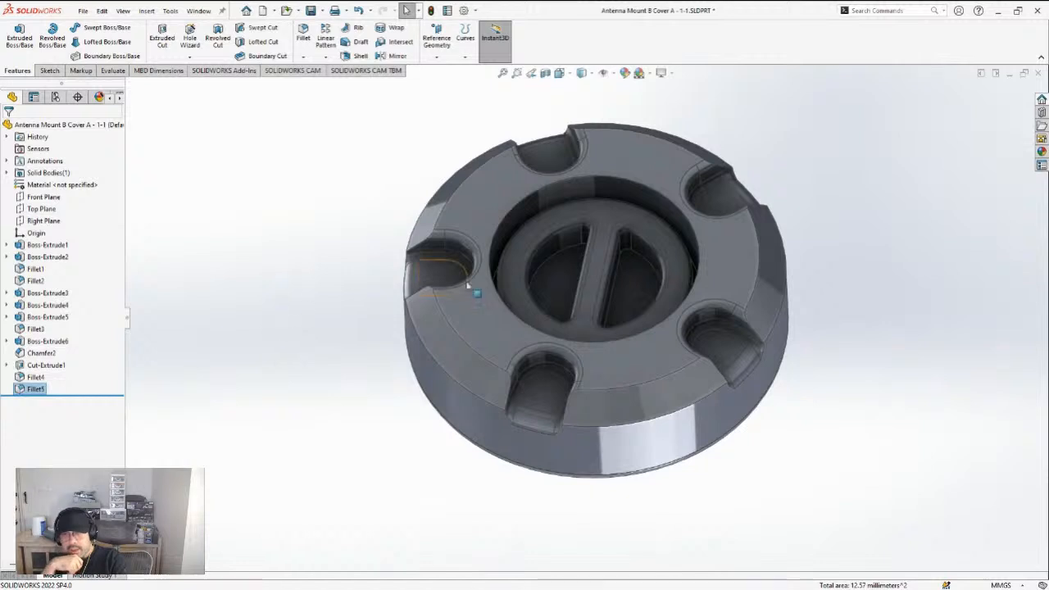
Fillet the upper rim edge of the circular recess around the central disc with a 0.25 mm radius
{"action": "middle_click_drag", "start_coordinate": [533, 283], "coordinate": [576, 218]}
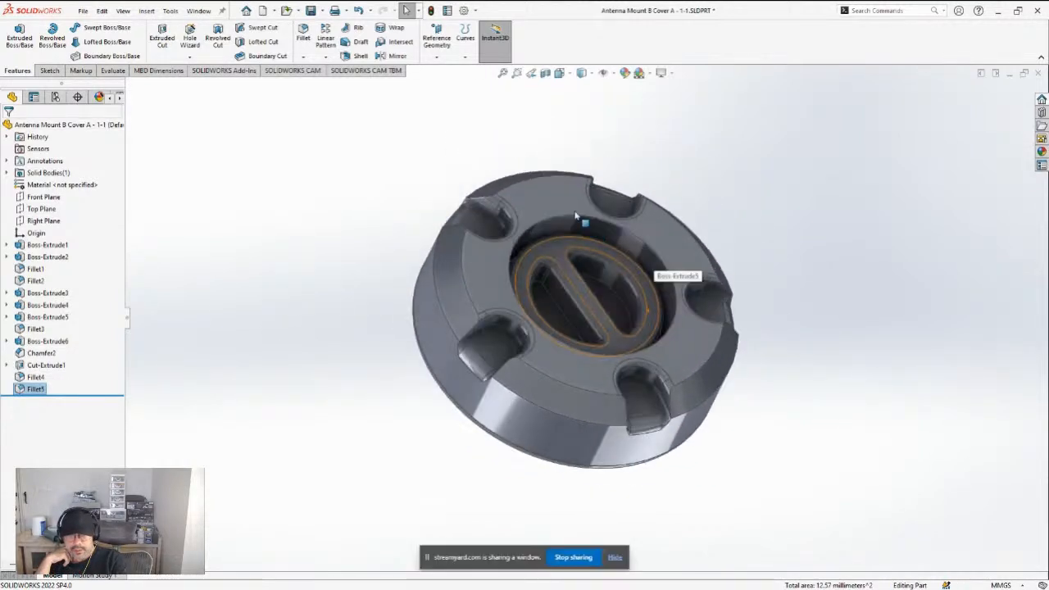
{"action": "left_click", "coordinate": [305, 34]}
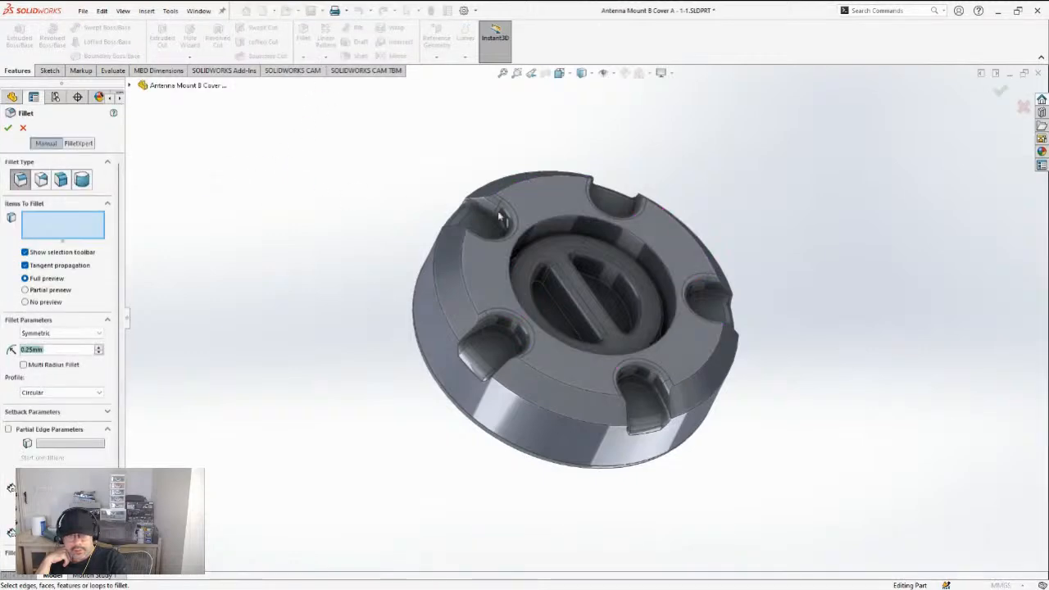
{"action": "left_click", "coordinate": [566, 220]}
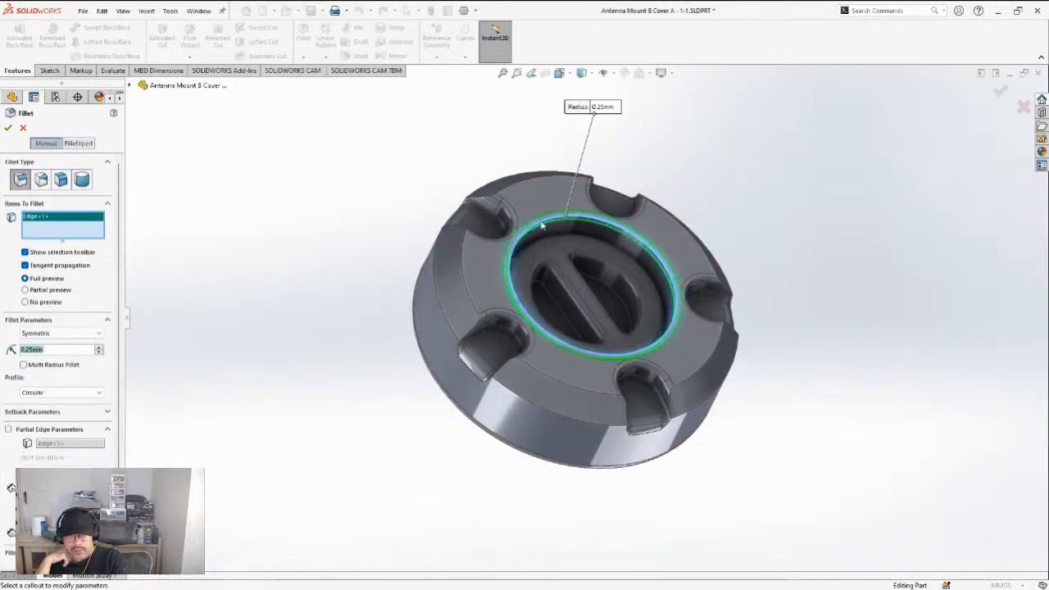
{"action": "scroll", "coordinate": [564, 223], "scroll_direction": "down", "scroll_amount": 3}
{"action": "mouse_move", "coordinate": [545, 274]}
{"action": "middle_mouse_down"}
{"action": "mouse_move", "coordinate": [553, 287]}
{"action": "mouse_move", "coordinate": [533, 363]}
{"action": "middle_mouse_up"}
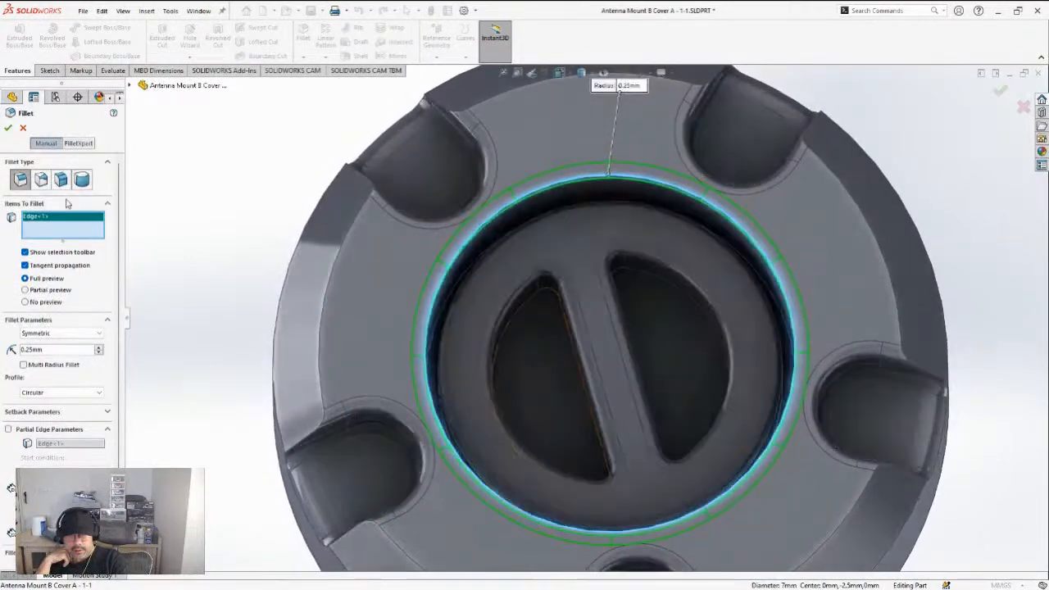
{"action": "left_click", "coordinate": [8, 129]}
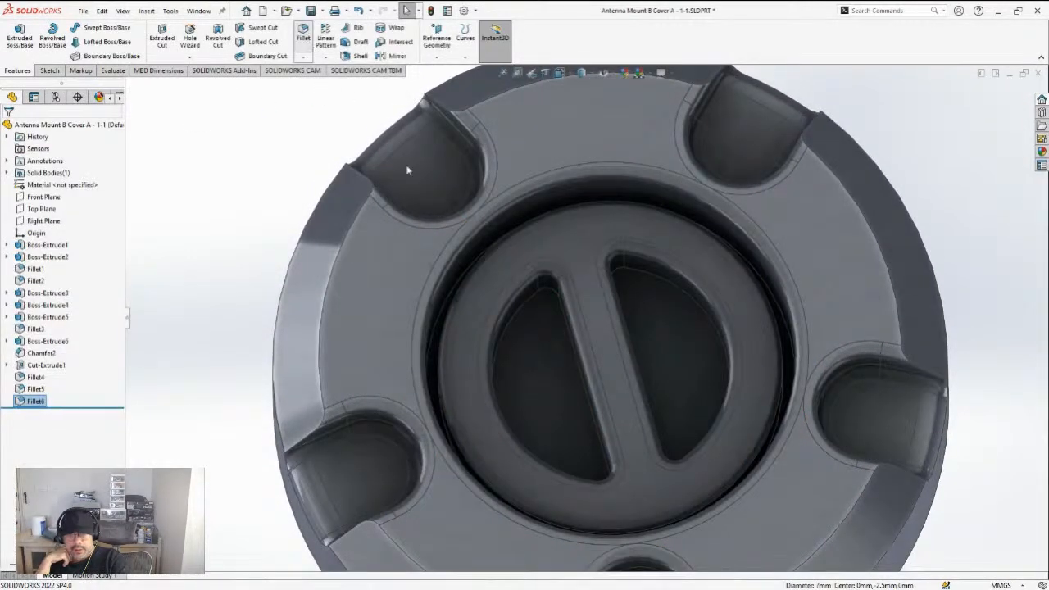
Fillet the circular edge at the bottom of the groove around the central disc with a 0.25 mm radius
{"action": "key", "text": "Return"}
{"action": "left_click", "coordinate": [476, 263]}
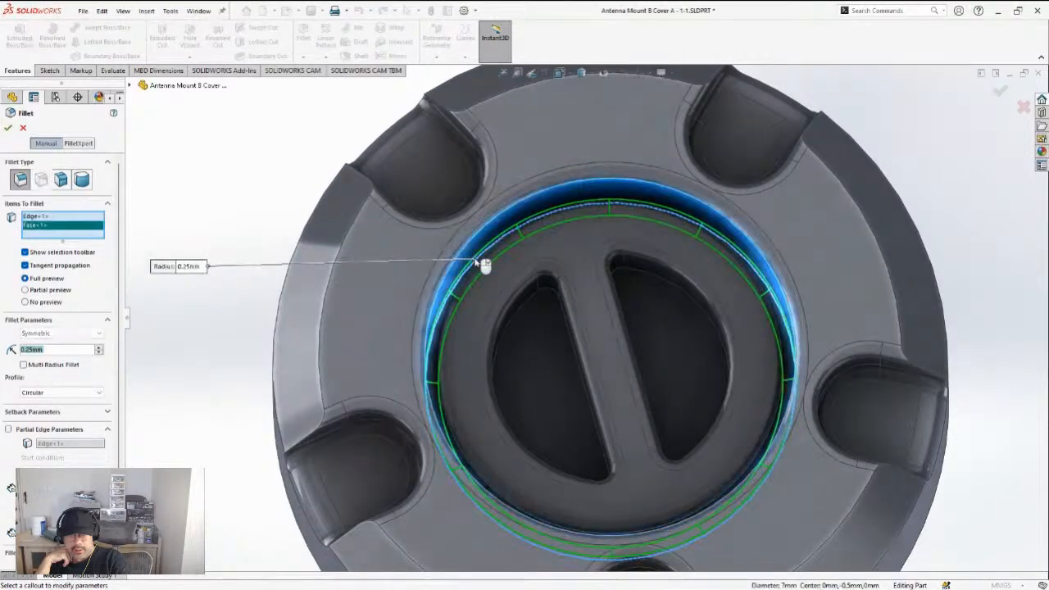
{"action": "left_click", "coordinate": [478, 263]}
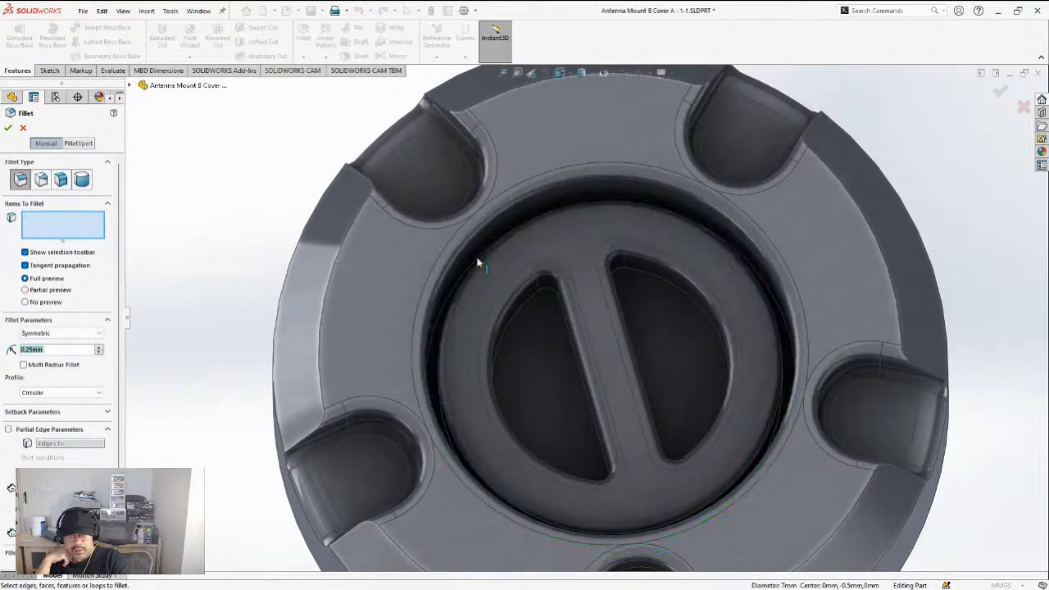
{"action": "left_click", "coordinate": [446, 347]}
{"action": "left_click", "coordinate": [442, 343]}
{"action": "left_click", "coordinate": [442, 332]}
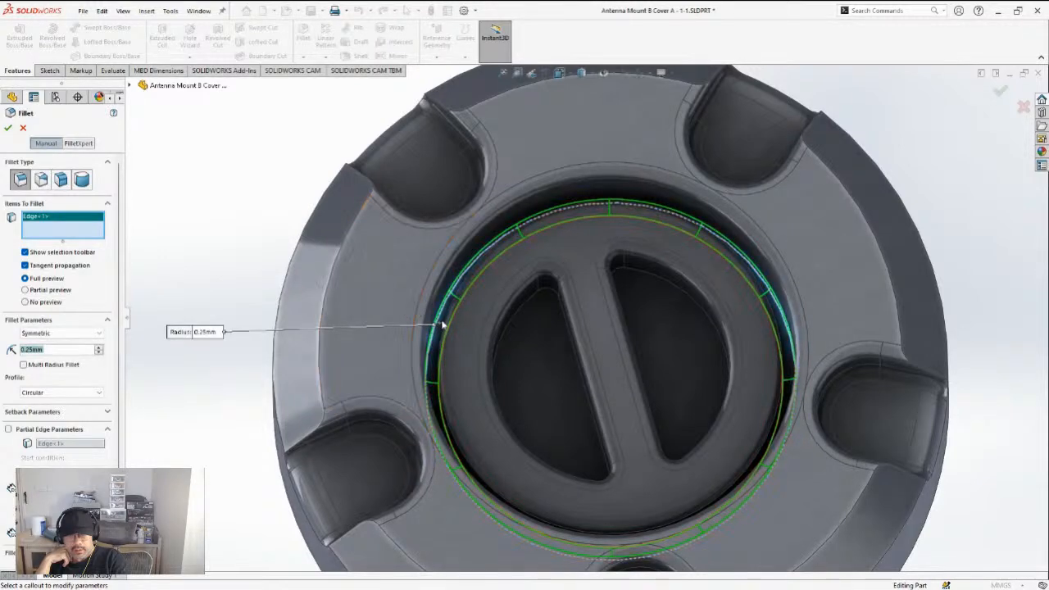
{"action": "left_click", "coordinate": [440, 320]}
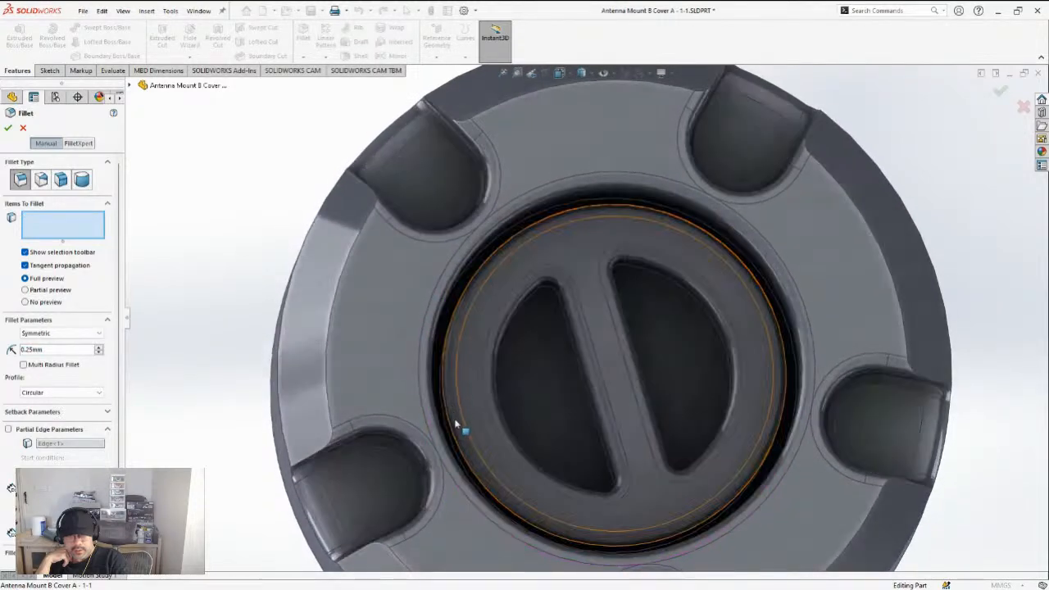
{"action": "scroll", "coordinate": [442, 332], "scroll_direction": "down", "scroll_amount": 5}
{"action": "left_click", "coordinate": [485, 357]}
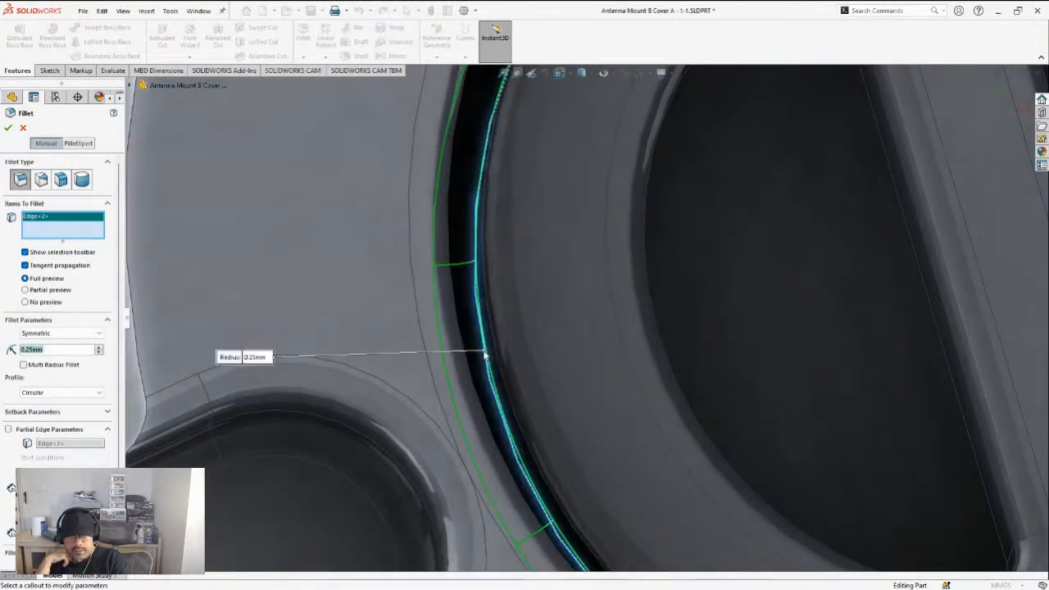
{"action": "scroll", "coordinate": [484, 358], "scroll_direction": "up", "scroll_amount": 8}
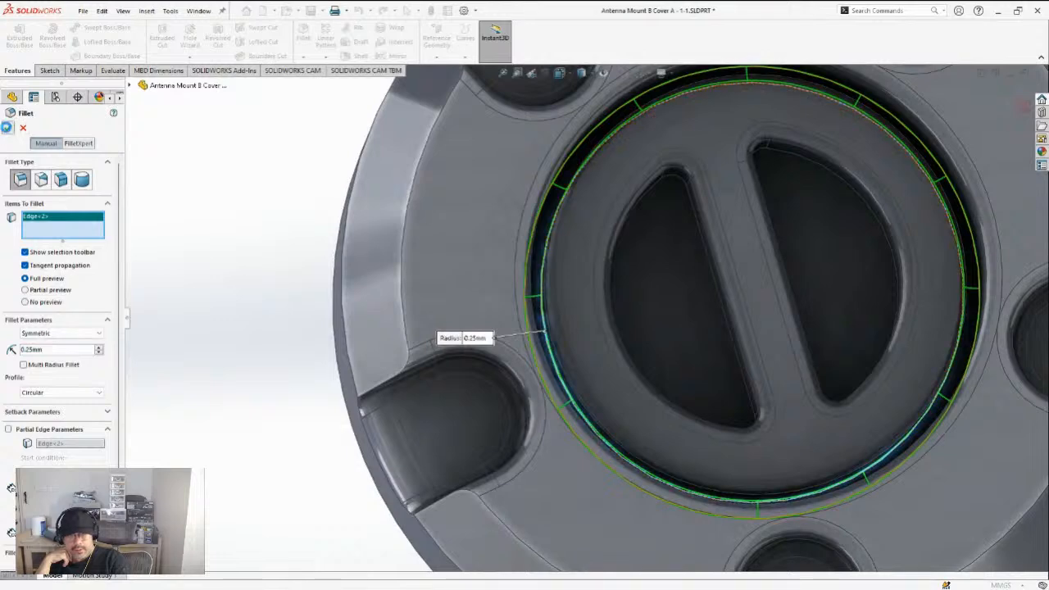
{"action": "left_click", "coordinate": [8, 127]}
{"action": "scroll", "coordinate": [606, 286], "scroll_direction": "up", "scroll_amount": 5}
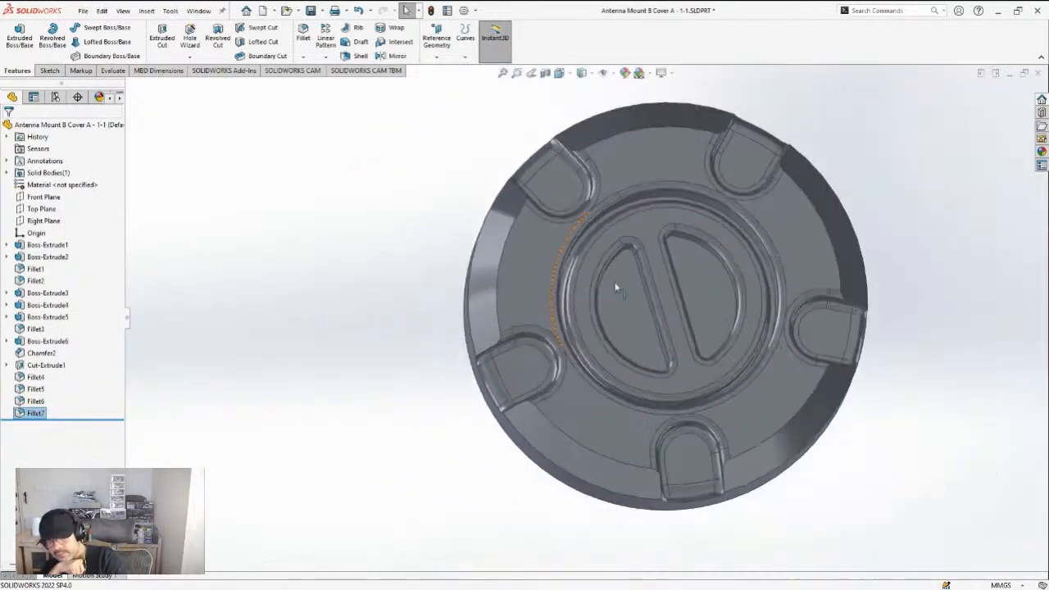
Examine the cover's central recess and compare it with the slotted disc and surrounding ring of the Antenna Mount B part
{"action": "scroll", "coordinate": [621, 292], "scroll_direction": "down", "scroll_amount": 3}
{"action": "middle_click_drag", "start_coordinate": [620, 292], "coordinate": [623, 254]}
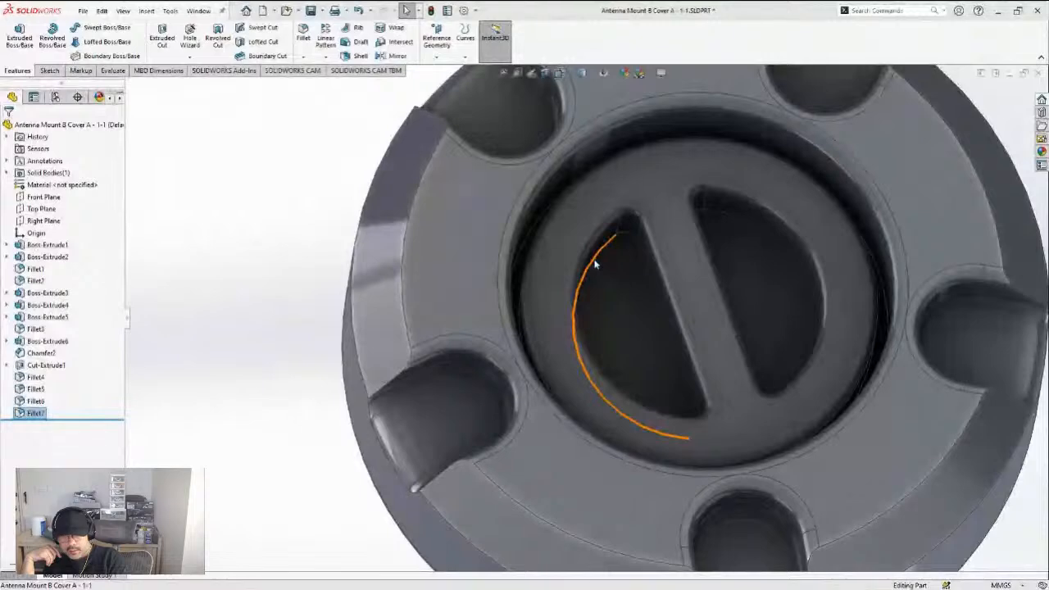
{"action": "key", "text": "ctrl+Tab"}
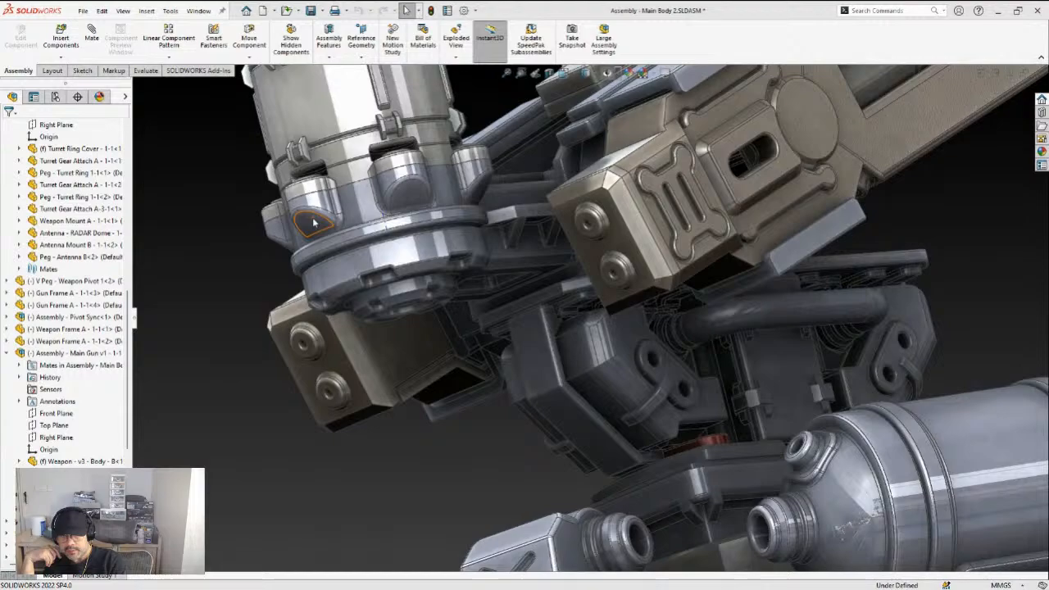
{"action": "key", "text": "ctrl+Tab"}
{"action": "scroll", "coordinate": [697, 258], "scroll_direction": "down", "scroll_amount": 3}
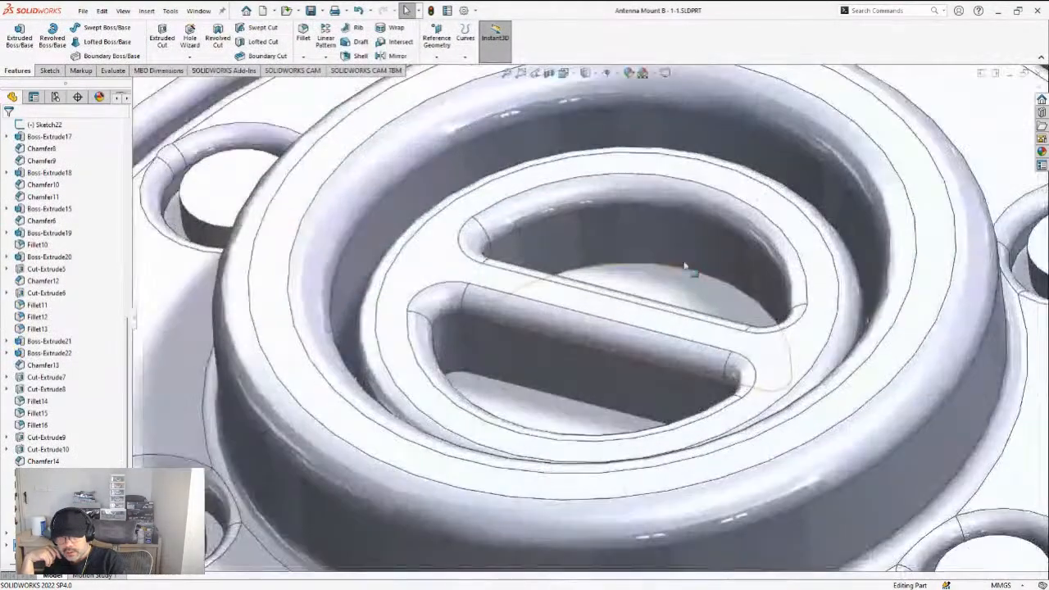
{"action": "scroll", "coordinate": [697, 259], "scroll_direction": "up", "scroll_amount": 6}
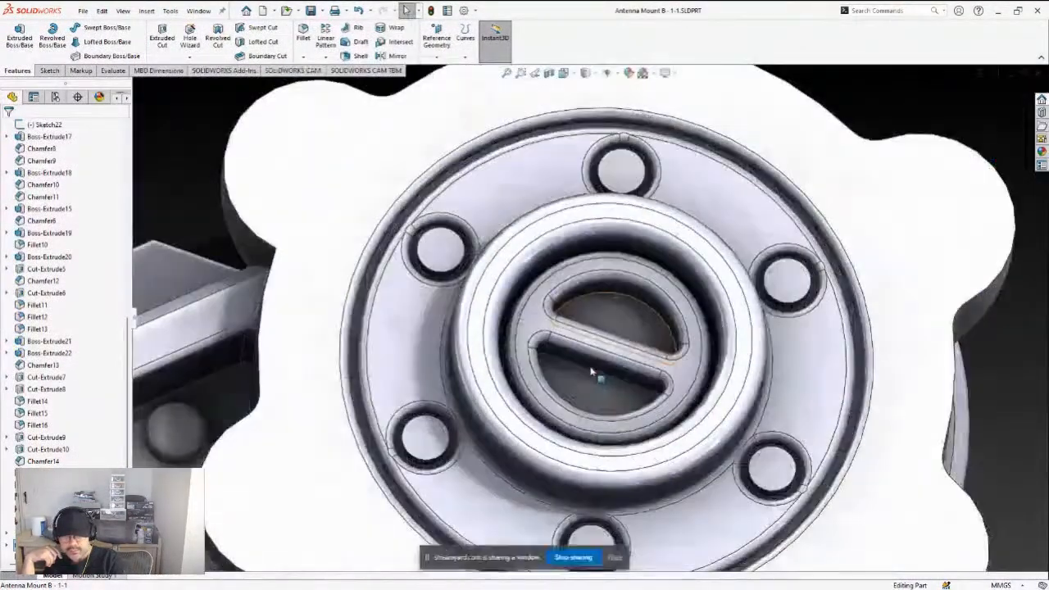
{"action": "middle_click_drag", "start_coordinate": [590, 371], "coordinate": [587, 314]}
{"action": "scroll", "coordinate": [585, 297], "scroll_direction": "up", "scroll_amount": 3}
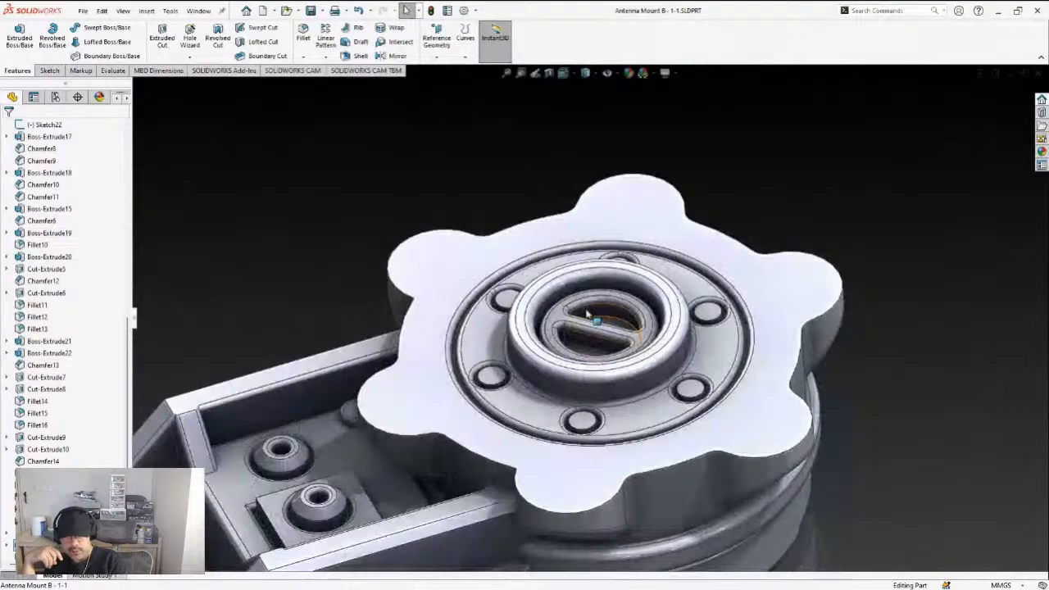
Examine the cover from below in the Main Body 2 assembly, including the adjoining frame opening of Antenna Mount B
{"action": "key", "text": "ctrl+Tab"}
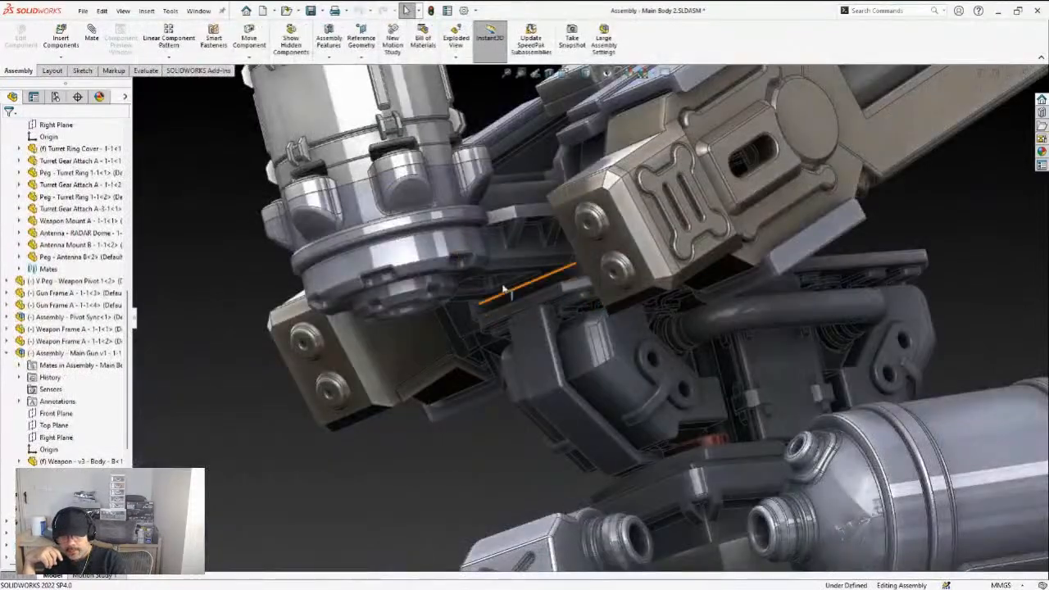
{"action": "scroll", "coordinate": [504, 289], "scroll_direction": "up", "scroll_amount": 2}
{"action": "mouse_move", "coordinate": [416, 332]}
{"action": "middle_mouse_down"}
{"action": "mouse_move", "coordinate": [387, 263]}
{"action": "mouse_move", "coordinate": [441, 243]}
{"action": "mouse_move", "coordinate": [419, 244]}
{"action": "mouse_move", "coordinate": [385, 159]}
{"action": "mouse_move", "coordinate": [434, 237]}
{"action": "middle_mouse_up"}
{"action": "scroll", "coordinate": [413, 244], "scroll_direction": "down", "scroll_amount": 4}
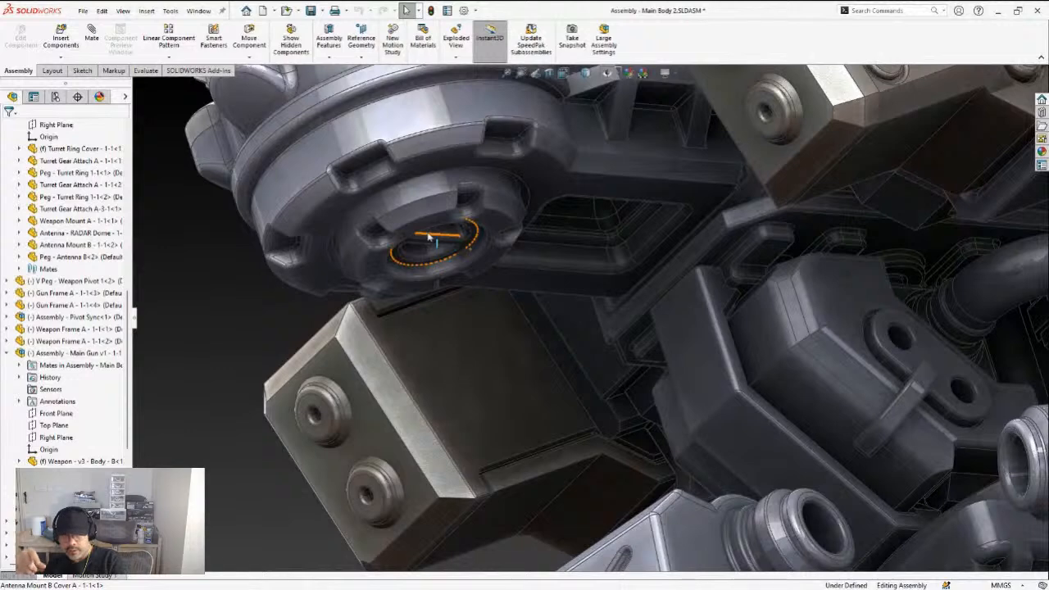
{"action": "left_click", "coordinate": [565, 250]}
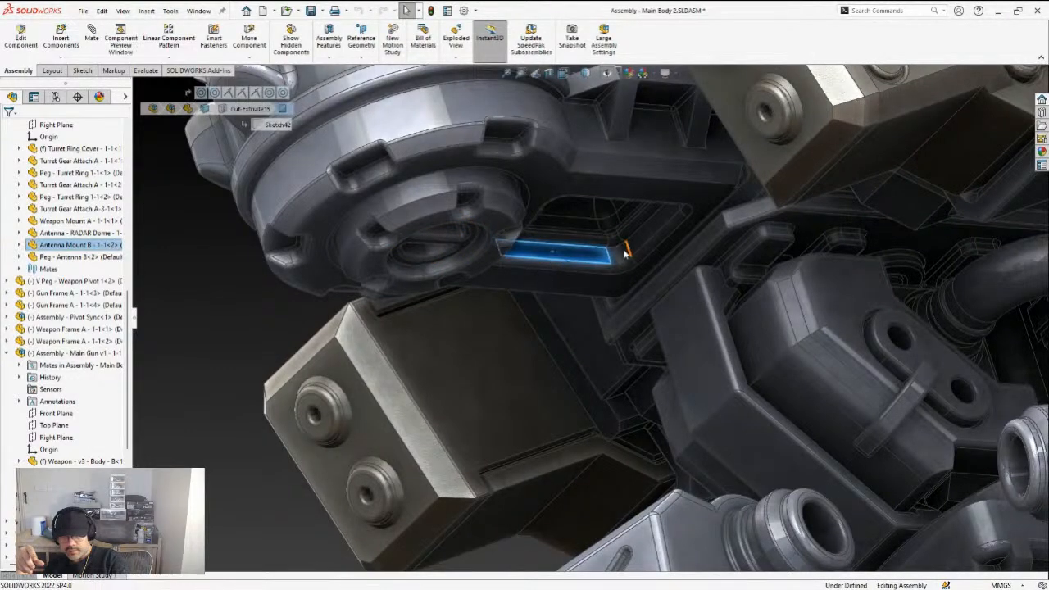
{"action": "scroll", "coordinate": [613, 260], "scroll_direction": "down", "scroll_amount": 5}
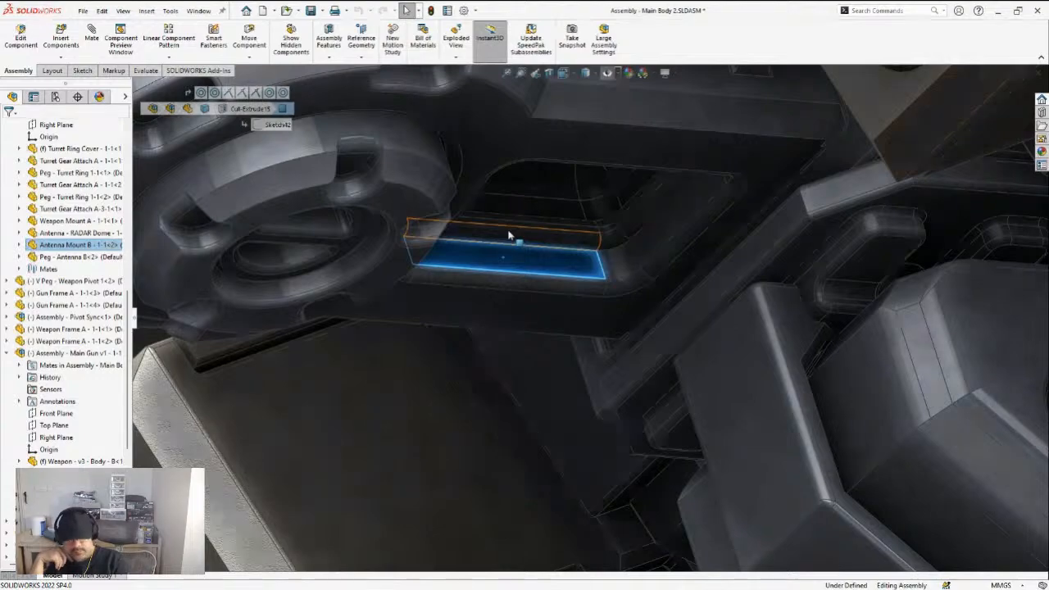
{"action": "mouse_move", "coordinate": [554, 202]}
{"action": "middle_mouse_down"}
{"action": "mouse_move", "coordinate": [533, 124]}
{"action": "mouse_move", "coordinate": [595, 208]}
{"action": "mouse_move", "coordinate": [562, 246]}
{"action": "mouse_move", "coordinate": [569, 283]}
{"action": "middle_mouse_up"}
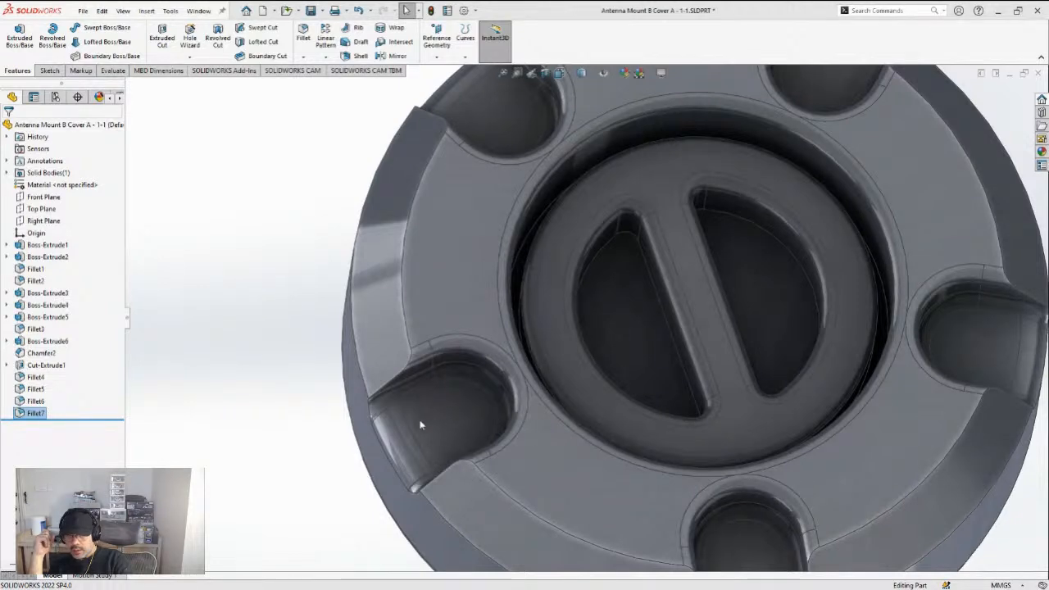
{"action": "left_click", "coordinate": [928, 526]}
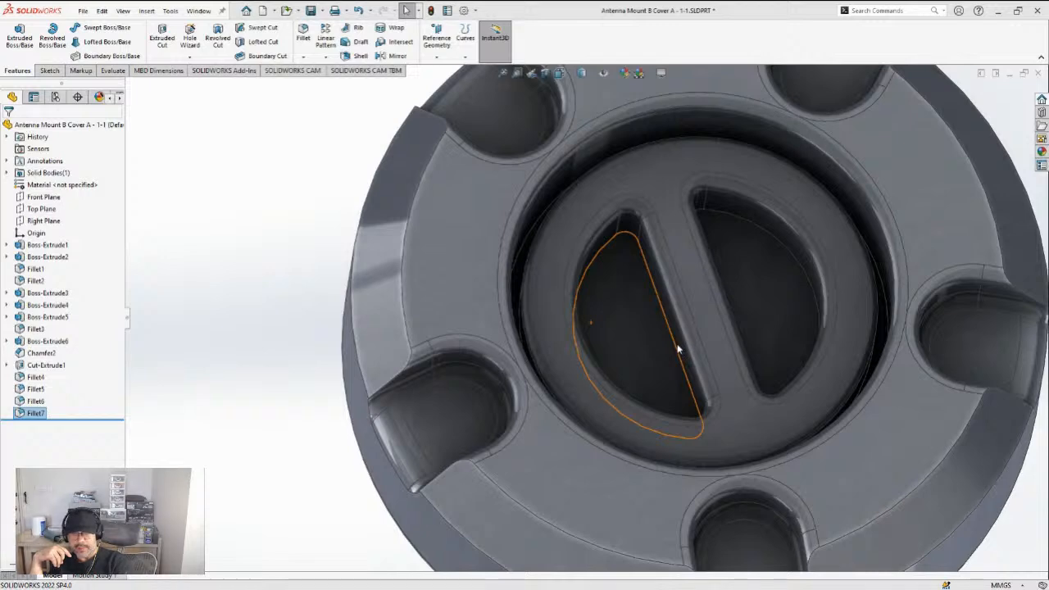
{"action": "scroll", "coordinate": [679, 350], "scroll_direction": "up", "scroll_amount": 4}
{"action": "middle_click_drag", "start_coordinate": [449, 444], "coordinate": [560, 191]}
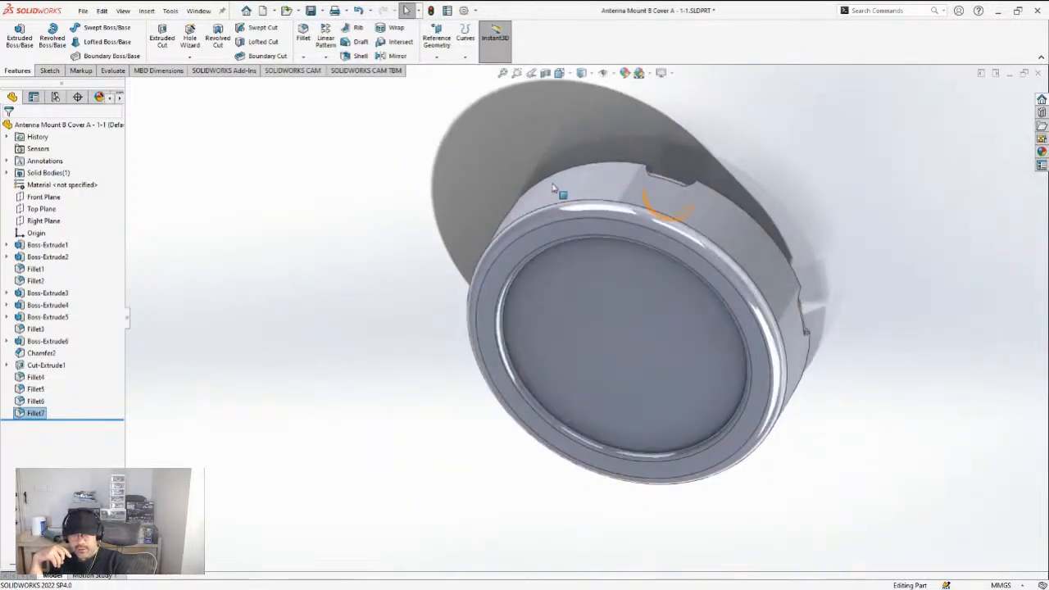
{"action": "left_click", "coordinate": [518, 260]}
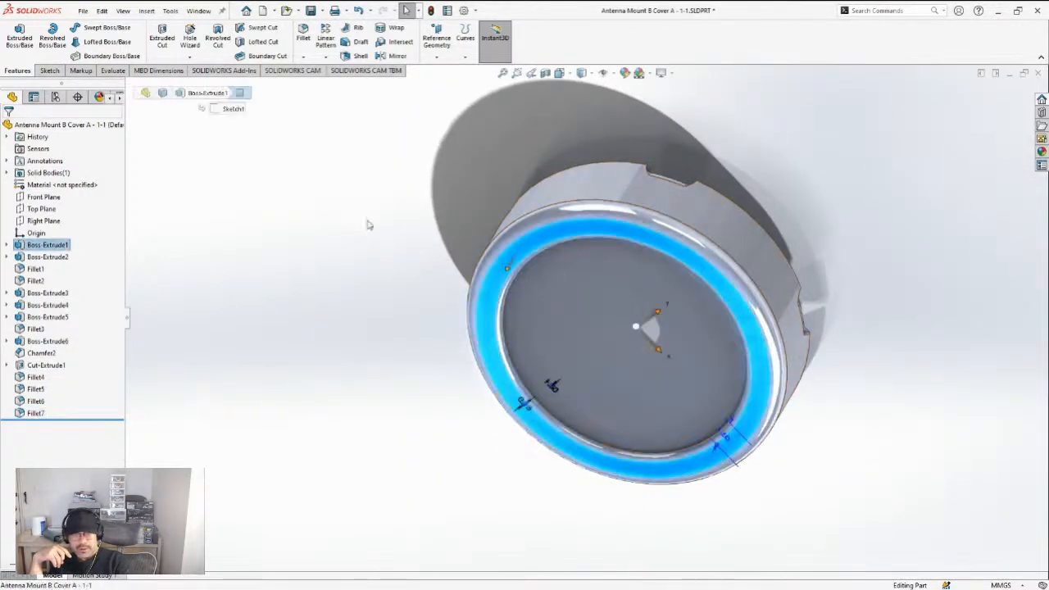
{"action": "left_click", "coordinate": [49, 71]}
{"action": "left_click", "coordinate": [14, 37]}
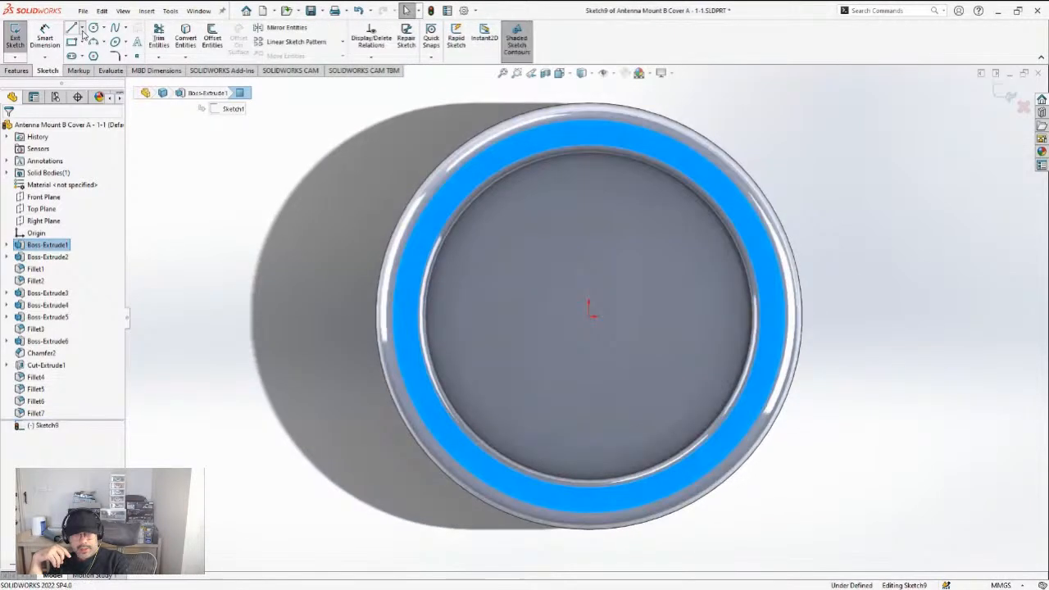
{"action": "left_click", "coordinate": [86, 54]}
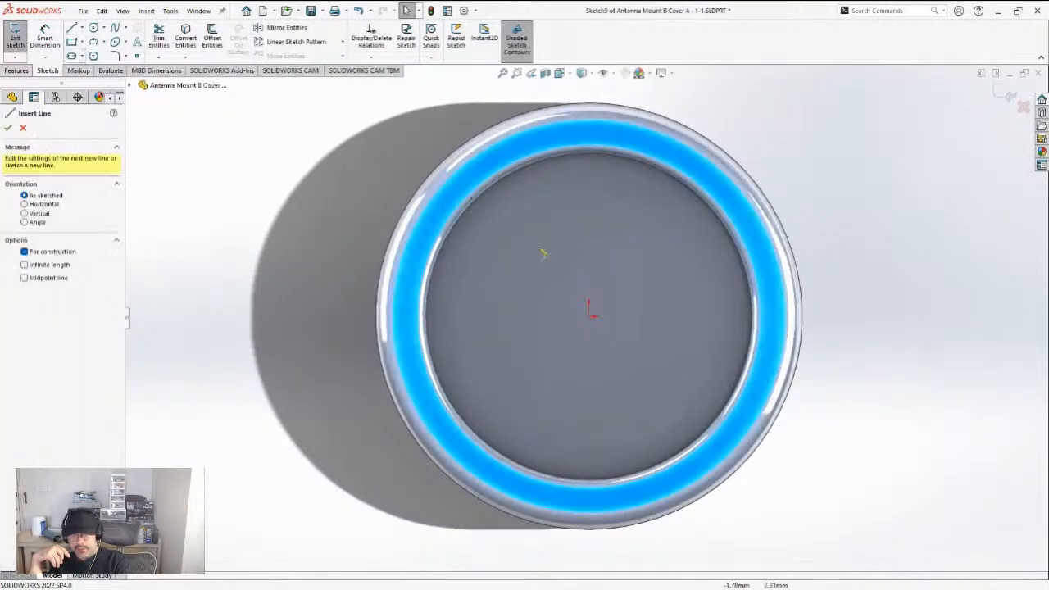
{"action": "left_click", "coordinate": [588, 106]}
{"action": "left_click", "coordinate": [588, 211]}
{"action": "key", "text": "Escape"}
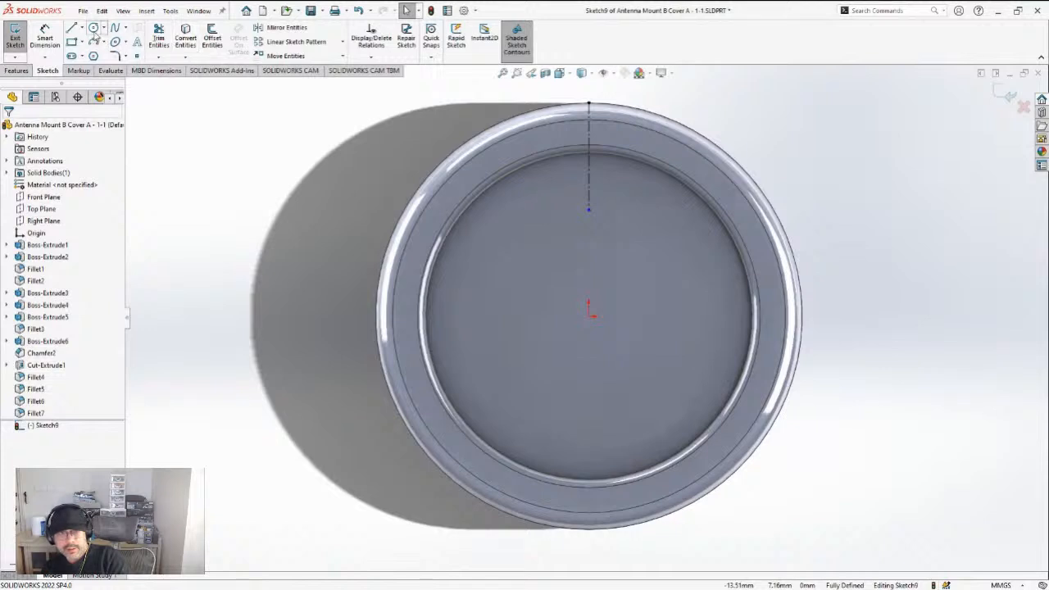
{"action": "left_click", "coordinate": [94, 29]}
{"action": "left_click", "coordinate": [589, 317]}
{"action": "left_click", "coordinate": [638, 114]}
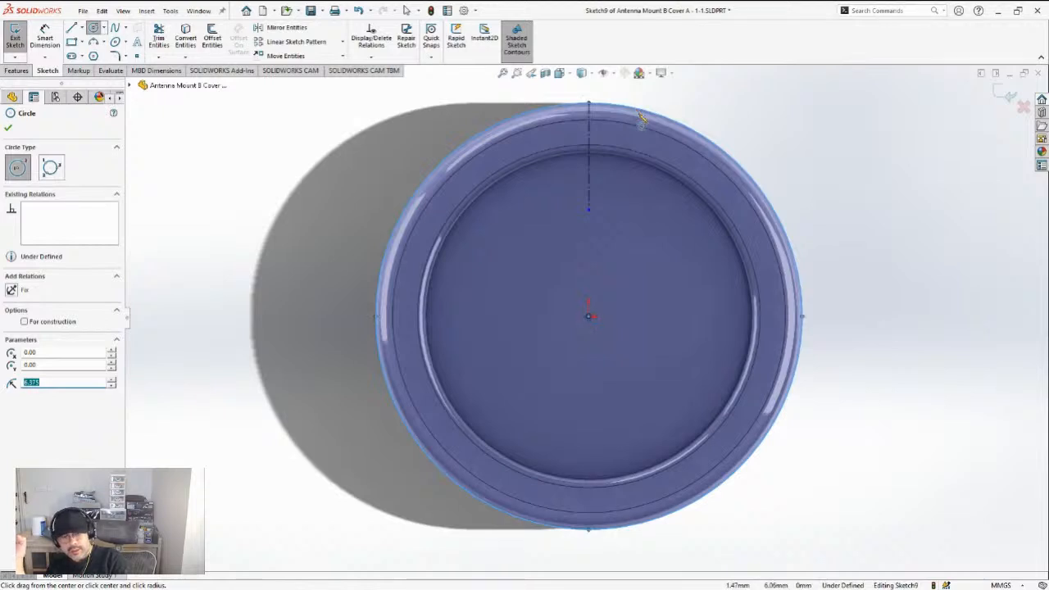
{"action": "left_click", "coordinate": [1023, 107]}
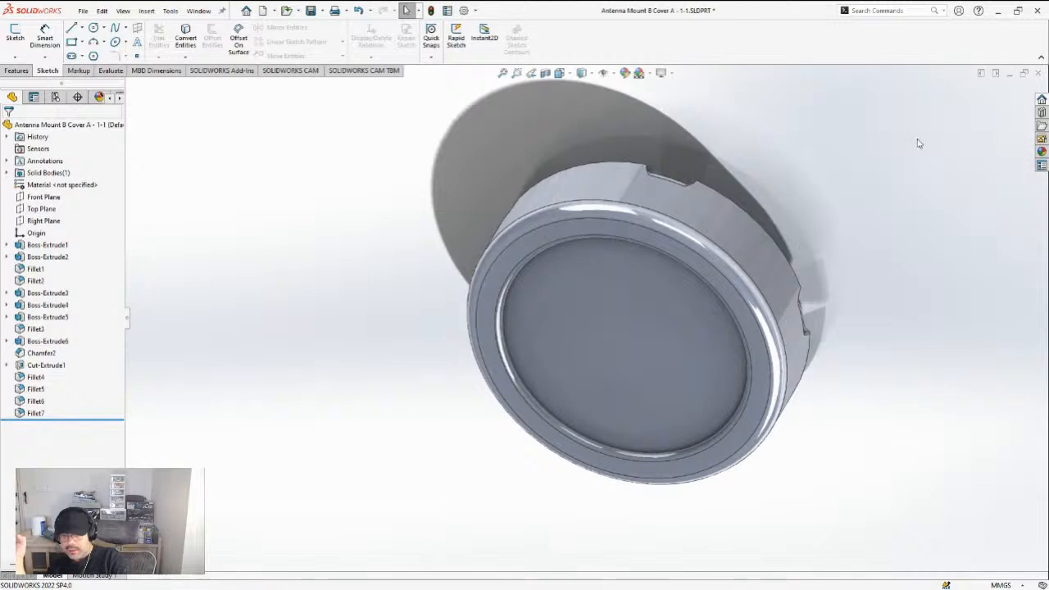
Switch to the Part3 sketch and examine the lines and corner arcs of its inner and outer rounded profiles
{"action": "key", "text": "ctrl+Tab"}
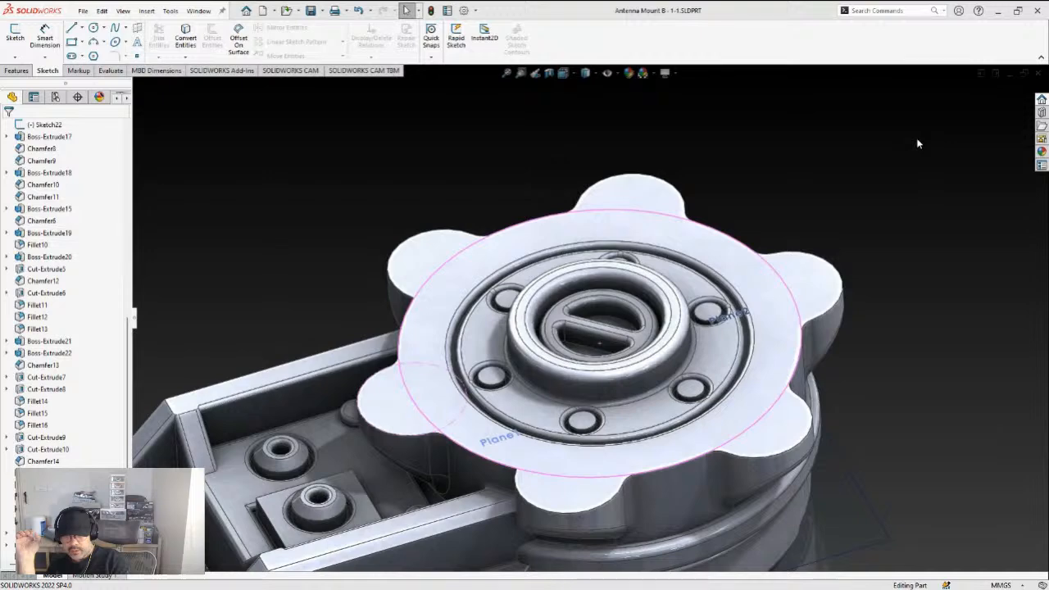
{"action": "key", "text": "ctrl+Tab"}
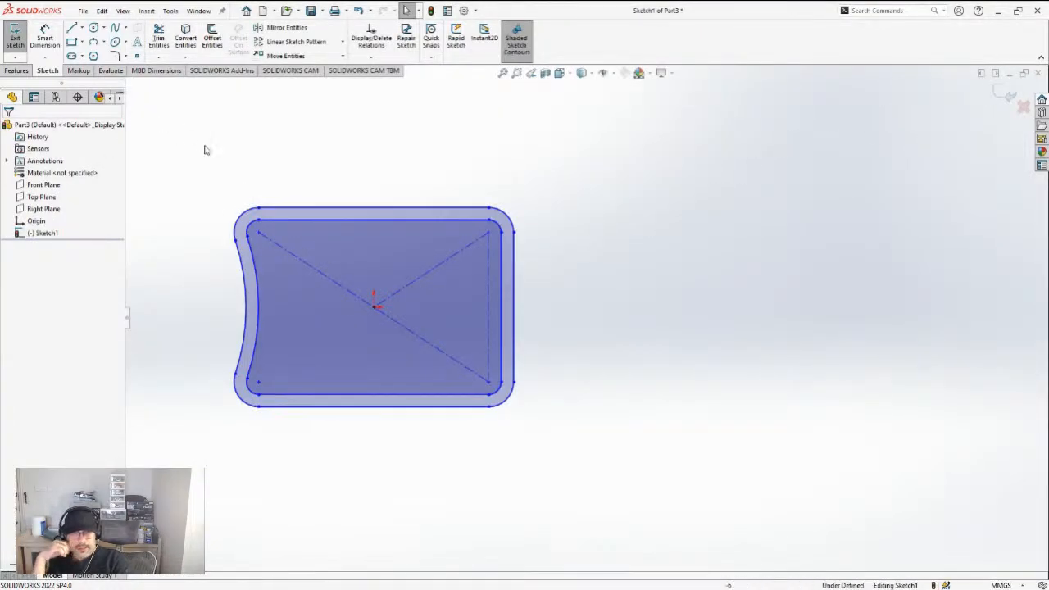
{"action": "scroll", "coordinate": [250, 207], "scroll_direction": "down", "scroll_amount": 5}
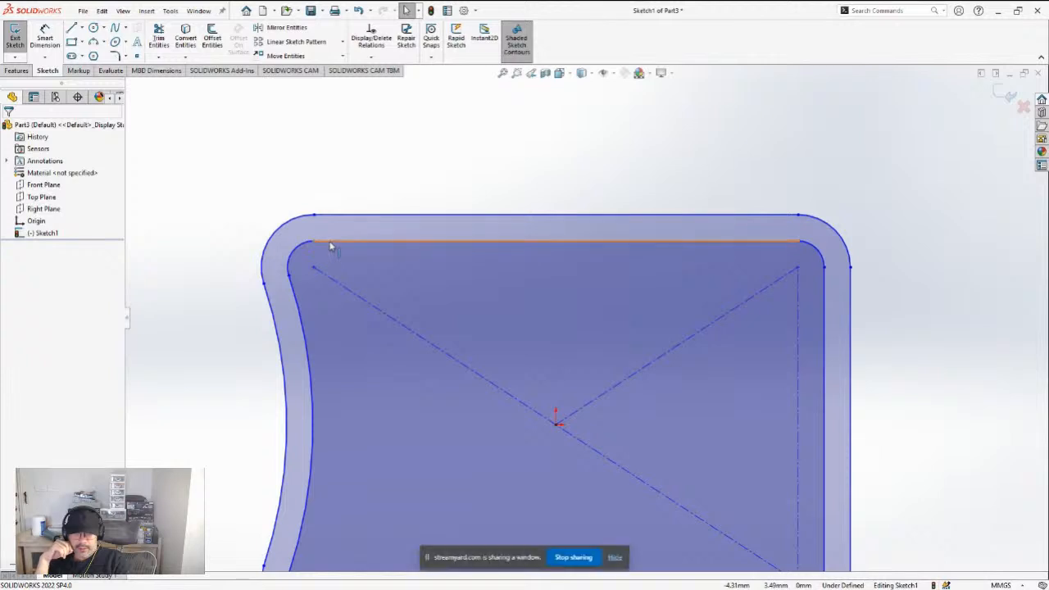
{"action": "left_click", "coordinate": [331, 245]}
{"action": "key", "text": "z"}
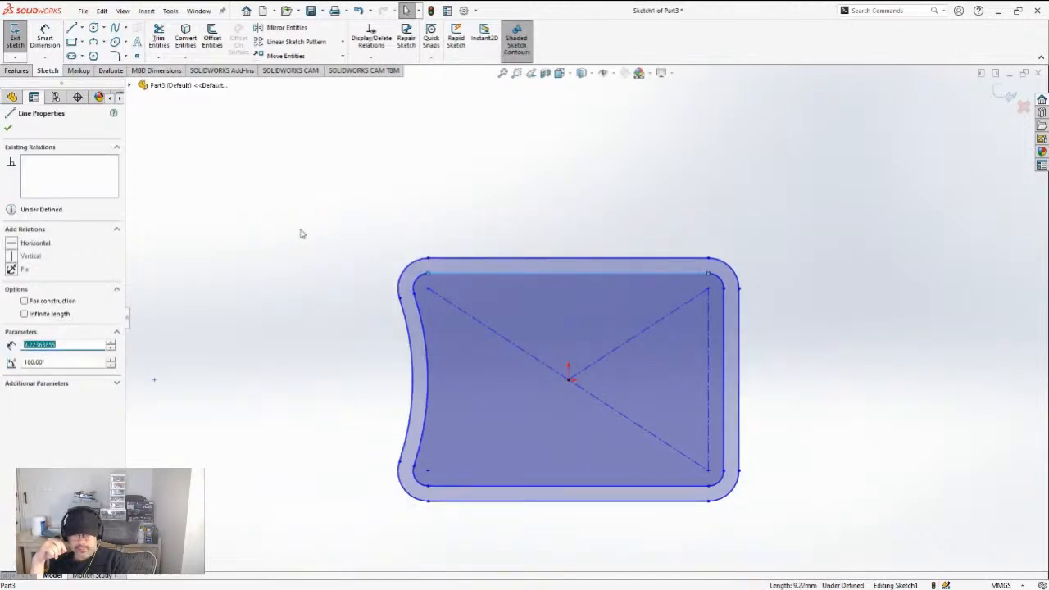
{"action": "left_click_drag", "start_coordinate": [388, 273], "coordinate": [445, 286]}
{"action": "left_click", "coordinate": [418, 282]}
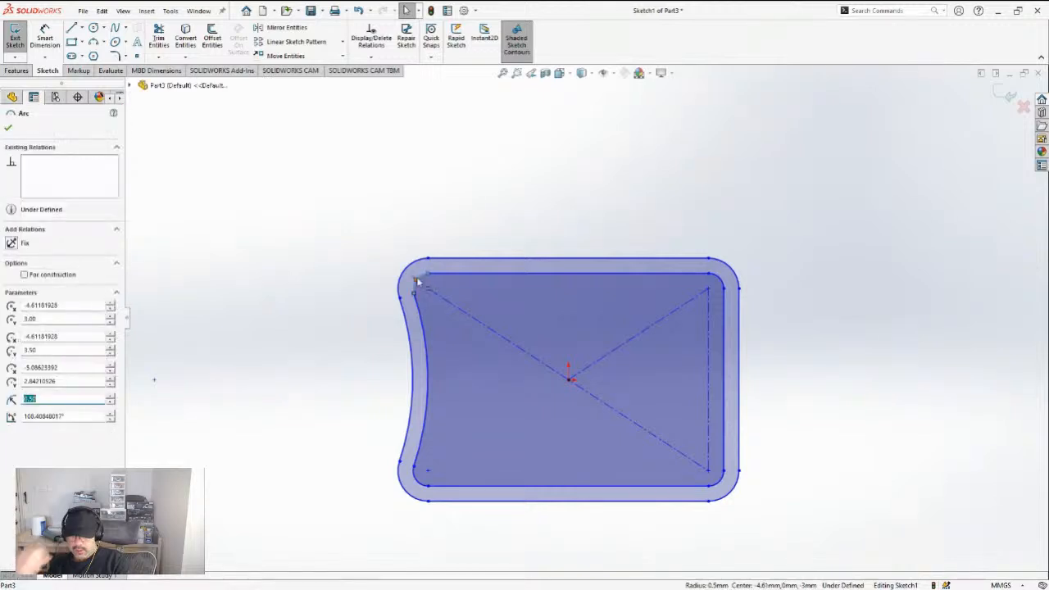
{"action": "scroll", "coordinate": [435, 281], "scroll_direction": "down", "scroll_amount": 3}
{"action": "left_click", "coordinate": [447, 265]}
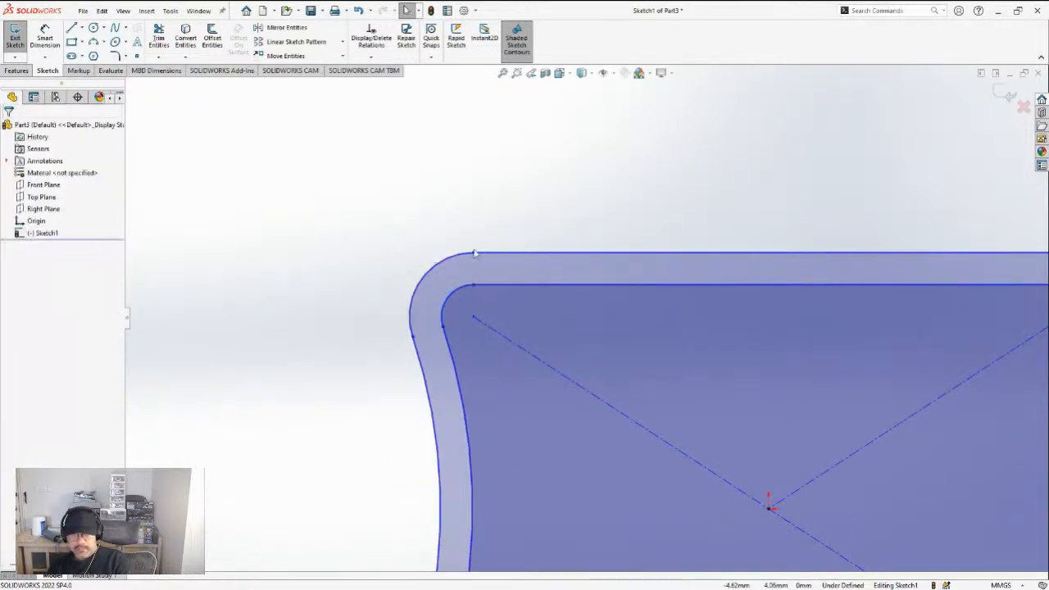
{"action": "left_click", "coordinate": [494, 253]}
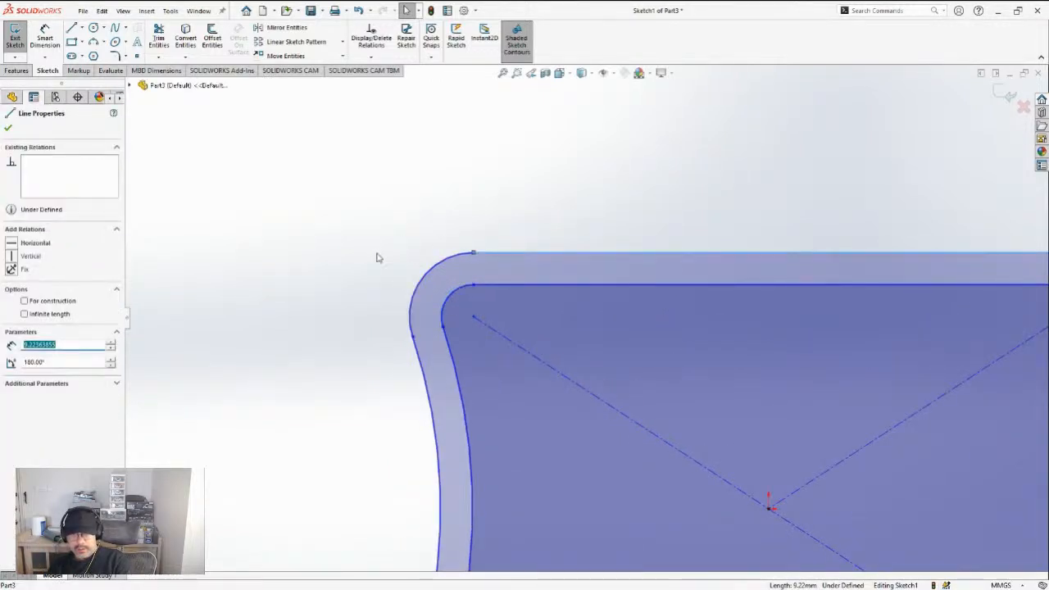
{"action": "left_click", "coordinate": [462, 289], "text": "ctrl"}
{"action": "left_click", "coordinate": [423, 271]}
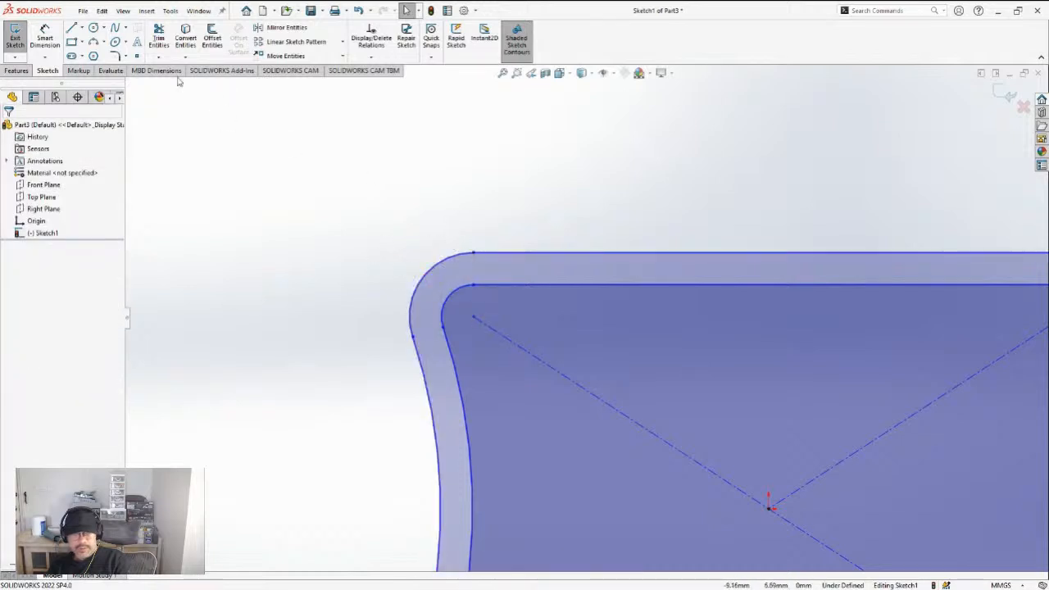
{"action": "left_click", "coordinate": [84, 29]}
{"action": "left_click", "coordinate": [92, 54]}
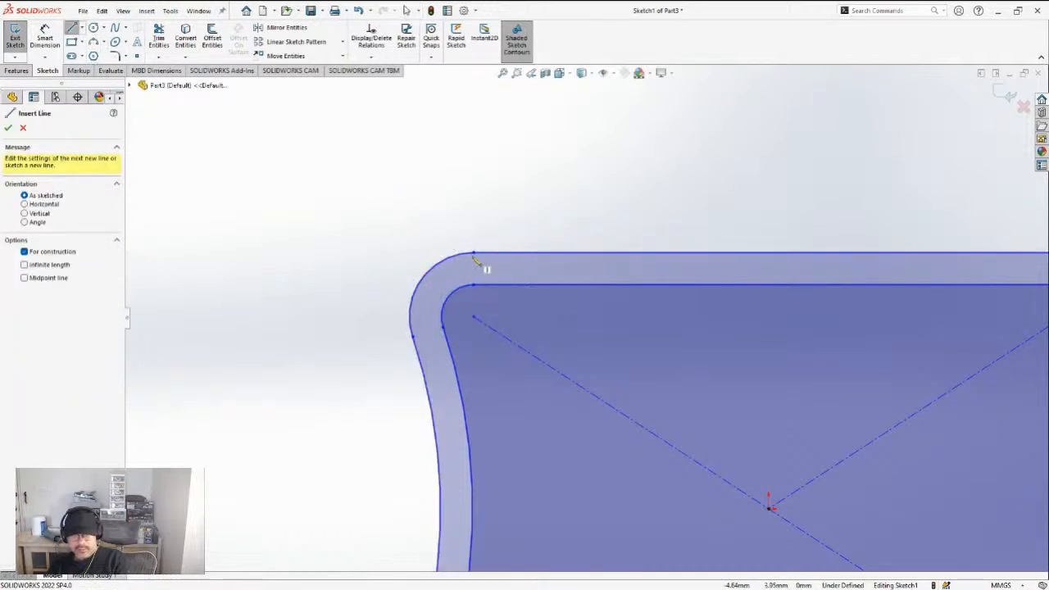
{"action": "left_click", "coordinate": [473, 254]}
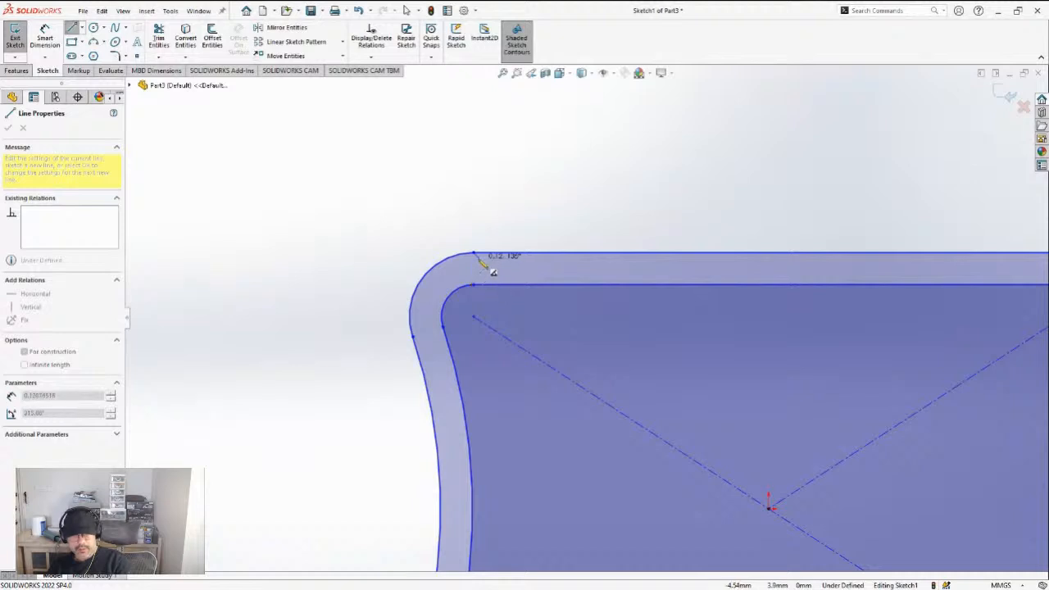
{"action": "key", "text": "Escape"}
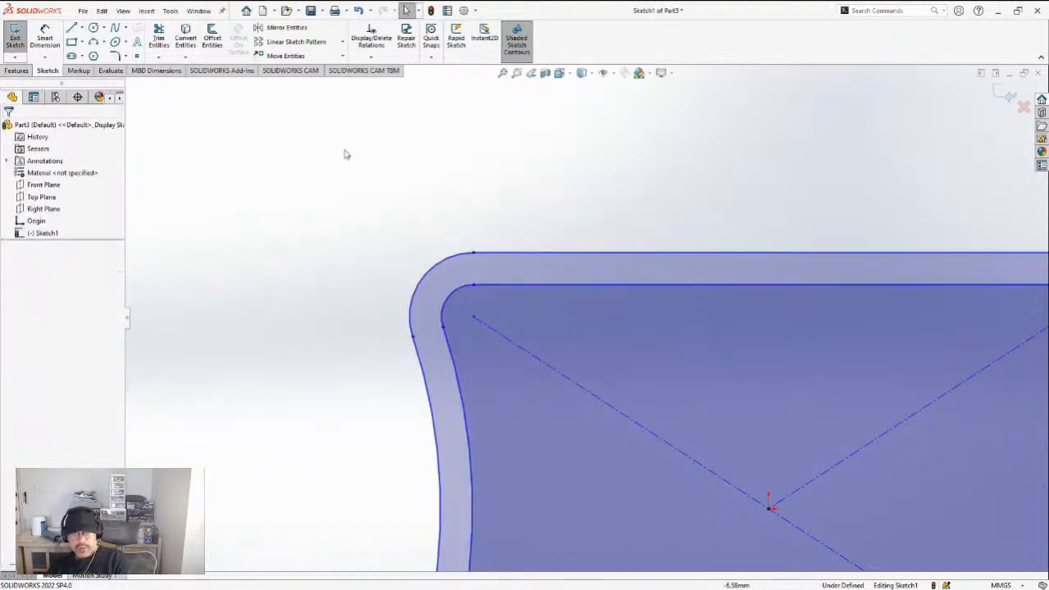
Offset the whole outer profile chain inward by 0.25 mm, turning the original outer profile into construction geometry
{"action": "left_click", "coordinate": [212, 37]}
{"action": "double_click", "coordinate": [58, 161]}
{"action": "type", "text": "0.25"}
{"action": "key", "text": "Return"}
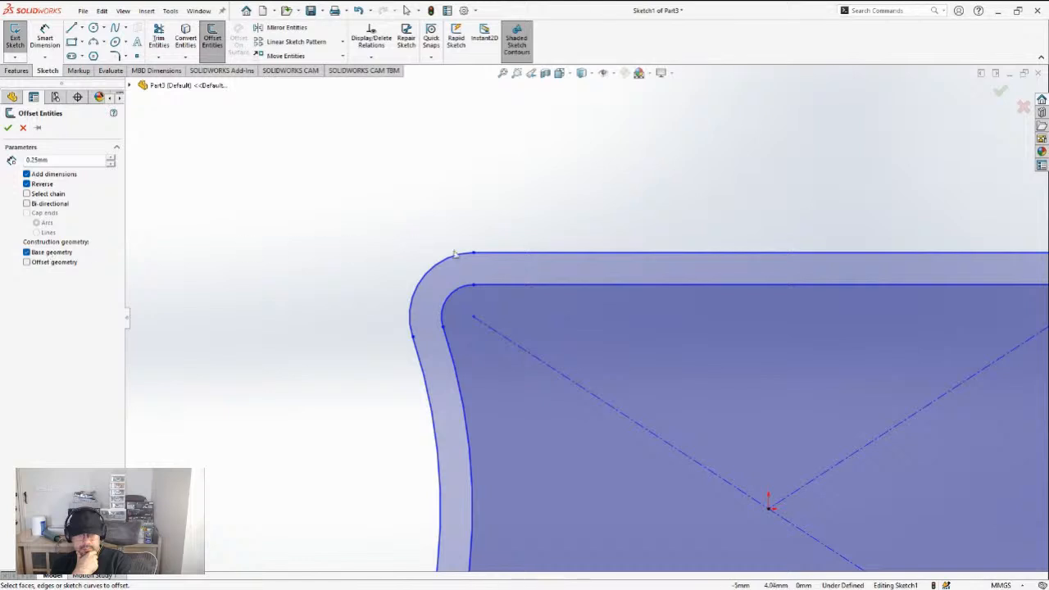
{"action": "left_click", "coordinate": [494, 254]}
{"action": "left_click", "coordinate": [59, 195]}
{"action": "left_click", "coordinate": [8, 129]}
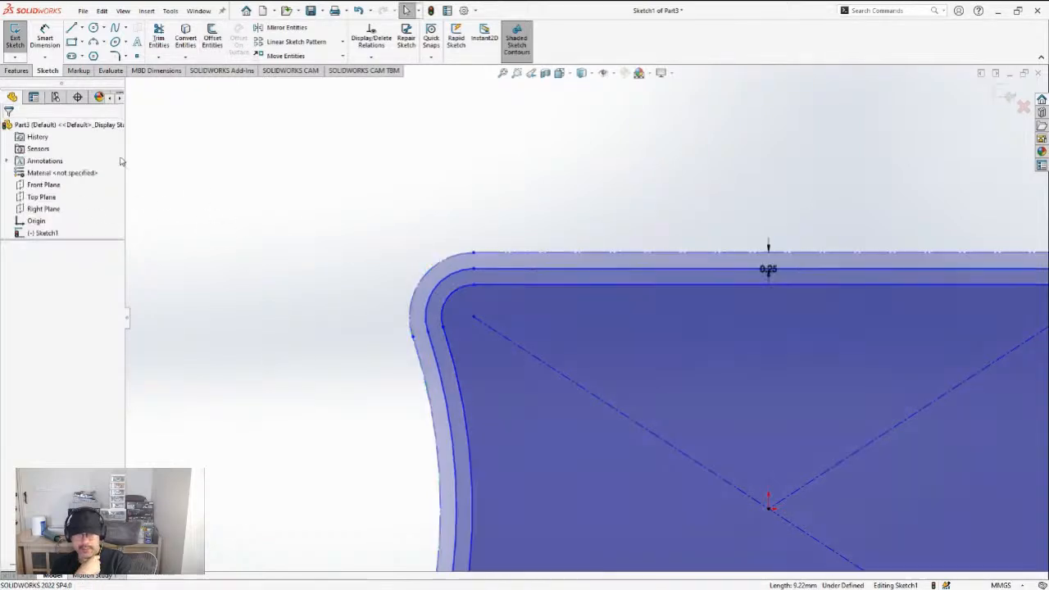
Offset the inner rounded profile chain inward by 1.00 mm, converting the base profile to construction geometry
{"action": "left_click", "coordinate": [504, 285]}
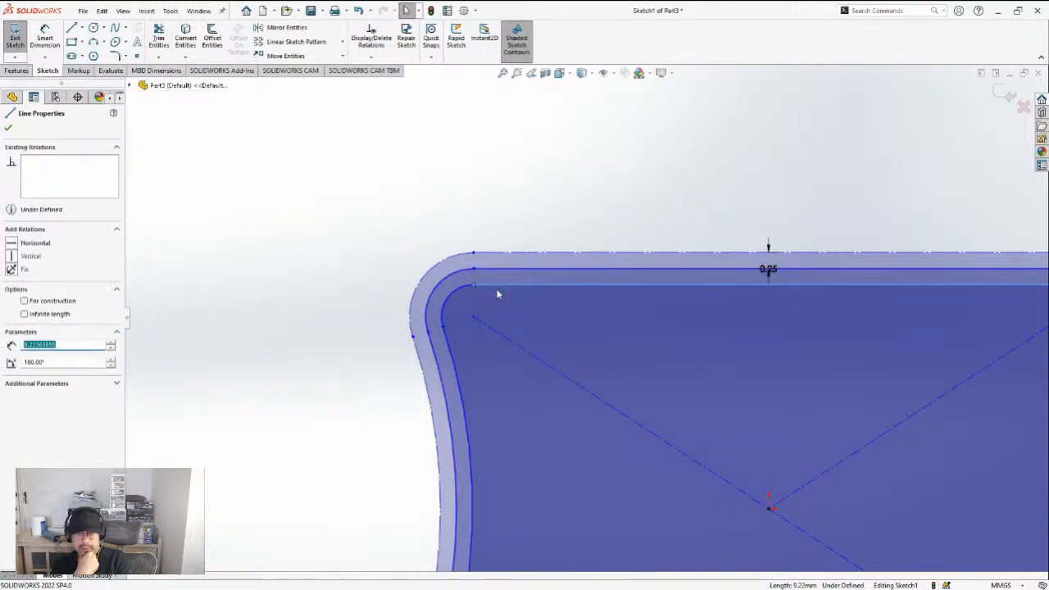
{"action": "left_click", "coordinate": [210, 48]}
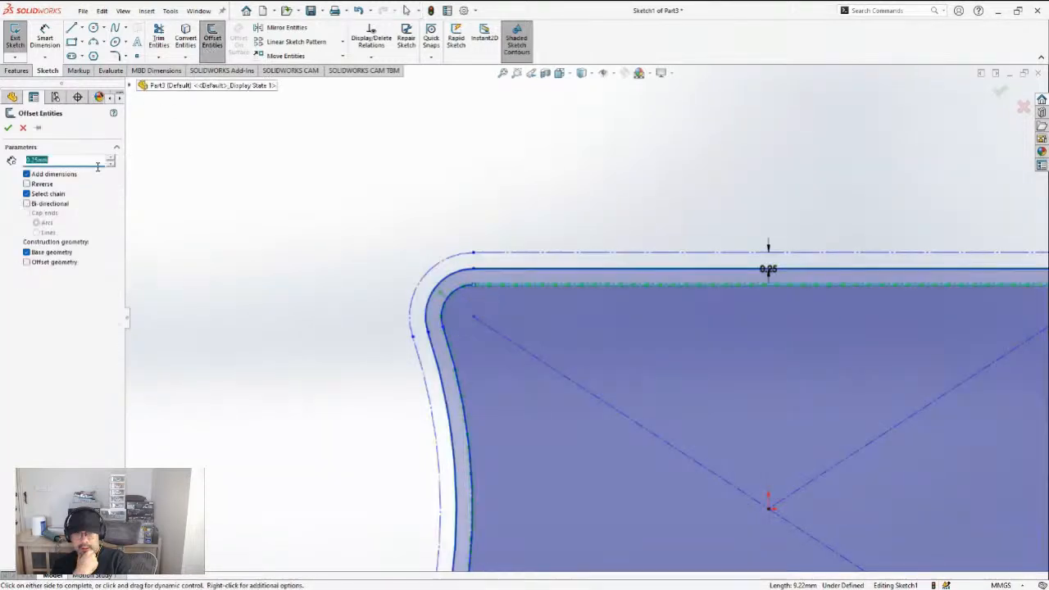
{"action": "left_click", "coordinate": [65, 160]}
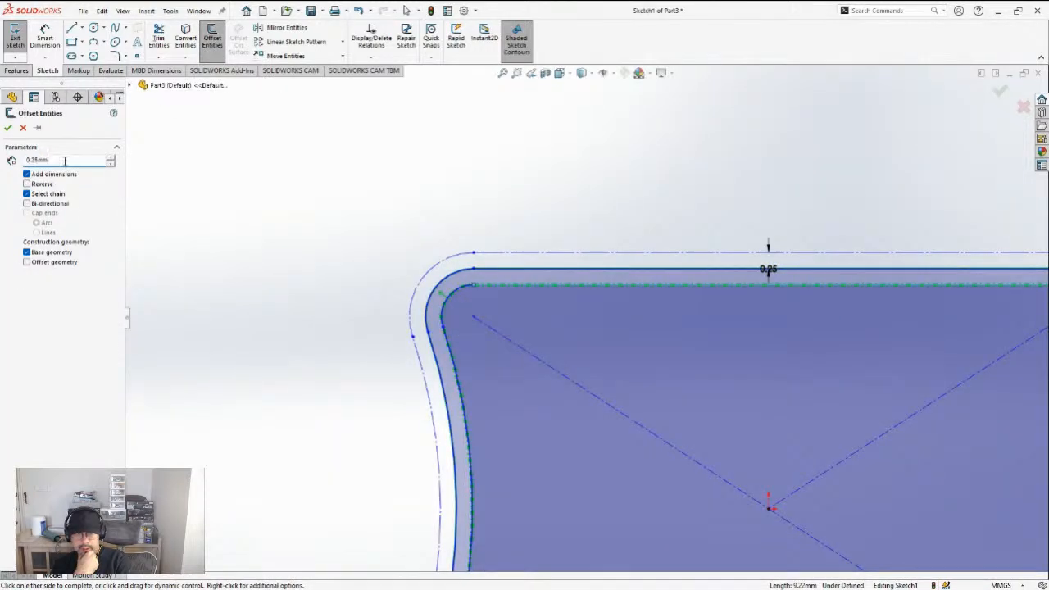
{"action": "type", "text": "-"}
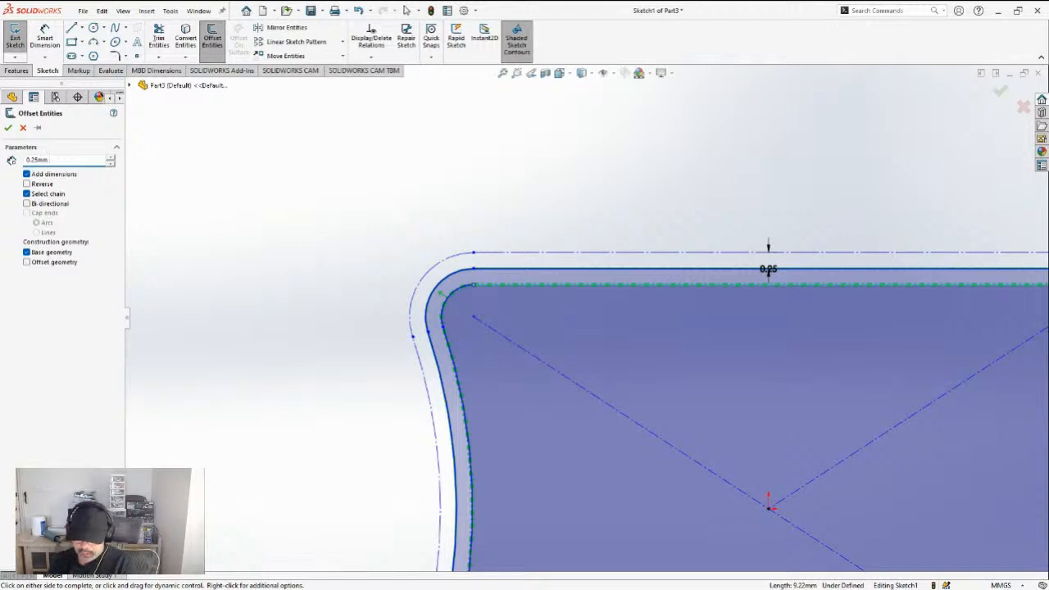
{"action": "type", "text": " 0.75"}
{"action": "key", "text": "Return"}
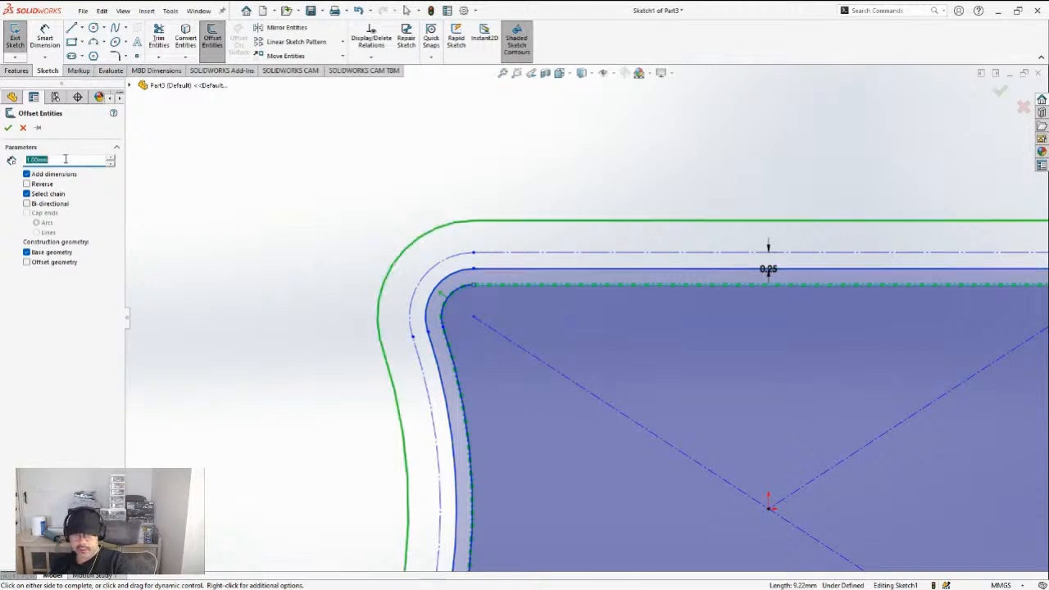
{"action": "left_click", "coordinate": [39, 185]}
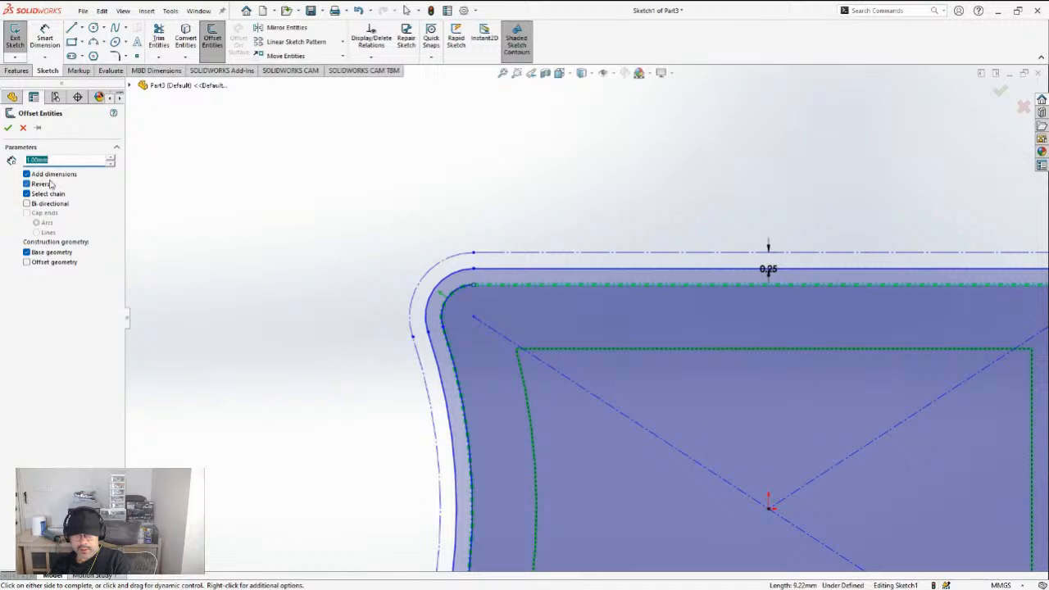
{"action": "left_click", "coordinate": [8, 129]}
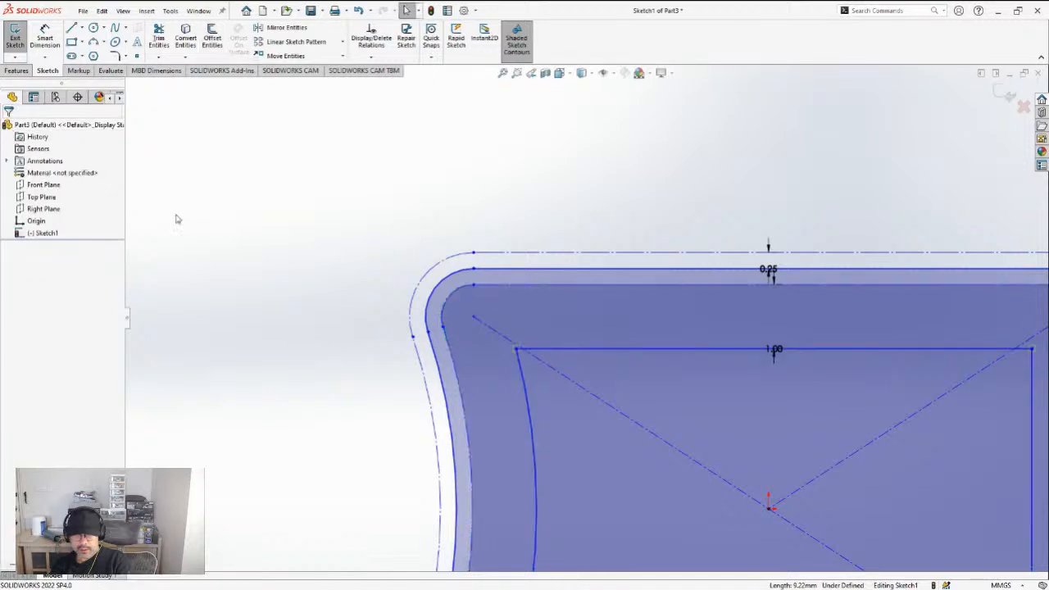
{"action": "scroll", "coordinate": [506, 393], "scroll_direction": "up", "scroll_amount": 5}
{"action": "scroll", "coordinate": [598, 338], "scroll_direction": "down", "scroll_amount": 5}
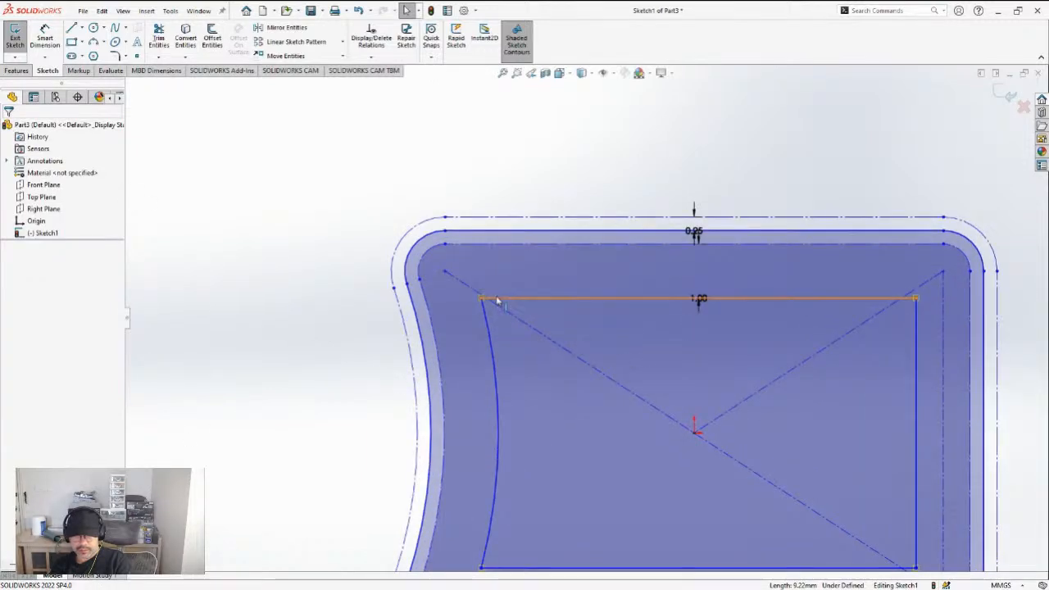
{"action": "scroll", "coordinate": [509, 306], "scroll_direction": "down", "scroll_amount": 2}
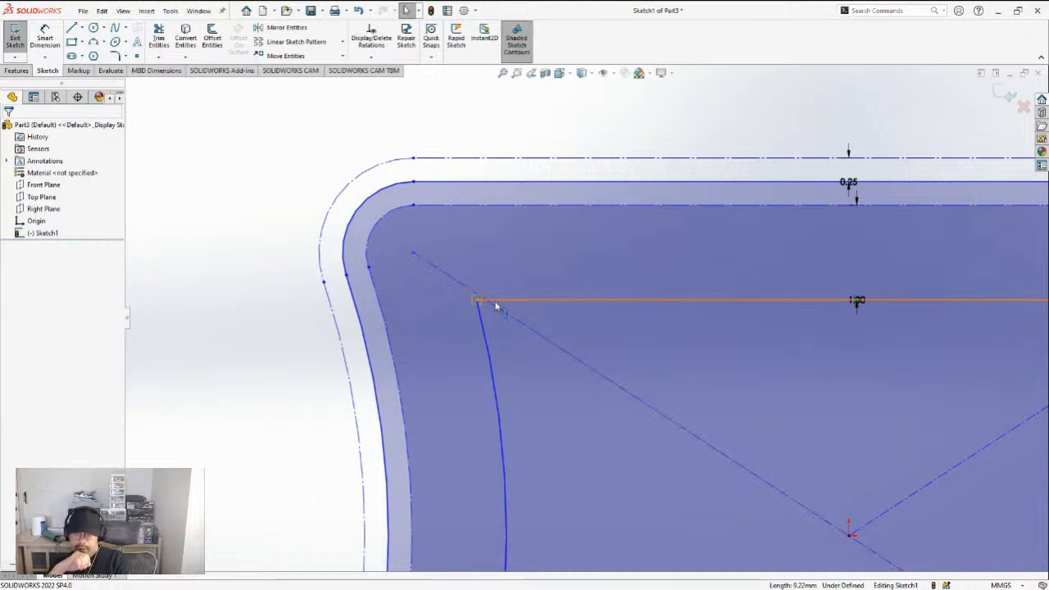
{"action": "left_click", "coordinate": [477, 301]}
{"action": "left_click", "coordinate": [293, 304]}
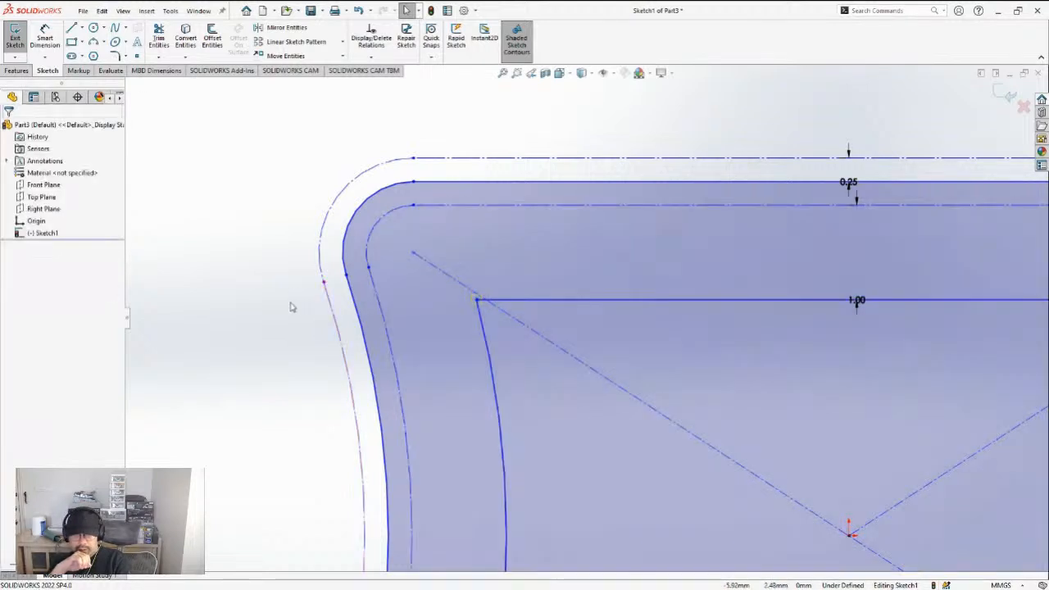
{"action": "scroll", "coordinate": [540, 306], "scroll_direction": "up", "scroll_amount": 3}
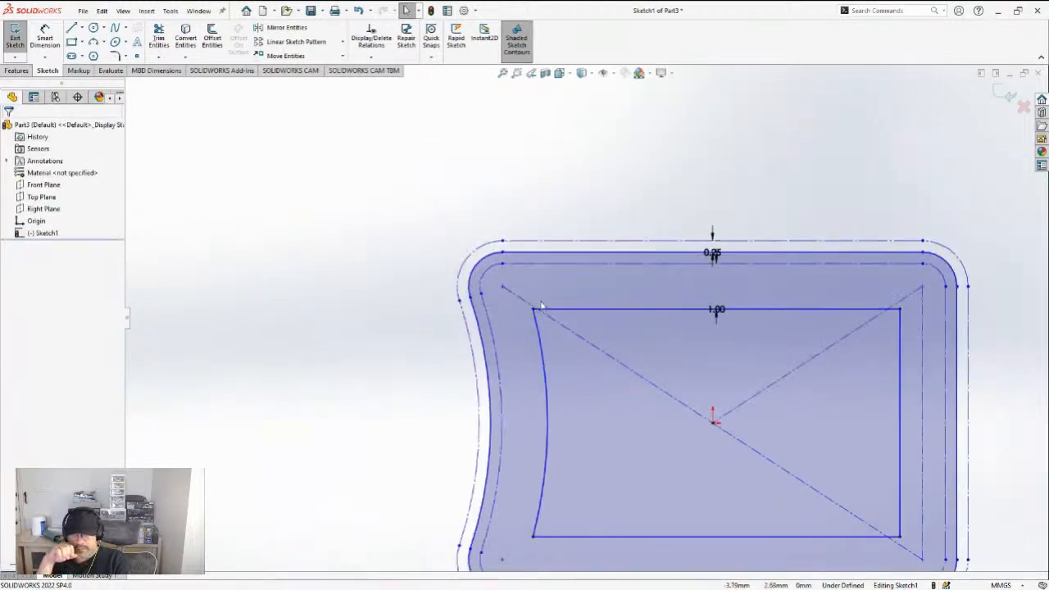
Extrude the region between the outer rounded profile and the inner offset profile as a frame, blind to 1.5 mm
{"action": "left_click", "coordinate": [1006, 94]}
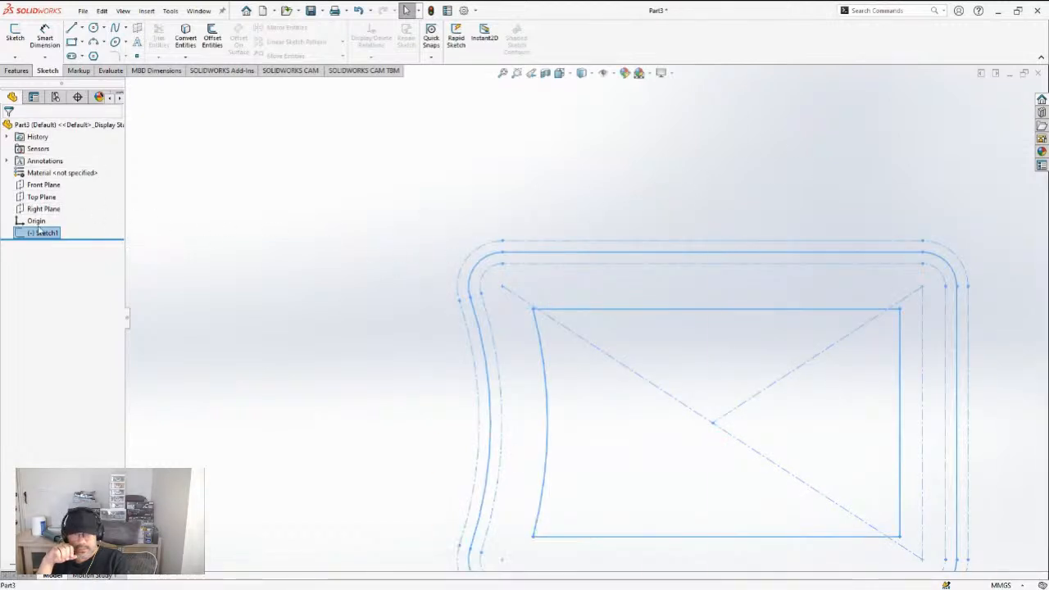
{"action": "left_click", "coordinate": [47, 203]}
{"action": "left_click", "coordinate": [17, 71]}
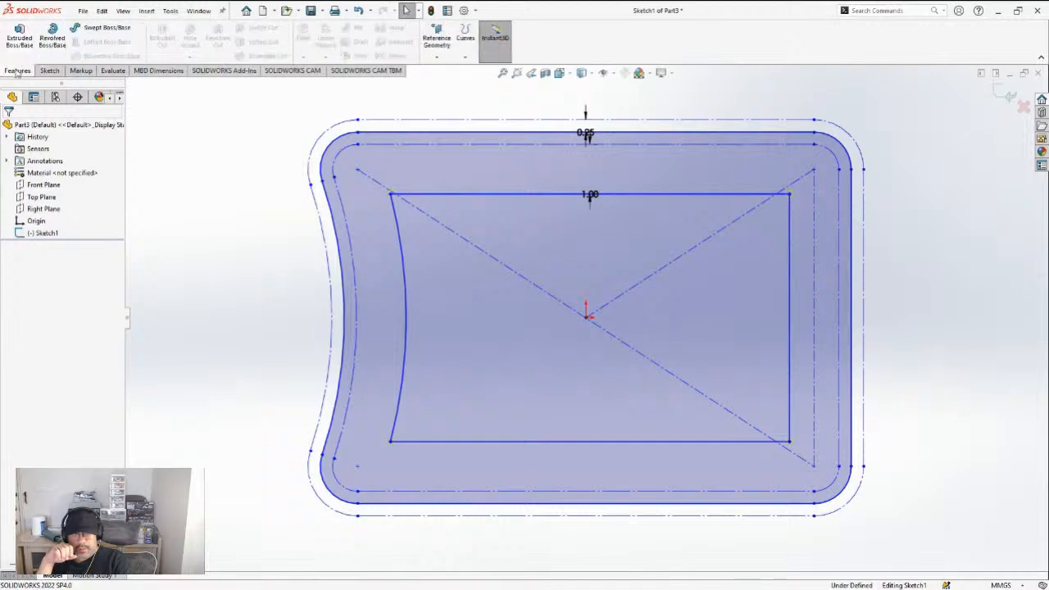
{"action": "left_click", "coordinate": [20, 41]}
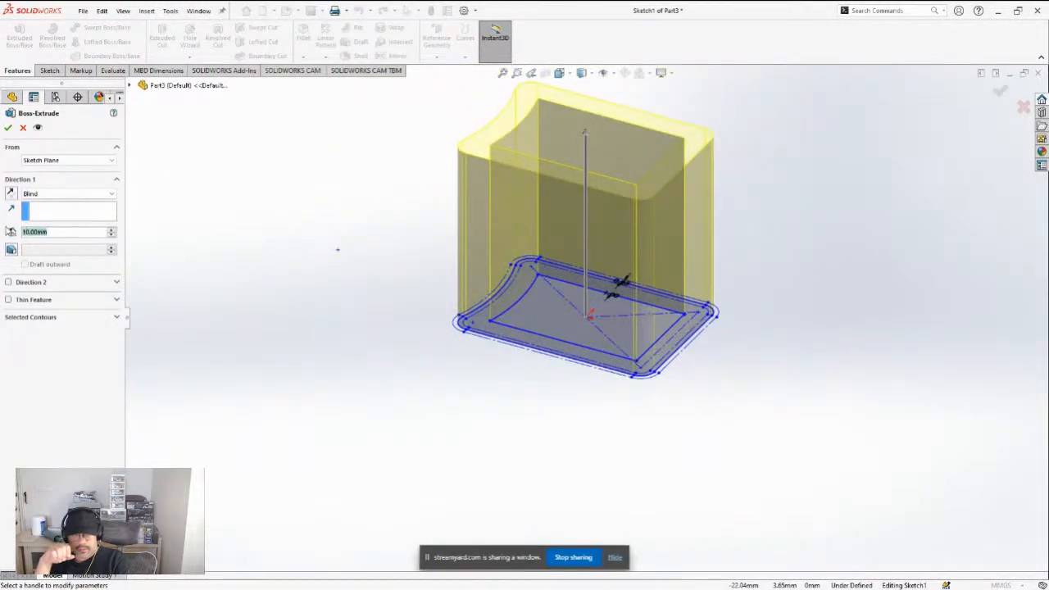
{"action": "type", "text": "1"}
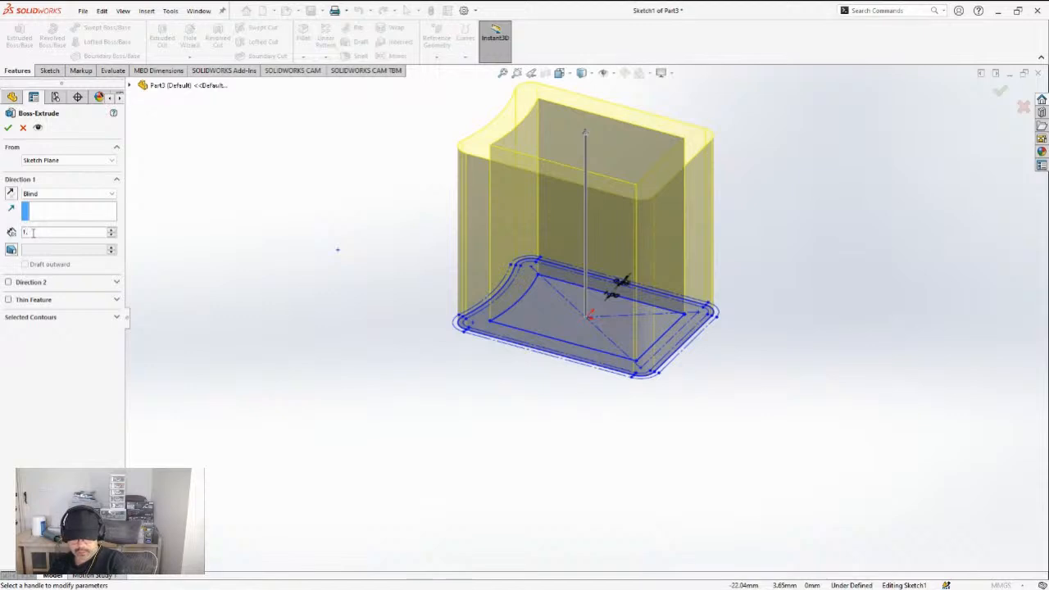
{"action": "type", "text": ".5"}
{"action": "key", "text": "Return"}
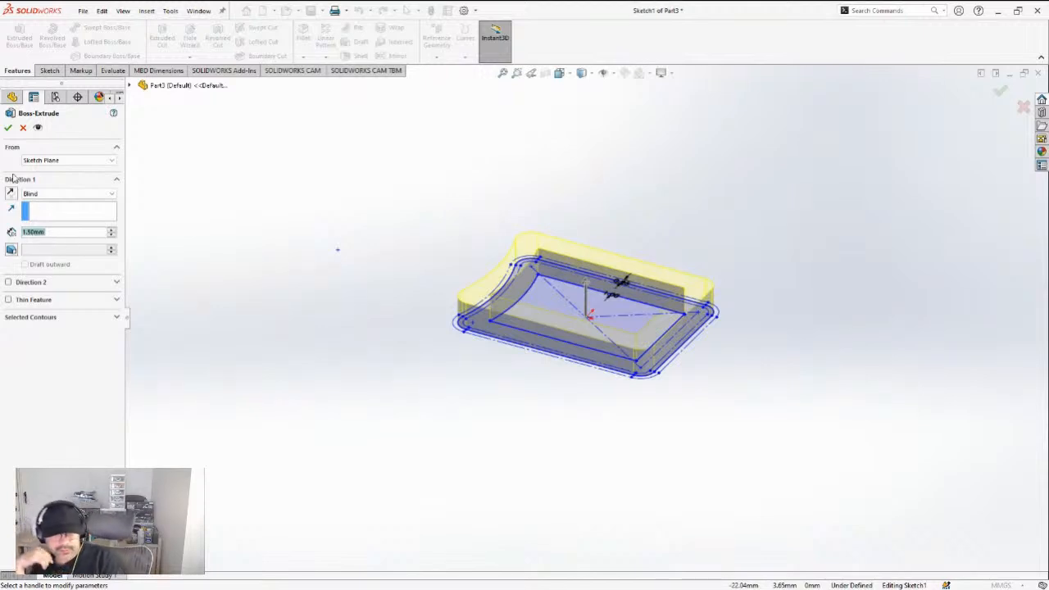
{"action": "left_click", "coordinate": [7, 127]}
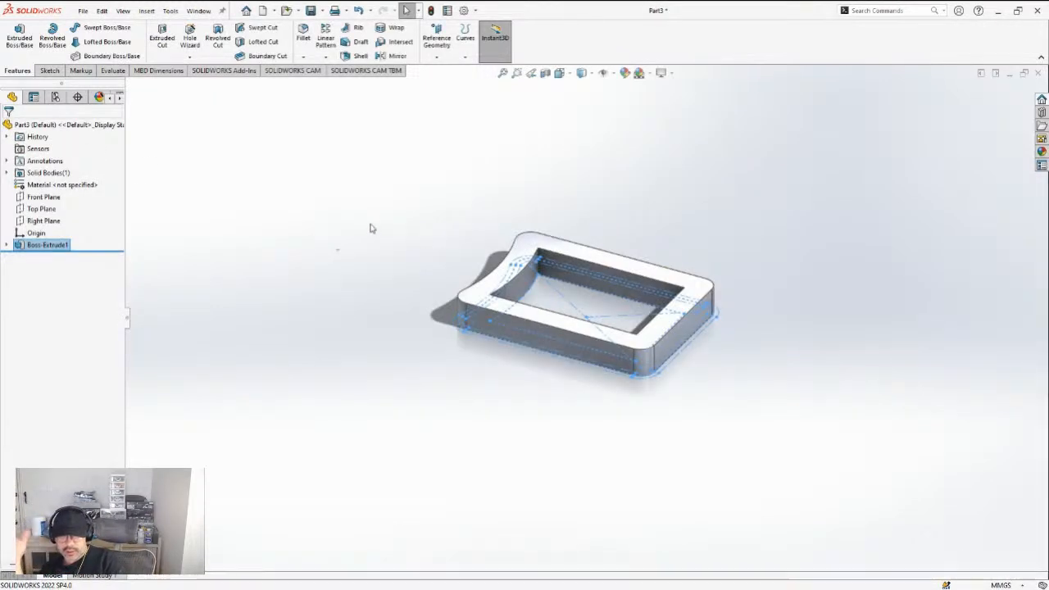
Fillet the four vertical inside corner edges of the frame opening with a symmetric 1 mm radius
{"action": "left_click", "coordinate": [303, 37]}
{"action": "scroll", "coordinate": [527, 250], "scroll_direction": "down", "scroll_amount": 4}
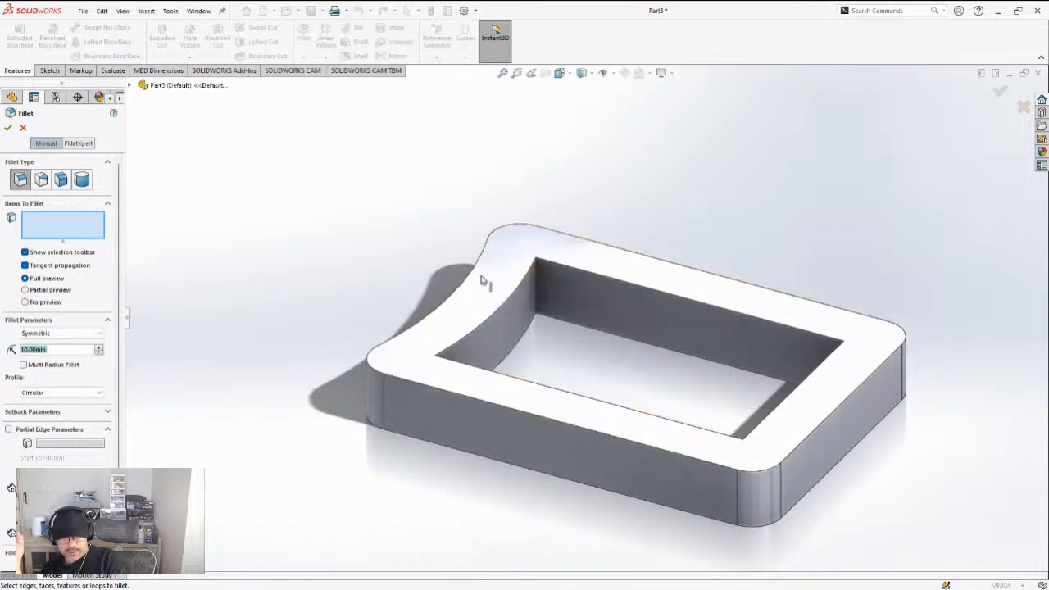
{"action": "left_click", "coordinate": [69, 349]}
{"action": "left_click_drag", "start_coordinate": [69, 349], "coordinate": [25, 345]}
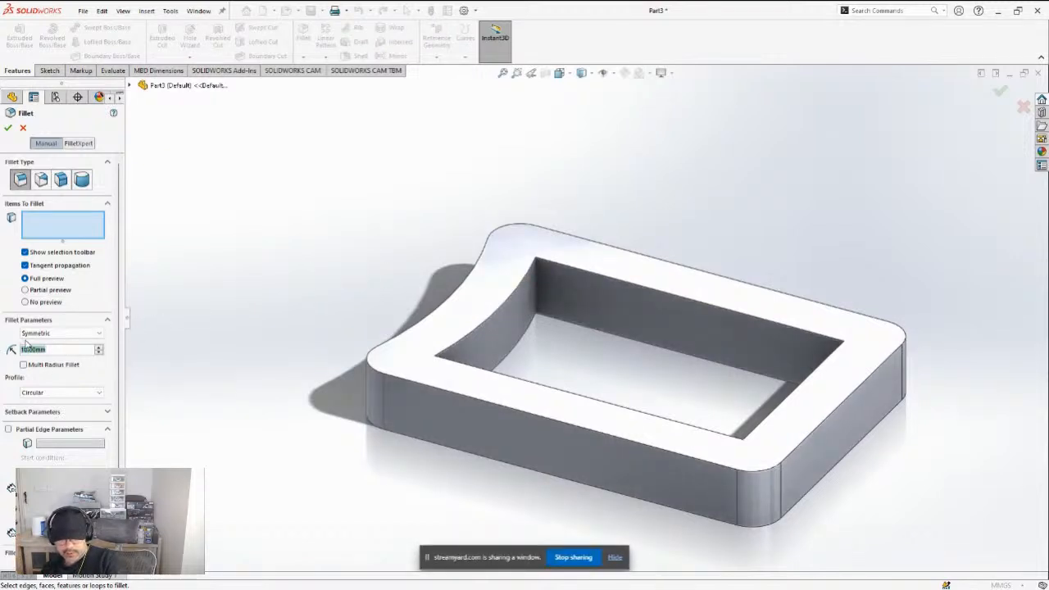
{"action": "type", "text": "1"}
{"action": "key", "text": "Return"}
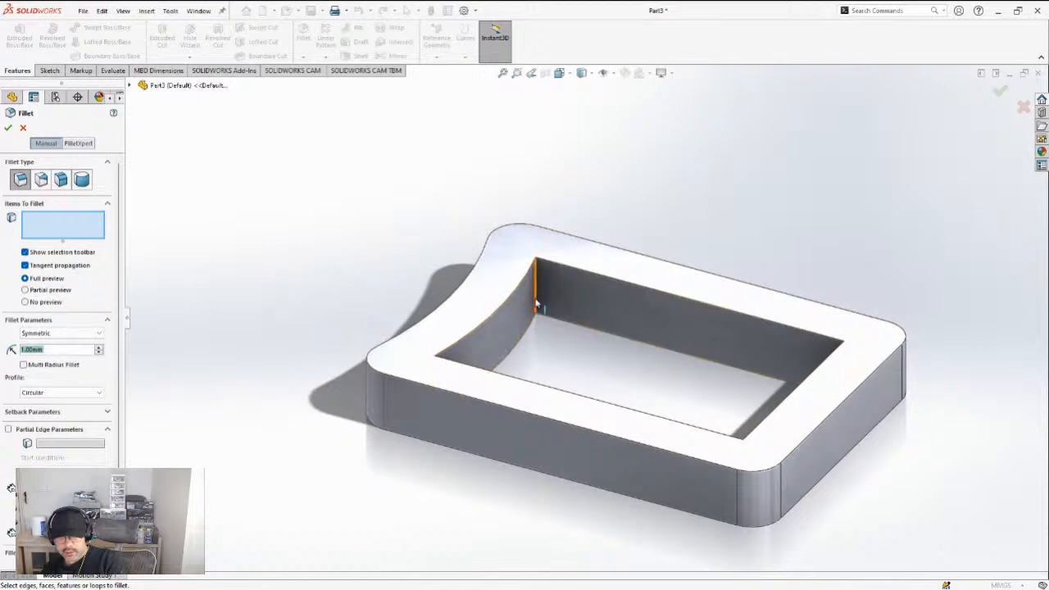
{"action": "left_click", "coordinate": [537, 305]}
{"action": "middle_click_drag", "start_coordinate": [492, 335], "coordinate": [483, 373]}
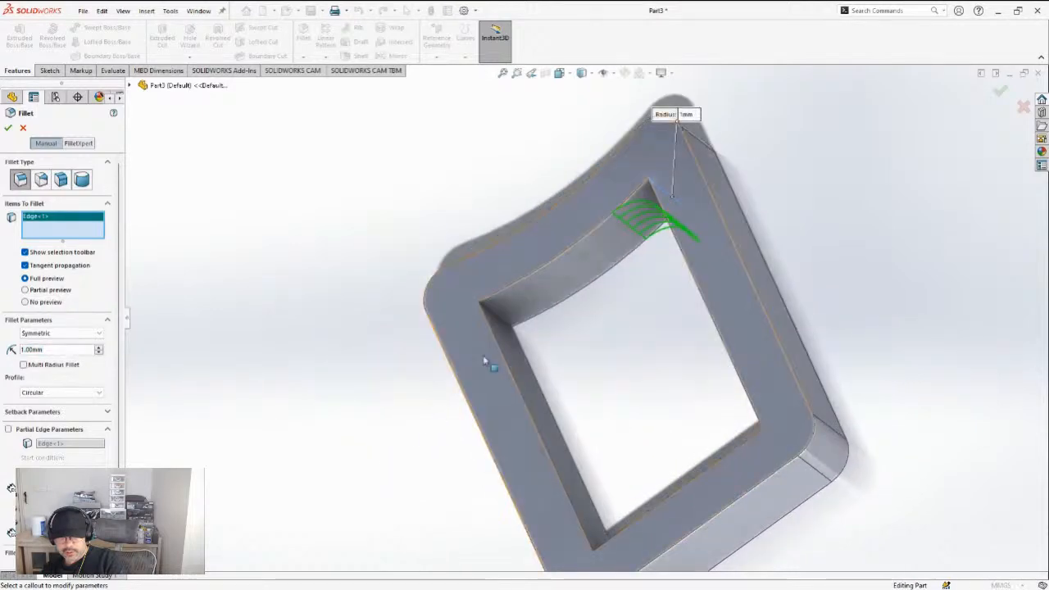
{"action": "left_click", "coordinate": [492, 304]}
{"action": "middle_click_drag", "start_coordinate": [492, 305], "coordinate": [680, 478]}
{"action": "left_click", "coordinate": [751, 357]}
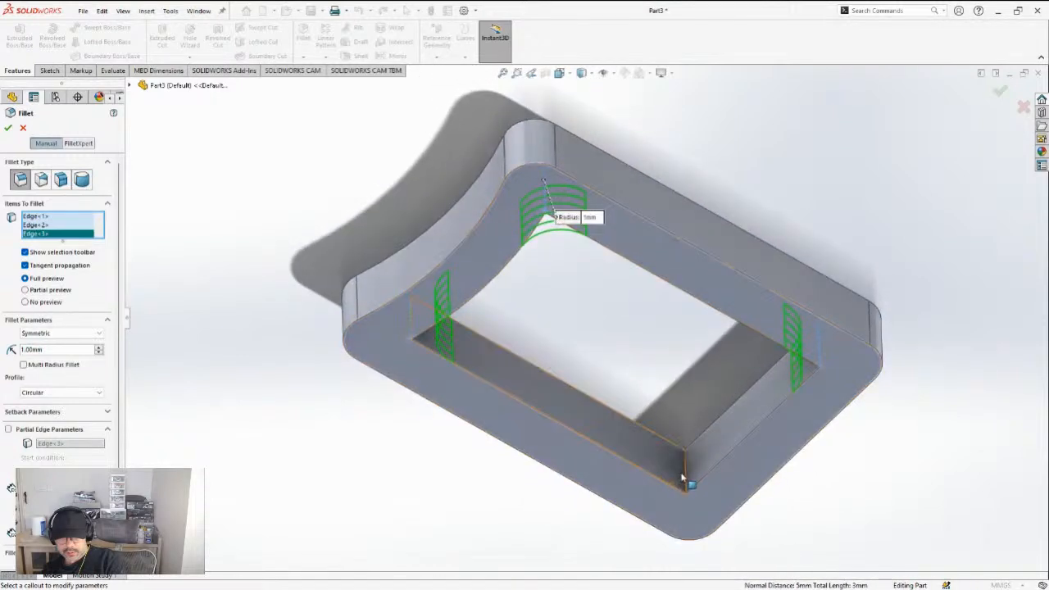
{"action": "left_click", "coordinate": [681, 478]}
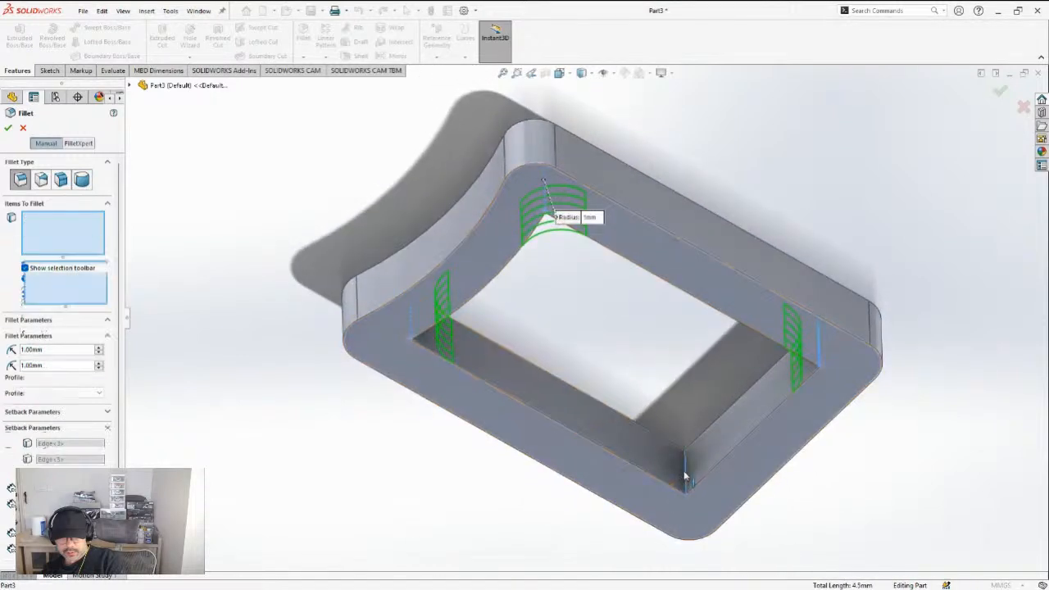
{"action": "left_click", "coordinate": [7, 129]}
Start a sketch on the frame's flat face and offset the face's outer boundary outward by 1 mm
{"action": "middle_click_drag", "start_coordinate": [328, 213], "coordinate": [484, 185]}
{"action": "left_click", "coordinate": [482, 176]}
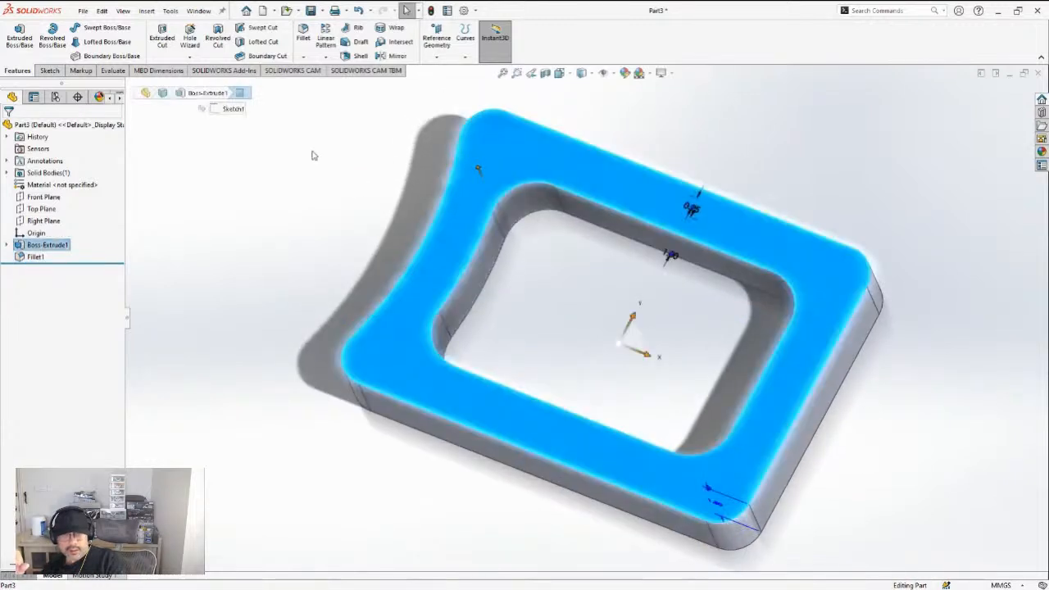
{"action": "left_click", "coordinate": [49, 70]}
{"action": "left_click", "coordinate": [14, 37]}
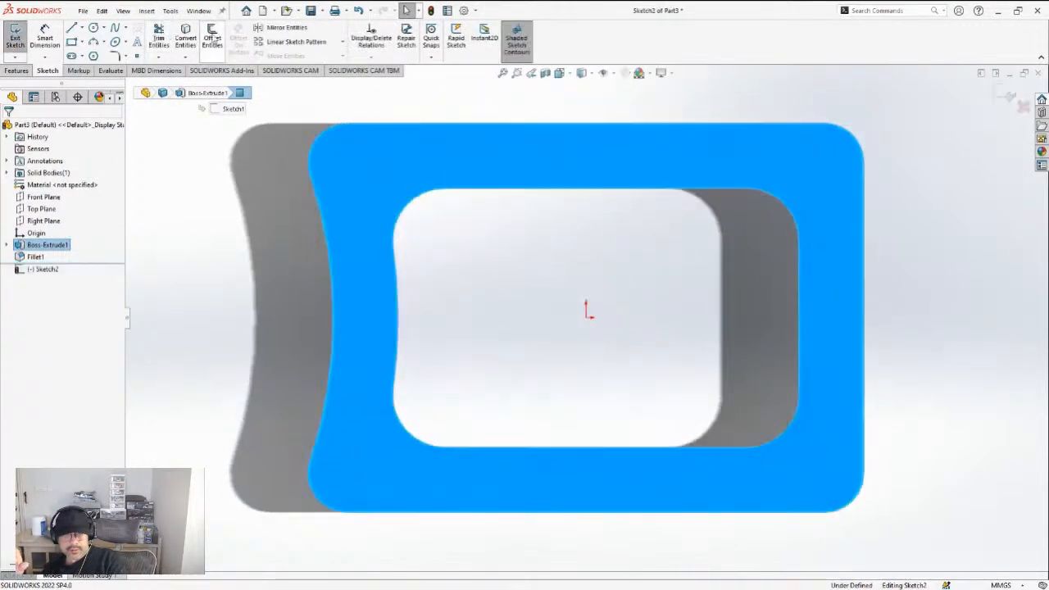
{"action": "left_click", "coordinate": [211, 37]}
{"action": "left_click", "coordinate": [57, 160]}
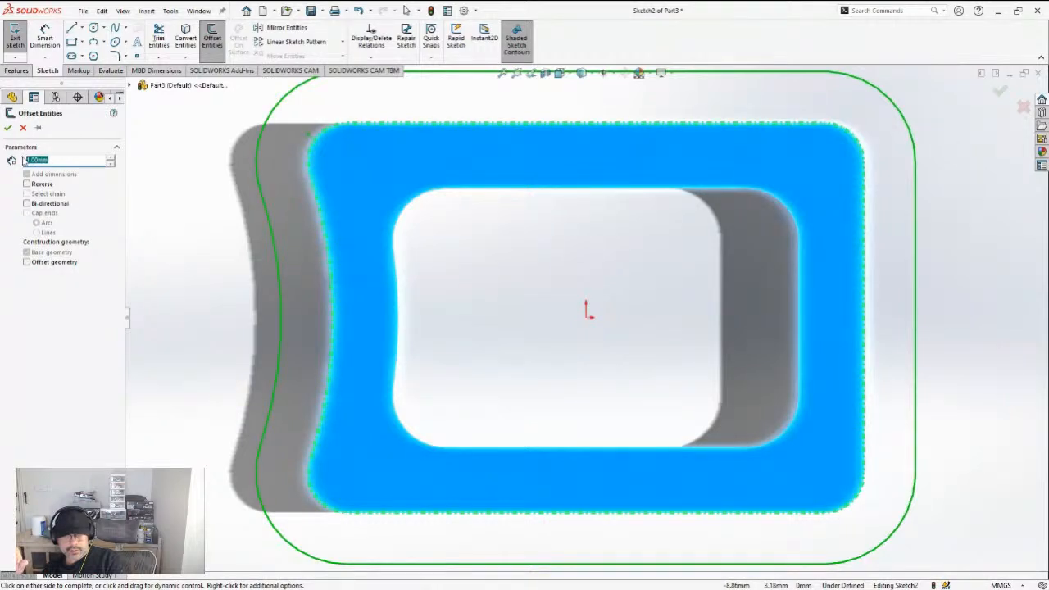
{"action": "left_click", "coordinate": [8, 129]}
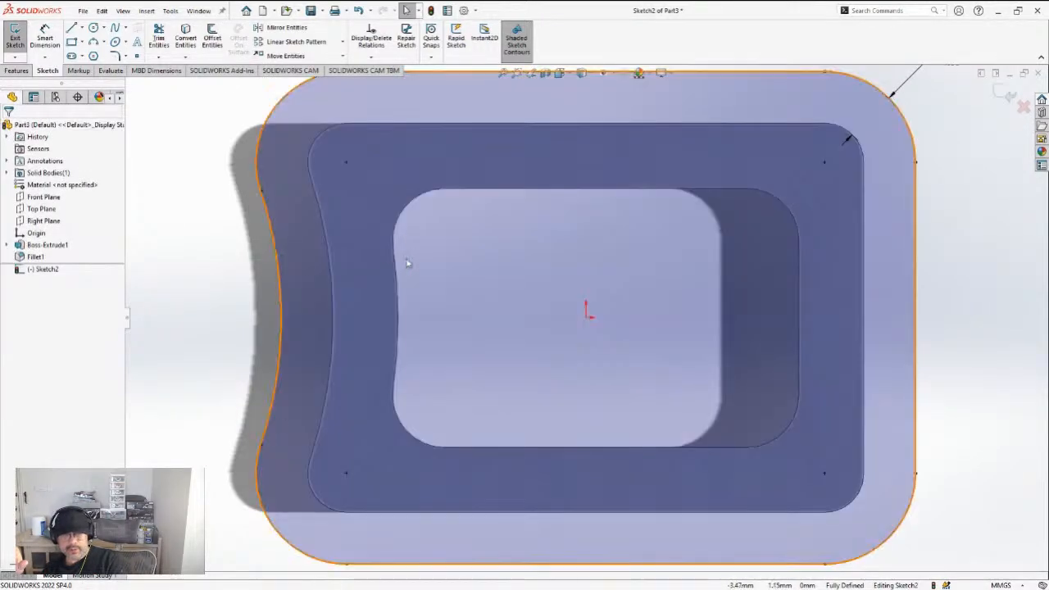
{"action": "key", "text": "f"}
Offset the whole new outer chain back inward by 1 mm, converting the base profile to construction geometry
{"action": "left_click", "coordinate": [211, 37]}
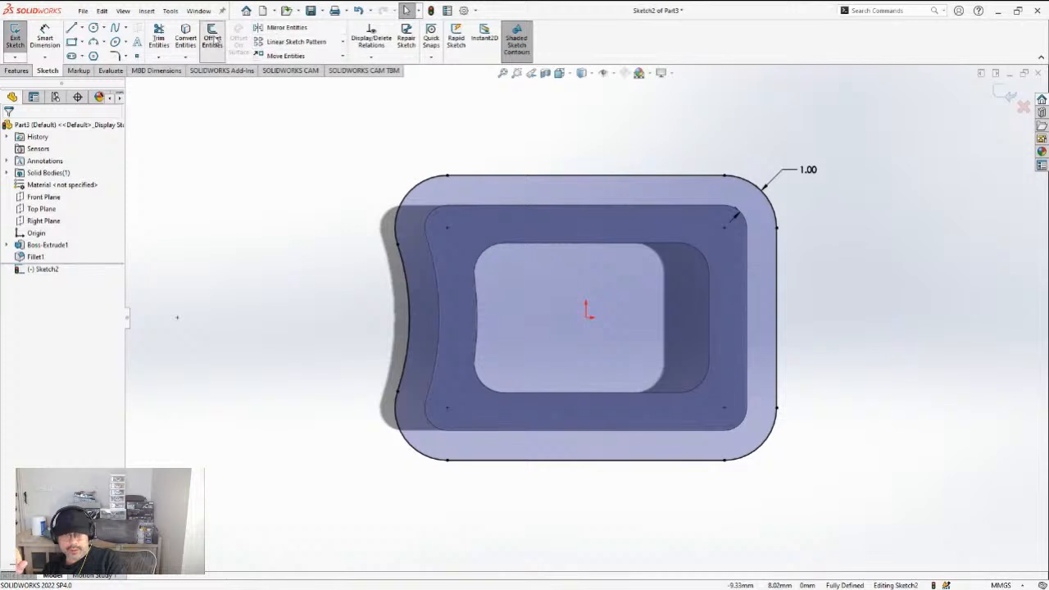
{"action": "left_click", "coordinate": [409, 191]}
{"action": "left_click", "coordinate": [36, 196]}
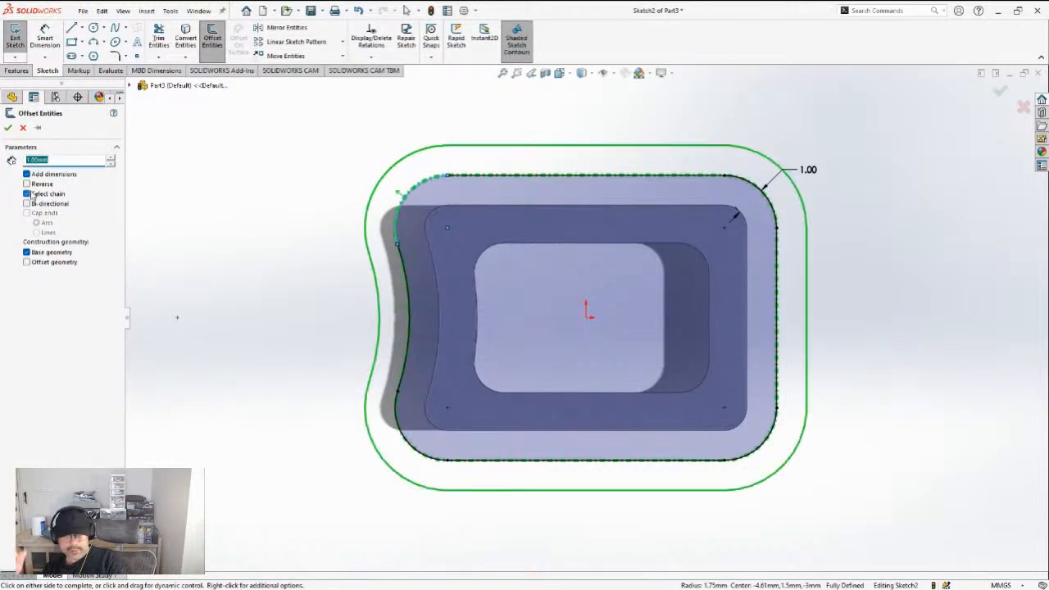
{"action": "left_click", "coordinate": [27, 185]}
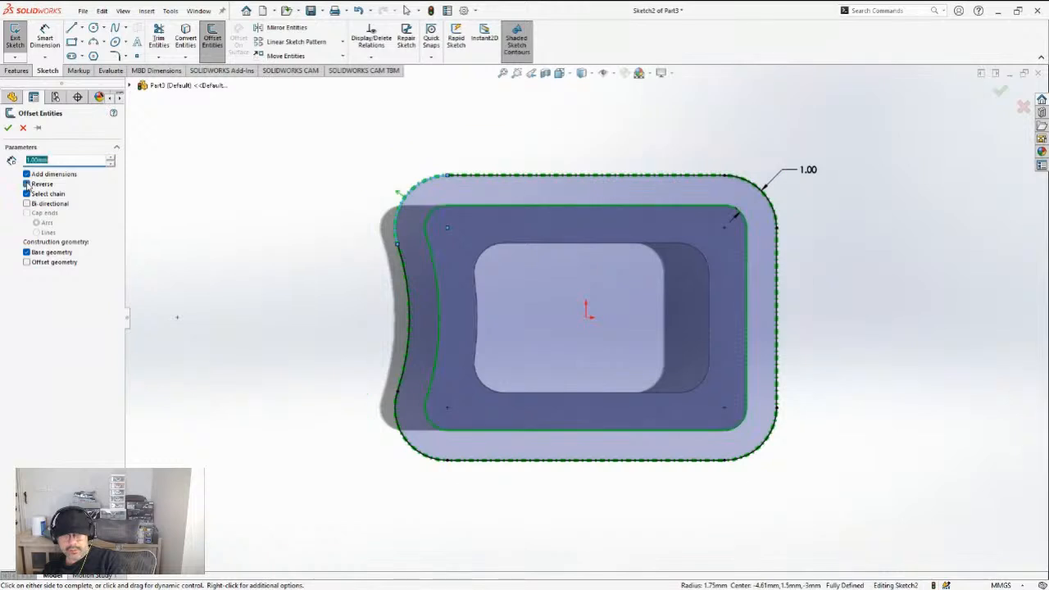
{"action": "left_click", "coordinate": [8, 129]}
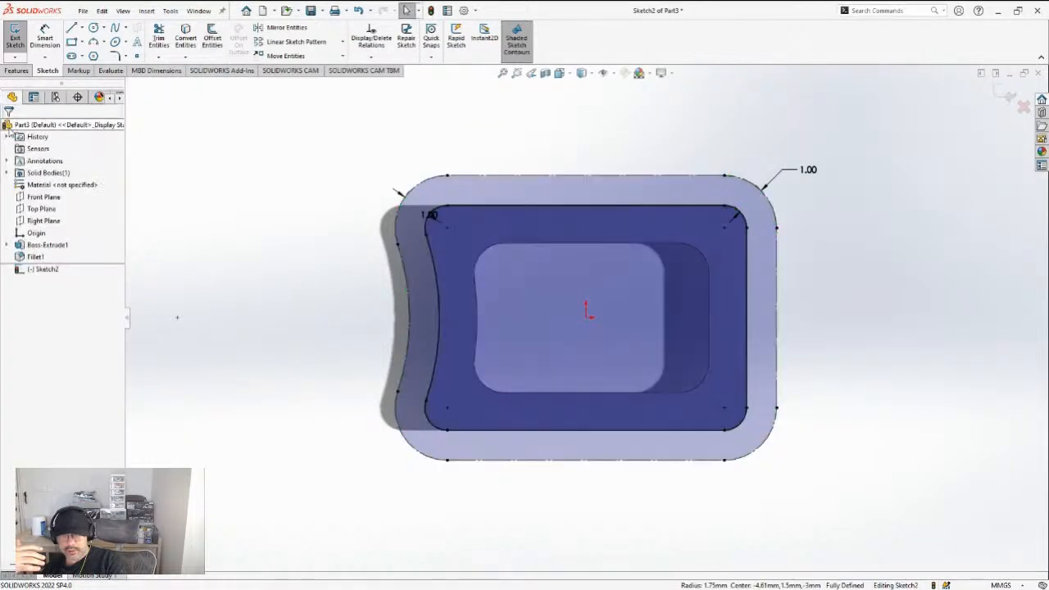
Set up a merged boss extrusion of the inward-offset profile with a blind depth of 1.5 mm in the first direction
{"action": "left_click", "coordinate": [12, 72]}
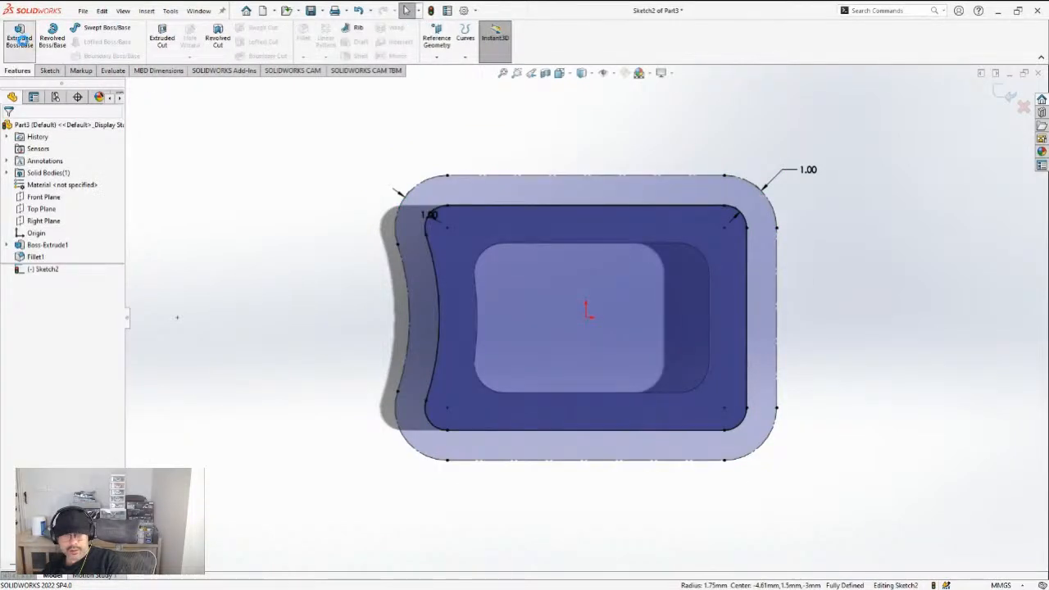
{"action": "left_click", "coordinate": [19, 37]}
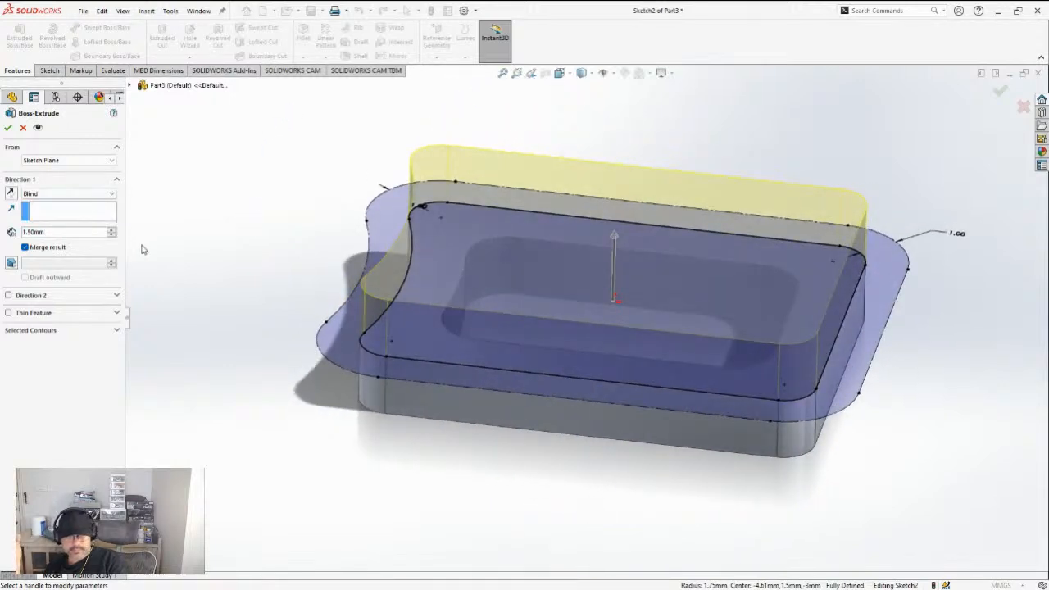
{"action": "left_click_drag", "start_coordinate": [73, 232], "coordinate": [56, 232]}
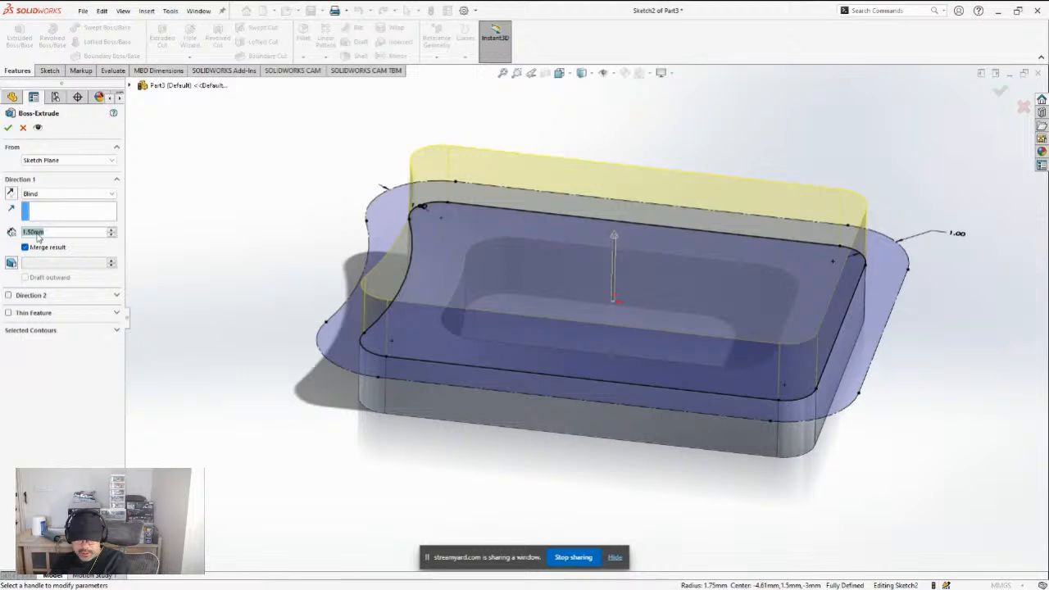
{"action": "type", "text": "1"}
{"action": "key", "text": "Return"}
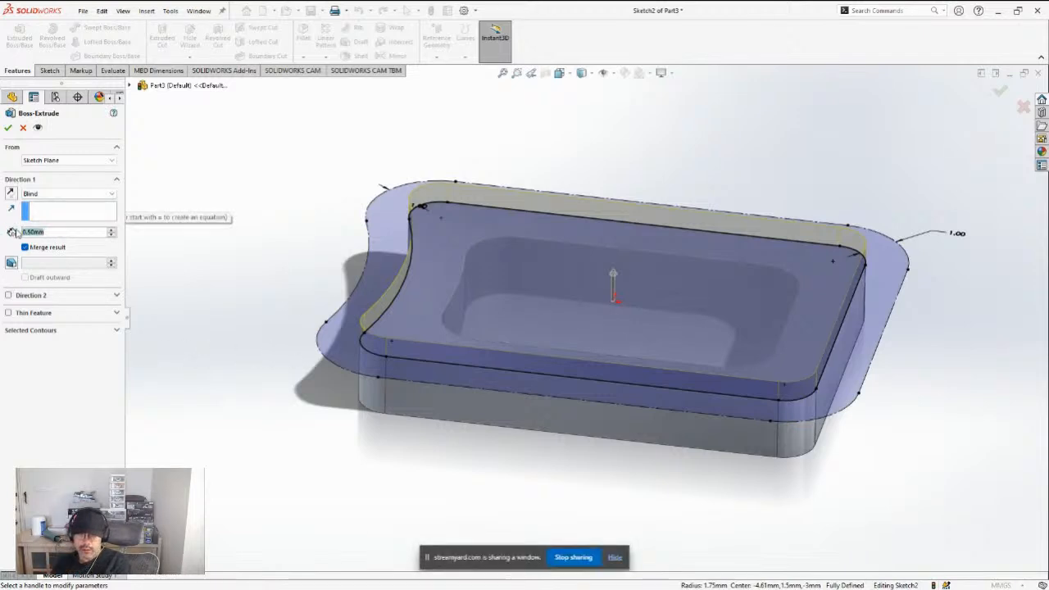
{"action": "type", "text": "1.5"}
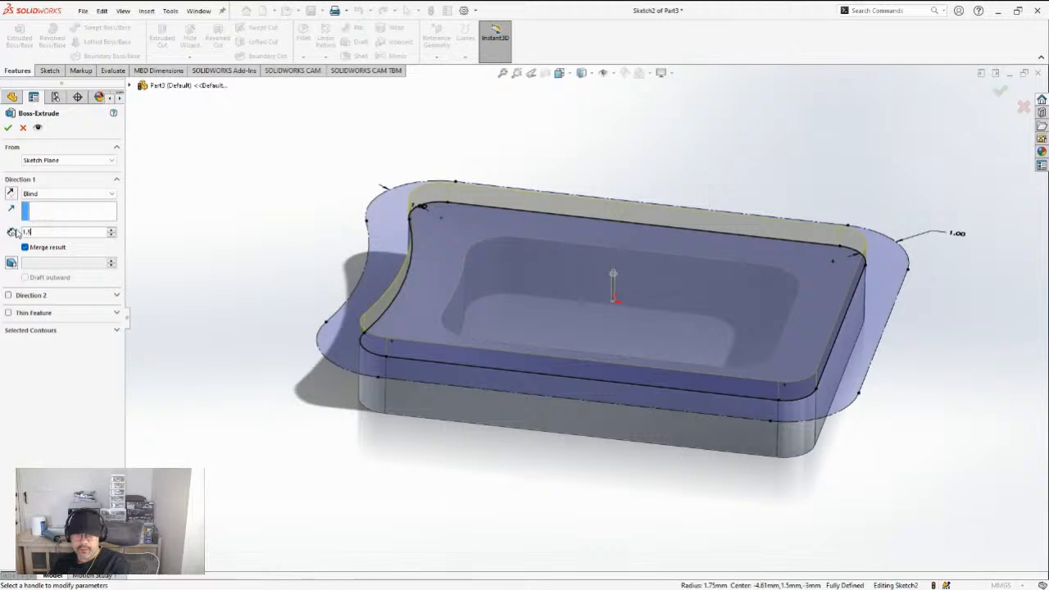
{"action": "key", "text": "Return"}
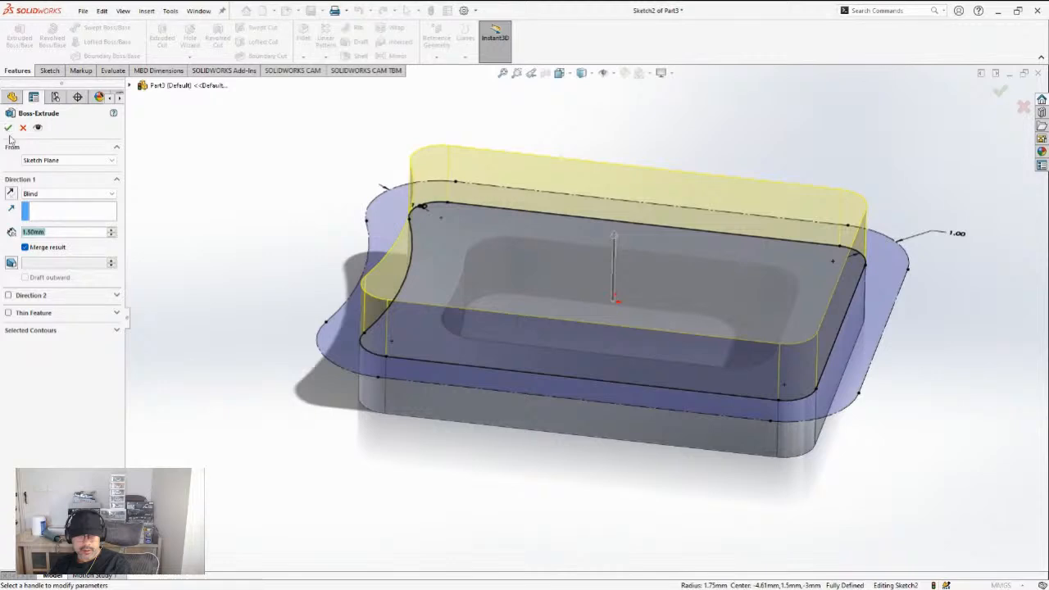
Add a blind second direction of 0.5 mm to the extrusion and create it
{"action": "left_click", "coordinate": [8, 295]}
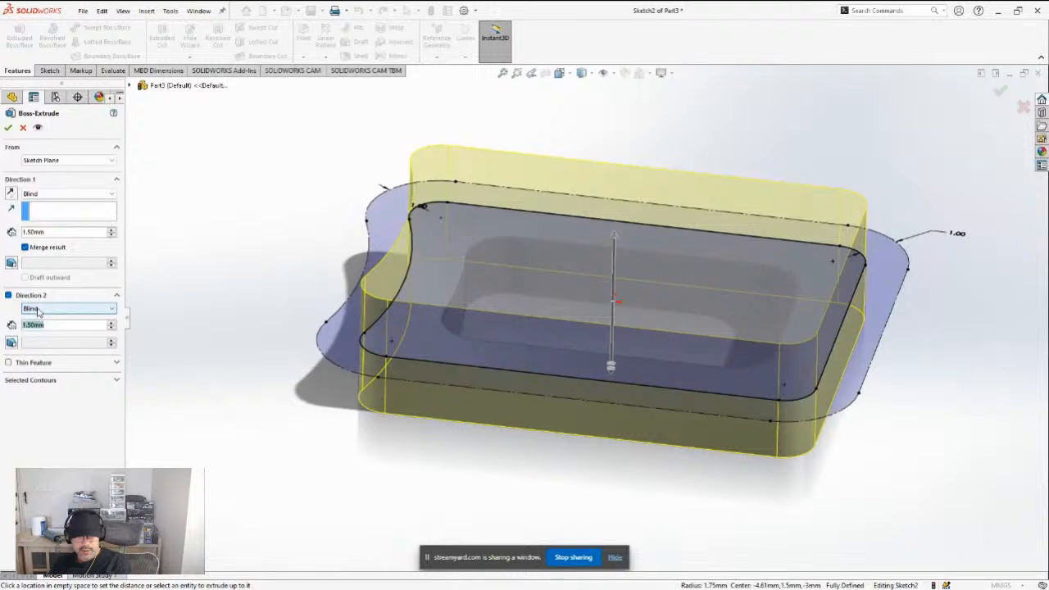
{"action": "left_click", "coordinate": [39, 311]}
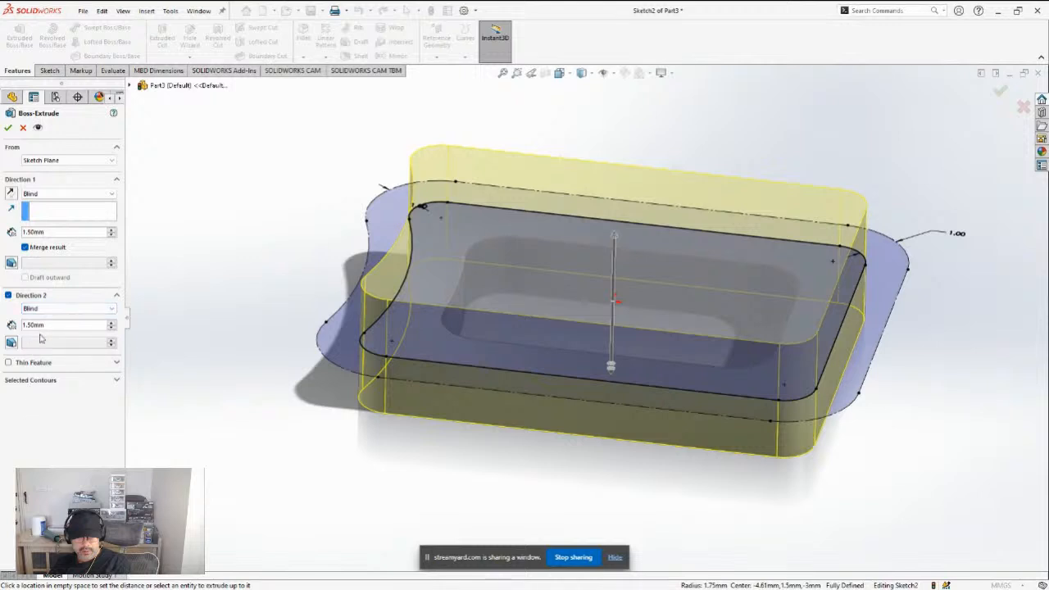
{"action": "left_click", "coordinate": [45, 324]}
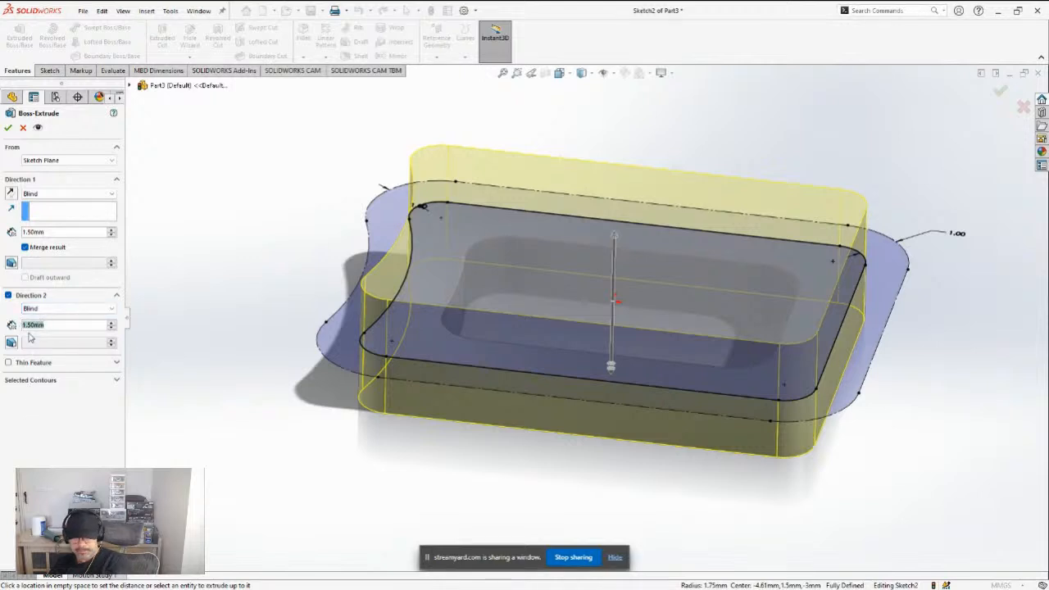
{"action": "type", "text": "0.5"}
{"action": "key", "text": "Return"}
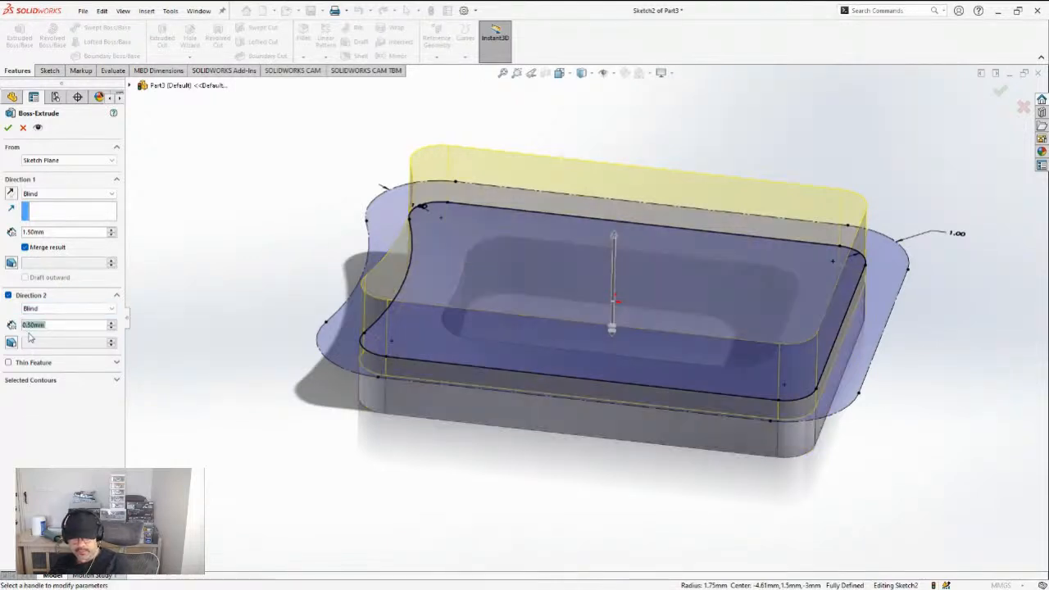
{"action": "left_click", "coordinate": [8, 128]}
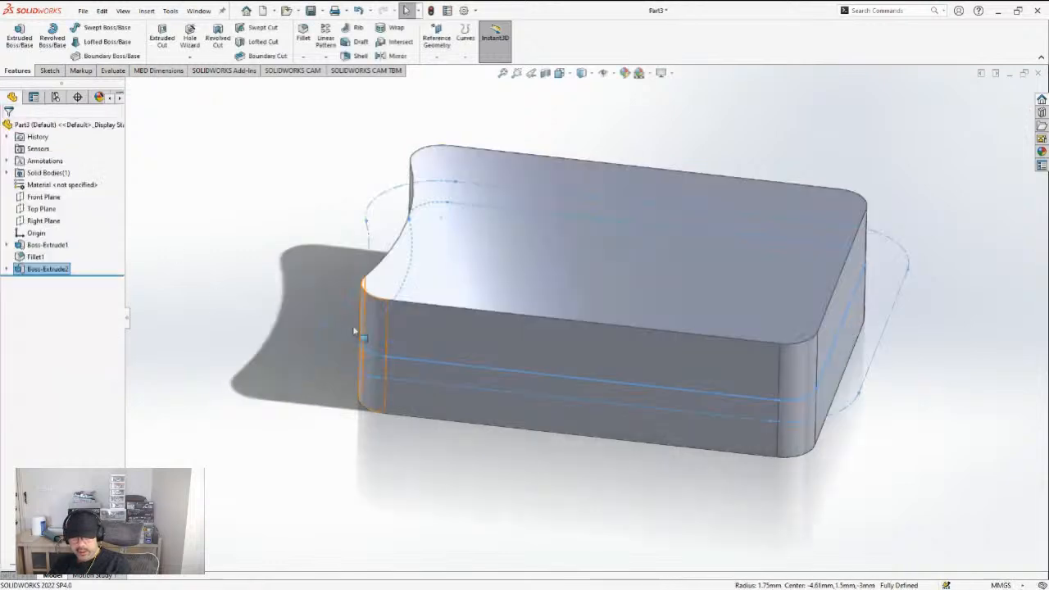
Fillet the edges of the recess's inner floor face on the underside with a 1 mm radius
{"action": "middle_click_drag", "start_coordinate": [293, 354], "coordinate": [286, 202]}
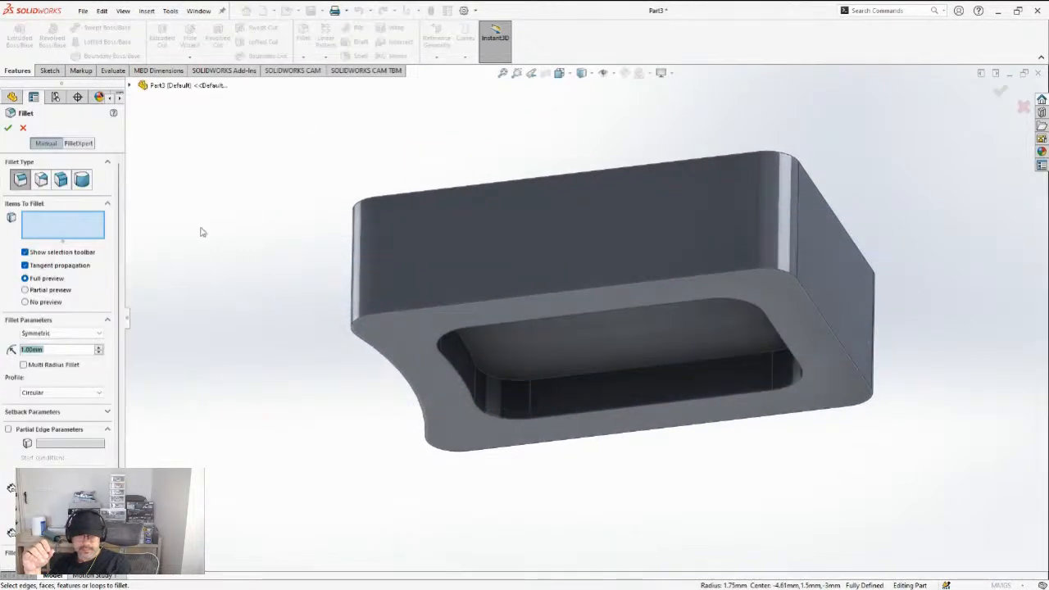
{"action": "left_click", "coordinate": [498, 370]}
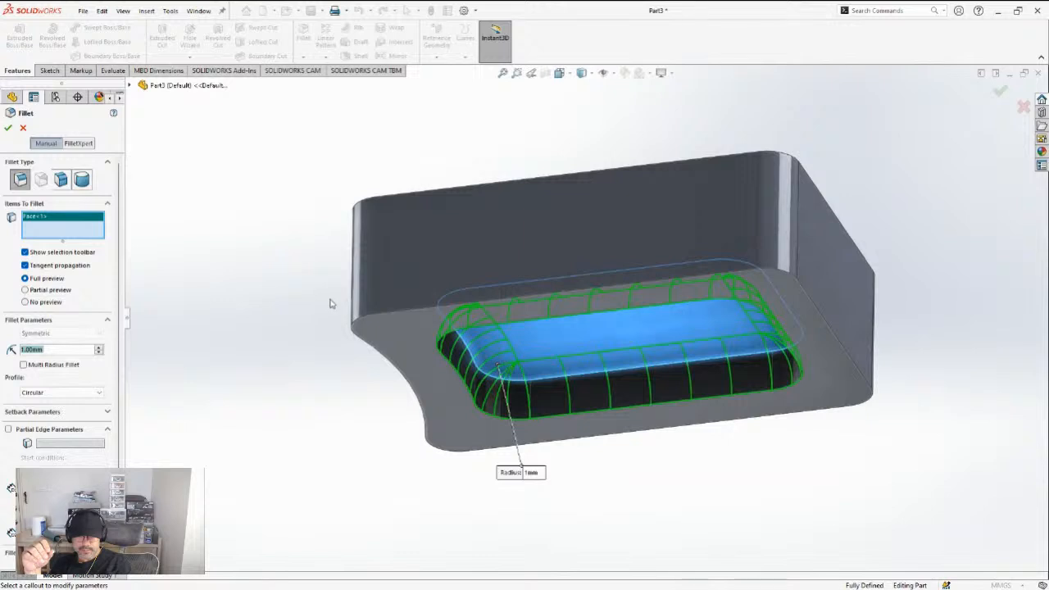
{"action": "middle_click_drag", "start_coordinate": [503, 369], "coordinate": [292, 237]}
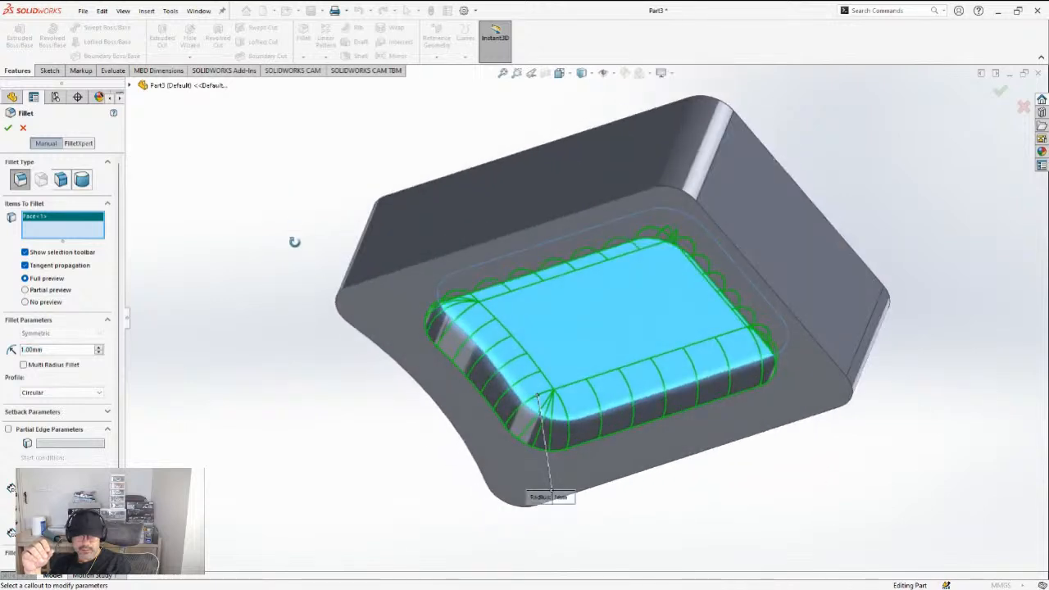
{"action": "left_click", "coordinate": [8, 128]}
Start a sketch on the solid top's flat outer face and offset the face boundary outward by 1 mm
{"action": "middle_click_drag", "start_coordinate": [377, 213], "coordinate": [393, 422]}
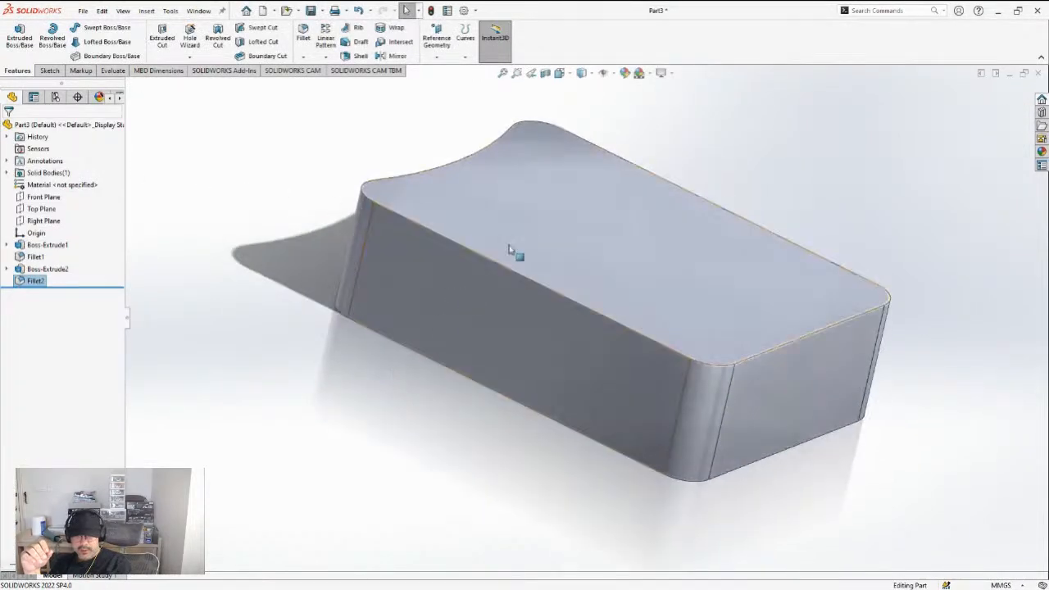
{"action": "left_click", "coordinate": [429, 236]}
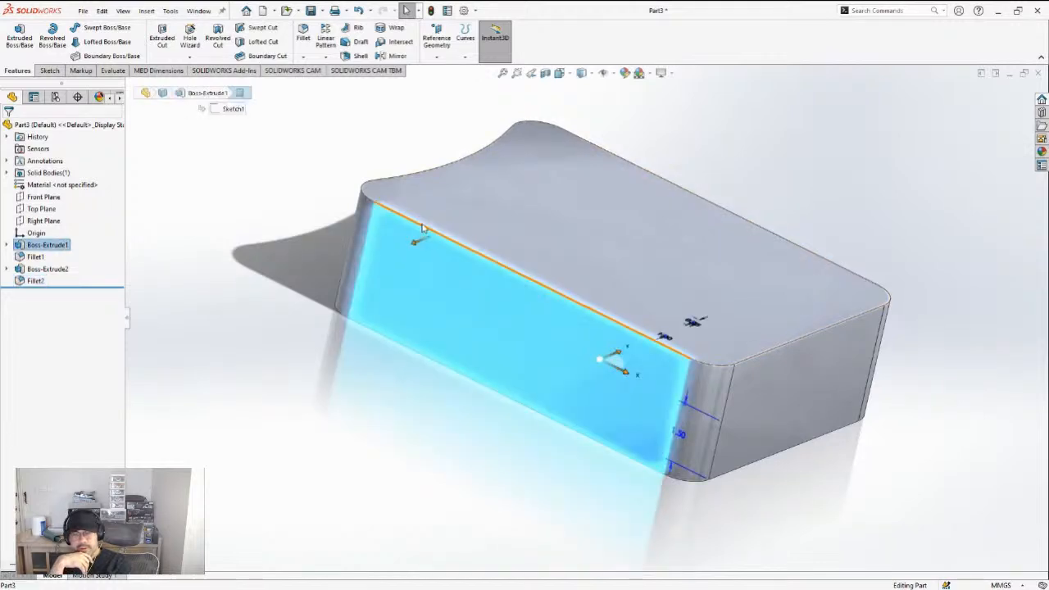
{"action": "left_click", "coordinate": [426, 222]}
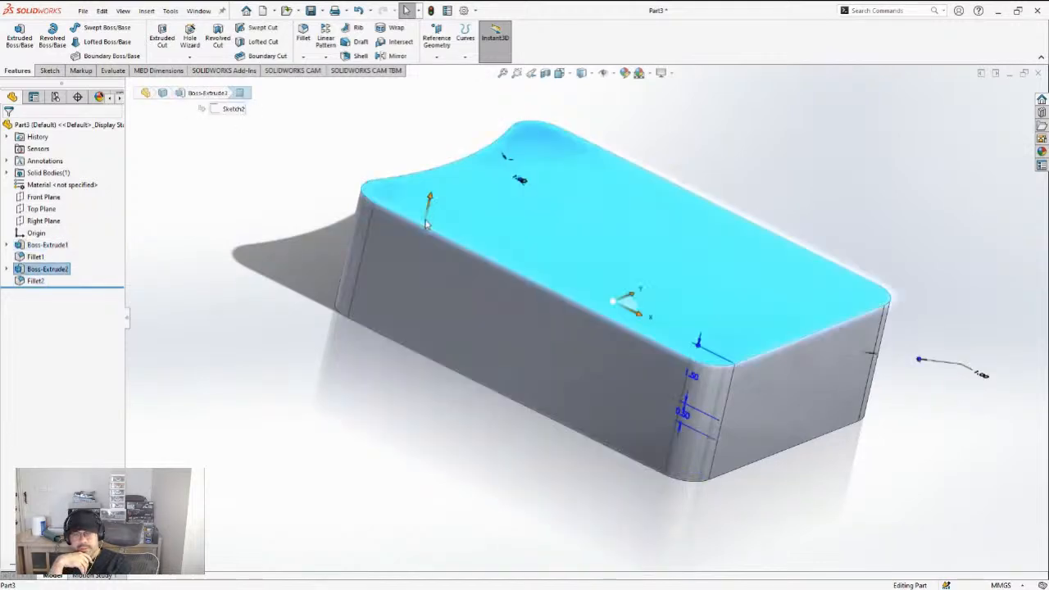
{"action": "left_click", "coordinate": [49, 71]}
{"action": "left_click", "coordinate": [20, 39]}
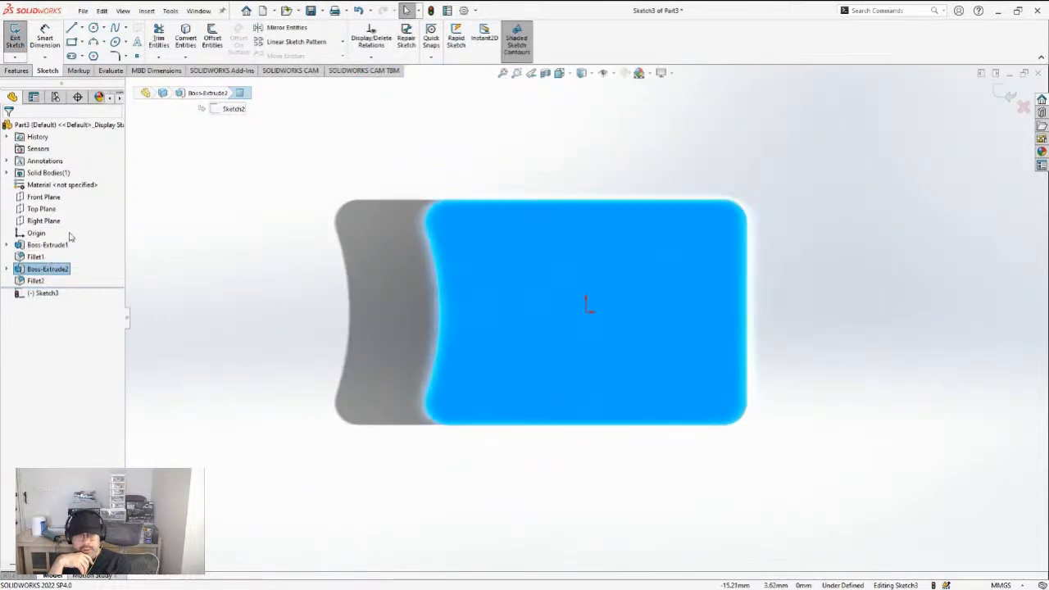
{"action": "mouse_move", "coordinate": [45, 293]}
{"action": "left_mouse_down"}
{"action": "mouse_move", "coordinate": [31, 285]}
{"action": "mouse_move", "coordinate": [35, 295]}
{"action": "left_mouse_up"}
{"action": "left_click", "coordinate": [212, 38]}
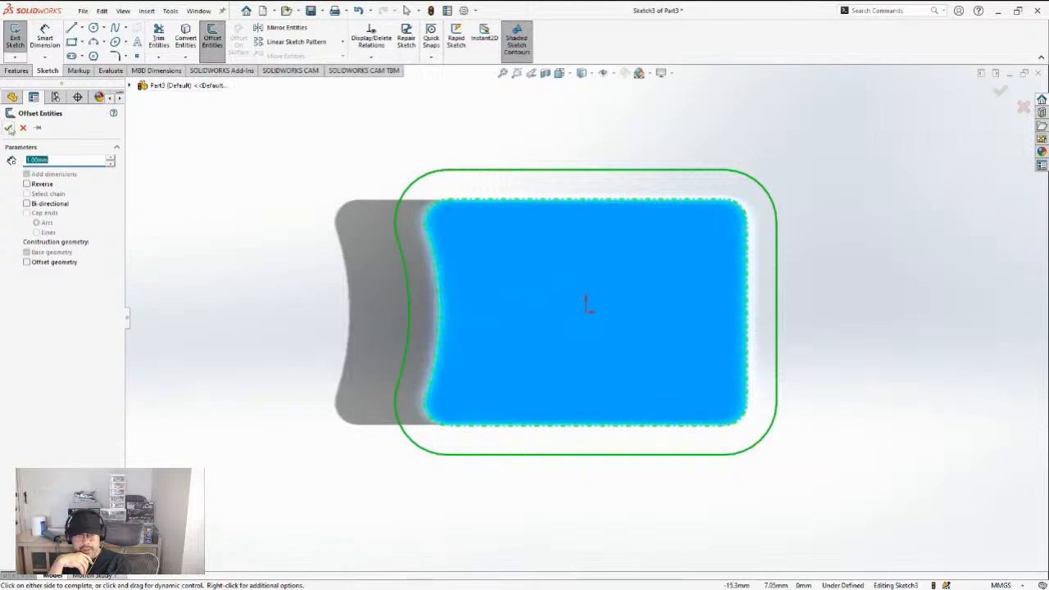
{"action": "left_click", "coordinate": [8, 127]}
Set the sketch's outward offset dimension to 0.5 mm
{"action": "left_click", "coordinate": [206, 43]}
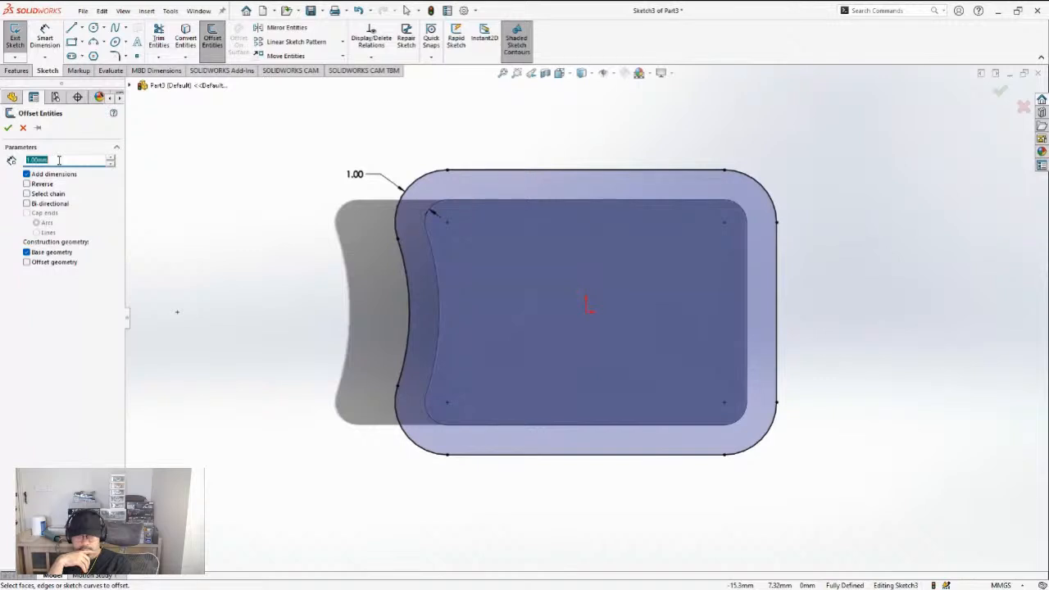
{"action": "left_click", "coordinate": [23, 127]}
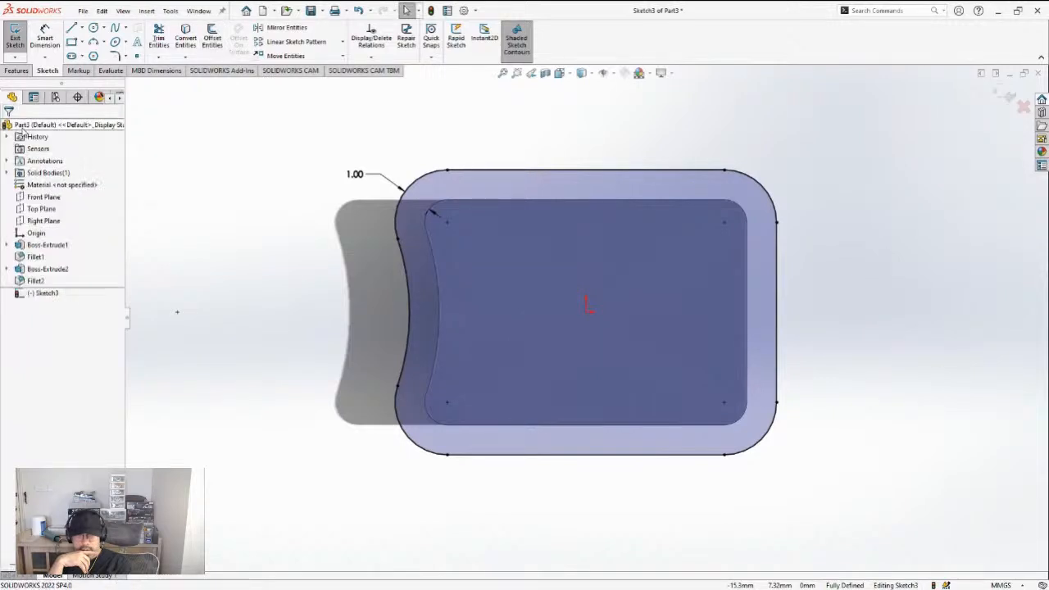
{"action": "left_click", "coordinate": [353, 173]}
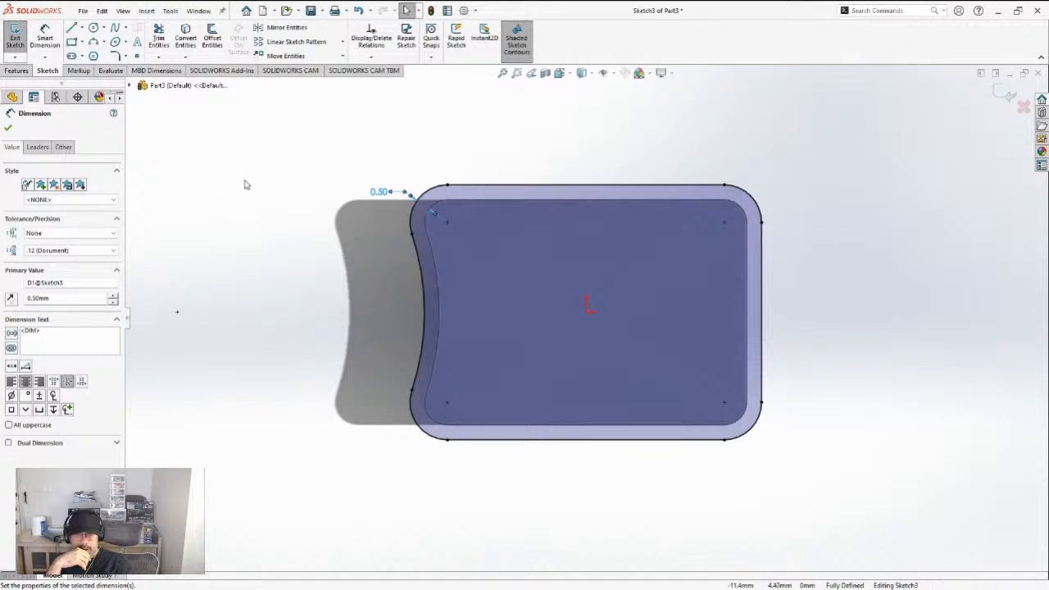
Set up a merged boss extrusion of the offset profile, reversed so it runs down around the existing body
{"action": "middle_click_drag", "start_coordinate": [276, 216], "coordinate": [293, 108]}
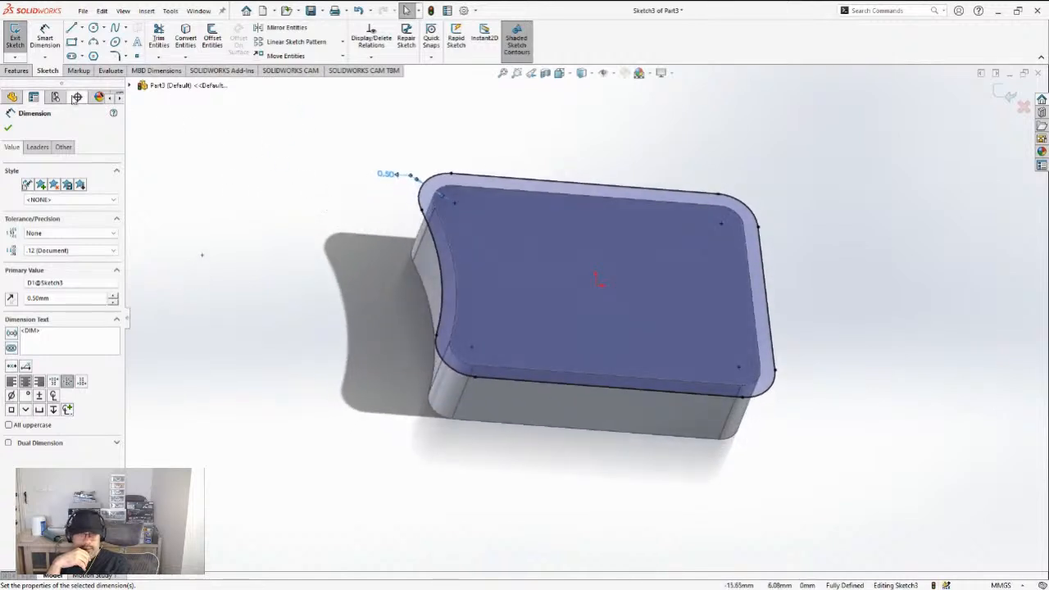
{"action": "left_click", "coordinate": [14, 71]}
{"action": "left_click", "coordinate": [18, 48]}
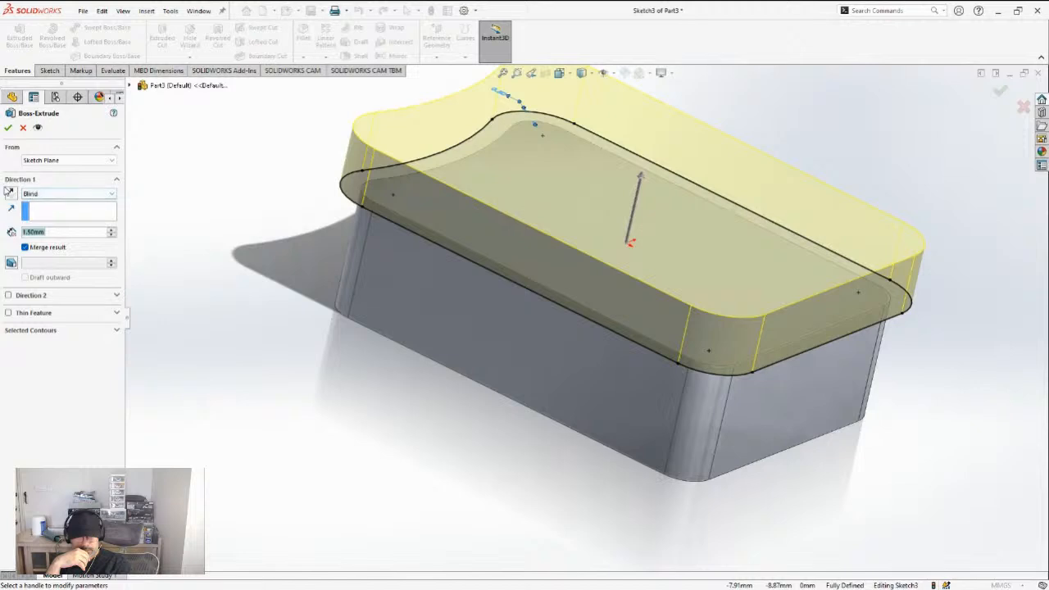
{"action": "left_click", "coordinate": [10, 193]}
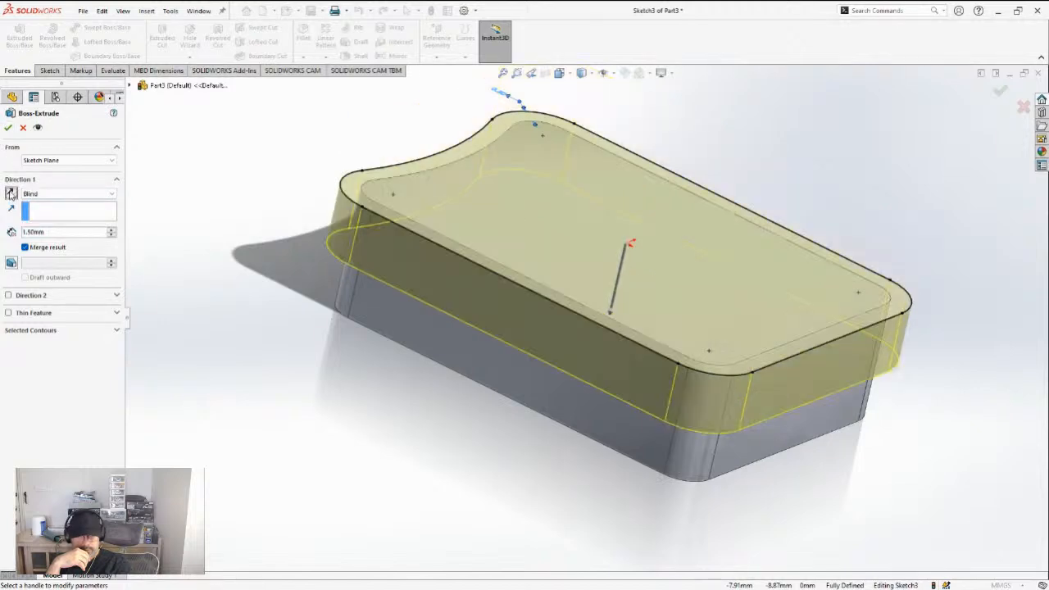
{"action": "double_click", "coordinate": [74, 232]}
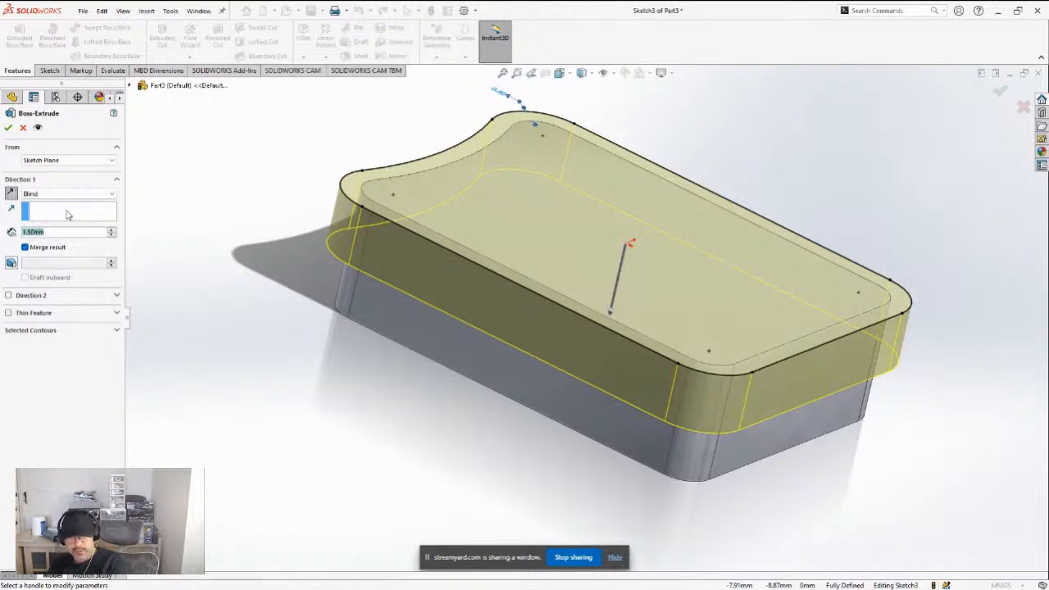
End the extrusion at a 1.5 mm offset from the body's underside rim face and create it
{"action": "middle_click_drag", "start_coordinate": [259, 339], "coordinate": [344, 295]}
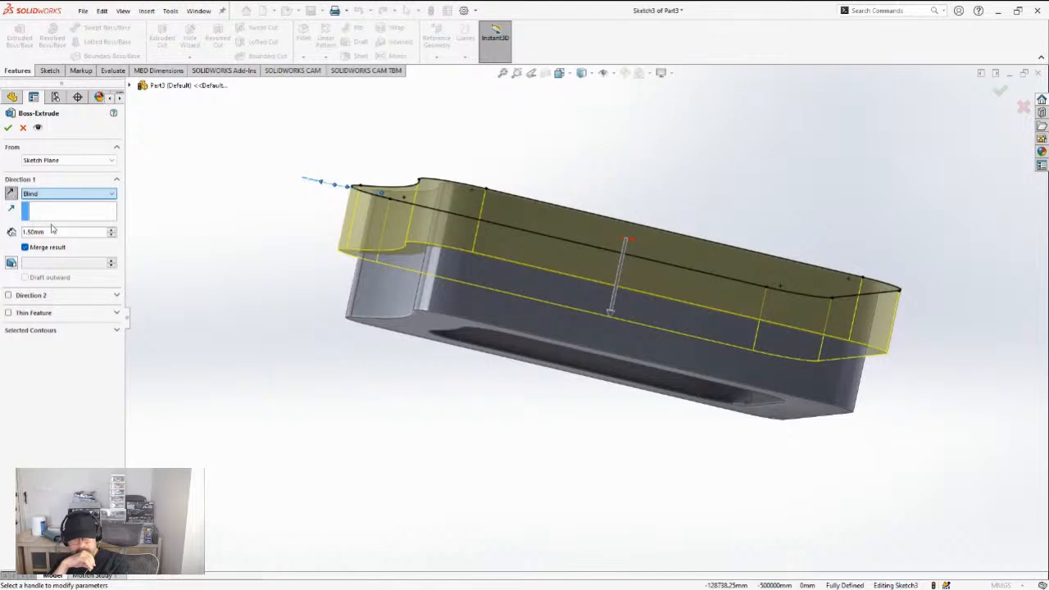
{"action": "left_click", "coordinate": [51, 228]}
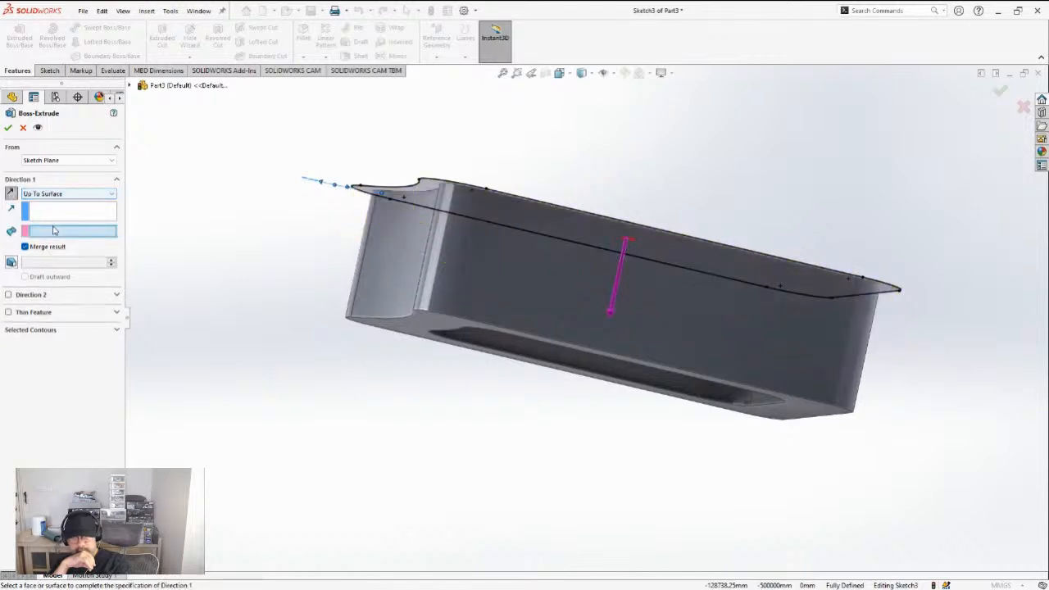
{"action": "left_click", "coordinate": [382, 329]}
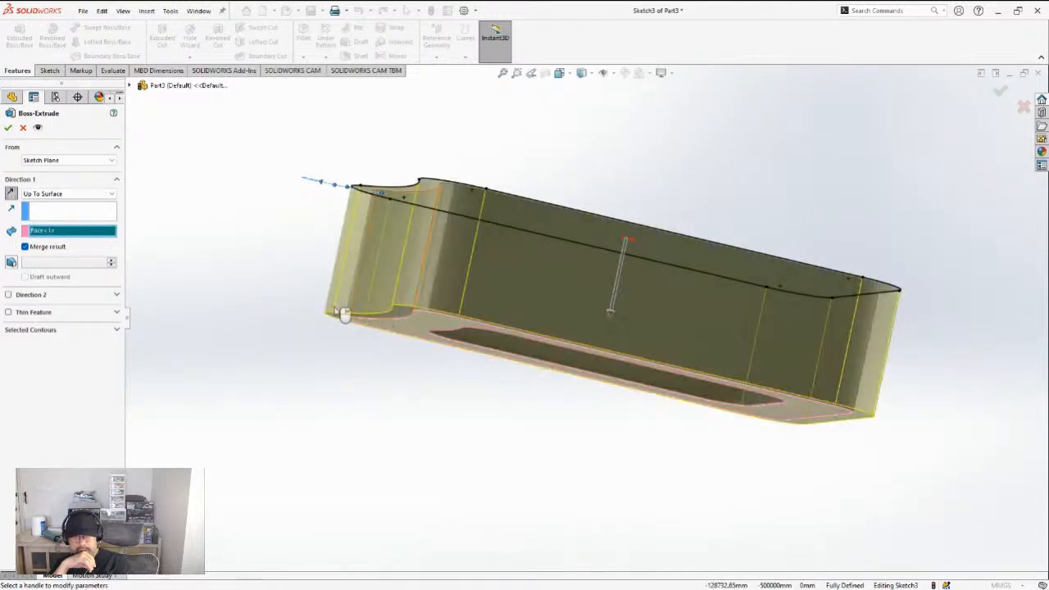
{"action": "left_click", "coordinate": [45, 234]}
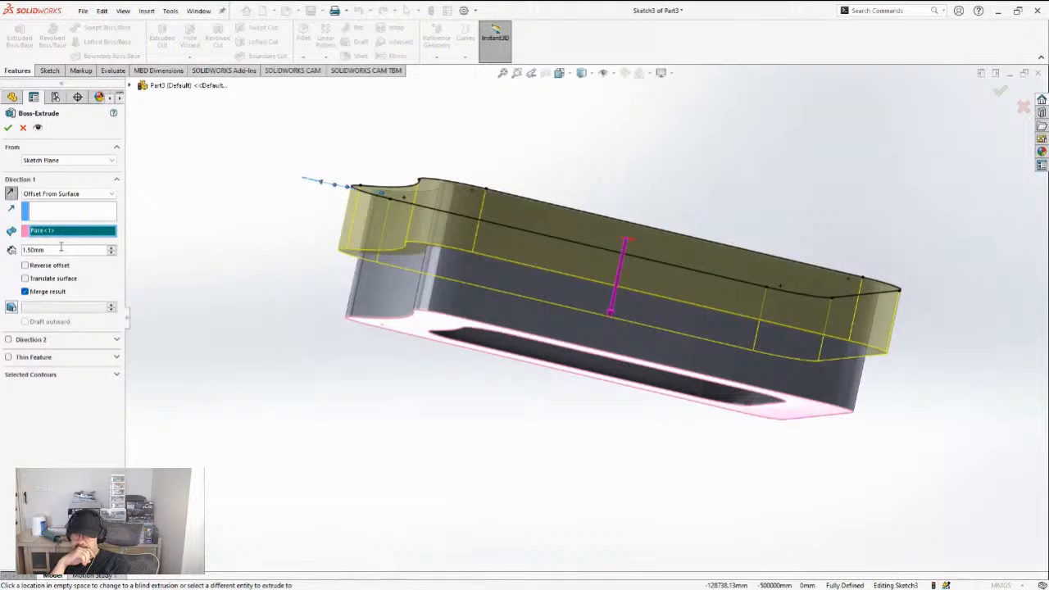
{"action": "left_click", "coordinate": [8, 129]}
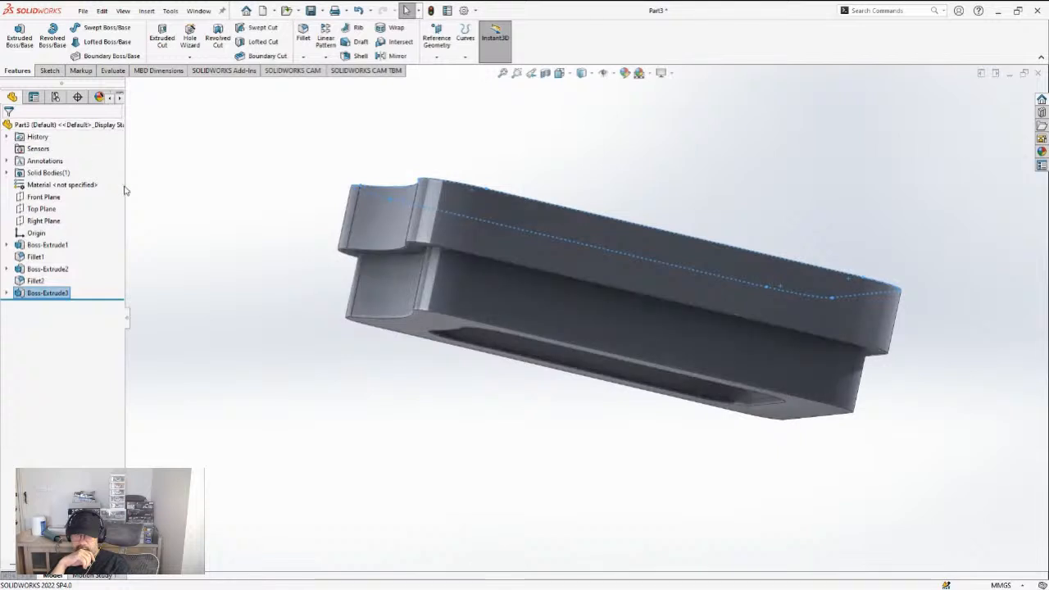
Set up a 0.5 mm fillet on the inner edge where the wider upper block meets the lower body
{"action": "left_click", "coordinate": [306, 54]}
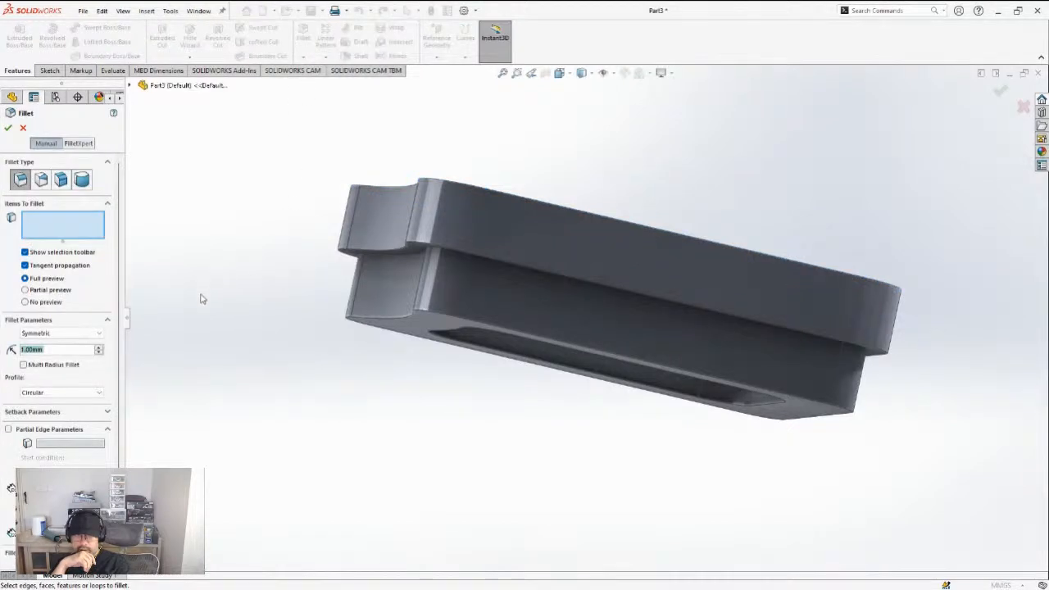
{"action": "type", "text": "0."}
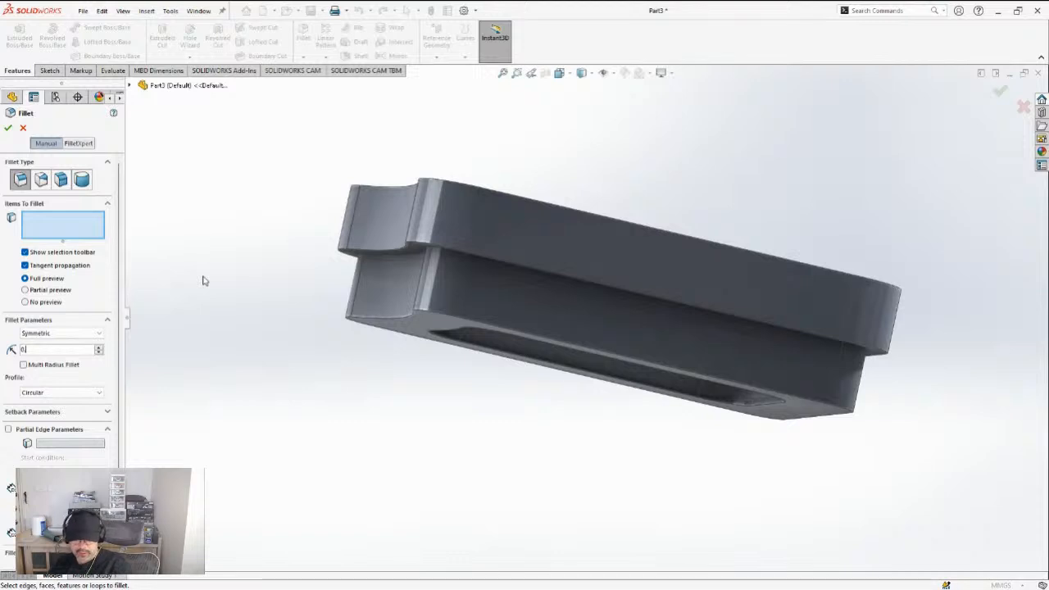
{"action": "type", "text": "5"}
{"action": "key", "text": "Return"}
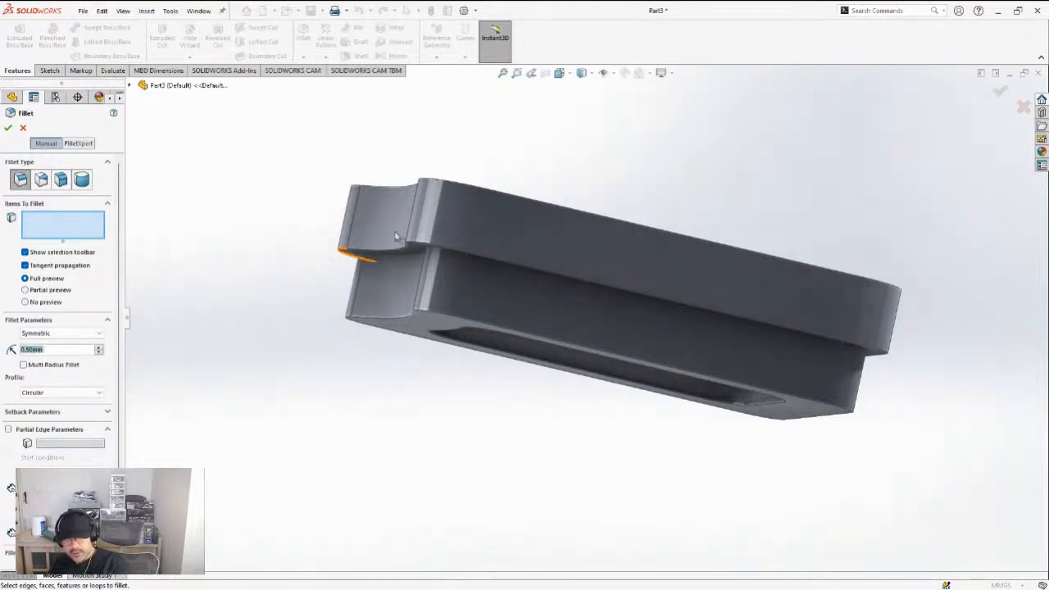
{"action": "left_click", "coordinate": [420, 253]}
{"action": "middle_click_drag", "start_coordinate": [418, 267], "coordinate": [404, 250]}
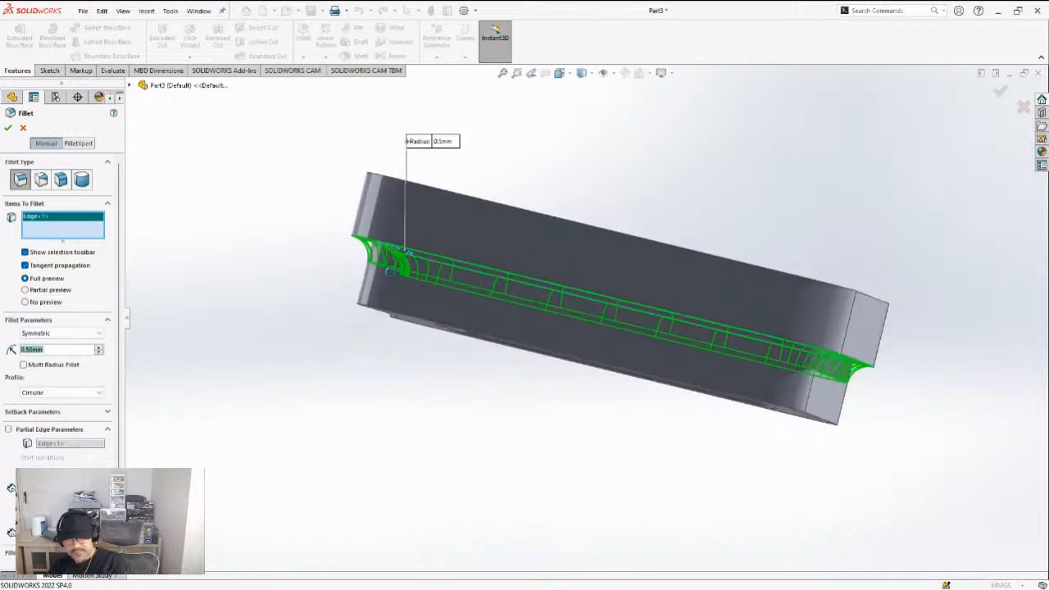
Set the fillet radius to 0.25 mm and create it with the upper block's lower outer edge included
{"action": "left_click", "coordinate": [31, 349]}
{"action": "left_click_drag", "start_coordinate": [31, 349], "coordinate": [19, 349]}
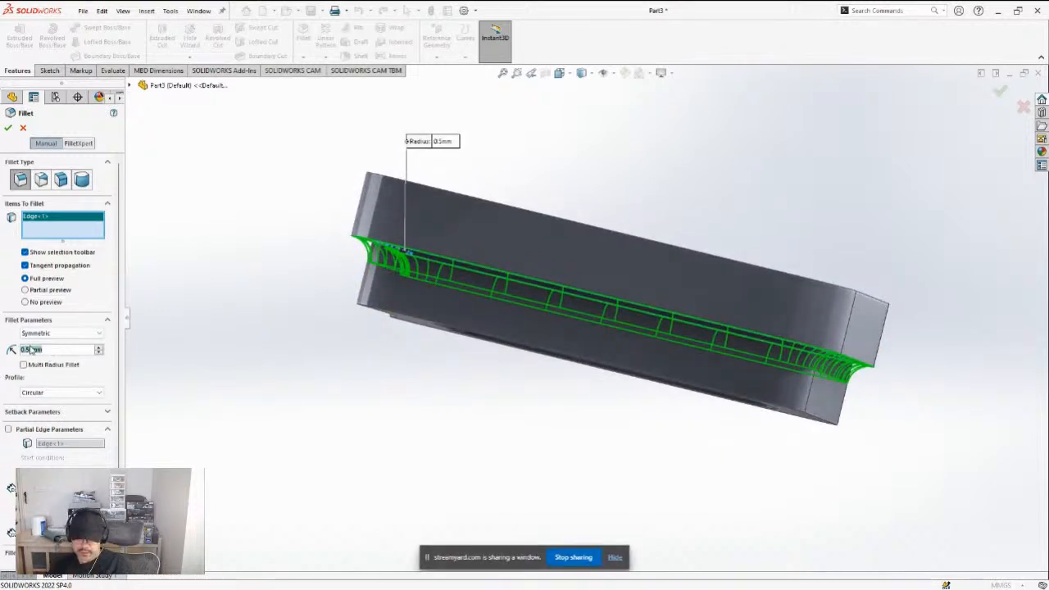
{"action": "type", "text": "0.25"}
{"action": "key", "text": "Return"}
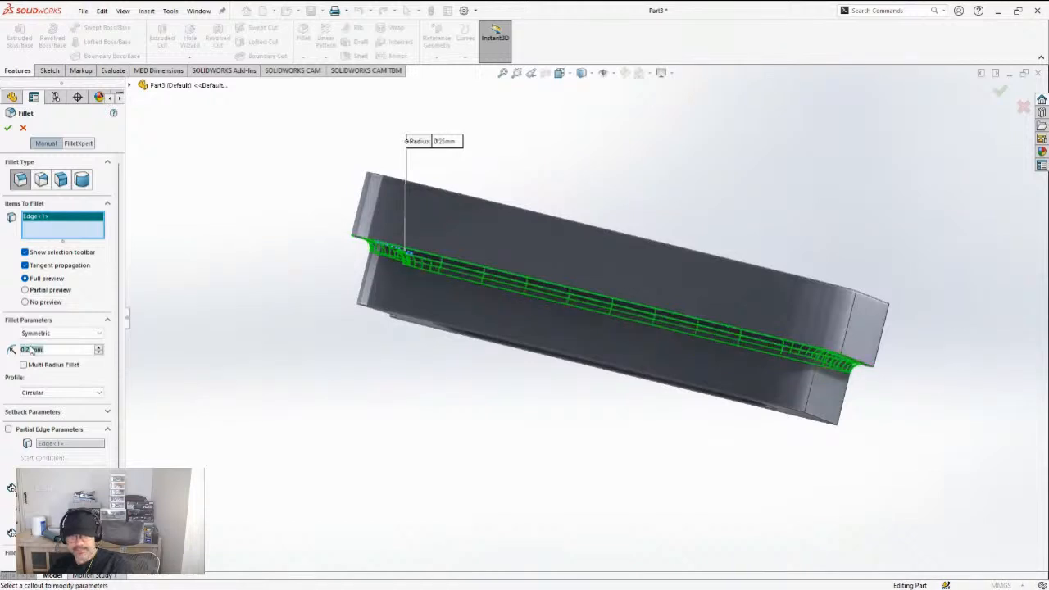
{"action": "middle_click_drag", "start_coordinate": [409, 244], "coordinate": [414, 215]}
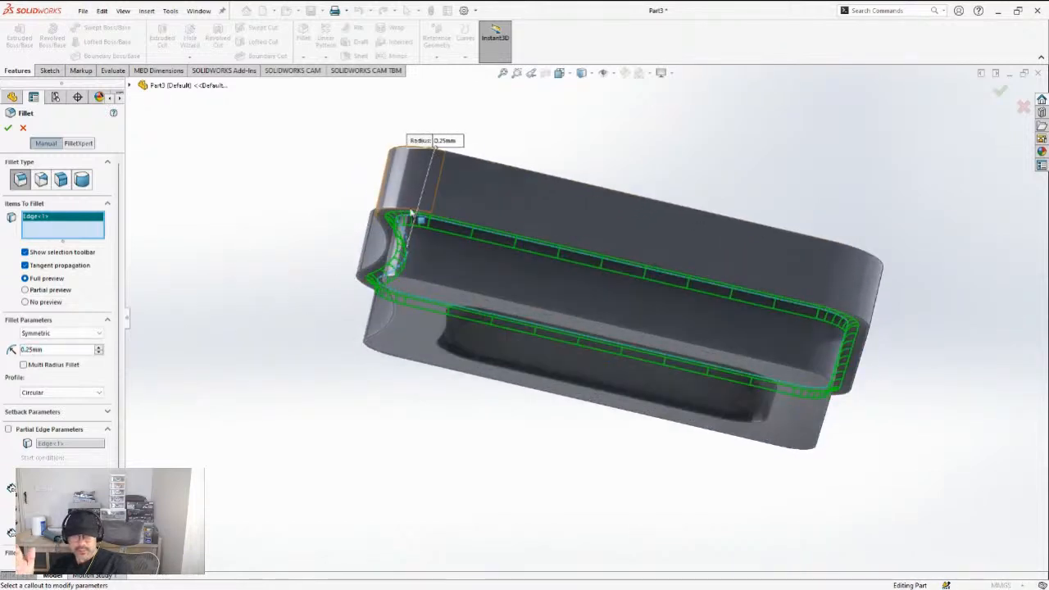
{"action": "left_click", "coordinate": [379, 214]}
{"action": "left_click", "coordinate": [8, 129]}
Set up a 0.5 mm by 45° chamfer around the upper block's top outer edge
{"action": "middle_click_drag", "start_coordinate": [485, 180], "coordinate": [431, 238]}
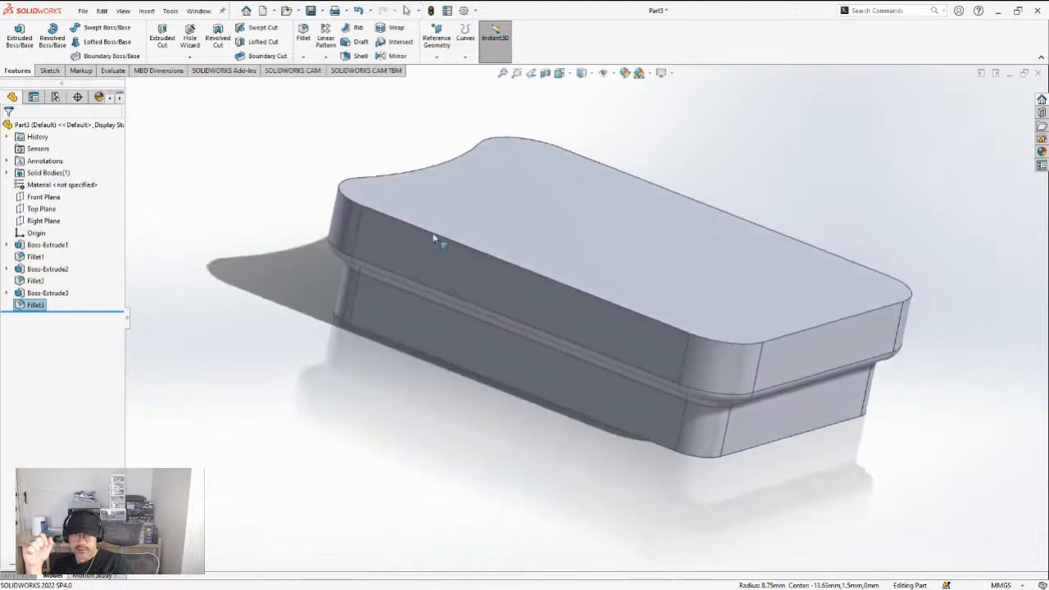
{"action": "left_click", "coordinate": [303, 33]}
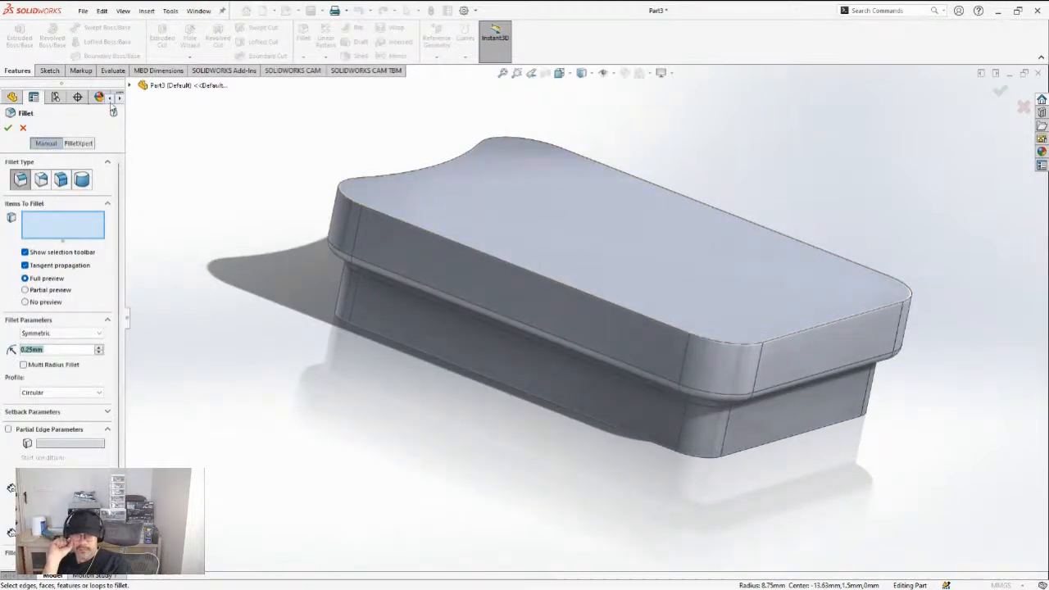
{"action": "left_click", "coordinate": [23, 128]}
{"action": "left_click", "coordinate": [303, 56]}
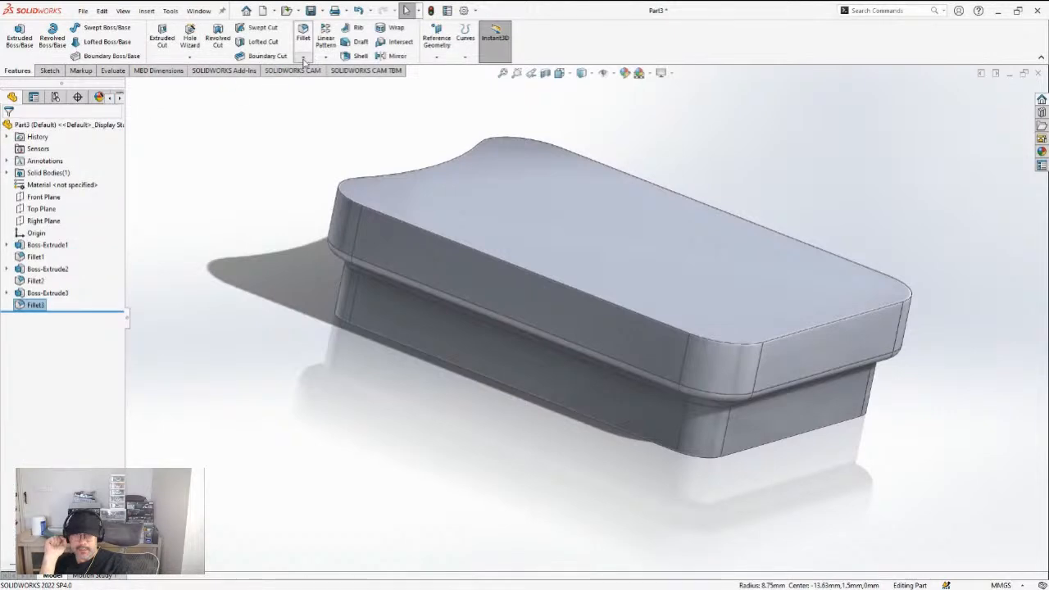
{"action": "left_click", "coordinate": [303, 92]}
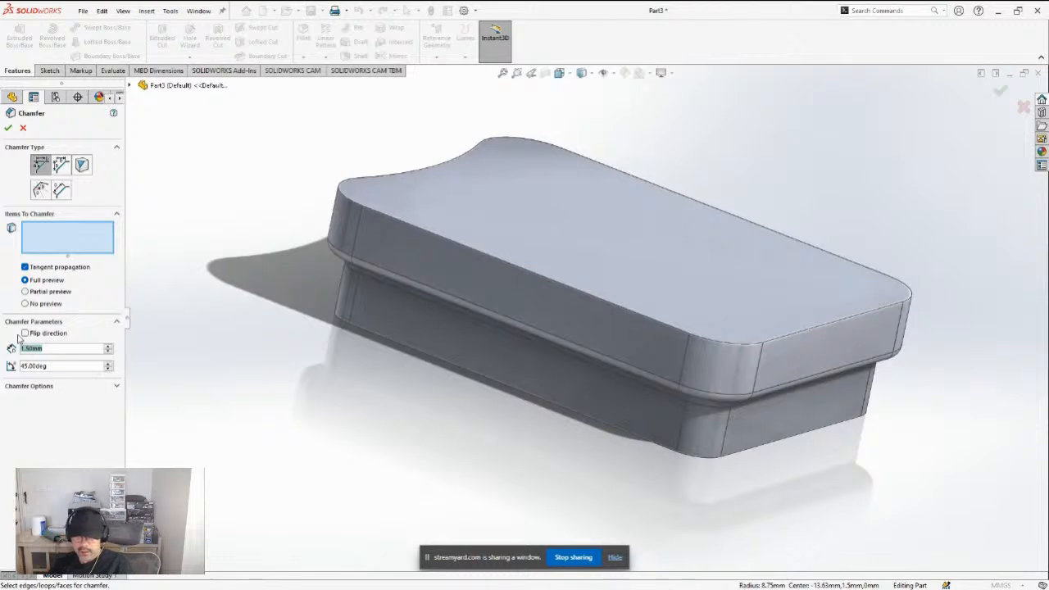
{"action": "type", "text": "0.5"}
{"action": "key", "text": "Return"}
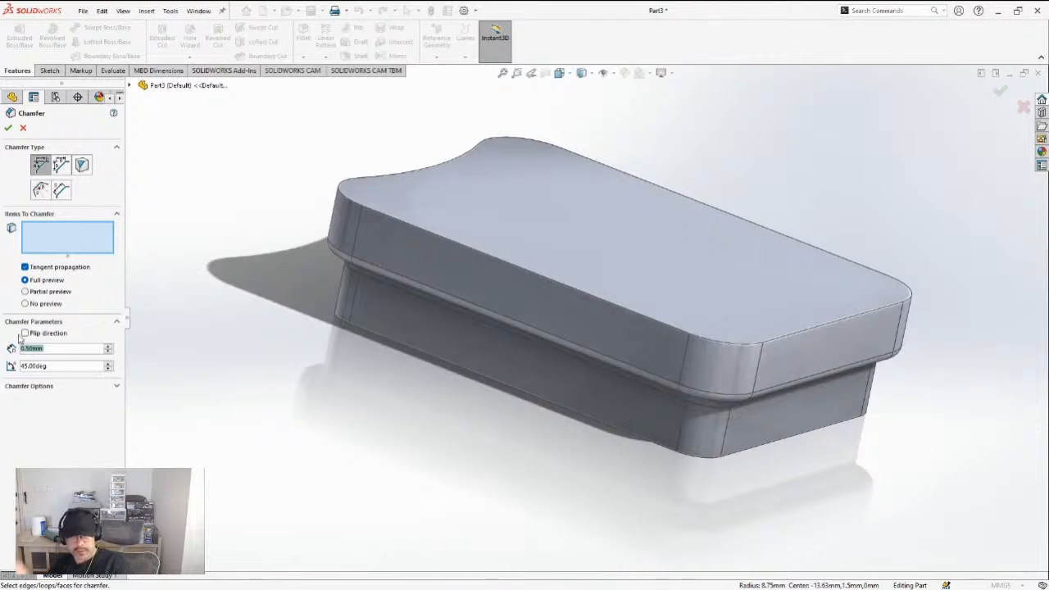
{"action": "left_click", "coordinate": [357, 211]}
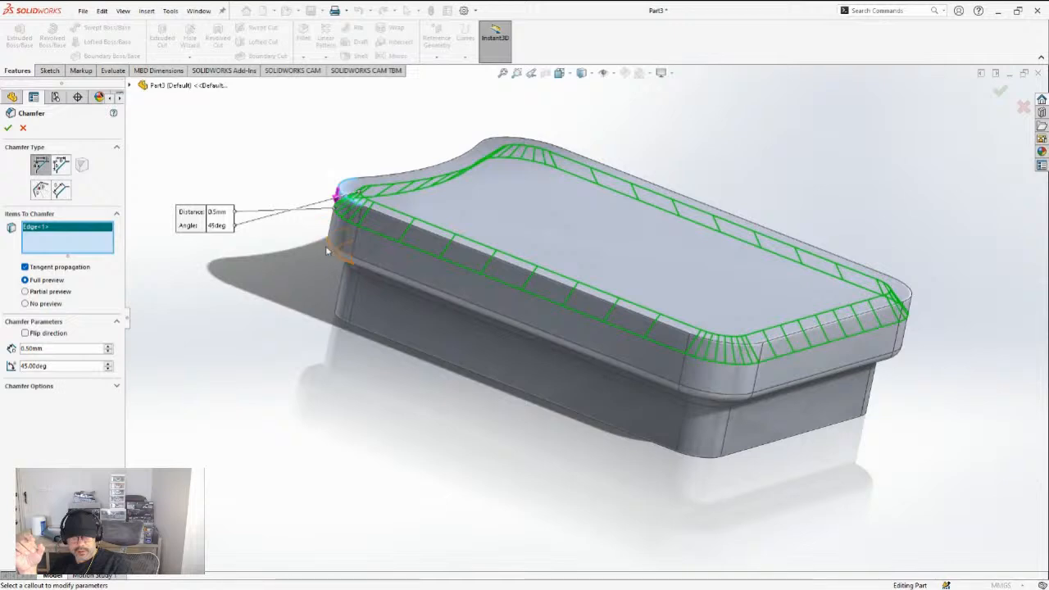
Set the top edge chamfer's distance to 1 mm
{"action": "left_click_drag", "start_coordinate": [70, 348], "coordinate": [4, 351]}
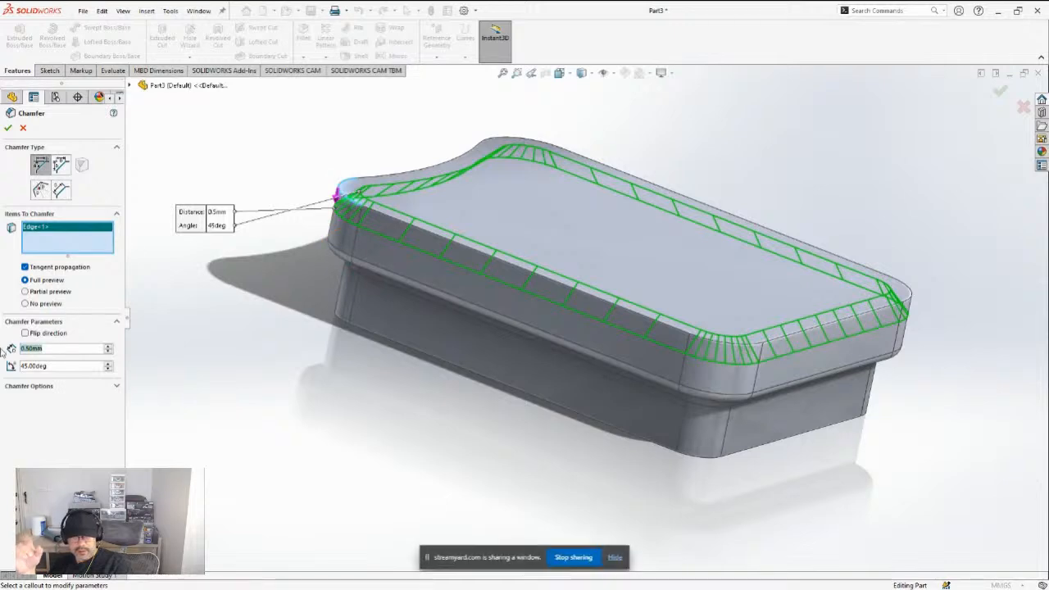
{"action": "type", "text": "1"}
{"action": "key", "text": "Return"}
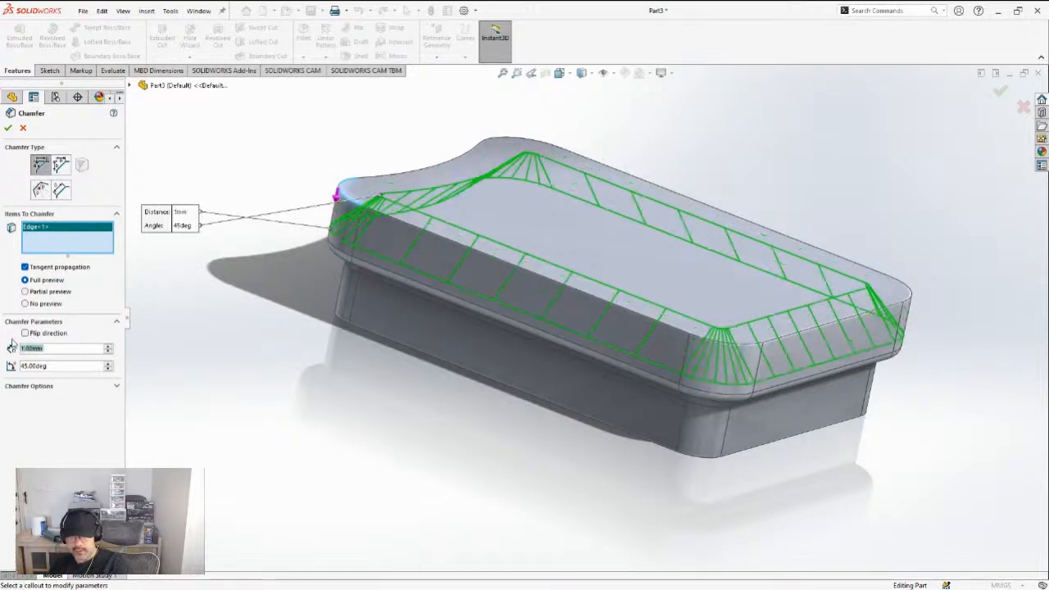
Set the top edge chamfer's distance to 0.75 mm at 45° and create the chamfer
{"action": "middle_click_drag", "start_coordinate": [202, 324], "coordinate": [302, 279]}
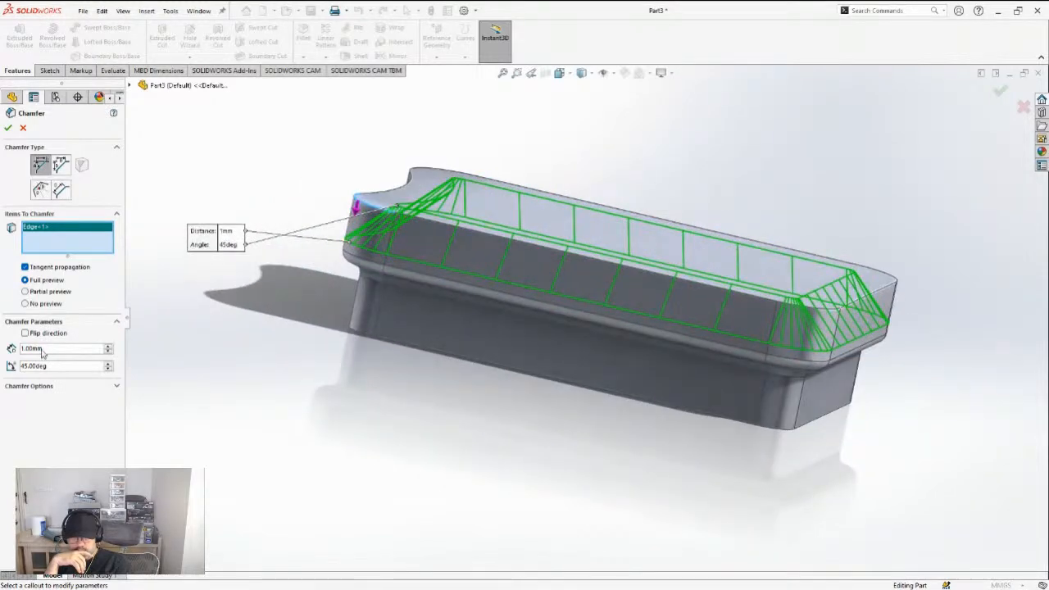
{"action": "left_click_drag", "start_coordinate": [43, 349], "coordinate": [15, 349]}
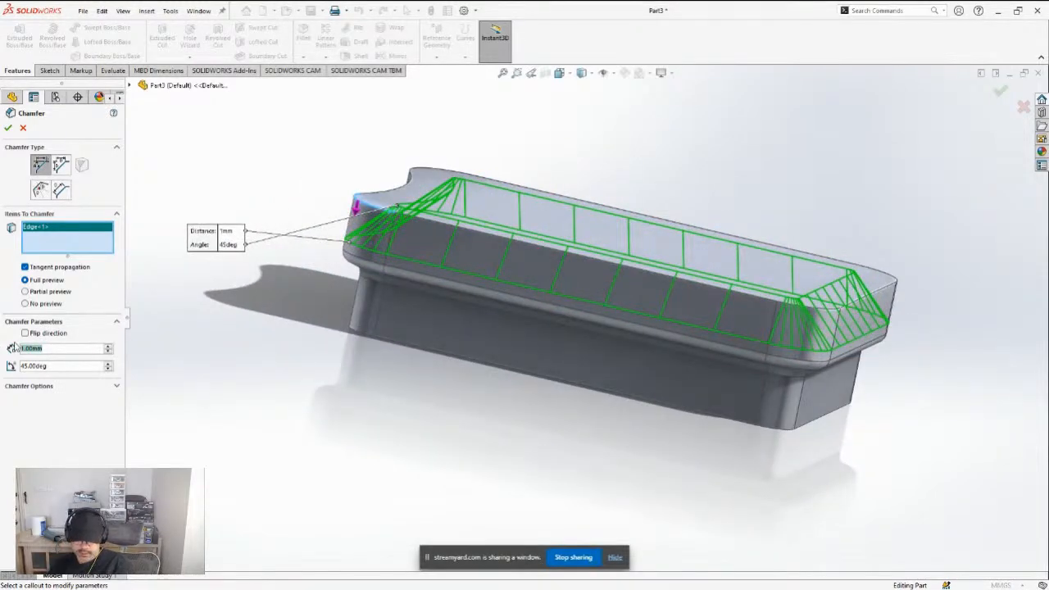
{"action": "type", "text": "0.75"}
{"action": "key", "text": "Return"}
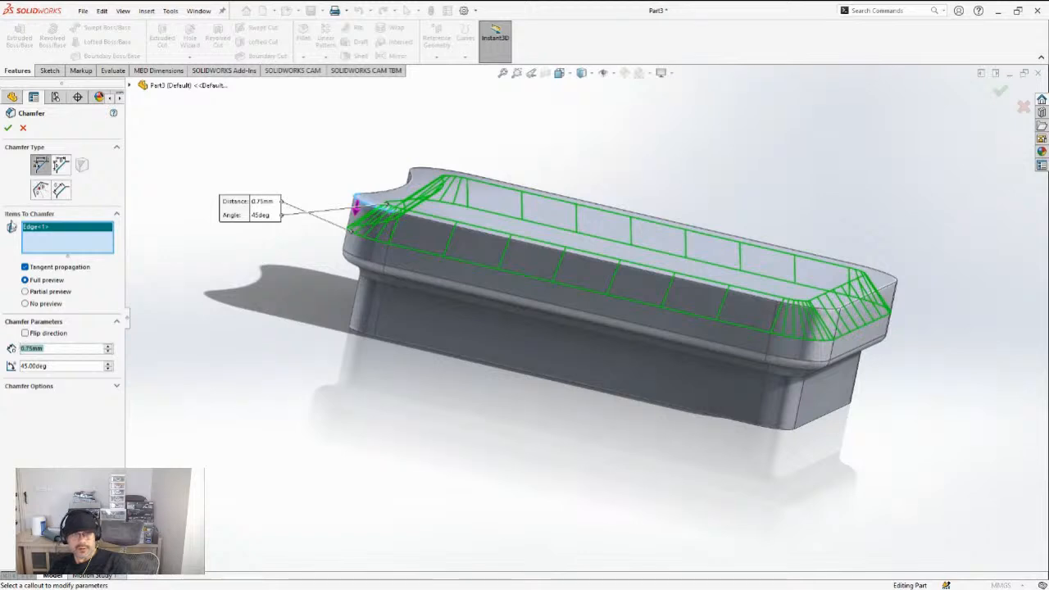
{"action": "left_click", "coordinate": [8, 129]}
Start a sketch on the upper block's top face and draw a horizontal construction line from the origin to the concave edge
{"action": "middle_click_drag", "start_coordinate": [262, 194], "coordinate": [406, 272]}
{"action": "left_click", "coordinate": [598, 269]}
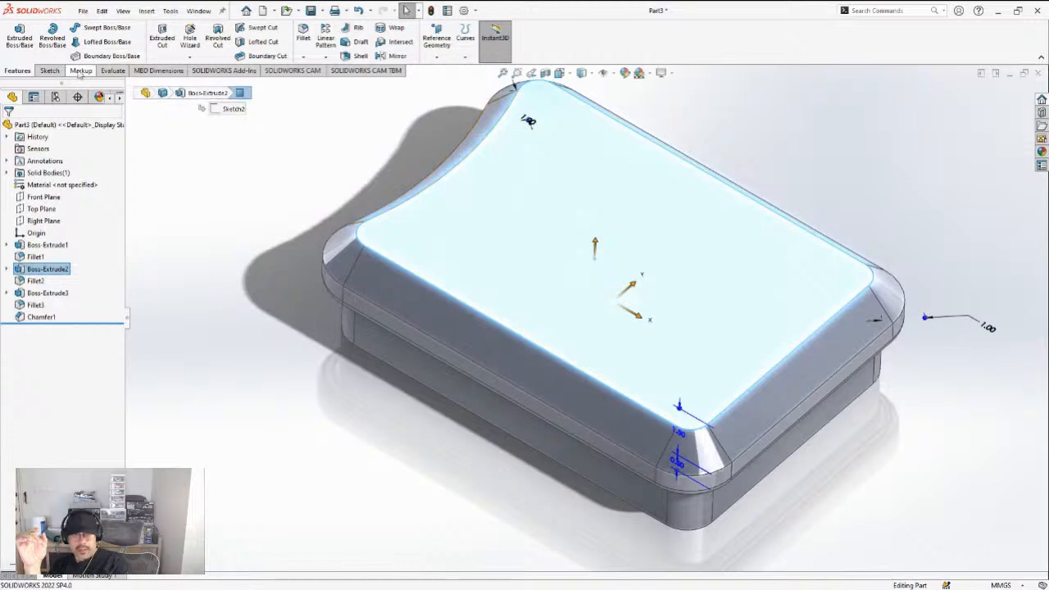
{"action": "left_click", "coordinate": [53, 72]}
{"action": "left_click", "coordinate": [17, 37]}
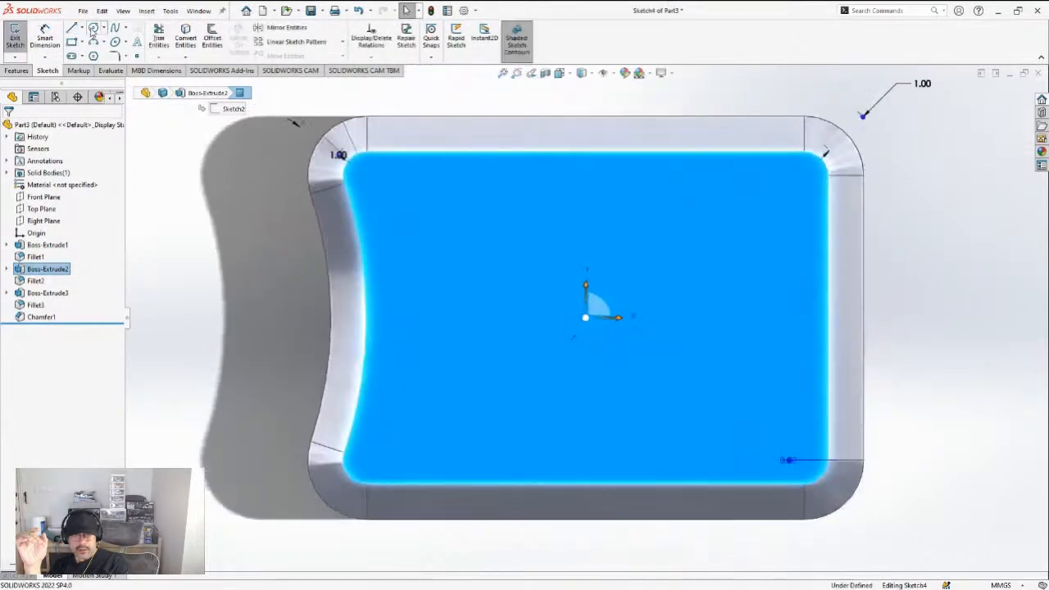
{"action": "left_click", "coordinate": [79, 29]}
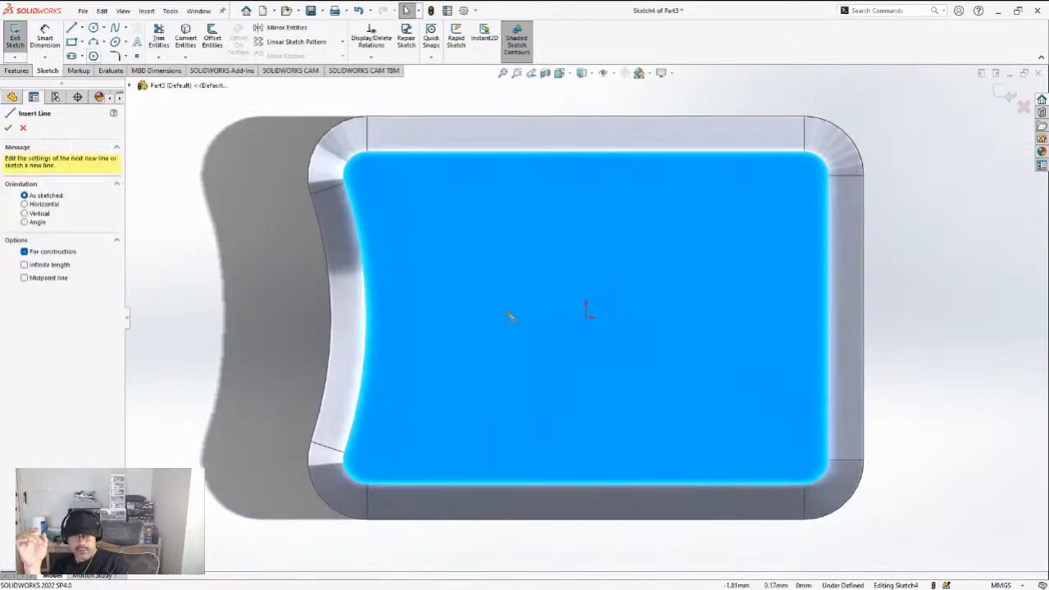
{"action": "left_click", "coordinate": [587, 317]}
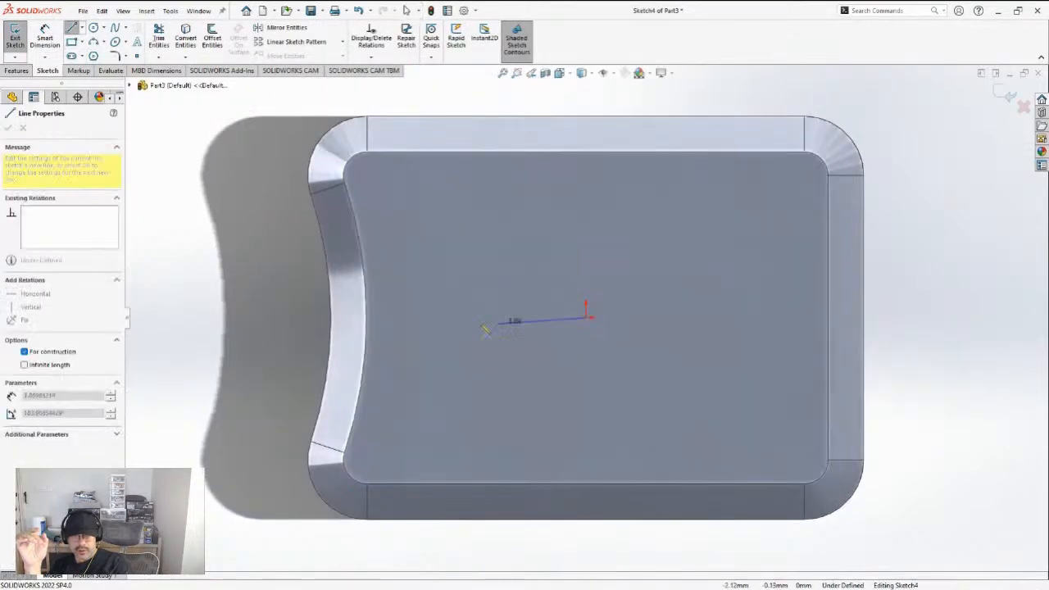
{"action": "left_click", "coordinate": [365, 317]}
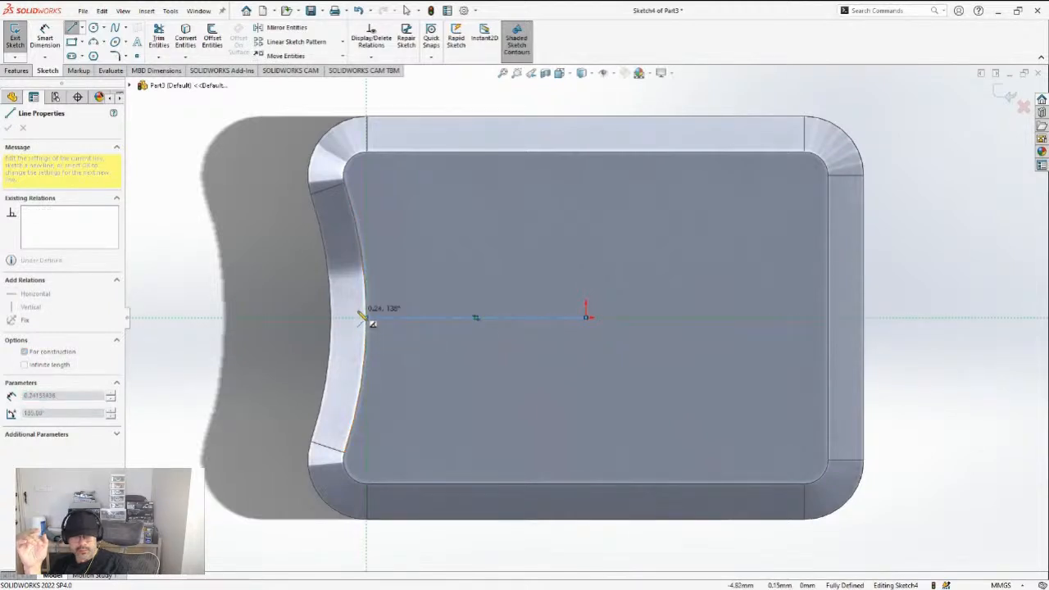
{"action": "key", "text": "Escape"}
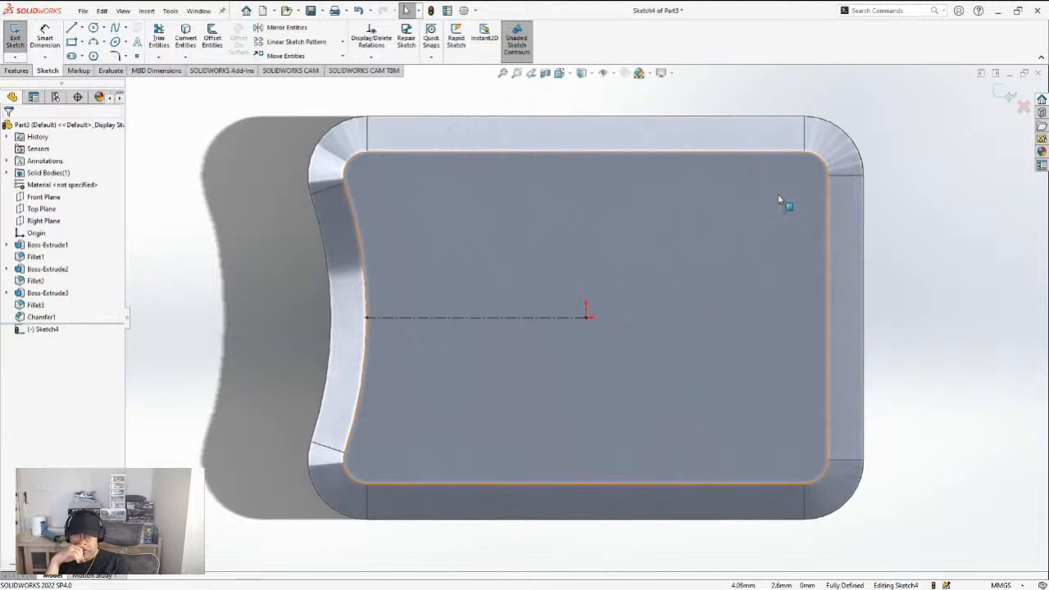
Draw a diagonal construction line from the centre of the top face's upper corner arc, opposite the concave side, to the origin
{"action": "left_click", "coordinate": [72, 29]}
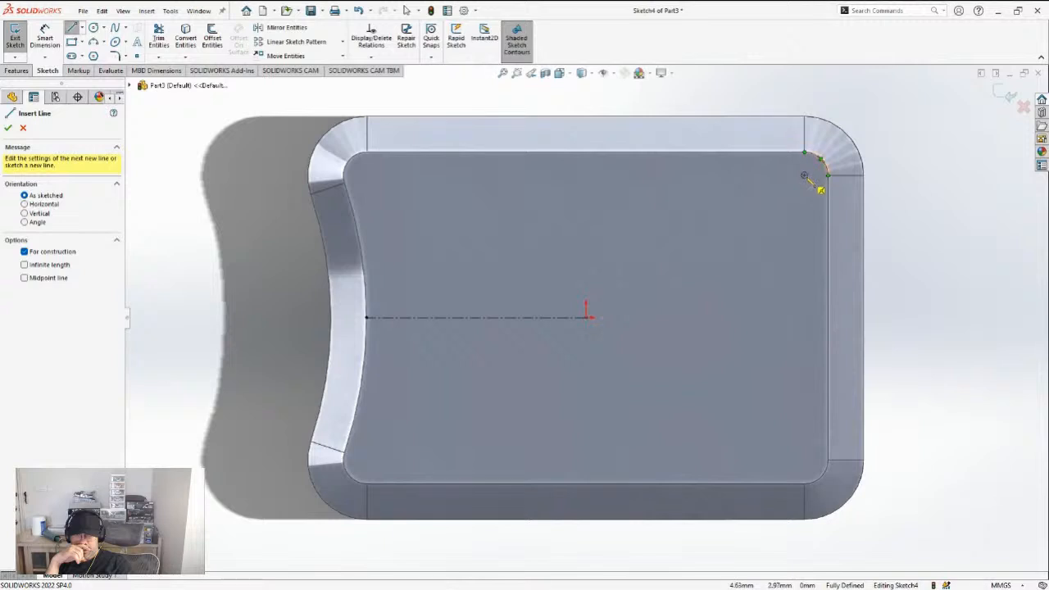
{"action": "left_click", "coordinate": [803, 175]}
{"action": "left_click", "coordinate": [586, 317]}
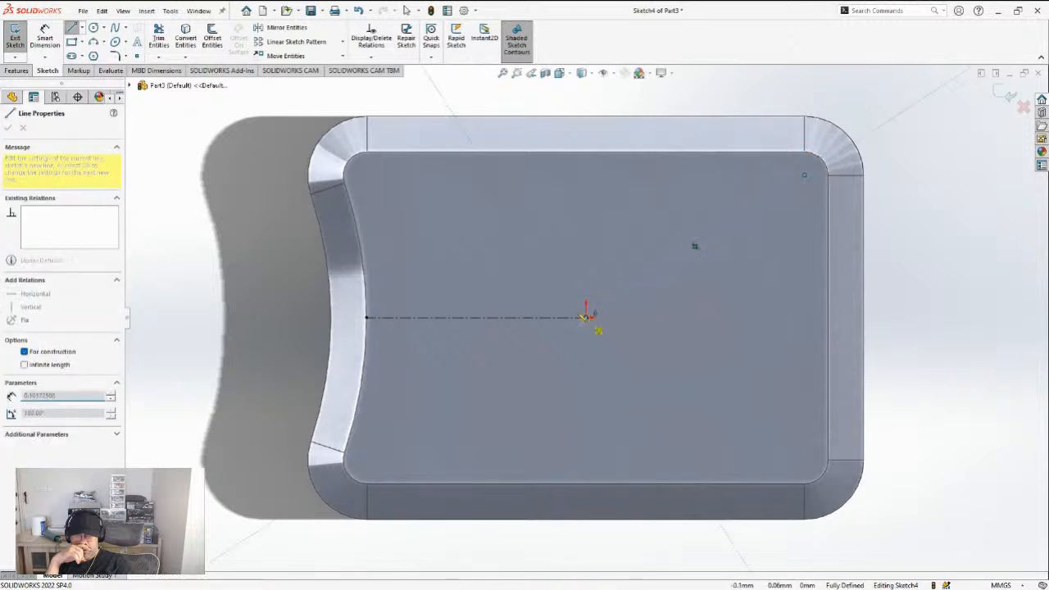
{"action": "left_click", "coordinate": [93, 29]}
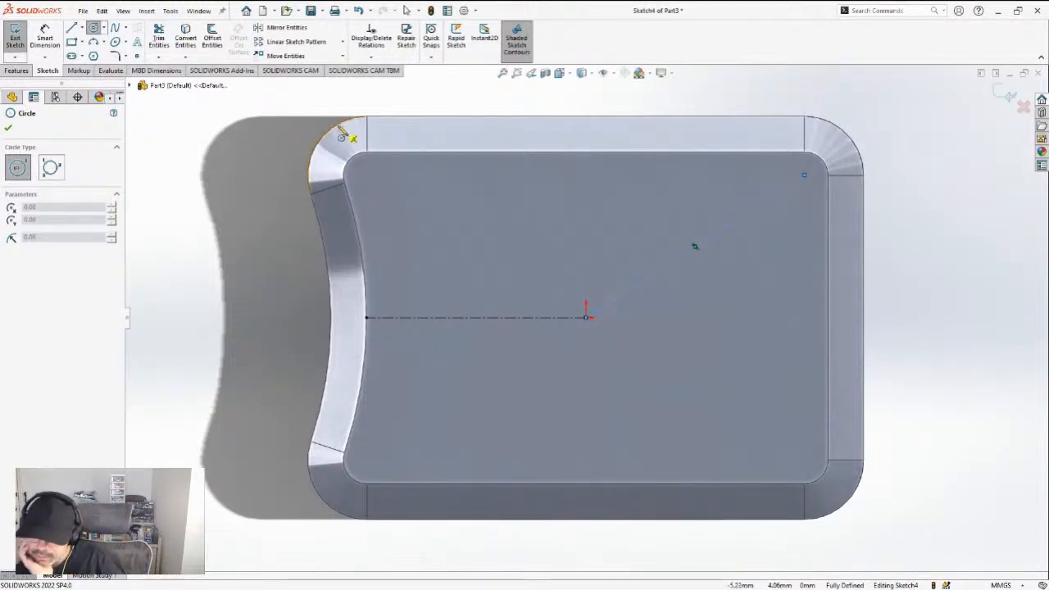
Draw a perpendicular construction line about 2.3 mm long from the diagonal line's midpoint towards the top face's upper edge
{"action": "left_click", "coordinate": [82, 28]}
{"action": "left_click", "coordinate": [88, 54]}
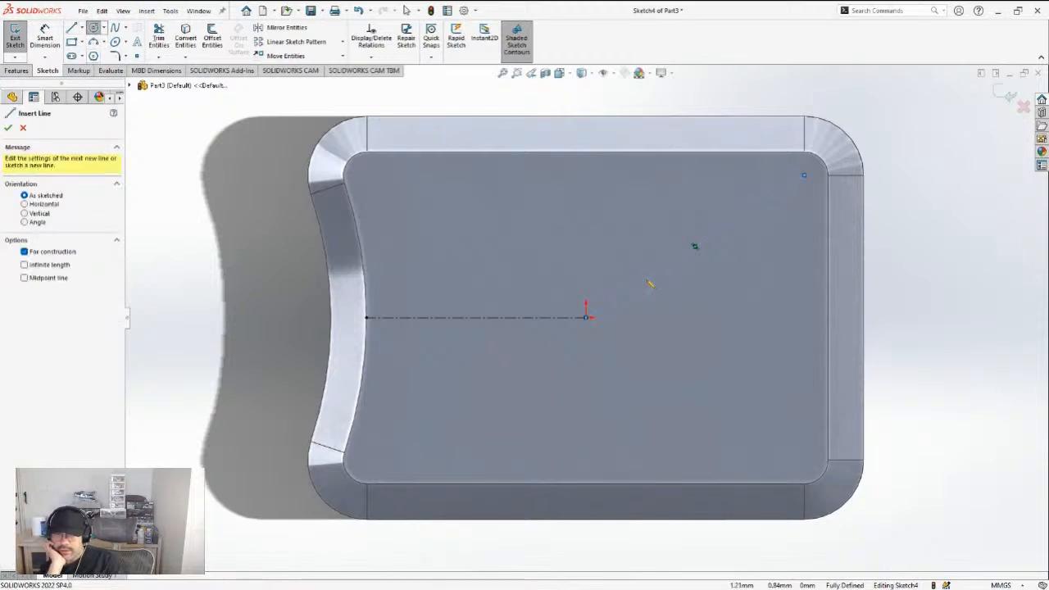
{"action": "left_click", "coordinate": [694, 247]}
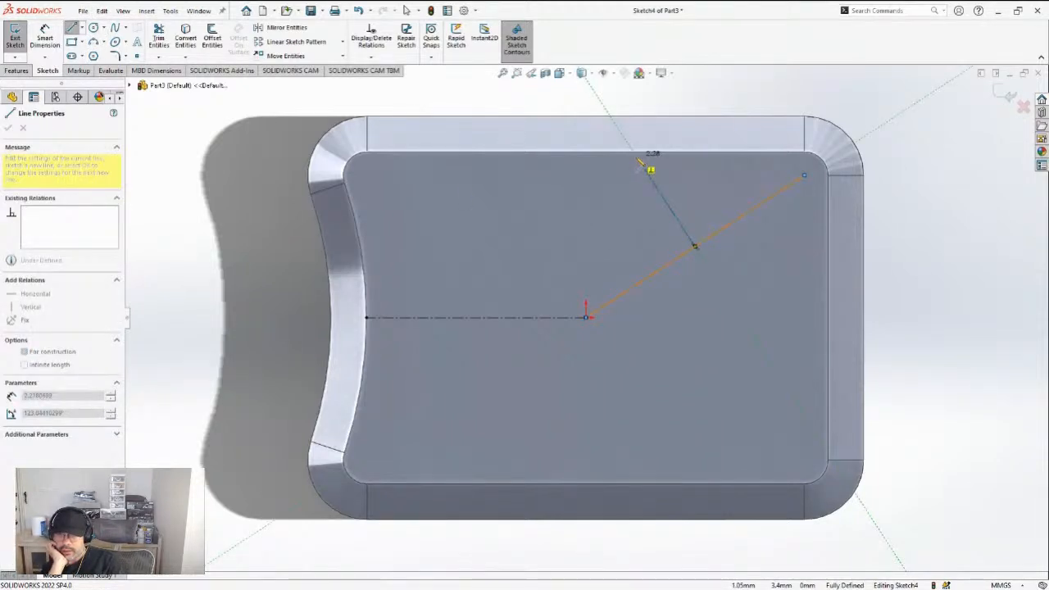
{"action": "left_click", "coordinate": [636, 159]}
{"action": "key", "text": "Escape"}
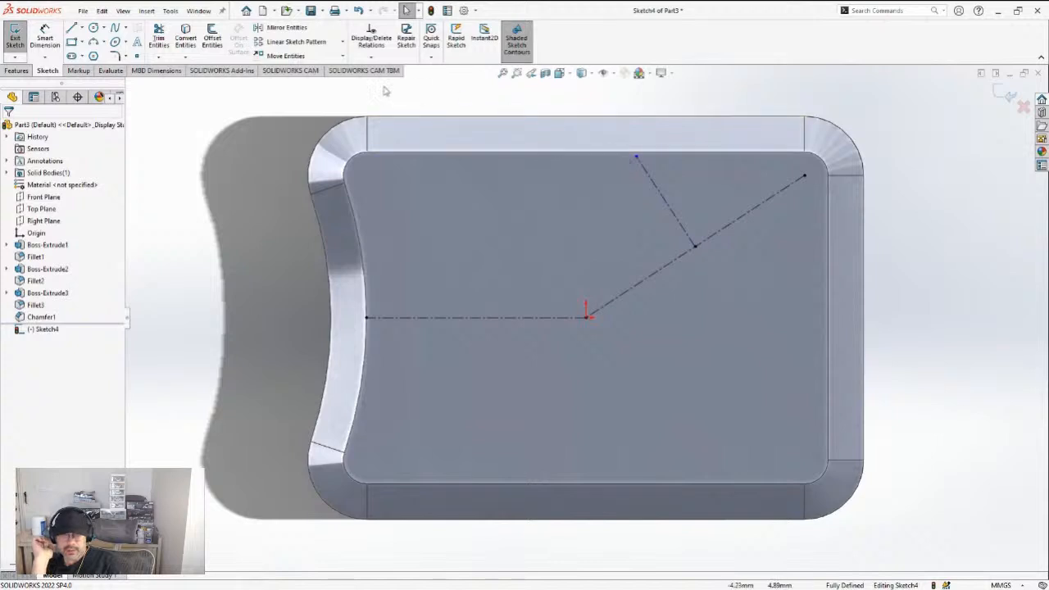
Trim away the half of the diagonal construction line between the origin and the perpendicular line
{"action": "left_click", "coordinate": [158, 37]}
{"action": "left_click", "coordinate": [654, 279]}
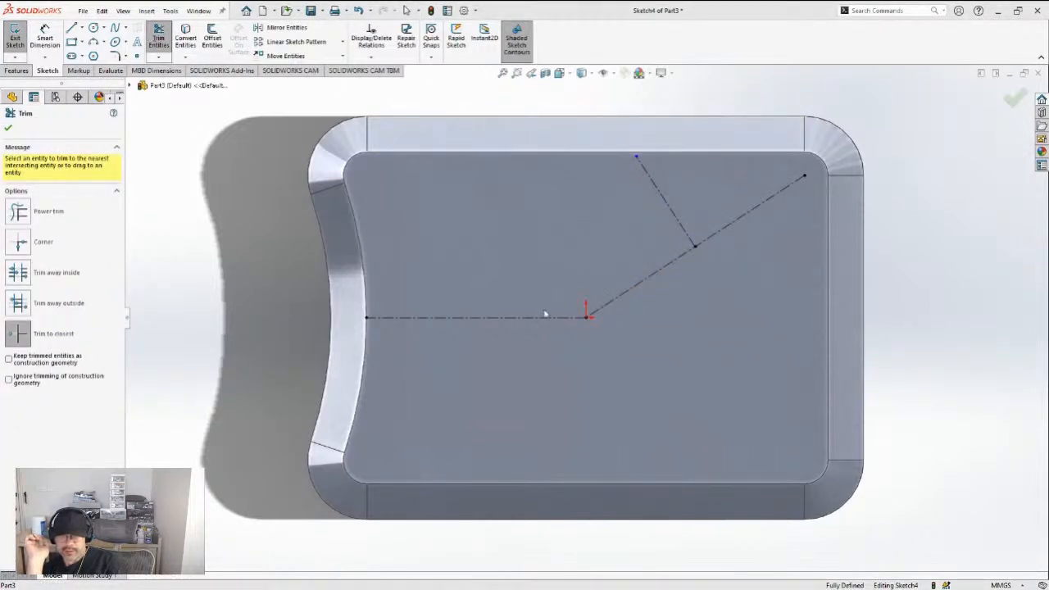
{"action": "key", "text": "Escape"}
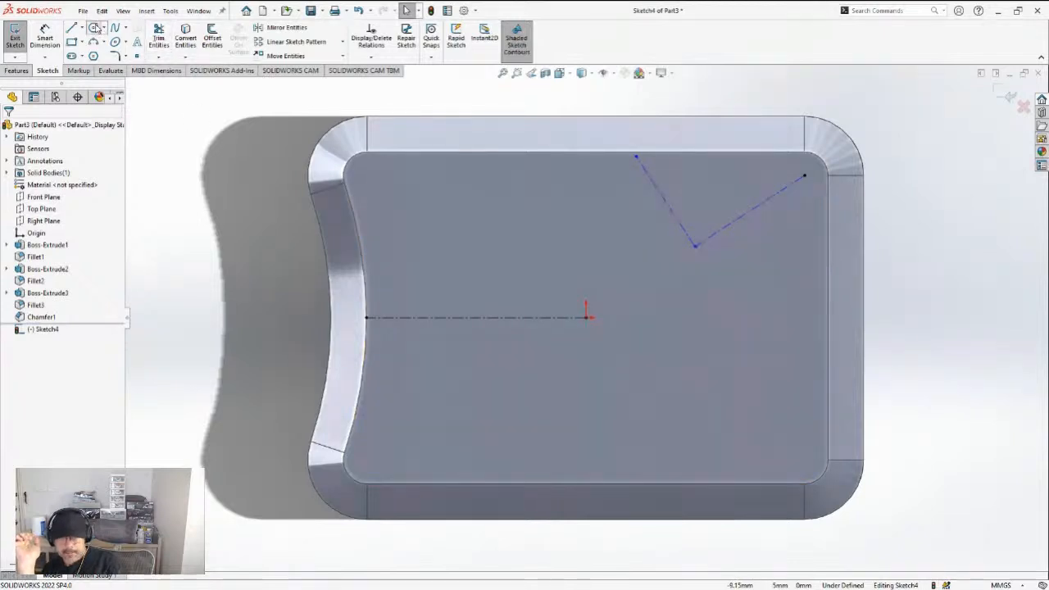
Sketch a circle centred on the midpoint of the remaining diagonal construction line and set its radius to 0.5 mm
{"action": "left_click", "coordinate": [95, 28]}
{"action": "left_click", "coordinate": [749, 211]}
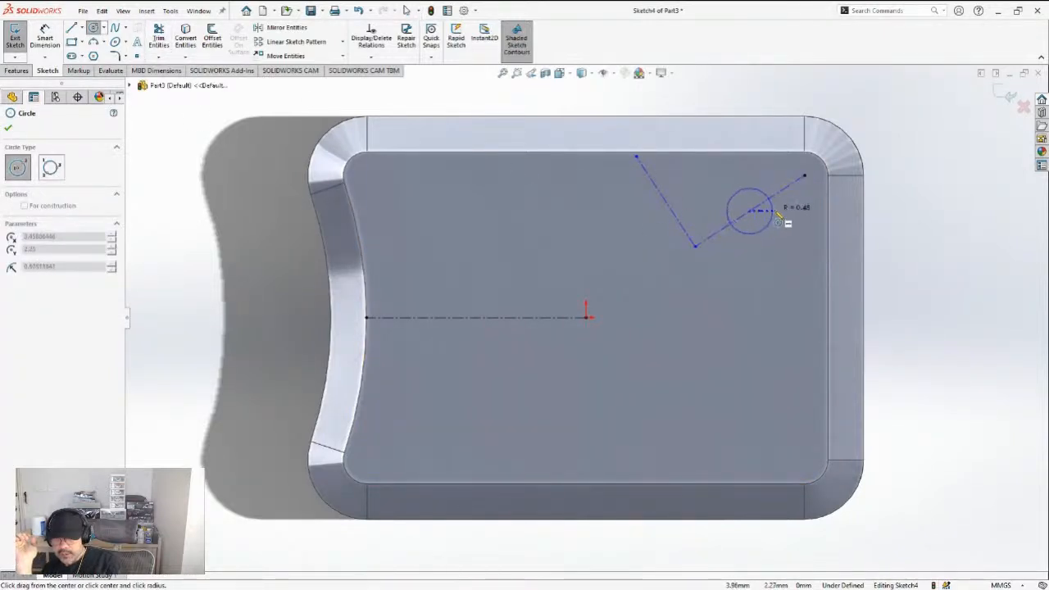
{"action": "left_click", "coordinate": [776, 215]}
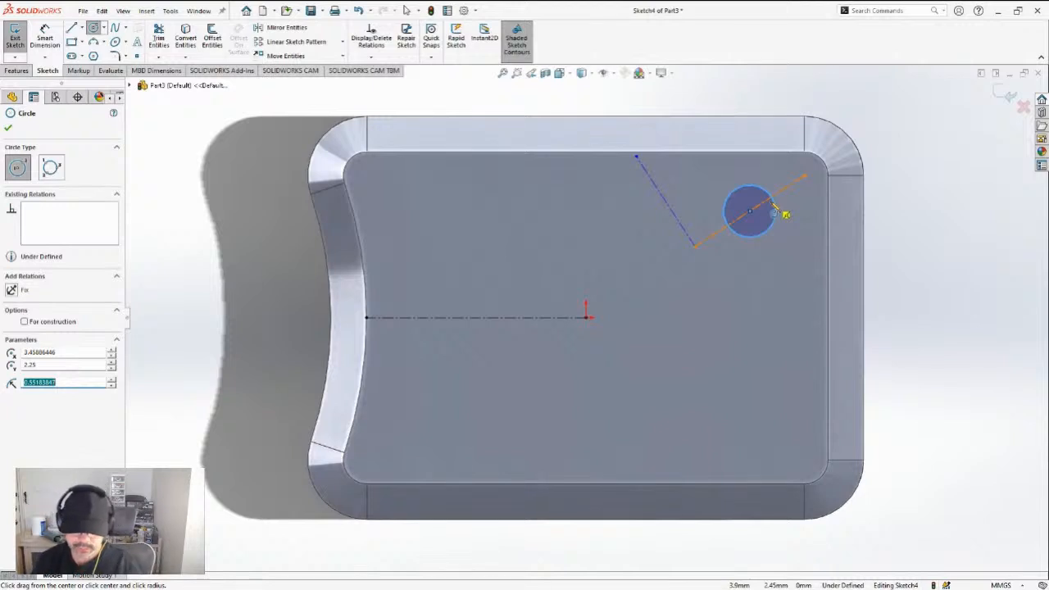
{"action": "type", "text": "0.5"}
{"action": "key", "text": "Return"}
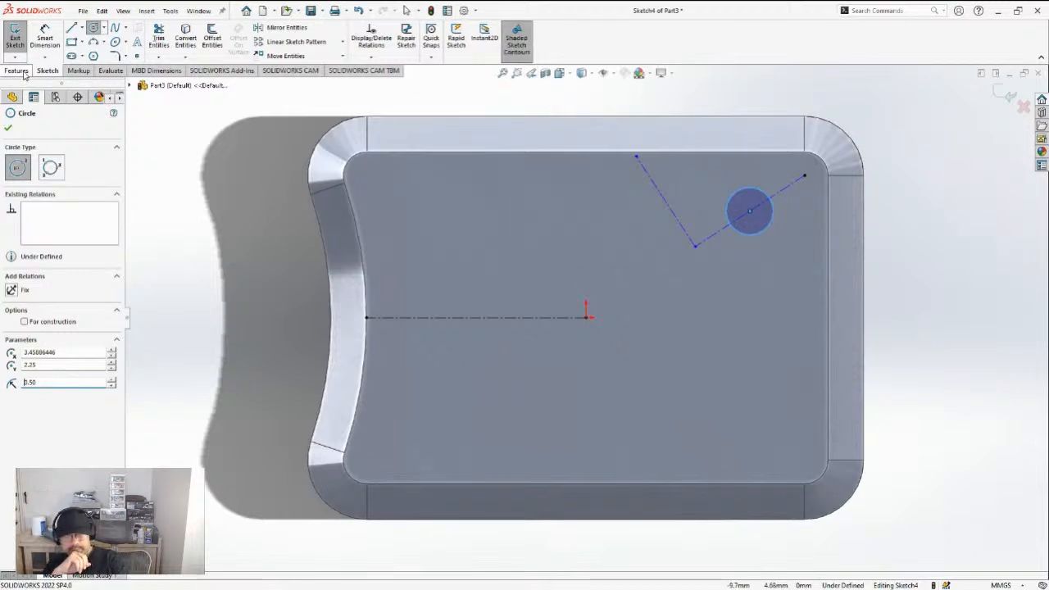
{"action": "left_click", "coordinate": [8, 128]}
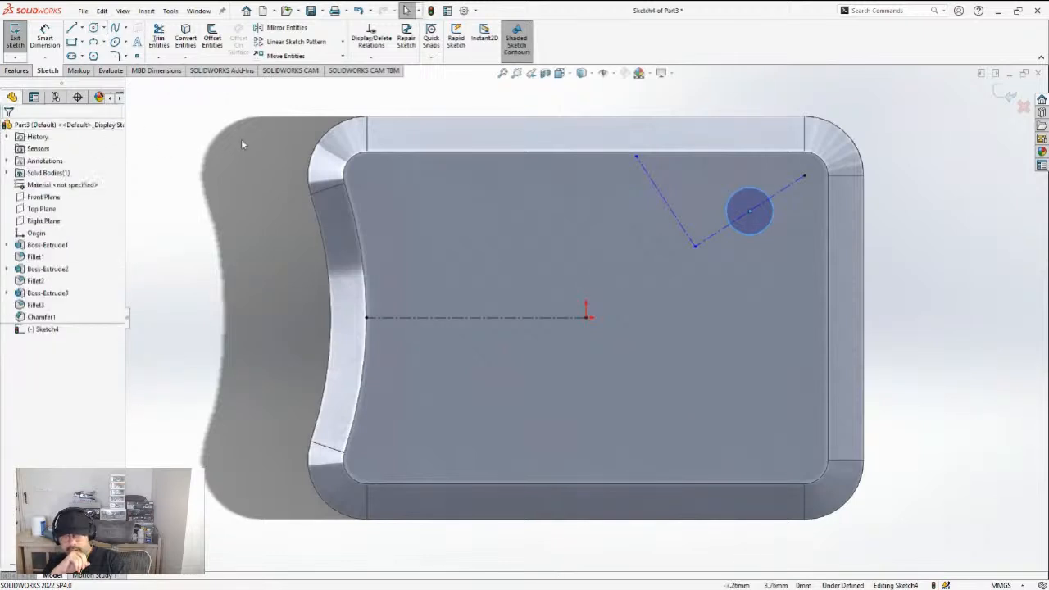
Offset the small circle outward by 1.5 mm to form a concentric outer circle
{"action": "left_click", "coordinate": [93, 27]}
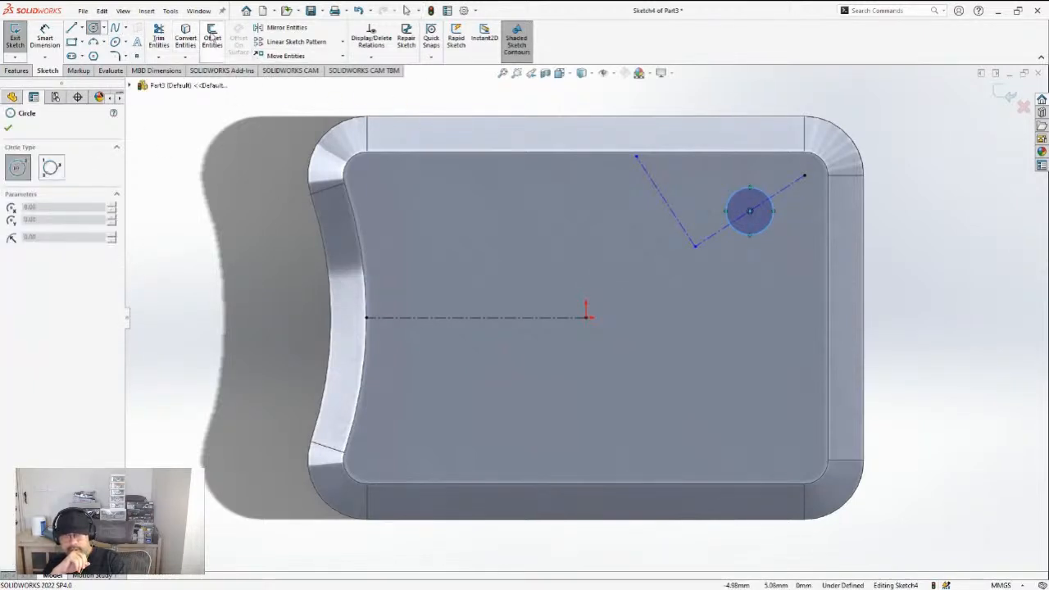
{"action": "left_click", "coordinate": [212, 38]}
{"action": "left_click", "coordinate": [38, 254]}
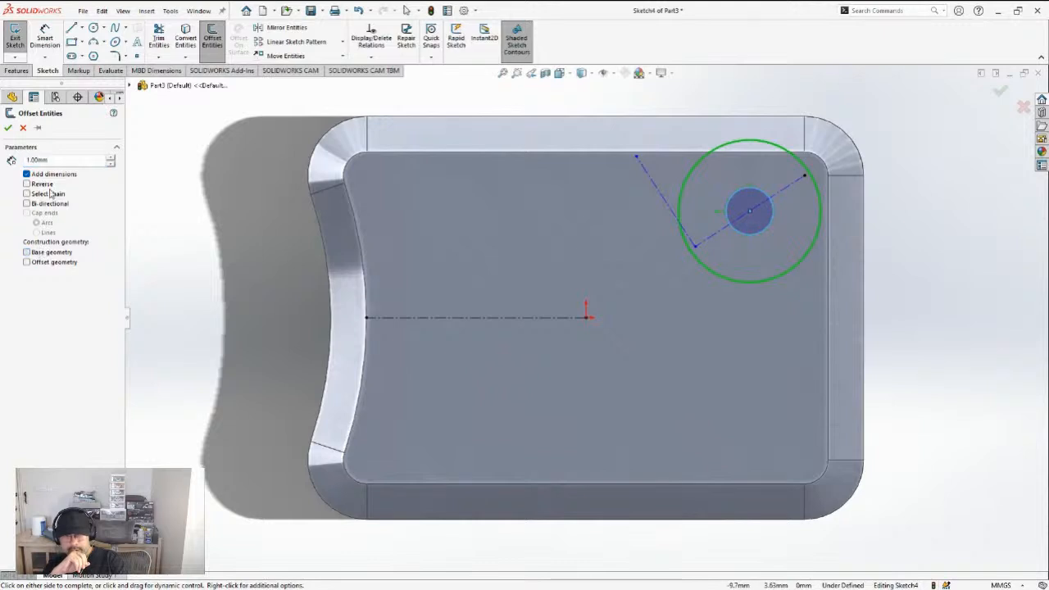
{"action": "double_click", "coordinate": [74, 160]}
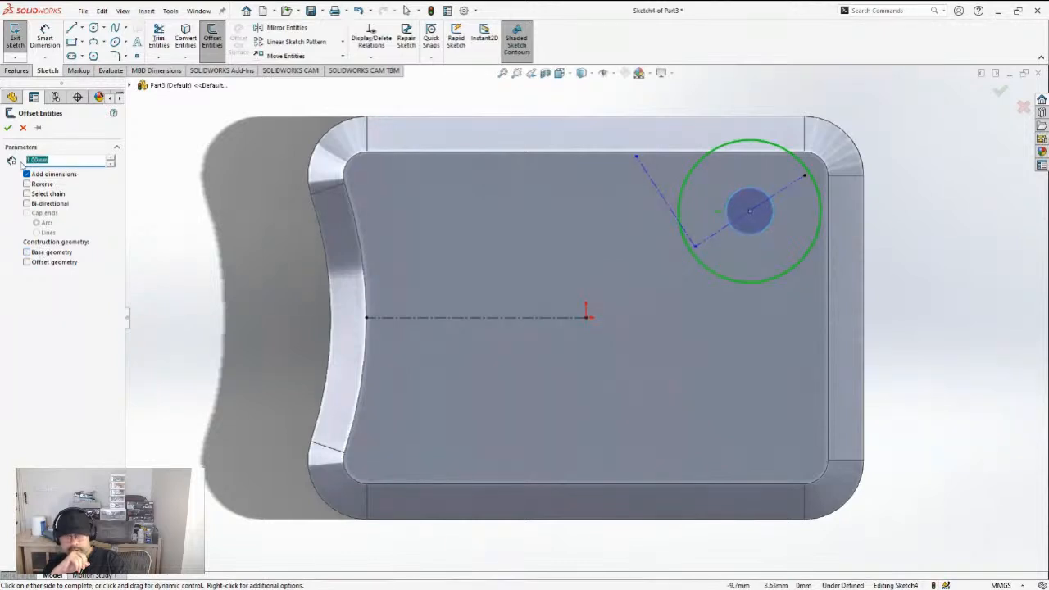
{"action": "type", "text": "1.5"}
{"action": "key", "text": "Return"}
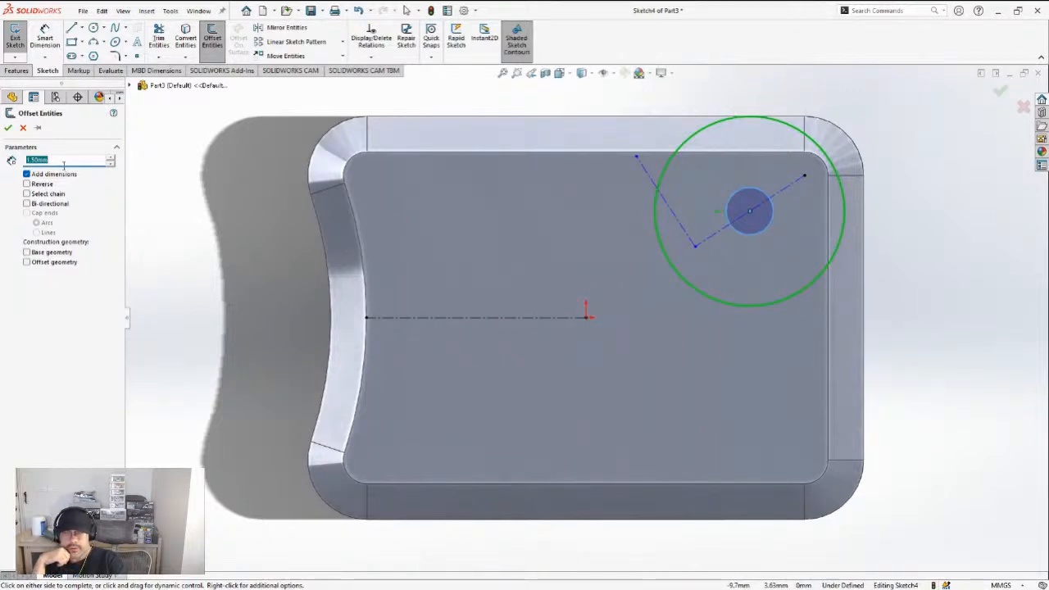
{"action": "left_click", "coordinate": [9, 129]}
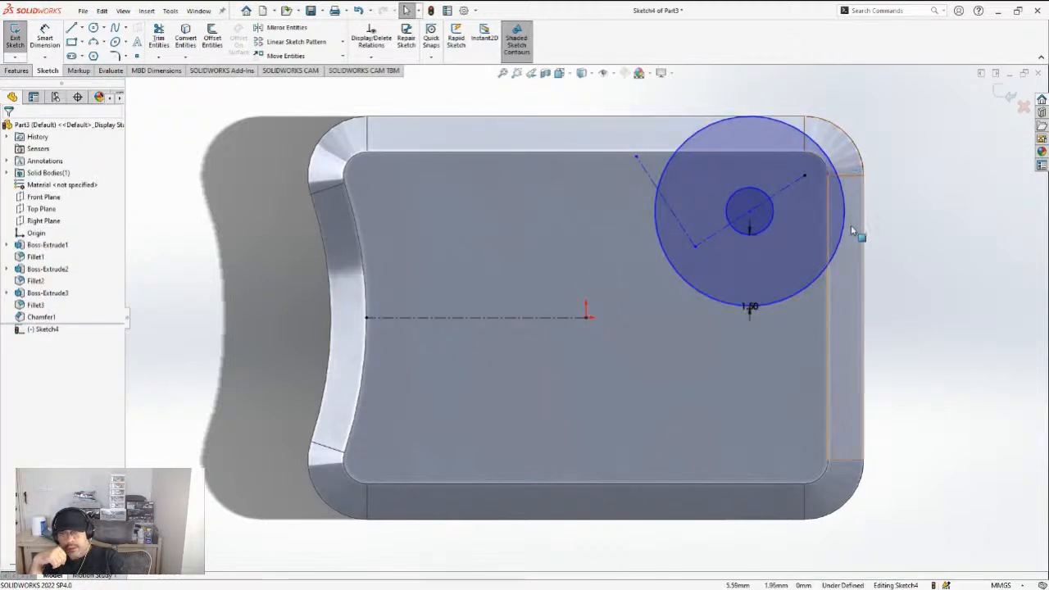
Mirror both concentric circles about the horizontal construction line
{"action": "left_click_drag", "start_coordinate": [893, 308], "coordinate": [753, 229]}
{"action": "left_click", "coordinate": [565, 320], "text": "ctrl"}
{"action": "left_click", "coordinate": [283, 27]}
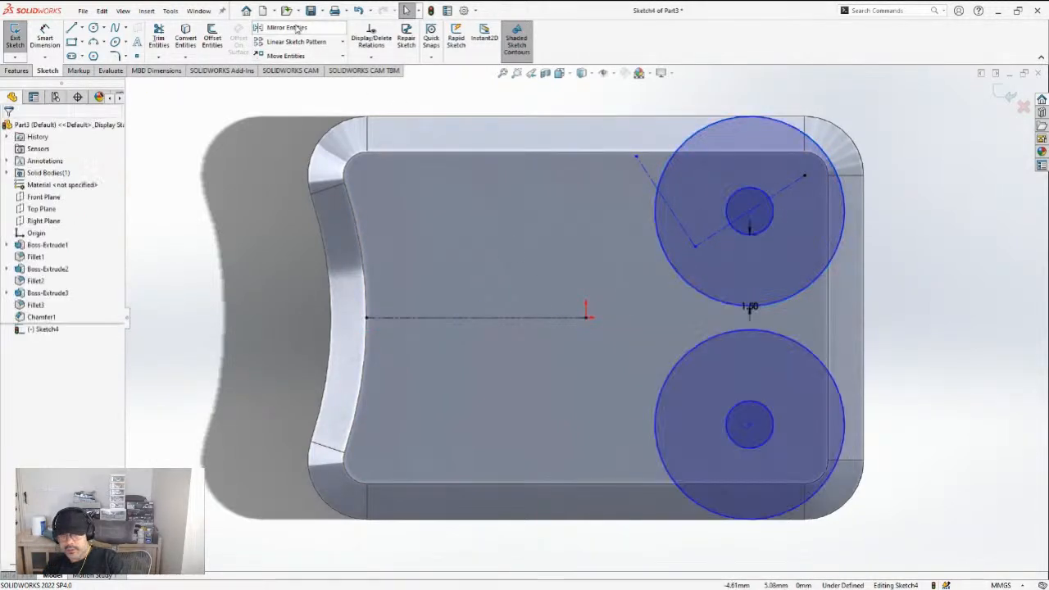
Set up a blind boss extrusion of the two circular rings with a depth of 0.5 mm
{"action": "left_click", "coordinate": [16, 70]}
{"action": "left_click", "coordinate": [19, 36]}
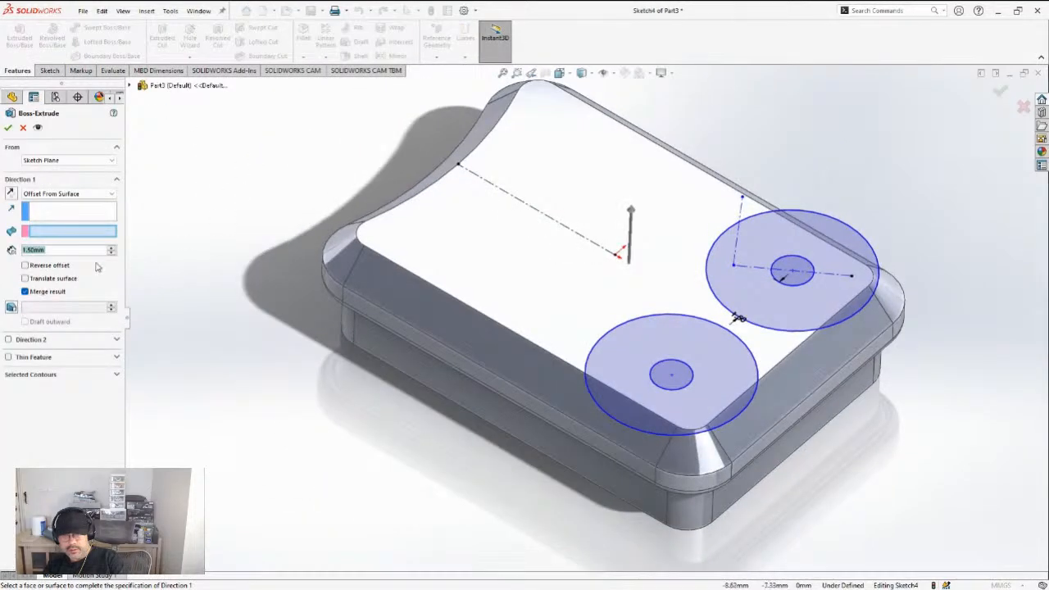
{"action": "left_click", "coordinate": [56, 196]}
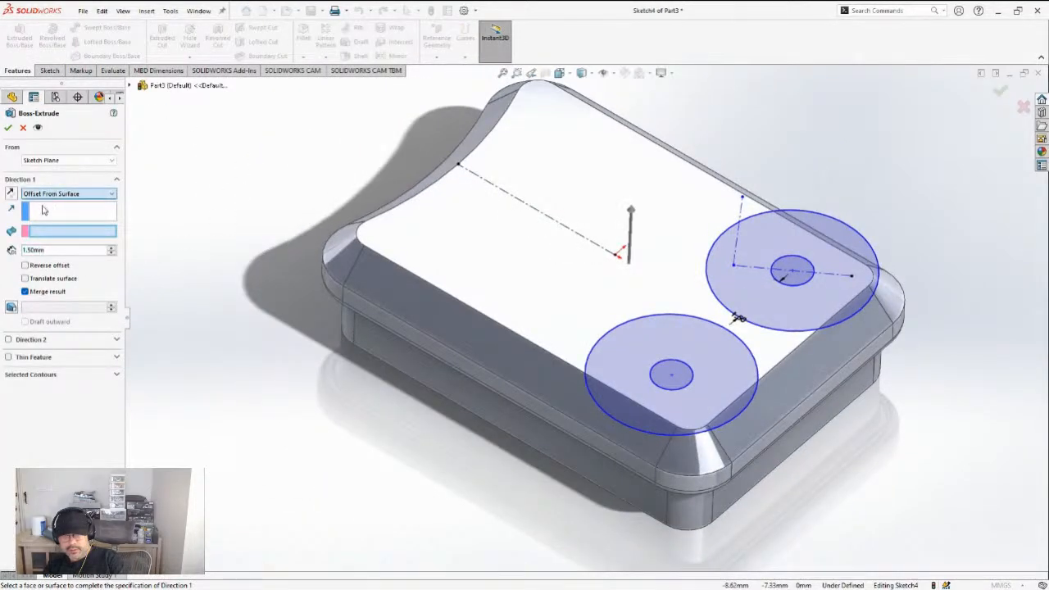
{"action": "left_click", "coordinate": [43, 211]}
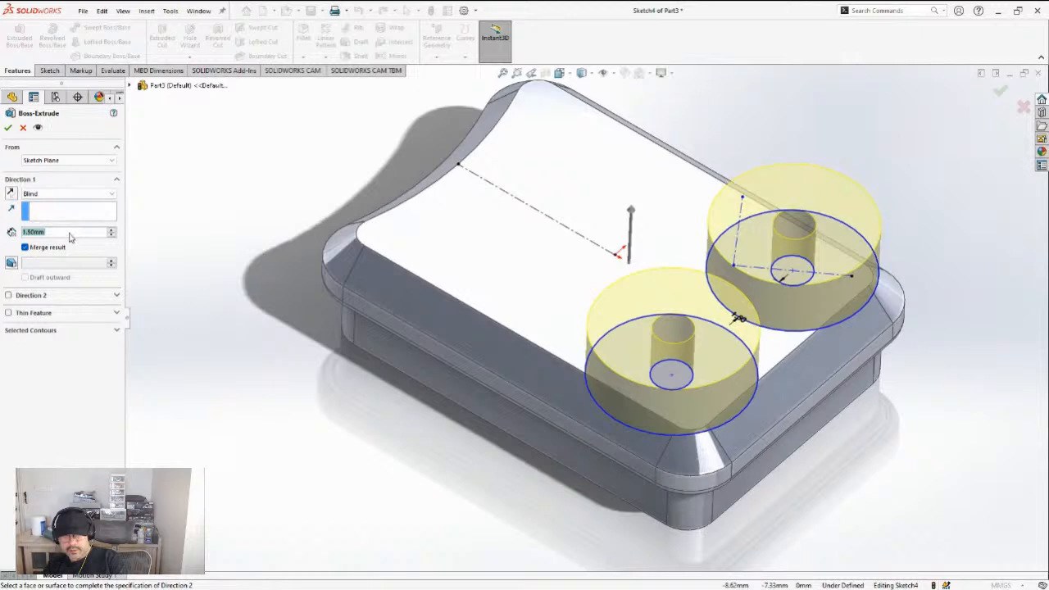
{"action": "type", "text": "0"}
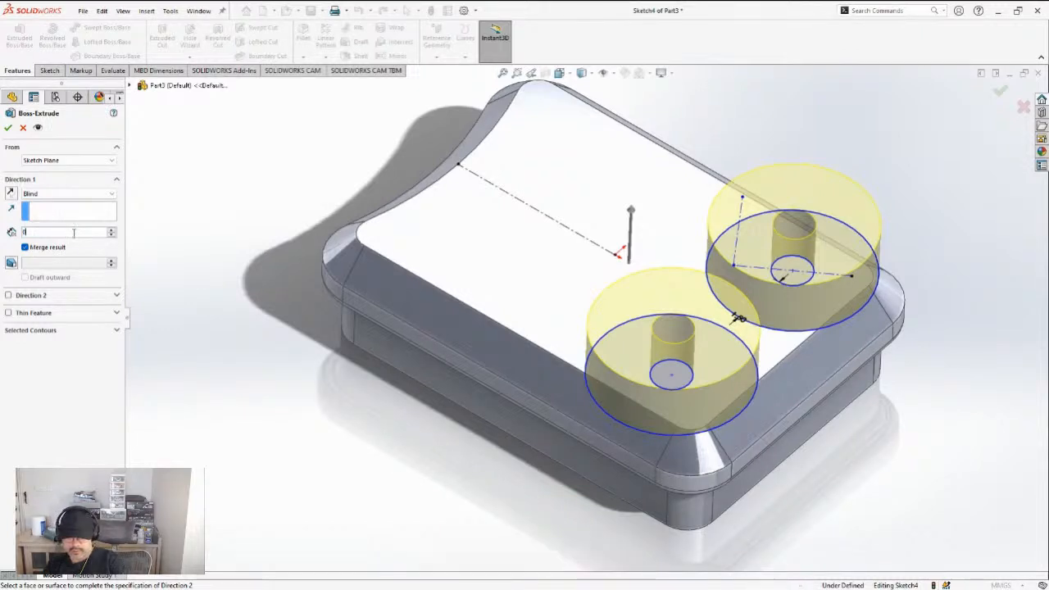
{"action": "type", "text": ".5"}
{"action": "key", "text": "Return"}
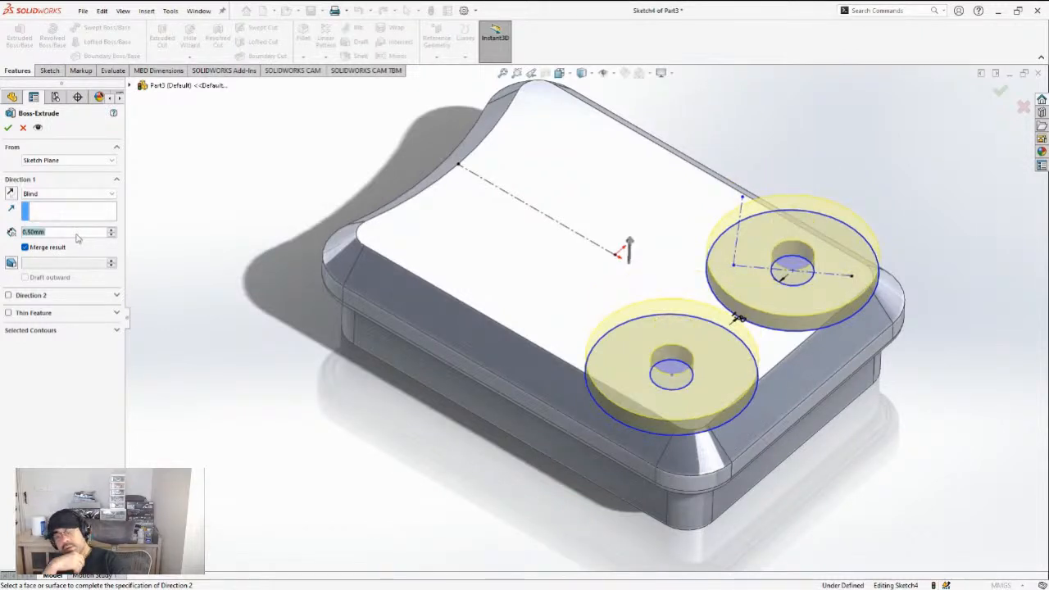
Set the ring extrusion's depth to 0.75 mm
{"action": "left_click", "coordinate": [77, 233]}
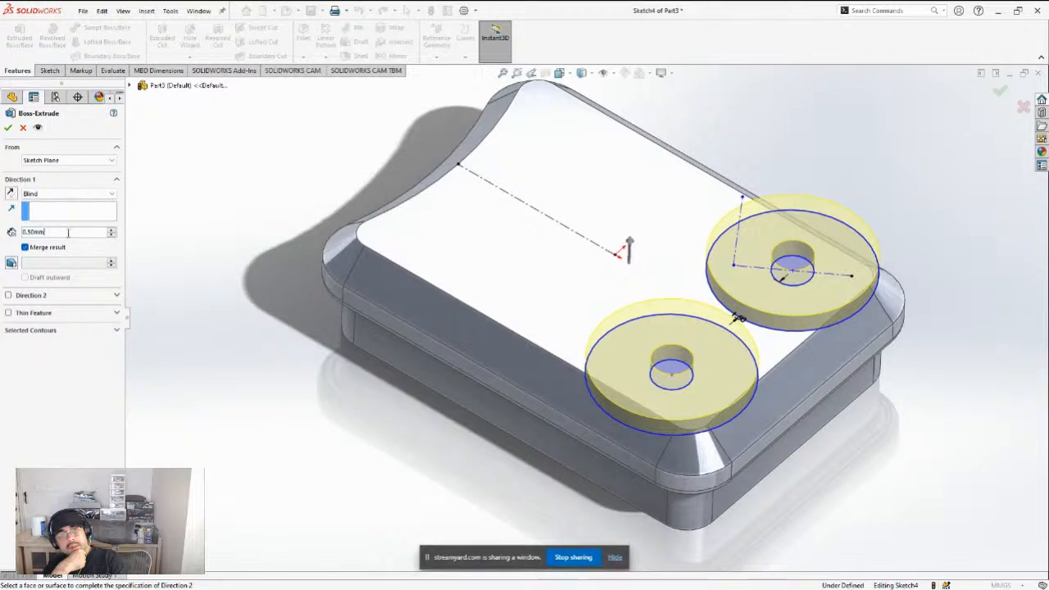
{"action": "type", "text": "0"}
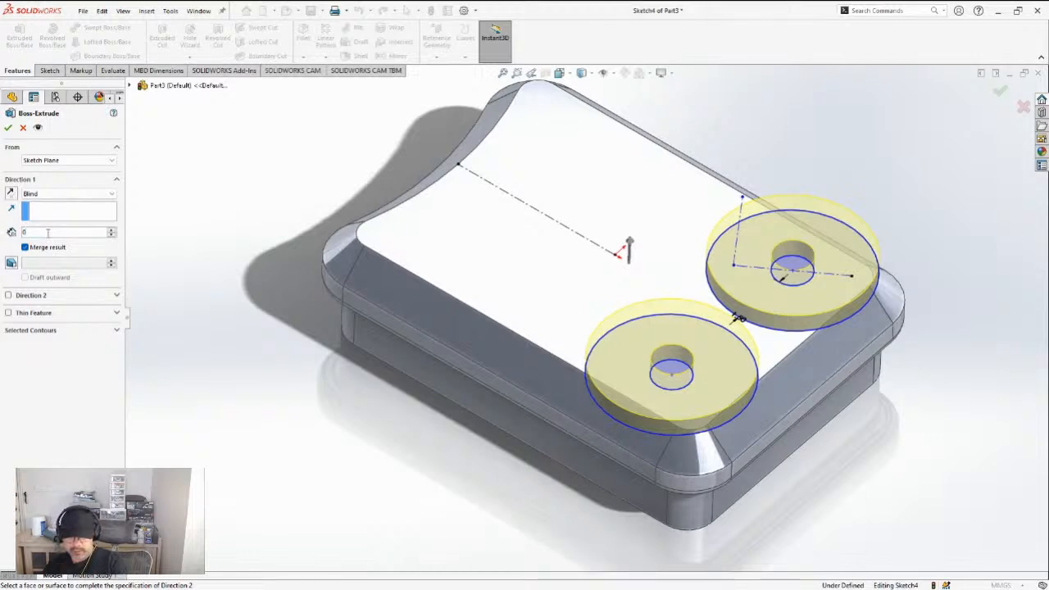
{"action": "type", "text": ".75"}
{"action": "key", "text": "Return"}
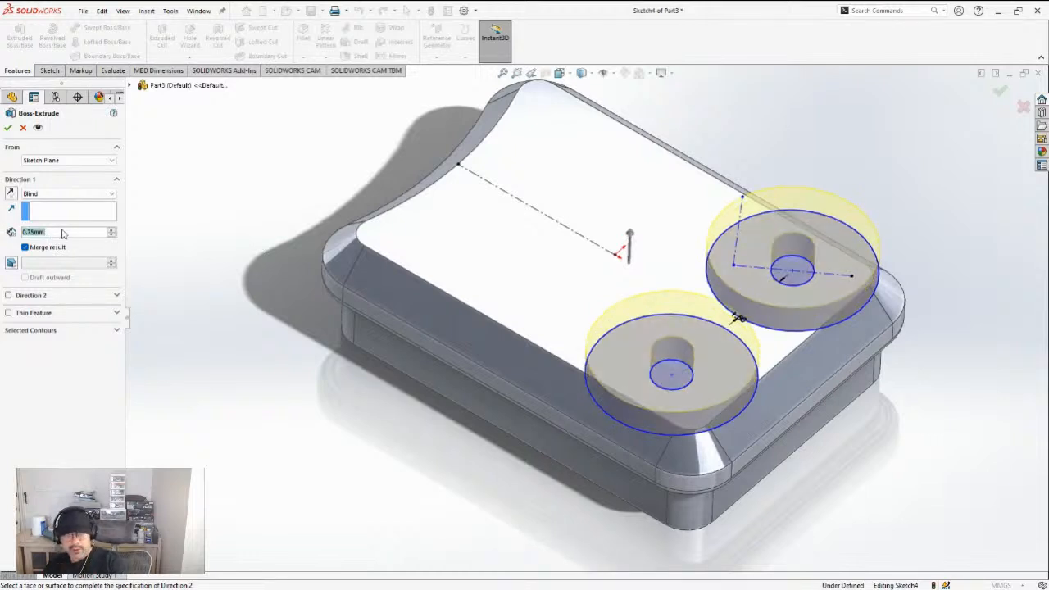
Add a second extrusion direction to the rings, ending Up To Vertex at the lower edge of the body's upper step, and finish the boss
{"action": "left_click", "coordinate": [8, 295]}
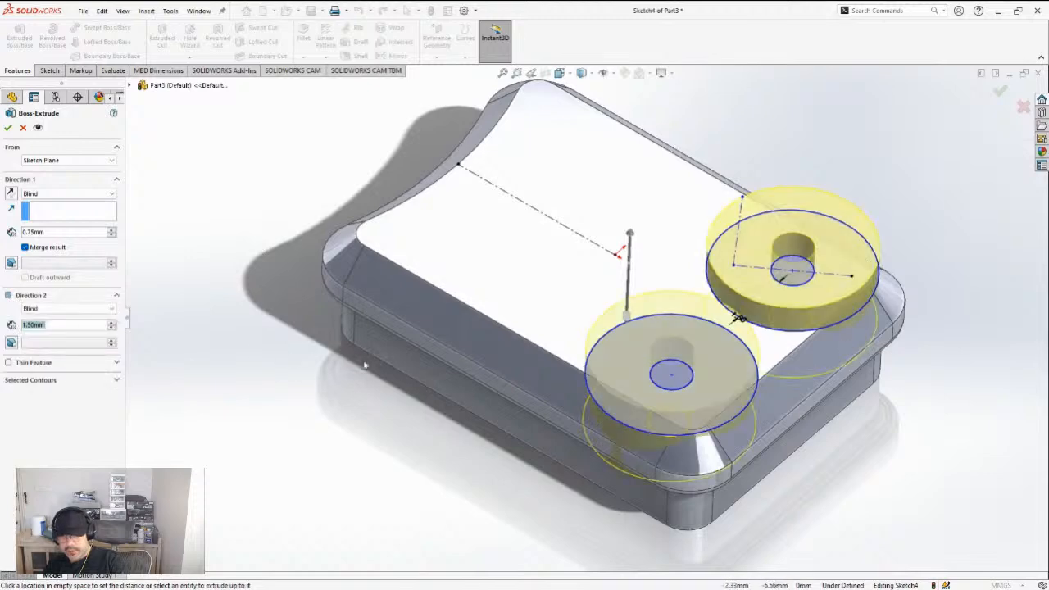
{"action": "middle_click_drag", "start_coordinate": [639, 410], "coordinate": [636, 320]}
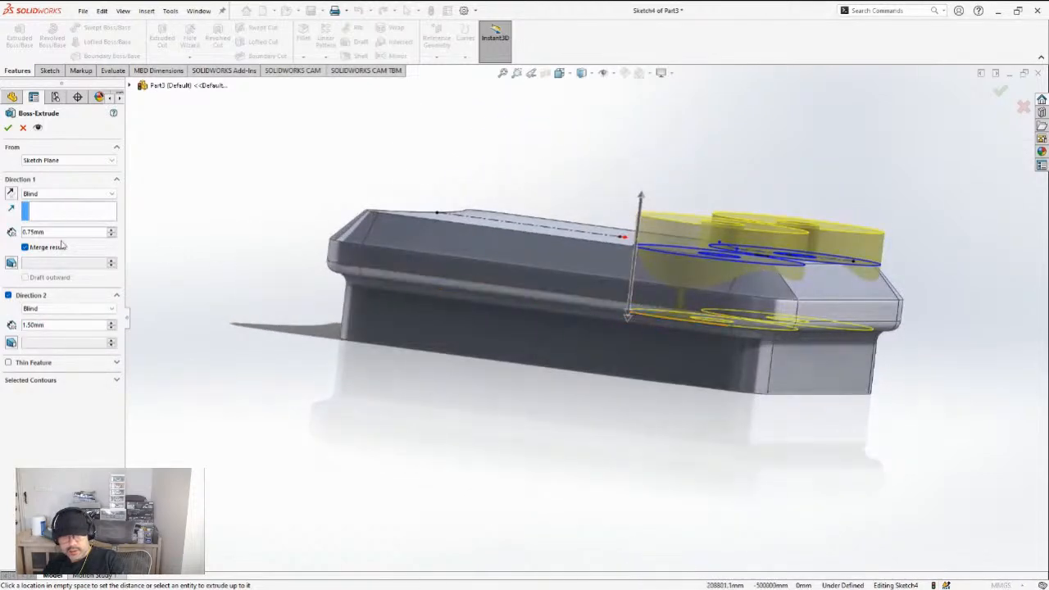
{"action": "left_click", "coordinate": [42, 346]}
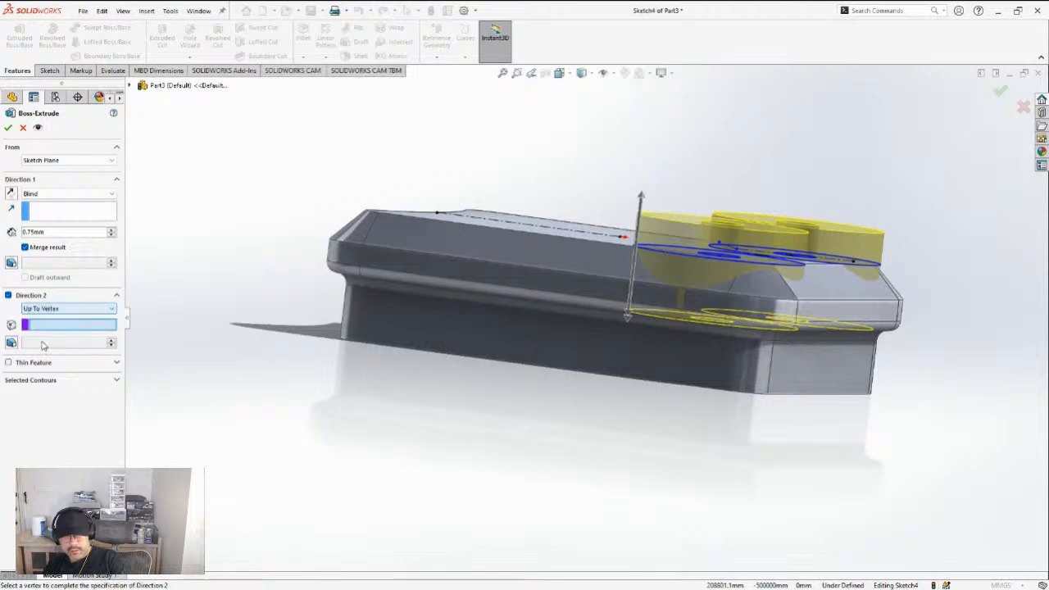
{"action": "left_click", "coordinate": [585, 299]}
{"action": "left_click", "coordinate": [7, 128]}
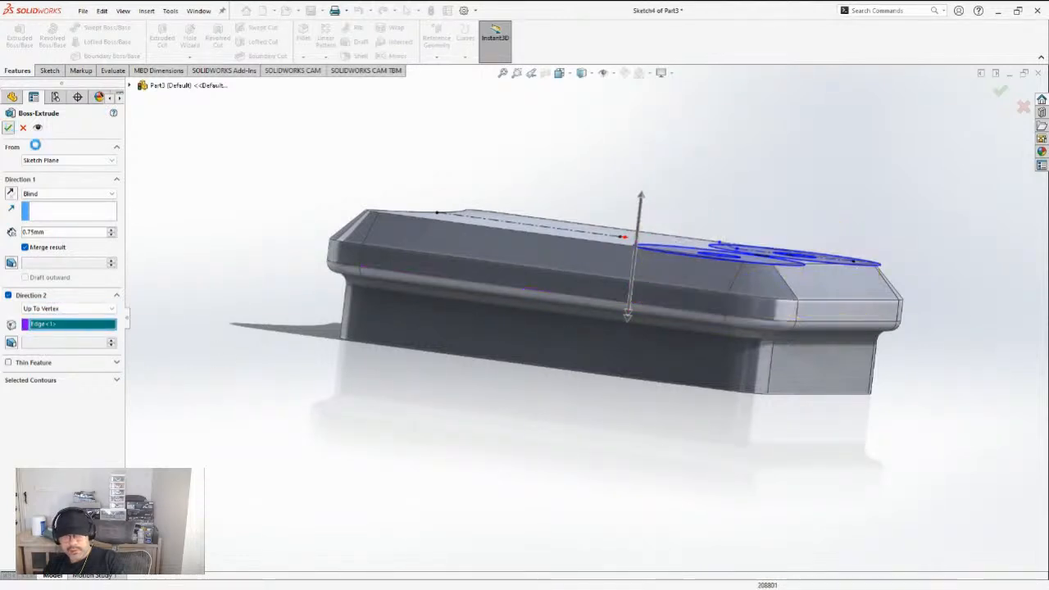
Chamfer the outer top edges of both raised rings by 0.5 mm at 45 degrees
{"action": "middle_click_drag", "start_coordinate": [455, 307], "coordinate": [435, 277]}
{"action": "left_click", "coordinate": [303, 59]}
{"action": "left_click", "coordinate": [302, 87]}
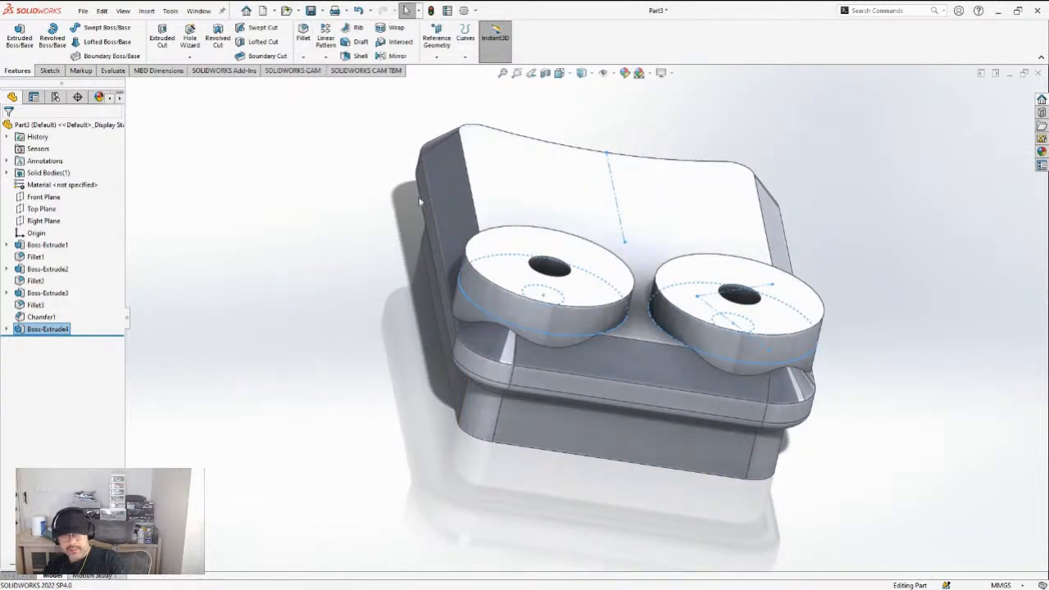
{"action": "left_click", "coordinate": [477, 276]}
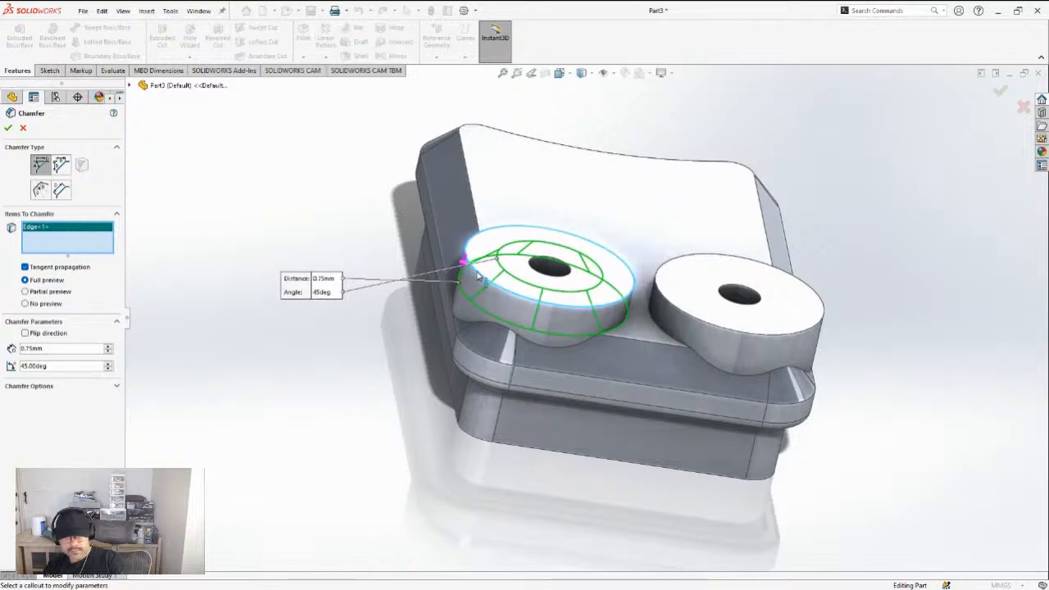
{"action": "double_click", "coordinate": [83, 348]}
{"action": "type", "text": "0.5"}
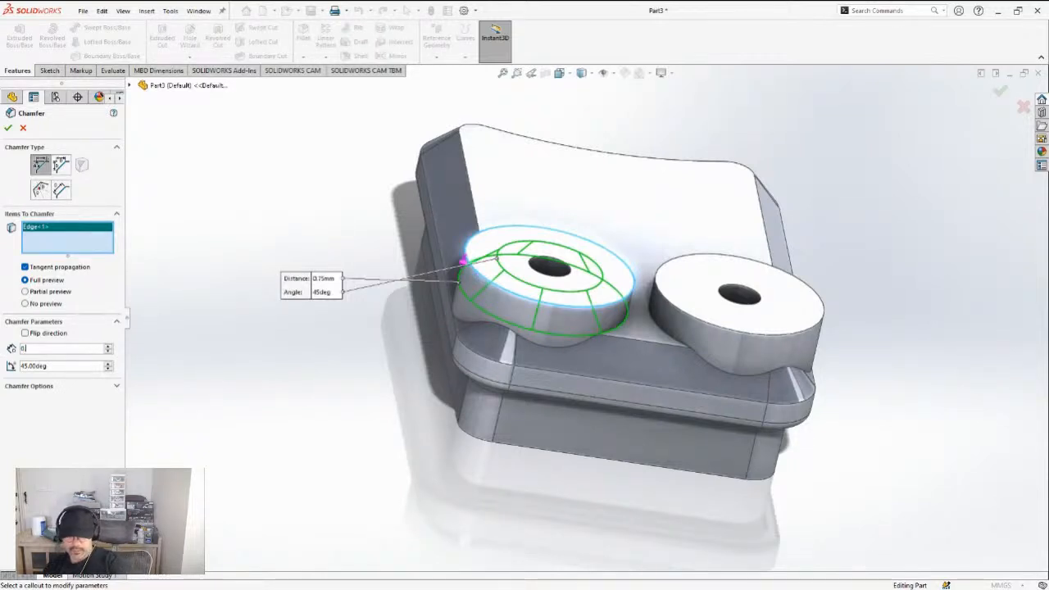
{"action": "key", "text": "Return"}
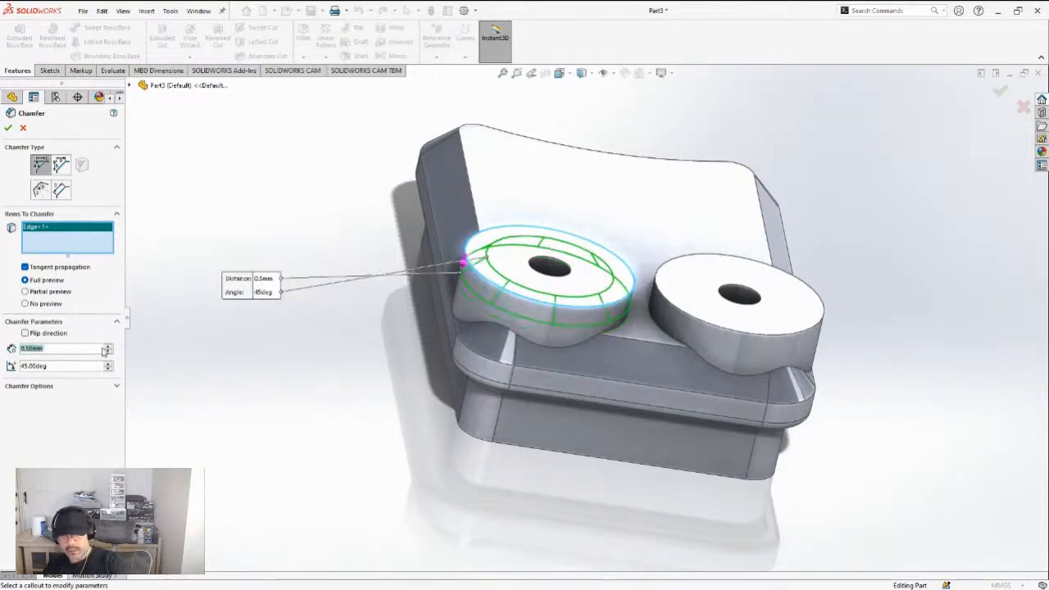
{"action": "left_click", "coordinate": [688, 319]}
{"action": "left_click", "coordinate": [8, 128]}
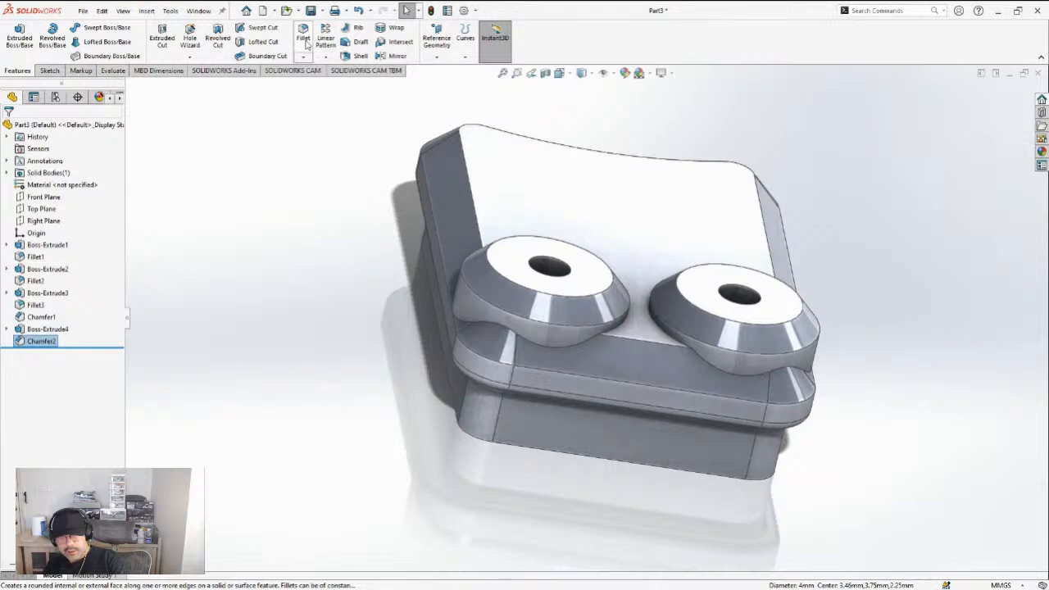
Fillet the edges where both rings meet the body with a 0.25 mm radius
{"action": "left_click", "coordinate": [304, 37]}
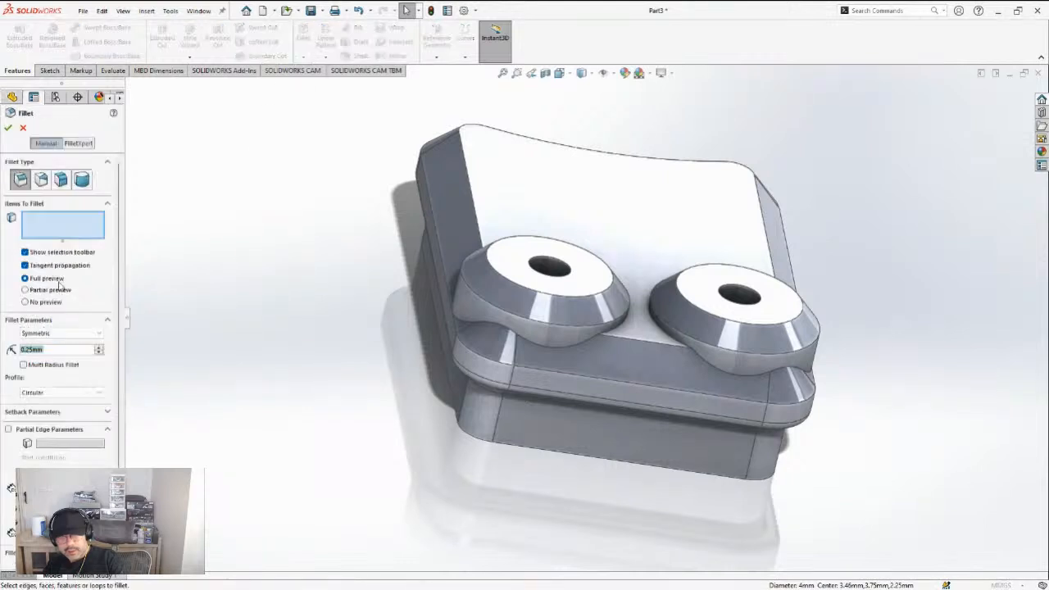
{"action": "left_click", "coordinate": [613, 328]}
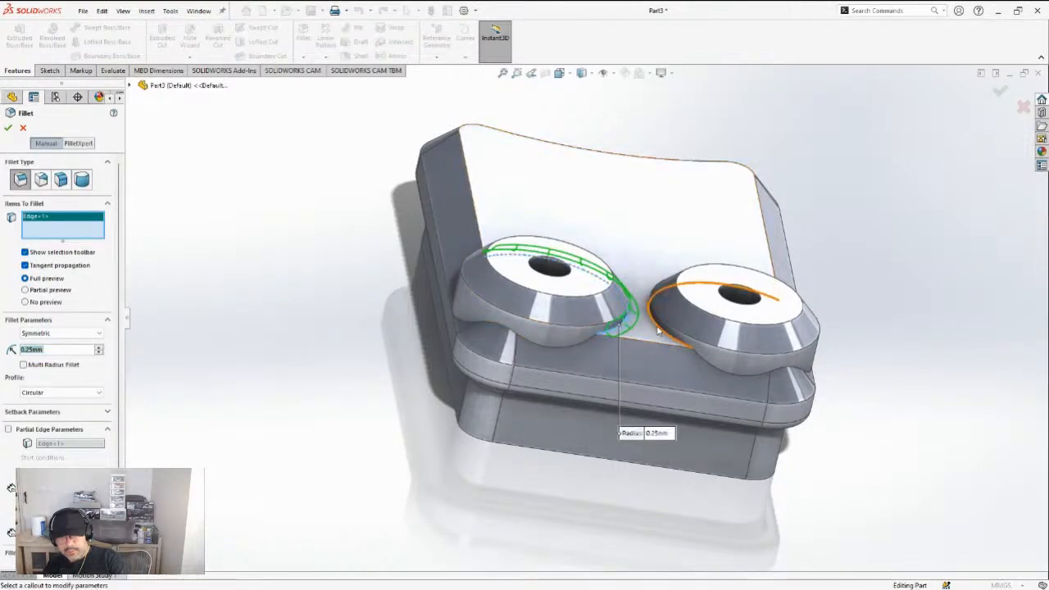
{"action": "left_click", "coordinate": [658, 331]}
{"action": "left_click", "coordinate": [587, 346]}
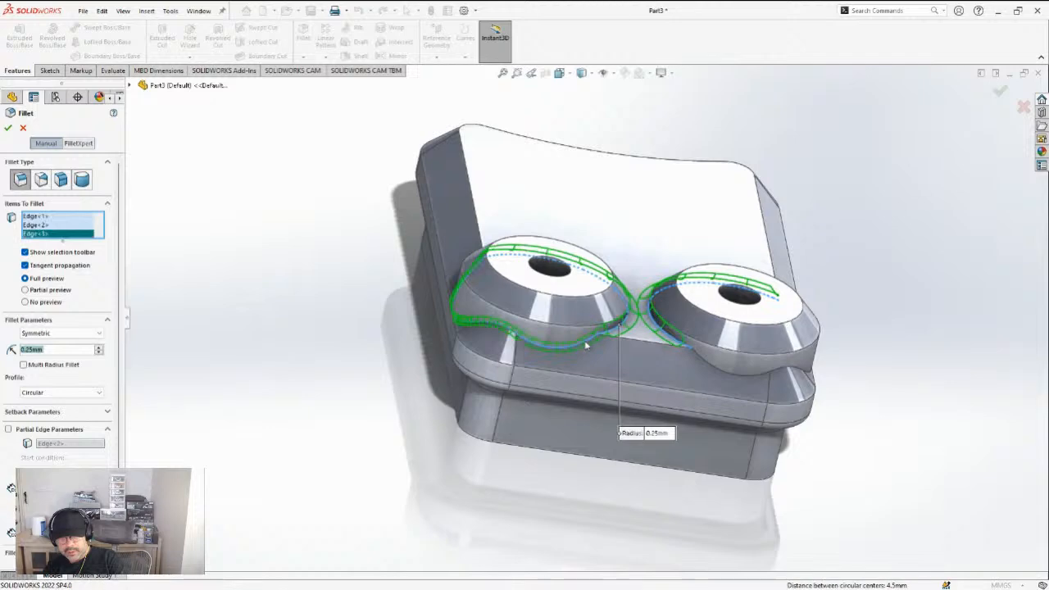
{"action": "left_click", "coordinate": [700, 357]}
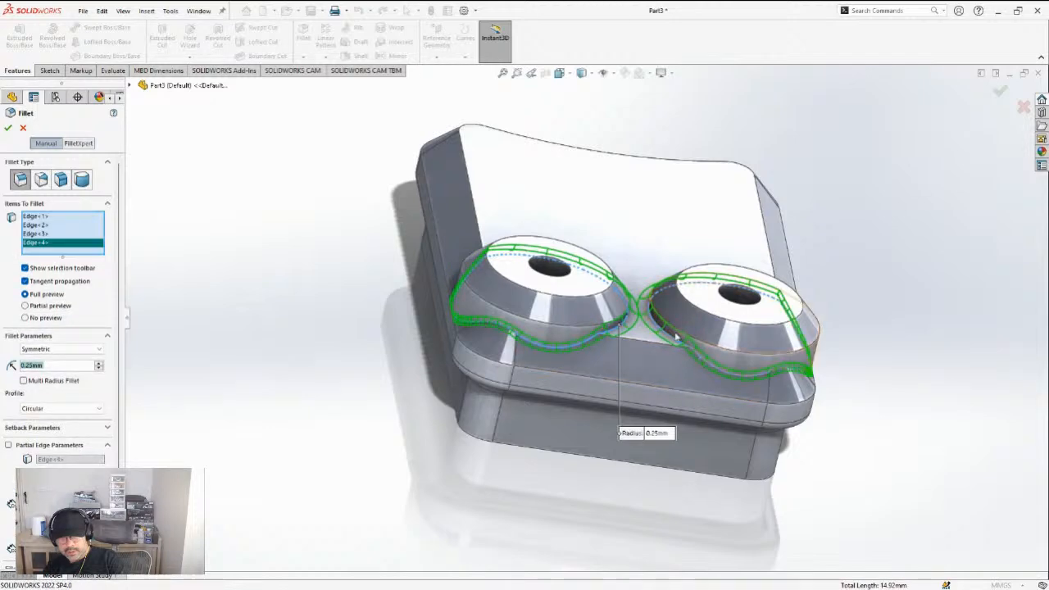
{"action": "middle_click_drag", "start_coordinate": [599, 227], "coordinate": [503, 473]}
{"action": "middle_click_drag", "start_coordinate": [502, 234], "coordinate": [501, 320]}
{"action": "left_click", "coordinate": [8, 128]}
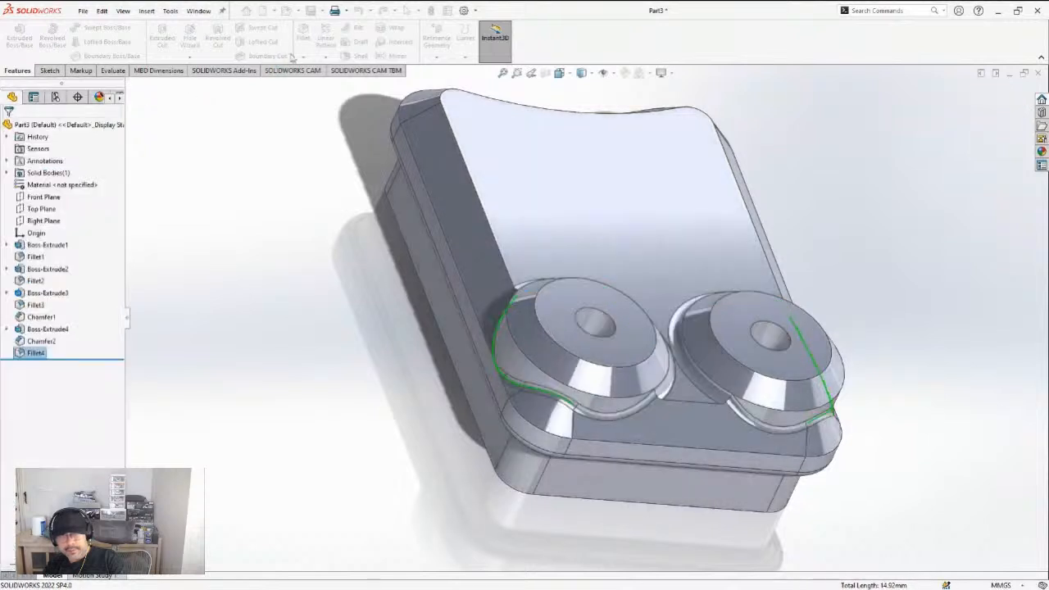
Fillet the center holes of both rings with a 0.25 mm radius
{"action": "left_click", "coordinate": [309, 35]}
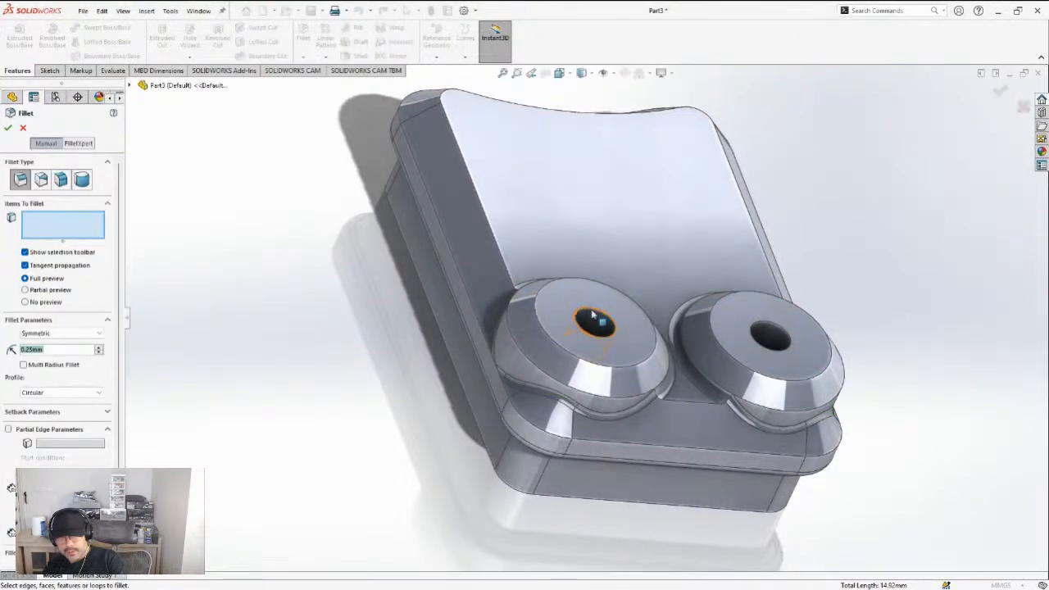
{"action": "left_click", "coordinate": [593, 315]}
{"action": "left_click", "coordinate": [756, 327]}
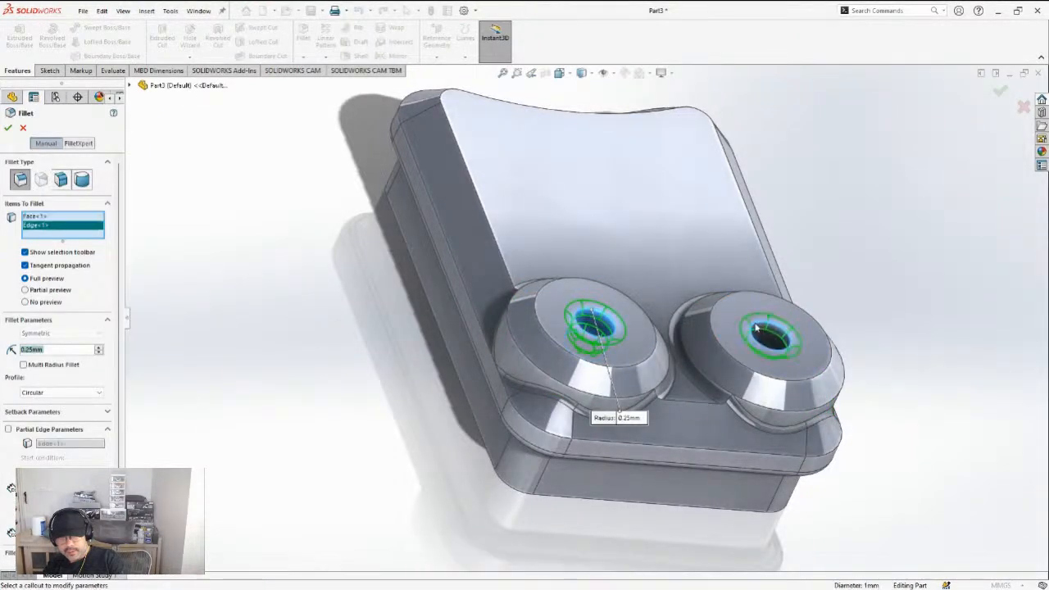
{"action": "left_click", "coordinate": [8, 127]}
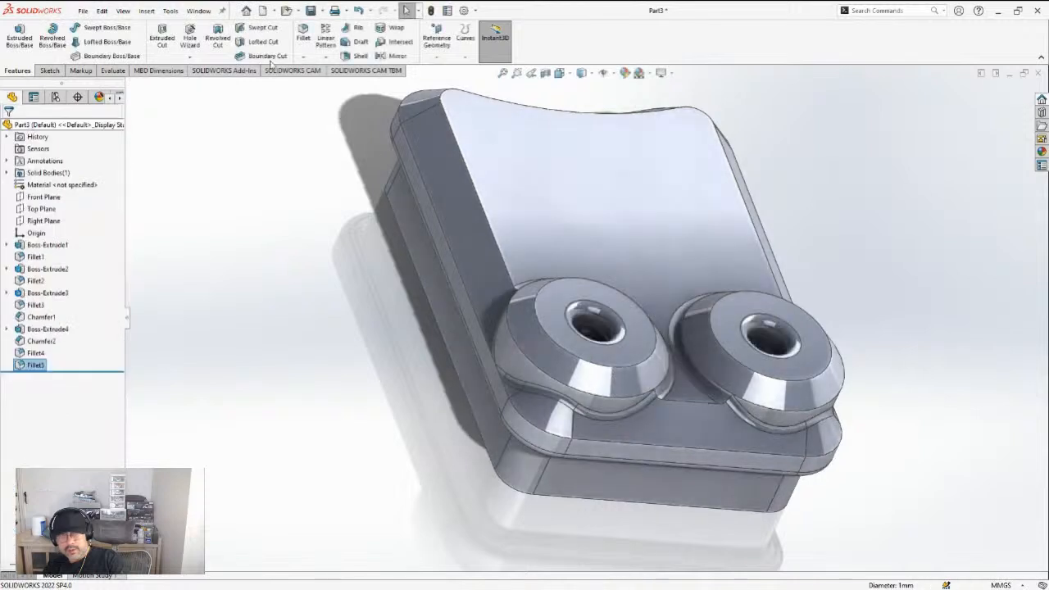
Fillet the outer edges of both rings' flat top faces with a 0.5 mm radius
{"action": "key", "text": "Return"}
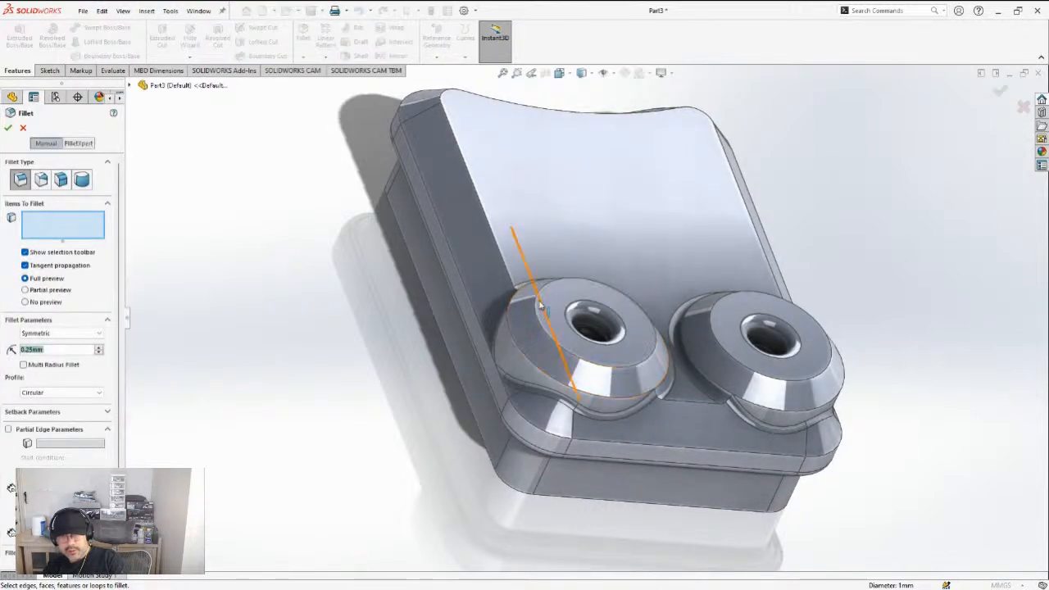
{"action": "left_click", "coordinate": [541, 305]}
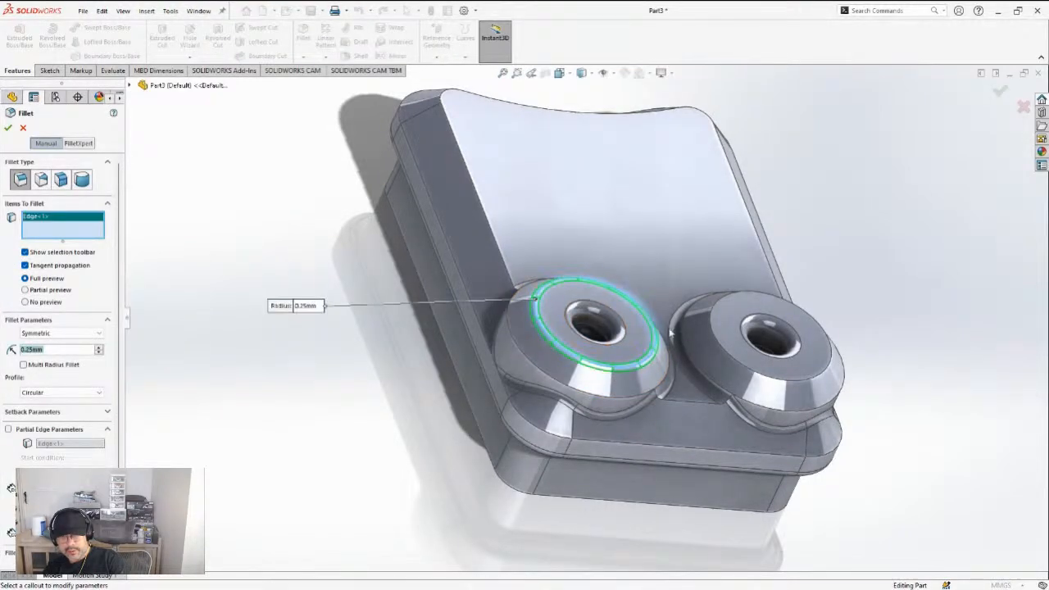
{"action": "left_click", "coordinate": [712, 327]}
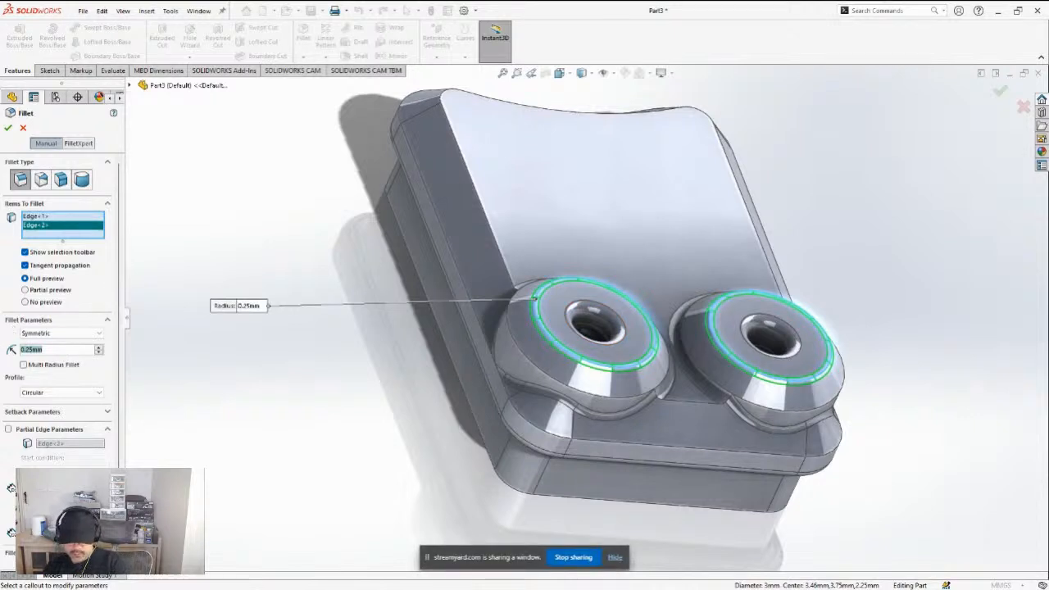
{"action": "type", "text": "0.5"}
{"action": "key", "text": "Return"}
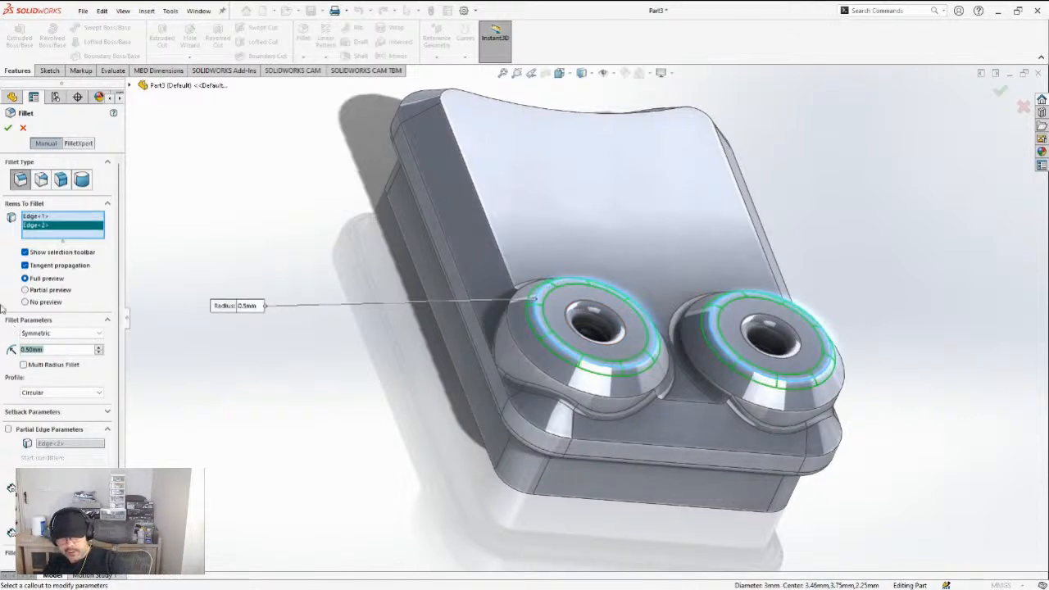
{"action": "left_click", "coordinate": [9, 128]}
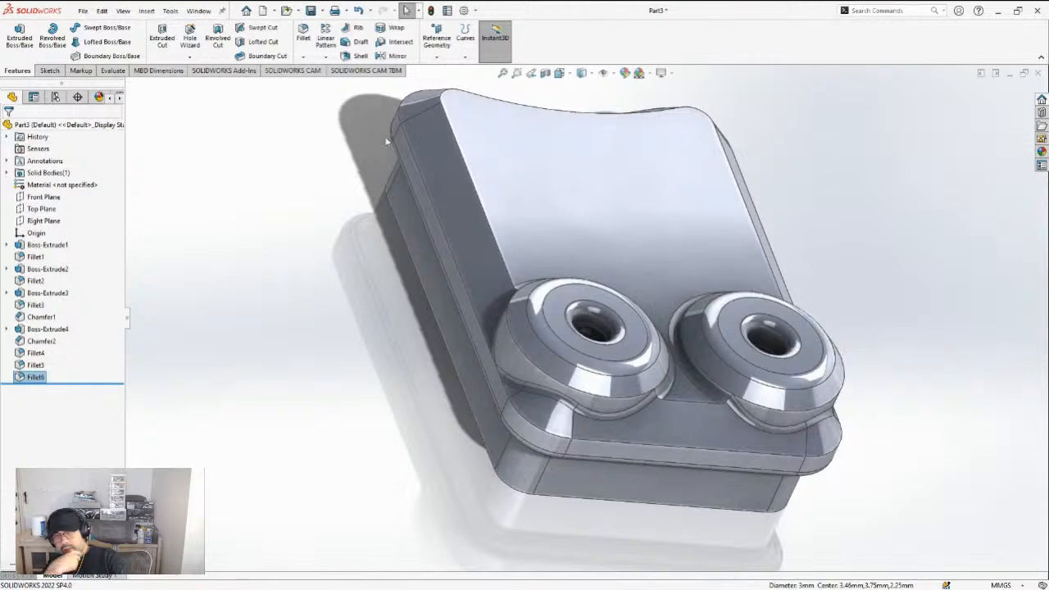
Start a sketch on the body's top face and draw a horizontal line about 3.7 mm long from the origin away from the rings
{"action": "left_click", "coordinate": [577, 214]}
{"action": "left_click", "coordinate": [49, 71]}
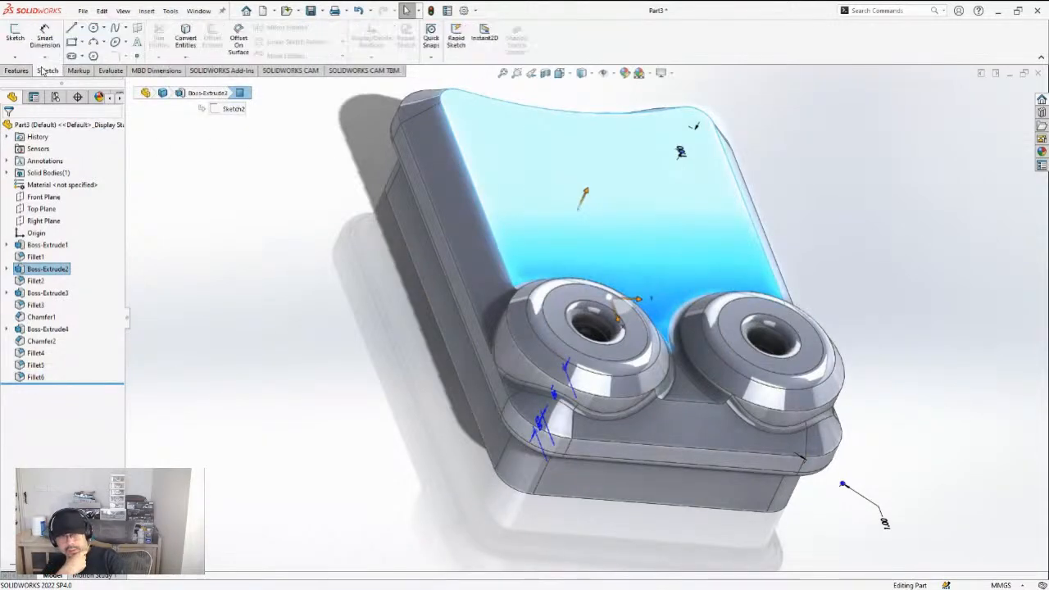
{"action": "left_click", "coordinate": [15, 35]}
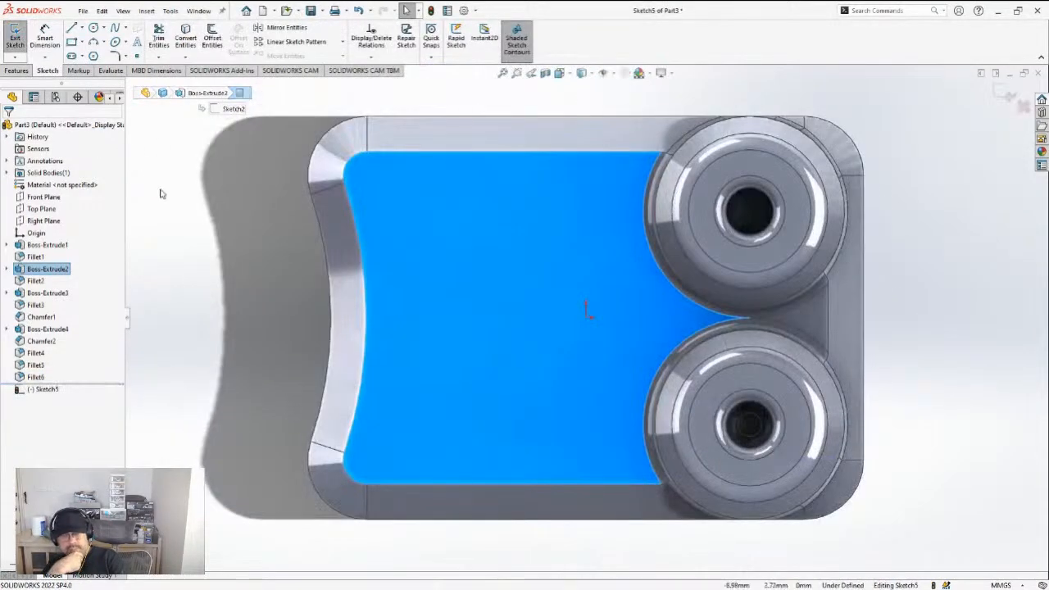
{"action": "left_click", "coordinate": [83, 31]}
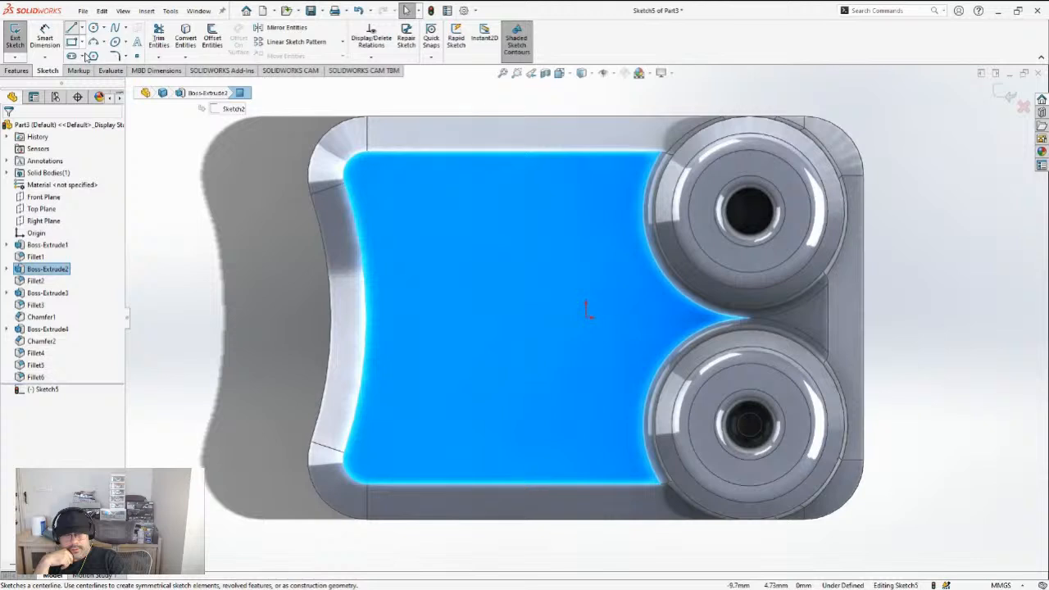
{"action": "left_click", "coordinate": [87, 56]}
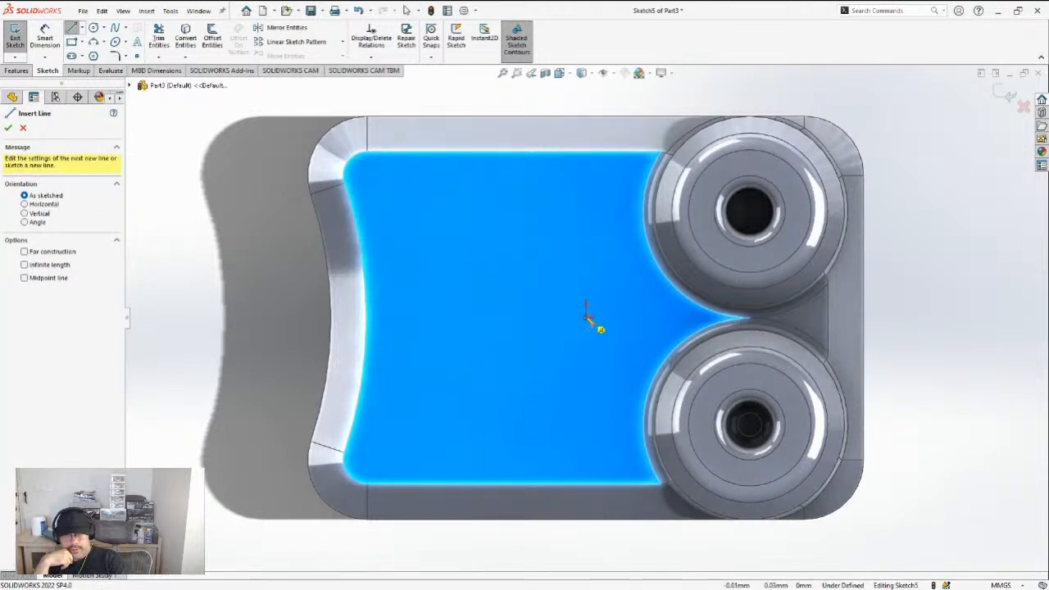
{"action": "left_click", "coordinate": [586, 315]}
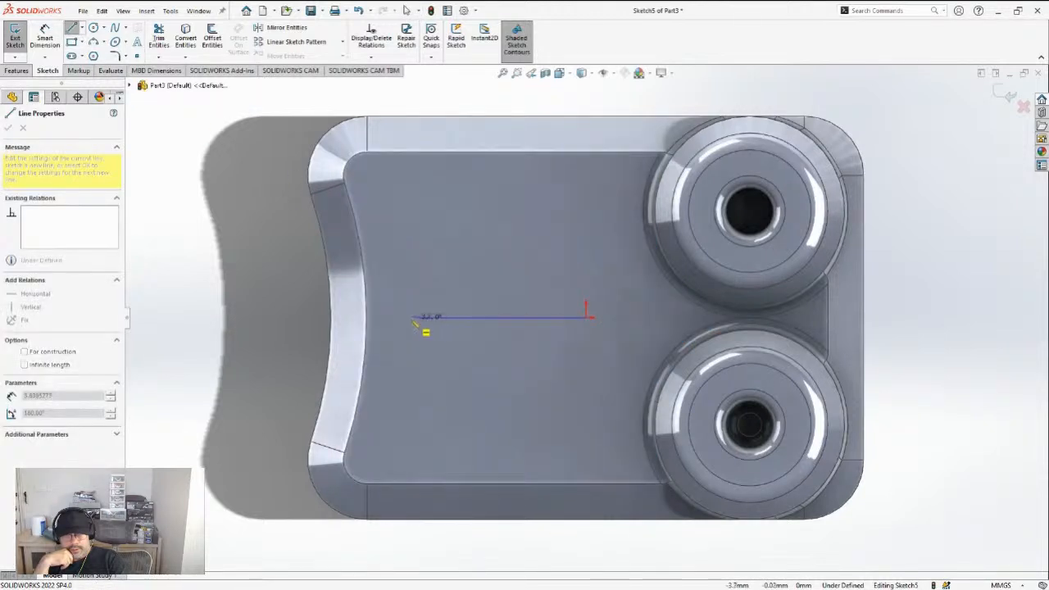
{"action": "left_click", "coordinate": [411, 318]}
{"action": "key", "text": "Escape"}
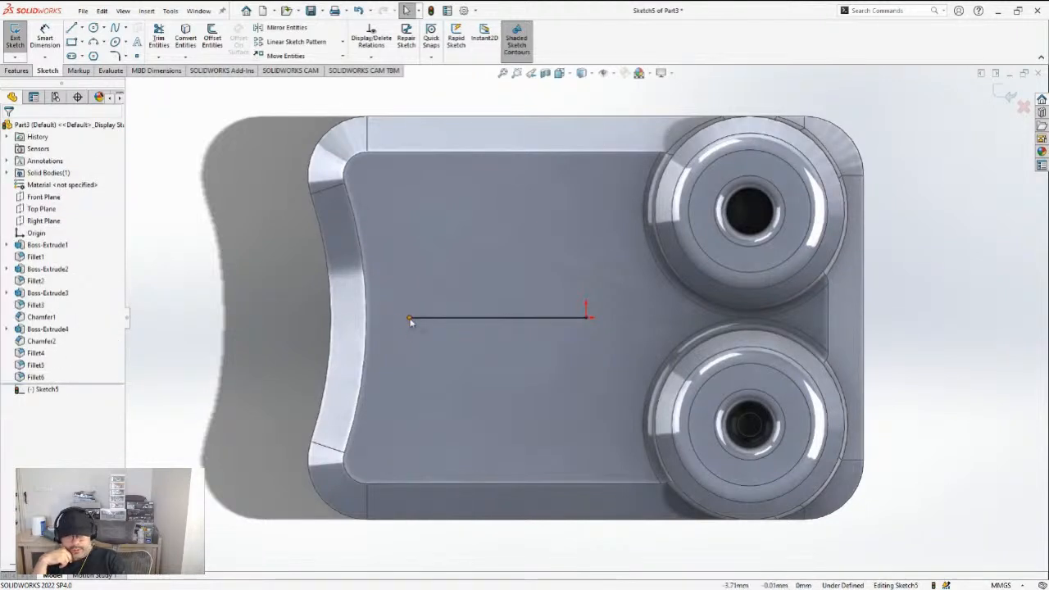
Set the horizontal line's length to 3.5 mm and make it construction geometry
{"action": "left_click", "coordinate": [418, 318]}
{"action": "type", "text": "3.50"}
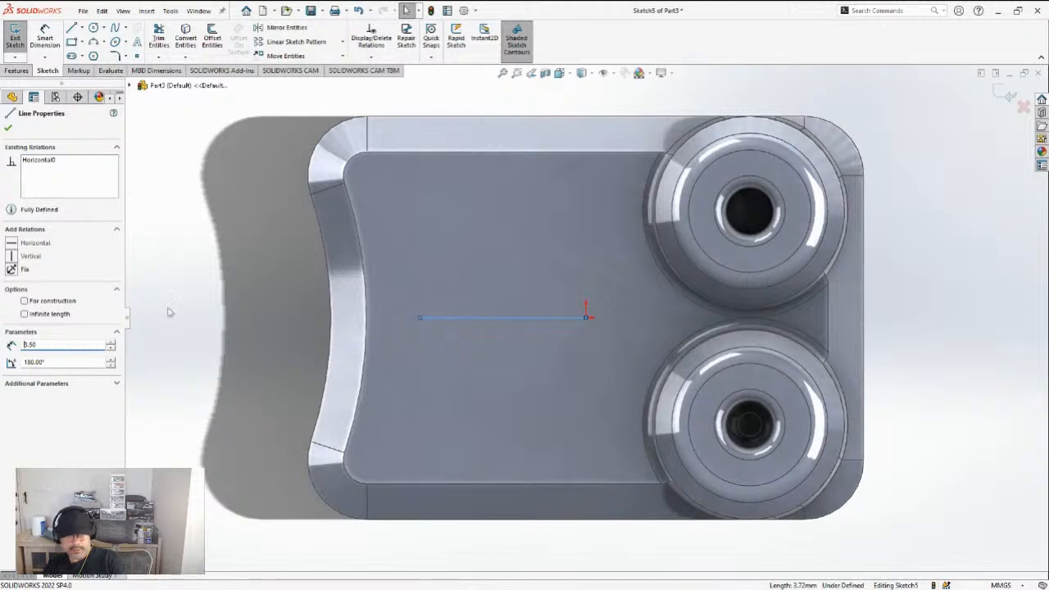
{"action": "left_click", "coordinate": [63, 302]}
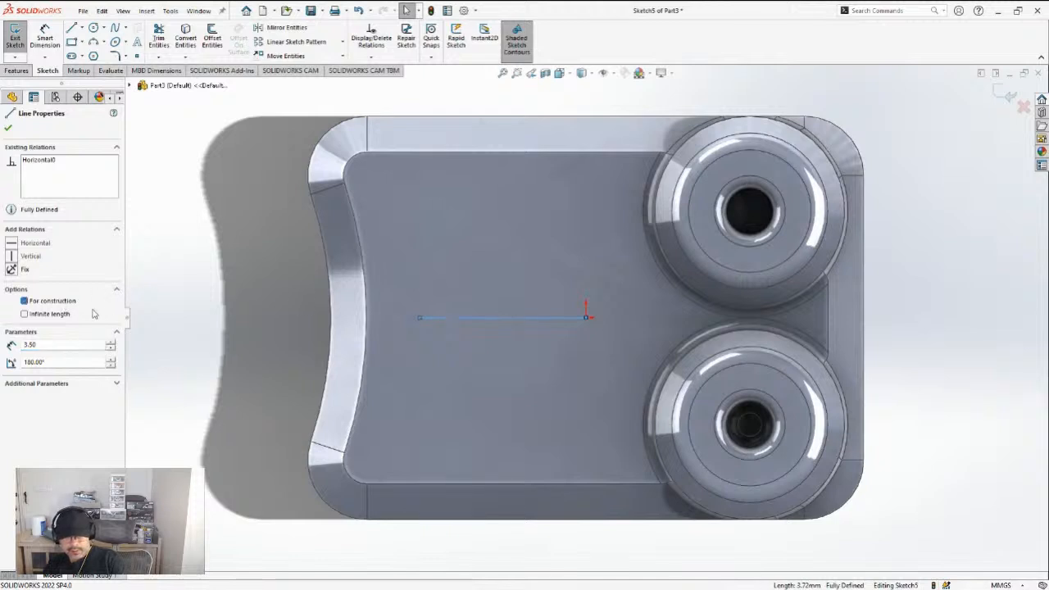
{"action": "left_click", "coordinate": [8, 129]}
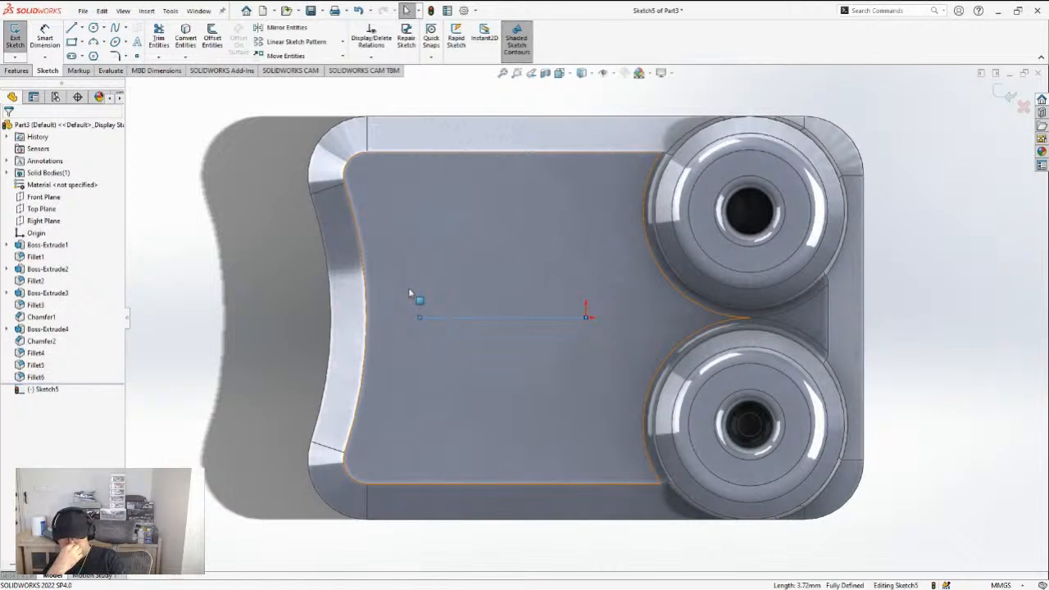
Offset the construction line 0.25 mm in both directions with arc end caps to form a slot profile
{"action": "left_click", "coordinate": [211, 37]}
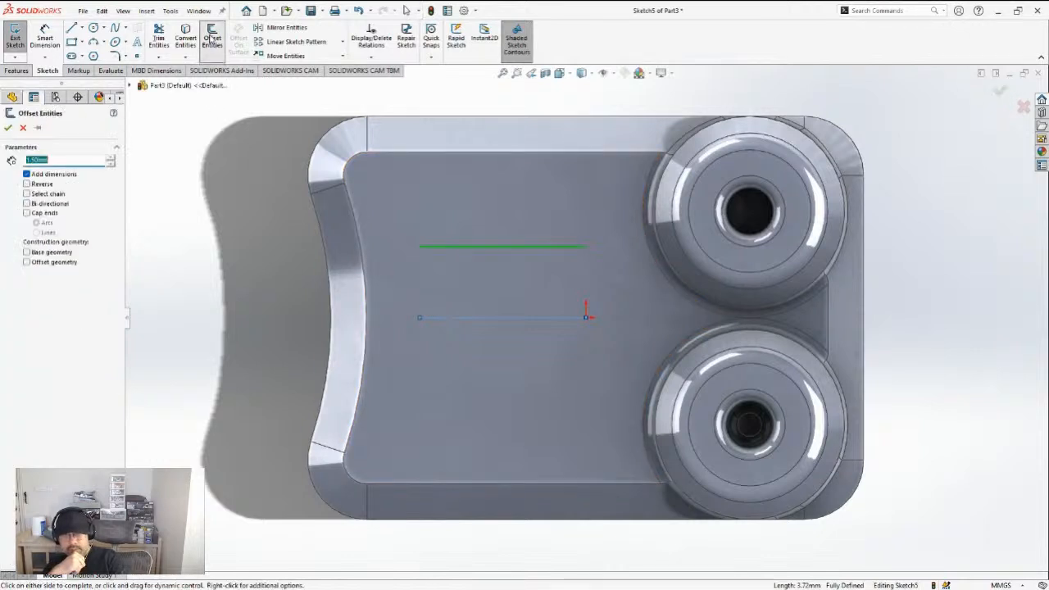
{"action": "type", "text": "0.25"}
{"action": "key", "text": "Return"}
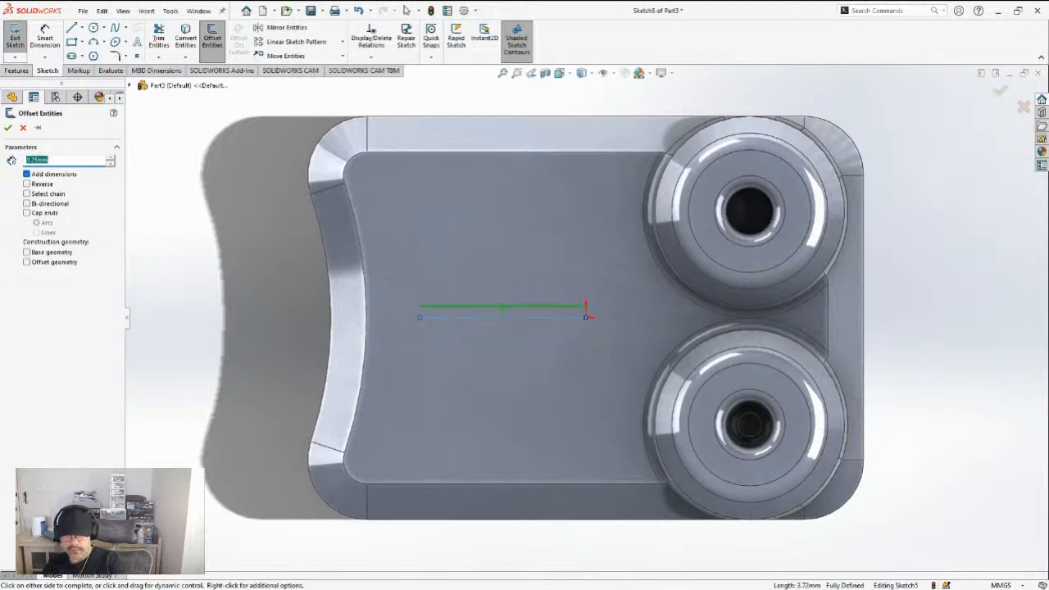
{"action": "left_click", "coordinate": [40, 205]}
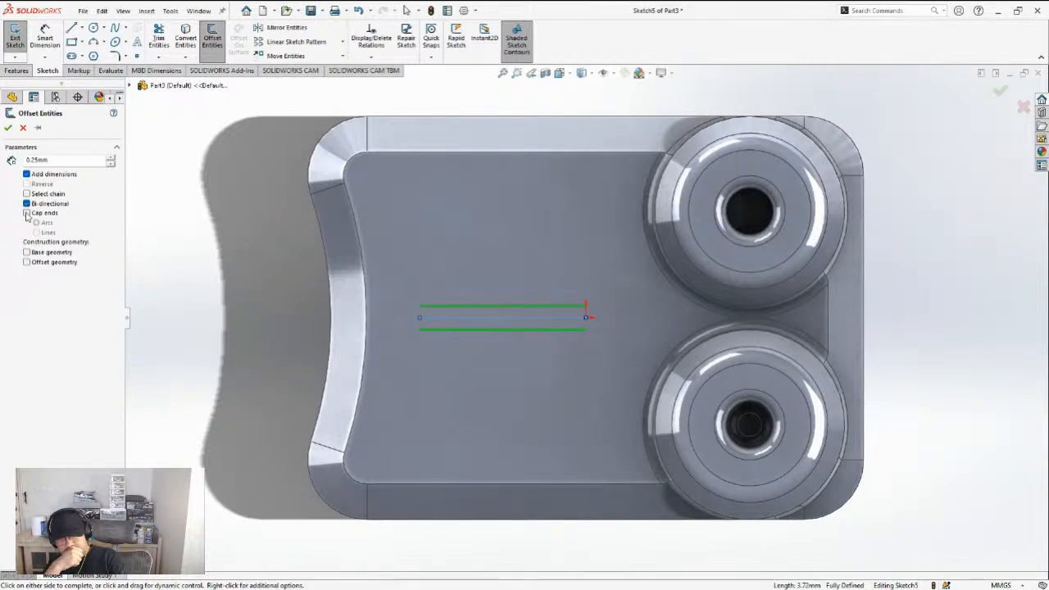
{"action": "left_click", "coordinate": [26, 213]}
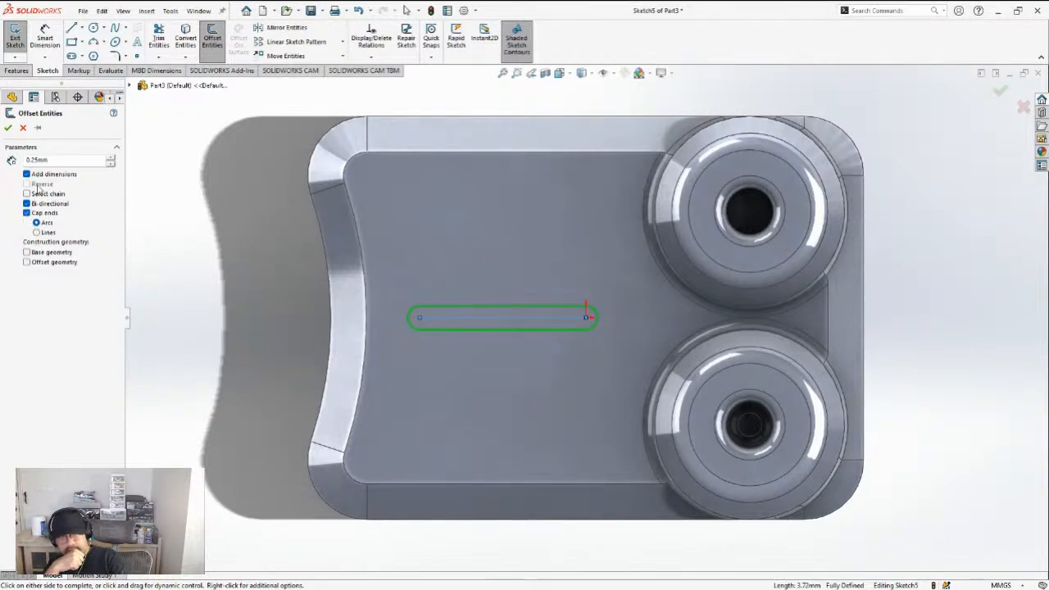
{"action": "double_click", "coordinate": [54, 160]}
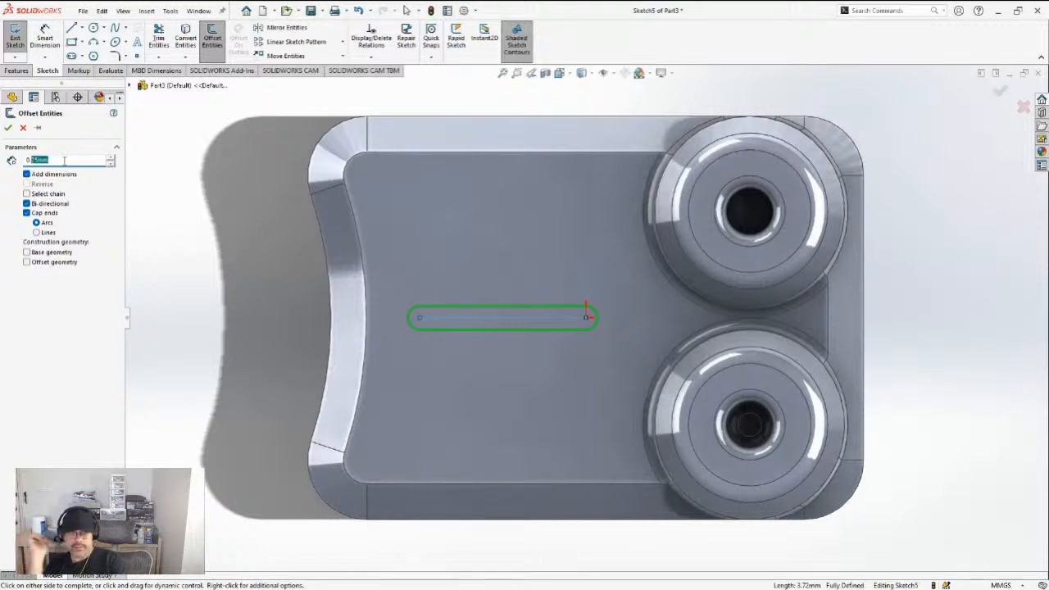
{"action": "left_click", "coordinate": [9, 129]}
Pattern the slot profile linearly along the Y-axis with three instances spaced 1 mm apart and a single instance along the X-axis
{"action": "left_click_drag", "start_coordinate": [256, 282], "coordinate": [633, 357]}
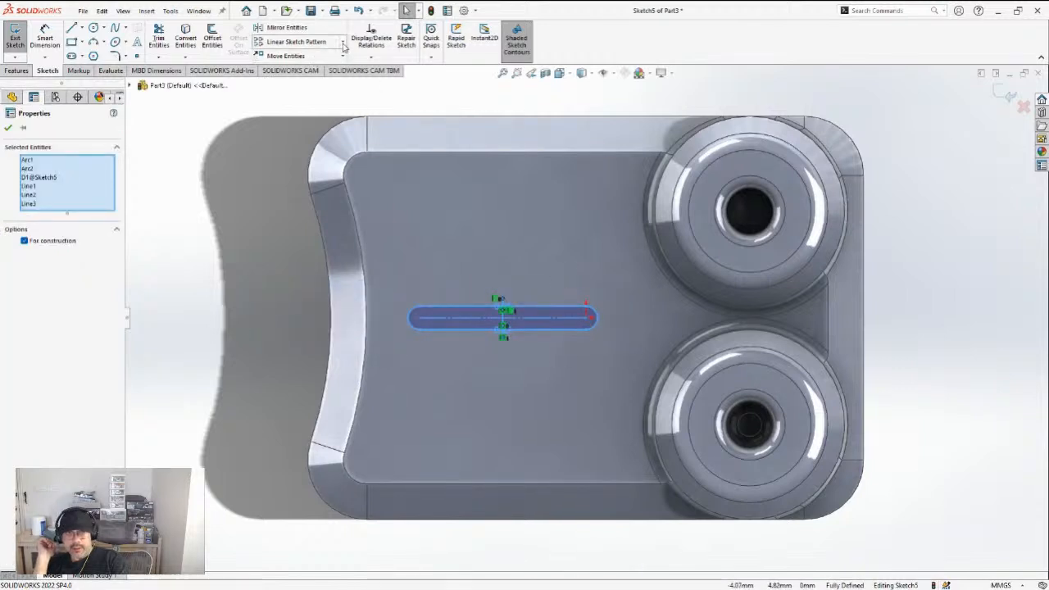
{"action": "left_click", "coordinate": [295, 42]}
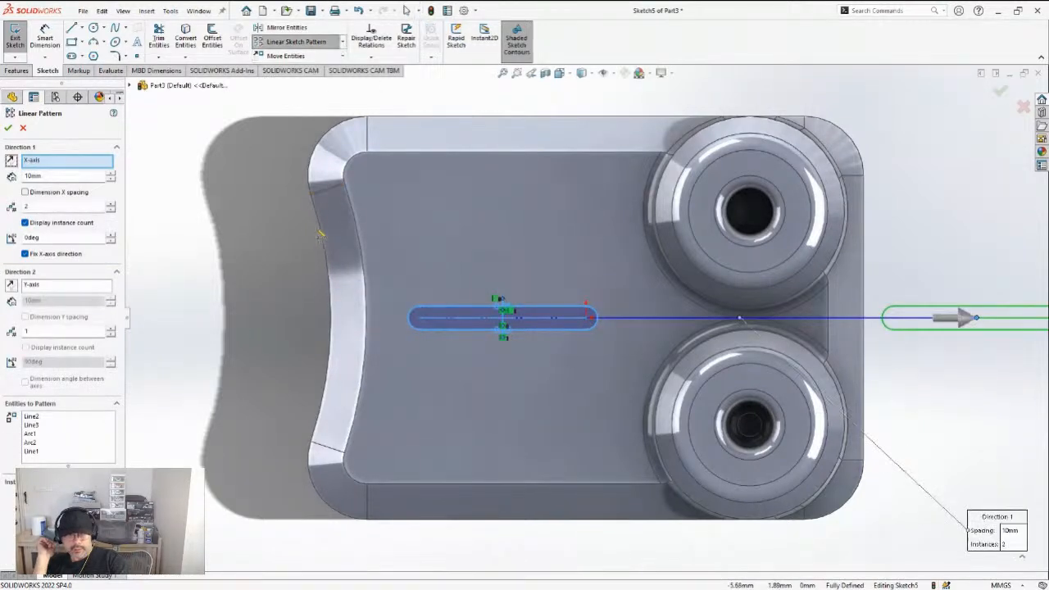
{"action": "left_click", "coordinate": [110, 211]}
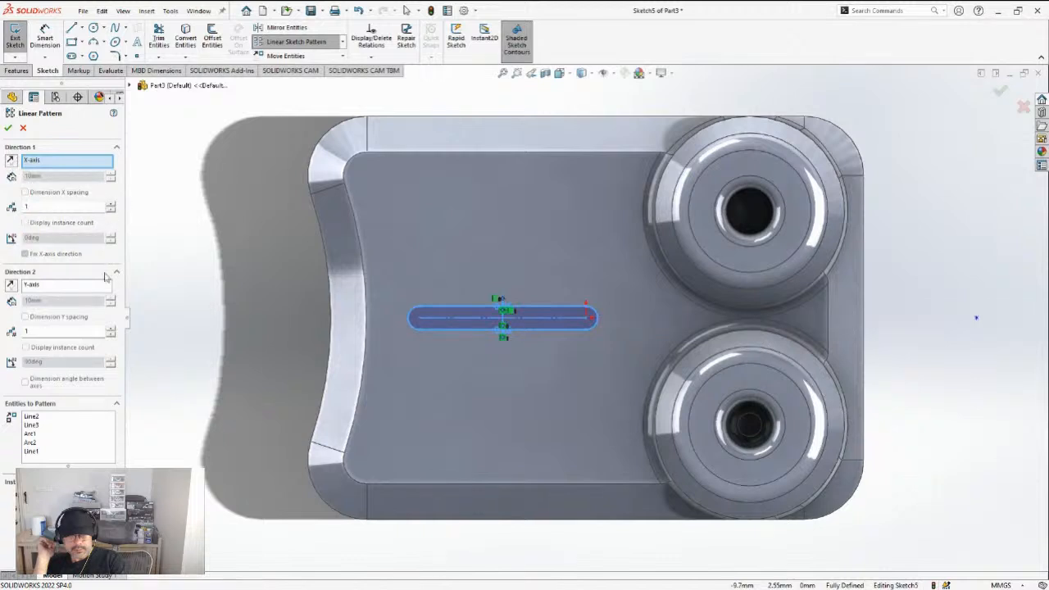
{"action": "left_click", "coordinate": [111, 326]}
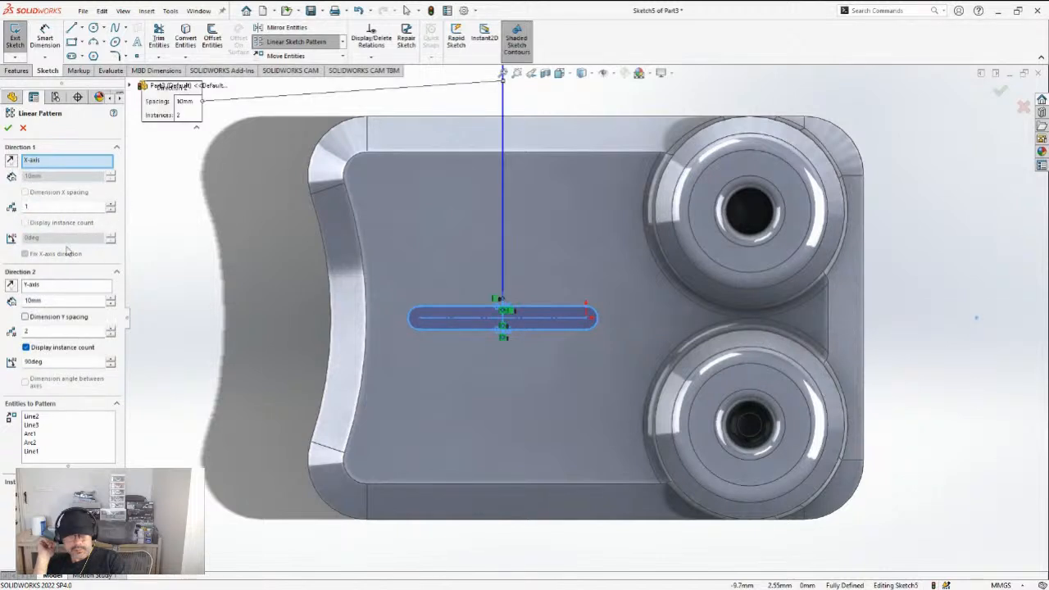
{"action": "double_click", "coordinate": [65, 302]}
{"action": "type", "text": "1"}
{"action": "key", "text": "Return"}
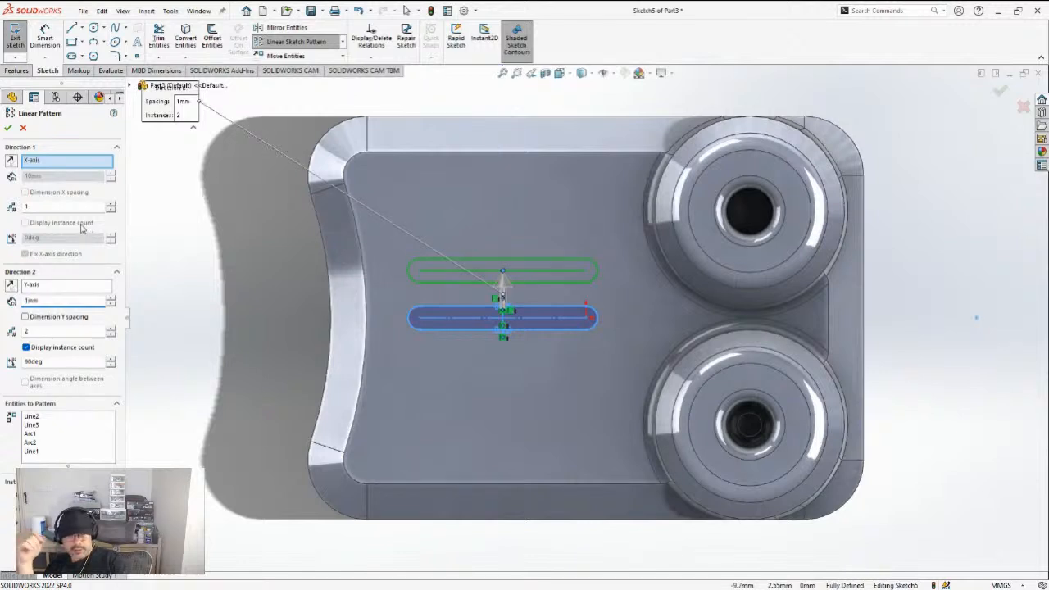
{"action": "left_click", "coordinate": [111, 329]}
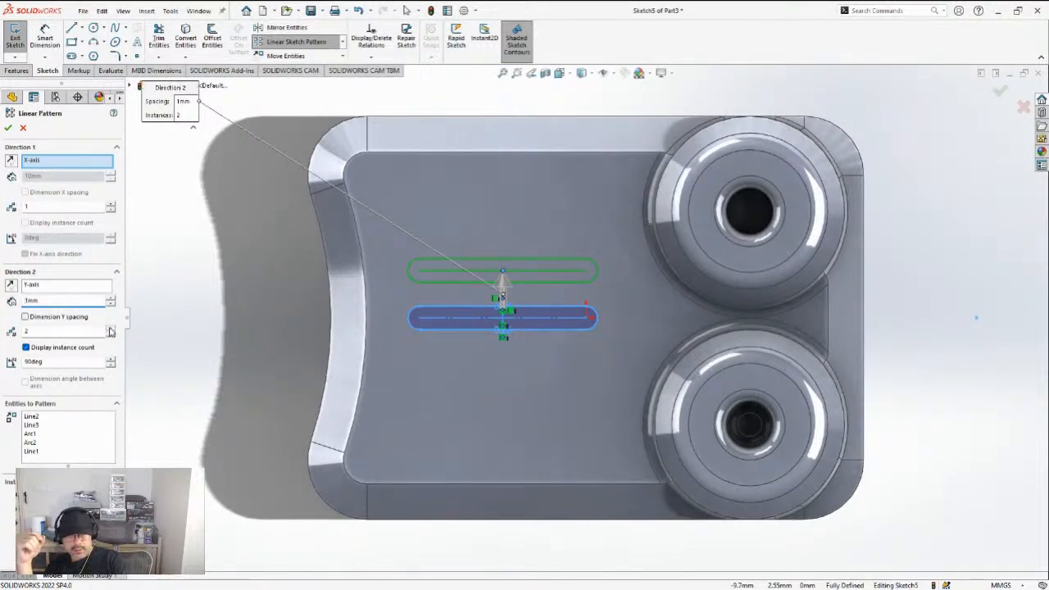
{"action": "left_click", "coordinate": [7, 128]}
Mirror the two patterned slots about the original slot's horizontal construction line
{"action": "mouse_move", "coordinate": [237, 190]}
{"action": "left_mouse_down"}
{"action": "mouse_move", "coordinate": [468, 240]}
{"action": "mouse_move", "coordinate": [621, 293]}
{"action": "left_mouse_up"}
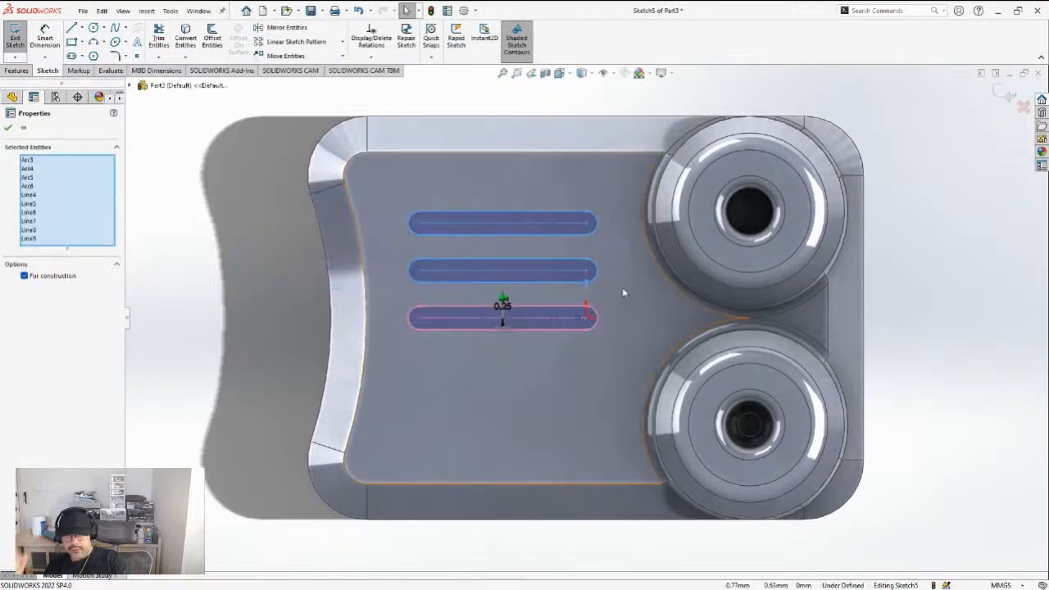
{"action": "left_click", "coordinate": [284, 28]}
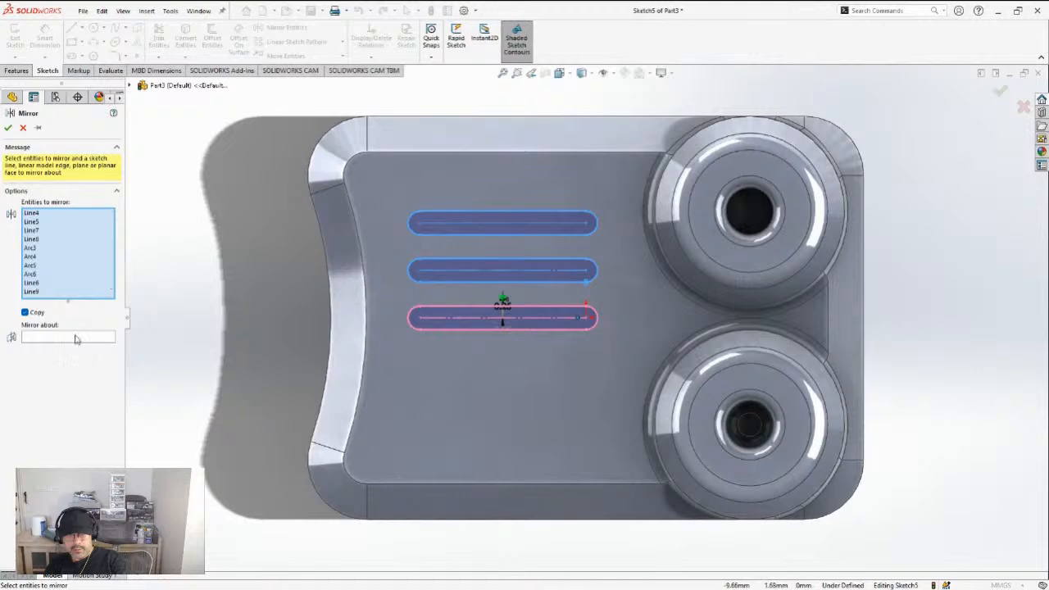
{"action": "left_click", "coordinate": [75, 338]}
{"action": "left_click", "coordinate": [459, 318]}
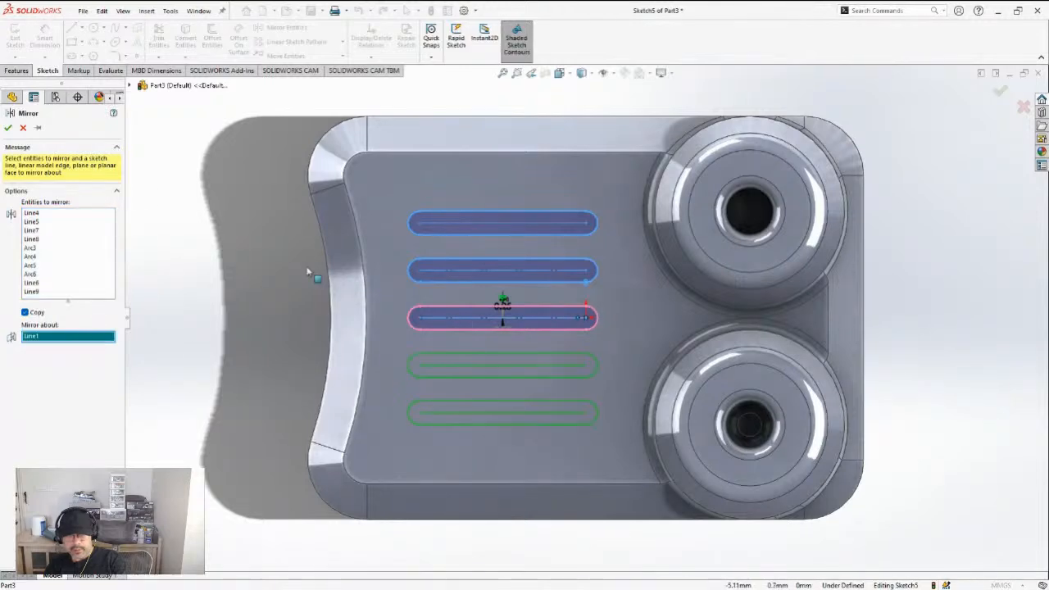
{"action": "left_click", "coordinate": [8, 129]}
Cut-extrude the five slot profiles to a blind depth of 0.75 mm into the body's top face
{"action": "left_click", "coordinate": [20, 72]}
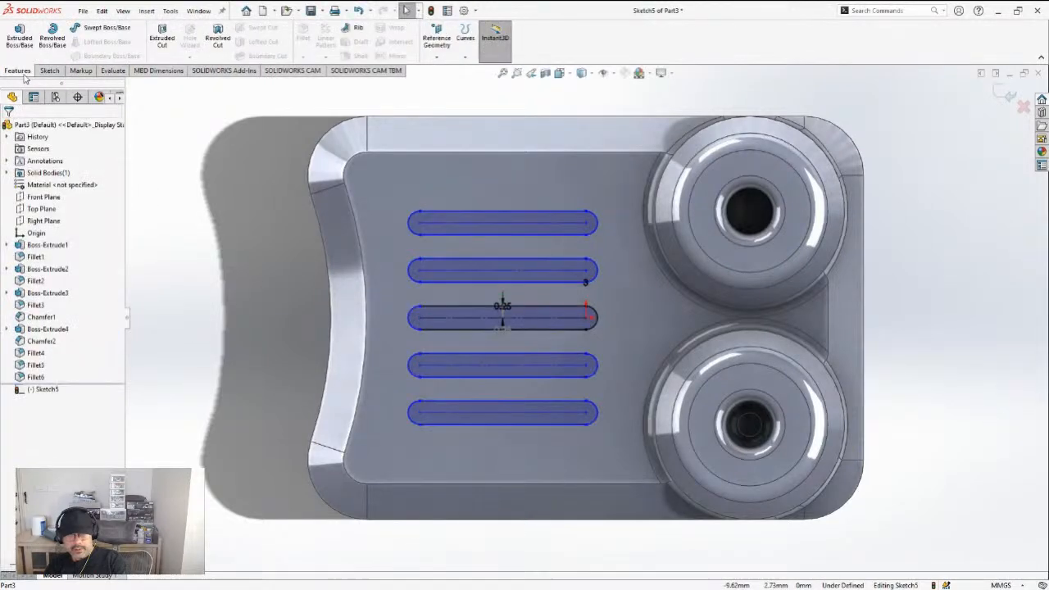
{"action": "left_click", "coordinate": [160, 39]}
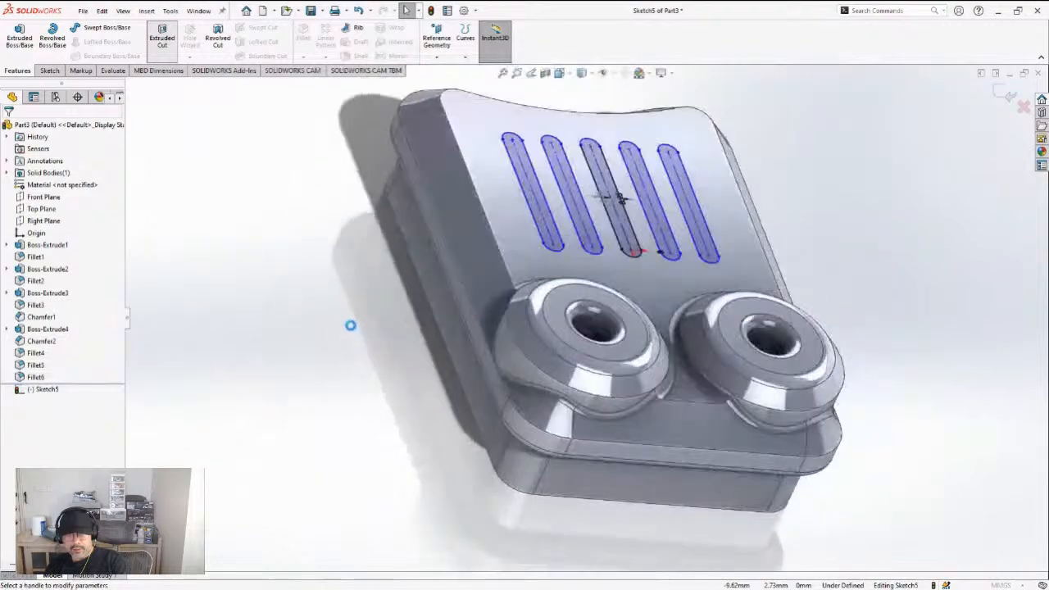
{"action": "middle_click_drag", "start_coordinate": [282, 261], "coordinate": [311, 244]}
{"action": "left_click", "coordinate": [8, 127]}
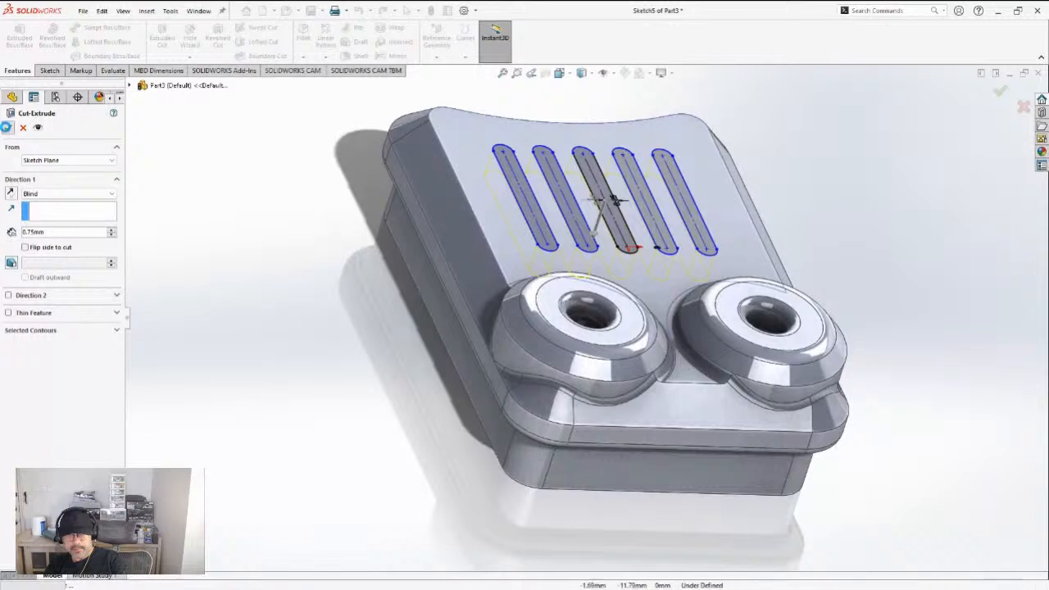
Fillet the end faces of all five slots with a 0.15 mm radius, rounding their top and bottom edges
{"action": "left_click", "coordinate": [304, 35]}
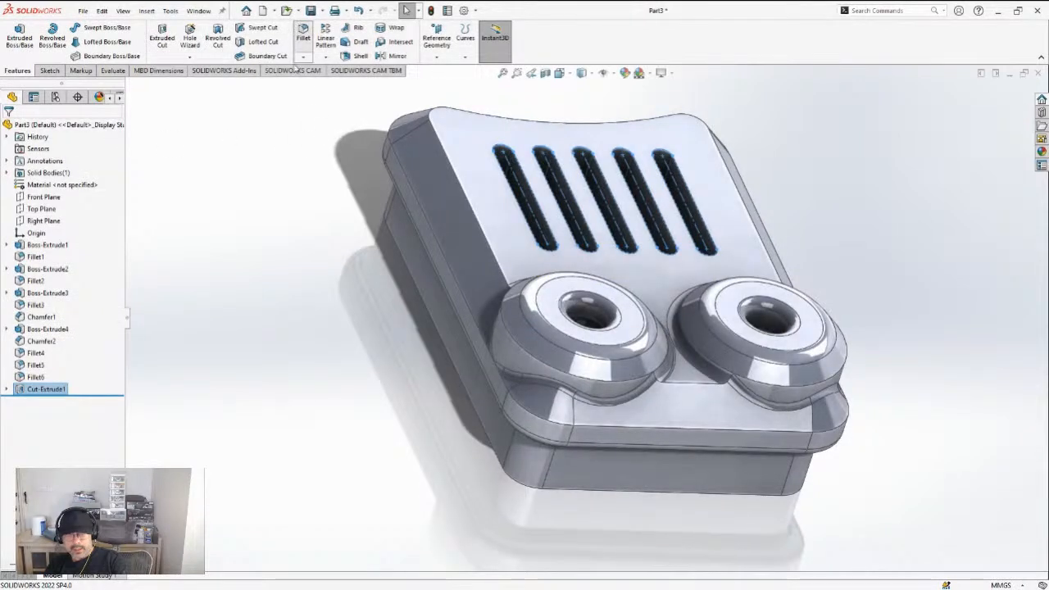
{"action": "type", "text": "0.15"}
{"action": "key", "text": "Return"}
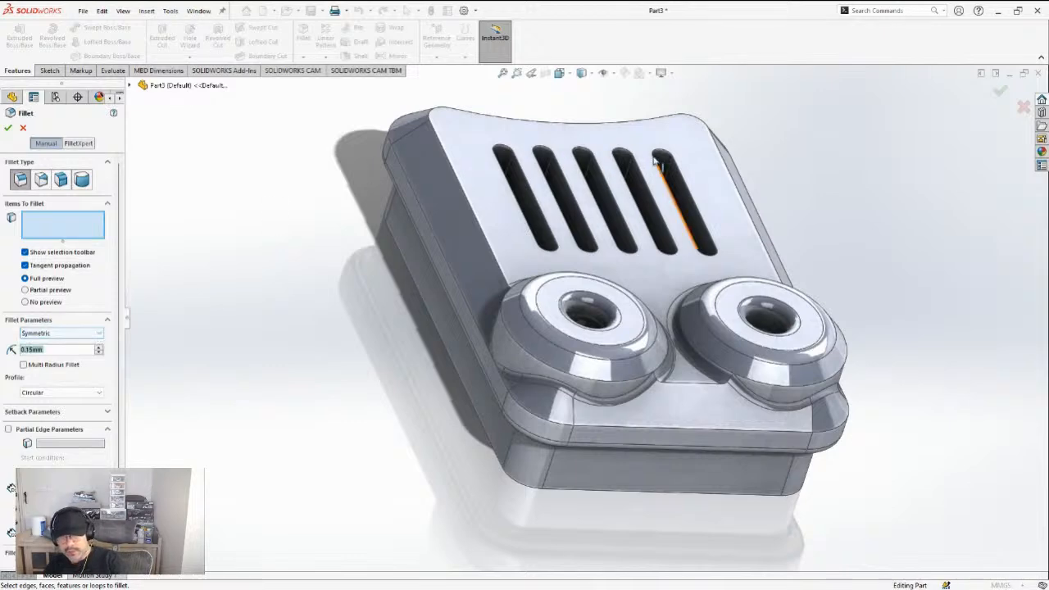
{"action": "scroll", "coordinate": [662, 174], "scroll_direction": "down", "scroll_amount": 2}
{"action": "scroll", "coordinate": [662, 173], "scroll_direction": "down", "scroll_amount": 2}
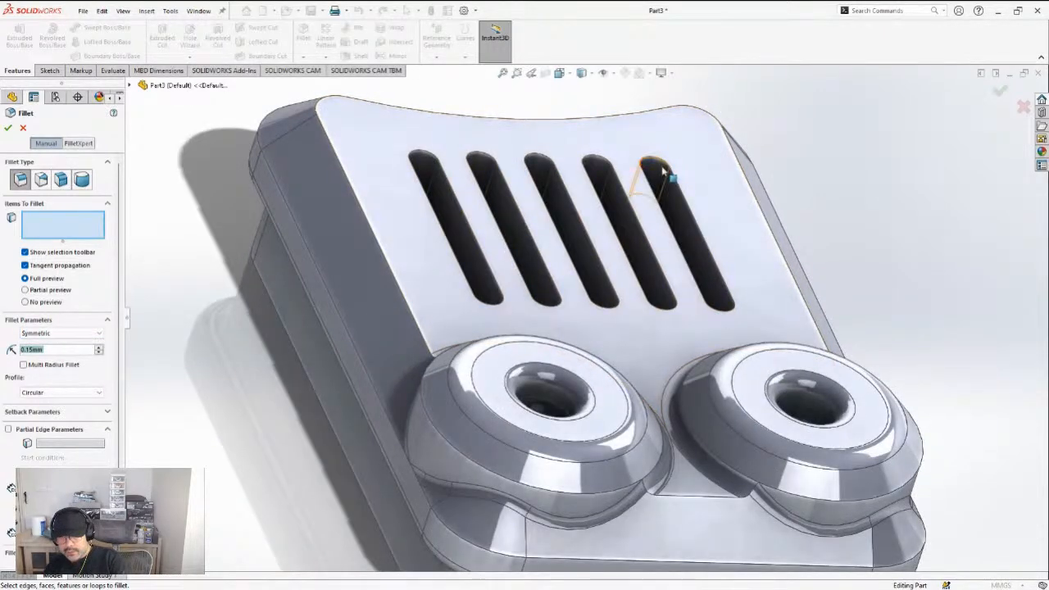
{"action": "left_click", "coordinate": [662, 172]}
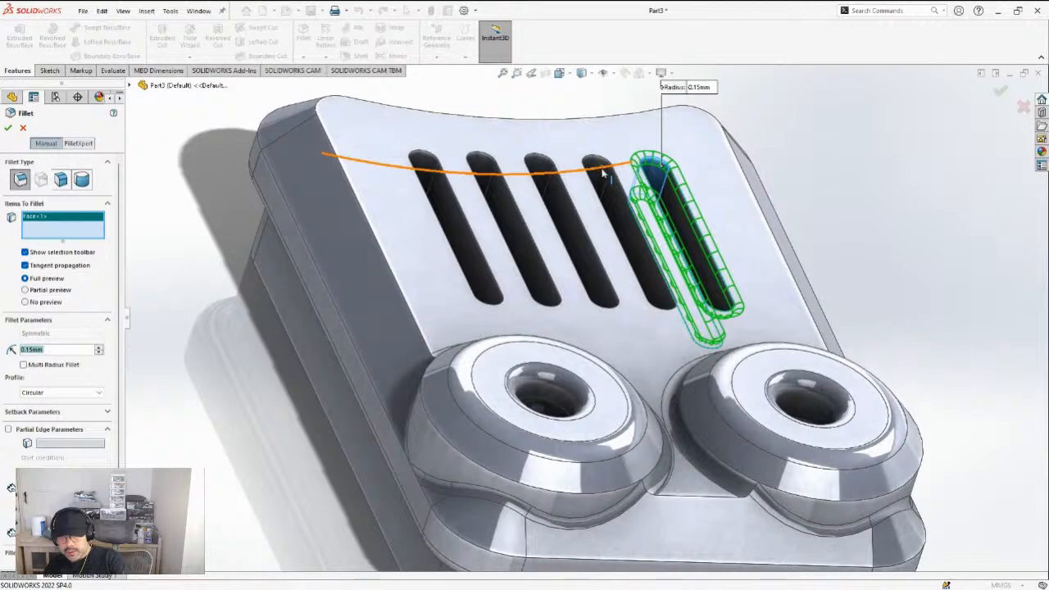
{"action": "left_click", "coordinate": [605, 174]}
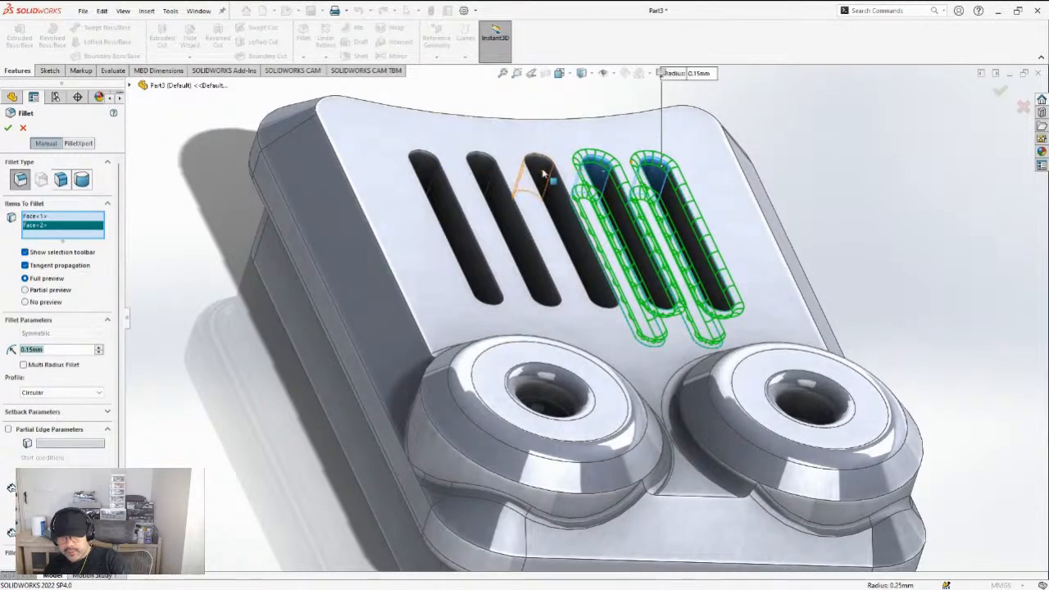
{"action": "left_click", "coordinate": [547, 176]}
{"action": "left_click", "coordinate": [501, 172]}
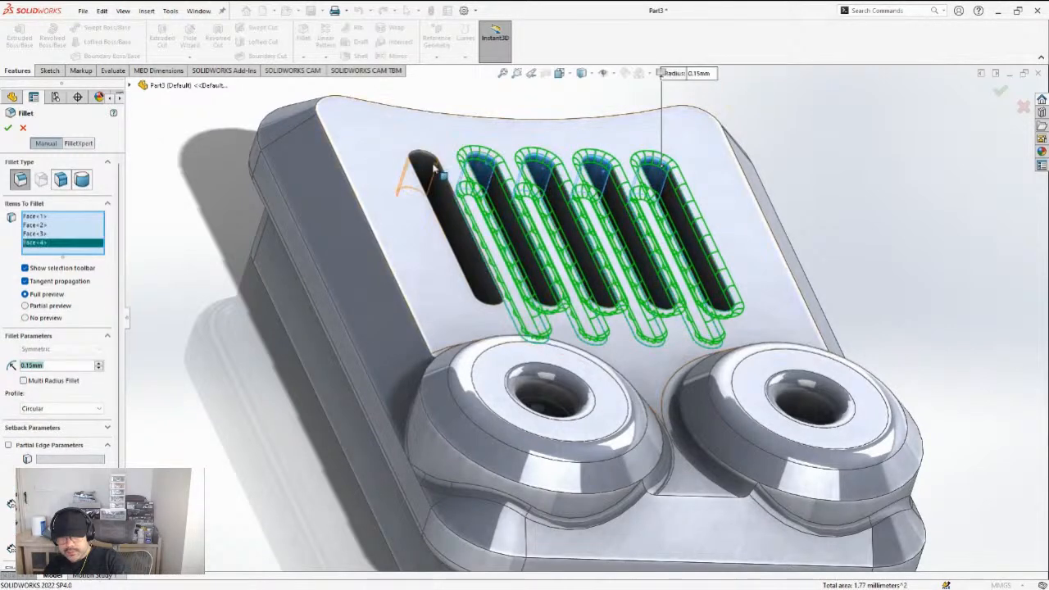
{"action": "left_click", "coordinate": [434, 168]}
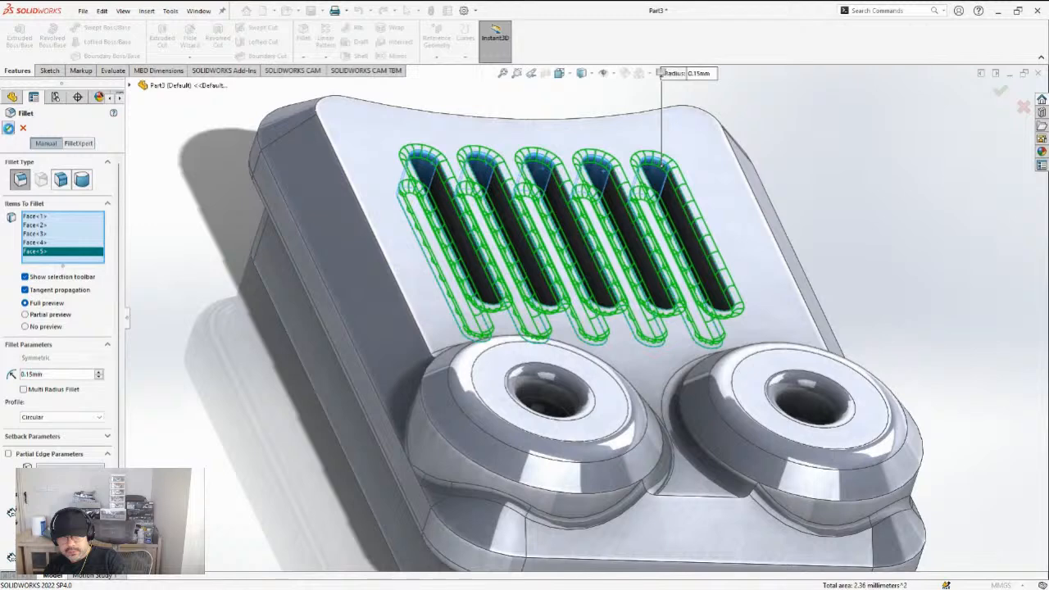
{"action": "left_click", "coordinate": [8, 129]}
Fillet the outer edge of the body's slotted top face with a 0.5 mm radius
{"action": "key", "text": "Return"}
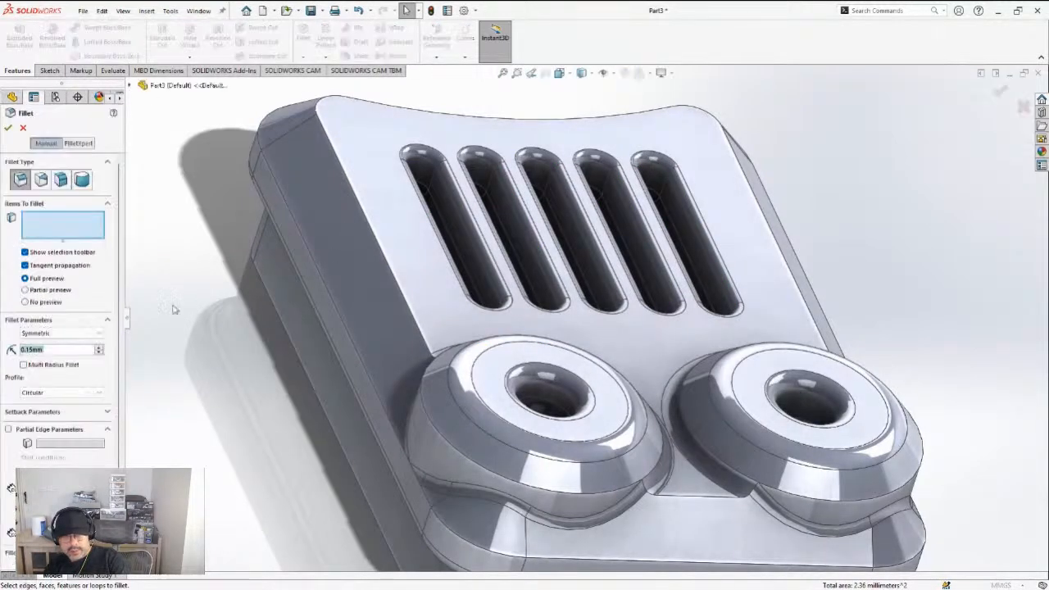
{"action": "type", "text": "0.5"}
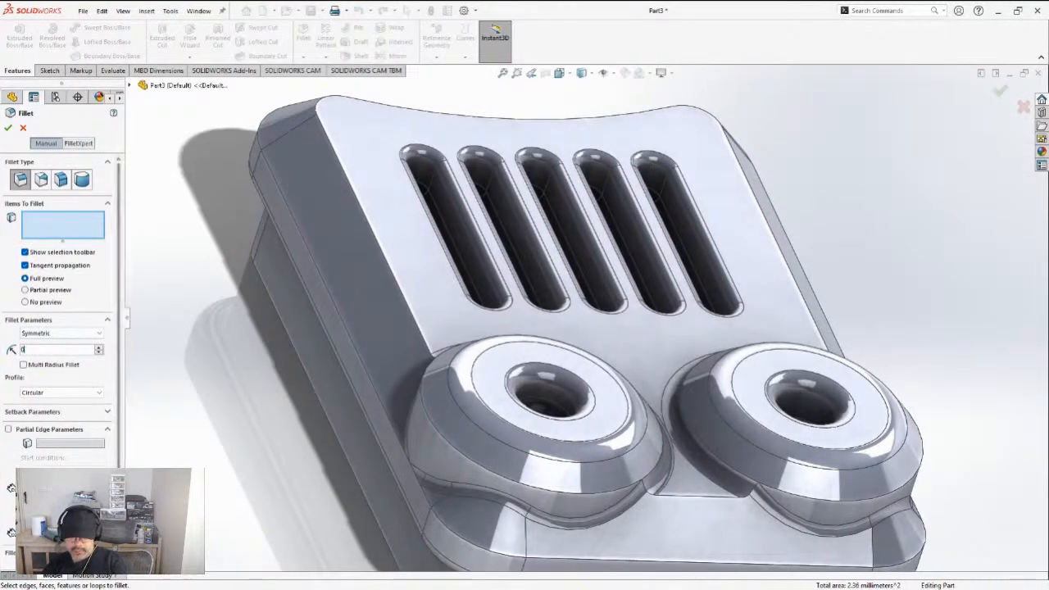
{"action": "key", "text": "Return"}
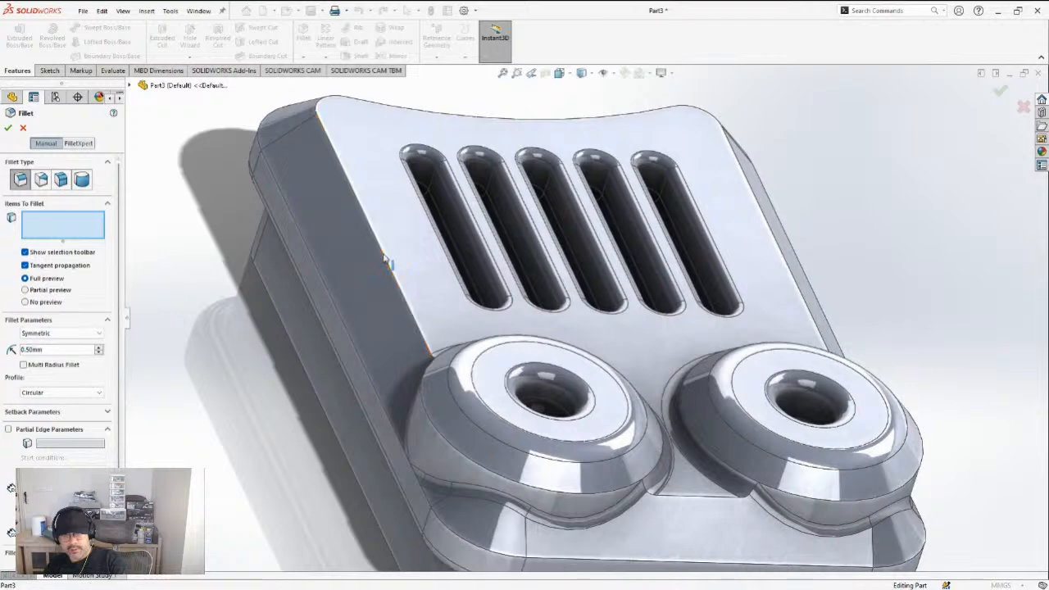
{"action": "left_click", "coordinate": [383, 261]}
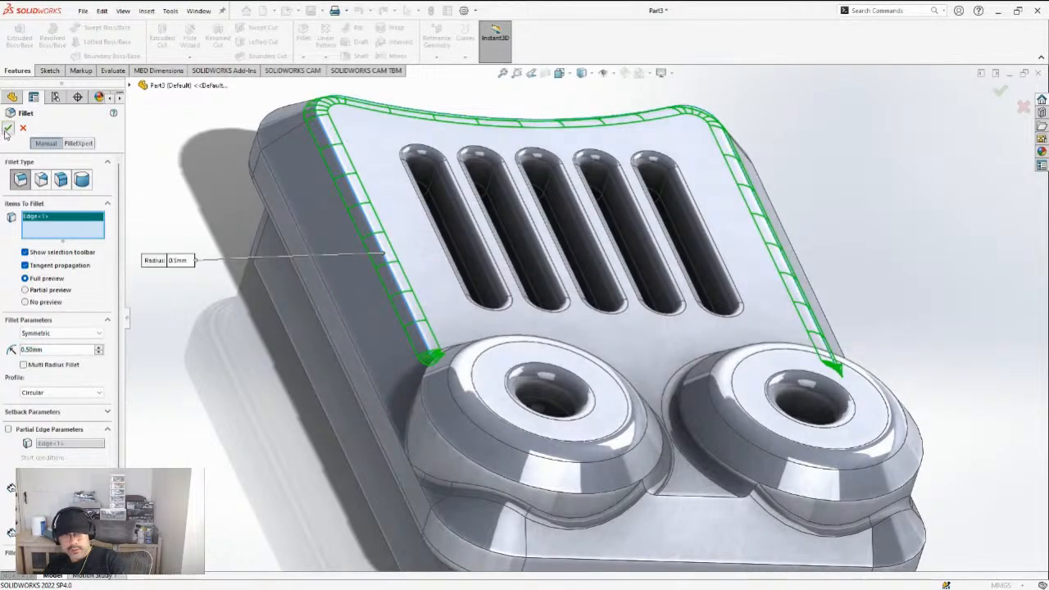
{"action": "left_click", "coordinate": [8, 128]}
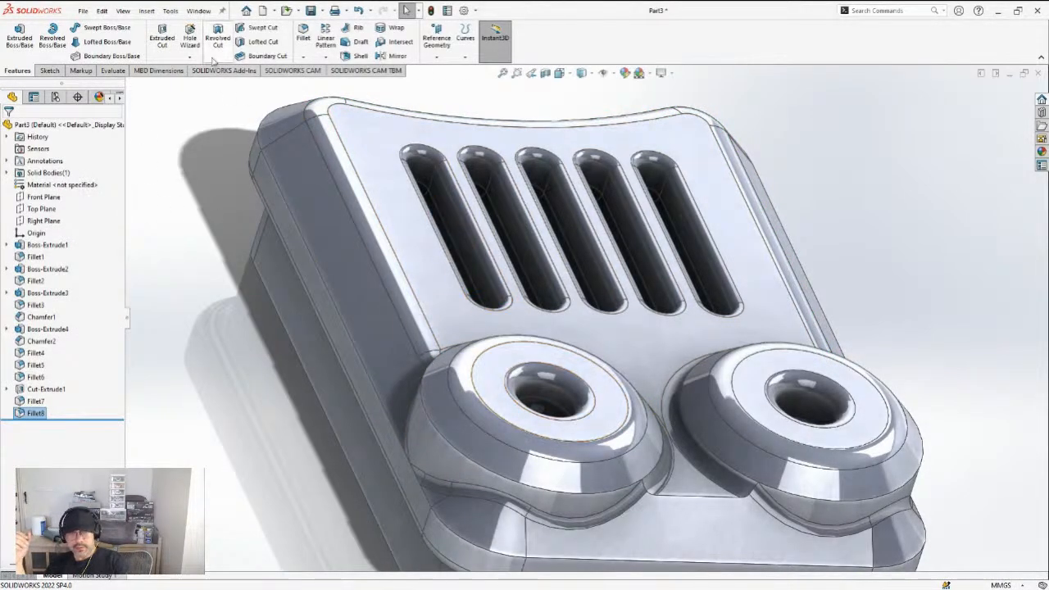
Fillet the short top-face edge between the two rings with a 0.5 mm radius
{"action": "key", "text": "Return"}
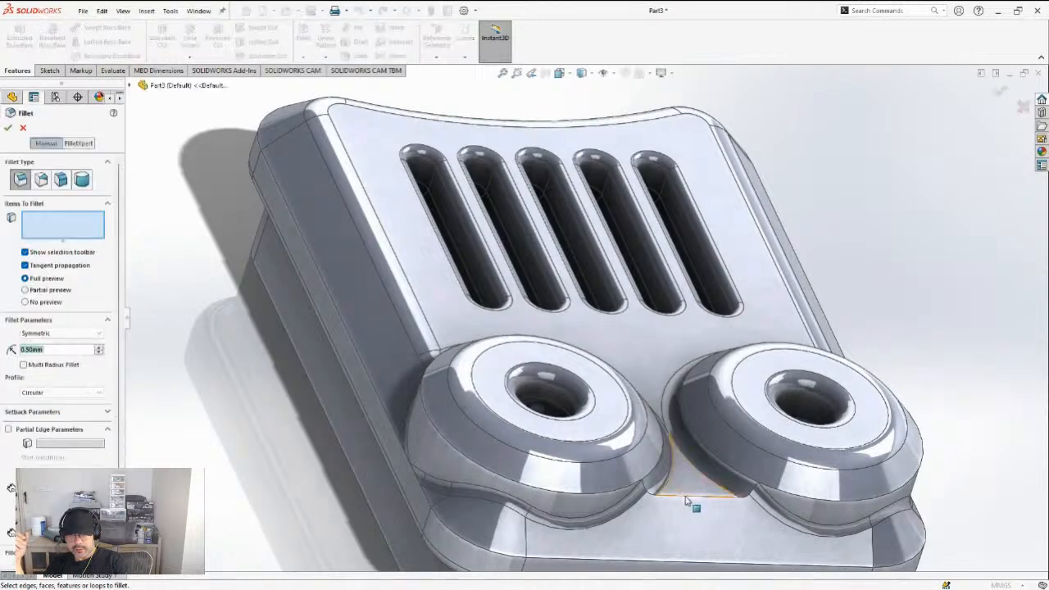
{"action": "left_click", "coordinate": [688, 497]}
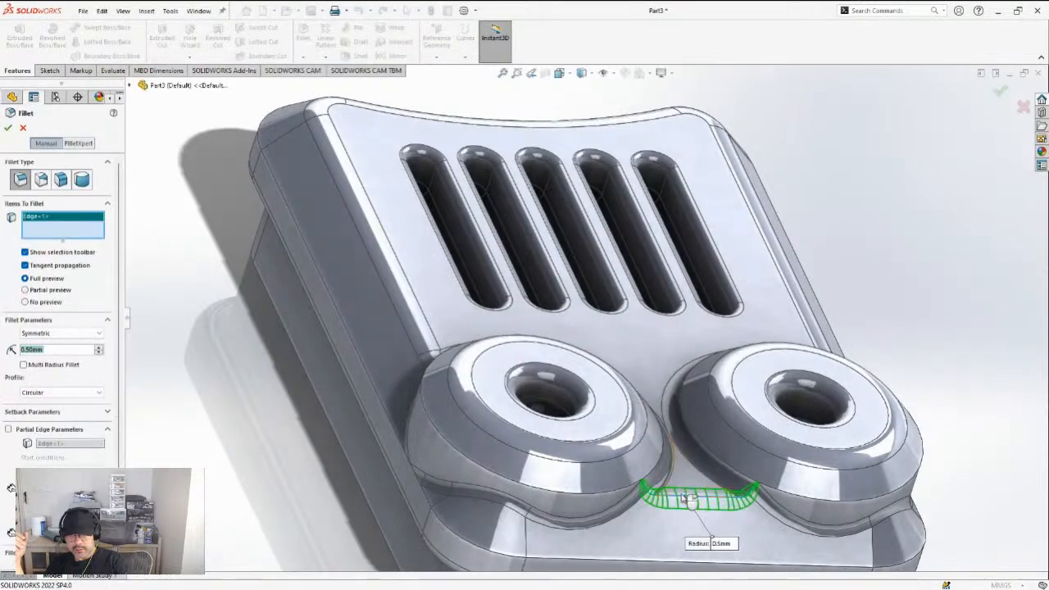
{"action": "left_click", "coordinate": [8, 128]}
Fillet the outer perimeter edge of the body's underside with a 0.25 mm radius
{"action": "scroll", "coordinate": [386, 286], "scroll_direction": "up", "scroll_amount": 3}
{"action": "middle_click_drag", "start_coordinate": [387, 286], "coordinate": [445, 204]}
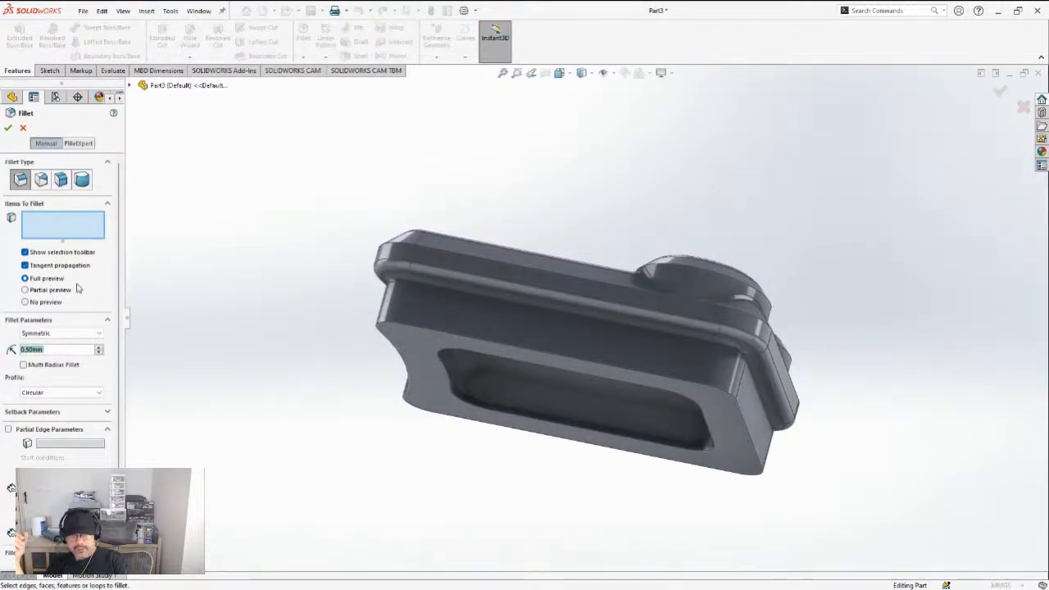
{"action": "type", "text": ".25"}
{"action": "key", "text": "Return"}
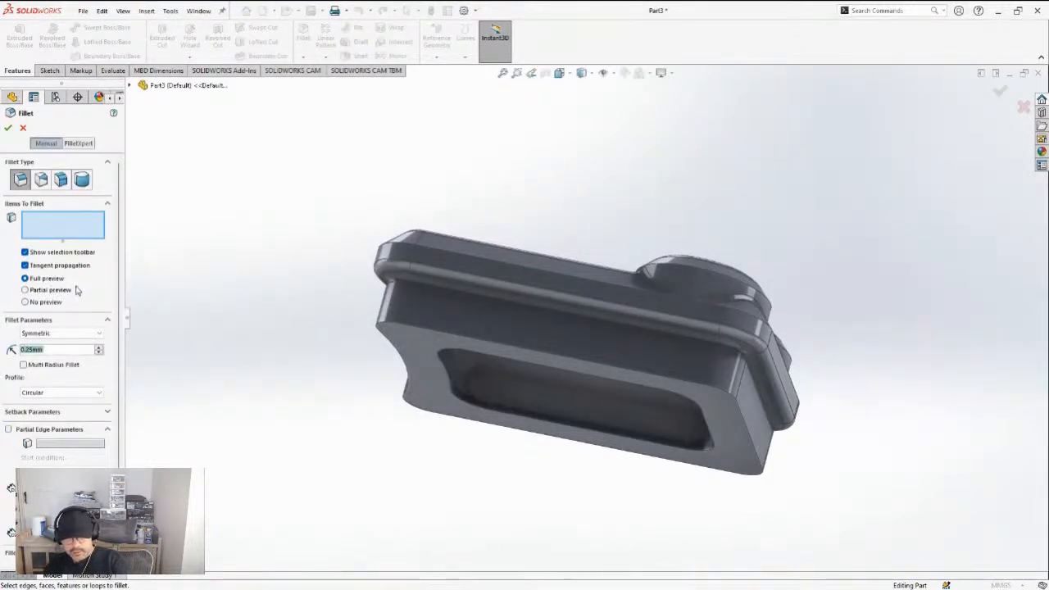
{"action": "left_click", "coordinate": [414, 329]}
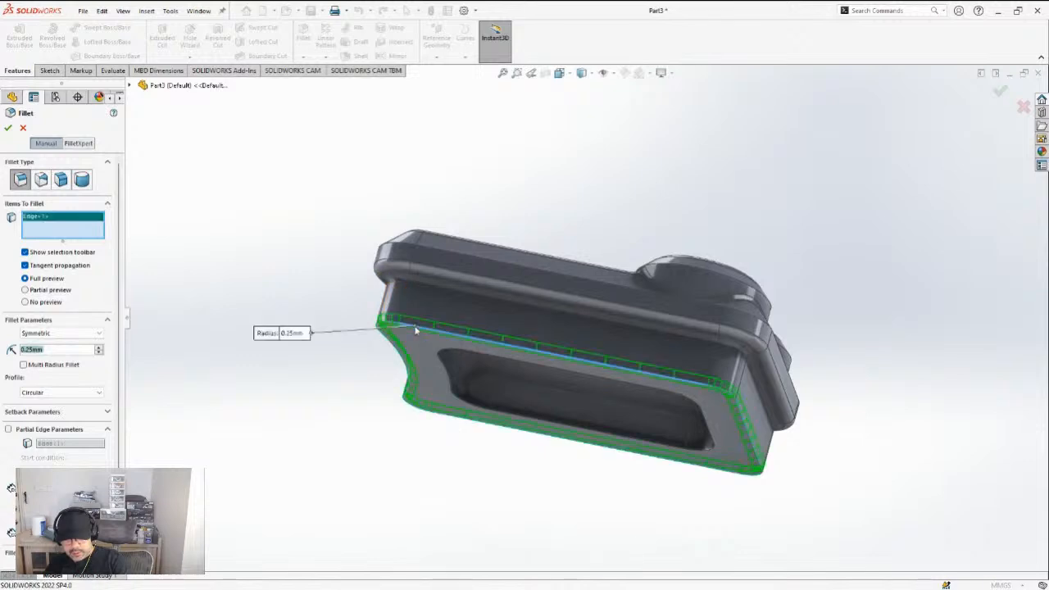
{"action": "left_click", "coordinate": [8, 129]}
{"action": "middle_click_drag", "start_coordinate": [412, 155], "coordinate": [483, 248]}
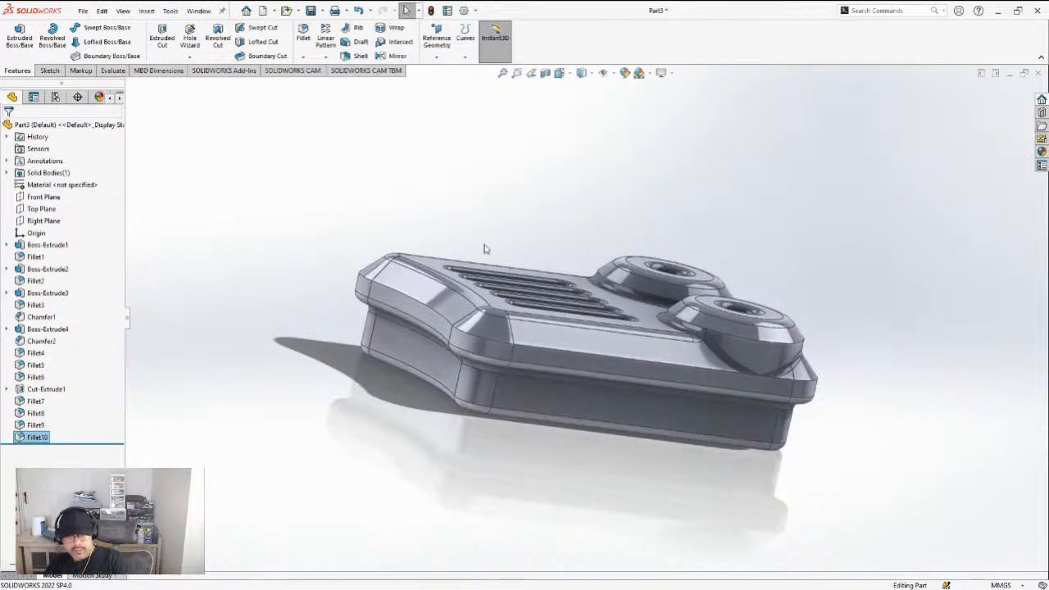
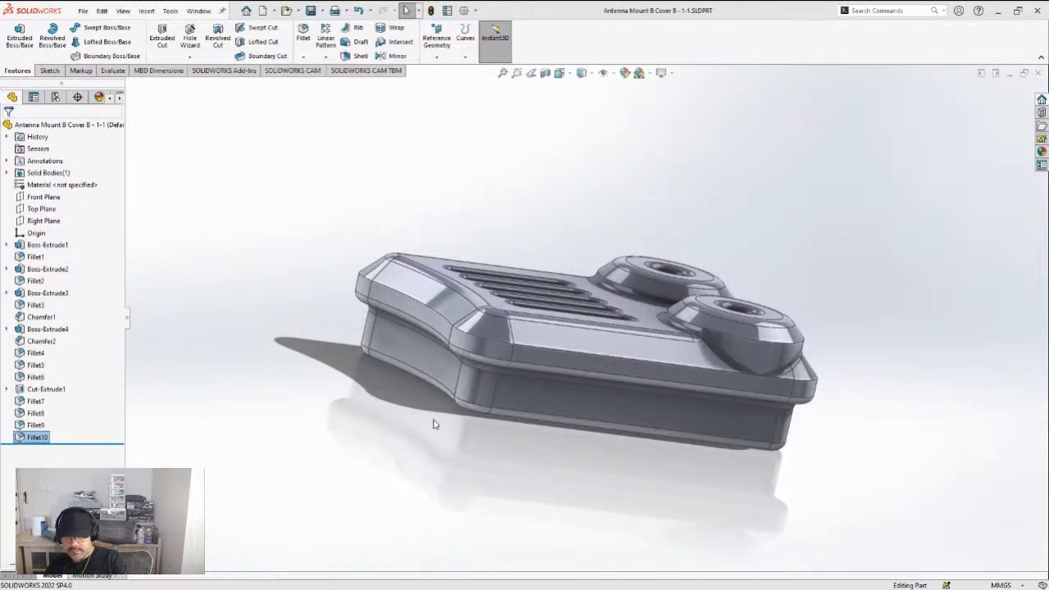
Switch to the Assembly - Main Body 2 document and insert Antenna Mount B Cover B - 1-1 just below the antenna mount's recess
{"action": "left_click", "coordinate": [931, 533]}
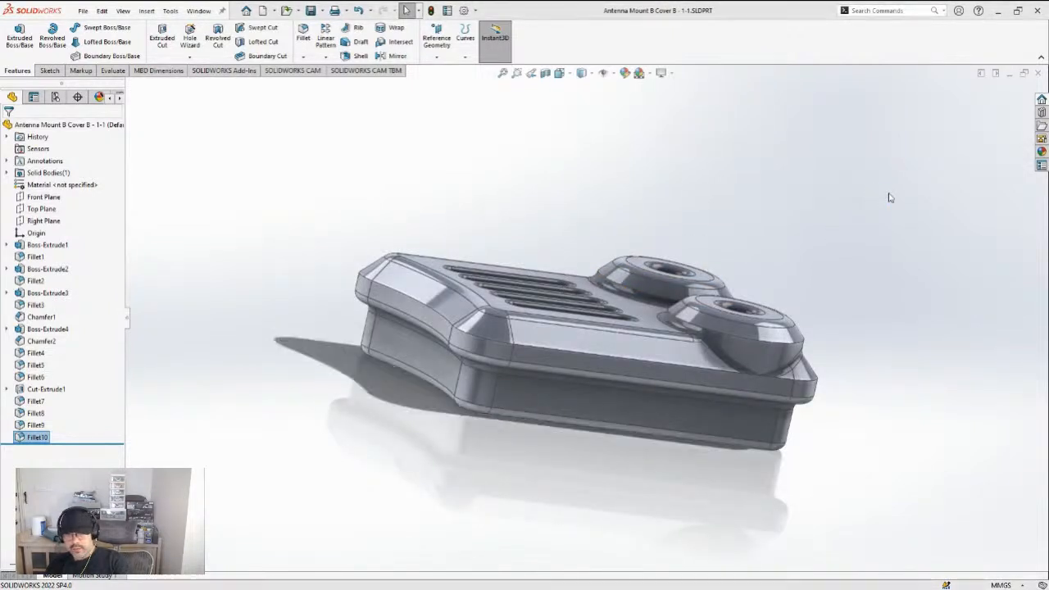
{"action": "key", "text": "ctrl+Tab"}
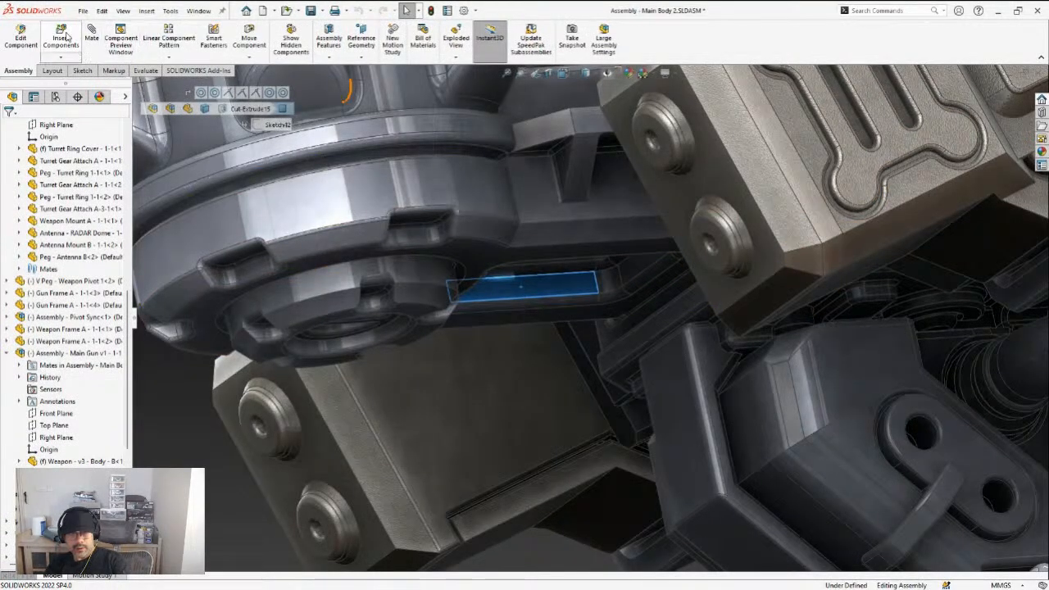
{"action": "left_click", "coordinate": [64, 38]}
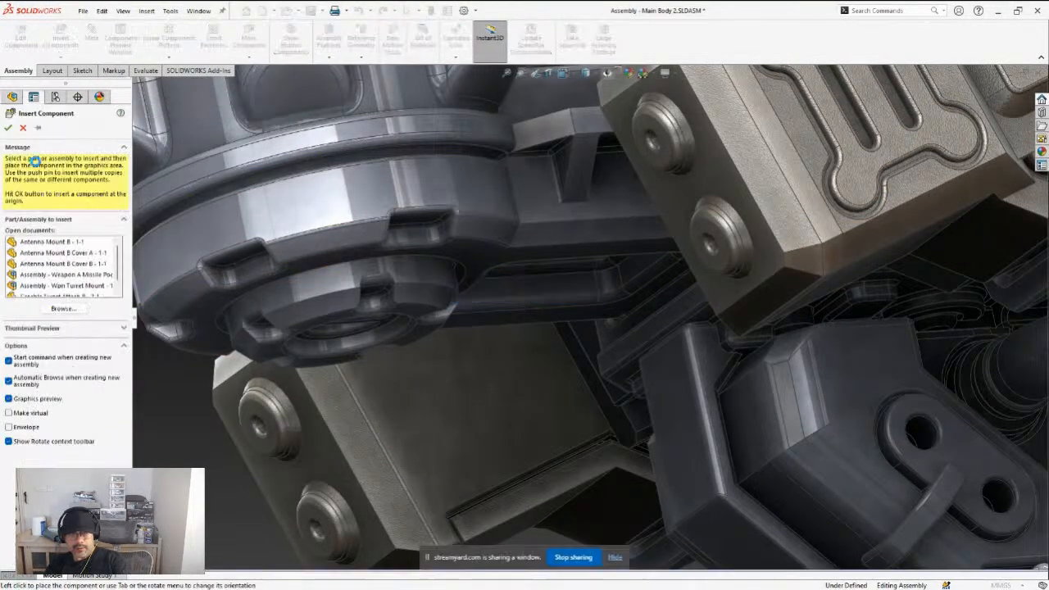
{"action": "left_click", "coordinate": [82, 263]}
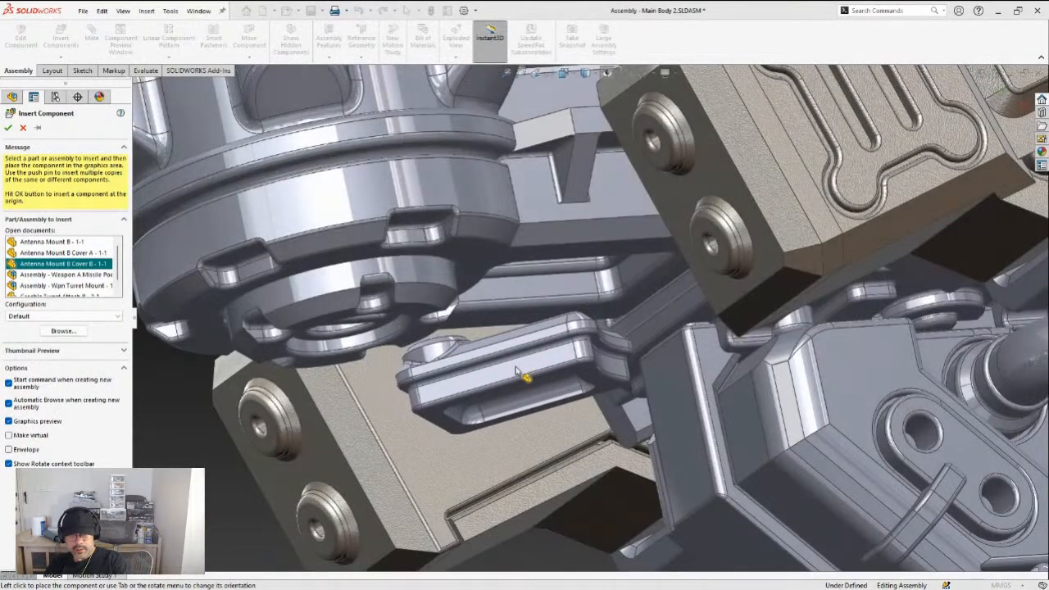
{"action": "left_click", "coordinate": [526, 378]}
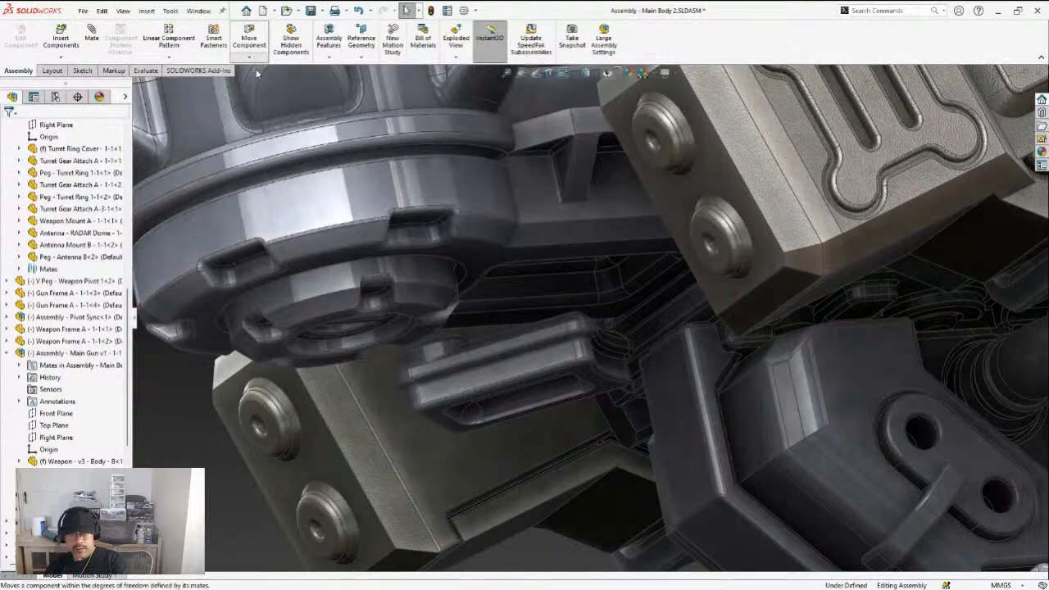
Rotate the inserted cover freely so its slotted, ringed side faces outward and its long side lines up roughly with the mount's recess
{"action": "left_click", "coordinate": [256, 81]}
{"action": "left_click_drag", "start_coordinate": [541, 359], "coordinate": [420, 478]}
{"action": "left_click_drag", "start_coordinate": [545, 375], "coordinate": [532, 471]}
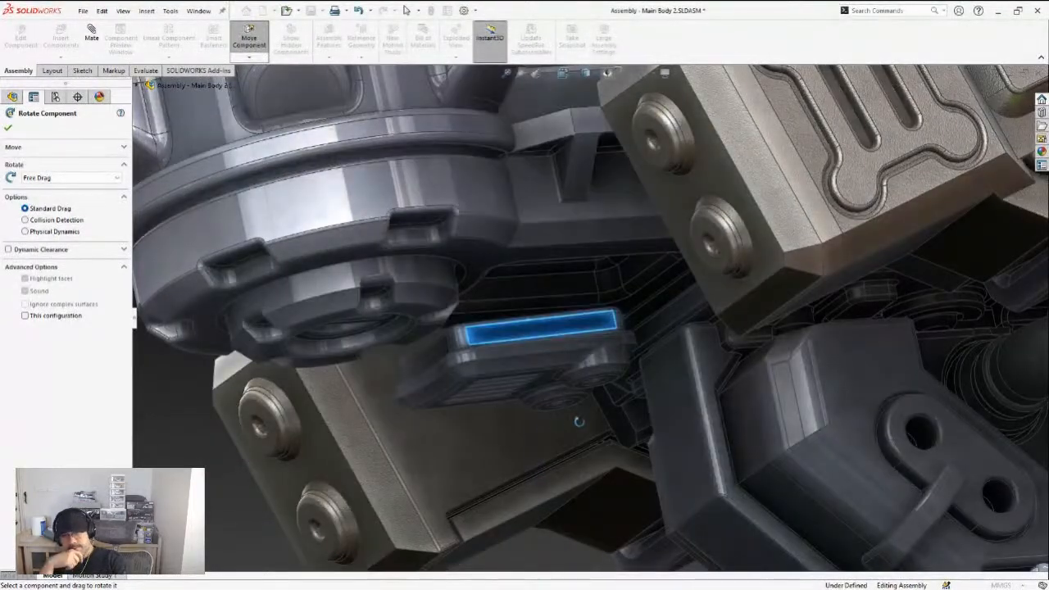
{"action": "scroll", "coordinate": [579, 421], "scroll_direction": "up", "scroll_amount": 2}
{"action": "middle_click_drag", "start_coordinate": [554, 407], "coordinate": [556, 354]}
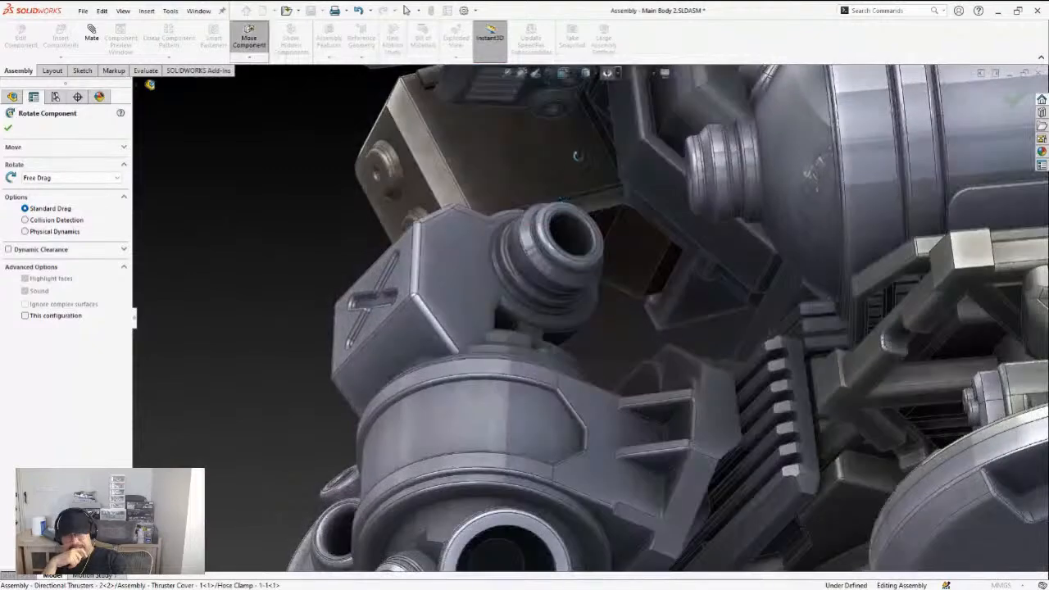
{"action": "scroll", "coordinate": [578, 443], "scroll_direction": "up", "scroll_amount": 2}
{"action": "scroll", "coordinate": [578, 131], "scroll_direction": "down", "scroll_amount": 2}
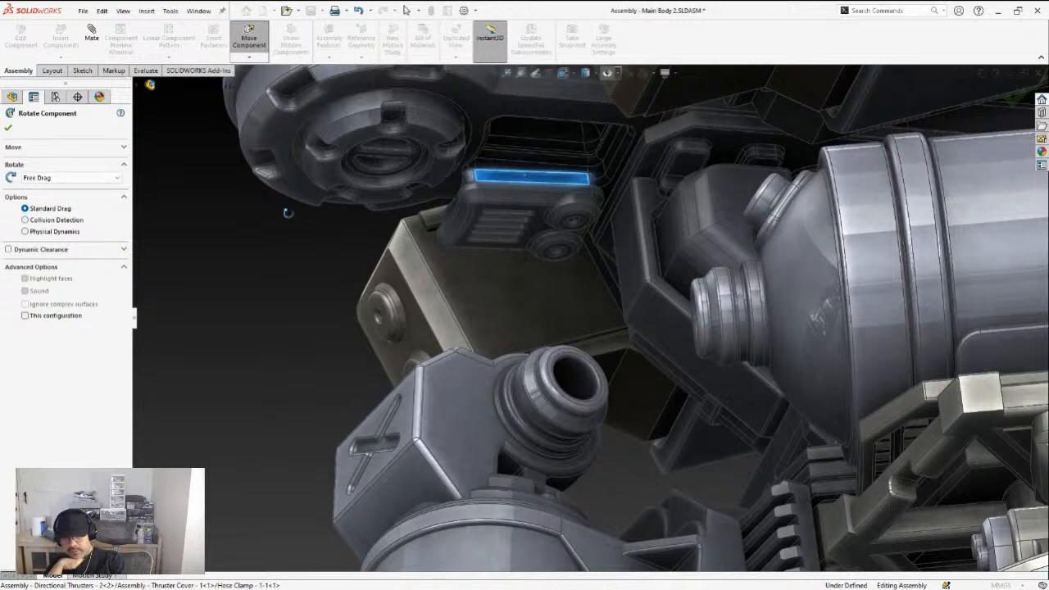
{"action": "left_click", "coordinate": [7, 130]}
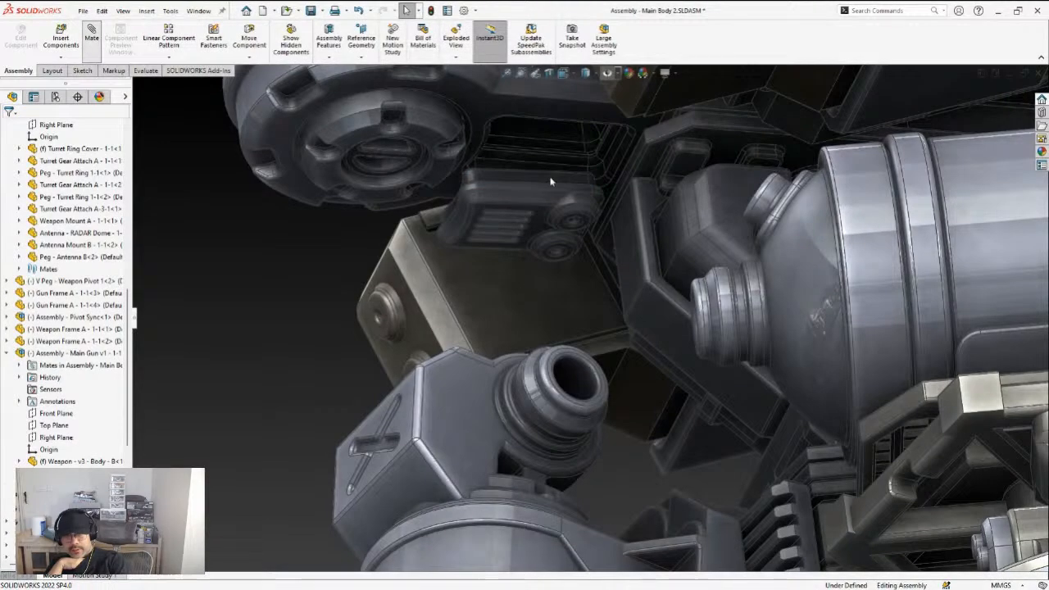
Add a 0.25 mm distance mate between the cover's flat side face and the matching side wall of the antenna mount's recess
{"action": "scroll", "coordinate": [555, 174], "scroll_direction": "down", "scroll_amount": 3}
{"action": "left_click", "coordinate": [497, 208]}
{"action": "mouse_move", "coordinate": [497, 209]}
{"action": "middle_mouse_down"}
{"action": "mouse_move", "coordinate": [501, 176]}
{"action": "mouse_move", "coordinate": [467, 159]}
{"action": "mouse_move", "coordinate": [531, 114]}
{"action": "middle_mouse_up"}
{"action": "left_click", "coordinate": [579, 112]}
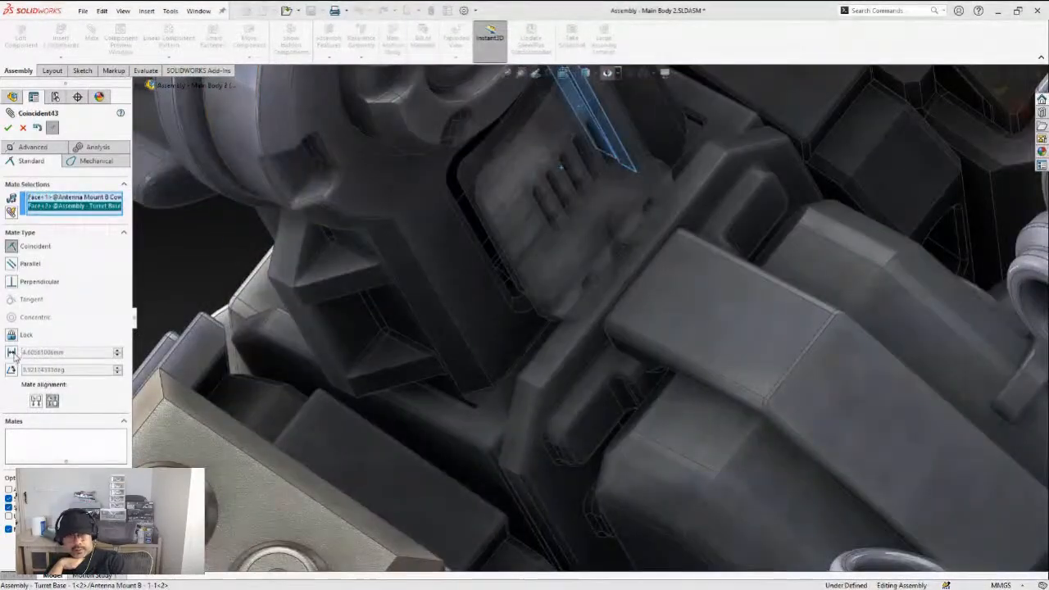
{"action": "left_click", "coordinate": [12, 352]}
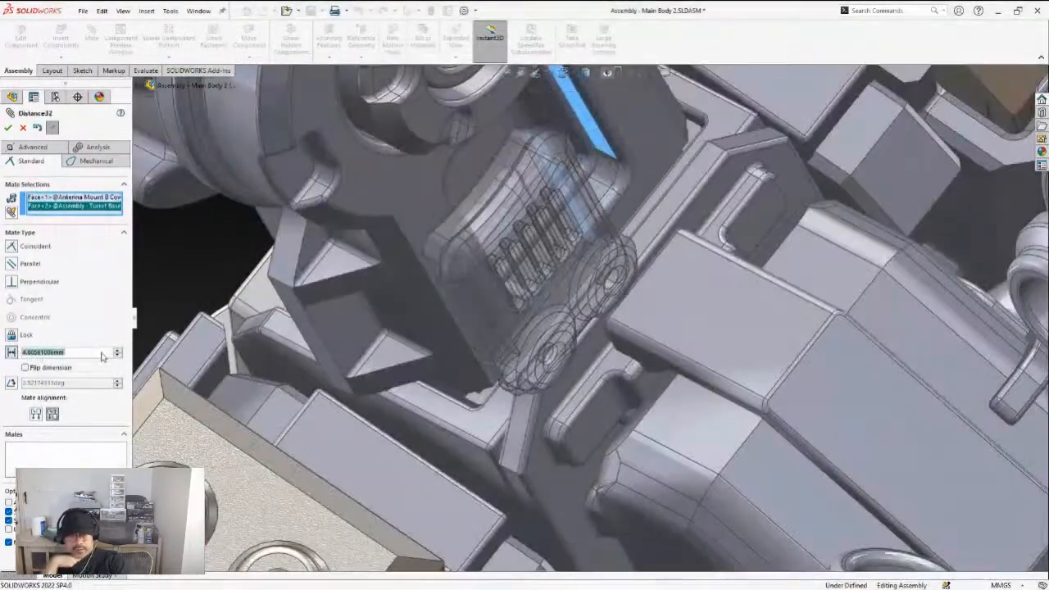
{"action": "type", "text": "0.25"}
{"action": "key", "text": "Return"}
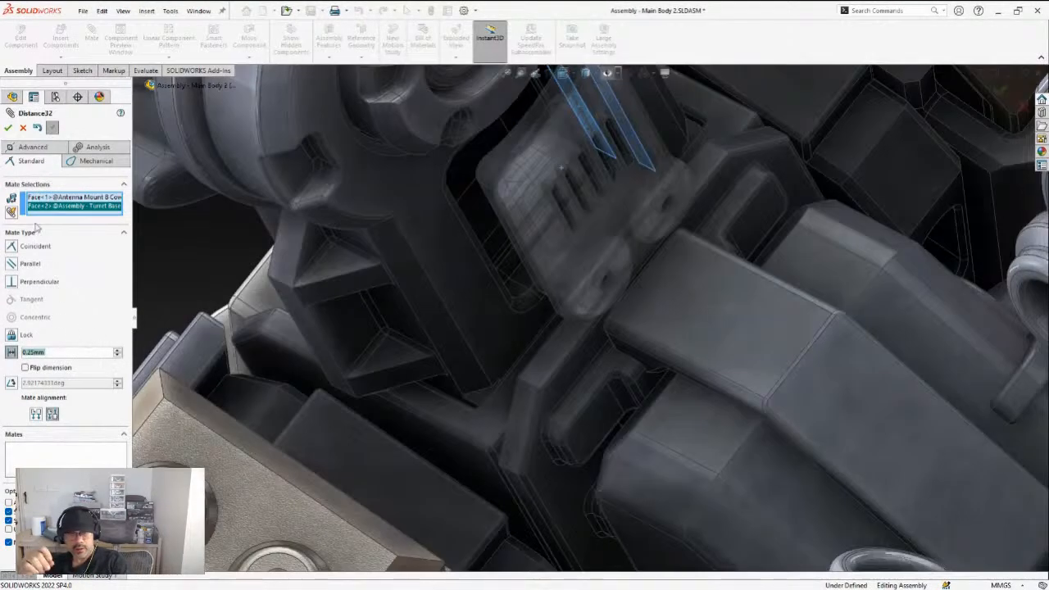
{"action": "left_click", "coordinate": [25, 368]}
{"action": "left_click", "coordinate": [25, 369]}
{"action": "left_click", "coordinate": [8, 127]}
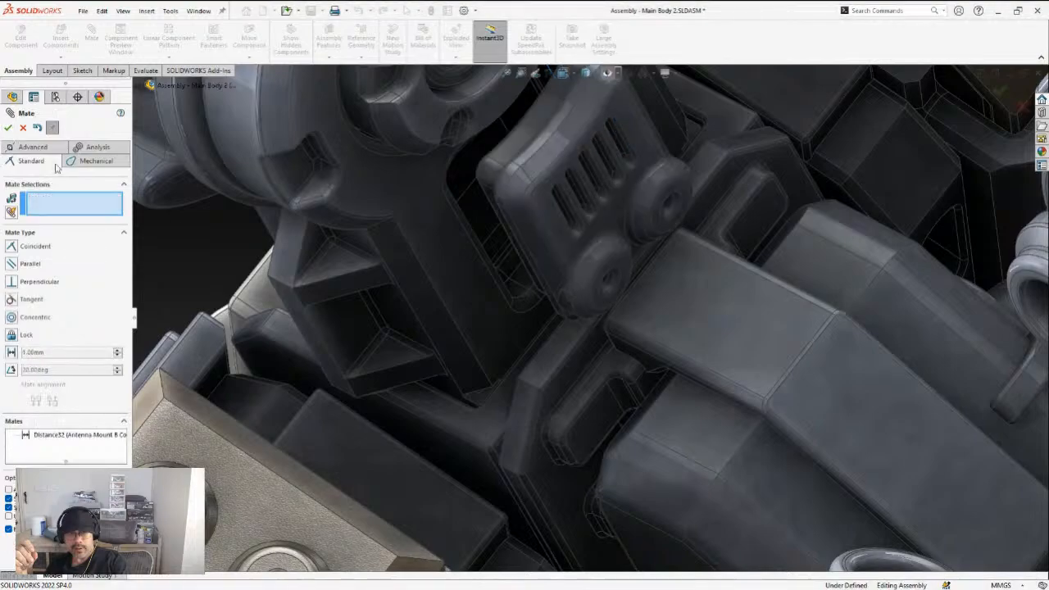
Try a concentric mate between the cover's curved end face and the curved wall of the mount's recess
{"action": "left_click", "coordinate": [508, 158]}
{"action": "middle_click_drag", "start_coordinate": [418, 228], "coordinate": [329, 133]}
{"action": "scroll", "coordinate": [443, 229], "scroll_direction": "down", "scroll_amount": 10}
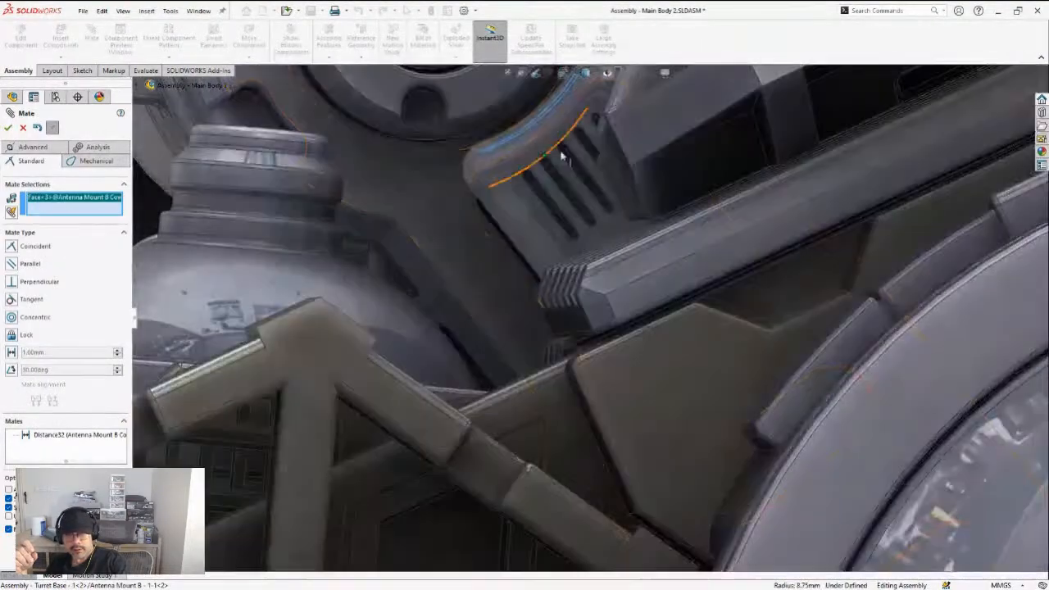
{"action": "scroll", "coordinate": [440, 220], "scroll_direction": "down", "scroll_amount": 5}
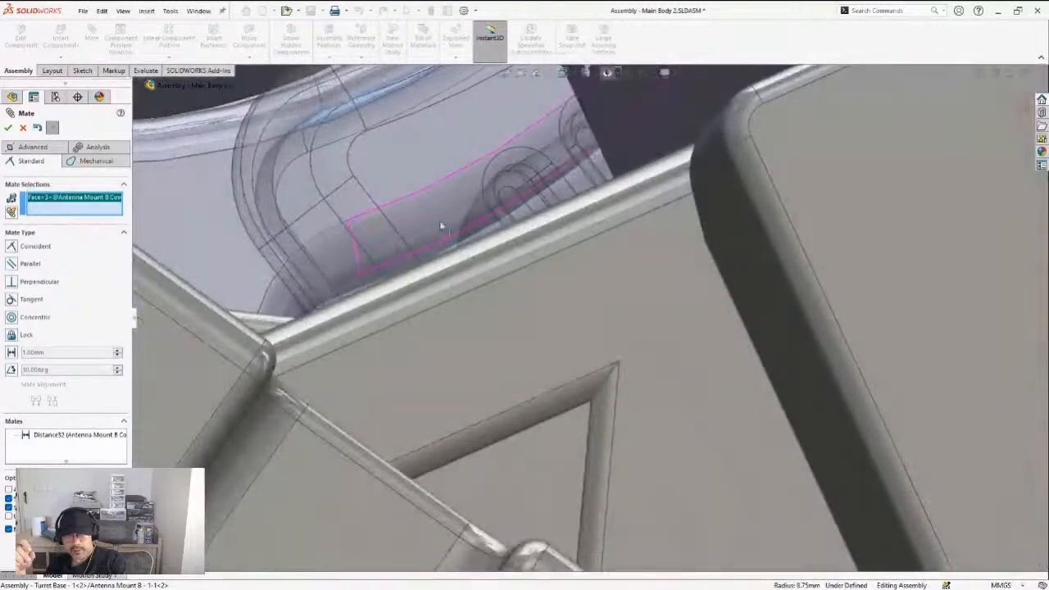
{"action": "left_click", "coordinate": [423, 253]}
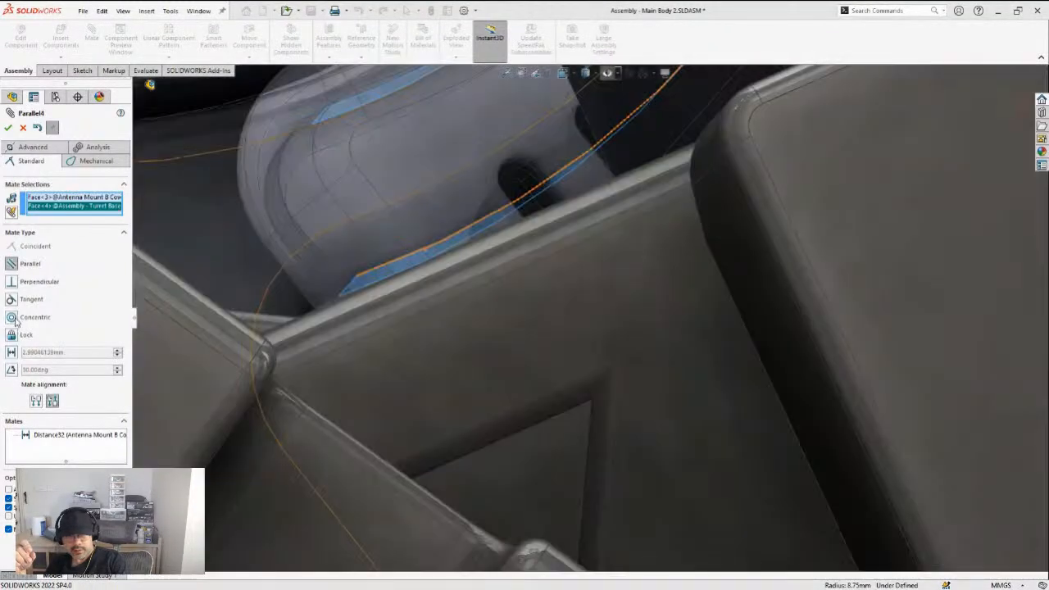
{"action": "left_click", "coordinate": [13, 318]}
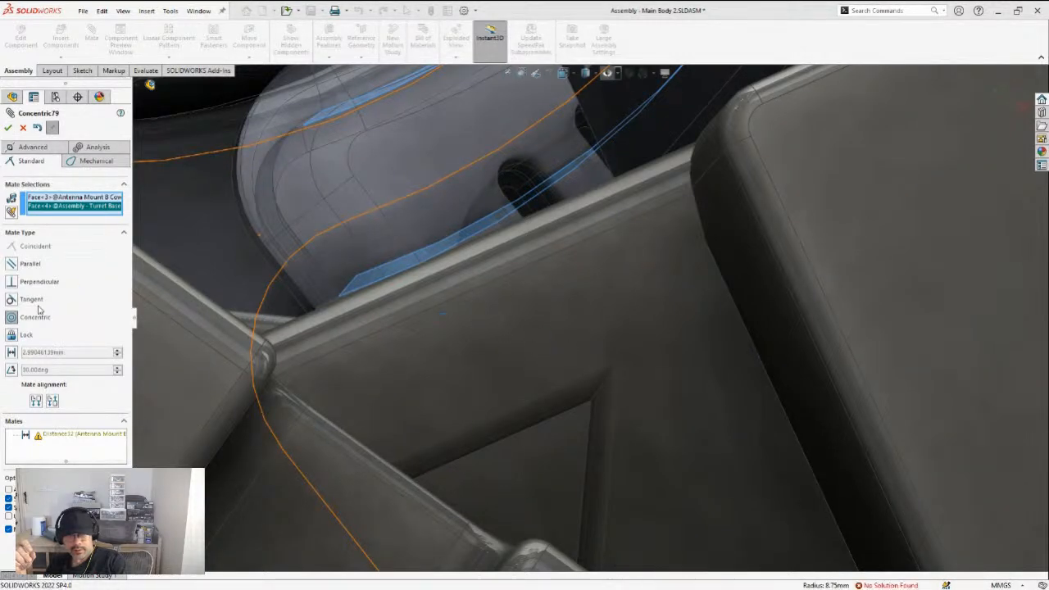
{"action": "key", "text": "Escape"}
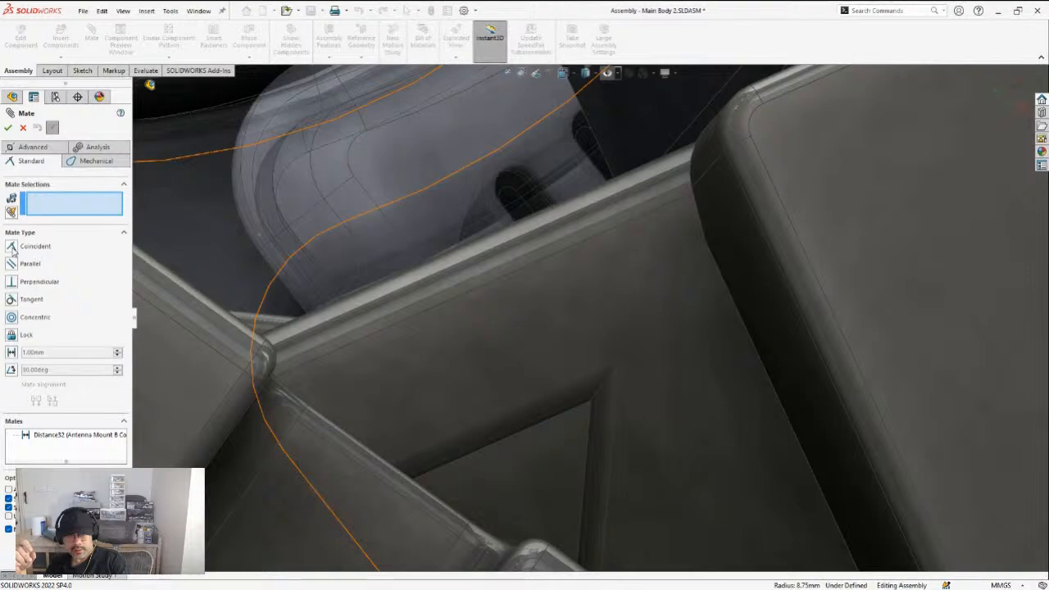
{"action": "scroll", "coordinate": [403, 162], "scroll_direction": "up", "scroll_amount": 5}
{"action": "middle_click", "coordinate": [479, 140]}
{"action": "middle_click_drag", "start_coordinate": [479, 140], "coordinate": [467, 219]}
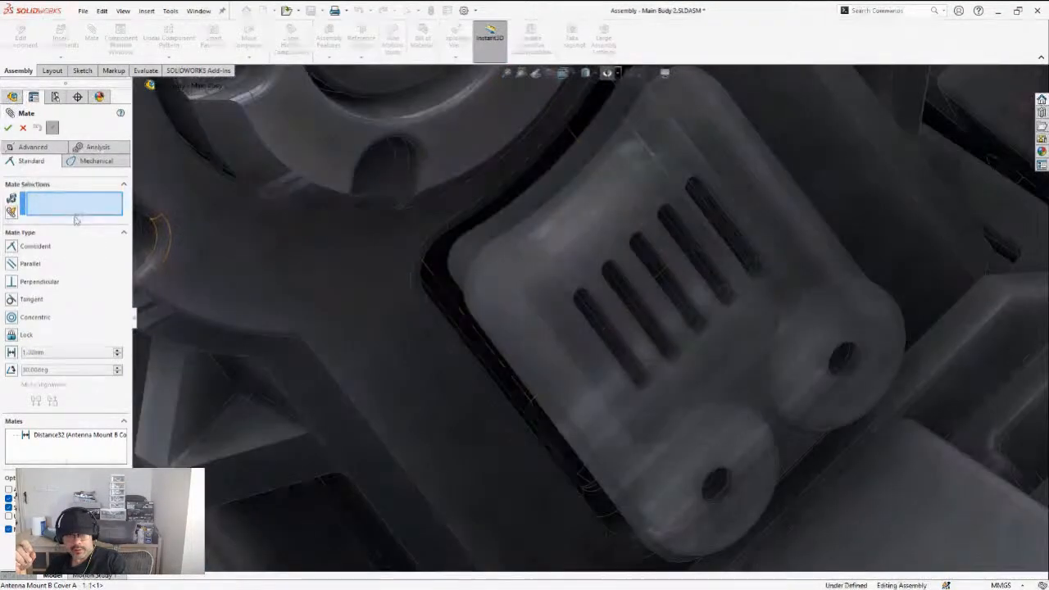
{"action": "middle_click", "coordinate": [742, 382]}
{"action": "middle_click_drag", "start_coordinate": [743, 382], "coordinate": [683, 525]}
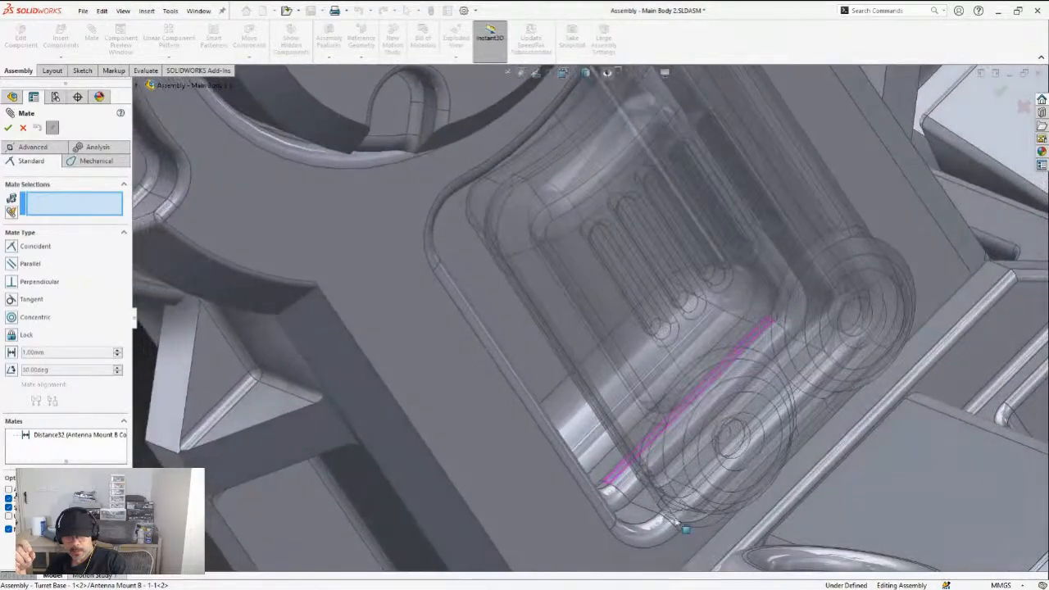
{"action": "left_click", "coordinate": [649, 519]}
{"action": "middle_click_drag", "start_coordinate": [669, 490], "coordinate": [700, 442]}
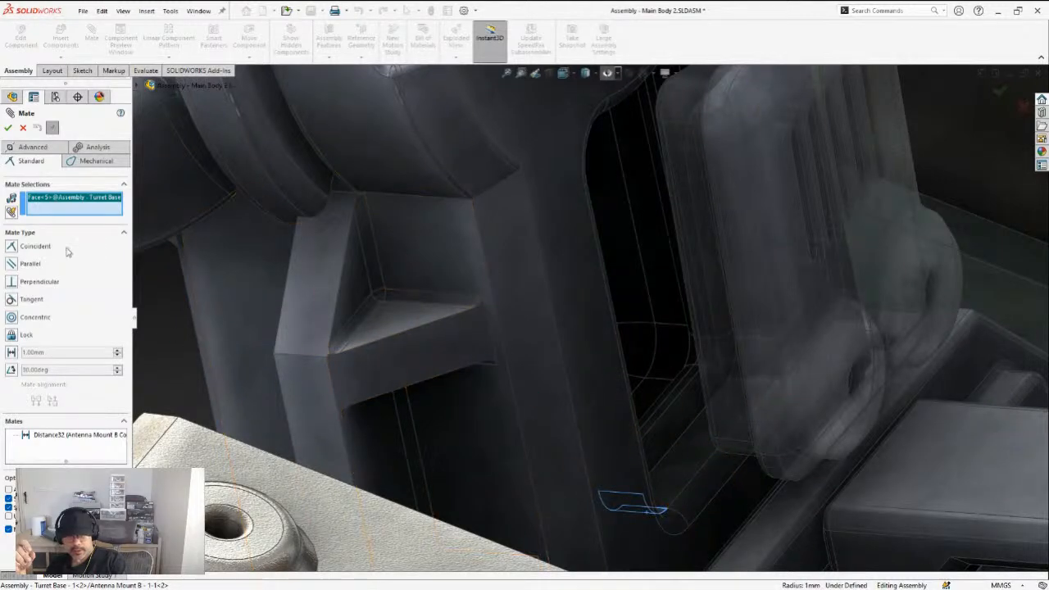
{"action": "left_click", "coordinate": [23, 128]}
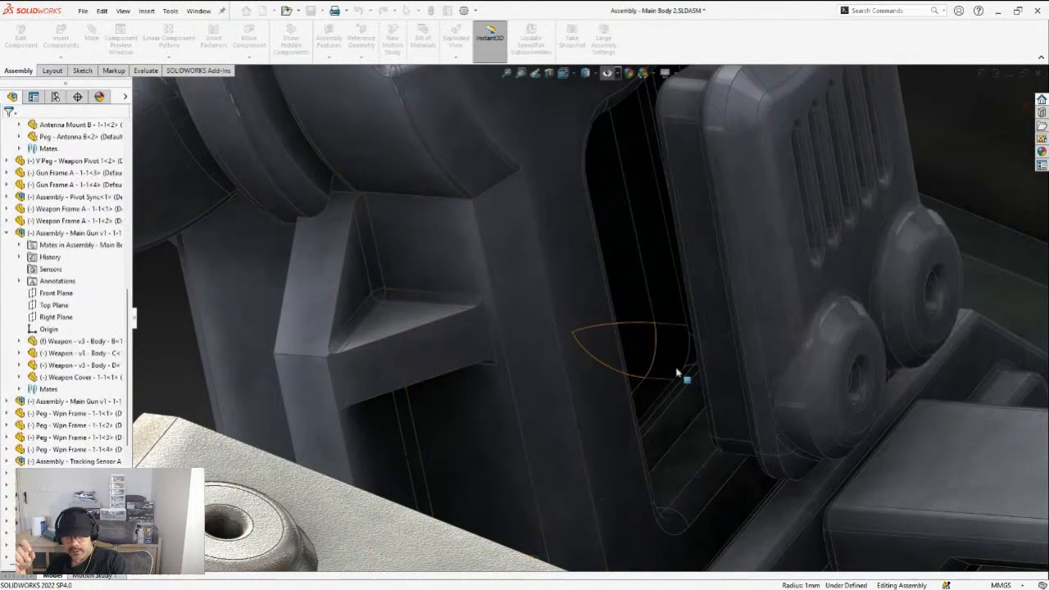
Add a parallel mate between the cover's rounded lower corner face and the rounded corner face of the mount's recess
{"action": "left_click", "coordinate": [740, 449]}
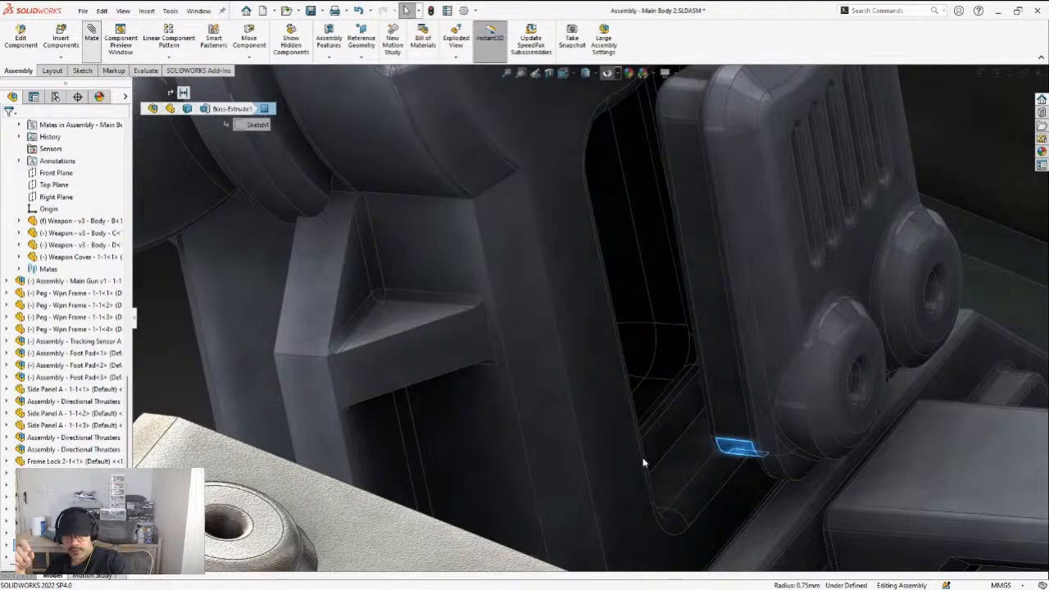
{"action": "middle_click_drag", "start_coordinate": [666, 485], "coordinate": [639, 523]}
{"action": "left_click", "coordinate": [640, 523]}
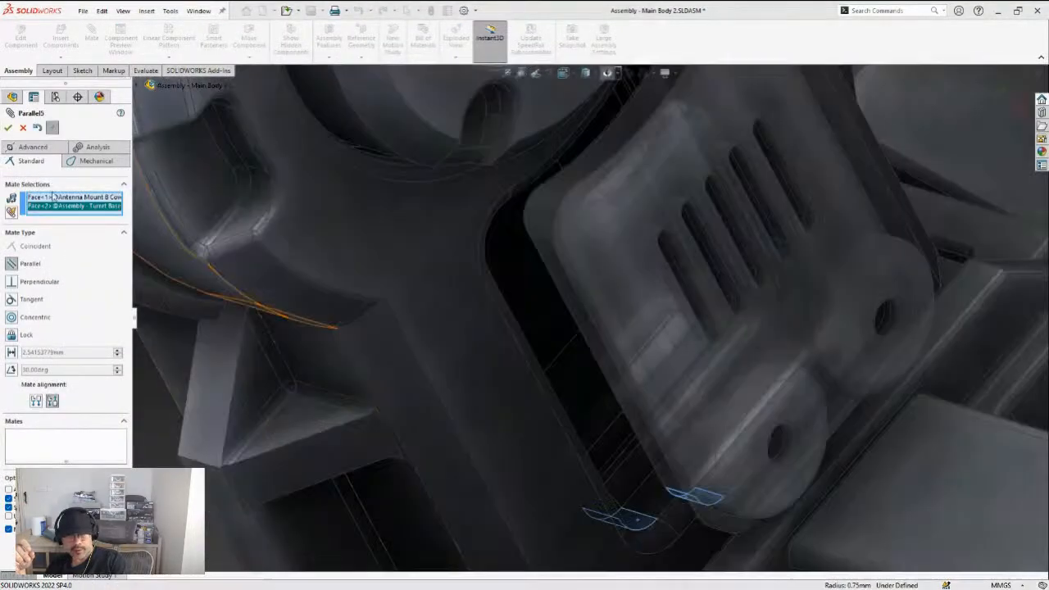
{"action": "left_click", "coordinate": [8, 128]}
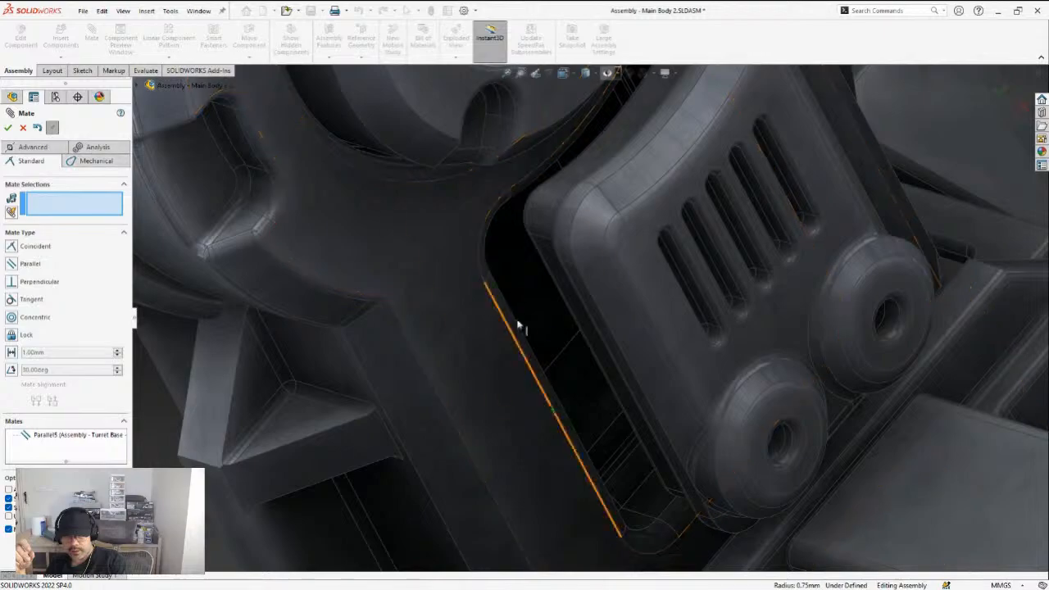
Add a coincident mate between the straight edge under the cover's overhanging rim and the mount's flat outer face
{"action": "middle_click_drag", "start_coordinate": [570, 322], "coordinate": [629, 187]}
{"action": "scroll", "coordinate": [633, 184], "scroll_direction": "down", "scroll_amount": 5}
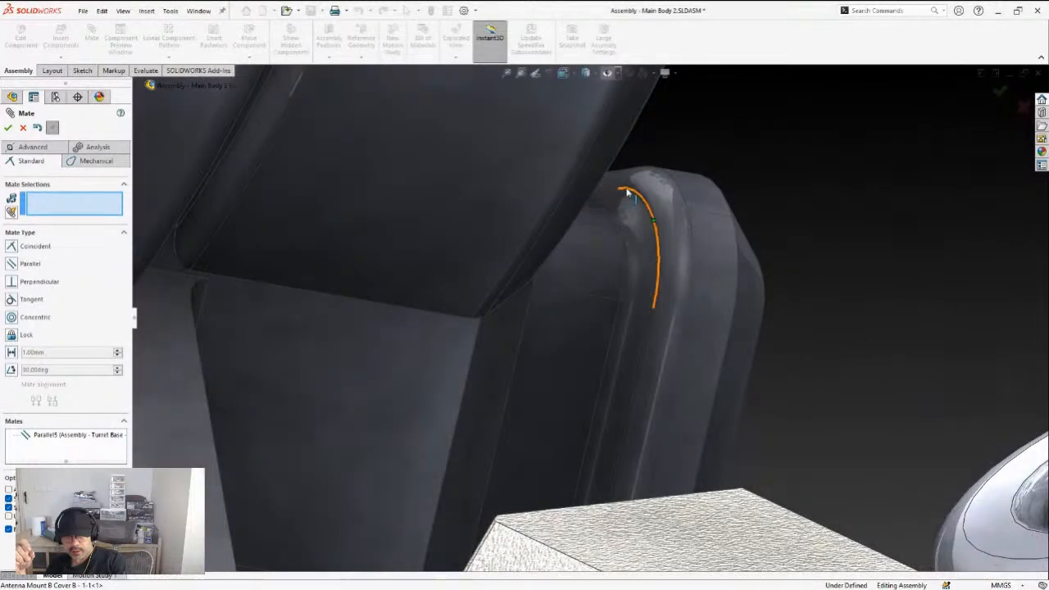
{"action": "middle_click_drag", "start_coordinate": [665, 325], "coordinate": [680, 317]}
{"action": "scroll", "coordinate": [660, 326], "scroll_direction": "down", "scroll_amount": 5}
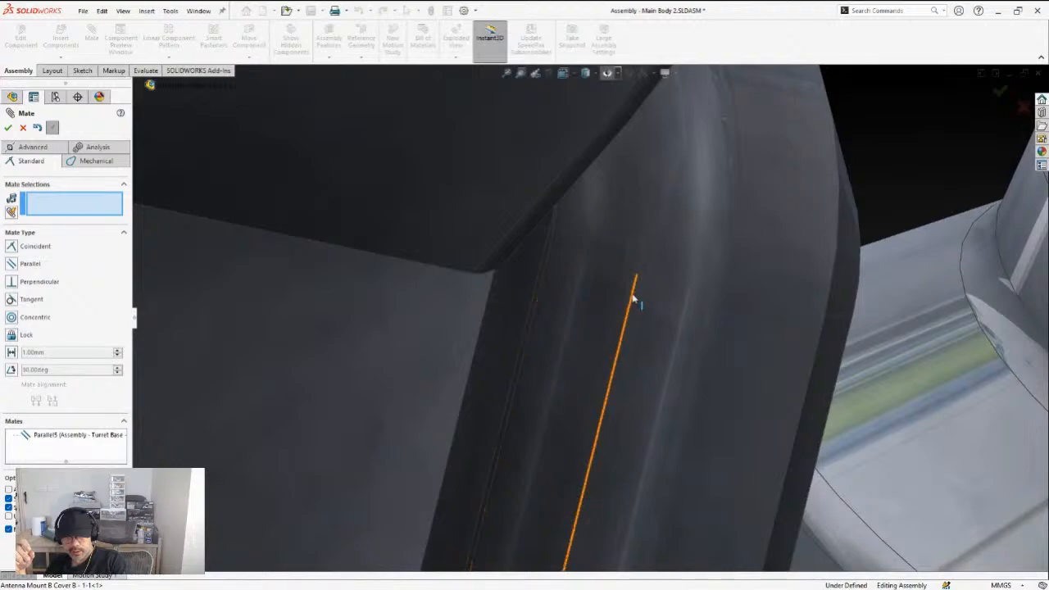
{"action": "left_click", "coordinate": [632, 298]}
{"action": "scroll", "coordinate": [563, 317], "scroll_direction": "up", "scroll_amount": 4}
{"action": "middle_click_drag", "start_coordinate": [583, 315], "coordinate": [456, 337]}
{"action": "left_click", "coordinate": [381, 304]}
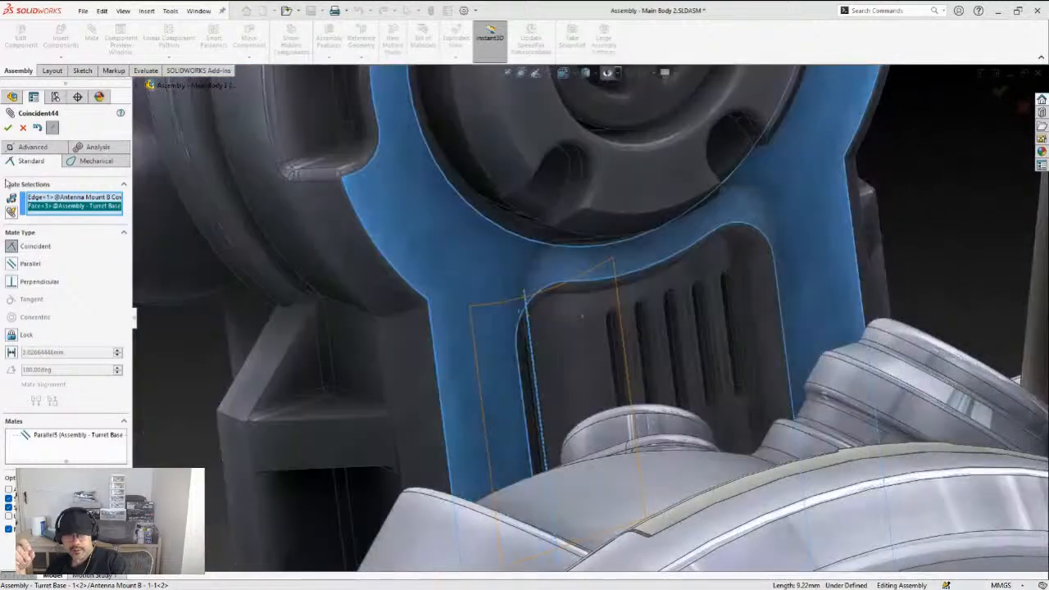
{"action": "left_click", "coordinate": [8, 129]}
Delete the parallel mate between the cover and the antenna mount, keeping the coincident mate
{"action": "scroll", "coordinate": [609, 274], "scroll_direction": "up", "scroll_amount": 1}
{"action": "middle_click", "coordinate": [612, 274]}
{"action": "middle_click_drag", "start_coordinate": [611, 274], "coordinate": [482, 299]}
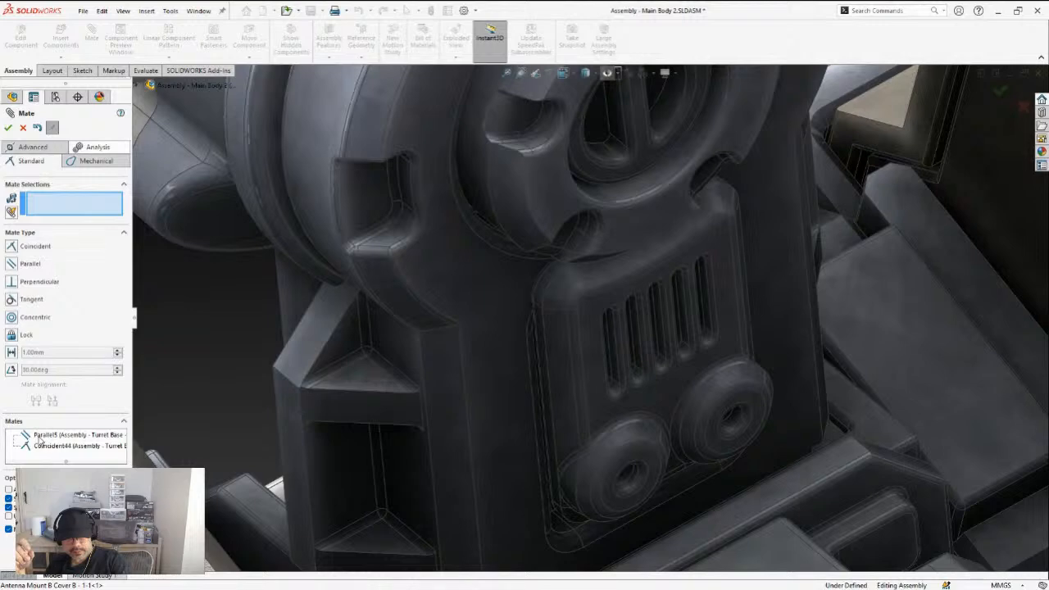
{"action": "left_click", "coordinate": [38, 436]}
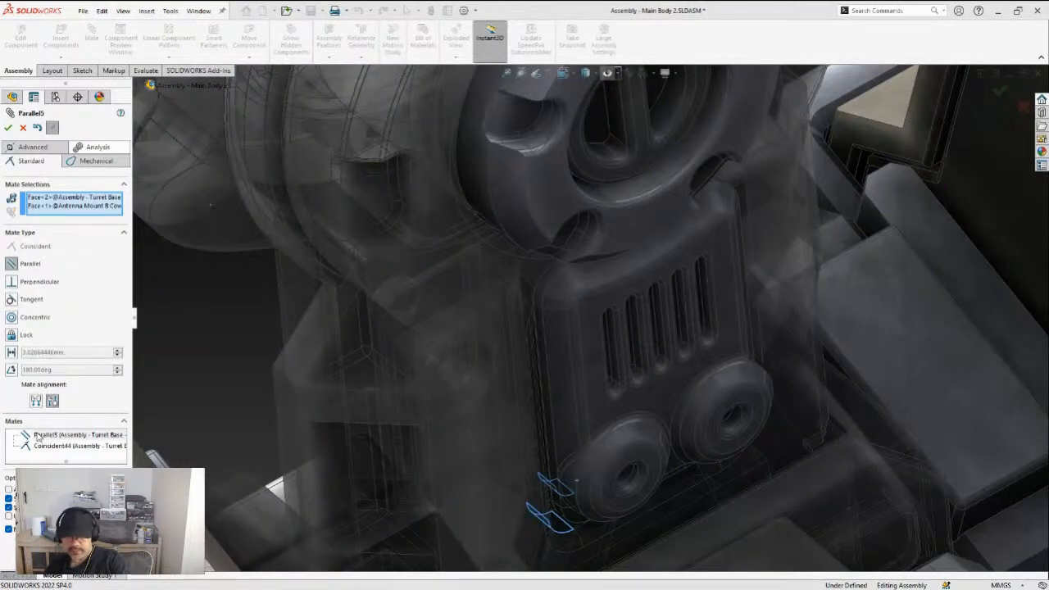
{"action": "left_click", "coordinate": [39, 436]}
{"action": "key", "text": "Delete"}
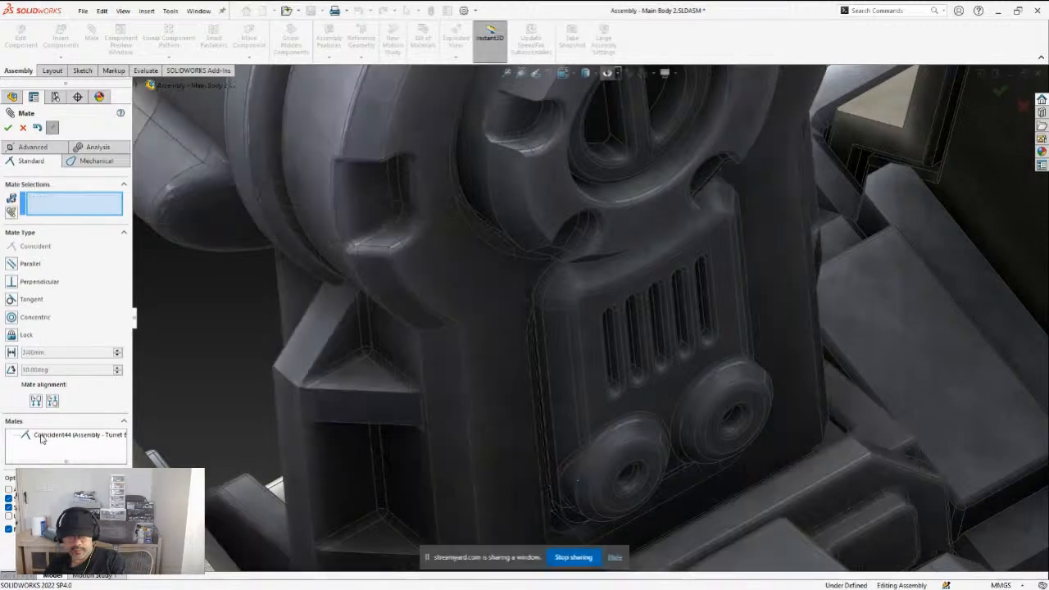
Slide the cover down along the mount's face to seat it in the recess, and finish mating
{"action": "left_click_drag", "start_coordinate": [582, 341], "coordinate": [584, 378]}
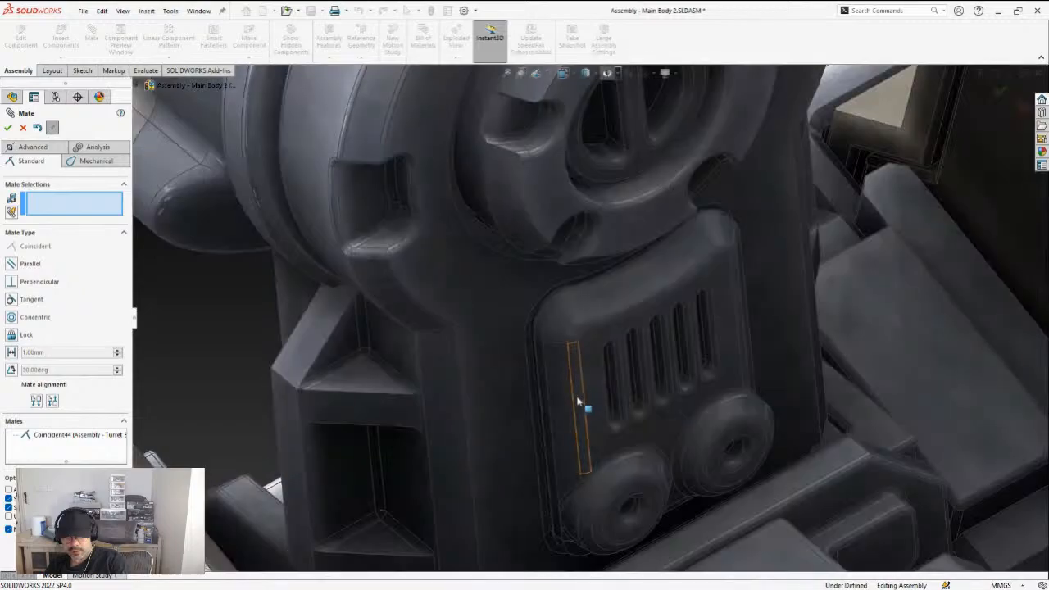
{"action": "scroll", "coordinate": [585, 403], "scroll_direction": "up", "scroll_amount": 3}
{"action": "mouse_move", "coordinate": [594, 373]}
{"action": "middle_mouse_down"}
{"action": "mouse_move", "coordinate": [573, 344]}
{"action": "mouse_move", "coordinate": [627, 322]}
{"action": "mouse_move", "coordinate": [573, 382]}
{"action": "mouse_move", "coordinate": [616, 312]}
{"action": "mouse_move", "coordinate": [581, 295]}
{"action": "mouse_move", "coordinate": [579, 281]}
{"action": "middle_mouse_up"}
{"action": "left_click", "coordinate": [584, 288]}
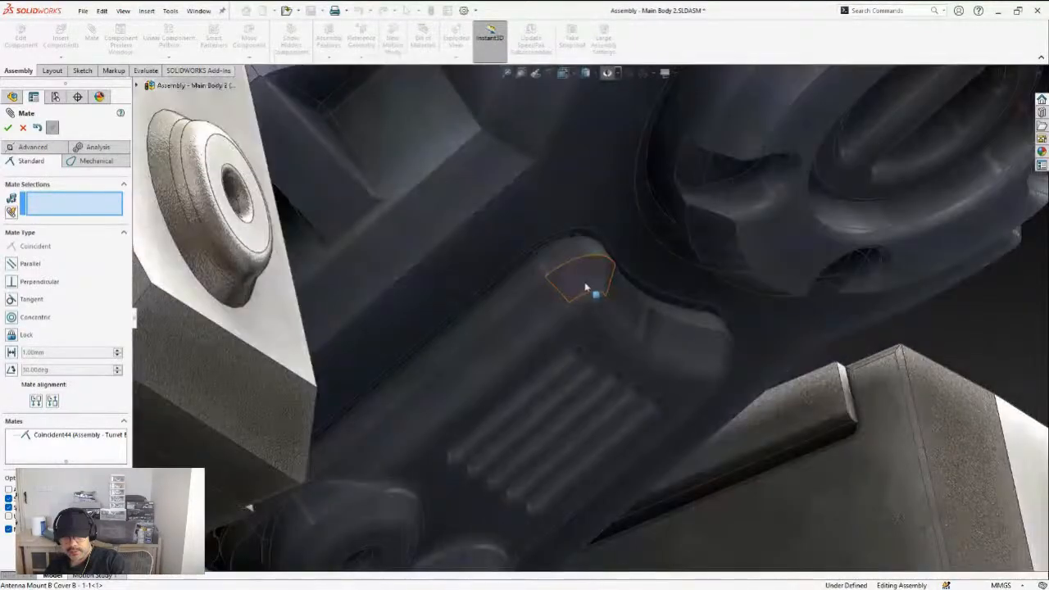
{"action": "left_click", "coordinate": [8, 128]}
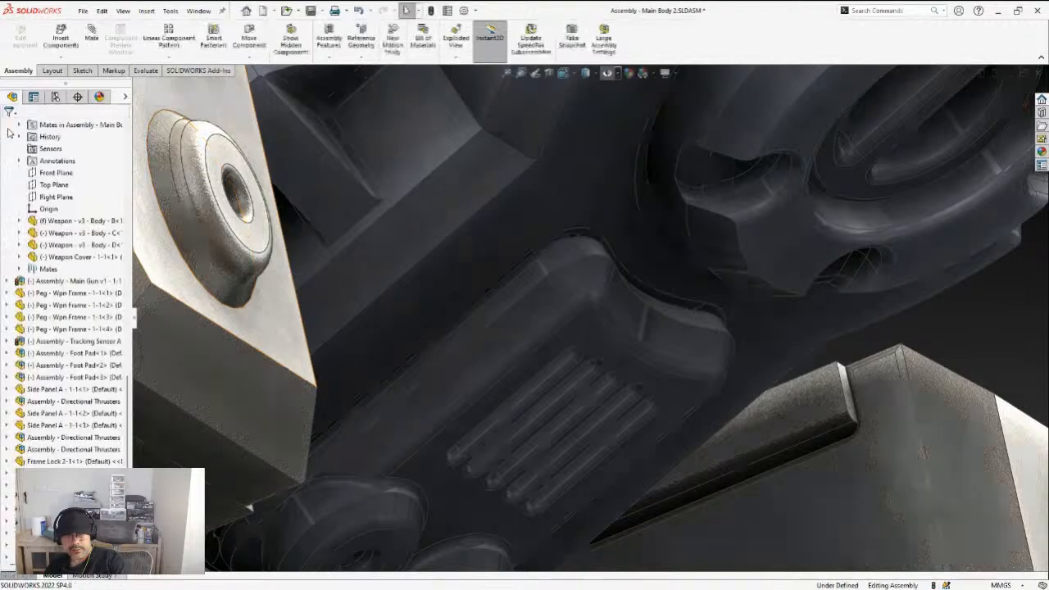
Swing the tracking sensor and twin guns slightly about their pivot on the turret head
{"action": "middle_click_drag", "start_coordinate": [491, 281], "coordinate": [412, 310]}
{"action": "scroll", "coordinate": [479, 376], "scroll_direction": "up", "scroll_amount": 8}
{"action": "middle_click_drag", "start_coordinate": [388, 399], "coordinate": [279, 423]}
{"action": "scroll", "coordinate": [379, 391], "scroll_direction": "up", "scroll_amount": 4}
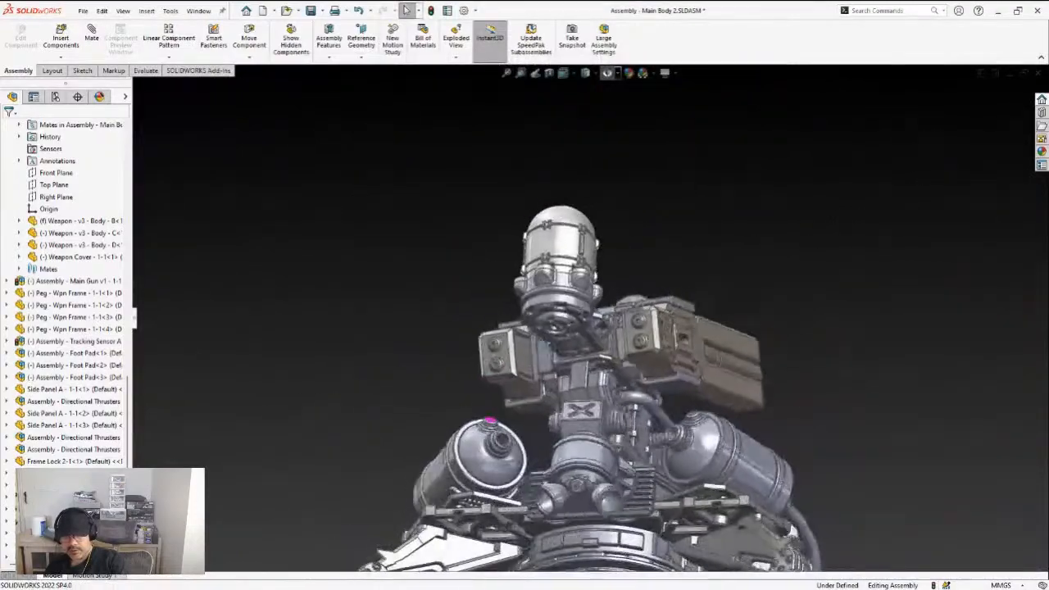
{"action": "scroll", "coordinate": [568, 354], "scroll_direction": "down", "scroll_amount": 8}
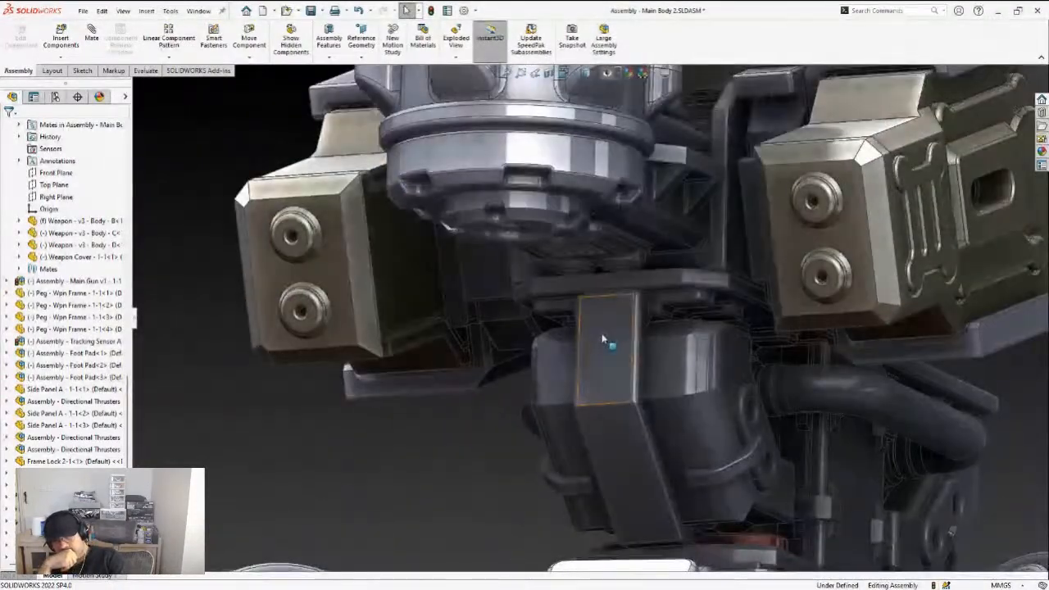
{"action": "middle_click_drag", "start_coordinate": [603, 340], "coordinate": [543, 360]}
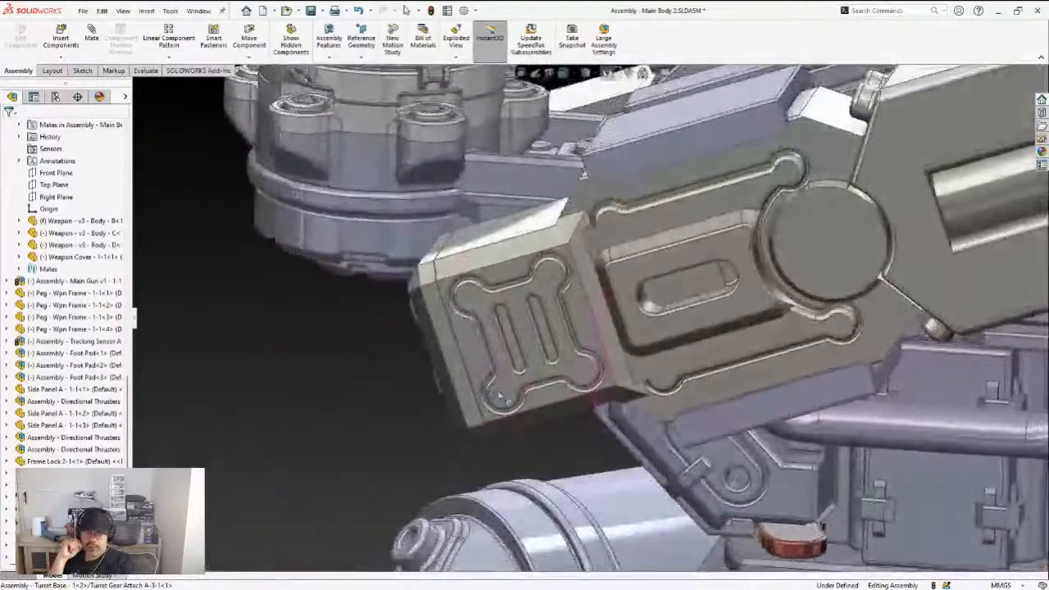
{"action": "scroll", "coordinate": [594, 332], "scroll_direction": "up", "scroll_amount": 5}
{"action": "middle_click_drag", "start_coordinate": [596, 326], "coordinate": [466, 252]}
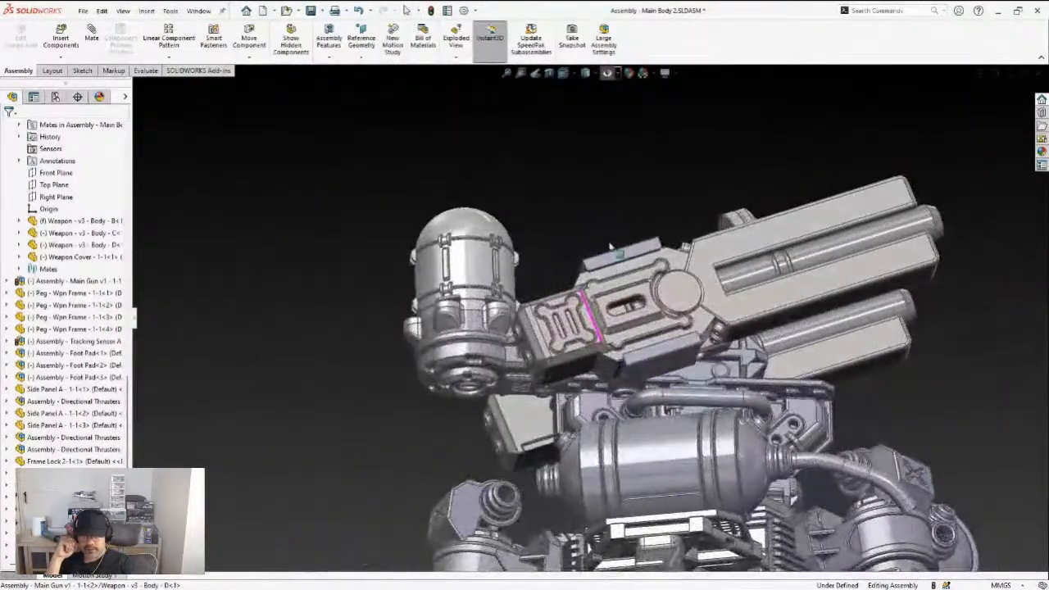
{"action": "scroll", "coordinate": [558, 407], "scroll_direction": "down", "scroll_amount": 5}
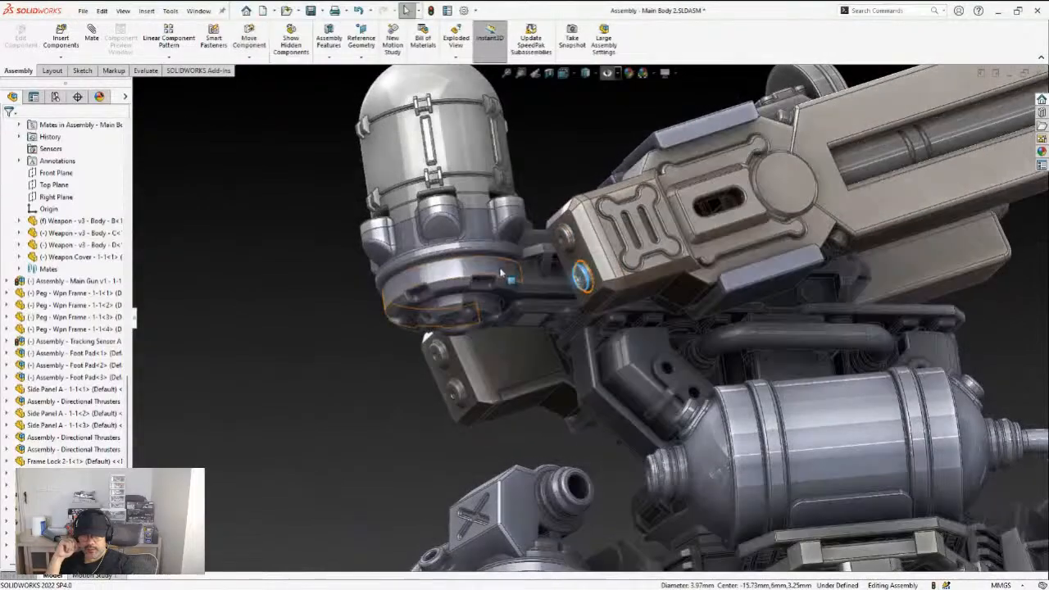
{"action": "left_click_drag", "start_coordinate": [503, 276], "coordinate": [550, 237]}
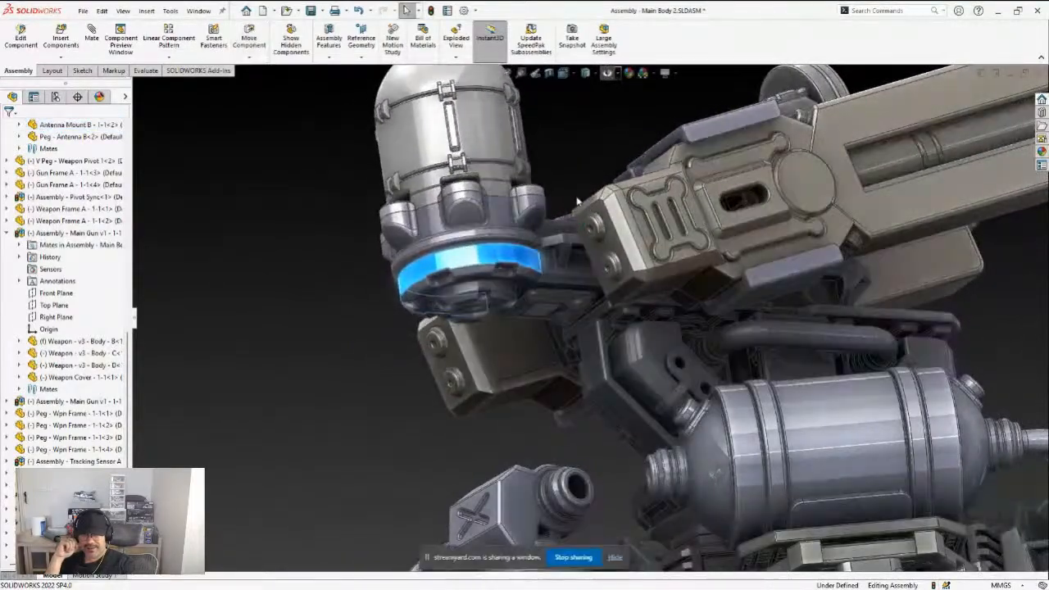
Examine the gun turret, sensor dome and neck of the main body from the side and front
{"action": "scroll", "coordinate": [744, 253], "scroll_direction": "up", "scroll_amount": 4}
{"action": "scroll", "coordinate": [749, 253], "scroll_direction": "down", "scroll_amount": 4}
{"action": "middle_click_drag", "start_coordinate": [741, 252], "coordinate": [714, 314]}
{"action": "scroll", "coordinate": [714, 315], "scroll_direction": "up", "scroll_amount": 5}
{"action": "scroll", "coordinate": [714, 310], "scroll_direction": "down", "scroll_amount": 5}
{"action": "scroll", "coordinate": [459, 378], "scroll_direction": "up", "scroll_amount": 3}
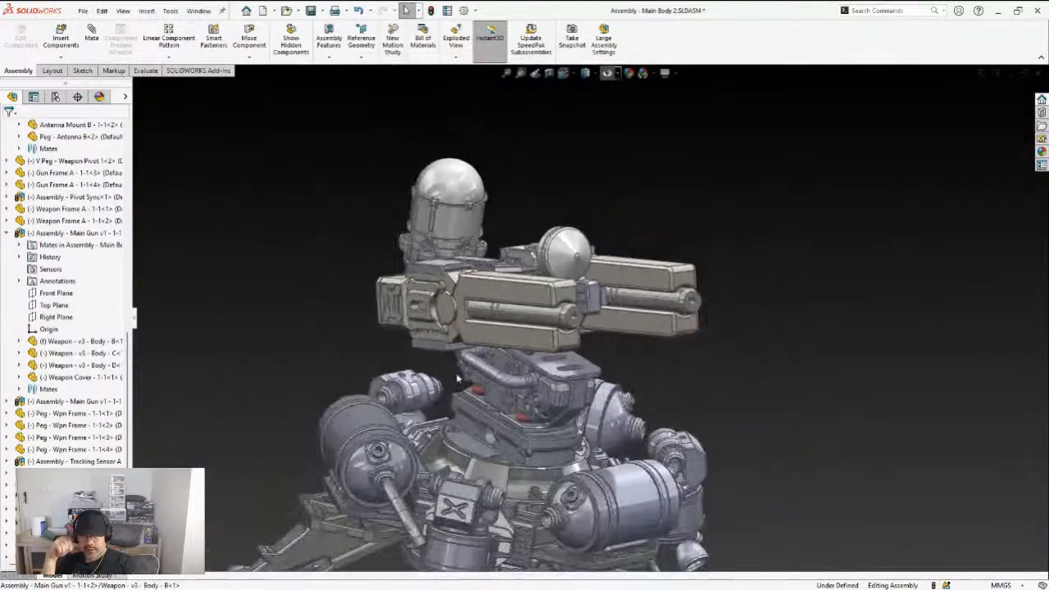
{"action": "scroll", "coordinate": [459, 380], "scroll_direction": "down", "scroll_amount": 4}
{"action": "mouse_move", "coordinate": [447, 375]}
{"action": "middle_mouse_down"}
{"action": "mouse_move", "coordinate": [489, 298]}
{"action": "mouse_move", "coordinate": [725, 359]}
{"action": "middle_mouse_up"}
{"action": "scroll", "coordinate": [492, 305], "scroll_direction": "up", "scroll_amount": 4}
{"action": "scroll", "coordinate": [493, 316], "scroll_direction": "down", "scroll_amount": 3}
{"action": "middle_click_drag", "start_coordinate": [662, 348], "coordinate": [686, 353]}
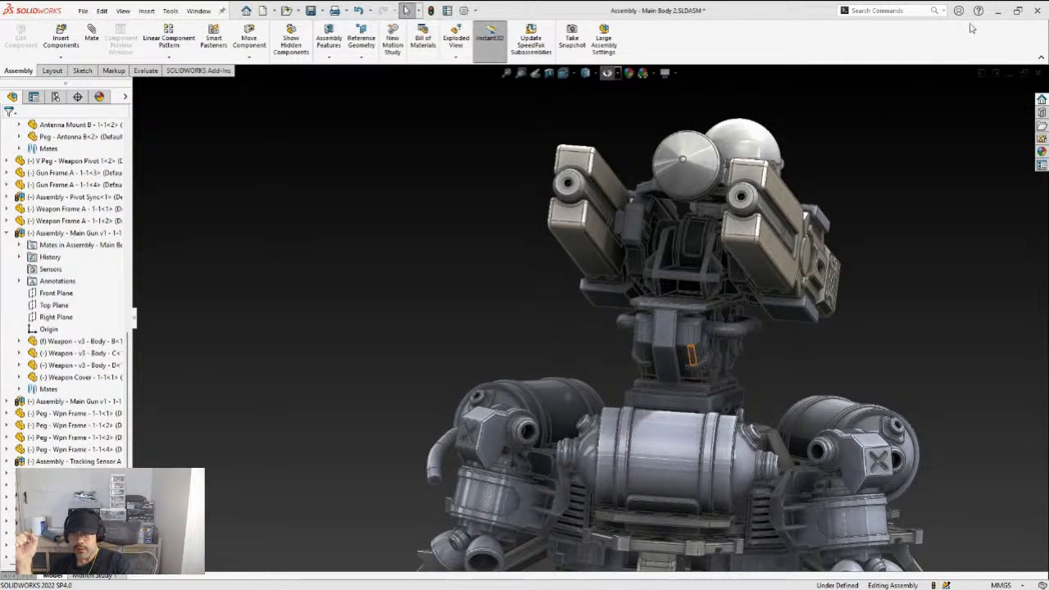
{"action": "scroll", "coordinate": [675, 296], "scroll_direction": "up", "scroll_amount": 6}
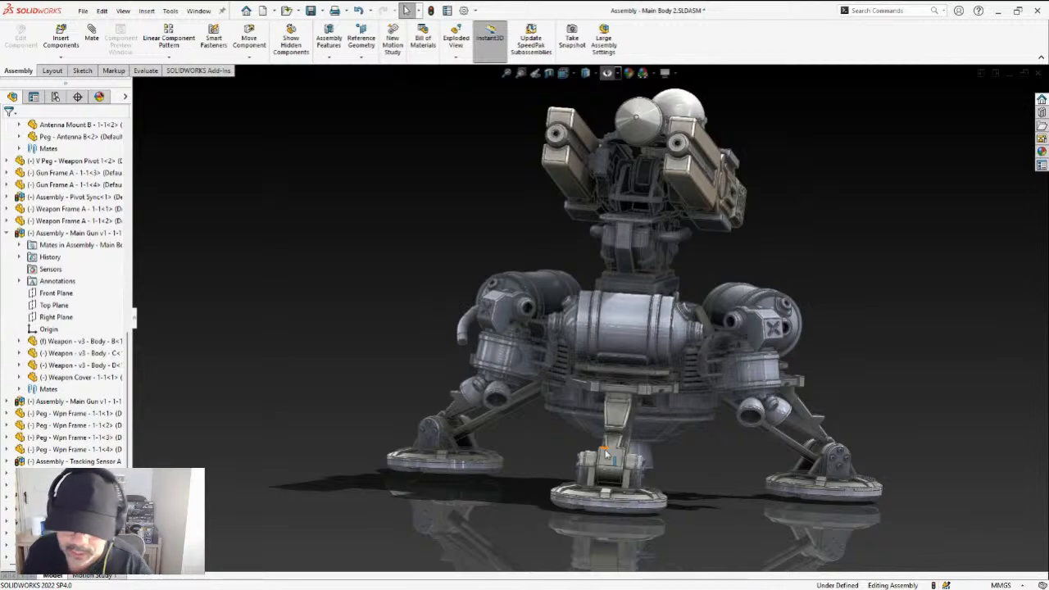
Examine the lower body, legs, directional thrusters and the loose hose on the tank at different distances
{"action": "mouse_move", "coordinate": [654, 465]}
{"action": "middle_mouse_down"}
{"action": "mouse_move", "coordinate": [566, 455]}
{"action": "mouse_move", "coordinate": [645, 455]}
{"action": "middle_mouse_up"}
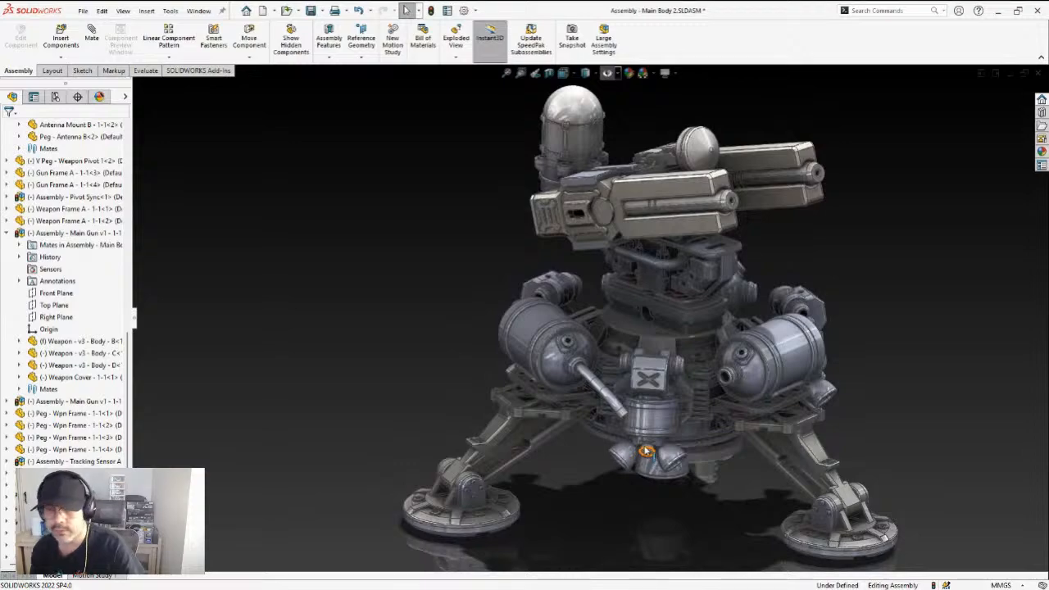
{"action": "scroll", "coordinate": [713, 393], "scroll_direction": "up", "scroll_amount": 2}
{"action": "scroll", "coordinate": [729, 311], "scroll_direction": "down", "scroll_amount": 4}
{"action": "scroll", "coordinate": [730, 311], "scroll_direction": "down", "scroll_amount": 4}
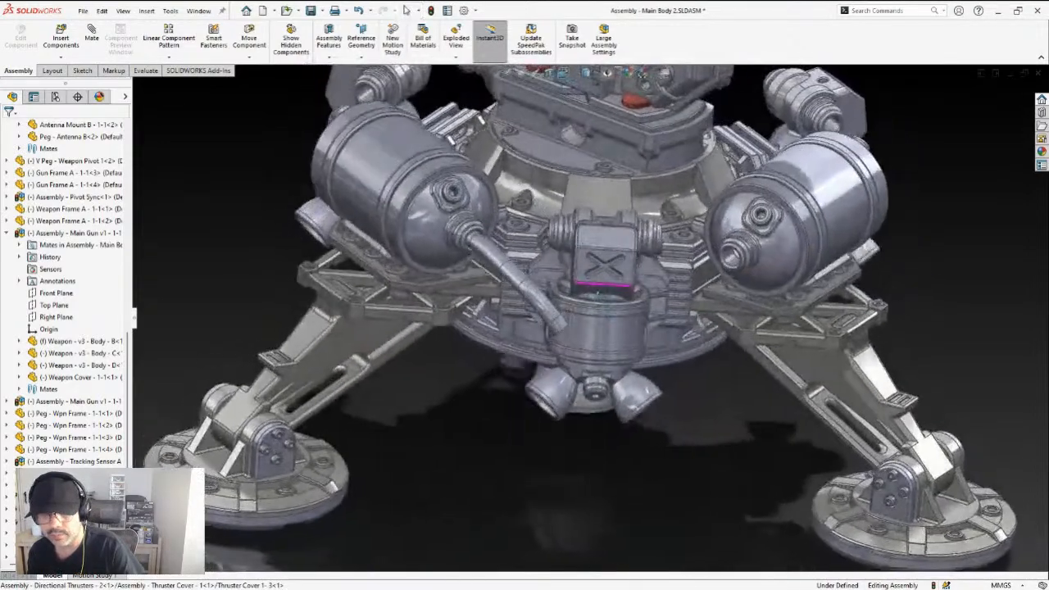
{"action": "middle_click_drag", "start_coordinate": [597, 293], "coordinate": [606, 289]}
{"action": "scroll", "coordinate": [605, 287], "scroll_direction": "up", "scroll_amount": 4}
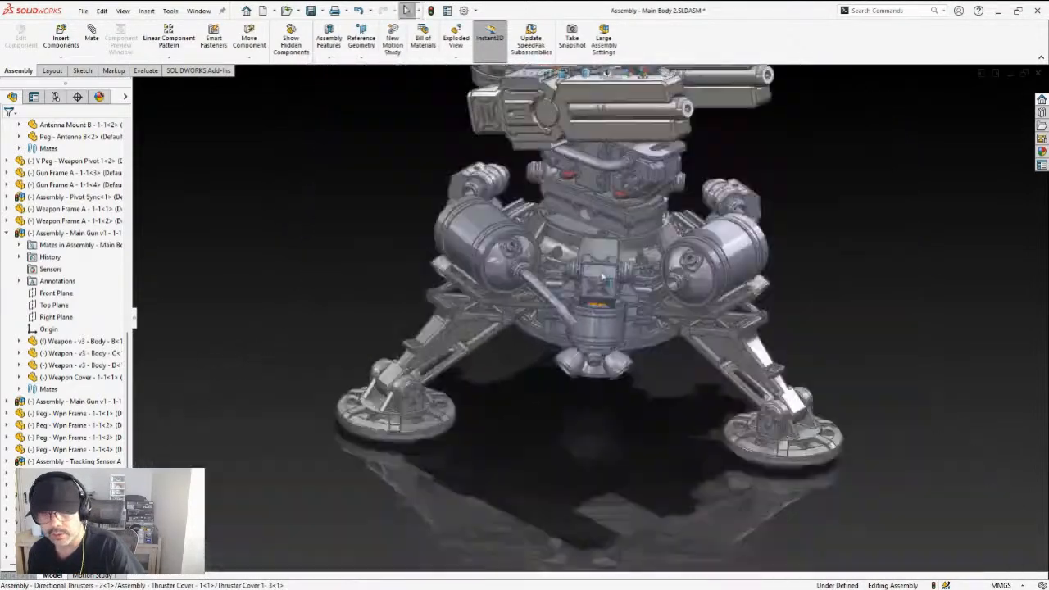
{"action": "scroll", "coordinate": [511, 230], "scroll_direction": "down", "scroll_amount": 2}
{"action": "scroll", "coordinate": [611, 279], "scroll_direction": "up", "scroll_amount": 2}
{"action": "scroll", "coordinate": [675, 220], "scroll_direction": "down", "scroll_amount": 1}
{"action": "scroll", "coordinate": [639, 262], "scroll_direction": "up", "scroll_amount": 2}
{"action": "scroll", "coordinate": [604, 301], "scroll_direction": "down", "scroll_amount": 2}
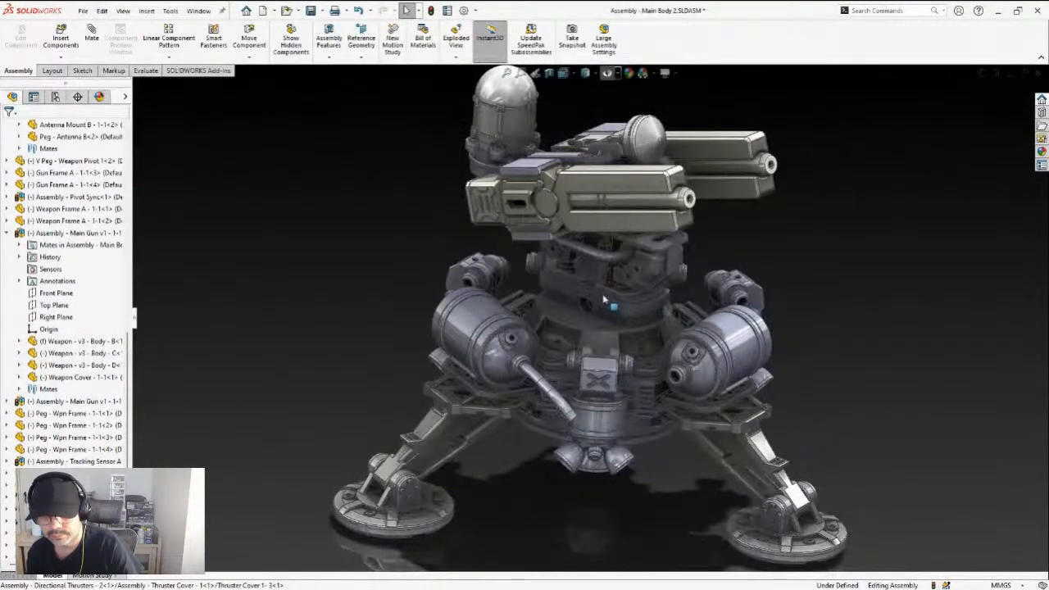
{"action": "scroll", "coordinate": [540, 368], "scroll_direction": "down", "scroll_amount": 5}
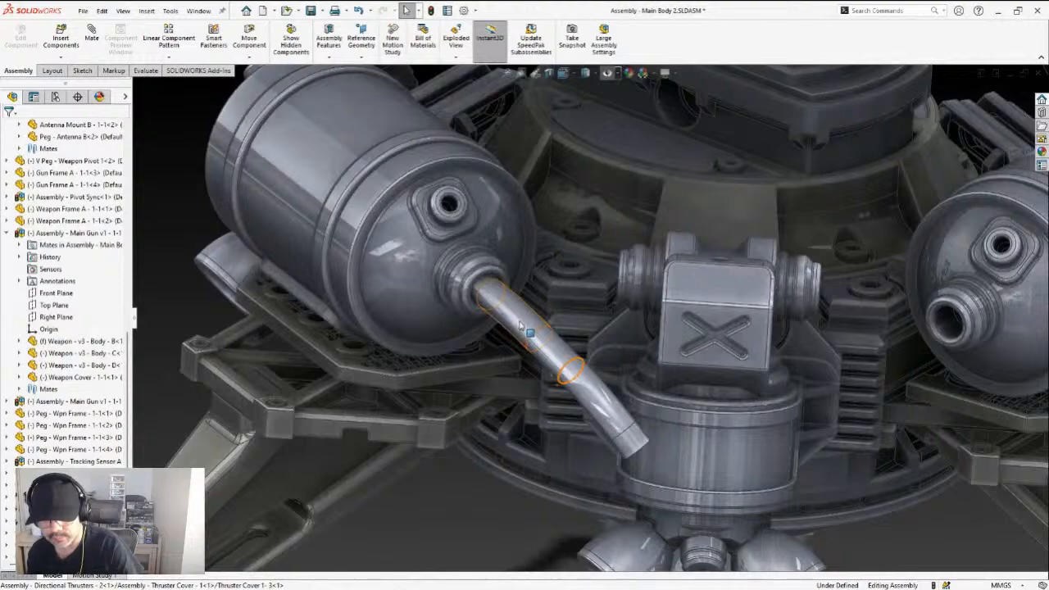
{"action": "scroll", "coordinate": [537, 344], "scroll_direction": "up", "scroll_amount": 6}
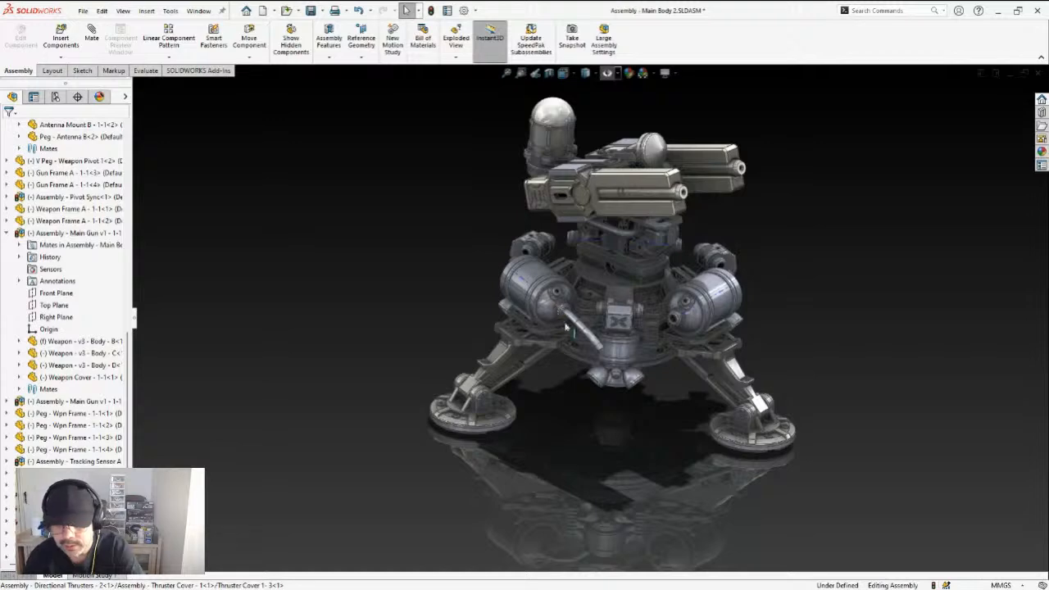
Rotate the big hose about the tank's outlet until its free end reaches the X-marked thruster cover
{"action": "scroll", "coordinate": [591, 338], "scroll_direction": "down", "scroll_amount": 3}
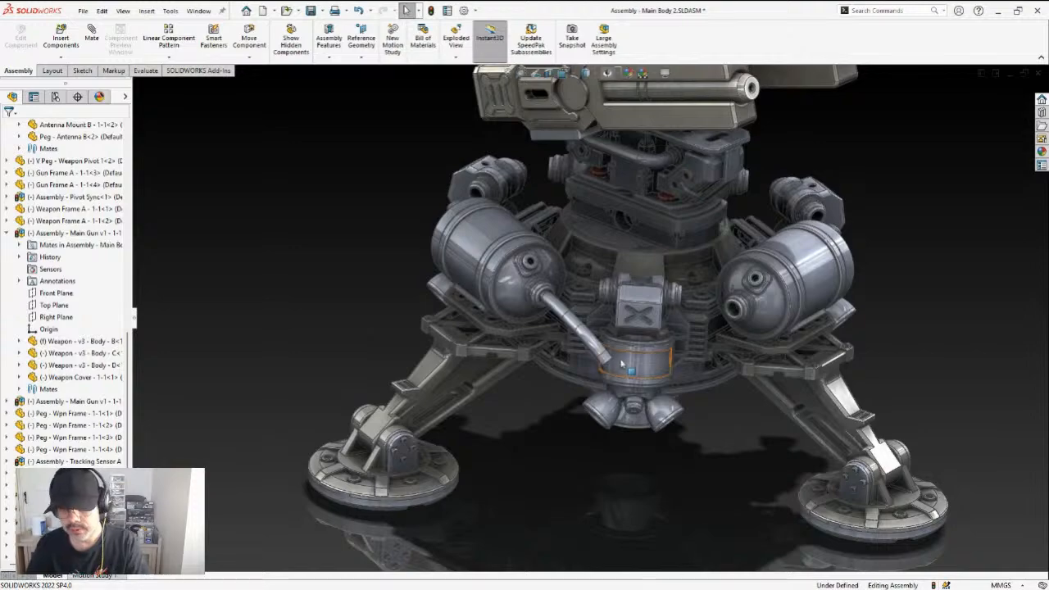
{"action": "left_click", "coordinate": [574, 332]}
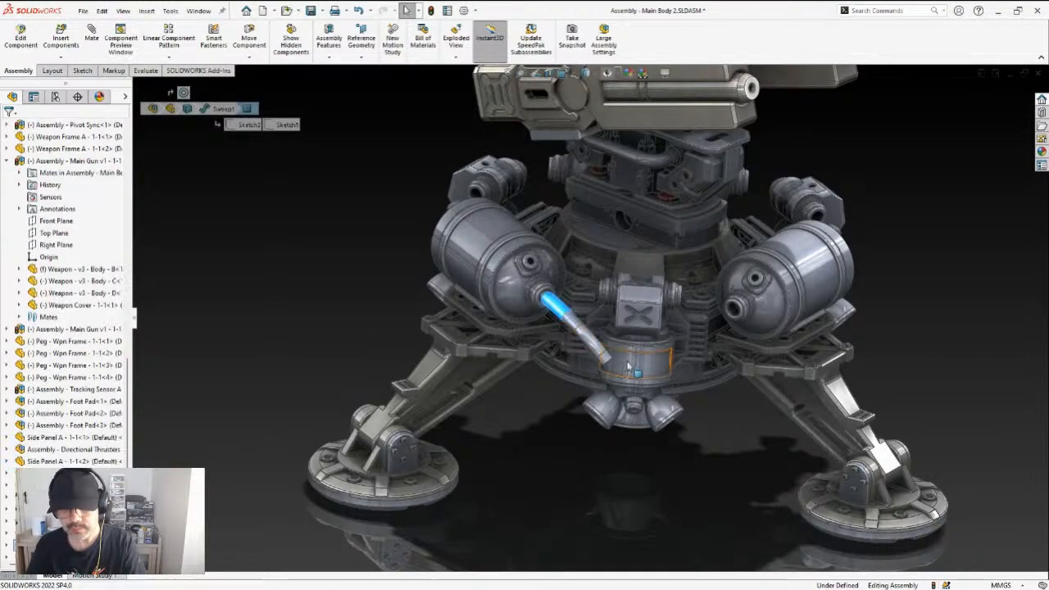
{"action": "scroll", "coordinate": [573, 332], "scroll_direction": "down", "scroll_amount": 5}
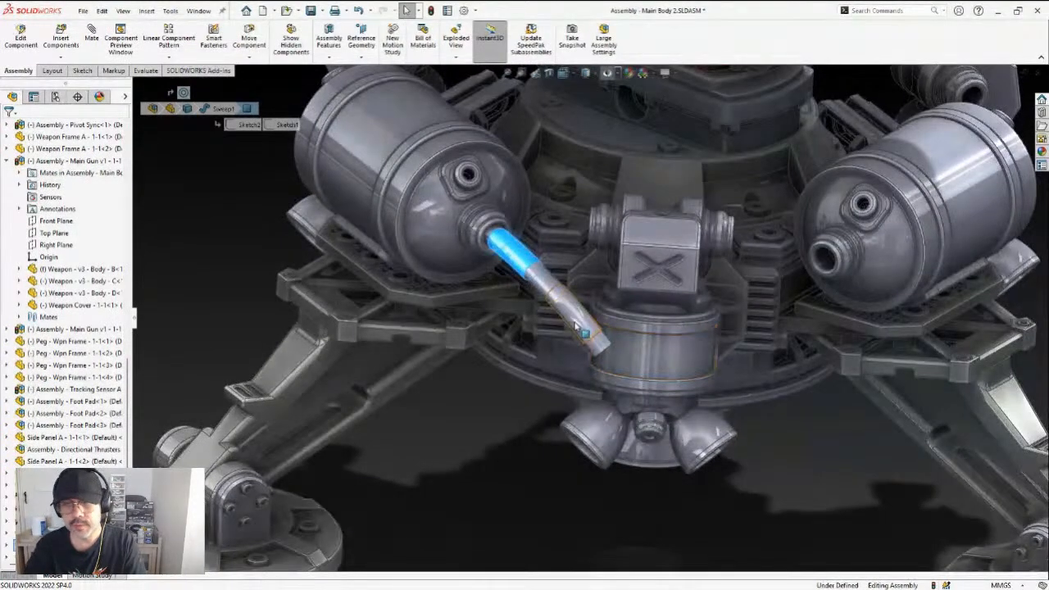
{"action": "scroll", "coordinate": [584, 330], "scroll_direction": "down", "scroll_amount": 2}
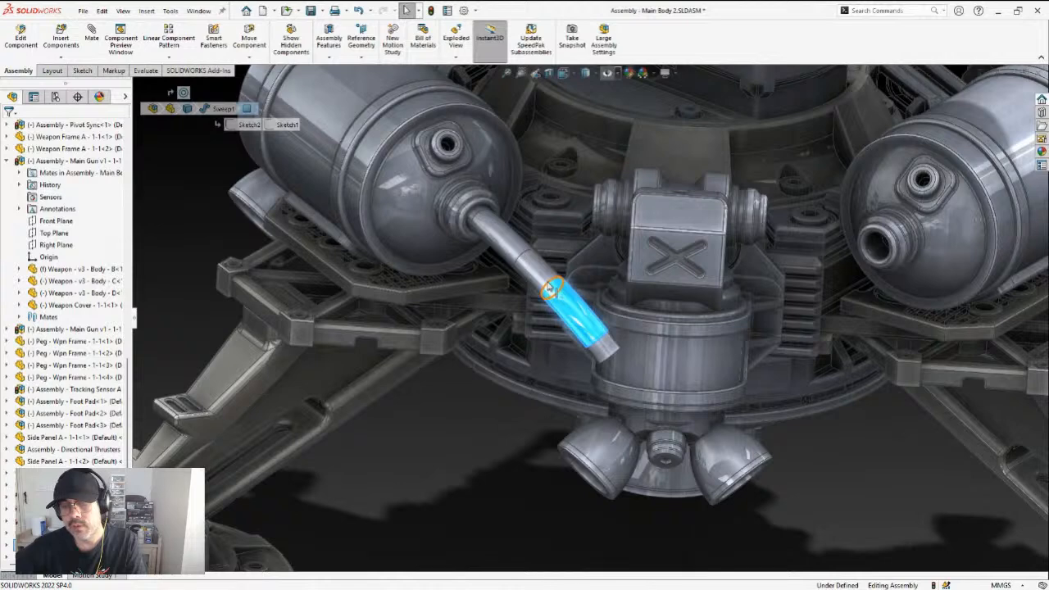
{"action": "left_click", "coordinate": [518, 249]}
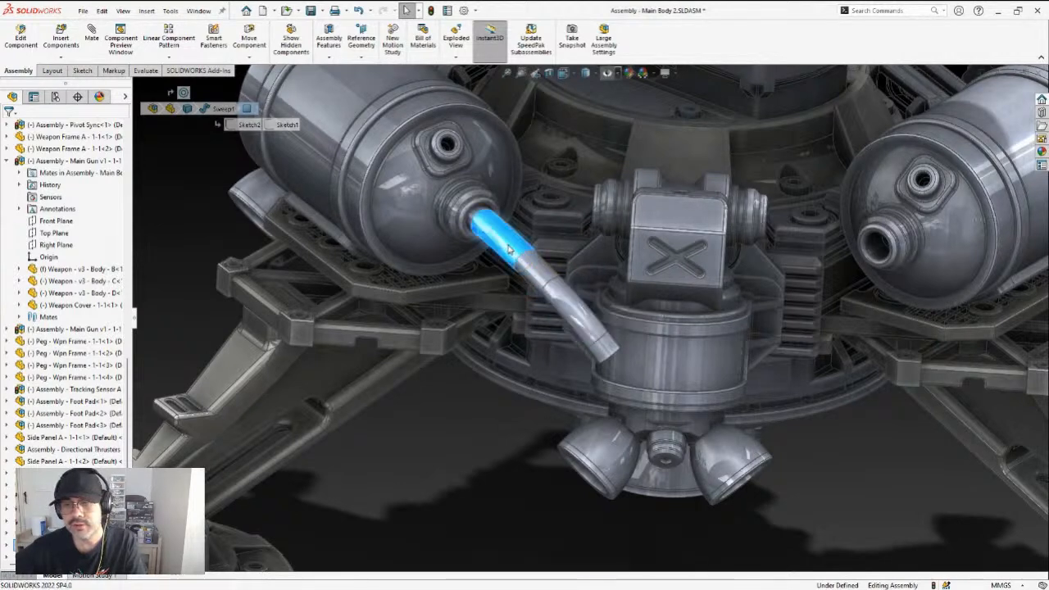
{"action": "left_click", "coordinate": [554, 307]}
{"action": "left_click_drag", "start_coordinate": [554, 308], "coordinate": [616, 301]}
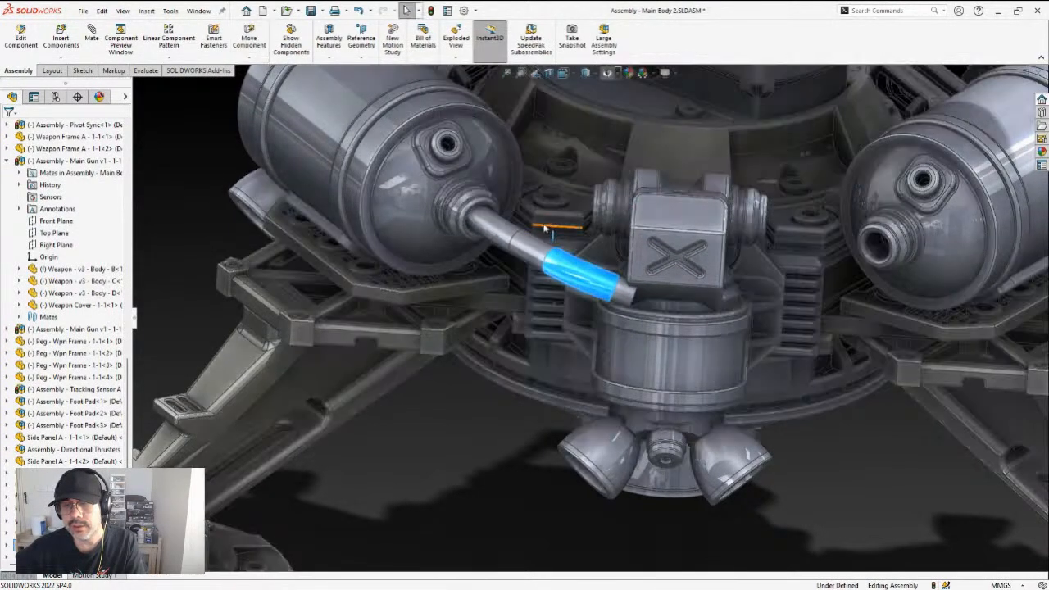
{"action": "scroll", "coordinate": [539, 230], "scroll_direction": "up", "scroll_amount": 2}
{"action": "middle_click_drag", "start_coordinate": [537, 230], "coordinate": [585, 347]}
{"action": "left_click_drag", "start_coordinate": [621, 324], "coordinate": [687, 296]}
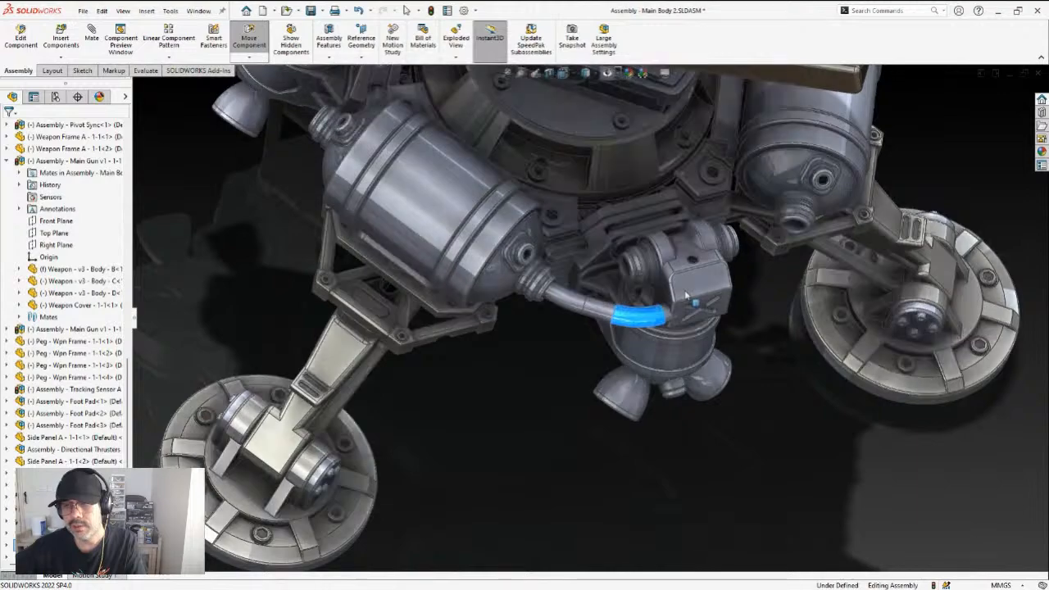
Examine where the big hose's free end meets the X-marked face of the thruster cover
{"action": "scroll", "coordinate": [687, 296], "scroll_direction": "up", "scroll_amount": 4}
{"action": "scroll", "coordinate": [658, 298], "scroll_direction": "down", "scroll_amount": 2}
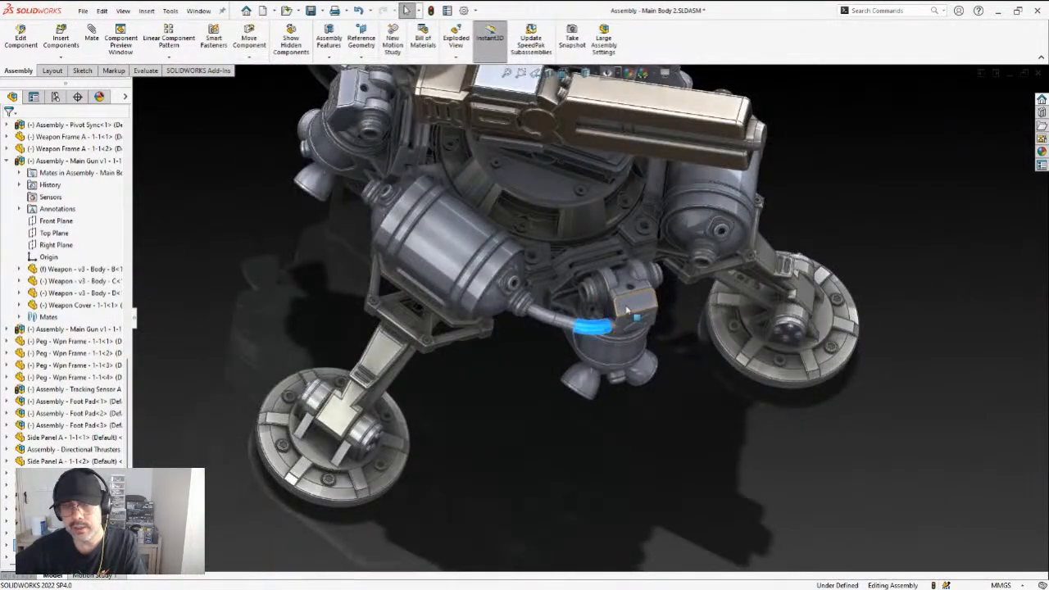
{"action": "middle_click_drag", "start_coordinate": [629, 314], "coordinate": [636, 325]}
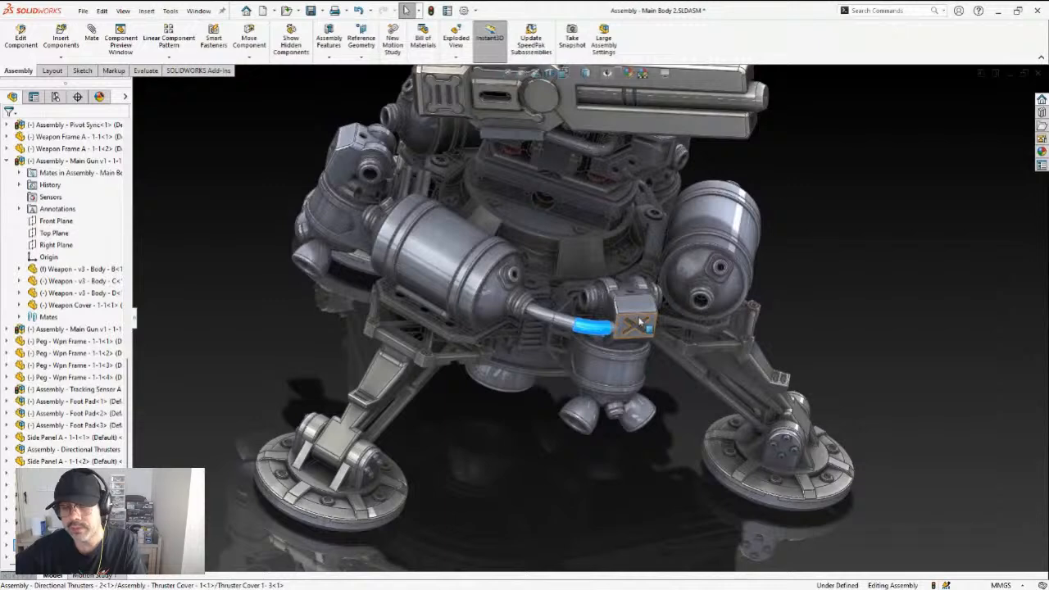
{"action": "left_click", "coordinate": [639, 323]}
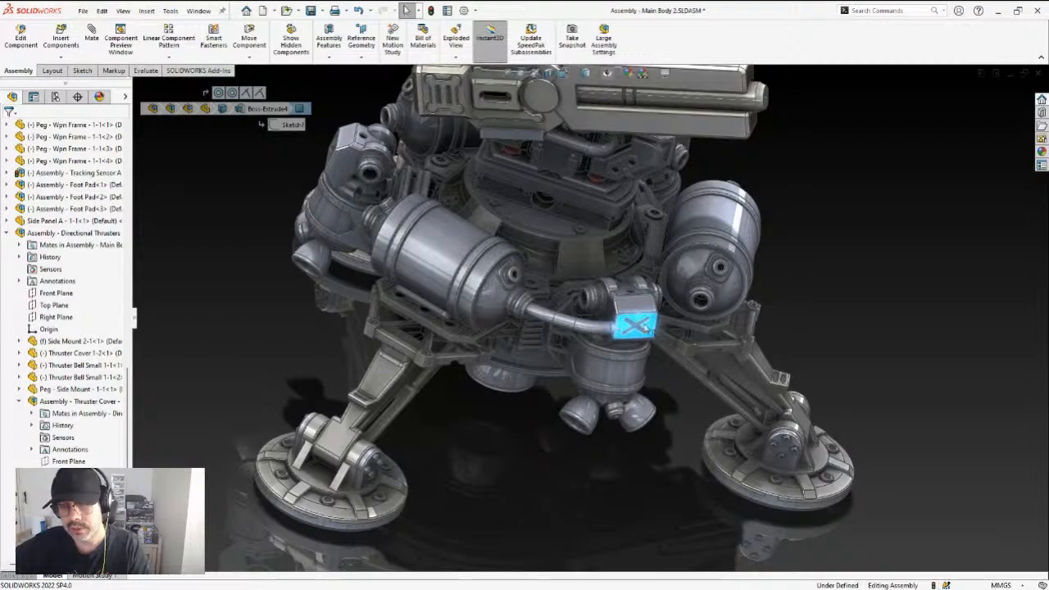
{"action": "mouse_move", "coordinate": [636, 322]}
{"action": "middle_mouse_down"}
{"action": "mouse_move", "coordinate": [603, 299]}
{"action": "mouse_move", "coordinate": [566, 307]}
{"action": "mouse_move", "coordinate": [597, 316]}
{"action": "mouse_move", "coordinate": [587, 343]}
{"action": "middle_mouse_up"}
{"action": "scroll", "coordinate": [587, 344], "scroll_direction": "up", "scroll_amount": 3}
{"action": "scroll", "coordinate": [586, 344], "scroll_direction": "down", "scroll_amount": 10}
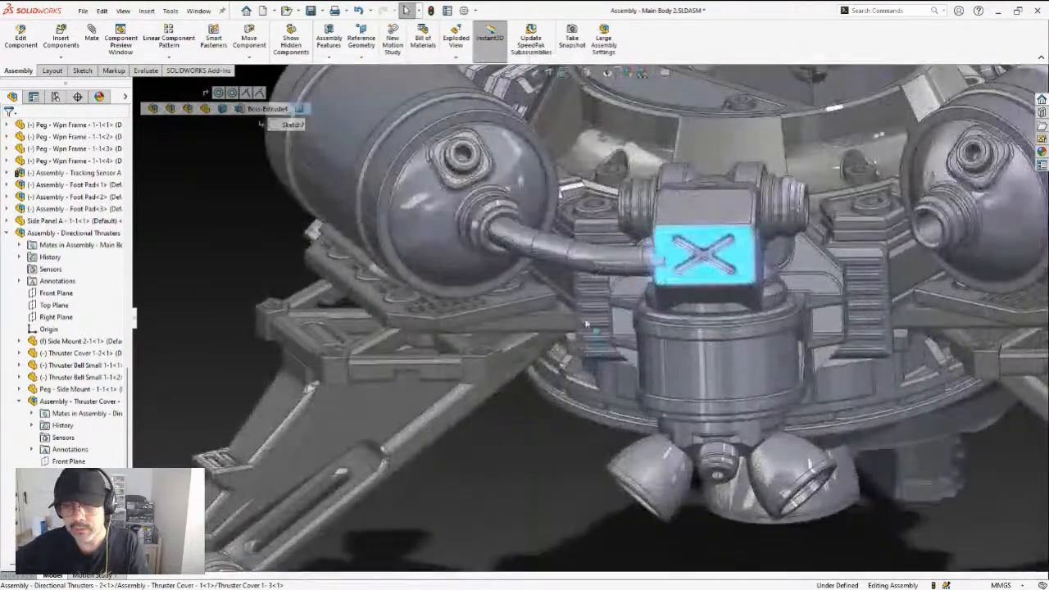
{"action": "scroll", "coordinate": [701, 256], "scroll_direction": "up", "scroll_amount": 8}
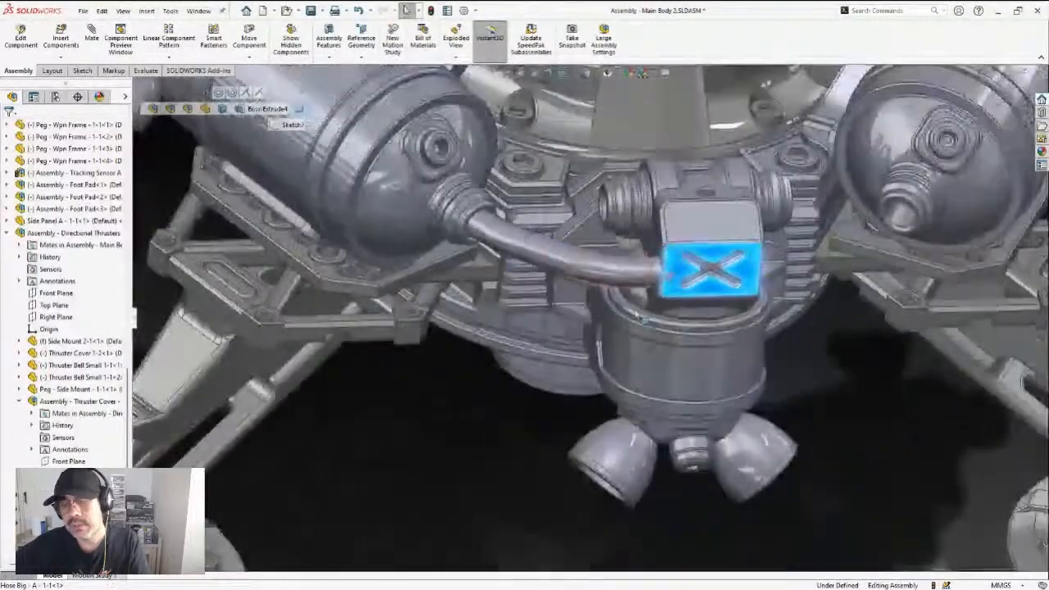
{"action": "scroll", "coordinate": [637, 308], "scroll_direction": "down", "scroll_amount": 3}
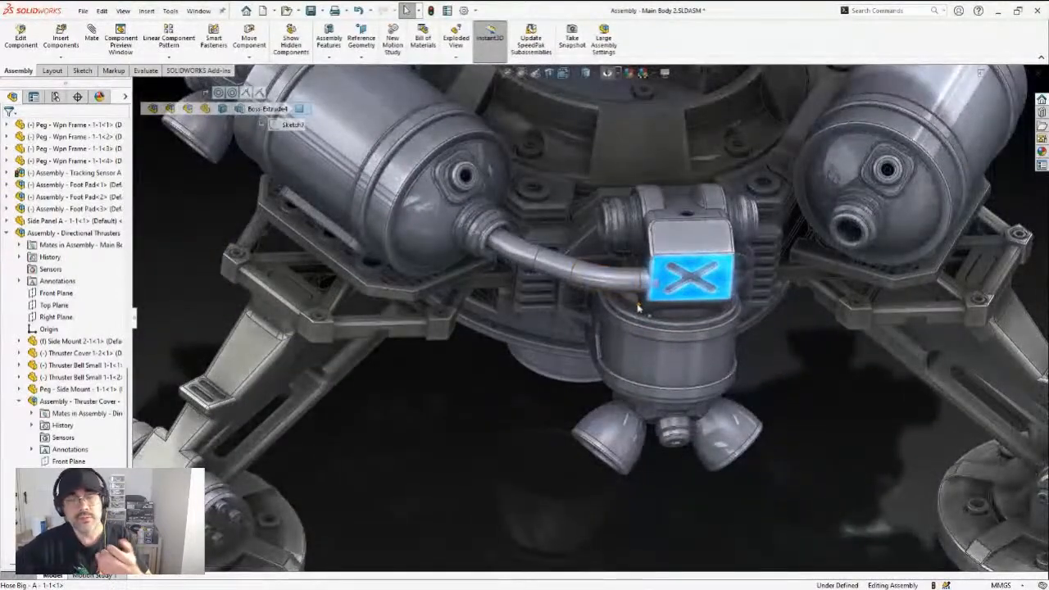
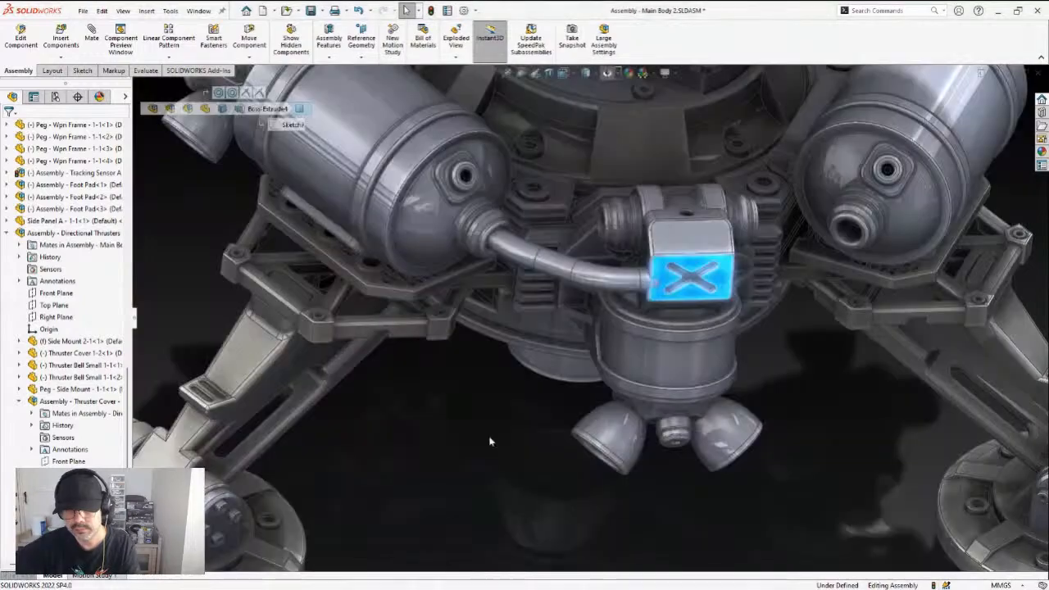
Nudge the big hose's free end slightly downward beside the X-marked thruster cover
{"action": "middle_click", "coordinate": [677, 423]}
{"action": "mouse_move", "coordinate": [677, 423]}
{"action": "middle_mouse_down"}
{"action": "mouse_move", "coordinate": [678, 343]}
{"action": "mouse_move", "coordinate": [651, 342]}
{"action": "mouse_move", "coordinate": [665, 371]}
{"action": "middle_mouse_up"}
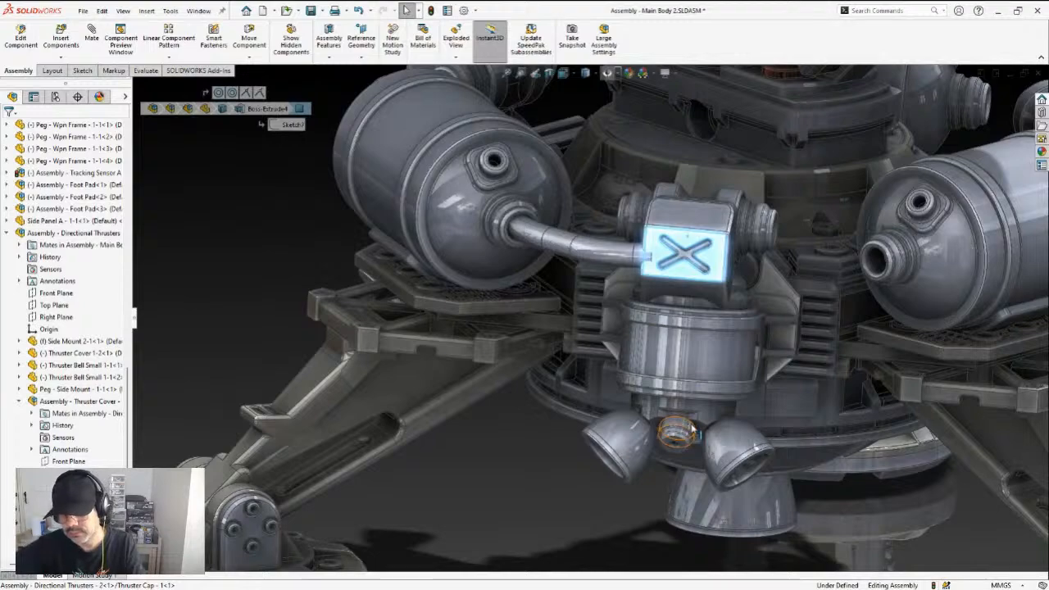
{"action": "middle_click_drag", "start_coordinate": [648, 320], "coordinate": [644, 279]}
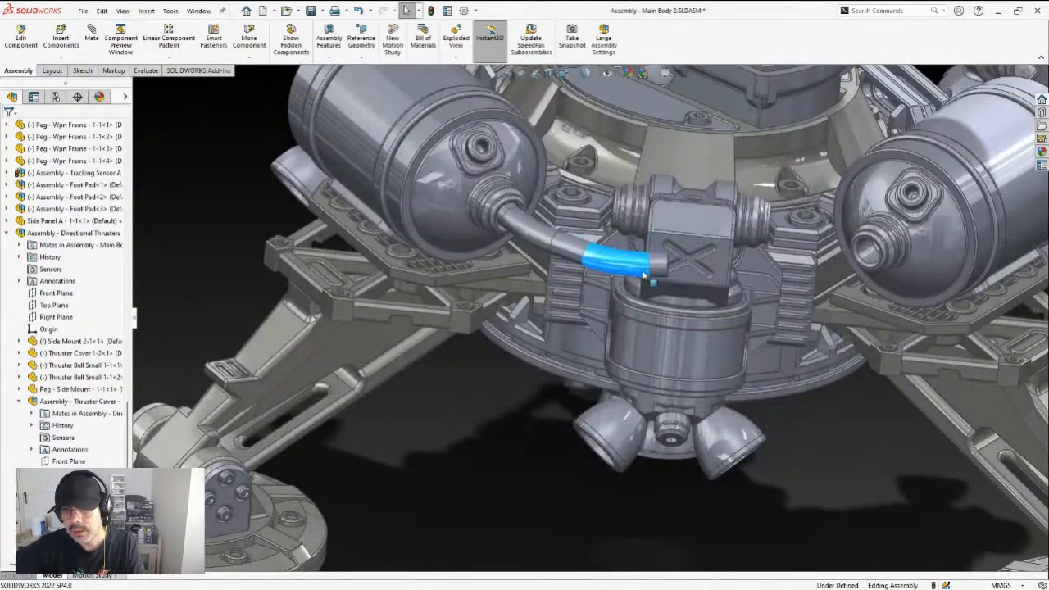
{"action": "mouse_move", "coordinate": [644, 277]}
{"action": "left_mouse_down"}
{"action": "mouse_move", "coordinate": [658, 315]}
{"action": "mouse_move", "coordinate": [656, 283]}
{"action": "left_mouse_up"}
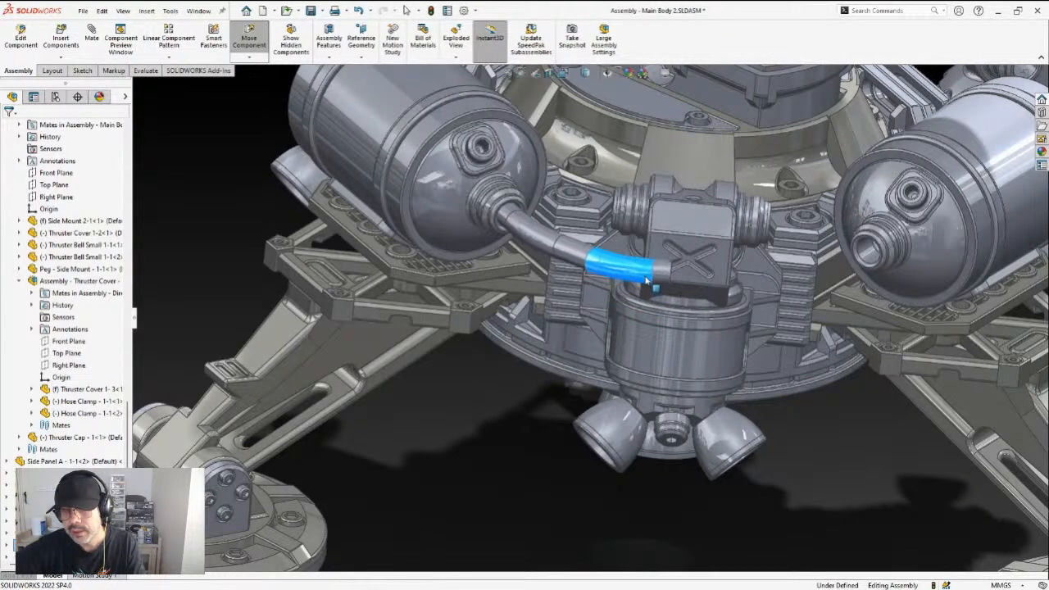
{"action": "scroll", "coordinate": [660, 283], "scroll_direction": "up", "scroll_amount": 5}
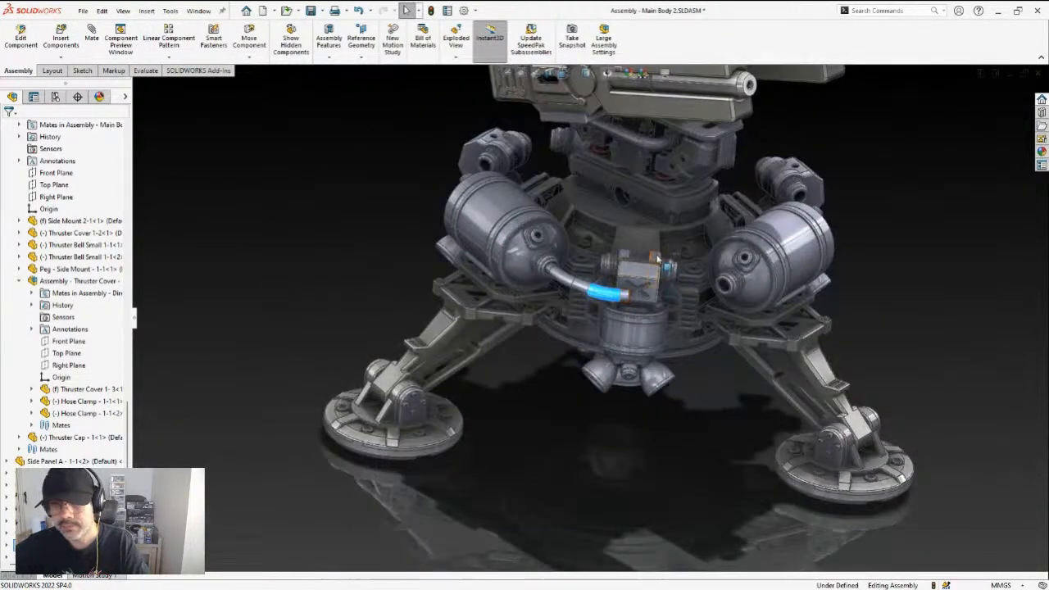
{"action": "scroll", "coordinate": [645, 306], "scroll_direction": "down", "scroll_amount": 5}
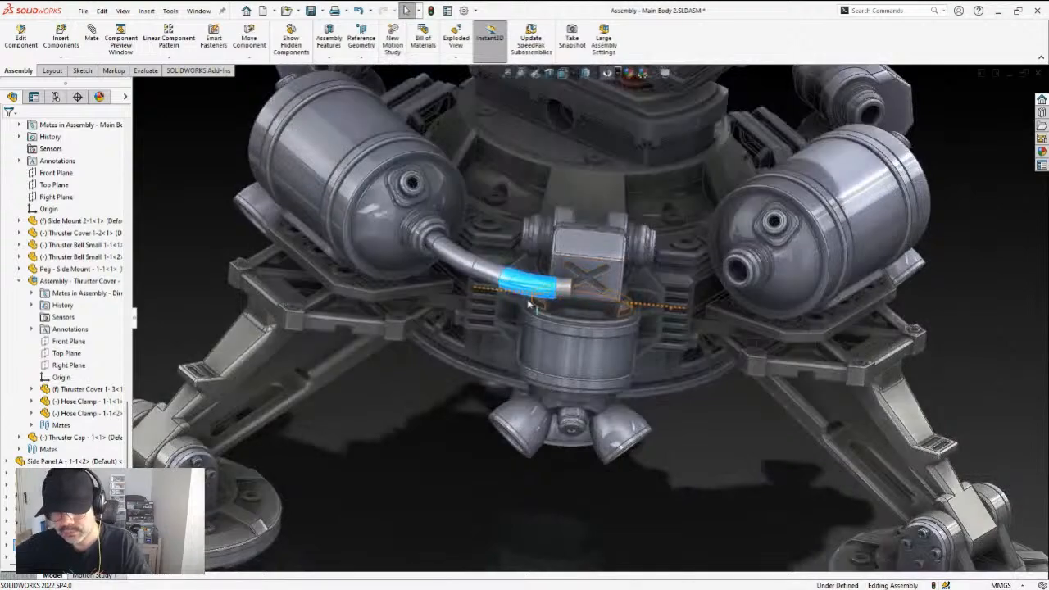
{"action": "scroll", "coordinate": [476, 271], "scroll_direction": "down", "scroll_amount": 3}
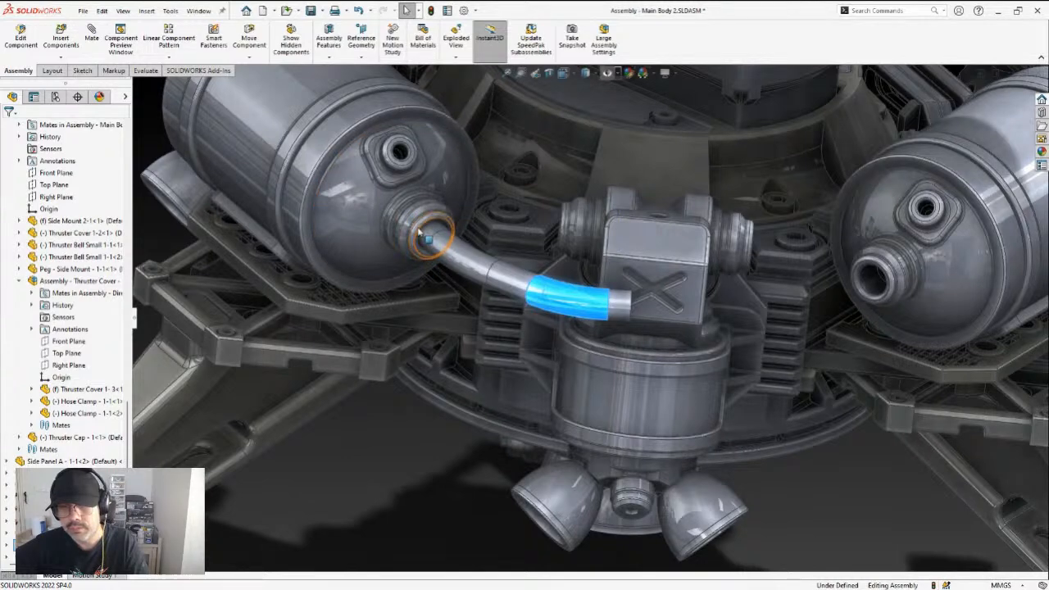
Examine the big hose's run between the tank outlet and the X-marked thruster cover, up close and from a distance
{"action": "scroll", "coordinate": [422, 236], "scroll_direction": "down", "scroll_amount": 3}
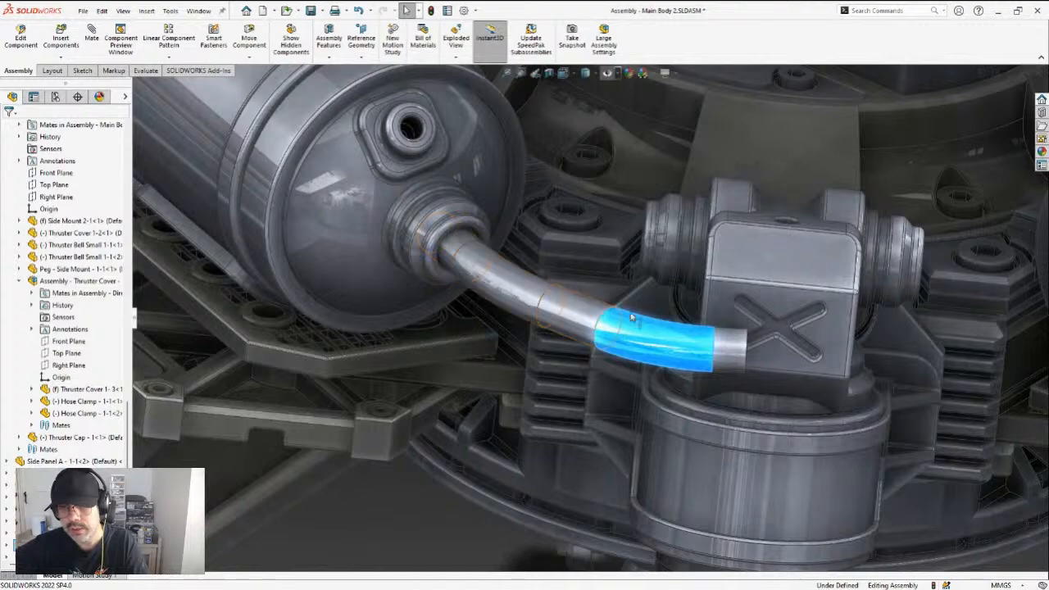
{"action": "scroll", "coordinate": [641, 297], "scroll_direction": "up", "scroll_amount": 4}
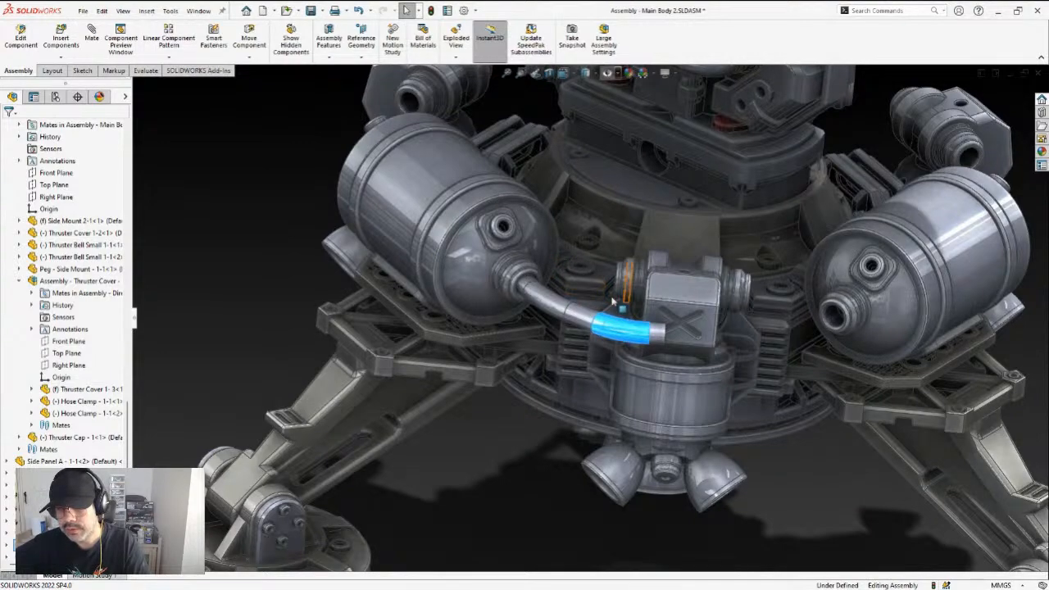
{"action": "scroll", "coordinate": [684, 321], "scroll_direction": "up", "scroll_amount": 5}
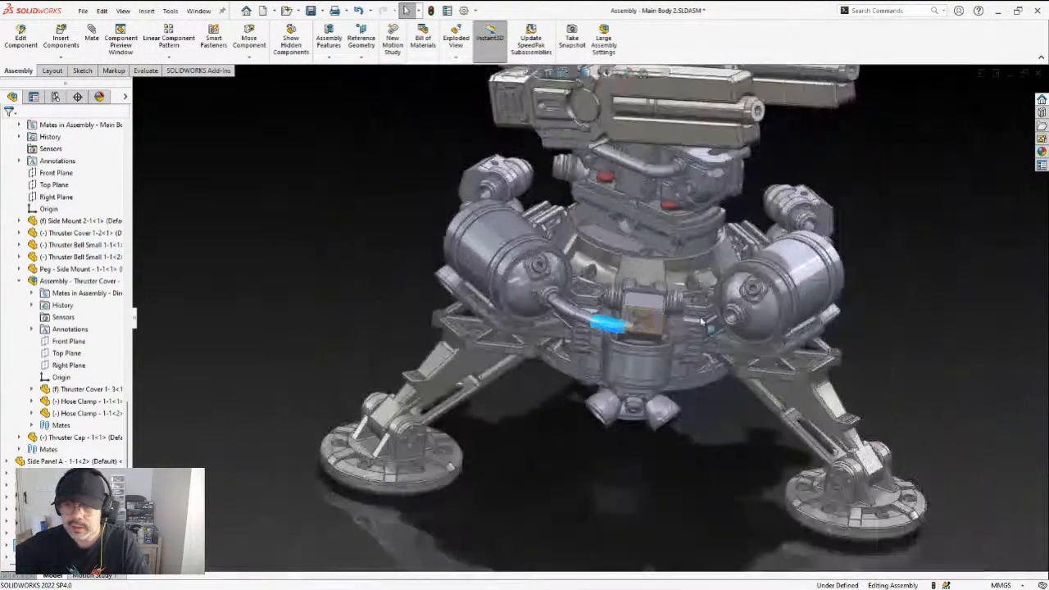
{"action": "scroll", "coordinate": [653, 249], "scroll_direction": "down", "scroll_amount": 2}
{"action": "middle_click_drag", "start_coordinate": [633, 279], "coordinate": [607, 273]}
{"action": "scroll", "coordinate": [604, 273], "scroll_direction": "up", "scroll_amount": 2}
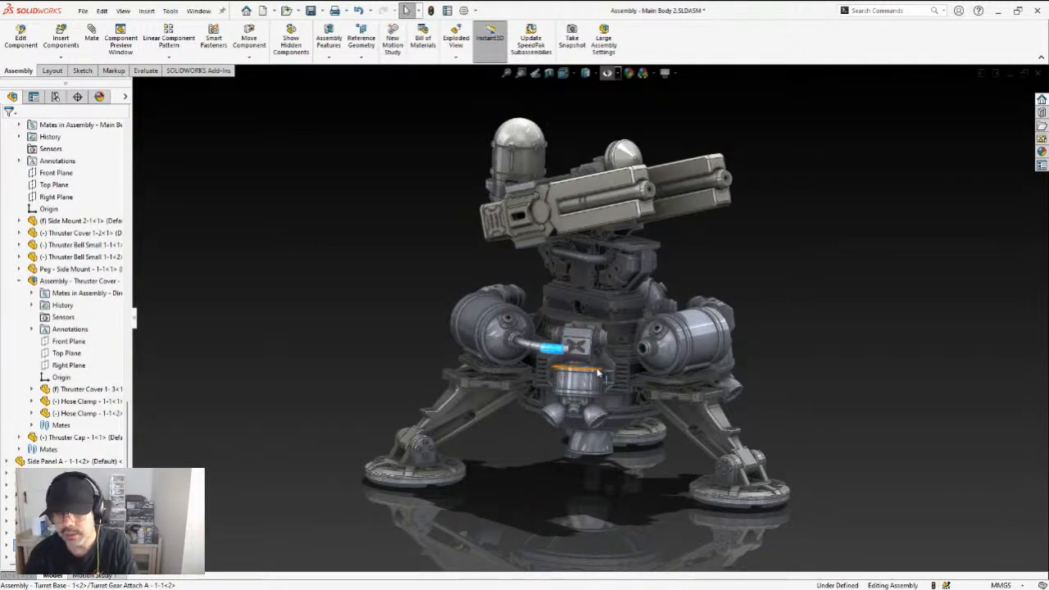
Examine how the big hose sits between the two tanks in proportion to the turret, body and legs
{"action": "scroll", "coordinate": [598, 371], "scroll_direction": "up", "scroll_amount": 2}
{"action": "scroll", "coordinate": [598, 370], "scroll_direction": "down", "scroll_amount": 4}
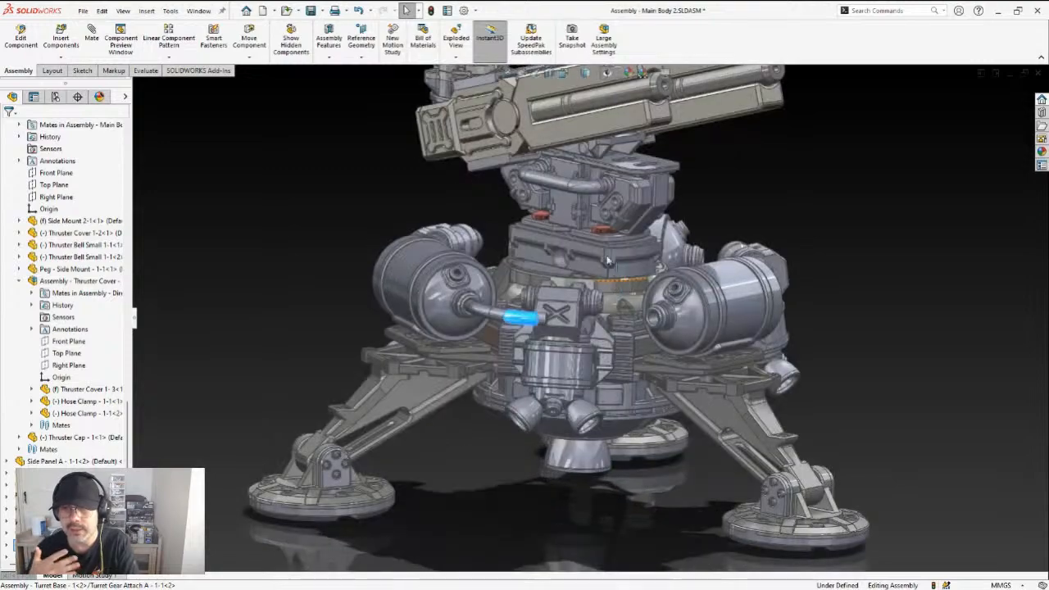
{"action": "middle_click_drag", "start_coordinate": [585, 248], "coordinate": [594, 273]}
{"action": "scroll", "coordinate": [602, 270], "scroll_direction": "down", "scroll_amount": 5}
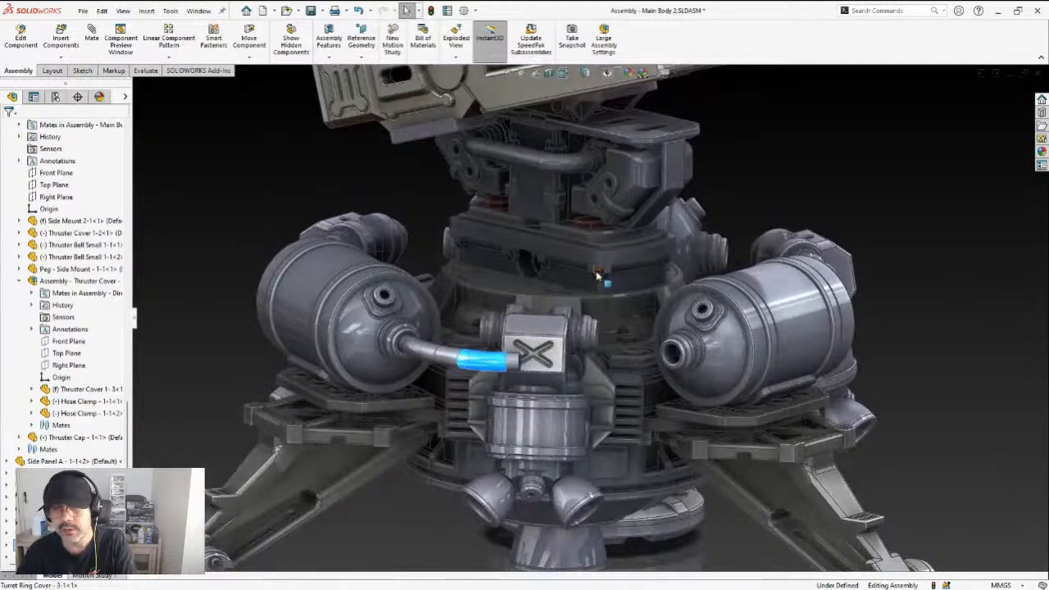
{"action": "scroll", "coordinate": [595, 270], "scroll_direction": "up", "scroll_amount": 4}
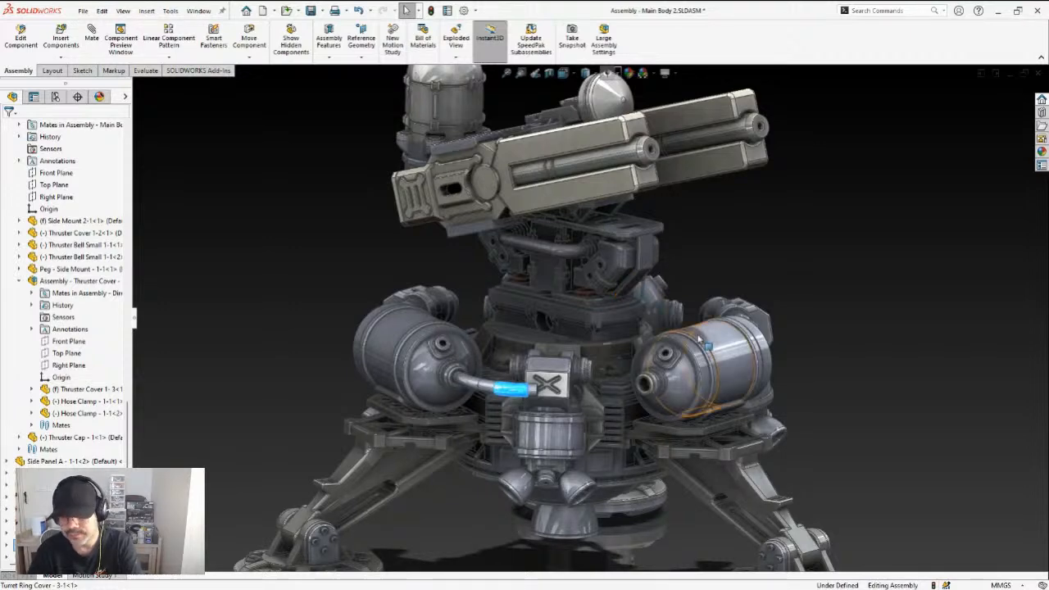
{"action": "scroll", "coordinate": [701, 345], "scroll_direction": "up", "scroll_amount": 2}
{"action": "scroll", "coordinate": [638, 361], "scroll_direction": "down", "scroll_amount": 1}
{"action": "scroll", "coordinate": [629, 359], "scroll_direction": "down", "scroll_amount": 2}
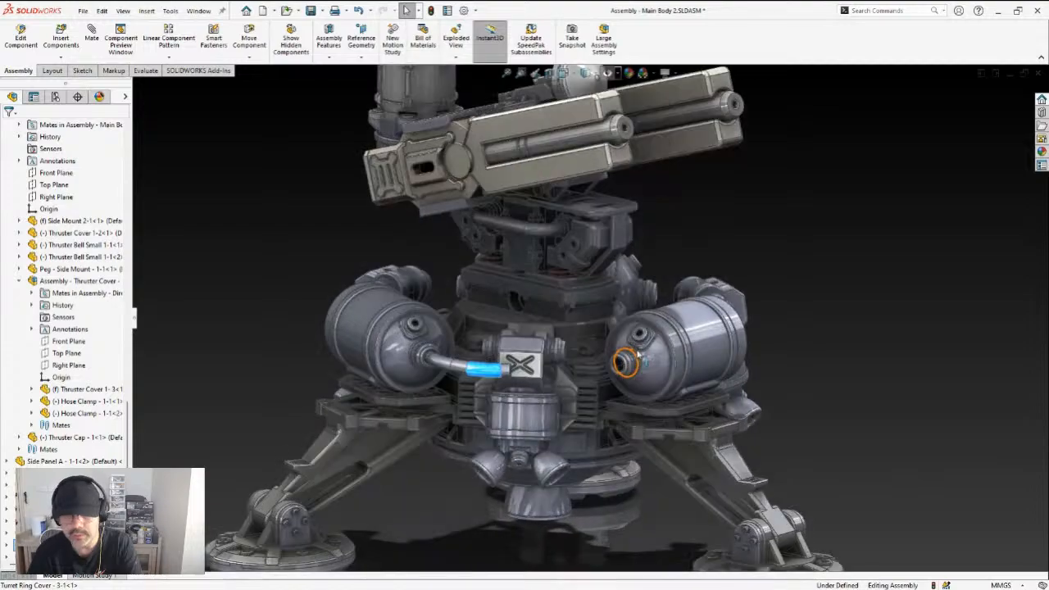
{"action": "scroll", "coordinate": [621, 349], "scroll_direction": "down", "scroll_amount": 2}
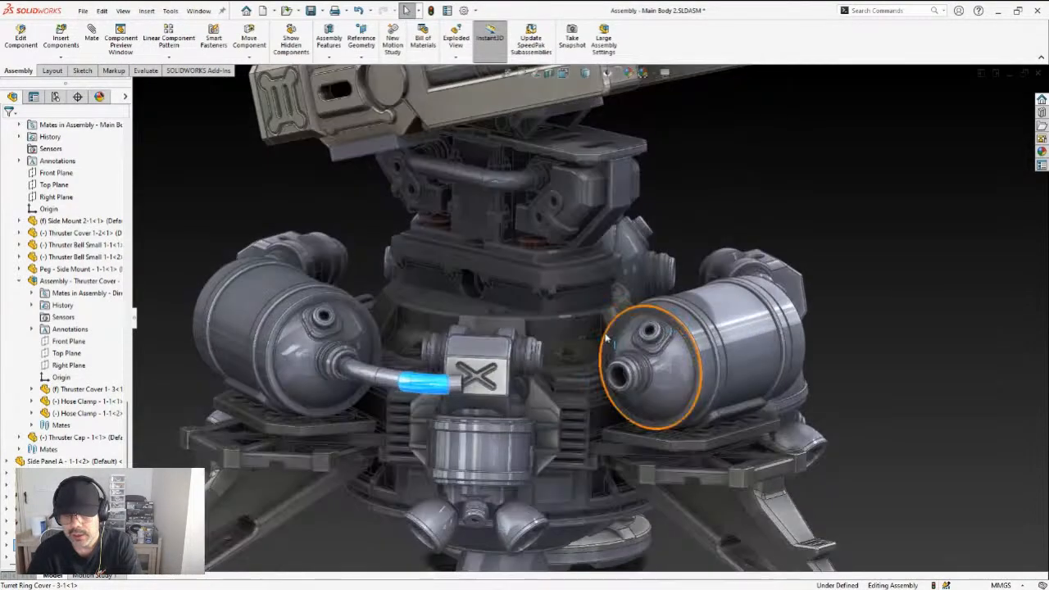
Examine the directional thruster and the open tank outlets on a side of the body without a hose
{"action": "middle_click_drag", "start_coordinate": [612, 340], "coordinate": [462, 349]}
{"action": "scroll", "coordinate": [648, 343], "scroll_direction": "up", "scroll_amount": 2}
{"action": "scroll", "coordinate": [725, 341], "scroll_direction": "up", "scroll_amount": 2}
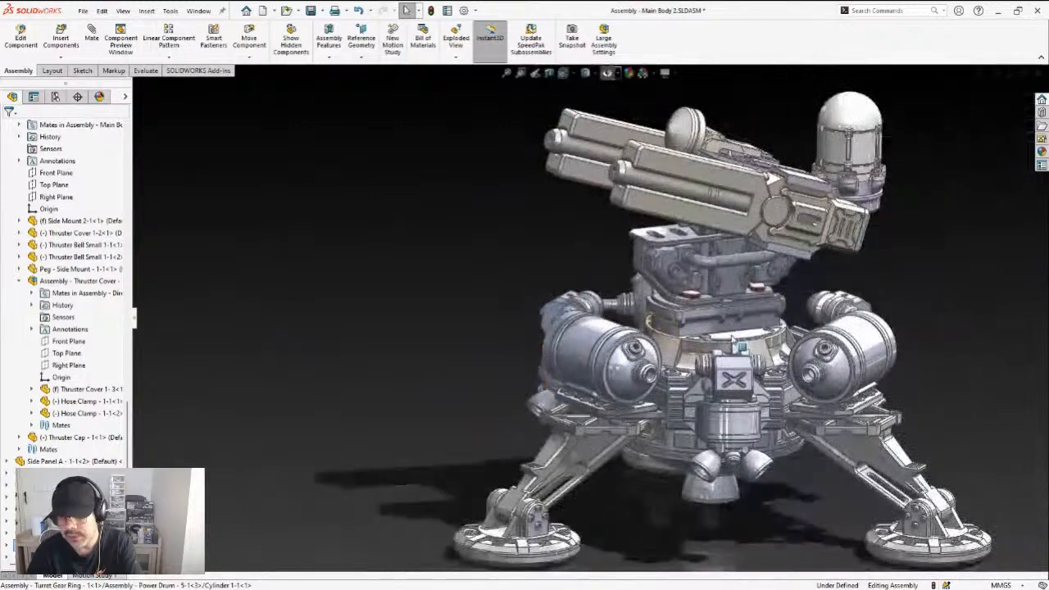
{"action": "scroll", "coordinate": [729, 336], "scroll_direction": "down", "scroll_amount": 3}
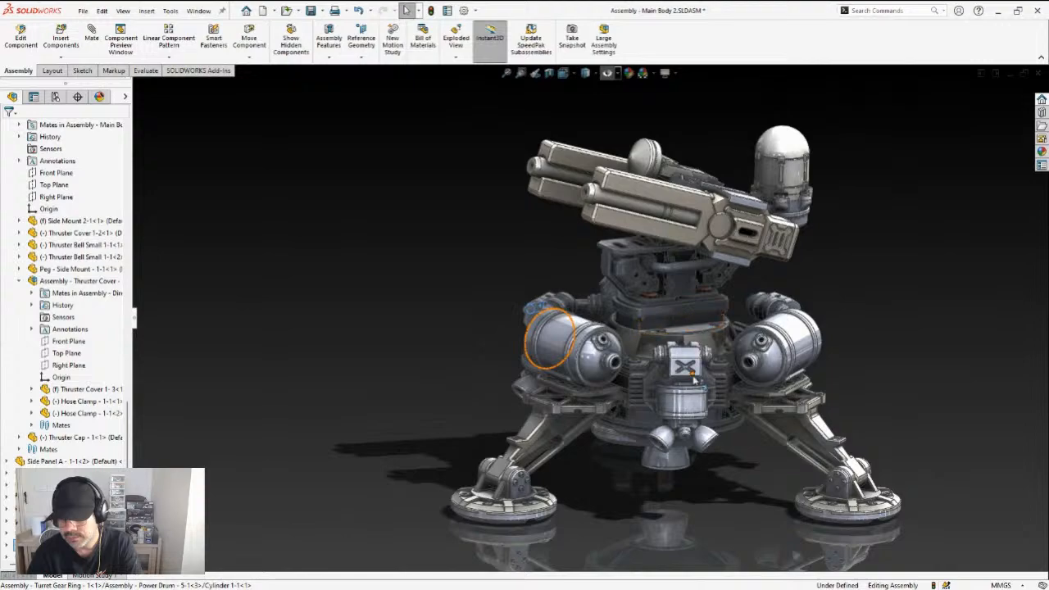
{"action": "scroll", "coordinate": [704, 376], "scroll_direction": "down", "scroll_amount": 5}
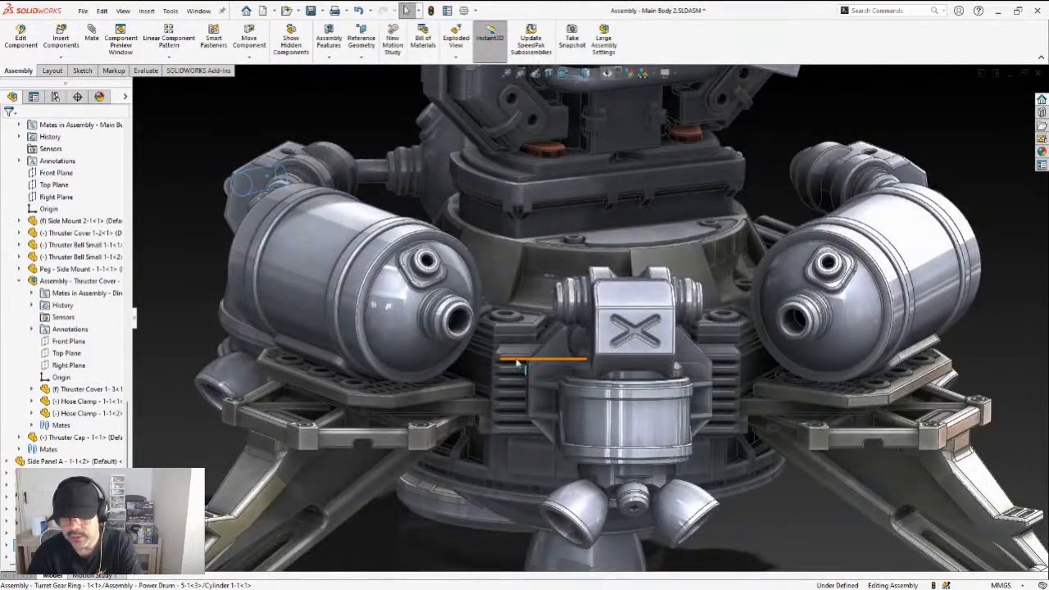
Pick out an edge on the slatted side panel and examine the gap between the tank outlet and the thruster cover
{"action": "left_click", "coordinate": [516, 371]}
{"action": "left_click", "coordinate": [517, 371]}
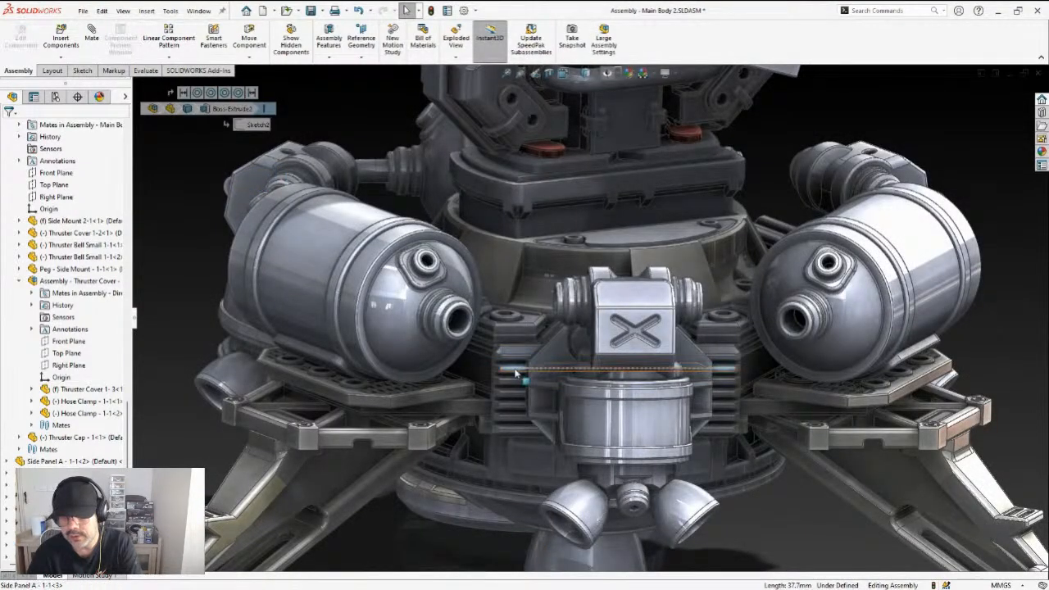
{"action": "middle_click_drag", "start_coordinate": [521, 379], "coordinate": [610, 356]}
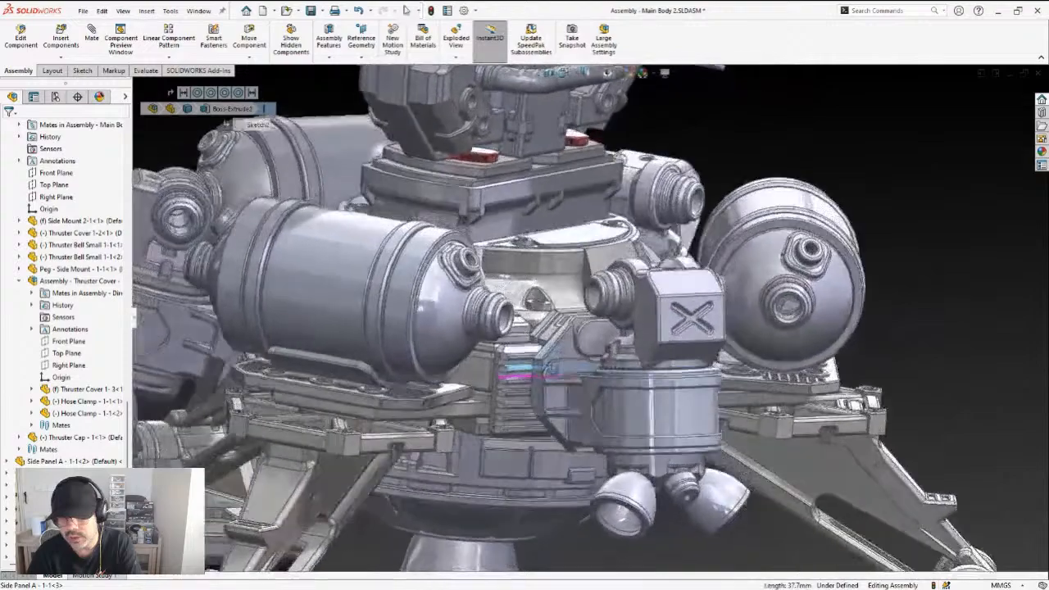
{"action": "scroll", "coordinate": [549, 373], "scroll_direction": "down", "scroll_amount": 4}
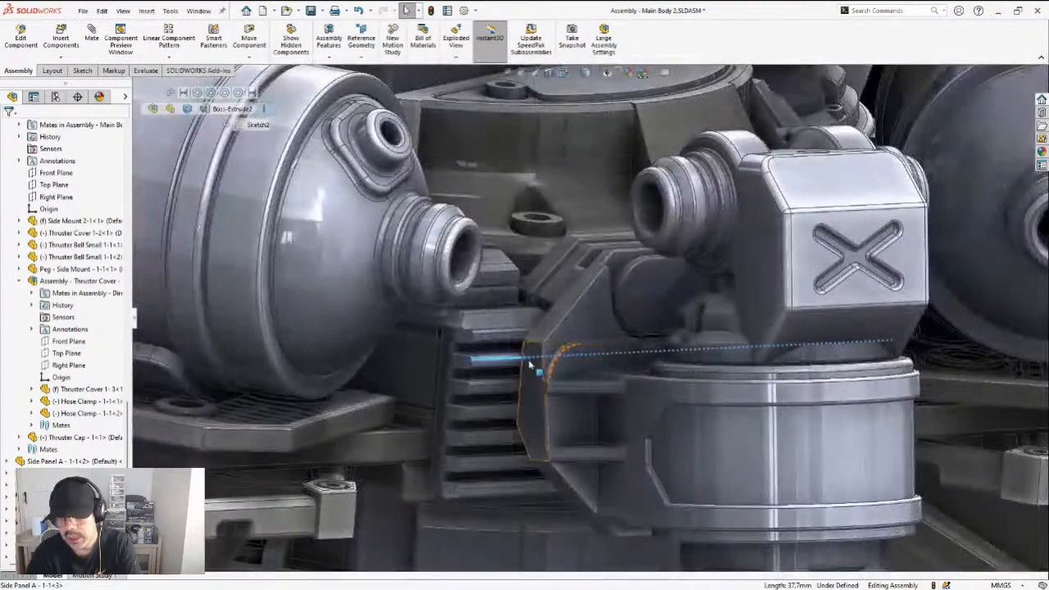
{"action": "middle_click_drag", "start_coordinate": [533, 366], "coordinate": [532, 373]}
{"action": "scroll", "coordinate": [557, 354], "scroll_direction": "up", "scroll_amount": 5}
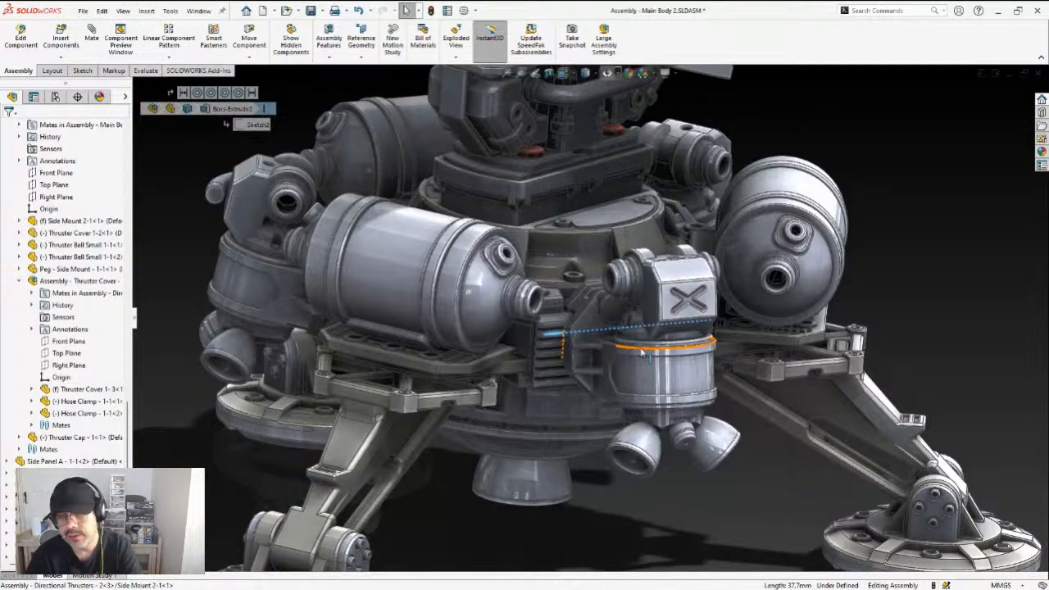
{"action": "scroll", "coordinate": [682, 300], "scroll_direction": "up", "scroll_amount": 1}
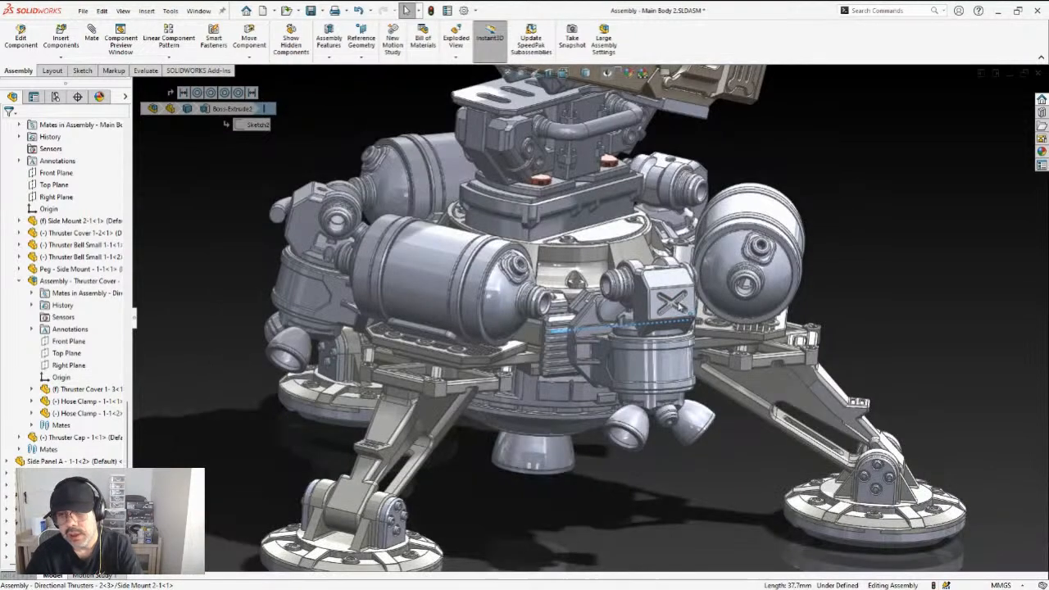
Select the whole thruster cover subassembly, including its hose clamps, on the directional thruster without a hose
{"action": "middle_click_drag", "start_coordinate": [683, 303], "coordinate": [638, 288]}
{"action": "middle_click", "coordinate": [630, 286]}
{"action": "left_click", "coordinate": [638, 284]}
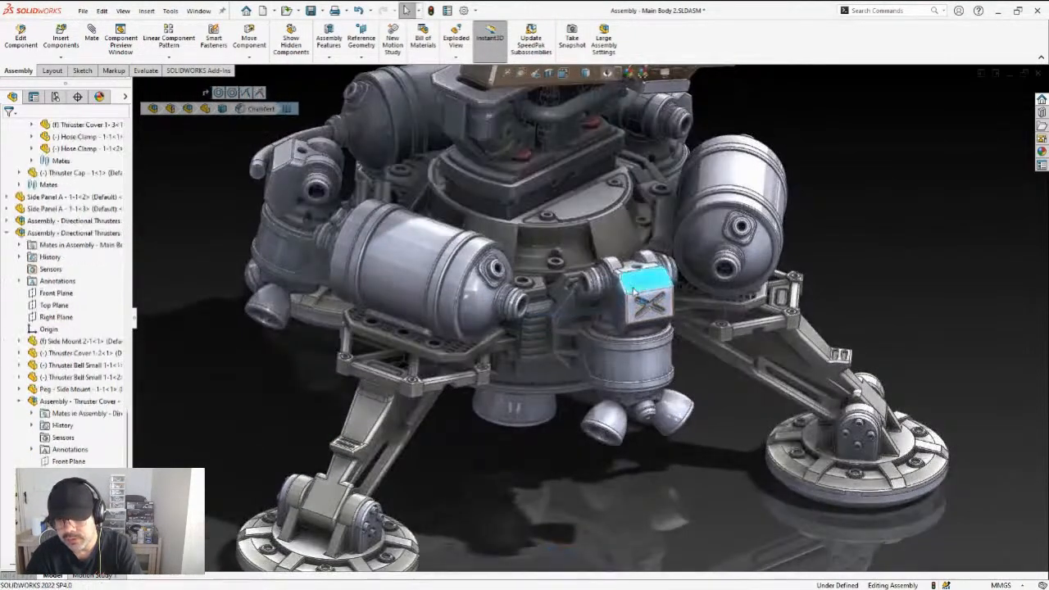
{"action": "scroll", "coordinate": [639, 285], "scroll_direction": "down", "scroll_amount": 4}
{"action": "left_click", "coordinate": [599, 315]}
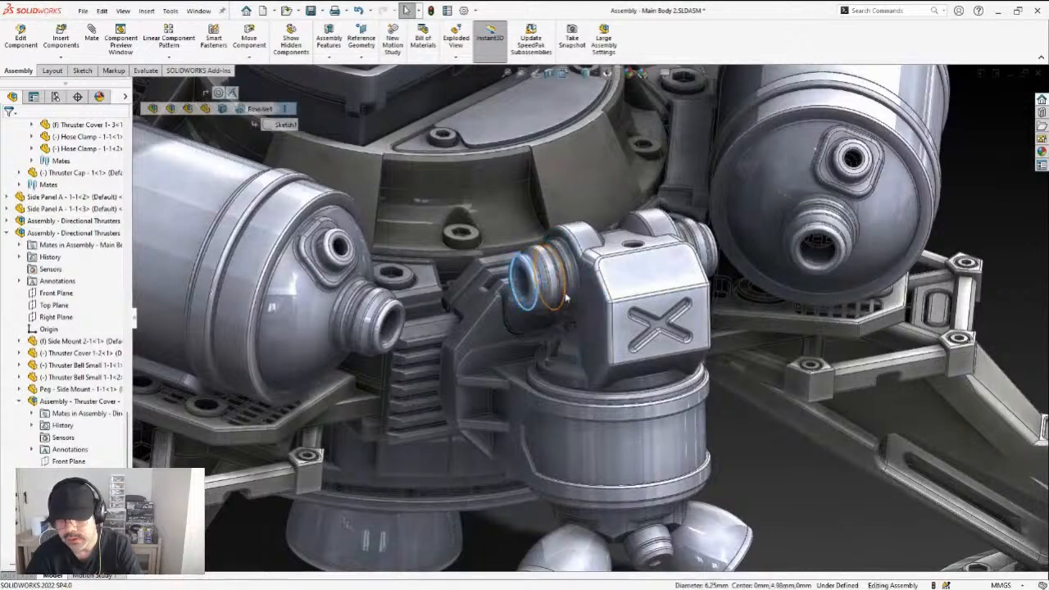
{"action": "left_click", "coordinate": [73, 402]}
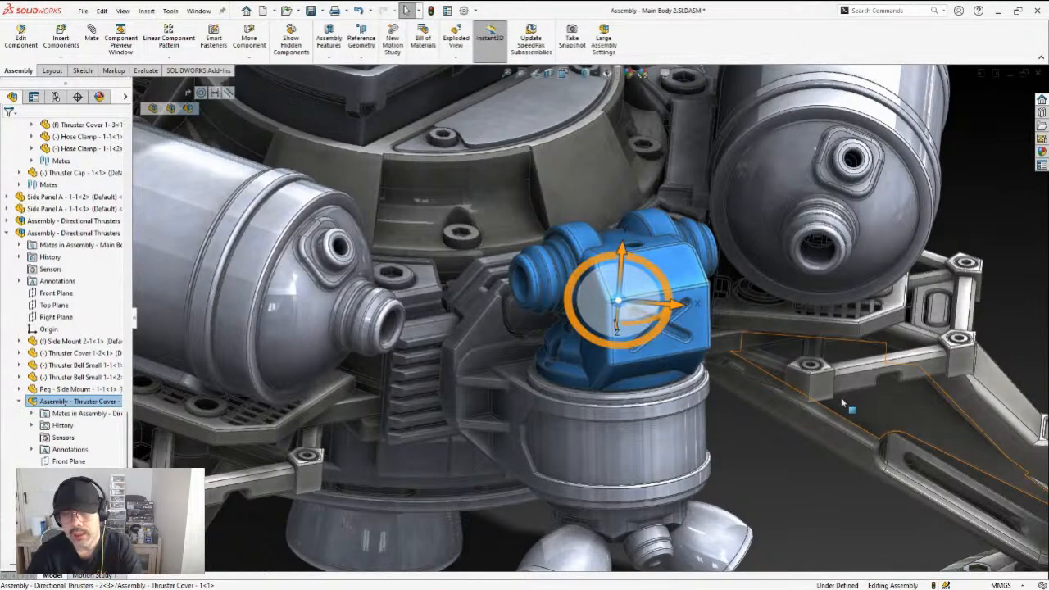
Inspect the tank outlet's opening and the cylindrical outer face of the thruster's side mount
{"action": "scroll", "coordinate": [516, 378], "scroll_direction": "up", "scroll_amount": 2}
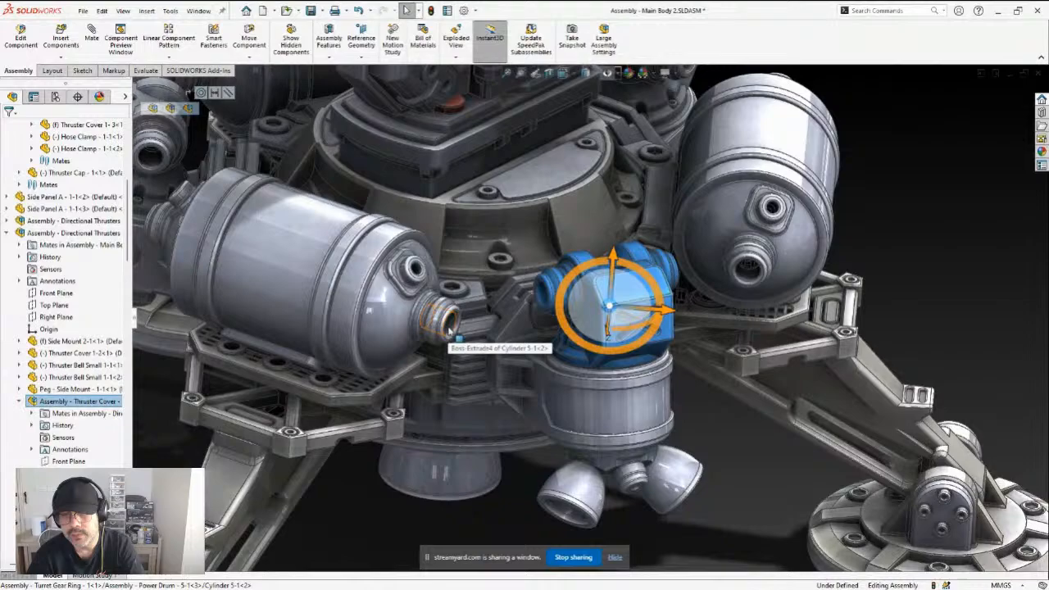
{"action": "left_click", "coordinate": [448, 326]}
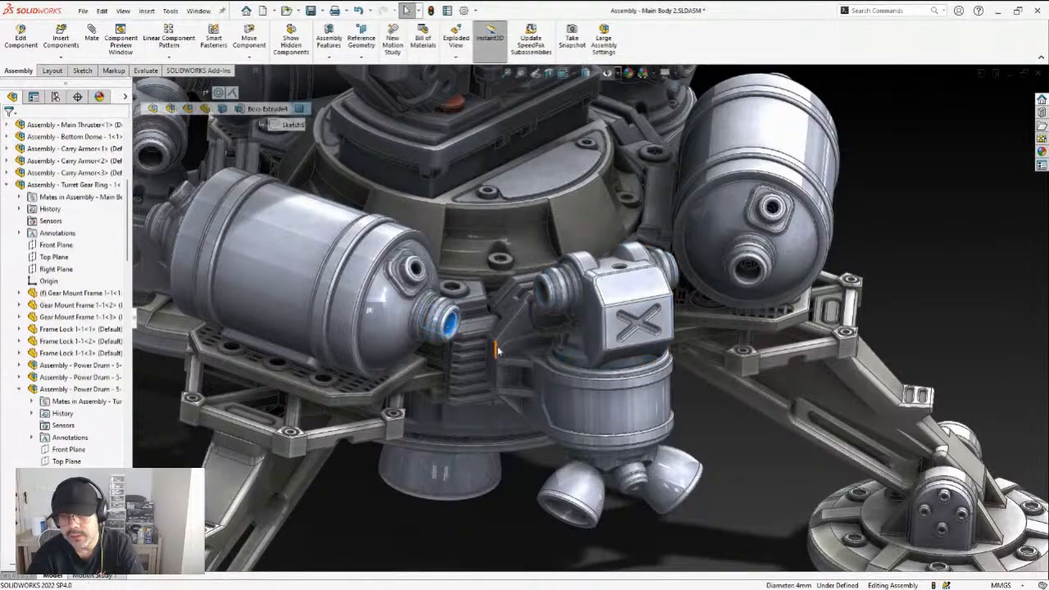
{"action": "scroll", "coordinate": [495, 353], "scroll_direction": "down", "scroll_amount": 3}
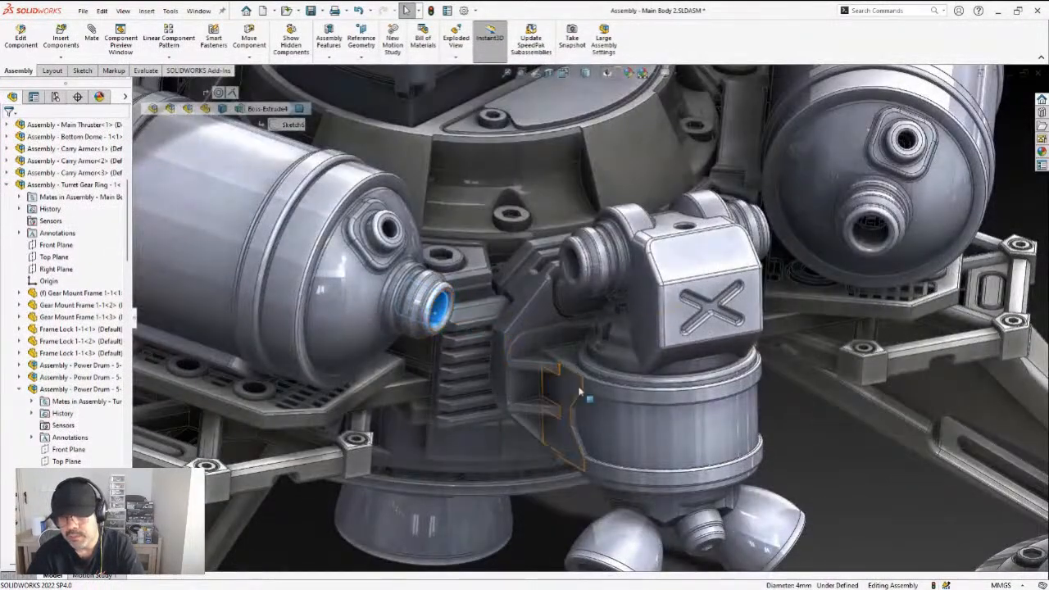
{"action": "middle_click_drag", "start_coordinate": [629, 408], "coordinate": [736, 432]}
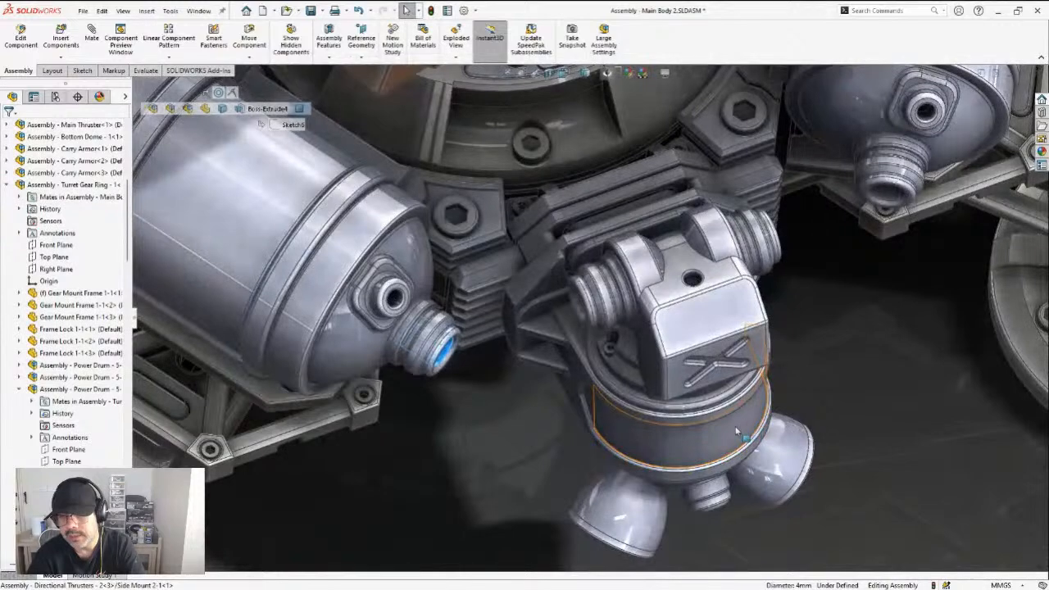
{"action": "left_click", "coordinate": [735, 432]}
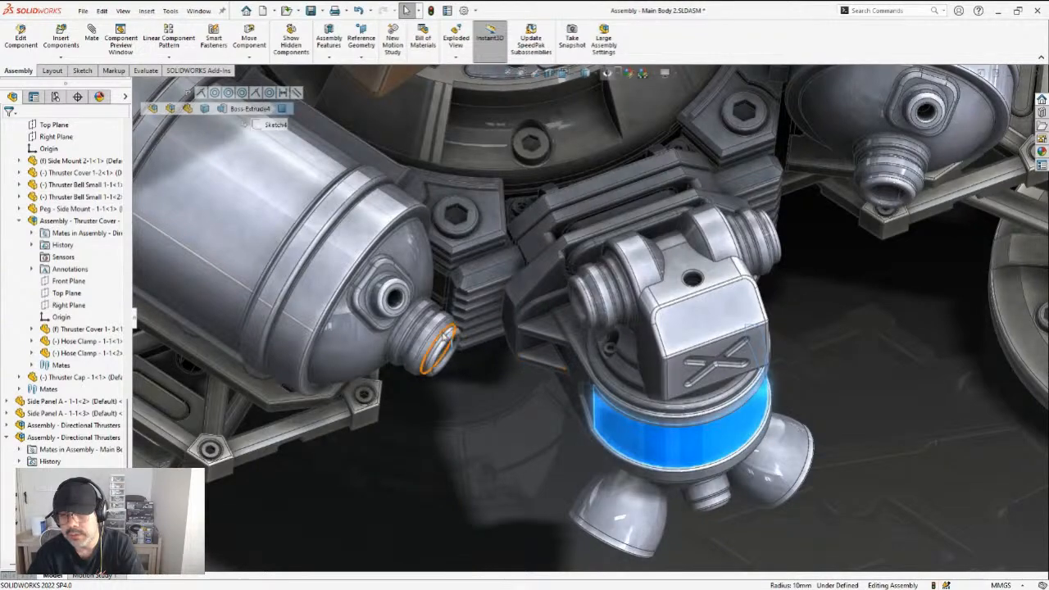
{"action": "middle_click_drag", "start_coordinate": [520, 368], "coordinate": [547, 361]}
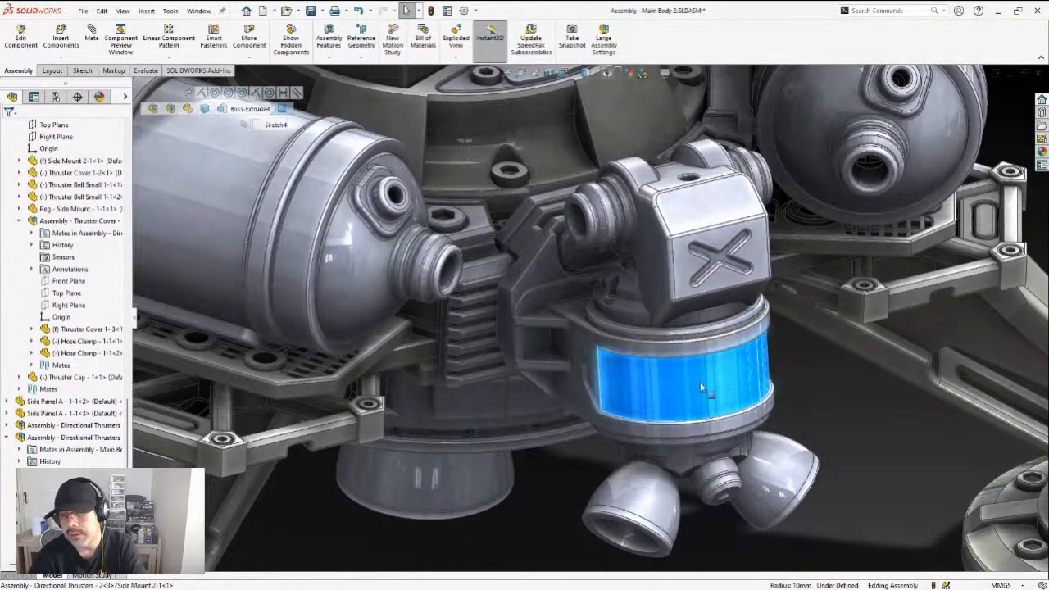
Examine the side mount, hose clamps and neighbouring tank outlets around the directional thruster from several angles
{"action": "middle_click_drag", "start_coordinate": [707, 377], "coordinate": [719, 391]}
{"action": "scroll", "coordinate": [710, 388], "scroll_direction": "up", "scroll_amount": 2}
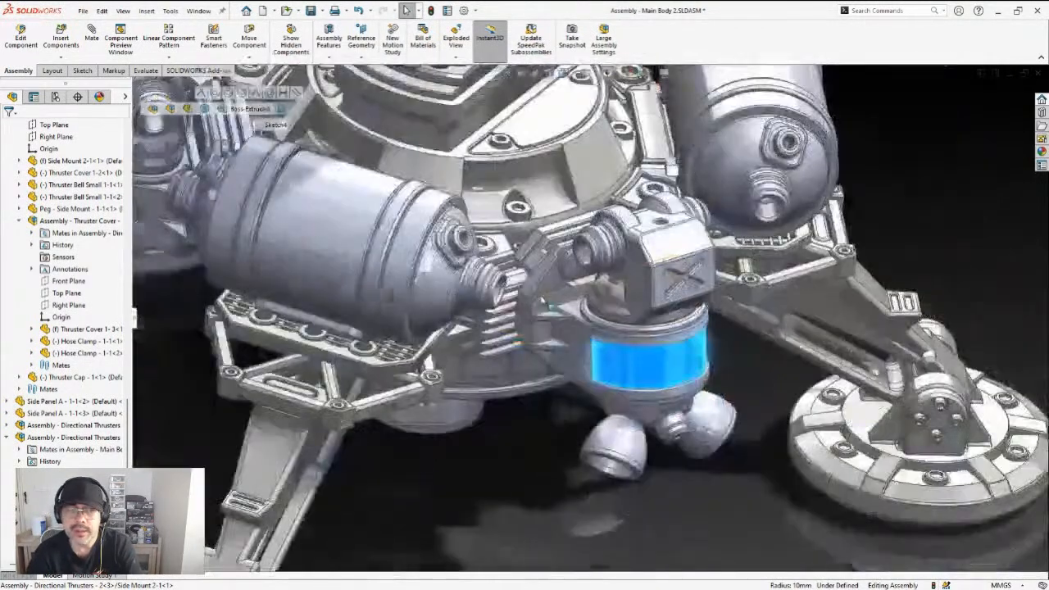
{"action": "middle_click_drag", "start_coordinate": [547, 304], "coordinate": [464, 285]}
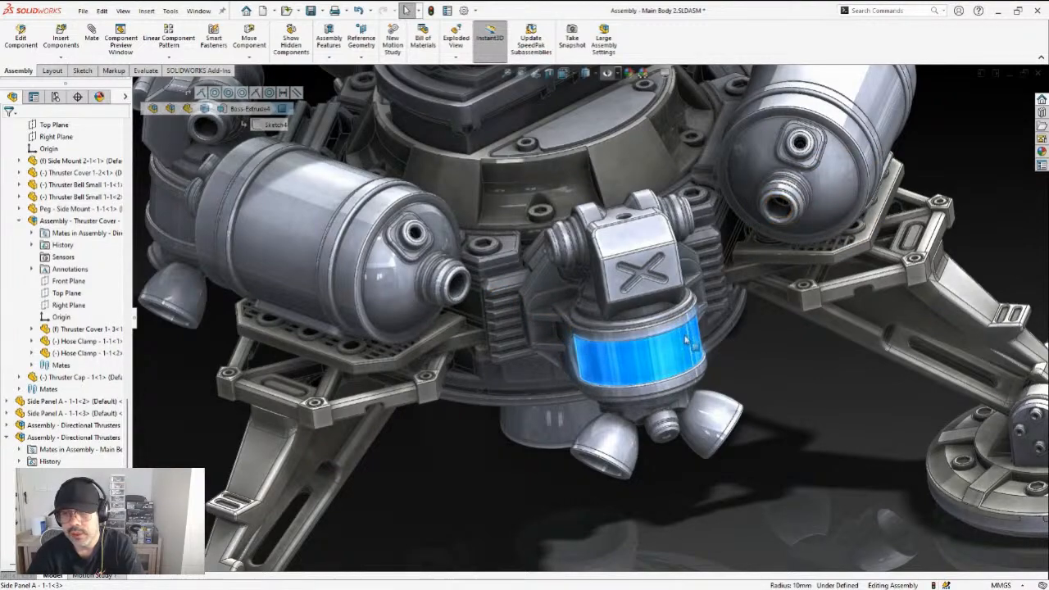
{"action": "scroll", "coordinate": [622, 375], "scroll_direction": "down", "scroll_amount": 2}
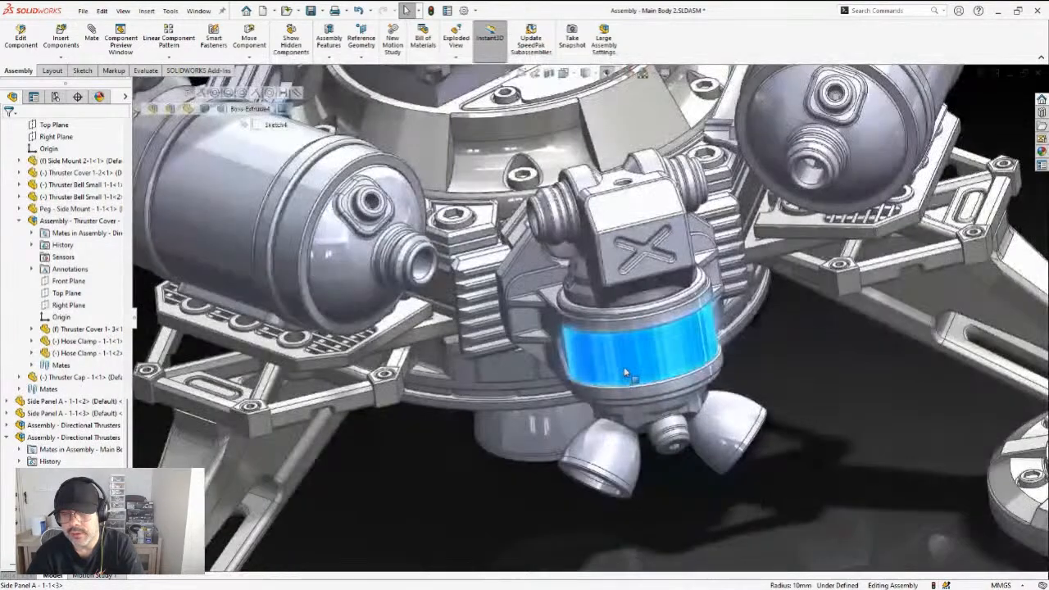
{"action": "middle_click_drag", "start_coordinate": [625, 374], "coordinate": [640, 372]}
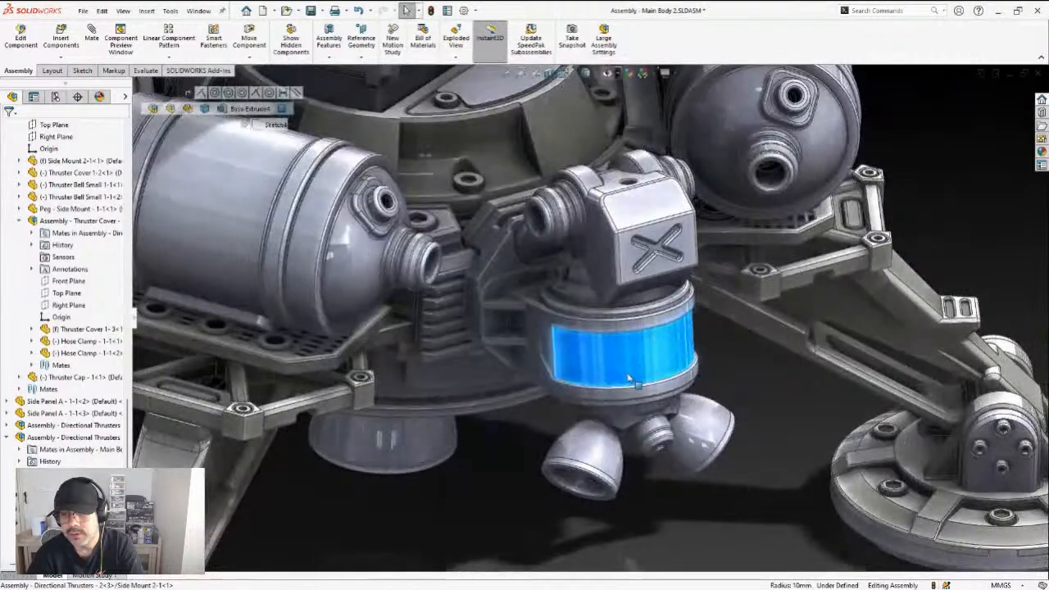
{"action": "mouse_move", "coordinate": [627, 319]}
{"action": "middle_mouse_down"}
{"action": "mouse_move", "coordinate": [635, 280]}
{"action": "mouse_move", "coordinate": [635, 290]}
{"action": "middle_mouse_up"}
{"action": "scroll", "coordinate": [598, 438], "scroll_direction": "down", "scroll_amount": 3}
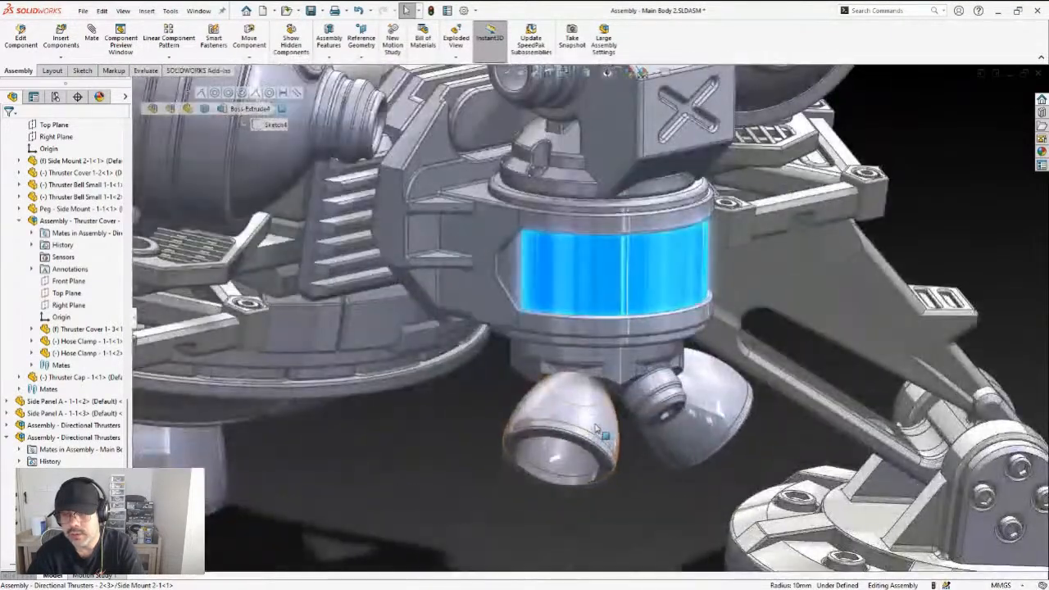
Inspect the small thruster bell under the side mount and the X-marked thruster cover above it
{"action": "left_click", "coordinate": [596, 427]}
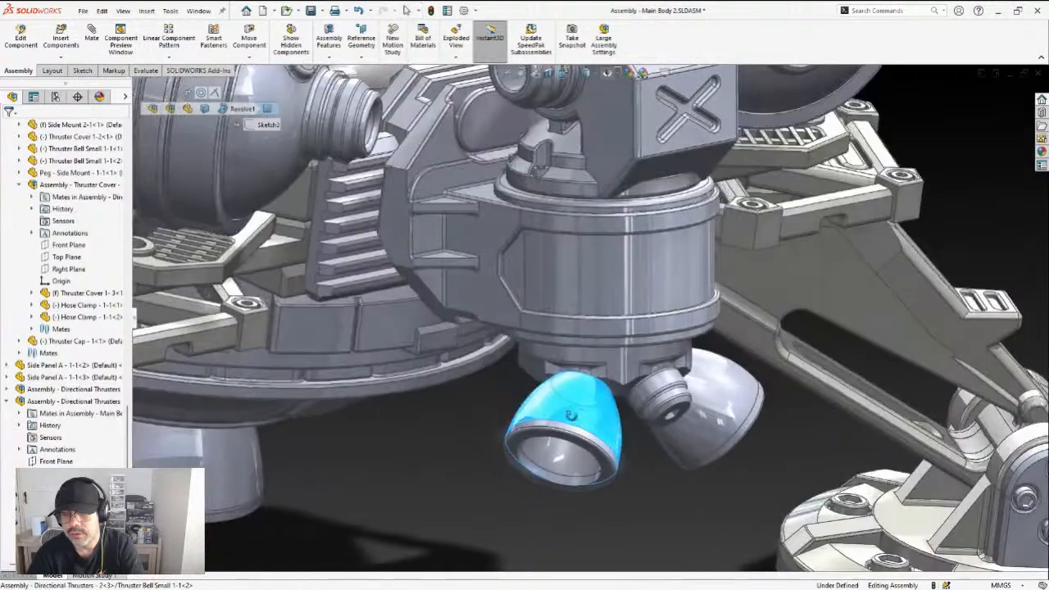
{"action": "scroll", "coordinate": [571, 421], "scroll_direction": "up", "scroll_amount": 3}
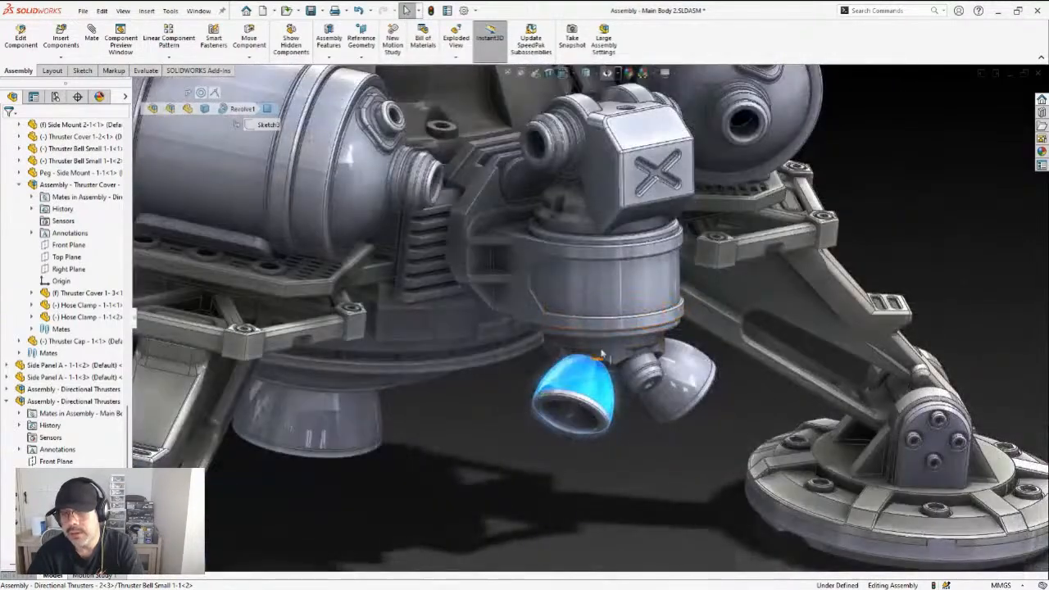
{"action": "scroll", "coordinate": [623, 123], "scroll_direction": "up", "scroll_amount": 3}
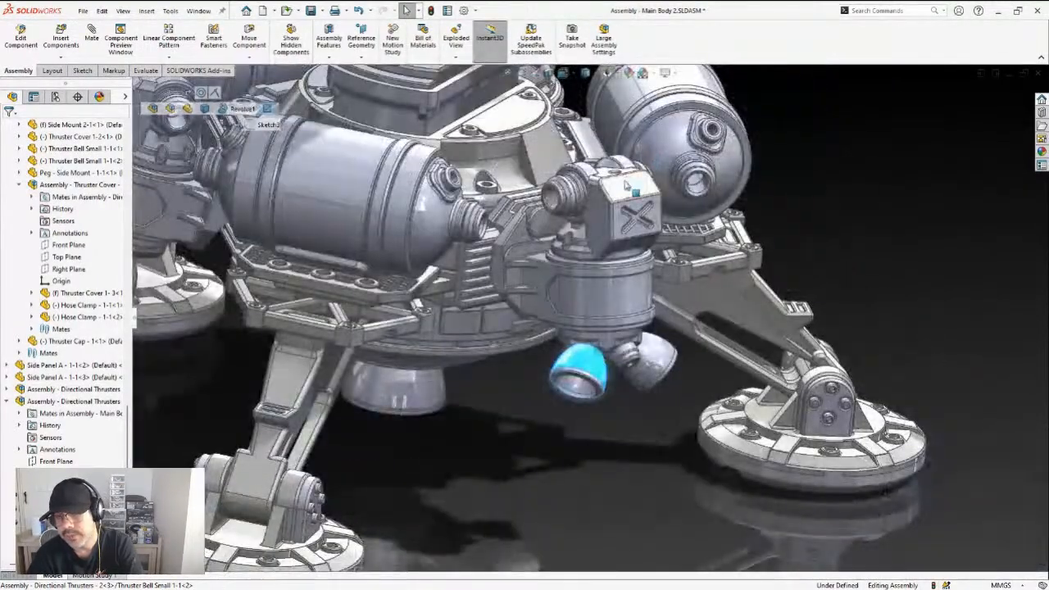
{"action": "scroll", "coordinate": [619, 212], "scroll_direction": "down", "scroll_amount": 5}
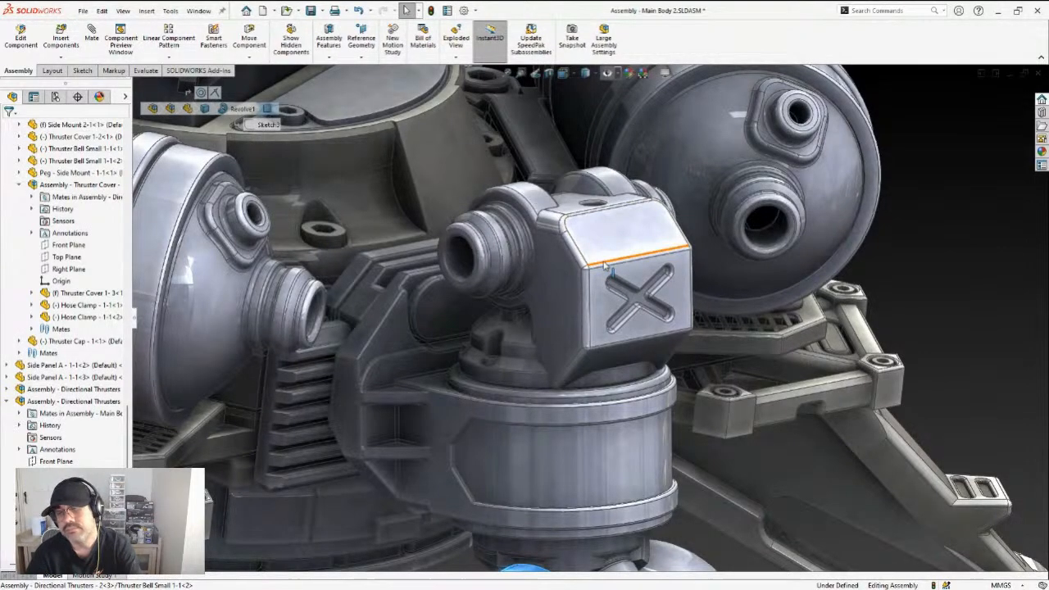
Inspect the side mount's cylindrical outer face and the directional thruster's placement between the neighbouring tanks
{"action": "scroll", "coordinate": [581, 328], "scroll_direction": "up", "scroll_amount": 2}
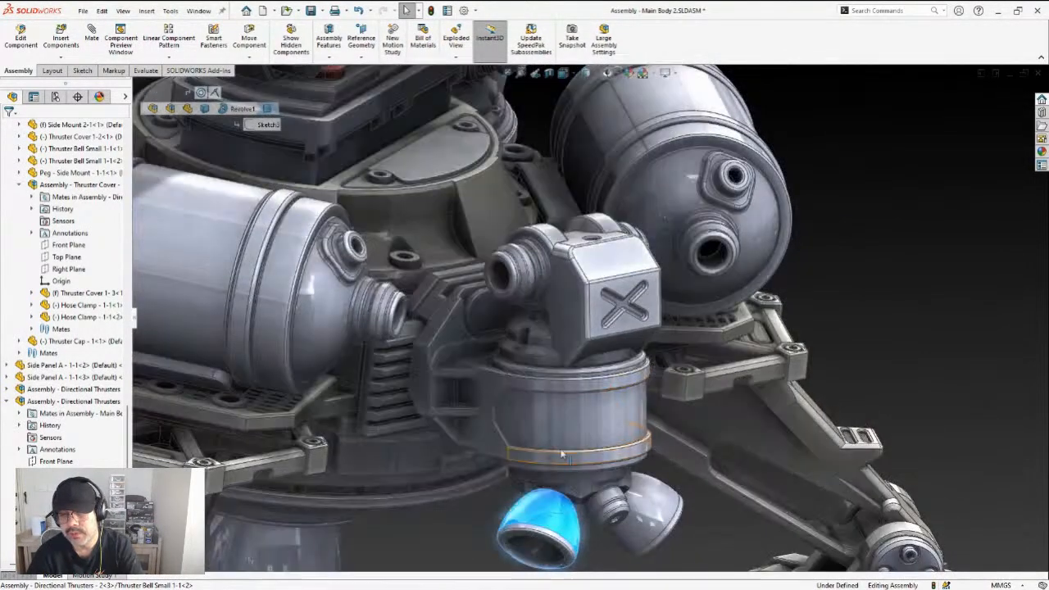
{"action": "left_click", "coordinate": [585, 426]}
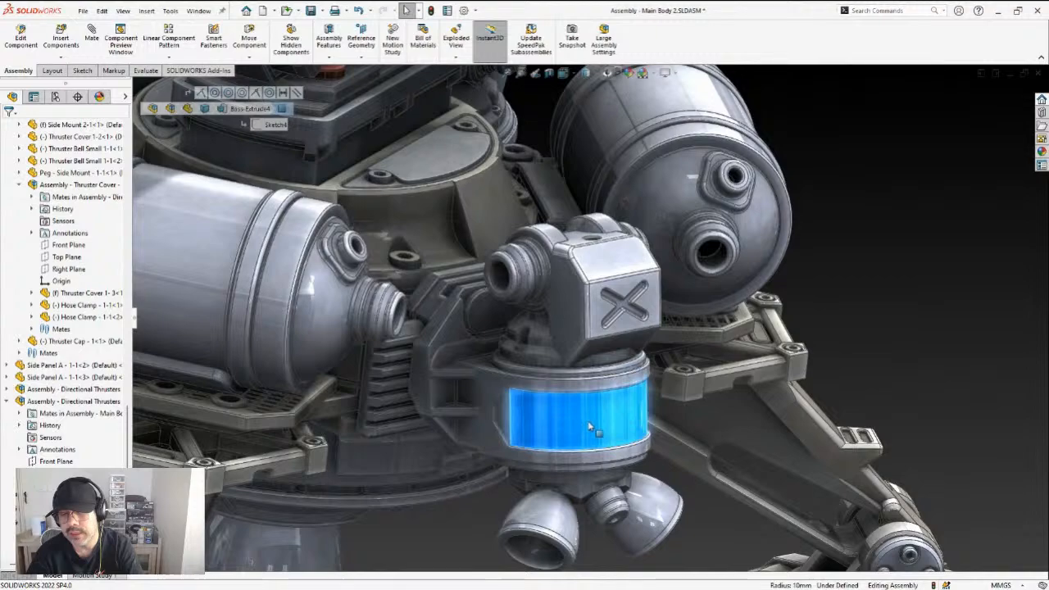
{"action": "middle_click_drag", "start_coordinate": [594, 394], "coordinate": [652, 402]}
{"action": "scroll", "coordinate": [628, 435], "scroll_direction": "up", "scroll_amount": 5}
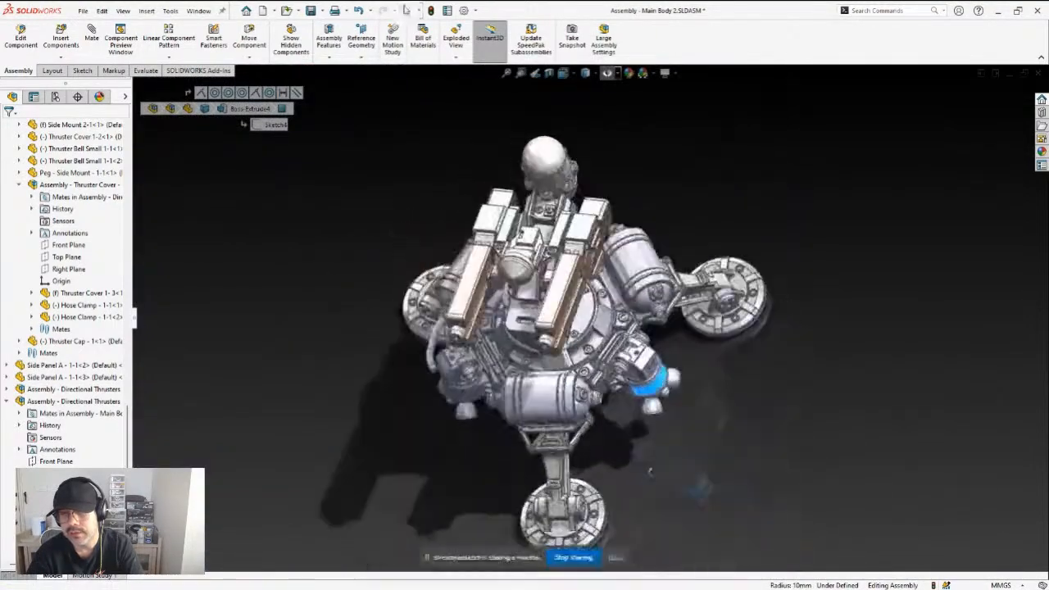
{"action": "scroll", "coordinate": [654, 405], "scroll_direction": "down", "scroll_amount": 6}
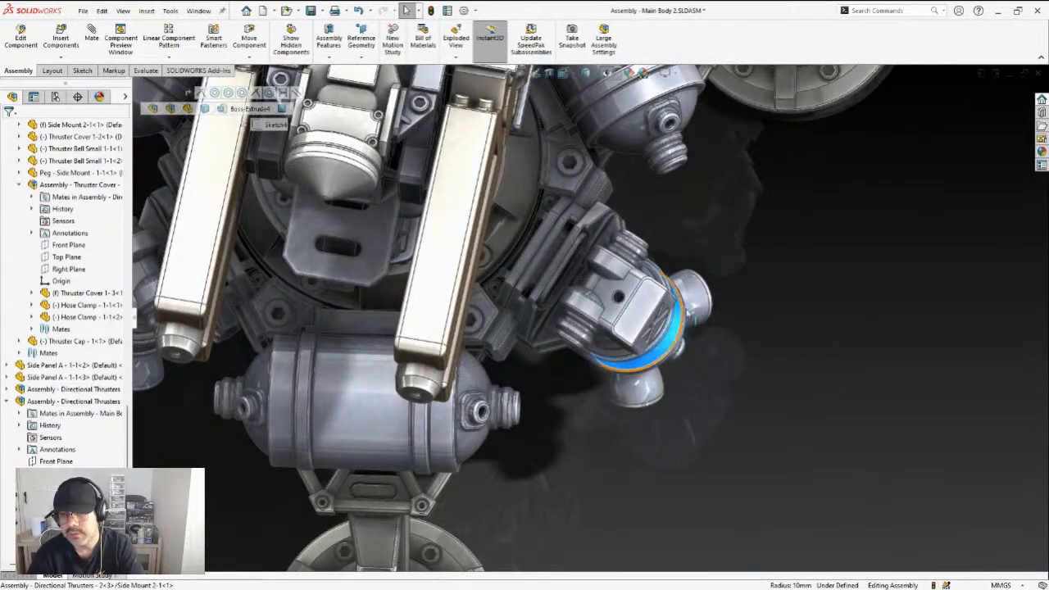
{"action": "middle_click_drag", "start_coordinate": [693, 337], "coordinate": [677, 293]}
{"action": "scroll", "coordinate": [665, 309], "scroll_direction": "up", "scroll_amount": 1}
{"action": "scroll", "coordinate": [663, 314], "scroll_direction": "down", "scroll_amount": 2}
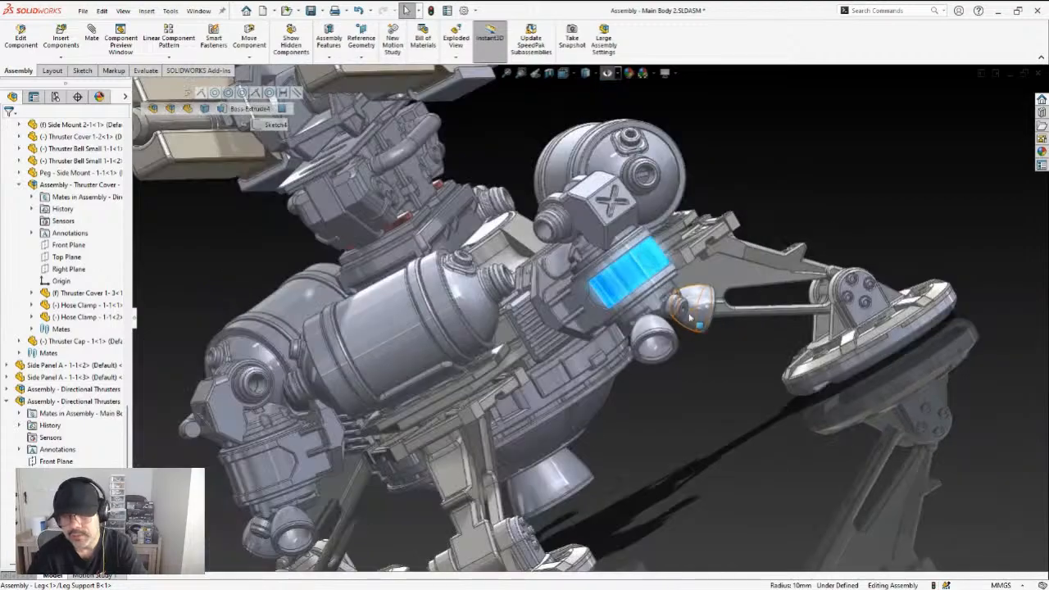
Examine the two small thruster bells and the thruster cap beneath the side mount, then clear the face selection
{"action": "scroll", "coordinate": [690, 318], "scroll_direction": "down", "scroll_amount": 3}
{"action": "mouse_move", "coordinate": [689, 318]}
{"action": "middle_mouse_down"}
{"action": "mouse_move", "coordinate": [646, 366]}
{"action": "mouse_move", "coordinate": [602, 360]}
{"action": "mouse_move", "coordinate": [416, 235]}
{"action": "middle_mouse_up"}
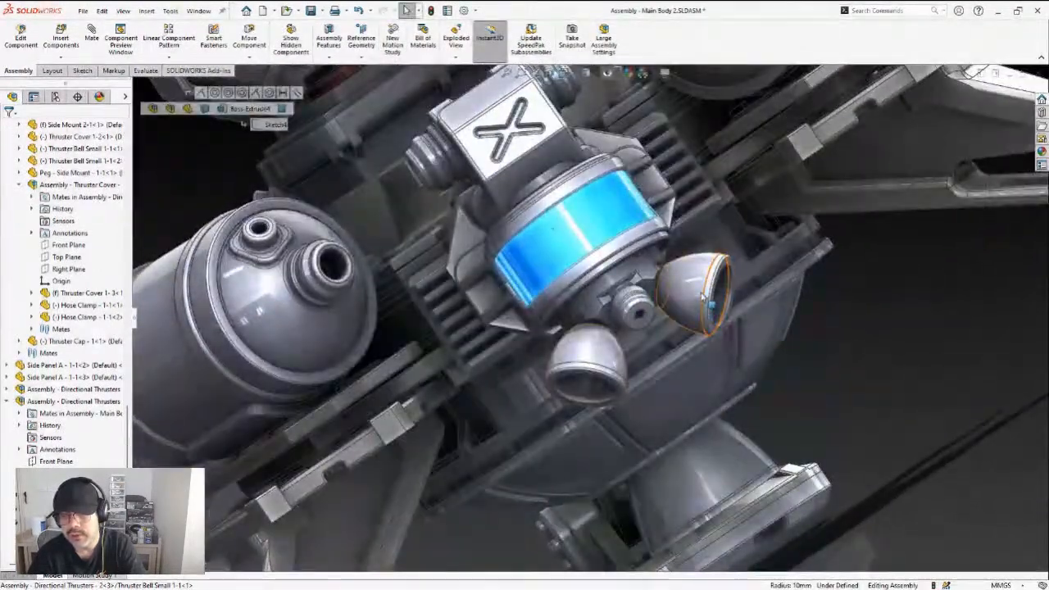
{"action": "middle_click_drag", "start_coordinate": [694, 298], "coordinate": [673, 320]}
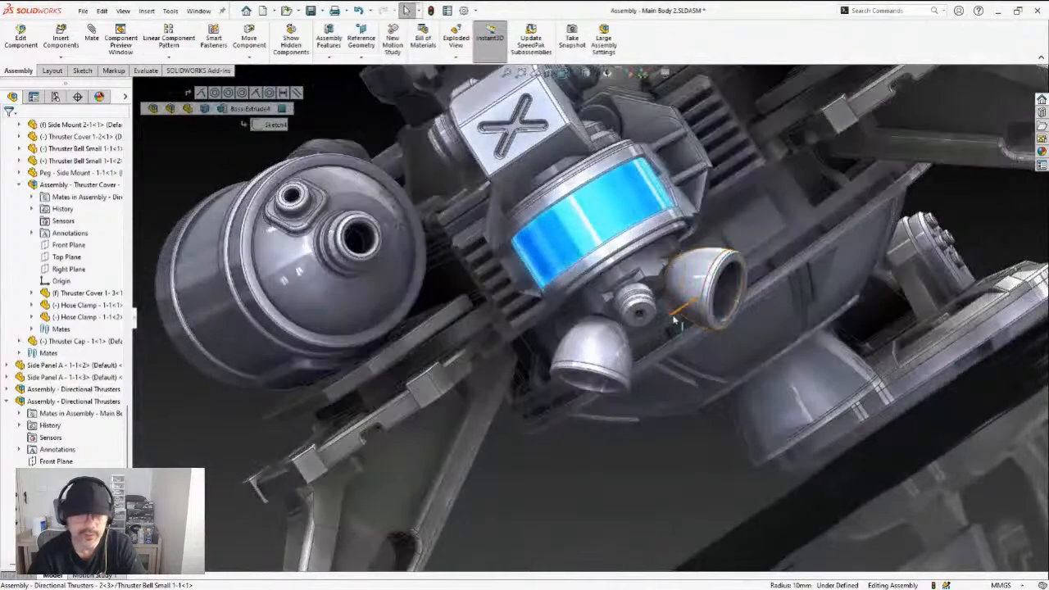
{"action": "scroll", "coordinate": [670, 314], "scroll_direction": "up", "scroll_amount": 2}
{"action": "scroll", "coordinate": [684, 319], "scroll_direction": "down", "scroll_amount": 2}
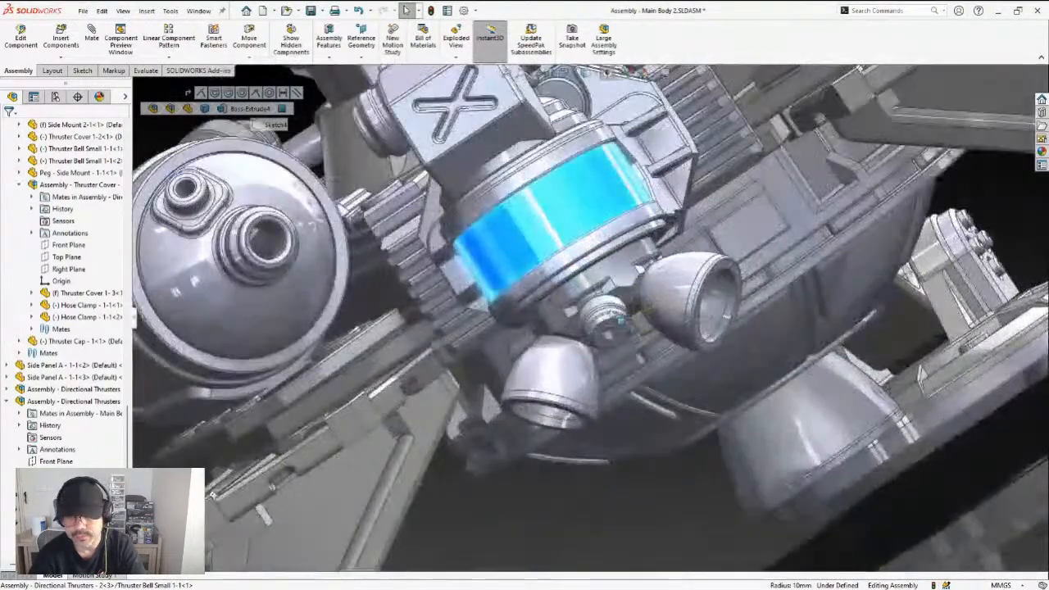
{"action": "mouse_move", "coordinate": [608, 326]}
{"action": "middle_mouse_down"}
{"action": "mouse_move", "coordinate": [556, 321]}
{"action": "mouse_move", "coordinate": [550, 297]}
{"action": "mouse_move", "coordinate": [480, 417]}
{"action": "mouse_move", "coordinate": [607, 422]}
{"action": "middle_mouse_up"}
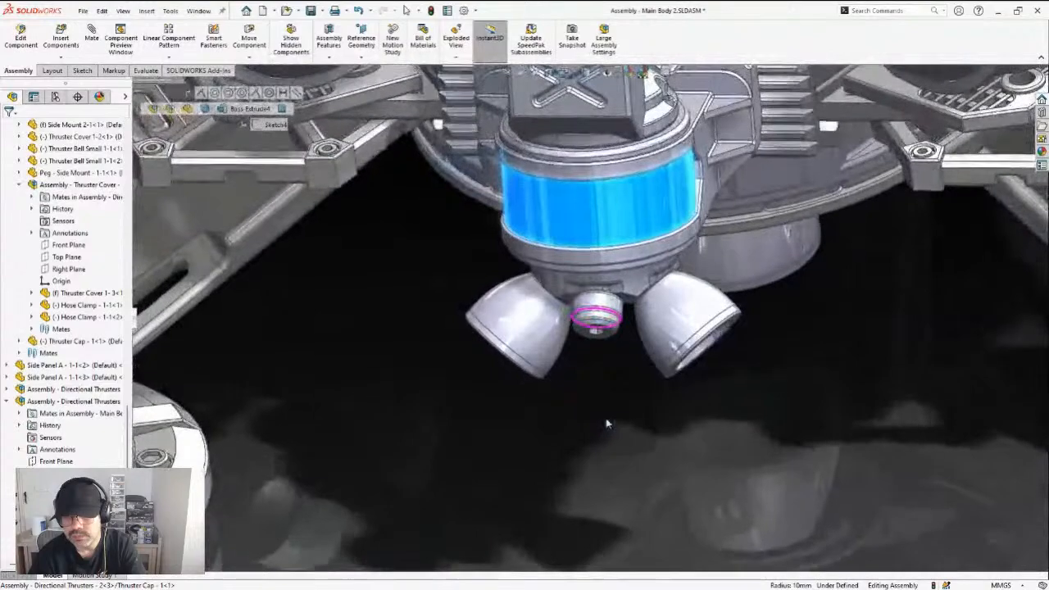
{"action": "left_click", "coordinate": [434, 379]}
Examine the front legs' support faces and the flat plate under the turret guns by highlighting them in the assembly
{"action": "scroll", "coordinate": [432, 377], "scroll_direction": "up", "scroll_amount": 5}
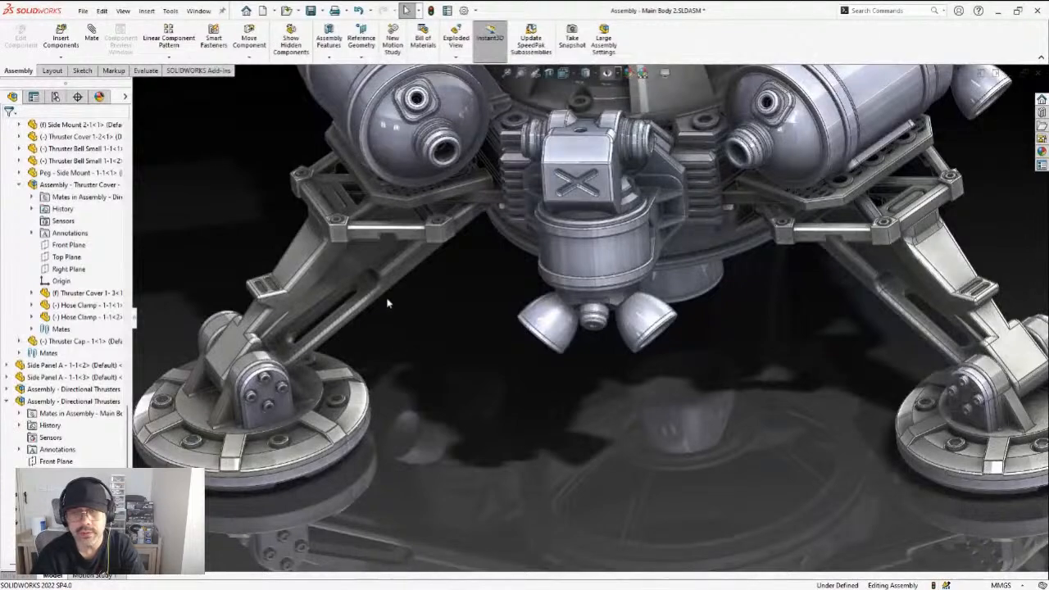
{"action": "scroll", "coordinate": [345, 298], "scroll_direction": "up", "scroll_amount": 3}
{"action": "middle_click_drag", "start_coordinate": [342, 297], "coordinate": [486, 200]}
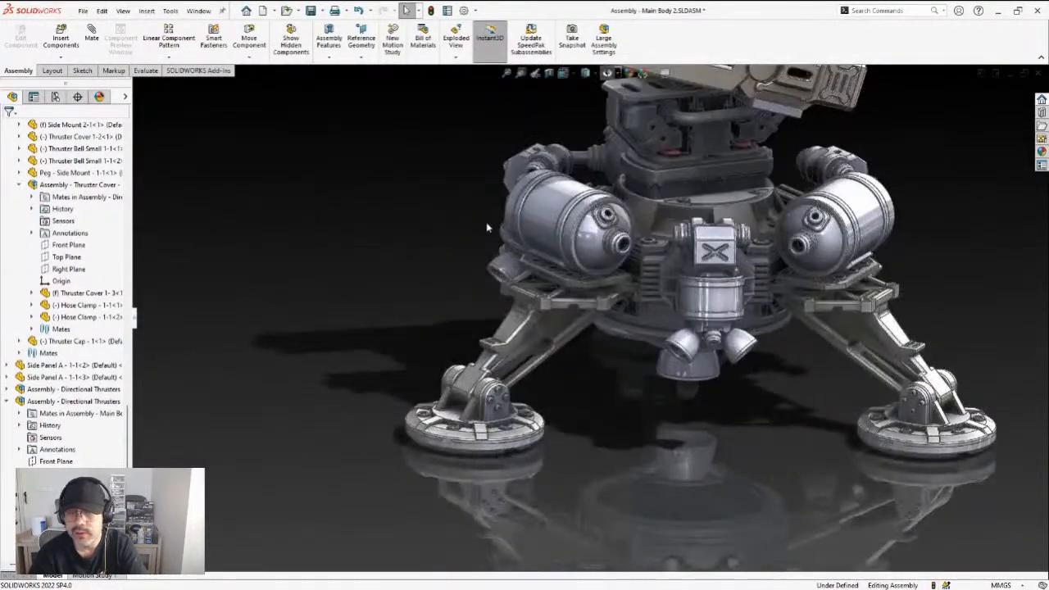
{"action": "scroll", "coordinate": [489, 230], "scroll_direction": "down", "scroll_amount": 2}
{"action": "scroll", "coordinate": [481, 301], "scroll_direction": "up", "scroll_amount": 1}
{"action": "middle_click_drag", "start_coordinate": [480, 319], "coordinate": [472, 336]}
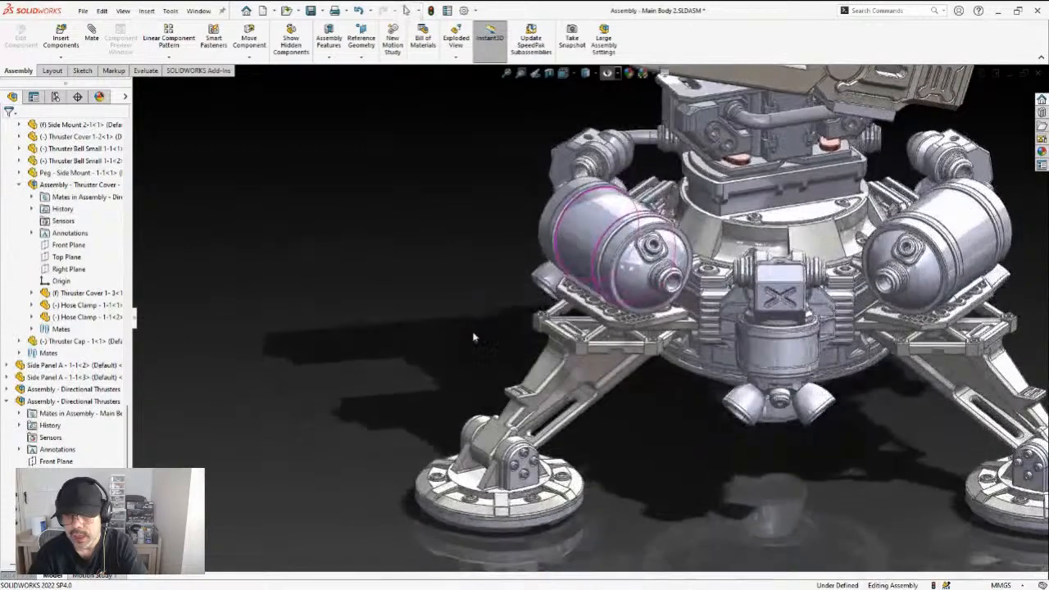
{"action": "left_click", "coordinate": [529, 390]}
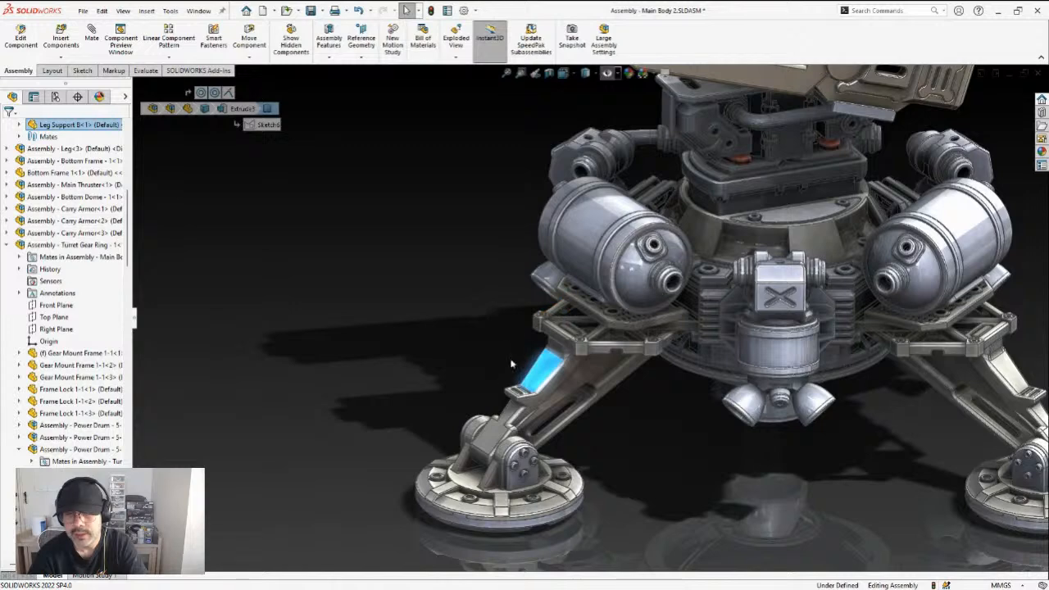
{"action": "left_click", "coordinate": [496, 420]}
{"action": "left_click", "coordinate": [1011, 385]}
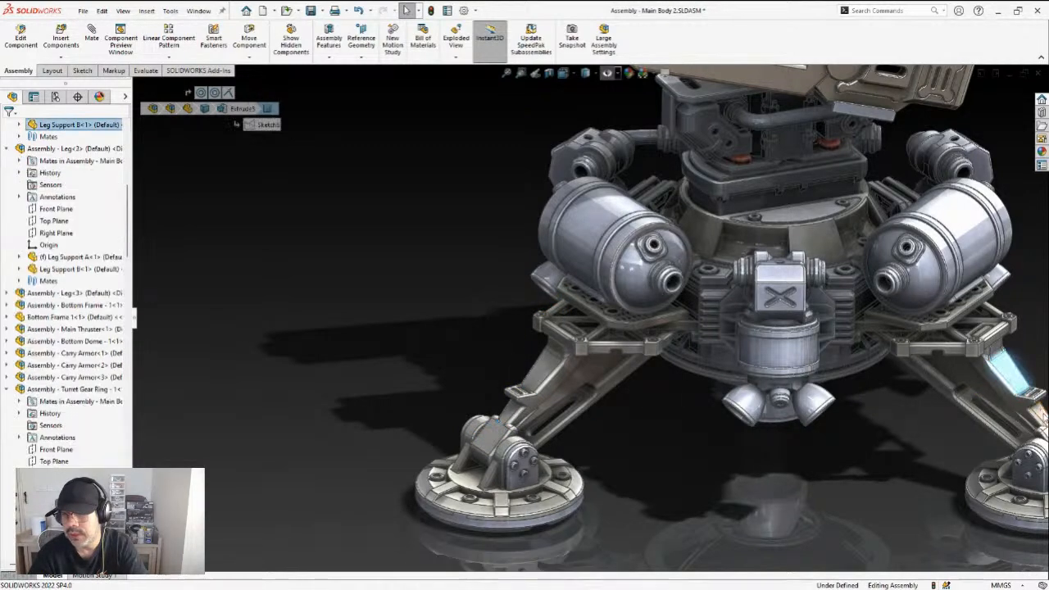
{"action": "scroll", "coordinate": [794, 281], "scroll_direction": "up", "scroll_amount": 3}
{"action": "scroll", "coordinate": [787, 277], "scroll_direction": "down", "scroll_amount": 2}
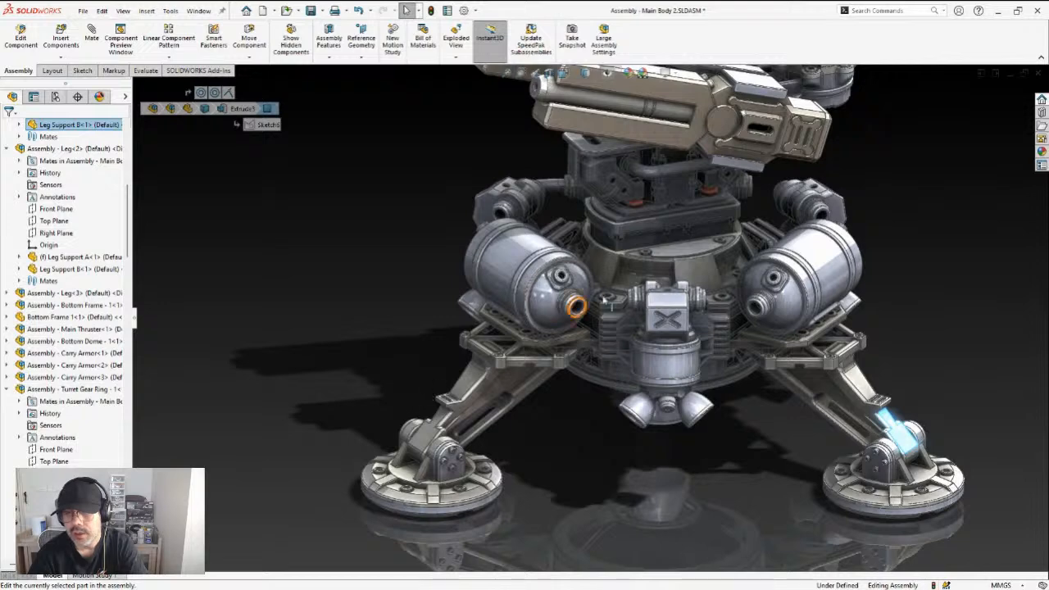
{"action": "scroll", "coordinate": [606, 304], "scroll_direction": "up", "scroll_amount": 2}
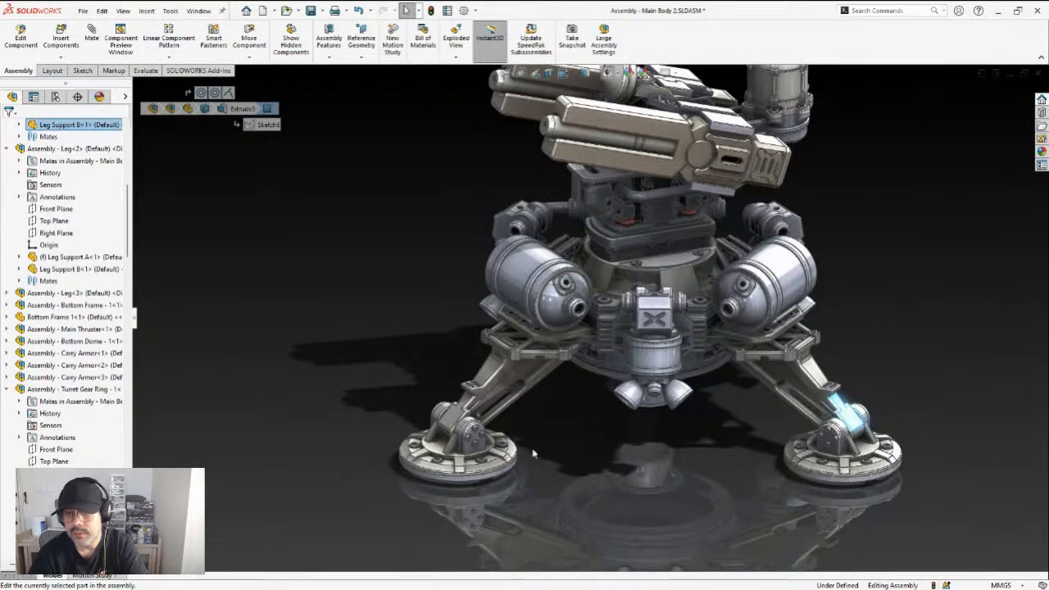
{"action": "left_click", "coordinate": [588, 175]}
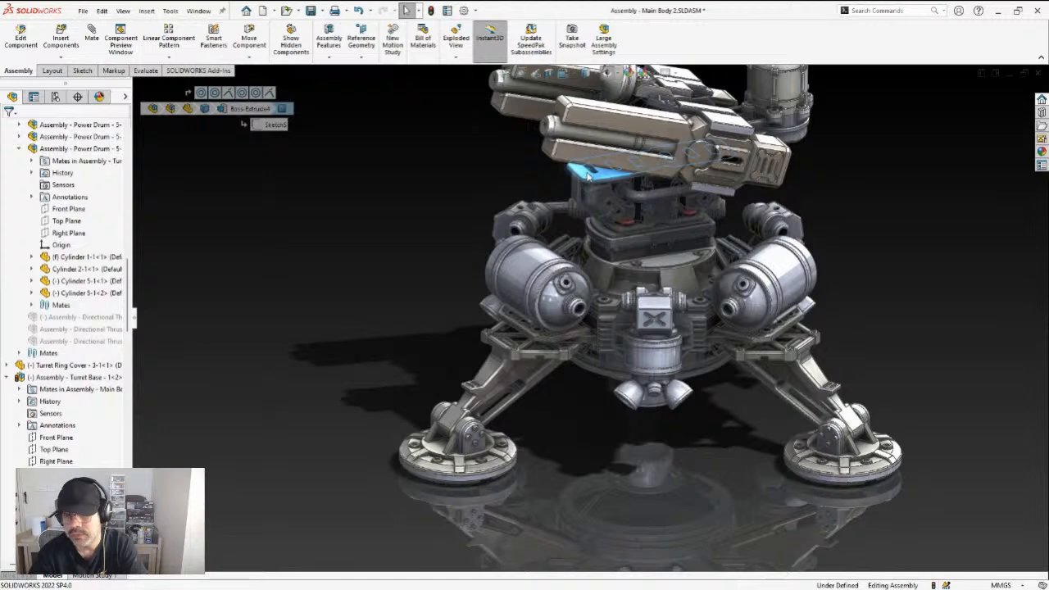
Review the tanks, directional thrusters and turret of the complete model from low and side angles
{"action": "middle_click_drag", "start_coordinate": [571, 273], "coordinate": [553, 207]}
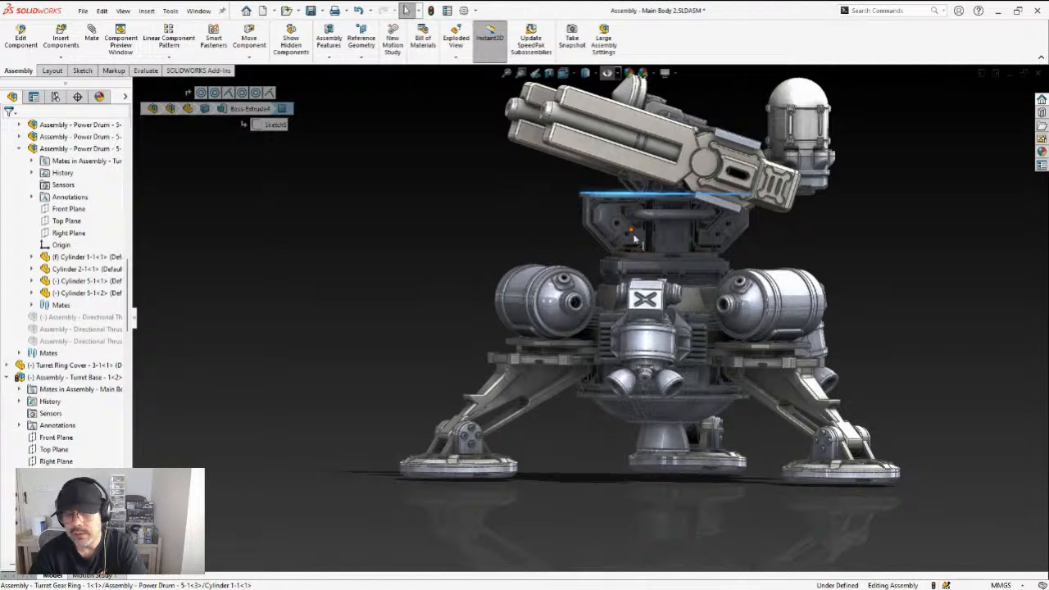
{"action": "middle_click_drag", "start_coordinate": [554, 252], "coordinate": [561, 282]}
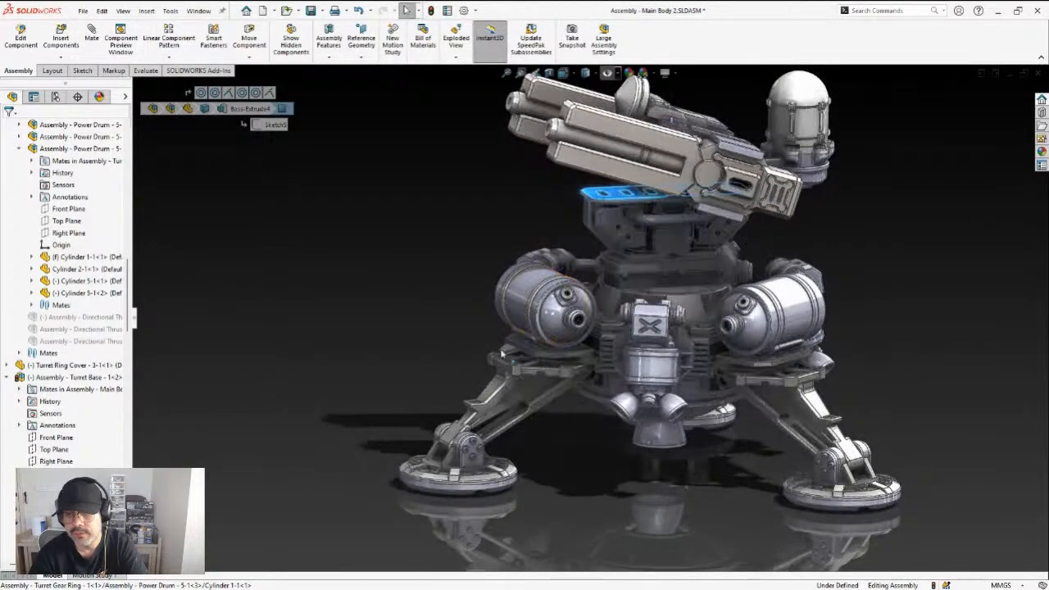
{"action": "middle_click_drag", "start_coordinate": [468, 412], "coordinate": [463, 384]}
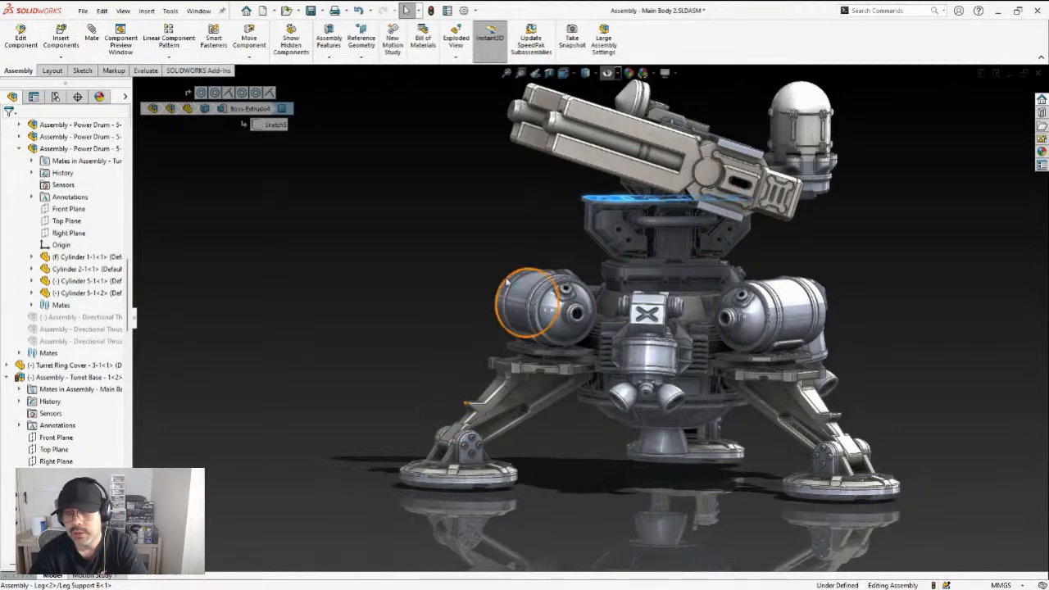
{"action": "mouse_move", "coordinate": [562, 311]}
{"action": "middle_mouse_down"}
{"action": "mouse_move", "coordinate": [697, 296]}
{"action": "mouse_move", "coordinate": [624, 321]}
{"action": "mouse_move", "coordinate": [553, 324]}
{"action": "middle_mouse_up"}
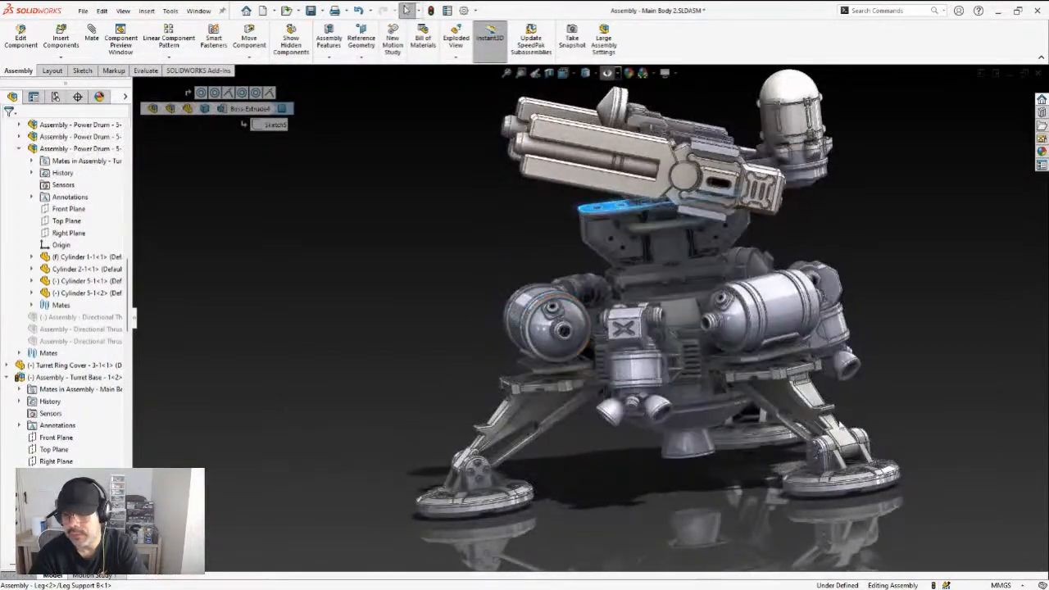
{"action": "middle_click_drag", "start_coordinate": [773, 345], "coordinate": [471, 388]}
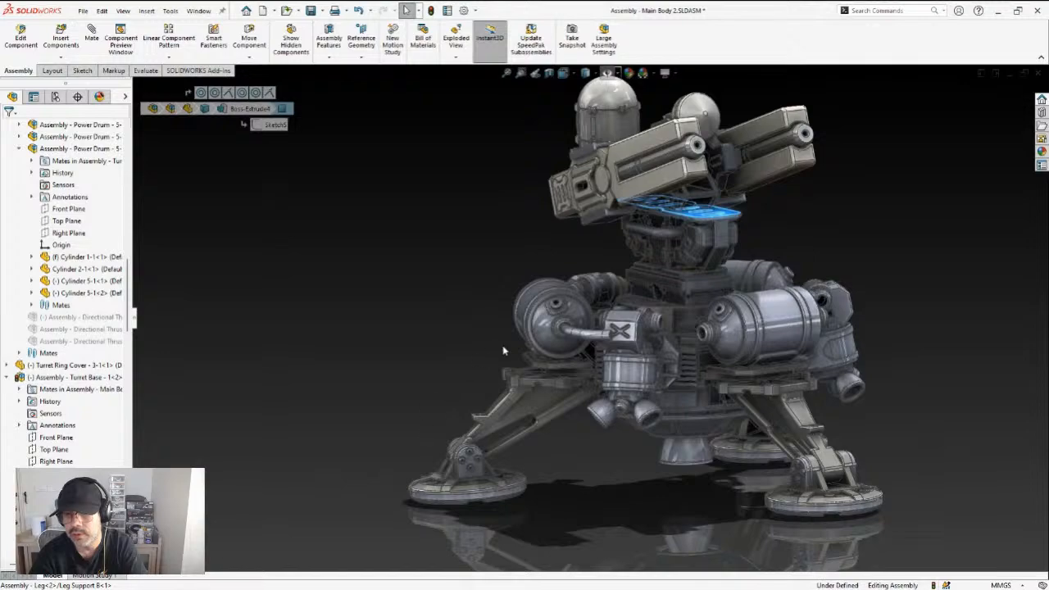
{"action": "middle_click_drag", "start_coordinate": [641, 400], "coordinate": [545, 395]}
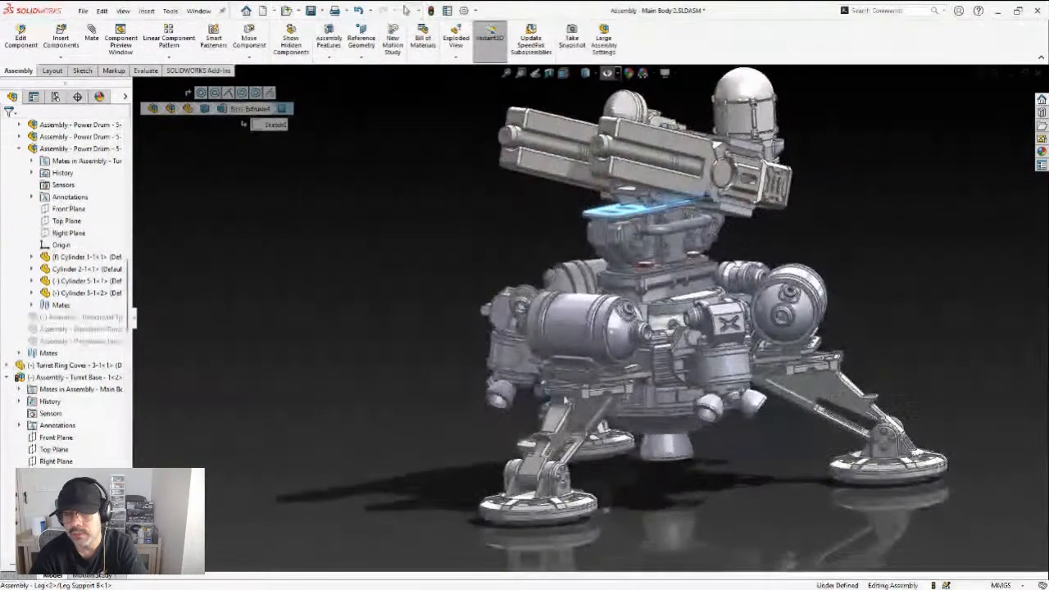
Inspect the front foot pad and the overall proportions of the full assembly, leaving nothing selected
{"action": "scroll", "coordinate": [557, 393], "scroll_direction": "up", "scroll_amount": 3}
{"action": "scroll", "coordinate": [573, 422], "scroll_direction": "down", "scroll_amount": 3}
{"action": "scroll", "coordinate": [576, 397], "scroll_direction": "up", "scroll_amount": 2}
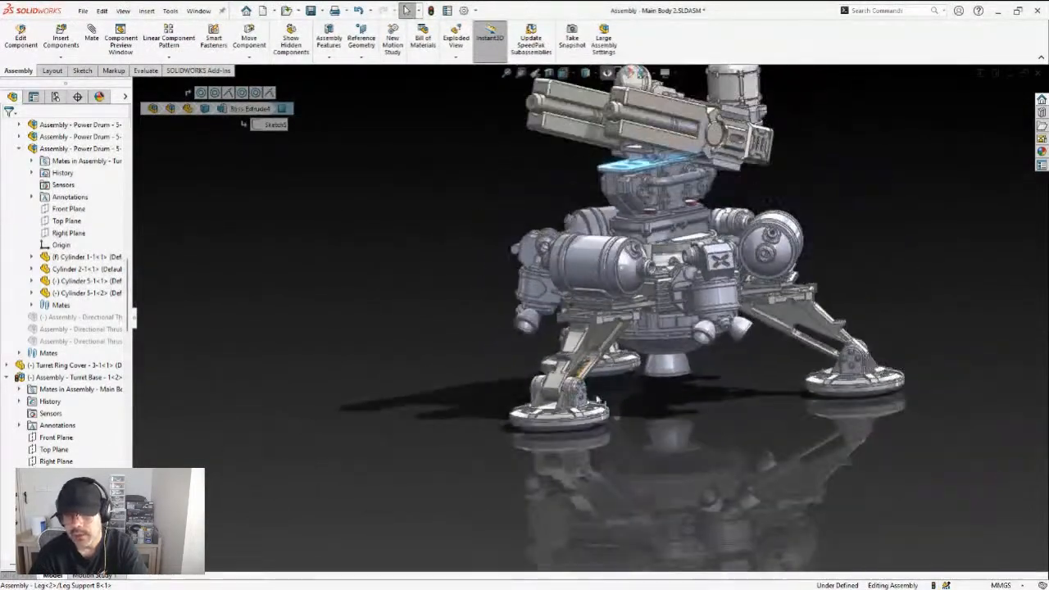
{"action": "scroll", "coordinate": [578, 397], "scroll_direction": "down", "scroll_amount": 2}
{"action": "middle_click_drag", "start_coordinate": [578, 364], "coordinate": [545, 380]}
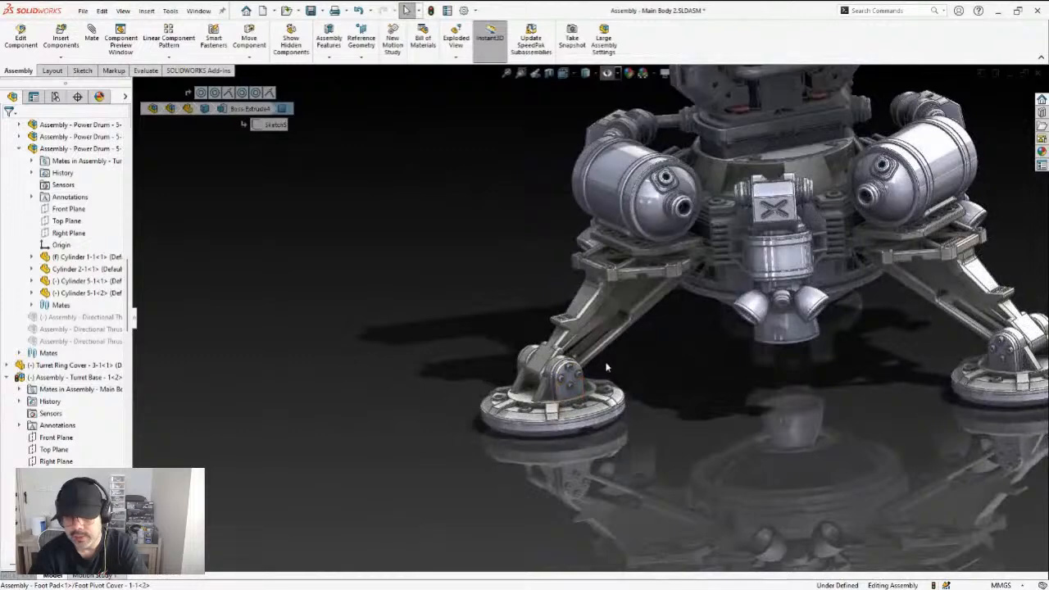
{"action": "scroll", "coordinate": [619, 350], "scroll_direction": "up", "scroll_amount": 4}
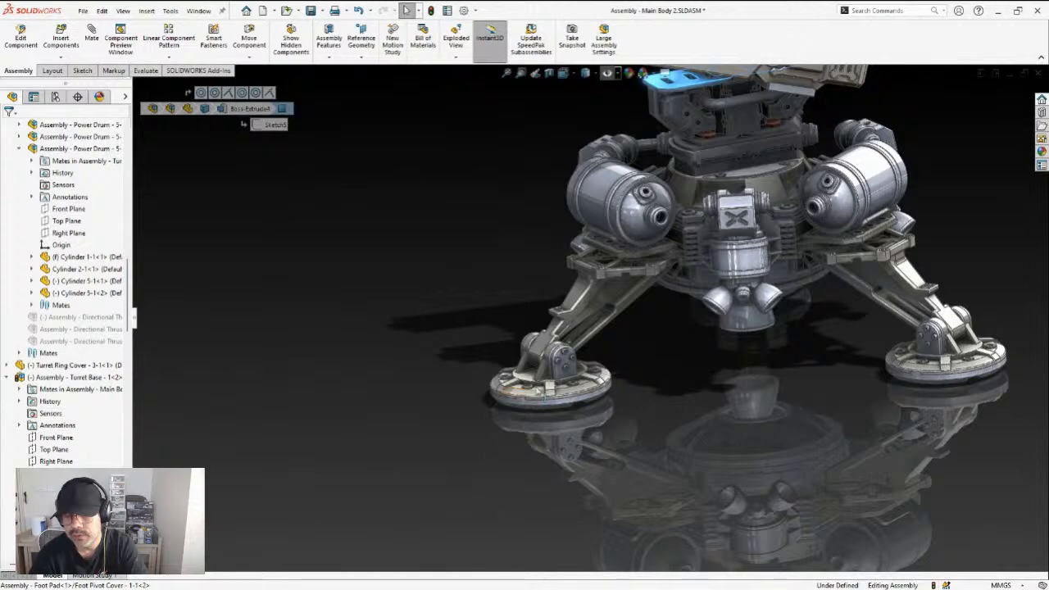
{"action": "scroll", "coordinate": [588, 328], "scroll_direction": "up", "scroll_amount": 5}
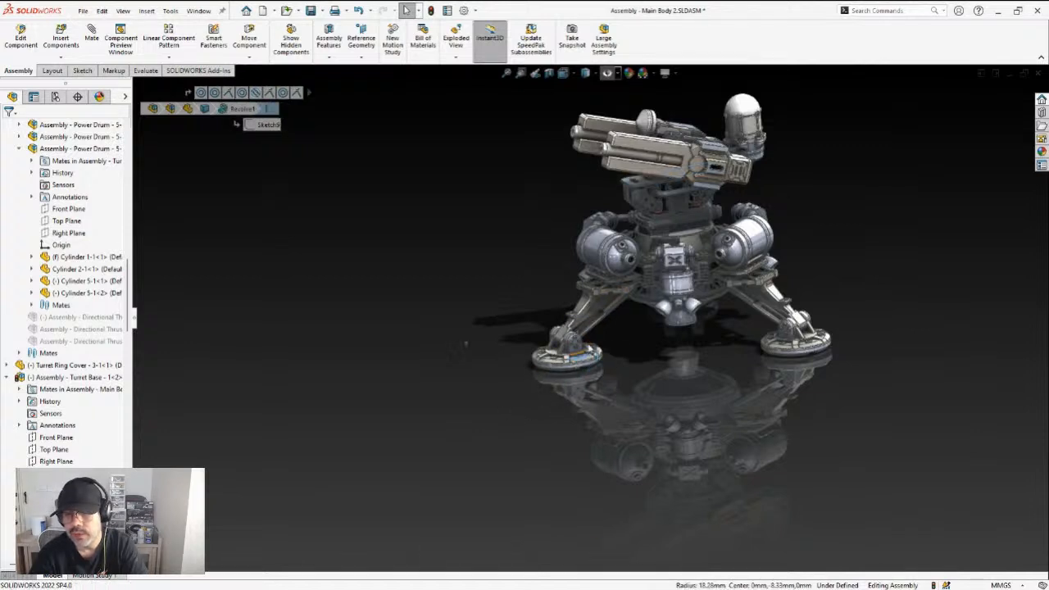
{"action": "mouse_move", "coordinate": [574, 348]}
{"action": "left_mouse_down"}
{"action": "mouse_move", "coordinate": [588, 349]}
{"action": "mouse_move", "coordinate": [579, 364]}
{"action": "mouse_move", "coordinate": [597, 362]}
{"action": "mouse_move", "coordinate": [582, 348]}
{"action": "left_mouse_up"}
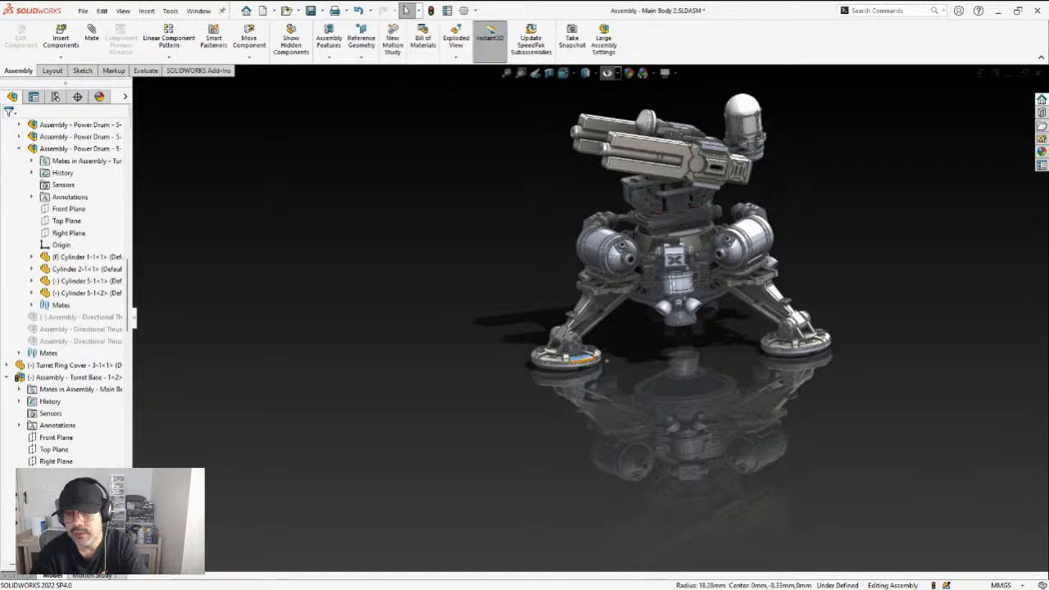
{"action": "left_click", "coordinate": [617, 356]}
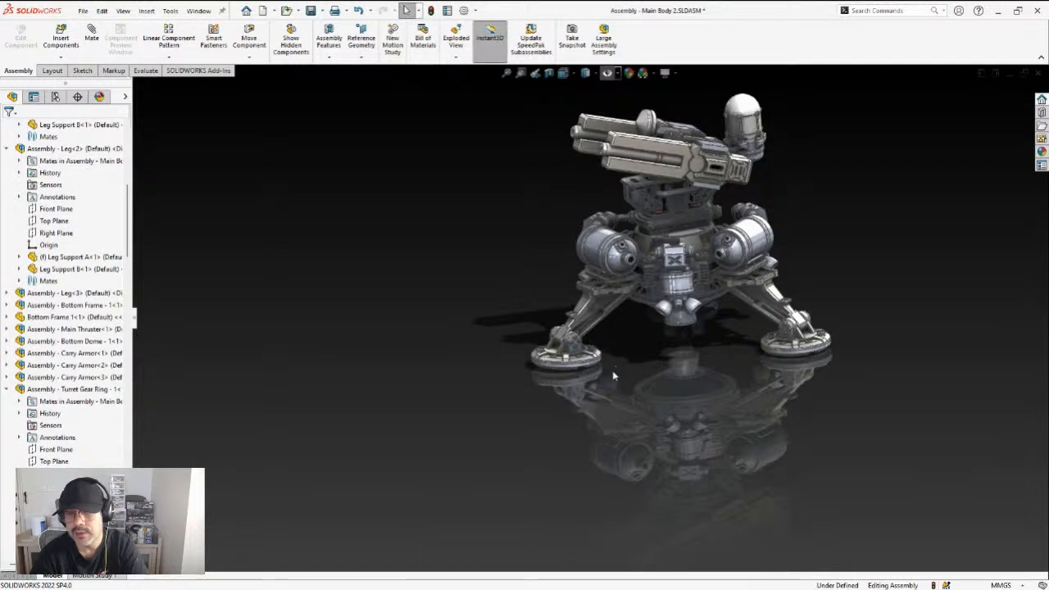